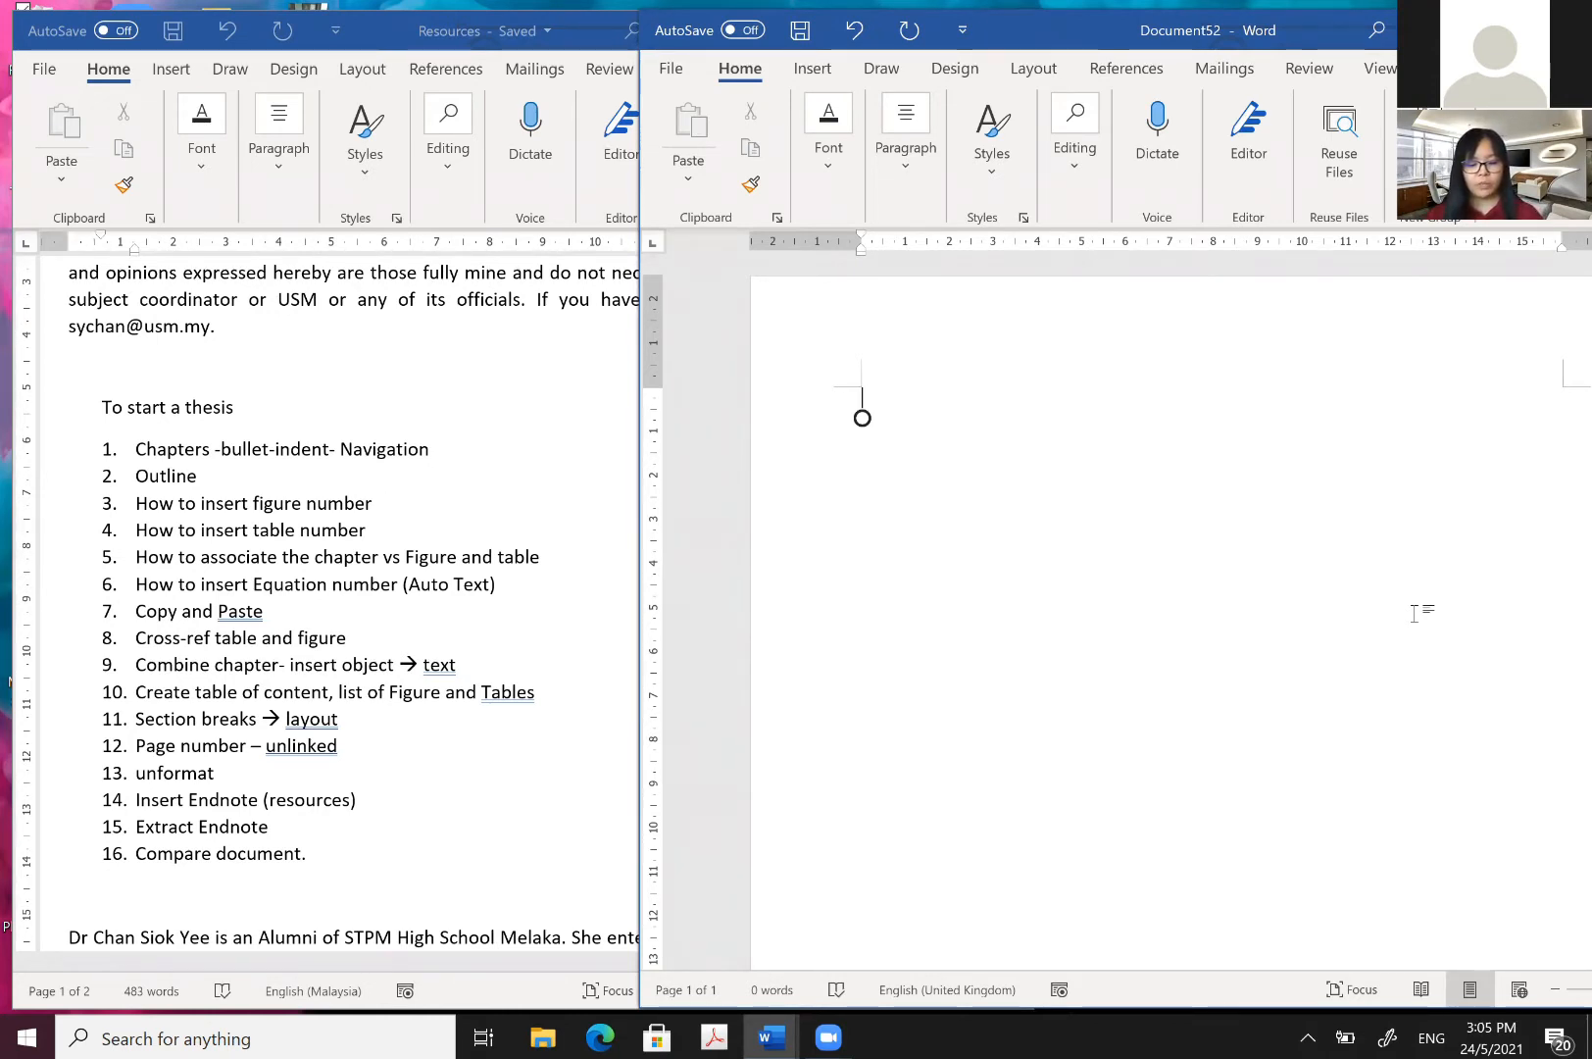
Step: Write the title line "The development of solid dispersion" in the blank document and start a new line beneath it
type("The devel")
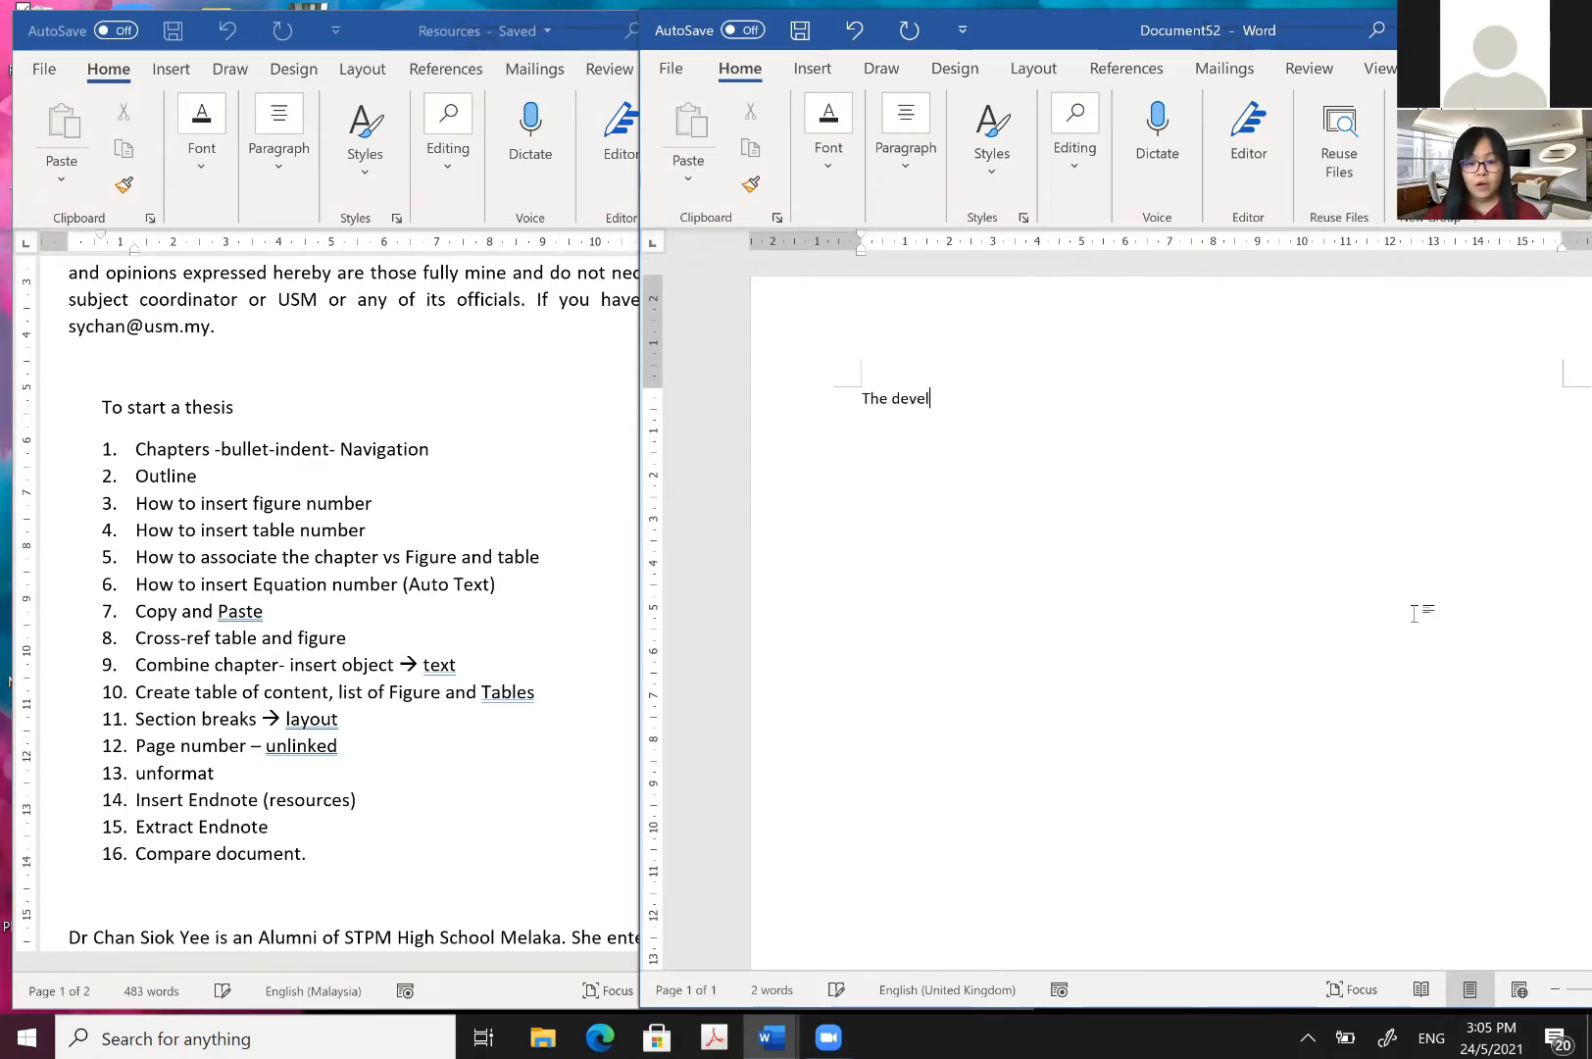
type("opopment of")
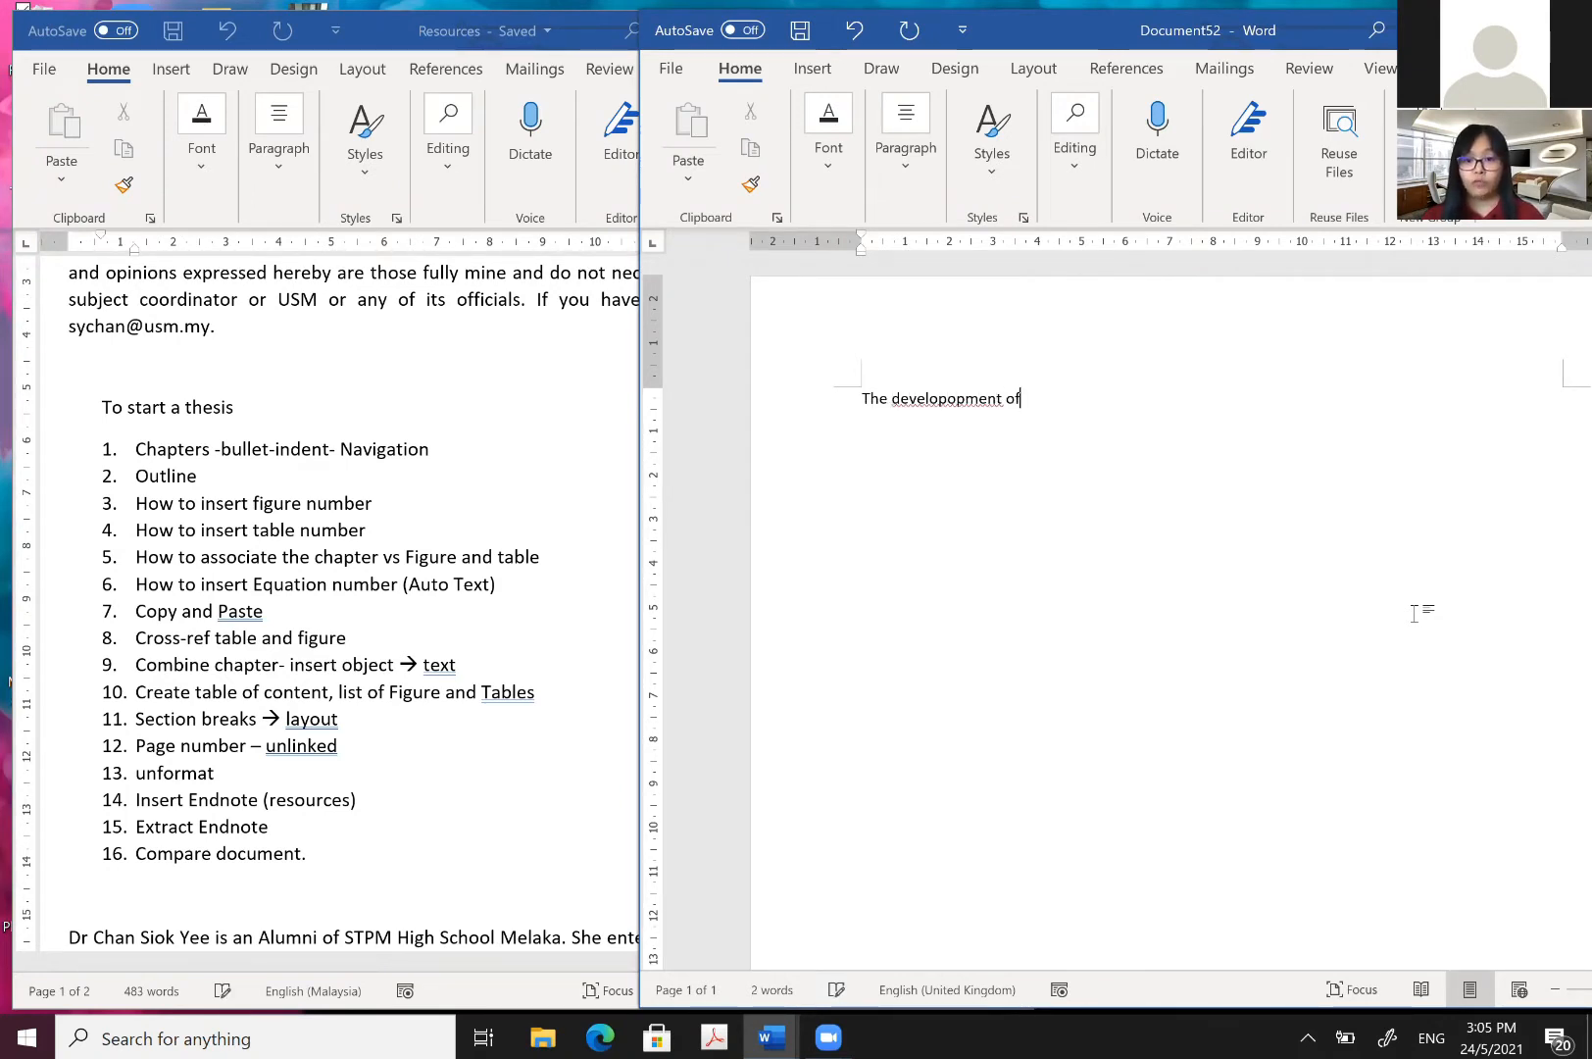
key("BackSpace")
key("BackSpace")
key("BackSpace")
key("BackSpace")
key("BackSpace")
key("BackSpace")
key("BackSpace")
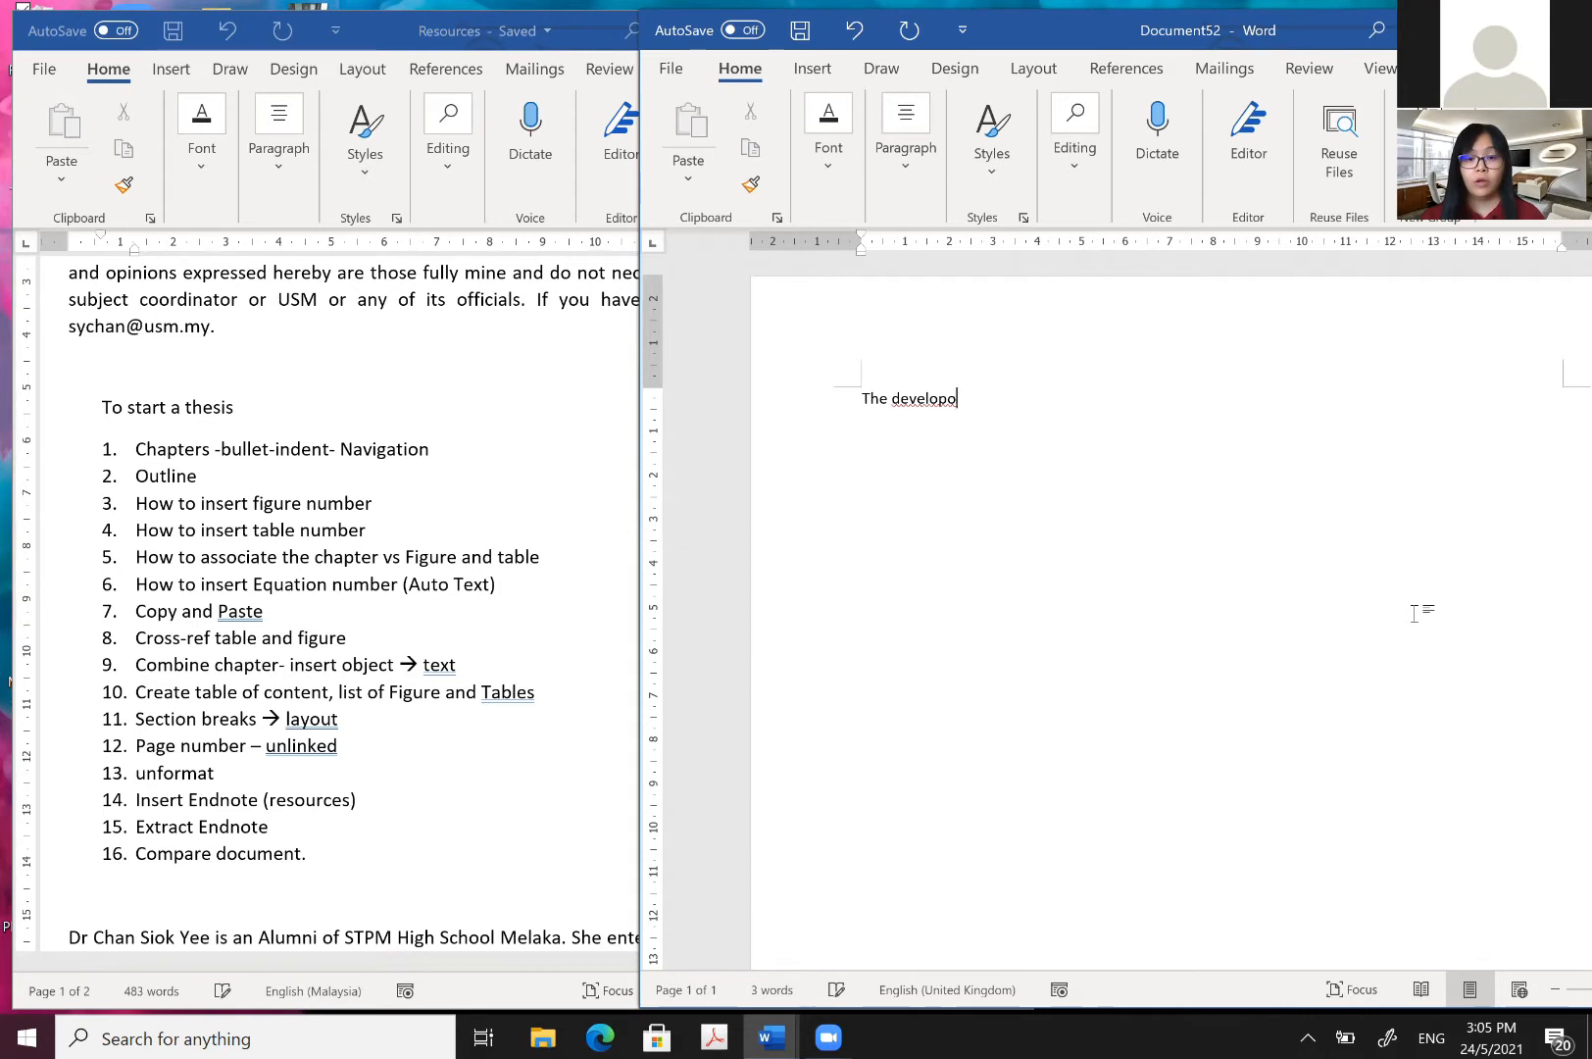
key("BackSpace")
type("ment of")
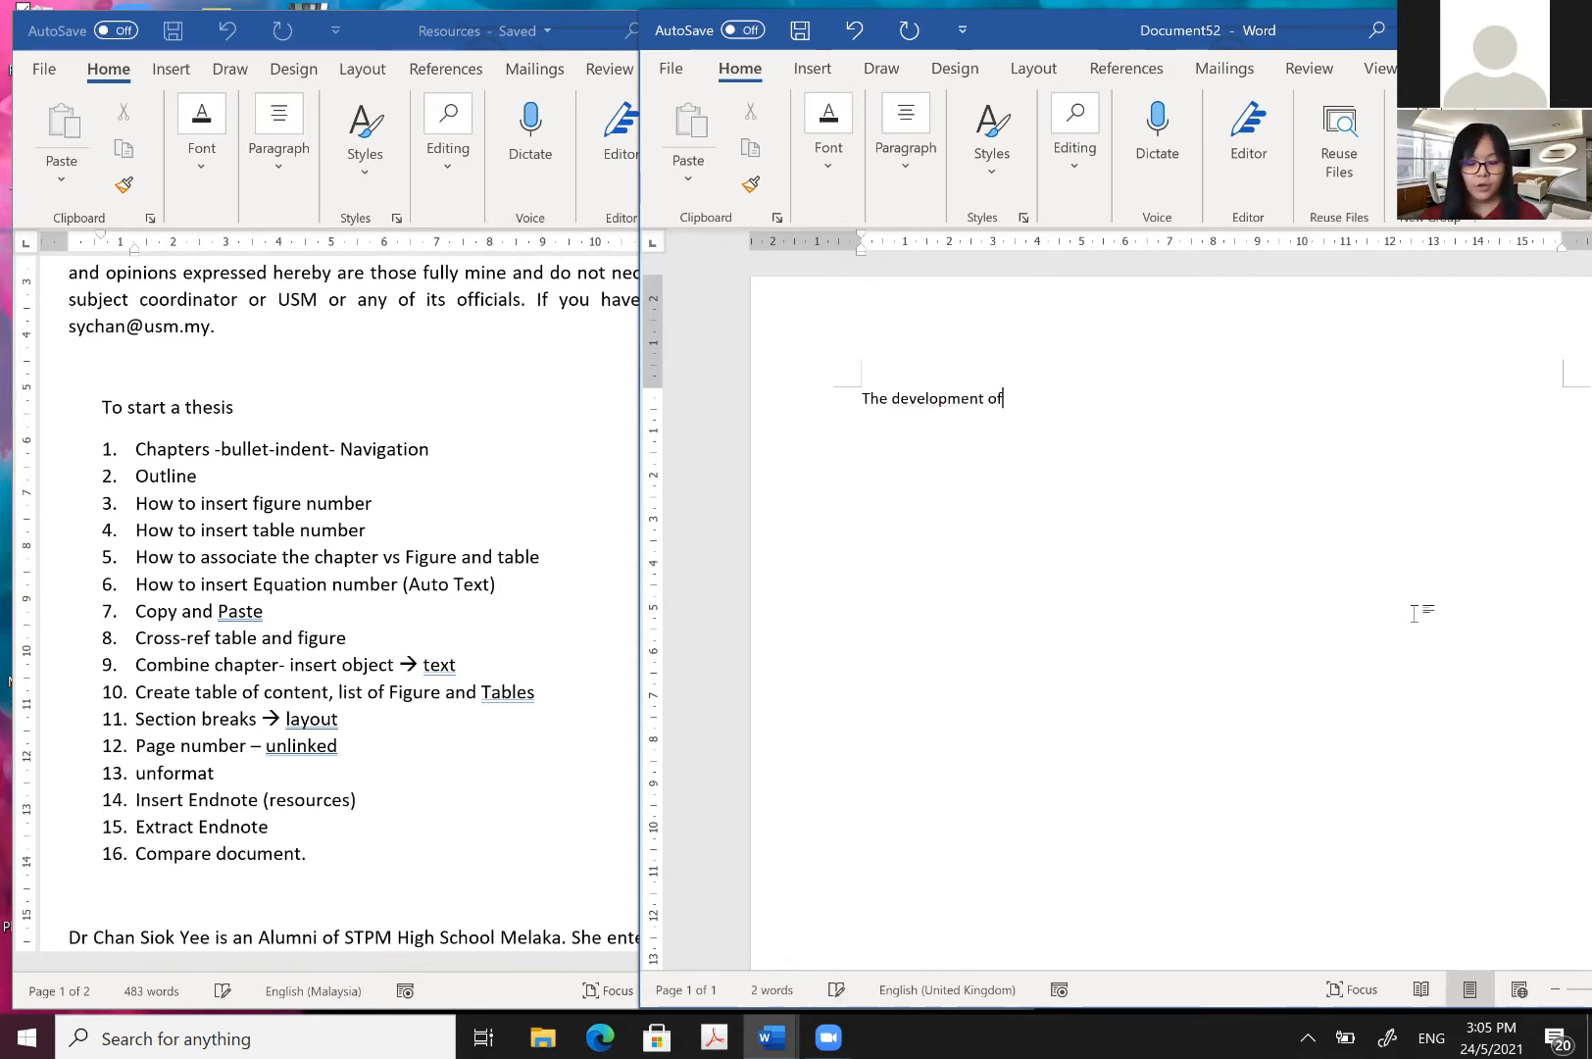
type(" solid dis")
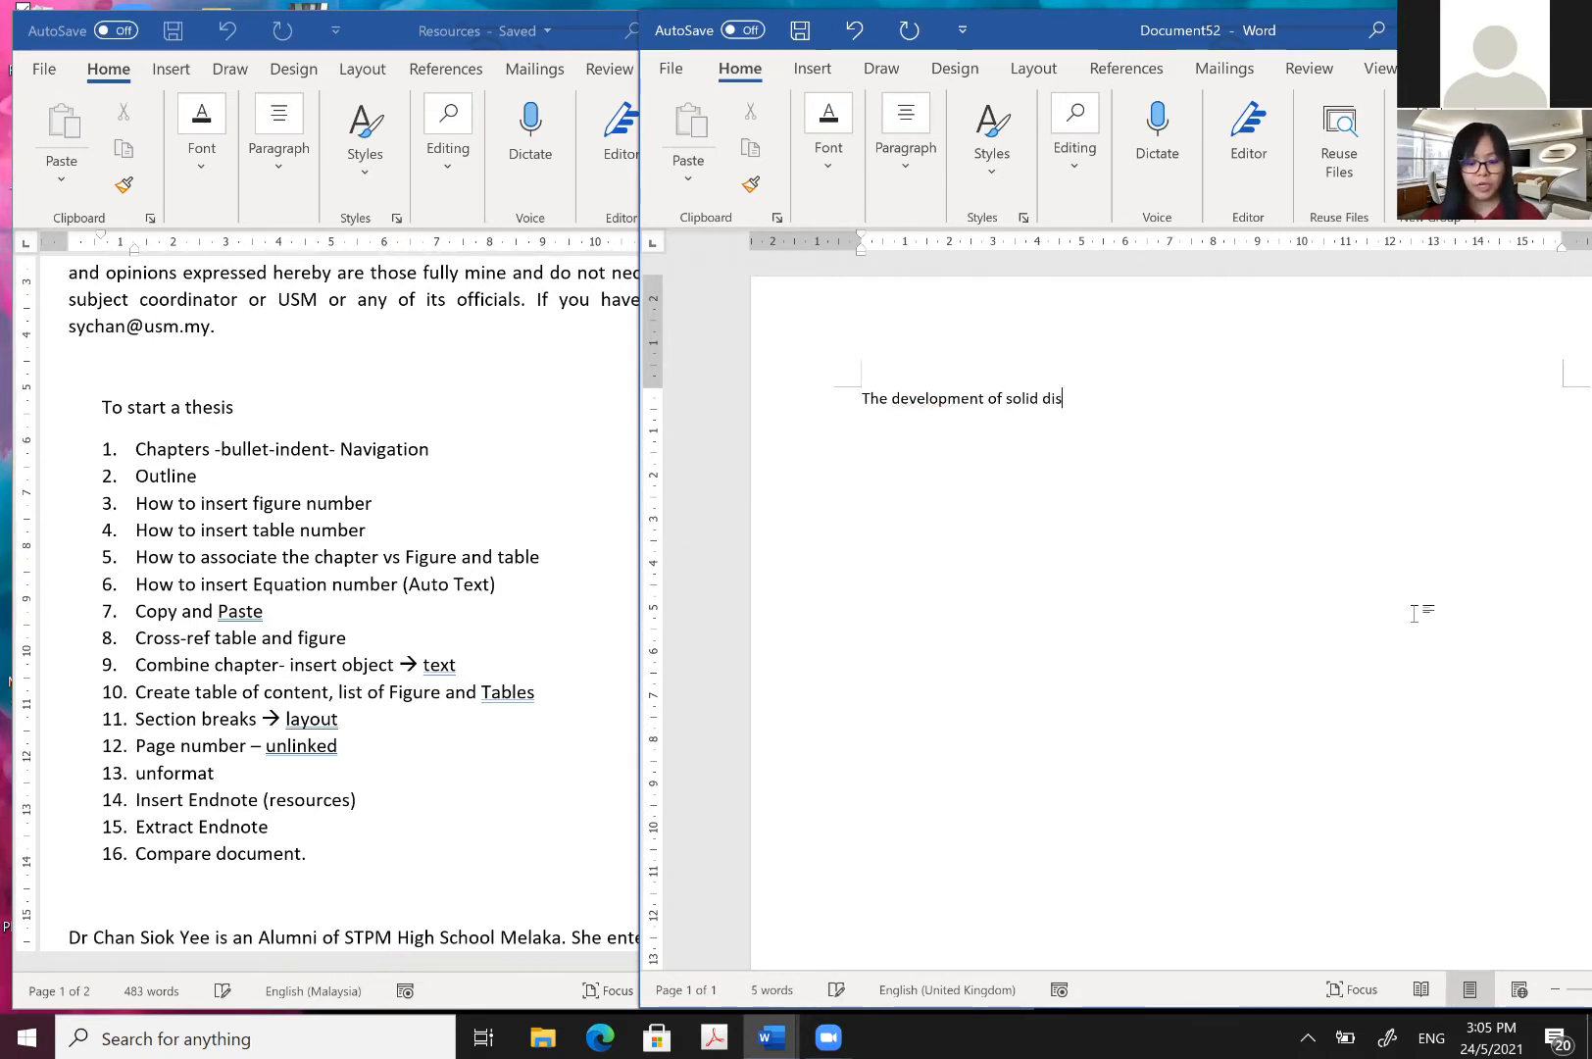
type("persion")
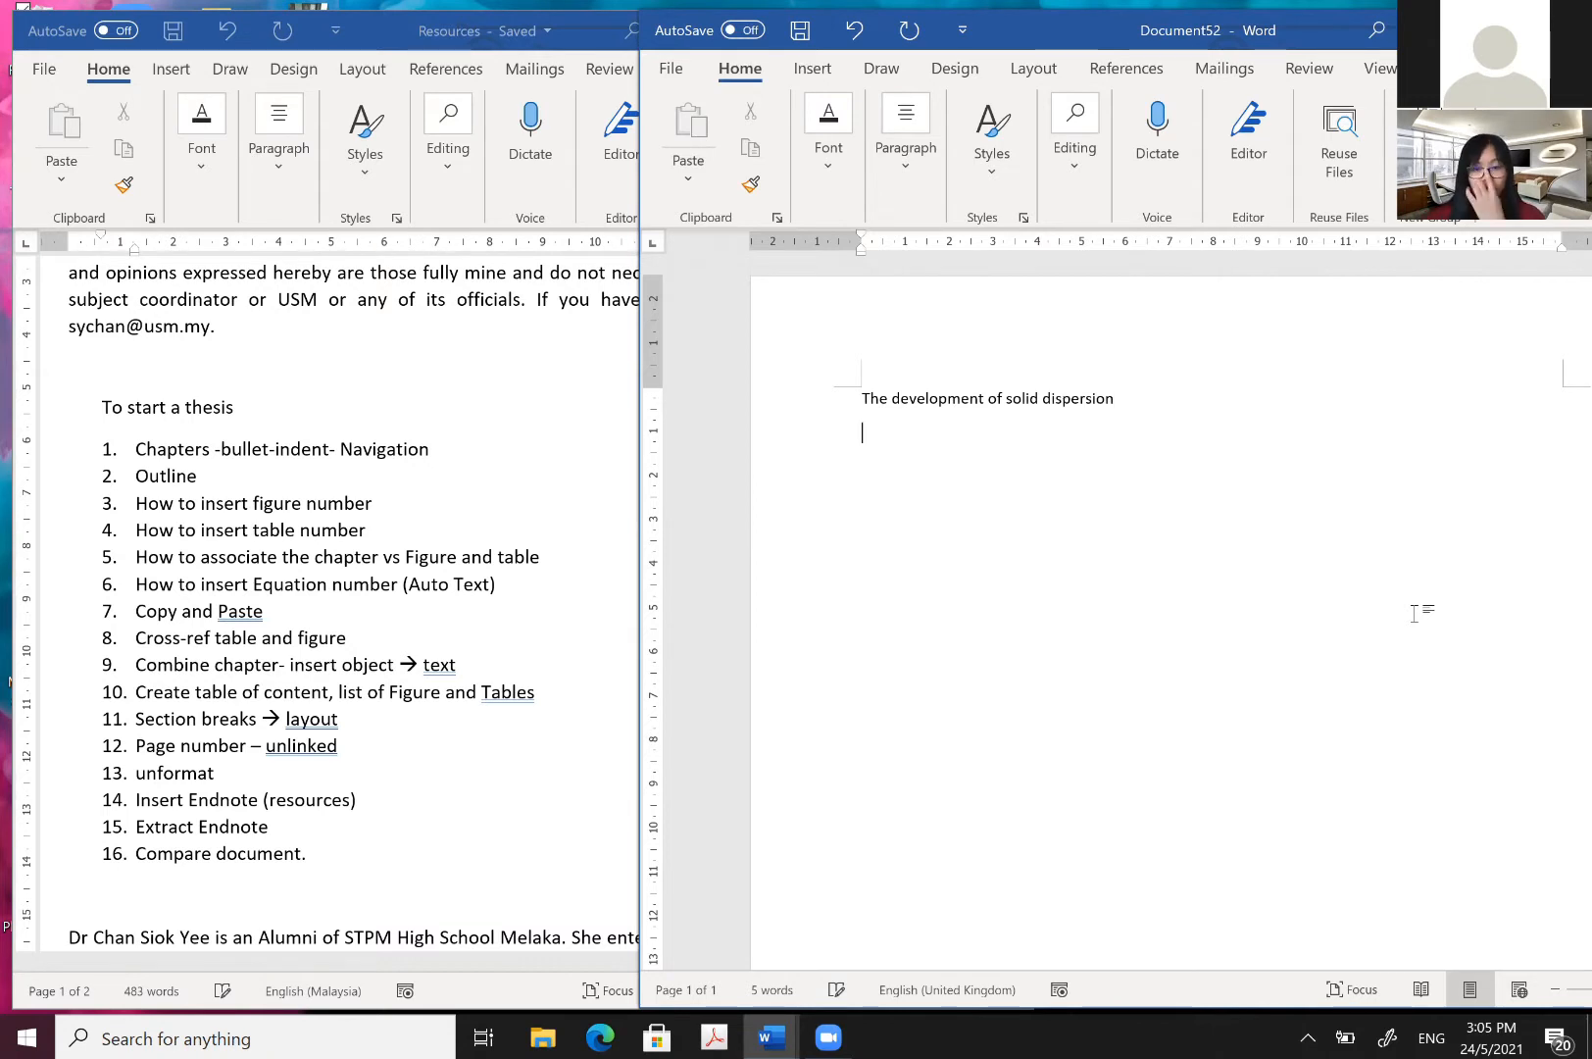
Step: Copy the first biography paragraph from the Resources document and paste it below the title in the new document
left_click(750, 1035)
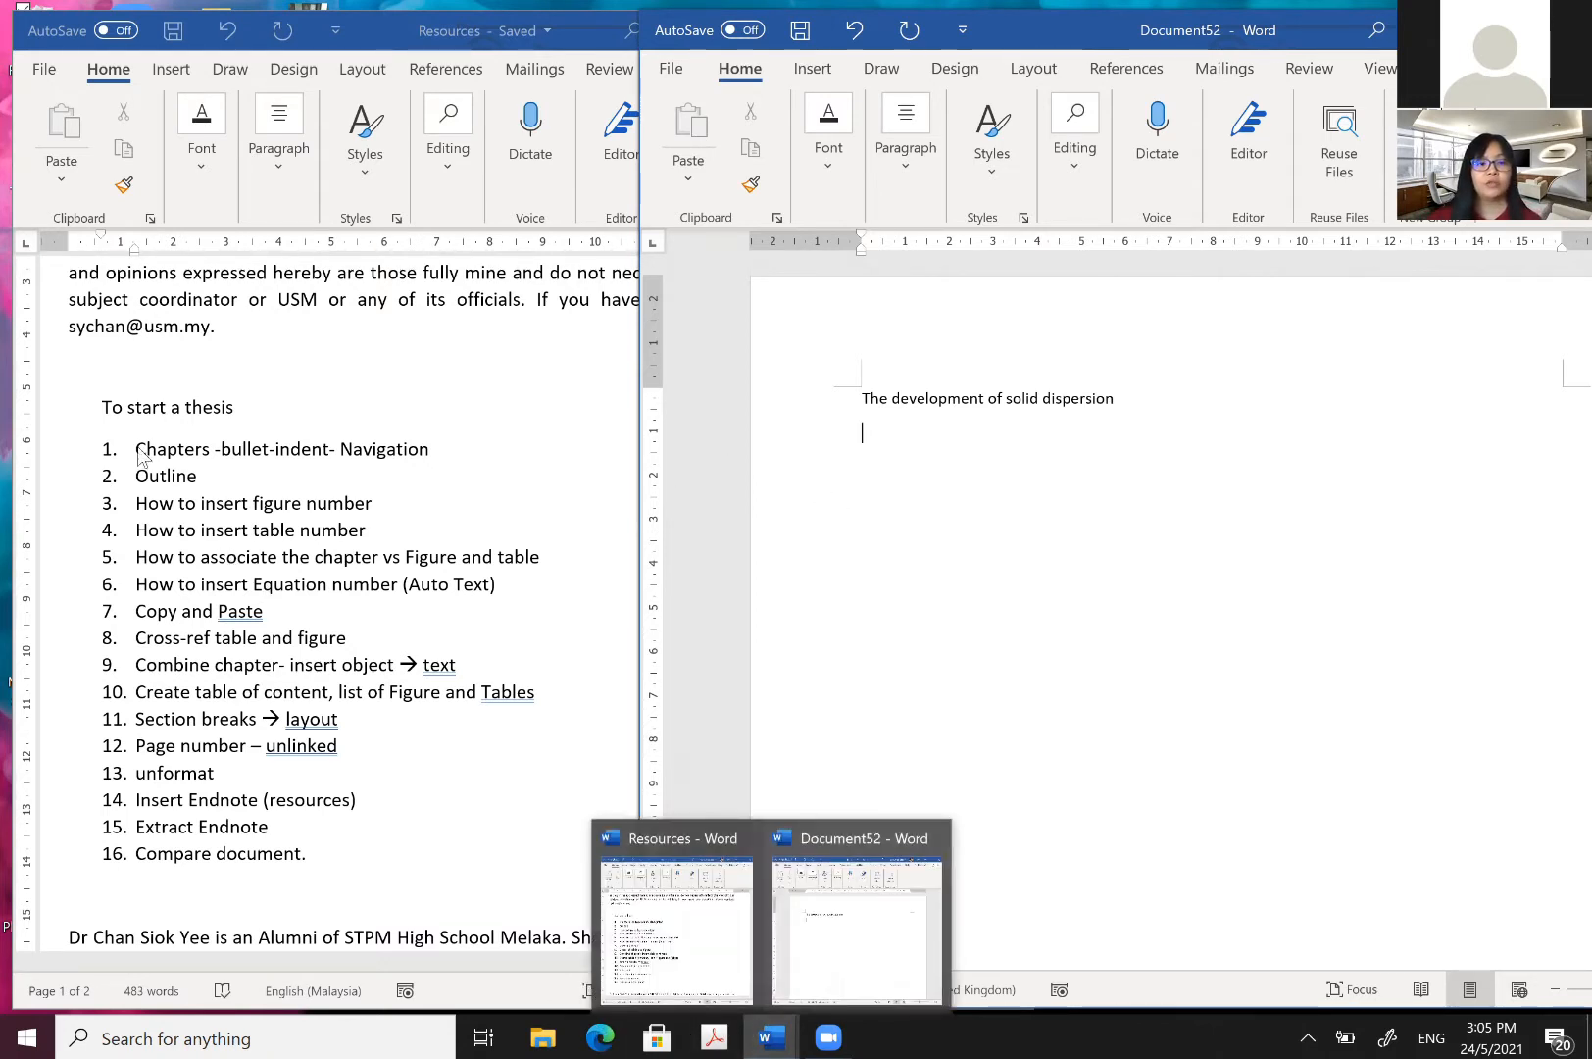
scroll(59, 409, "down", 5)
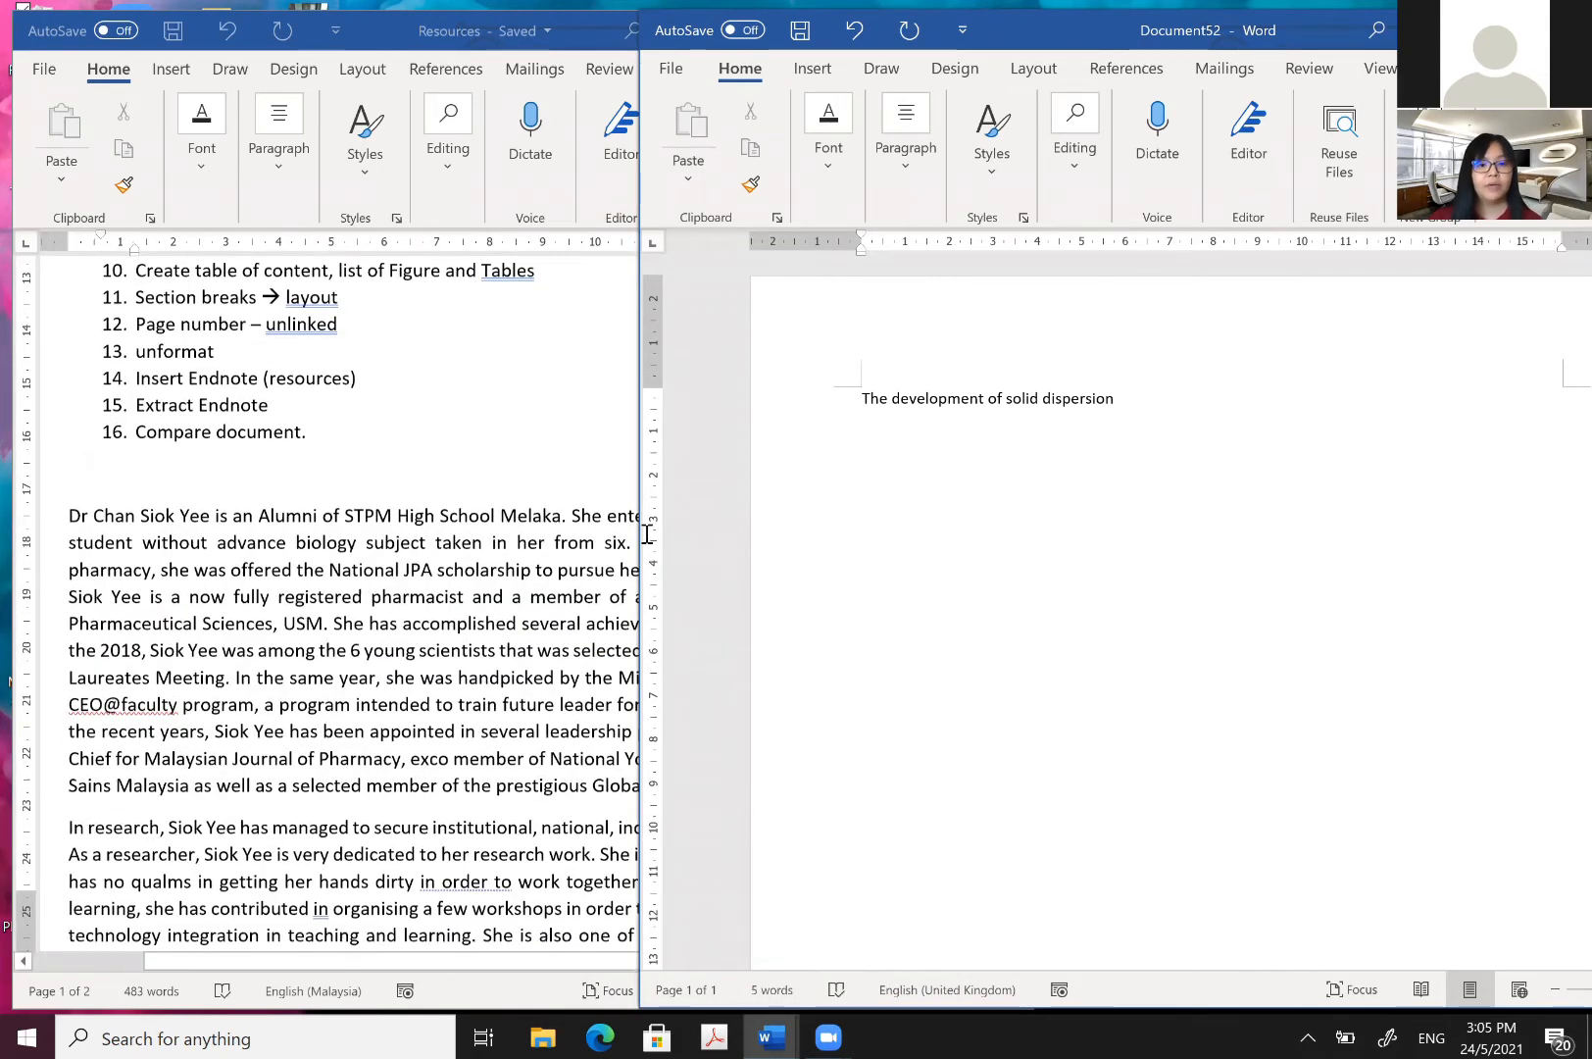
left_click_drag(701, 555, 831, 680)
right_click(698, 618)
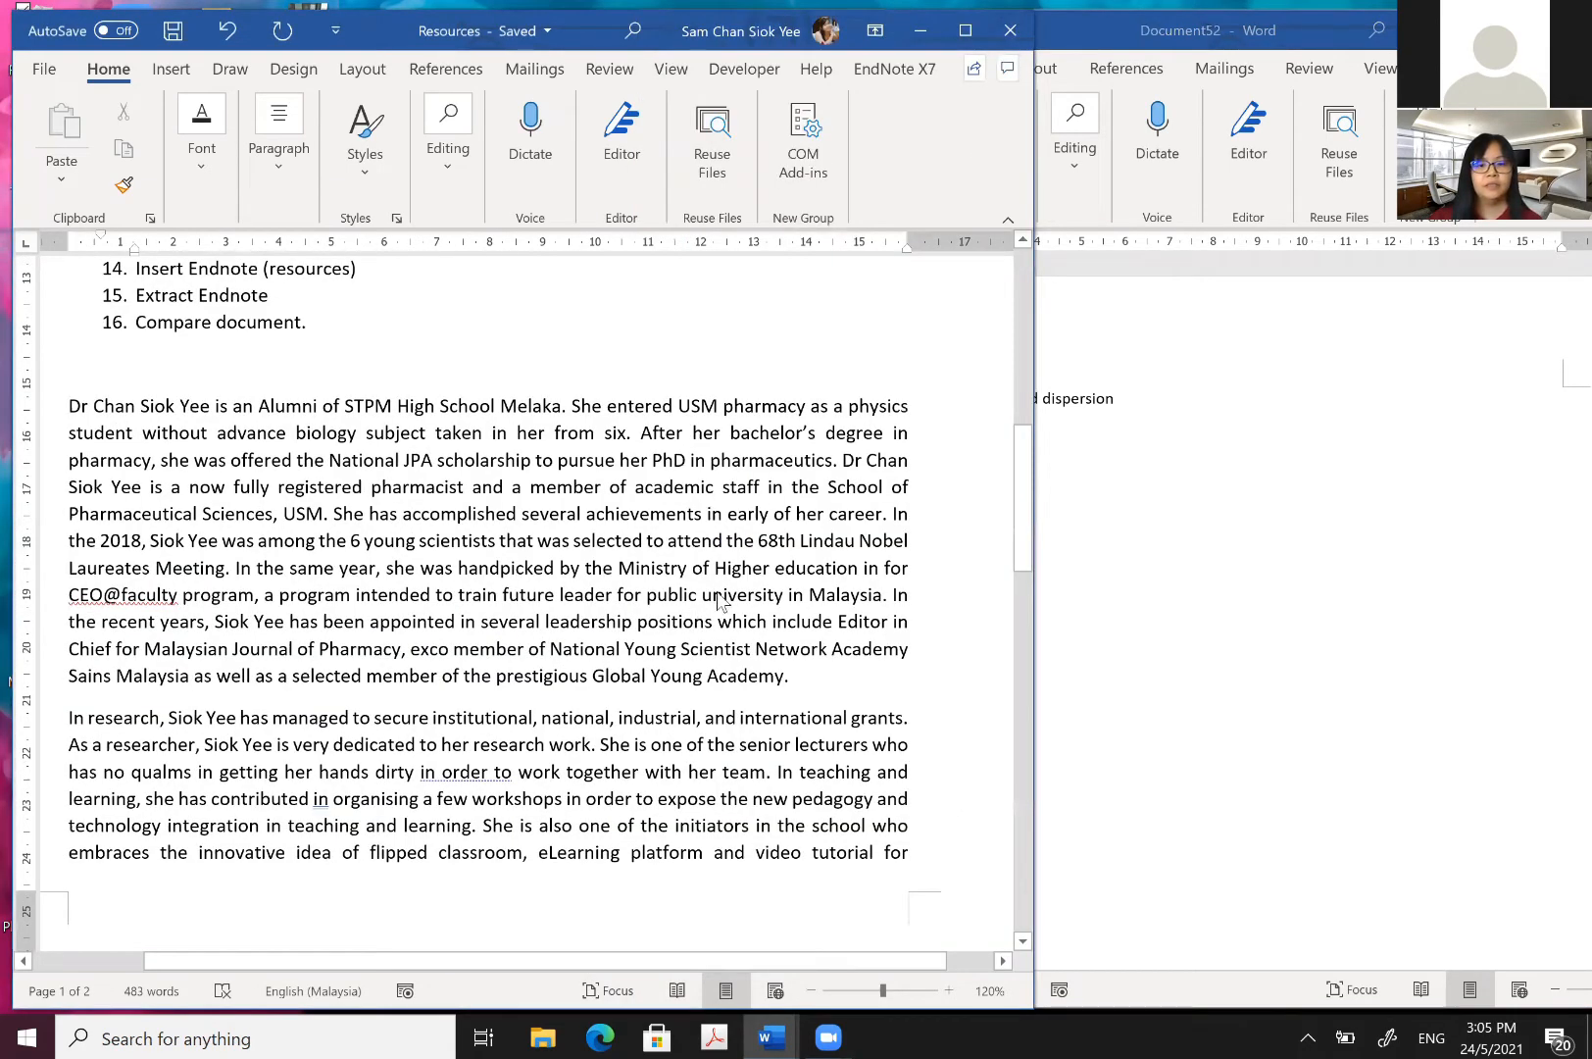
left_click(738, 672)
left_click(1137, 494)
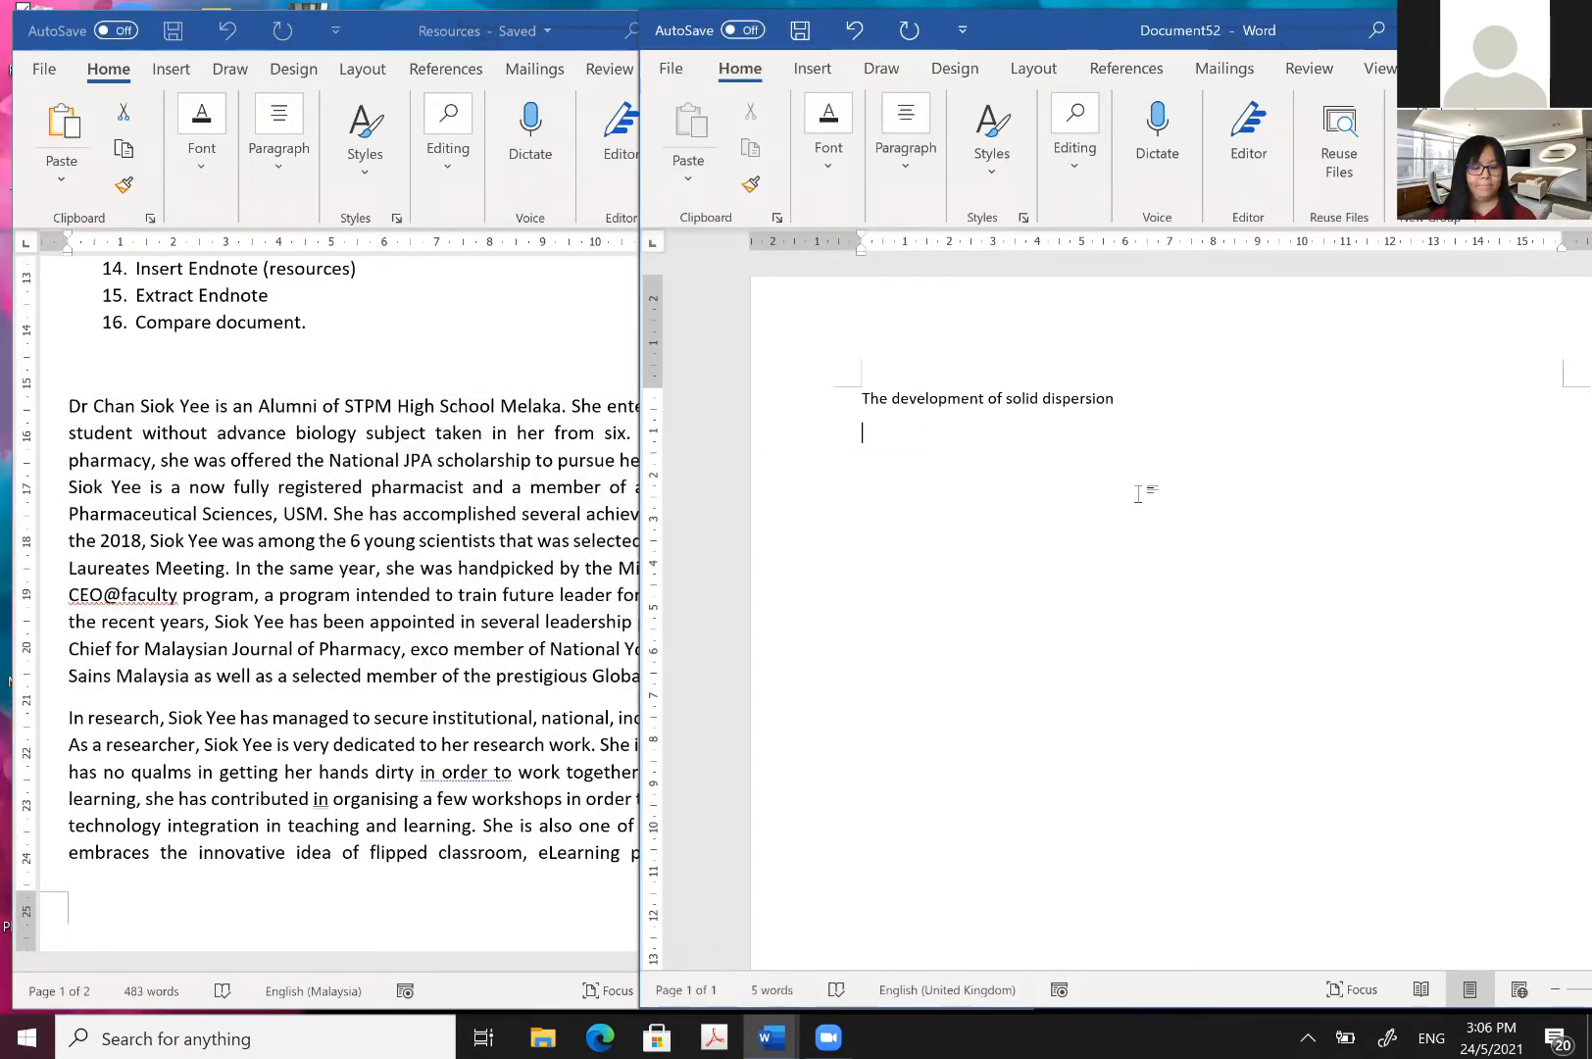
key("ctrl+v")
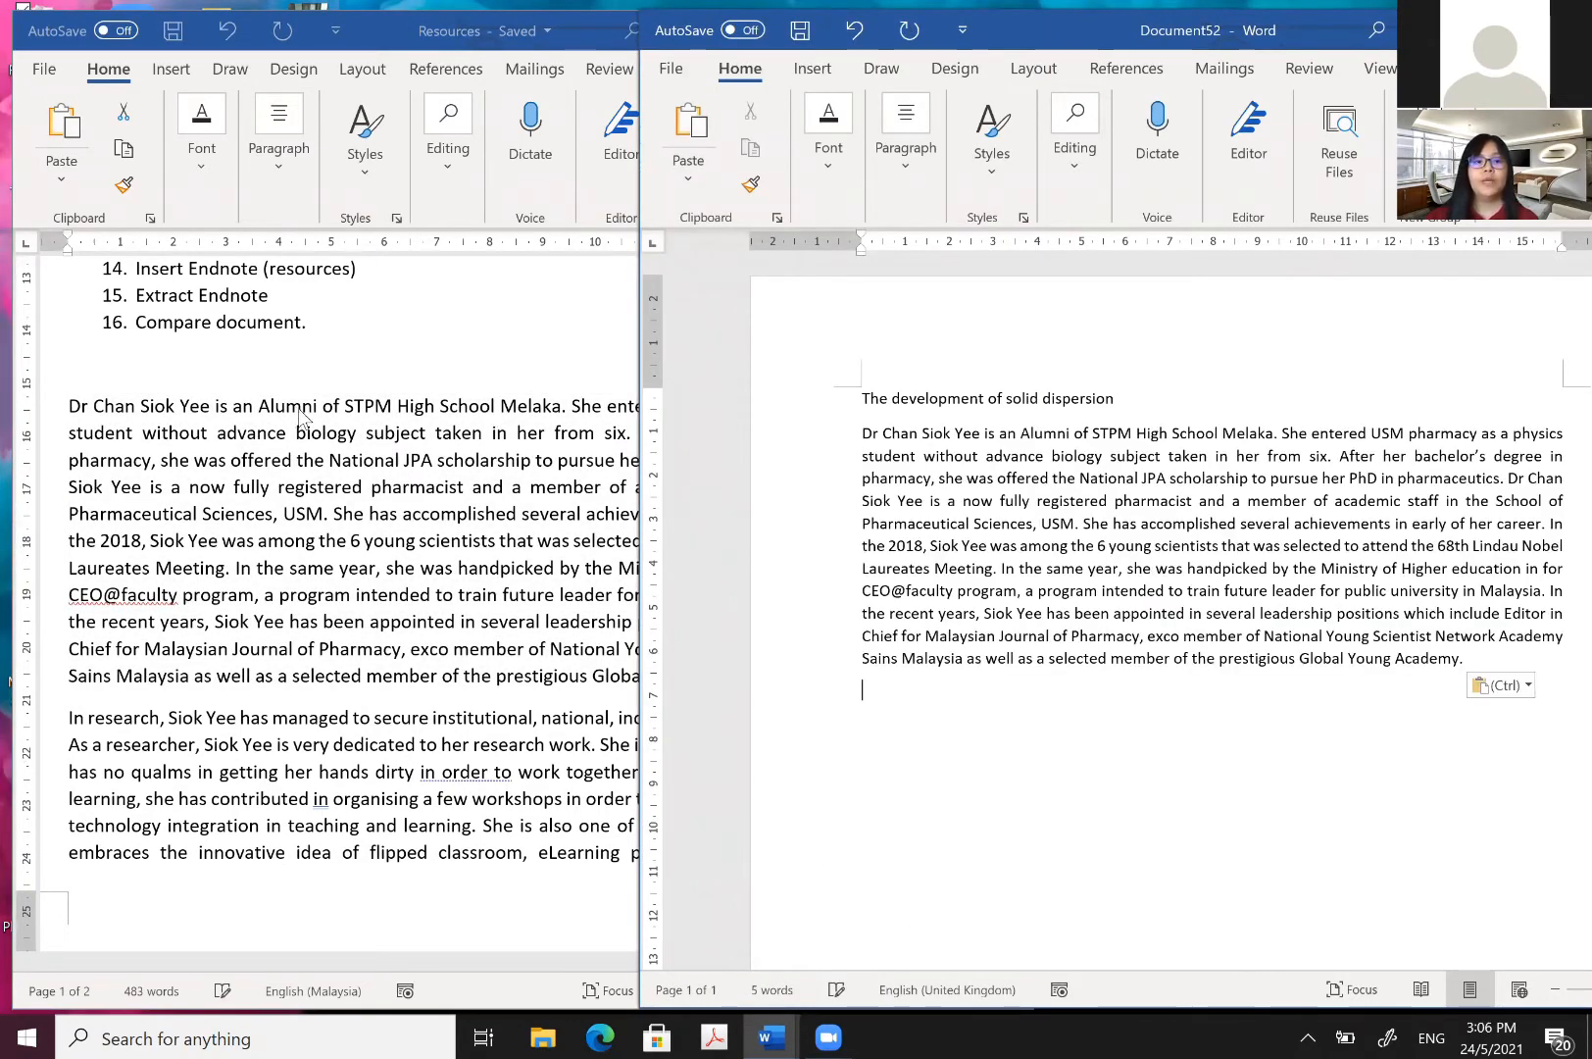
Step: Bring the "To start a thesis" topic list back into view in the Resources document and return to the new document
left_click(301, 410)
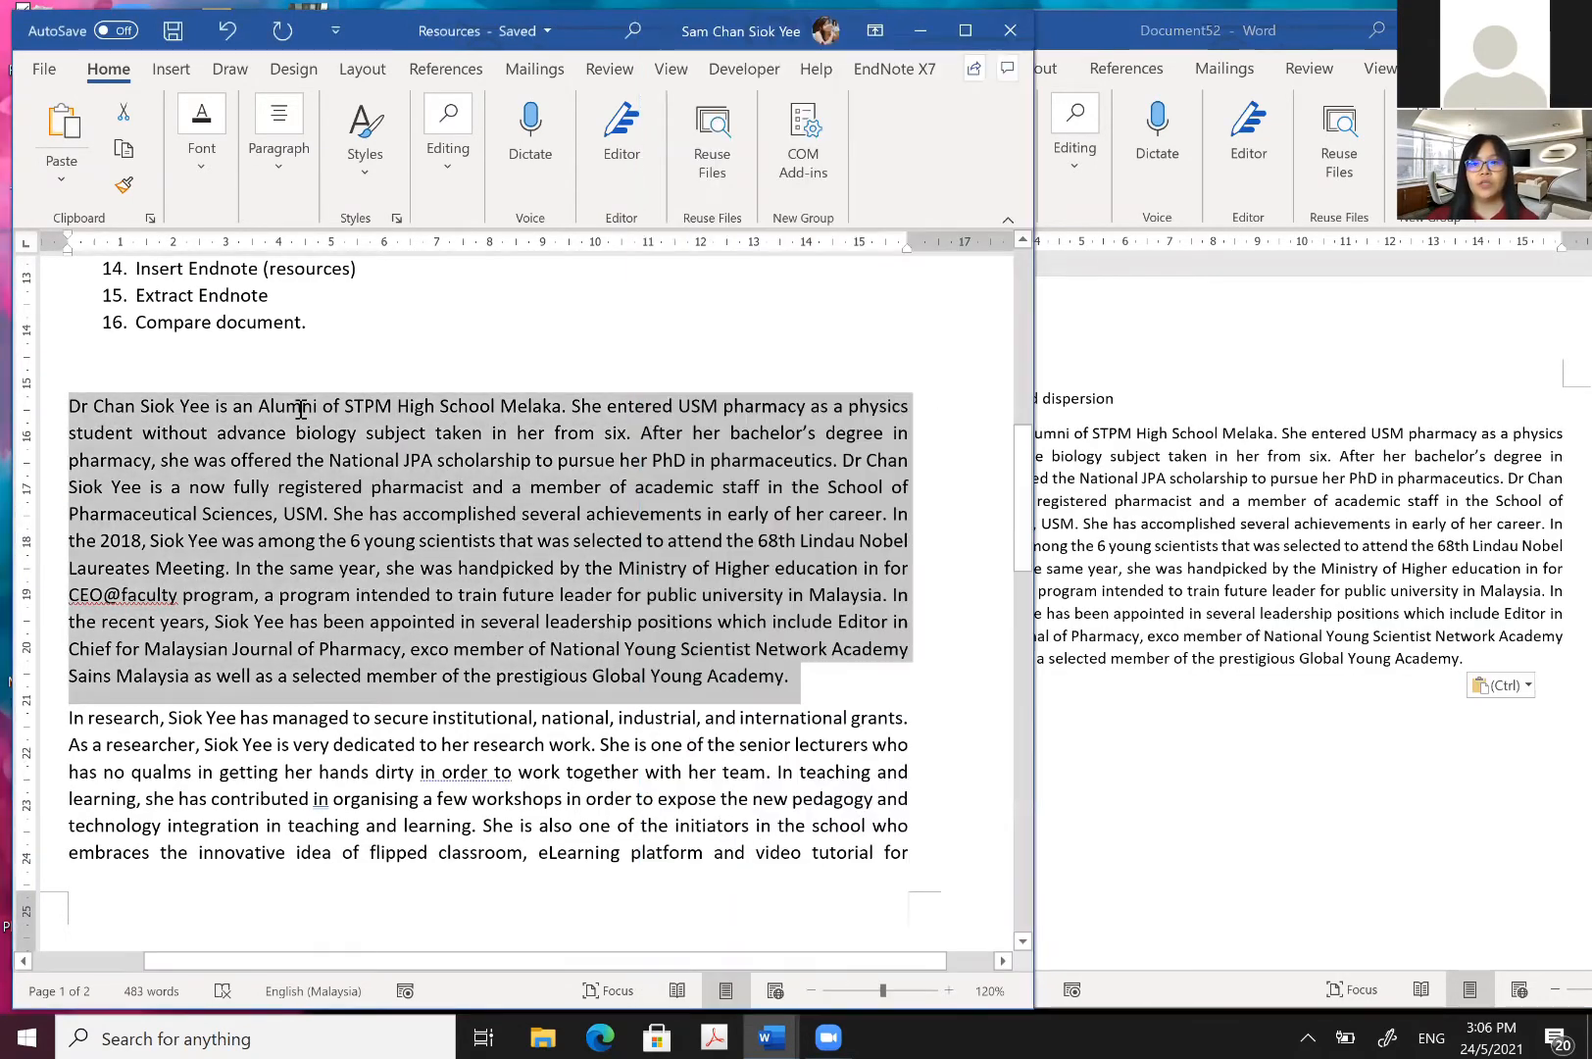
scroll(1213, 534, "up", 10)
scroll(1212, 530, "down", 3)
left_click(1212, 529)
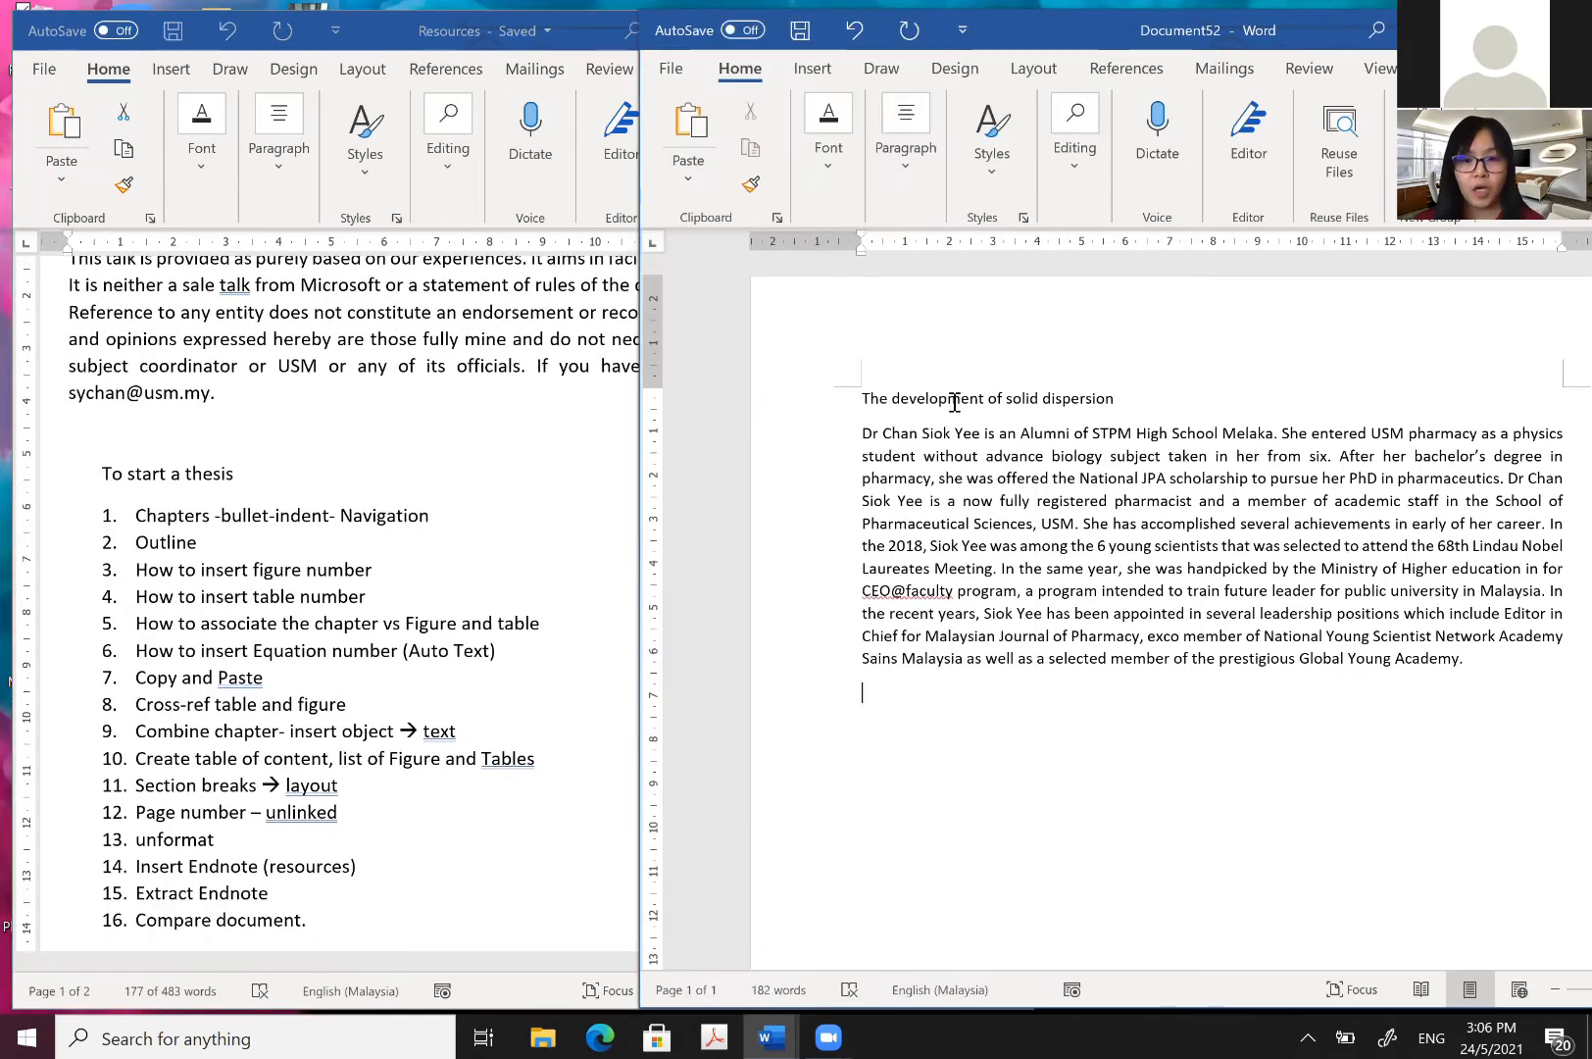
Step: Maximize the new document and apply the 1., 1.1., 1.1.1. multilevel list to the title line
left_click(951, 398)
left_click(899, 398)
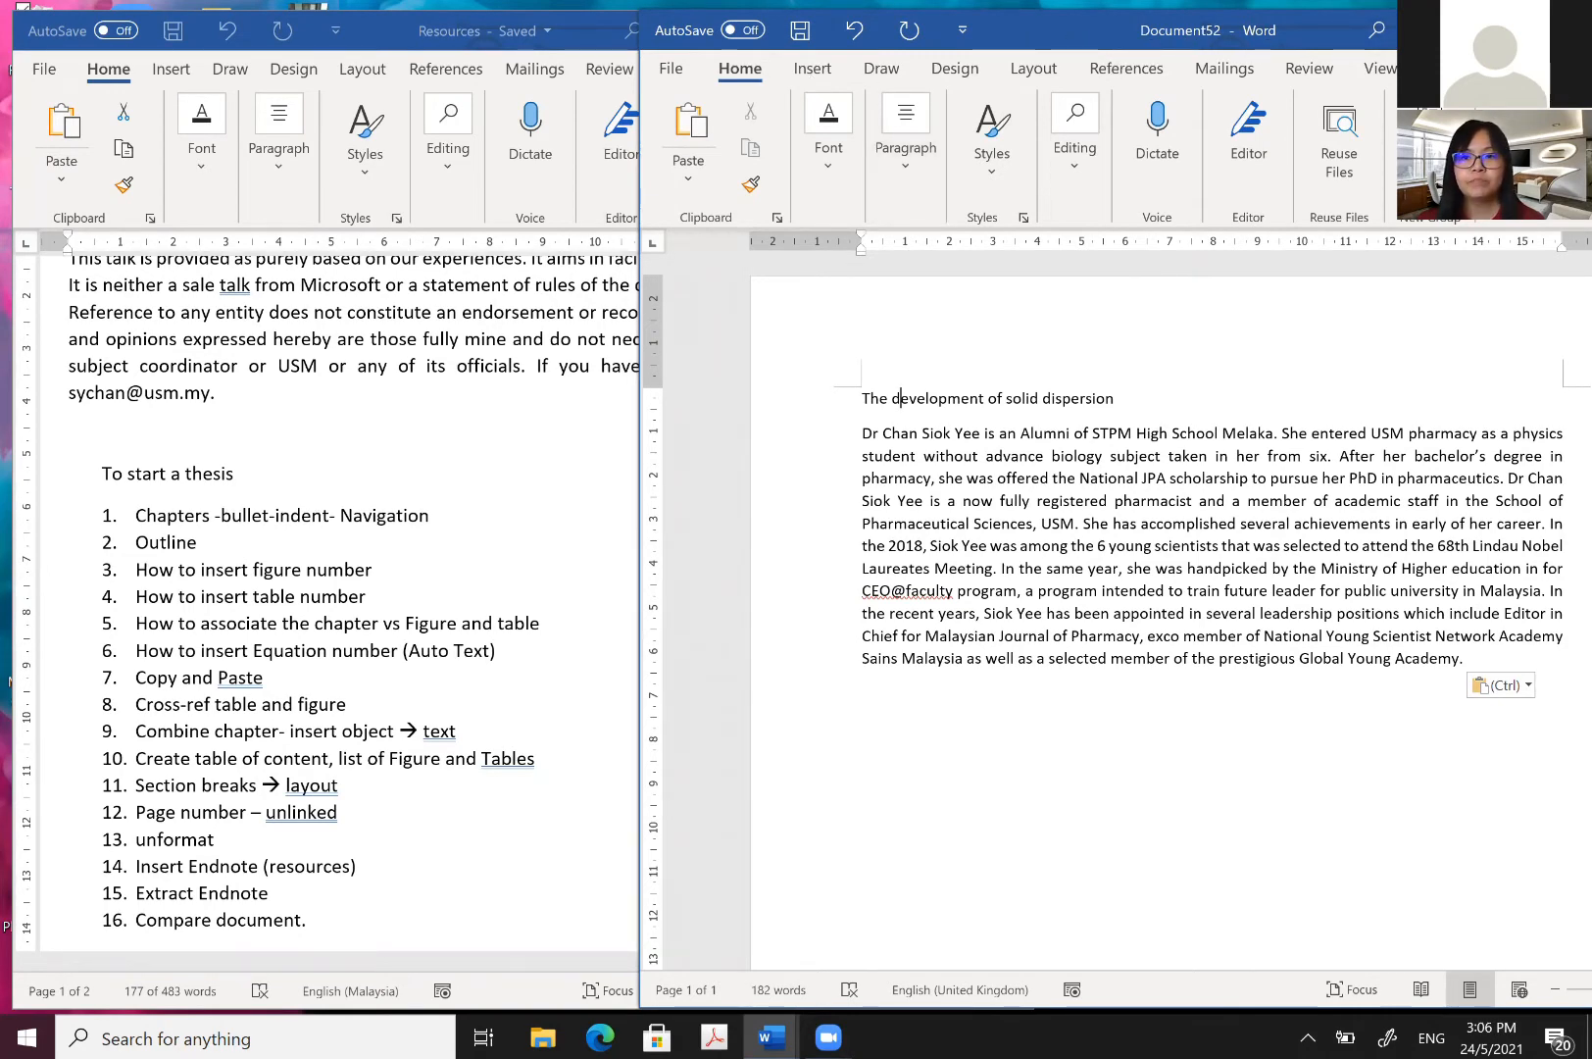
left_click_drag(1019, 38, 760, 75)
left_click(1448, 69)
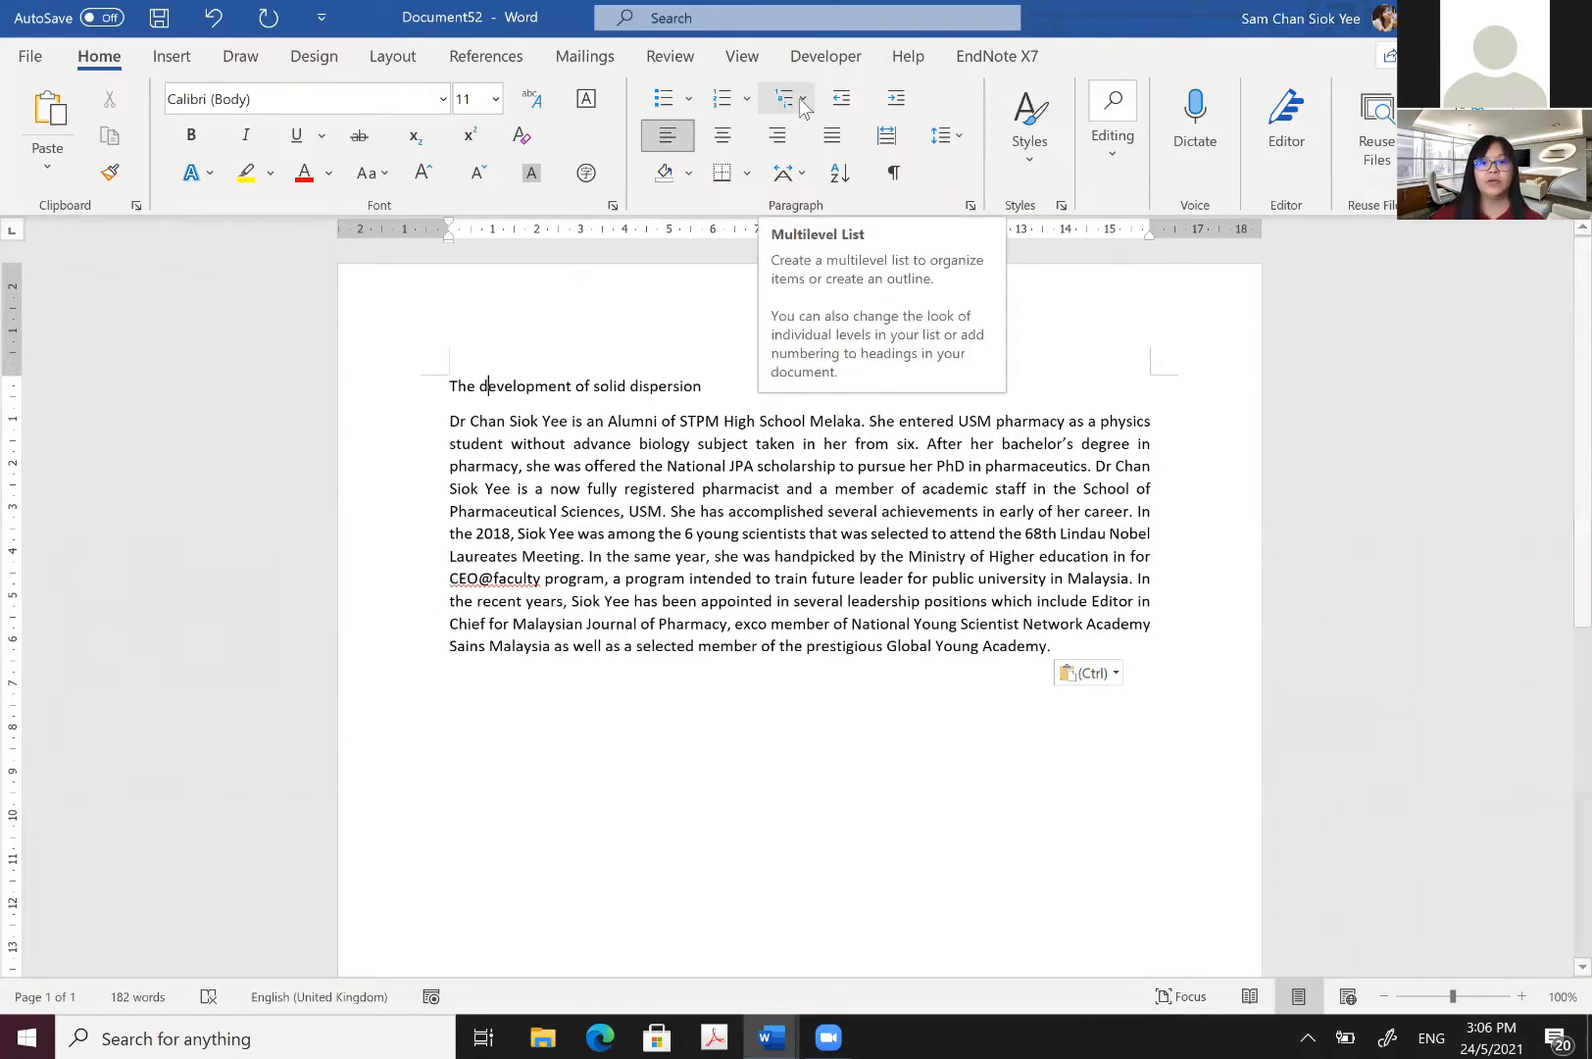
left_click(802, 99)
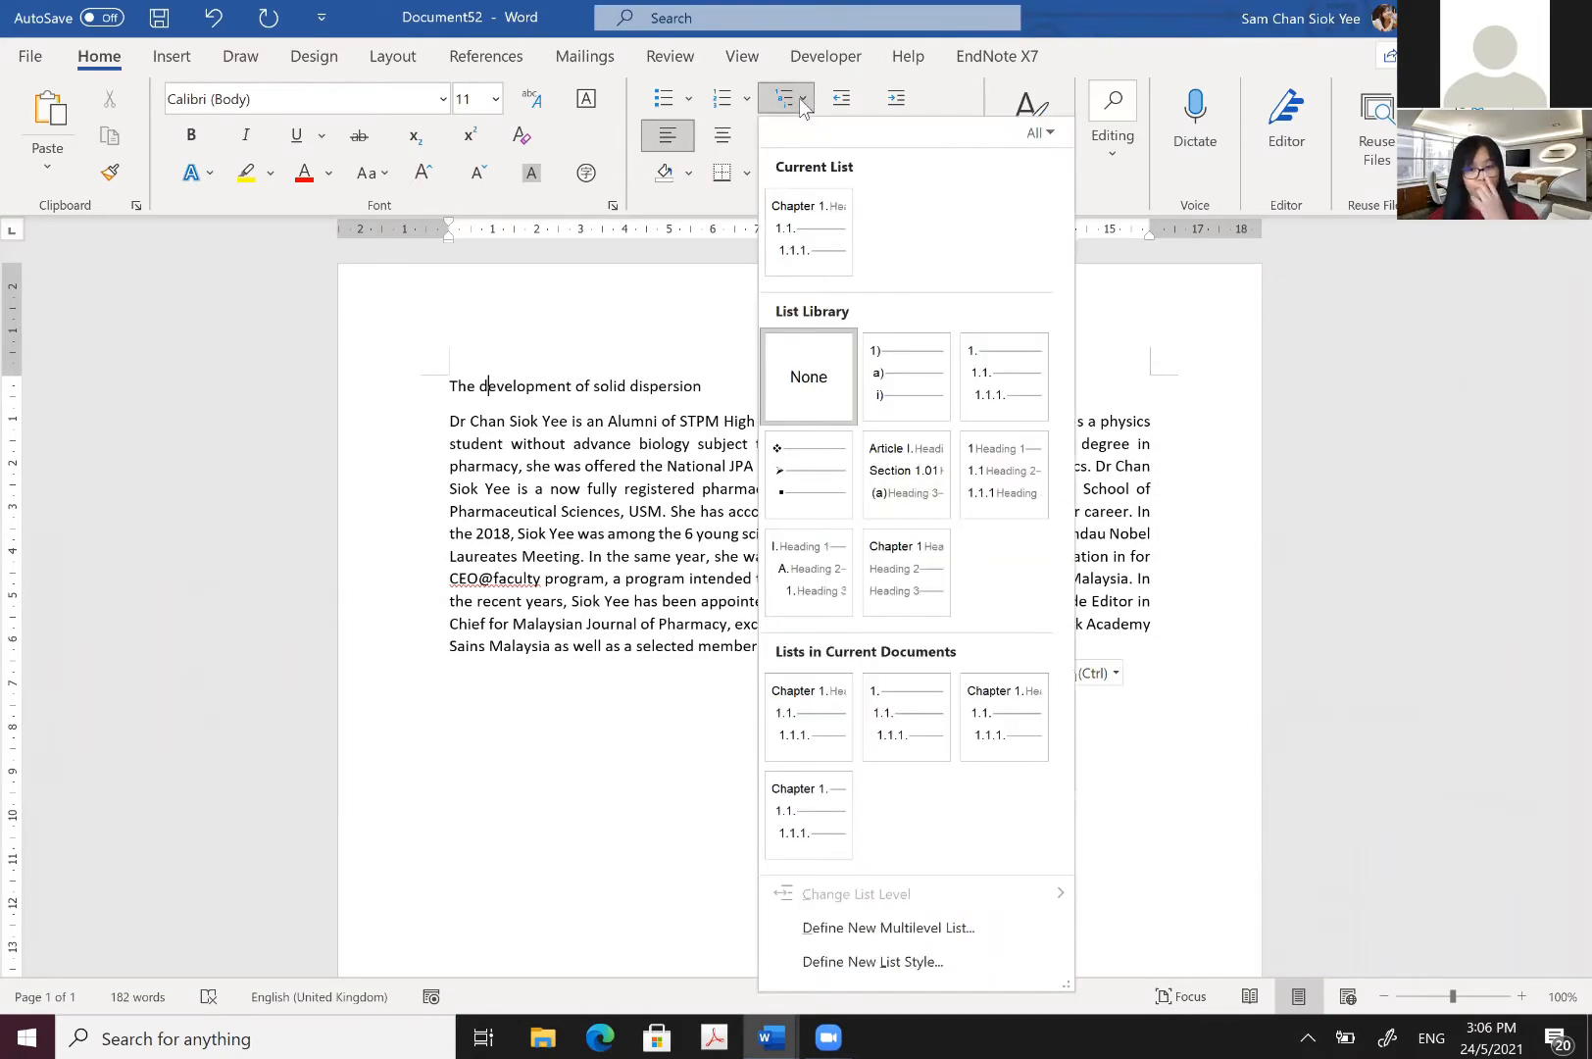
mouse_move(1005, 384)
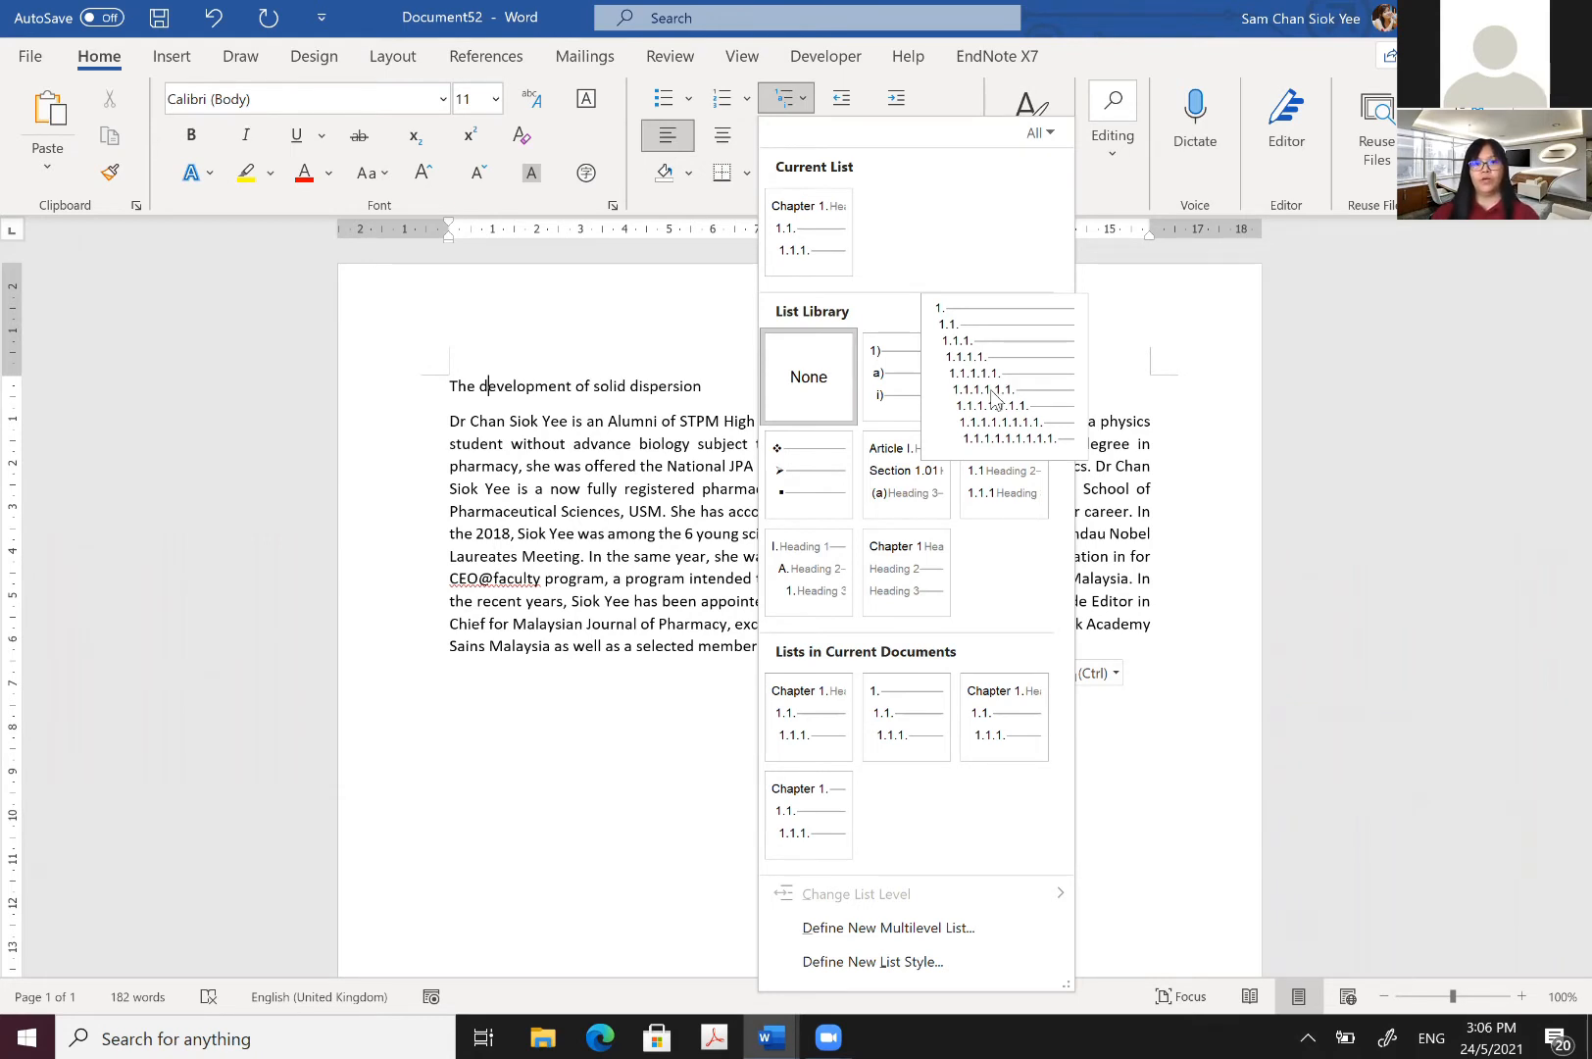
left_click(1019, 366)
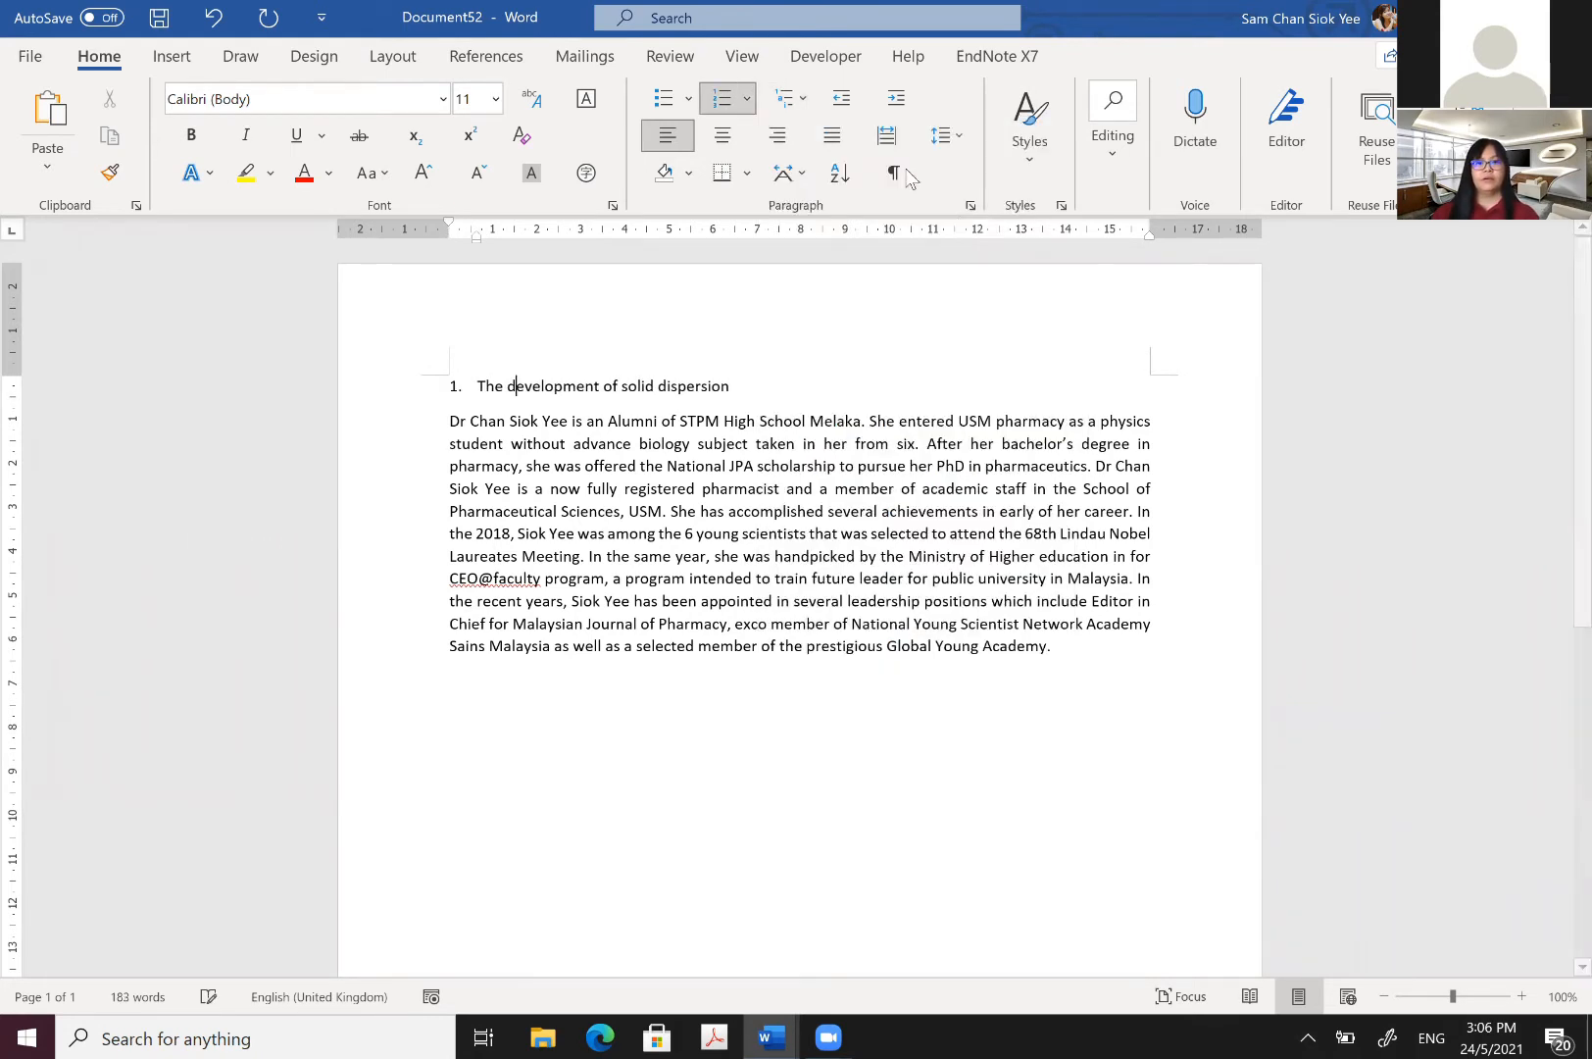
Step: Apply the same multilevel list numbering at the start of the biography paragraph and insert "Introduction" there
left_click(508, 388)
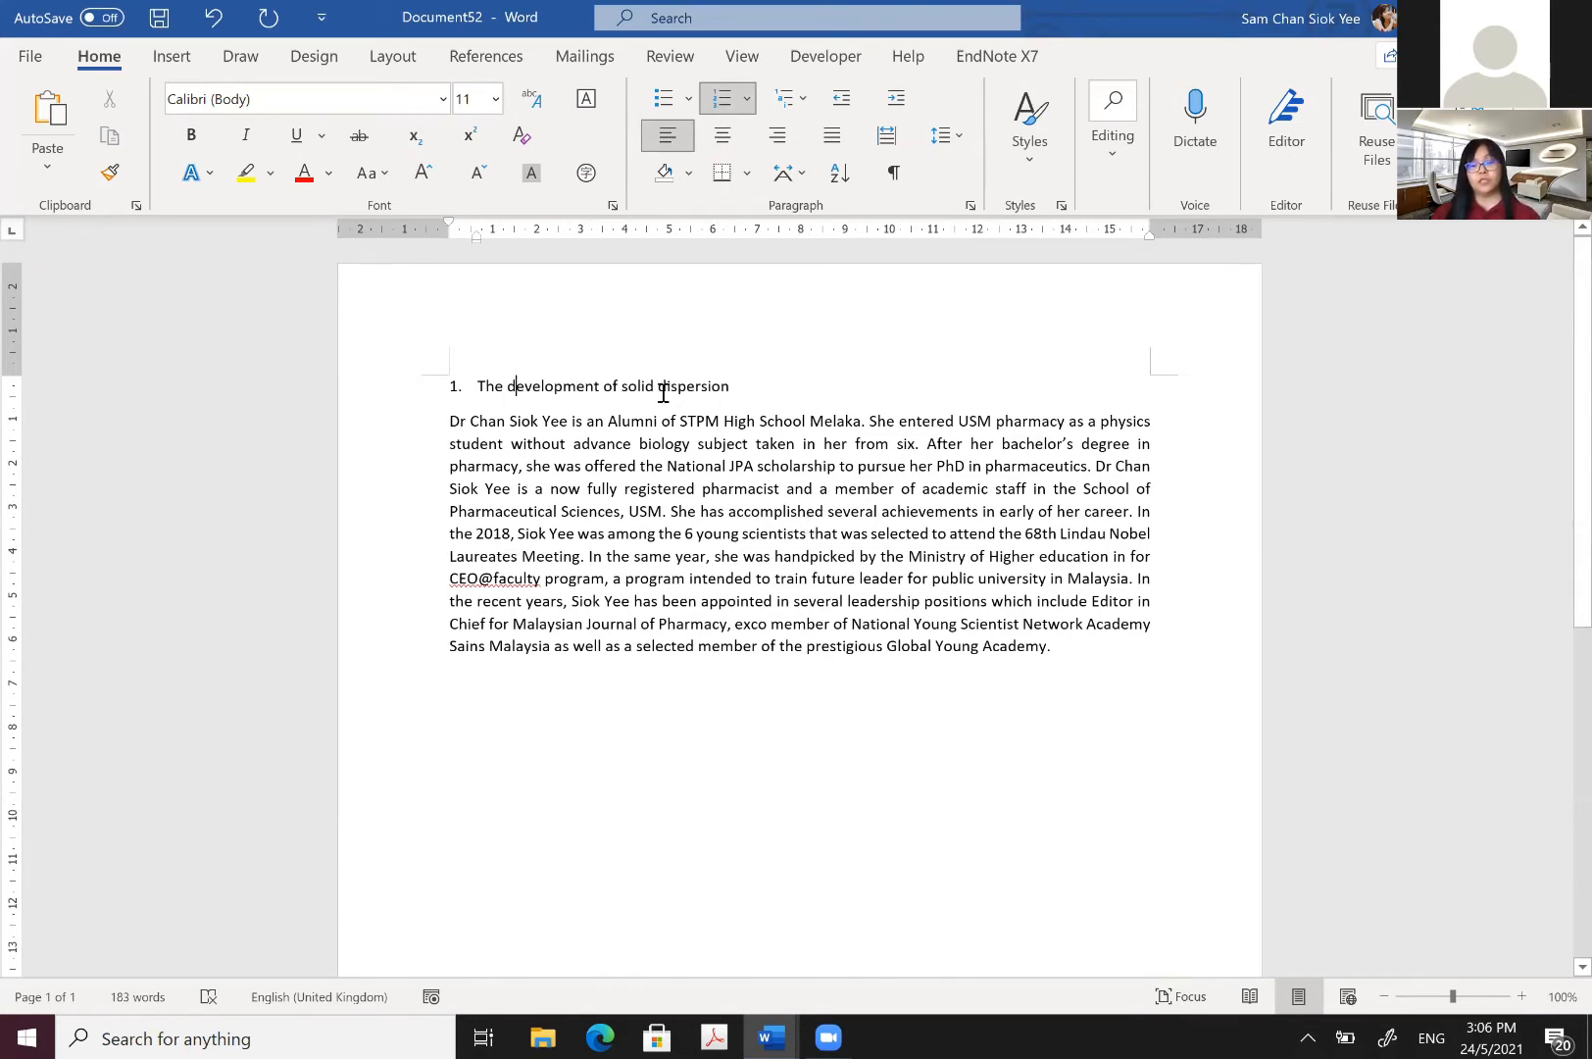
left_click(479, 386)
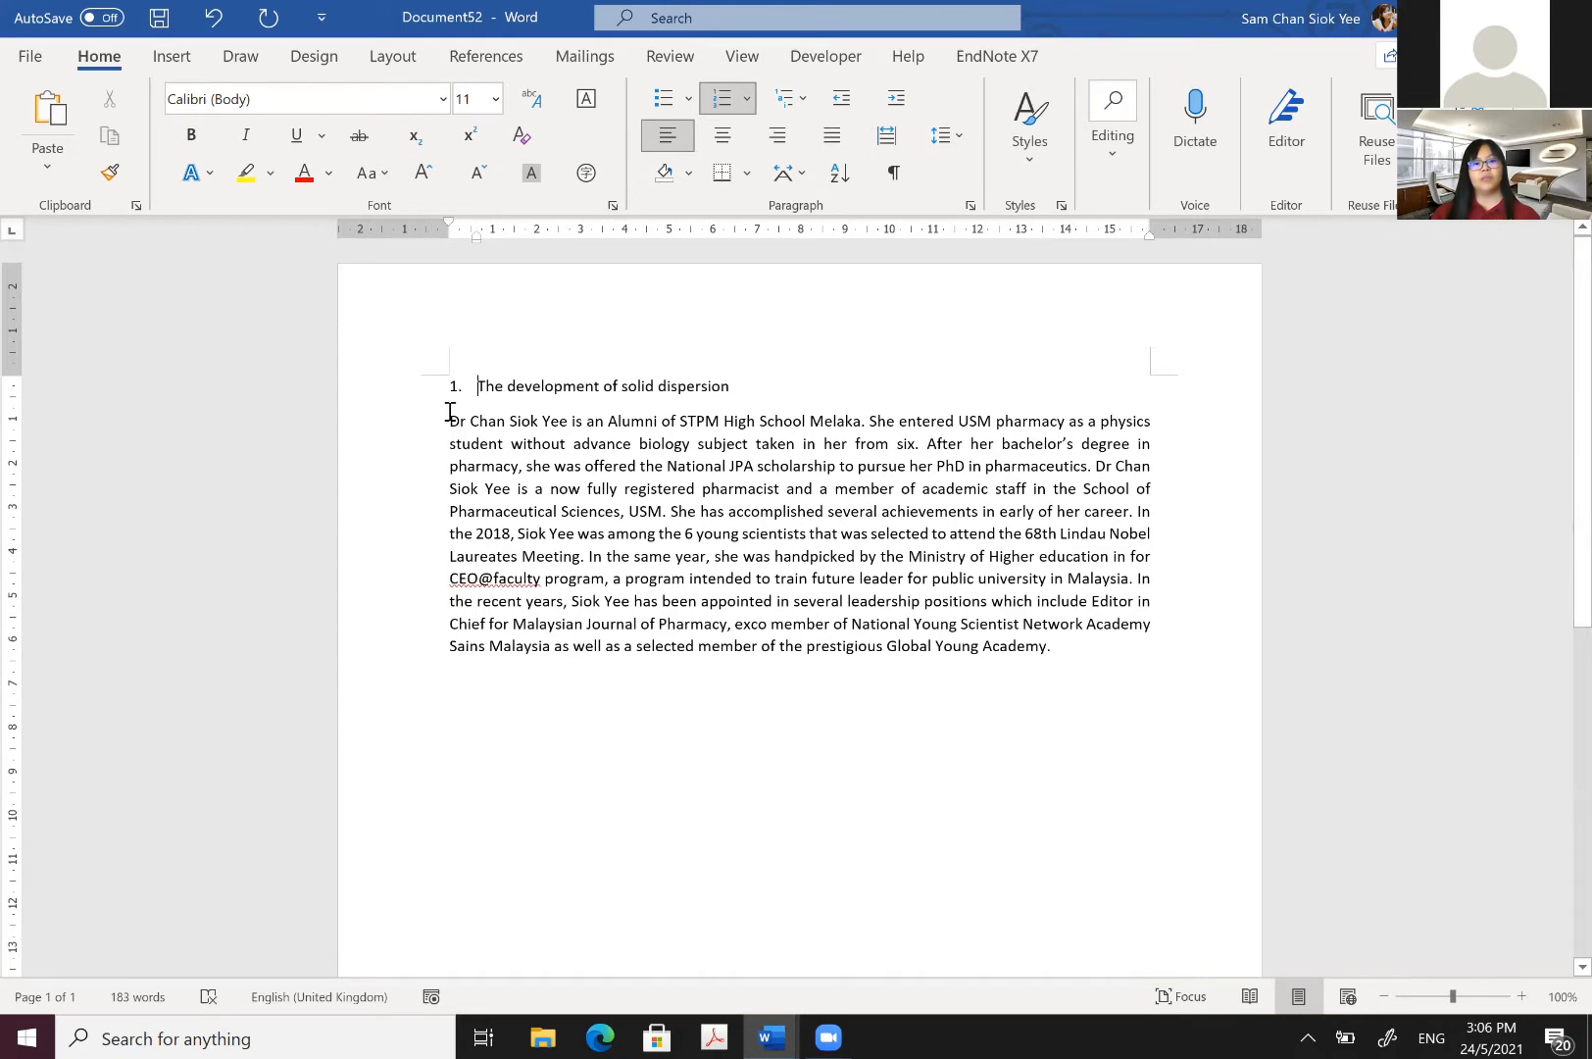
left_click(447, 420)
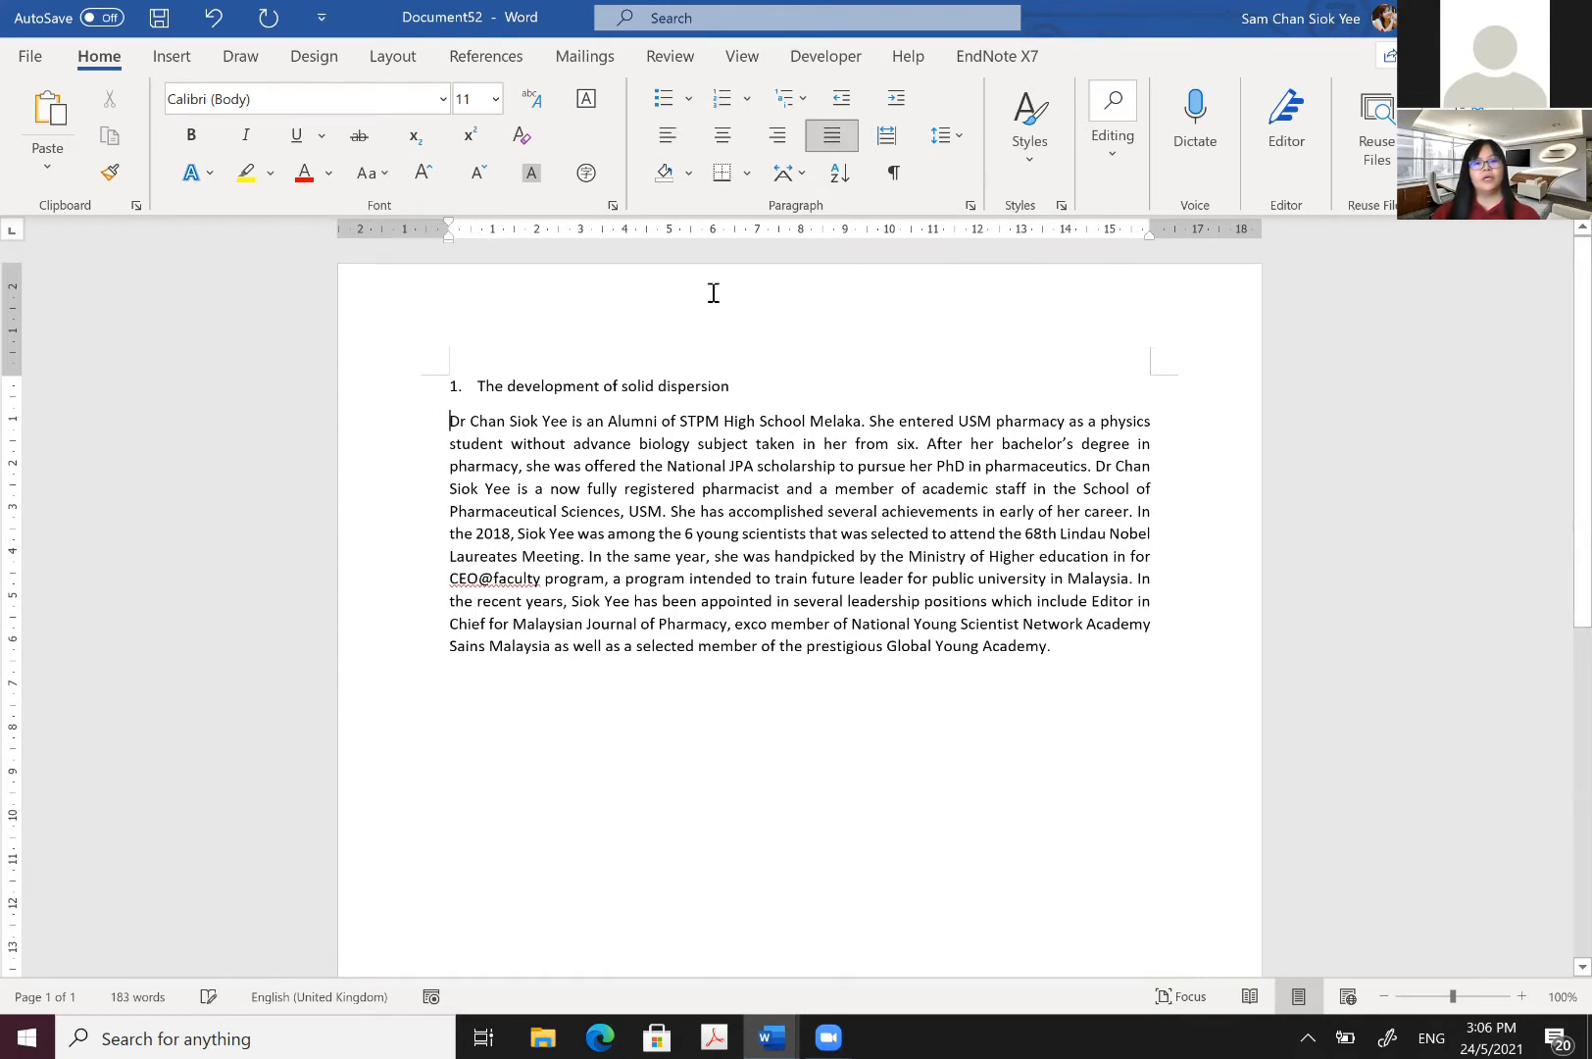
left_click(790, 97)
mouse_move(1006, 376)
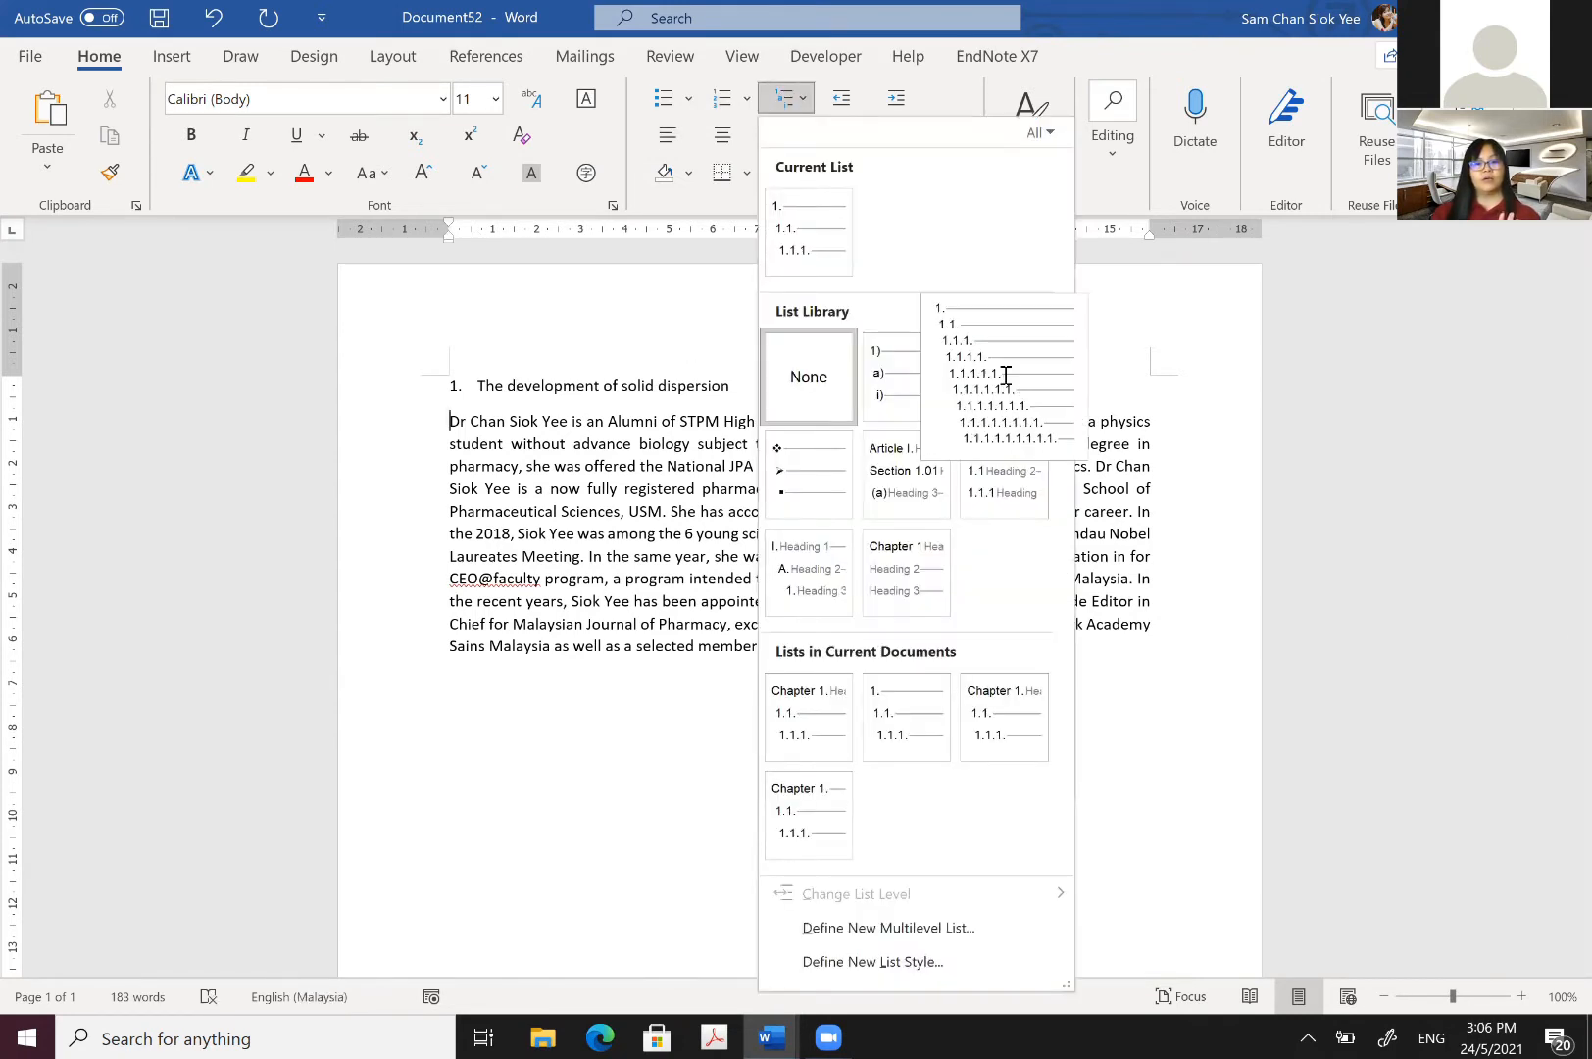
left_click(982, 468)
type("Intro")
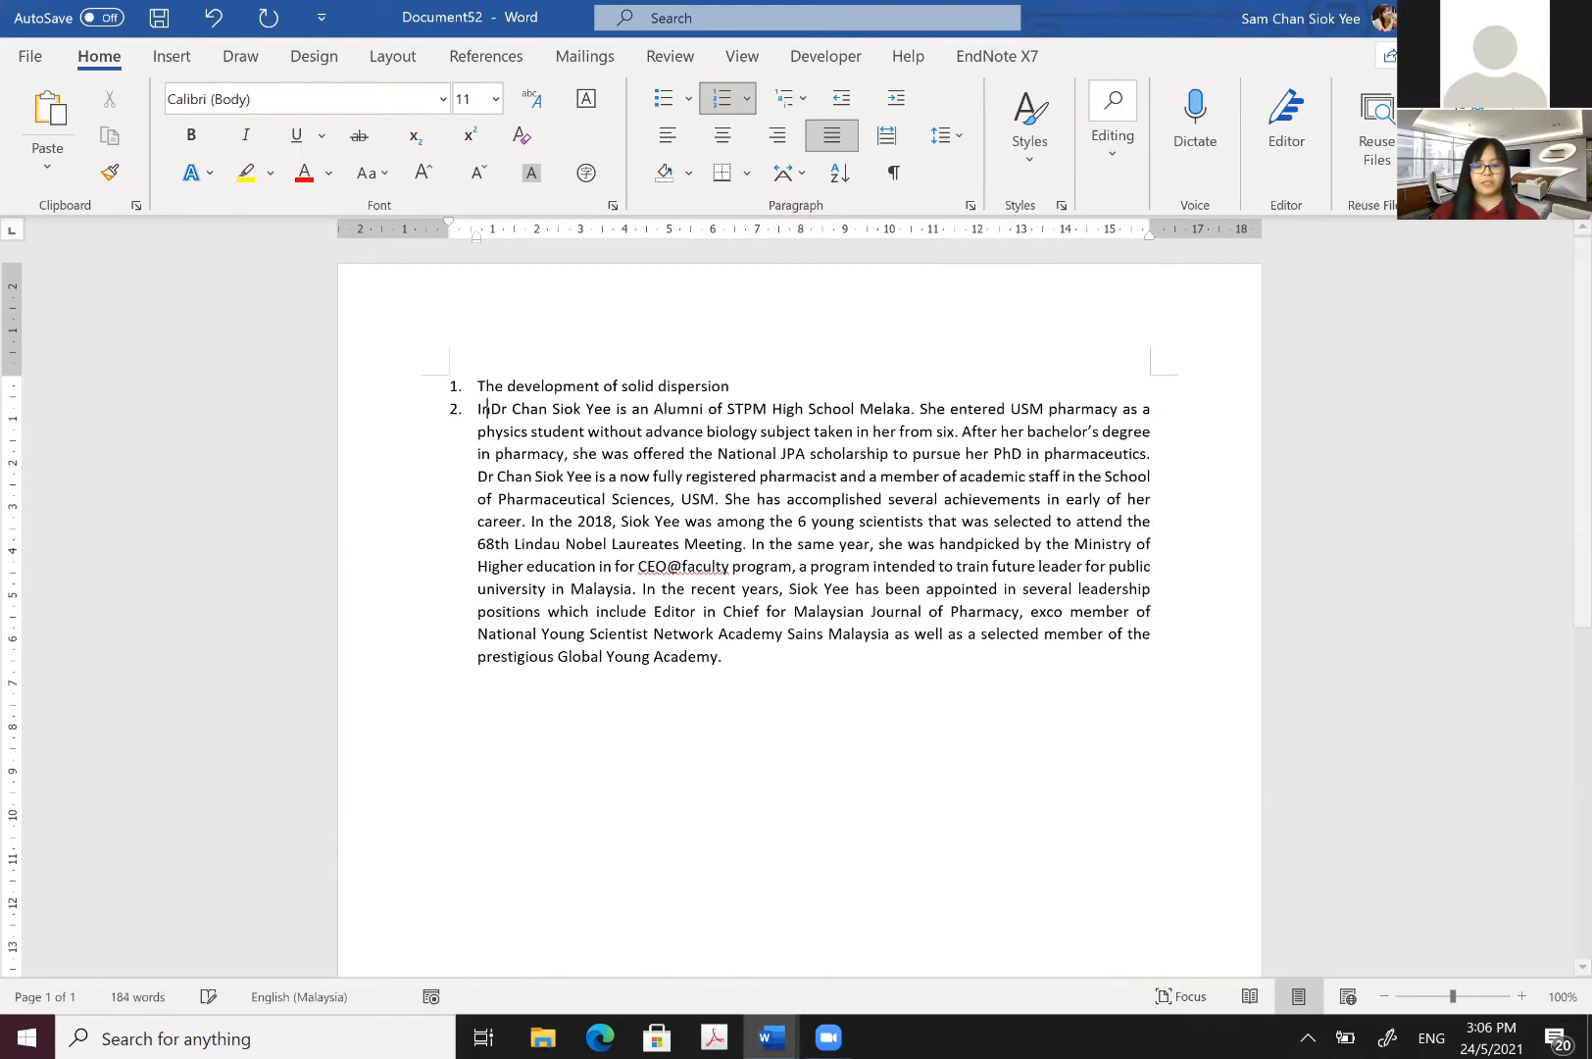
type("duction")
Step: Split the biography text from "Introduction" into its own paragraph and remove its list numbering and indent
key("Return")
key("Return")
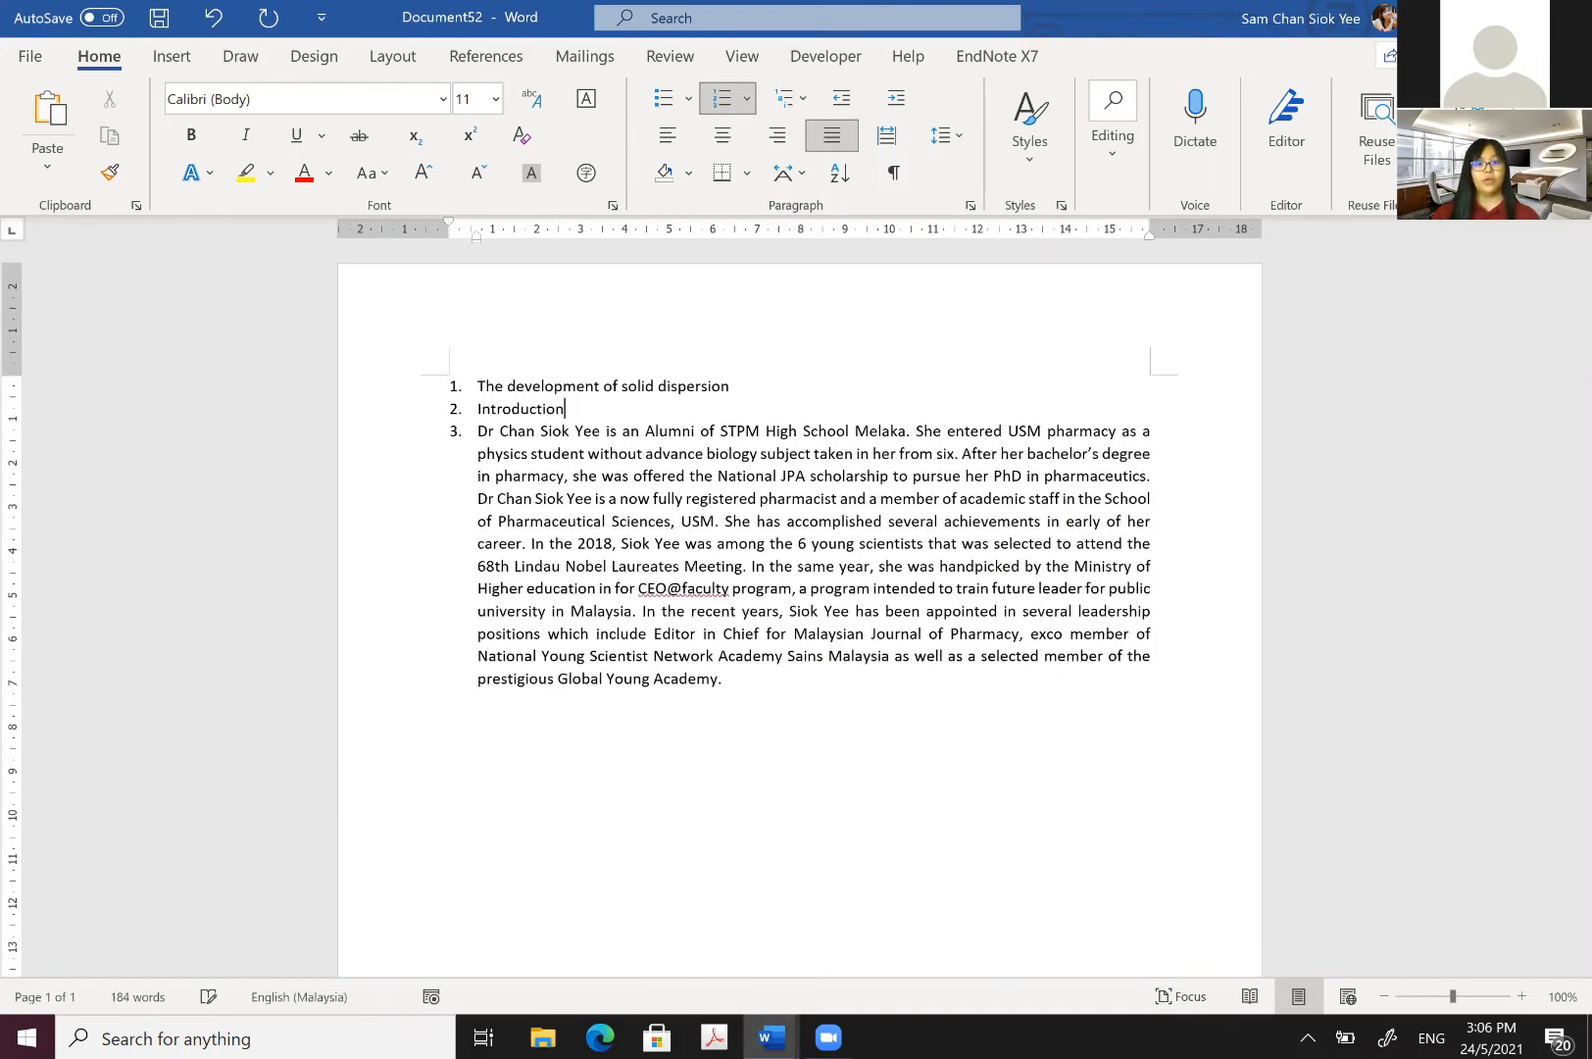
key("BackSpace")
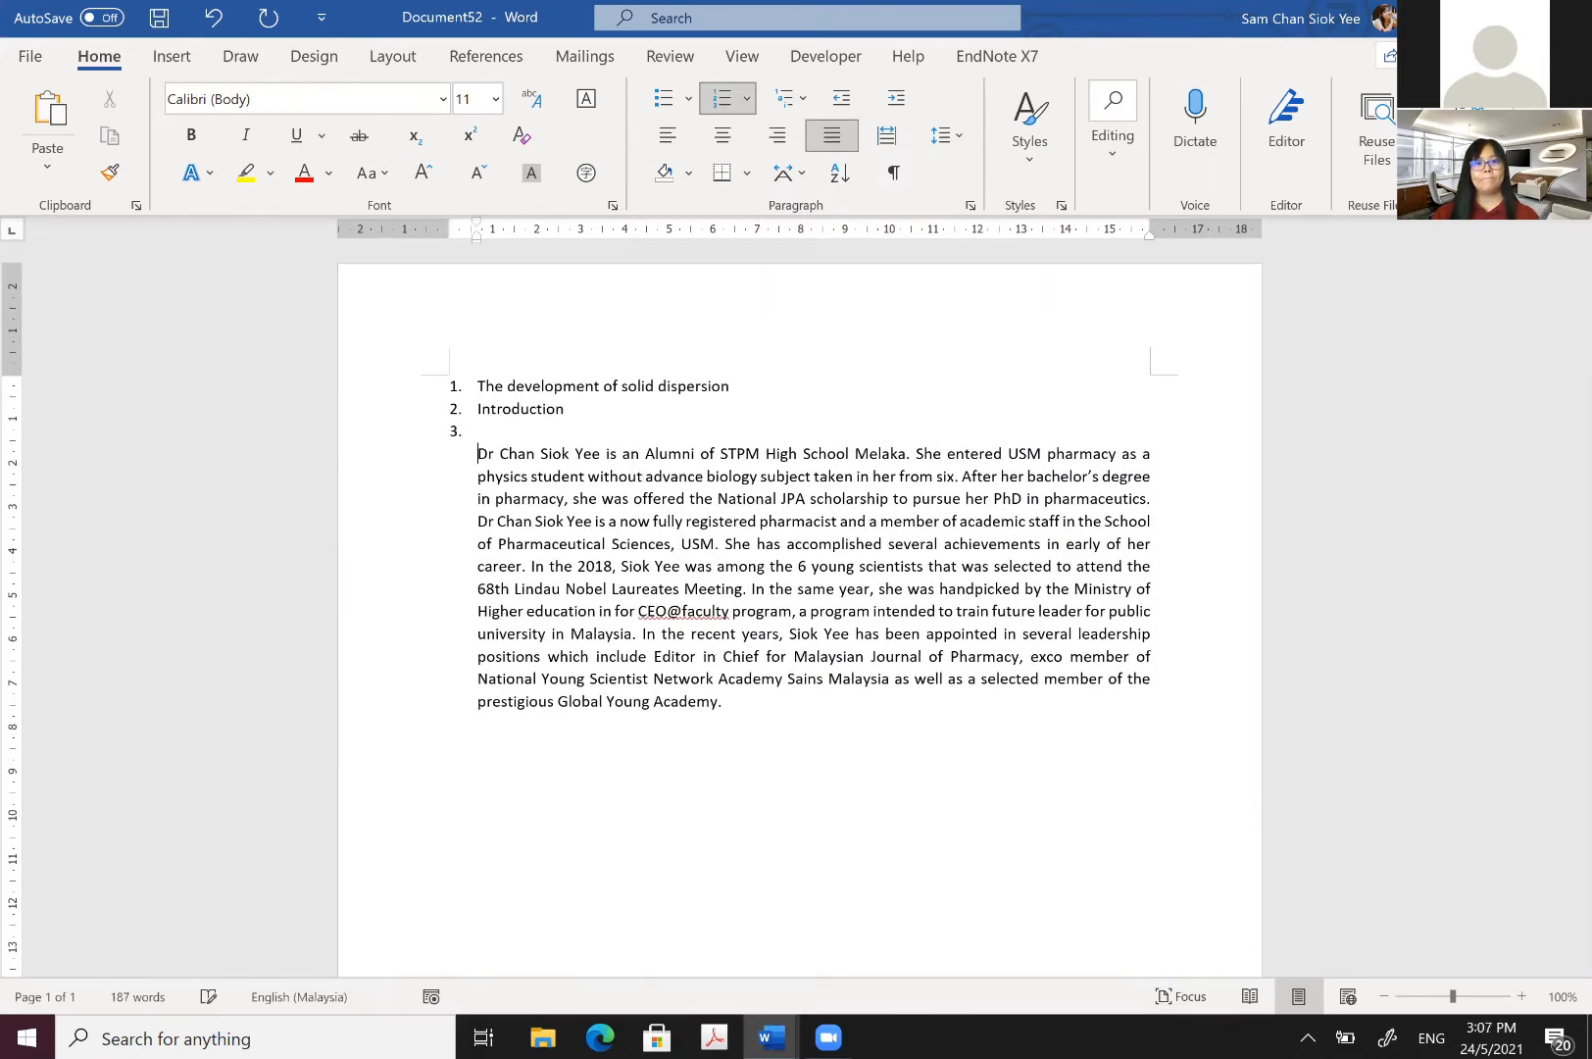
key("BackSpace")
key("BackSpace")
key("BackSpace")
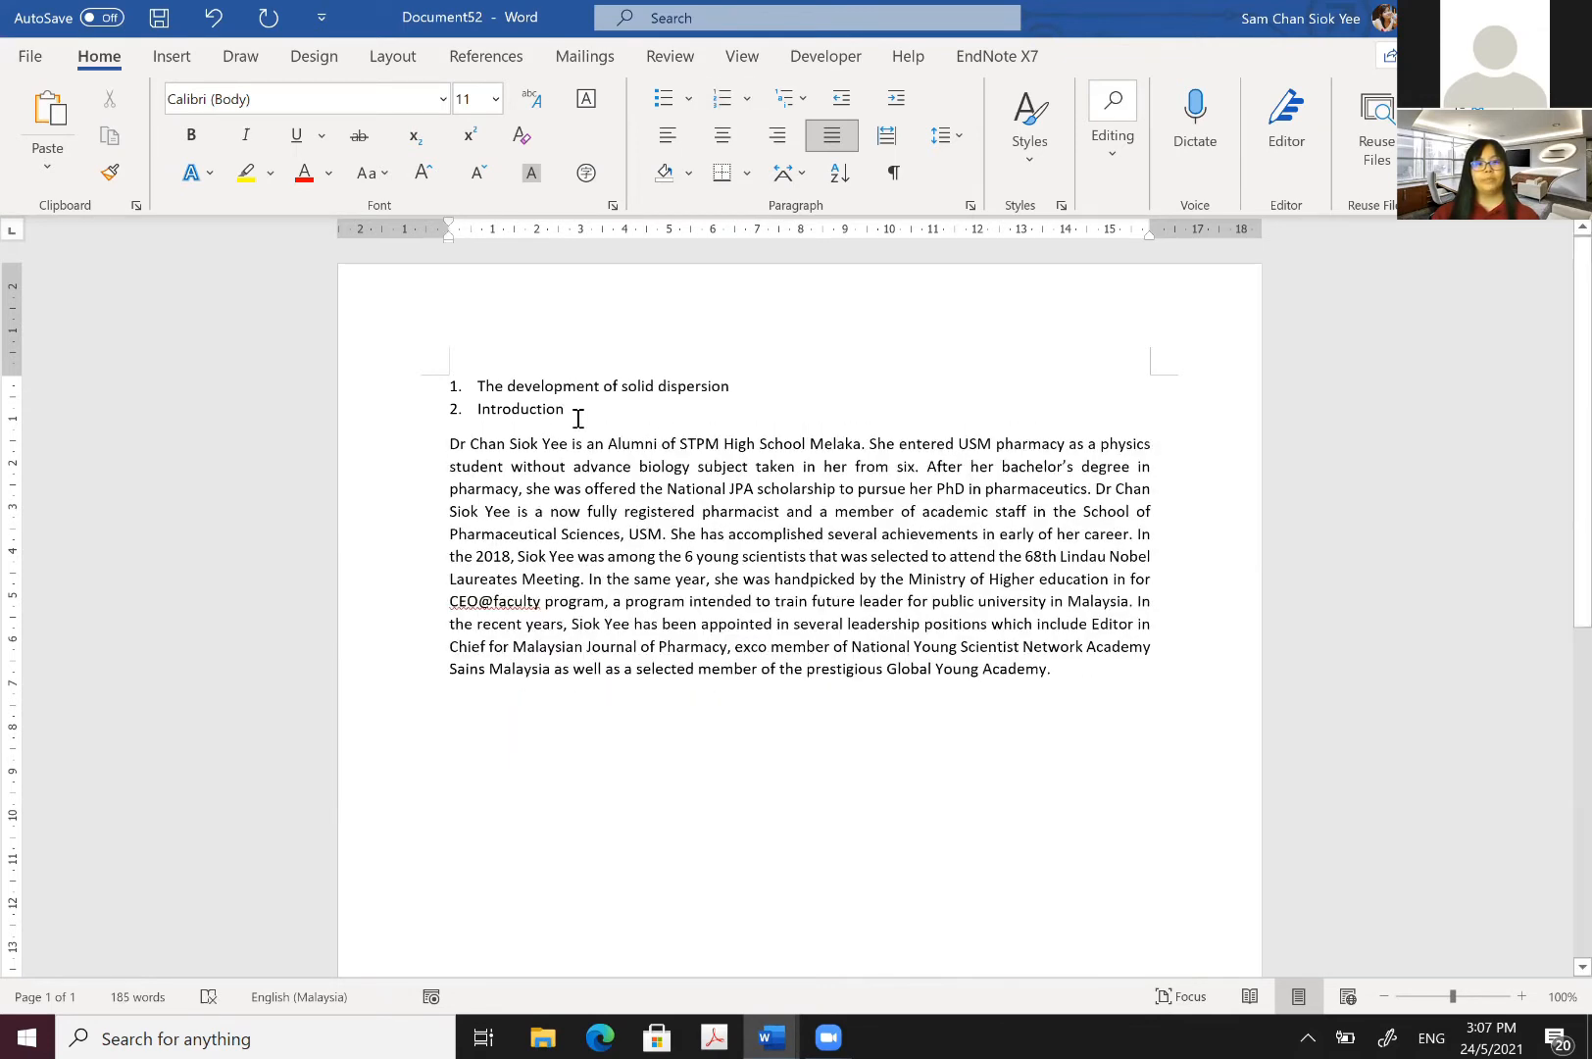
Step: Add an empty line below the title item and demote the Introduction item to list level 1.1.1
left_click(760, 384)
key("Return")
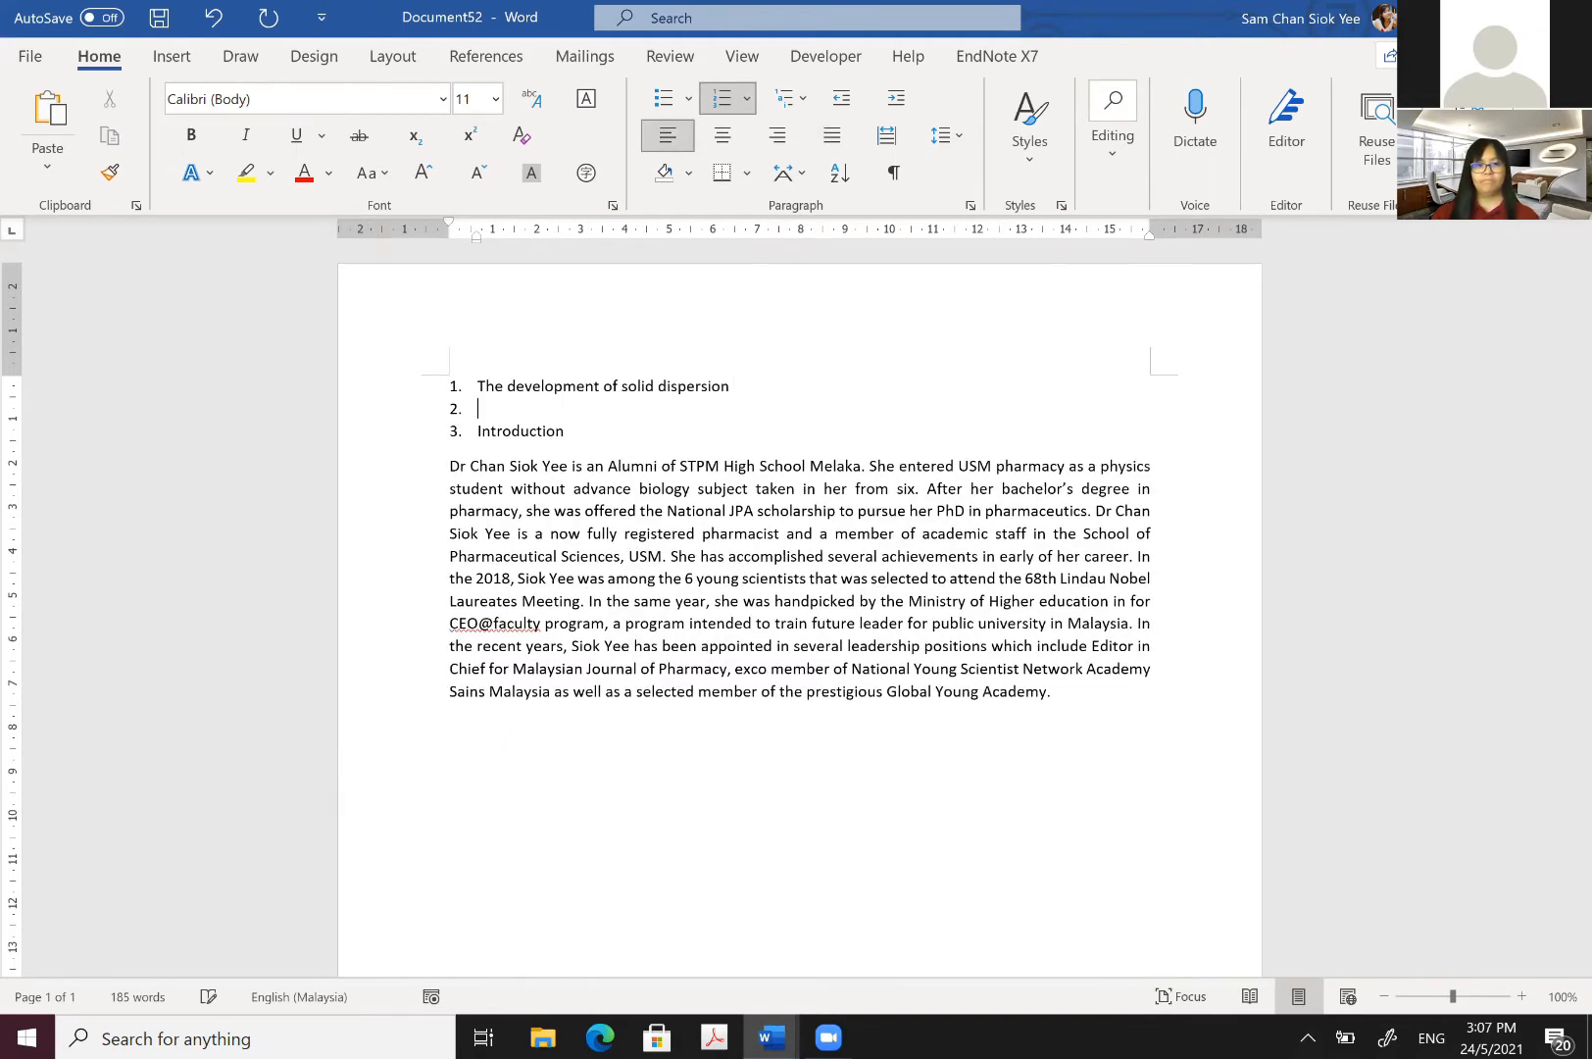
left_click(468, 424)
key("Tab")
key("Tab")
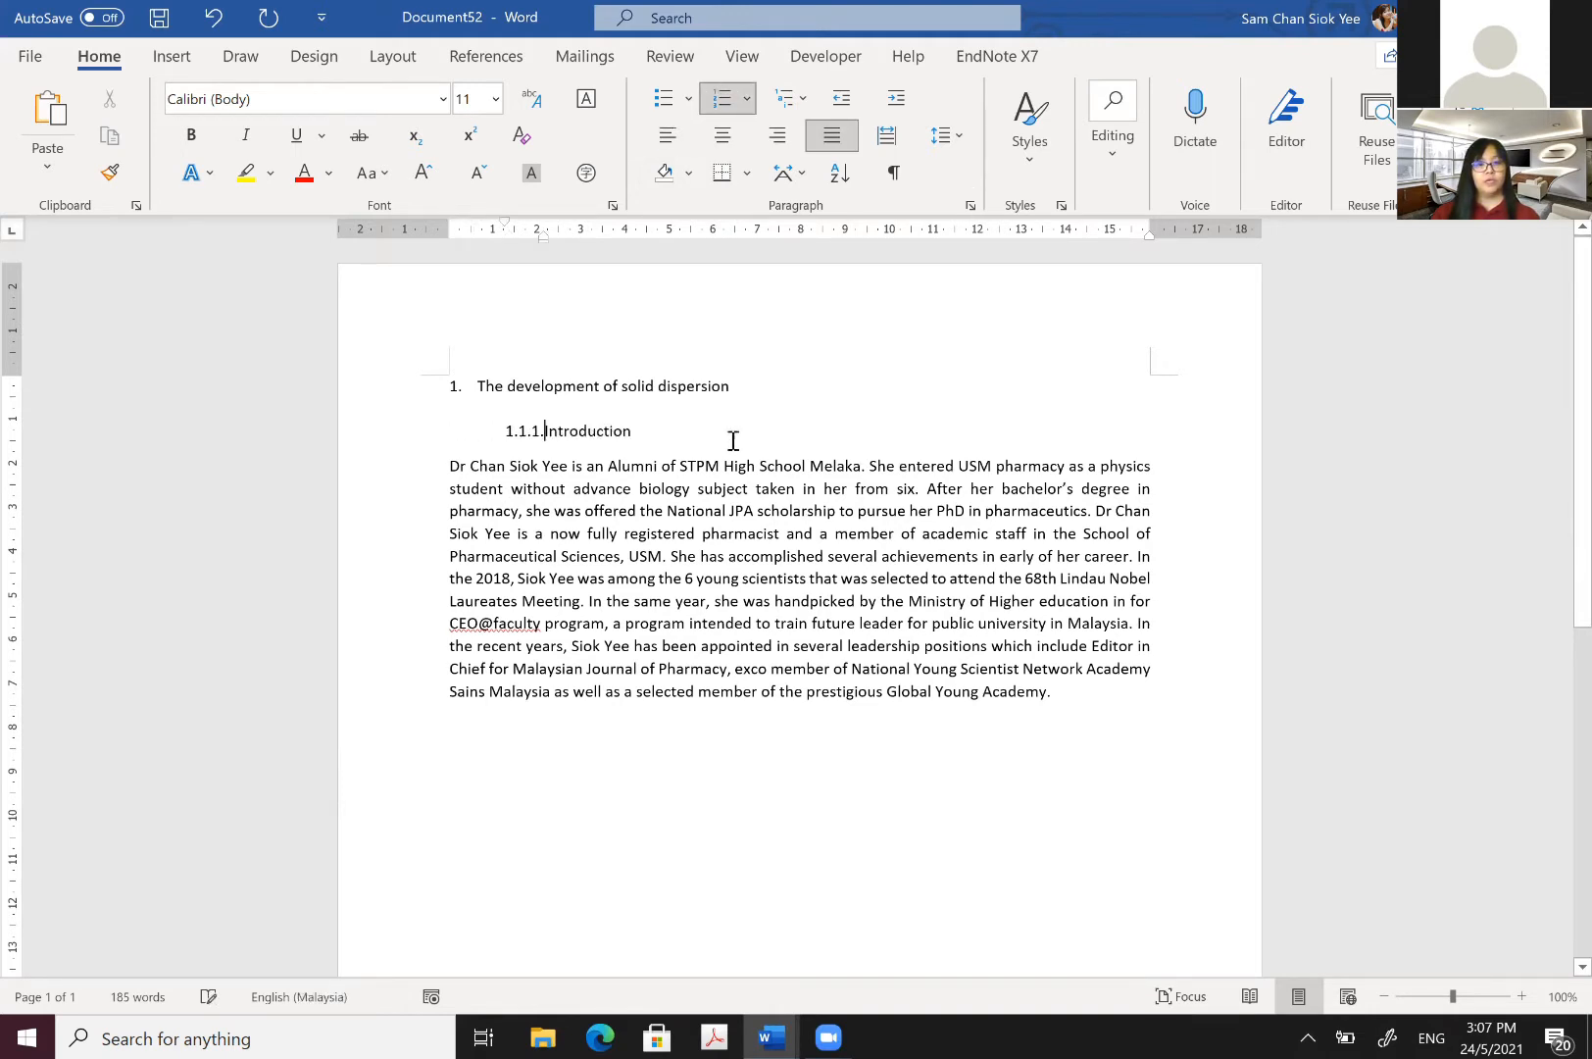
Step: Append "{tabl}" to the Introduction item and set it to the second list level, 1.1
left_click(847, 100)
left_click(847, 100)
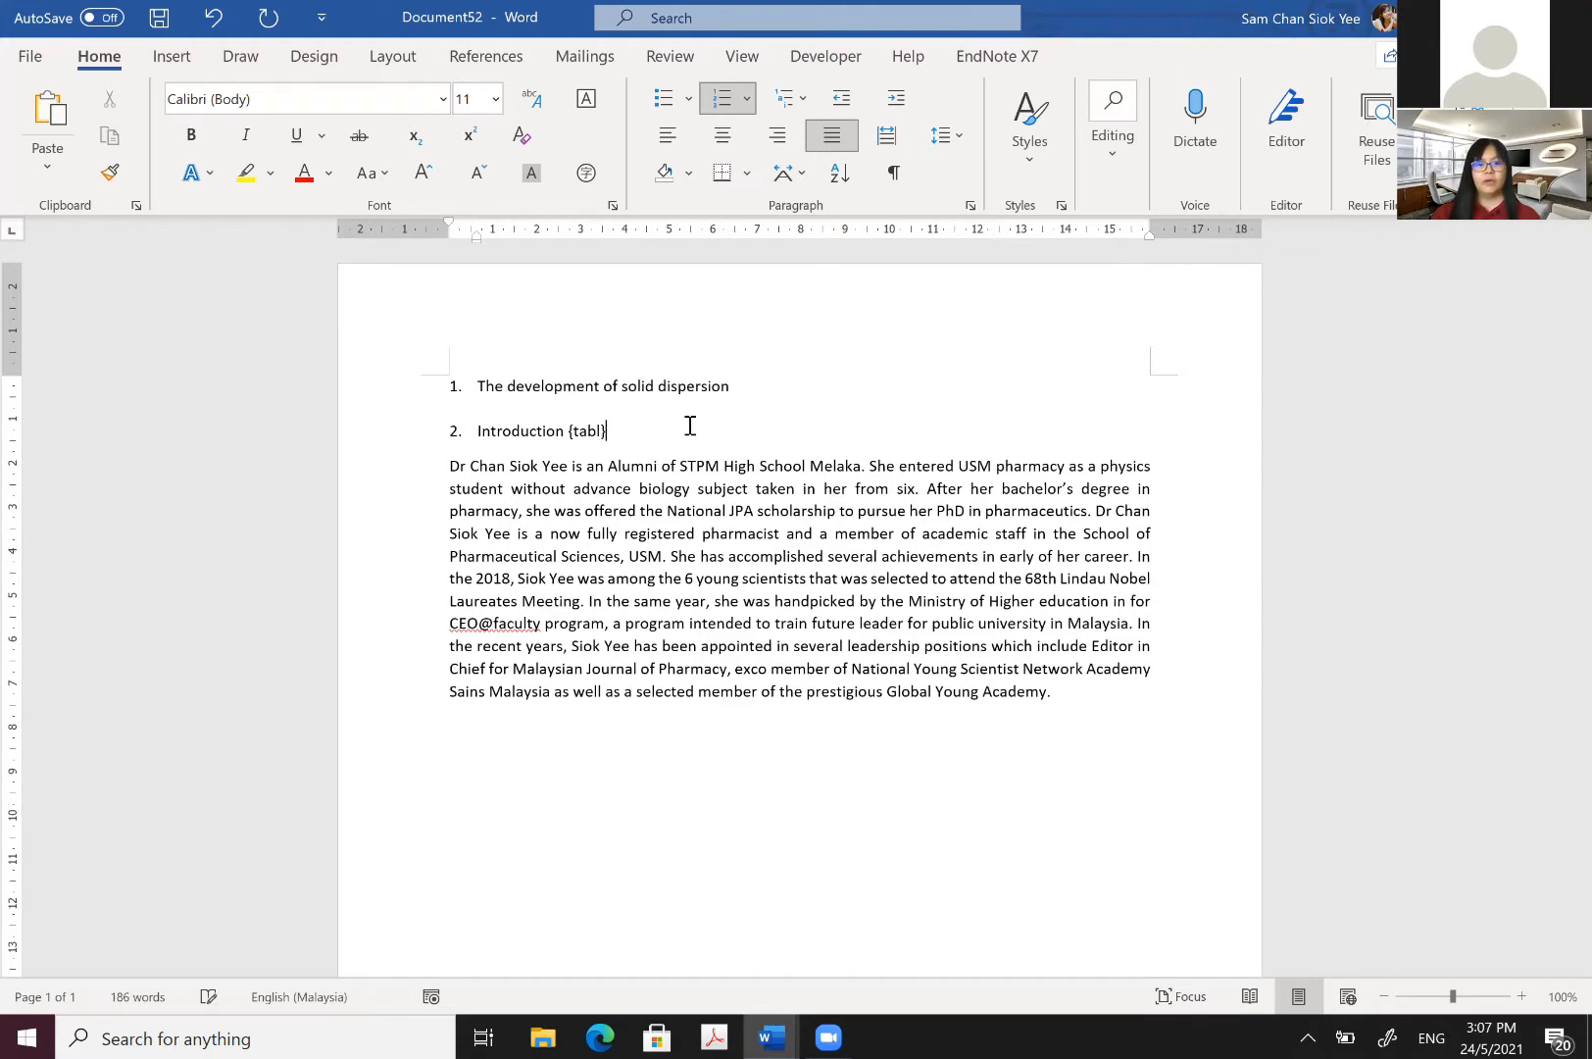
left_click(483, 442)
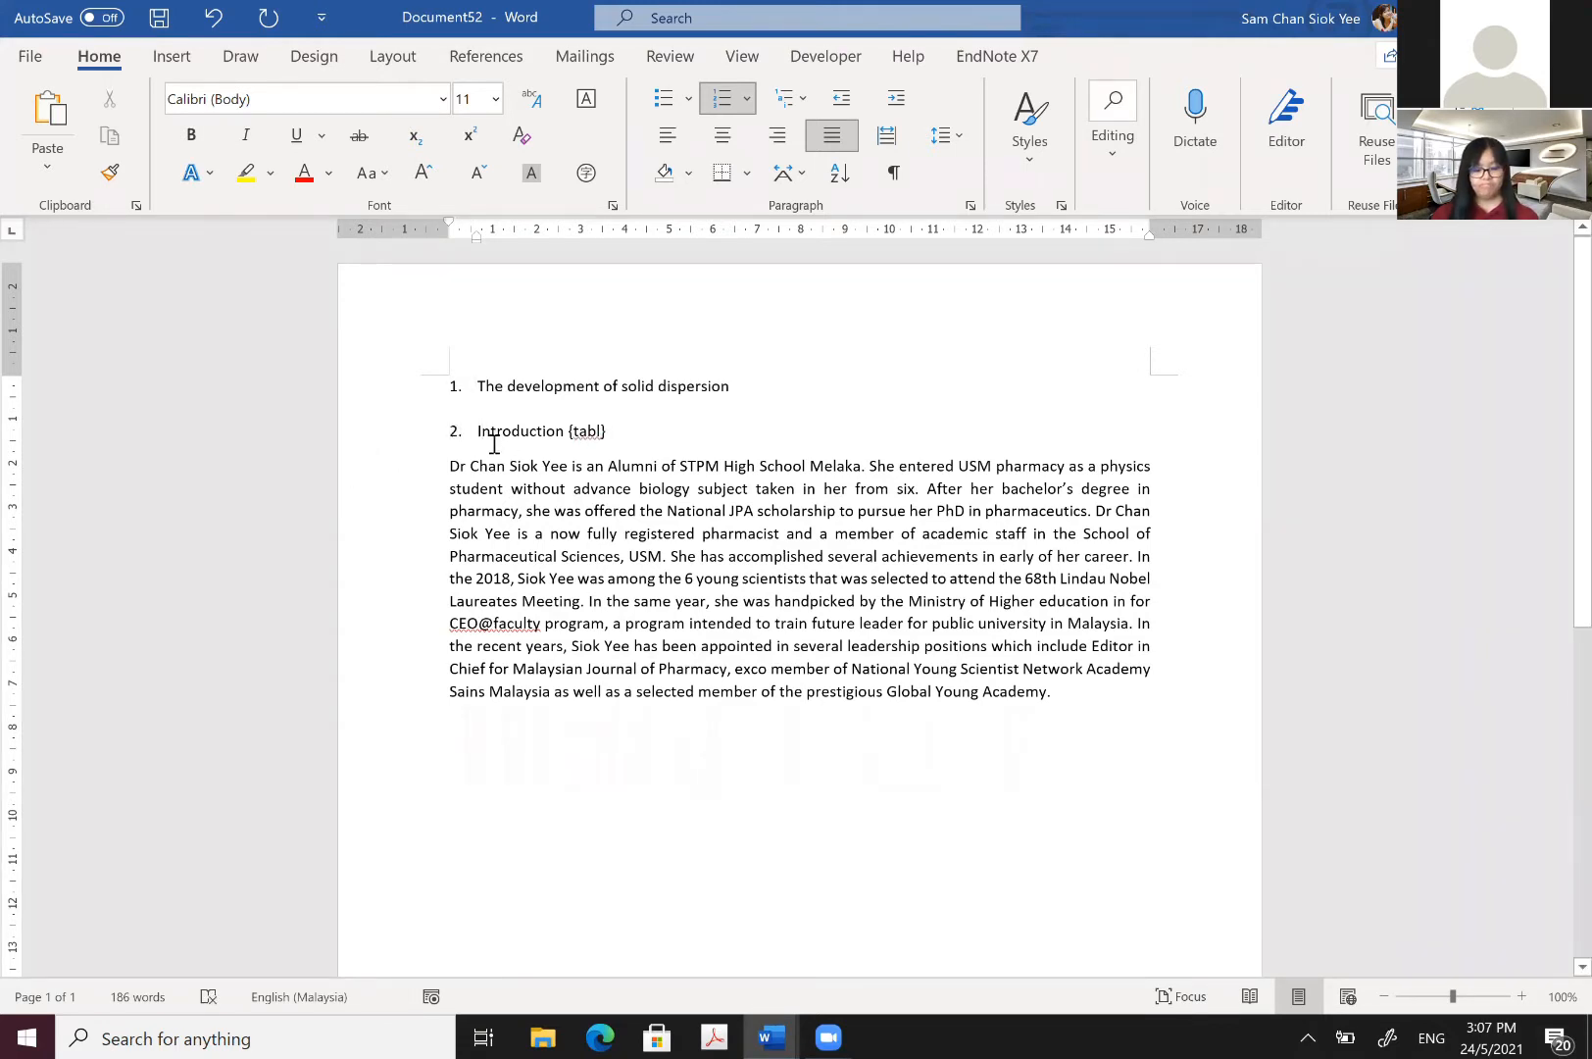
key("Tab")
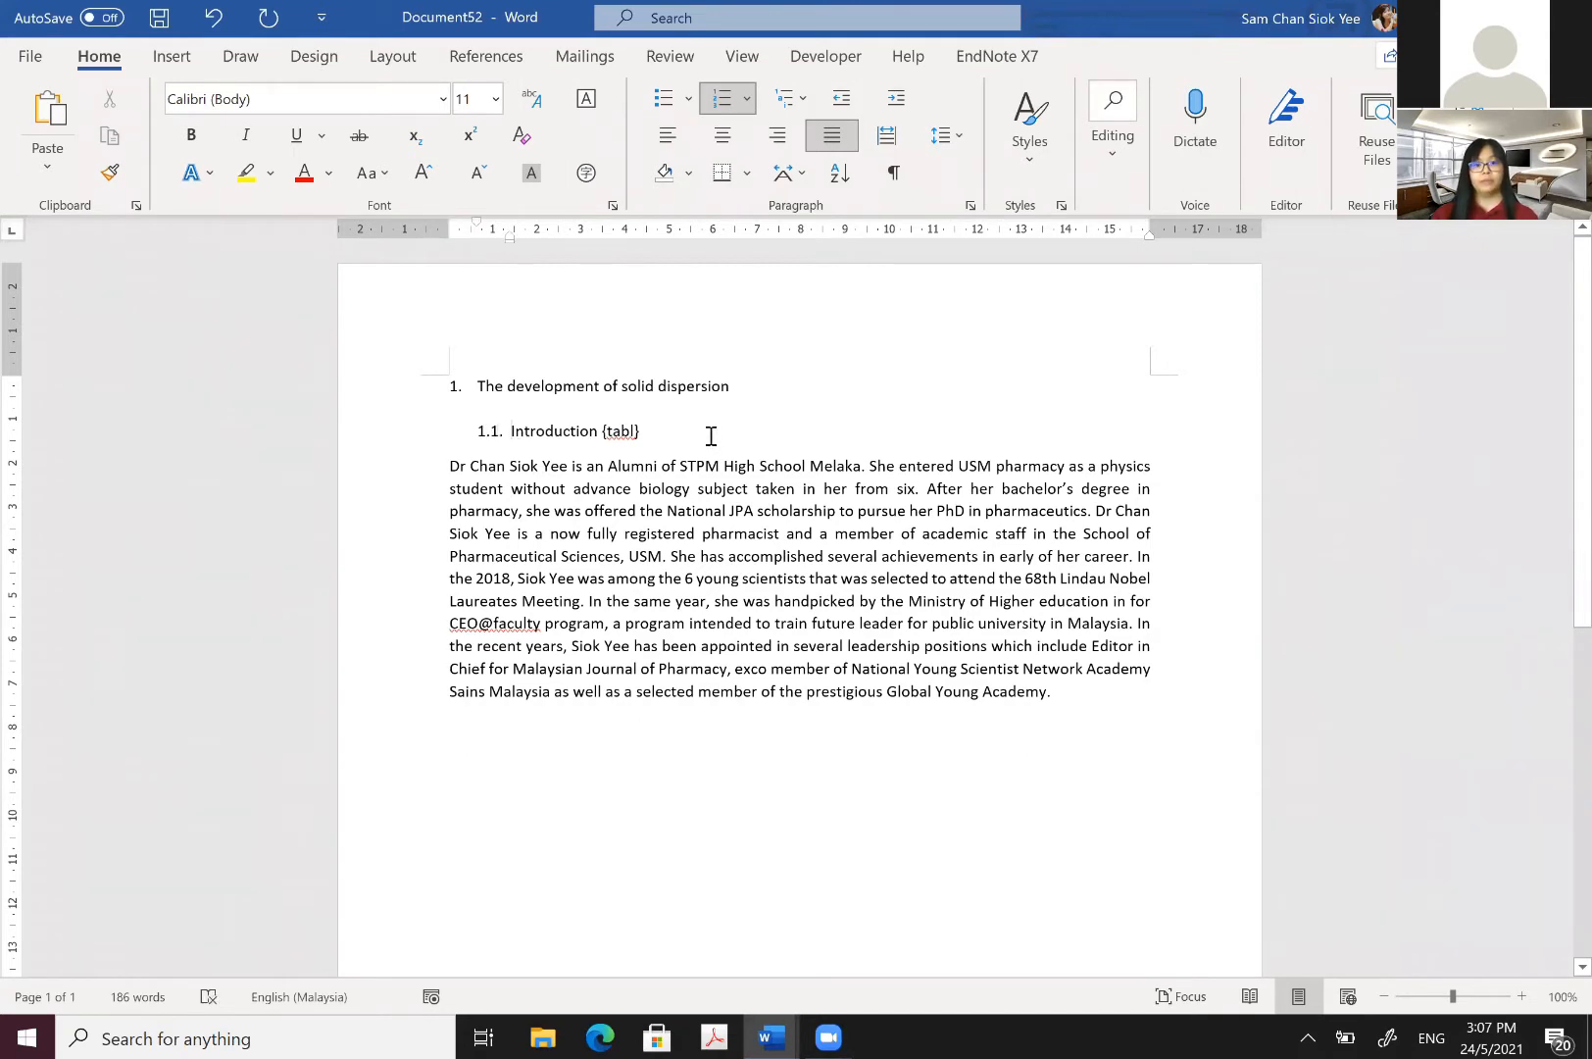
Step: Open the list level settings for the chapter title's number and start editing its level 1 number format
left_click(474, 386)
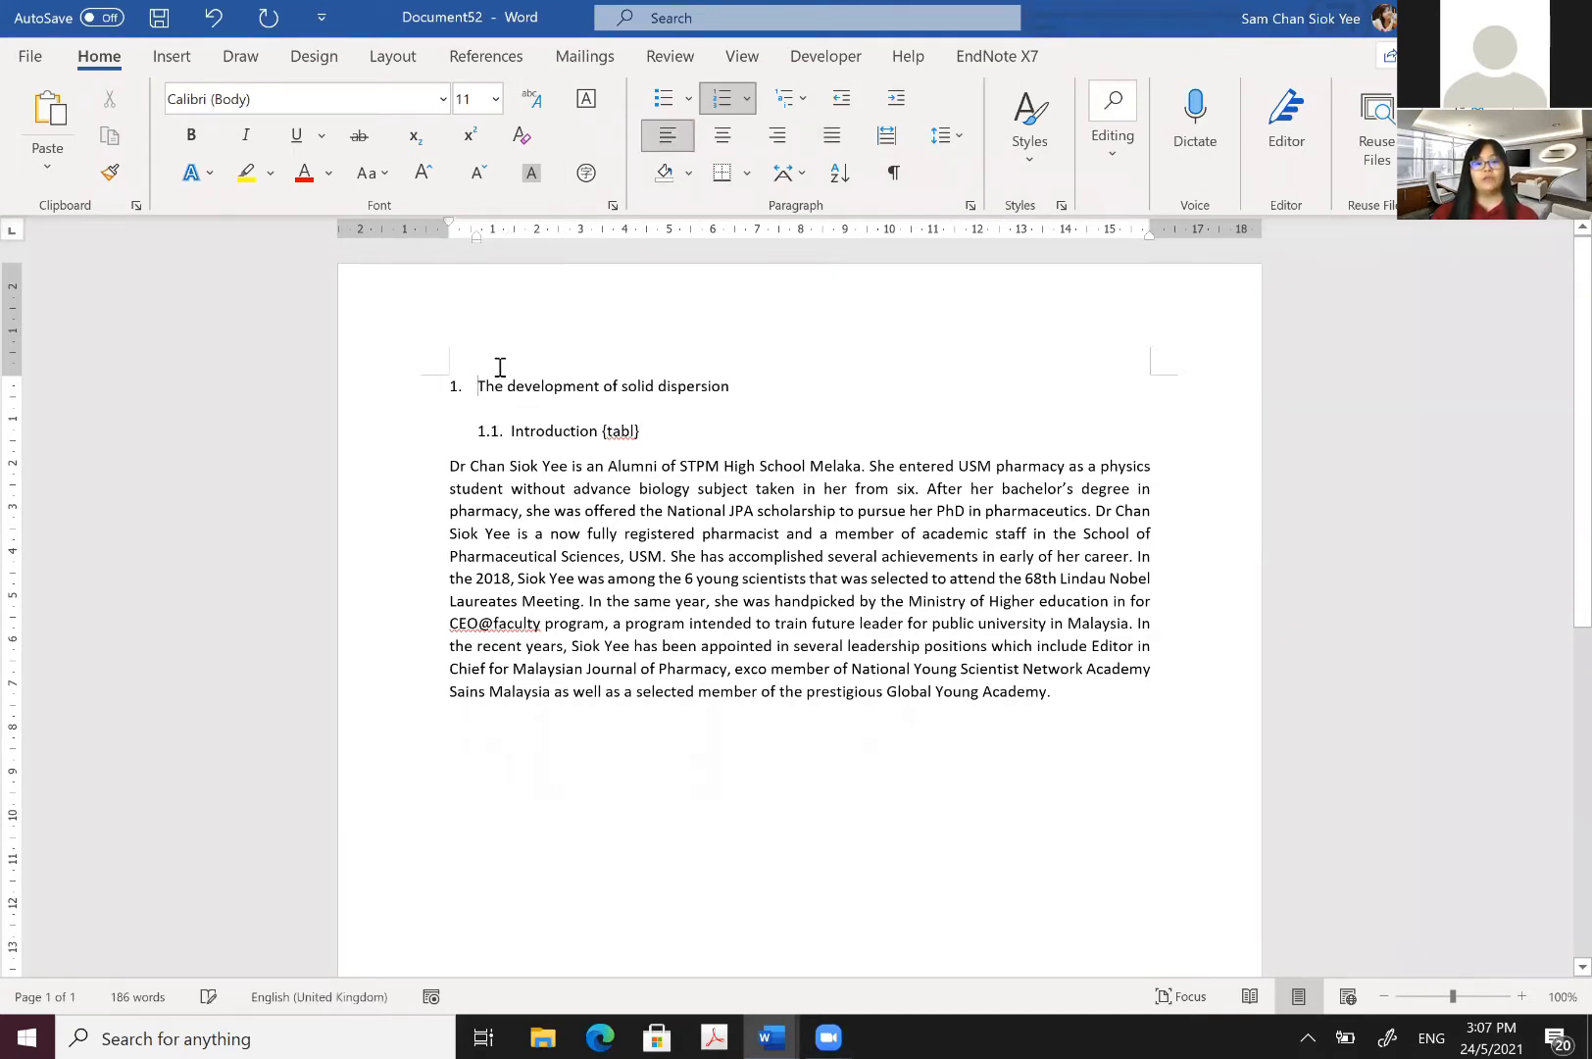
right_click(456, 390)
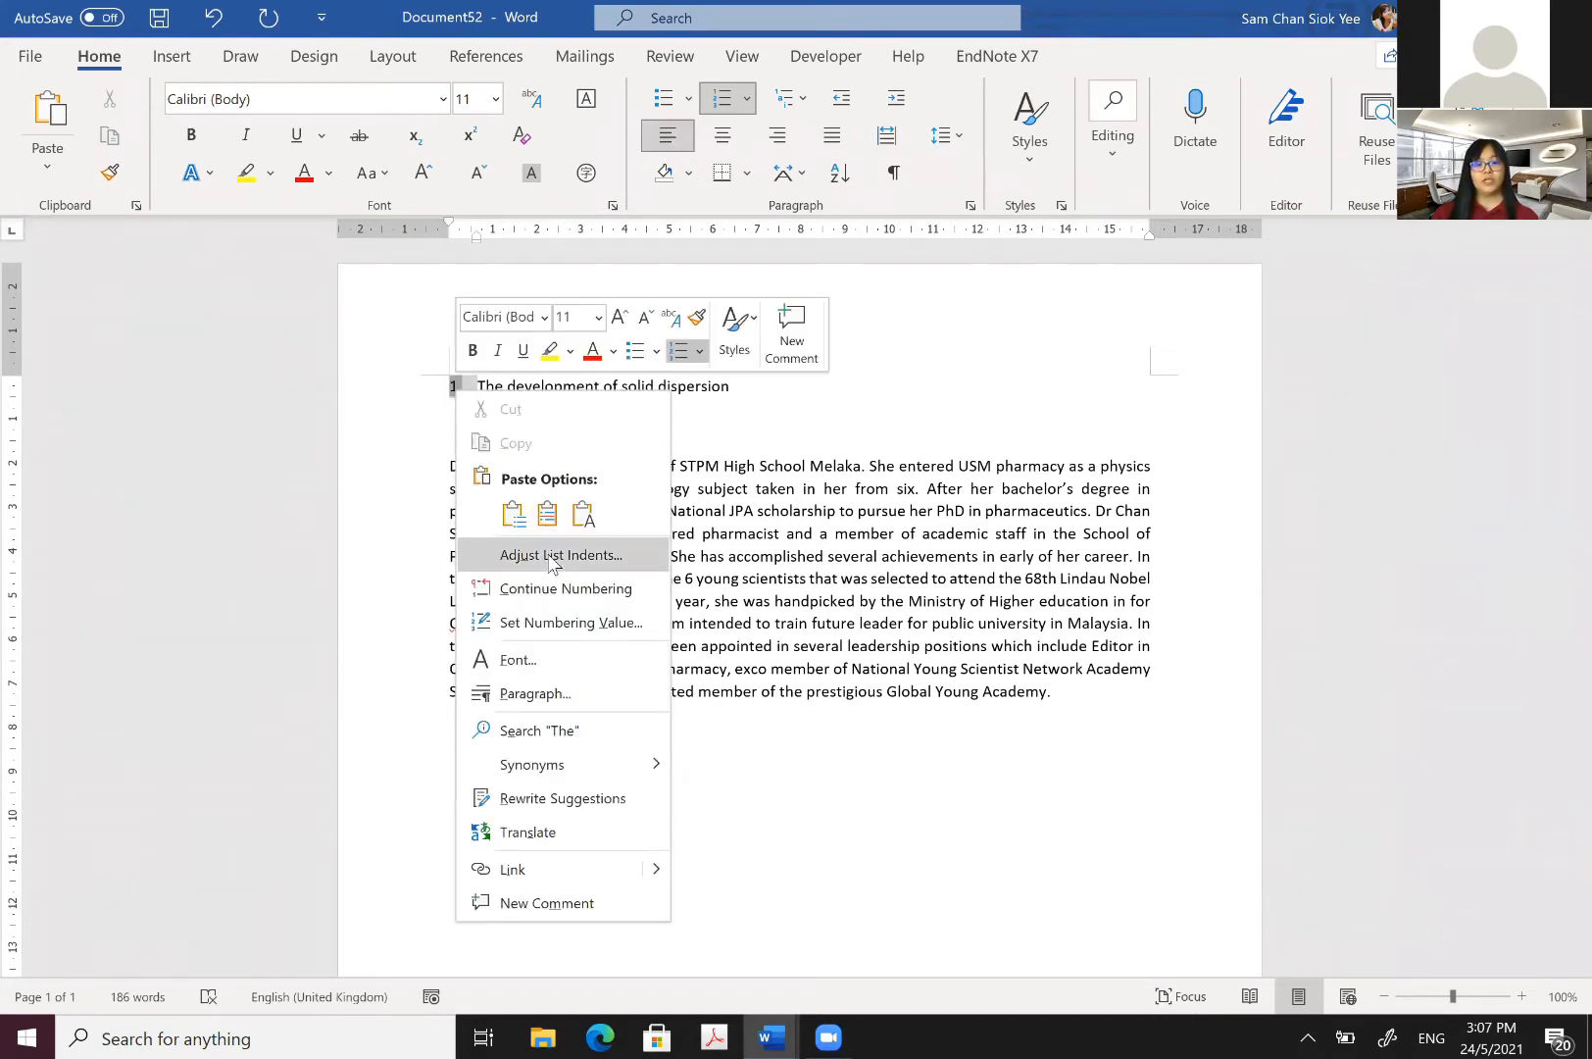
left_click(547, 555)
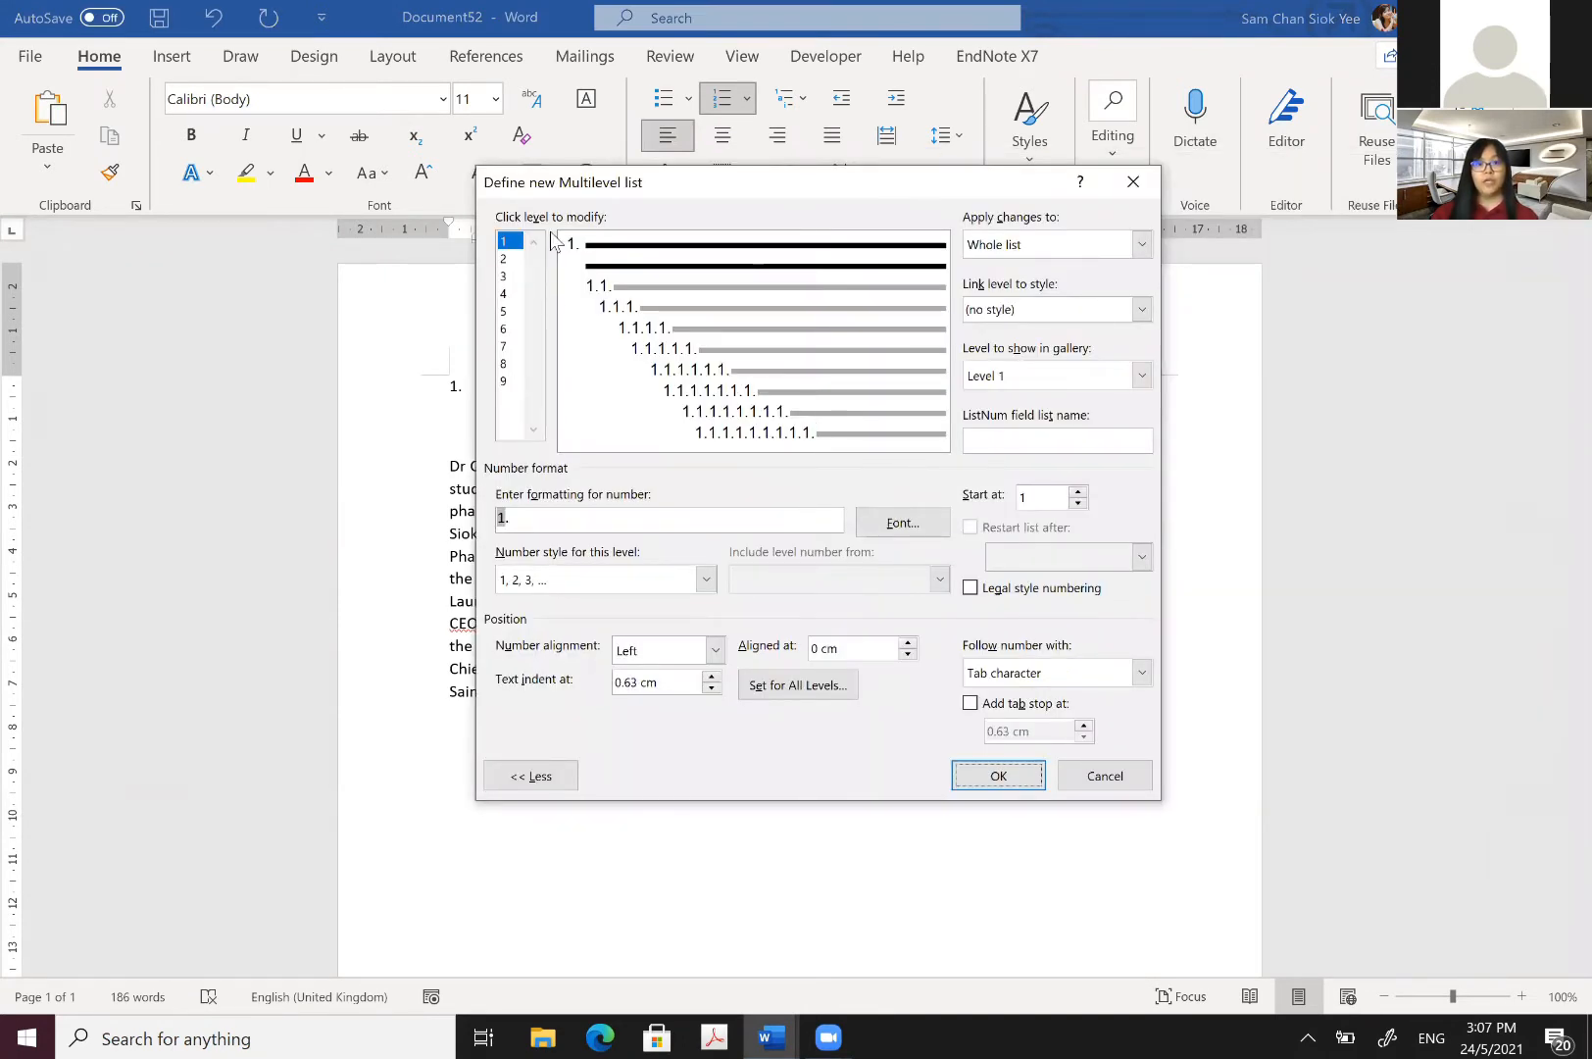
left_click(509, 520)
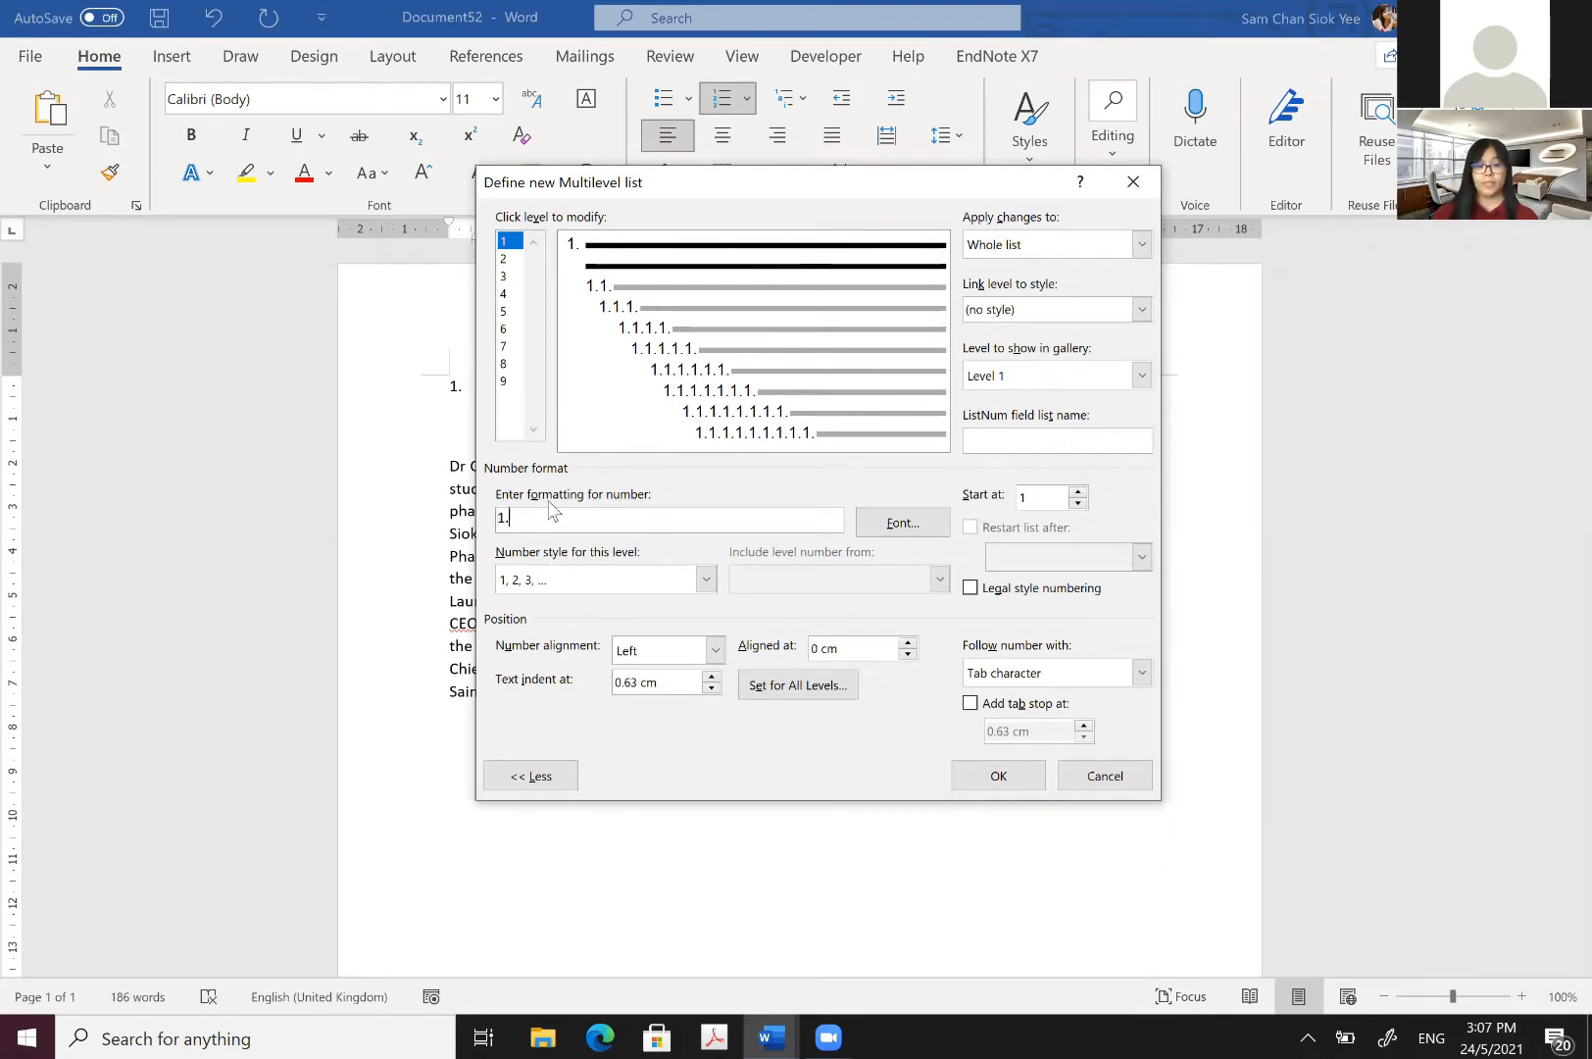
type("CHAP")
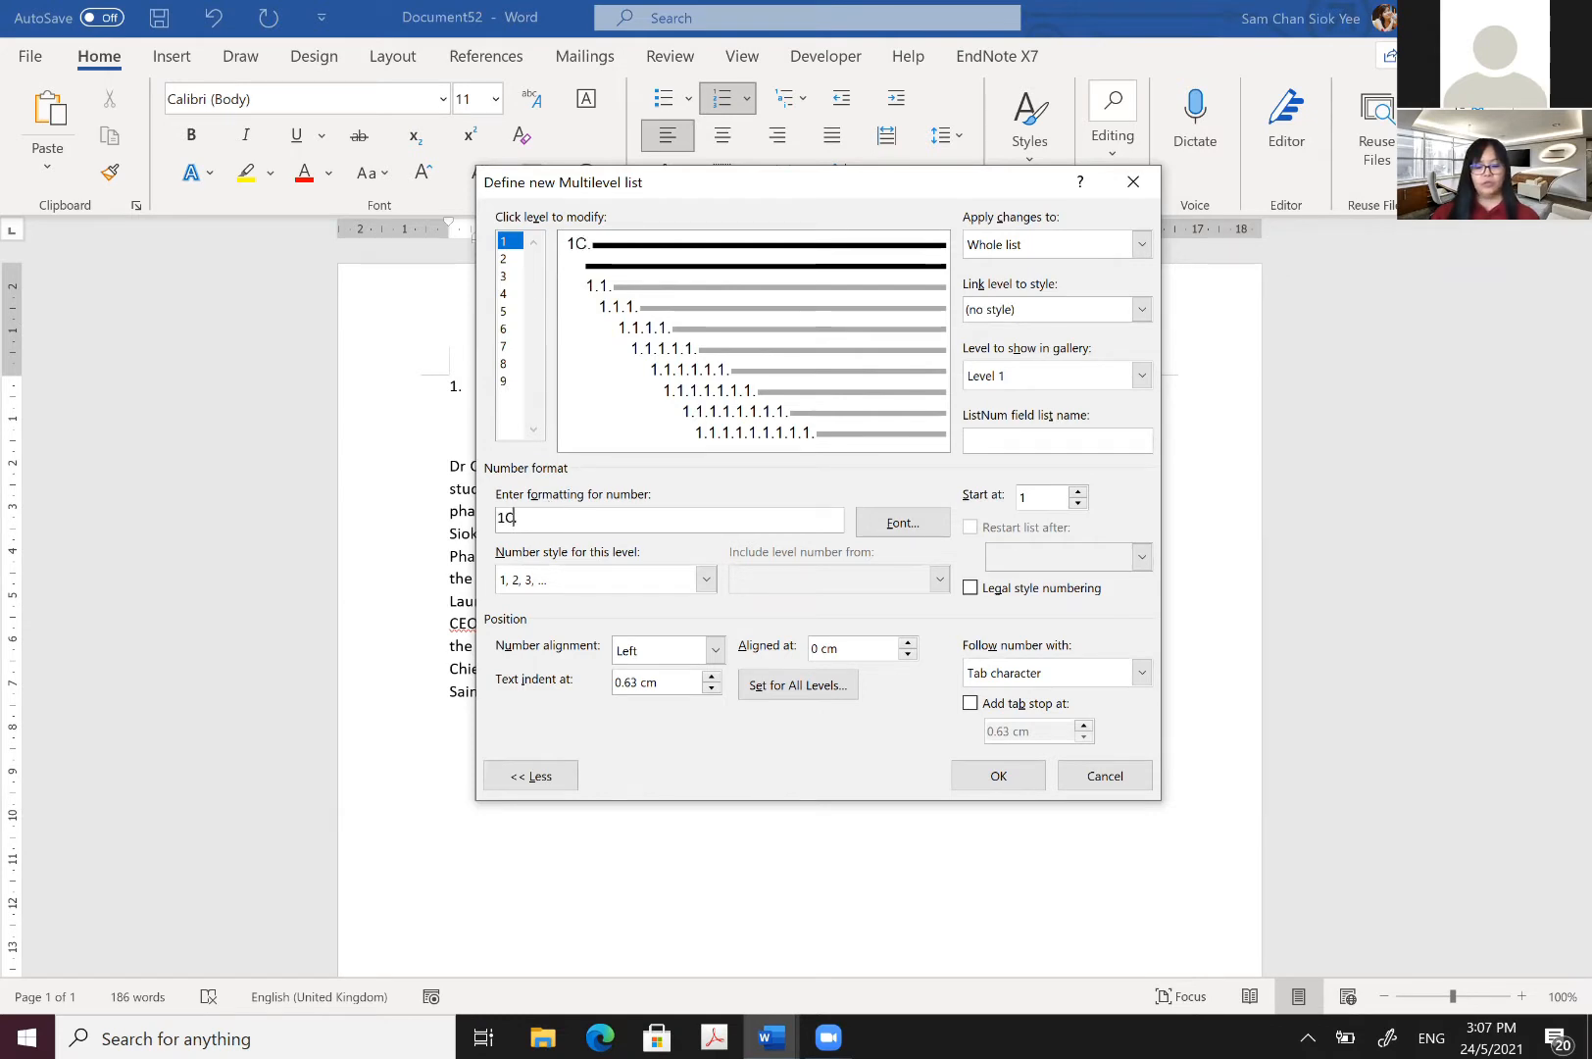
type("TE")
key("BackSpace")
key("BackSpace")
key("BackSpace")
key("BackSpace")
key("BackSpace")
key("BackSpace")
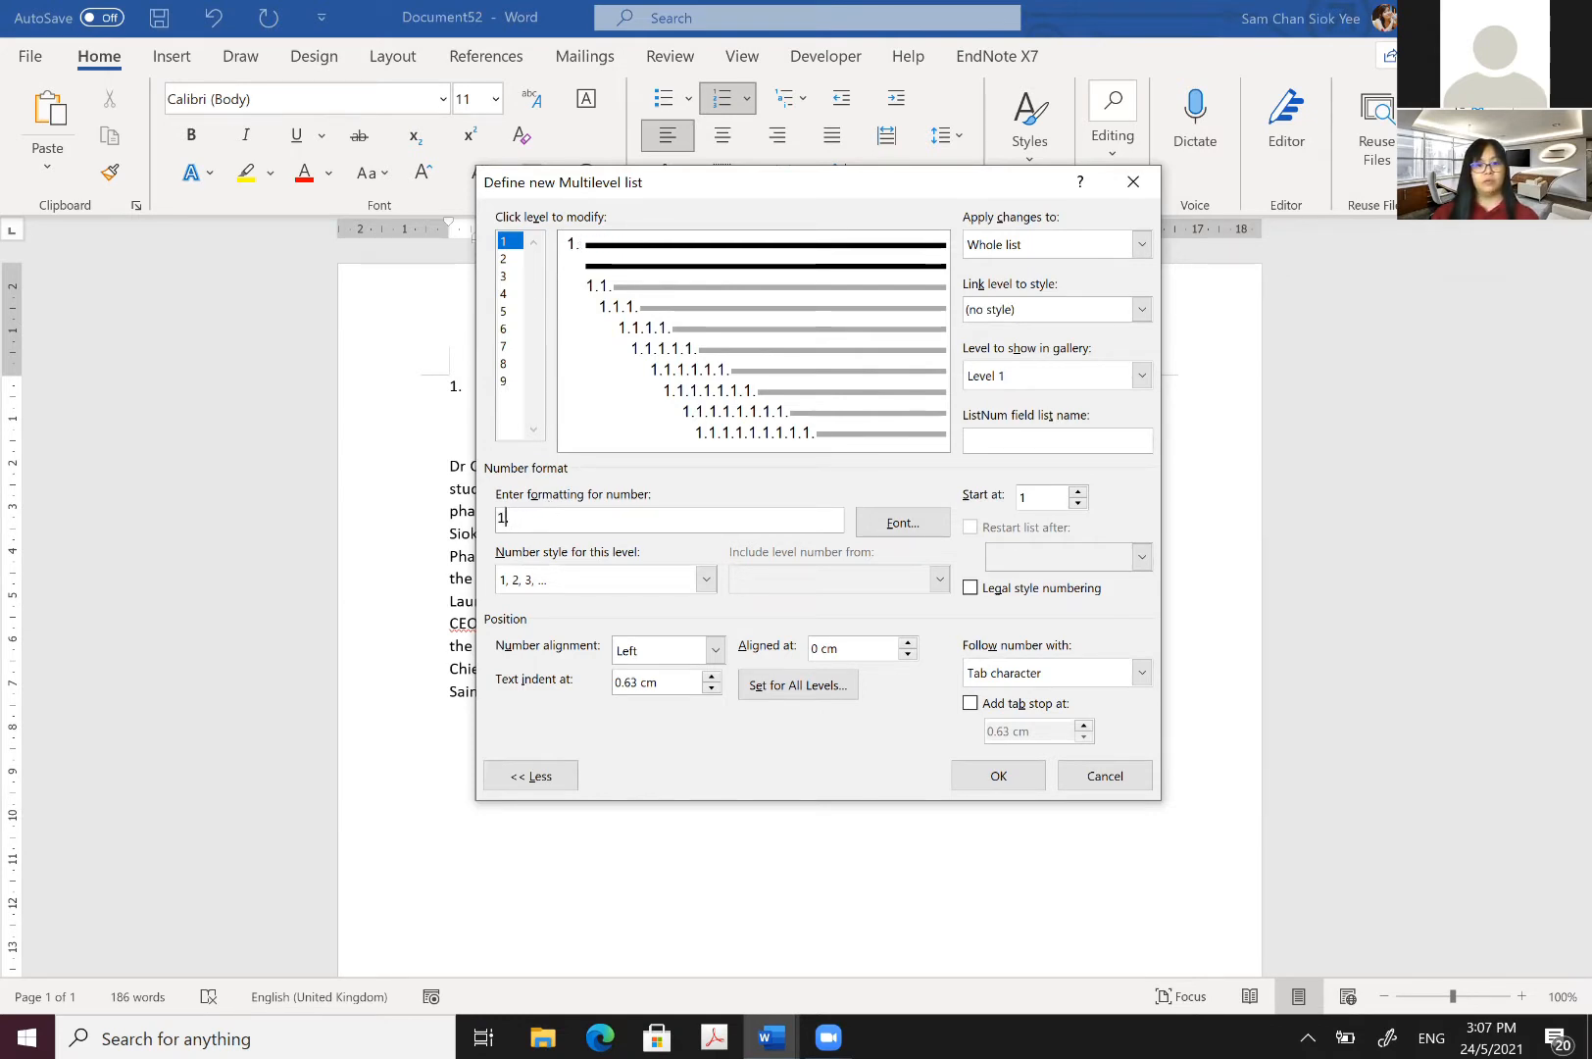
Step: Put the word "Chapter" before the level 1 number so that its format reads "Chapter 1."
type("CHpater")
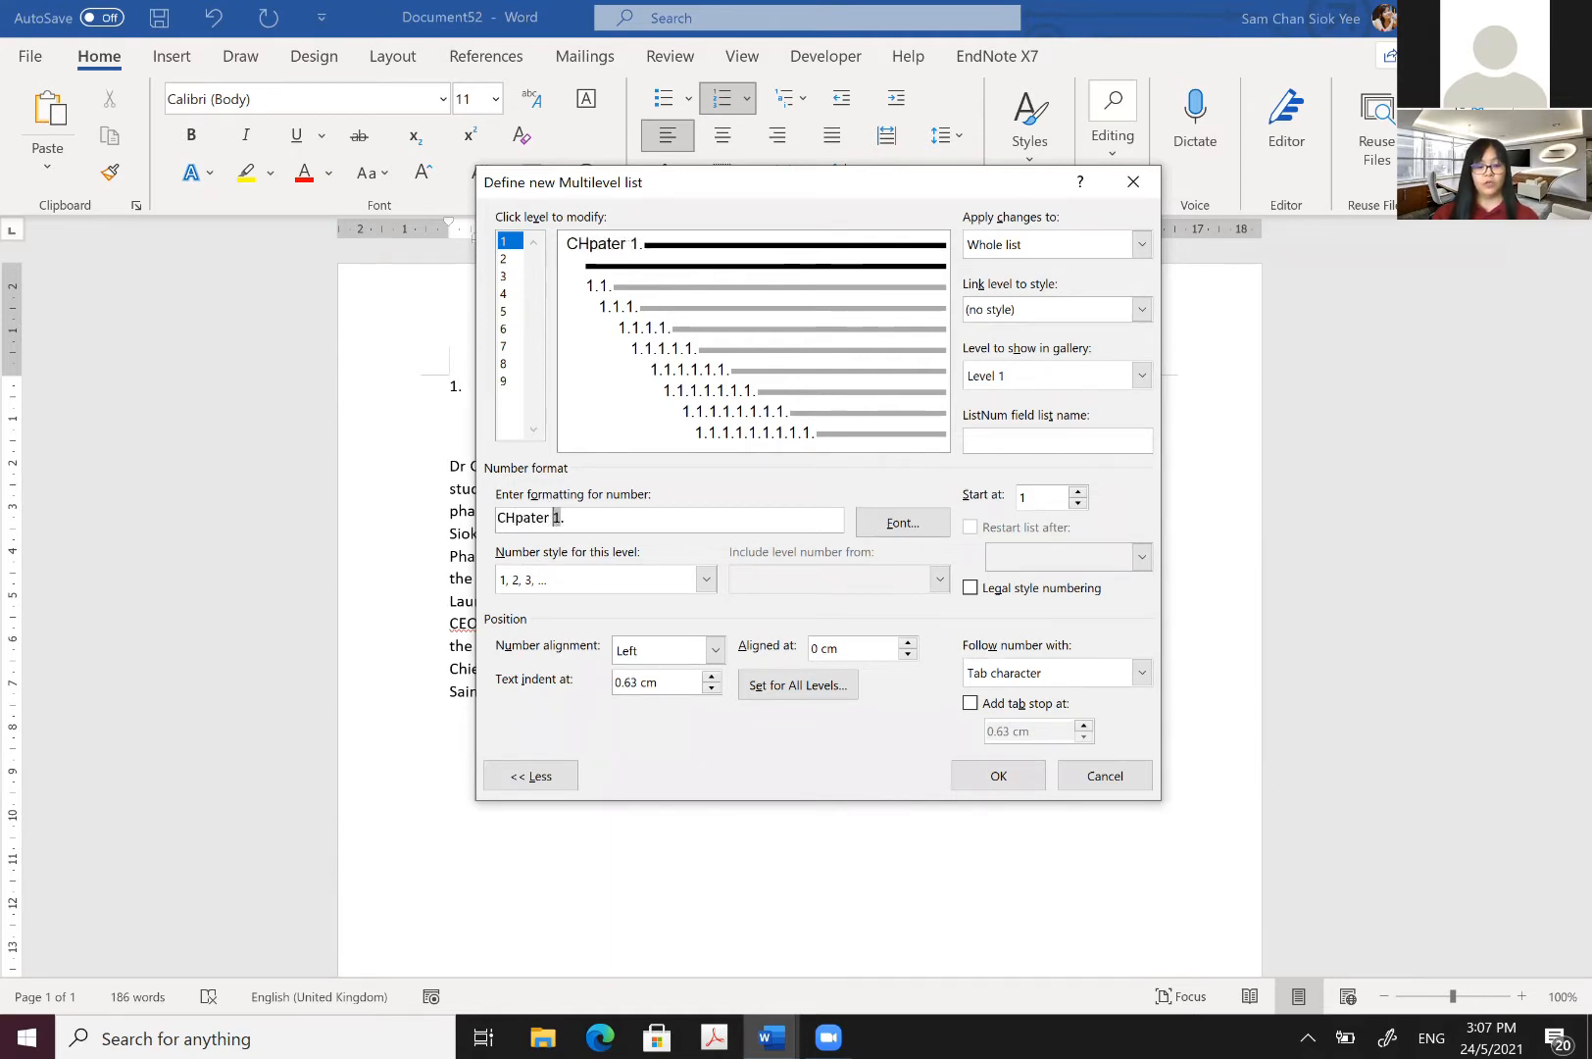
key("BackSpace")
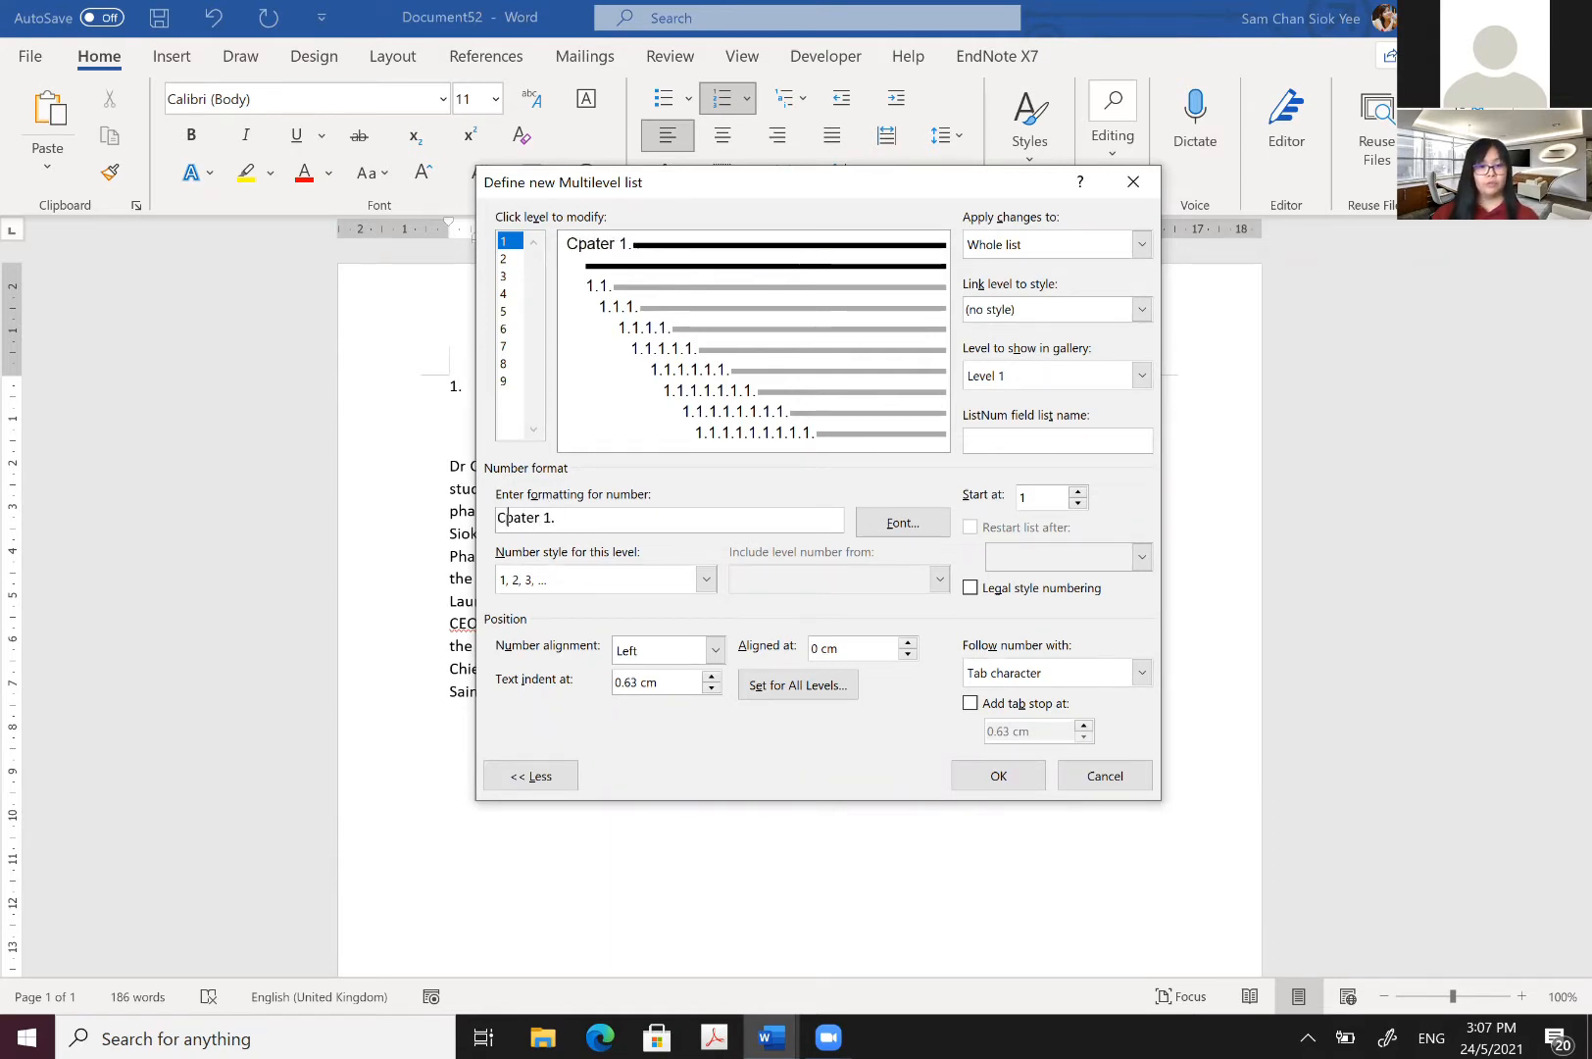
key("Delete")
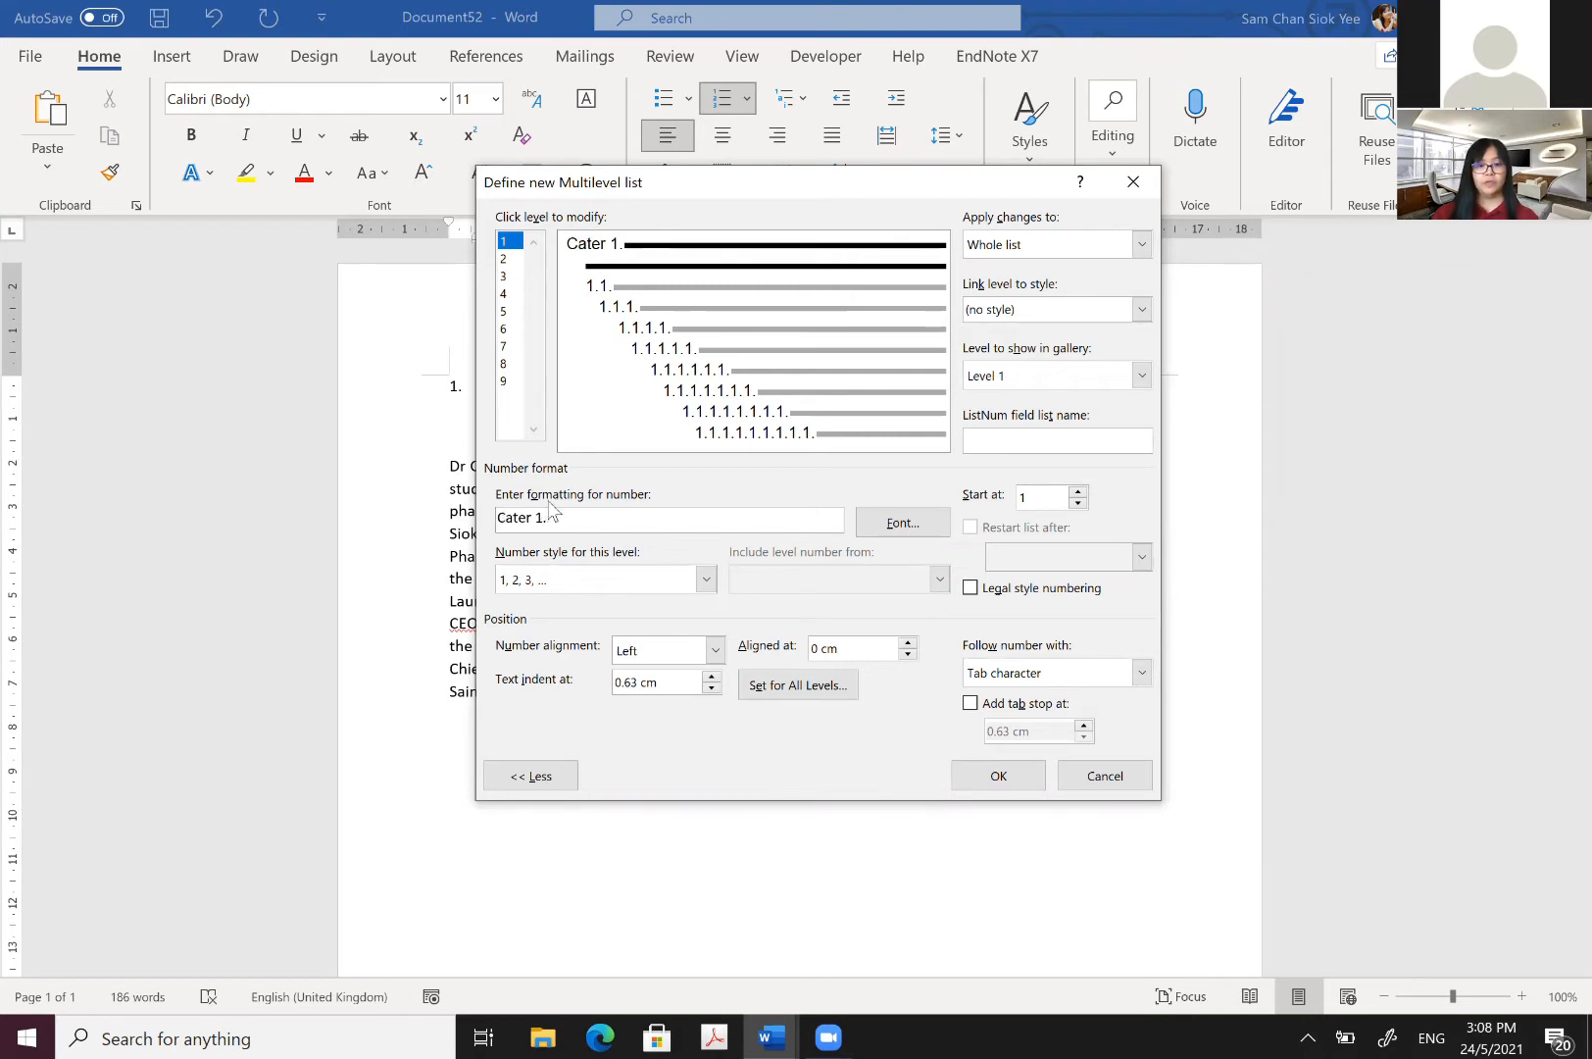
type("ha")
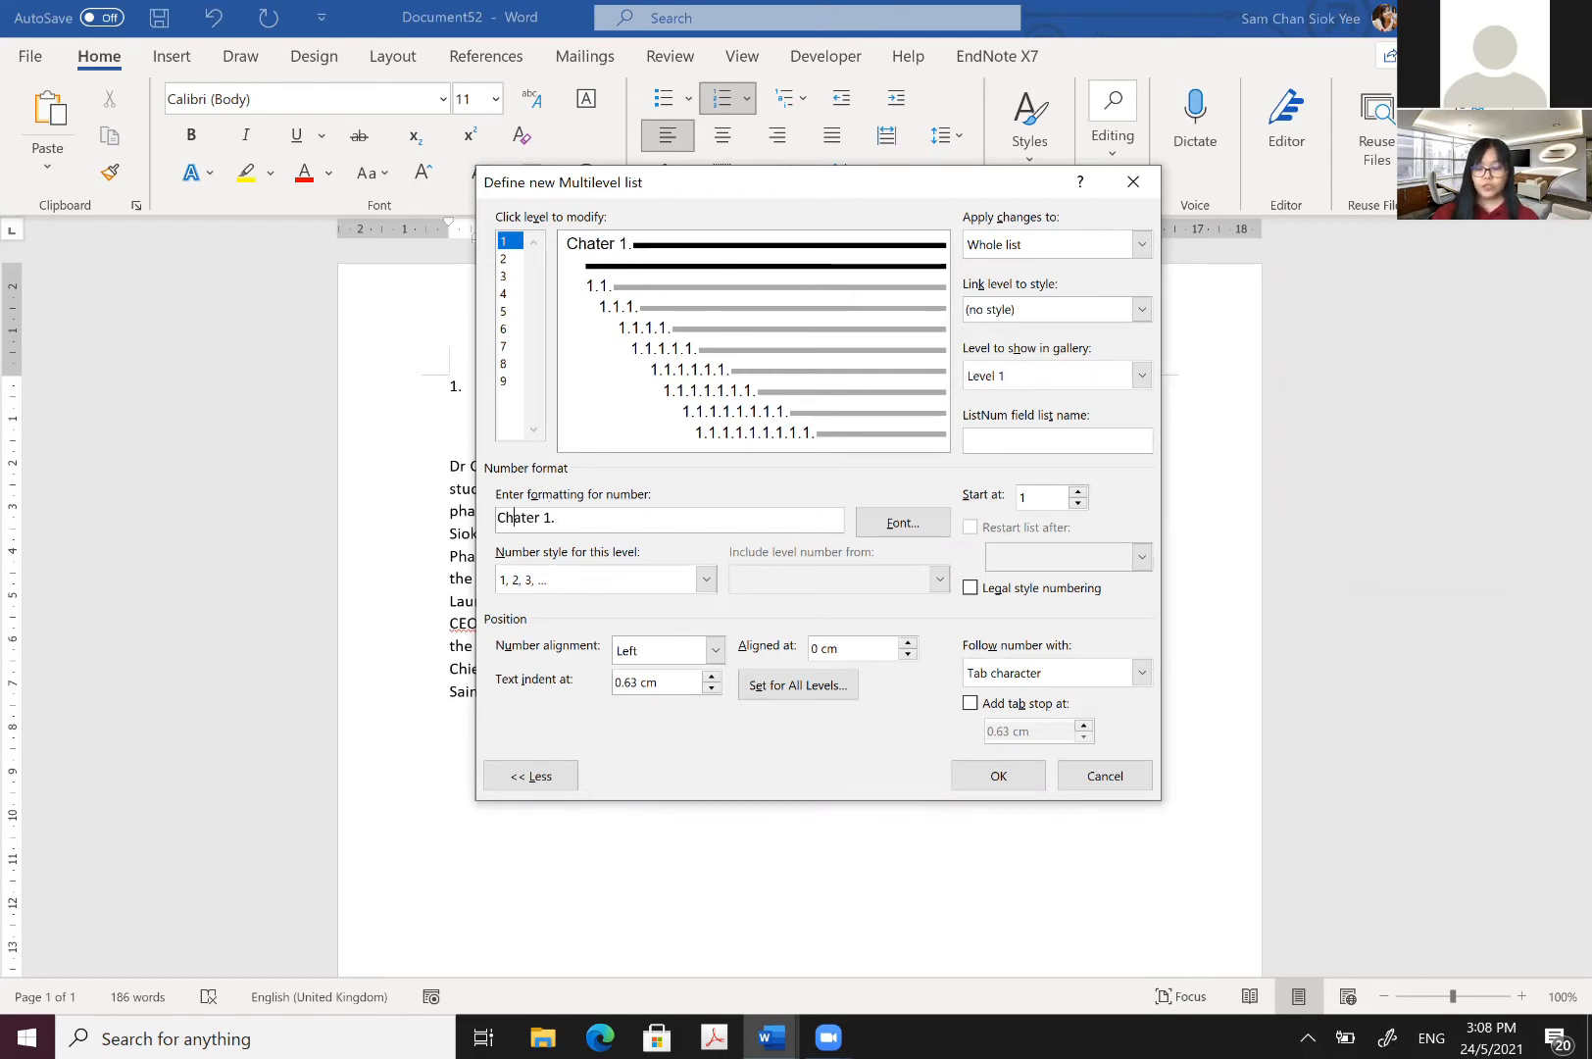
type("p")
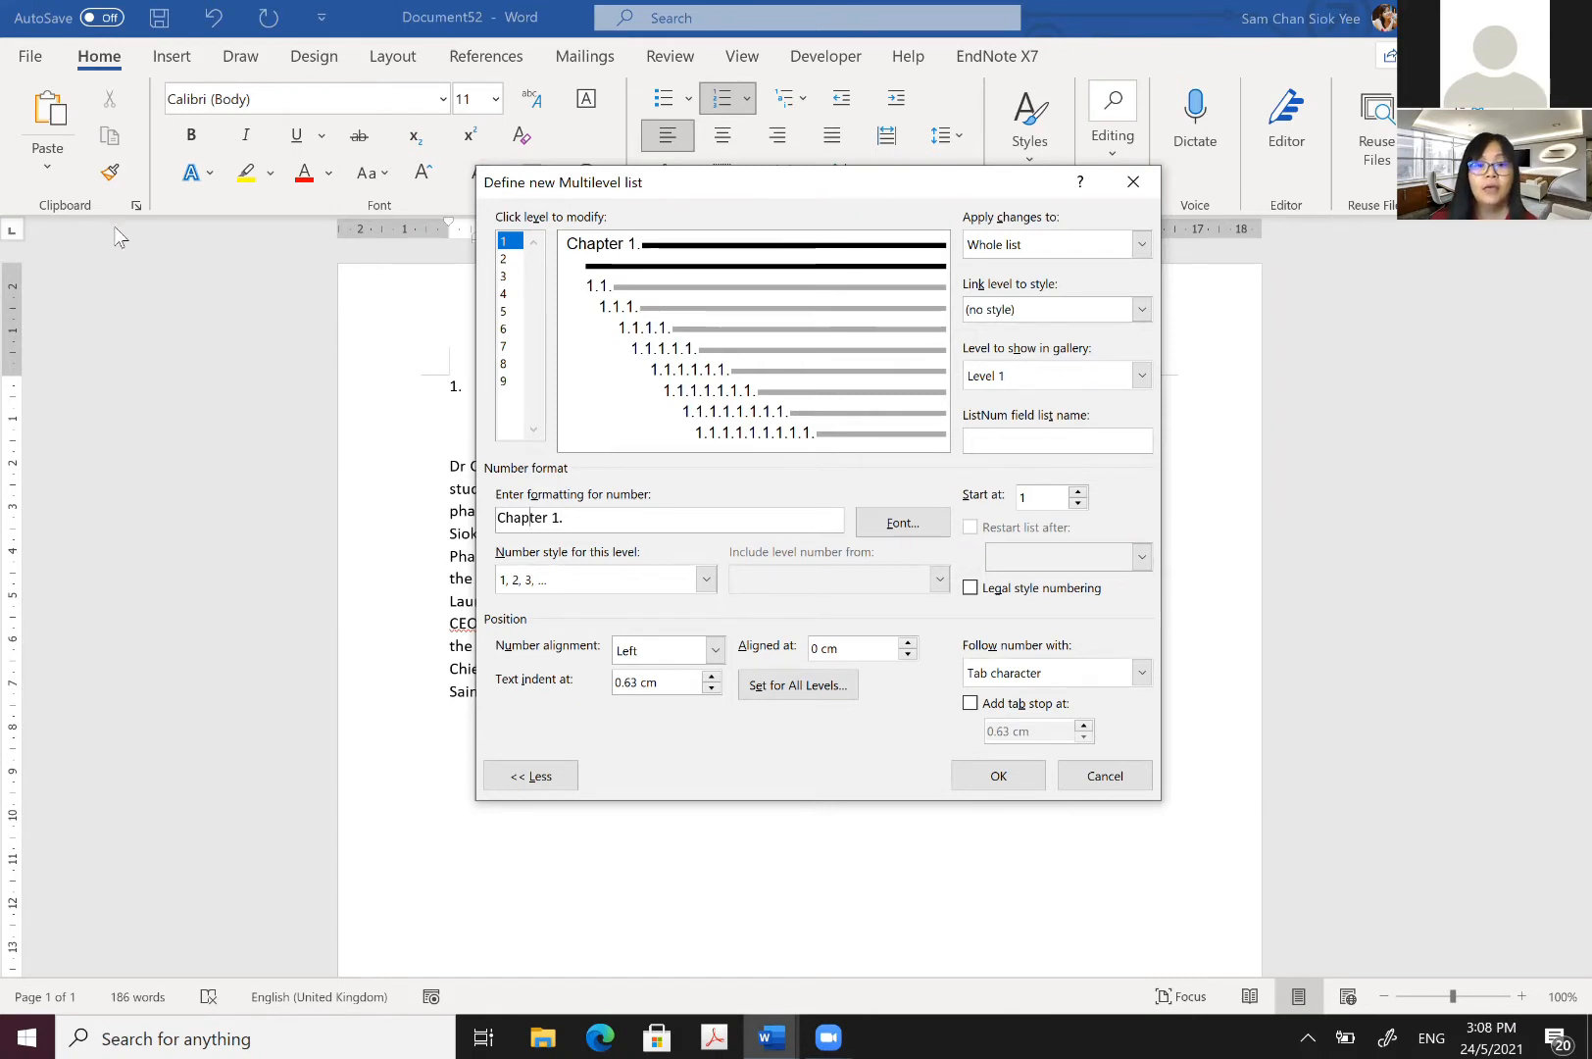
Step: Use the 1, 2, 3, … number style for level 1 and follow the number with a space
left_click(625, 579)
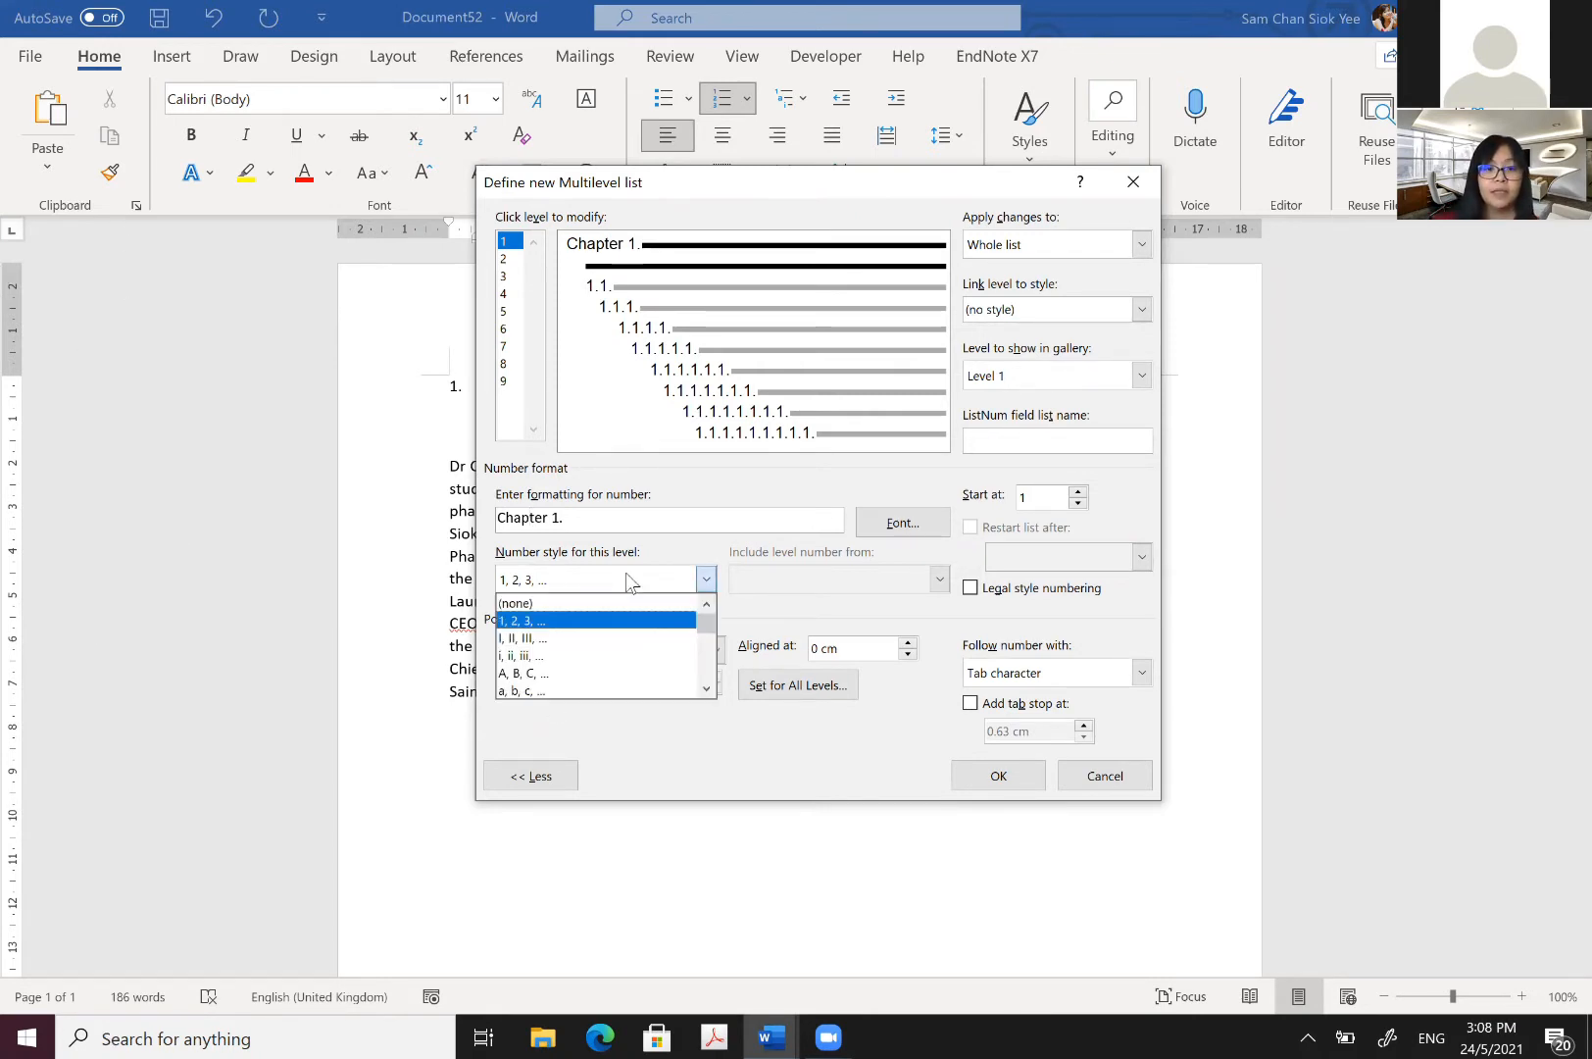
left_click(563, 623)
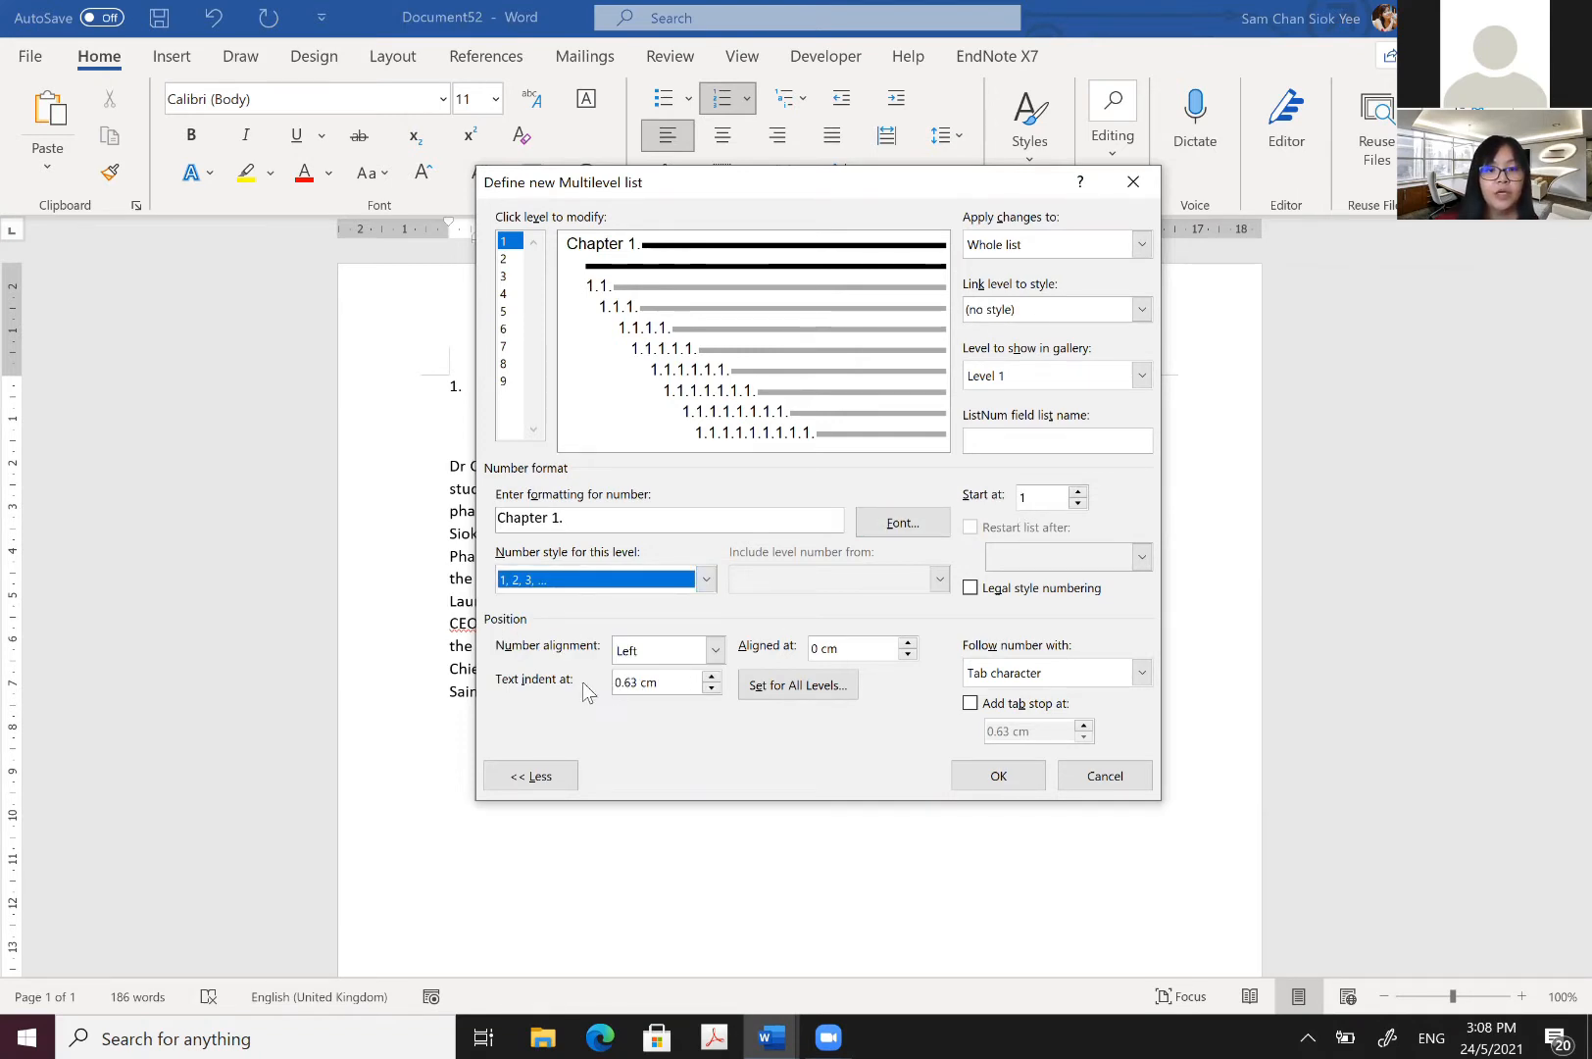
left_click(1039, 674)
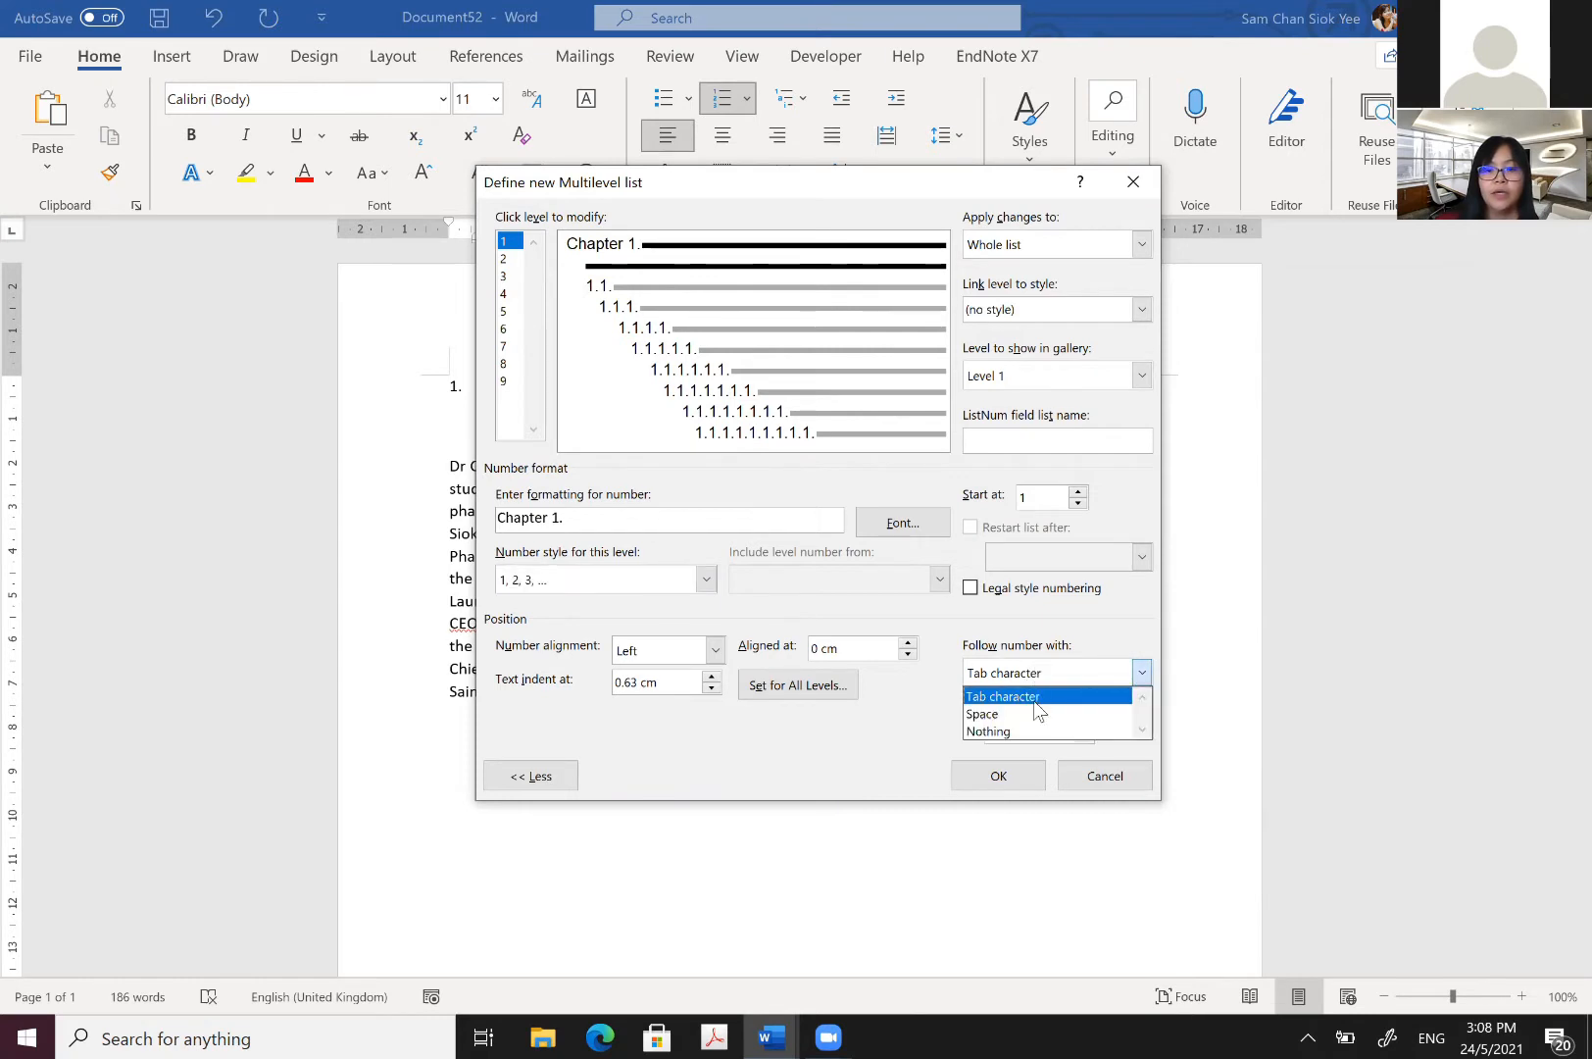
left_click(1030, 714)
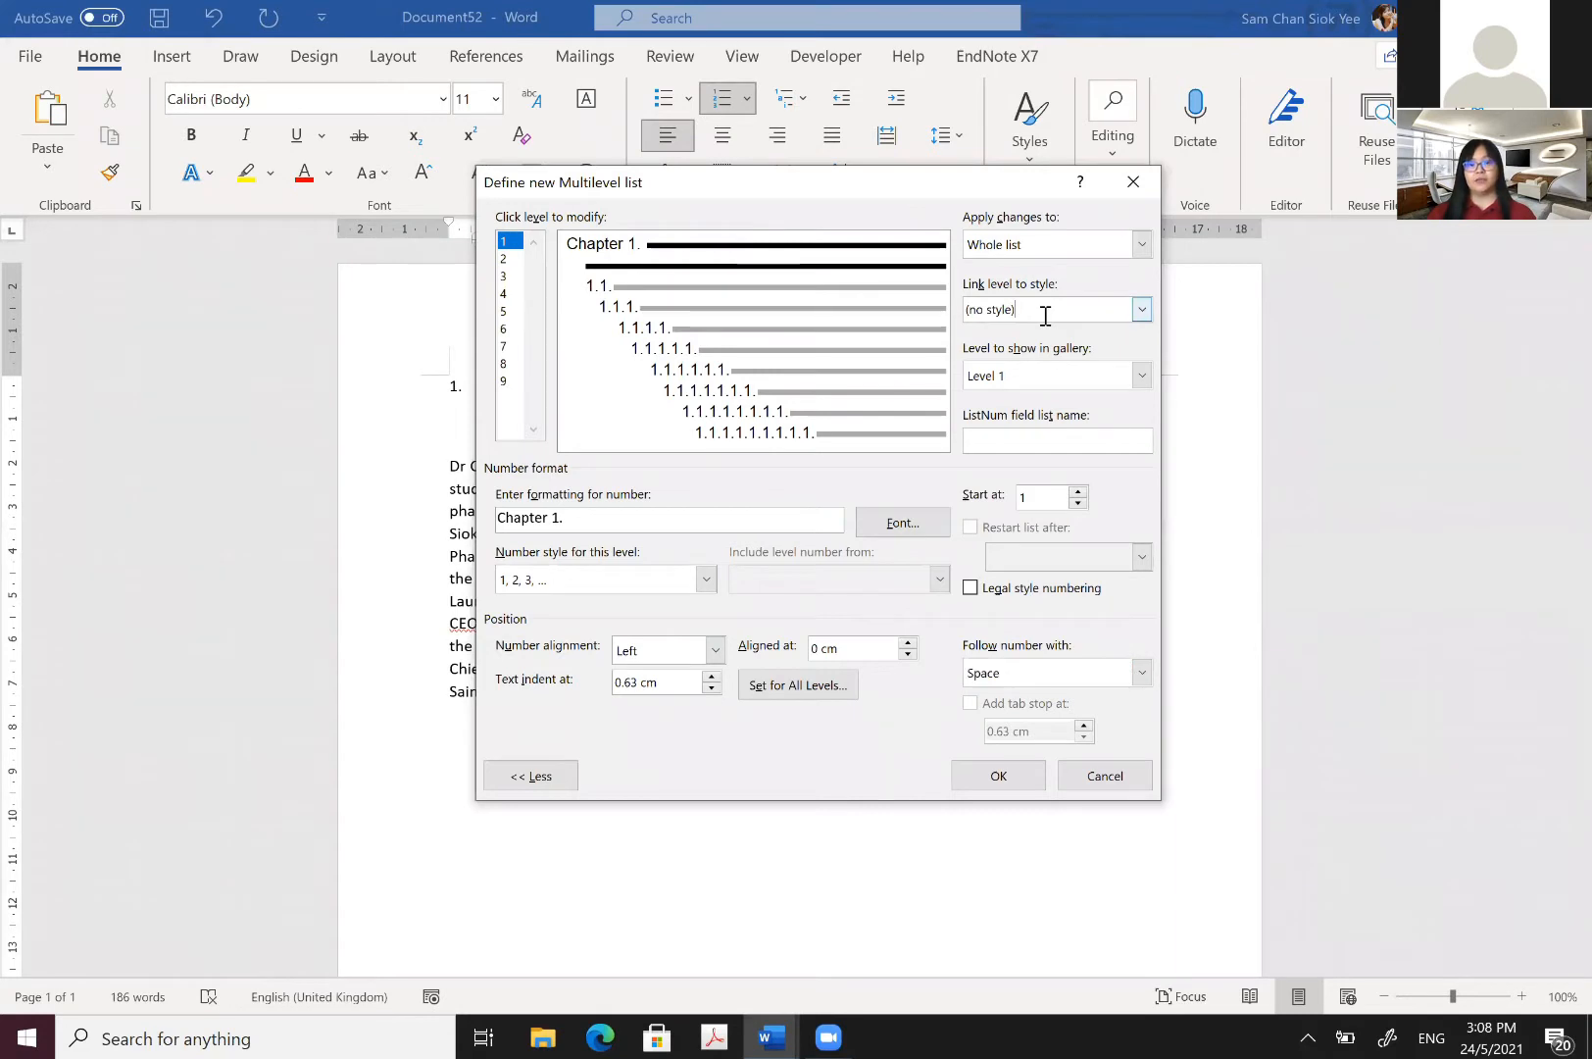
Step: Link list level 1 to the Heading 1 style and apply the multilevel list definition
left_click(1140, 310)
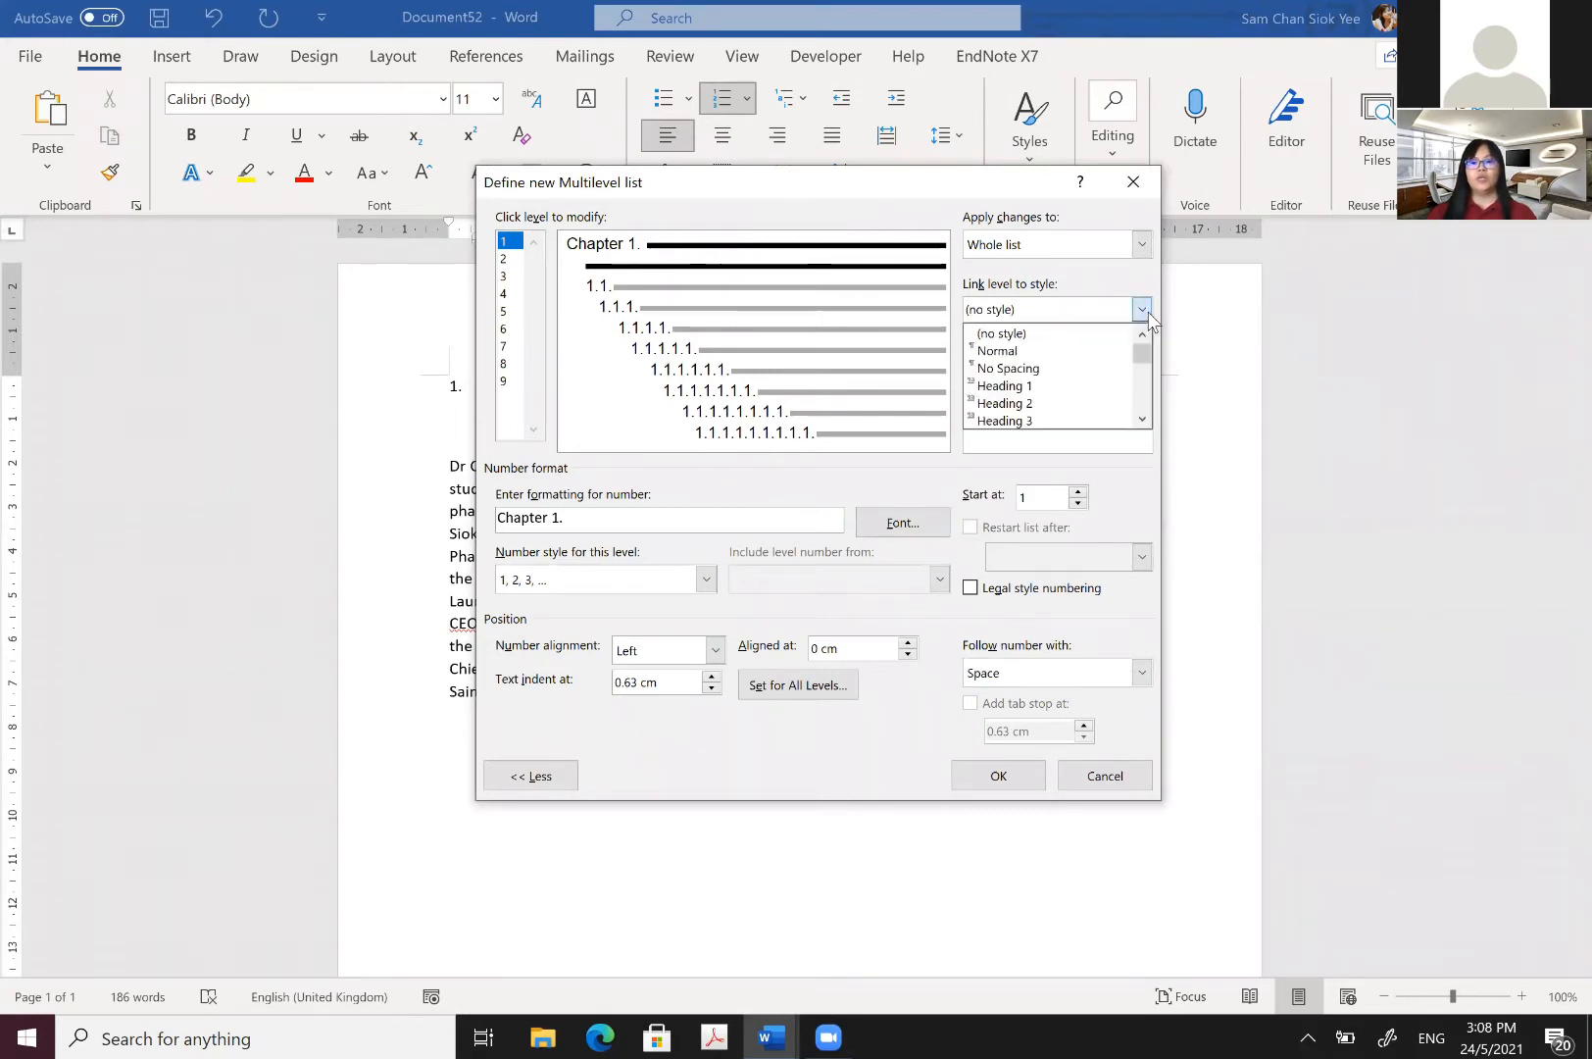
left_click(1070, 386)
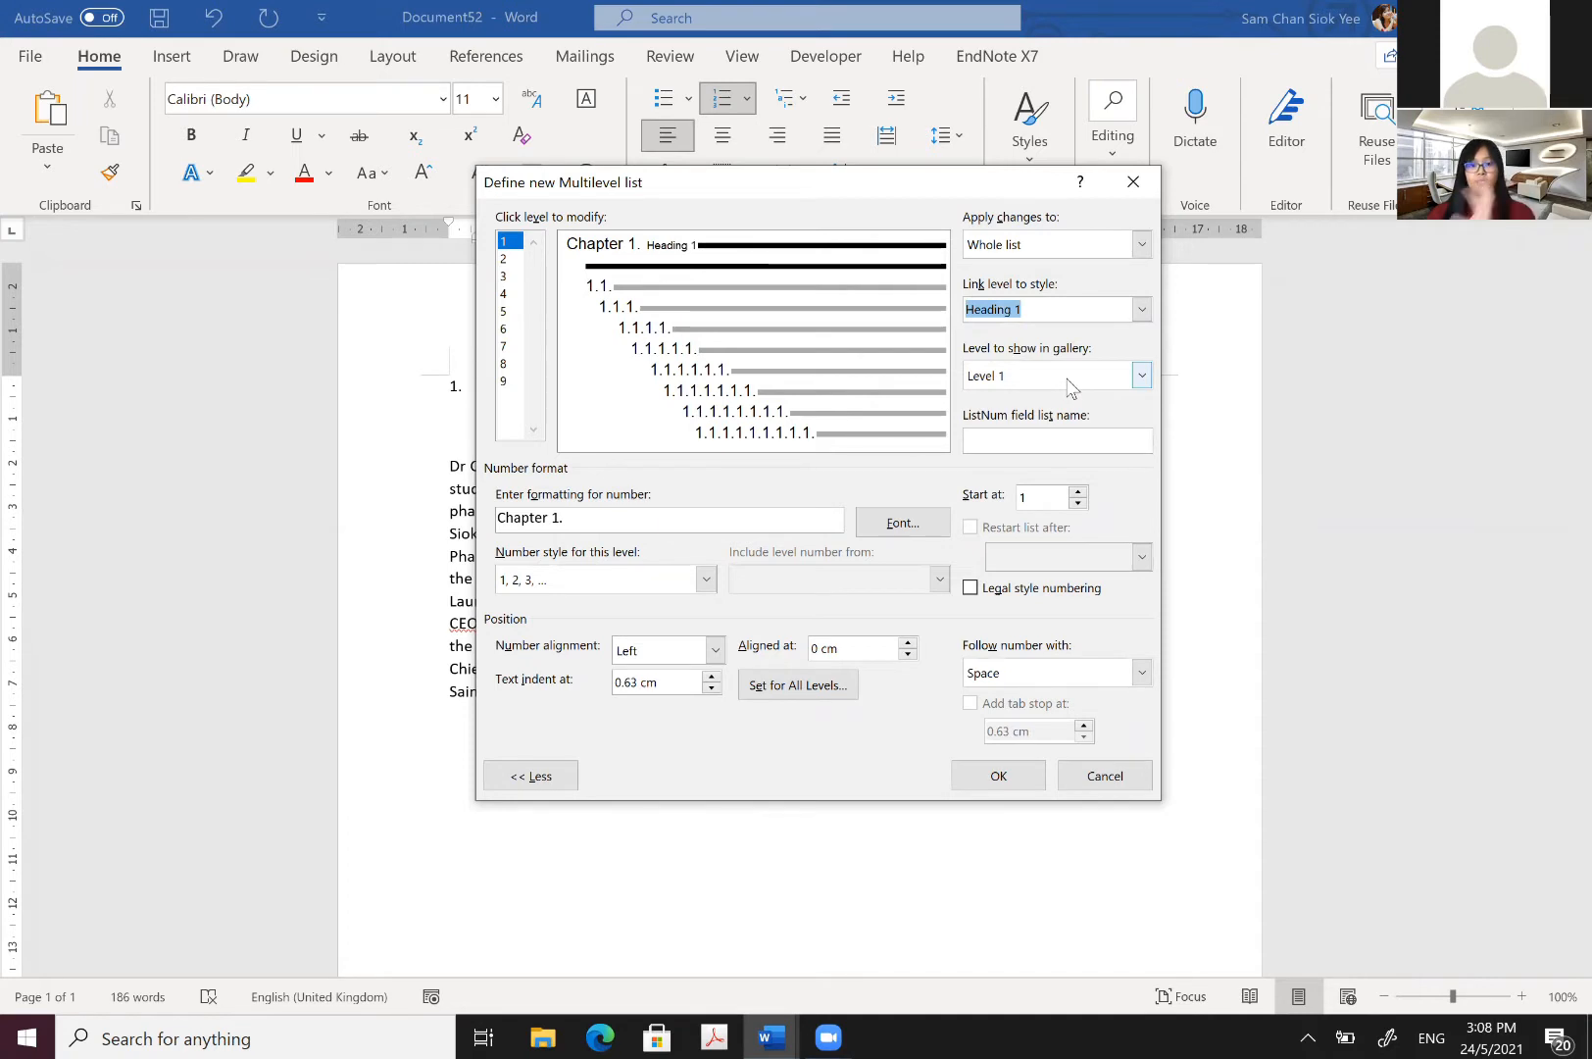
left_click(1003, 771)
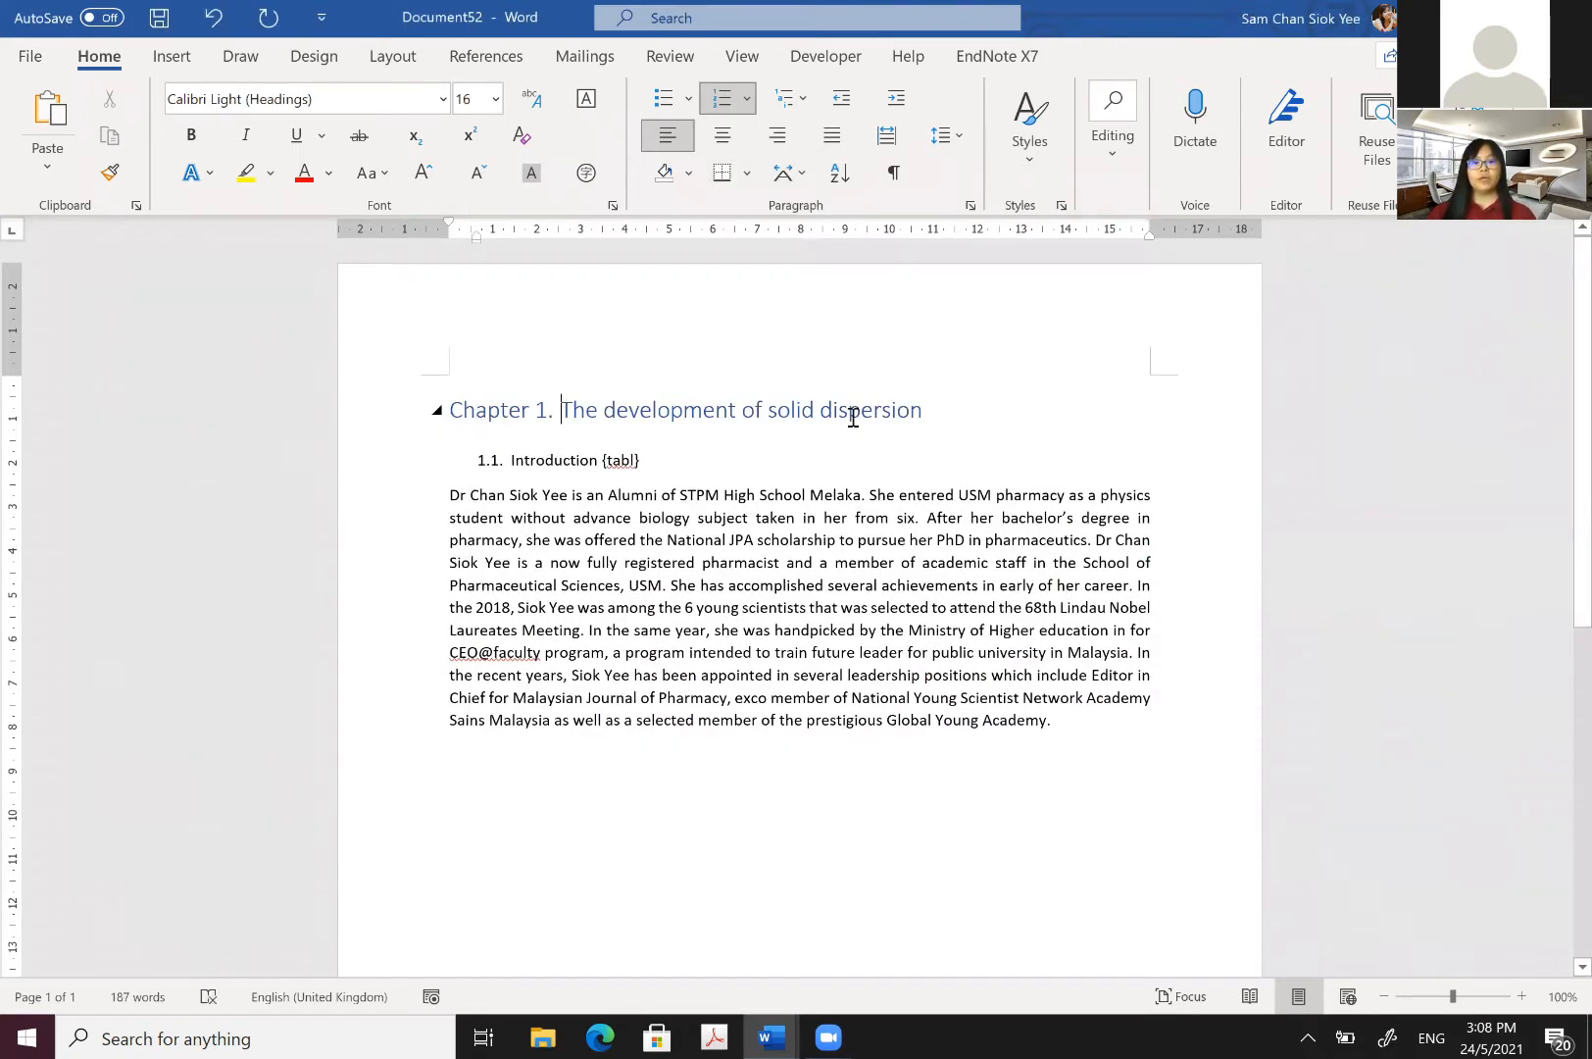
Step: Make the chapter title "The development of solid dispersion" bold and centre it
left_click(426, 429)
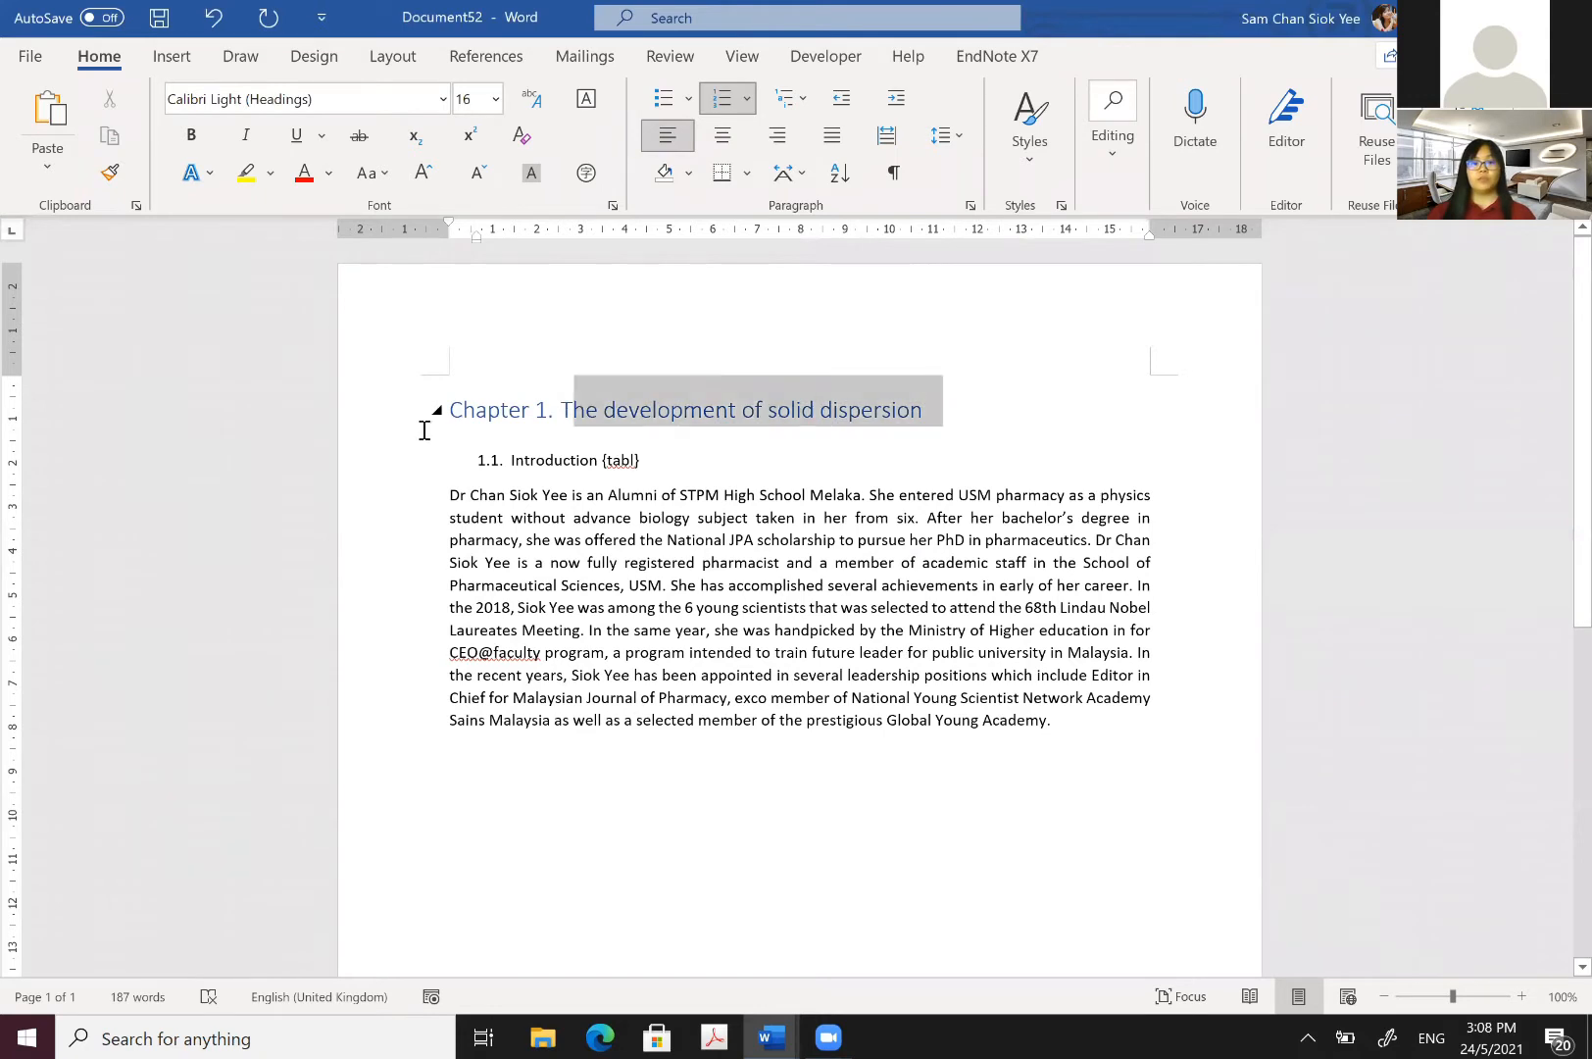
left_click(191, 134)
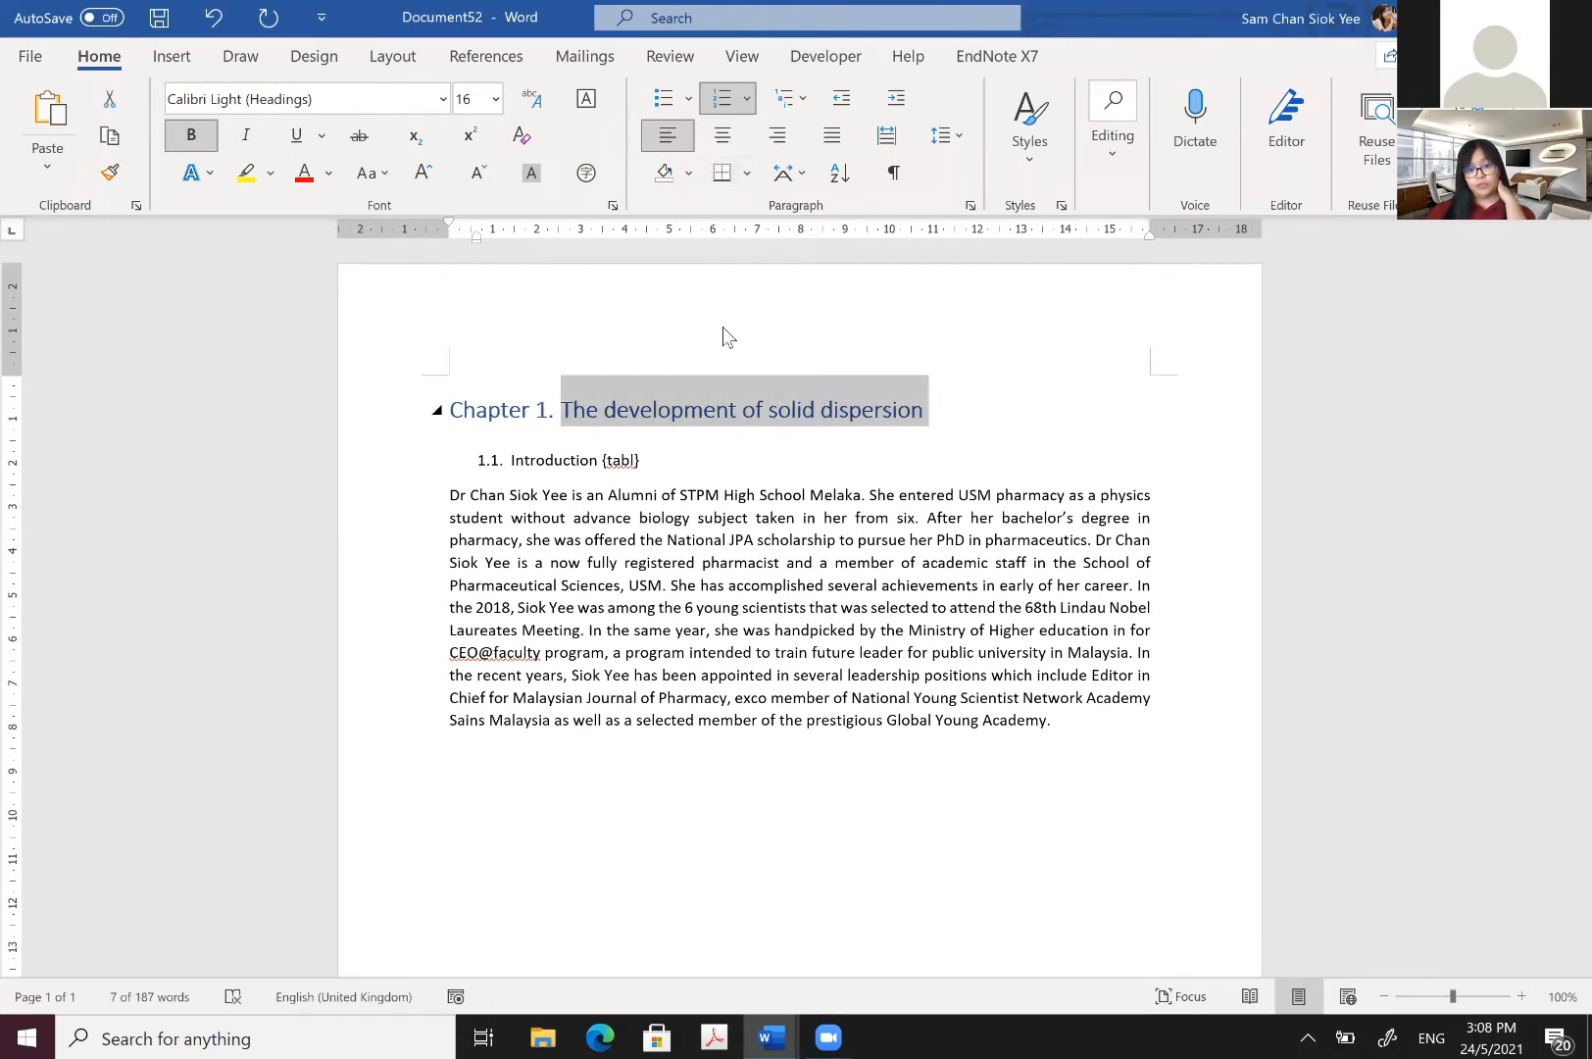
left_click(722, 136)
left_click(897, 495)
Step: Open the list level settings for the Introduction item's number and set the level 2 text indent to 0 cm
left_click(479, 458)
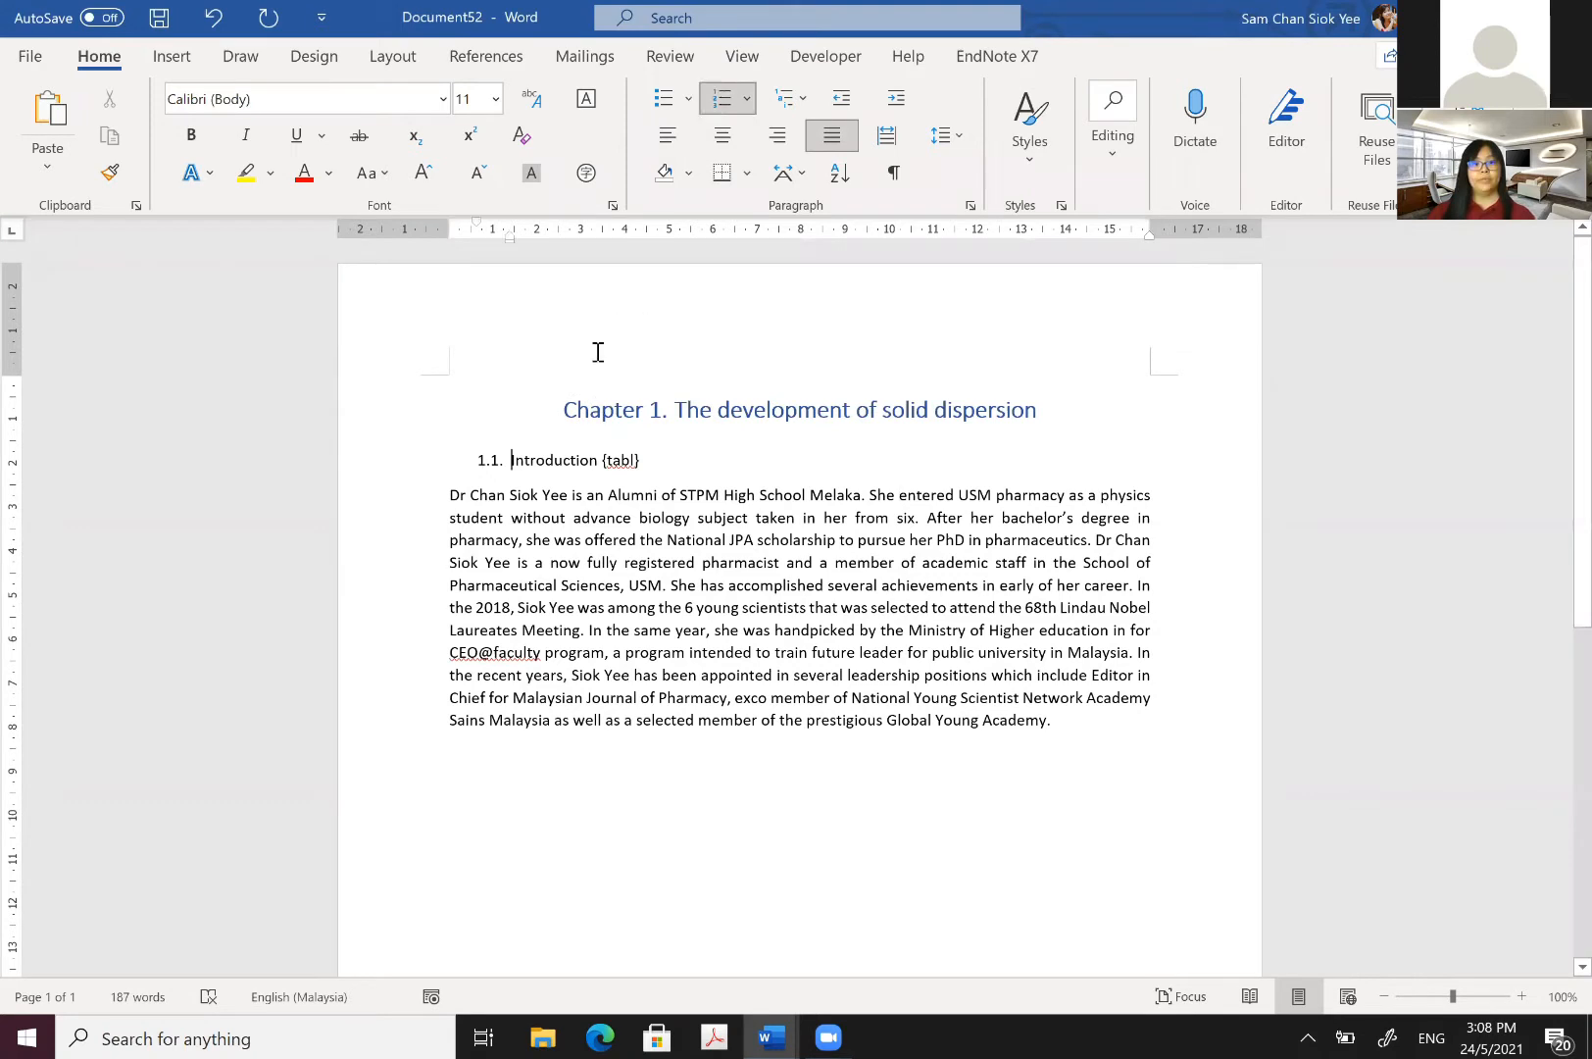
left_click(490, 460)
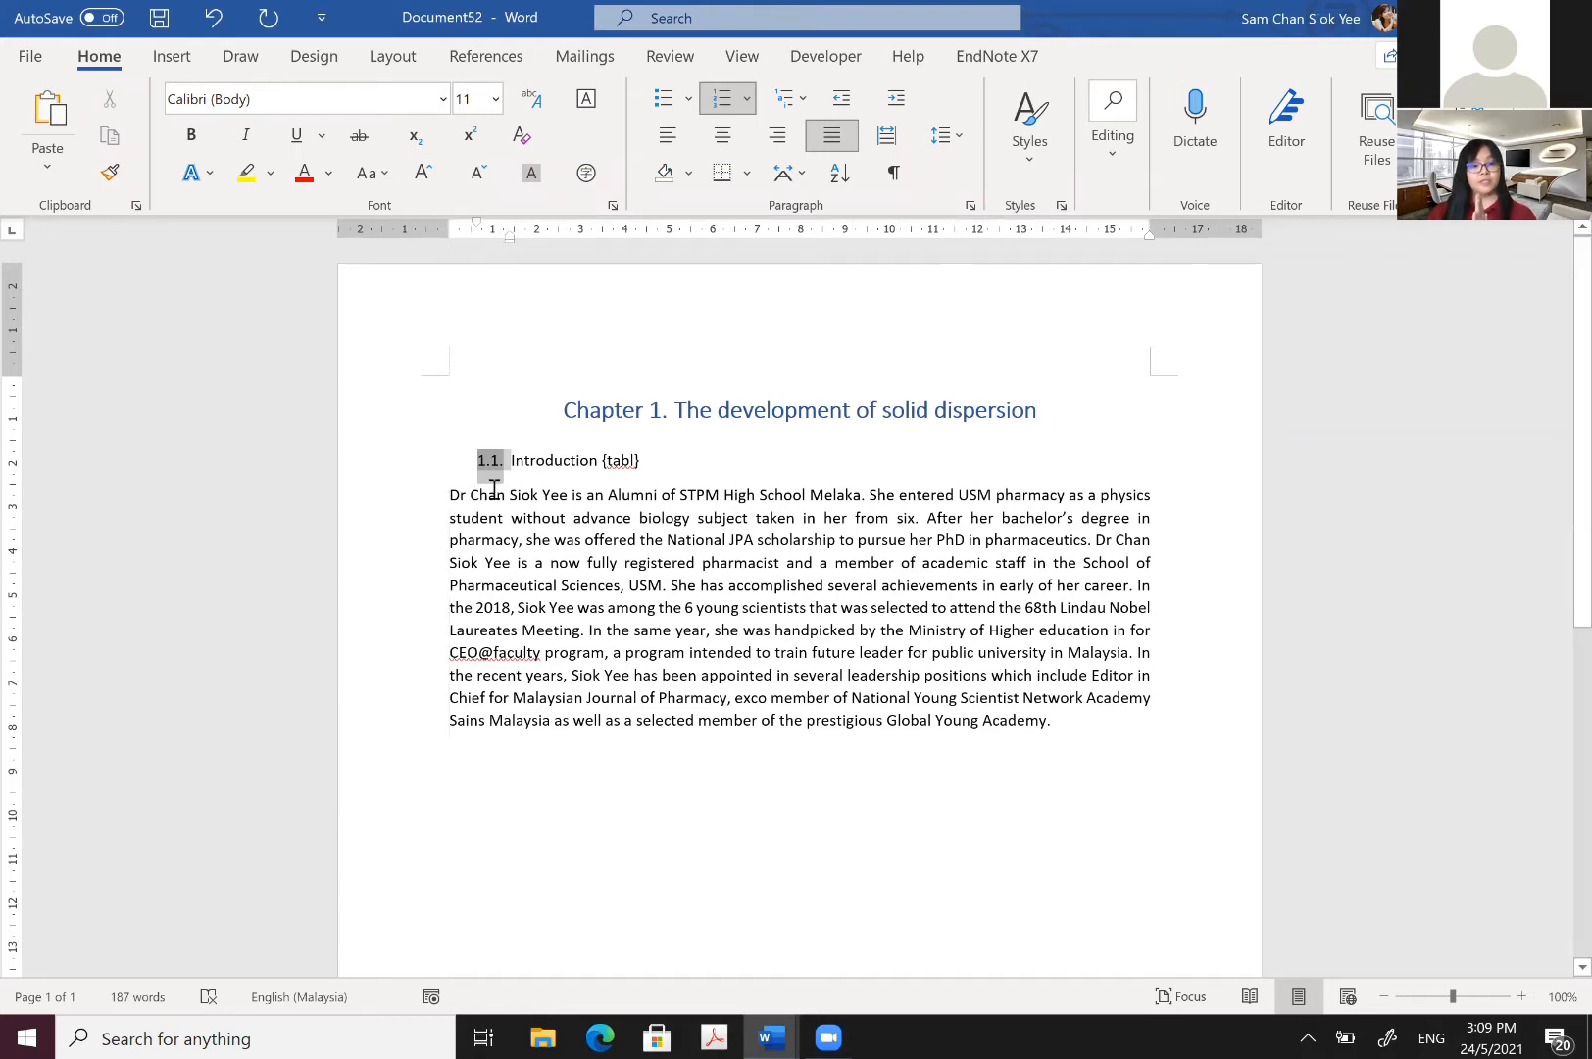
right_click(494, 452)
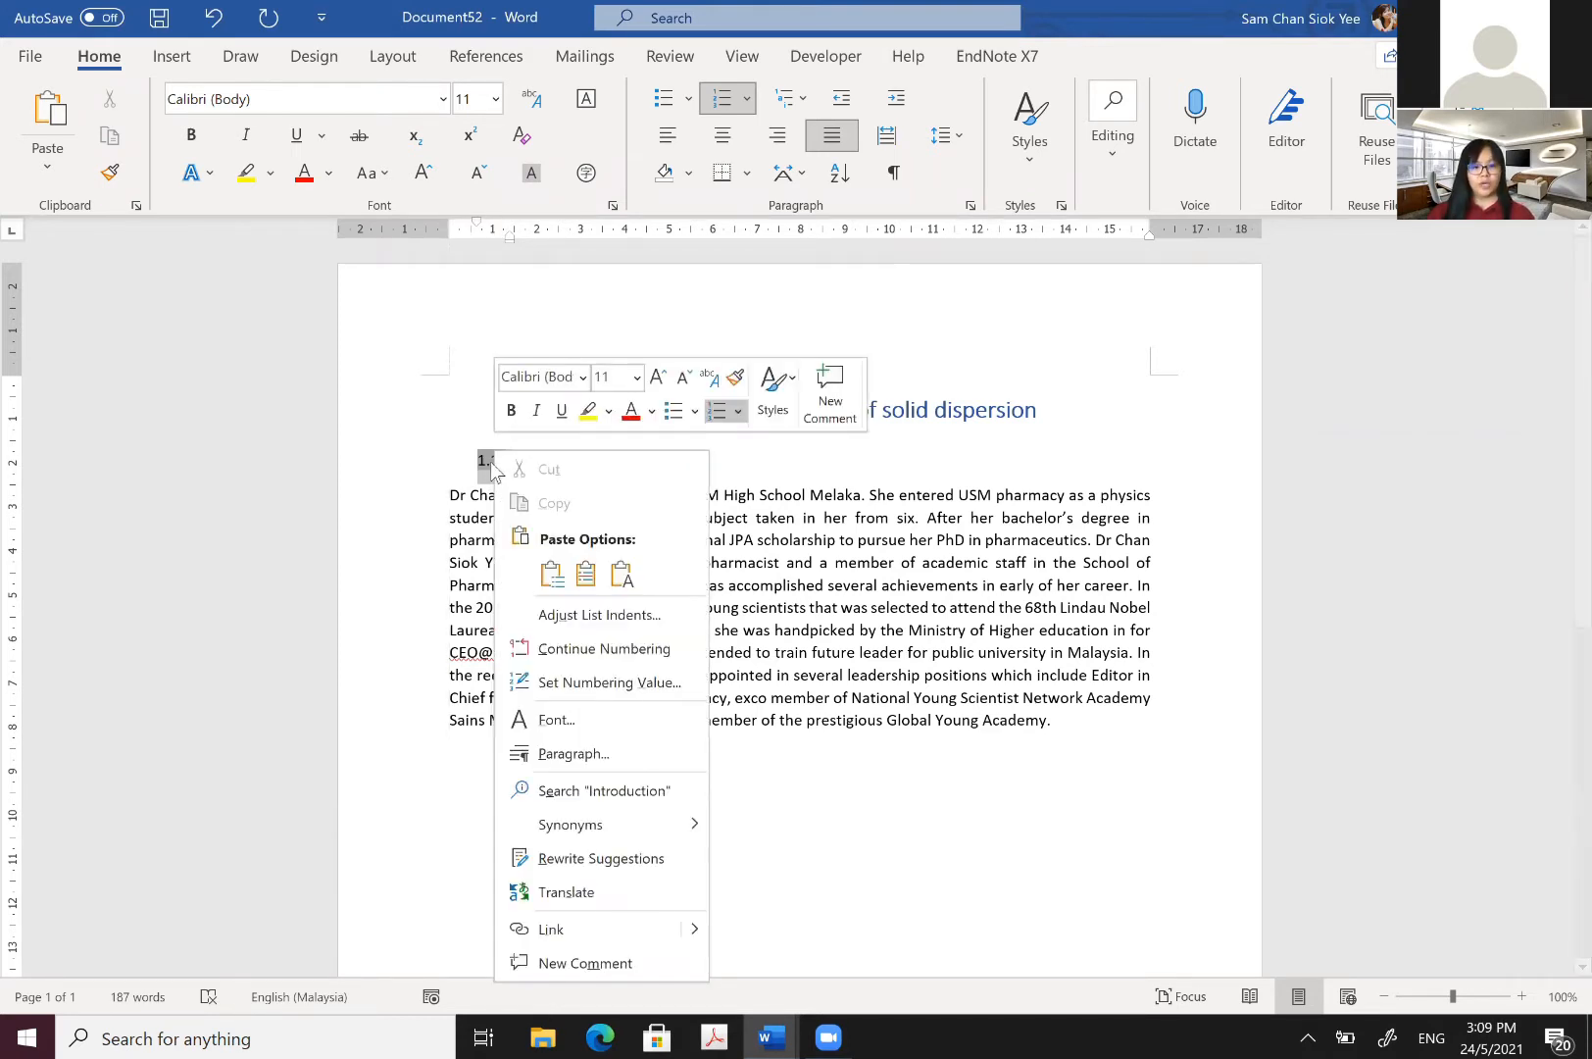
left_click(586, 615)
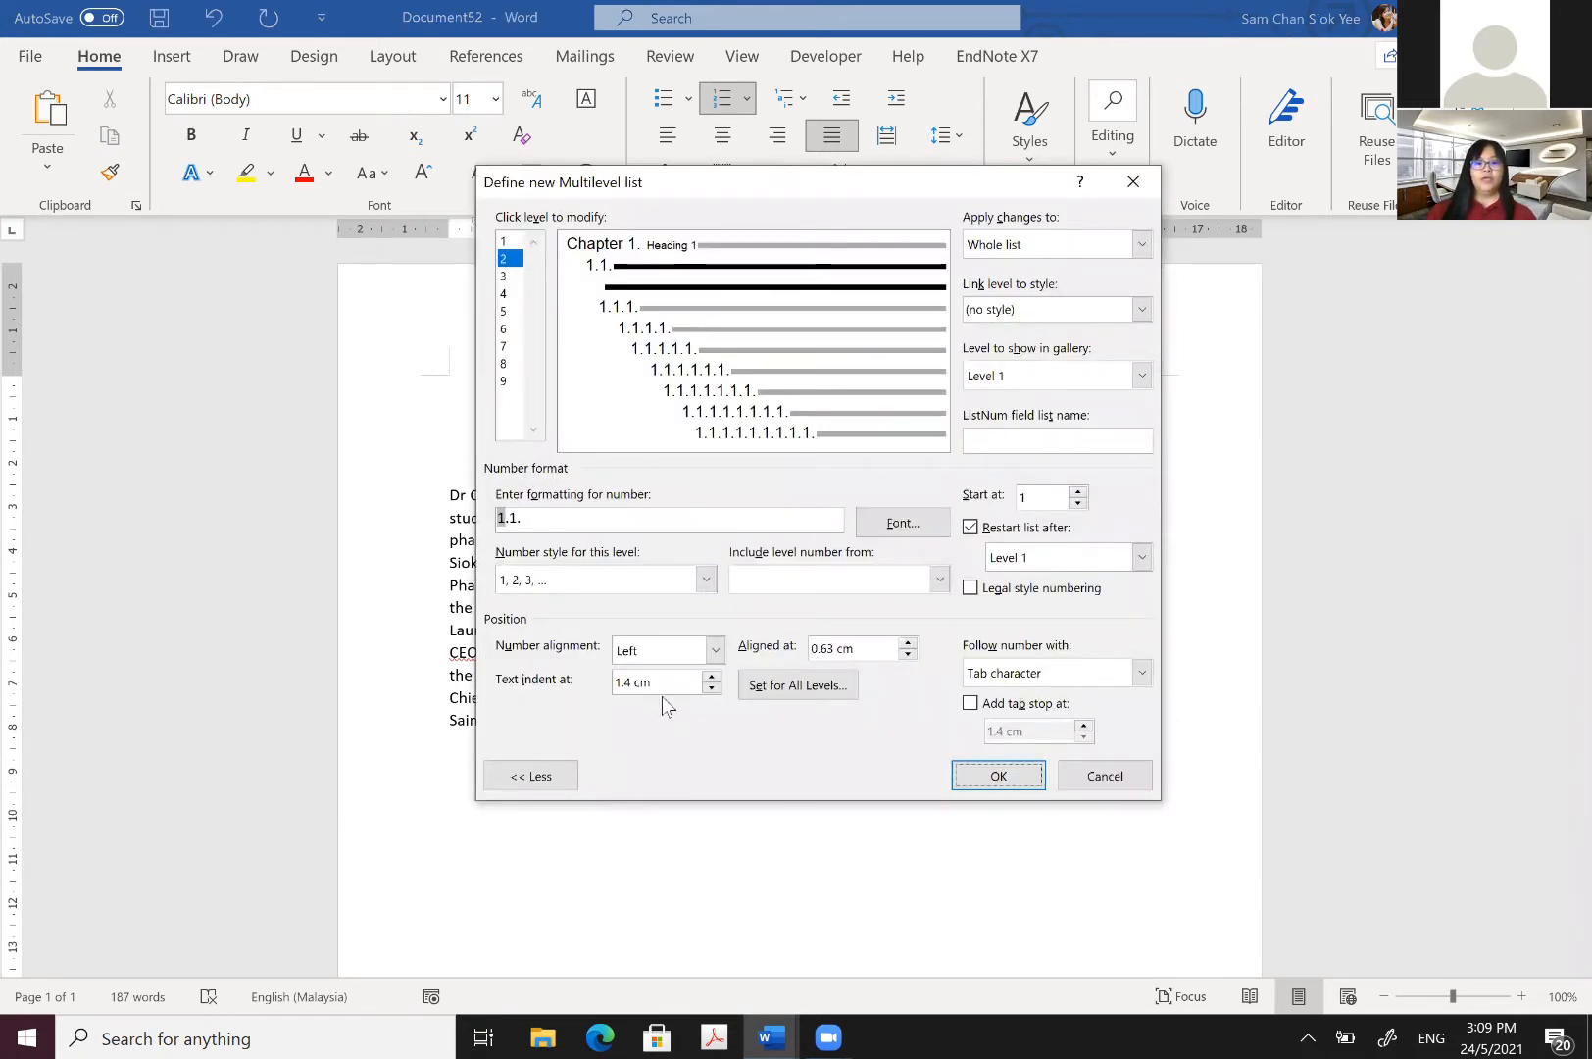
left_click(663, 683)
left_click(851, 654)
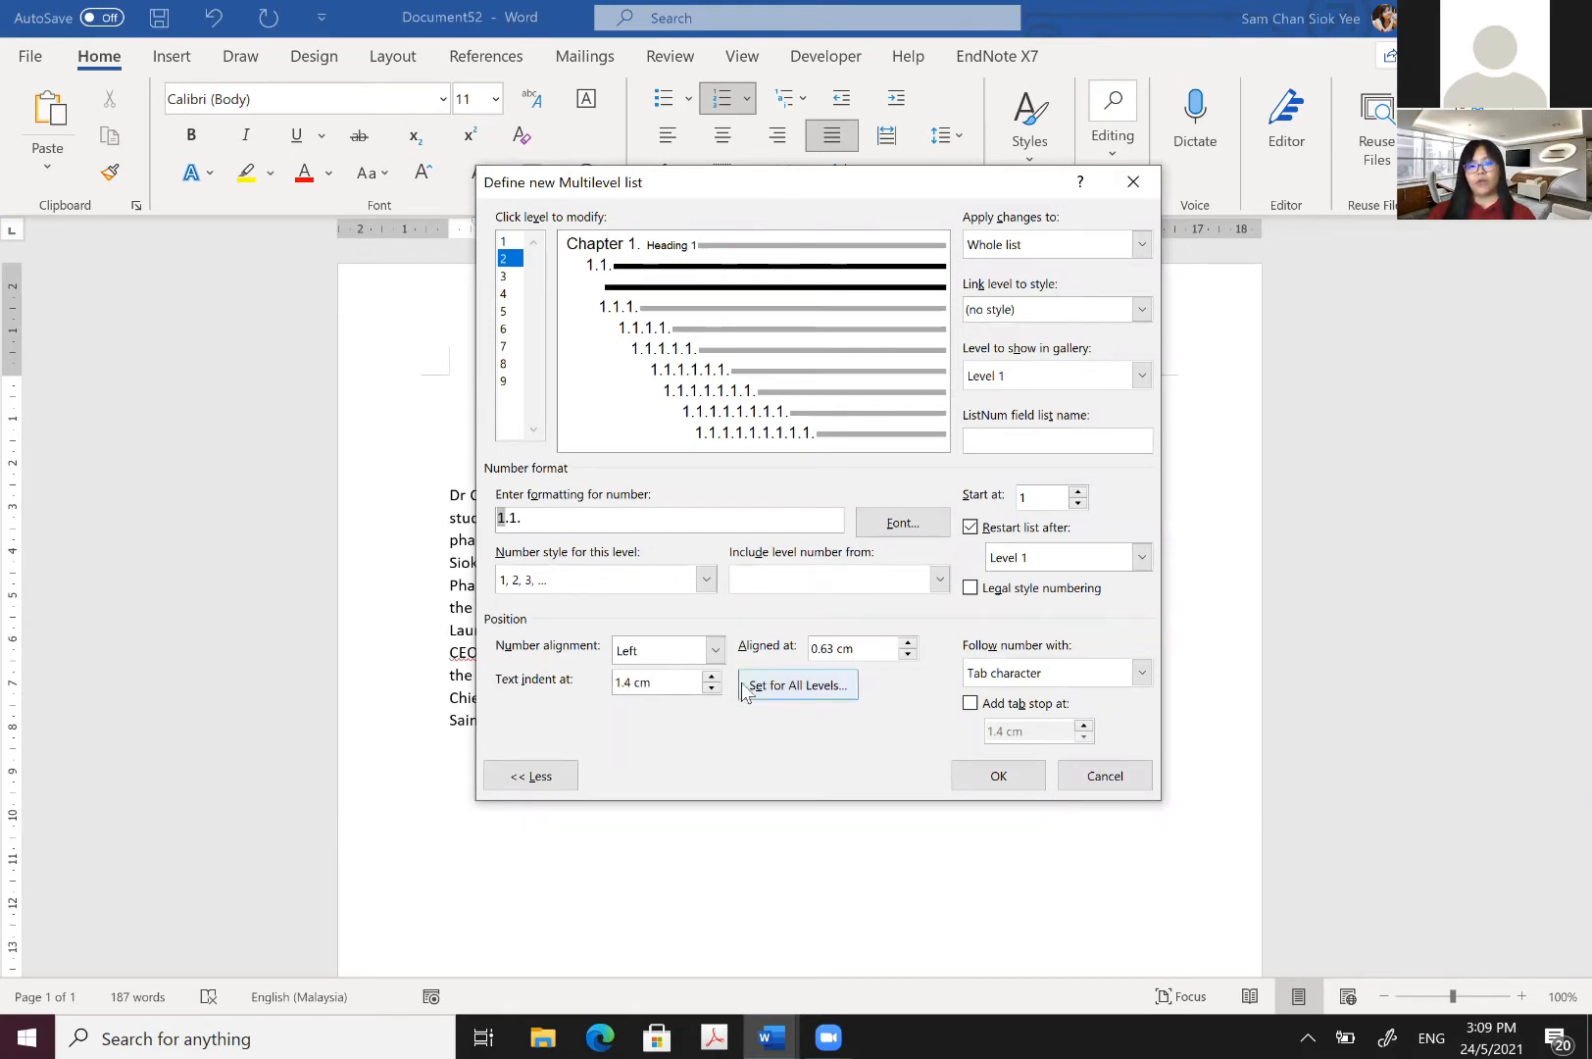
left_click(711, 688)
left_click(710, 688)
left_click(711, 688)
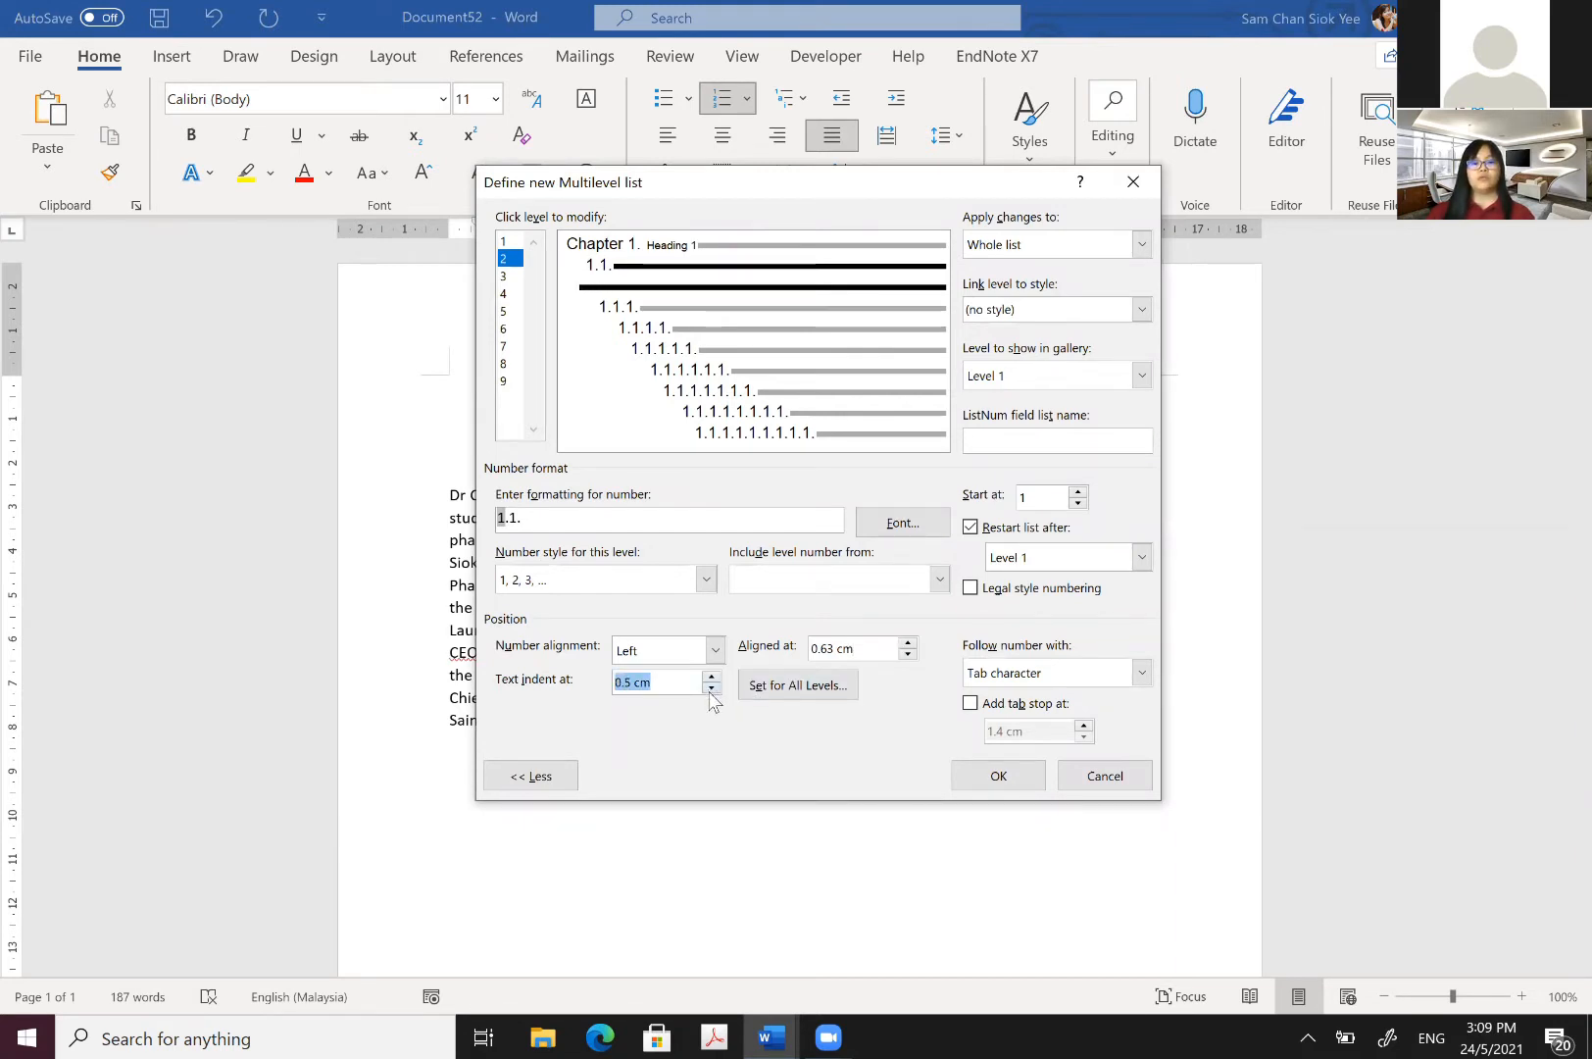
left_click(711, 688)
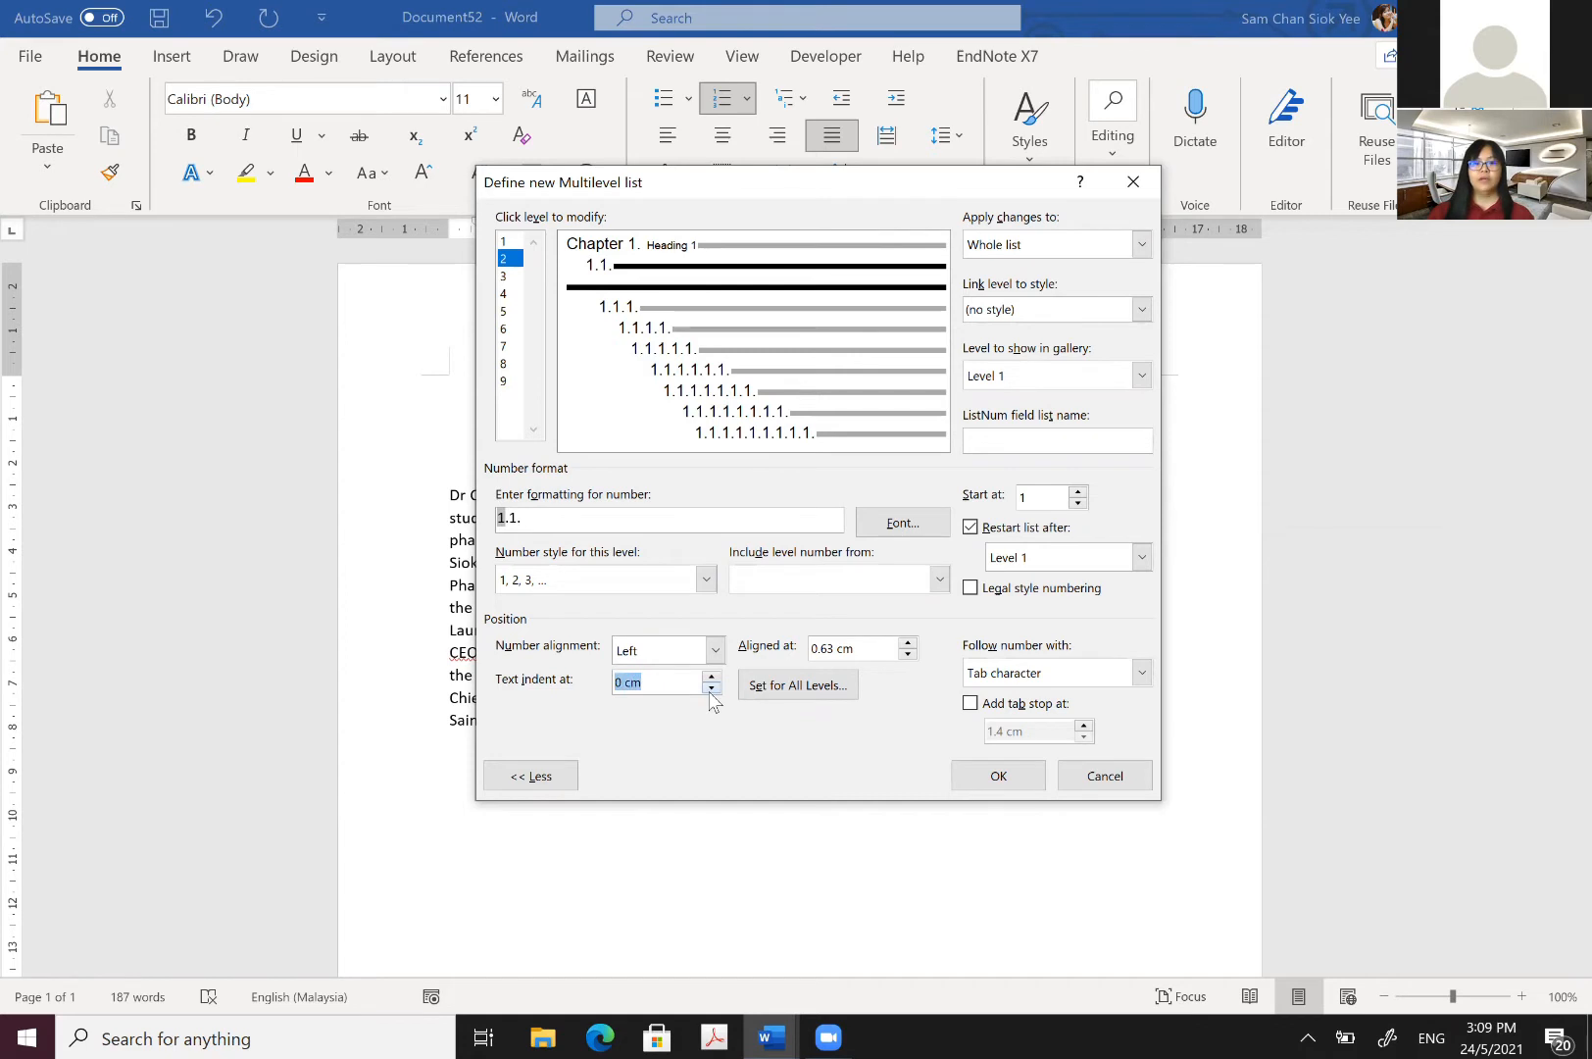
Step: Set the level 2 number's aligned-at position to 0 cm
left_click(907, 653)
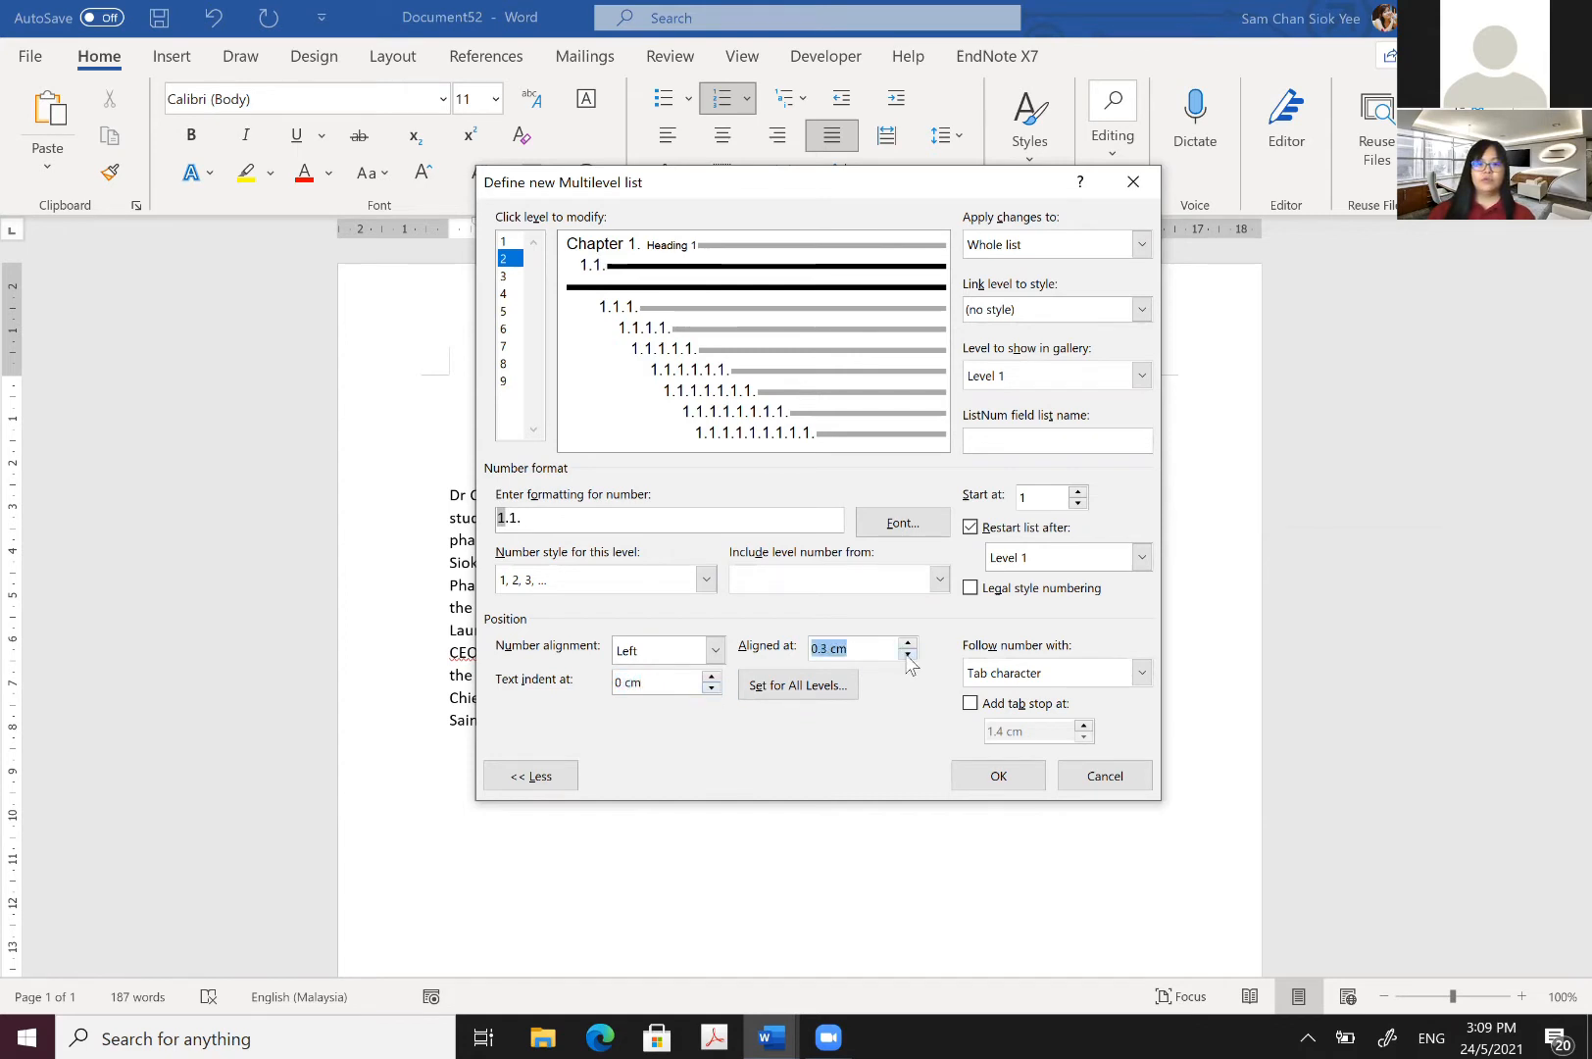
left_click(908, 654)
left_click(907, 653)
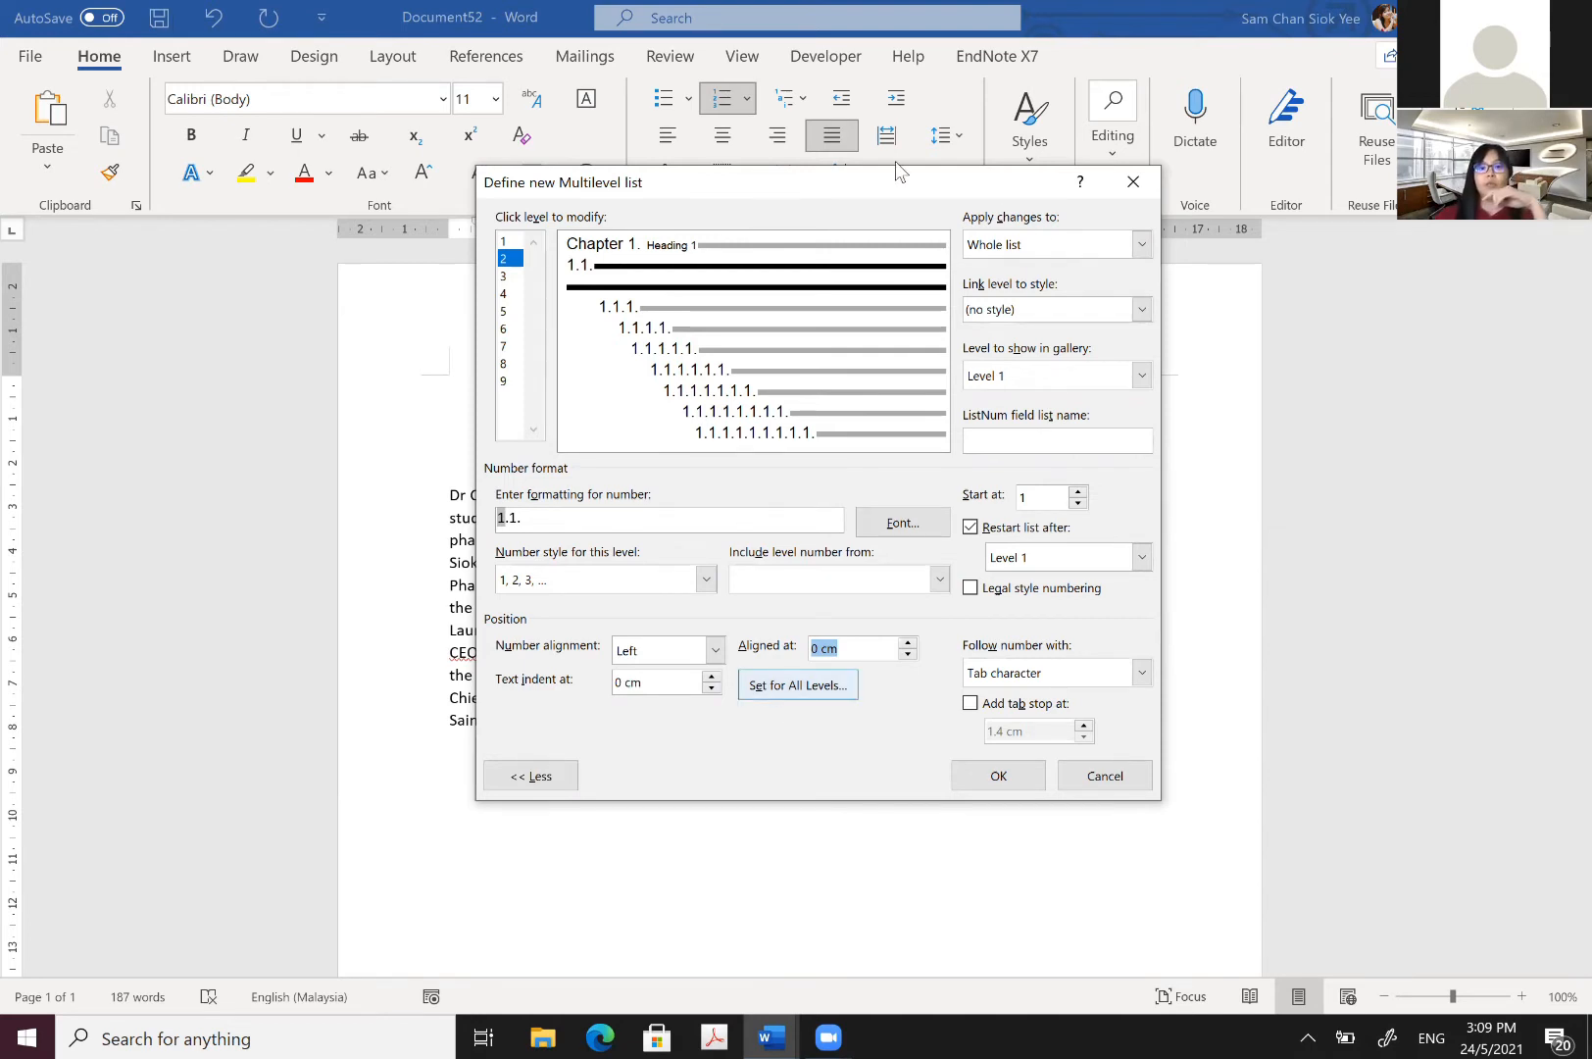
Step: Set the first-level text position to 0 cm in the settings for all levels and apply the list definition
left_click_drag(899, 171, 1089, 214)
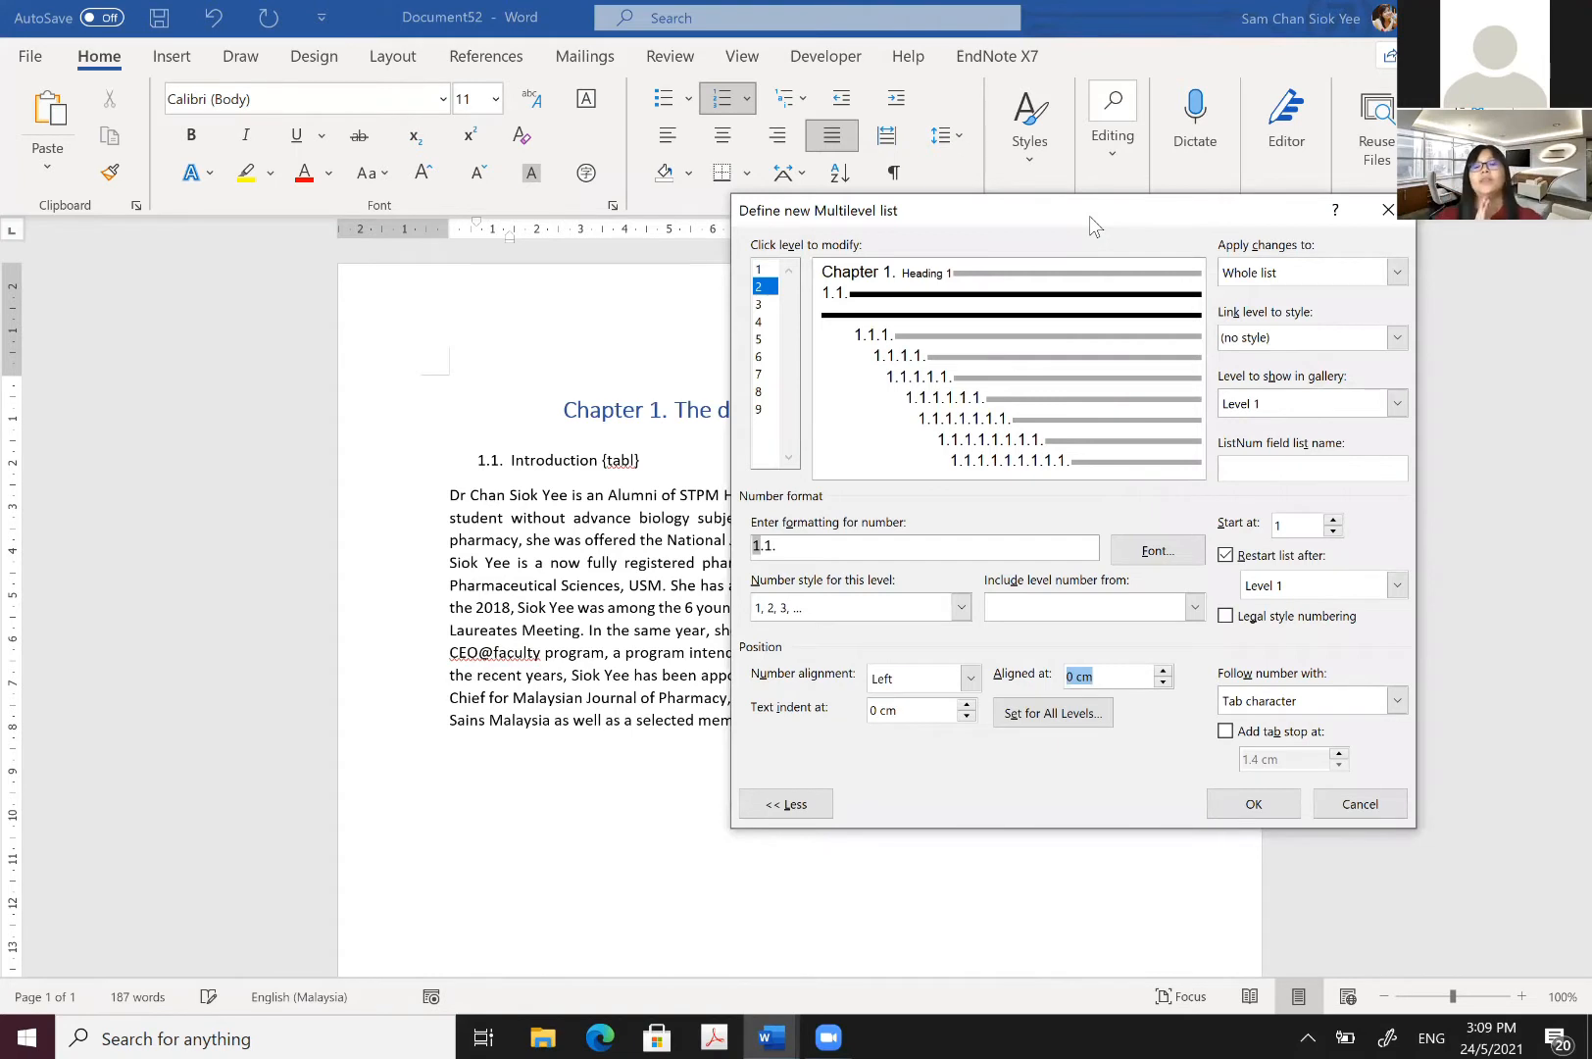
left_click(1053, 713)
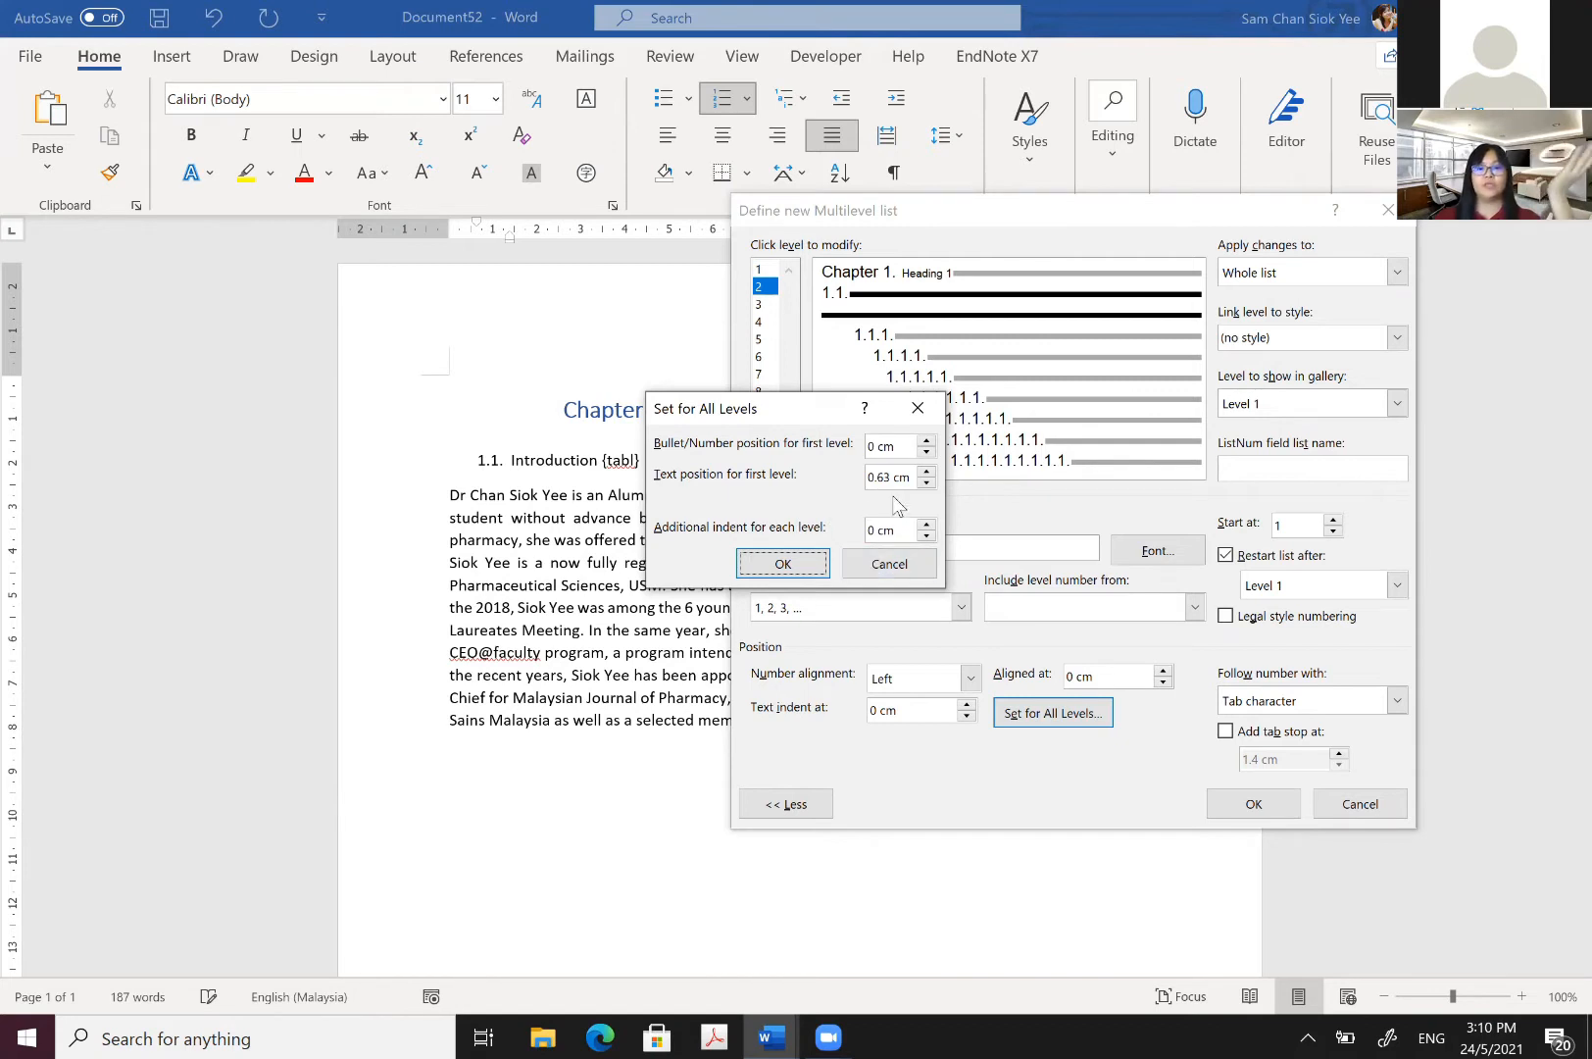
left_click_drag(889, 478, 792, 492)
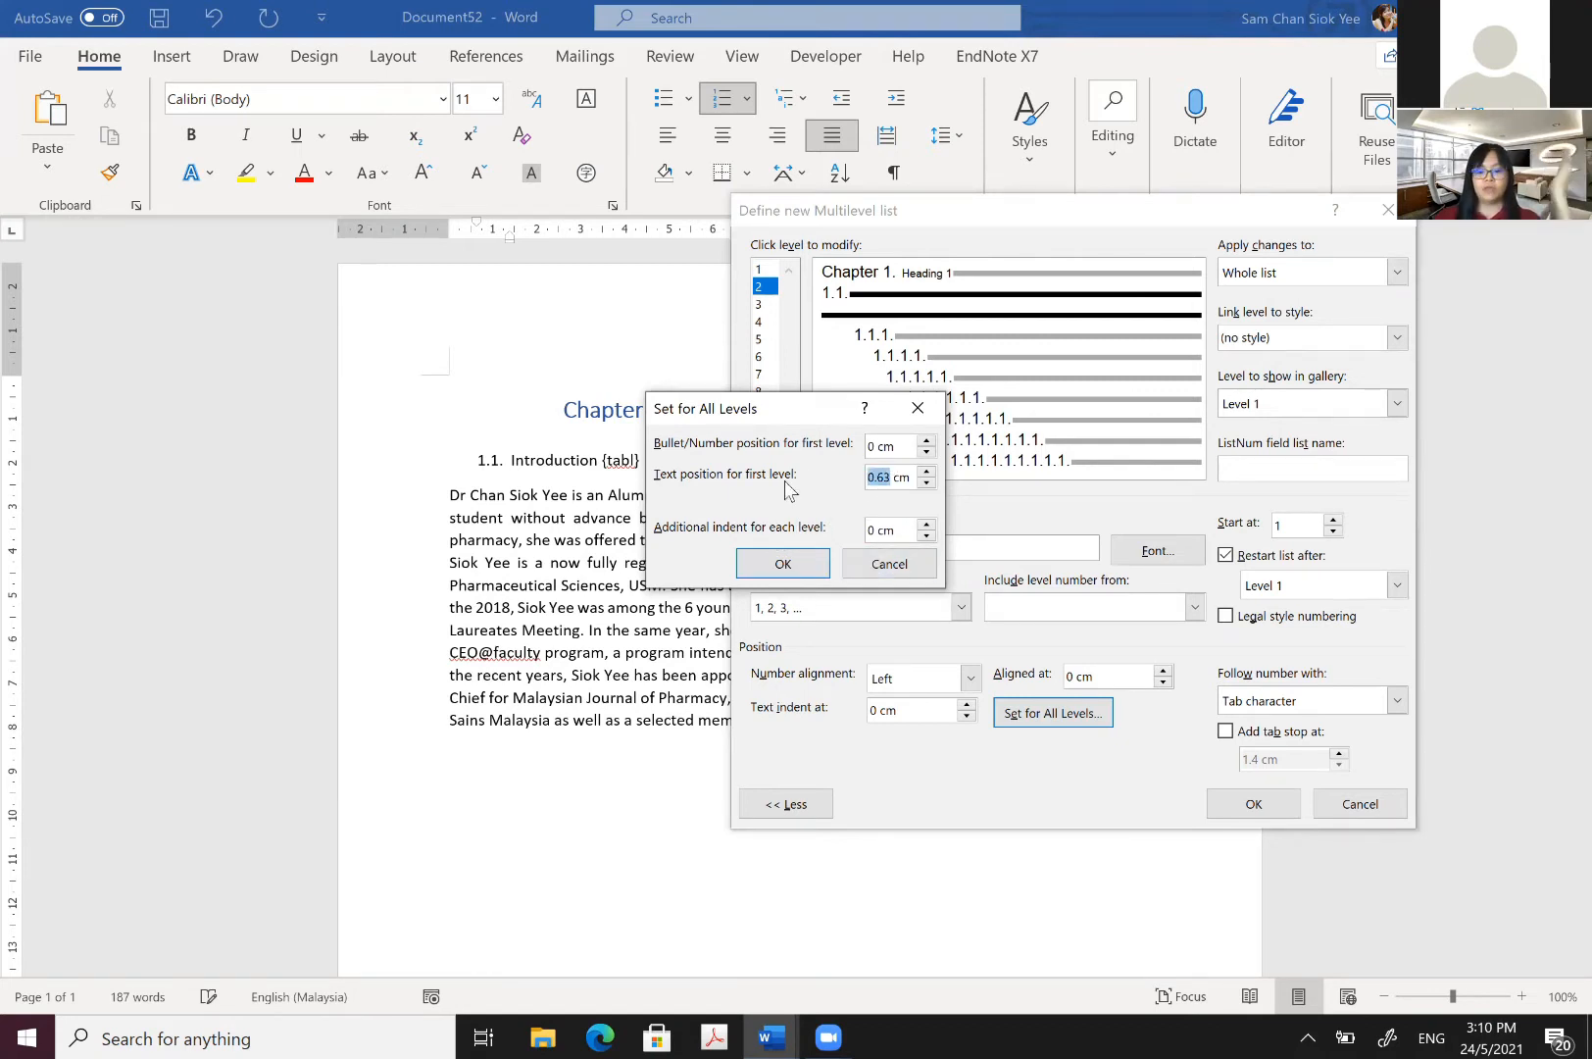
type("0")
left_click(818, 570)
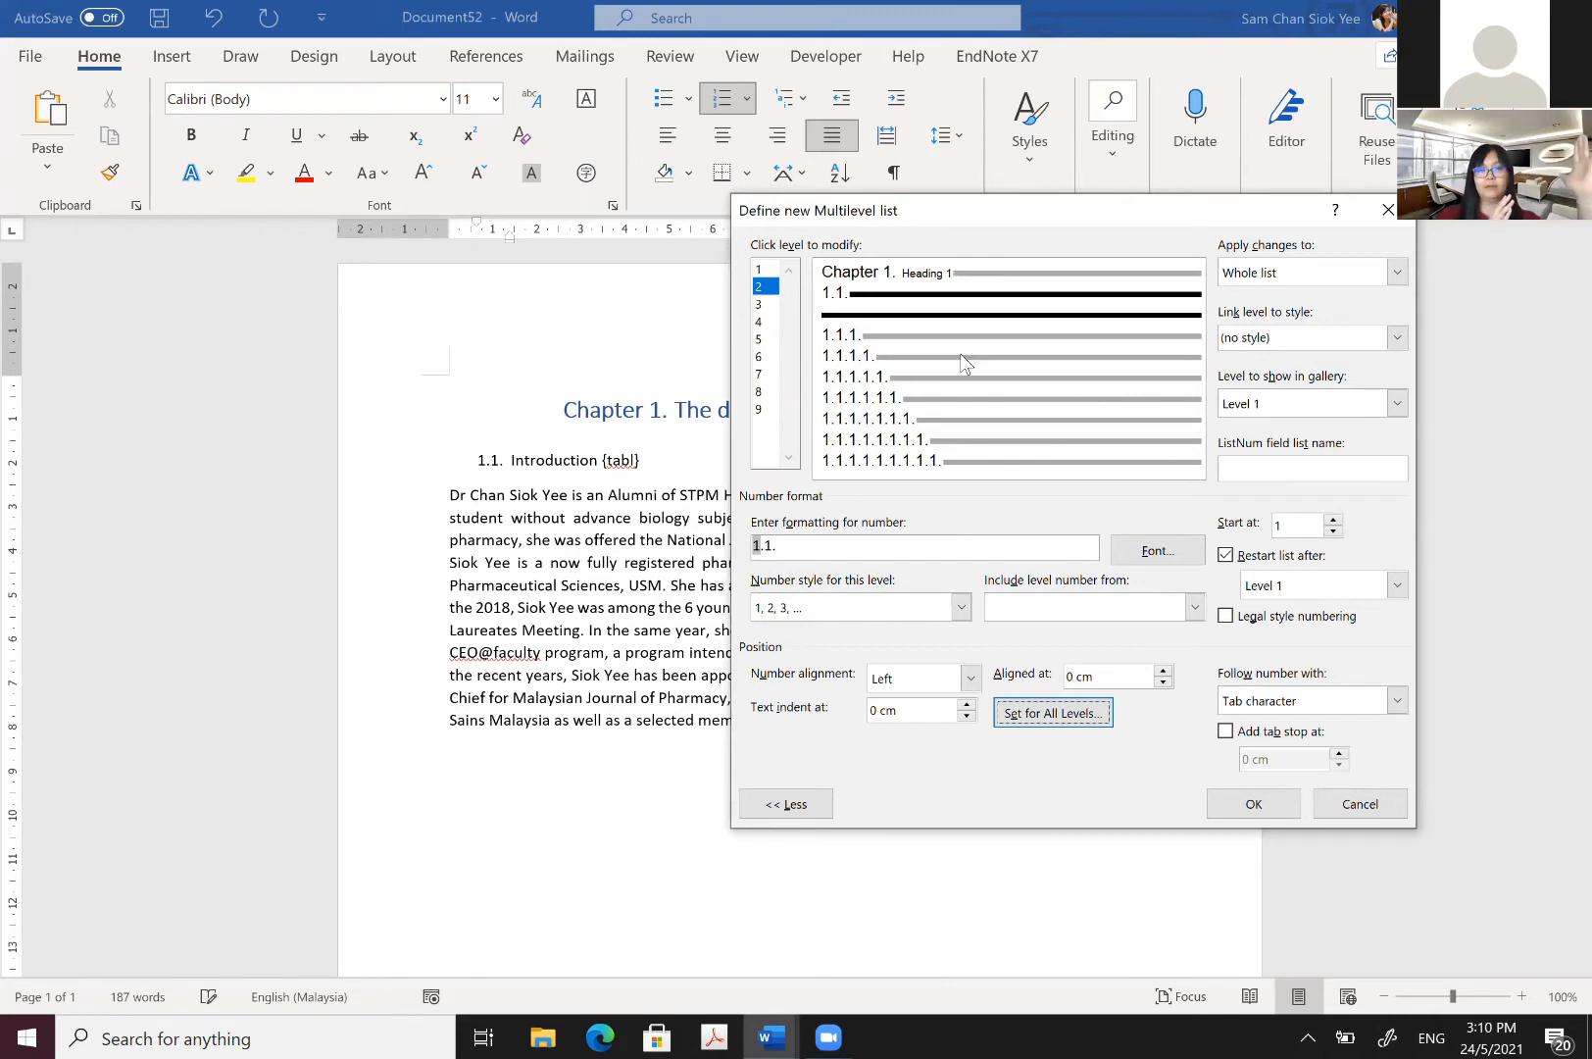
left_click(1230, 799)
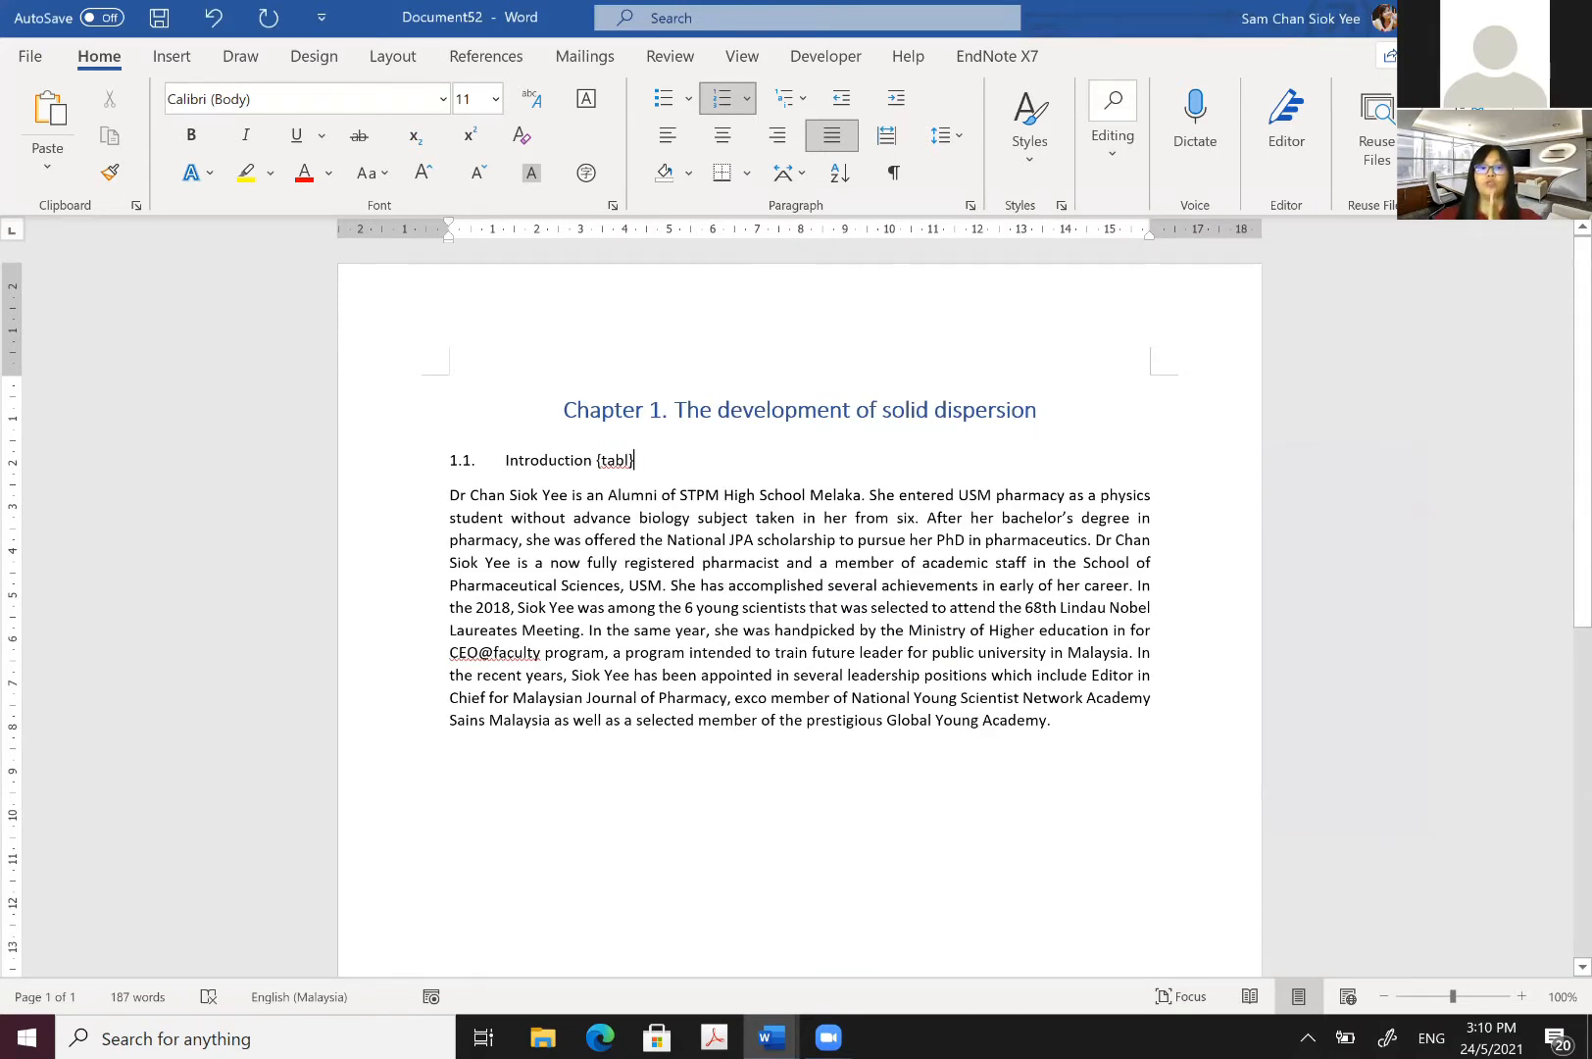
key("Return")
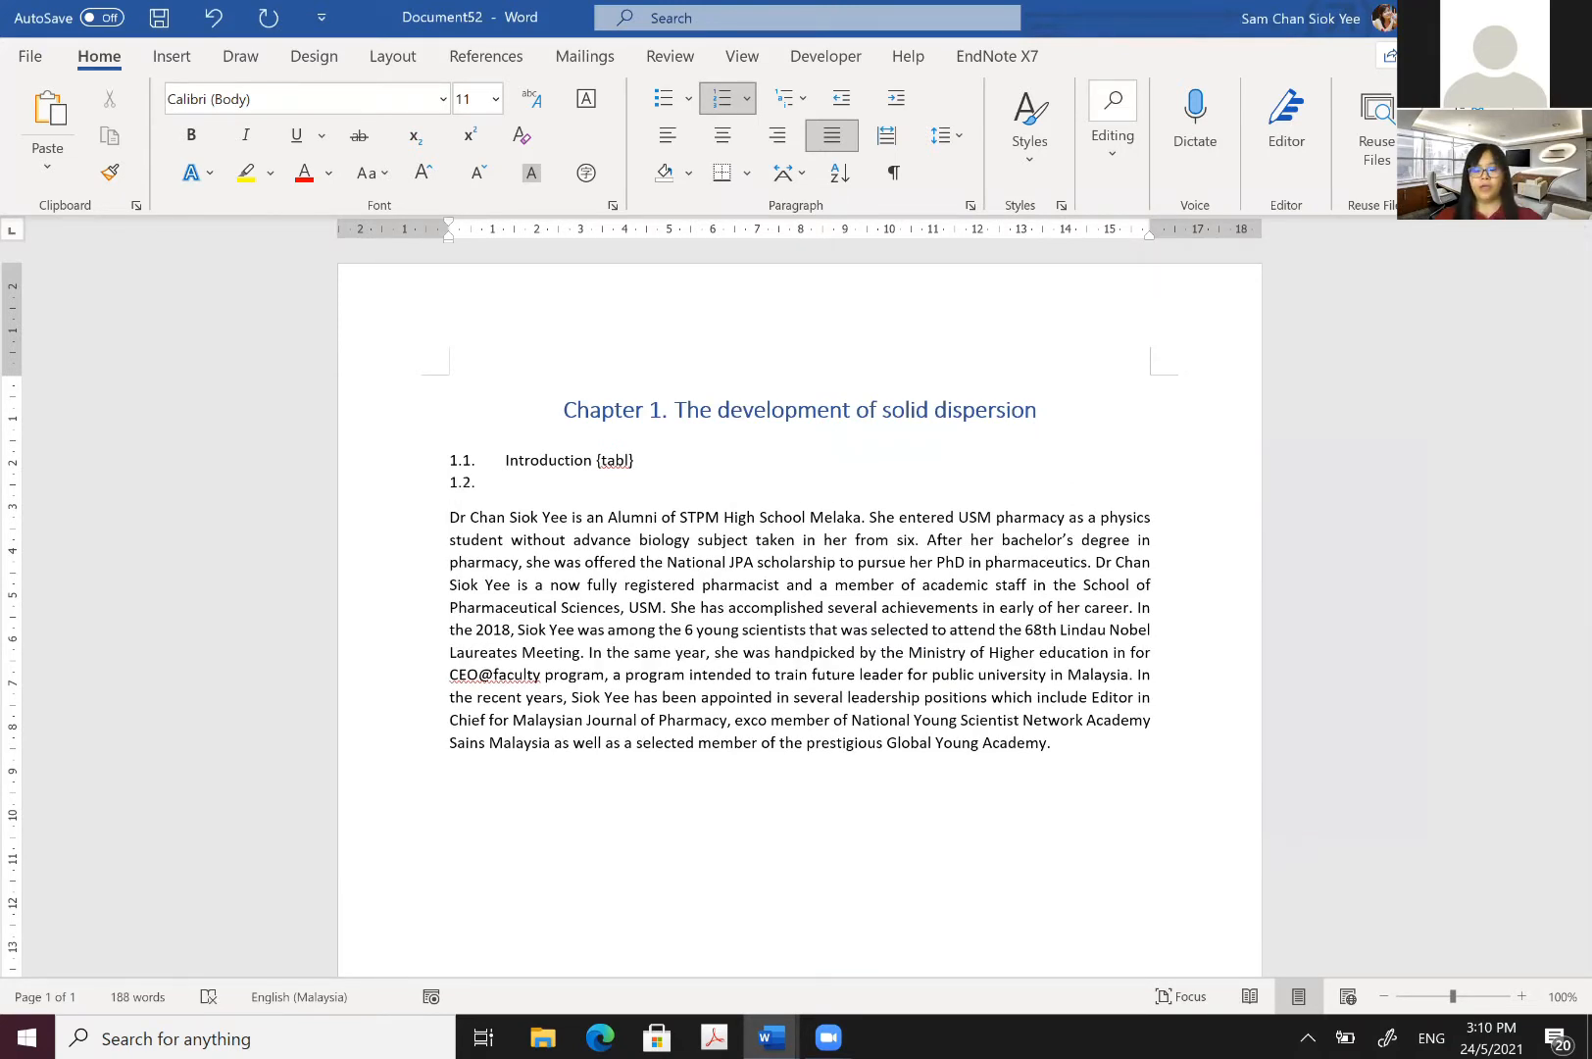
key("shift+Tab")
key("BackSpace")
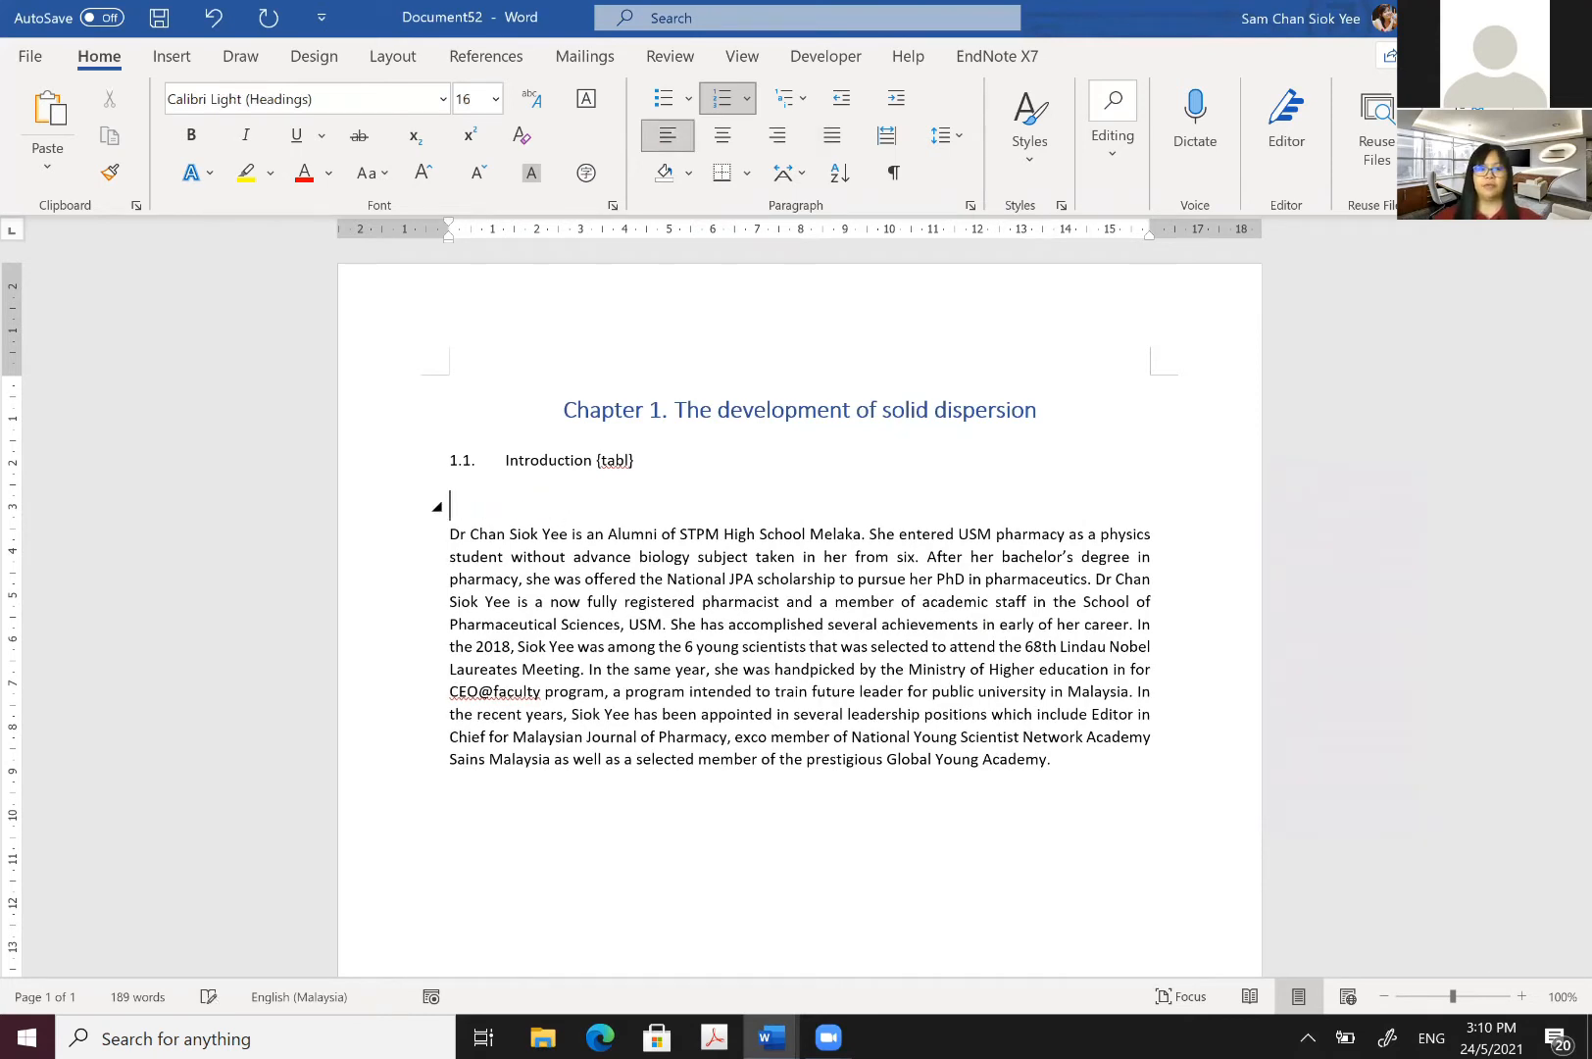
key("BackSpace")
key("Return")
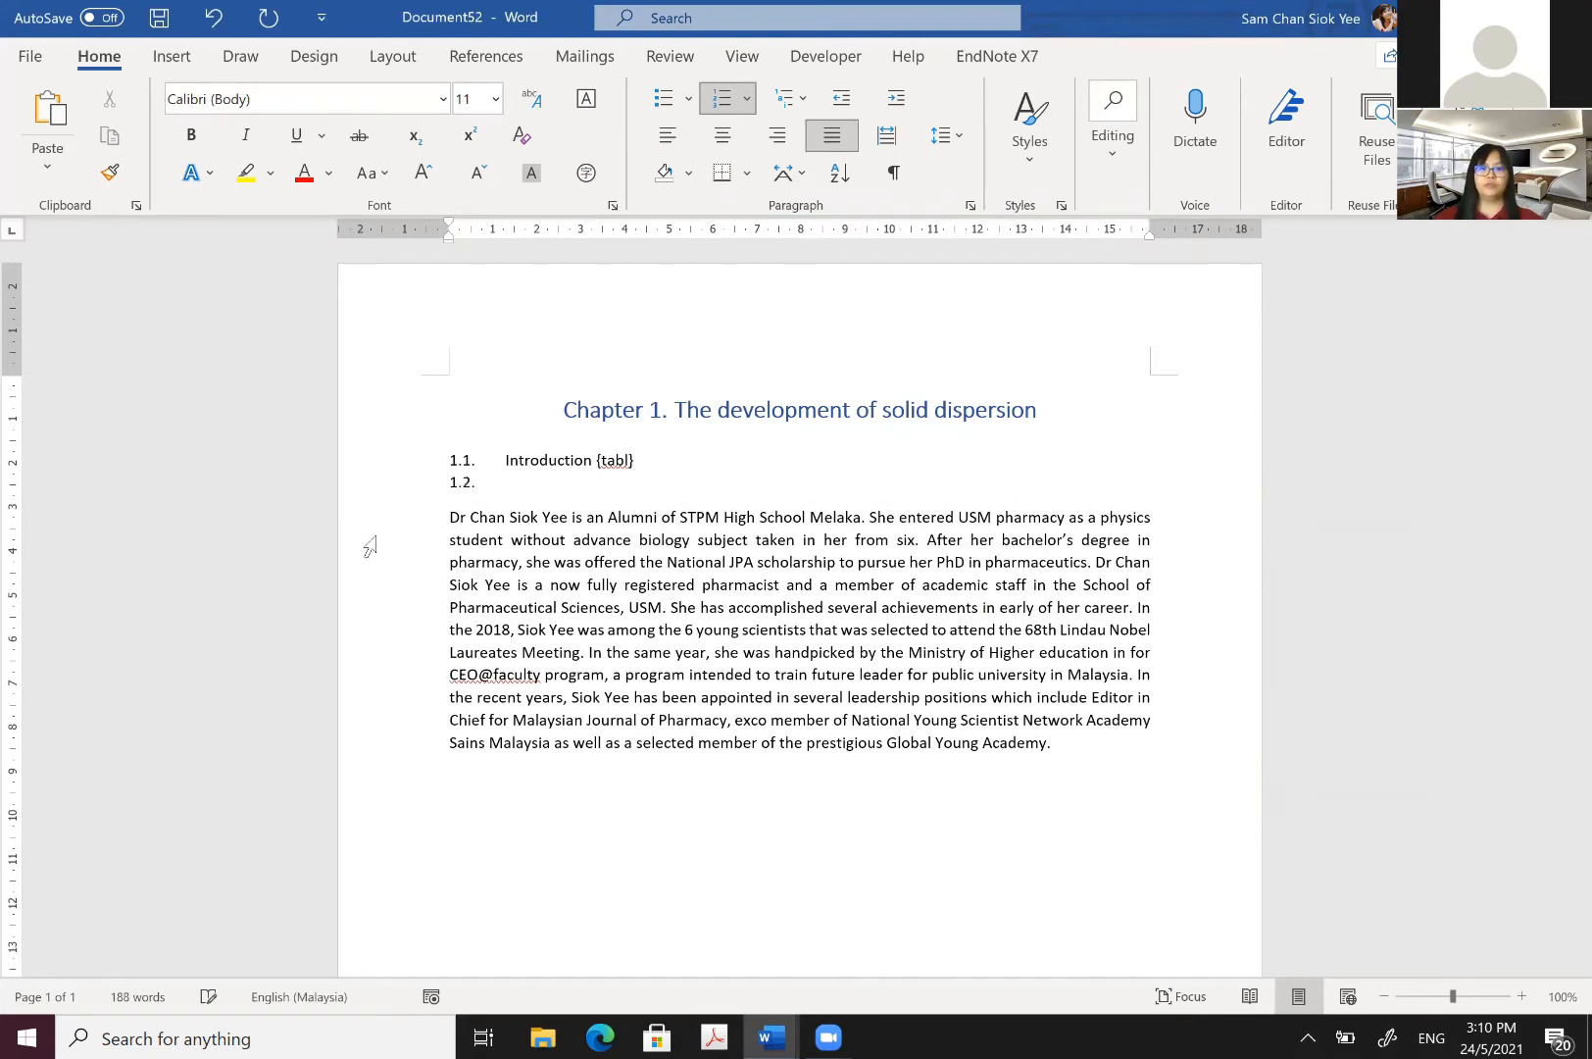
key("Tab")
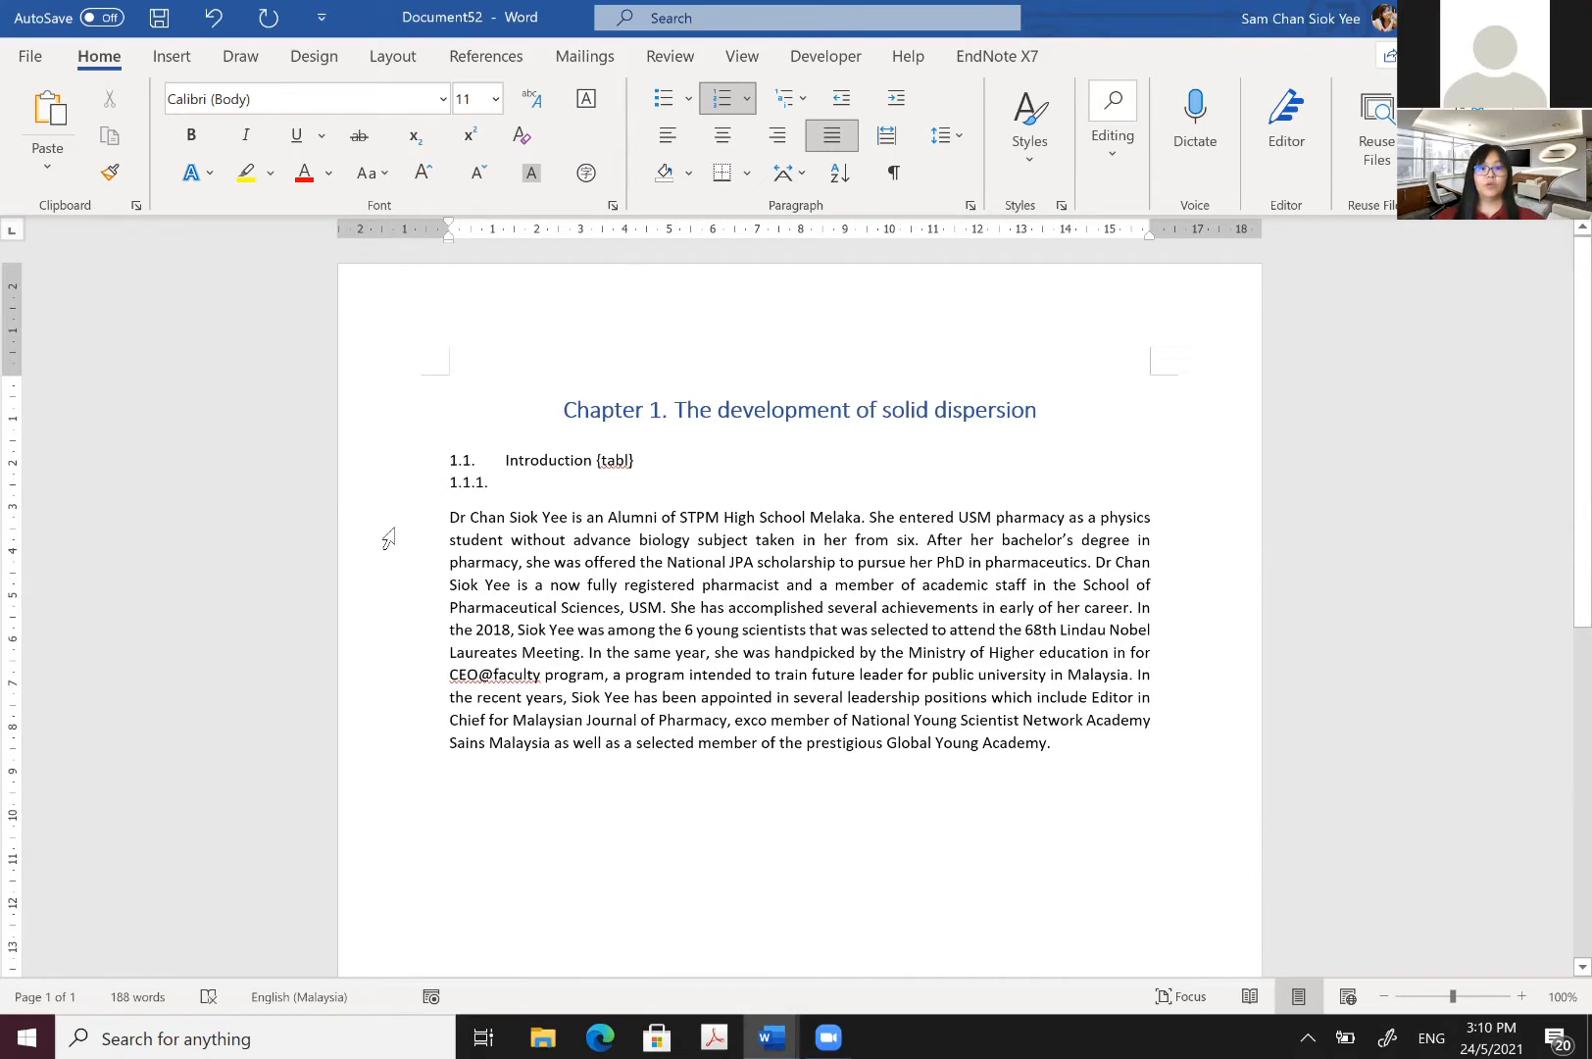
key("Tab")
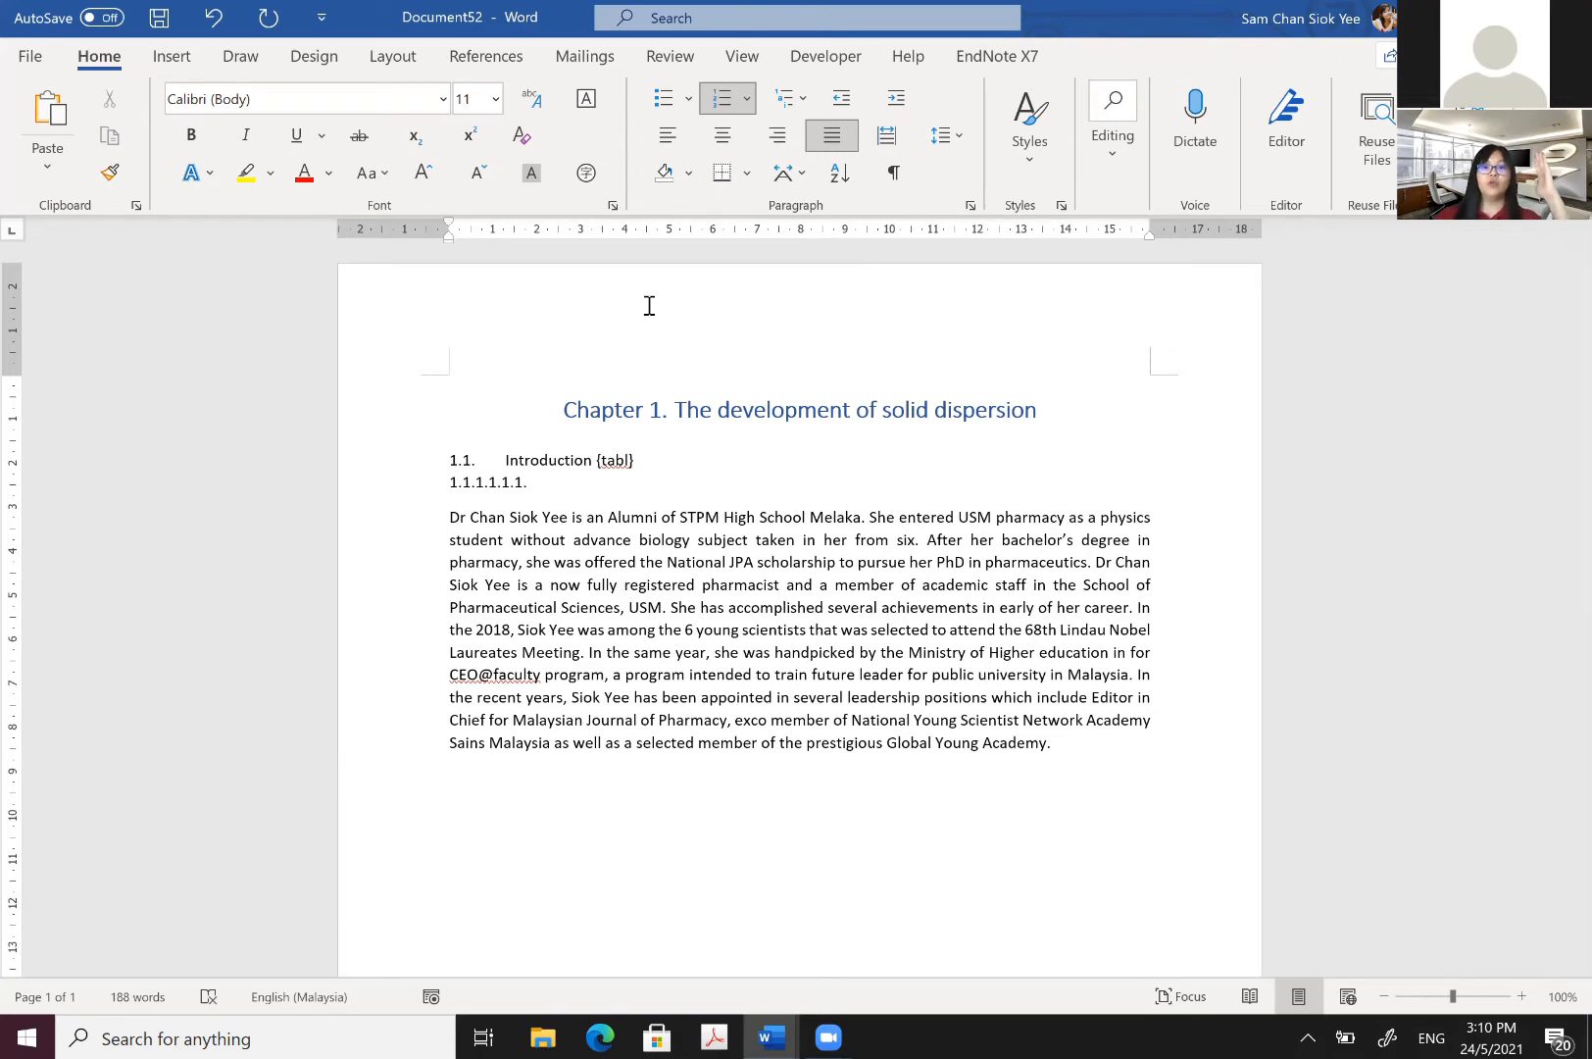
left_click(505, 482)
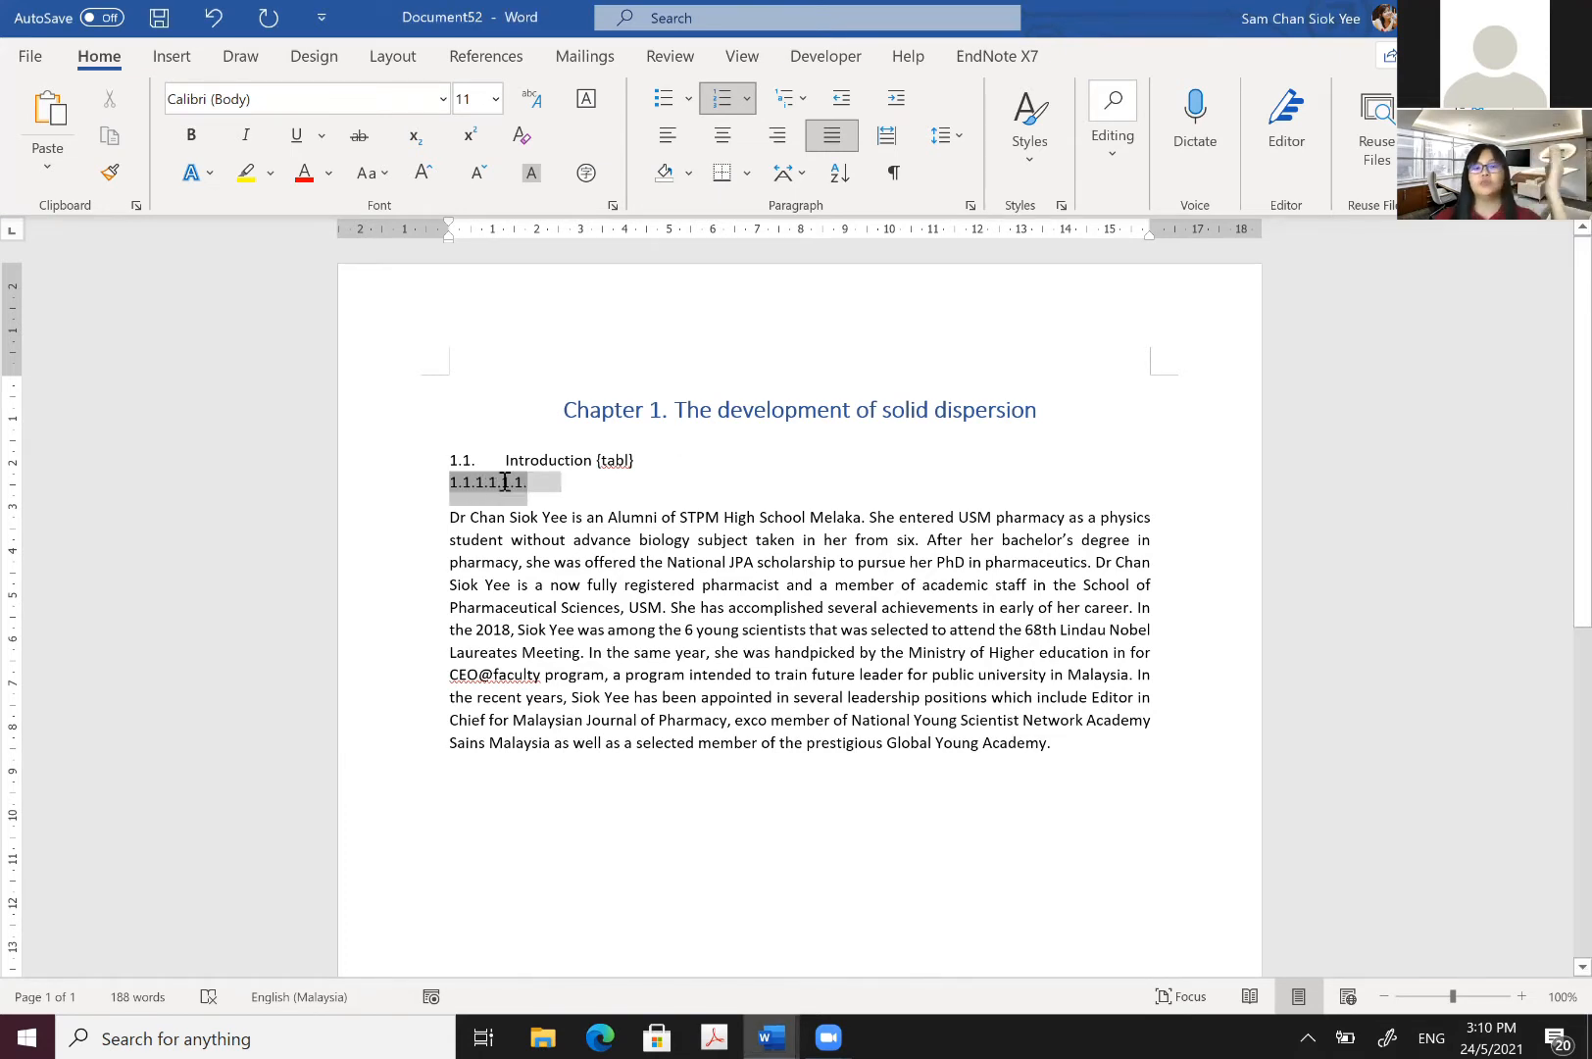
left_click(600, 478)
key("BackSpace")
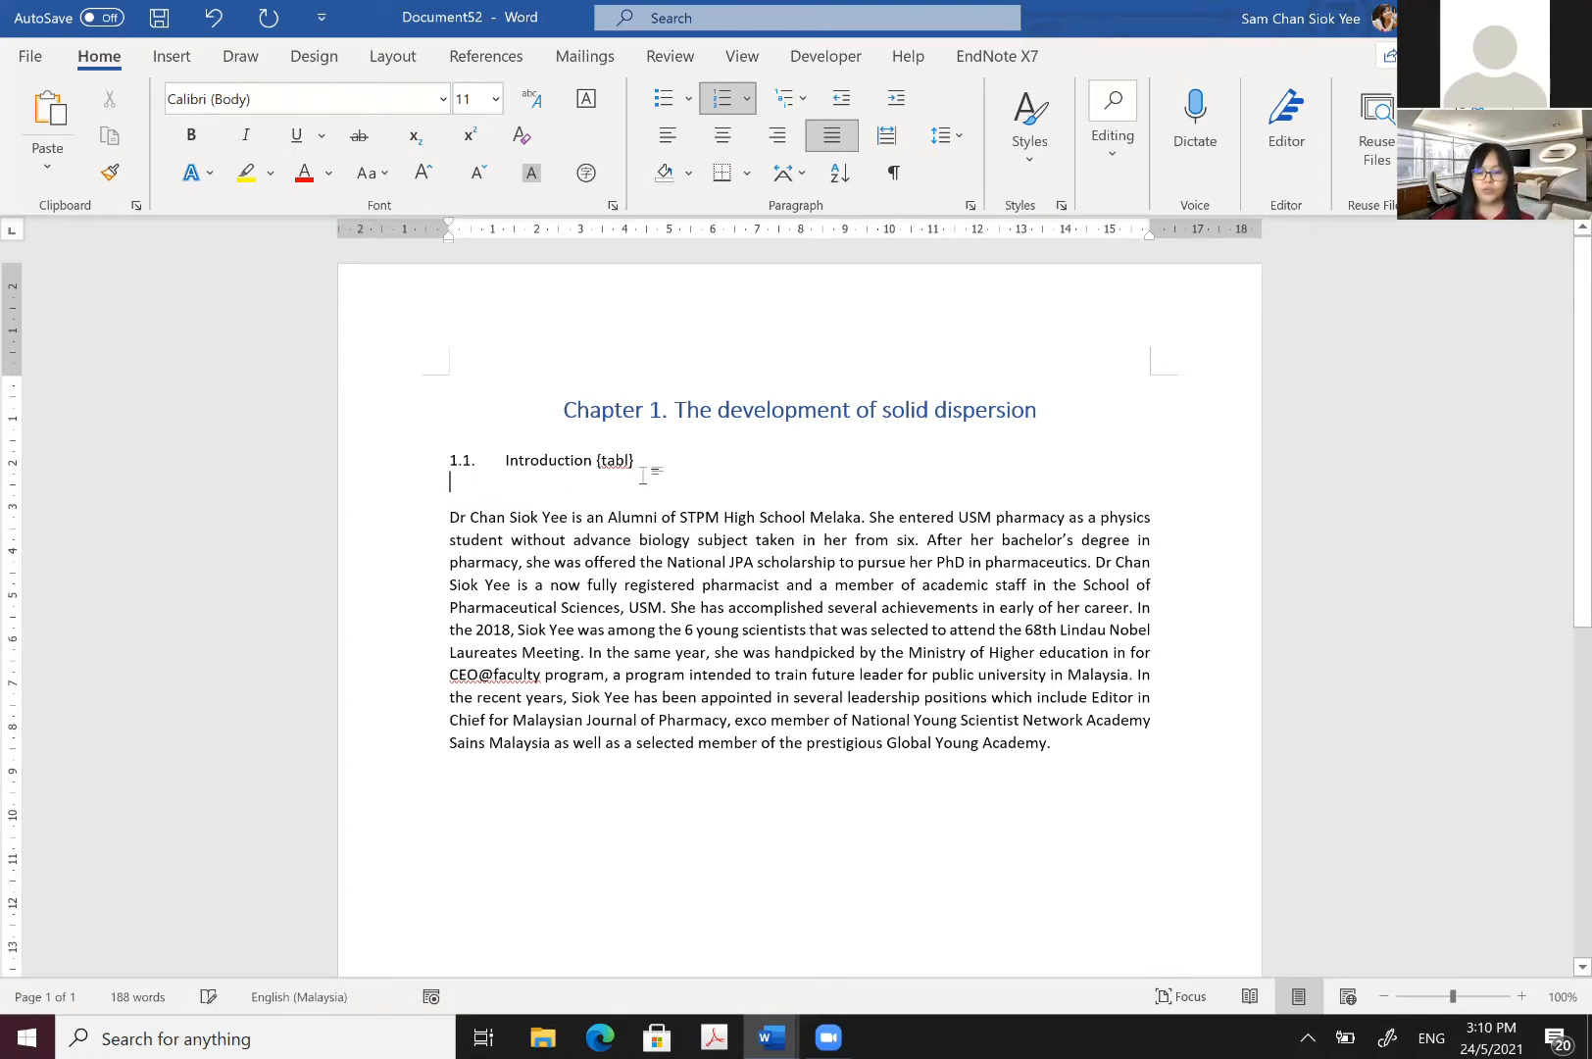
Step: Add two numbered items below the 1.1 Introduction item, demoting the one directly beneath it to level 3 (1.1.1.)
left_click(669, 454)
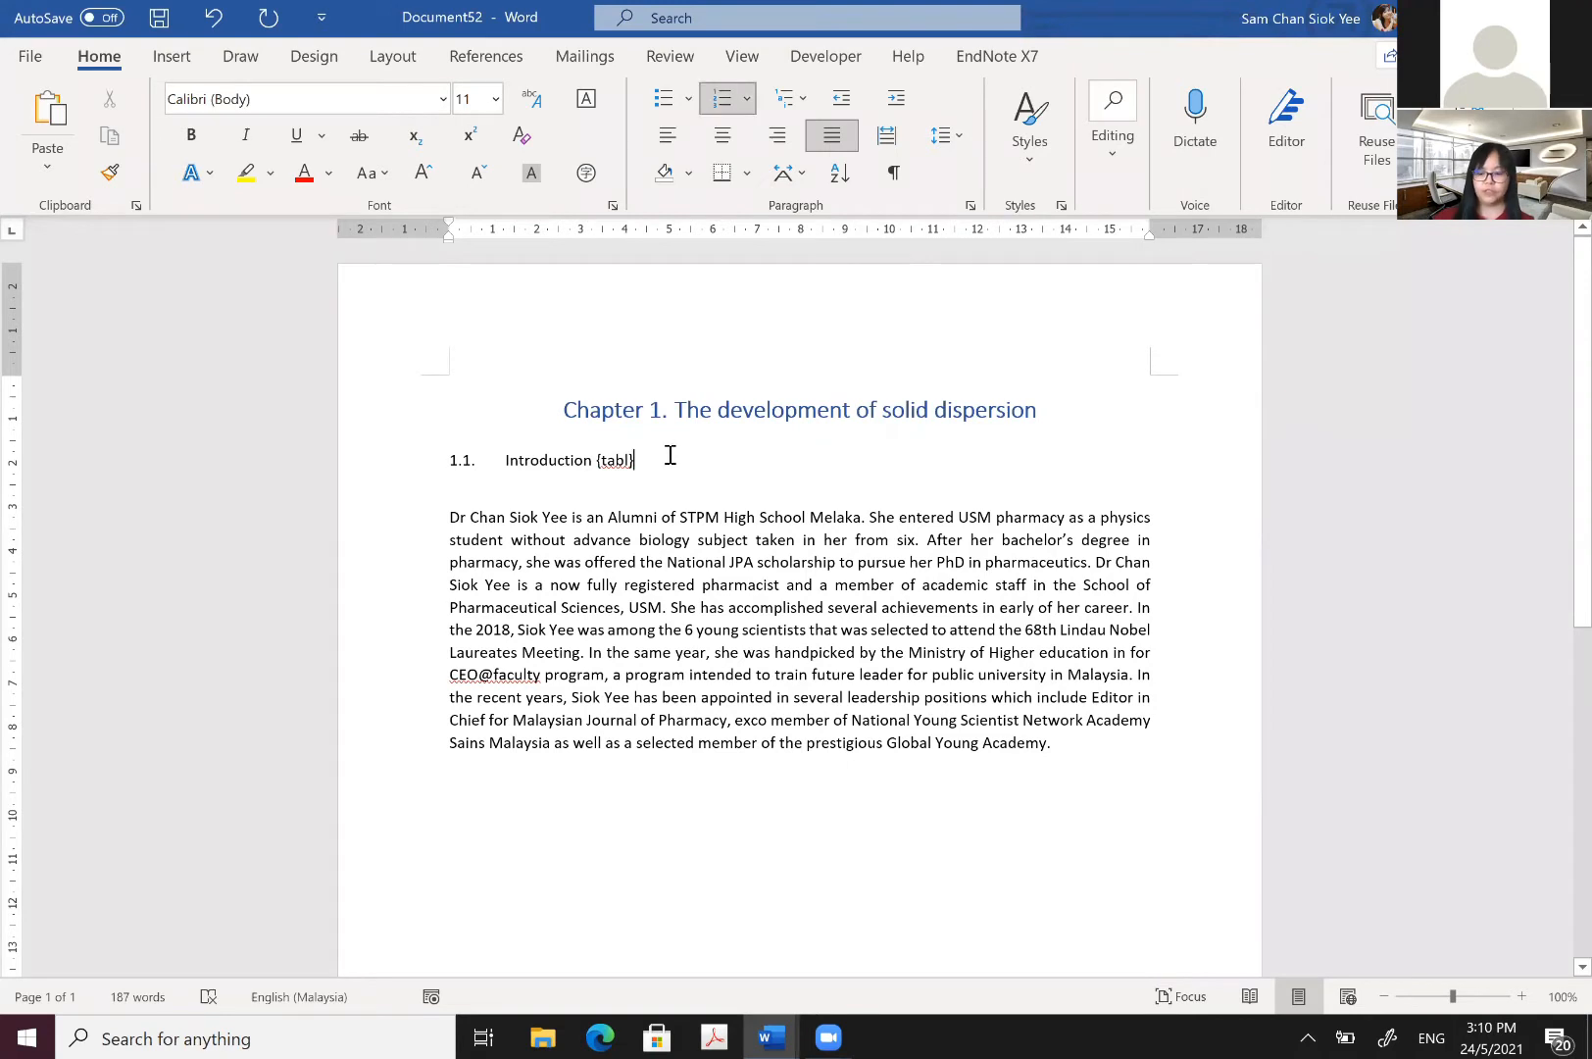
key("Return")
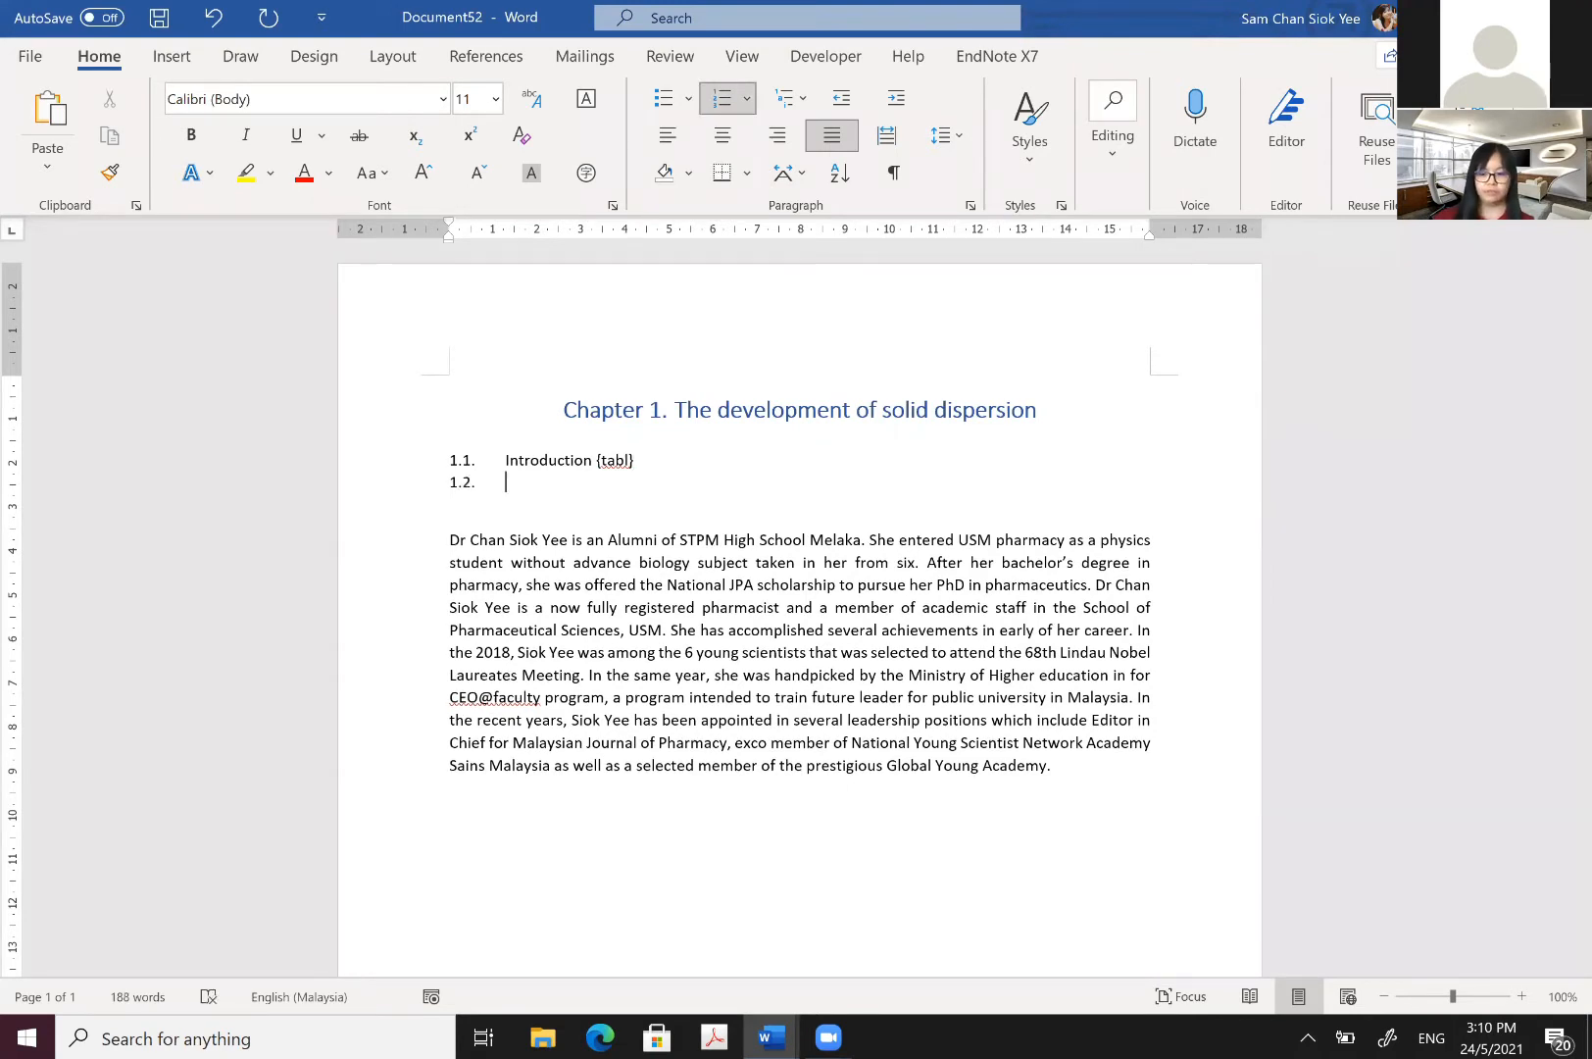
left_click(683, 453)
key("Return")
key("Tab")
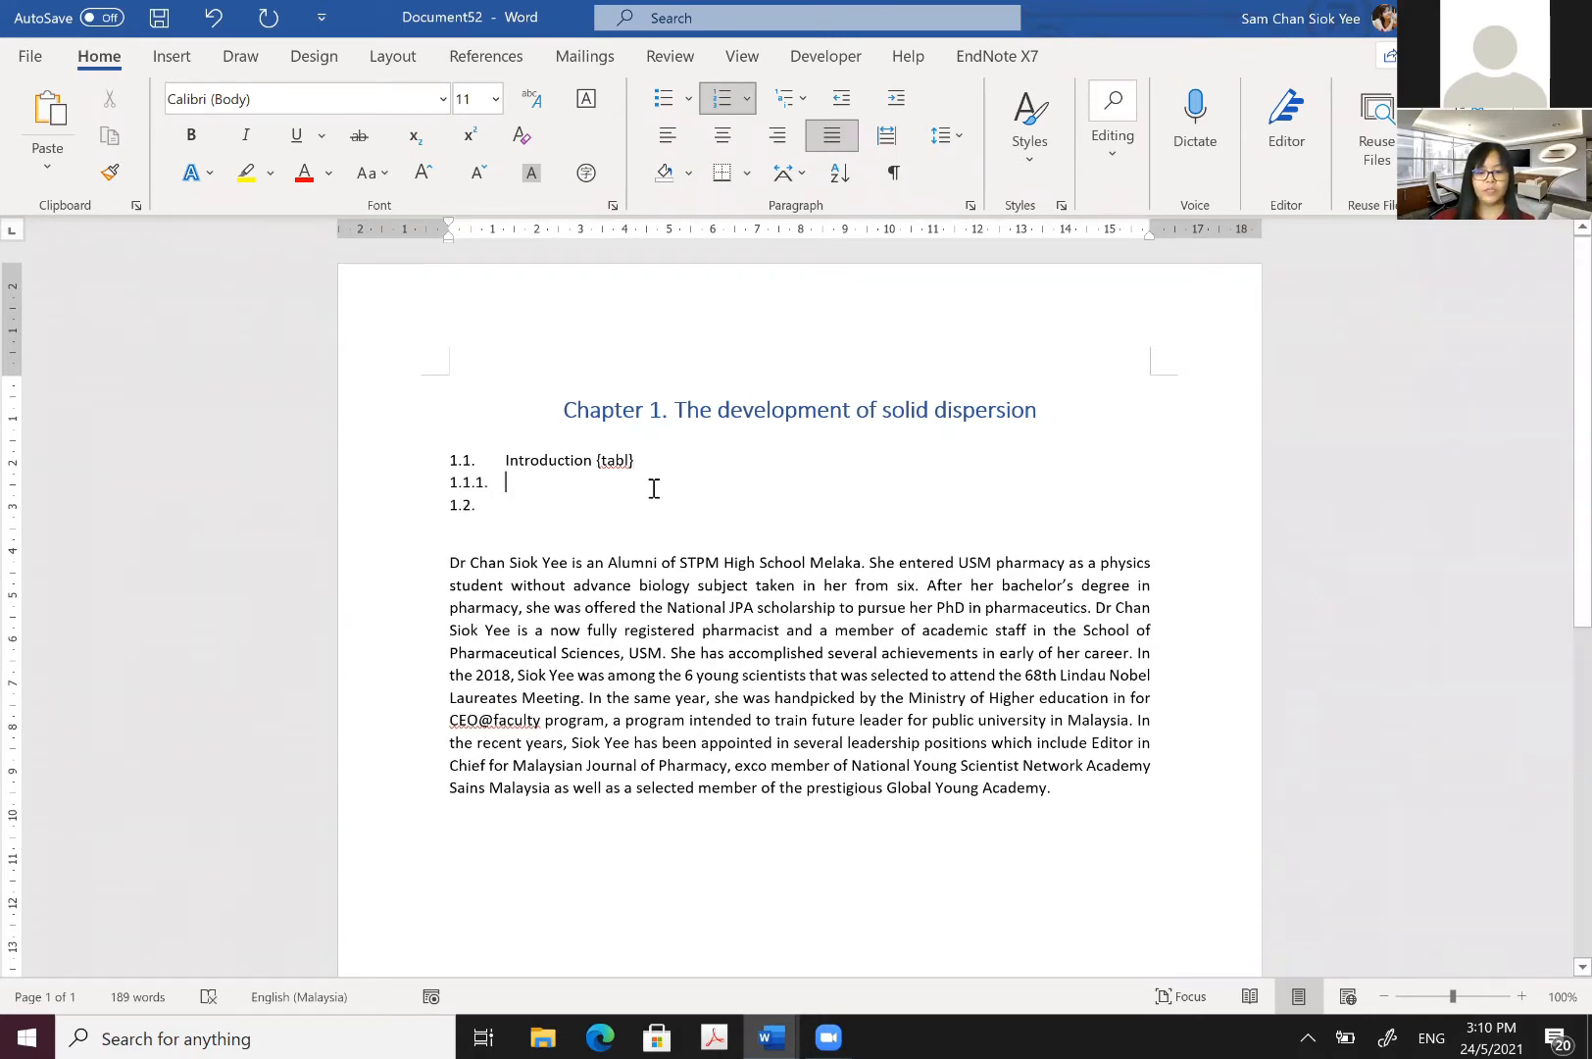
Step: Enter "This is a workshop" as the text of item 1.1.1
type("Men")
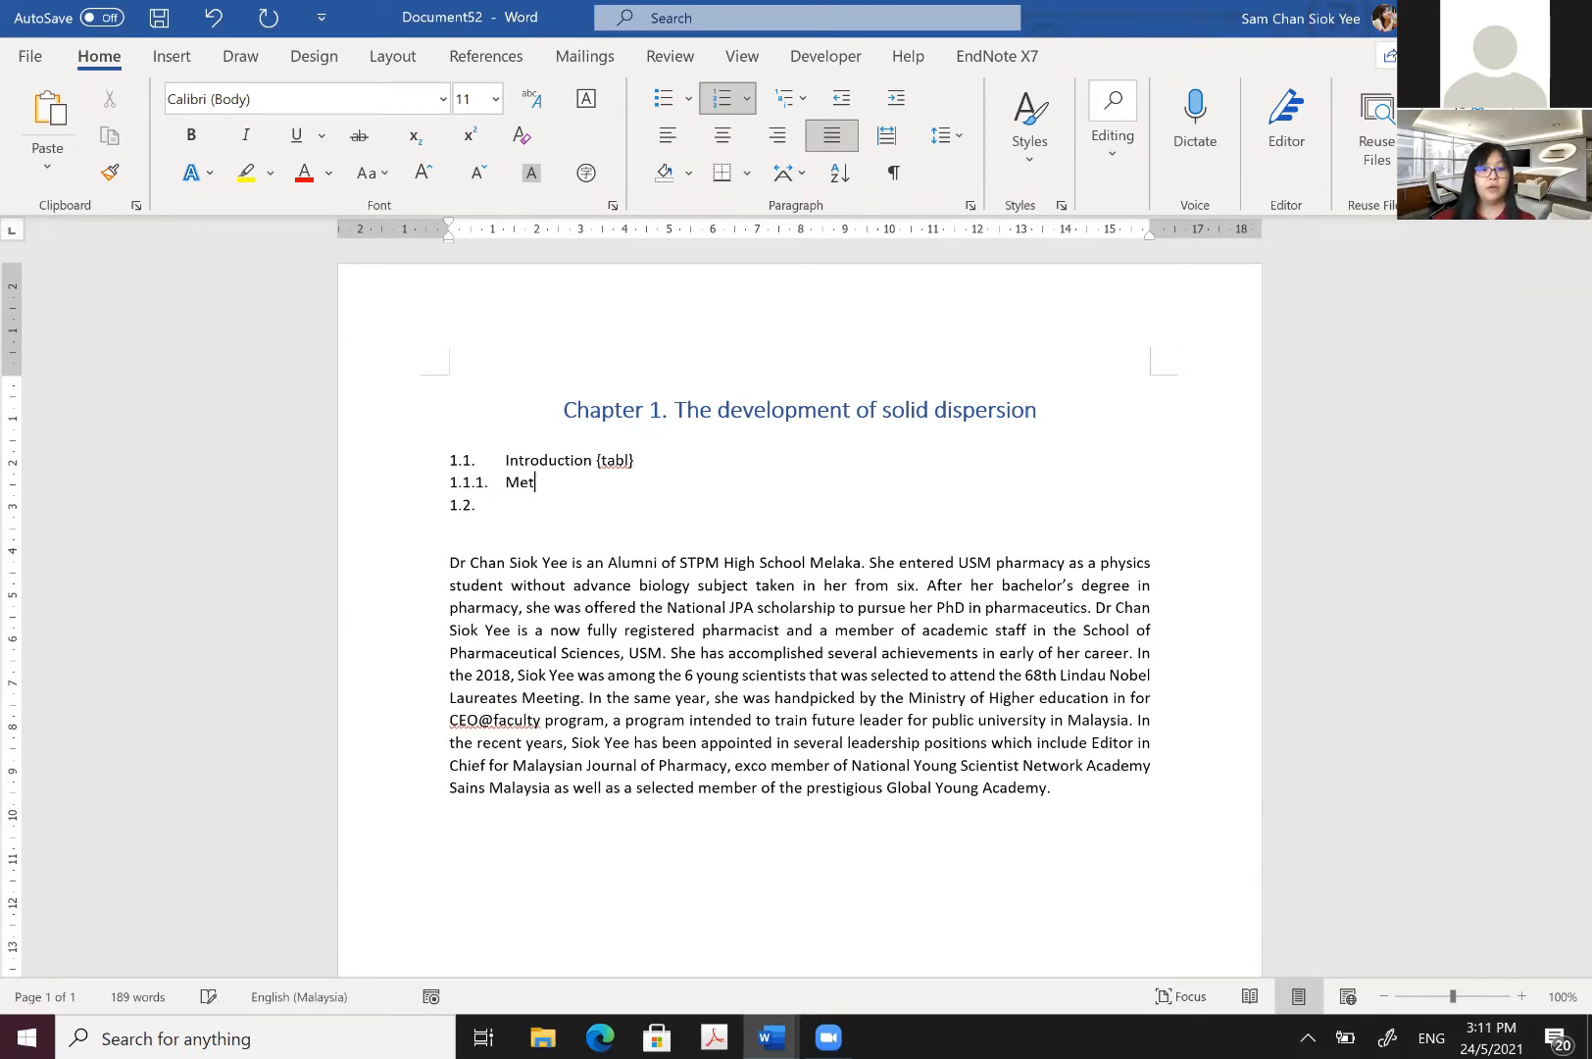
key("BackSpace")
key("BackSpace")
key("BackSpace")
type("this is ")
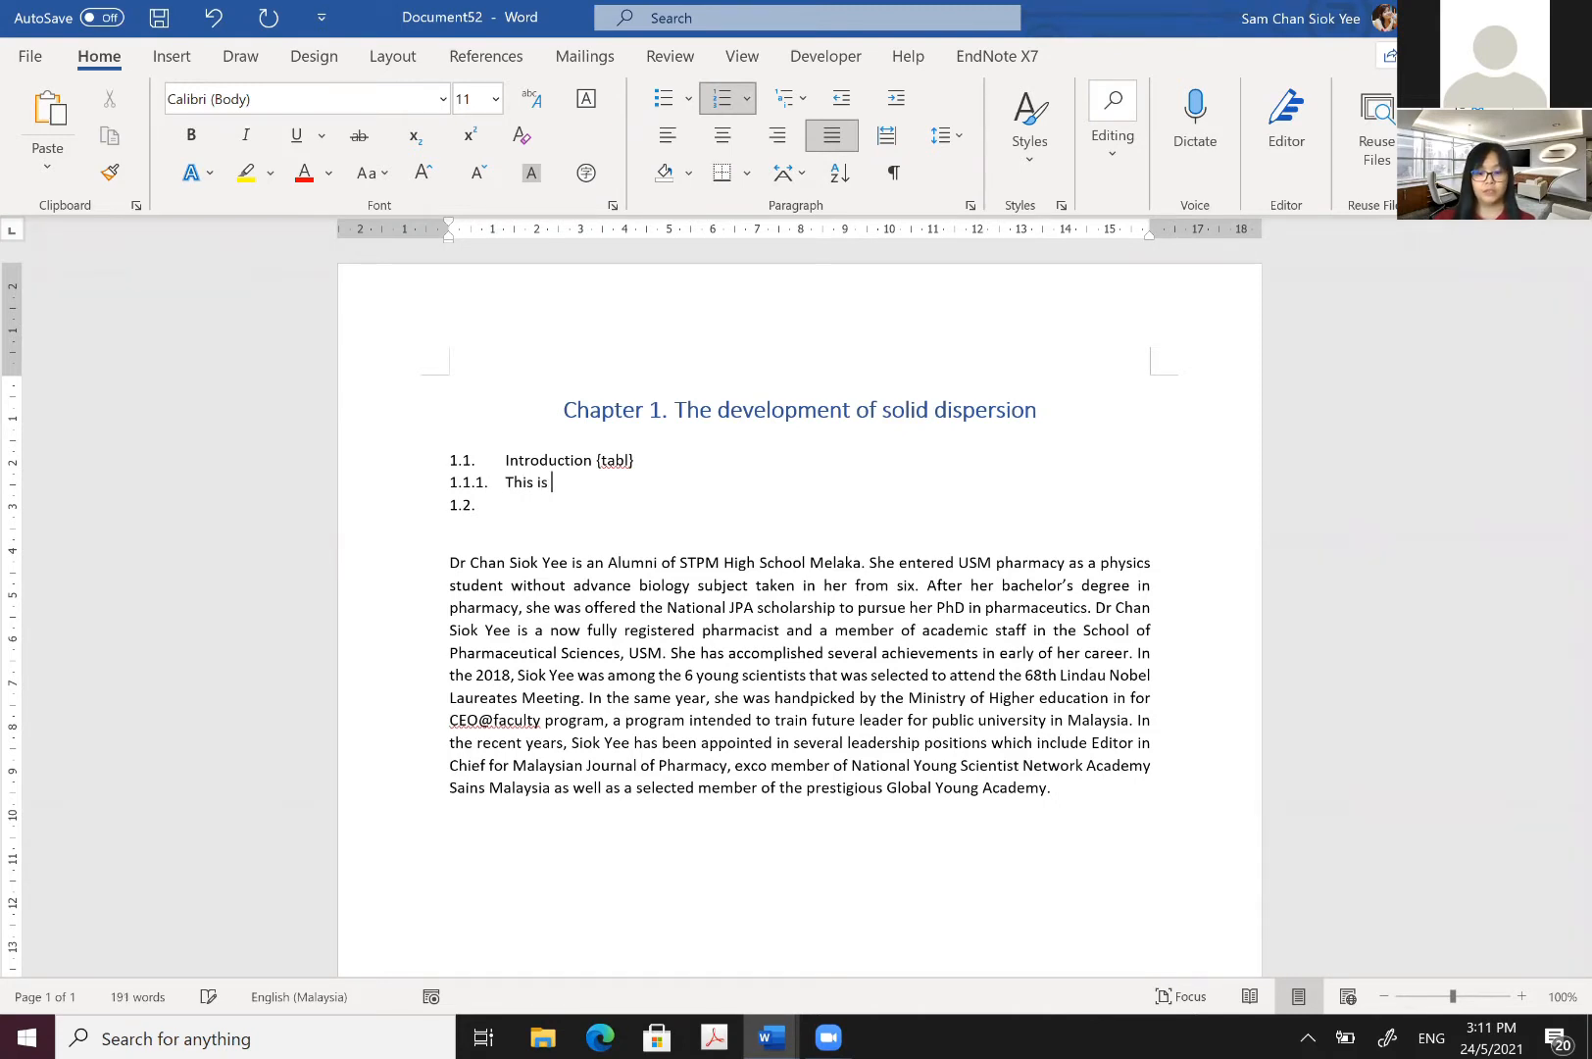
type("a workshop")
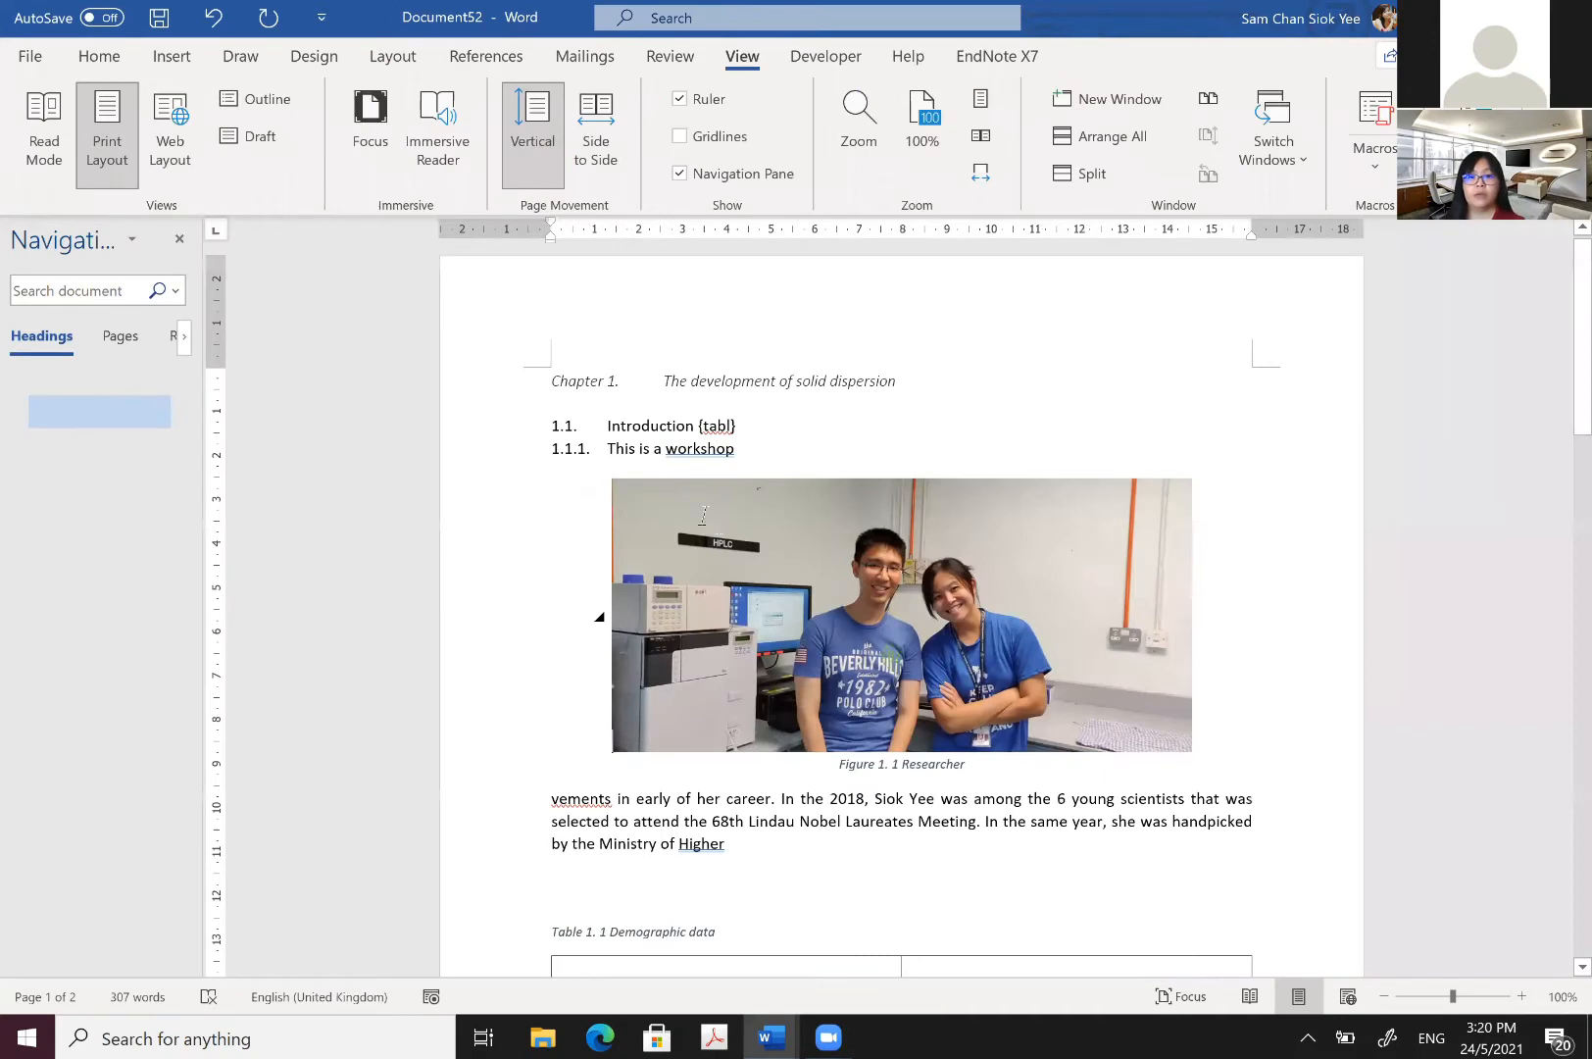
Step: Delete the researcher photo and its caption beneath item 1.1.1, and widen the Navigation pane
left_click(703, 514)
key("Delete")
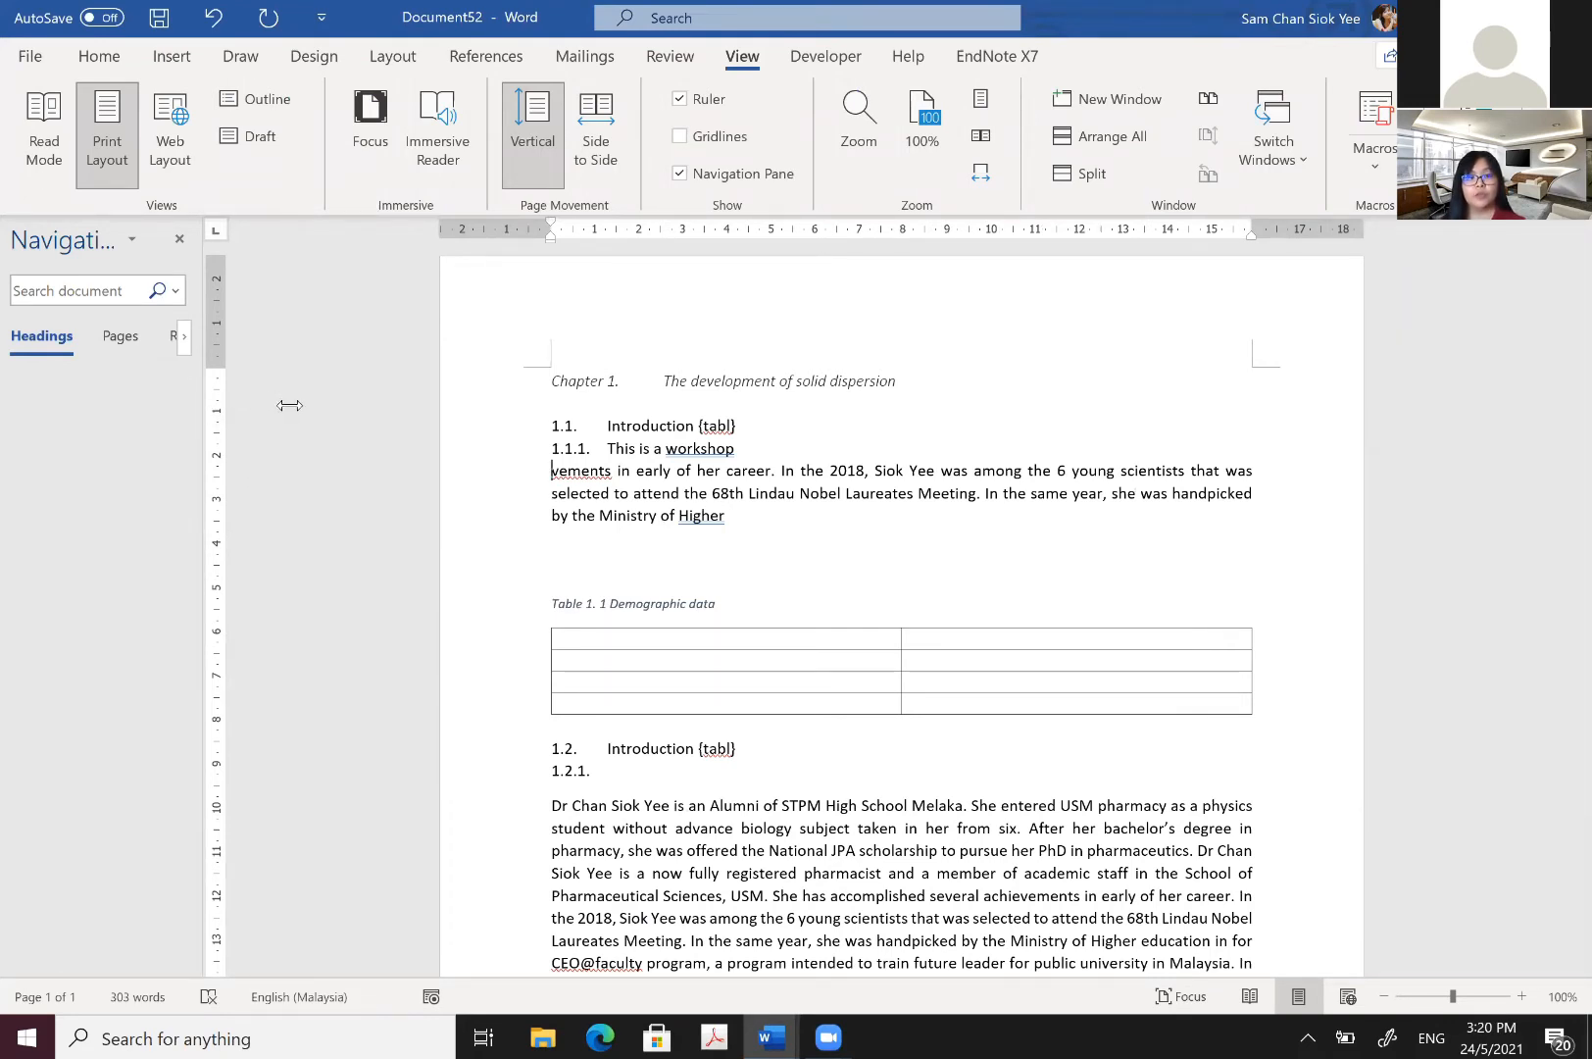
left_click_drag(289, 405, 294, 405)
scroll(774, 279, "down", 2)
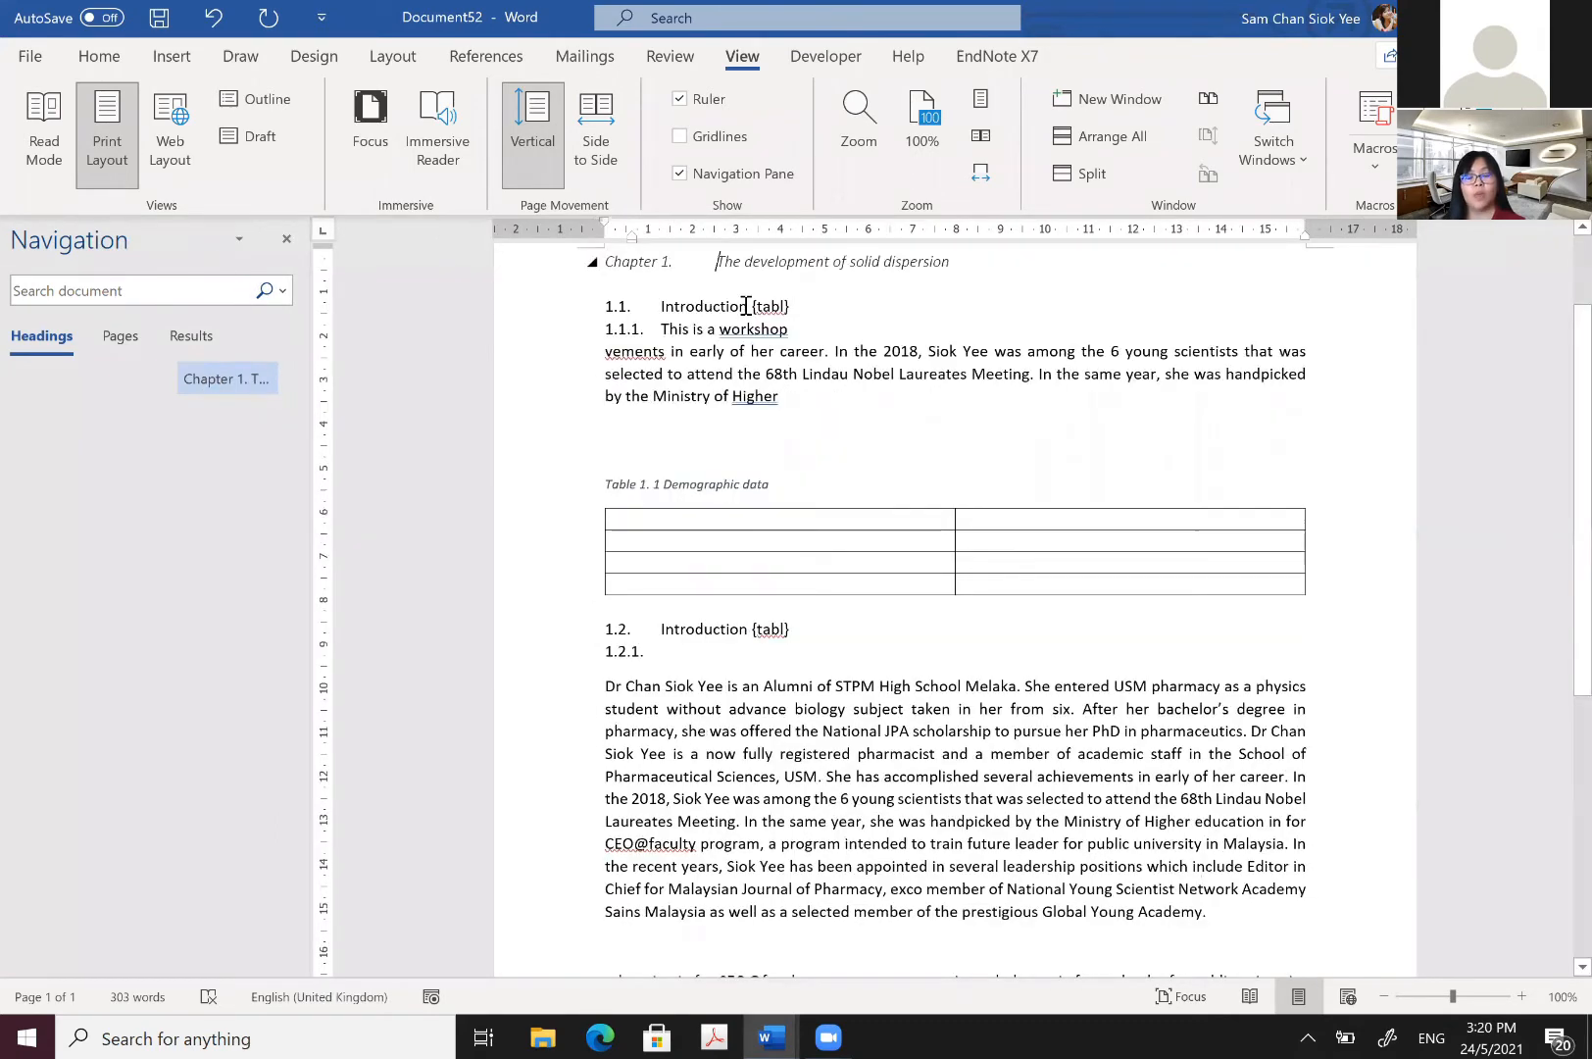
Step: Switch to Outline view and assign outline Level 1 to the chapter title "The development of solid dispersion"
left_click(747, 306)
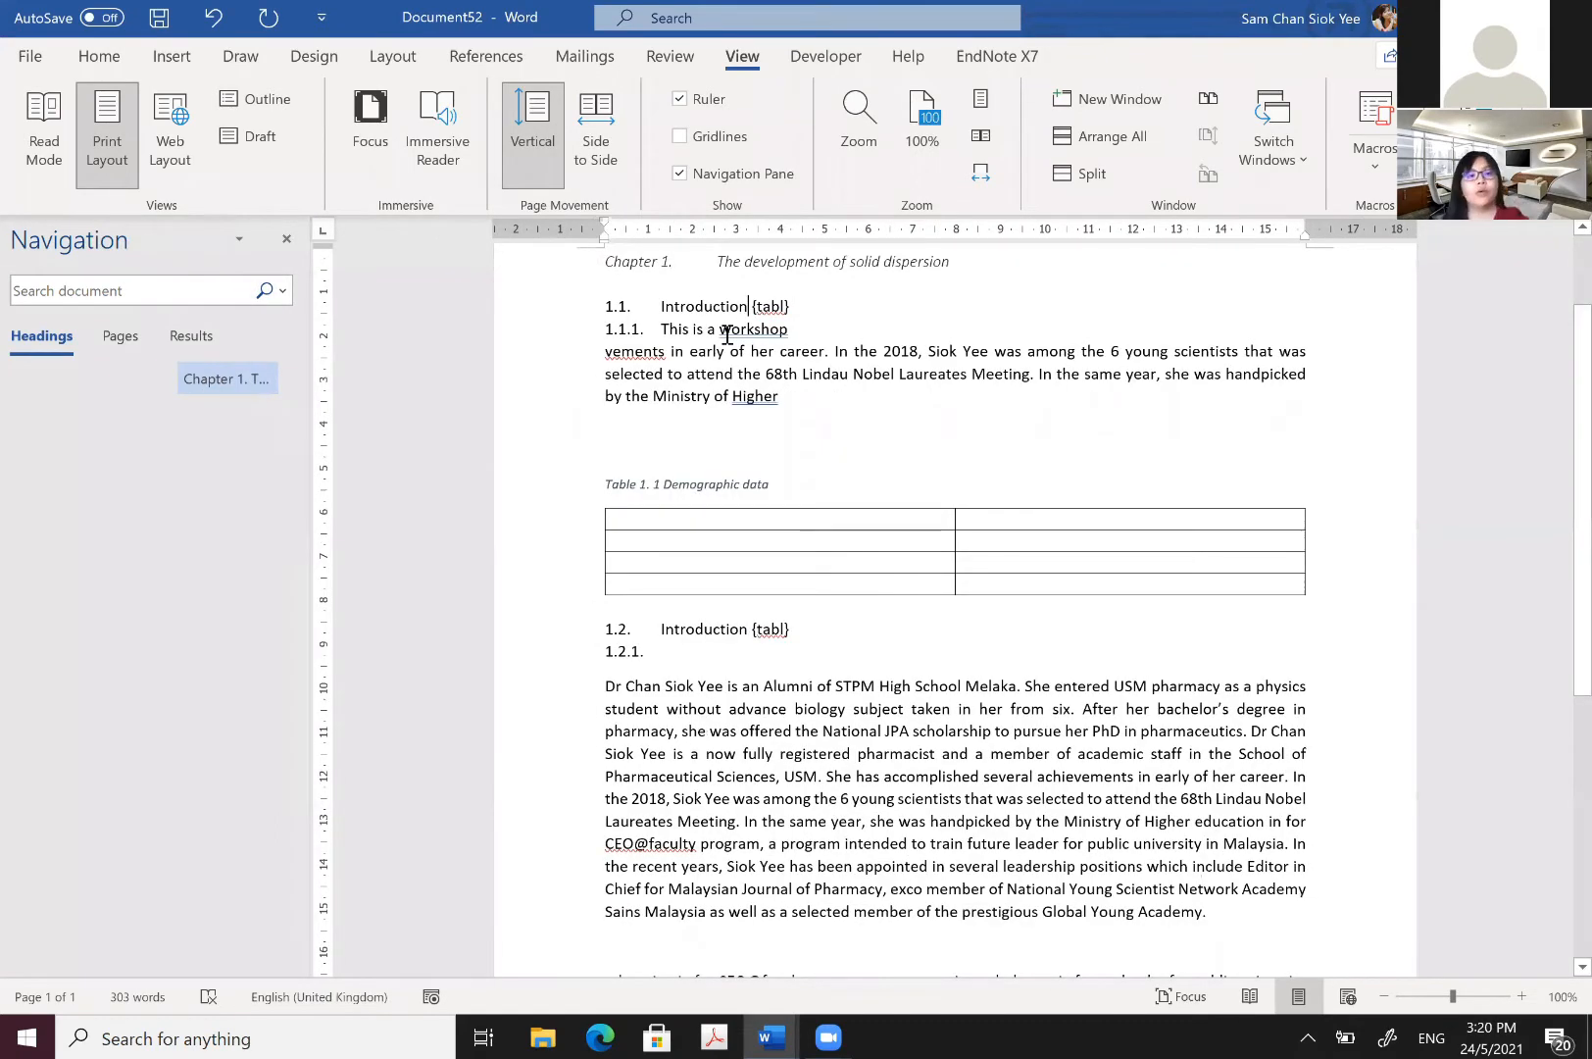
left_click(726, 333)
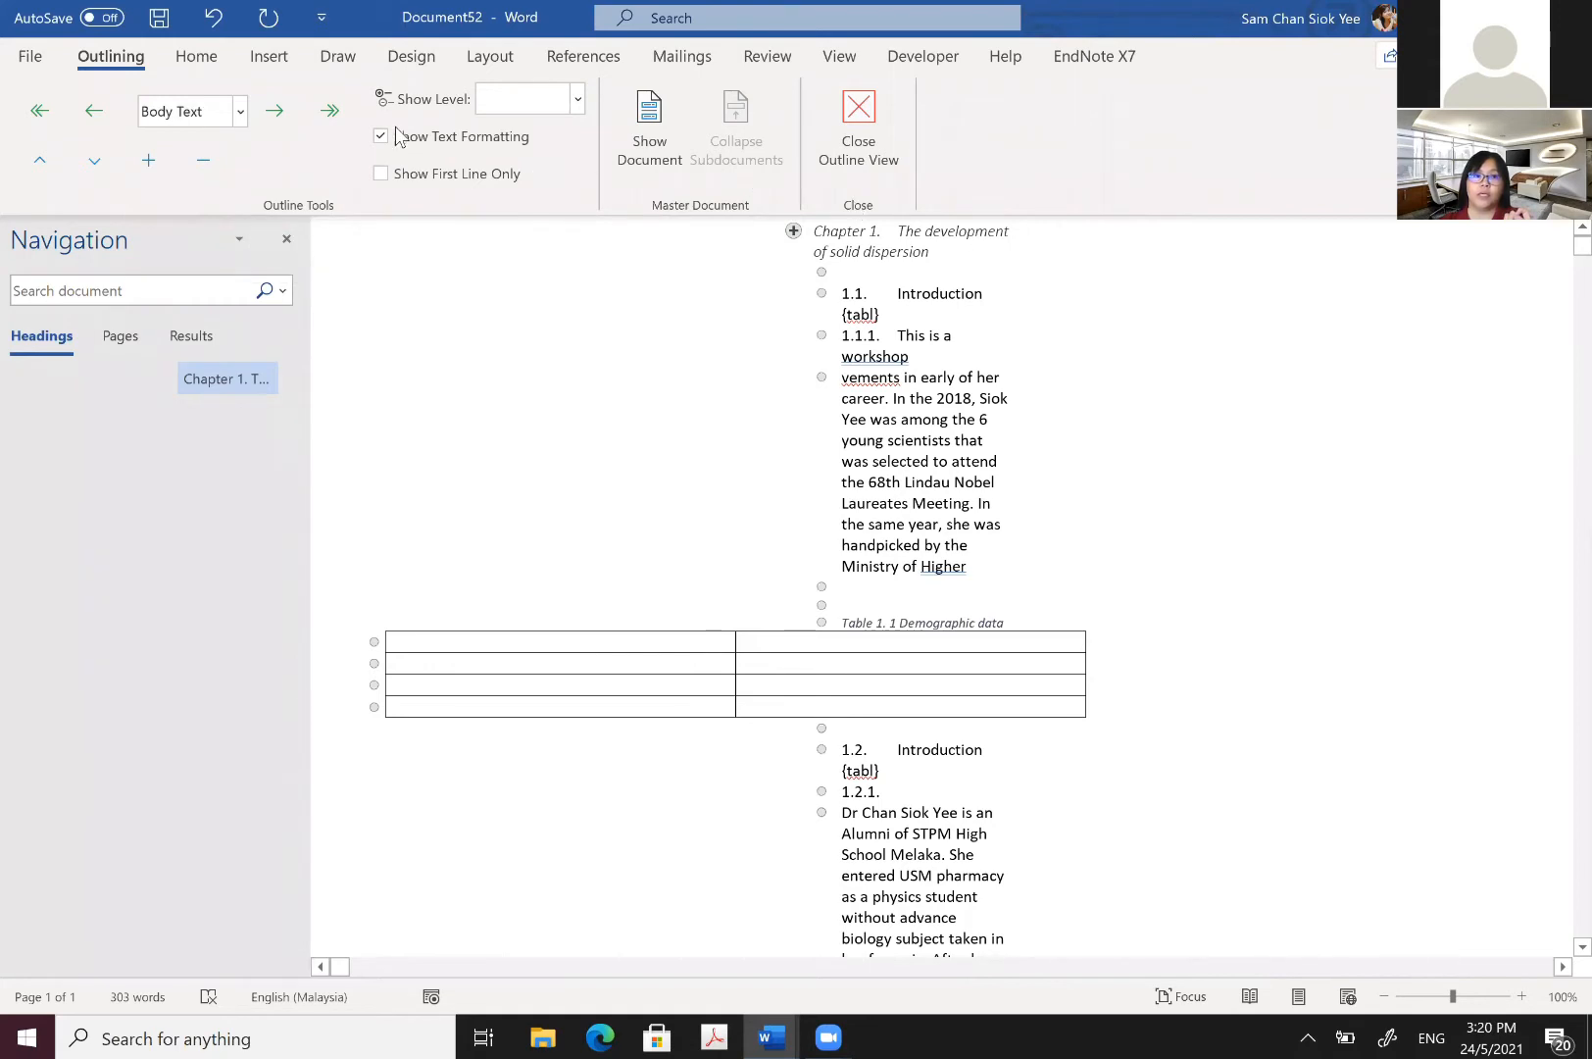
left_click(220, 112)
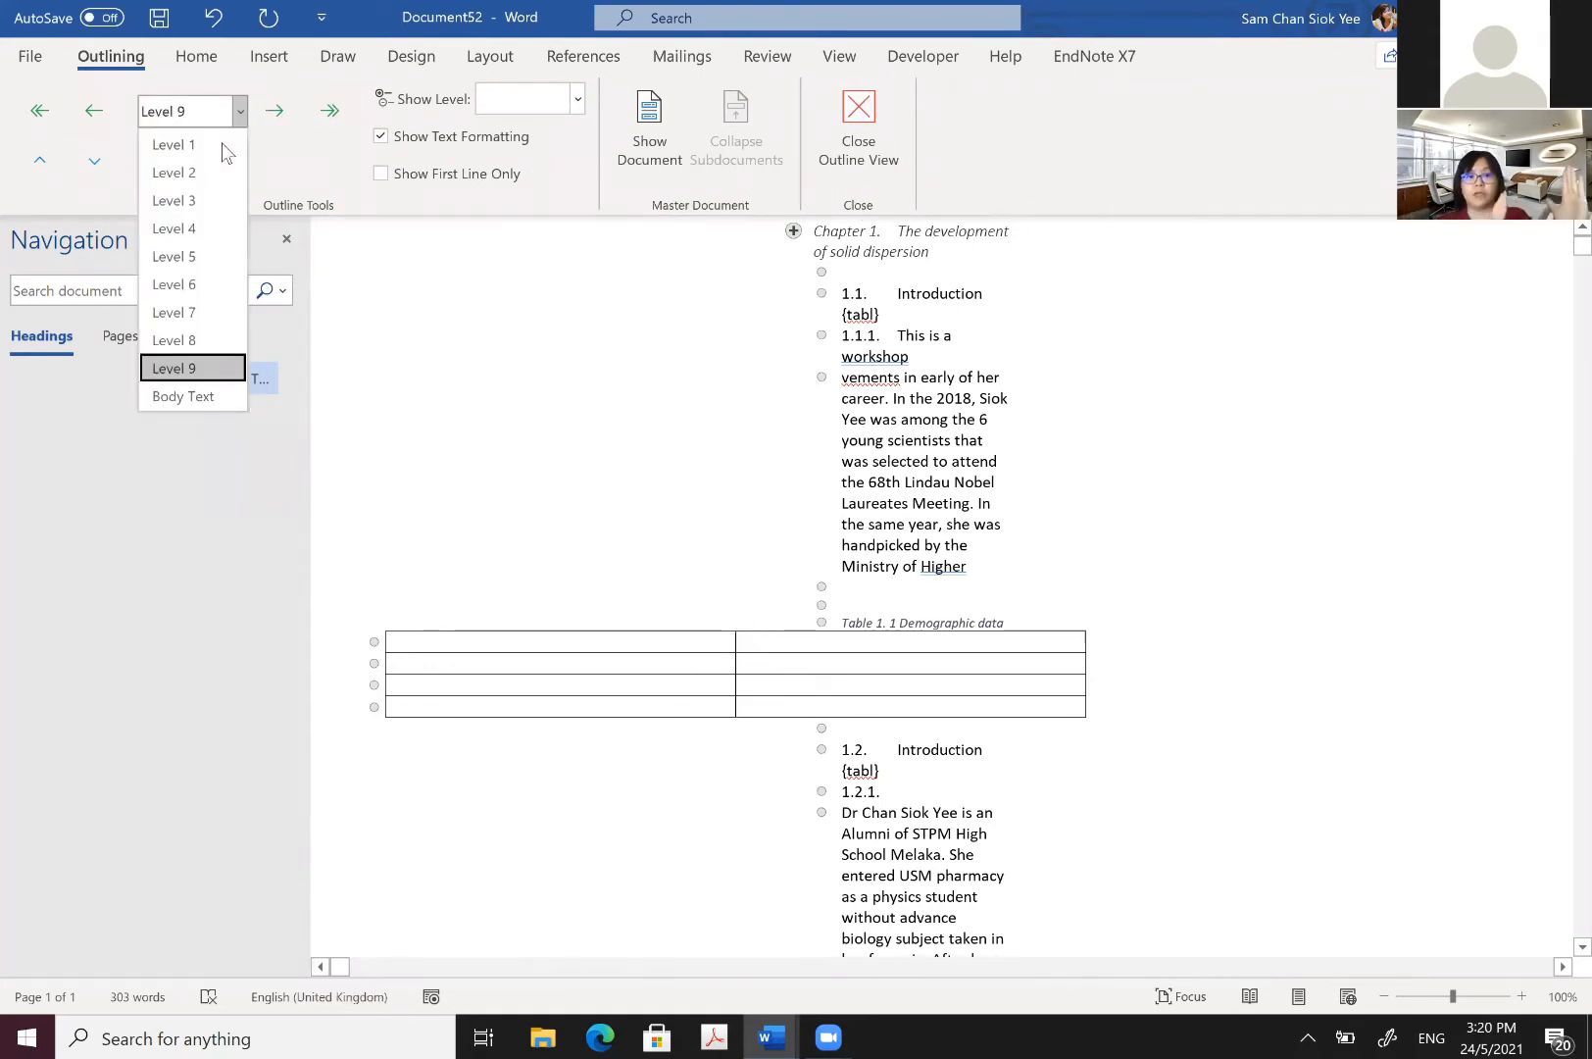
left_click(225, 147)
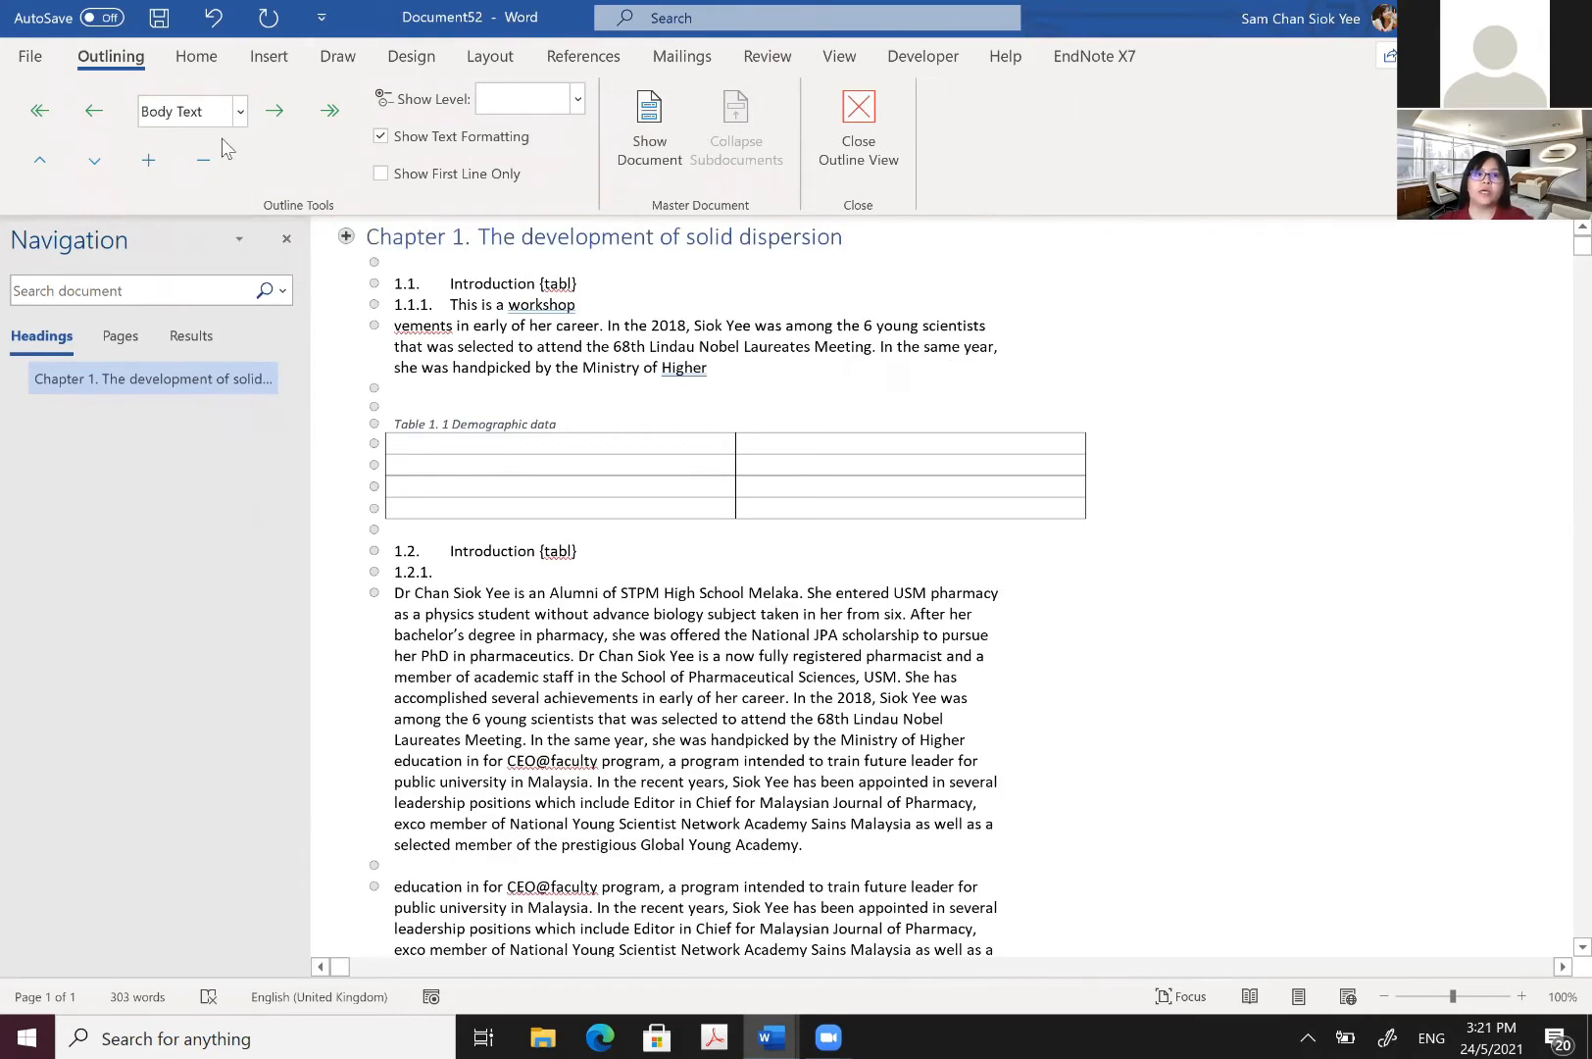
Step: Assign outline Level 2 to the 1.1 Introduction item and Level 3 to the 1.1.1 "This is a workshop" item
left_click(238, 114)
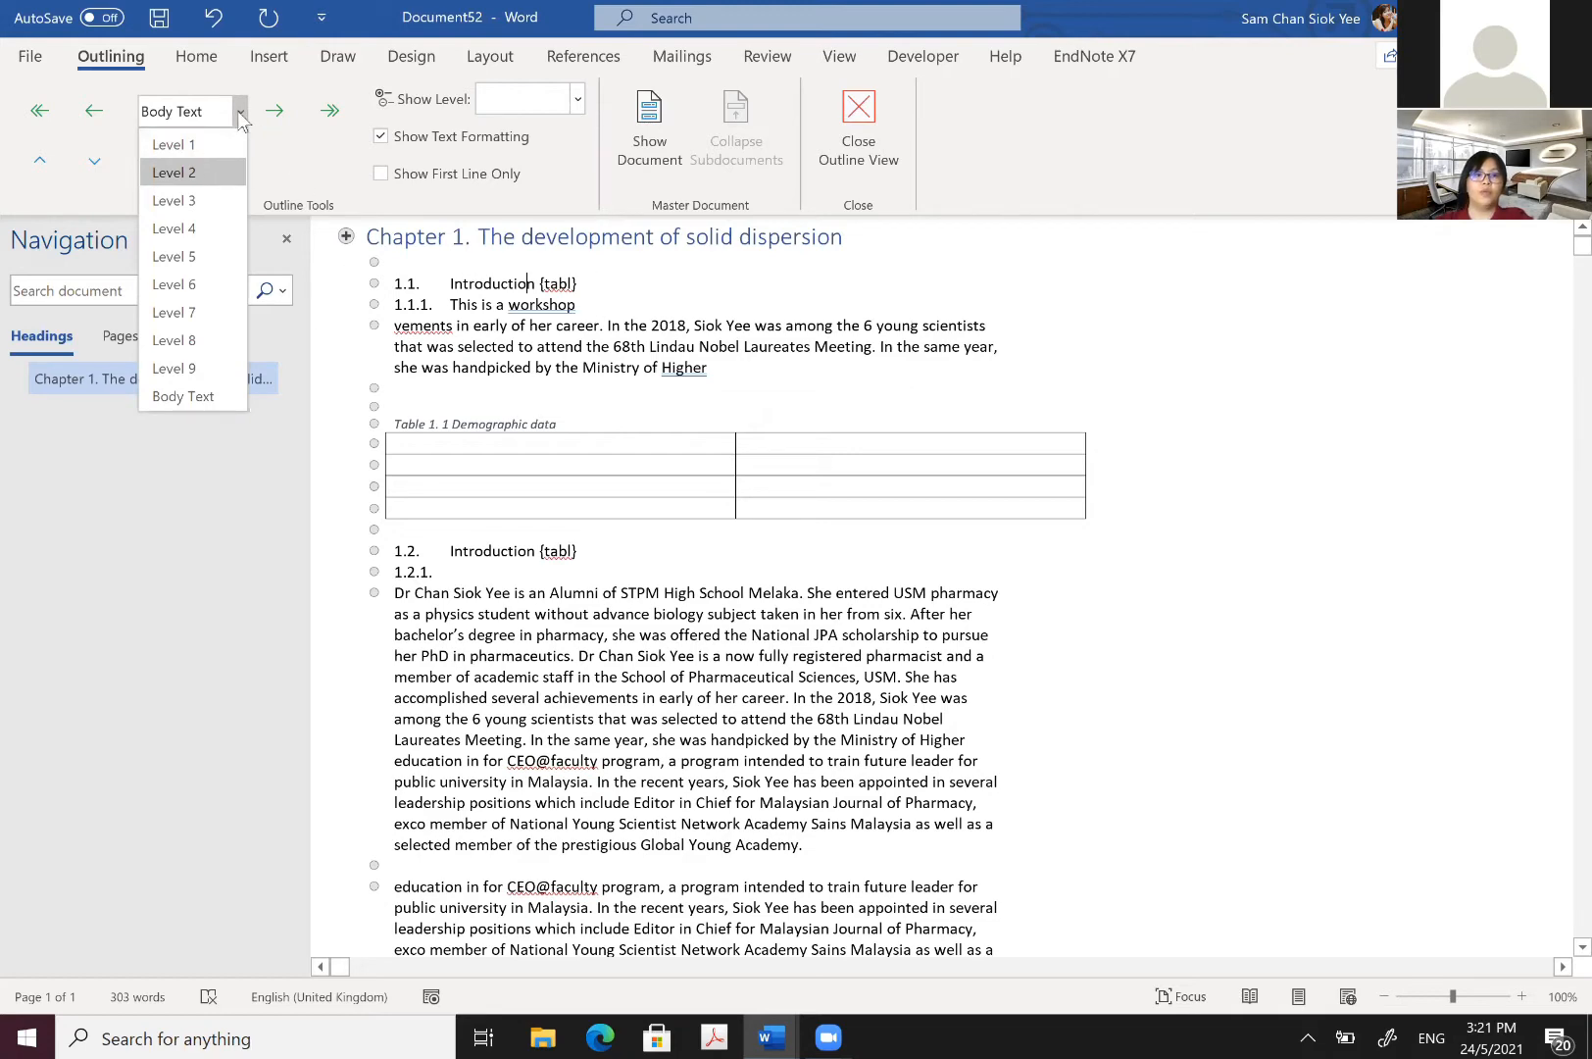
key("Return")
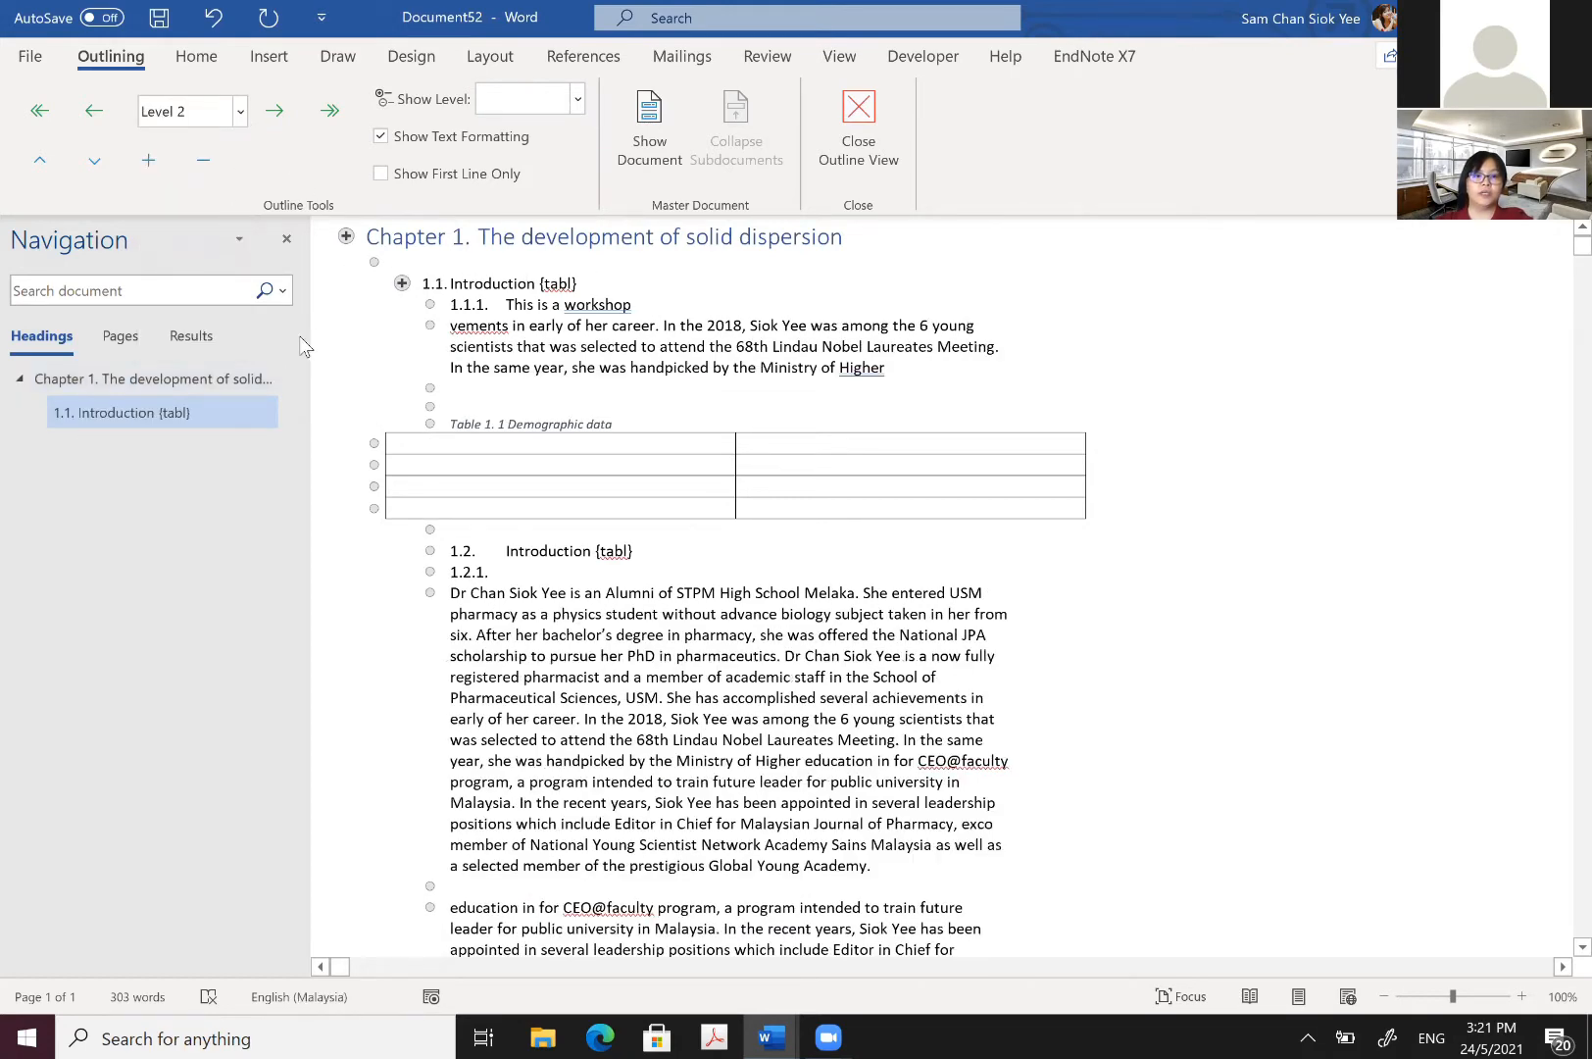
left_click(599, 305)
left_click(240, 112)
left_click(192, 200)
Step: Assign outline Level 2 to the 1.2 Introduction item and Level 3 to the empty 1.2.1 item
left_click(613, 575)
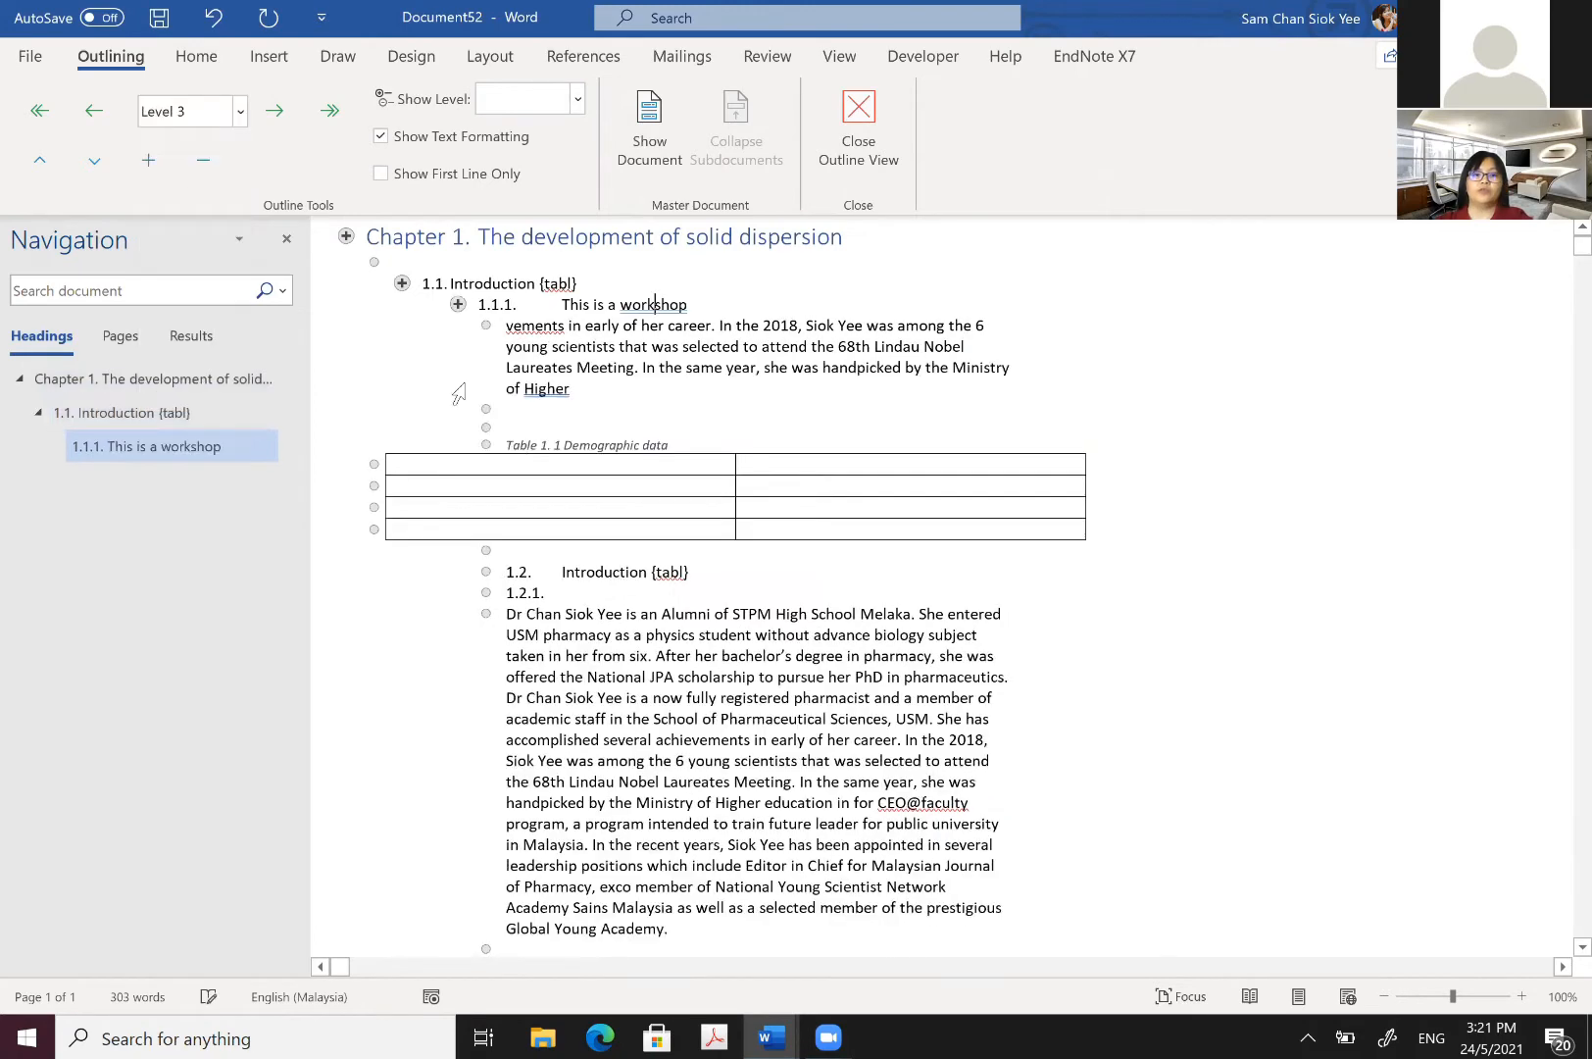
left_click(240, 120)
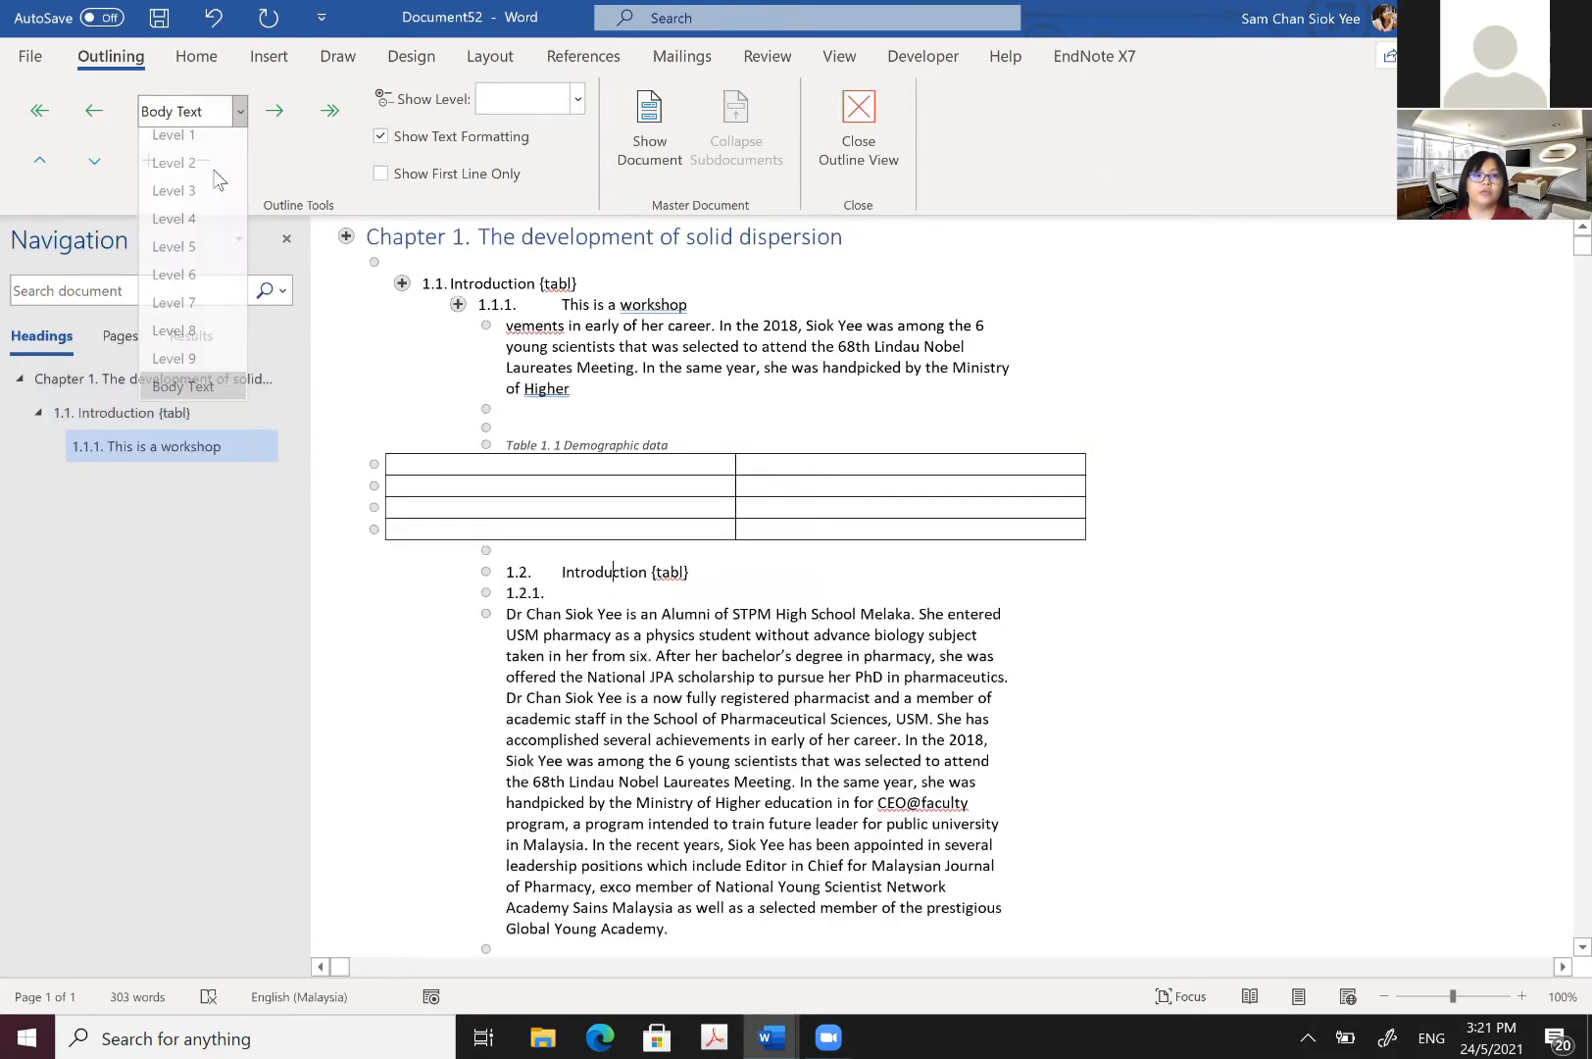
key("Return")
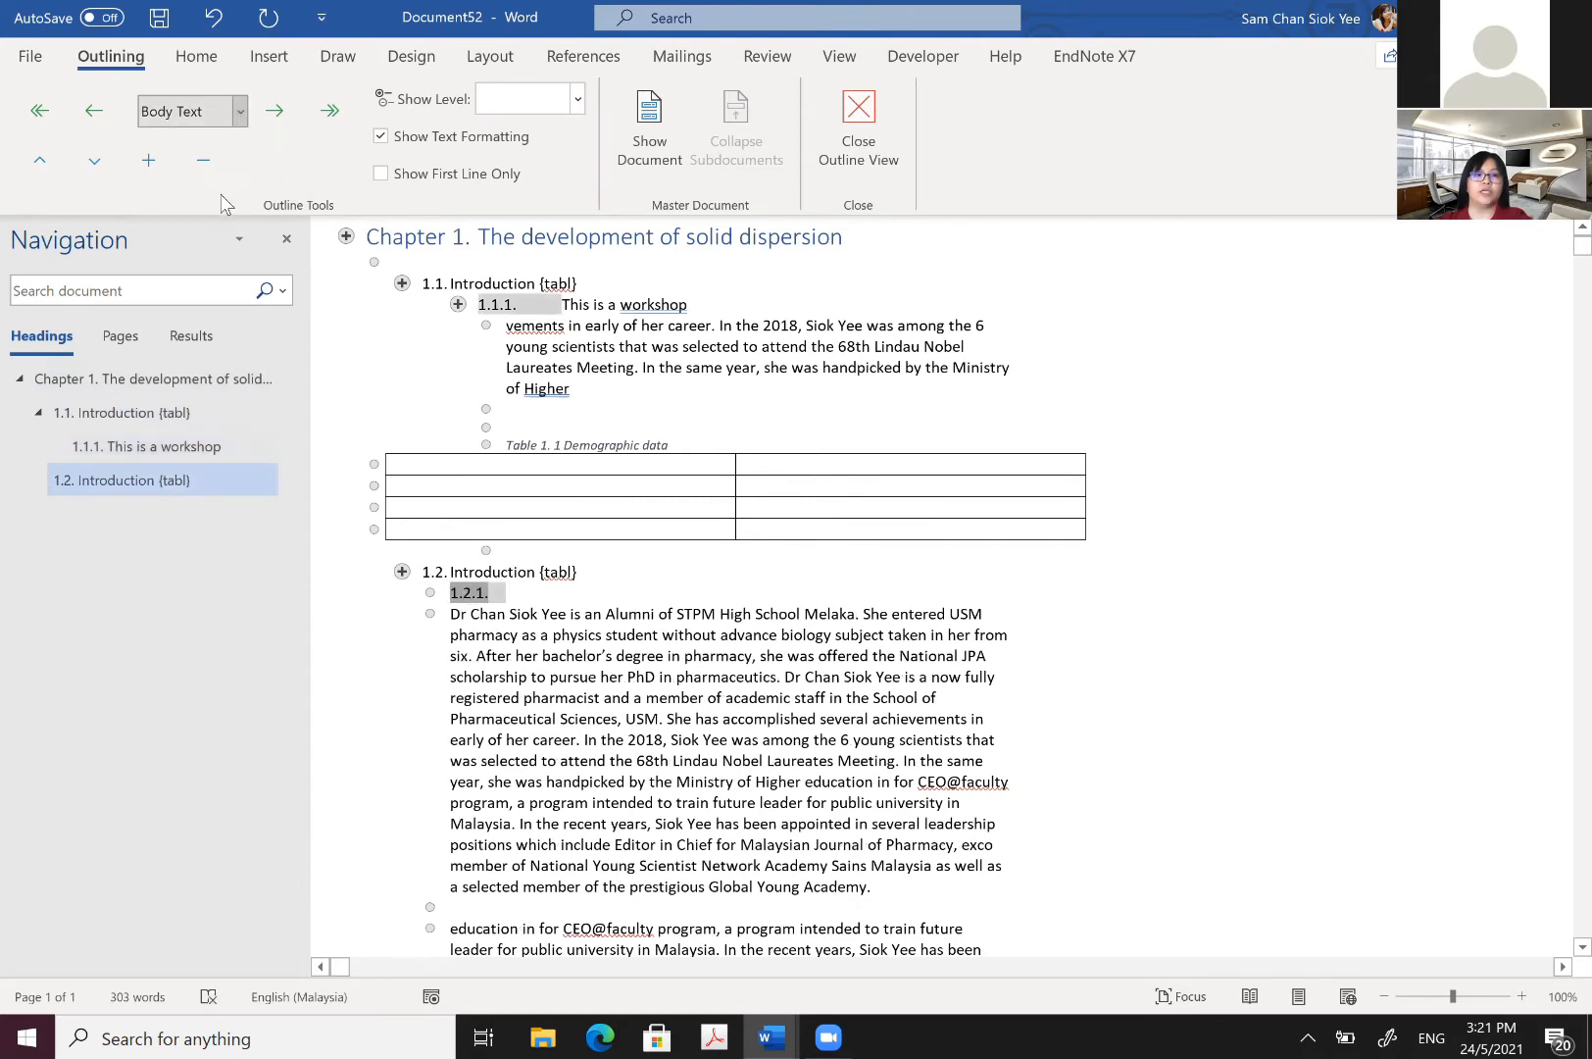
left_click(240, 112)
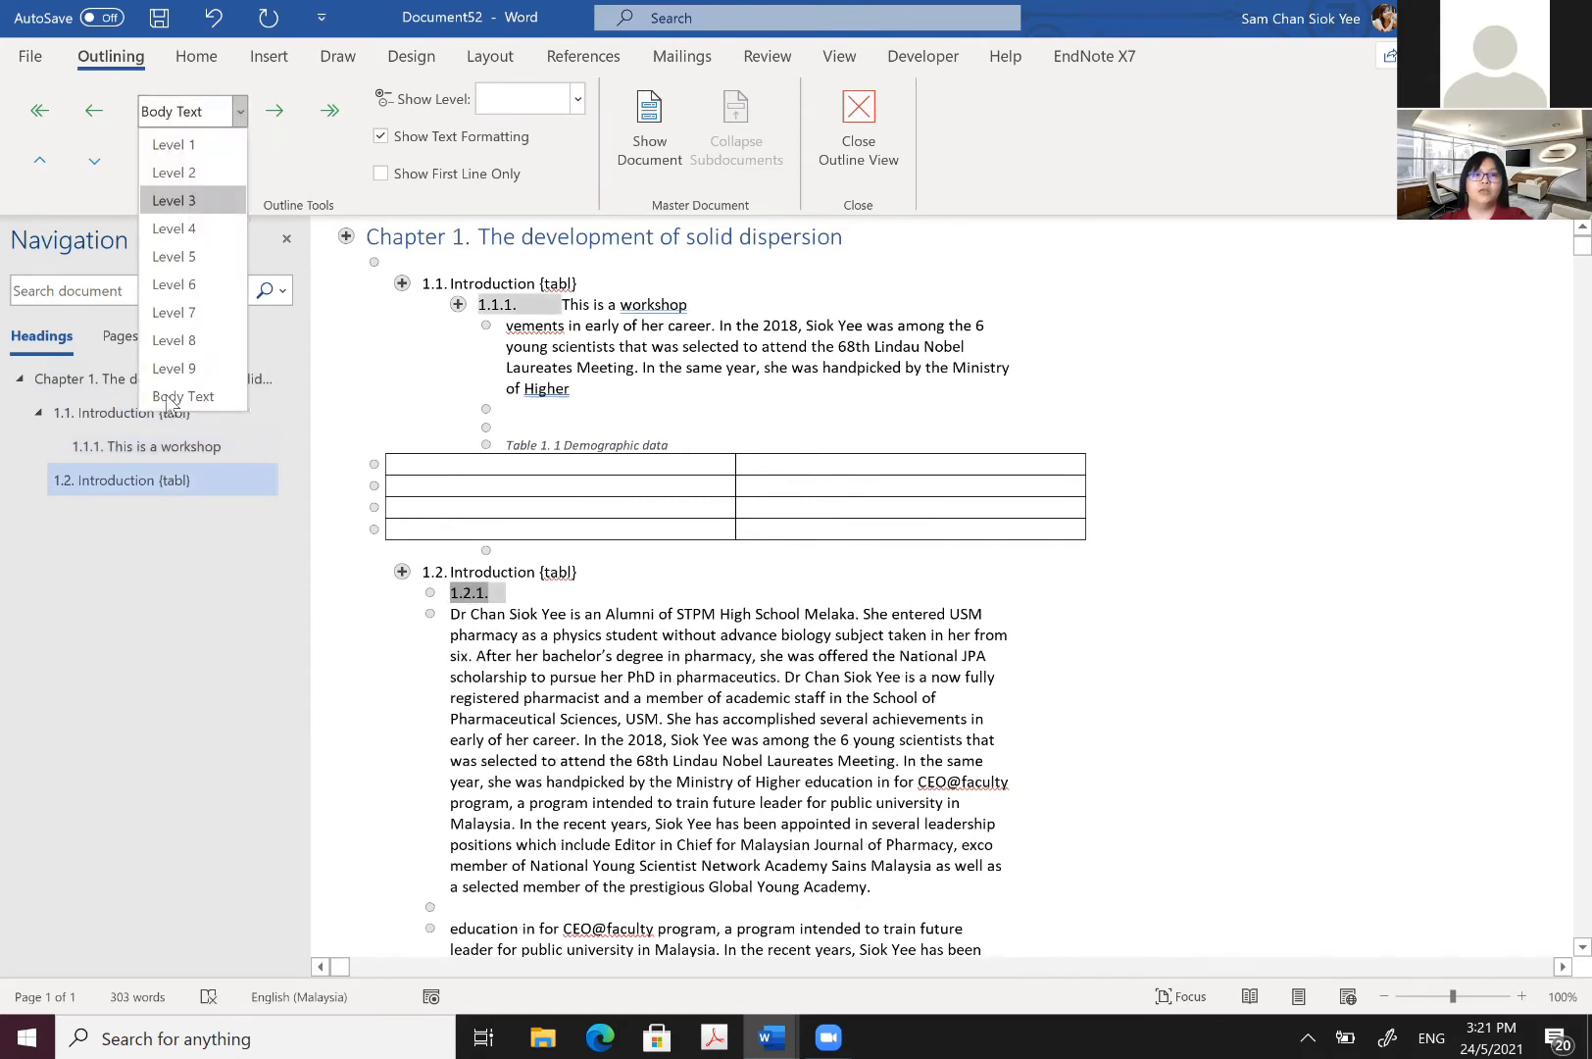
key("Return")
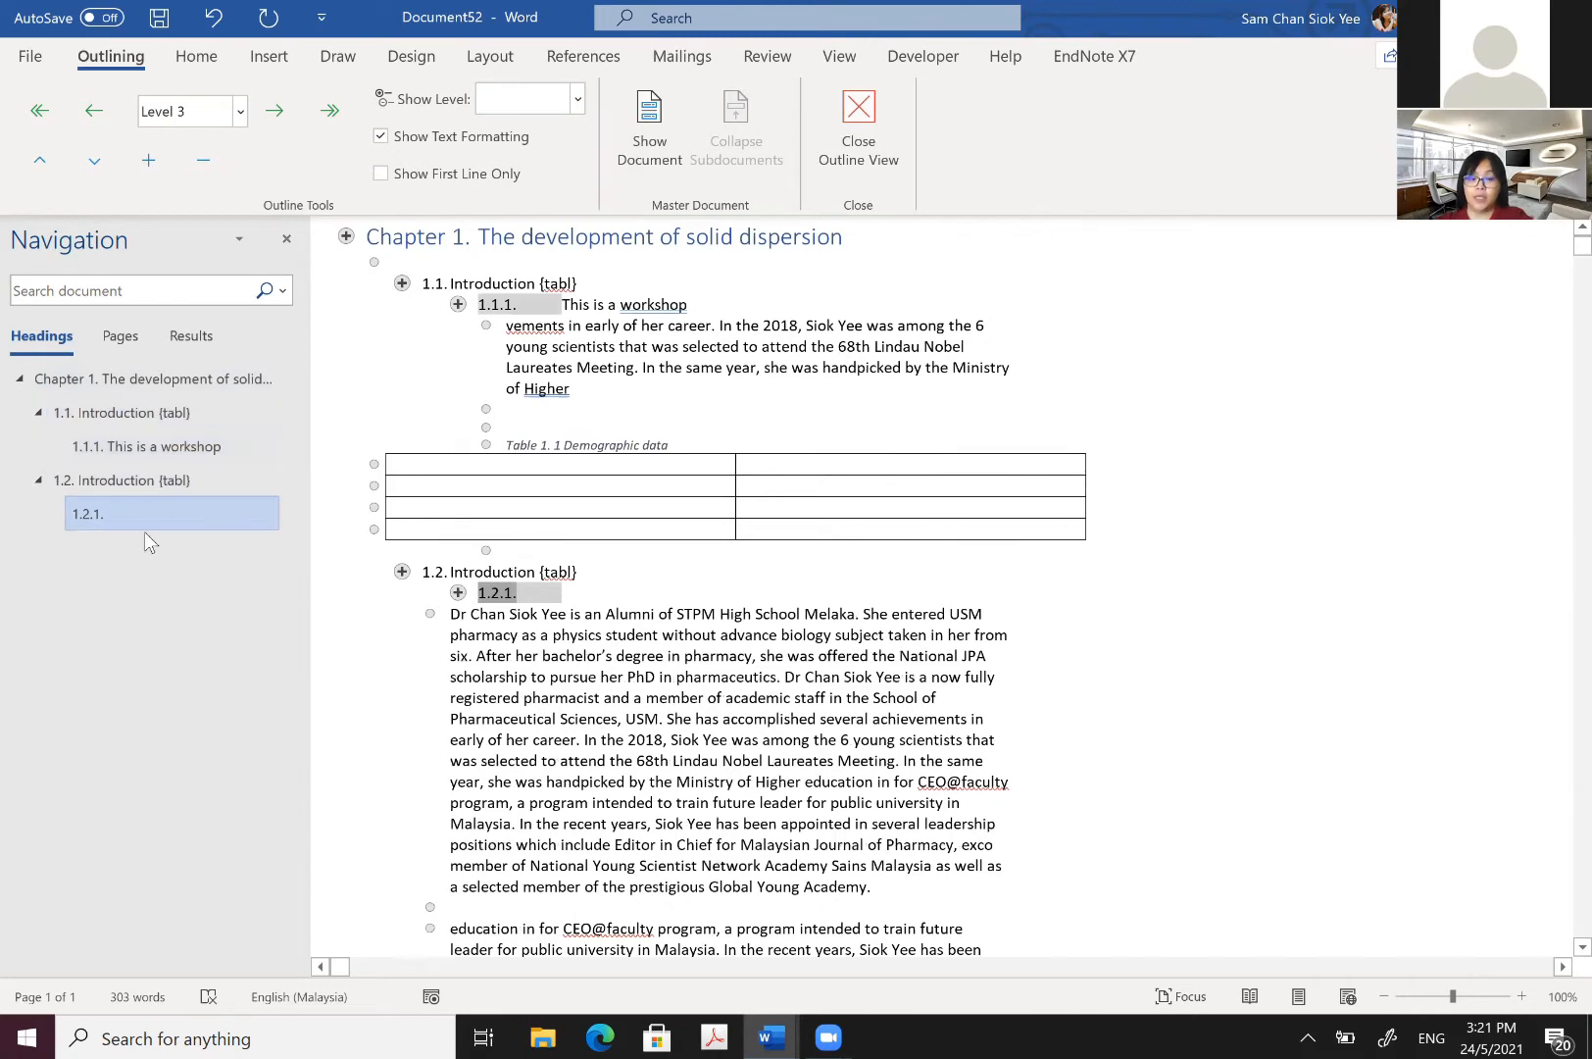
Step: Check the outline level of the body paragraph under item 1.2.1 and close Outline view
left_click(619, 658)
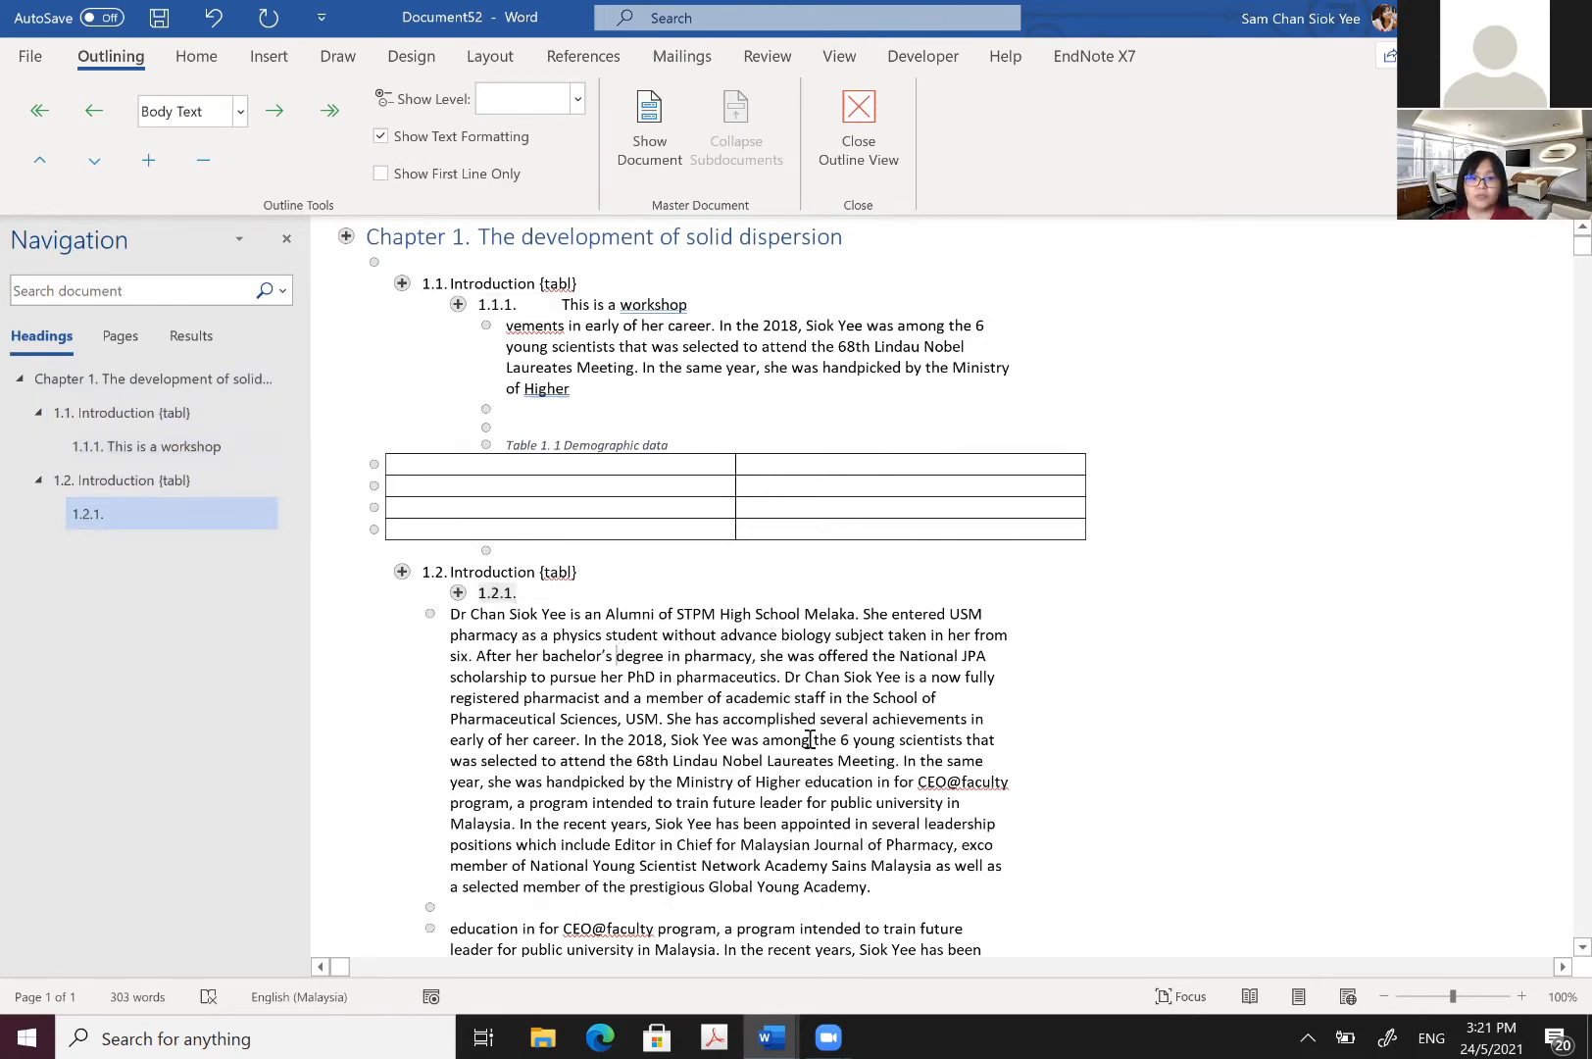
scroll(808, 738, "down", 2)
left_click_drag(451, 478, 830, 730)
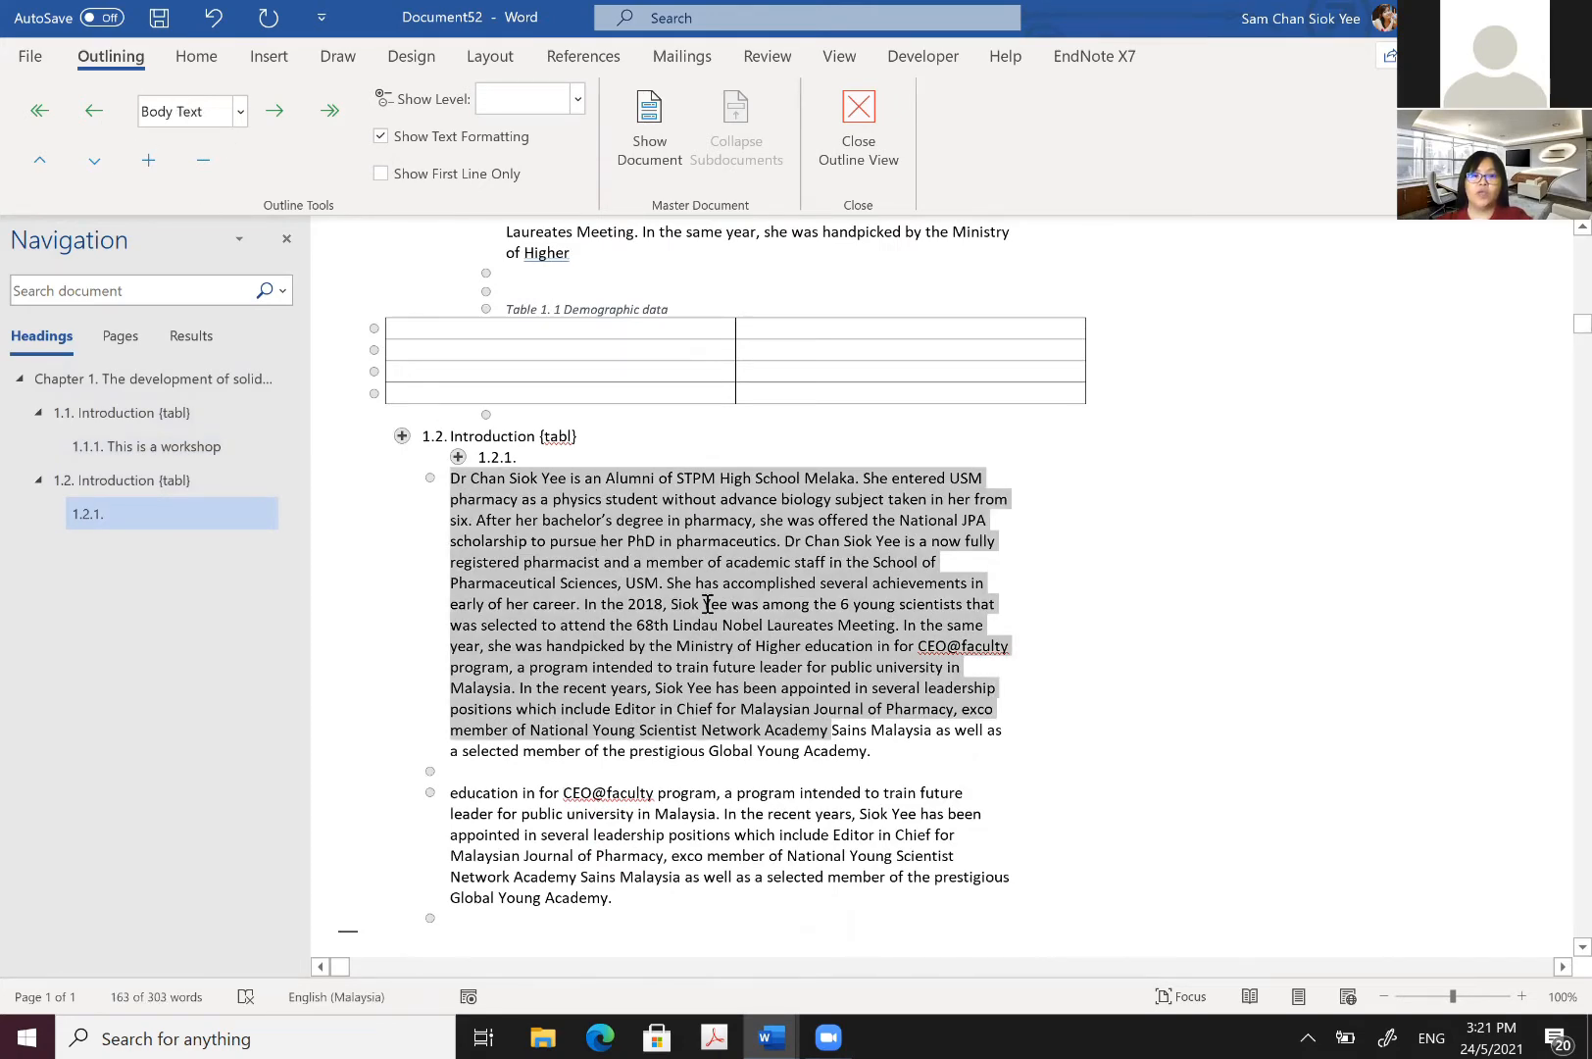
scroll(701, 583, "down", 5)
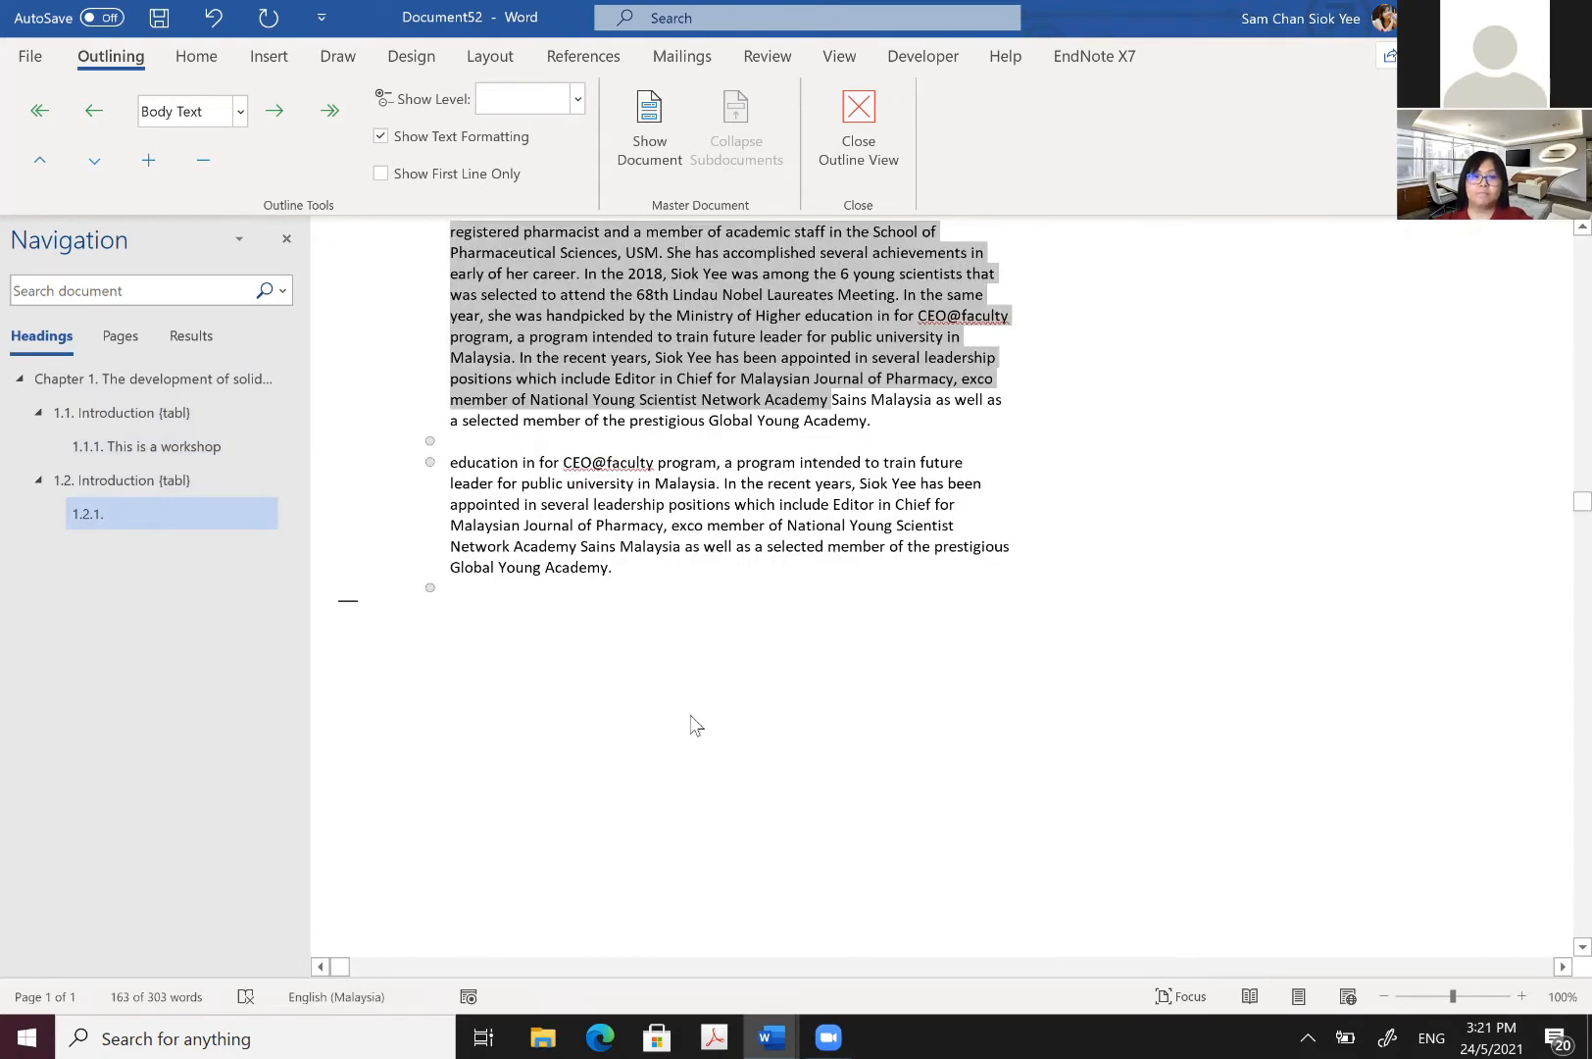
scroll(694, 725, "up", 7)
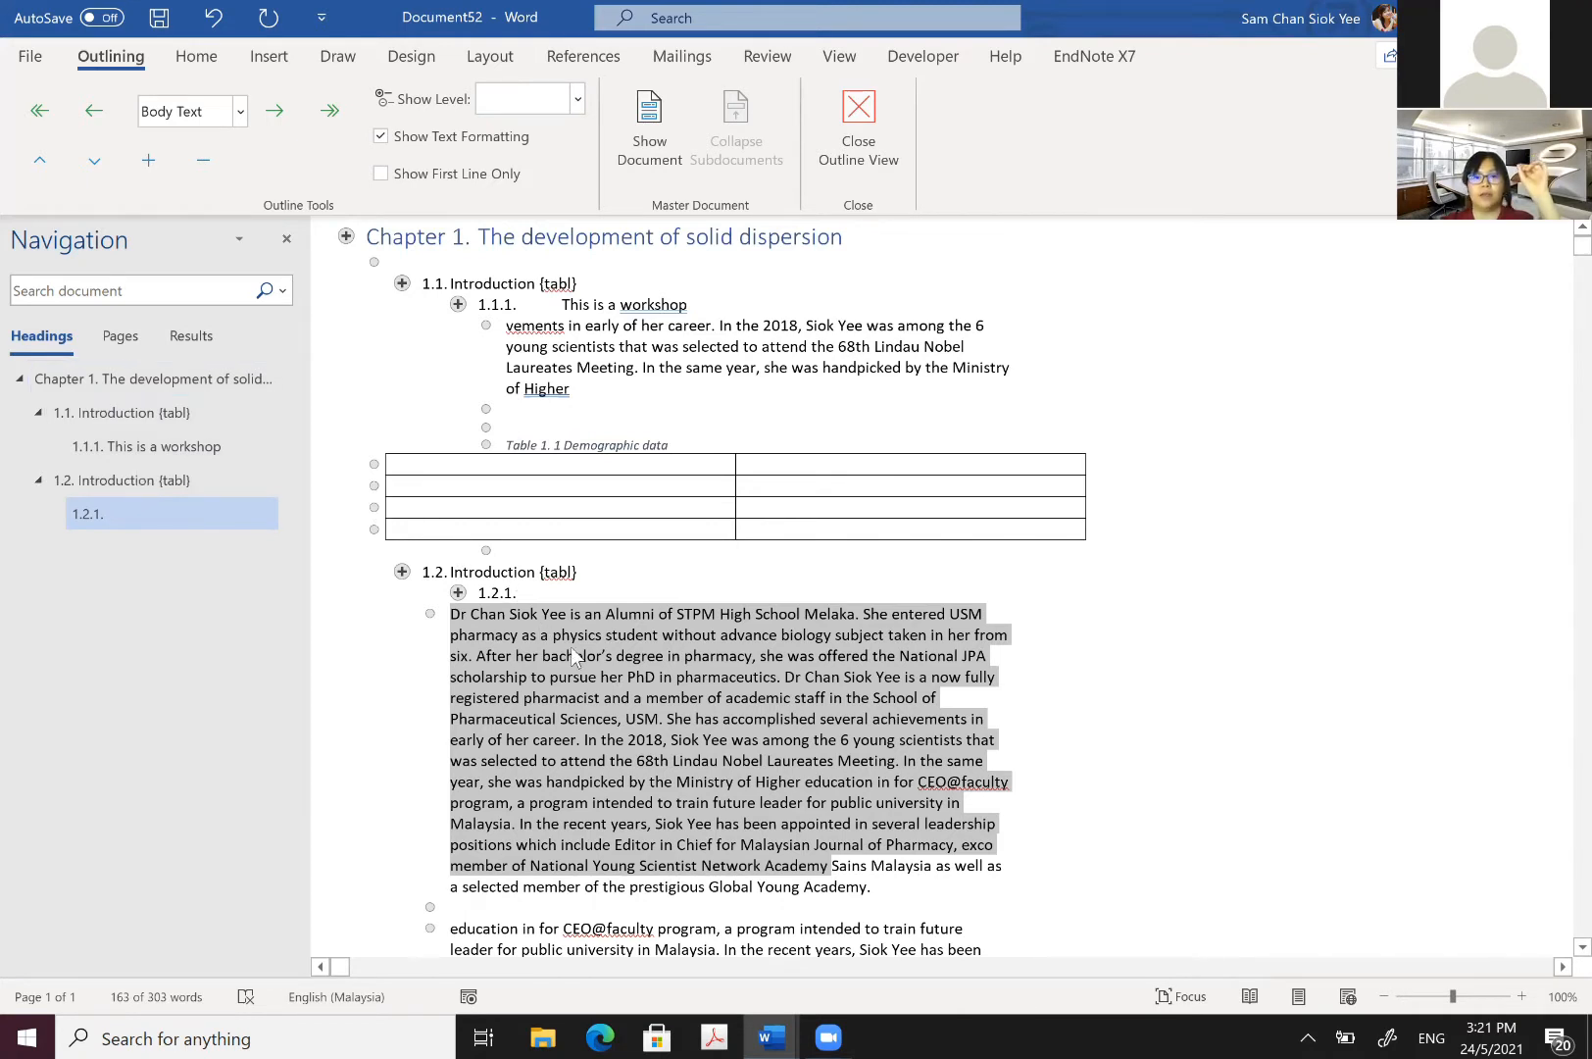
left_click(879, 139)
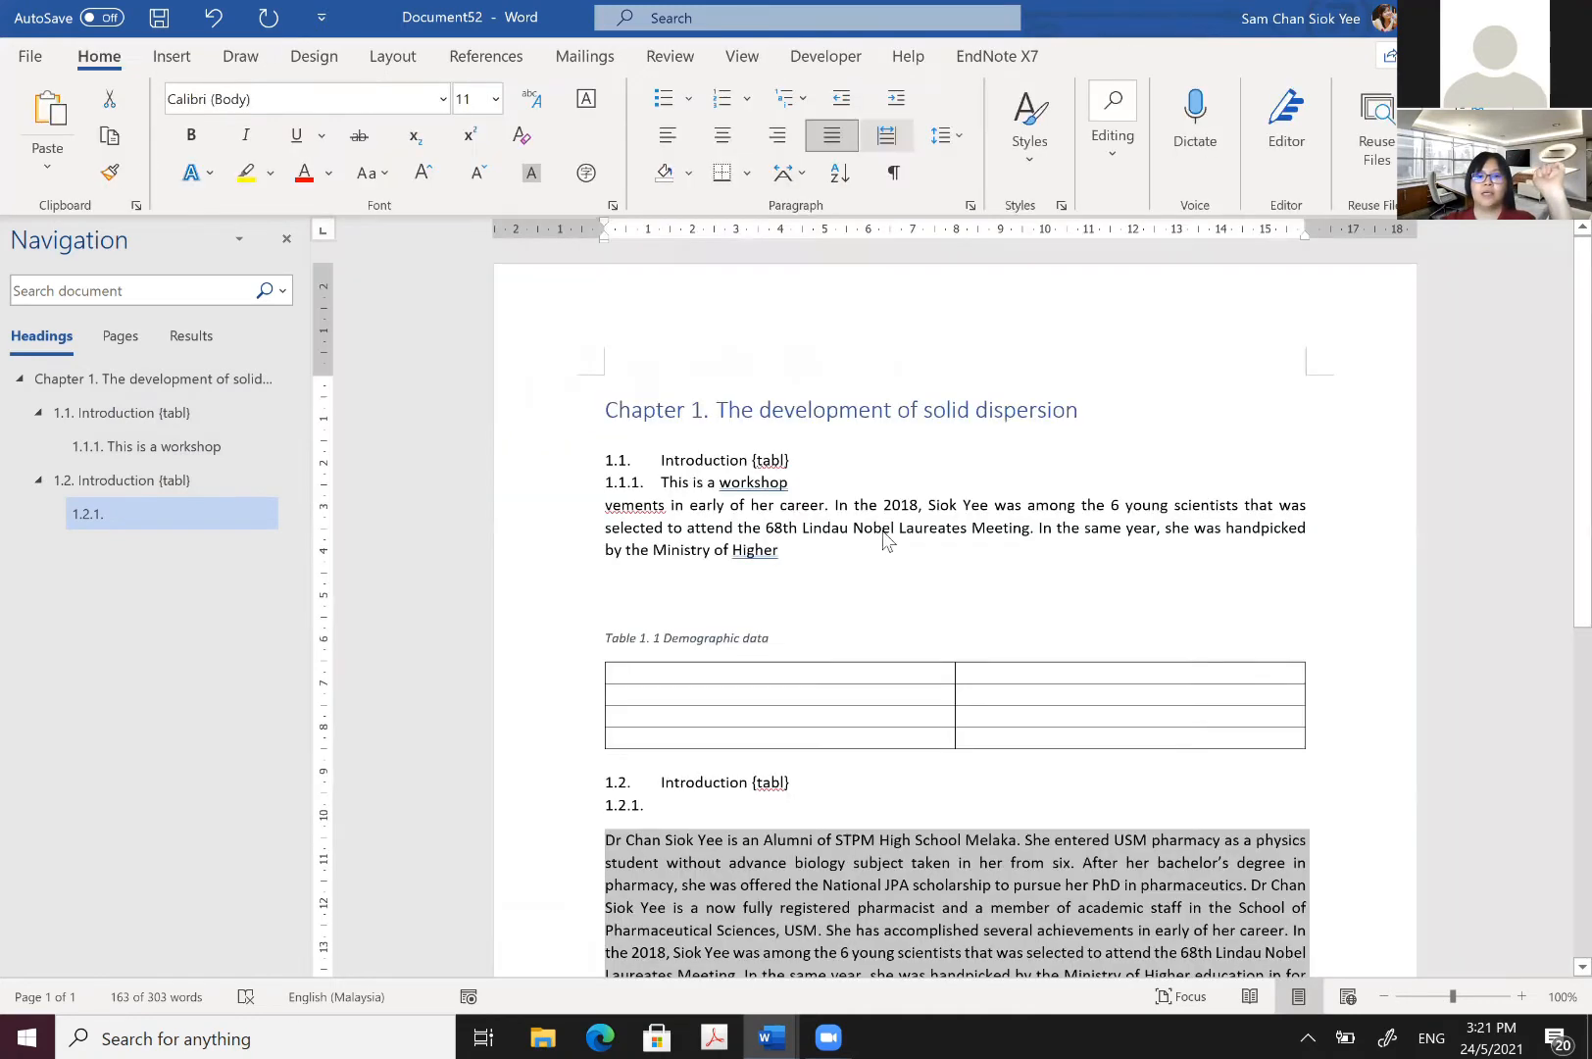
Step: Start a new caption for the two-column table in section 1.1 and set its label to Table
scroll(887, 576, "down", 5)
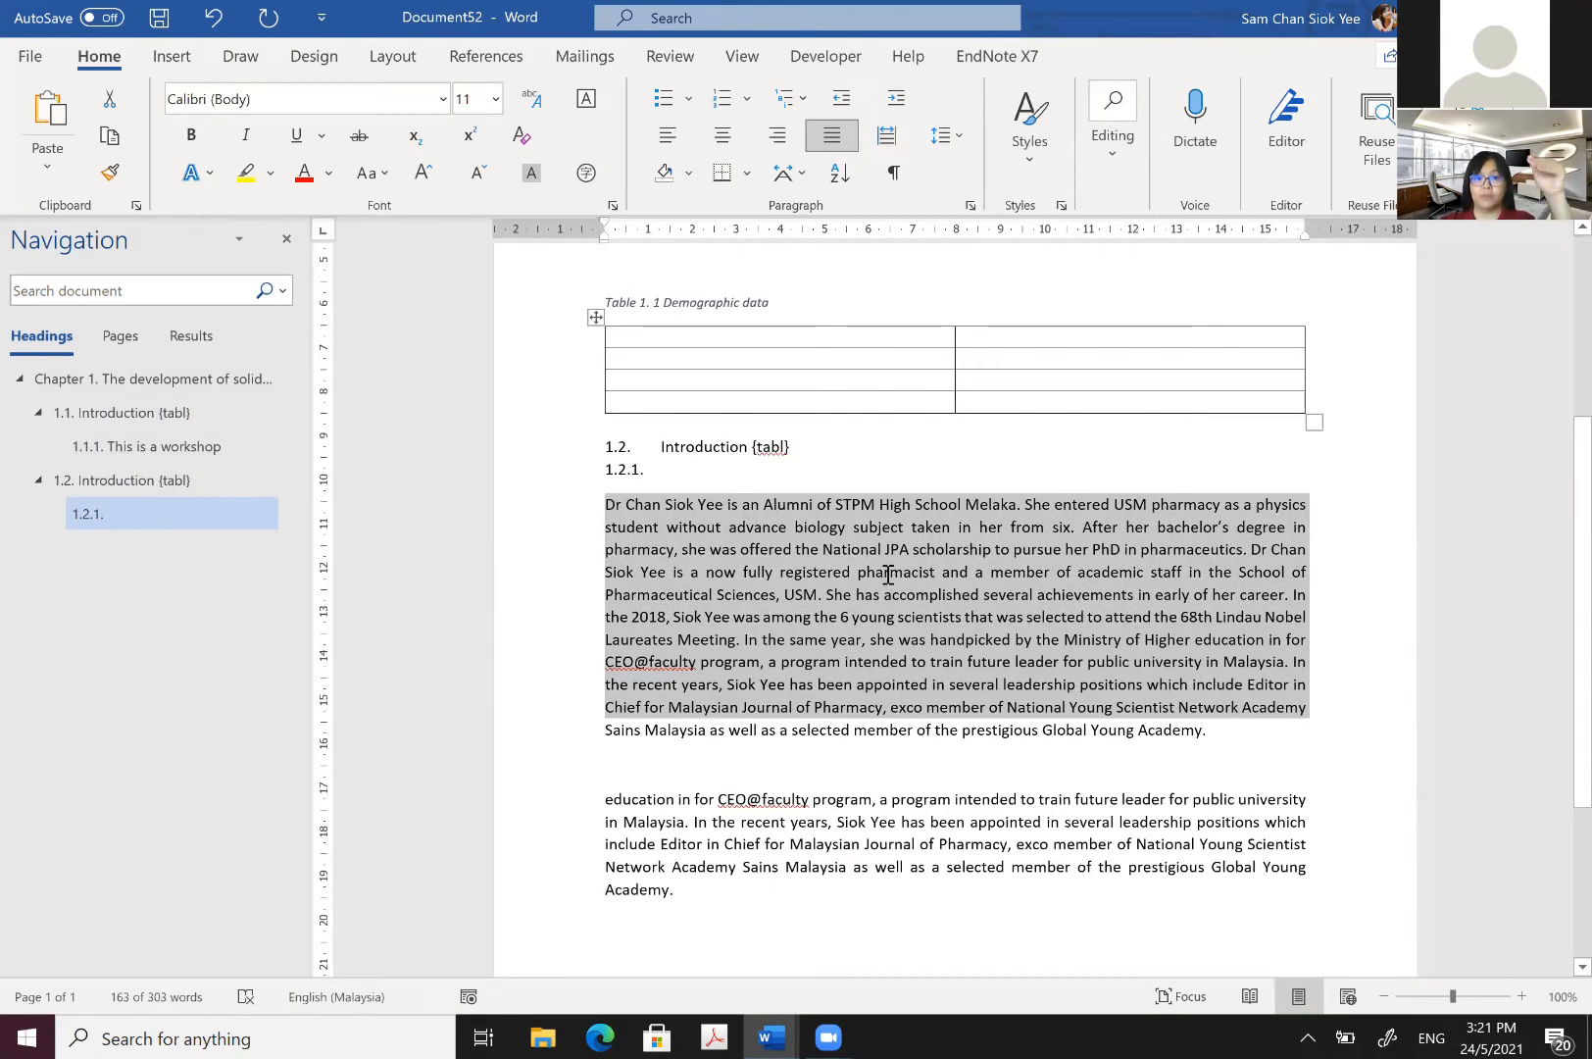
left_click(887, 576)
scroll(887, 576, "up", 5)
left_click(595, 629)
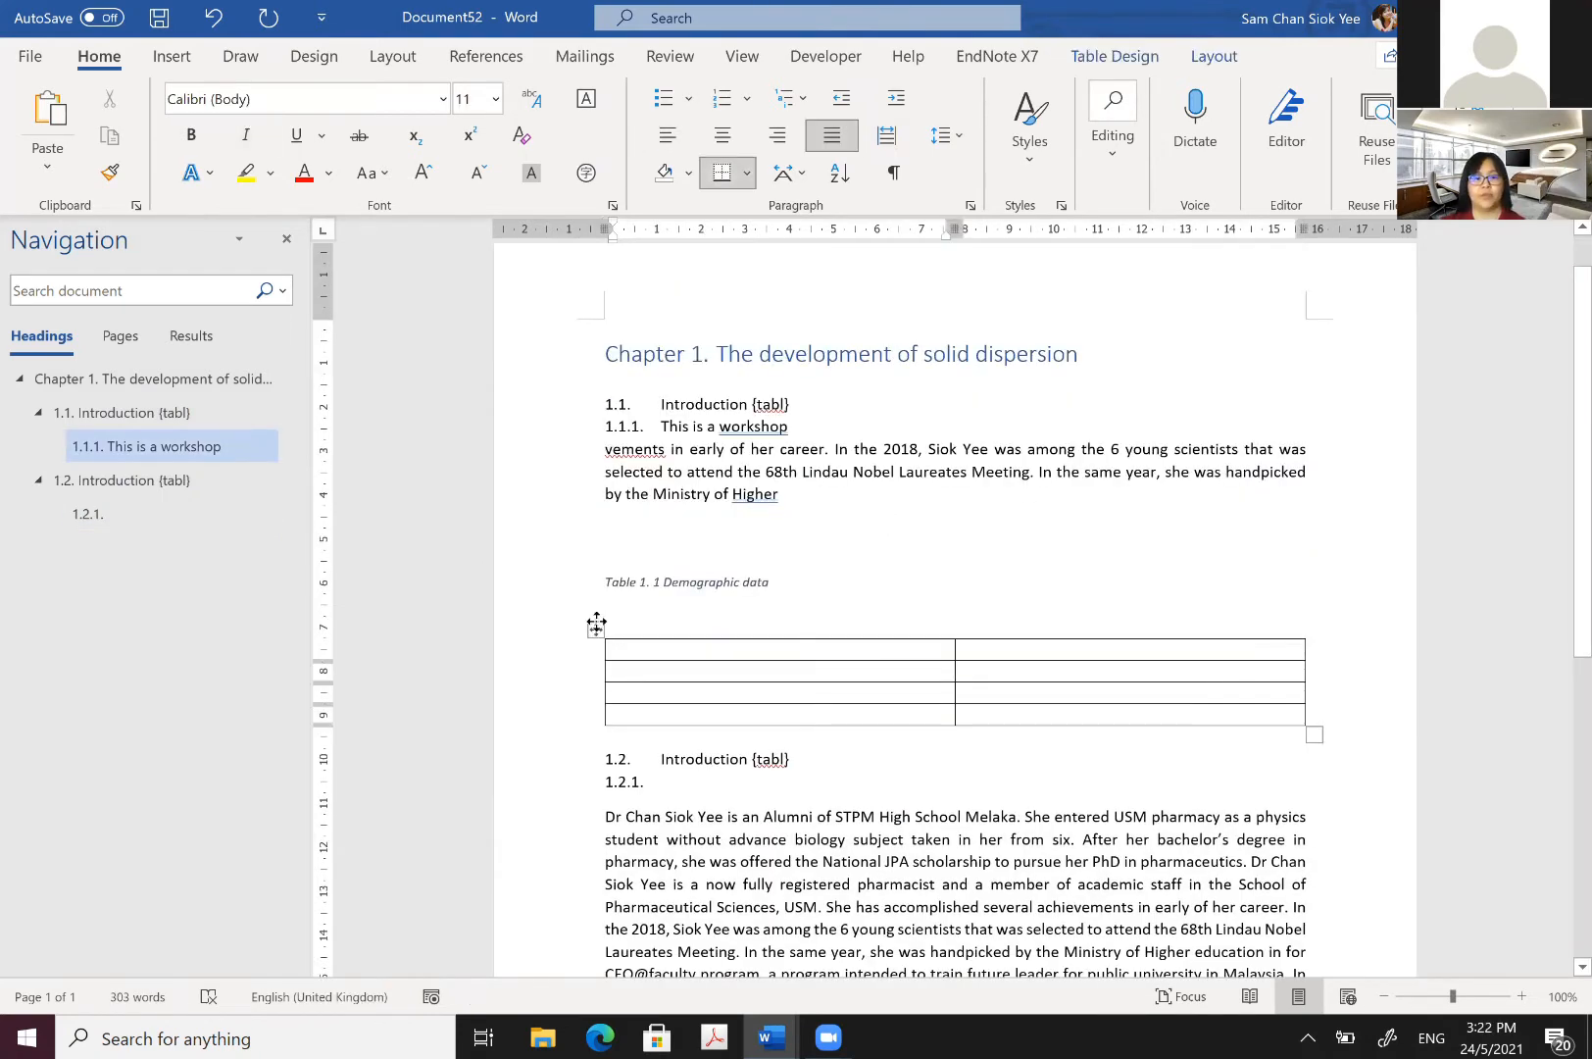
right_click(595, 629)
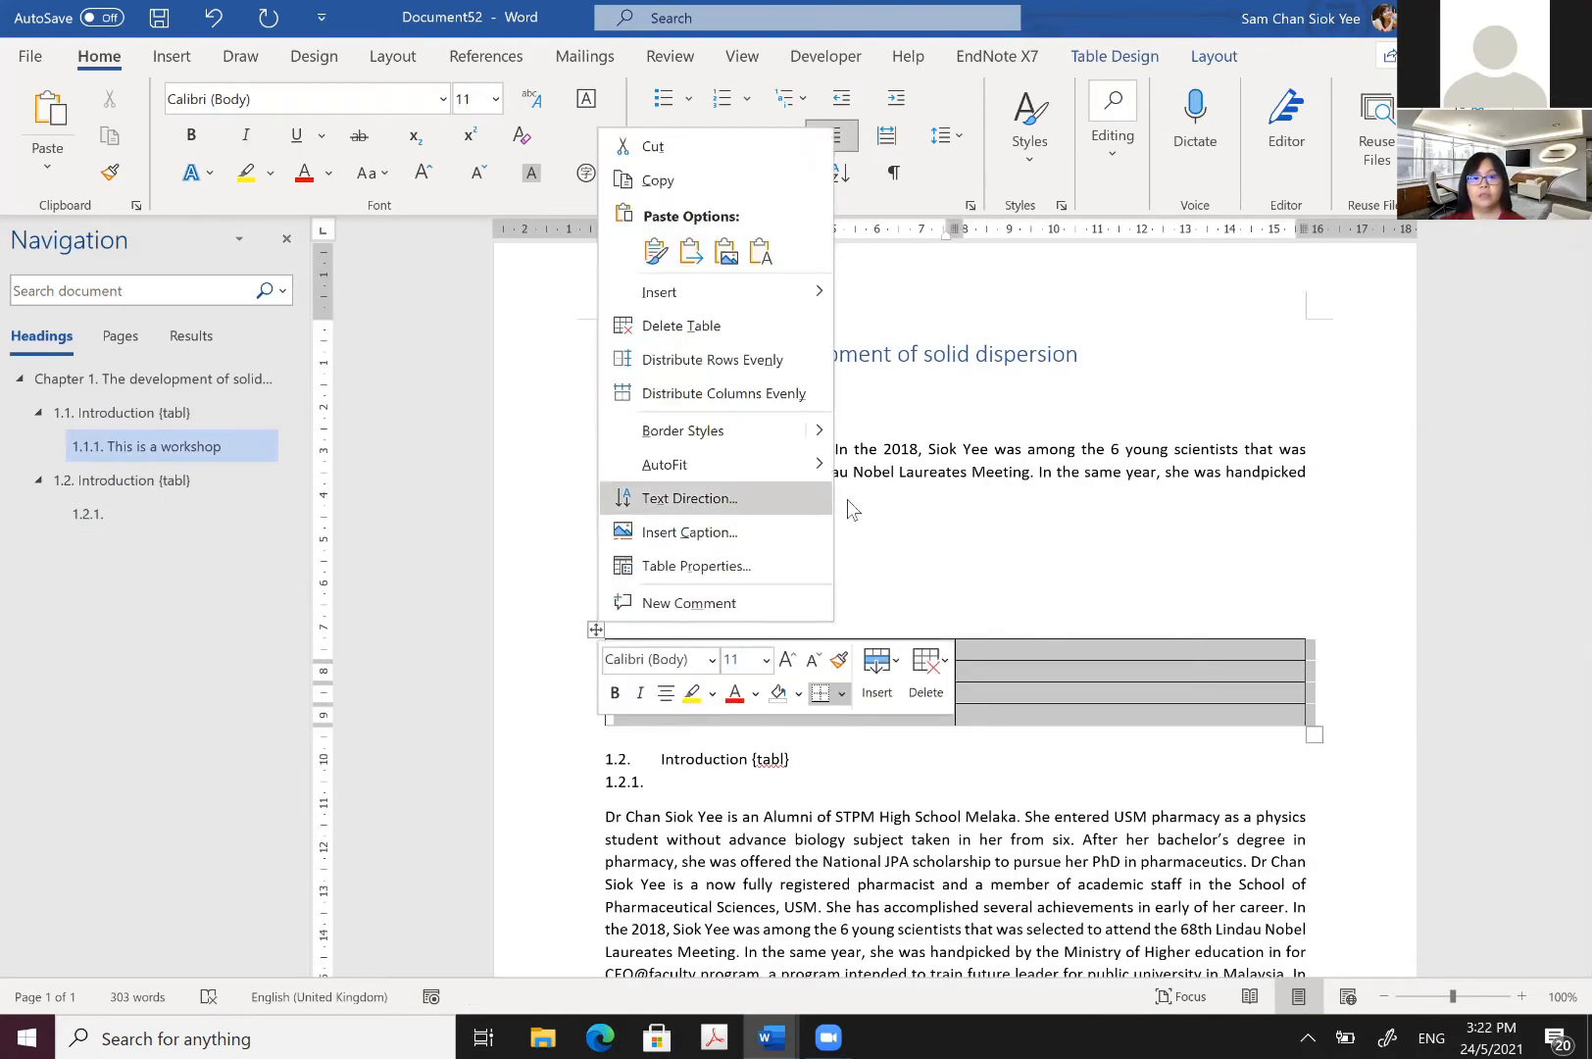
left_click(686, 531)
left_click(983, 519)
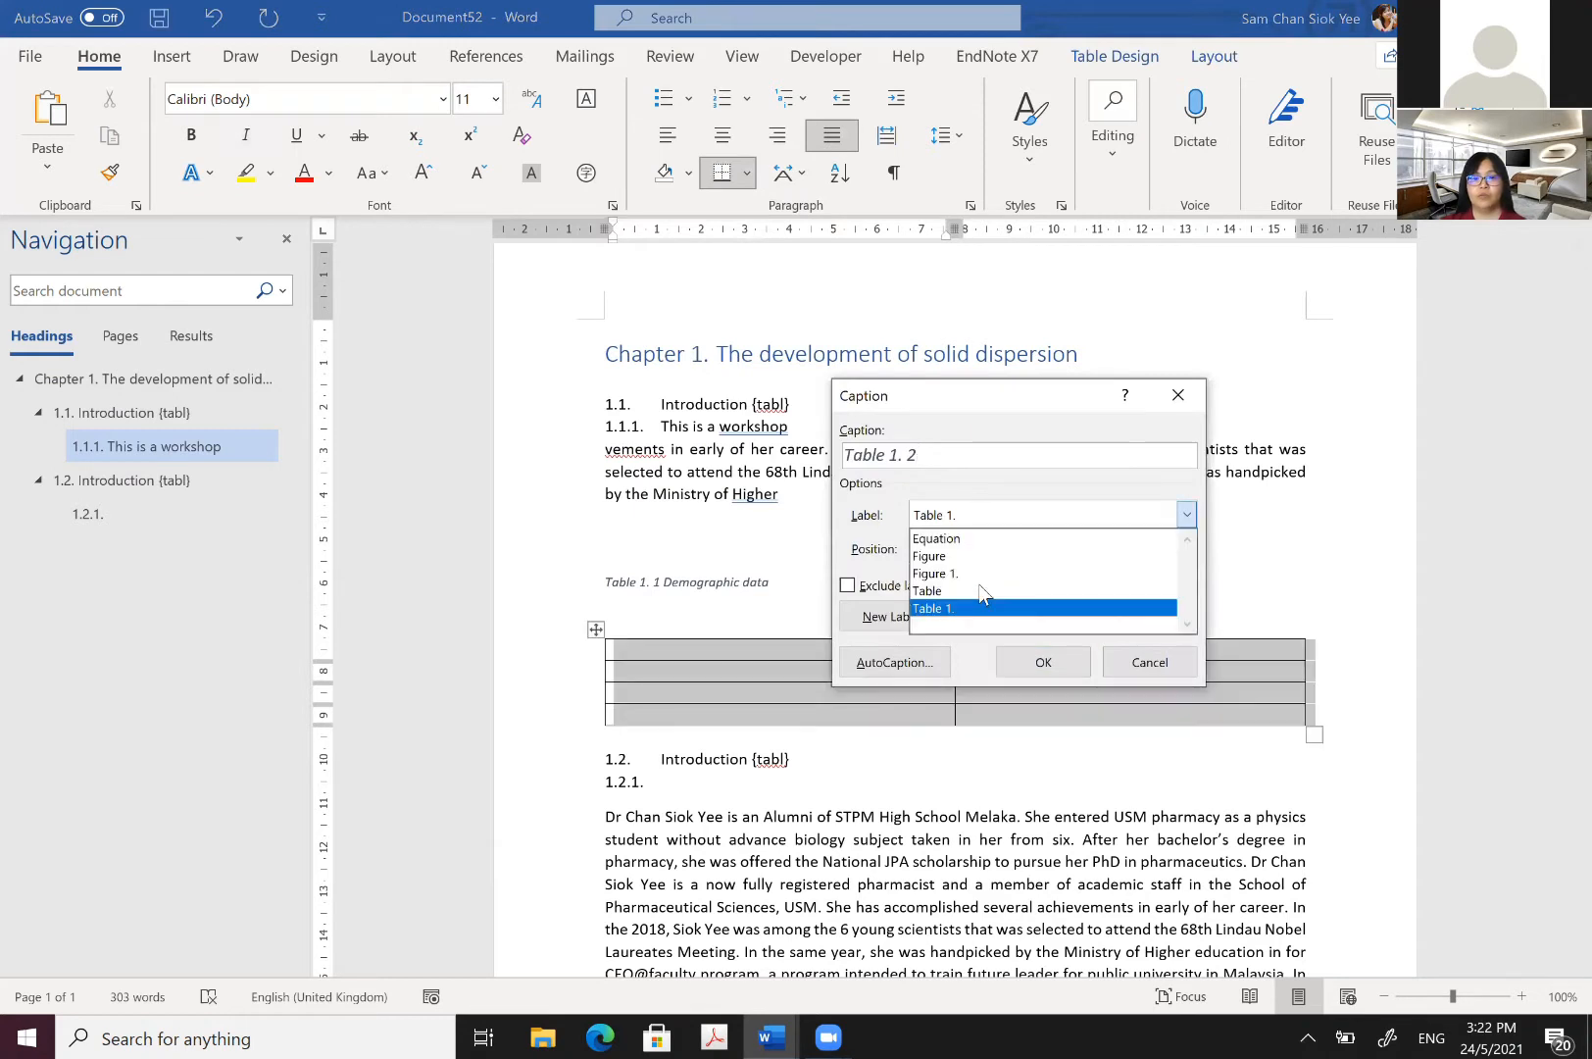
left_click(985, 590)
Step: Number the table caption by chapter from Heading 1 with a hyphen separator, insert it above the table, and add the title "Demographic data"
left_click(1125, 626)
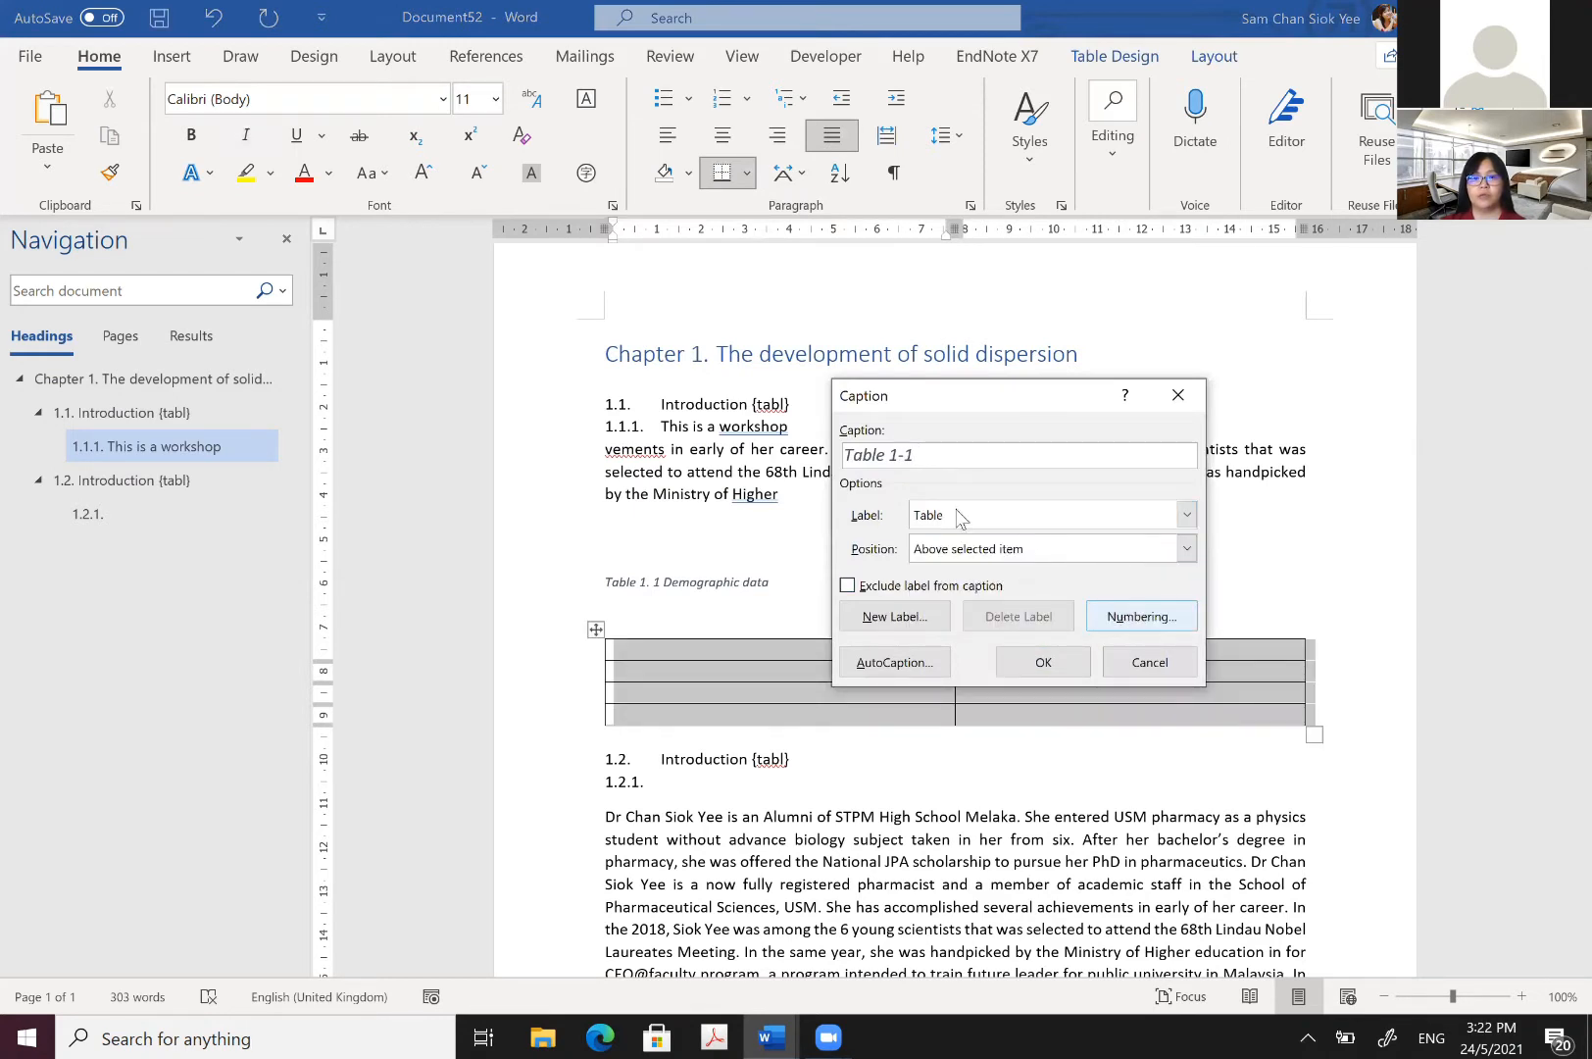
left_click(501, 583)
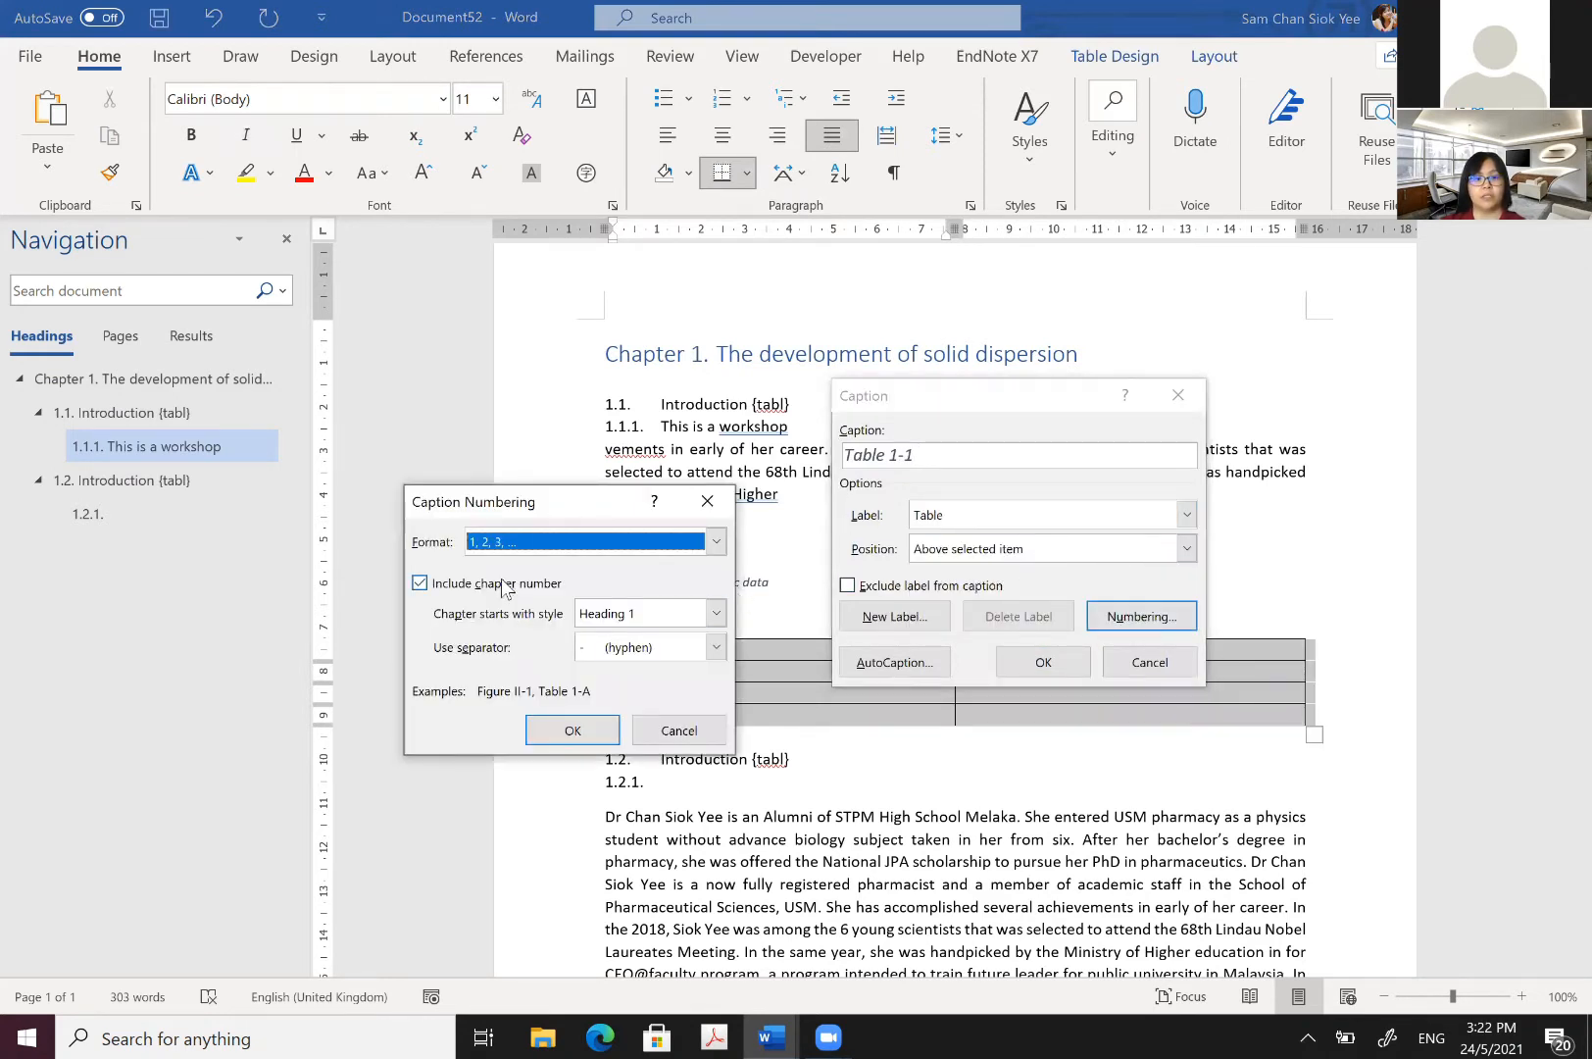
left_click(602, 733)
left_click(1042, 662)
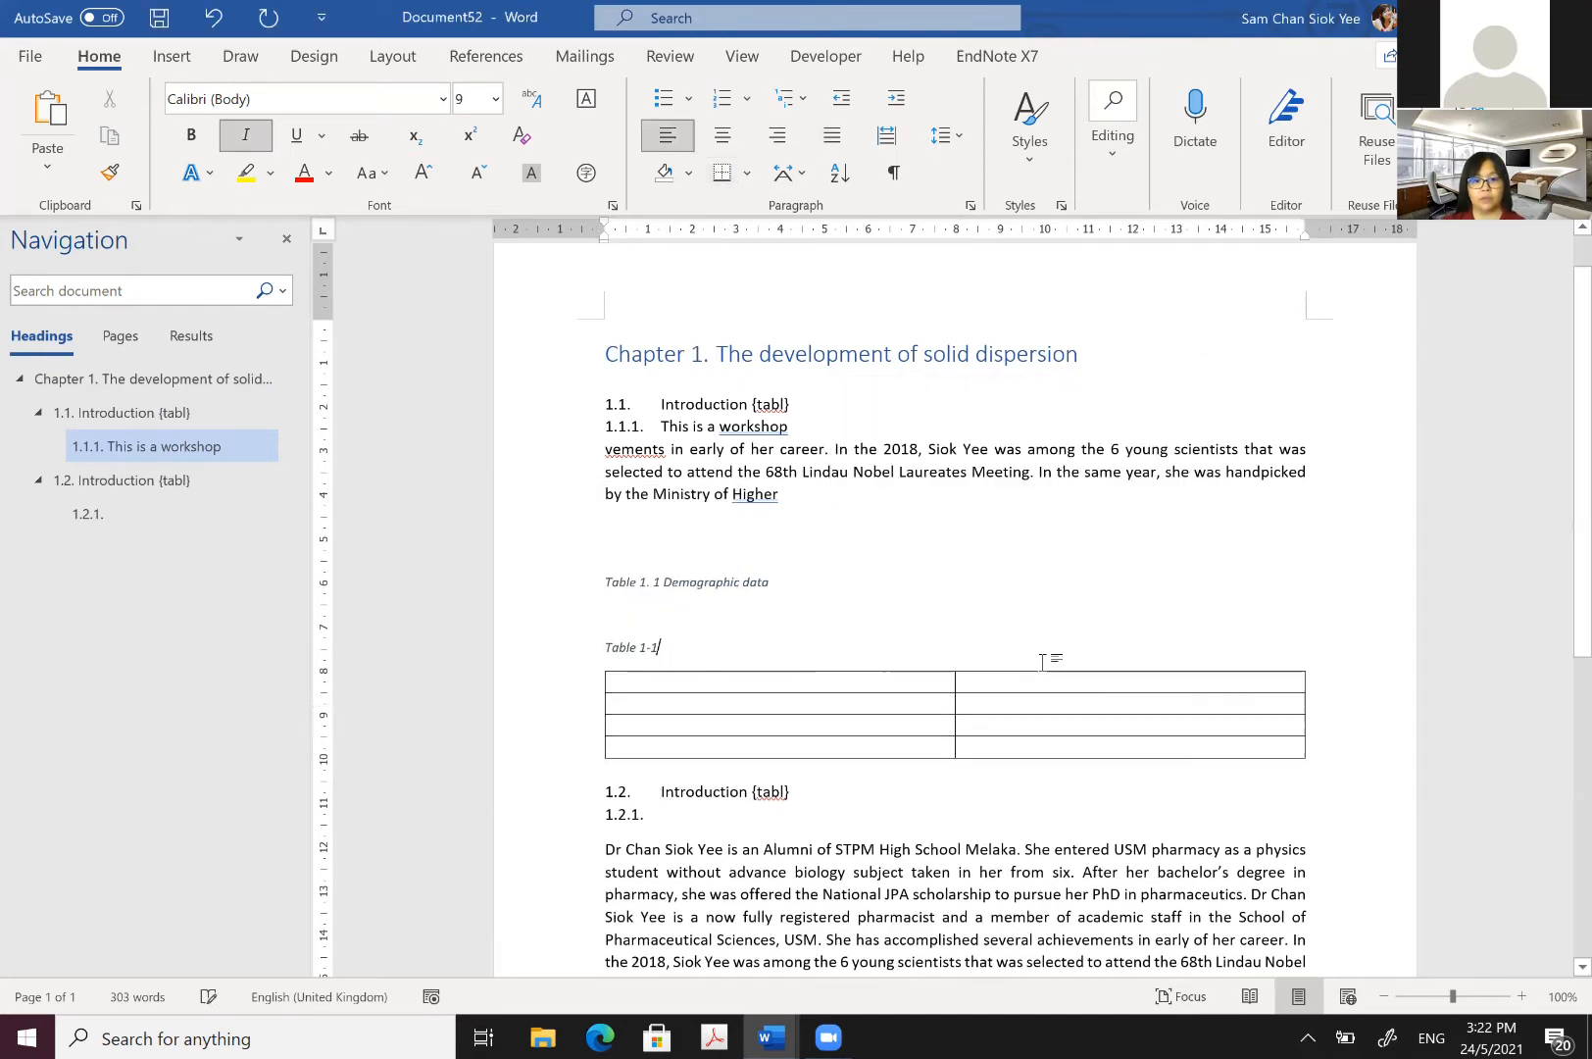
type("Demographic data")
Step: Insert a picture file in the empty paragraph below the 1.1.1 text and shrink it to about 6.38 cm high by 4.78 cm wide
left_click(725, 521)
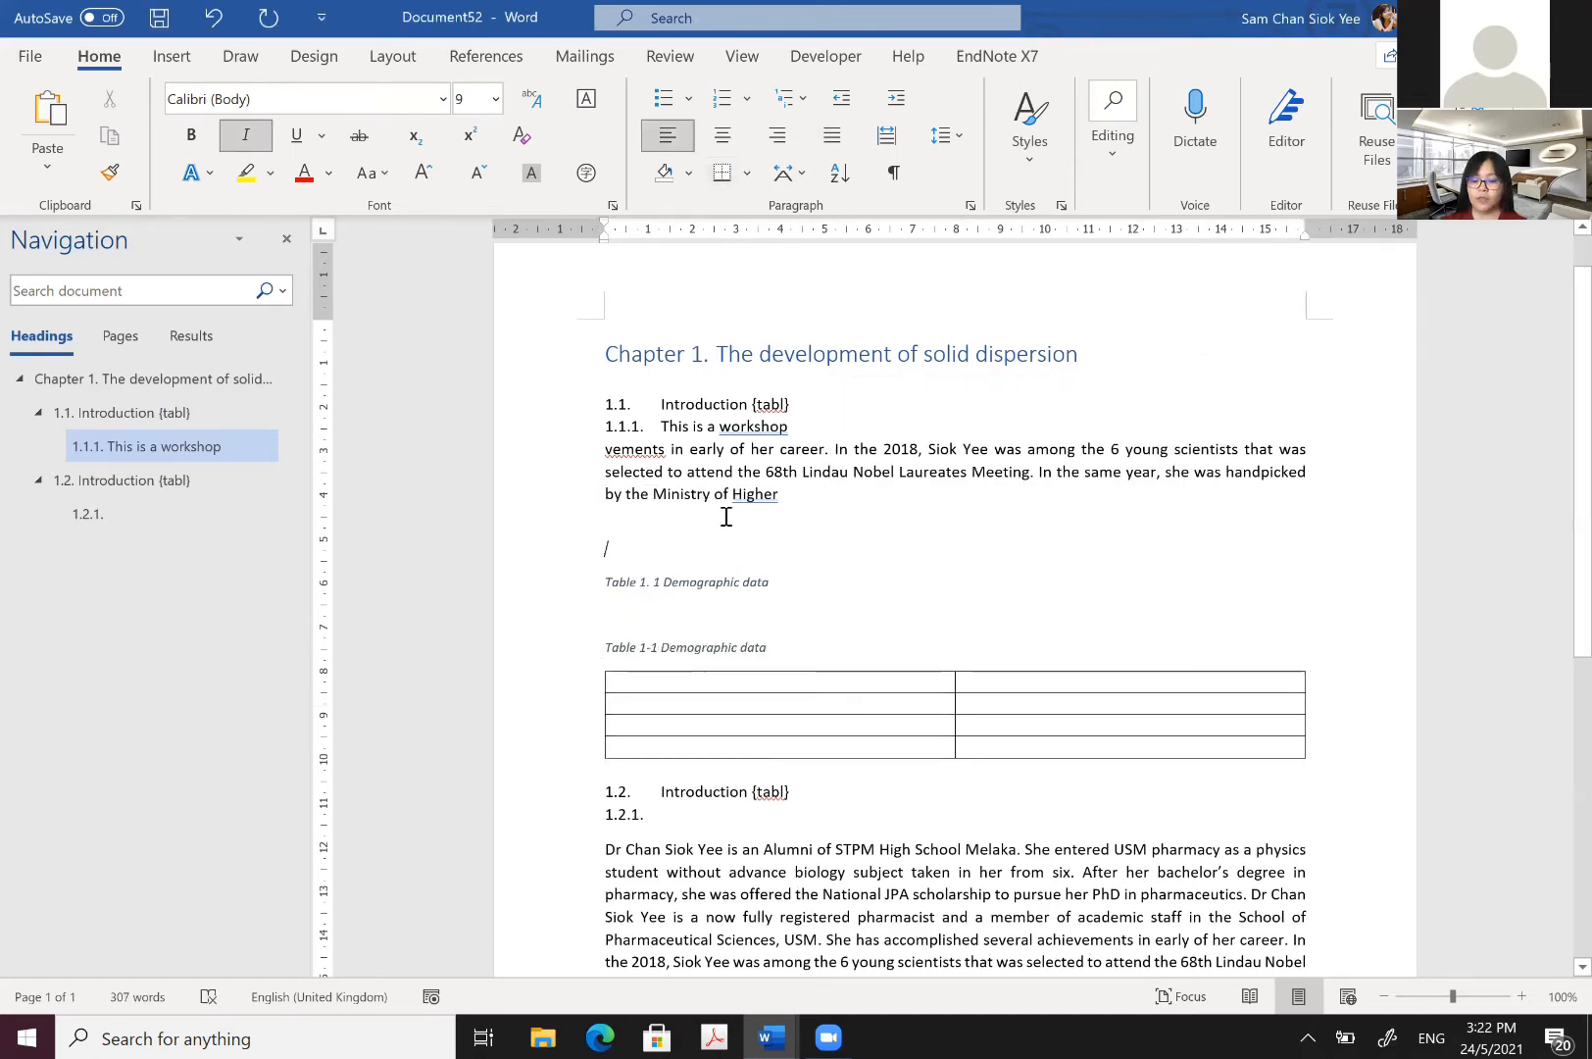
key("Down")
key("Return")
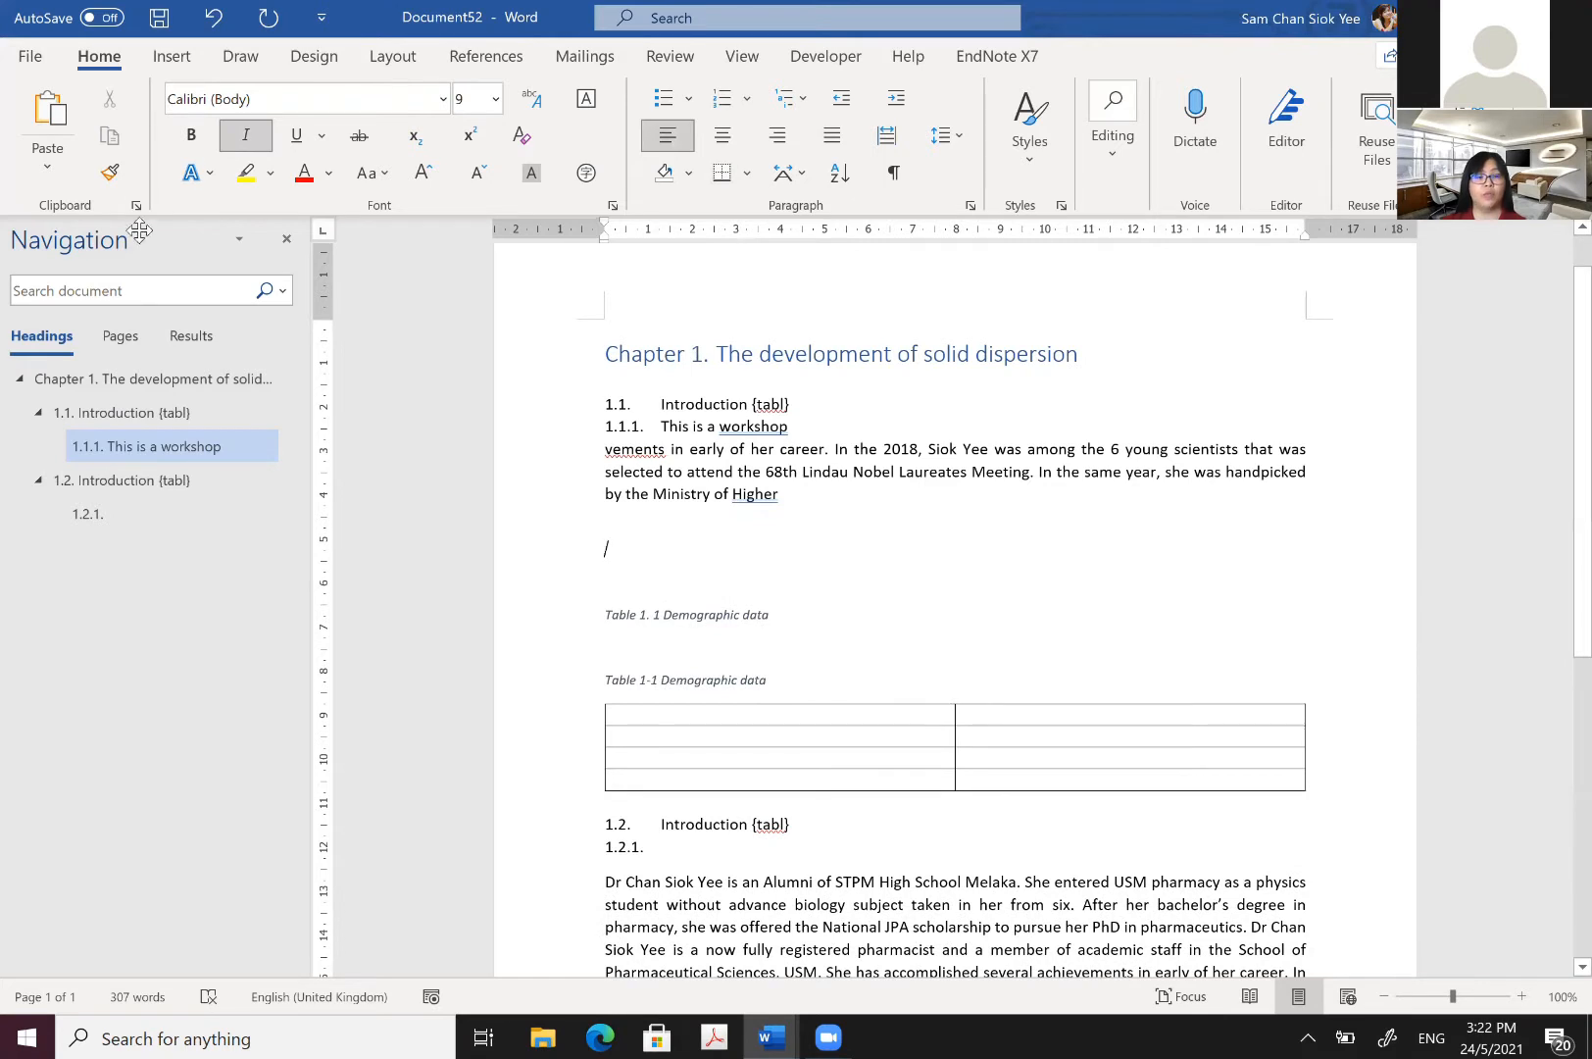
left_click(174, 65)
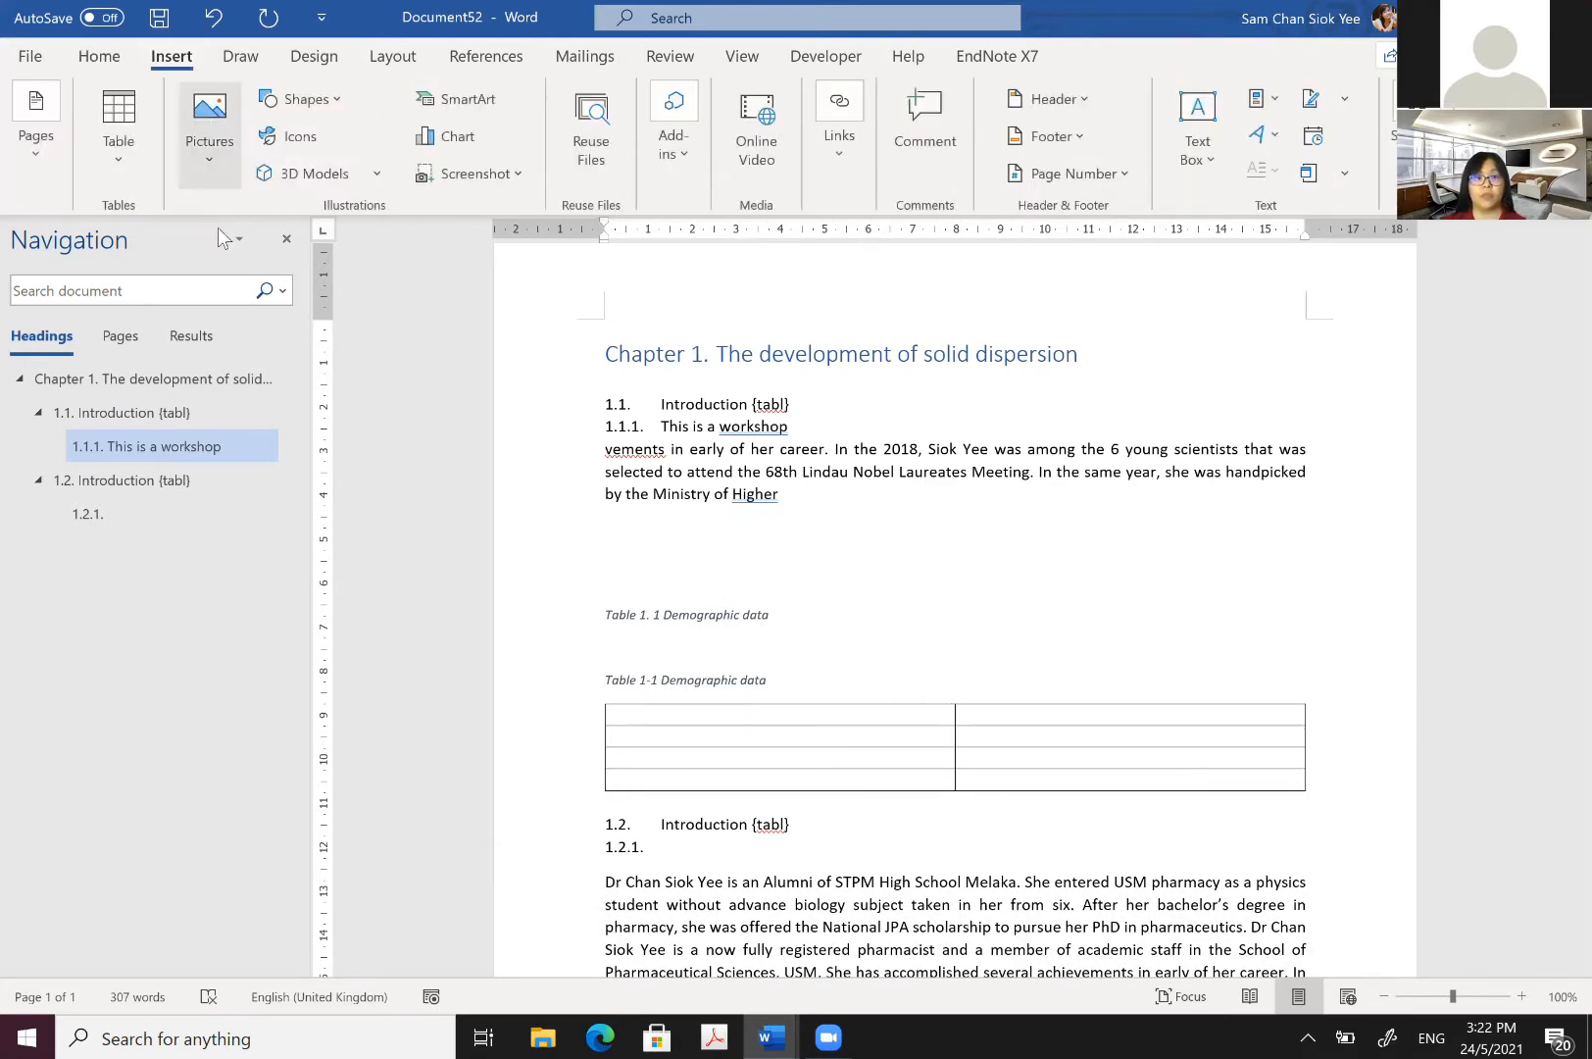
left_click(210, 122)
left_click(225, 249)
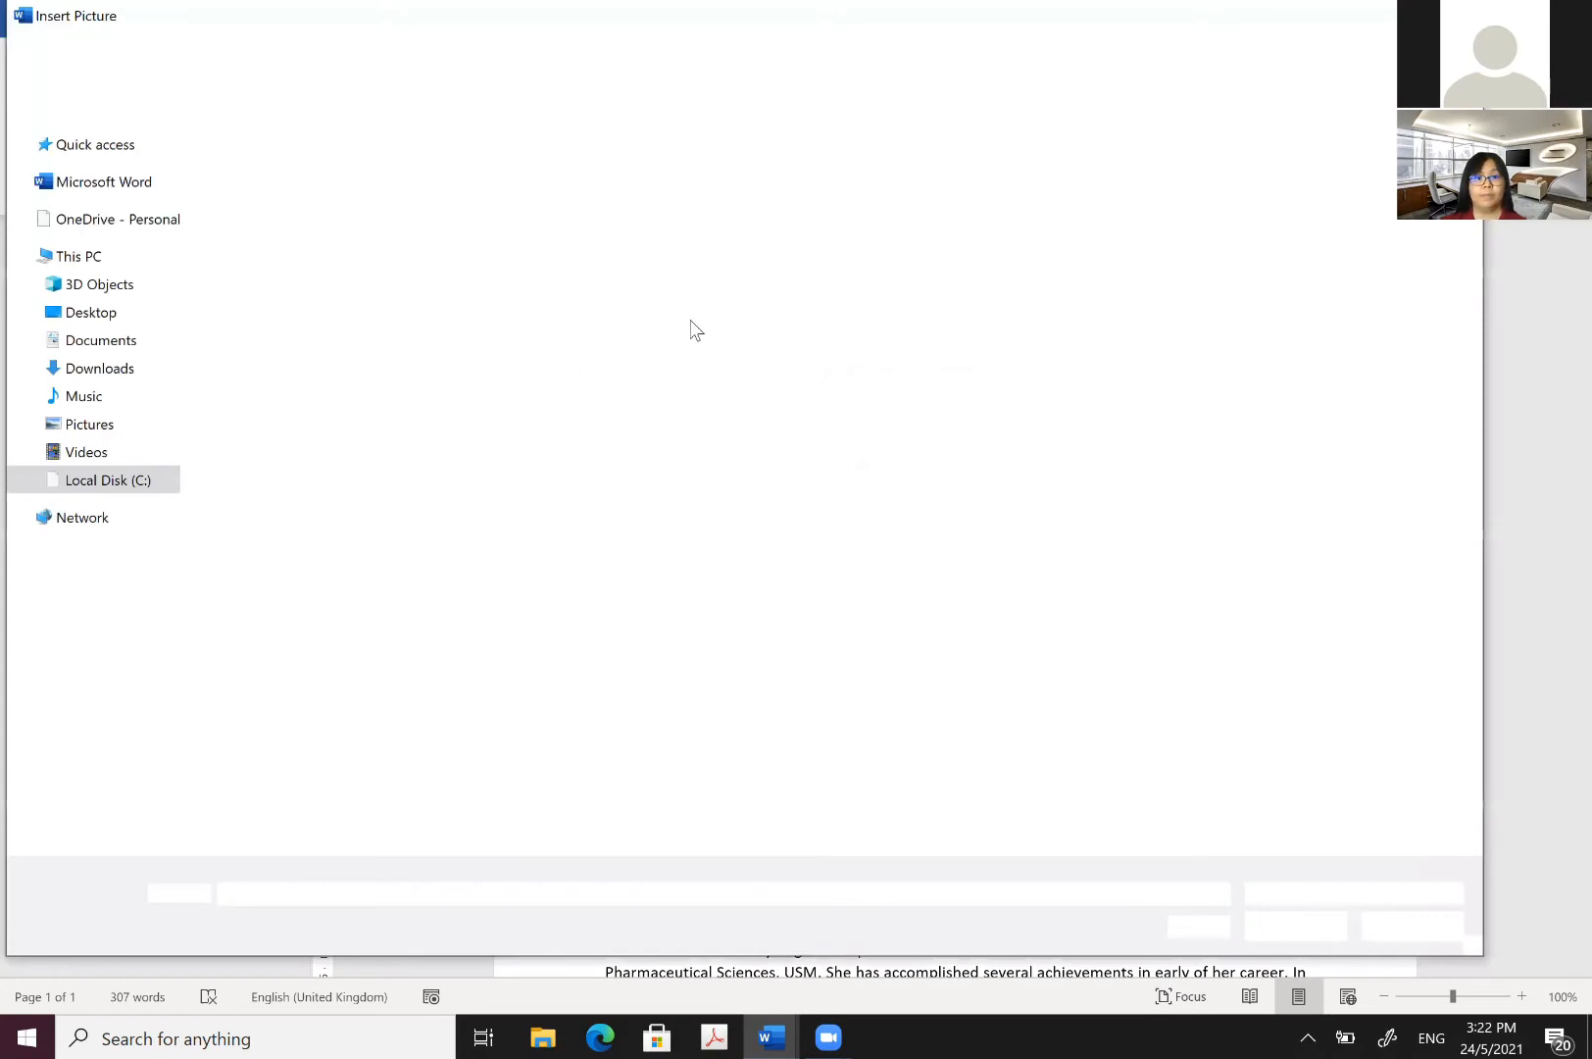
left_click(1297, 927)
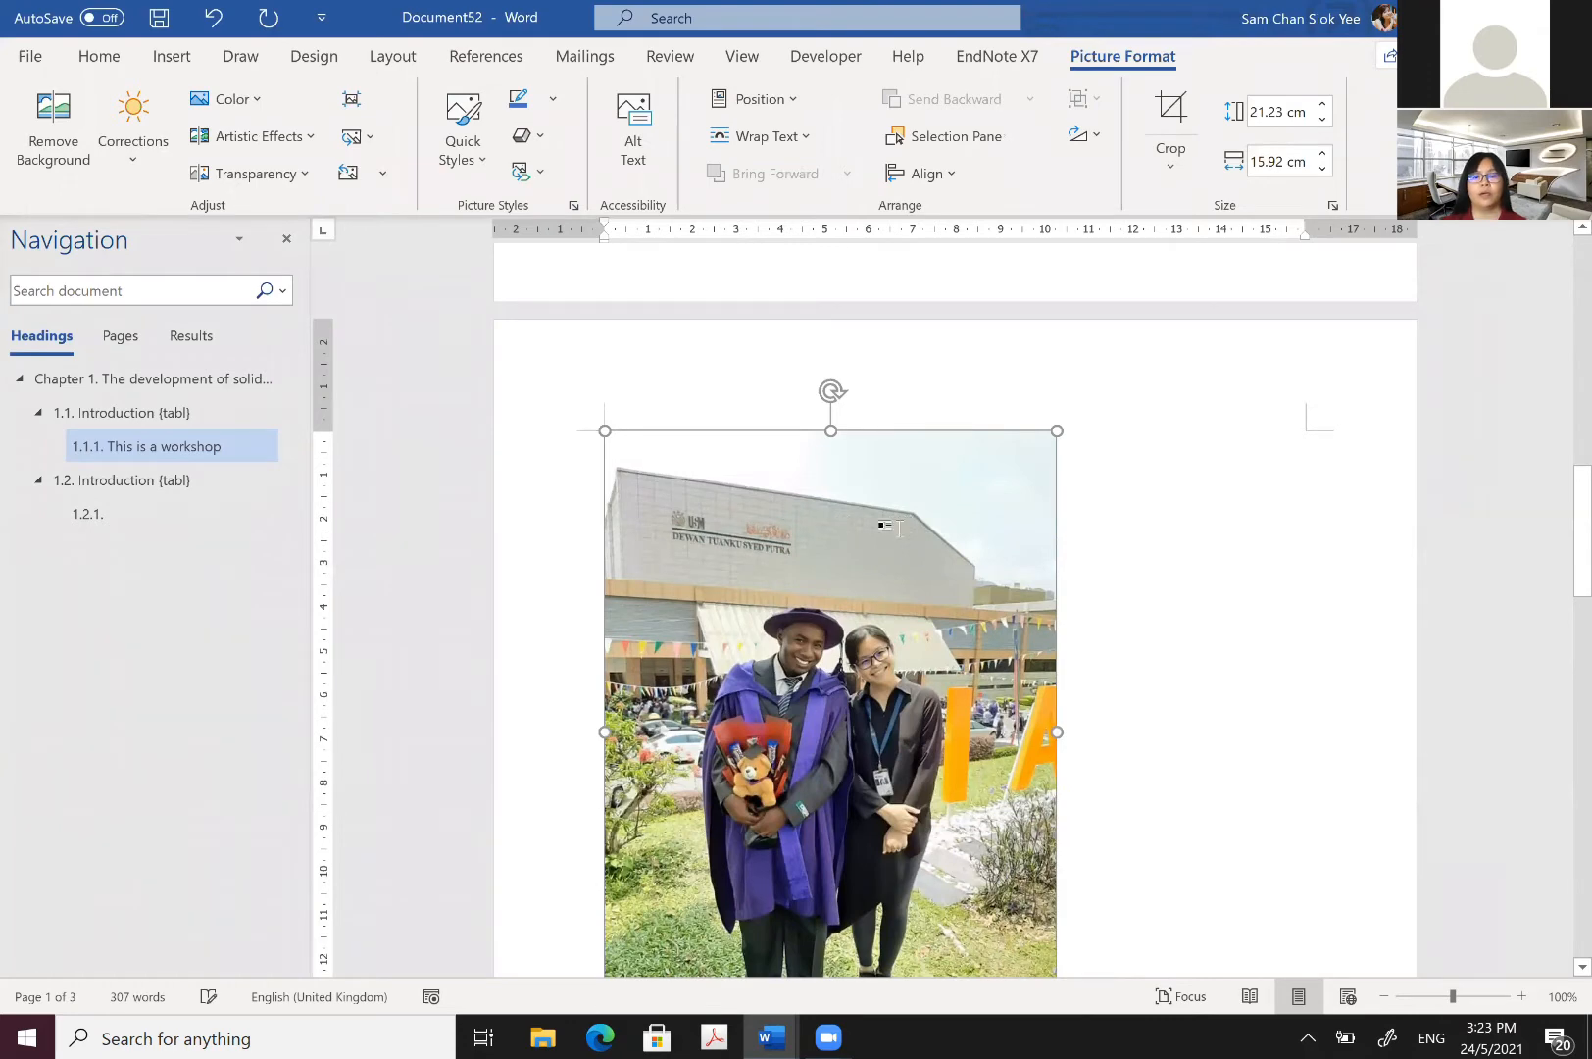
scroll(772, 556, "down", 3)
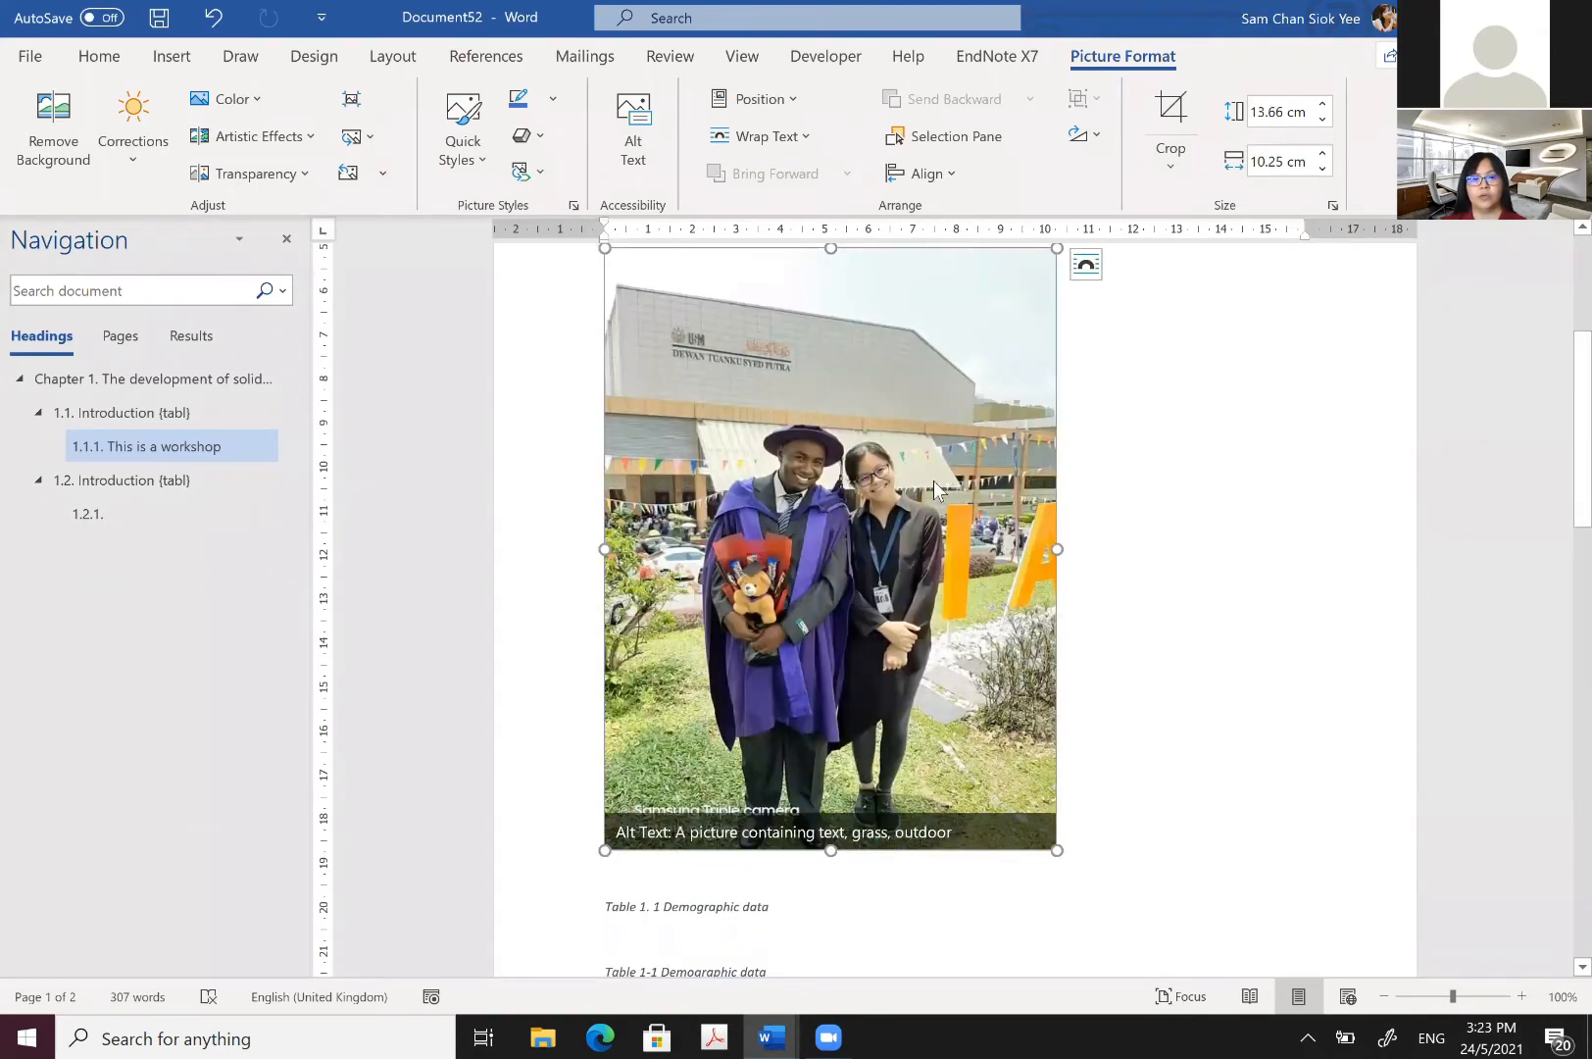
Step: Start a caption for the inserted picture with the label Figure, positioned below the selected item
right_click(954, 557)
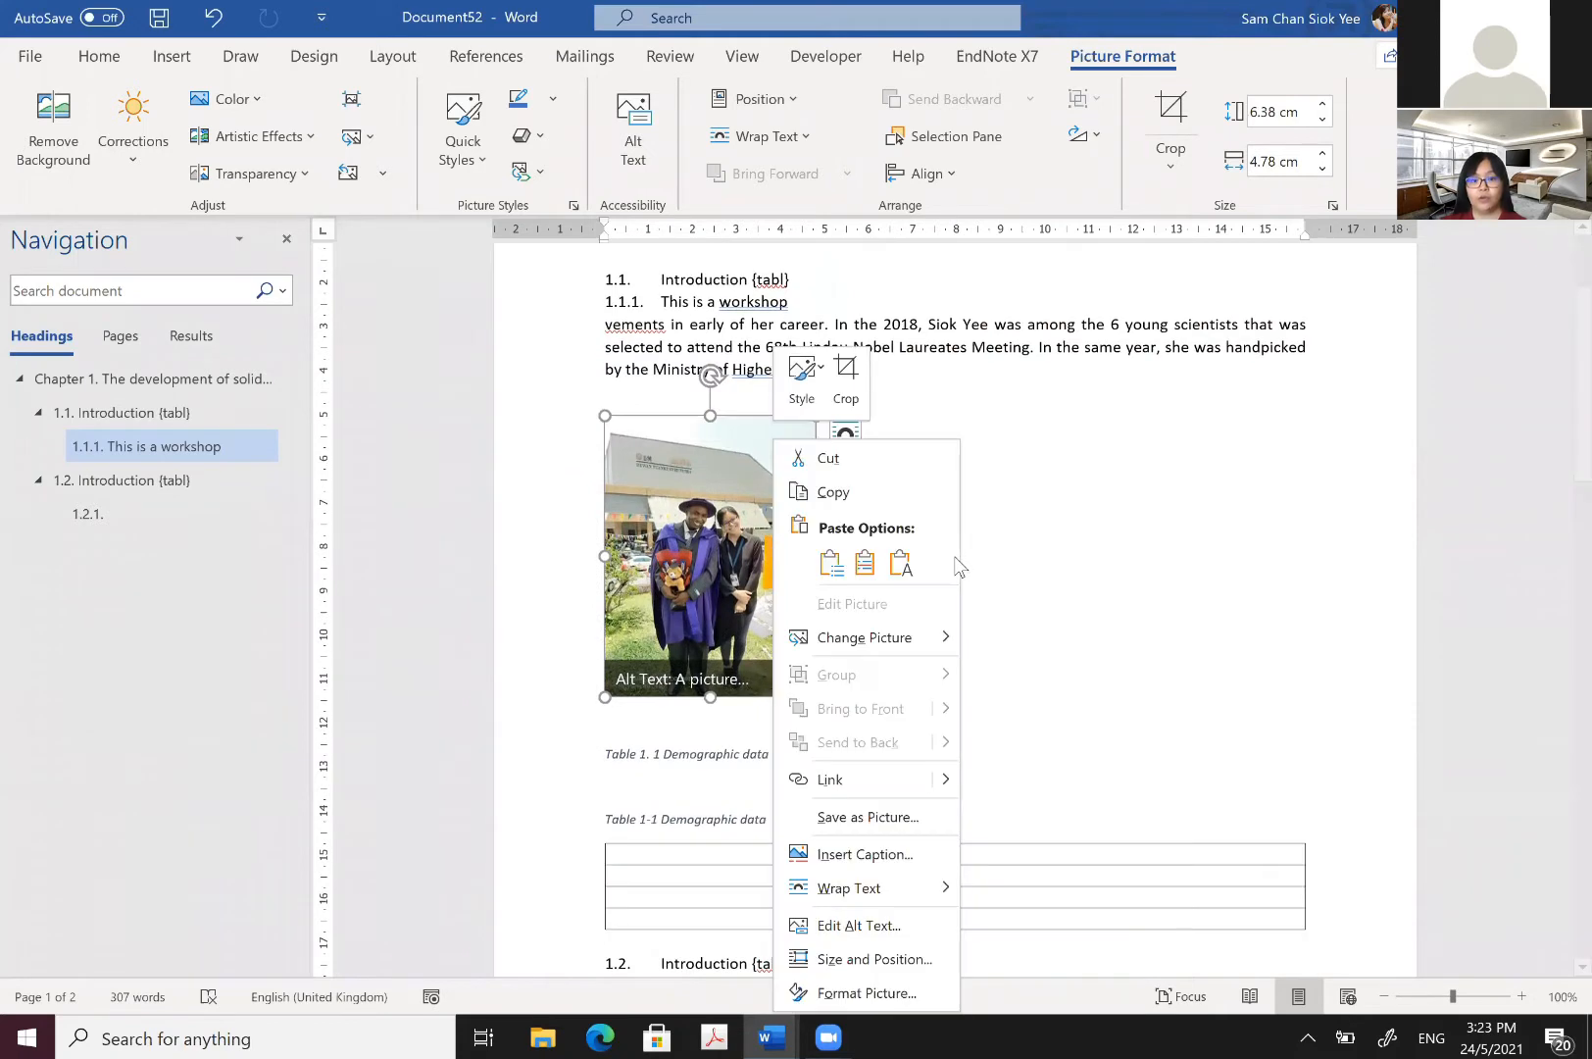
left_click(865, 854)
left_click(1186, 515)
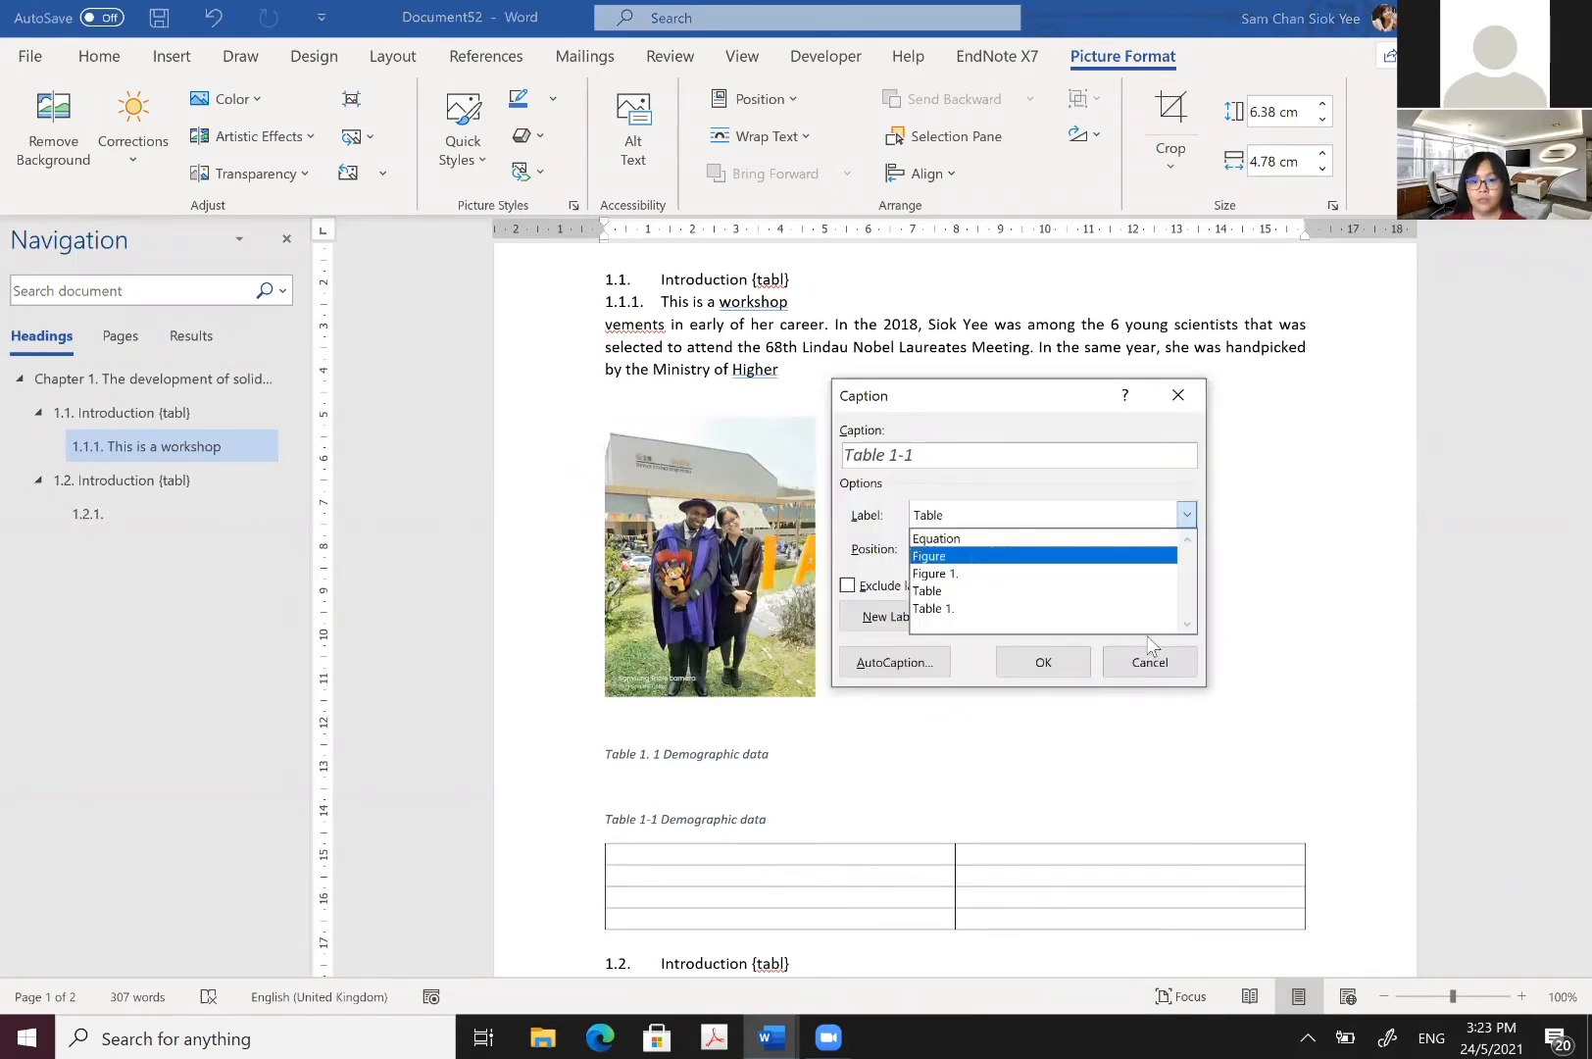
left_click(1108, 555)
left_click(1186, 549)
left_click(1127, 590)
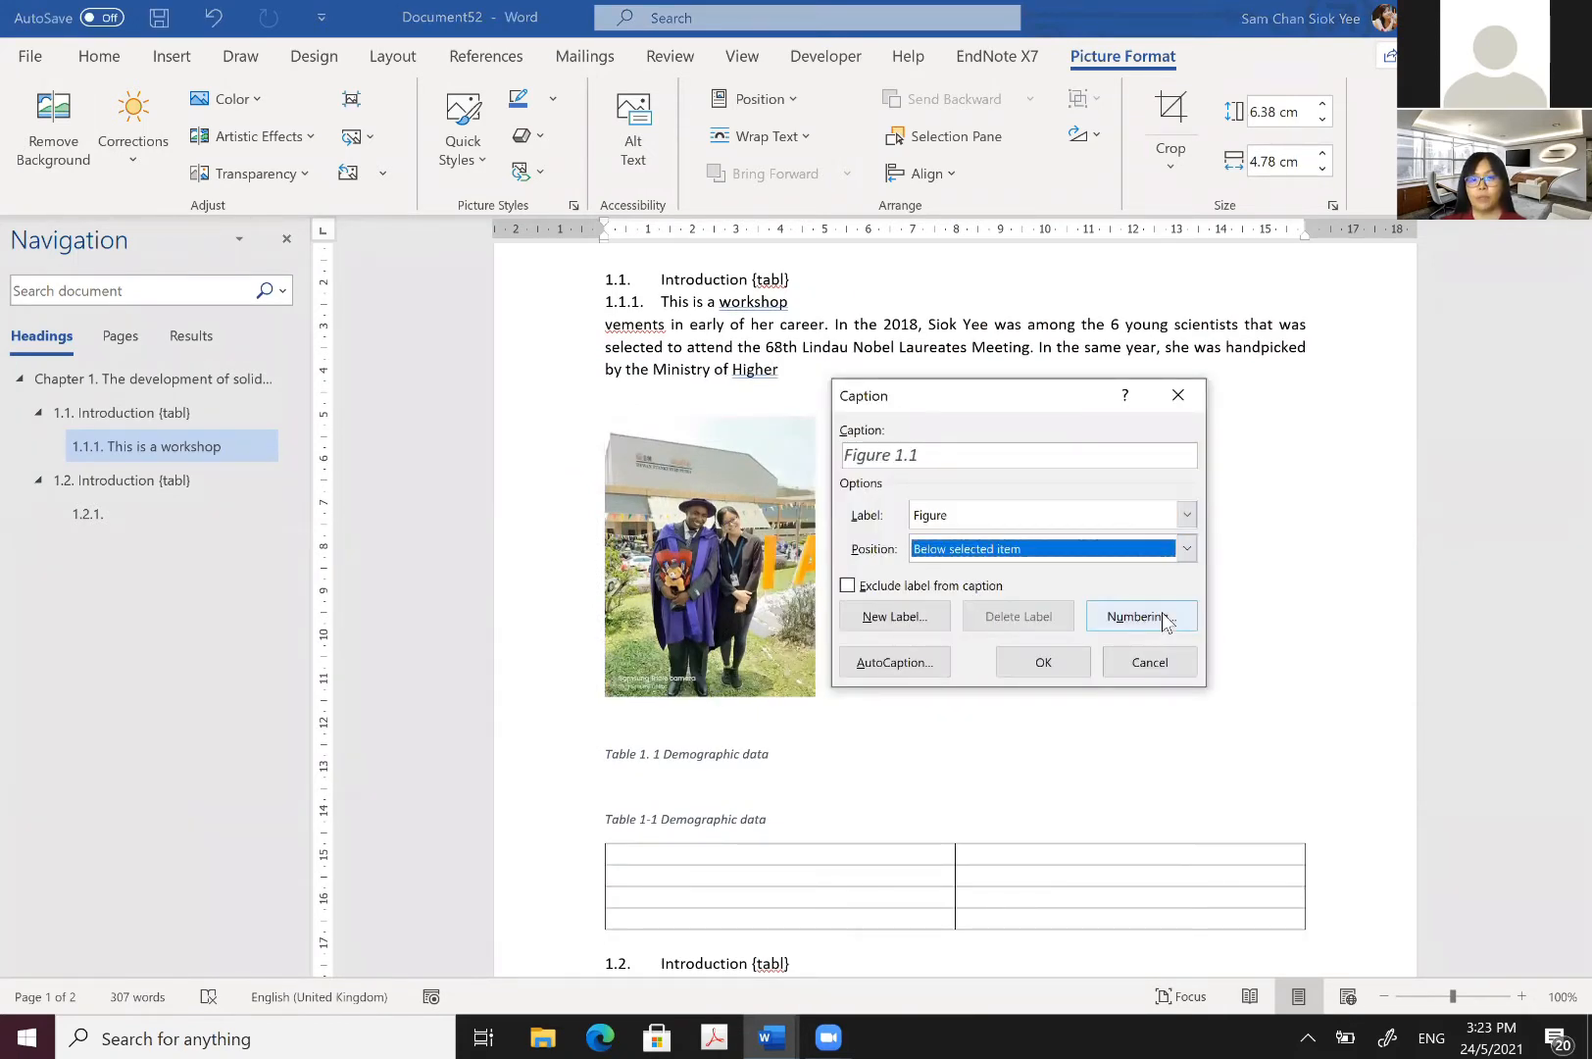
Step: Number the figure caption by chapter from Heading 1 with a period separator, and insert it with the text "This is a graduated student"
left_click(1164, 617)
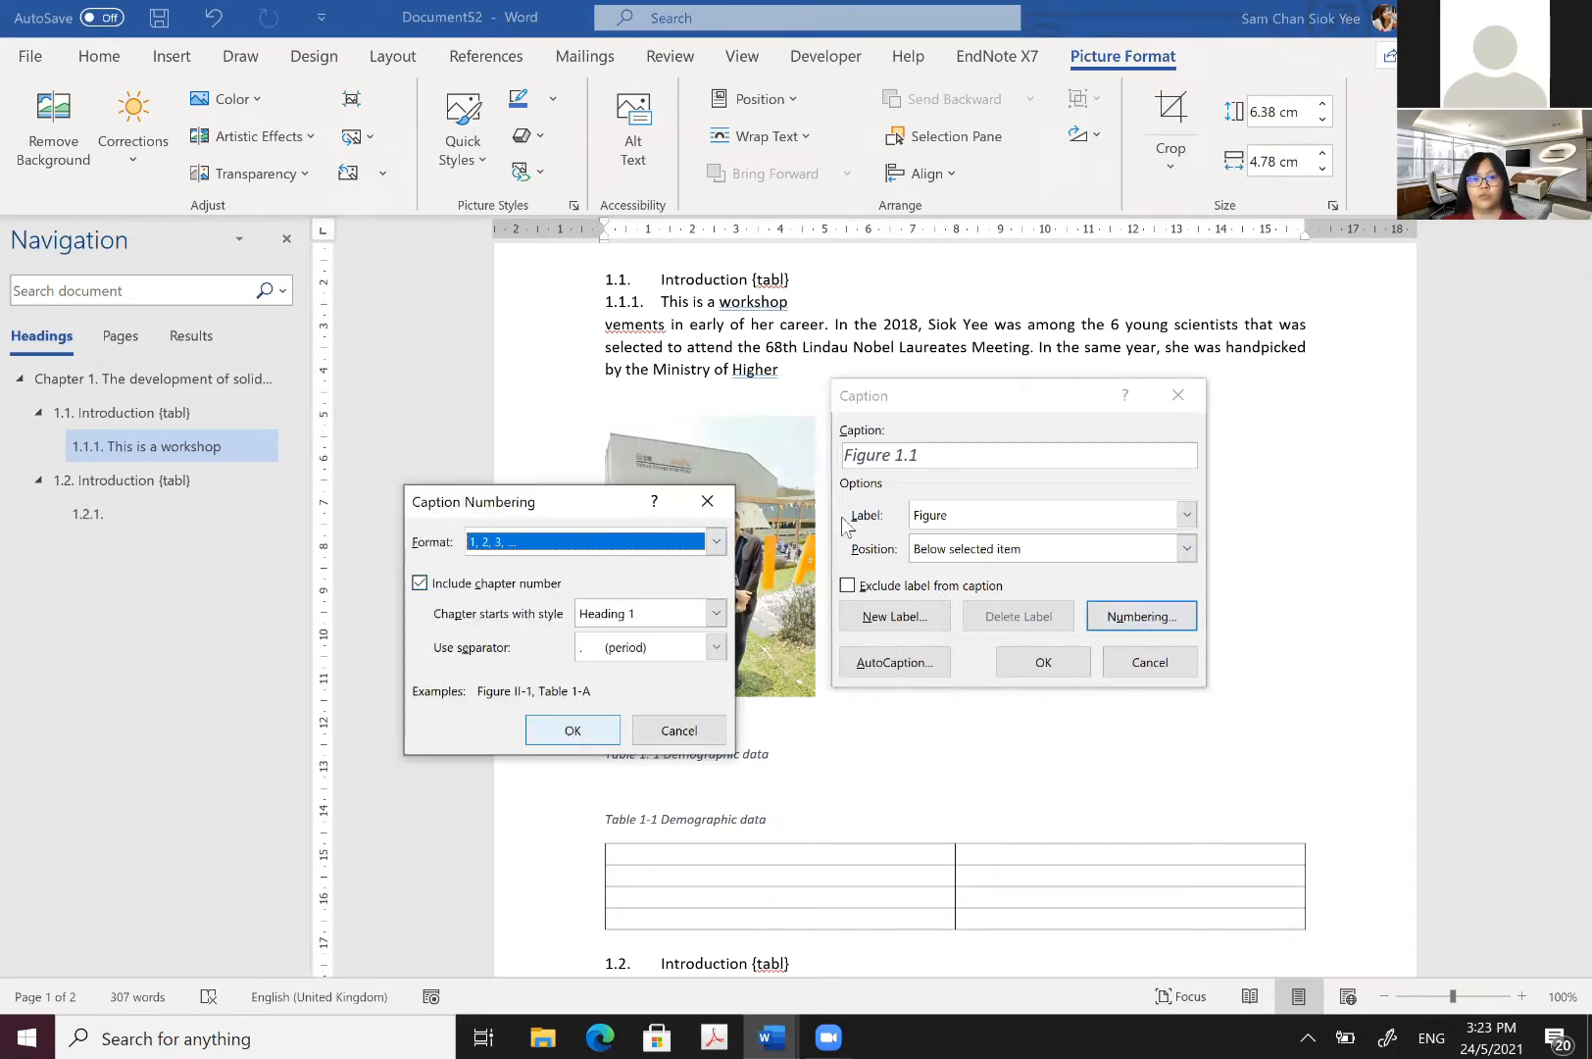
left_click(1028, 468)
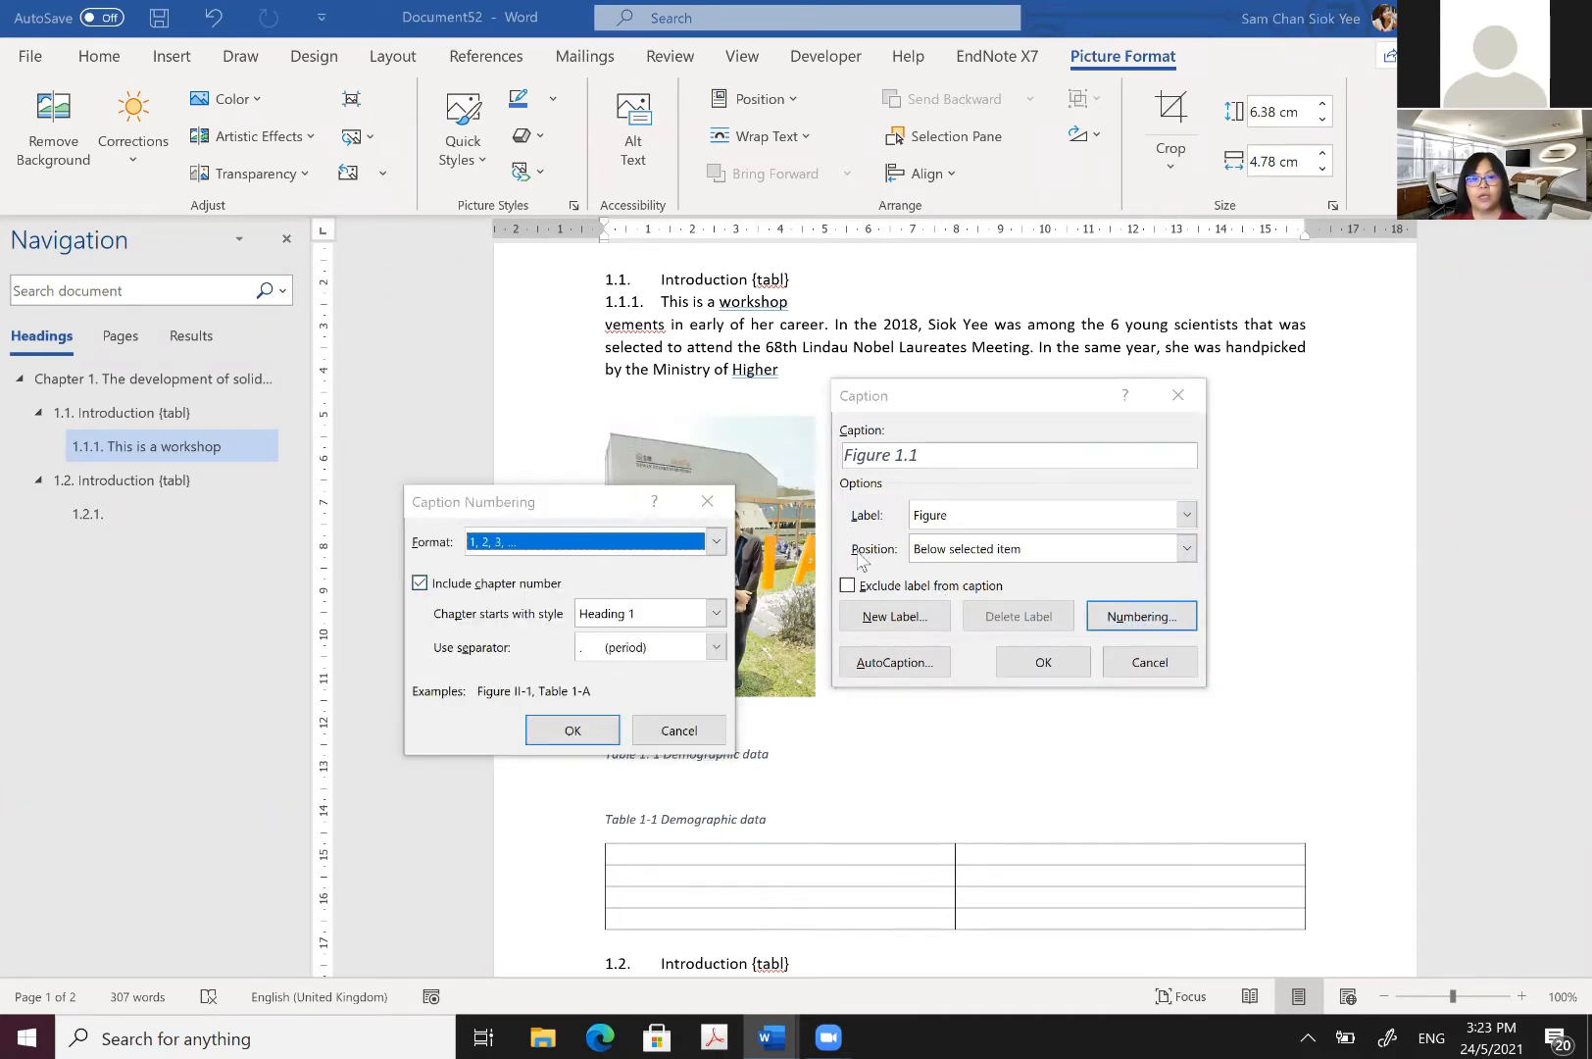
left_click(573, 730)
type("This i")
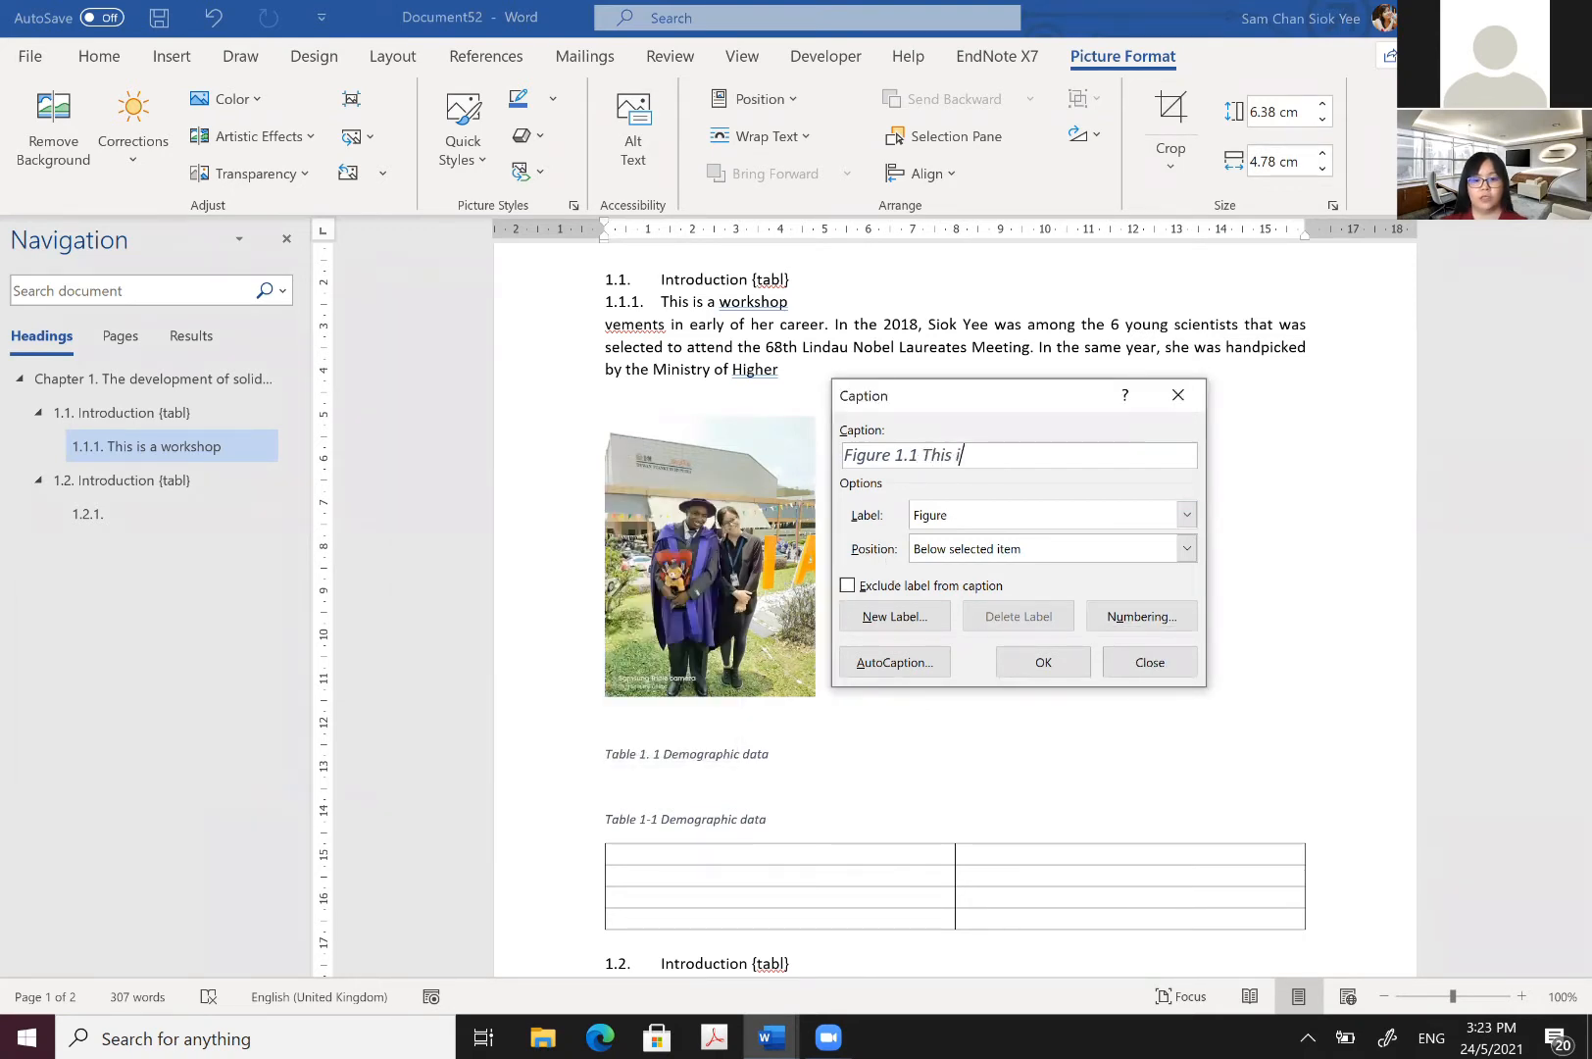
type("s a grapuated s")
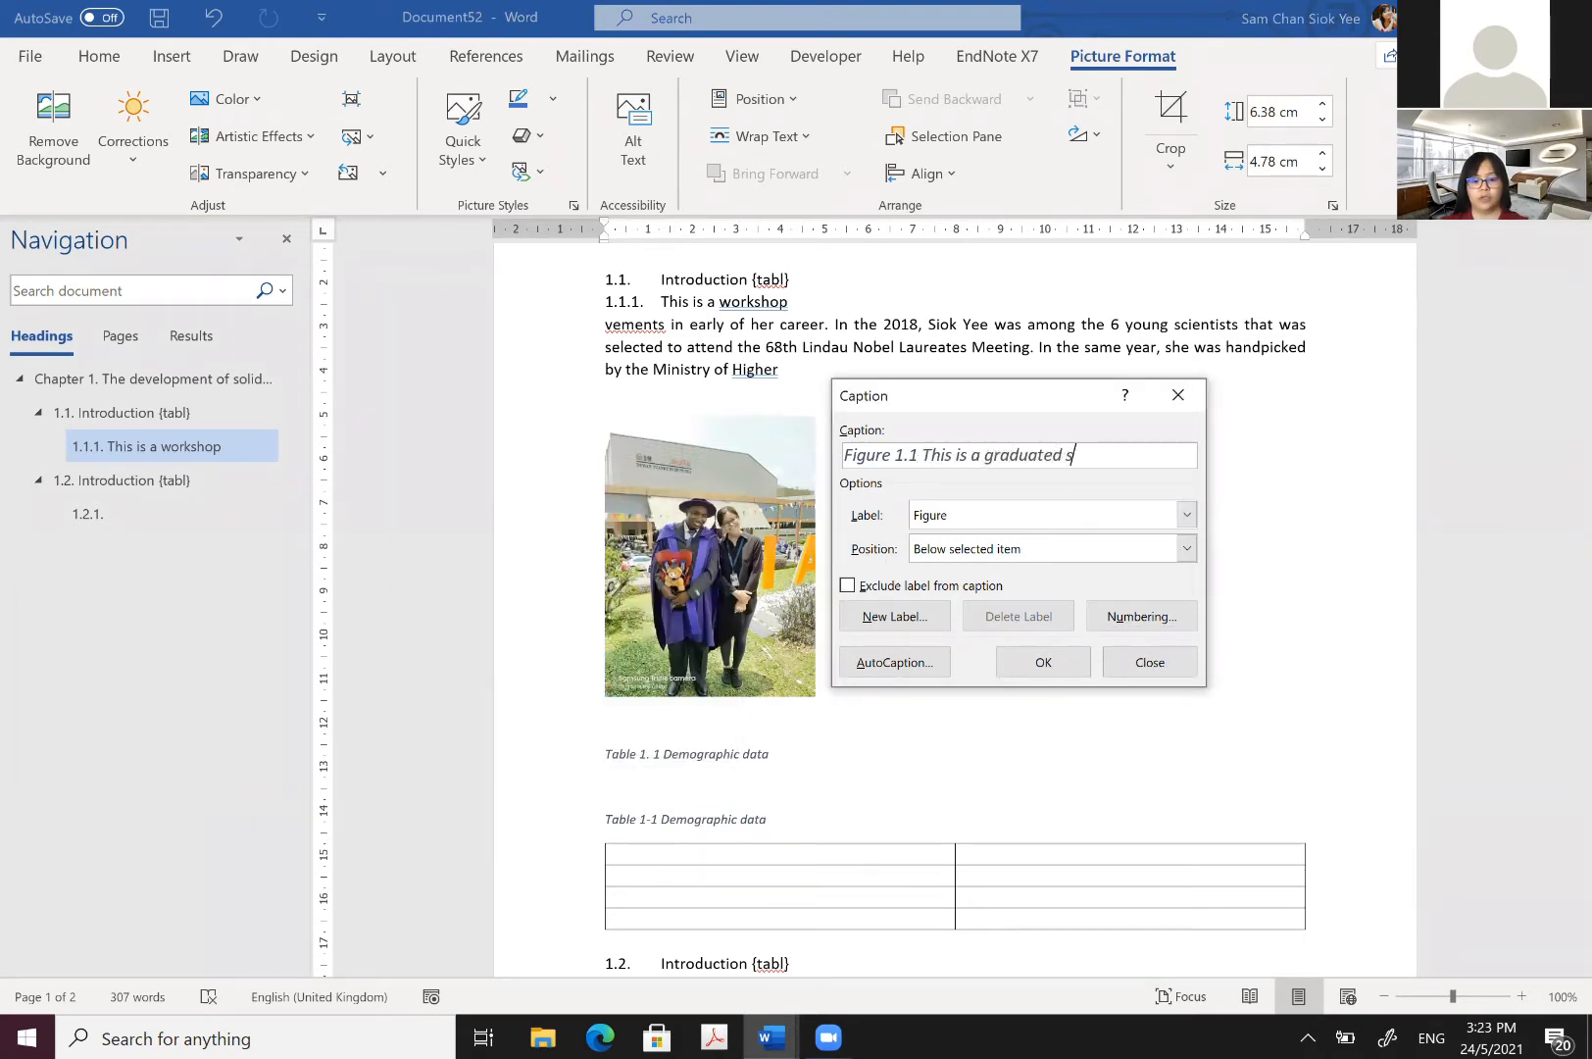
type("tudent")
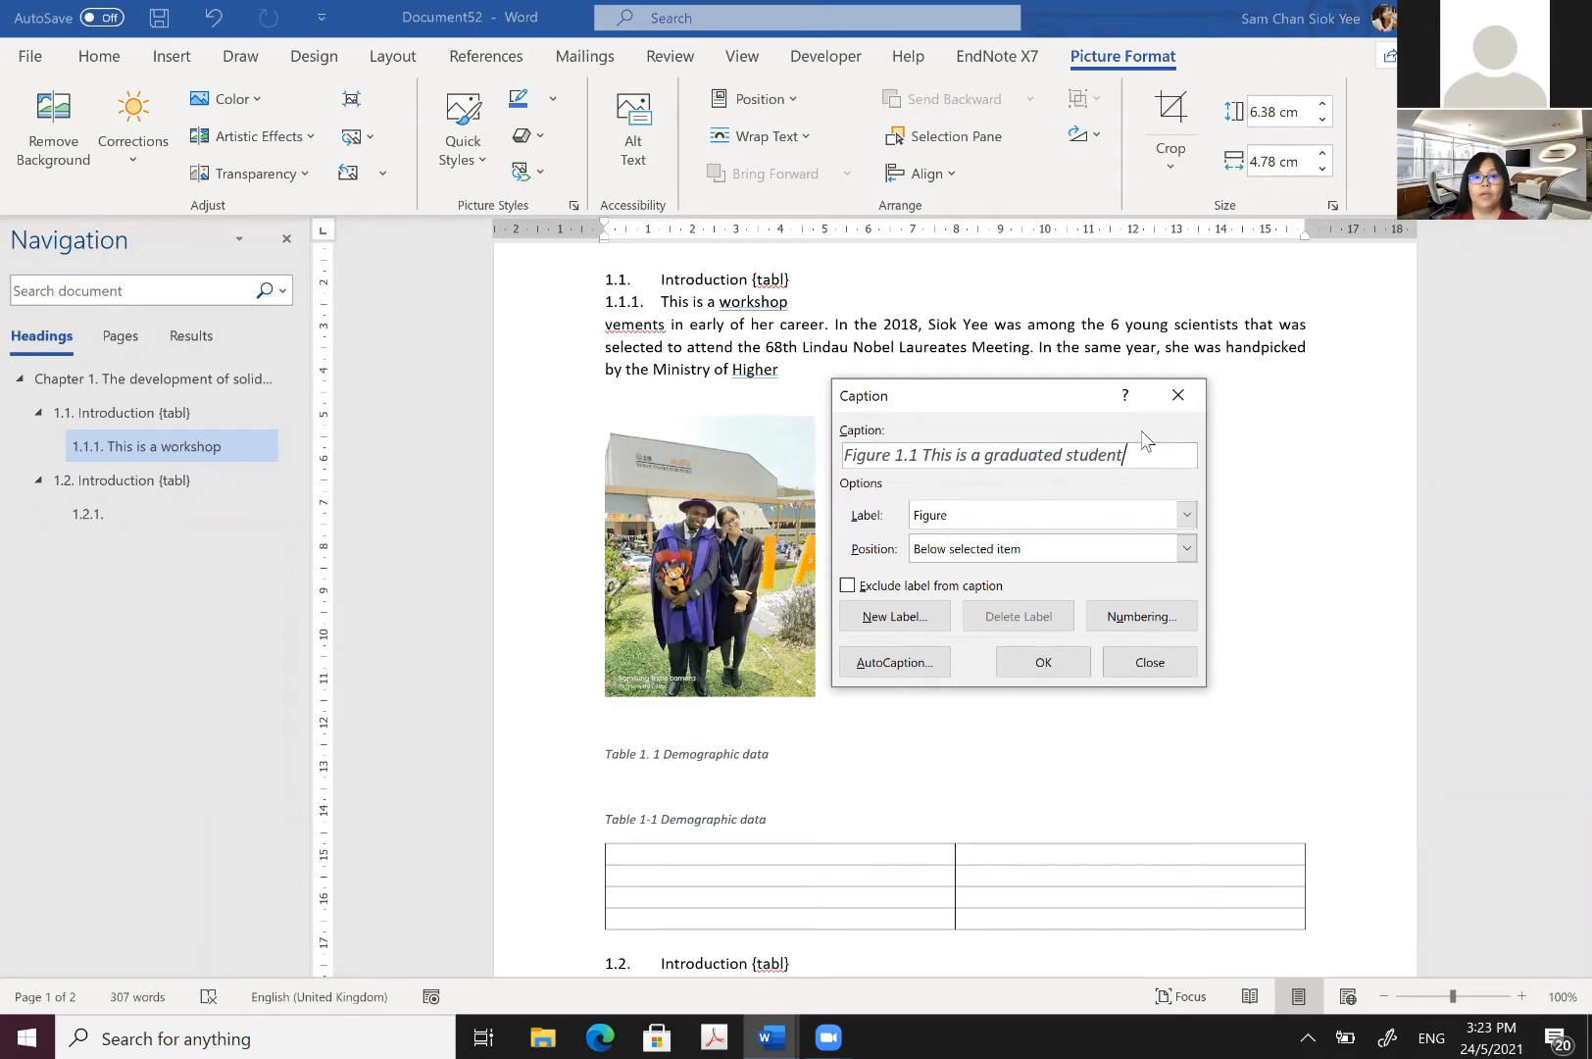
left_click(1041, 660)
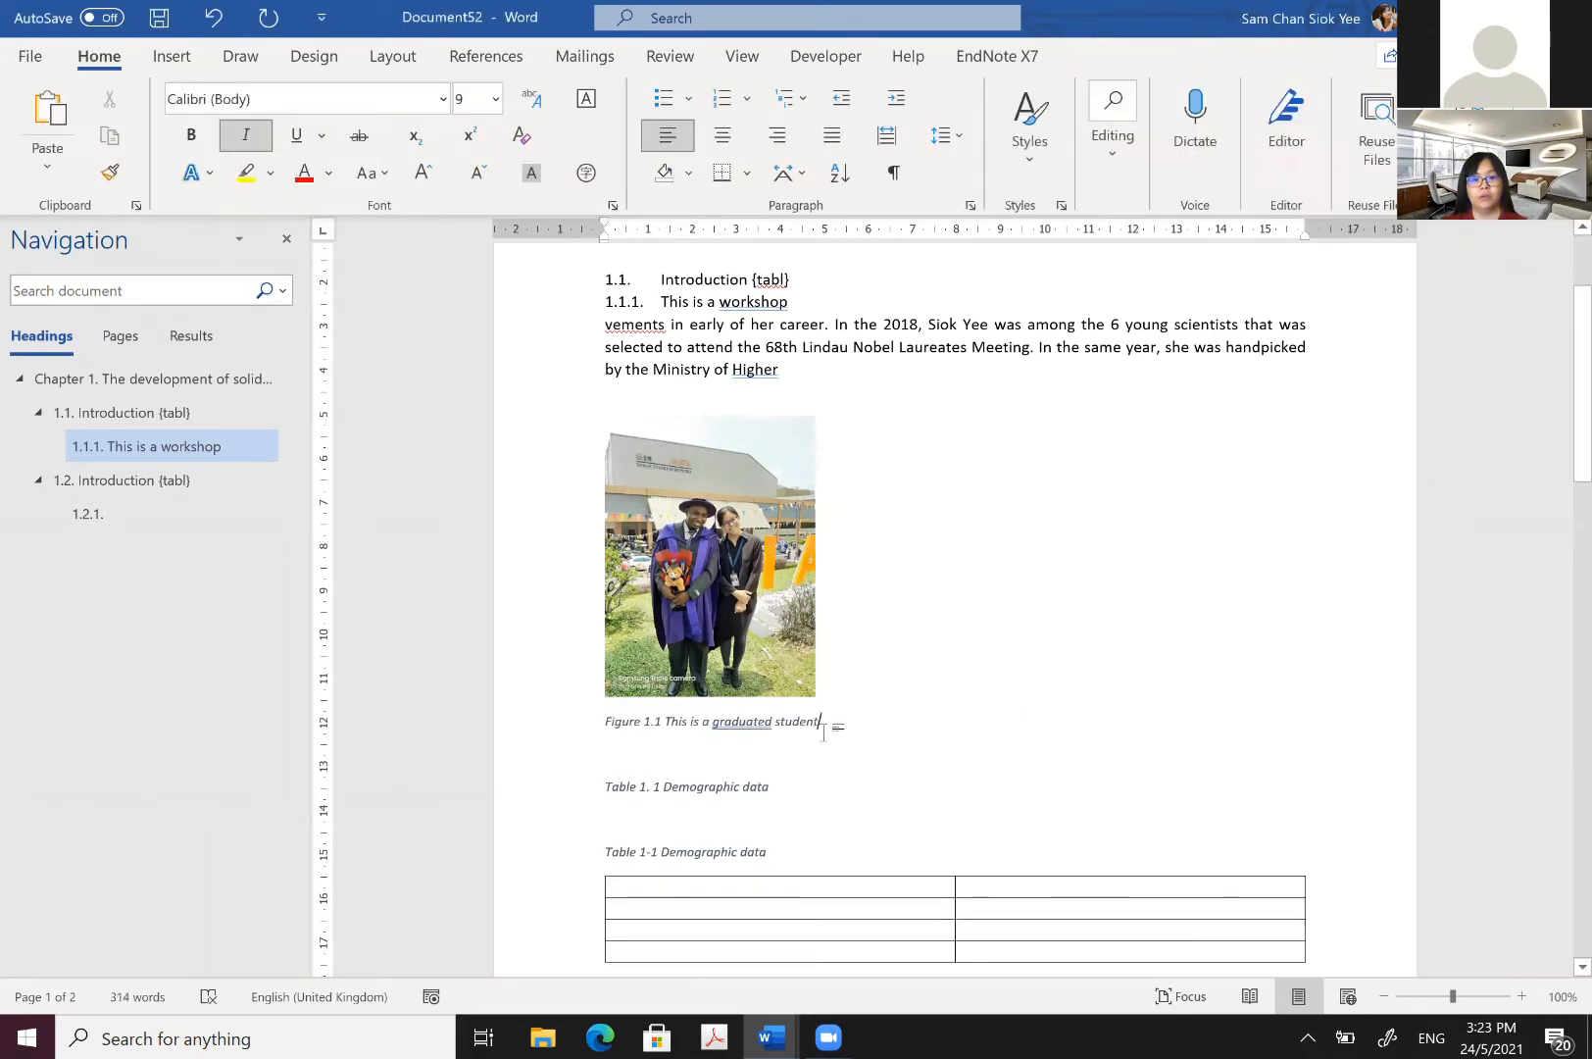
Step: Examine the new figure caption and the table captions alongside the chapter headings
left_click_drag(829, 726, 597, 722)
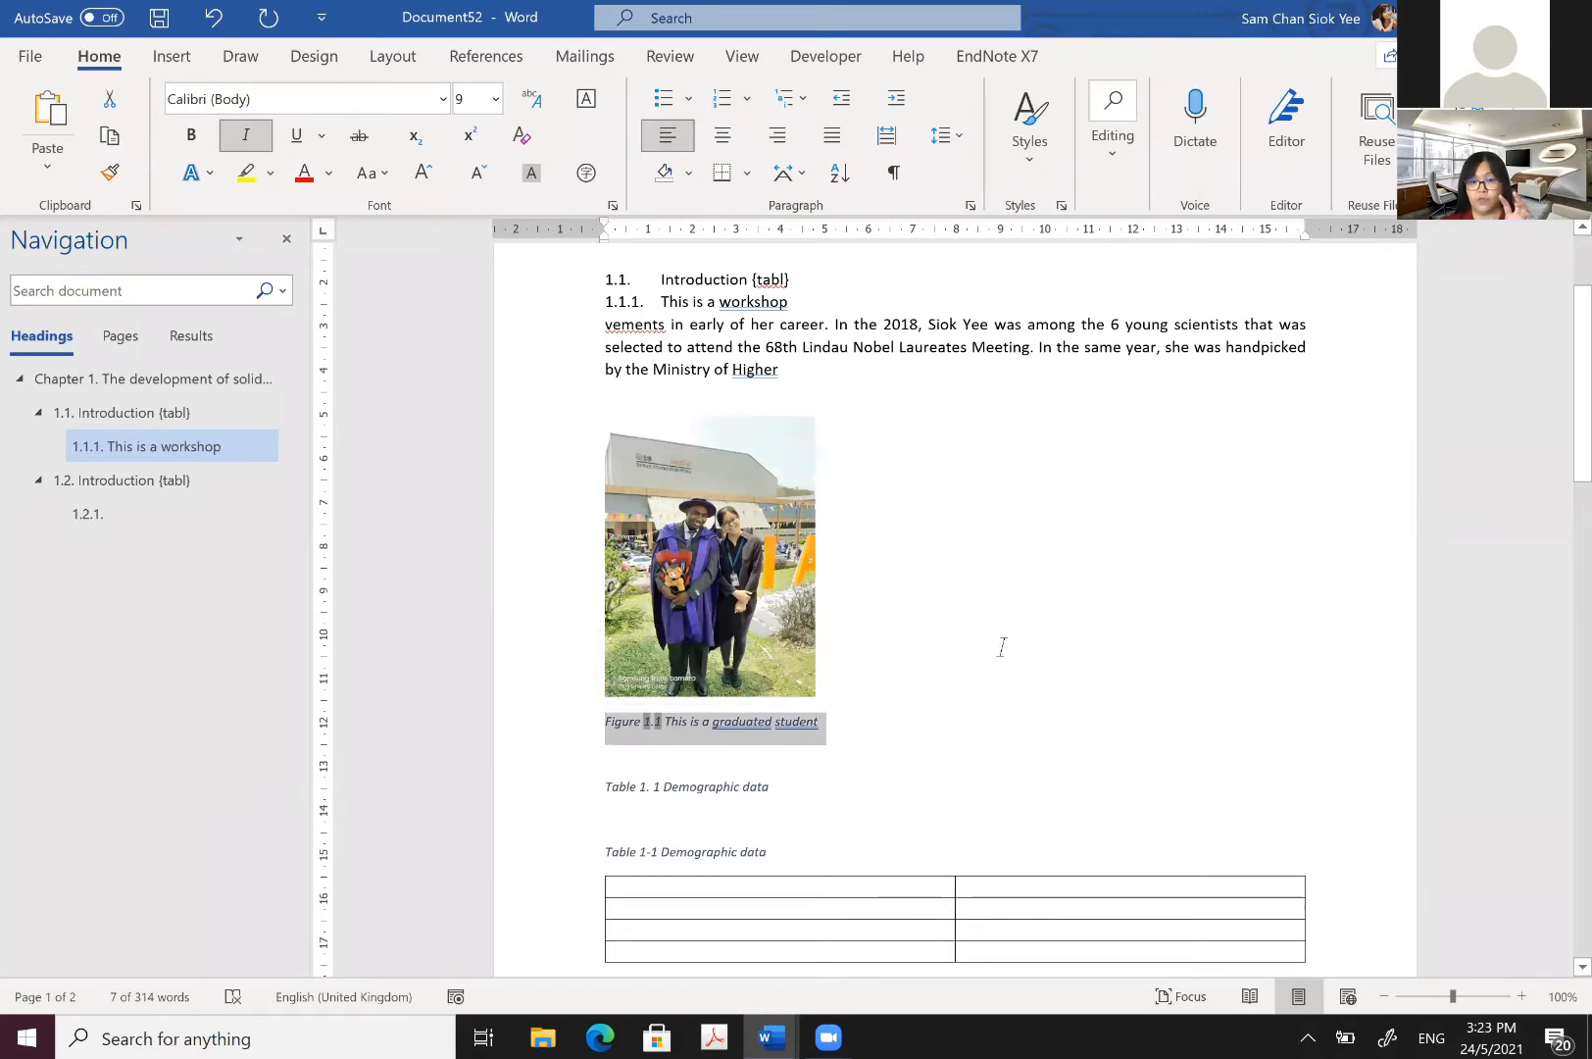
scroll(1002, 647, "up", 2)
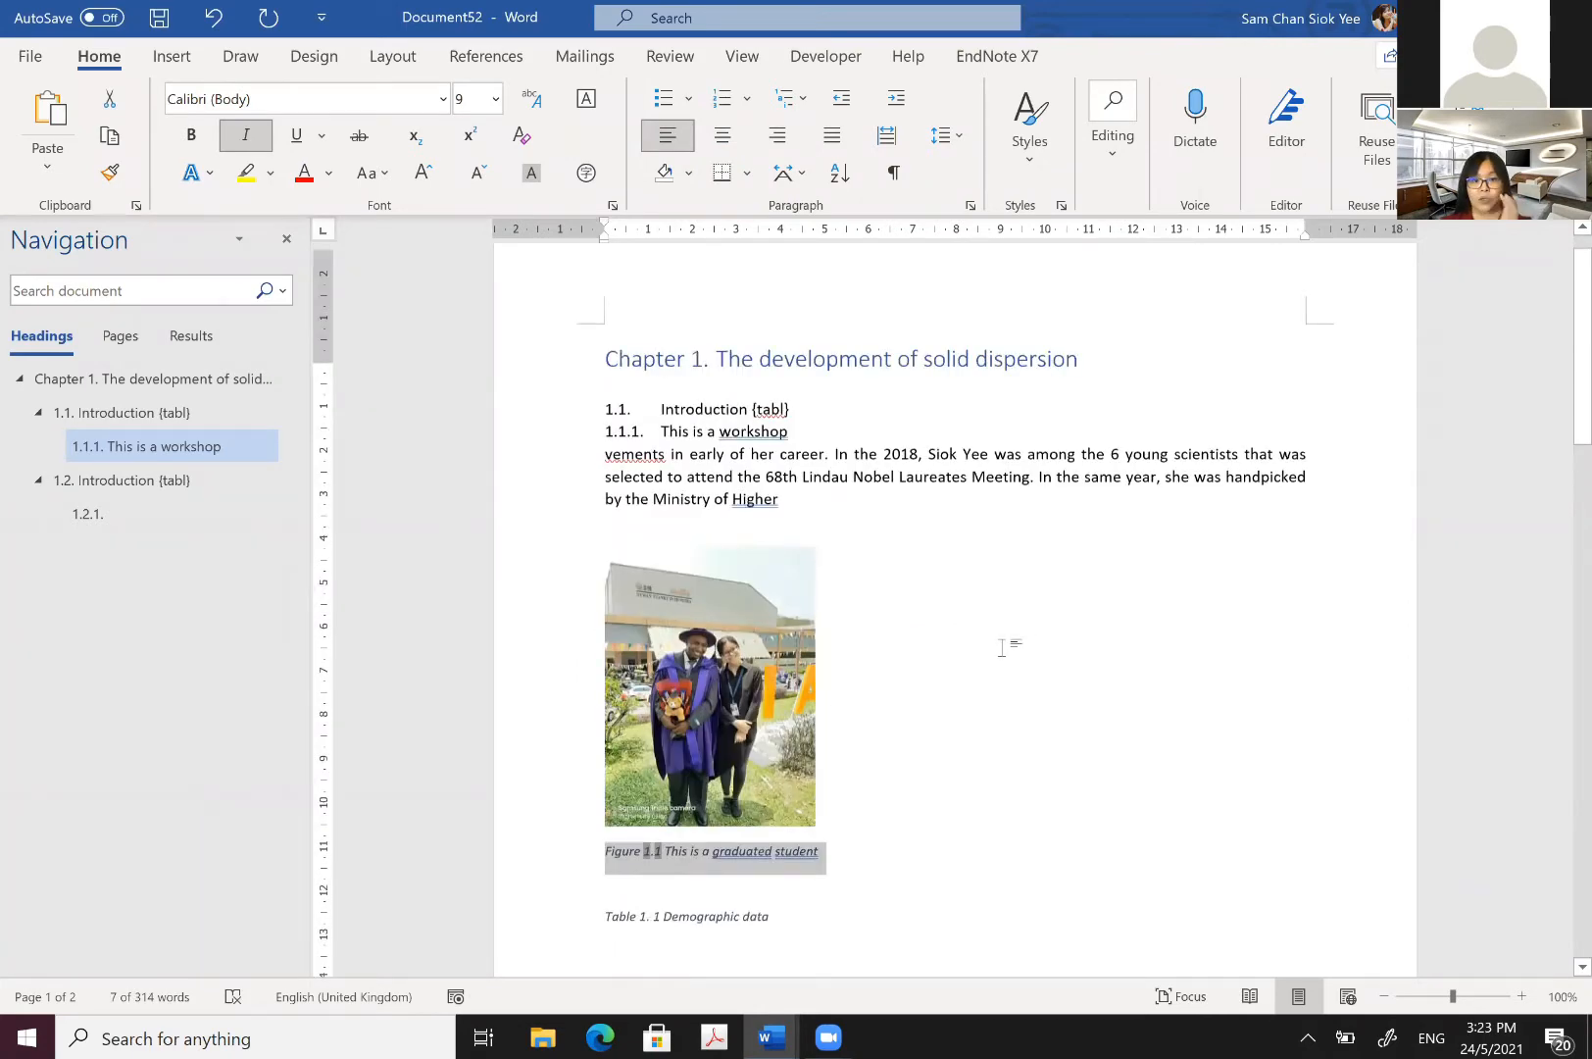
scroll(985, 637, "down", 2)
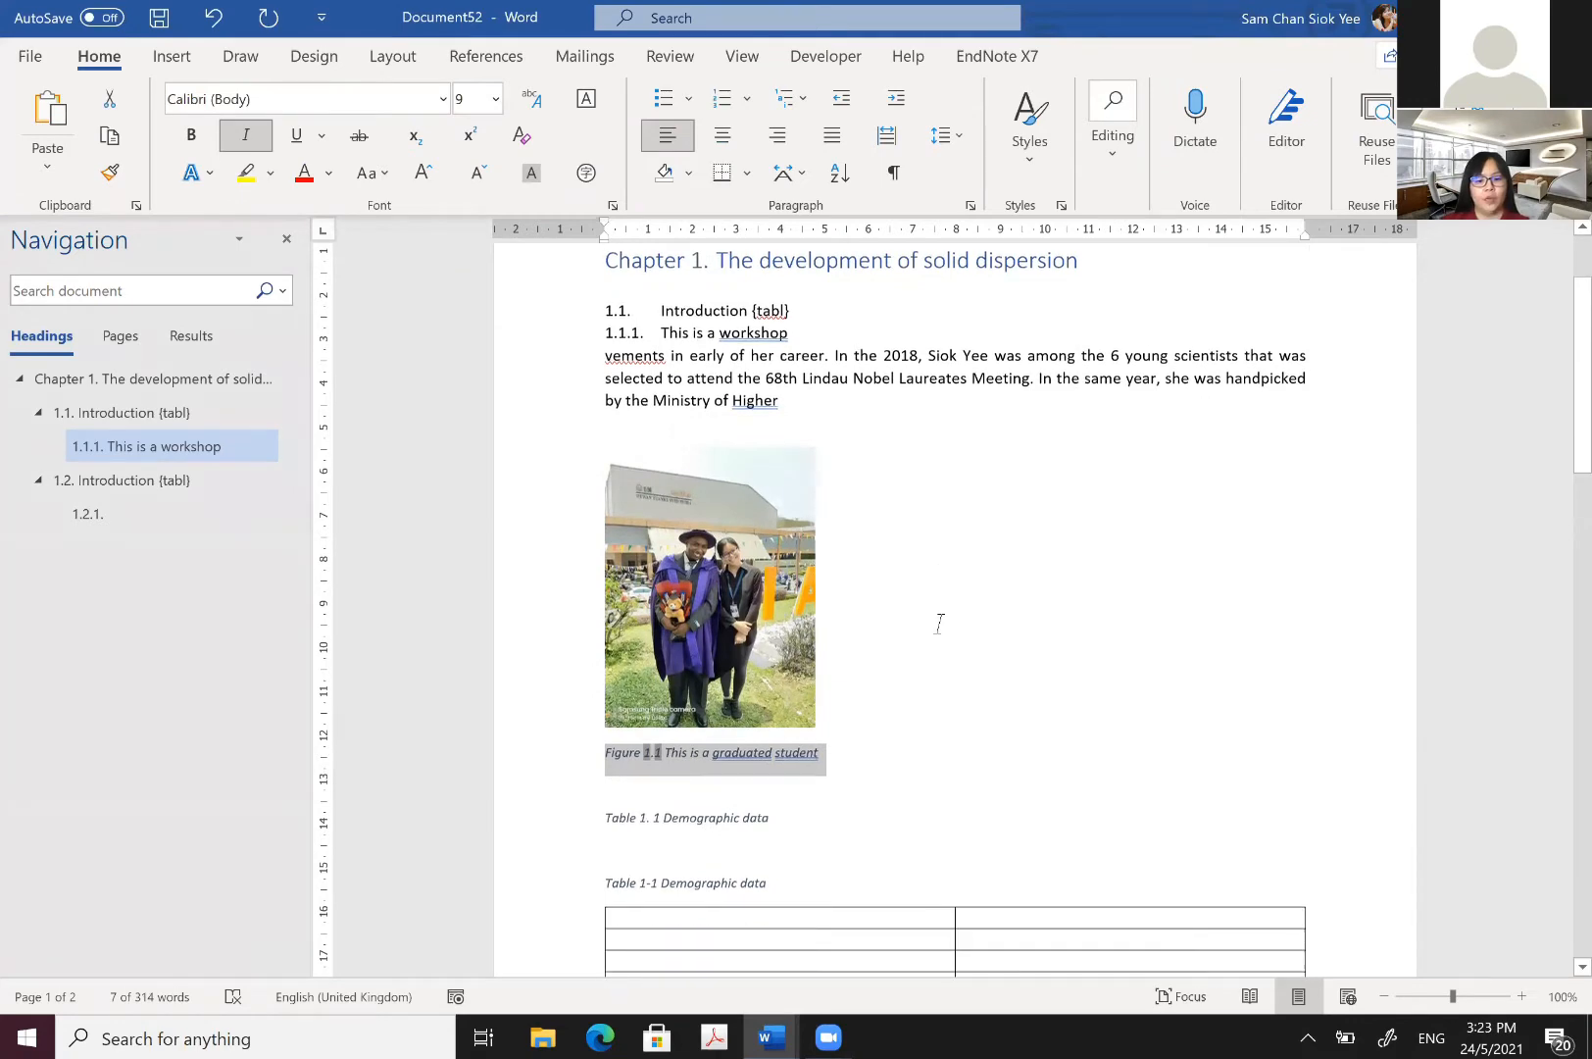
scroll(770, 714, "down", 9)
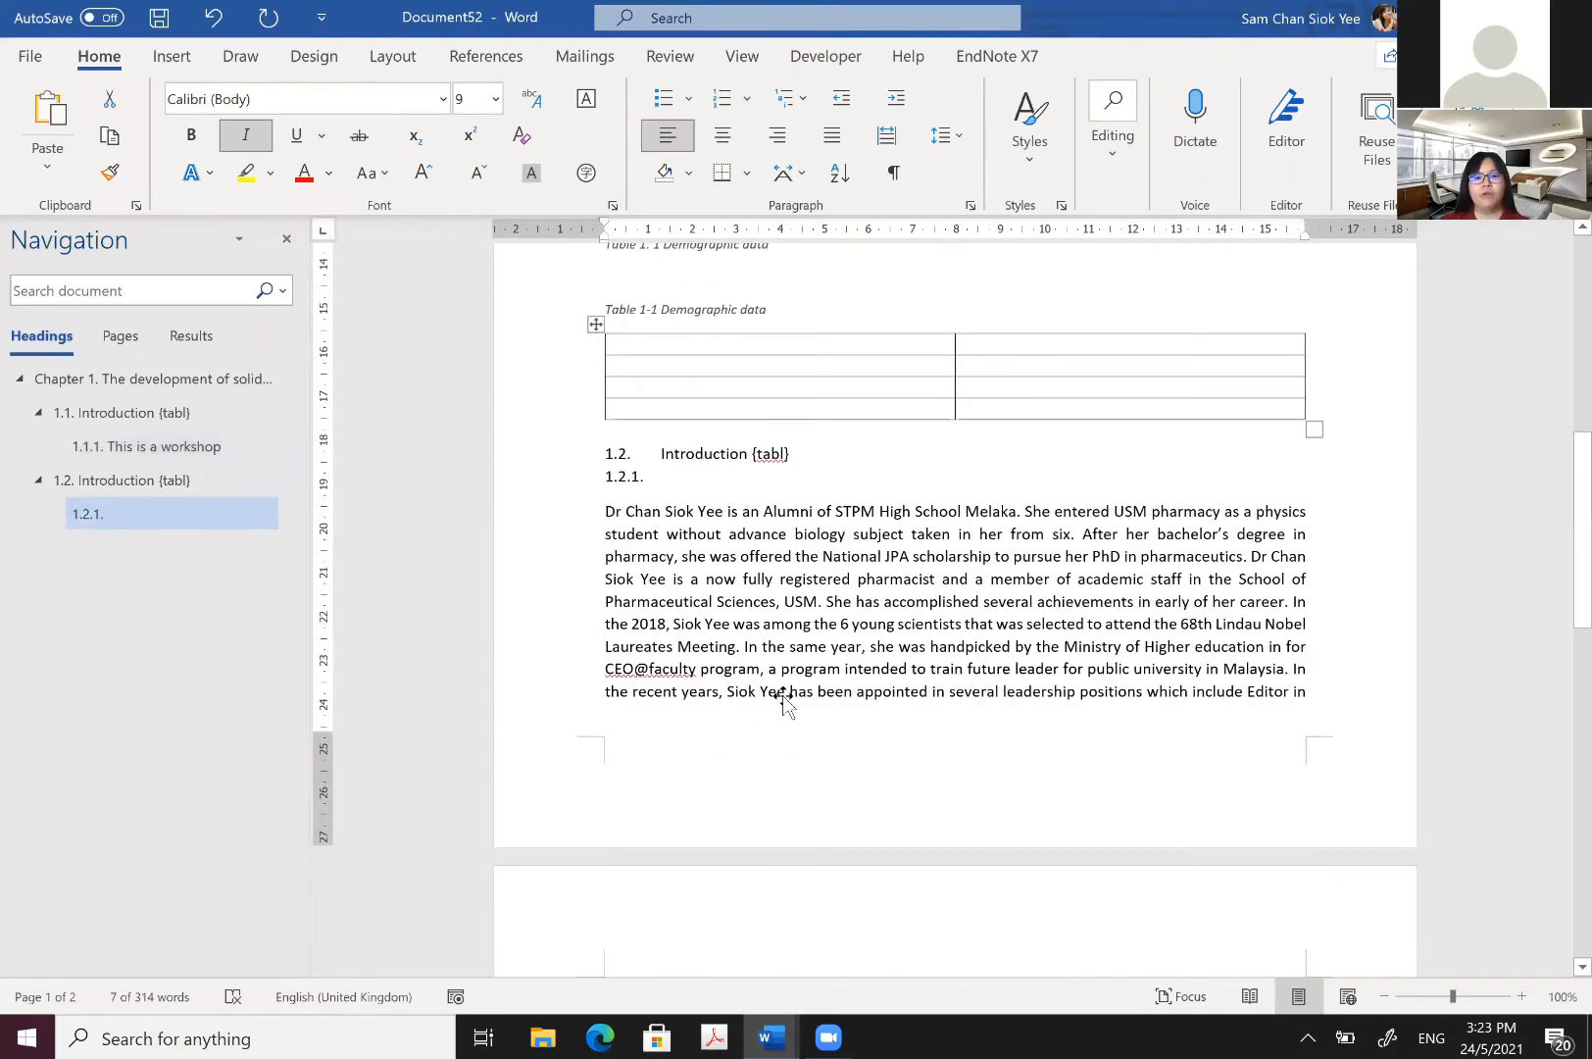
scroll(789, 700, "up", 1)
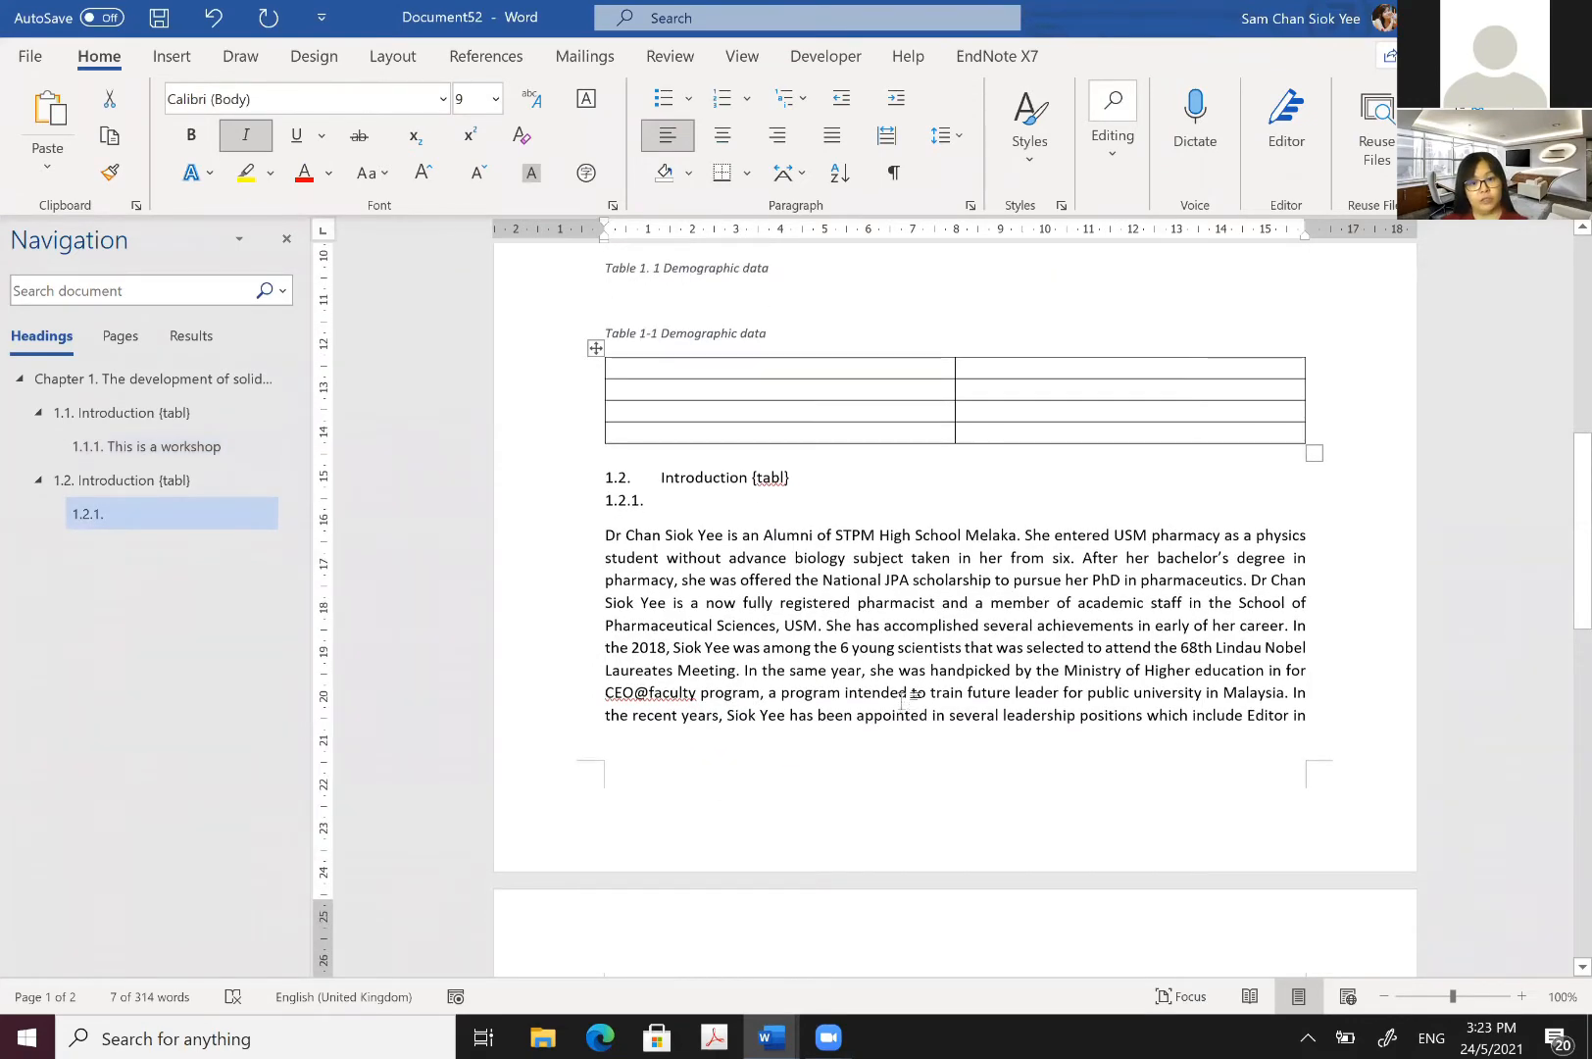
scroll(901, 698, "up", 10)
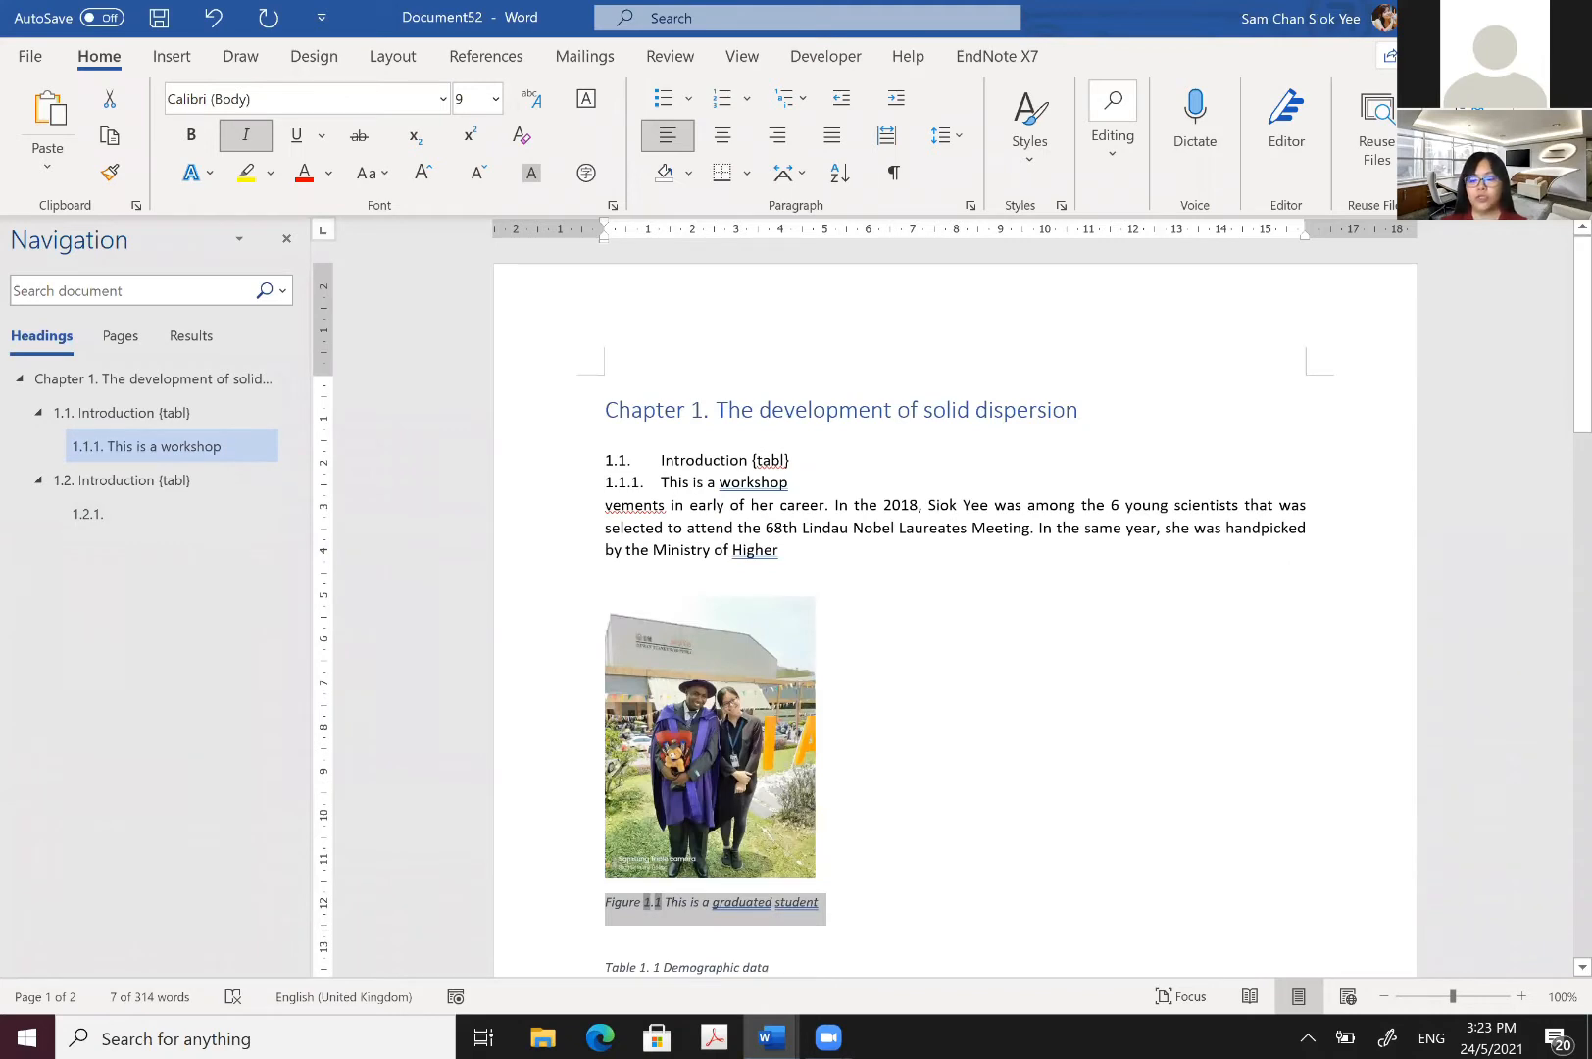
Step: Write "Body mass index is being calculated by the equation below:" under the four-row table and add empty paragraphs after it
scroll(872, 742, "down", 6)
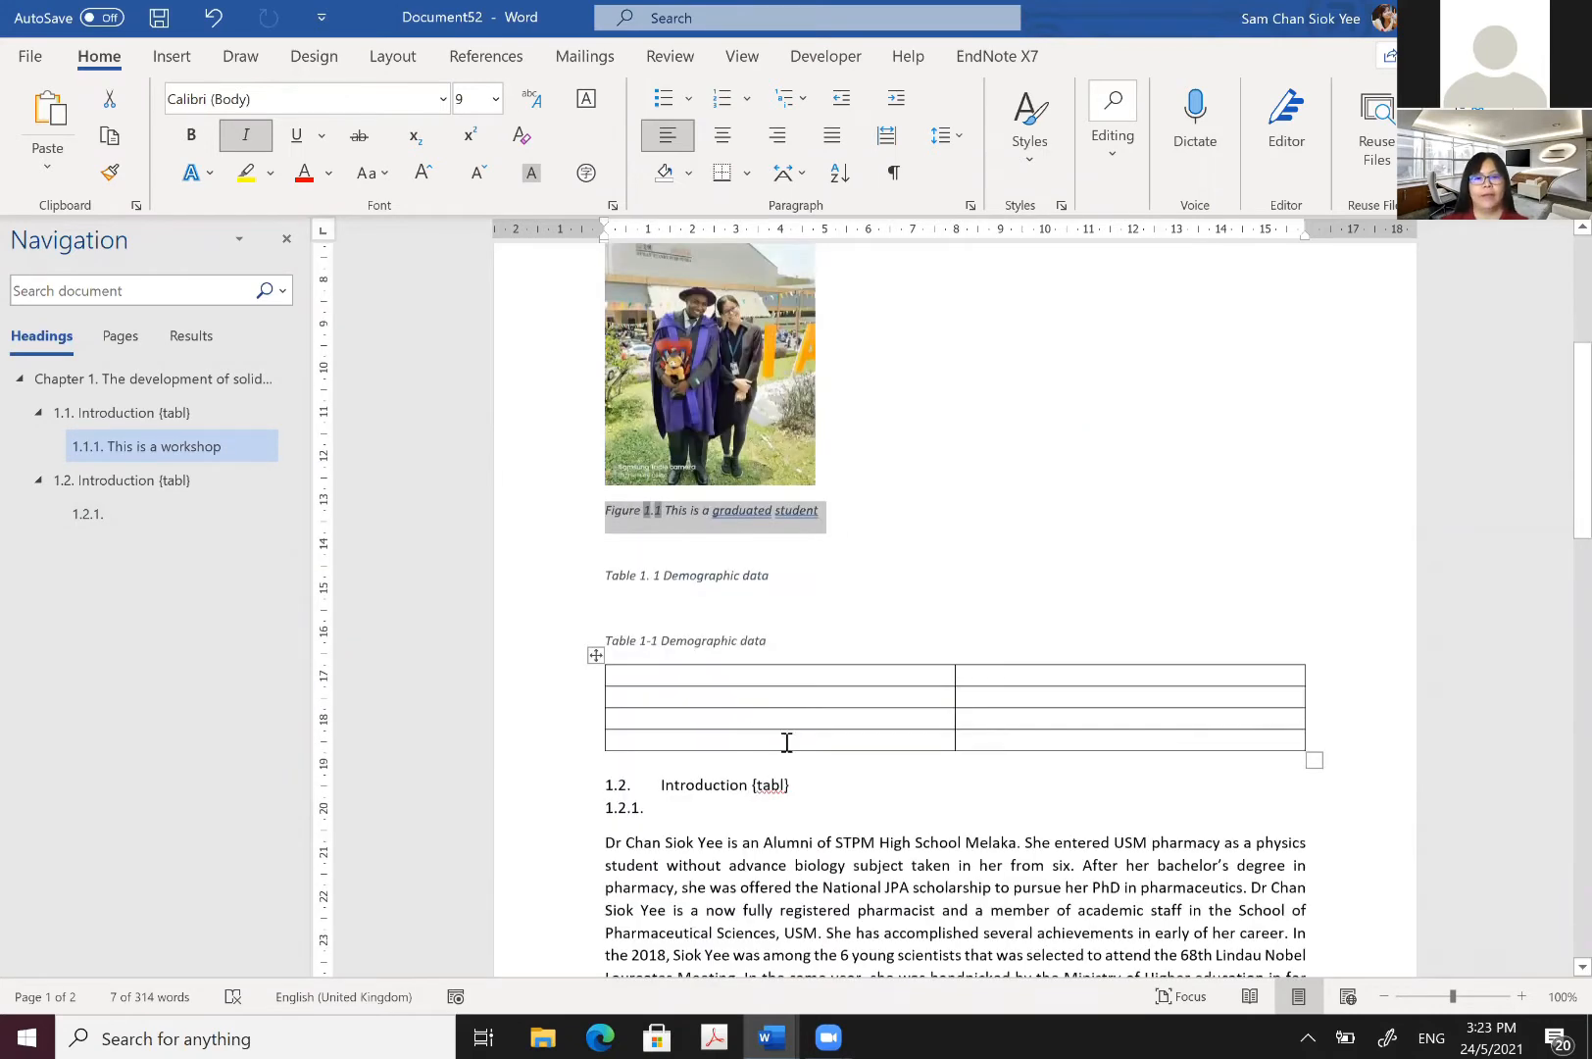
scroll(730, 684, "down", 1)
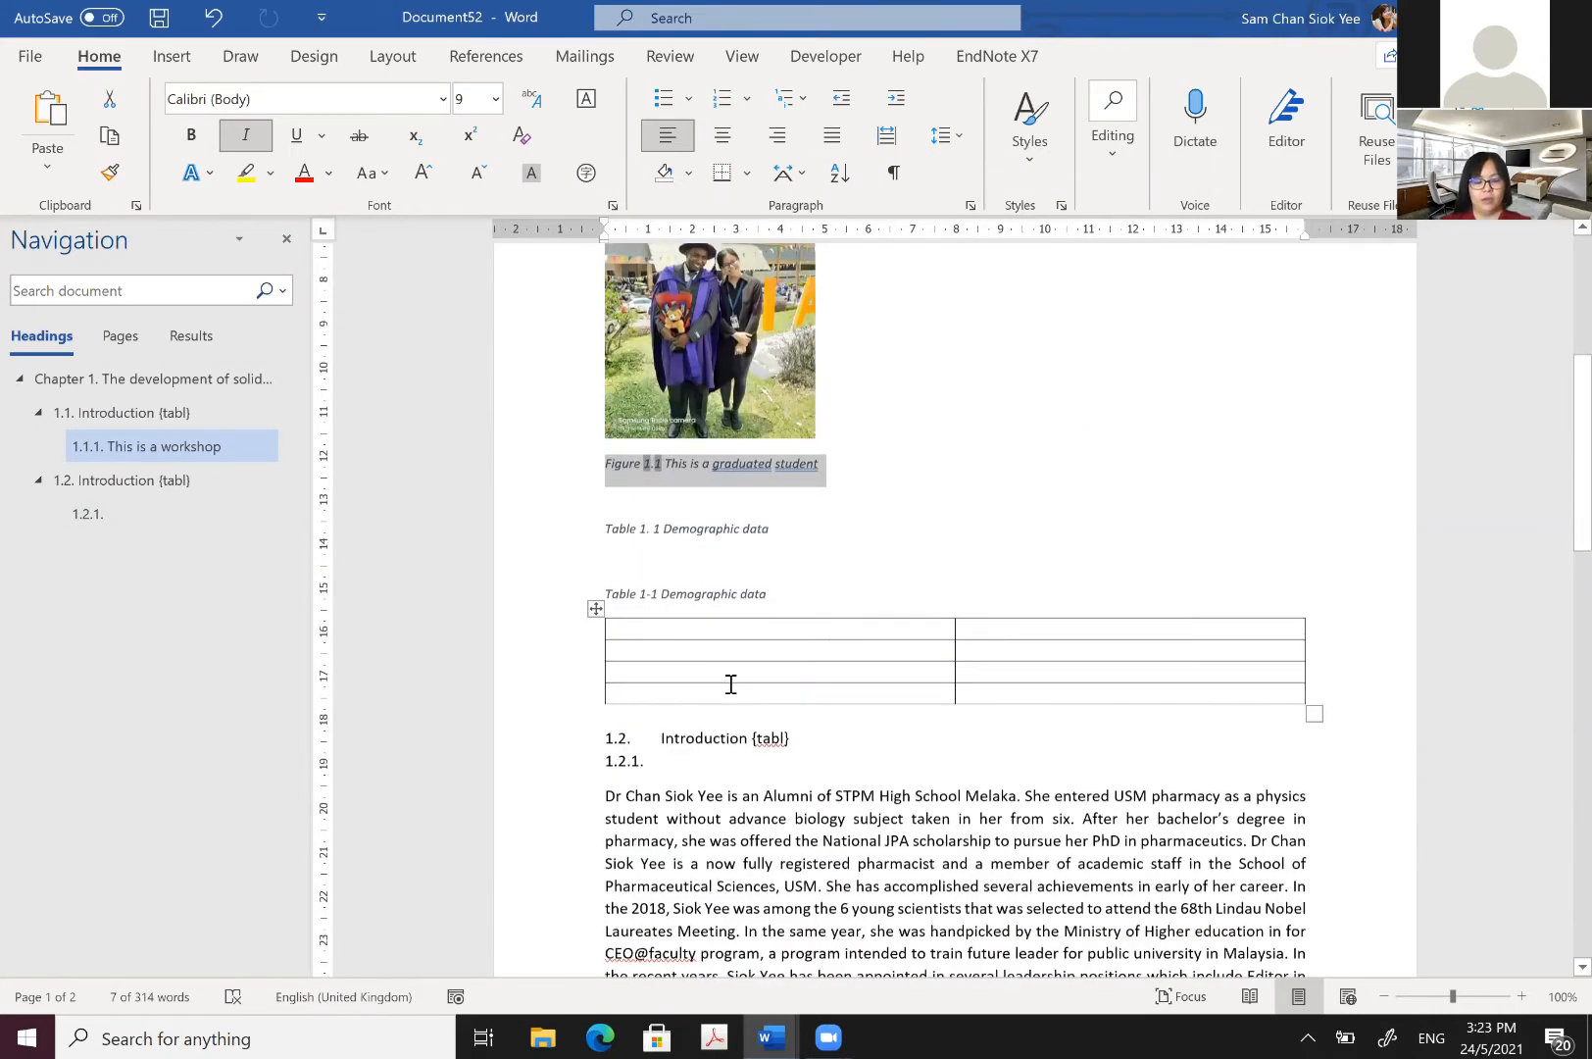
key("ctrl+z")
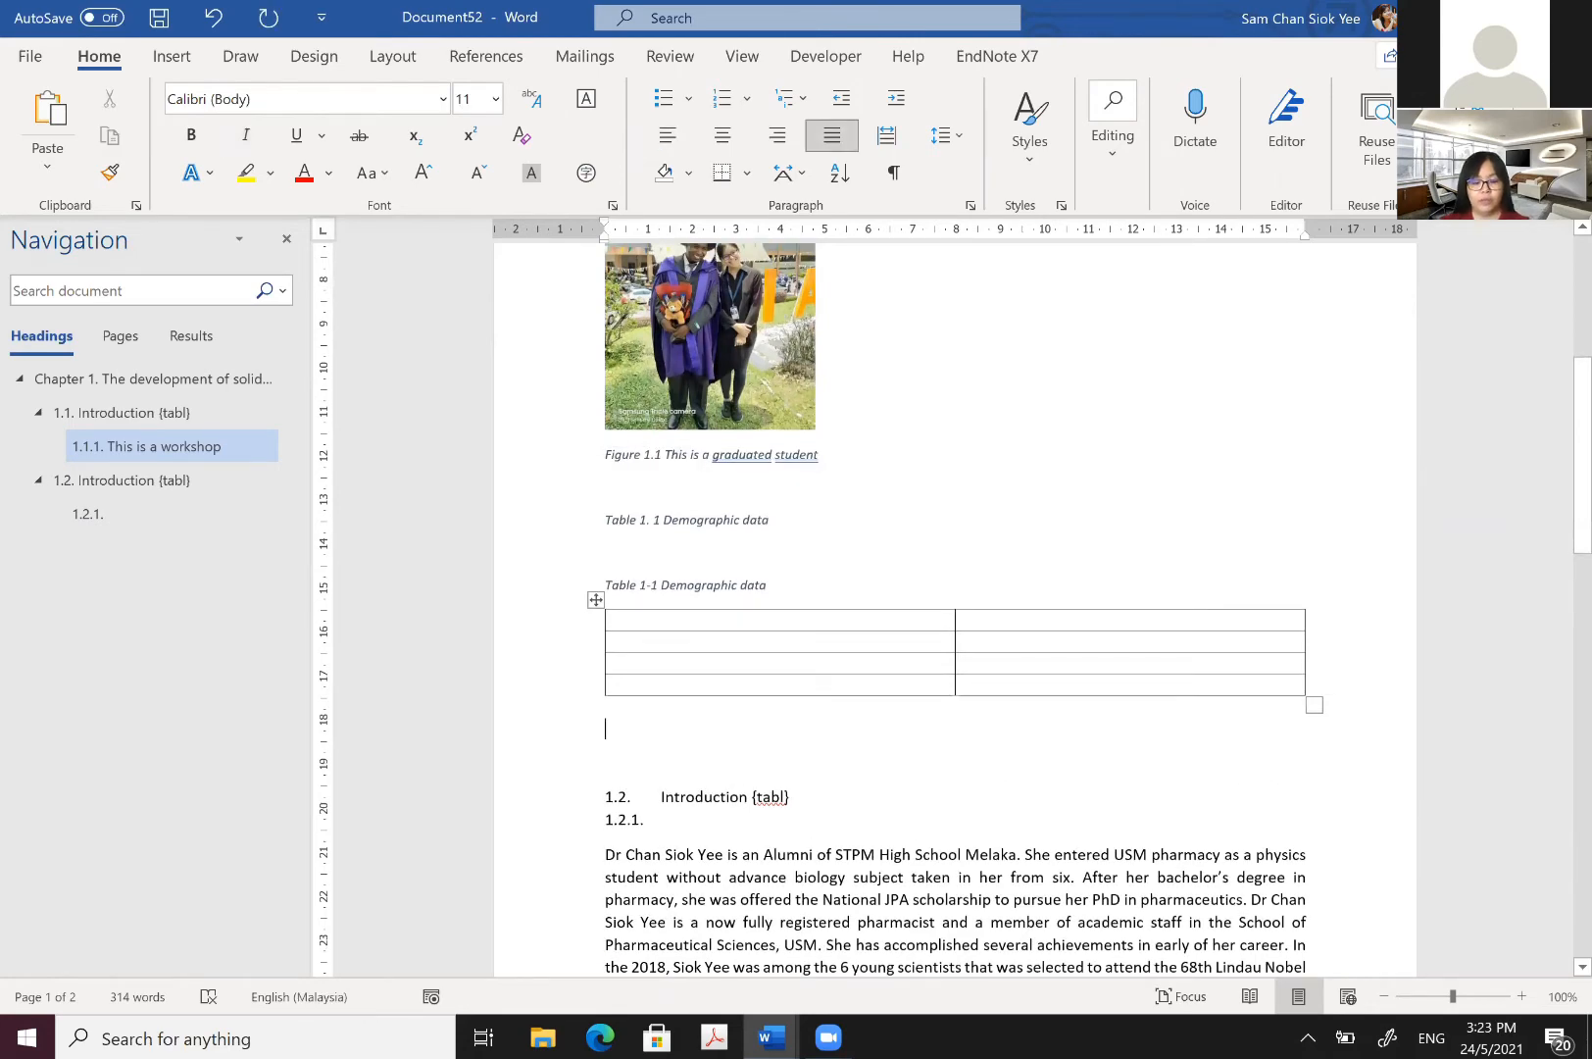
type("Body mass in")
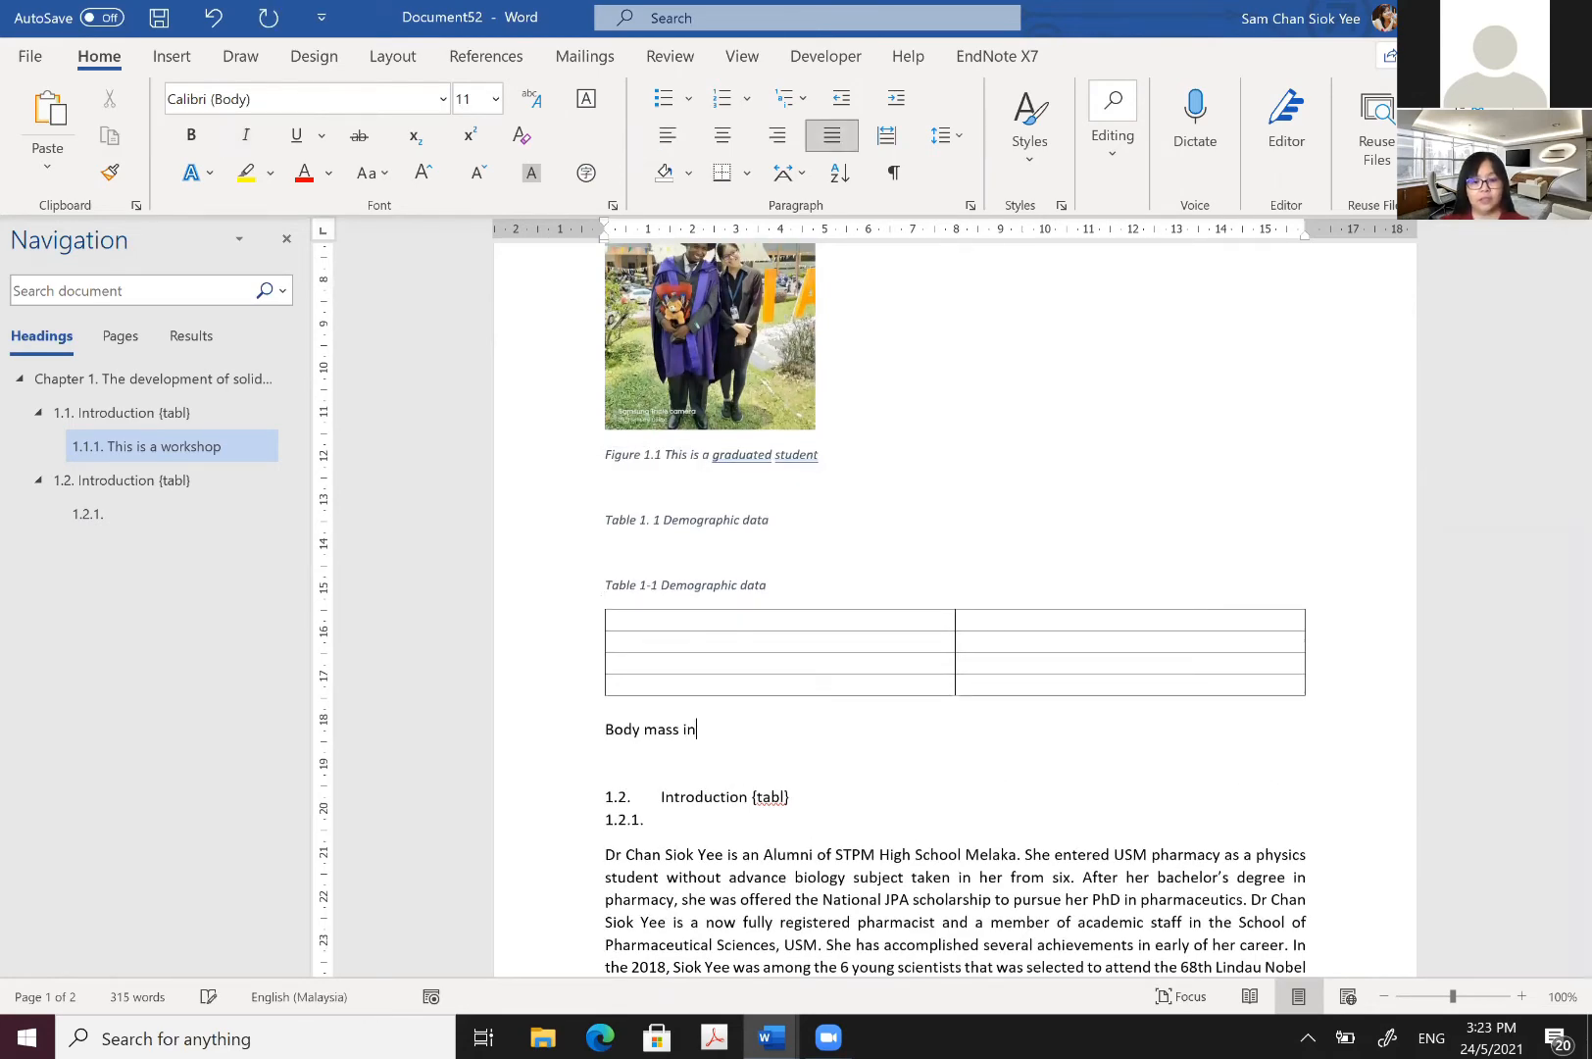
type("dex is being")
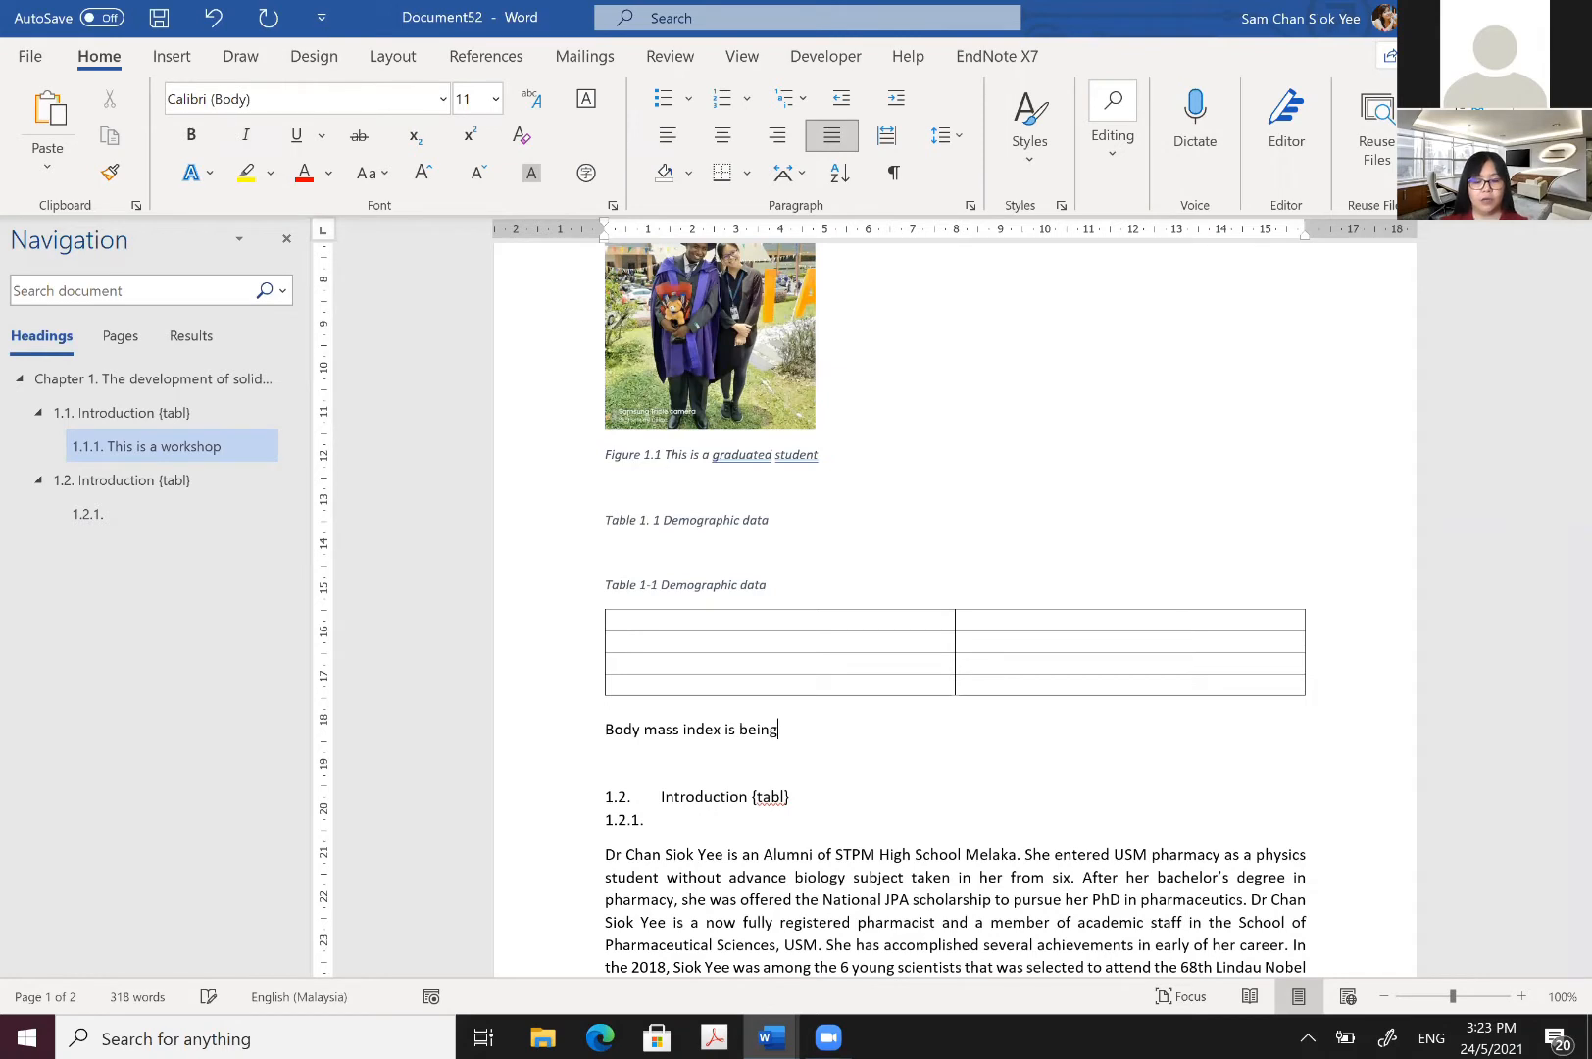
type(" calculated ")
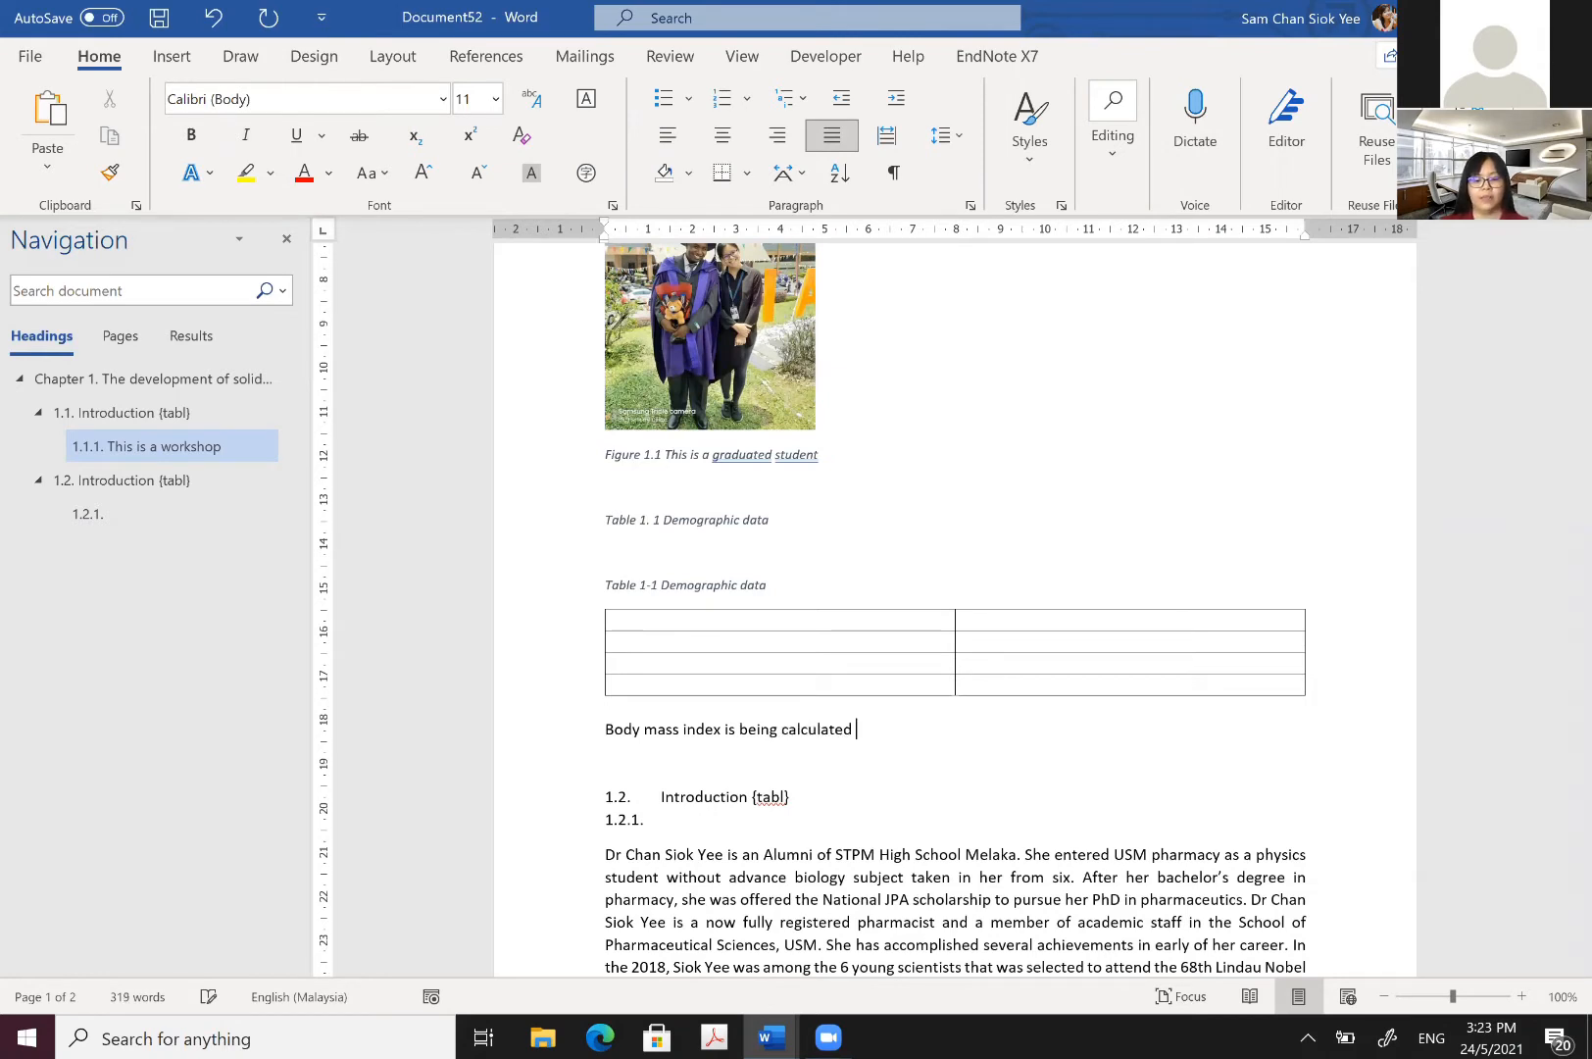
type("by the equat")
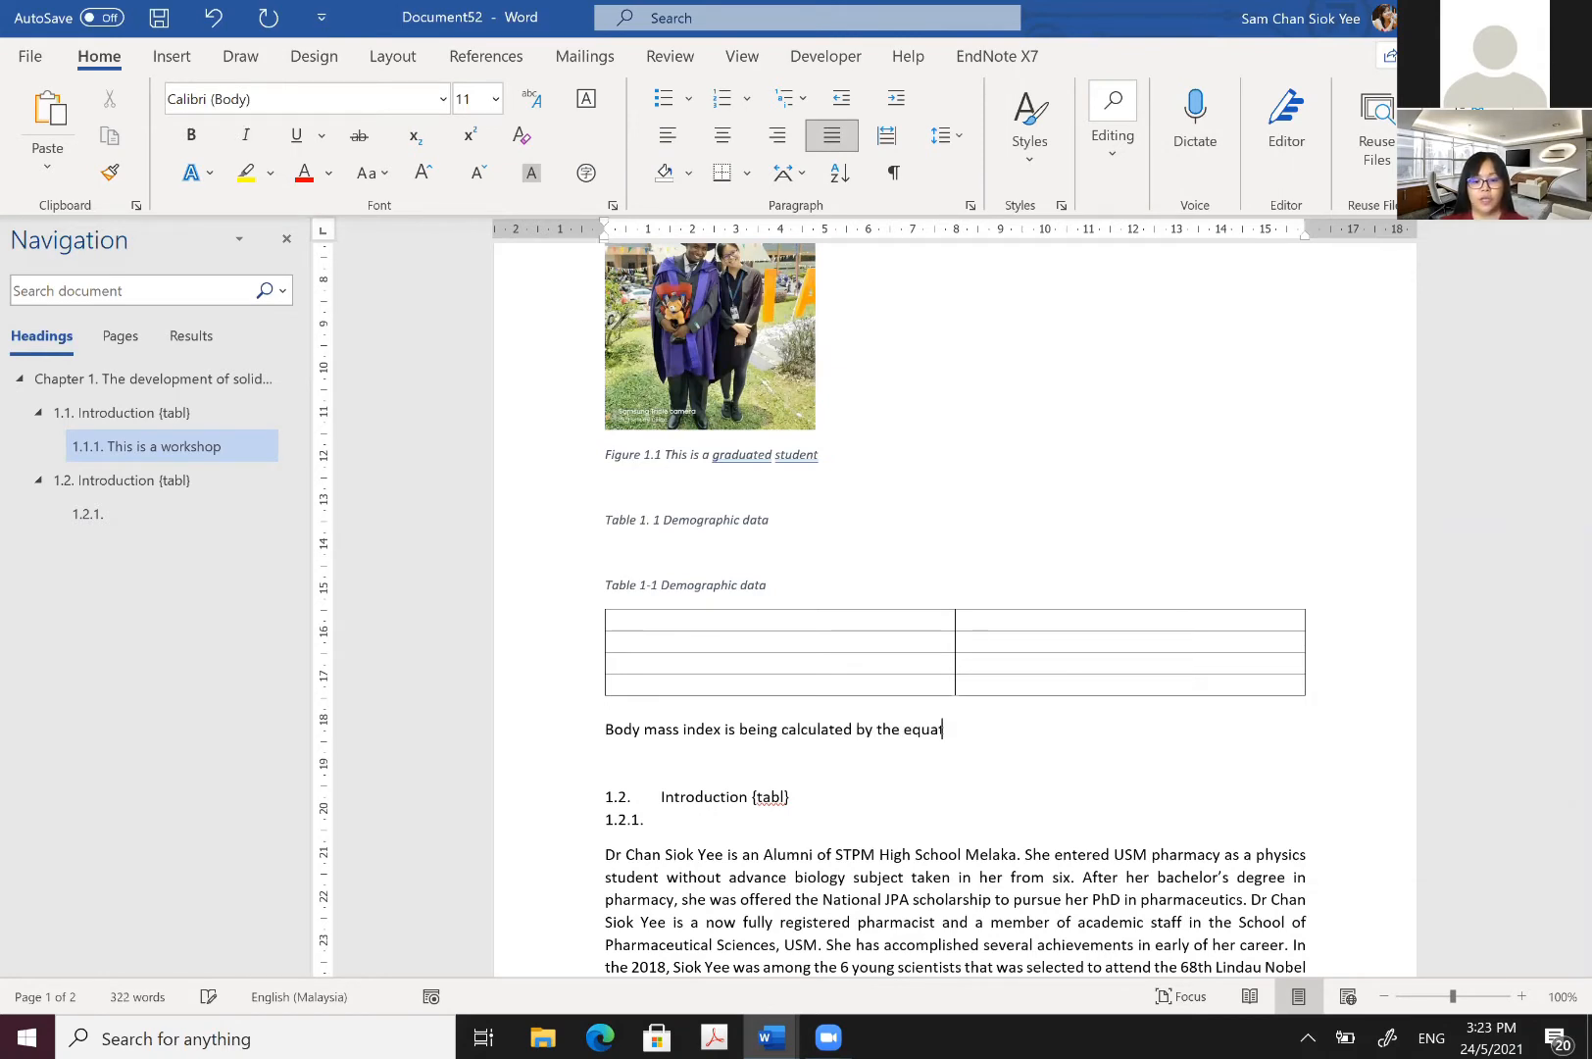
type("ion below")
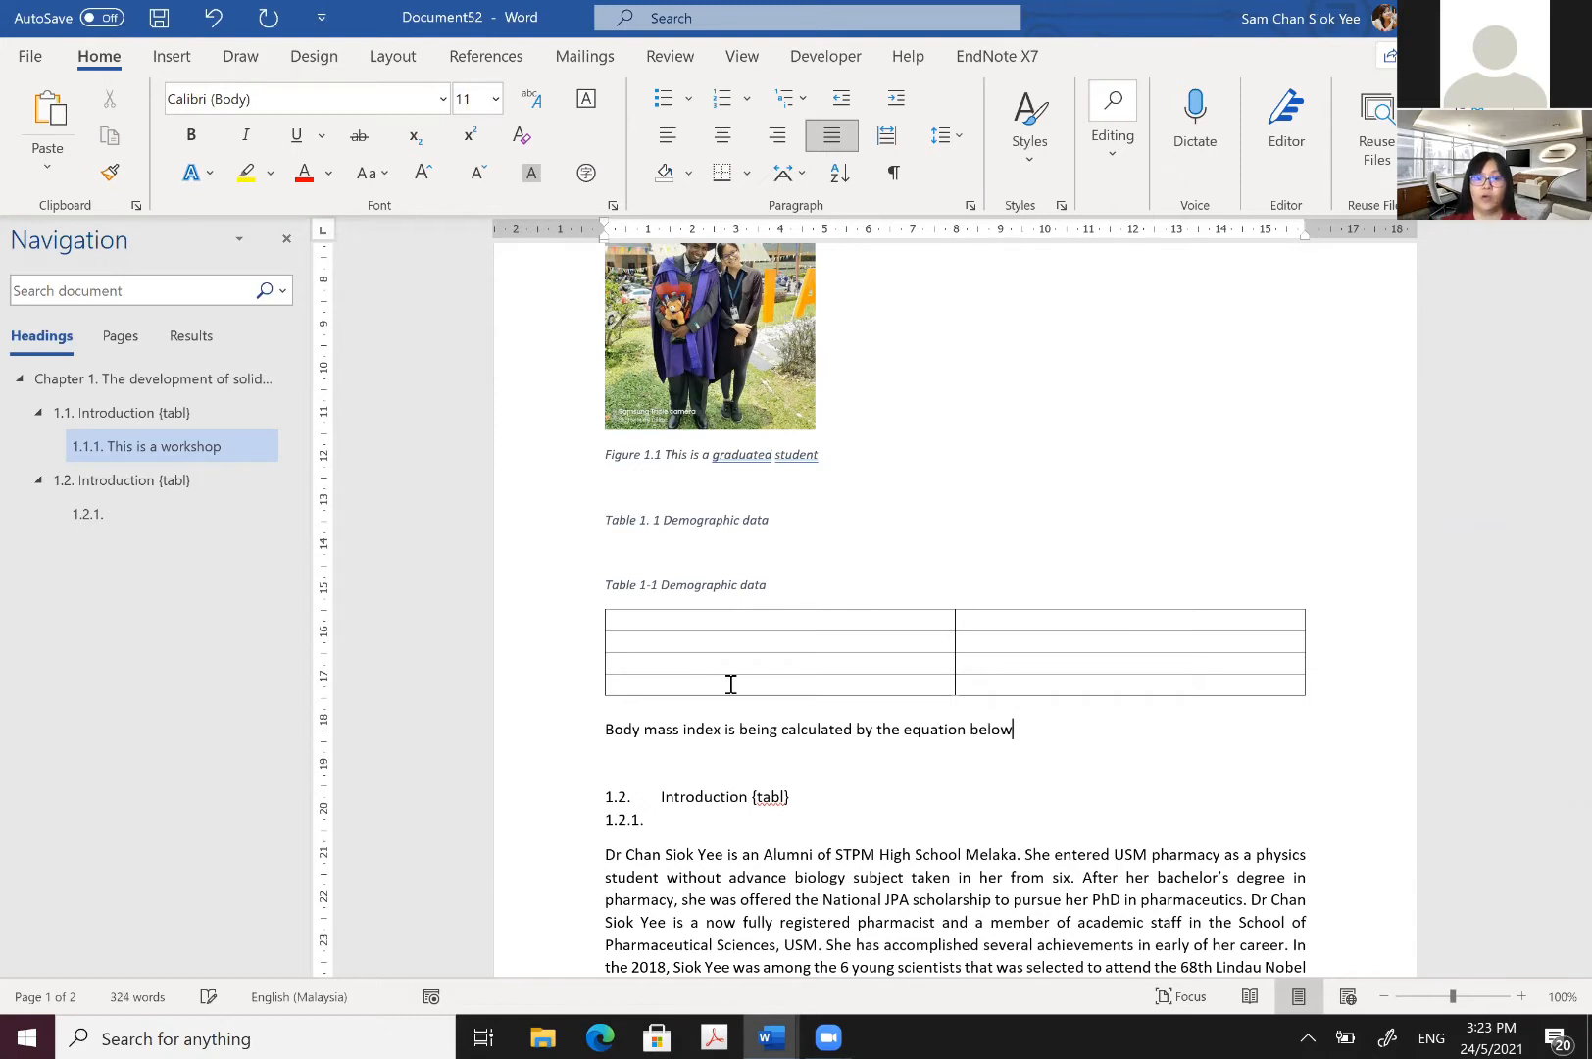
type(":")
key("Return")
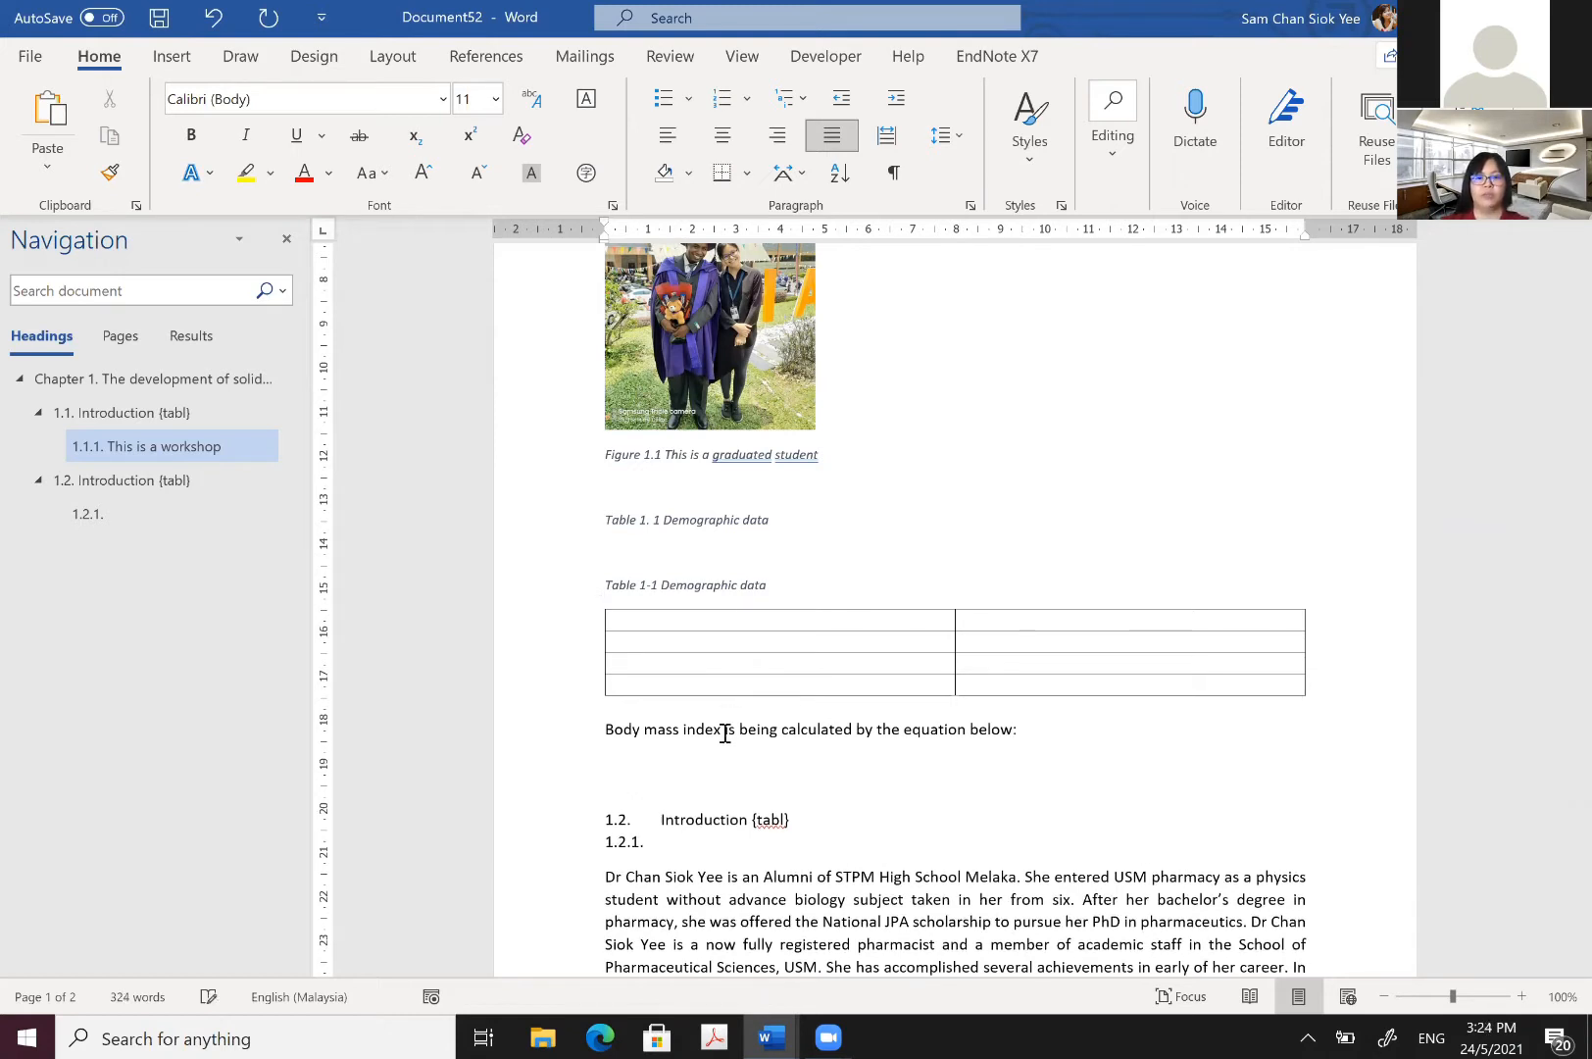
key("Return")
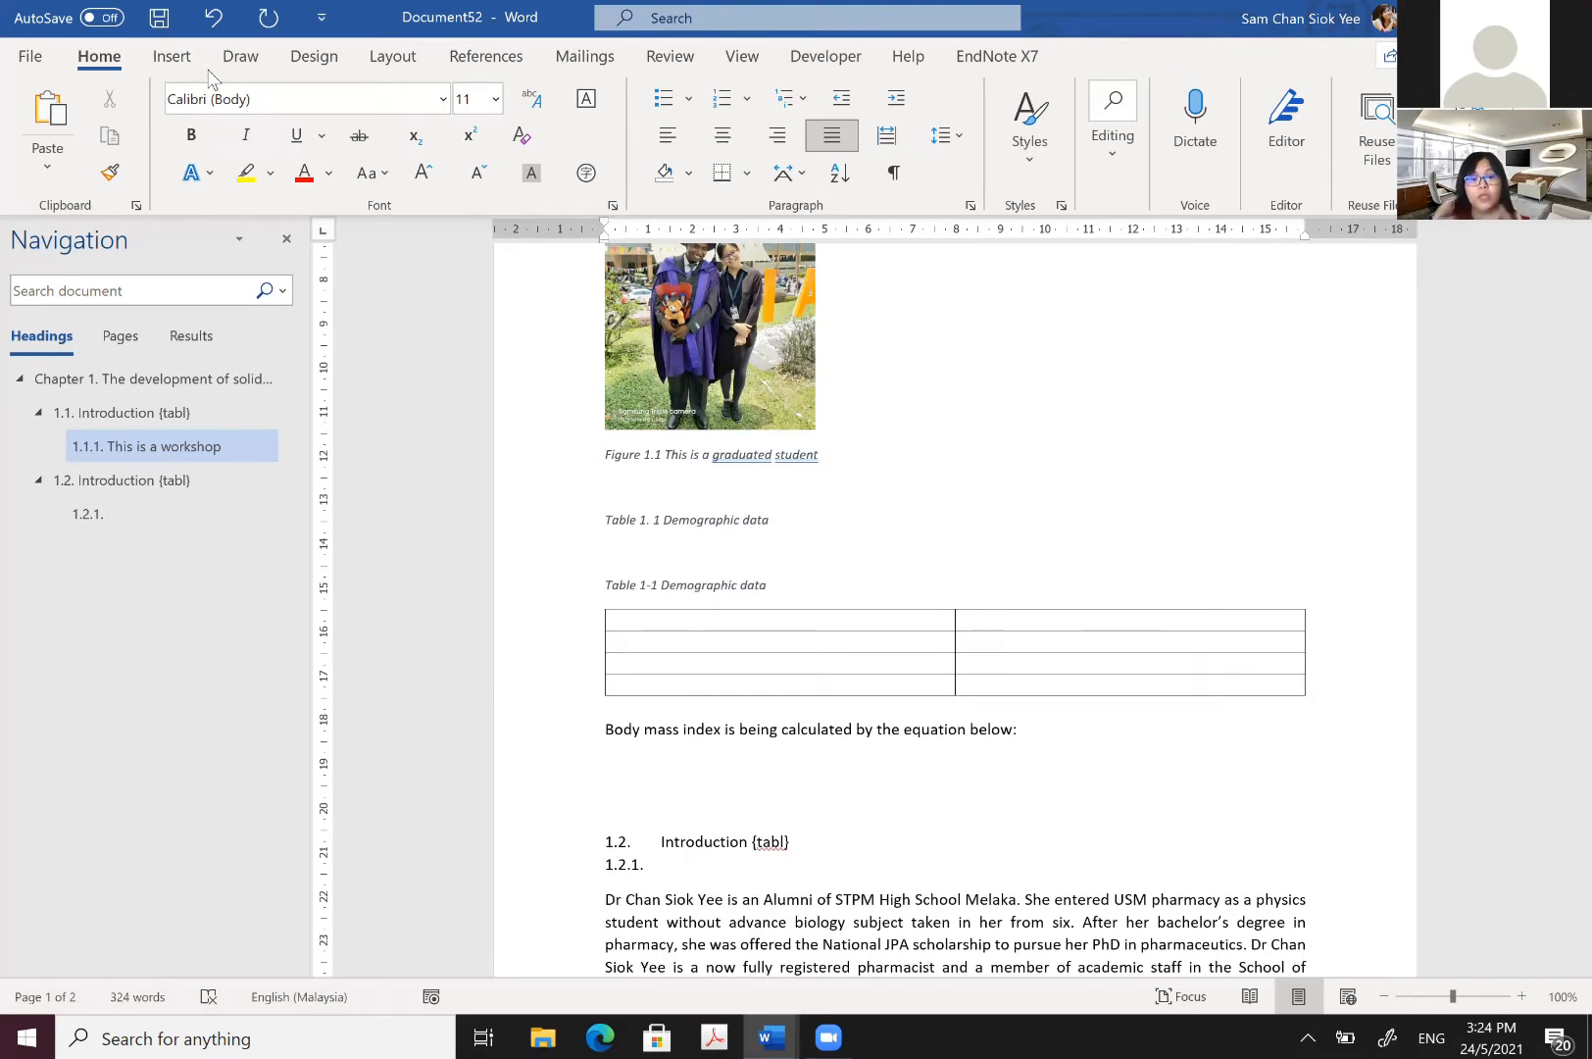
Step: Insert a one-row, two-column table below the body mass index sentence and place the built-in Binomial Theorem equation in its first cell
left_click(126, 141)
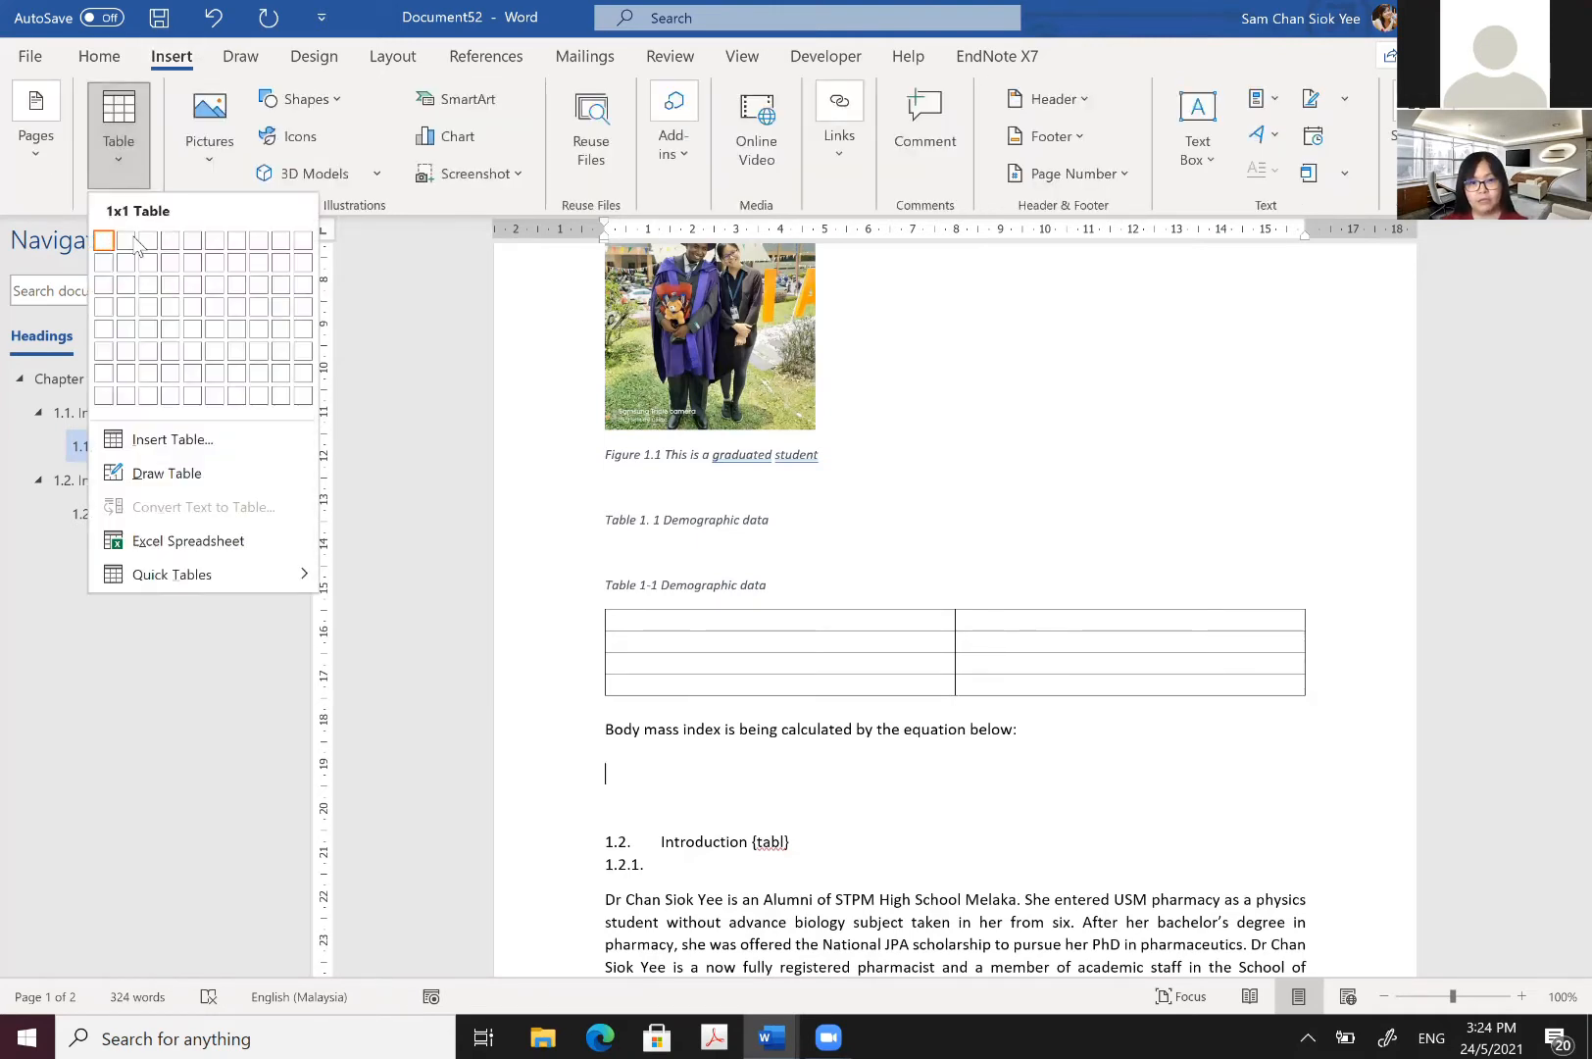
left_click(127, 240)
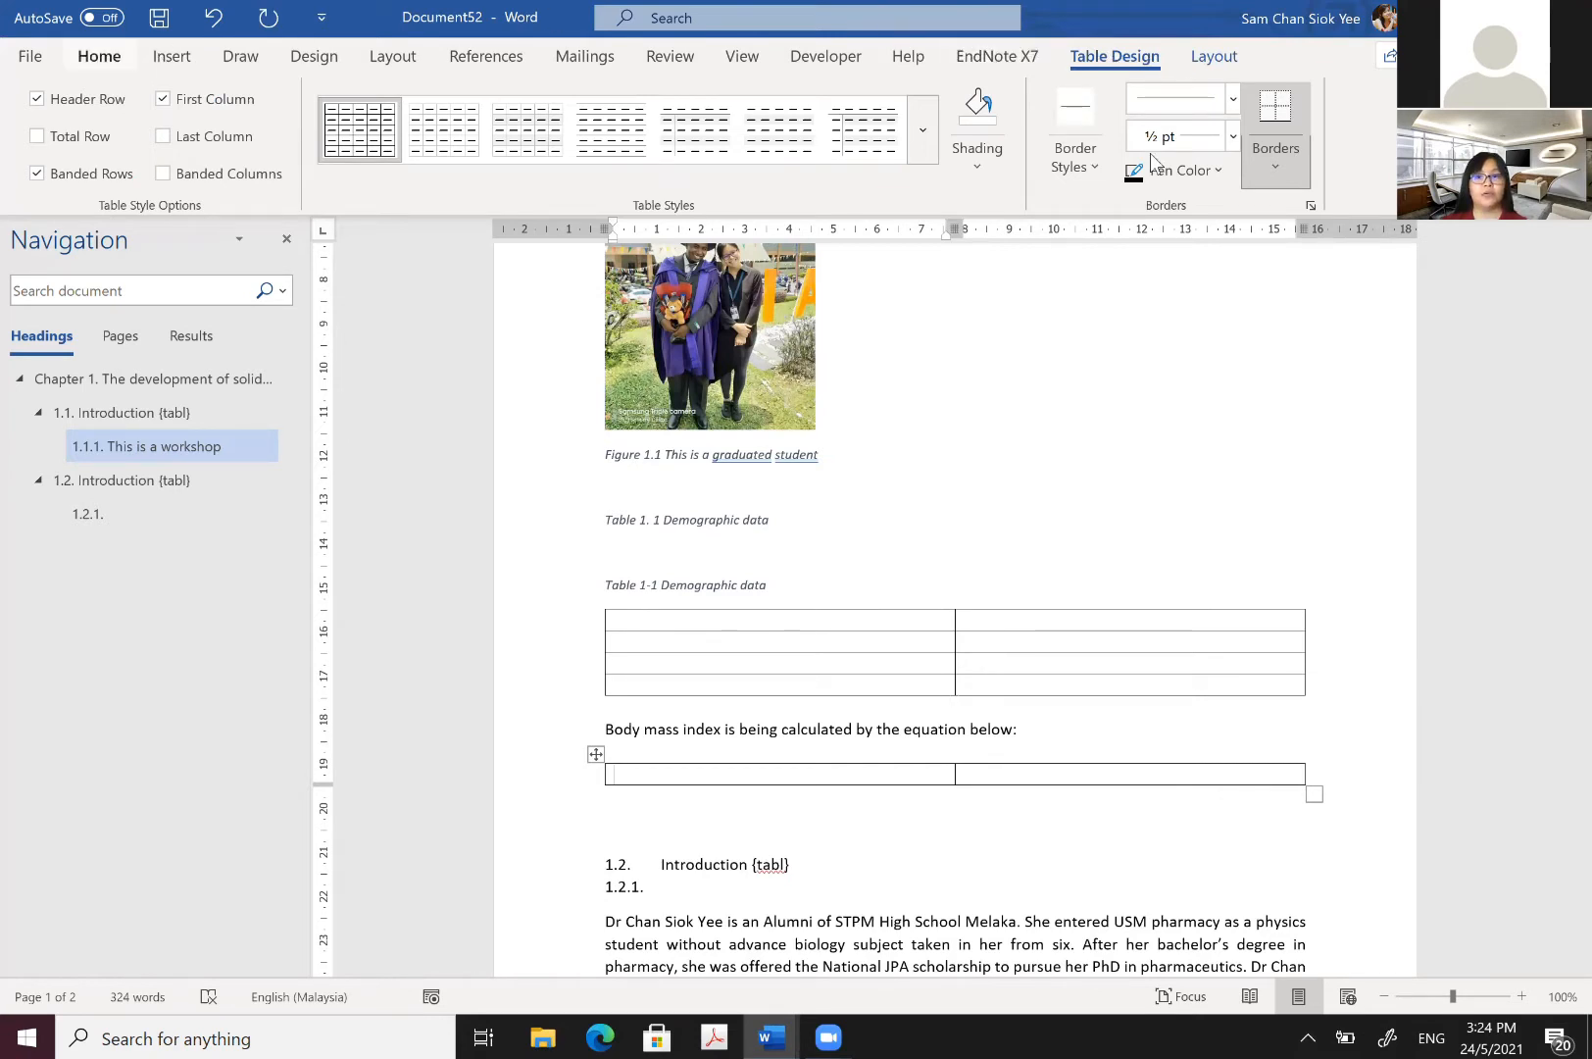
left_click(172, 56)
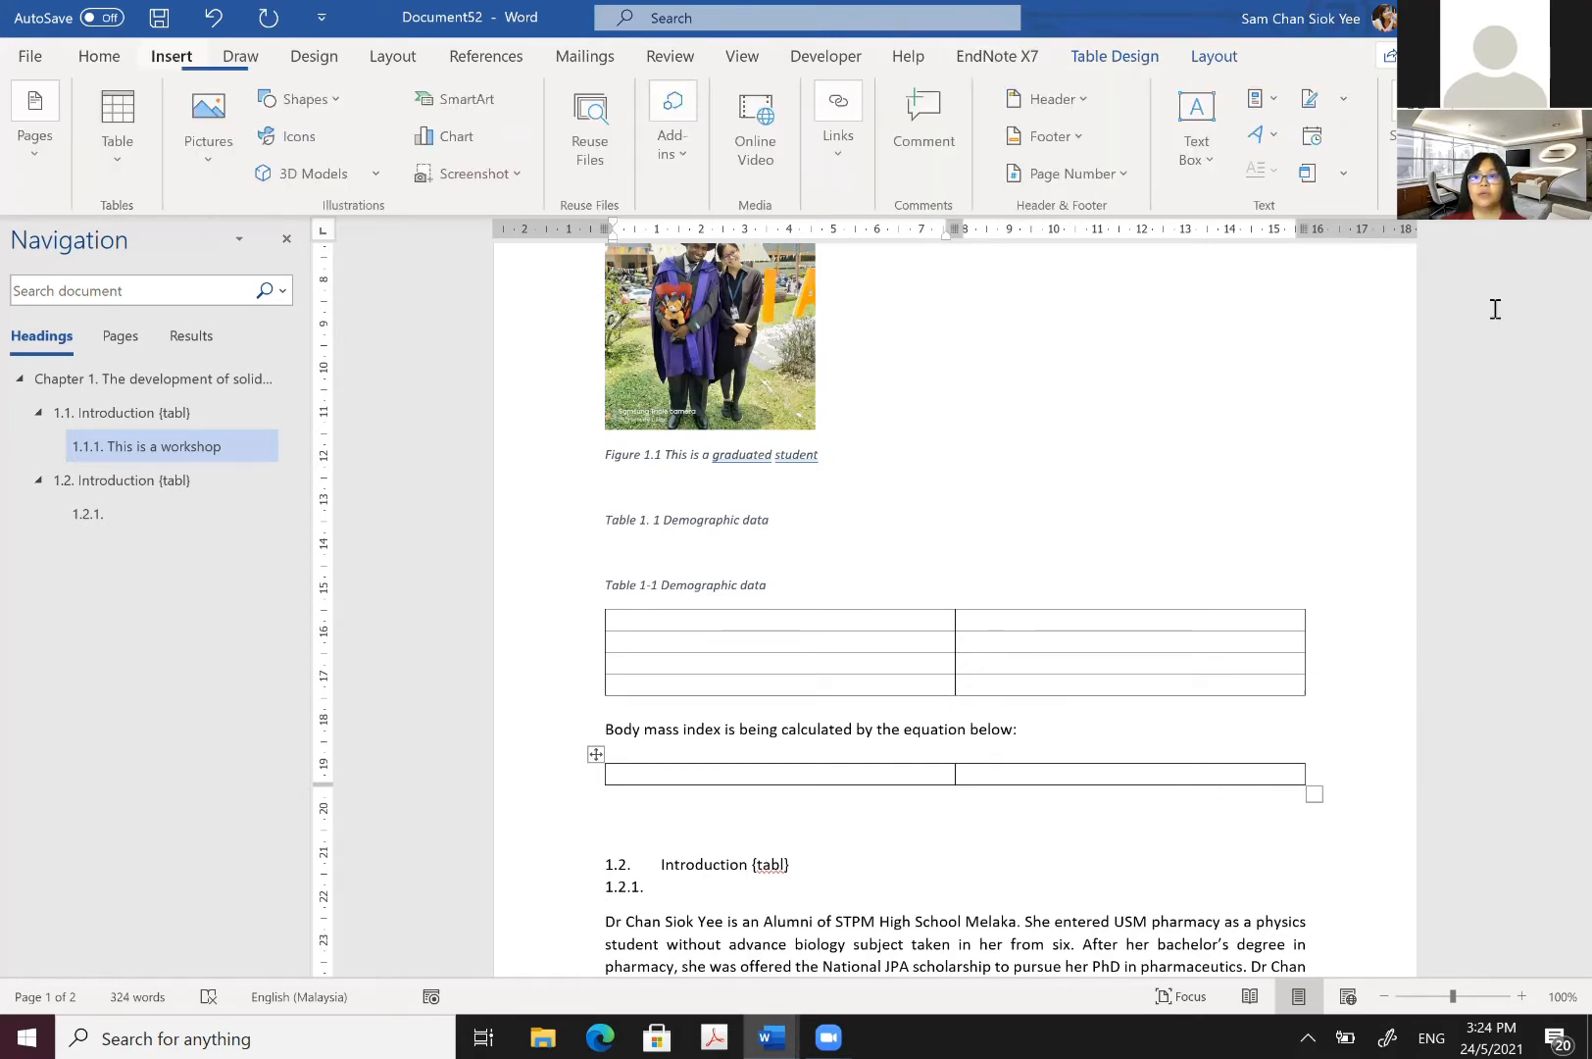
left_click(1387, 142)
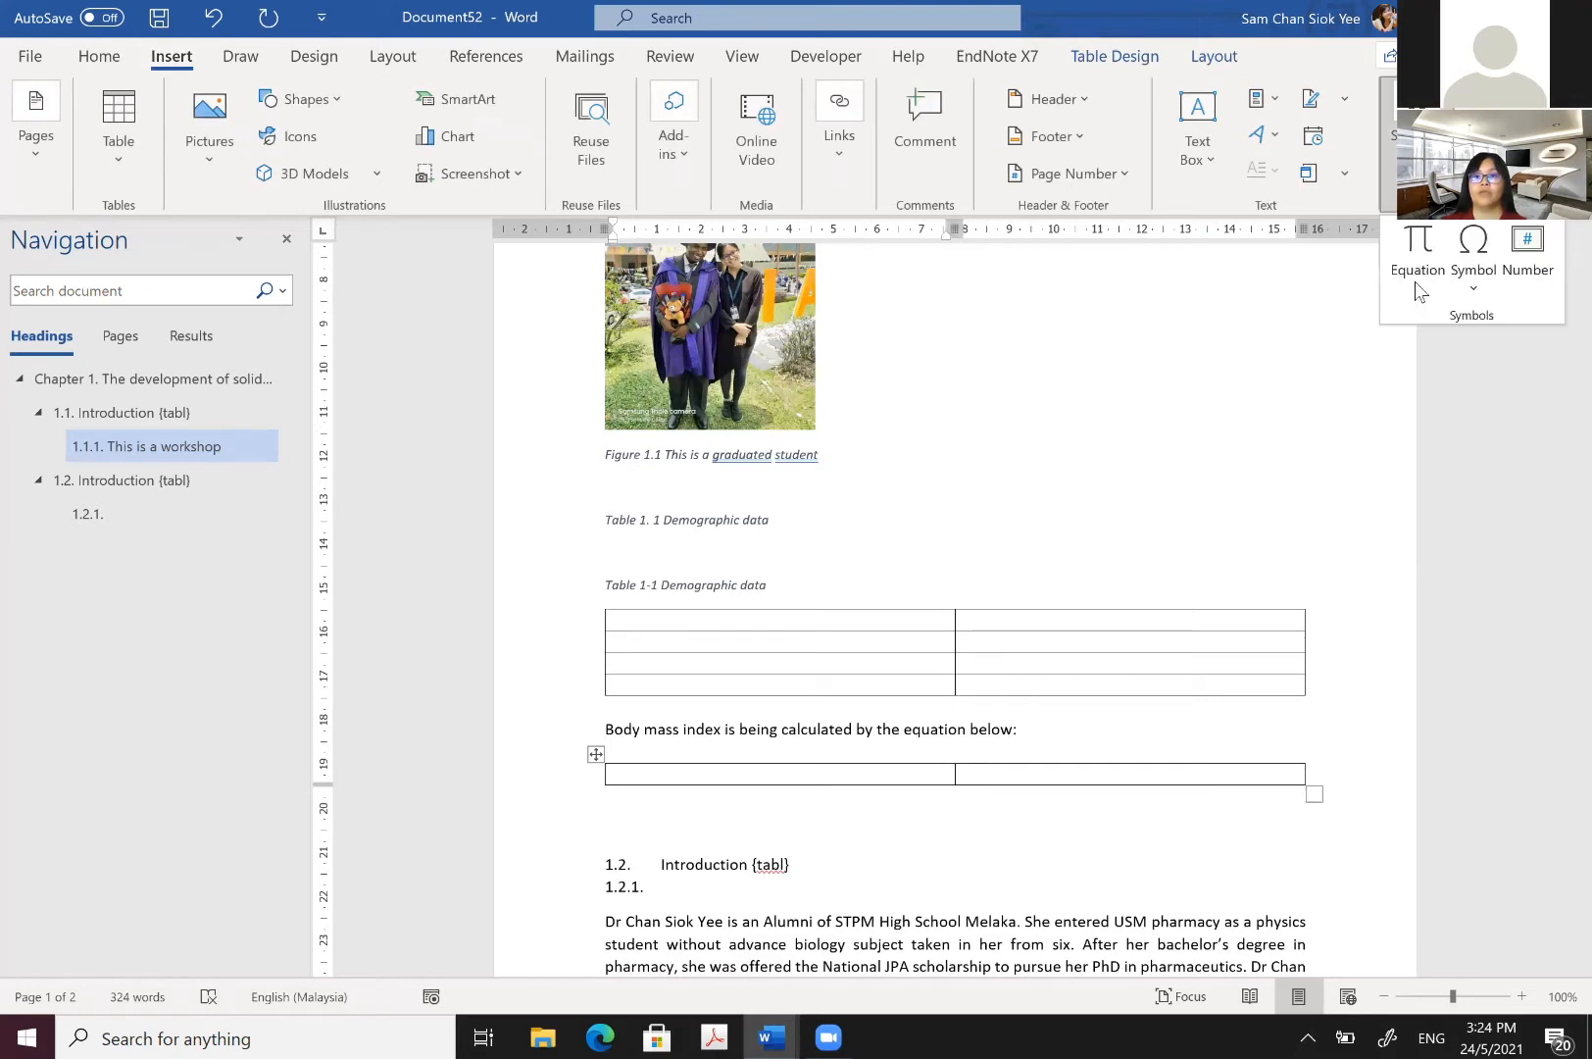
left_click(1417, 286)
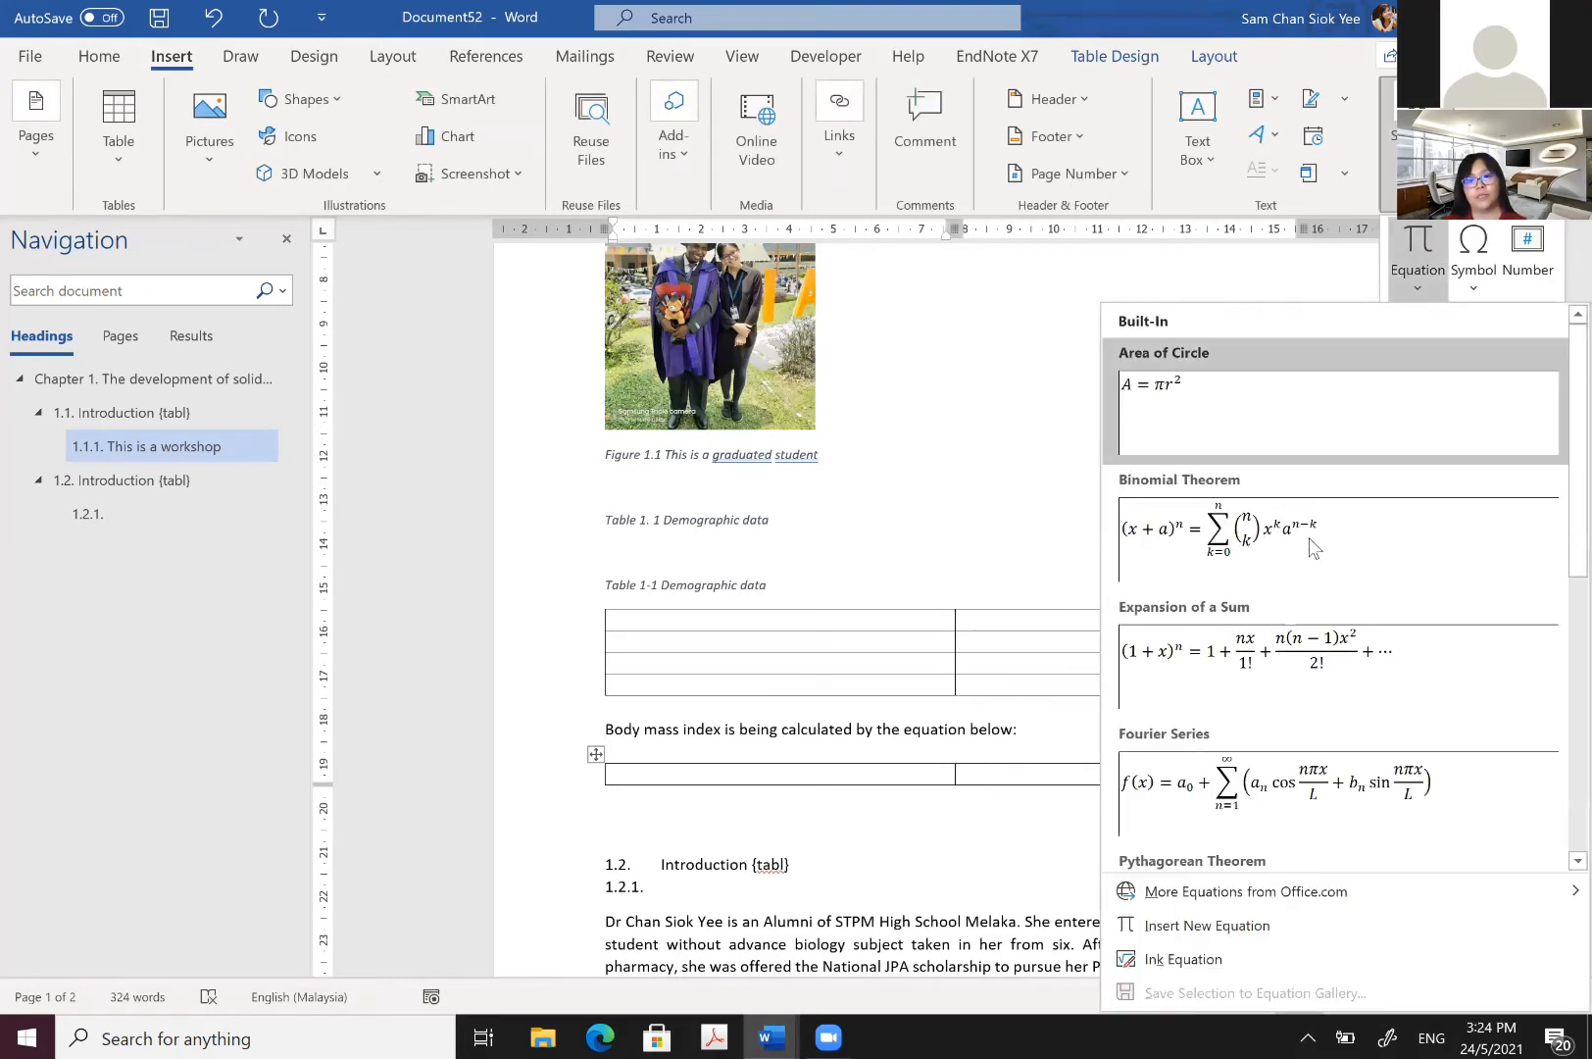
key("Escape")
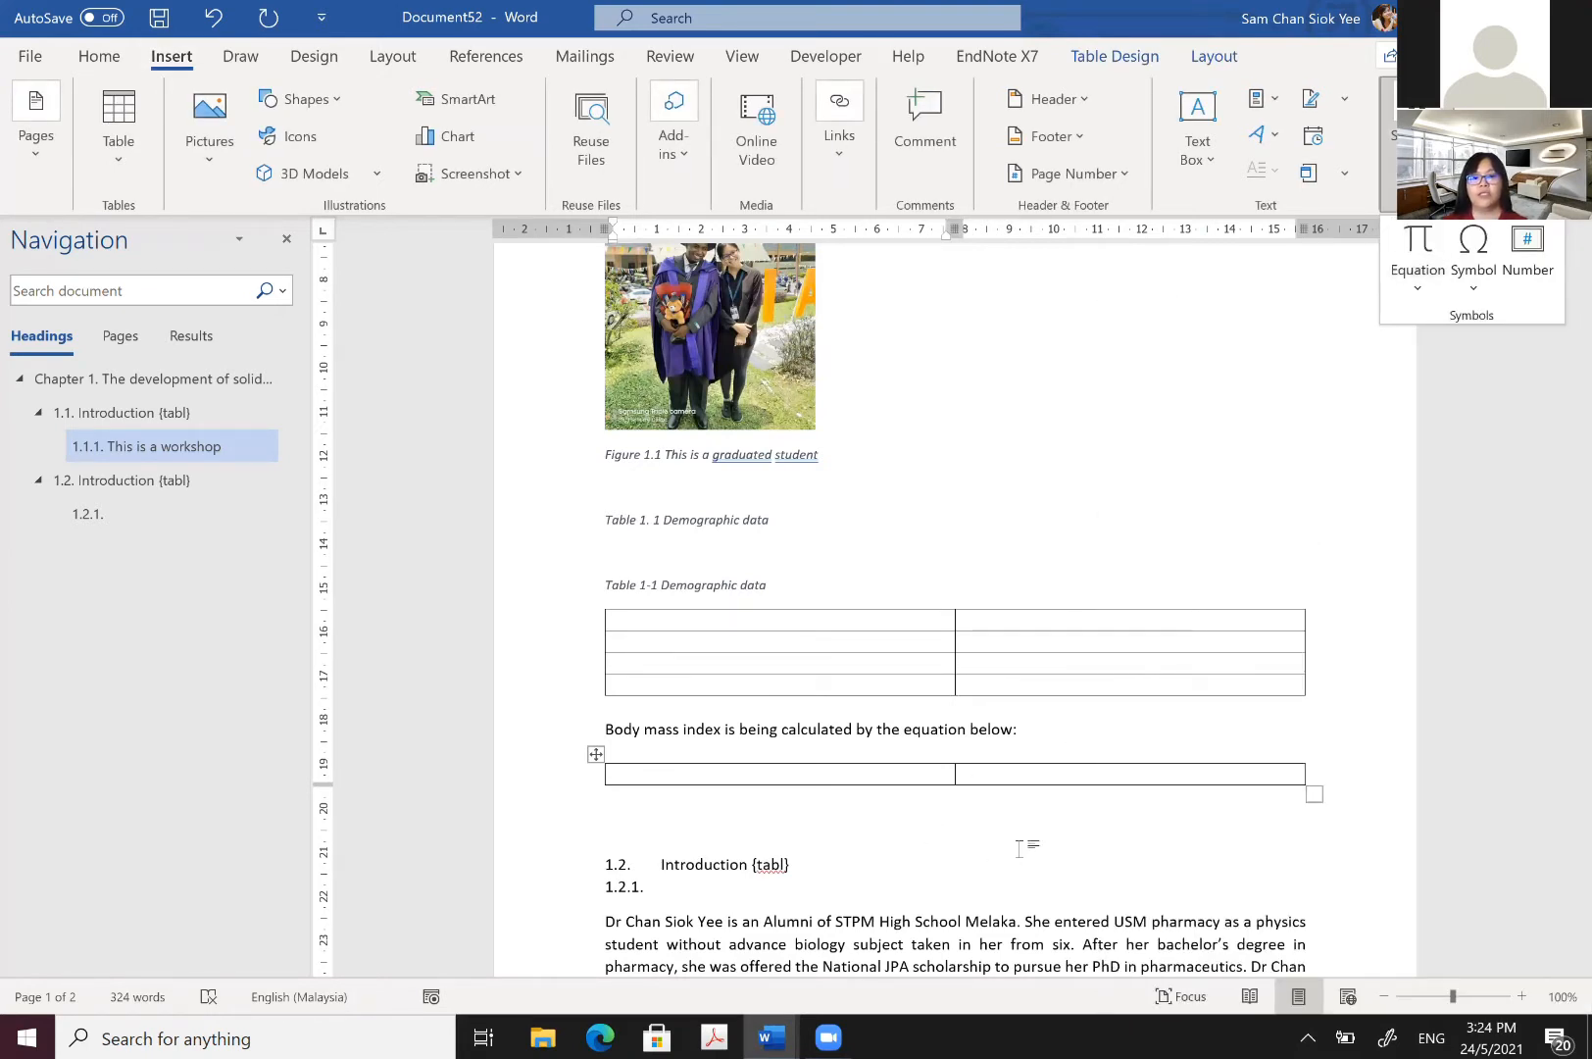
left_click(900, 804)
Step: Insert a caption labelled Equation above the equation table, numbered by chapter from Heading 1 with a hyphen separator
left_click(1145, 799)
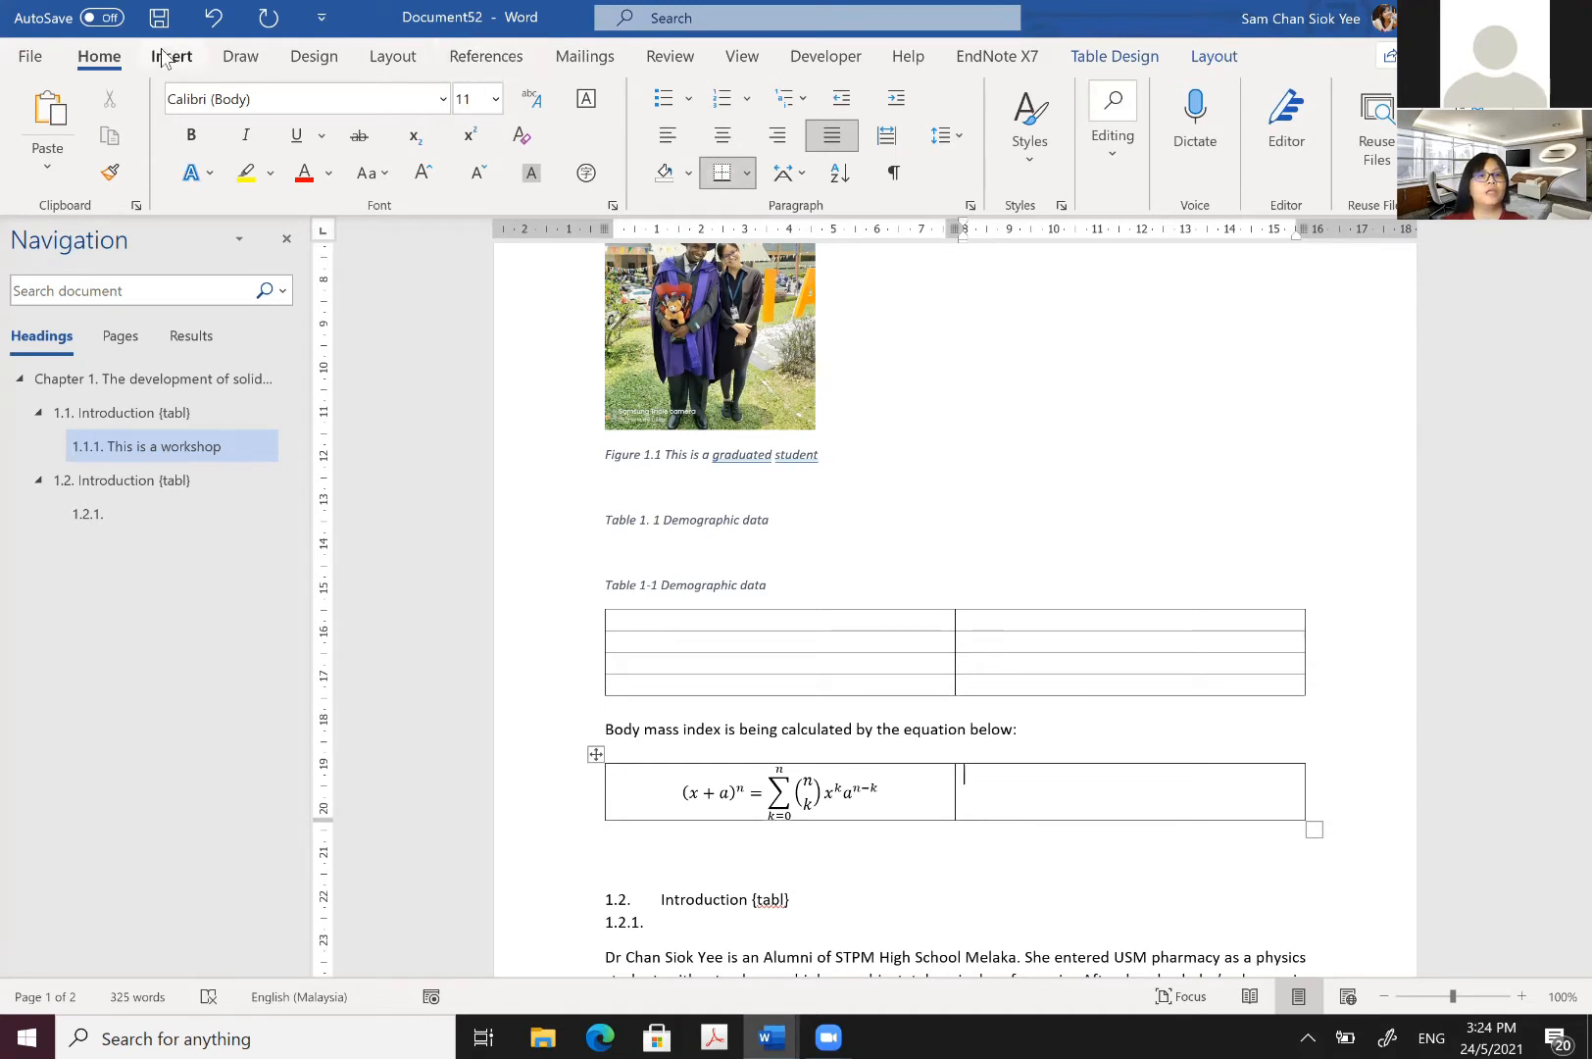
left_click(483, 67)
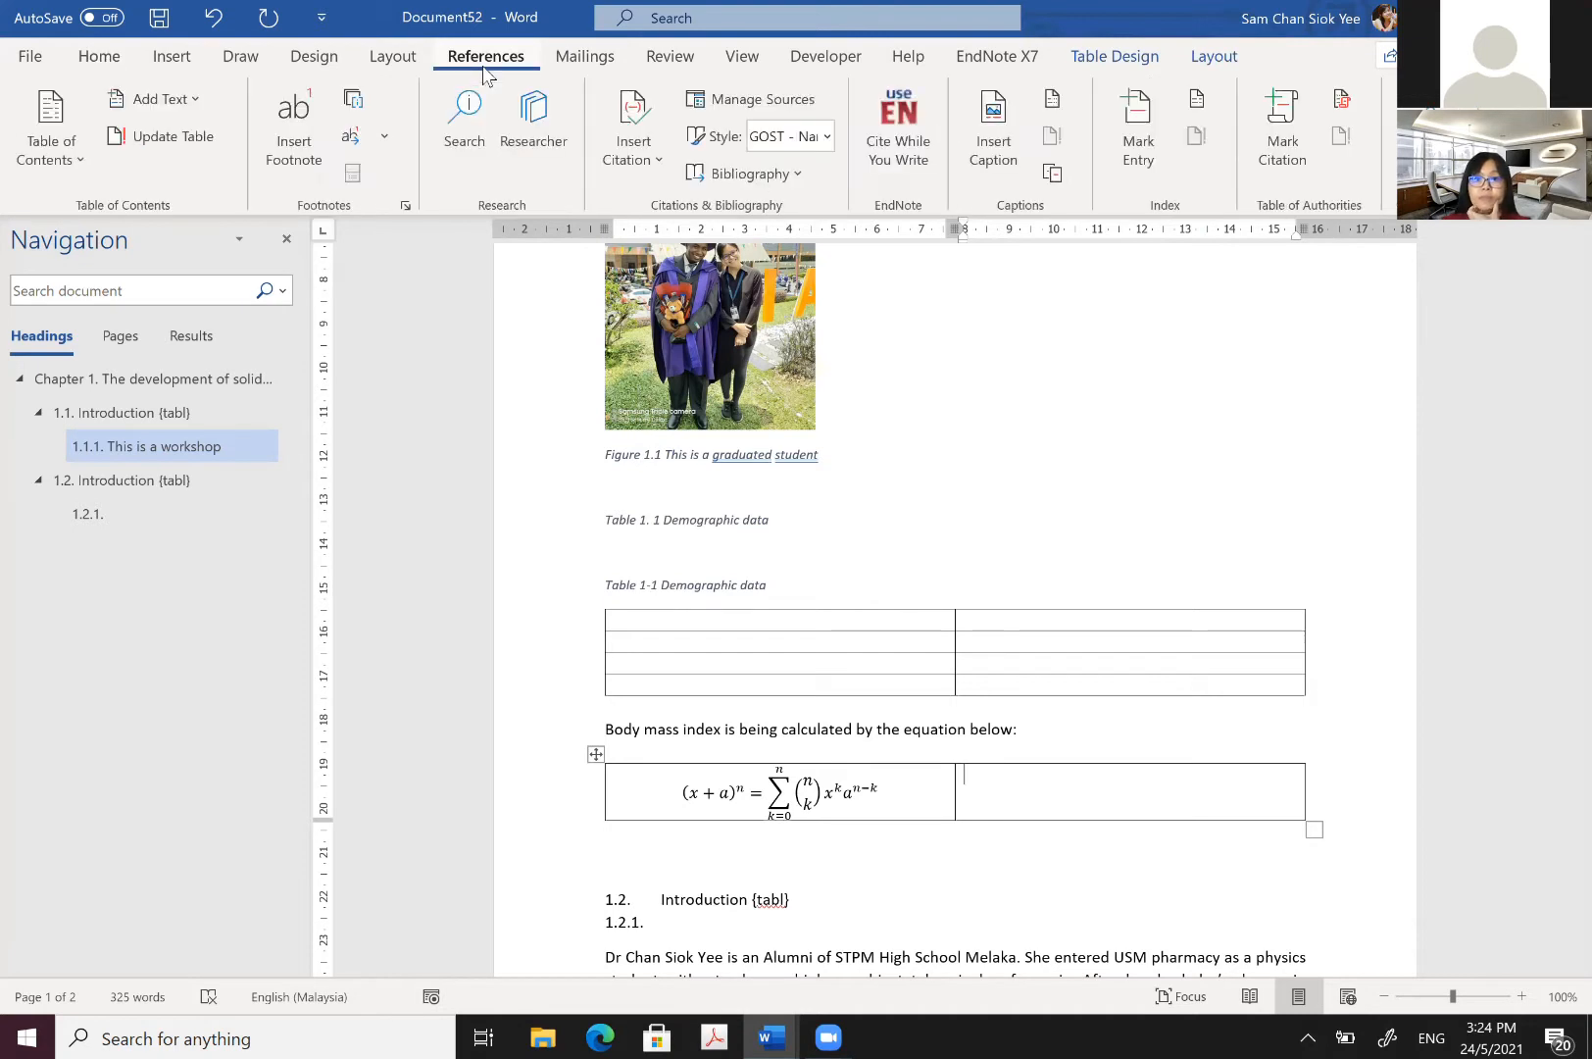
left_click(989, 147)
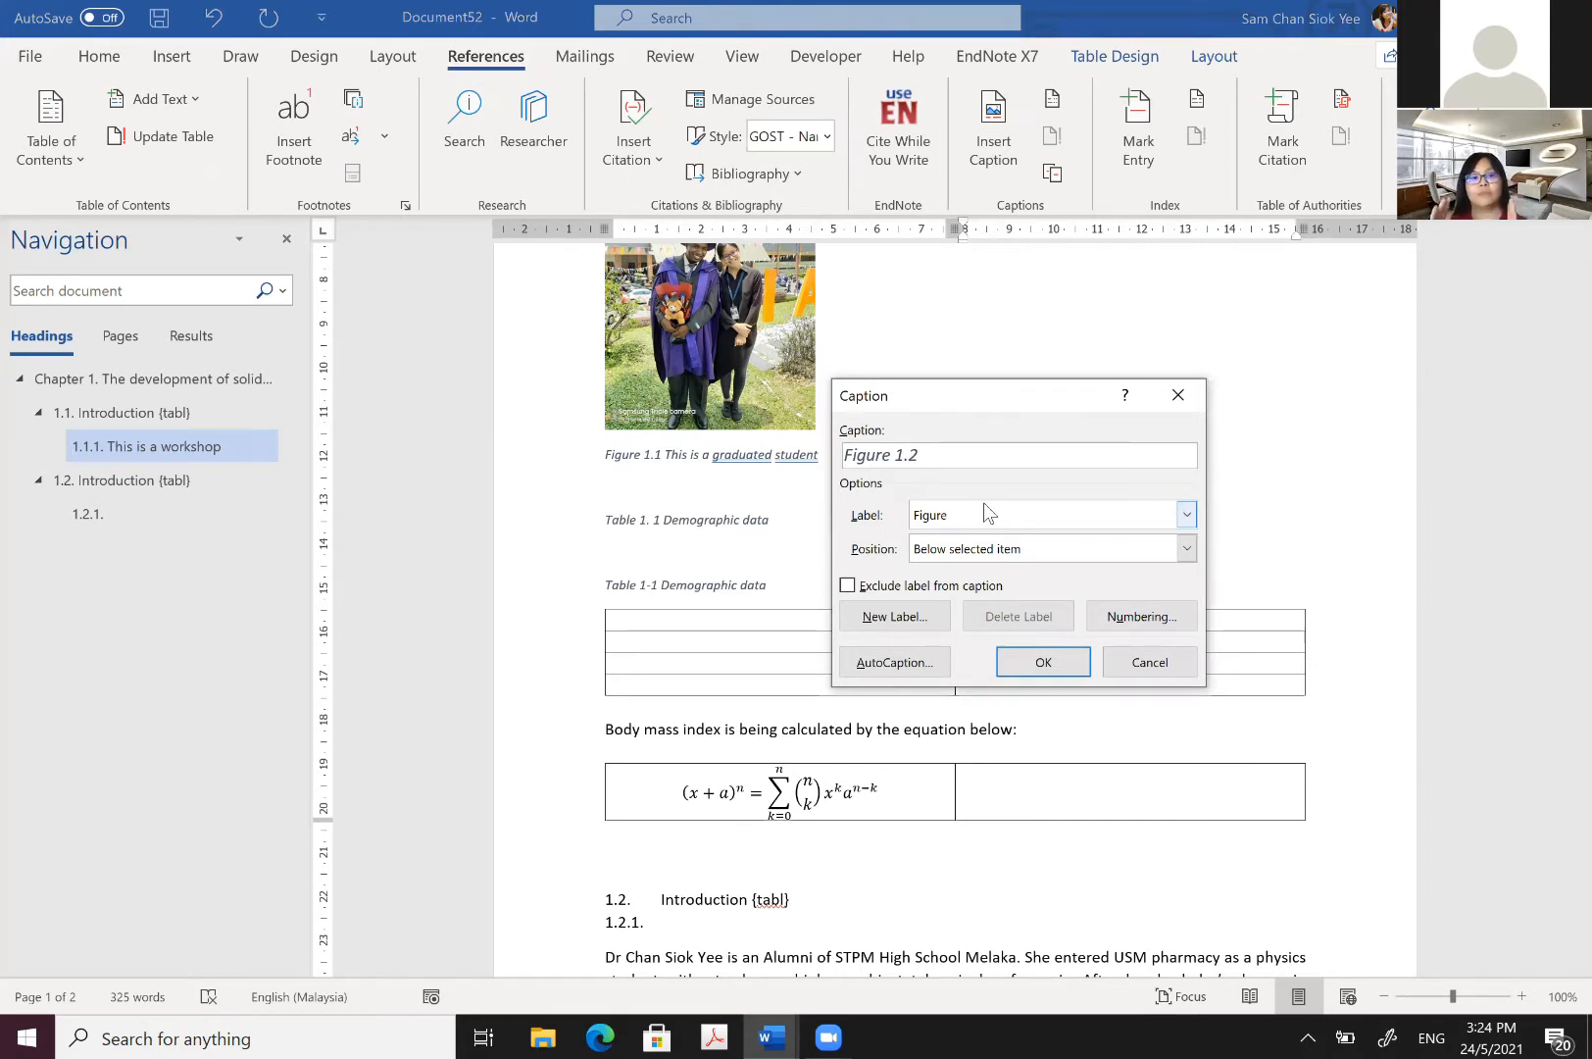
left_click(1003, 520)
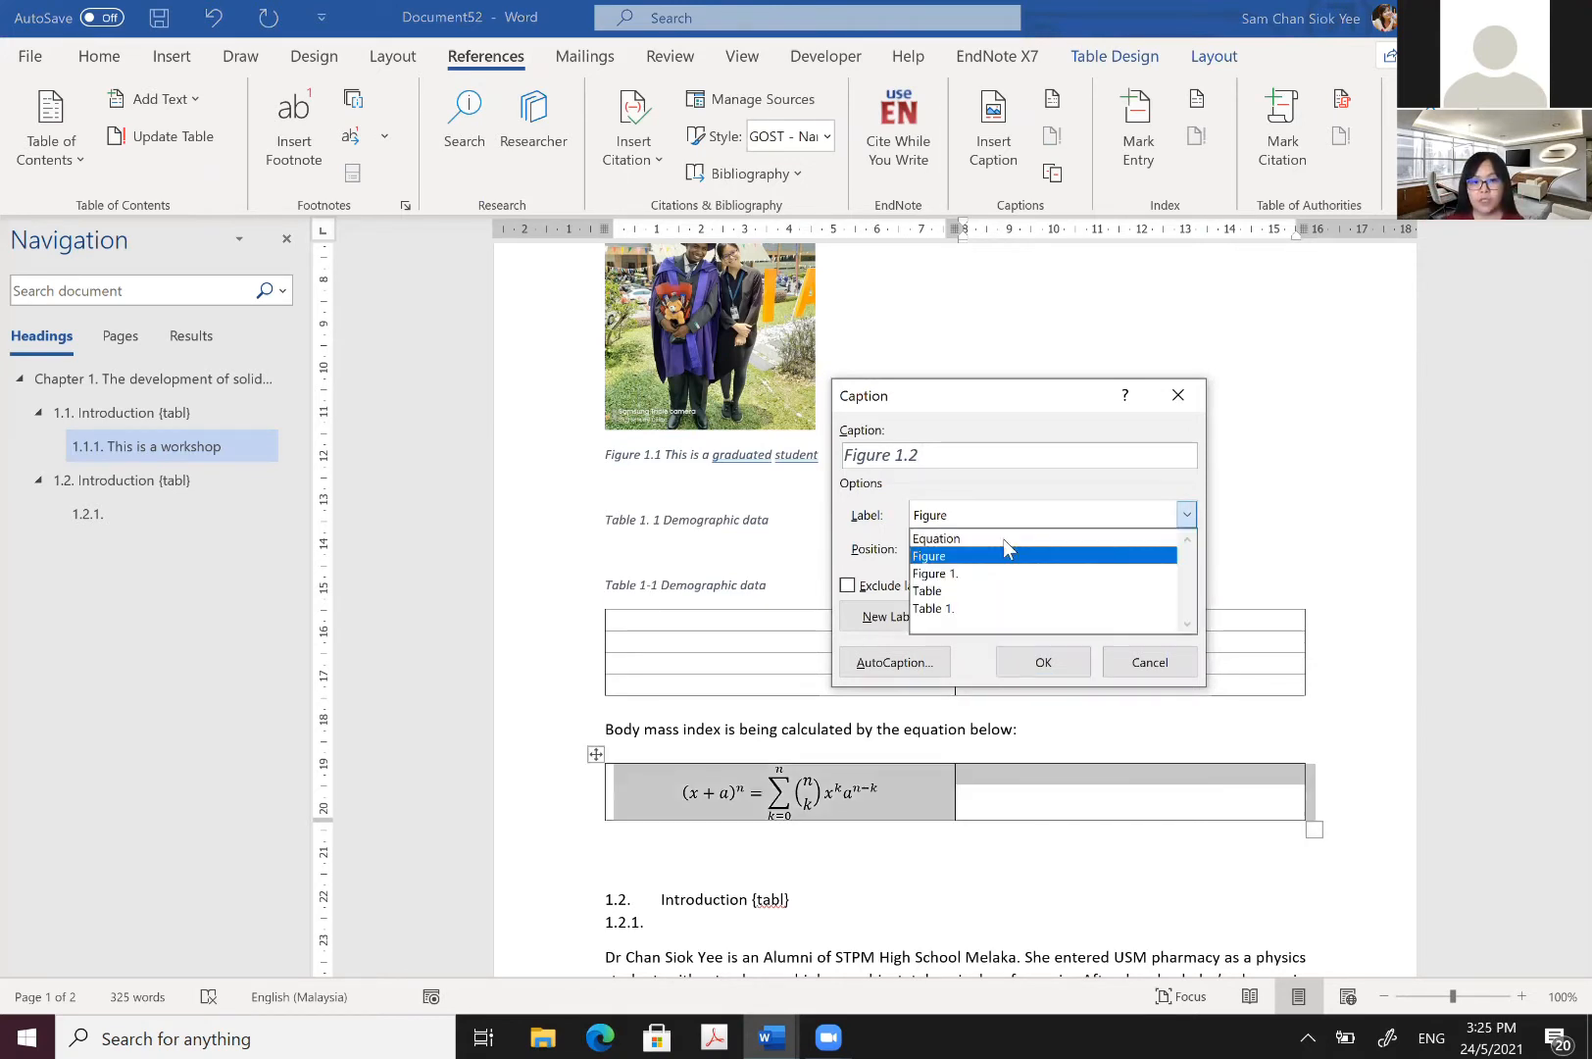
left_click(1003, 538)
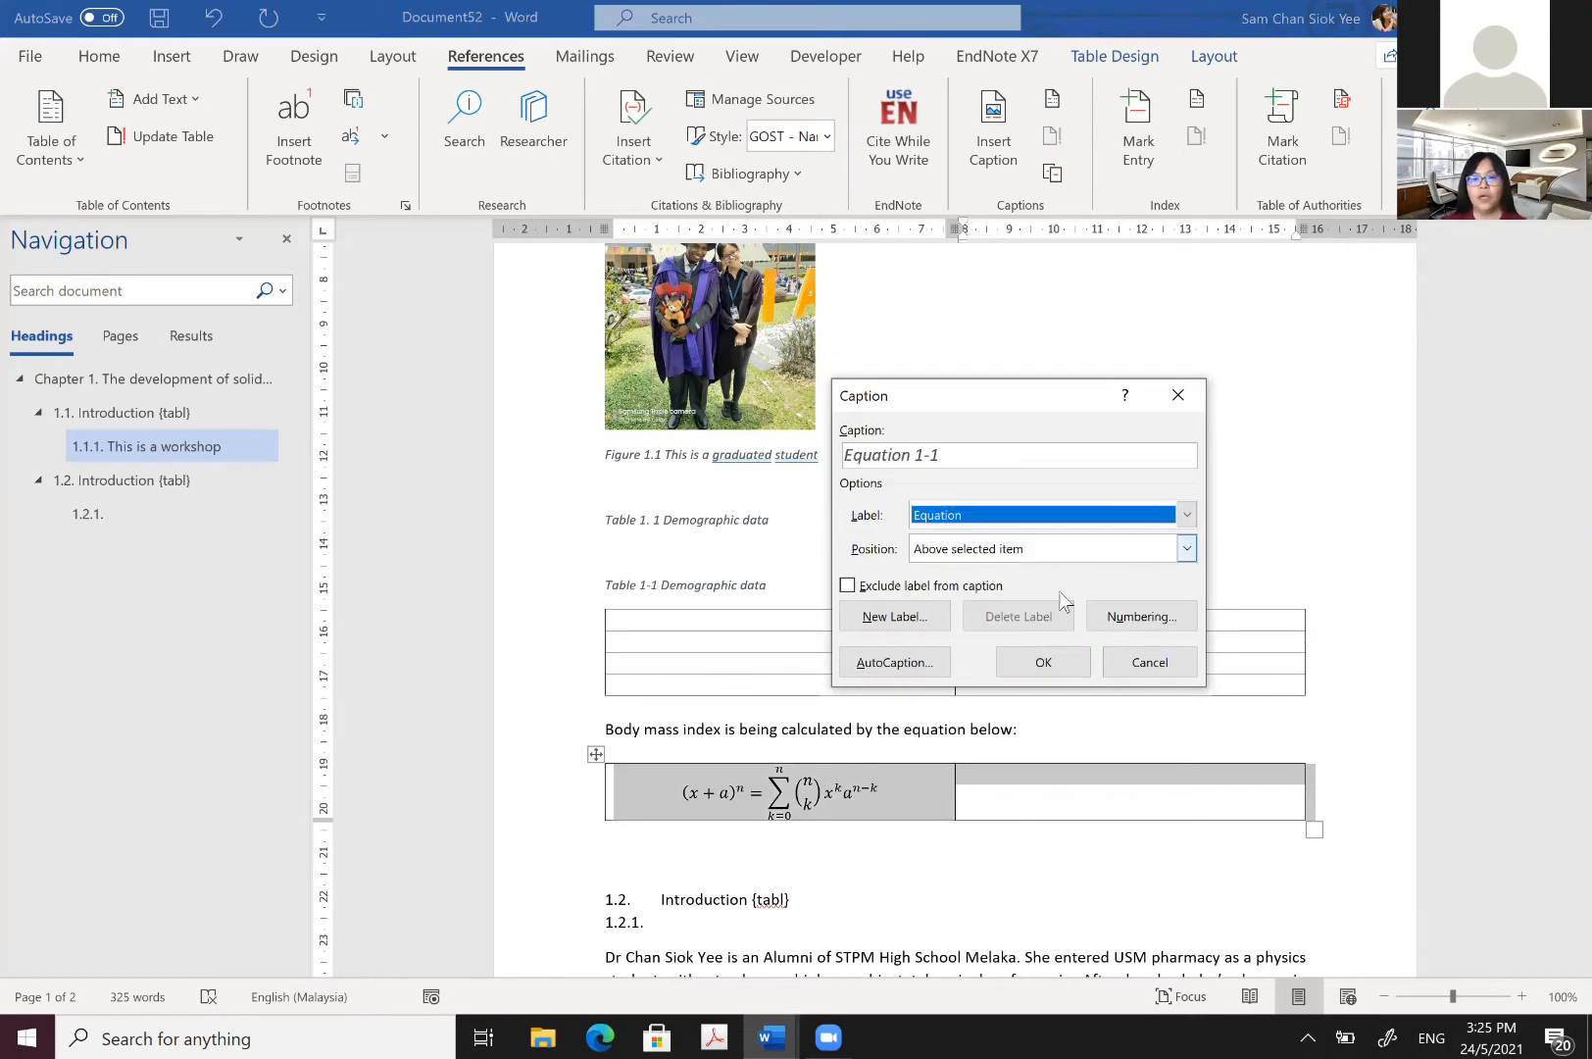
left_click(1137, 616)
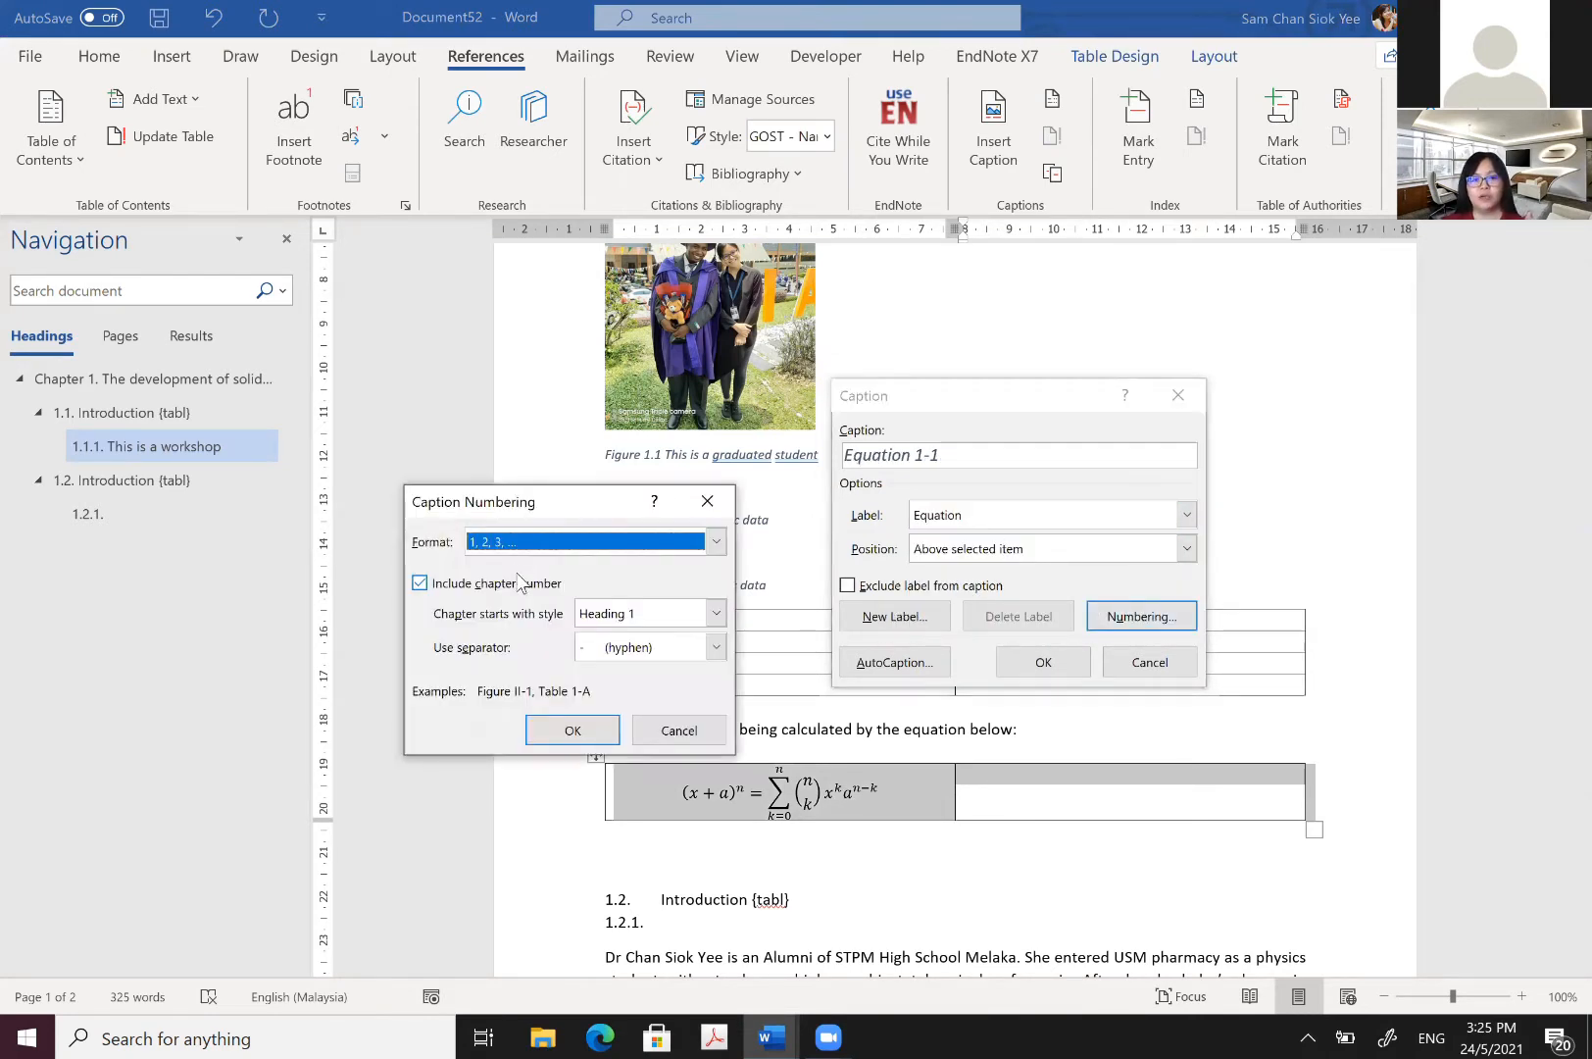
left_click(605, 731)
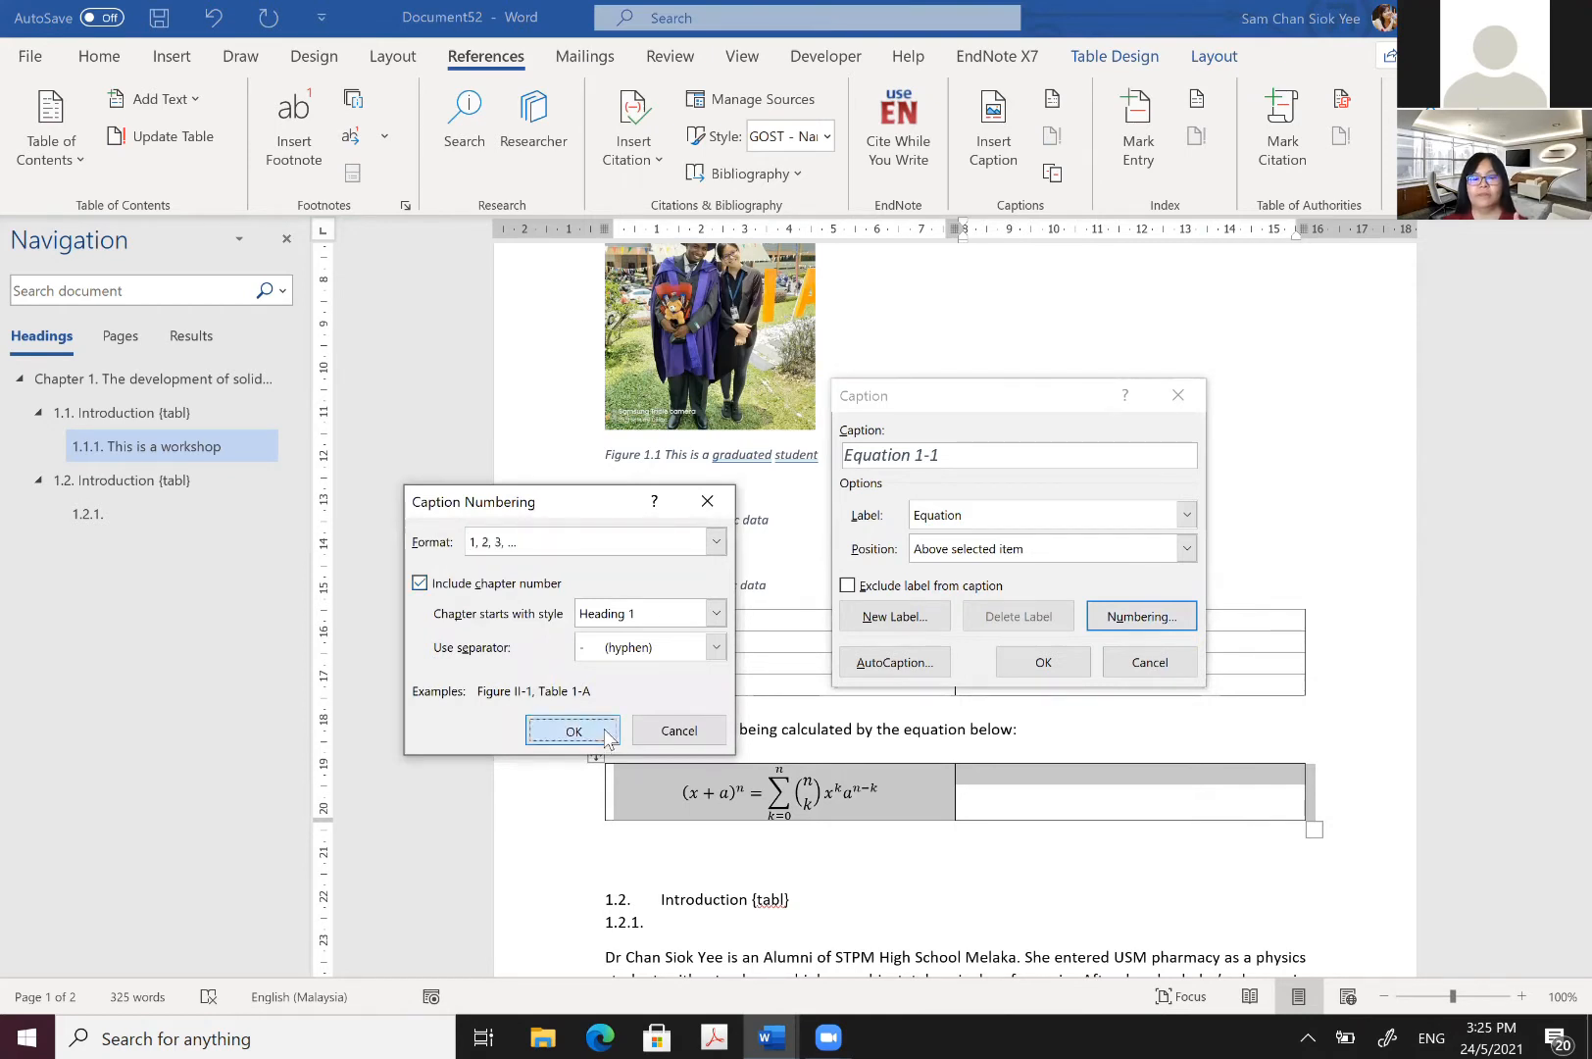
left_click(1040, 662)
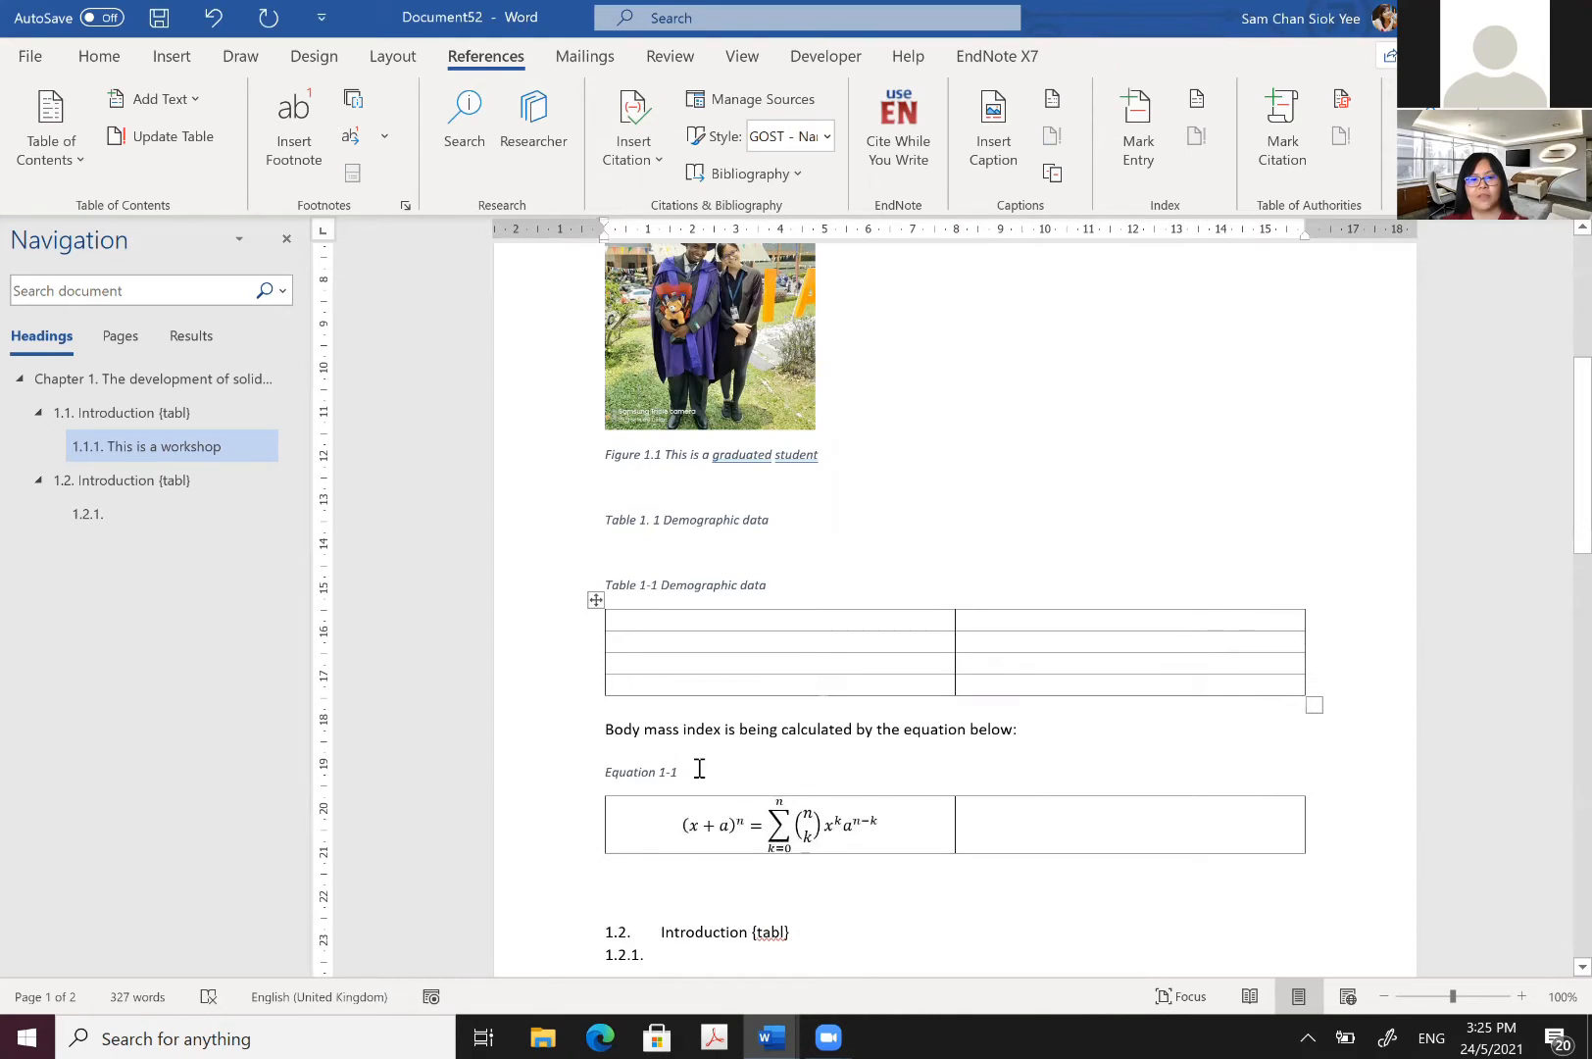
Step: Move the Equation 1-1 caption text into the empty second cell beside the equation and right-align it
left_click(593, 772)
left_click_drag(642, 771, 1056, 825)
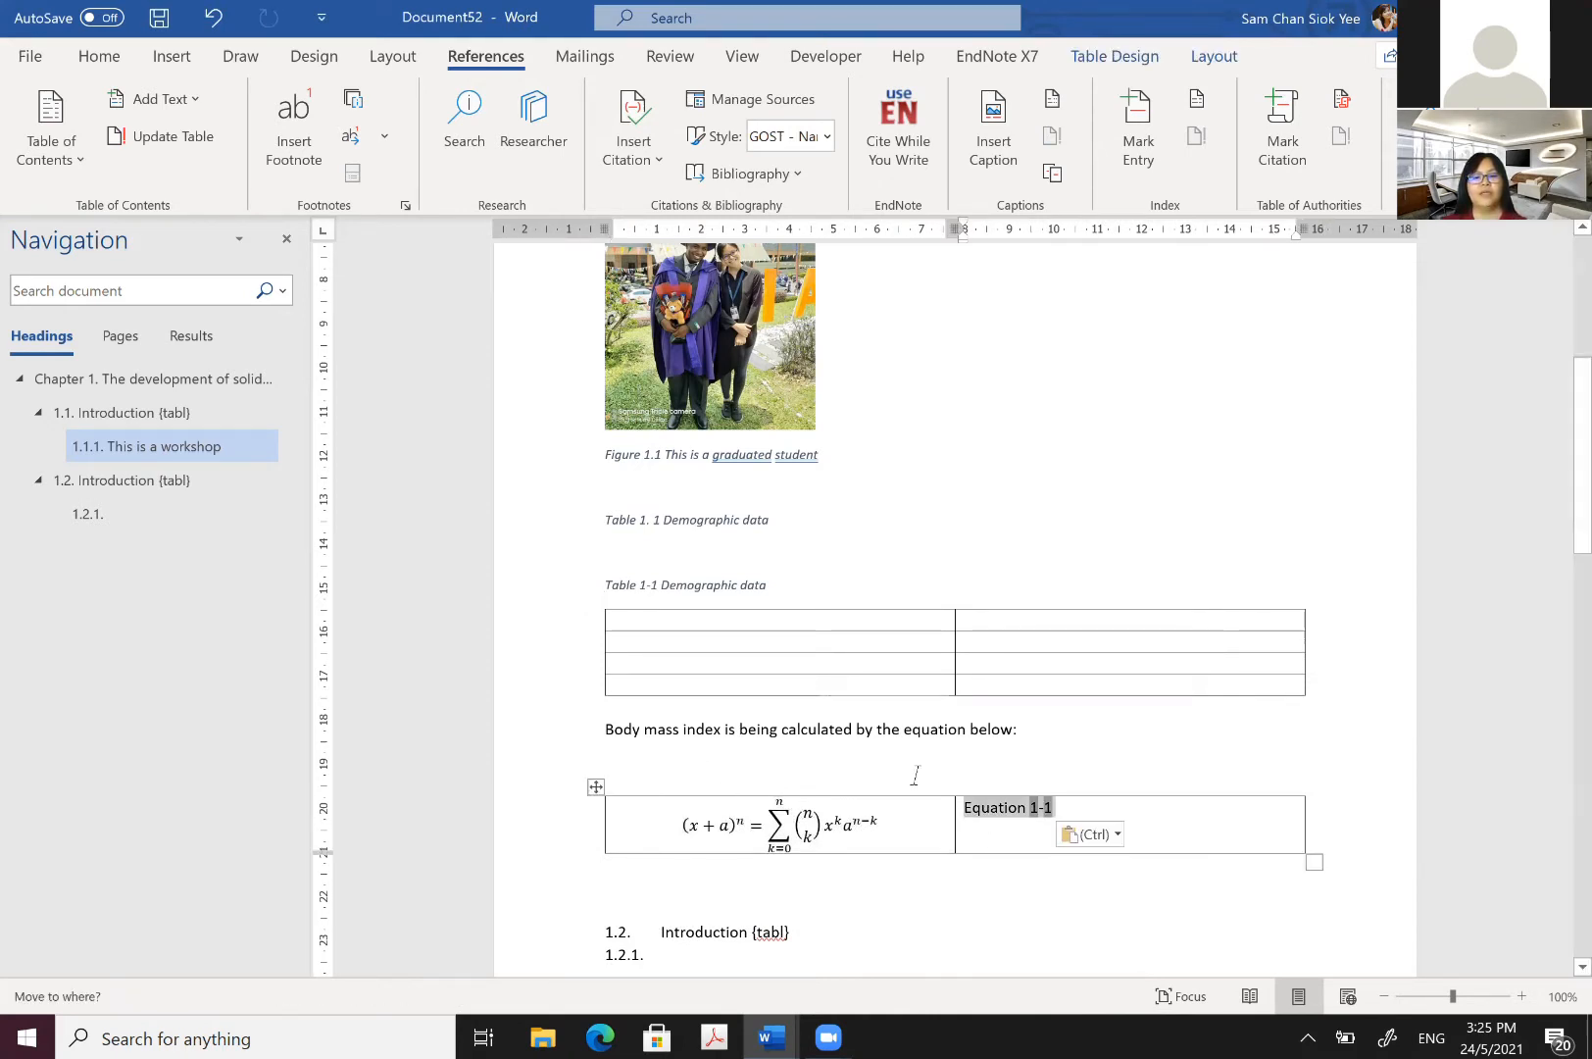
left_click(81, 62)
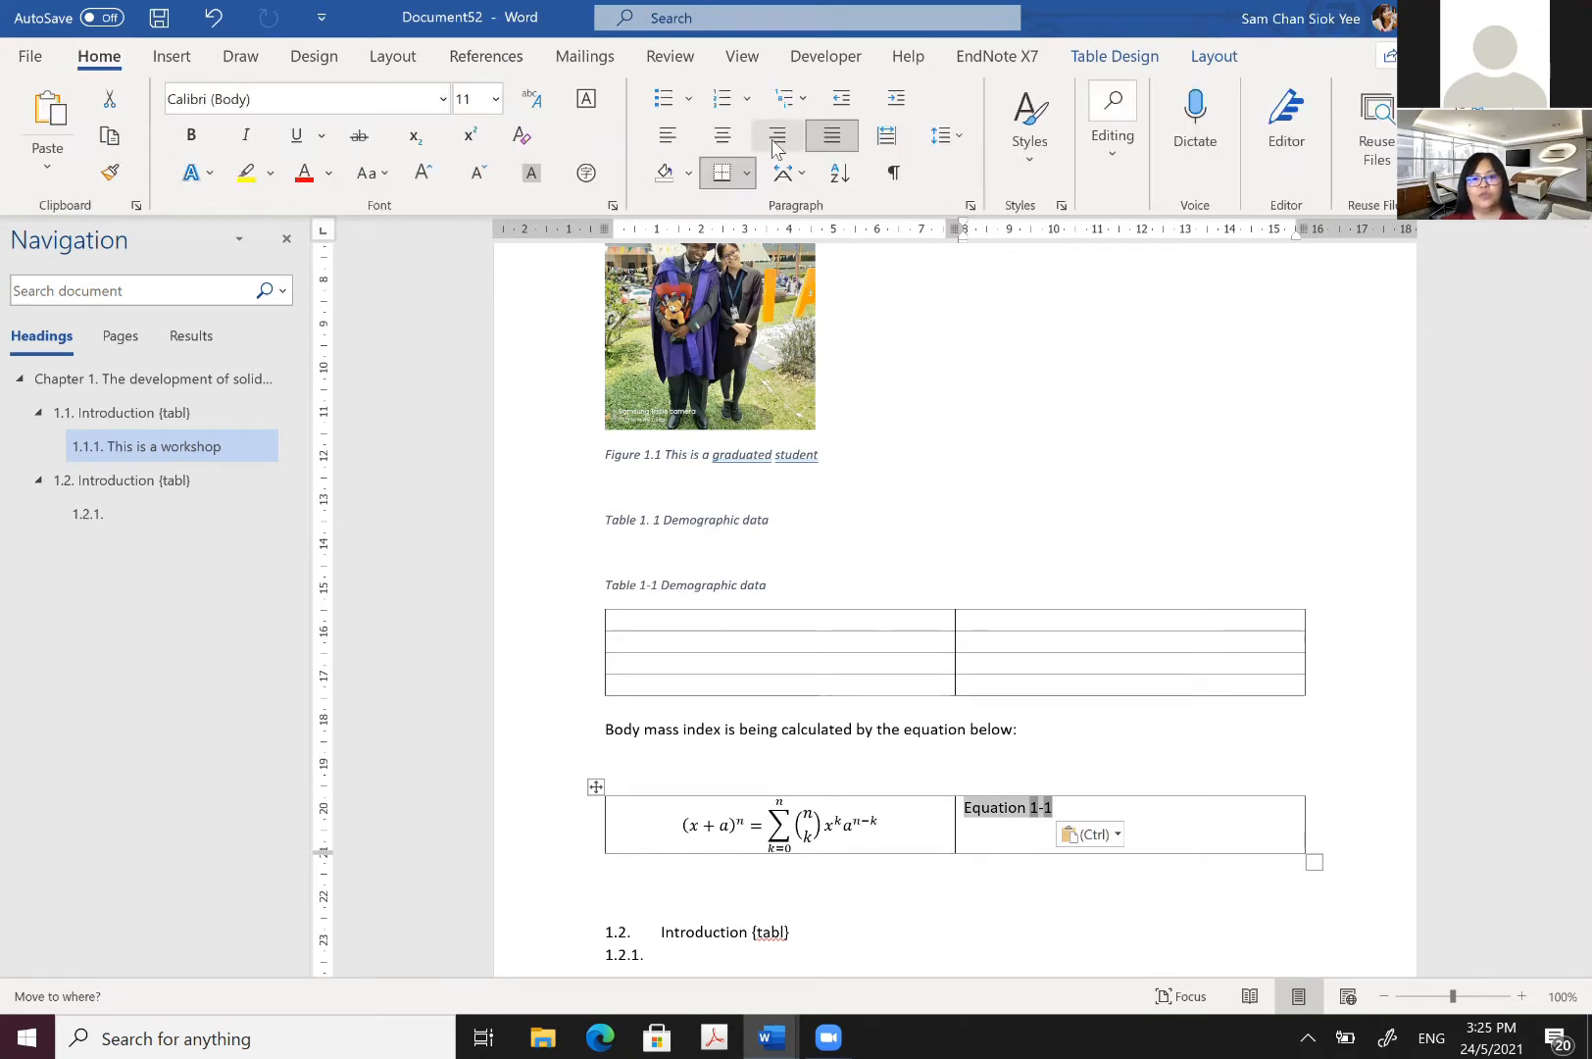
left_click(777, 145)
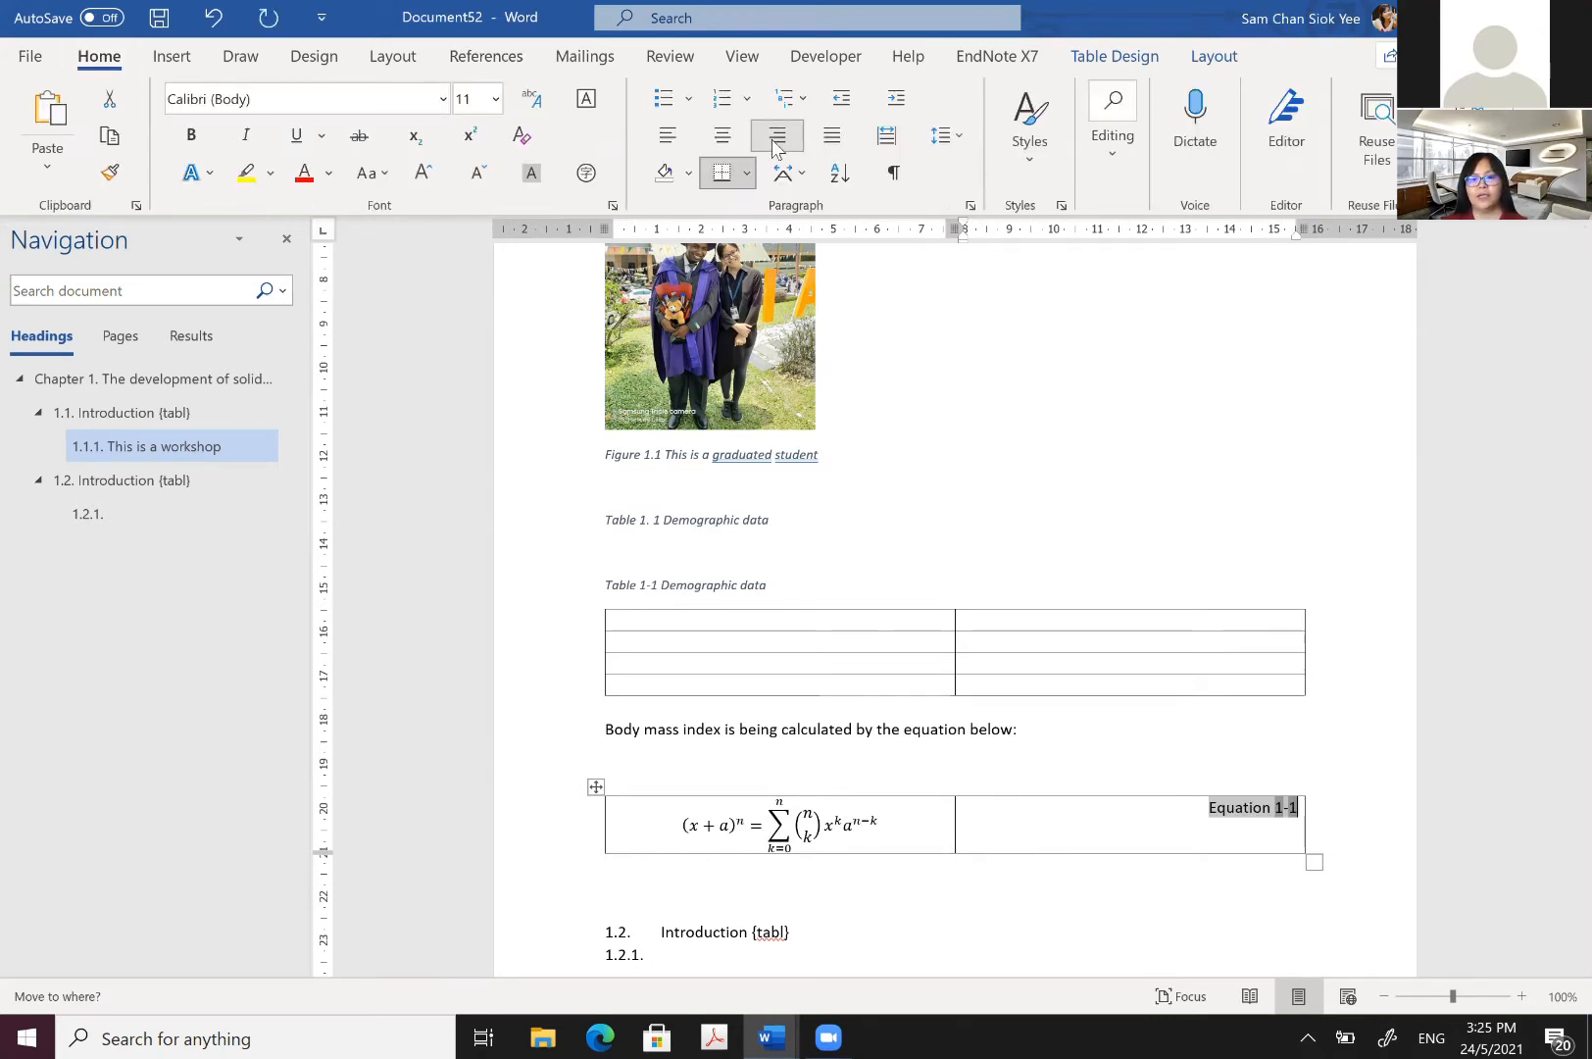
Step: Widen the equation's column to about 13 cm, leaving a narrow column for the equation number
left_click(952, 822)
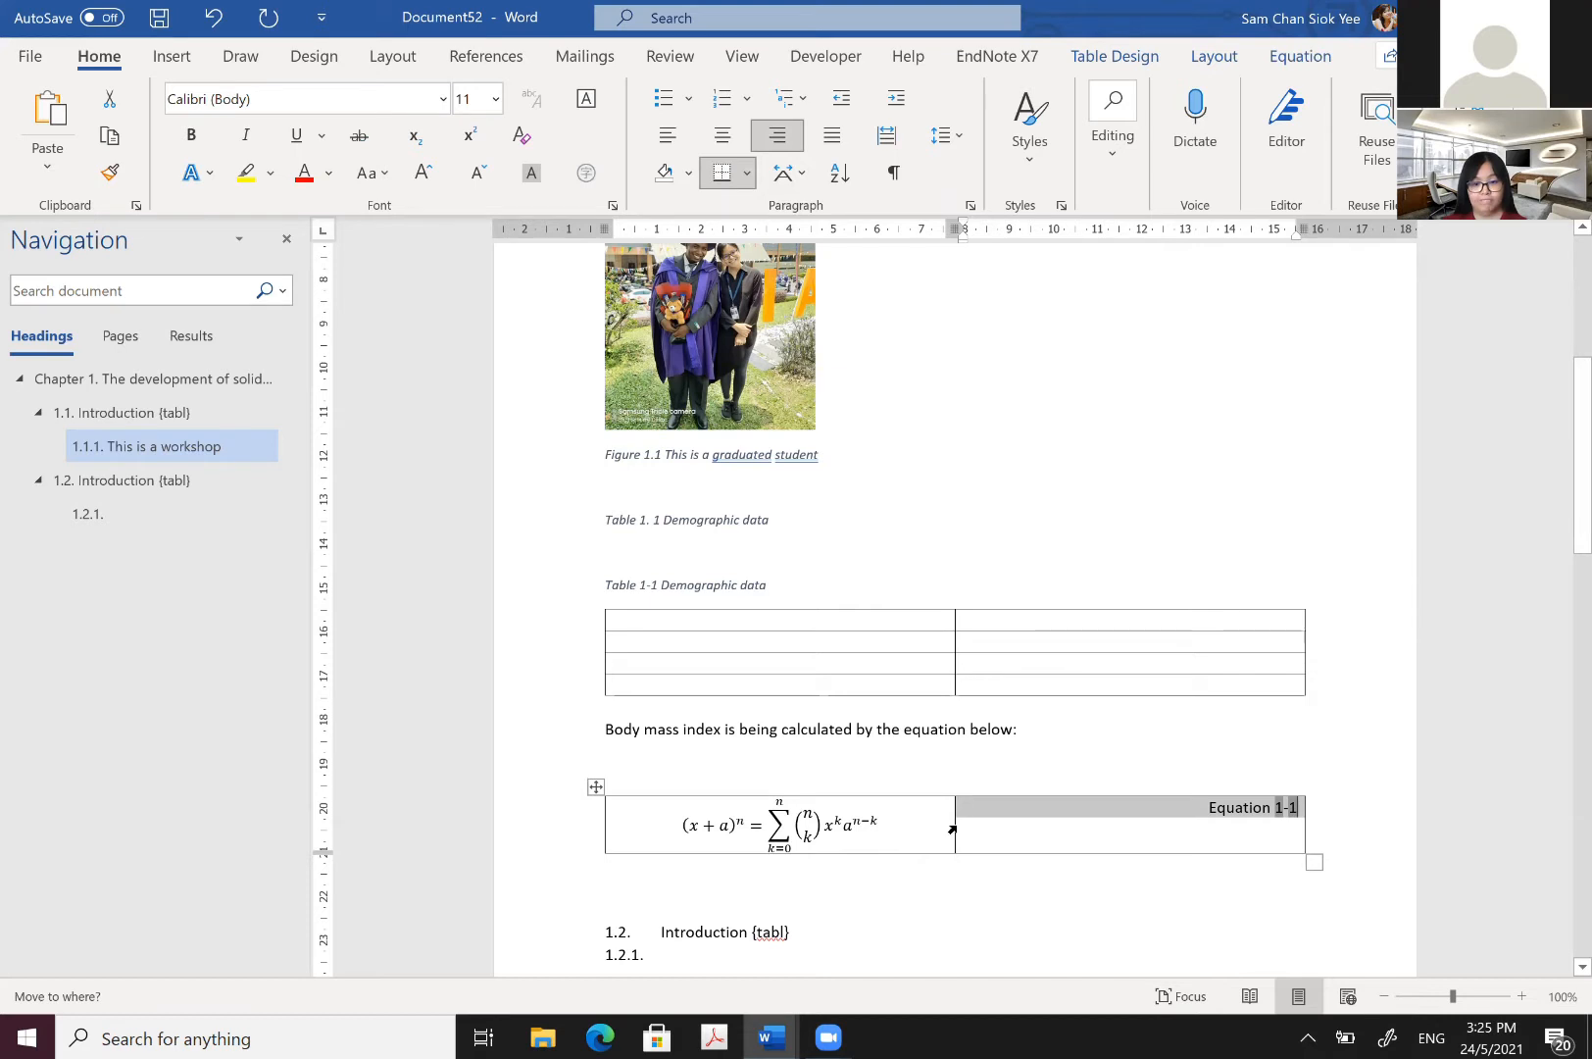
left_click(949, 835)
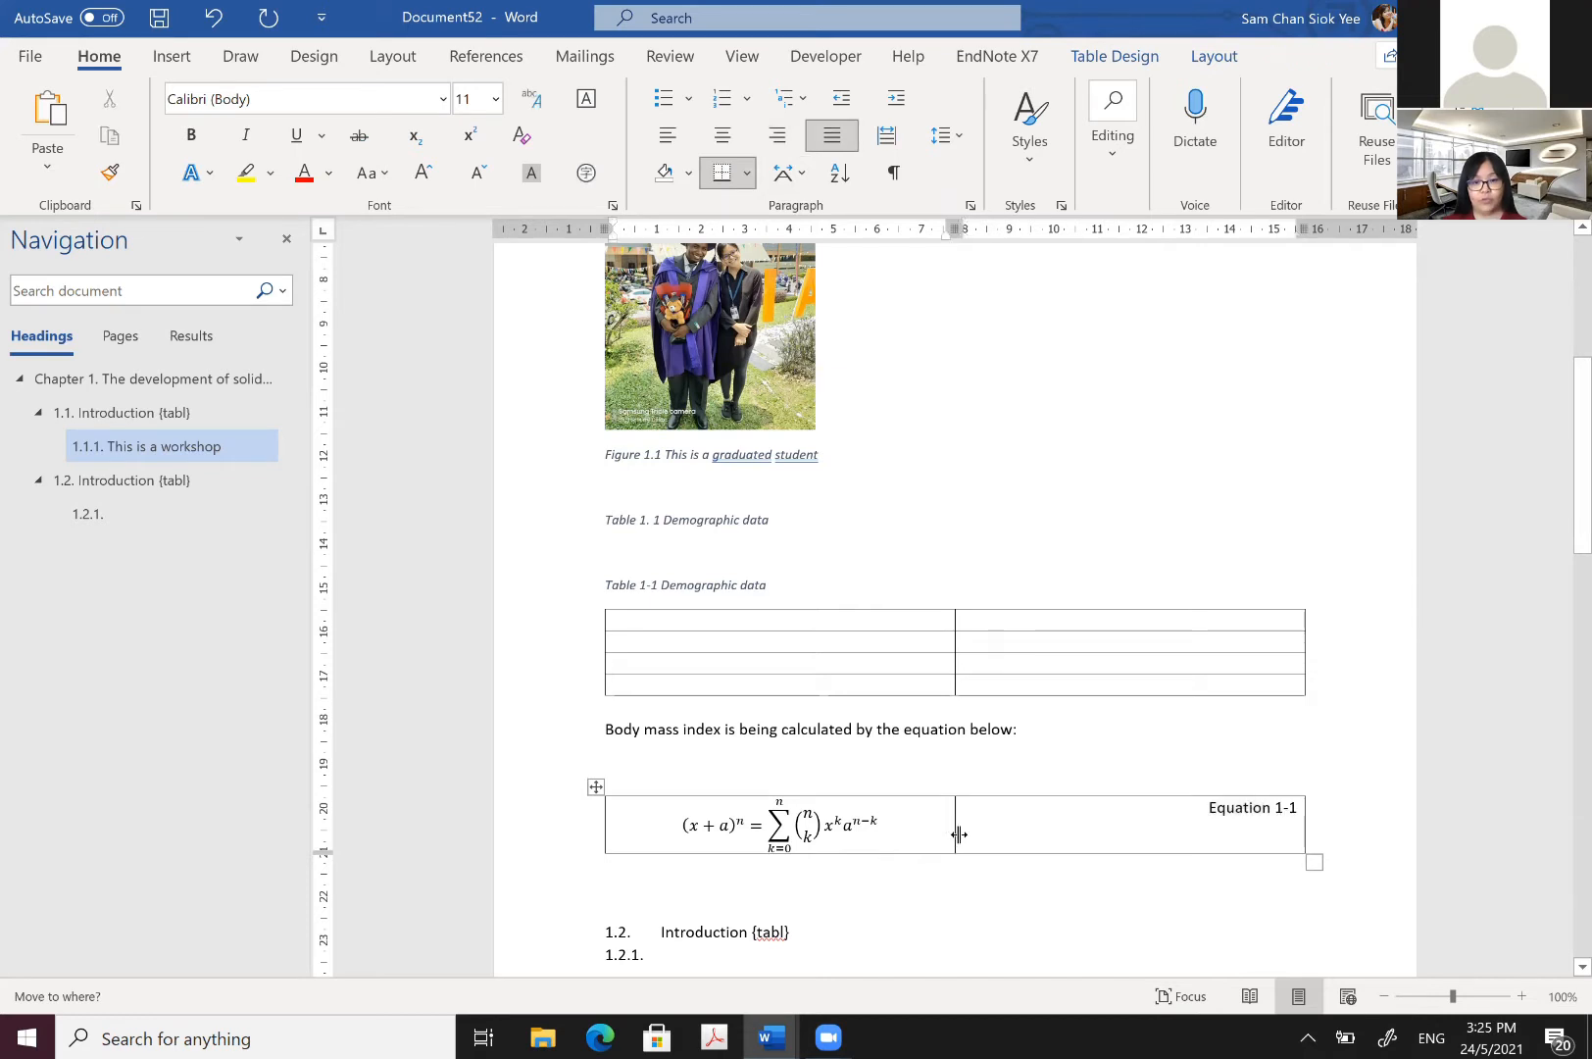
left_click_drag(958, 834, 1172, 831)
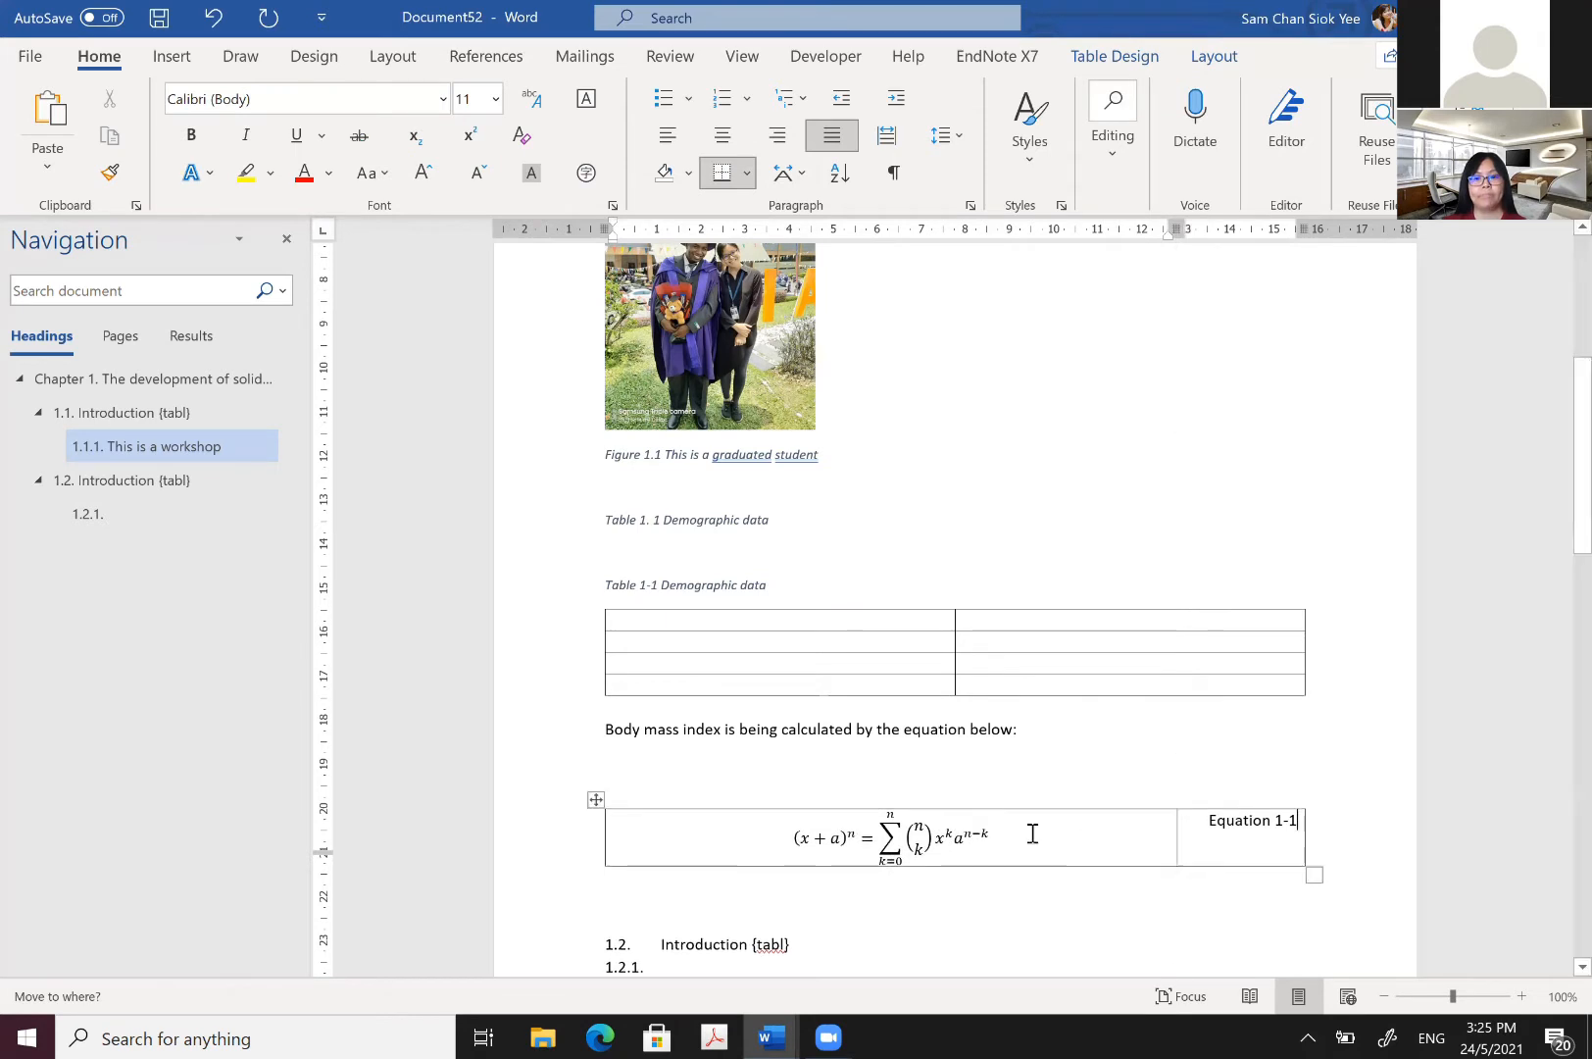
Step: Select the whole equation table and remove all its borders
left_click(927, 834)
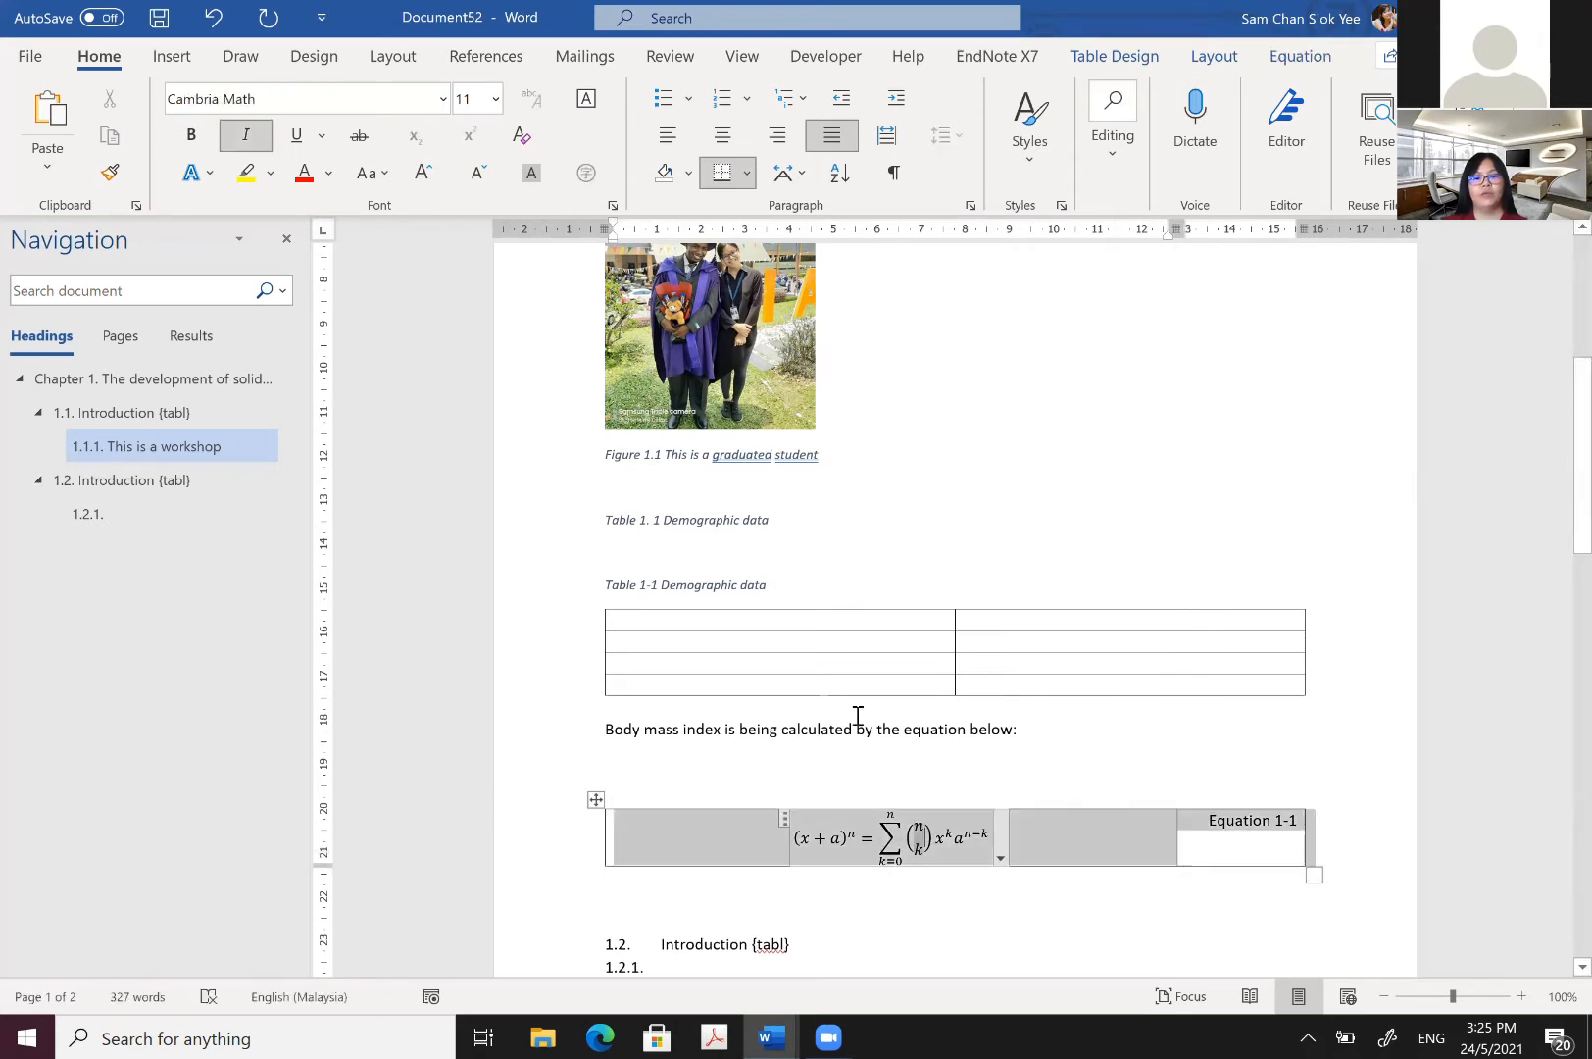
key("Tab")
scroll(636, 572, "down", 2)
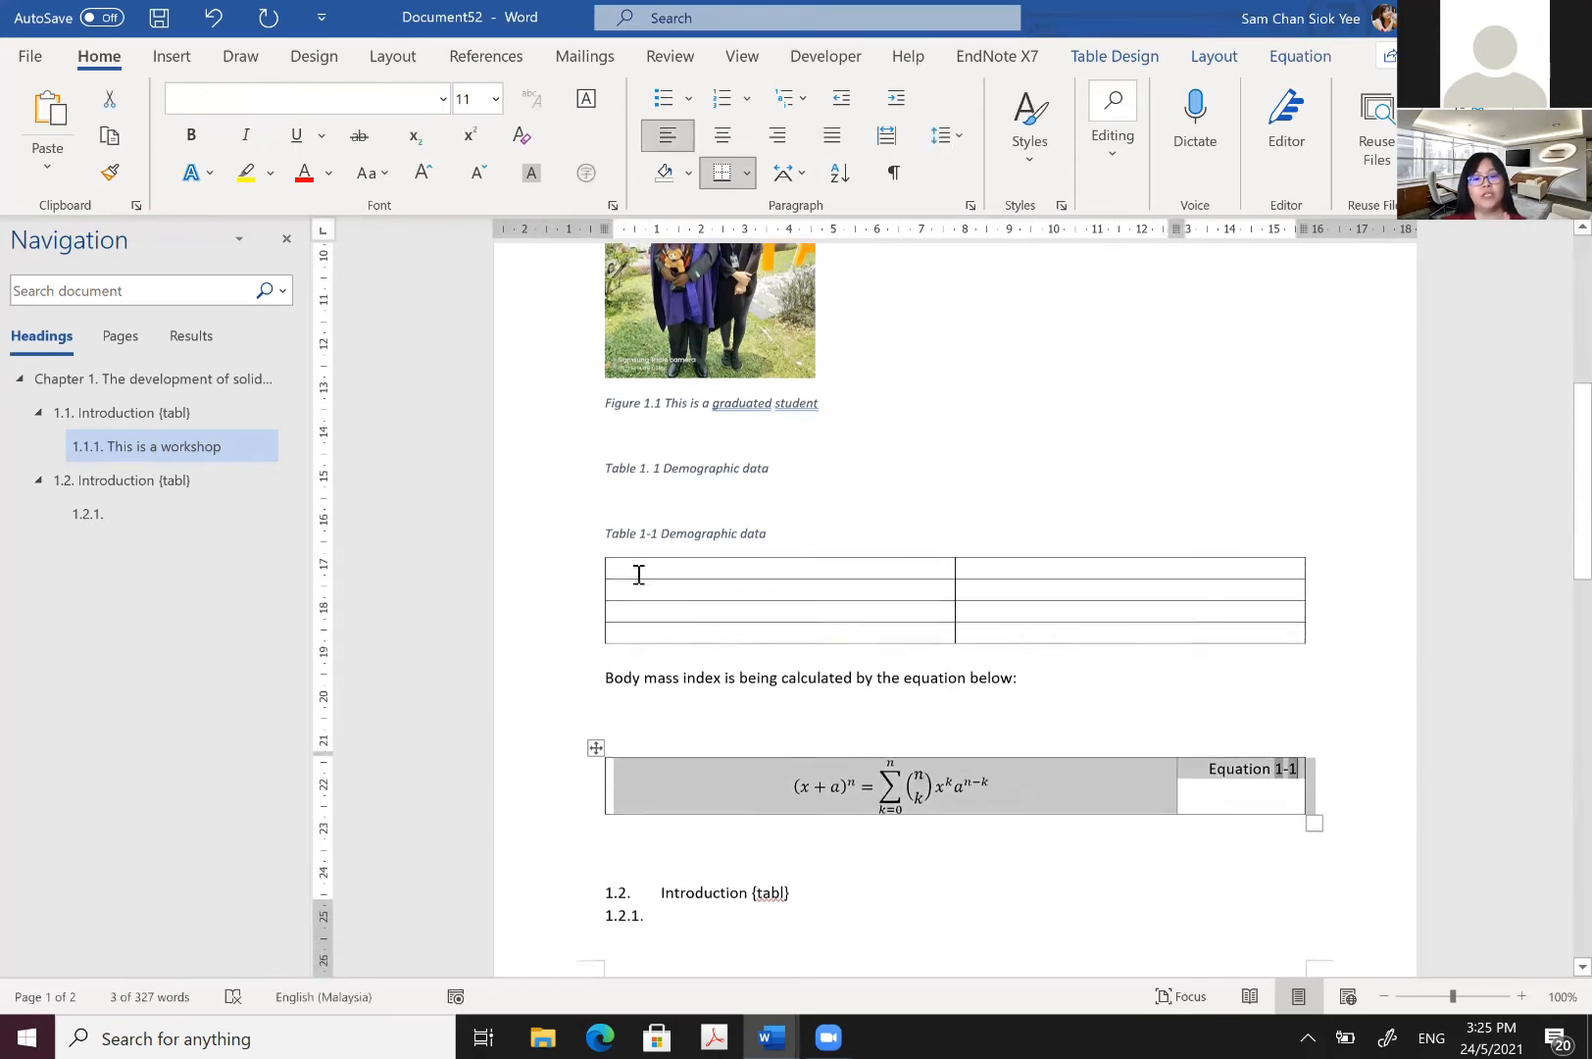
left_click(747, 172)
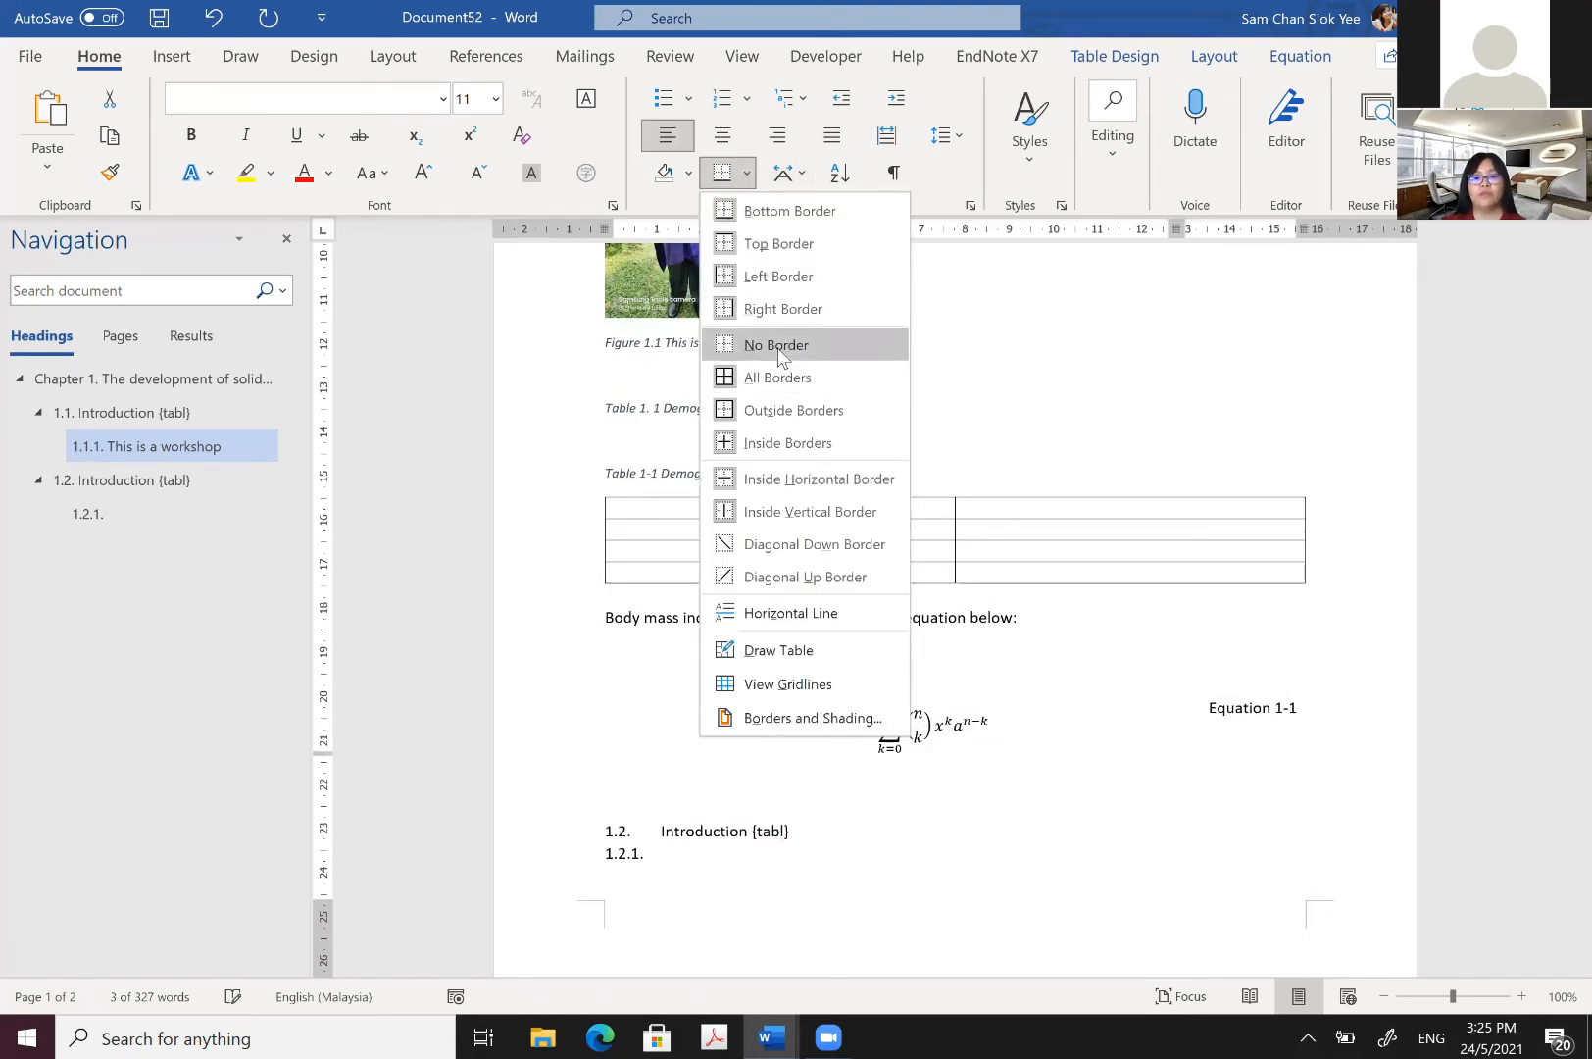
left_click(780, 355)
left_click(1002, 667)
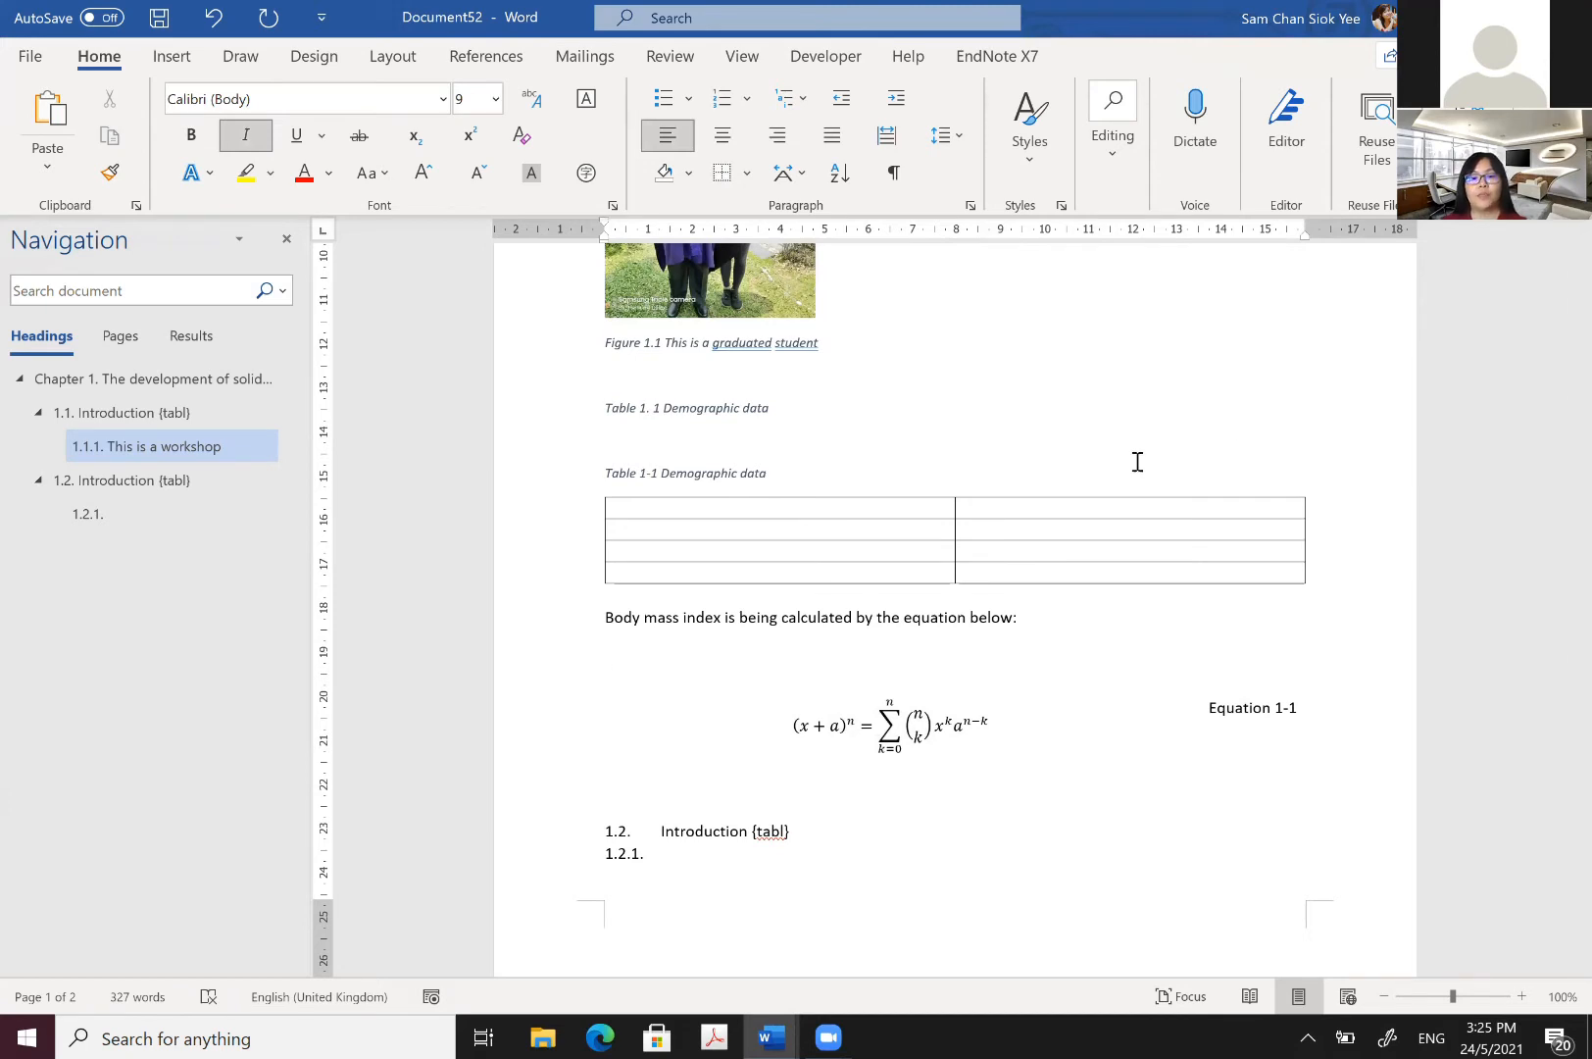
scroll(1181, 588, "up", 2)
scroll(1183, 589, "up", 2)
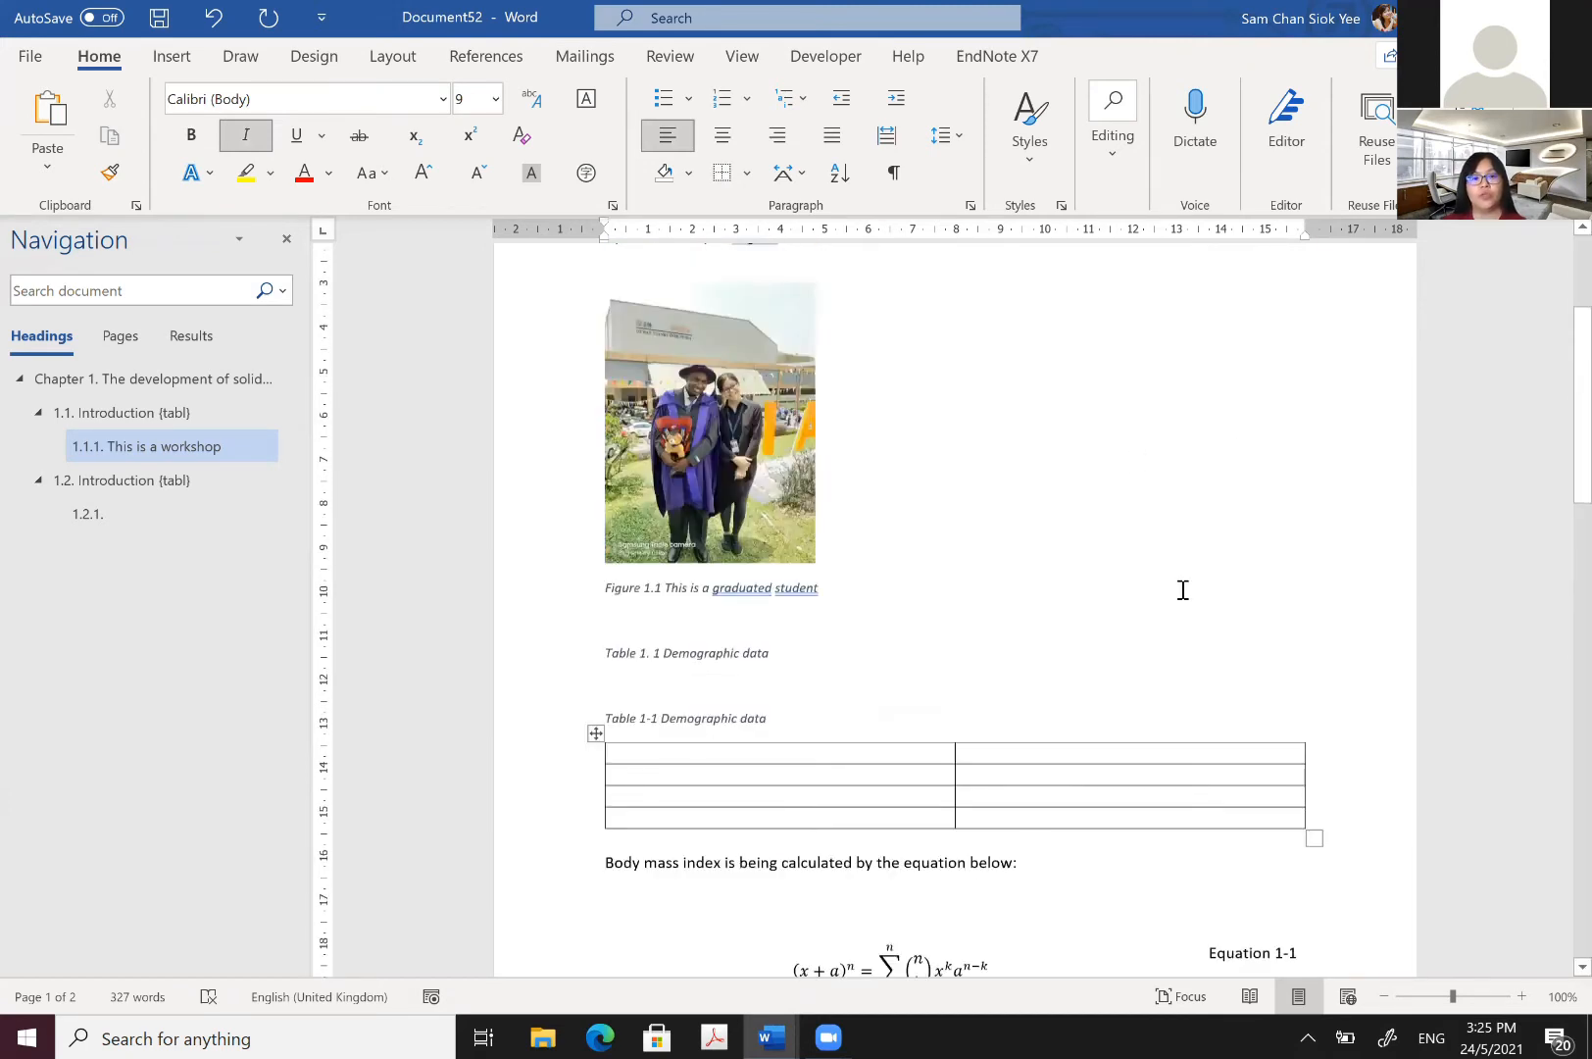
Step: Review the document from the chapter heading through the figure, table captions and equation to section 1.2
scroll(1176, 589, "up", 5)
key("ctrl+Home")
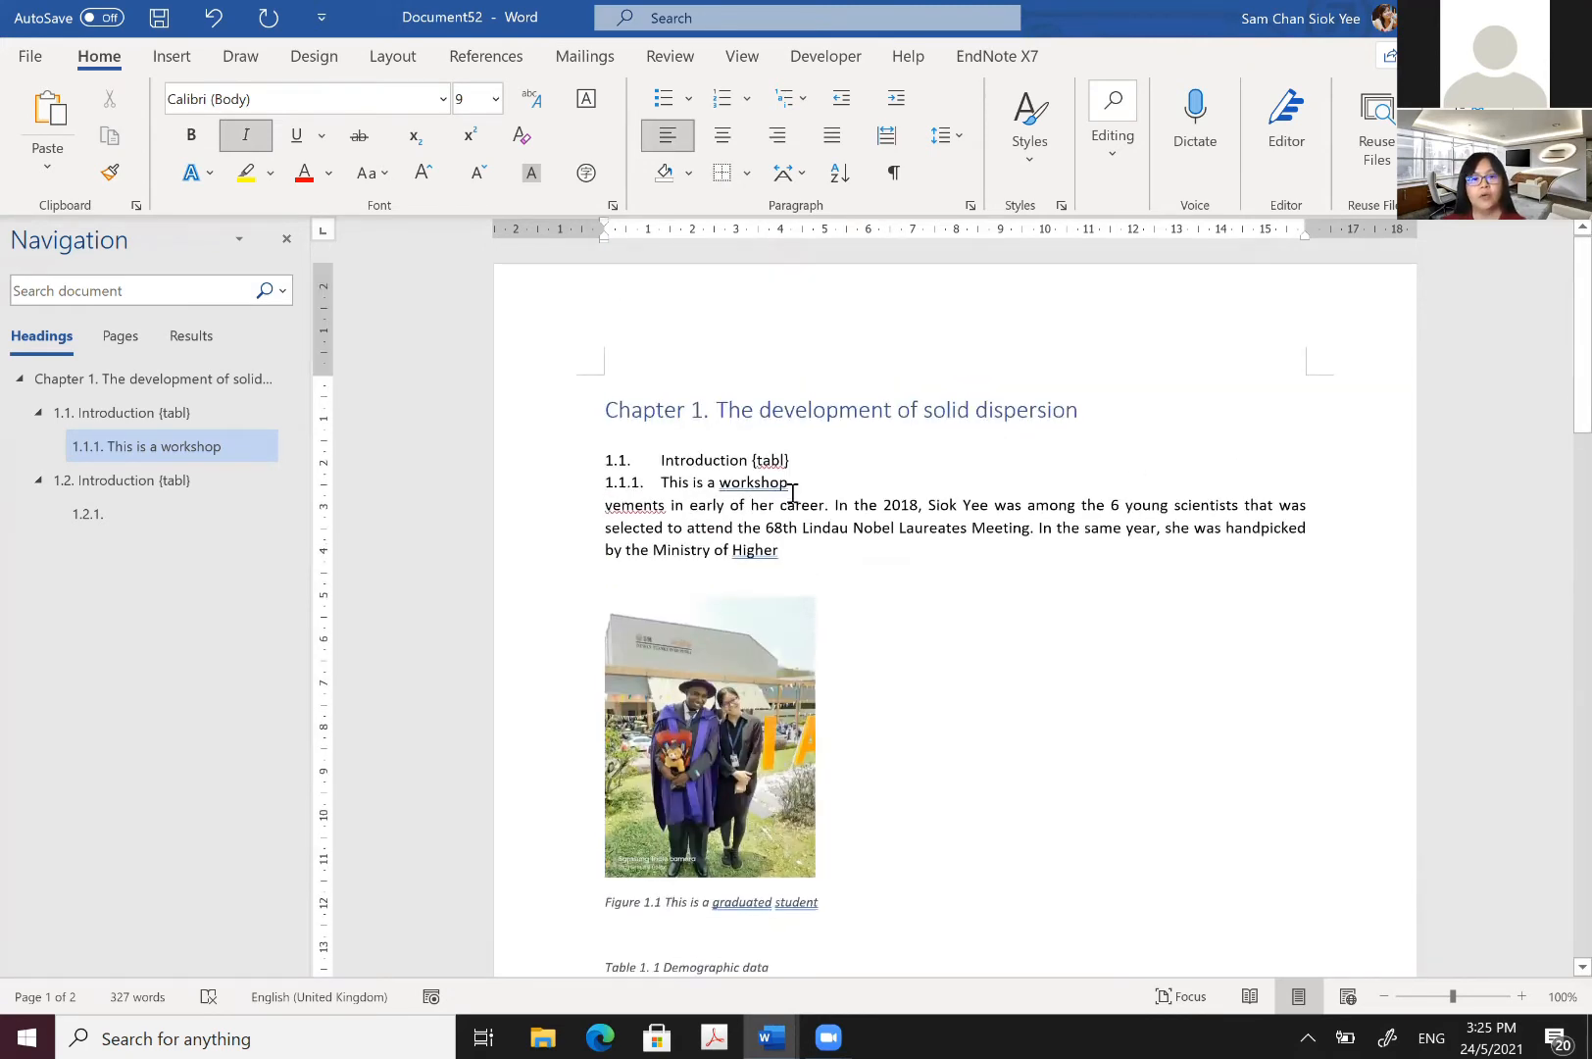
key("Down")
key("Down")
scroll(723, 585, "down", 3)
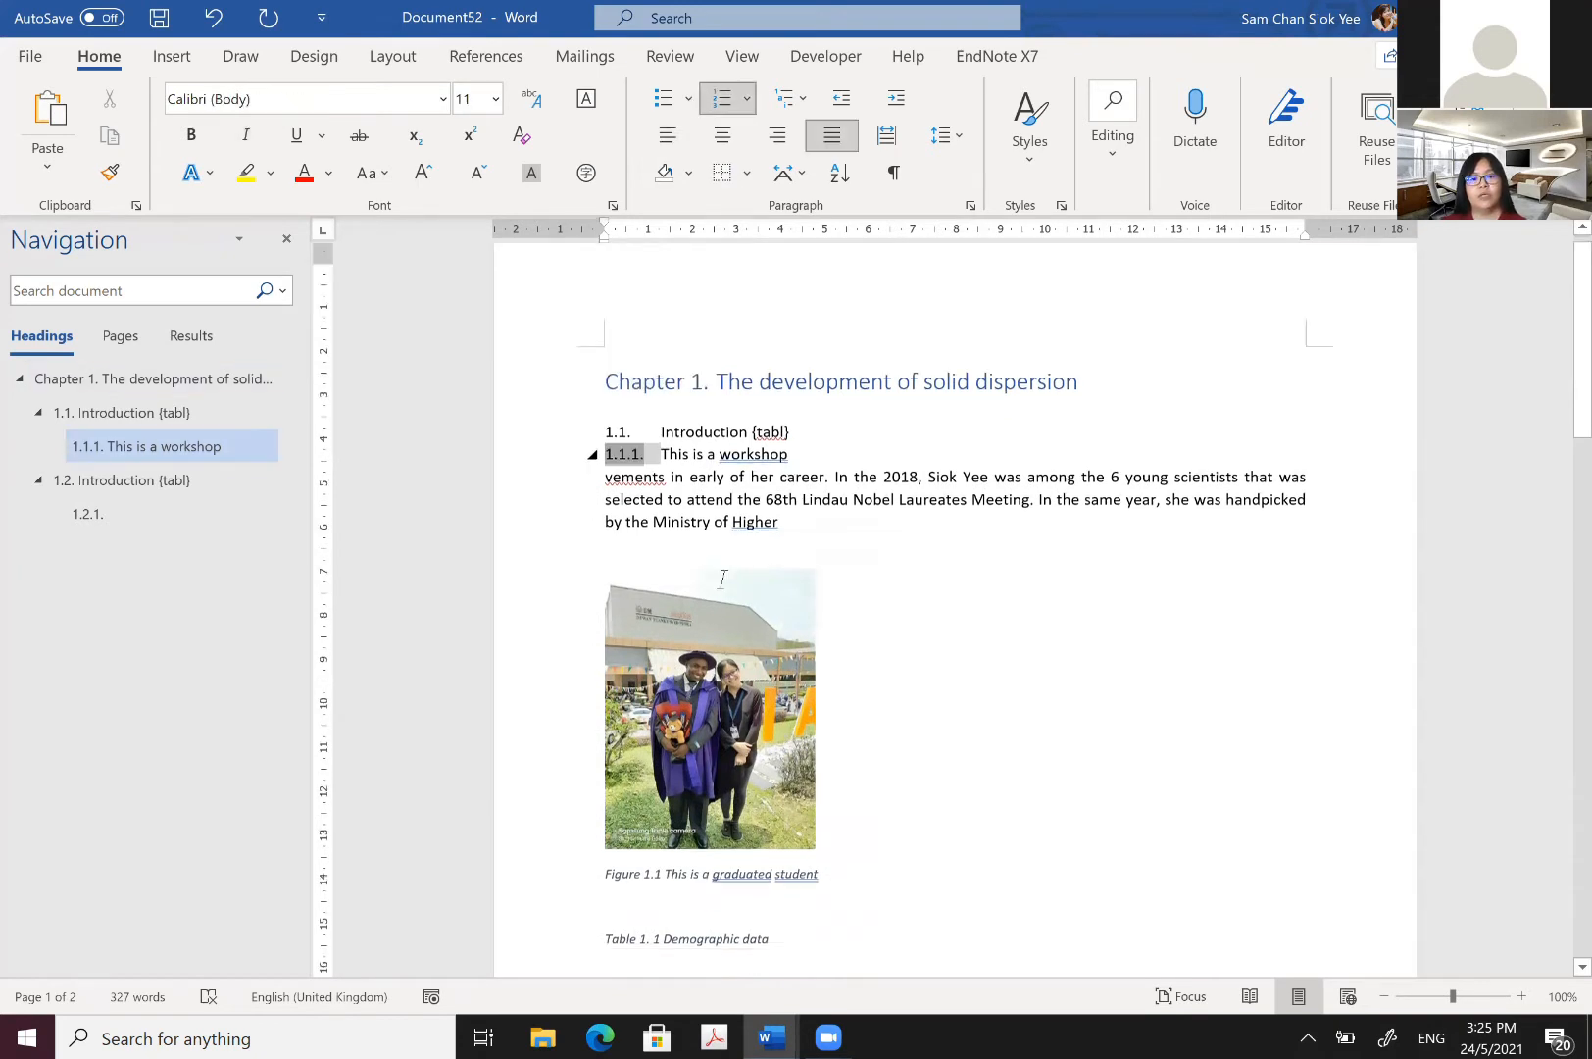
left_click(723, 578)
scroll(722, 579, "down", 8)
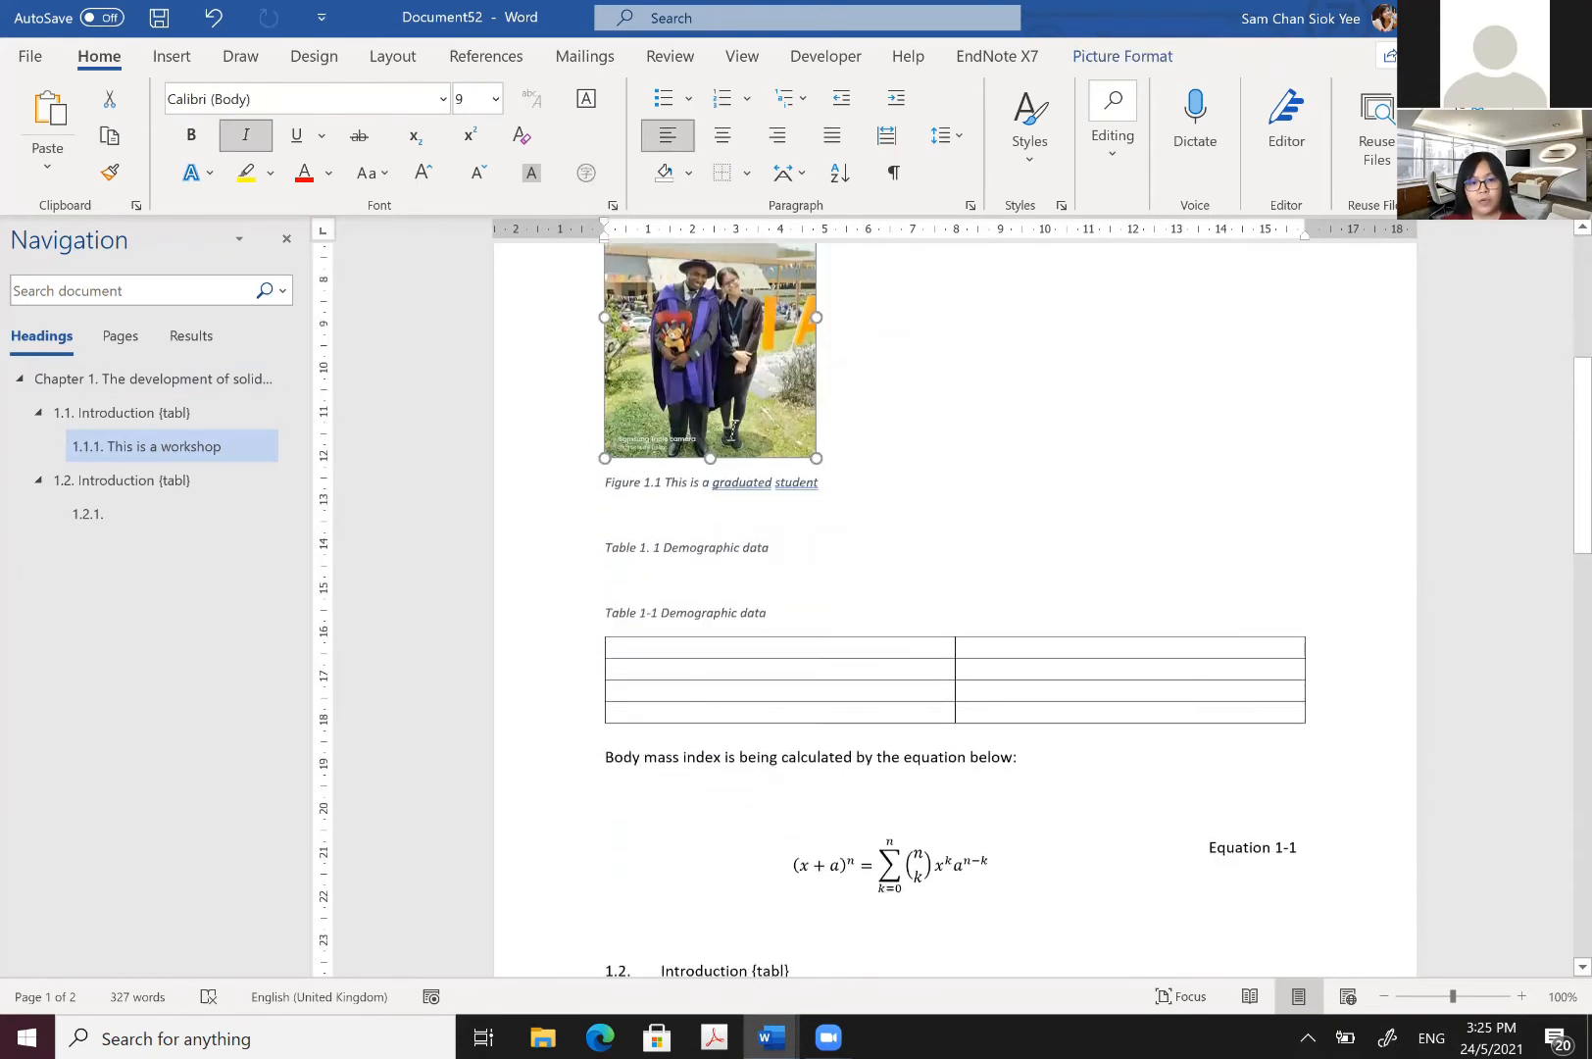
scroll(987, 541, "down", 2)
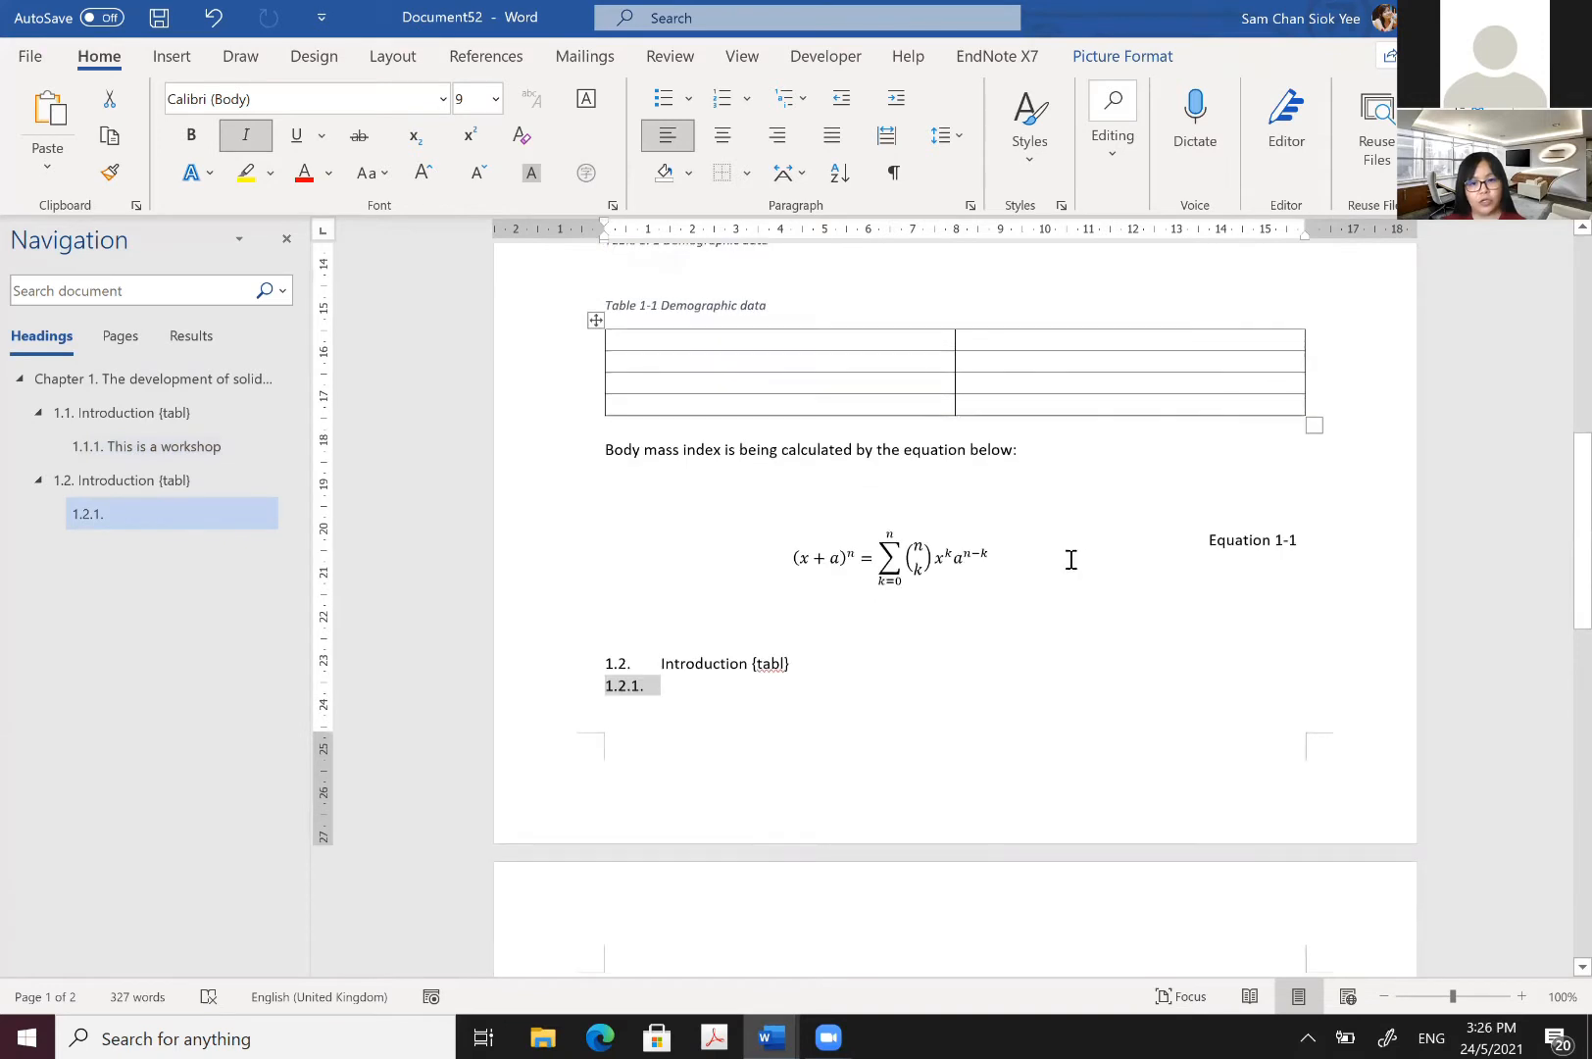
left_click(990, 557)
key("ctrl+z")
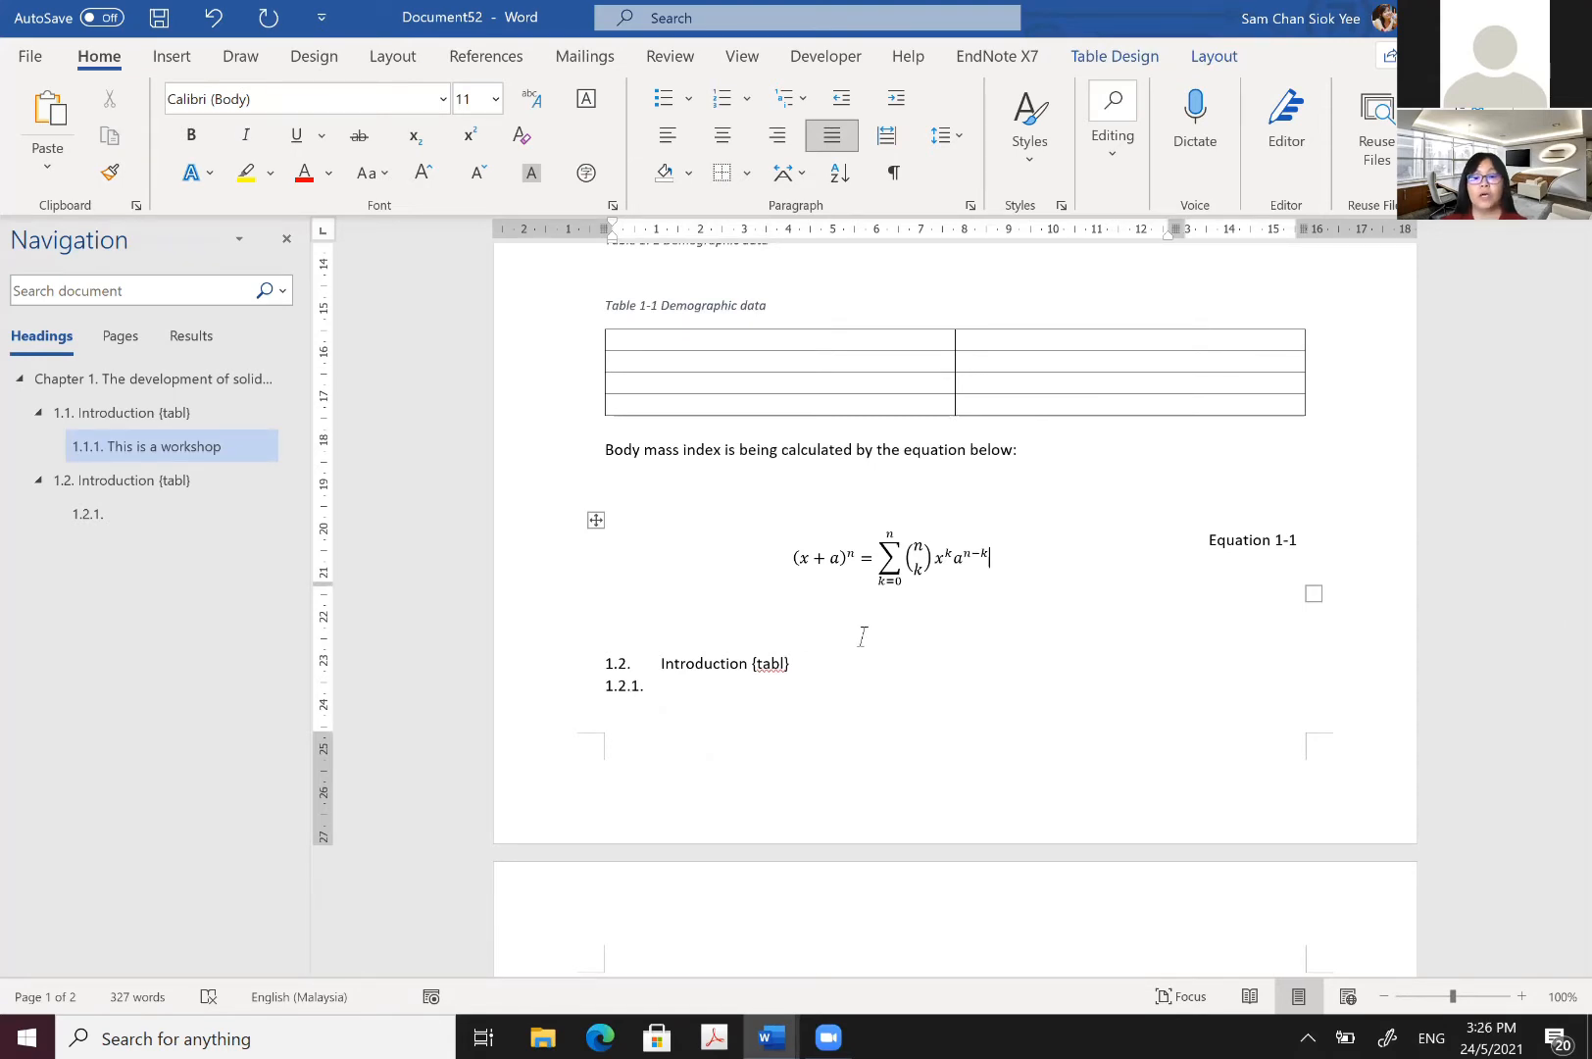
scroll(863, 636, "up", 3)
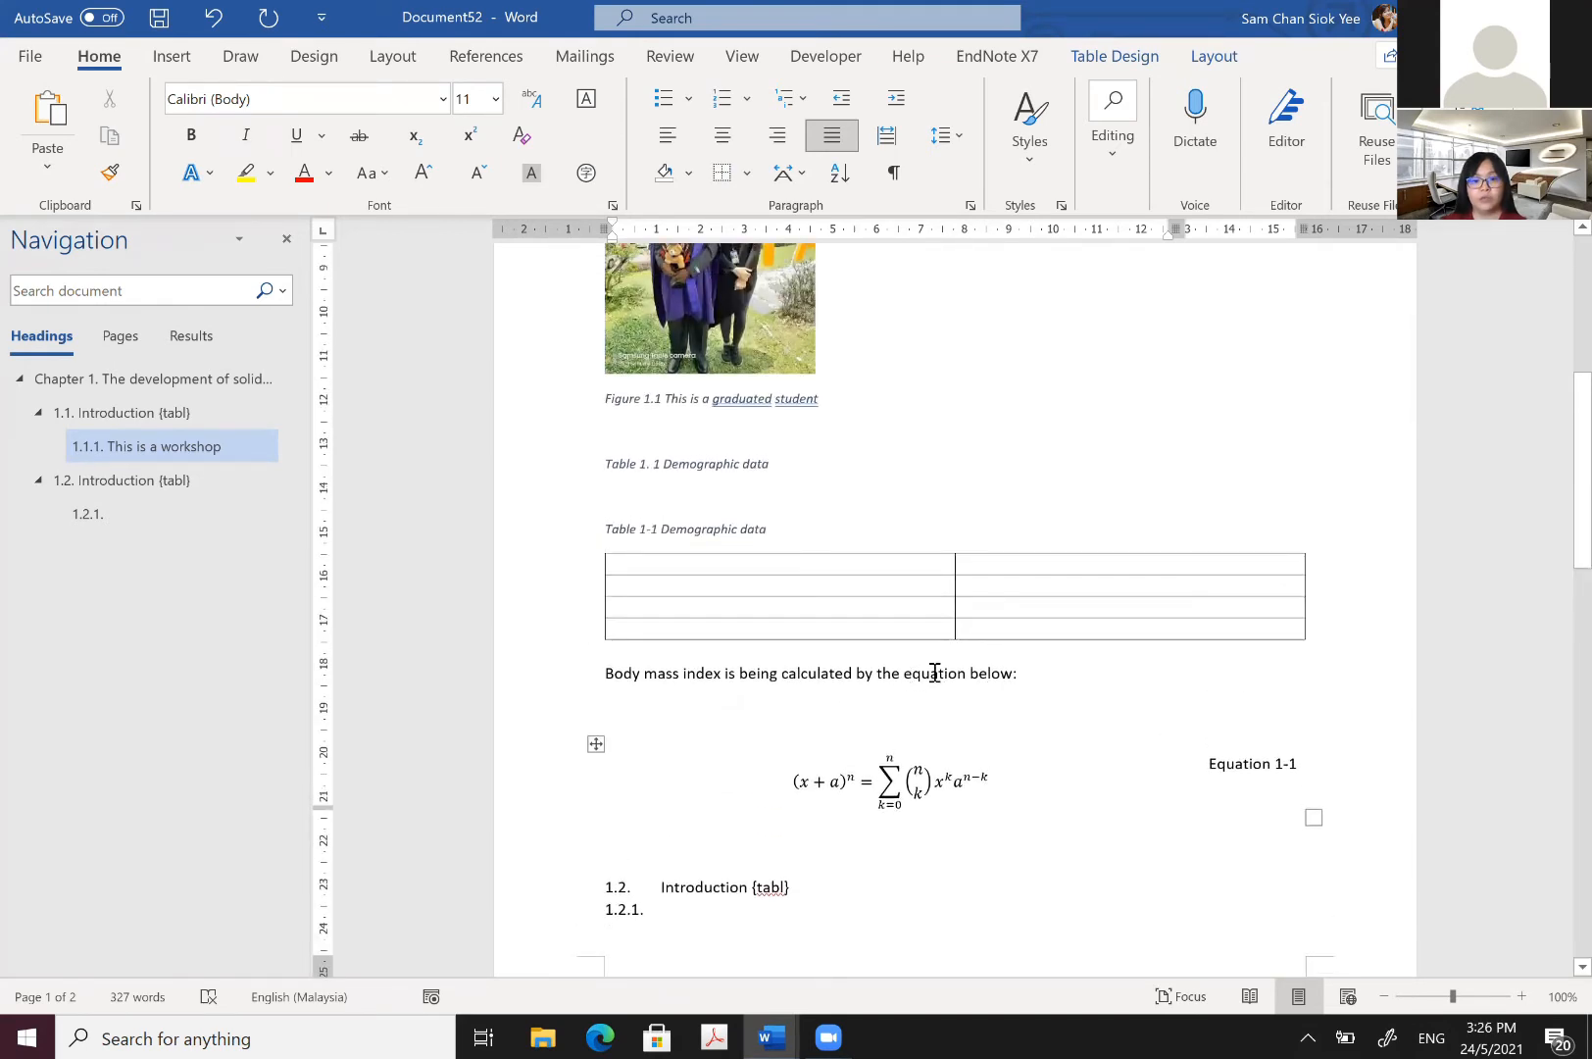
Step: Replace the word "equation" in the body mass index sentence with a hyperlinked cross-reference to the entire Equation 1-1 caption
double_click(934, 672)
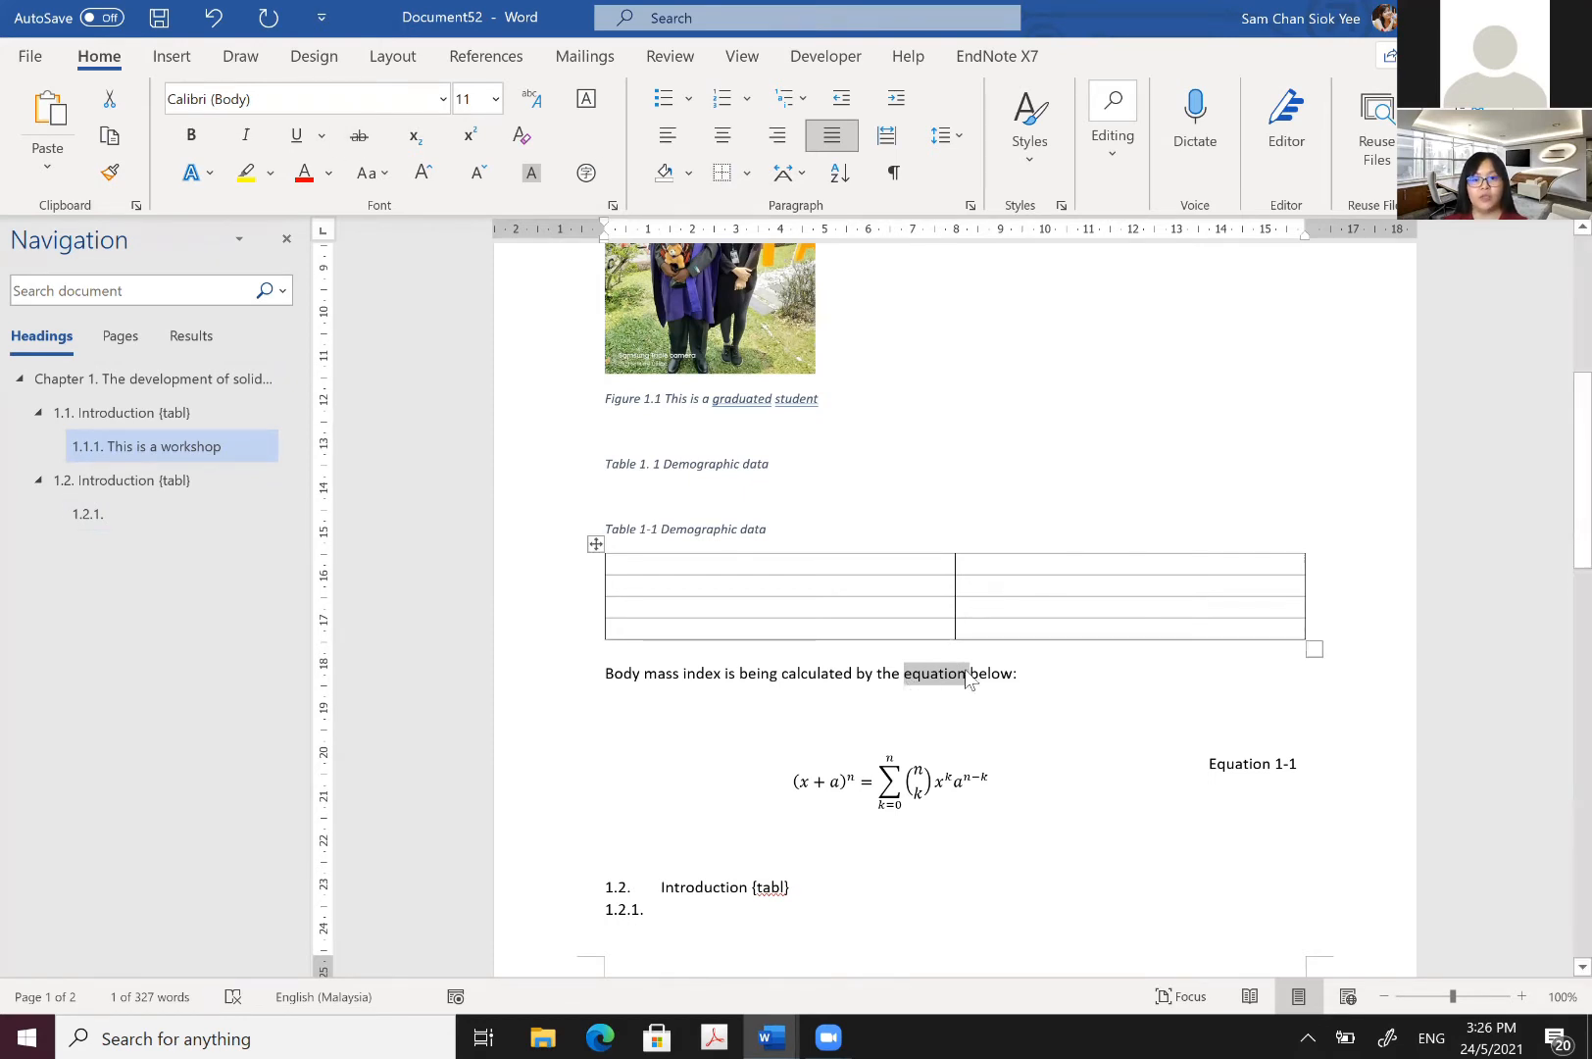
key("Delete")
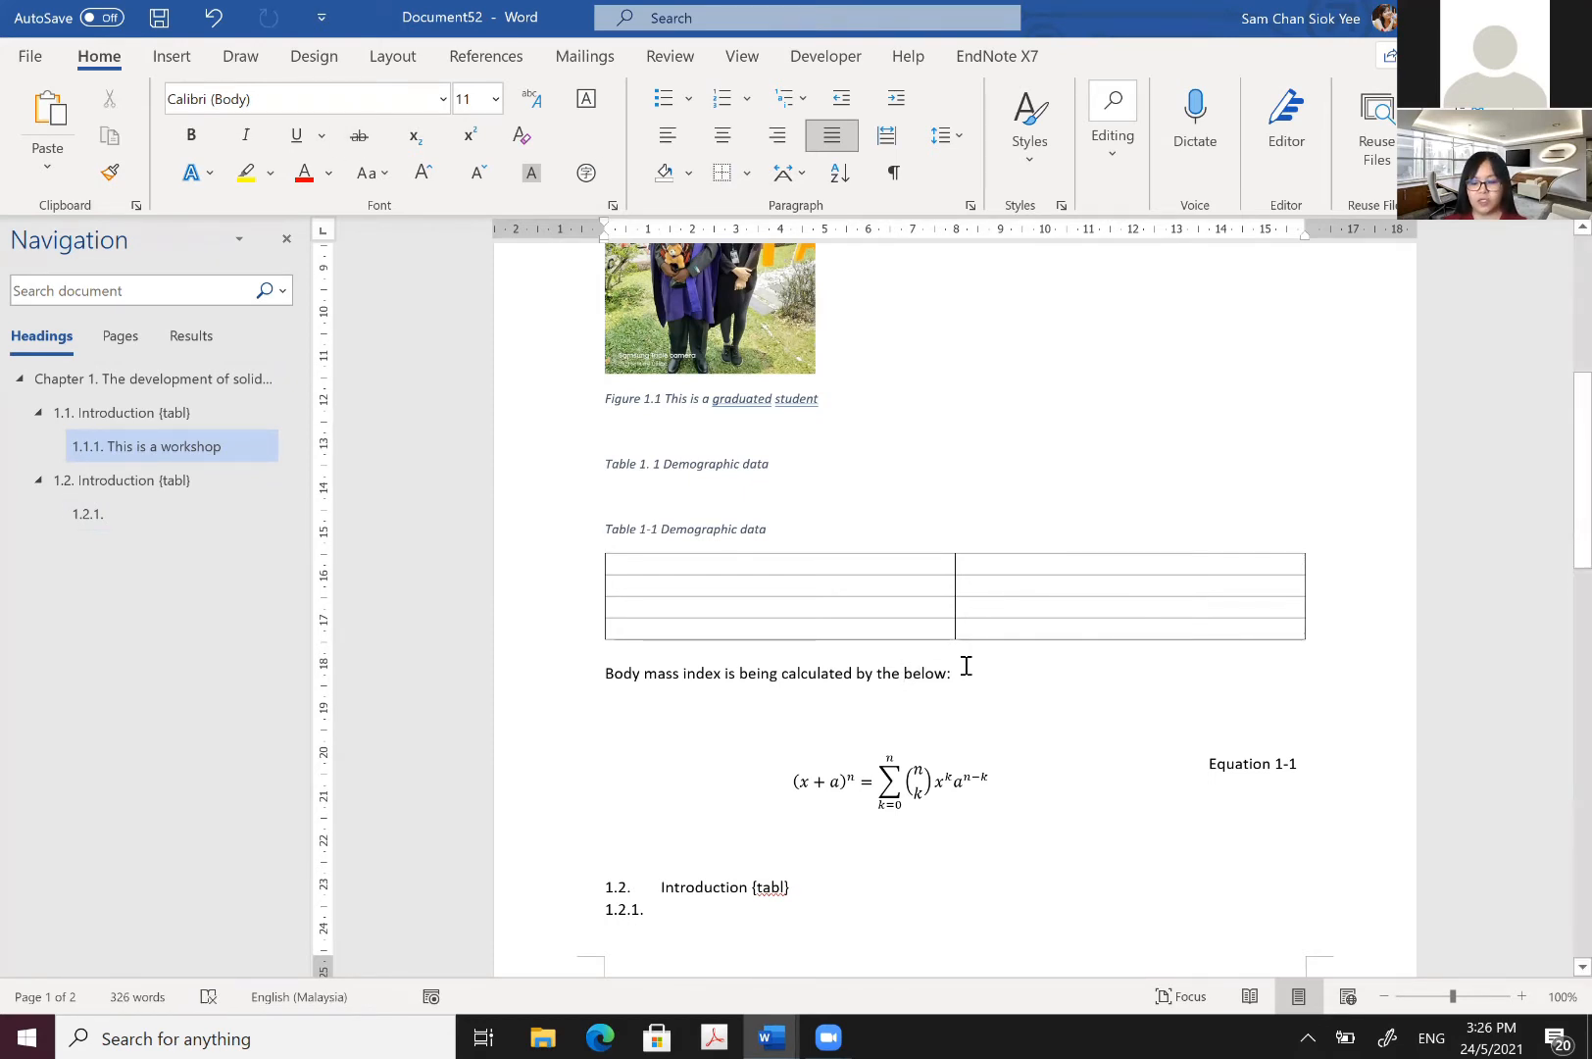
key("ctrl+z")
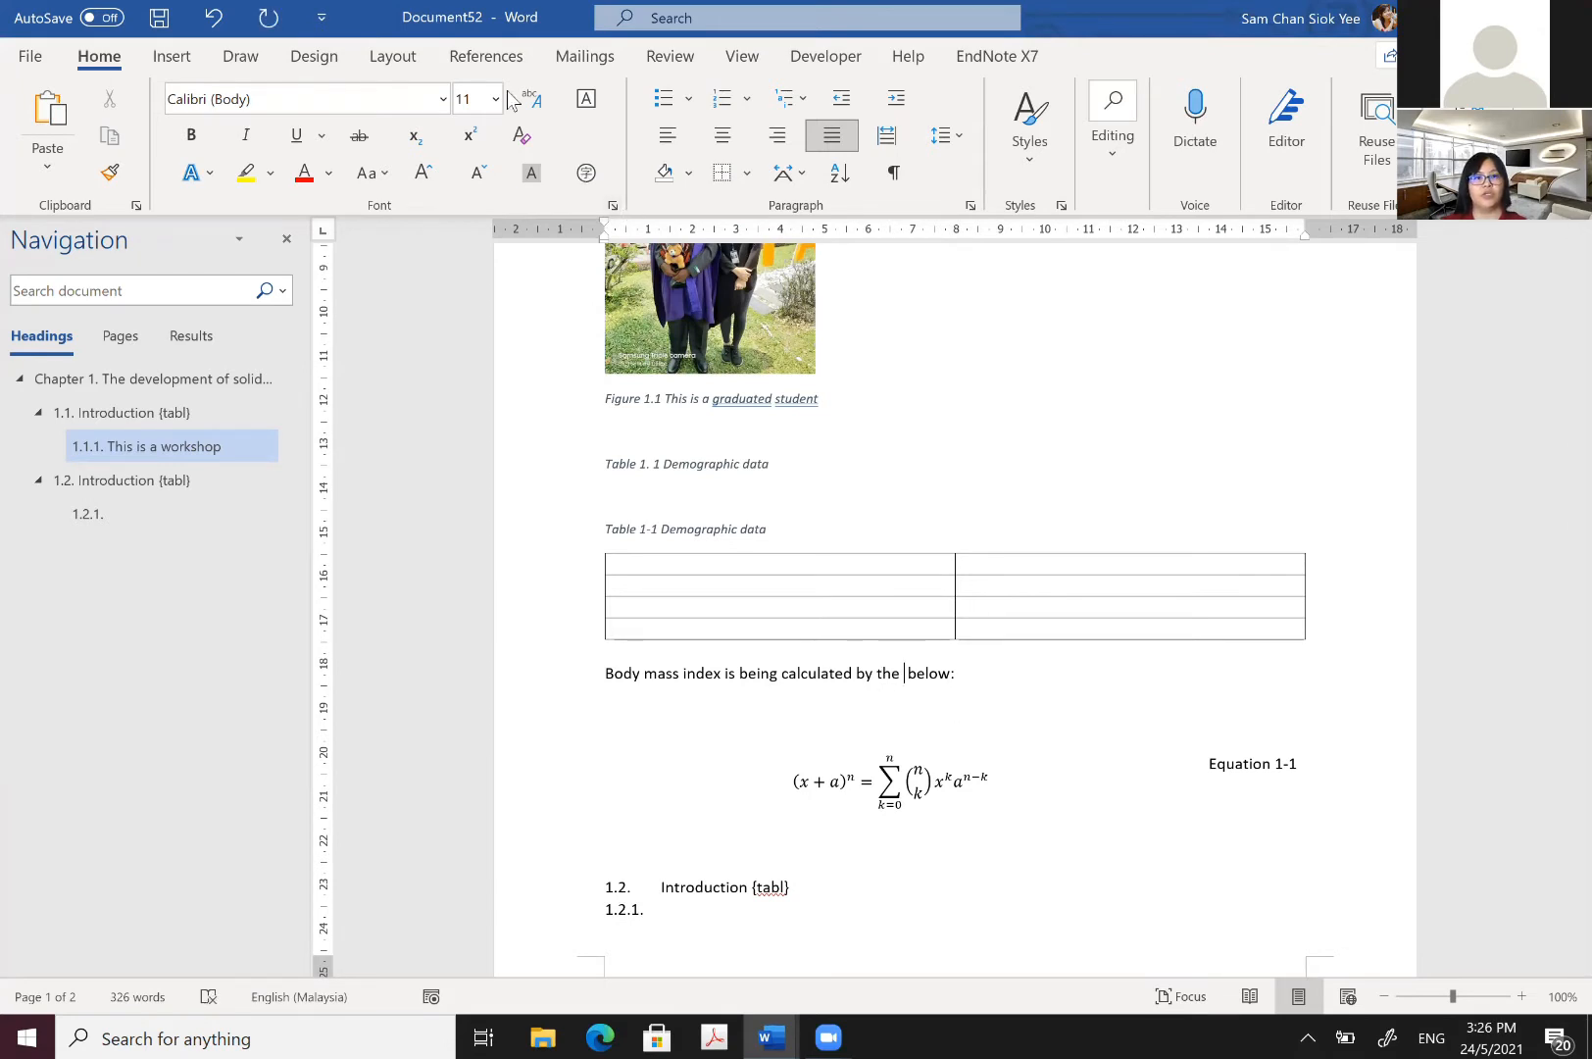
left_click(480, 57)
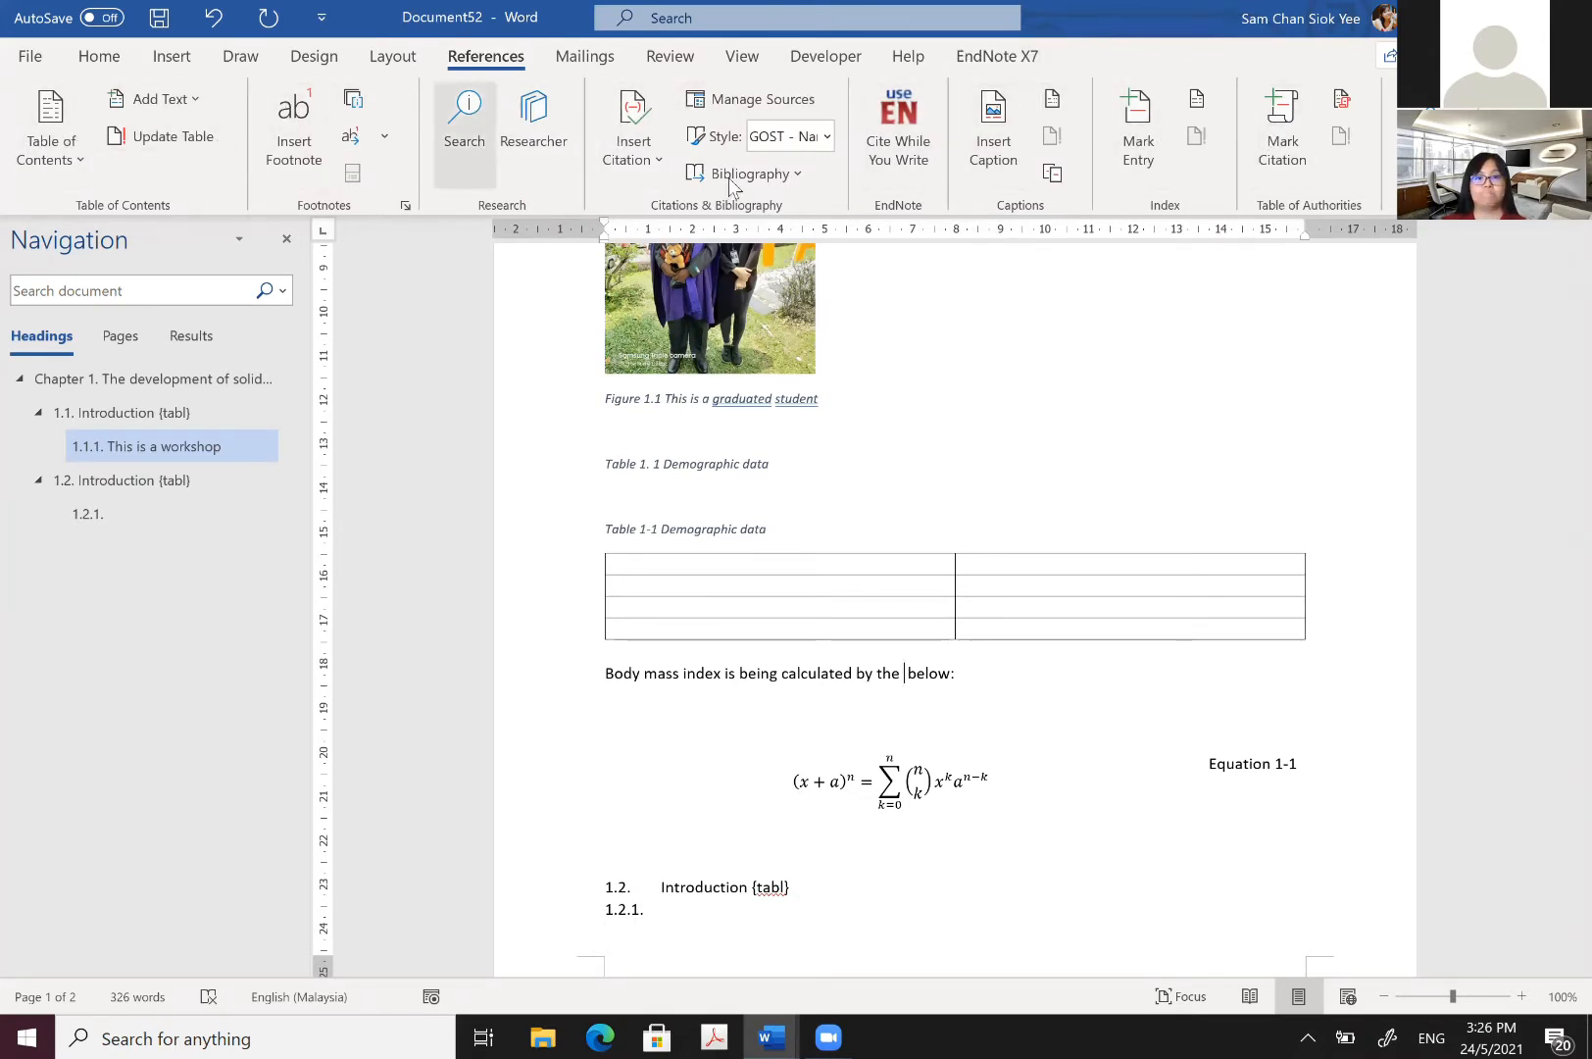
left_click(1055, 177)
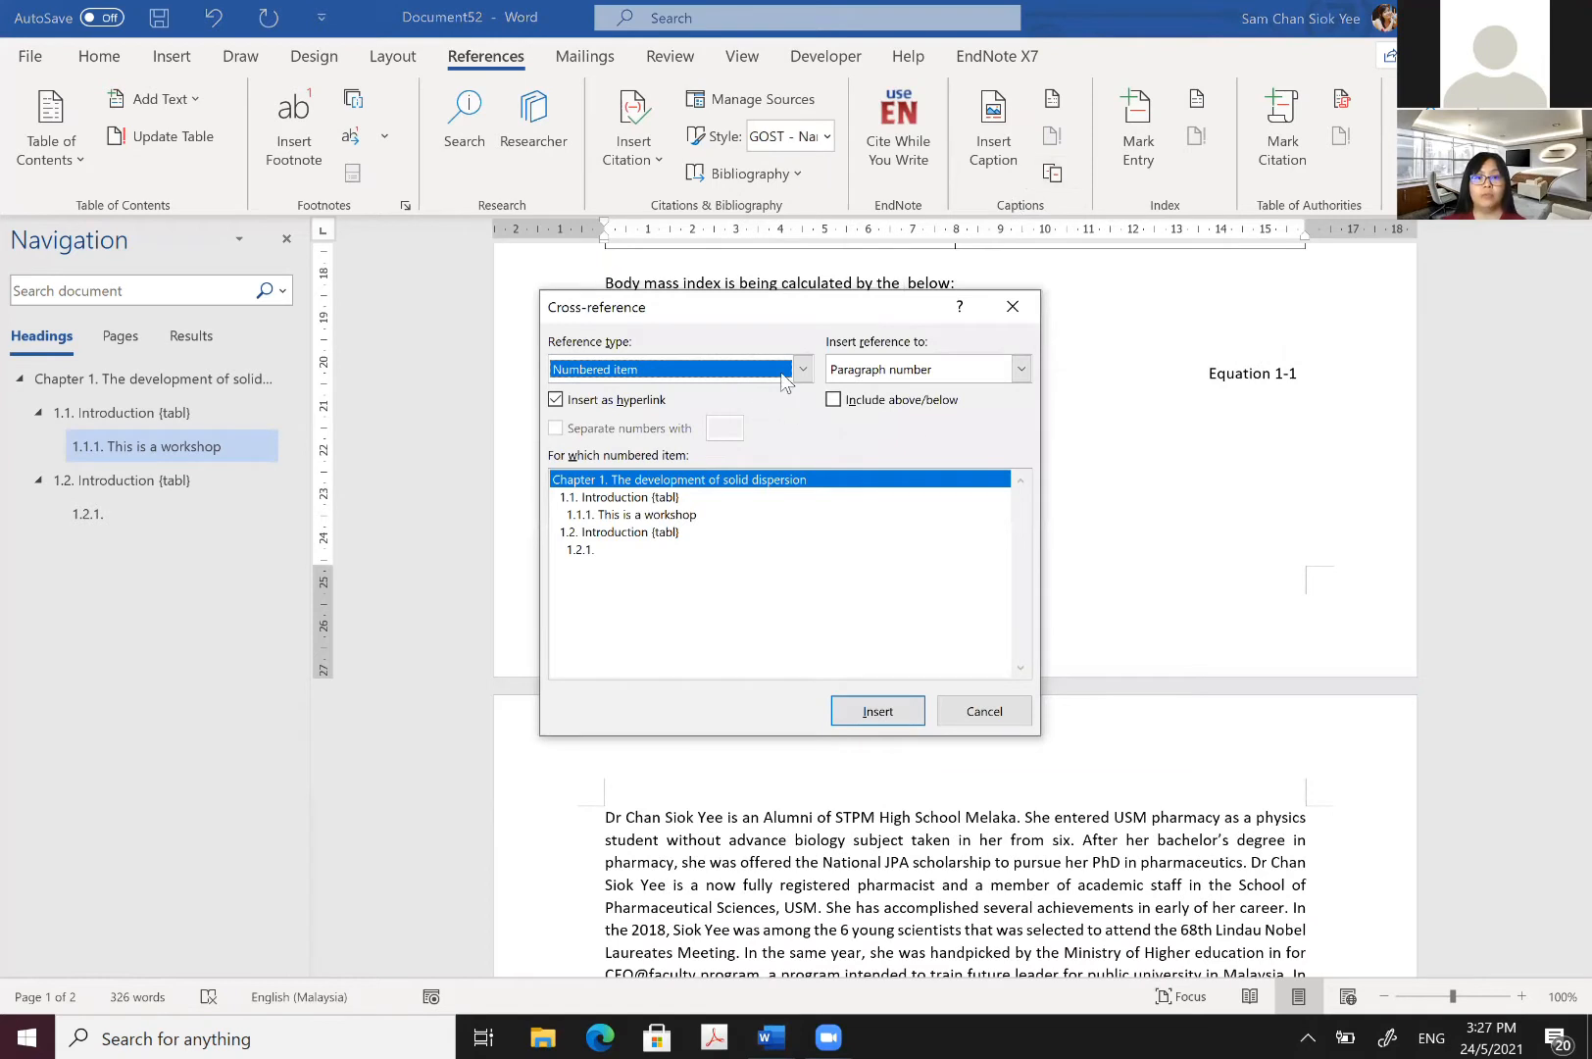
left_click(784, 381)
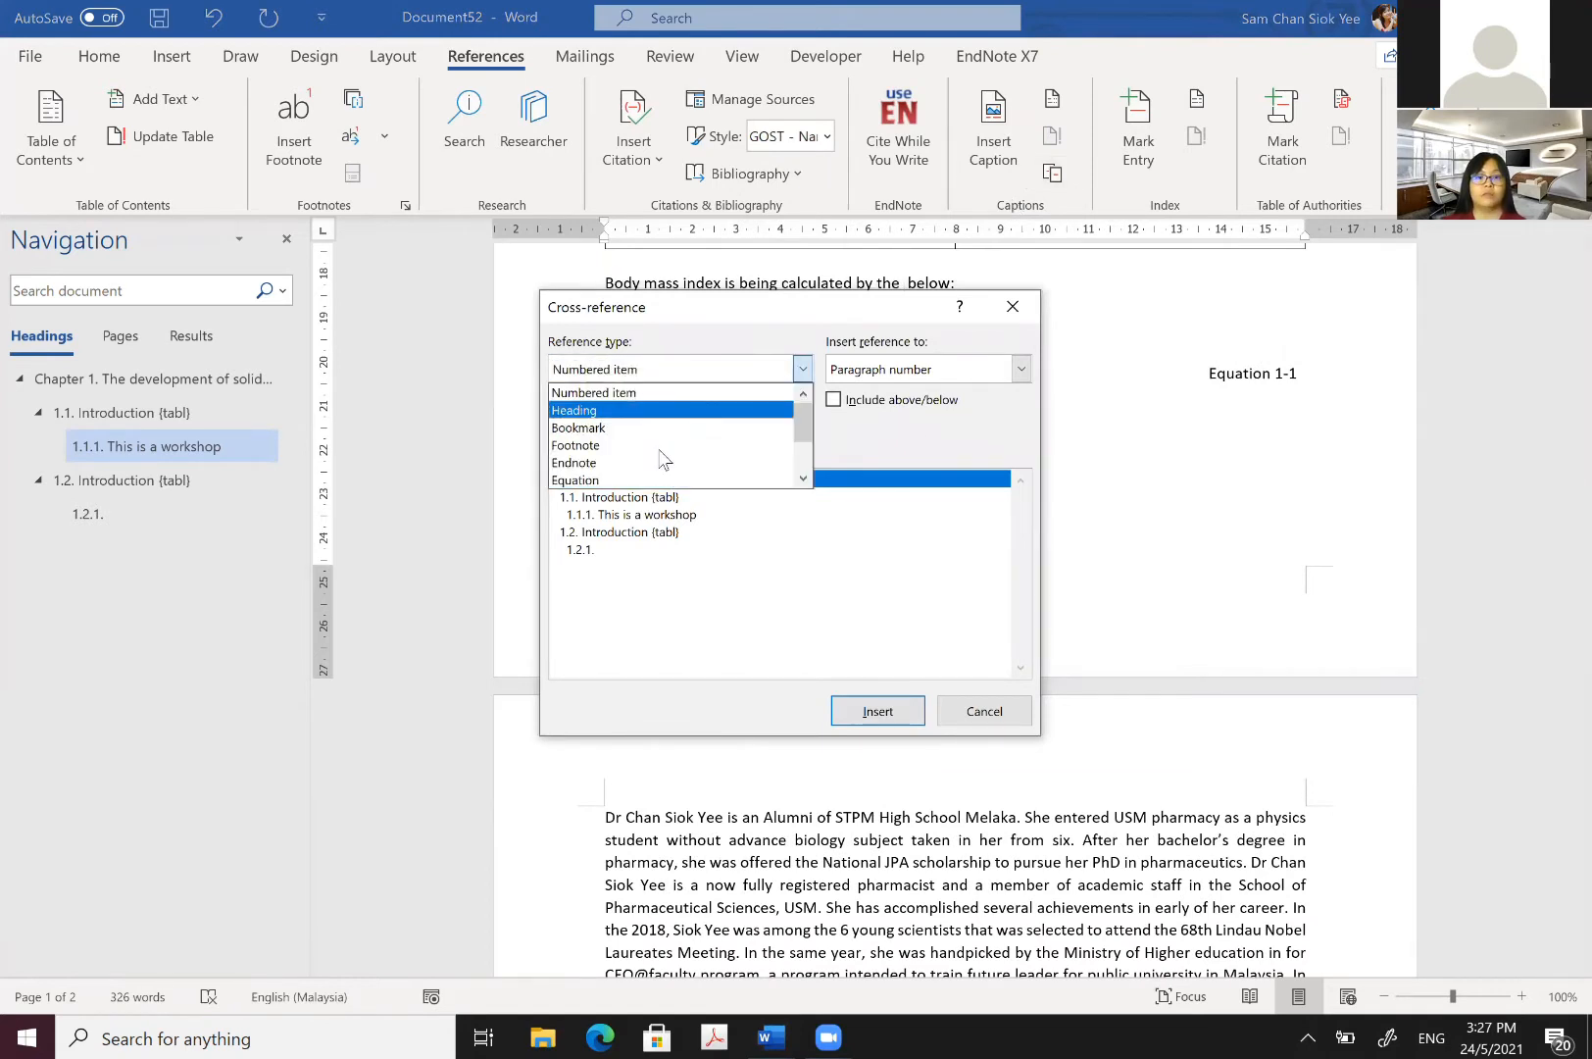
left_click(744, 479)
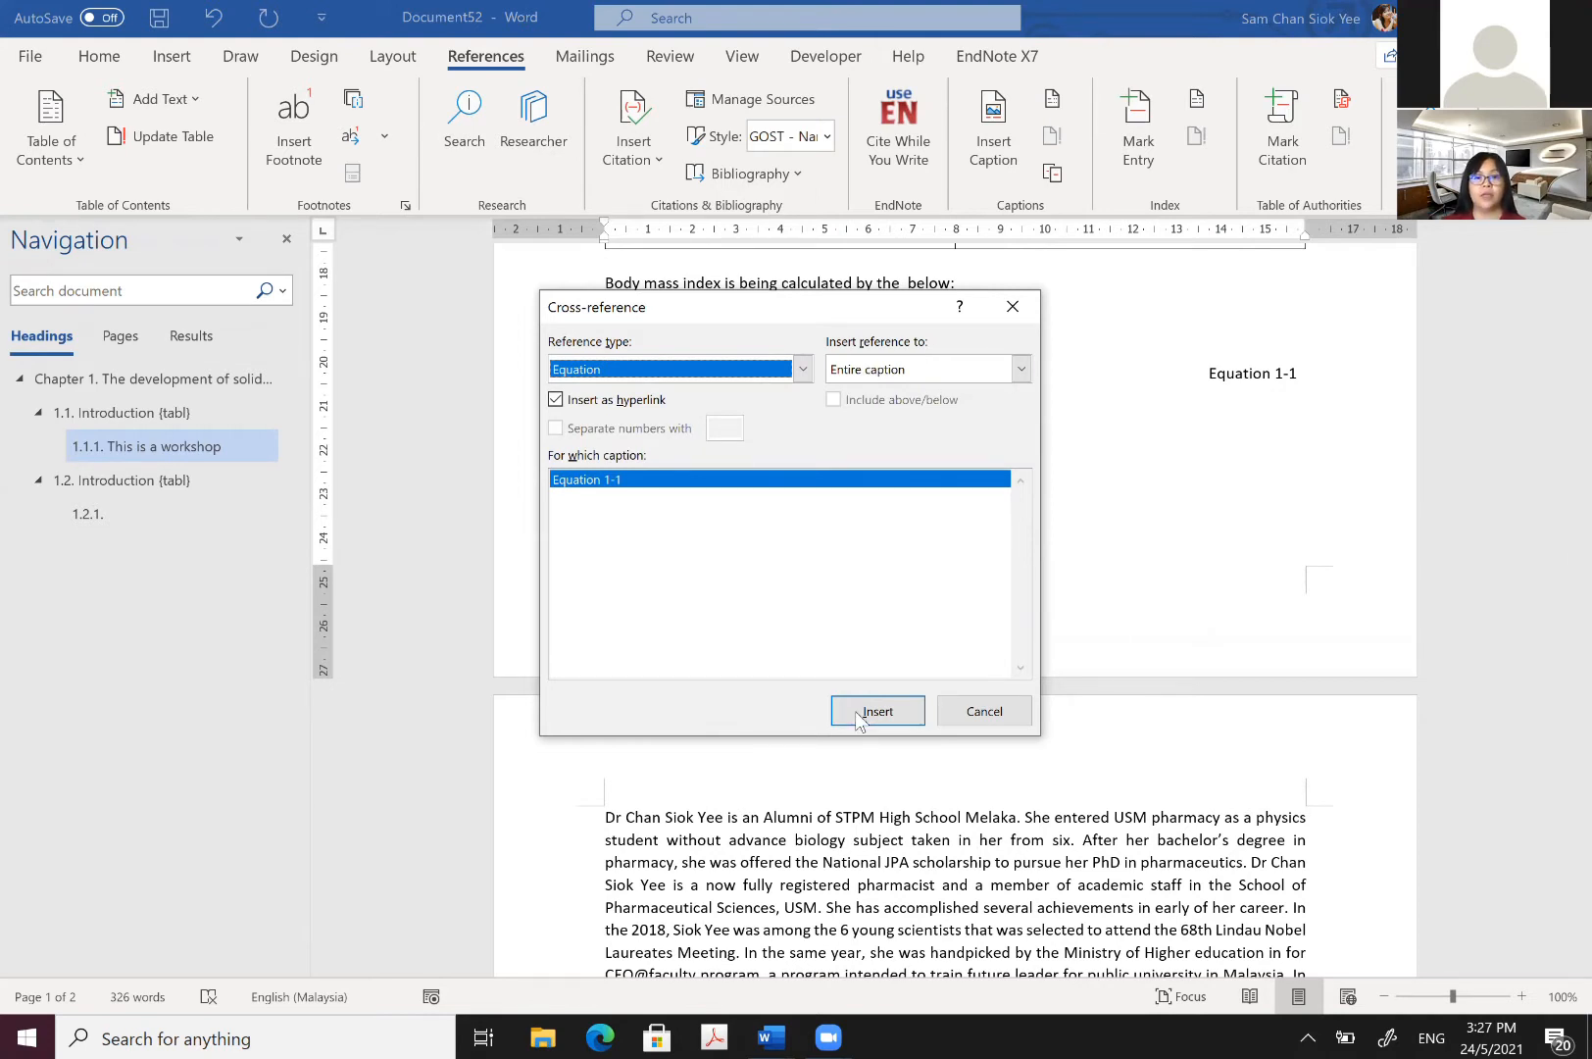
left_click(906, 716)
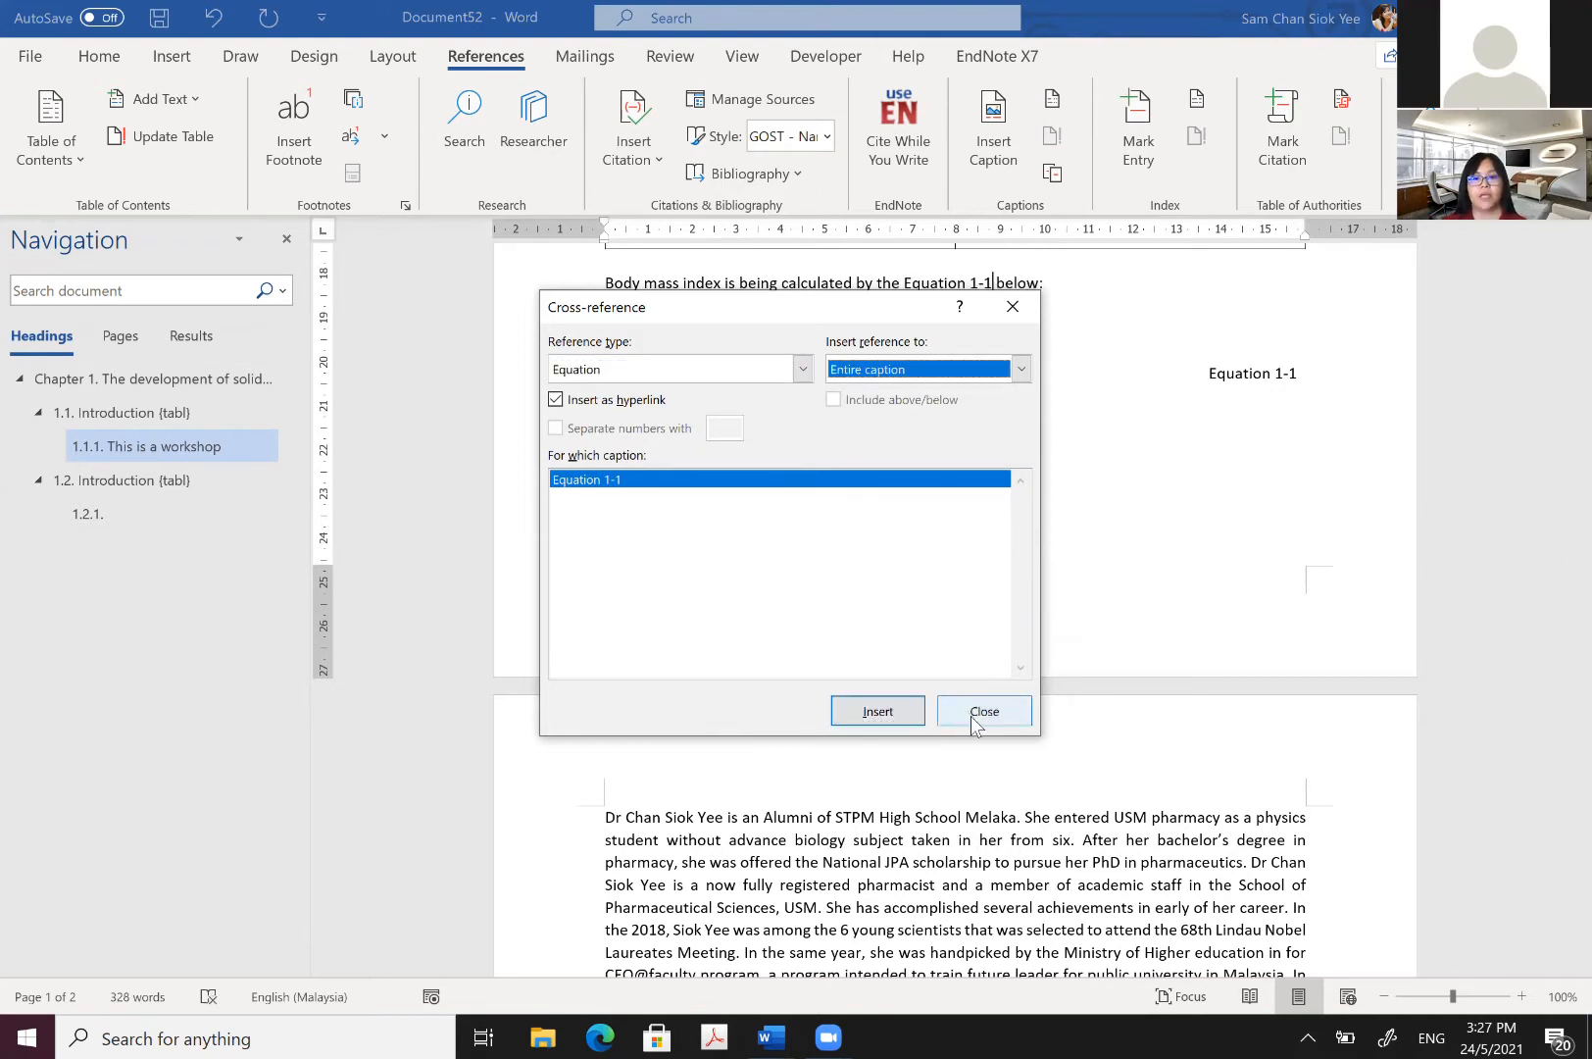
left_click(980, 712)
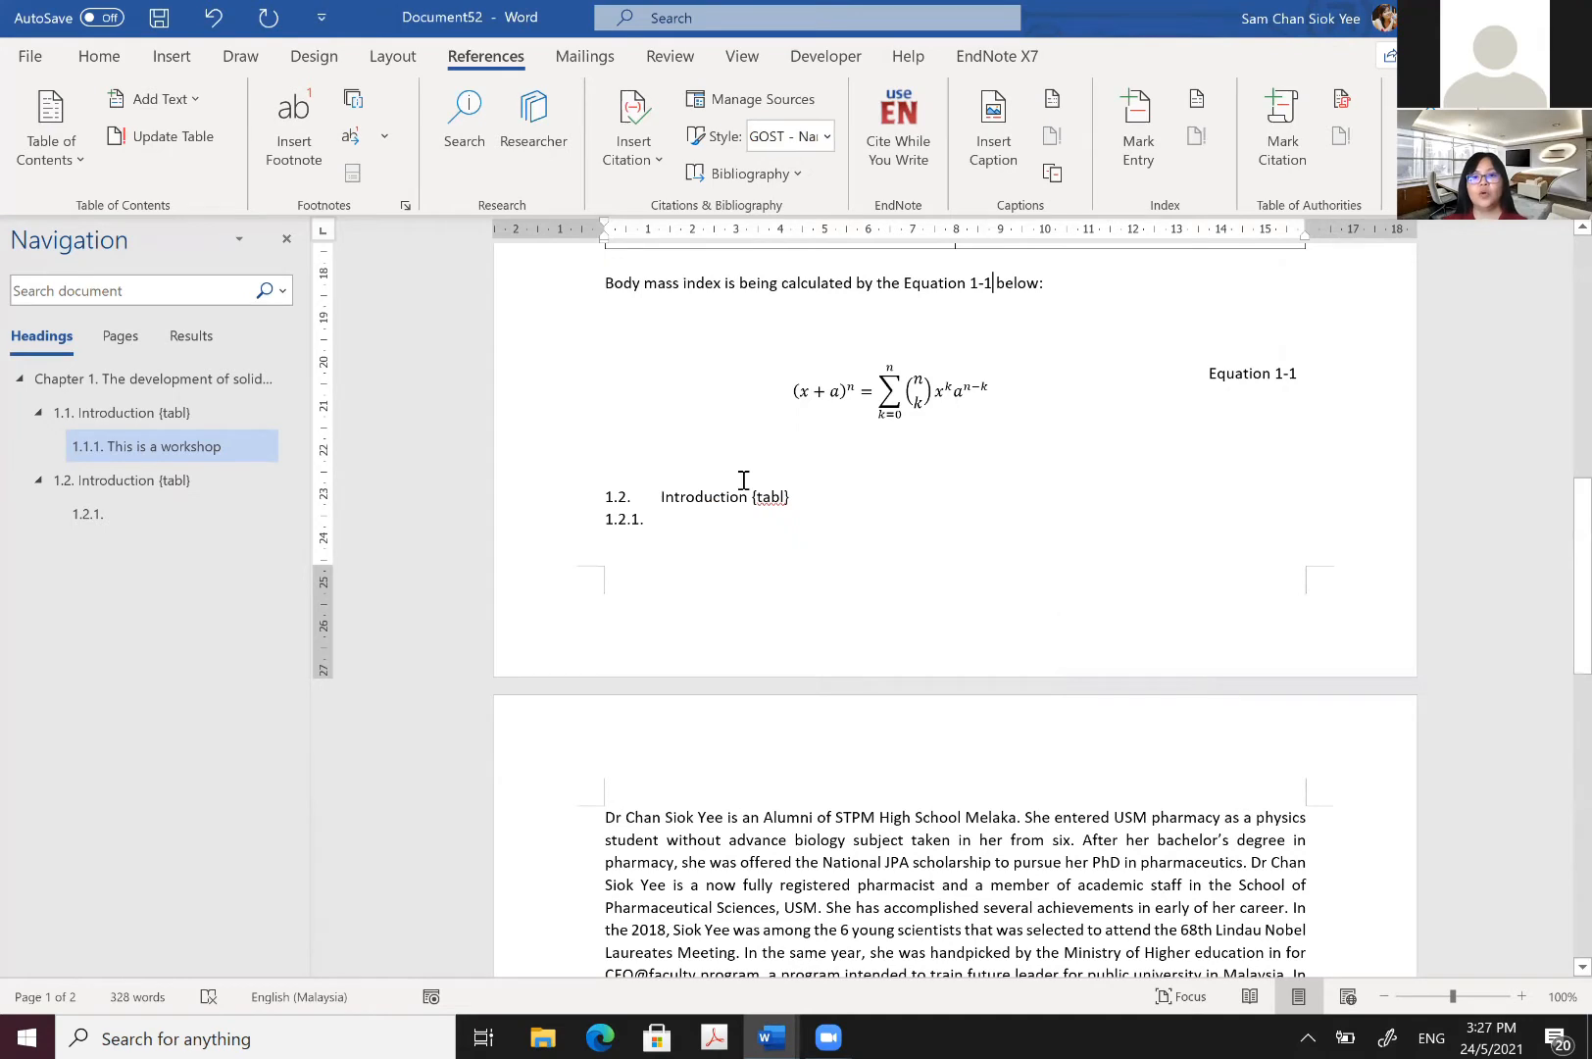
Step: Highlight the body mass index sentence and look through the pages above and below it for text placement
left_click(714, 519)
scroll(888, 466, "up", 3)
left_click_drag(613, 429, 1076, 601)
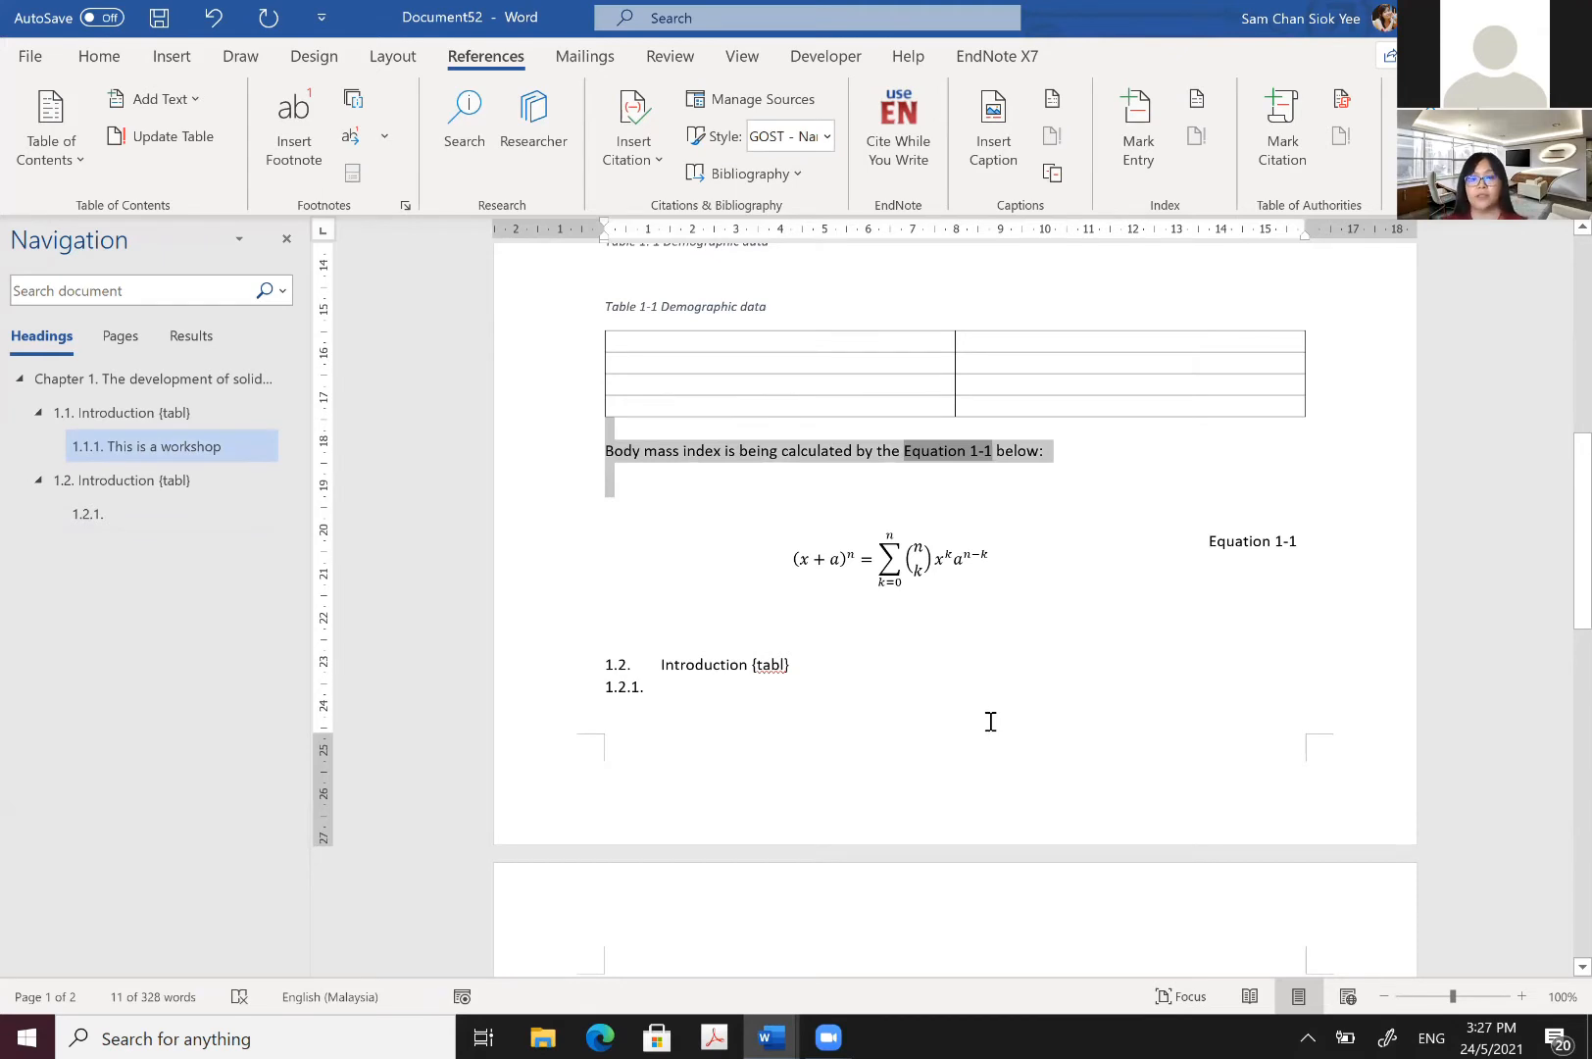
scroll(990, 721, "up", 3)
scroll(974, 670, "up", 1)
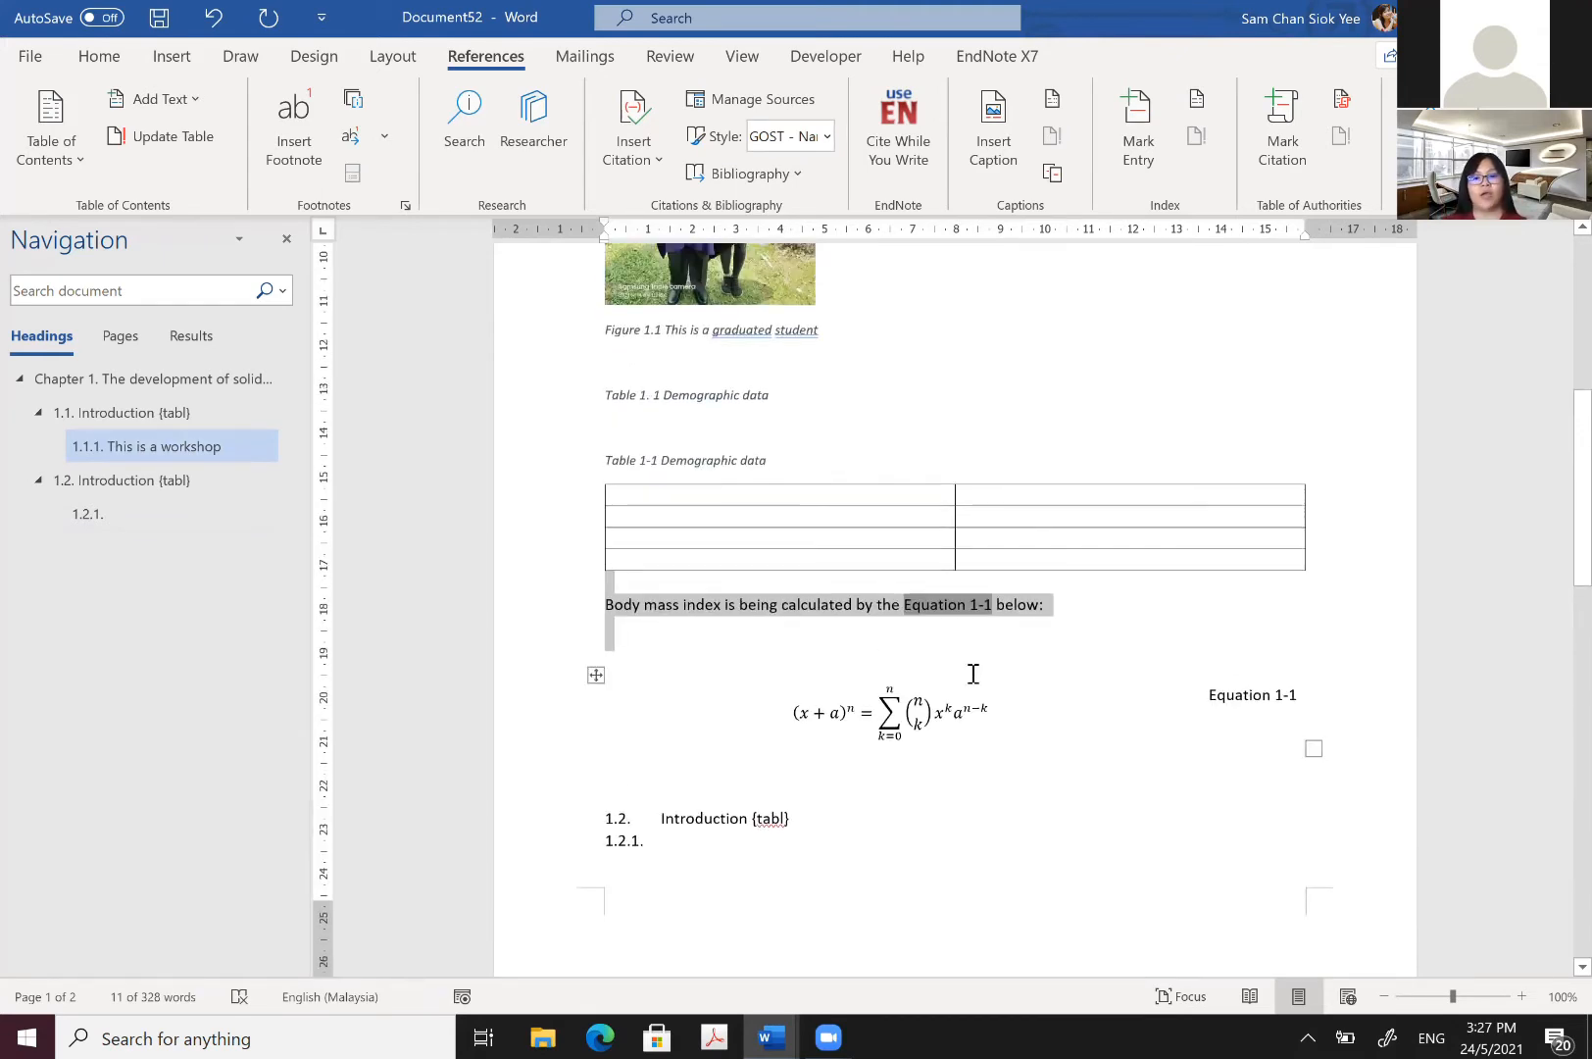
scroll(607, 652, "up", 1)
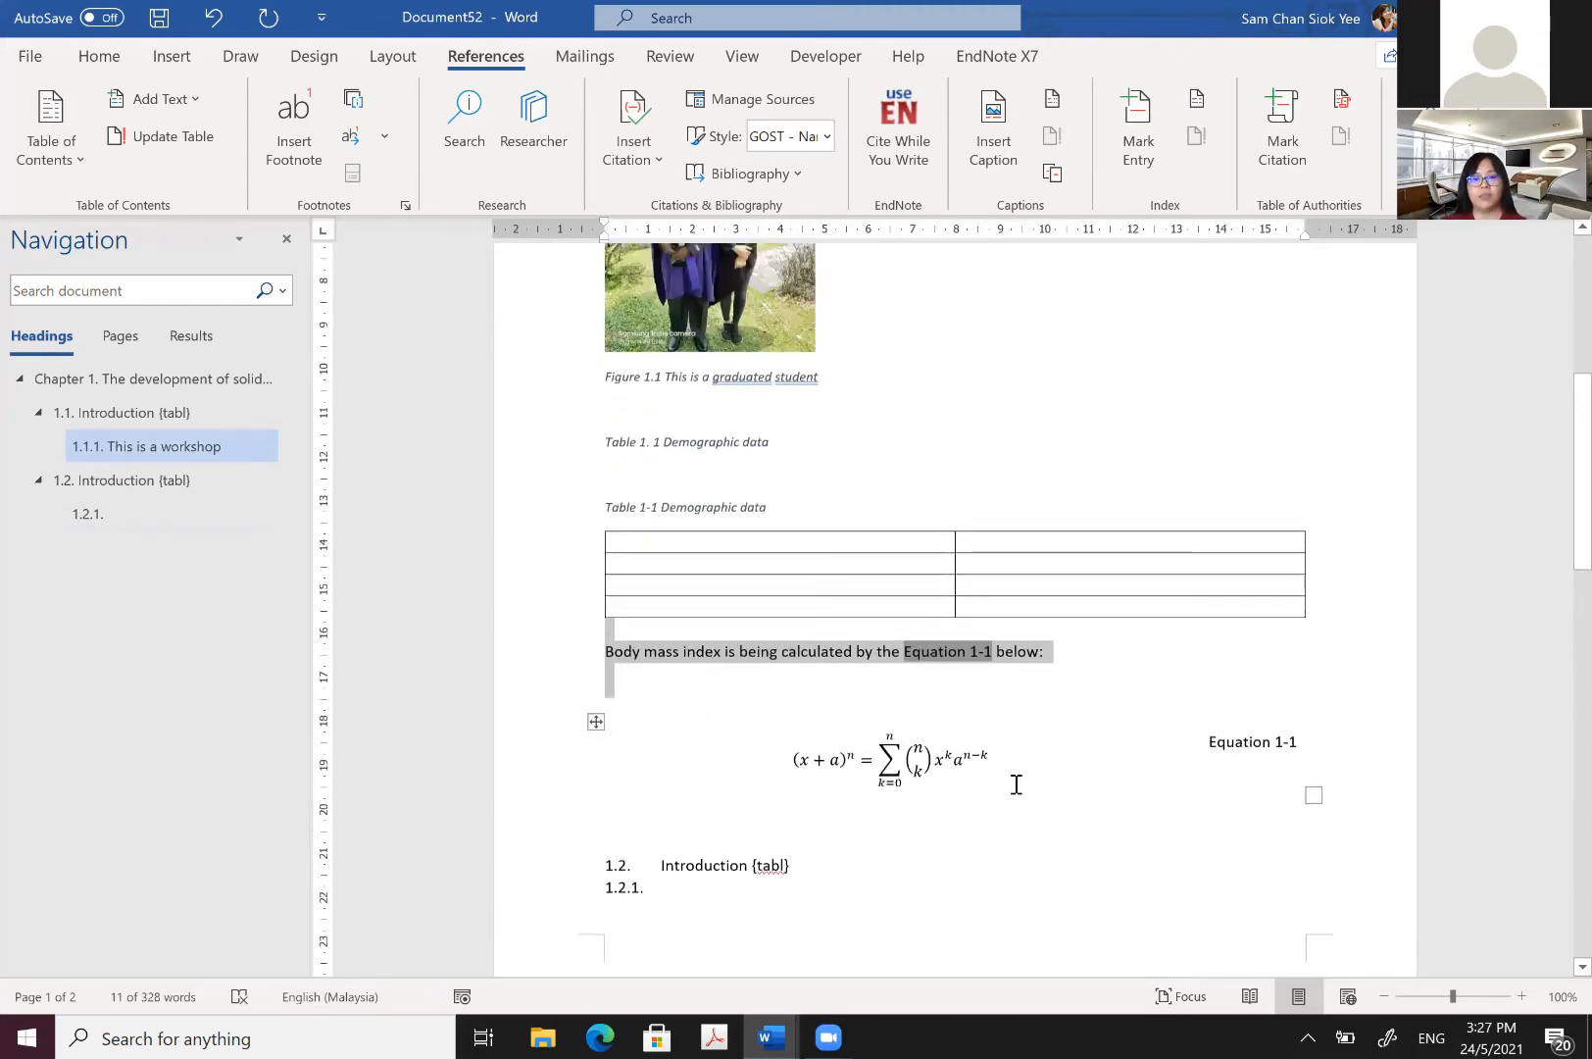
scroll(991, 715, "up", 10)
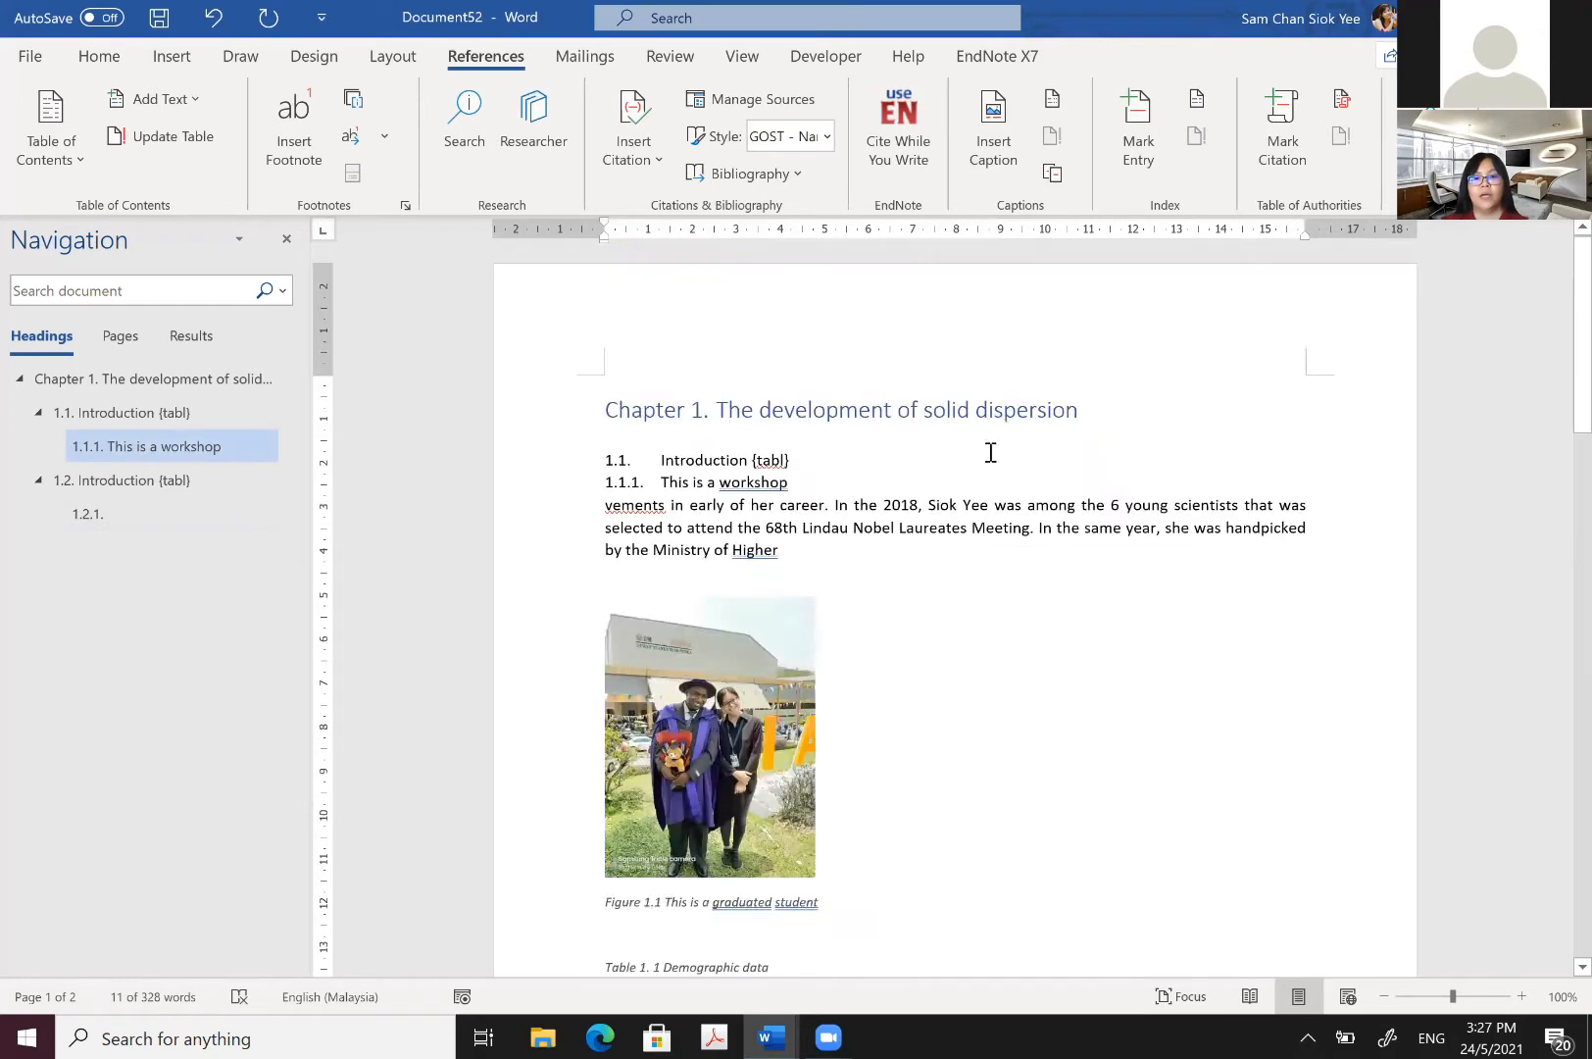
scroll(988, 470, "down", 14)
scroll(619, 402, "down", 1)
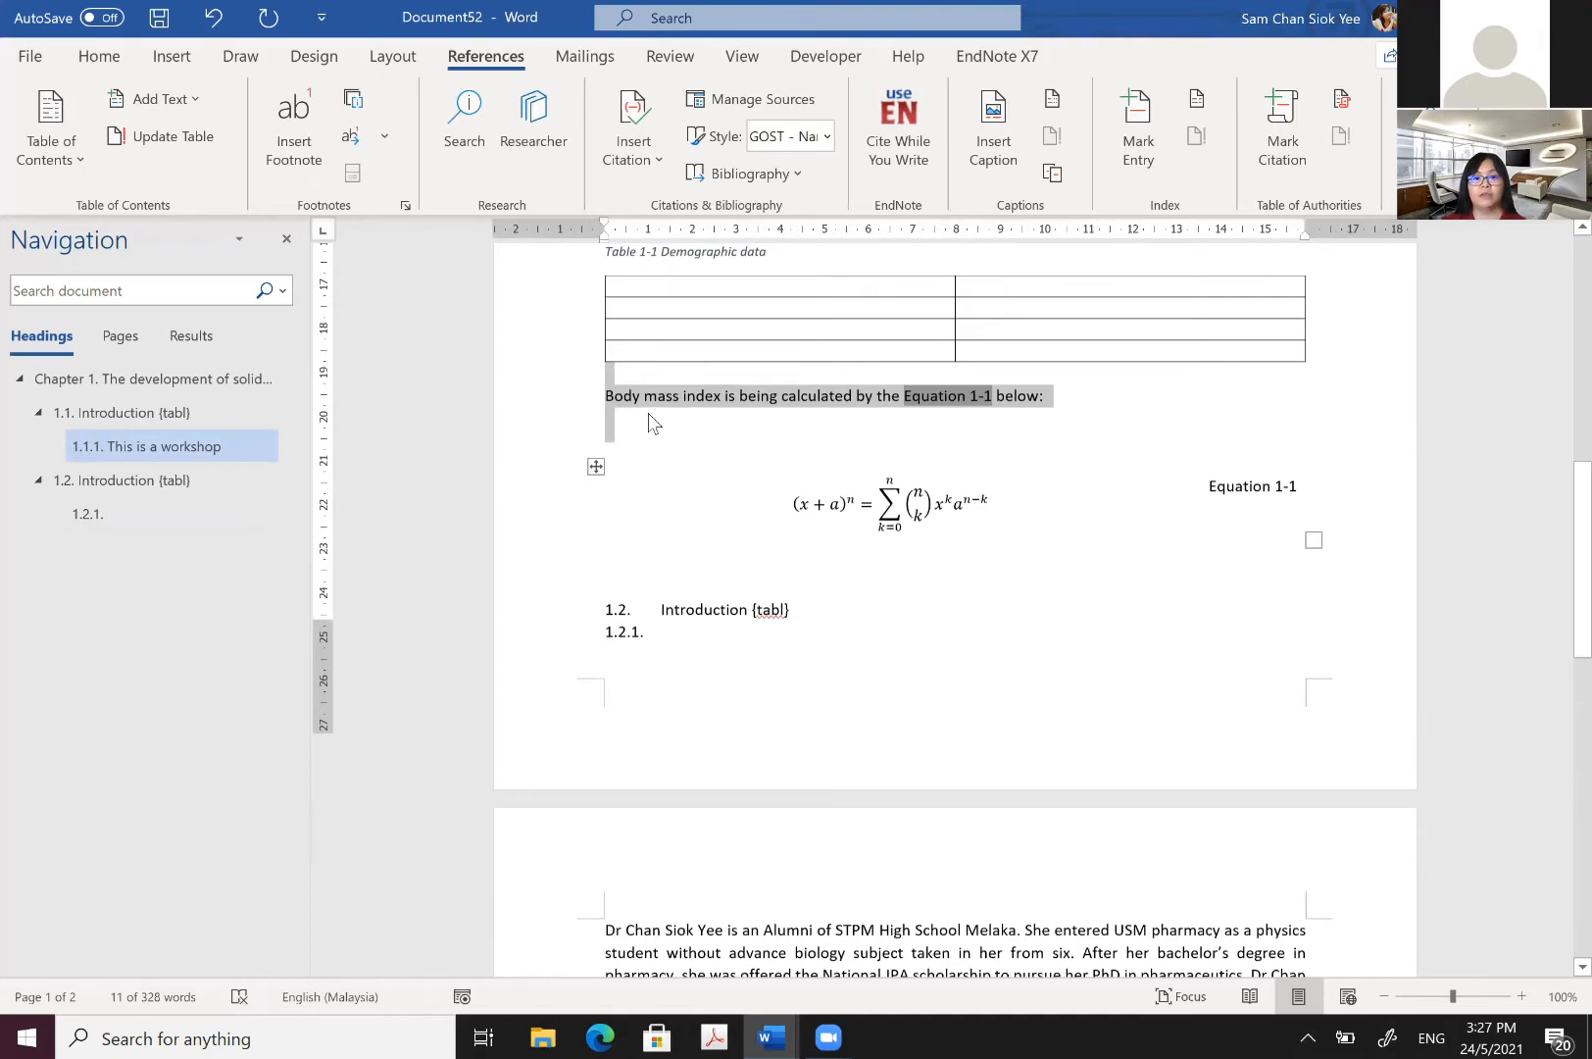
scroll(648, 413, "down", 5)
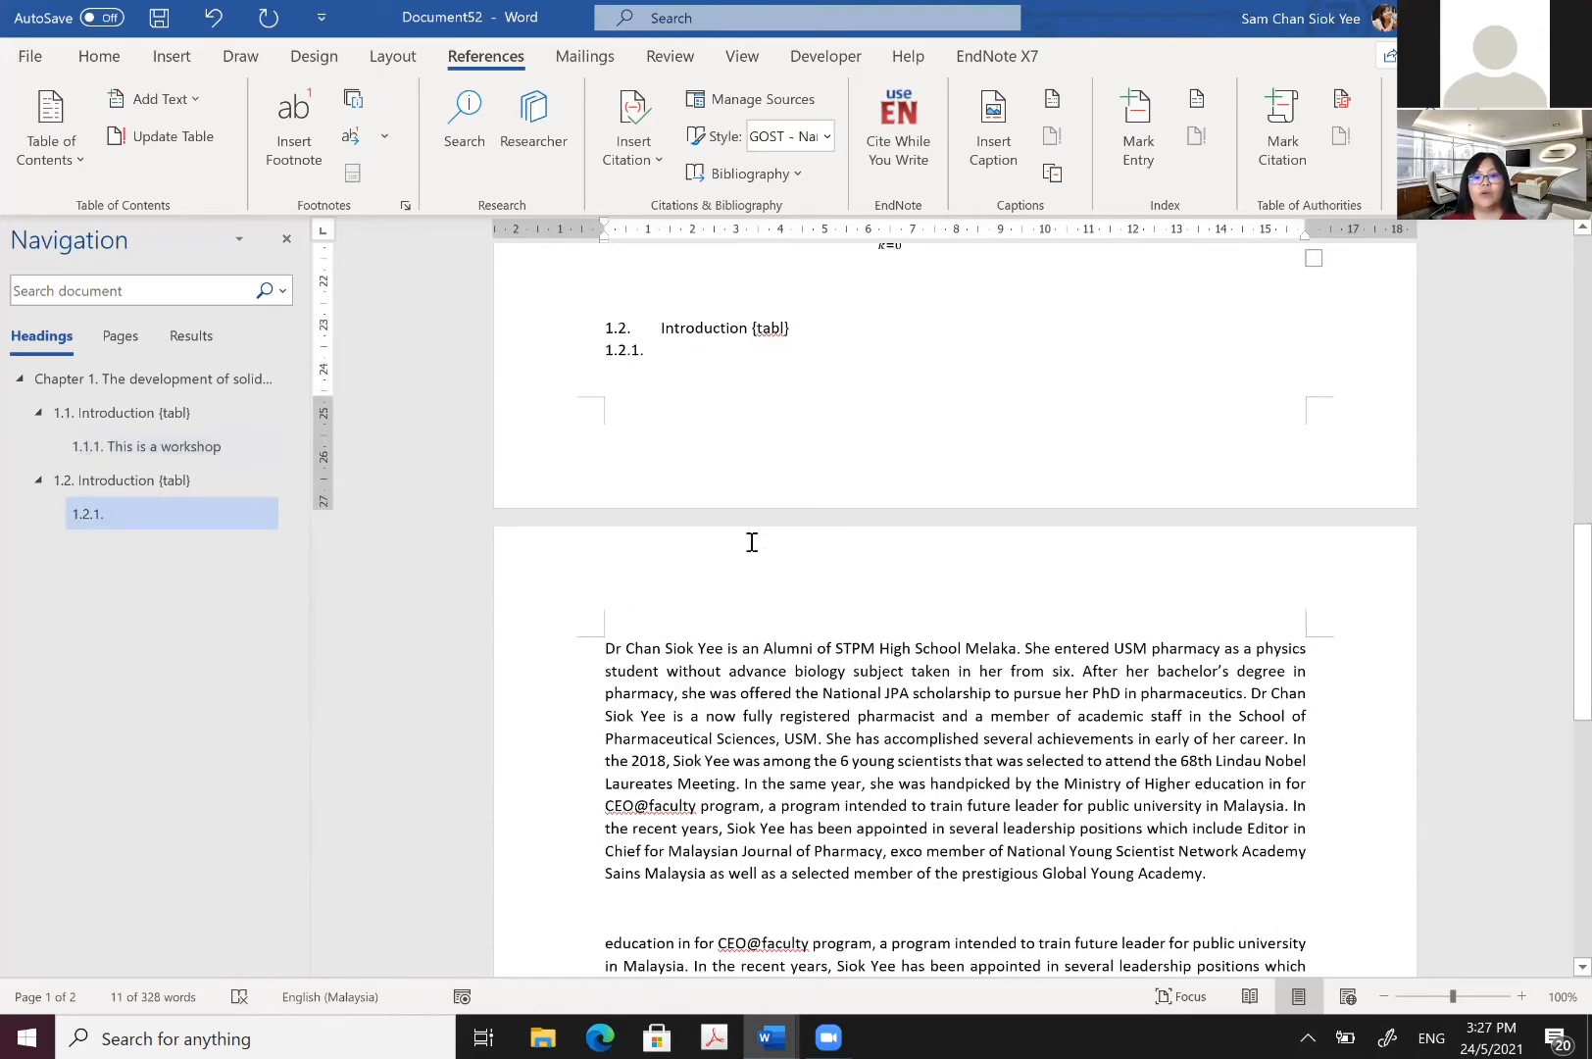
Step: Copy the opening sentences of the biography paragraph on the second page and paste them before the body mass index sentence
left_click_drag(605, 648, 938, 783)
key("ctrl+c")
right_click(938, 754)
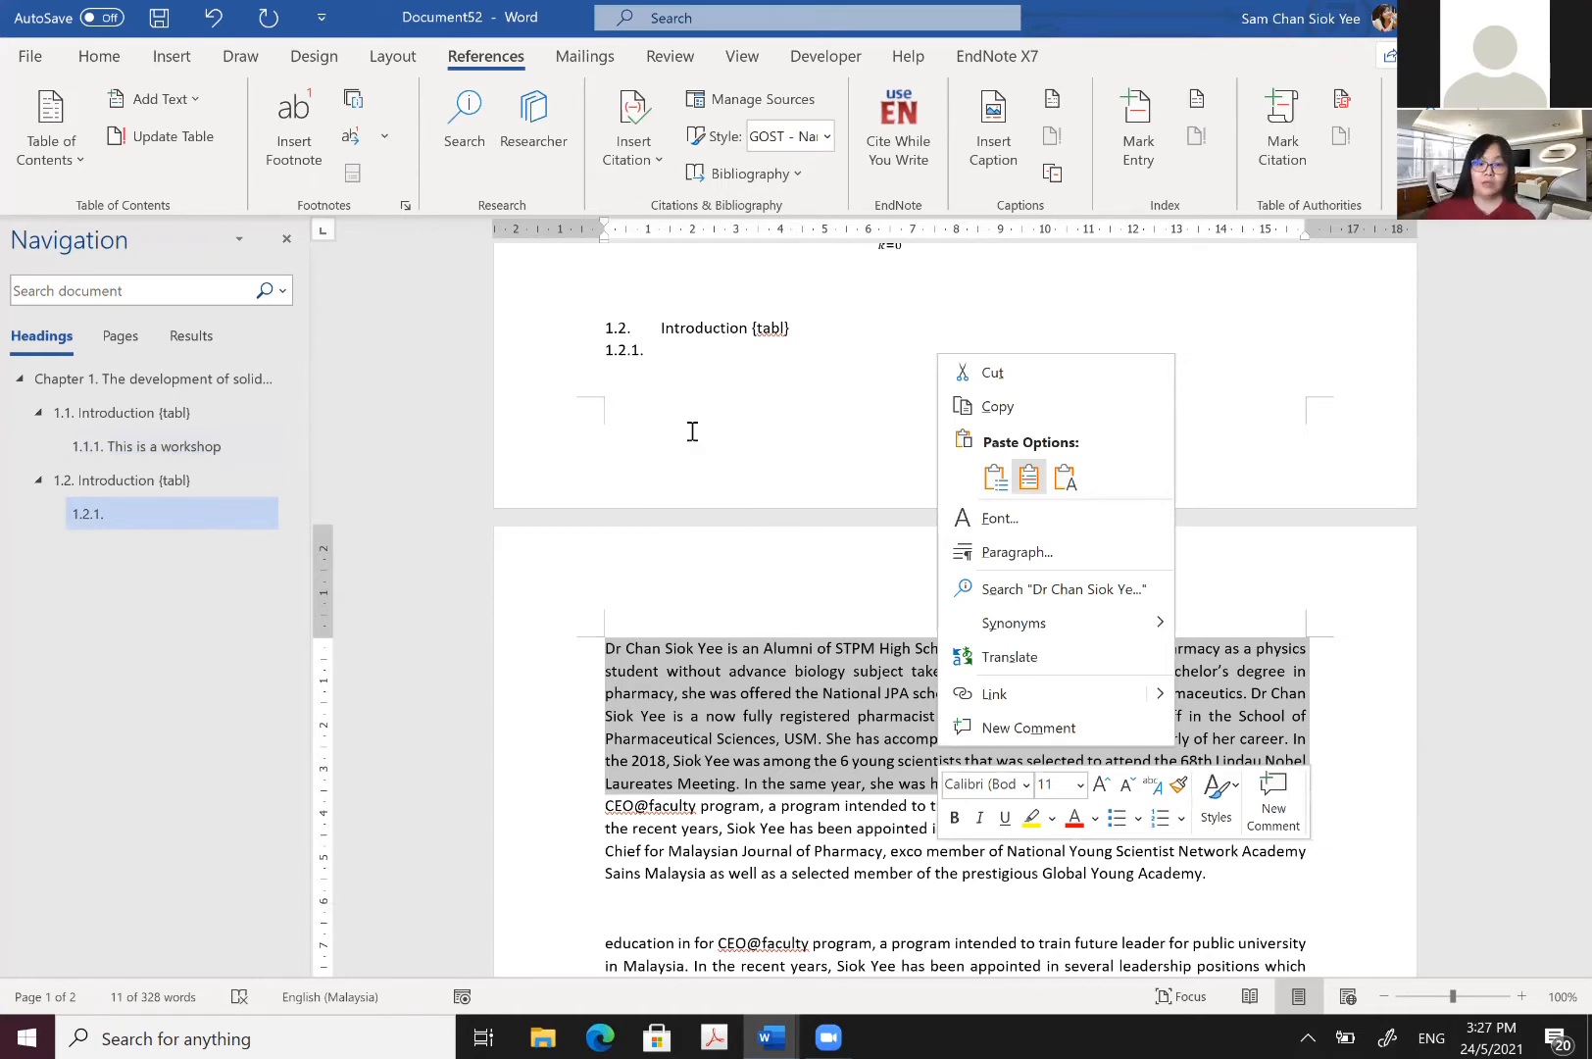
key("ctrl+v")
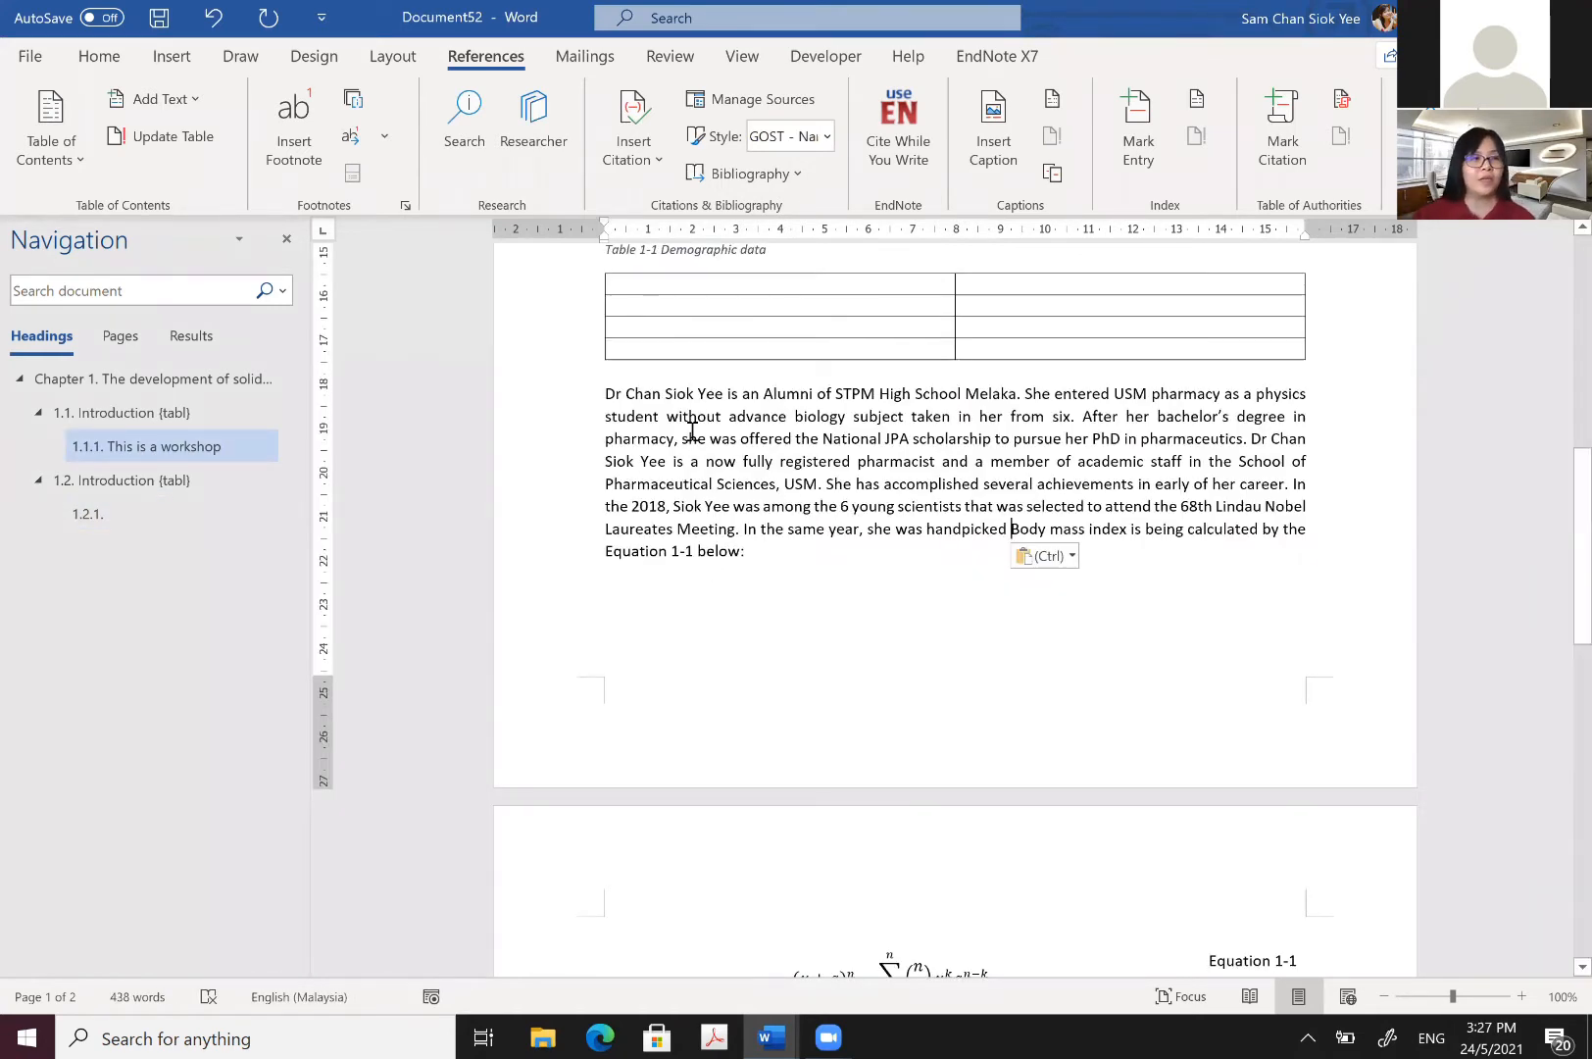
left_click_drag(605, 417, 740, 551)
left_click(692, 429)
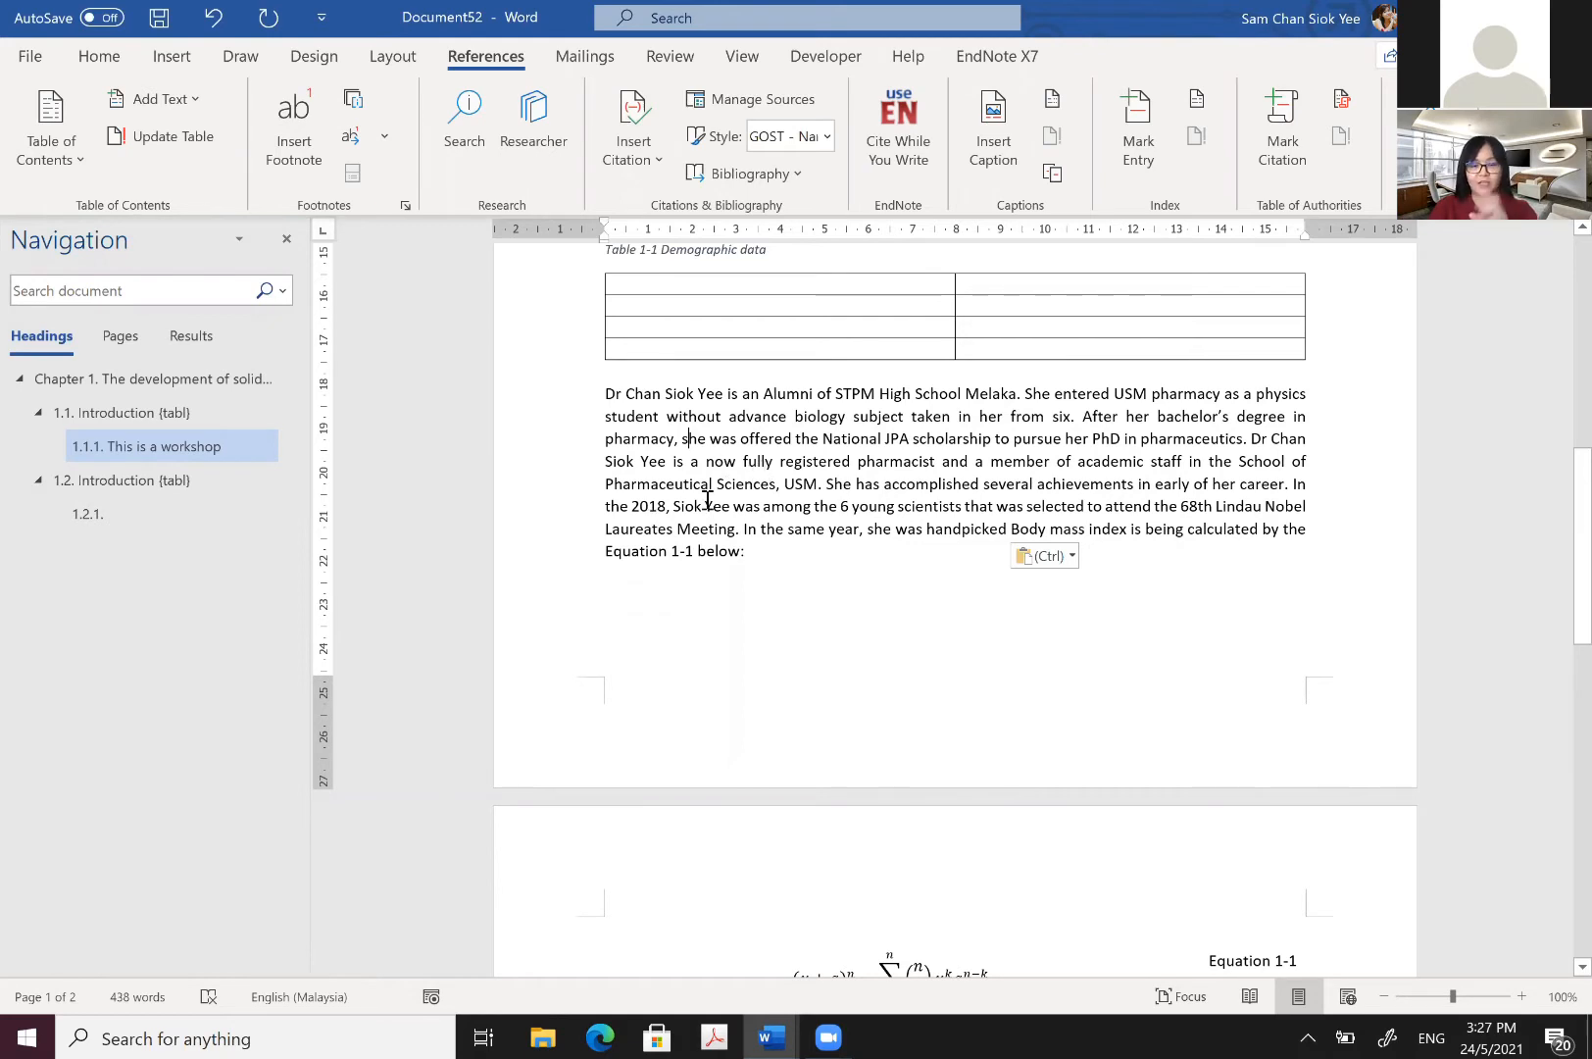
left_click(646, 549)
left_click(719, 507)
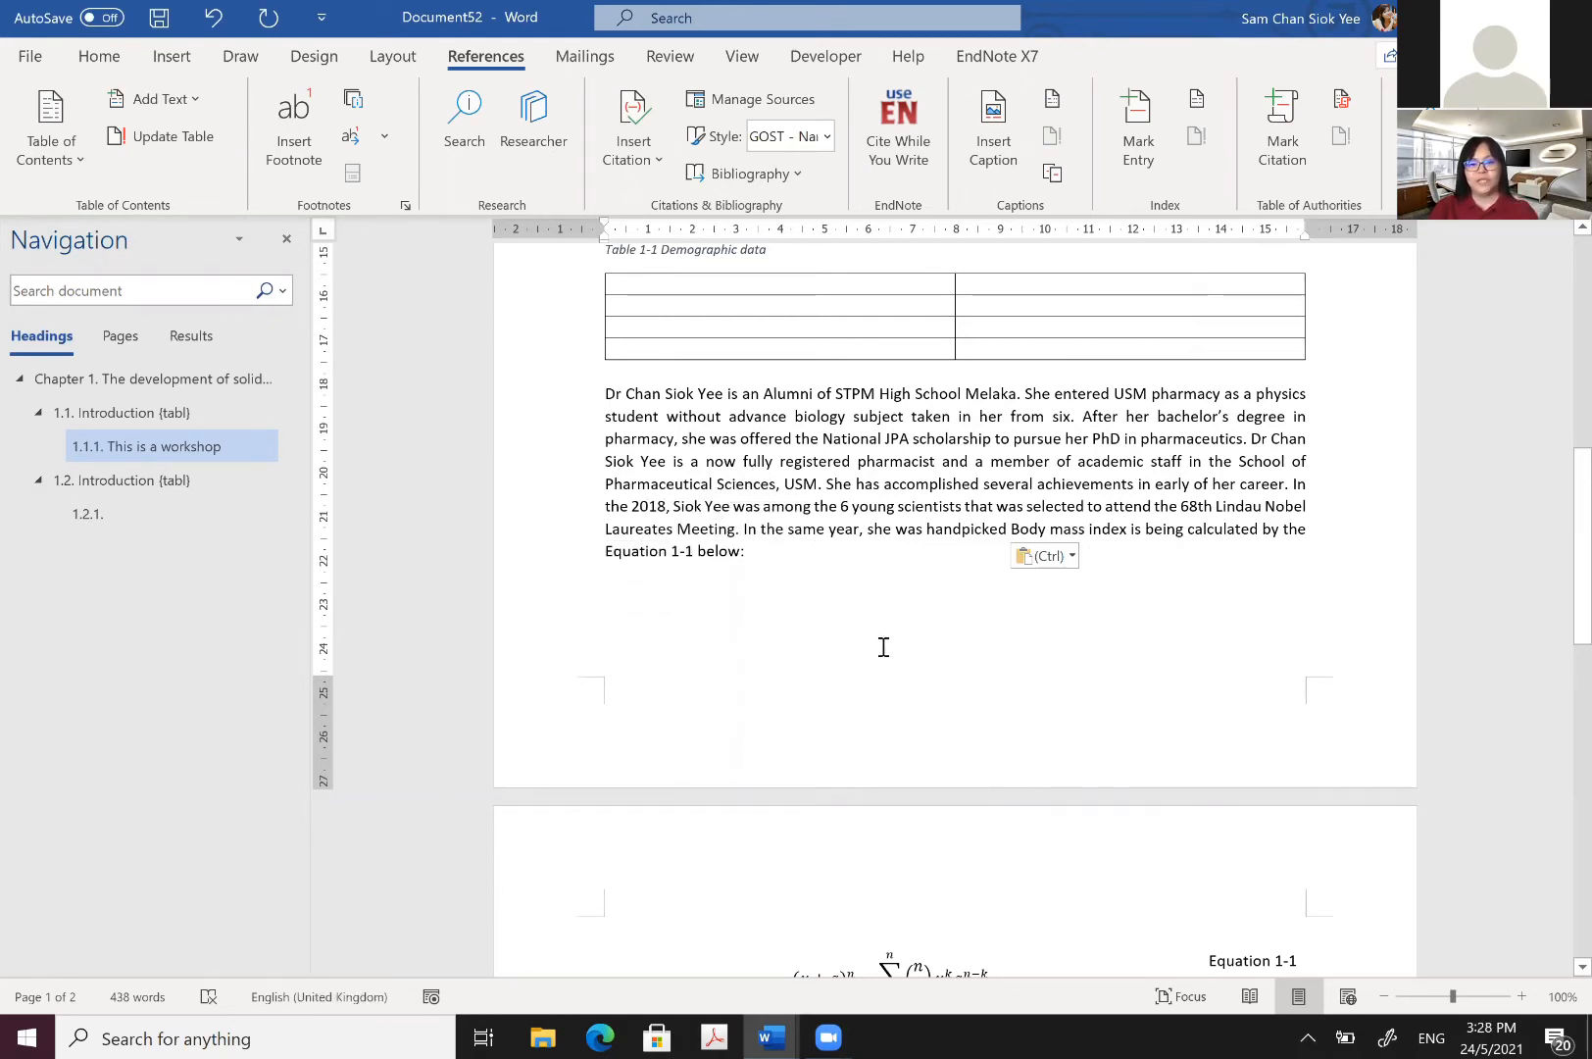
Step: Copy the whole equation table with its number and paste it on the line under the paragraph ending "Equation 1-1 below:"
scroll(603, 627, "down", 3)
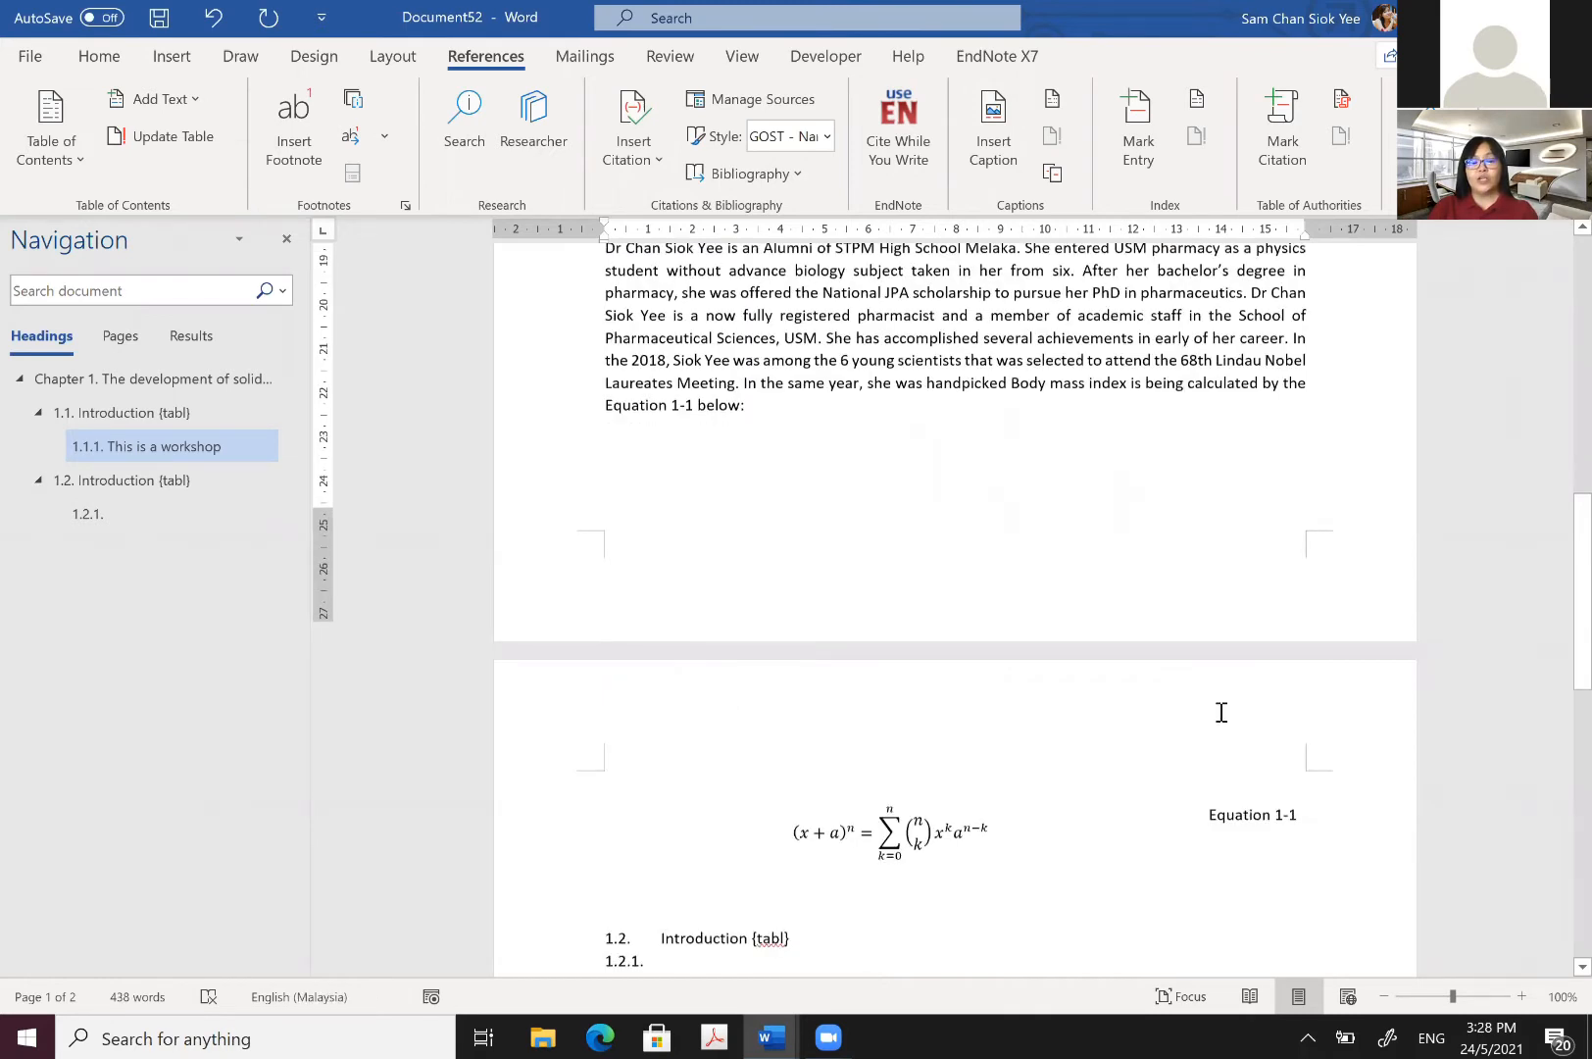
left_click(1043, 738)
scroll(1043, 738, "down", 3)
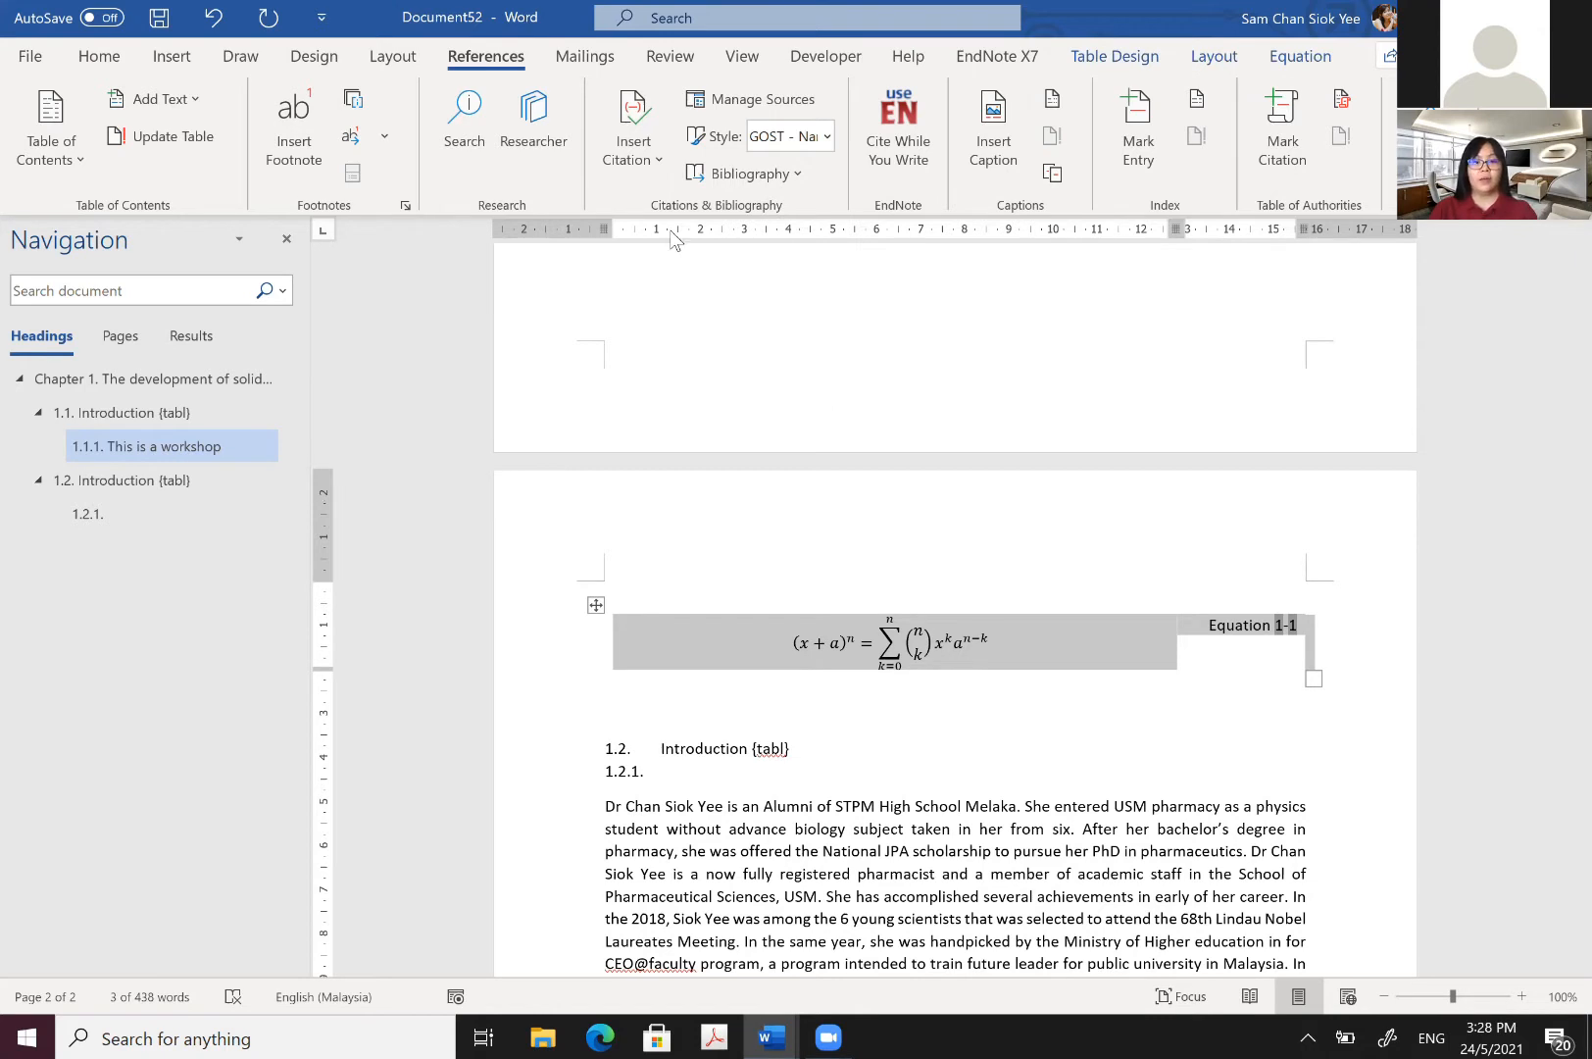
scroll(742, 539, "up", 3)
left_click(742, 591)
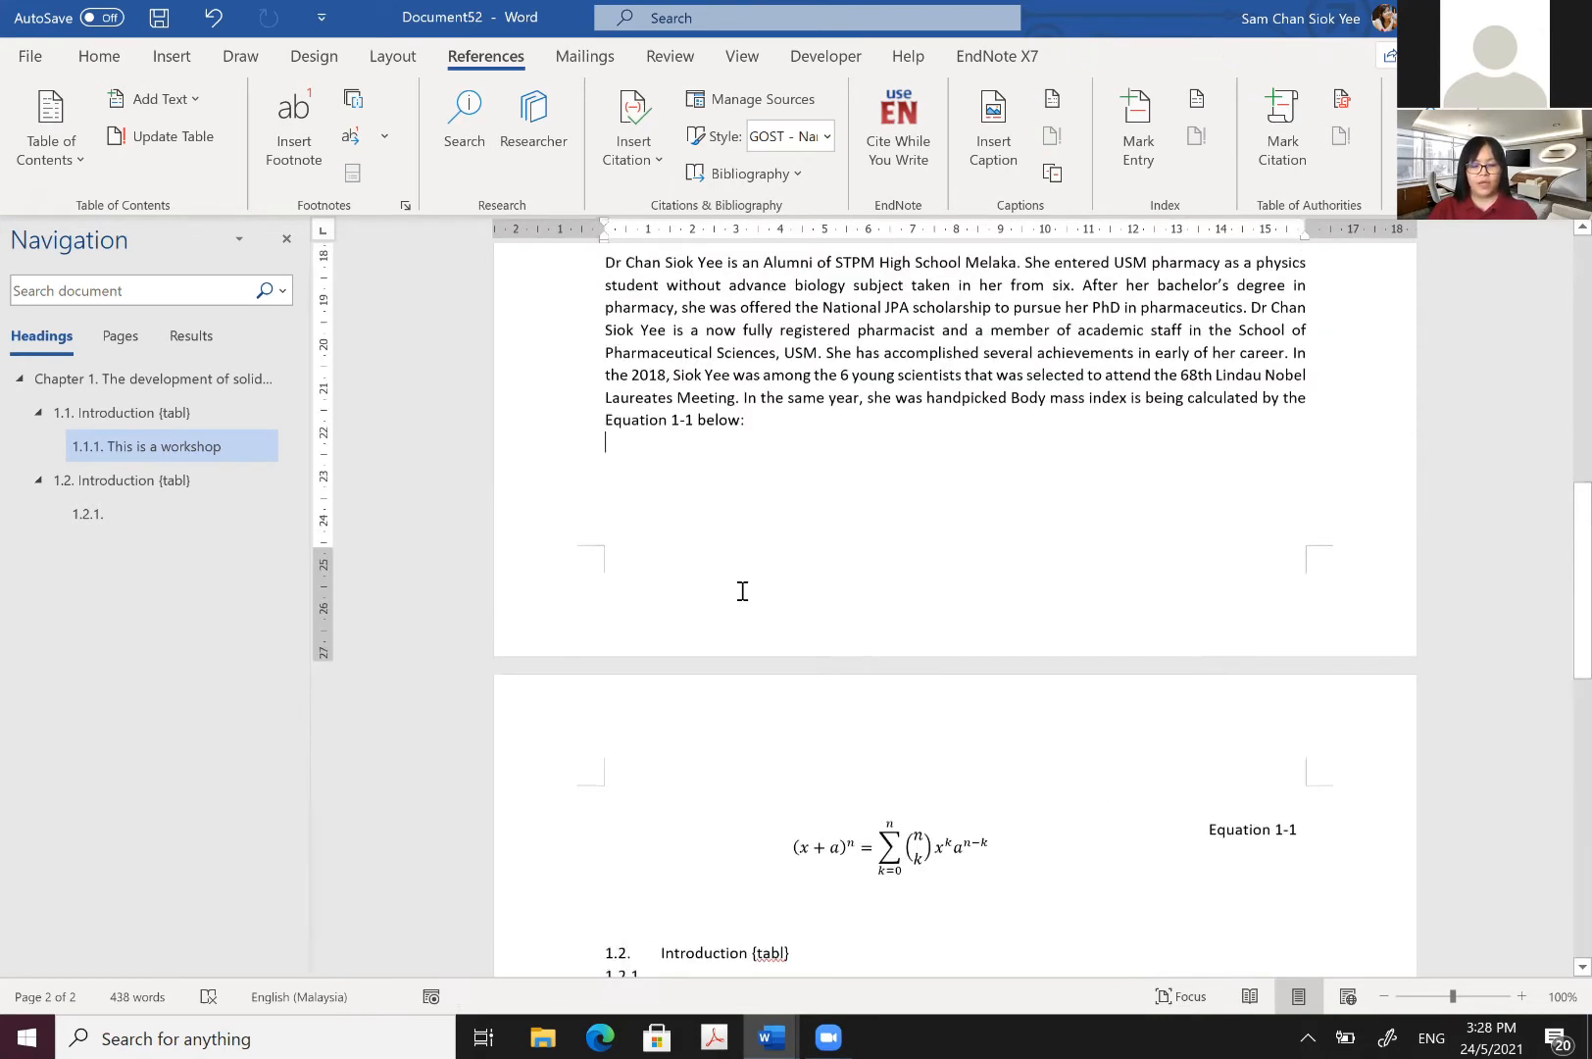
key("ctrl+v")
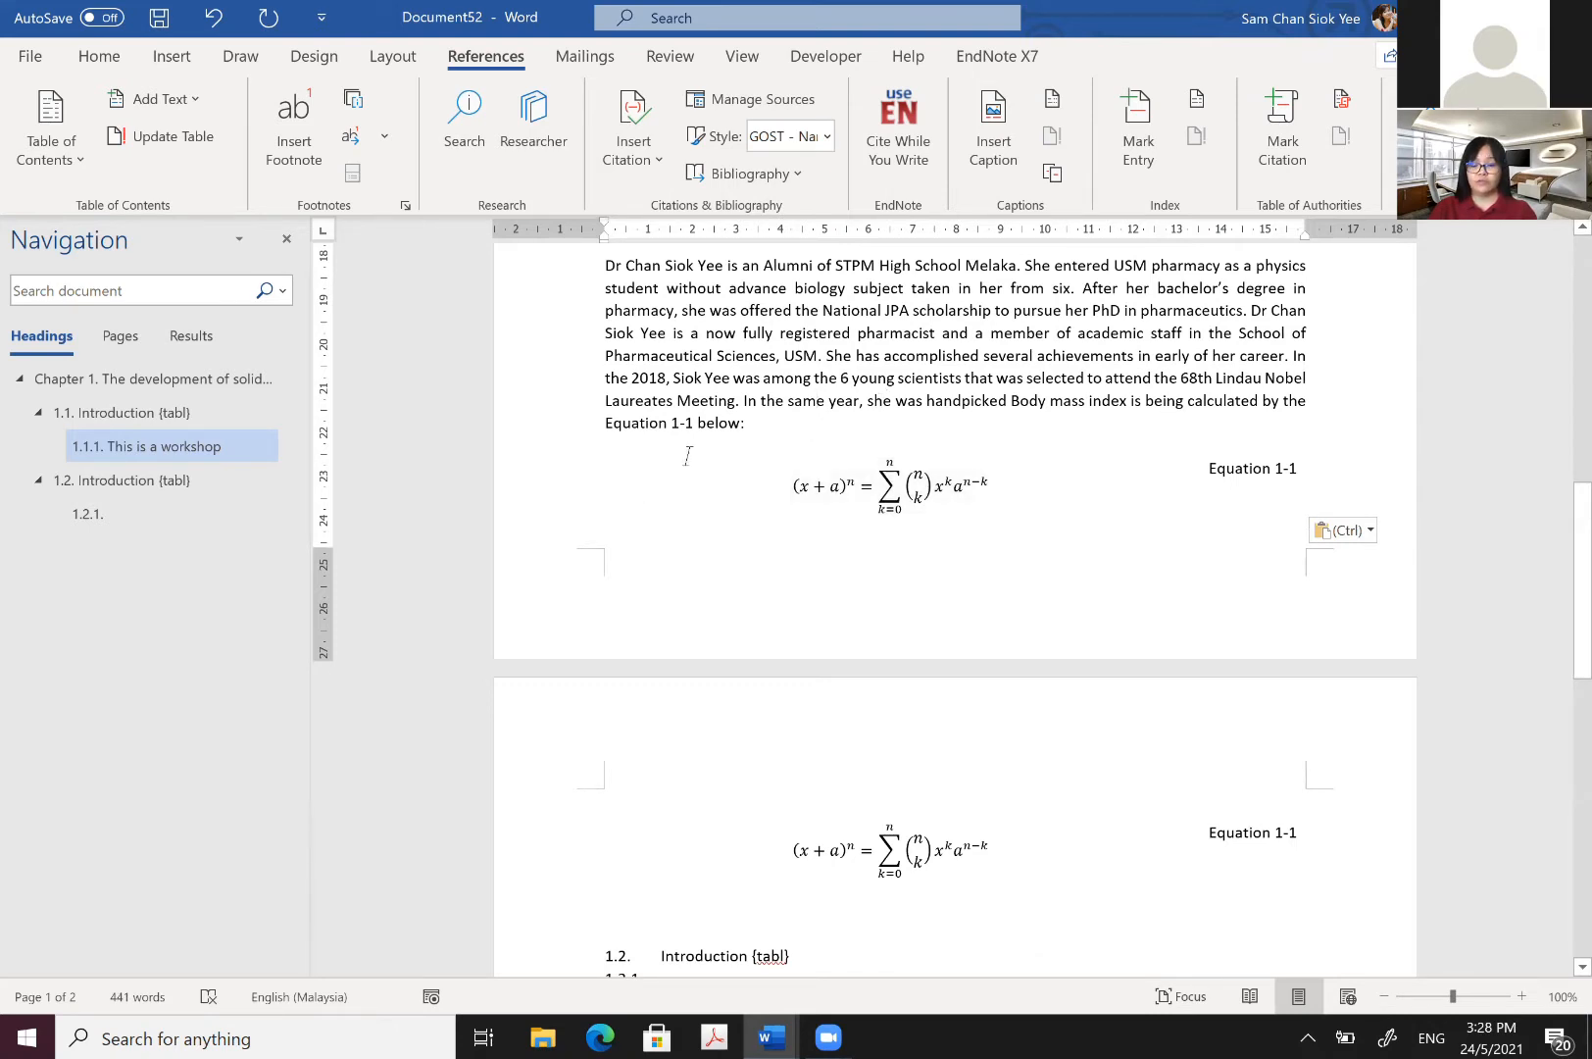
Step: Delete the empty lines above the two Demographic data captions and above the graduation photo
scroll(687, 456, "up", 6)
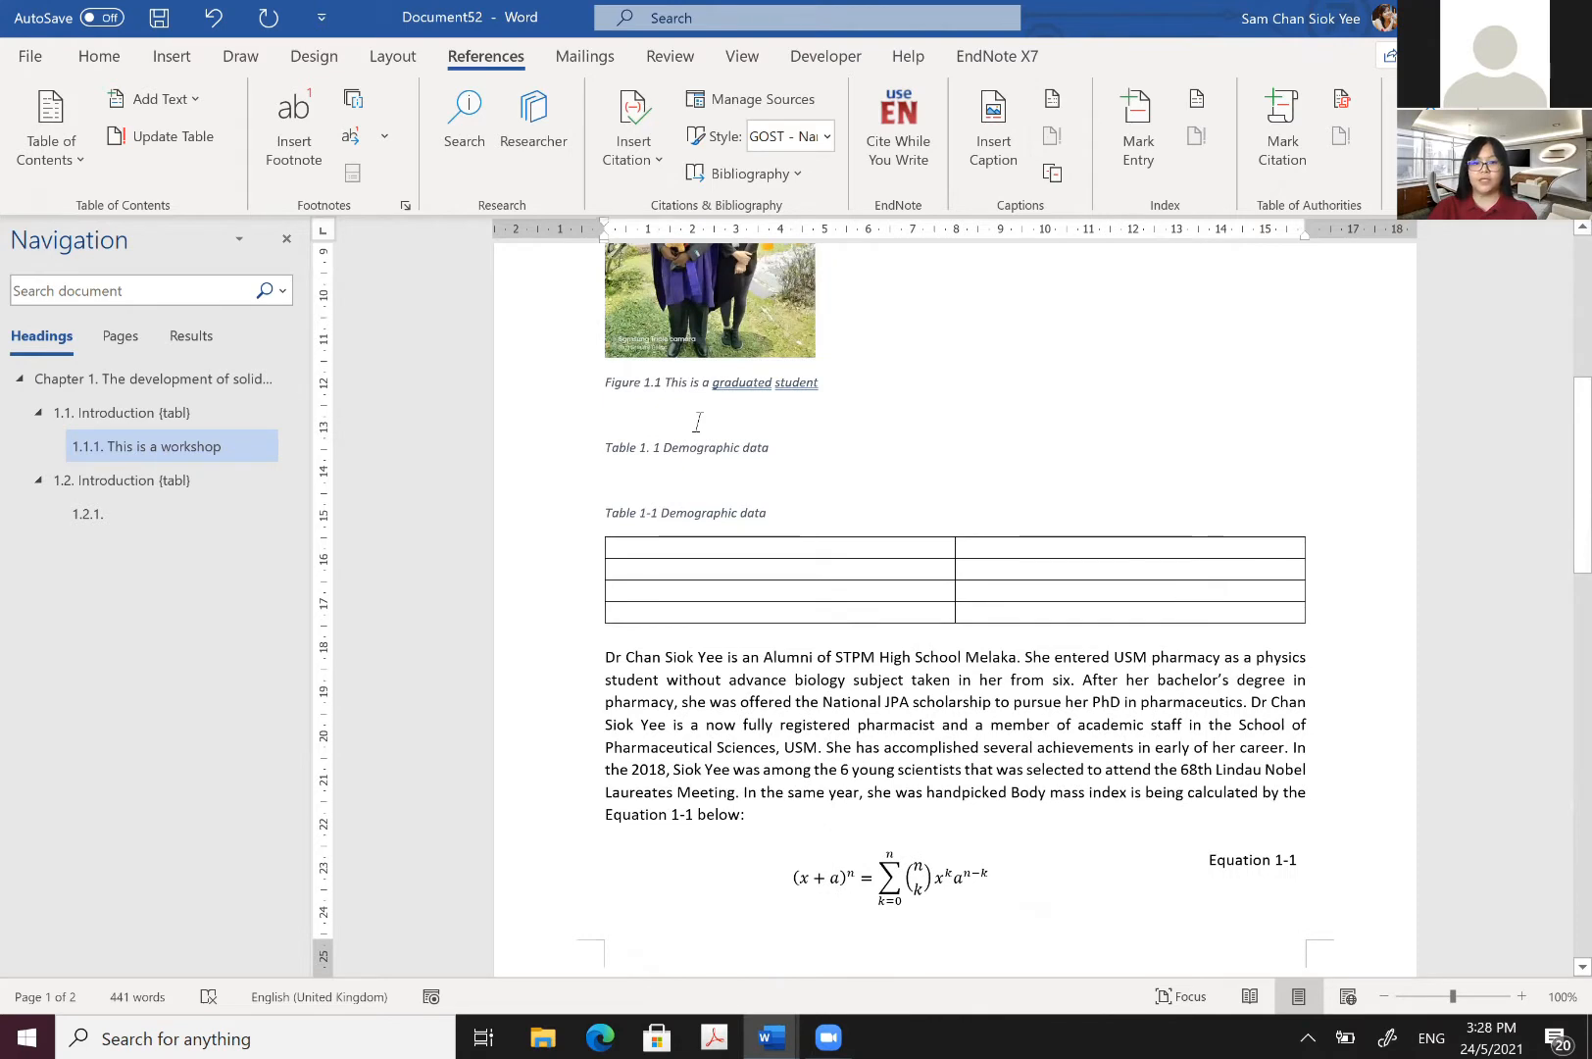
key("BackSpace")
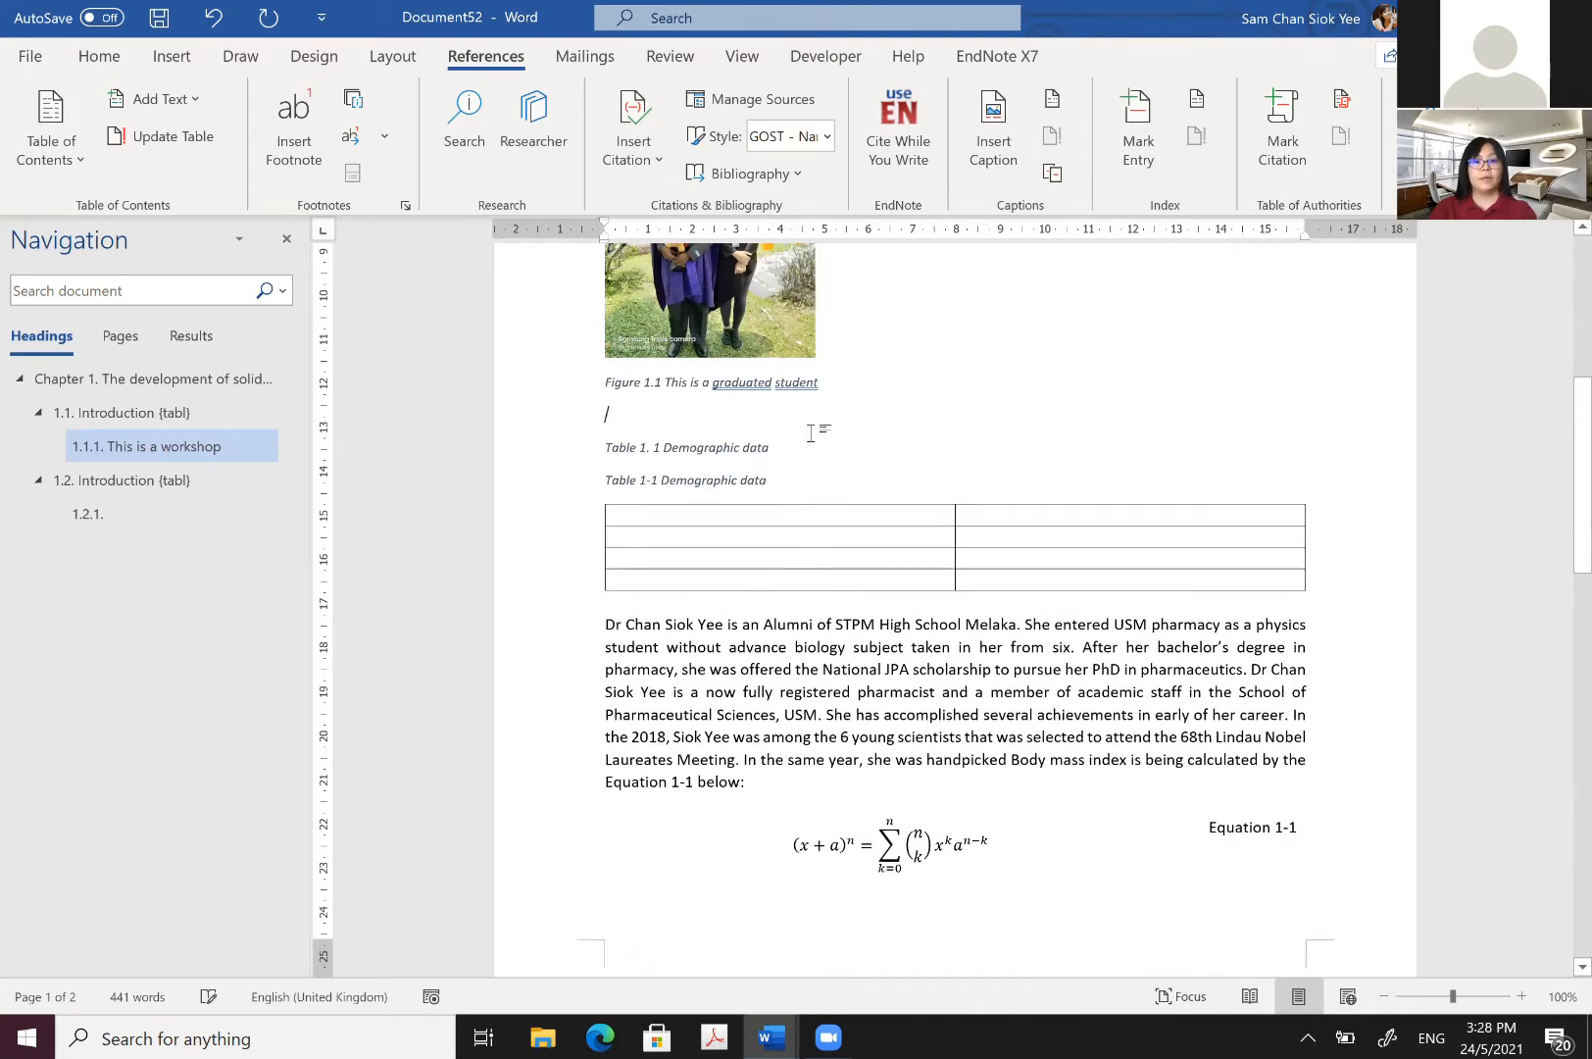
key("BackSpace")
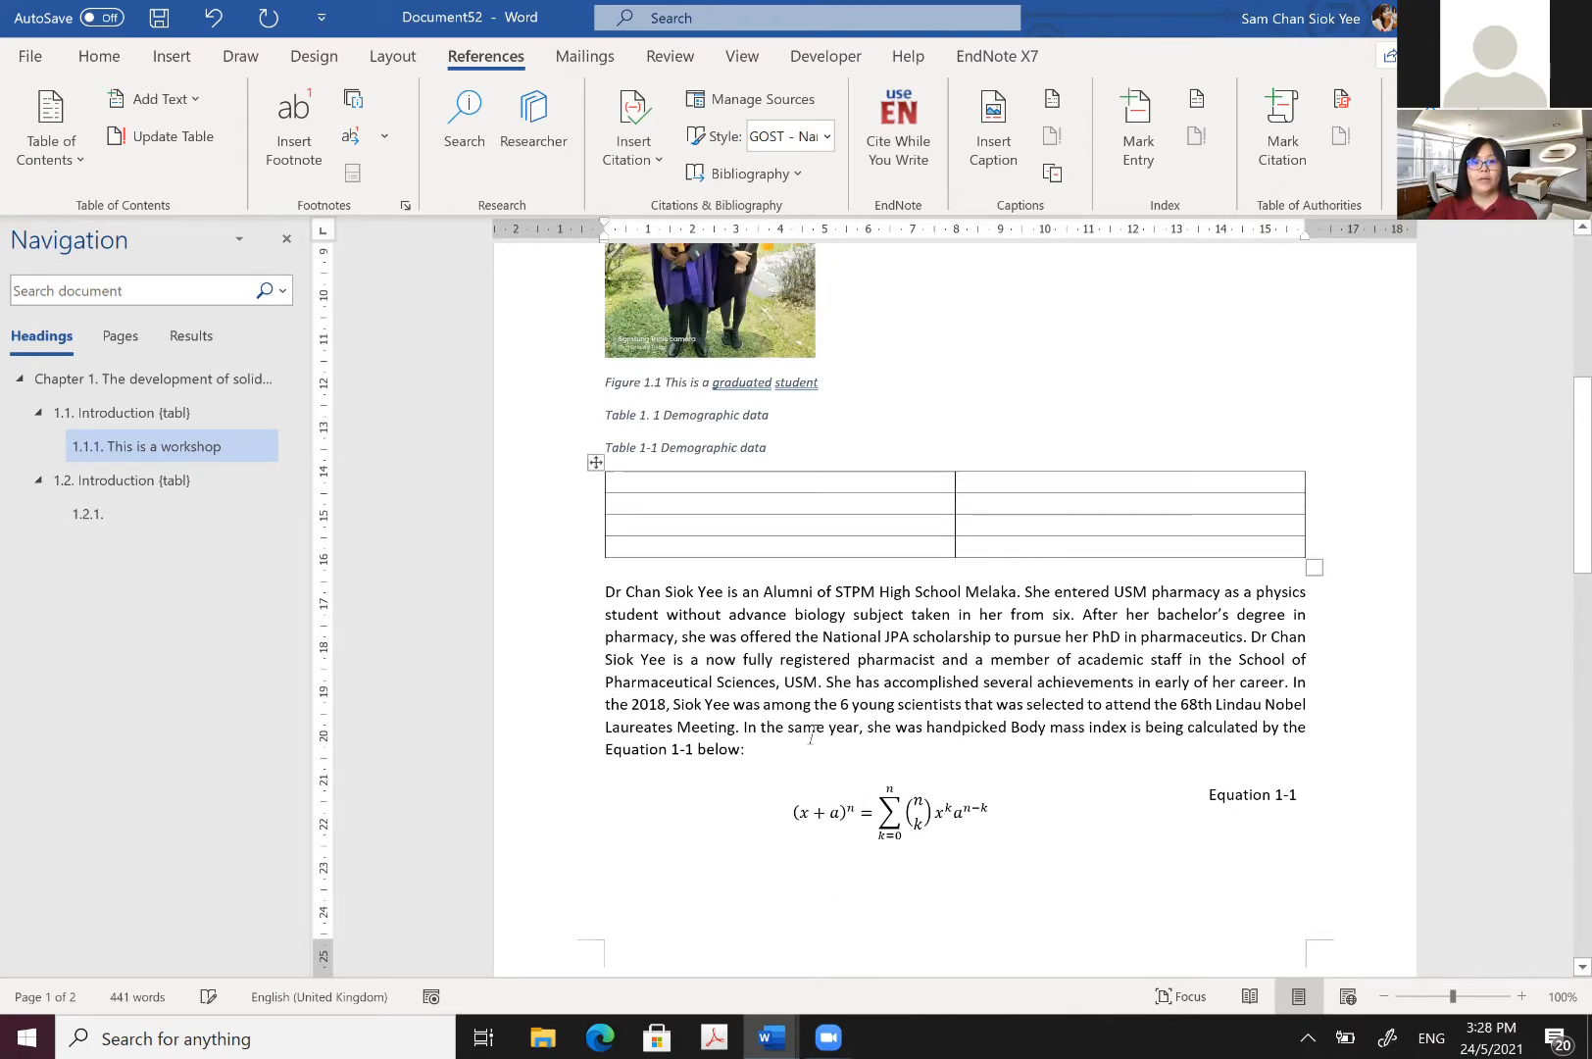
scroll(819, 710, "up", 5)
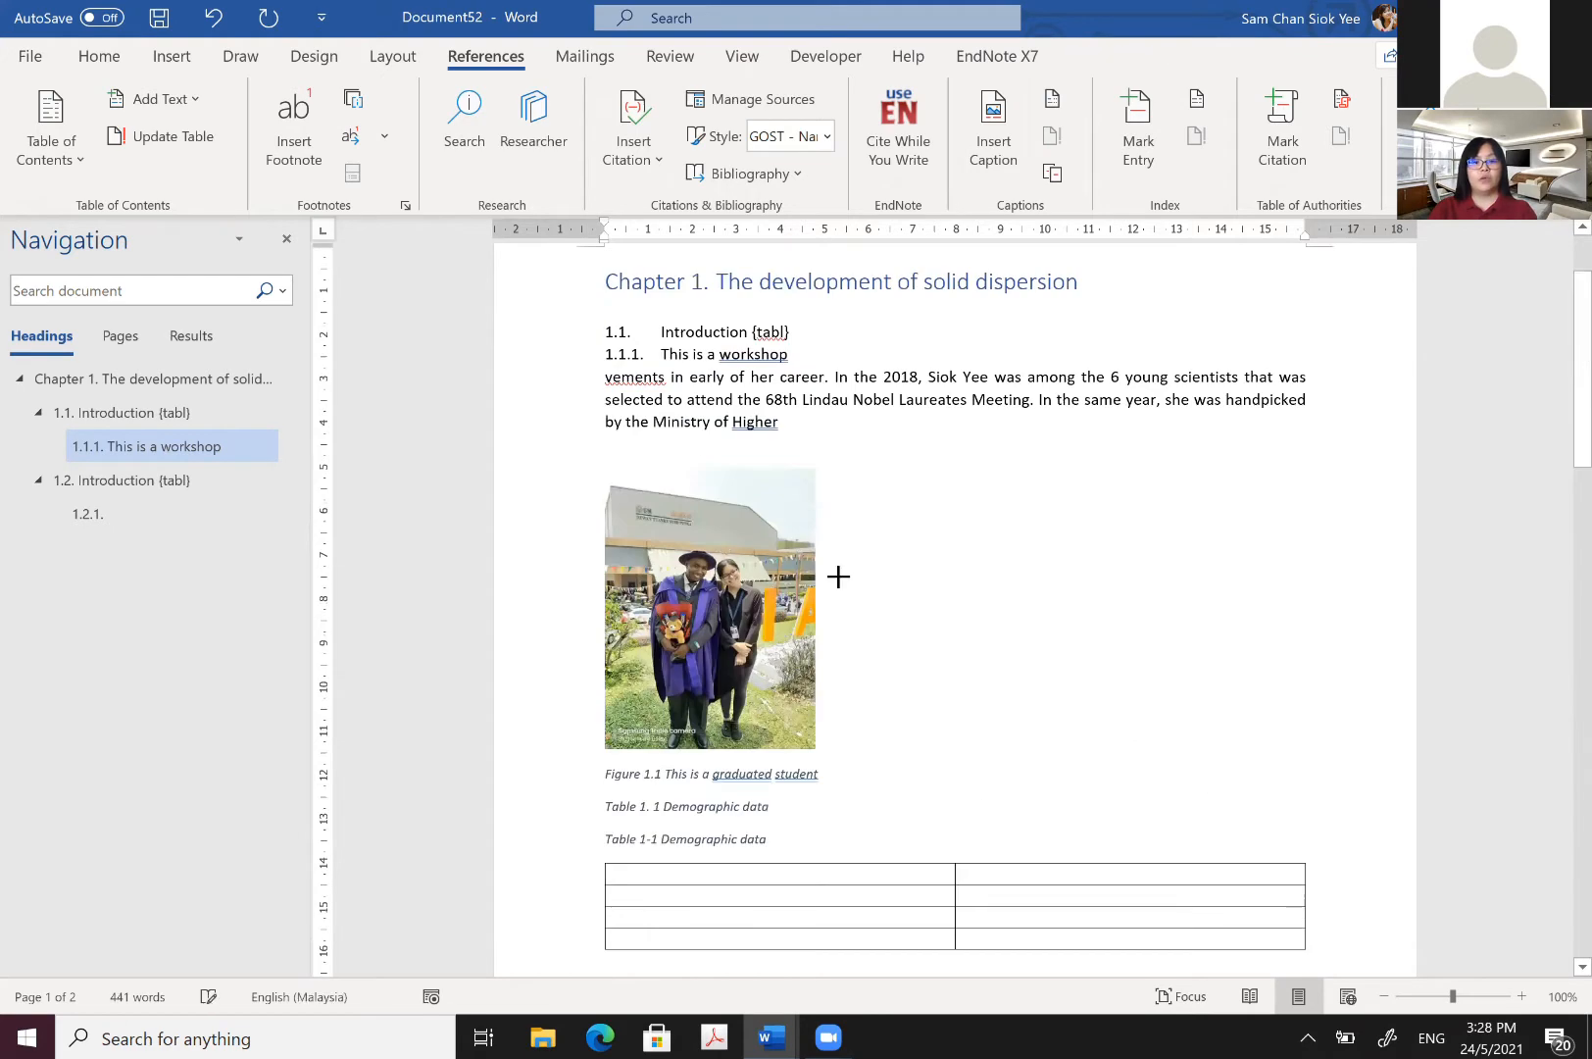
key("BackSpace")
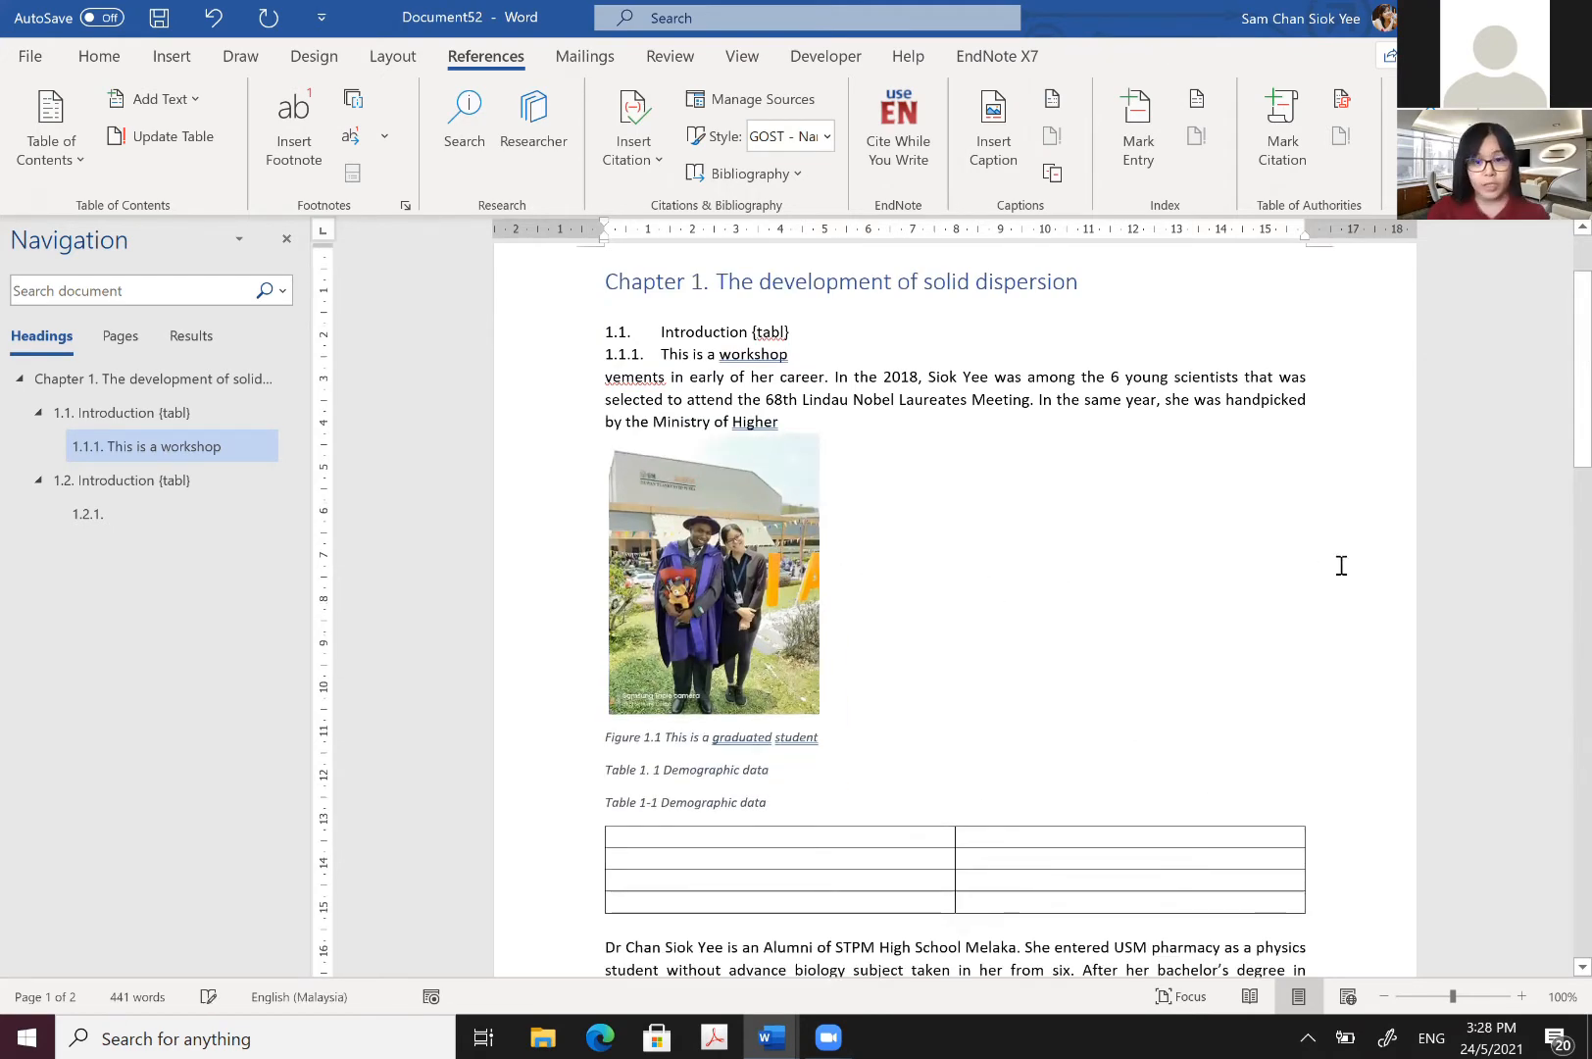
left_click(1320, 526)
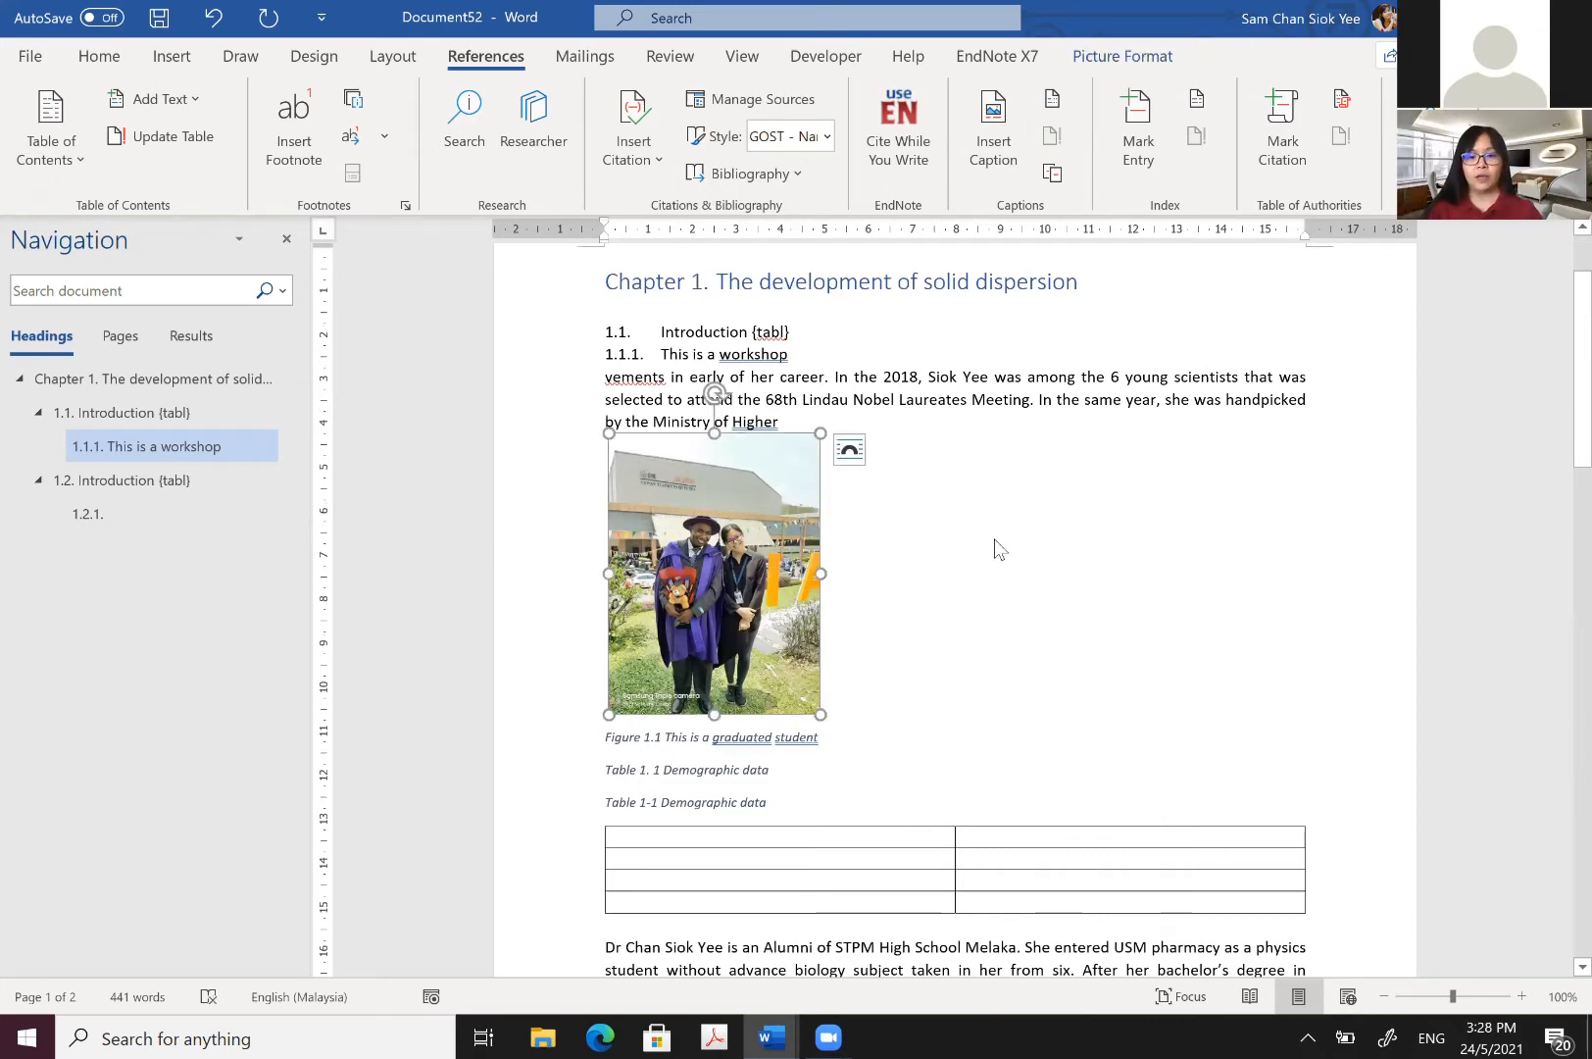
Step: Shrink the graduation photo above the Figure 1.1 caption to about half its size
key("ctrl+y")
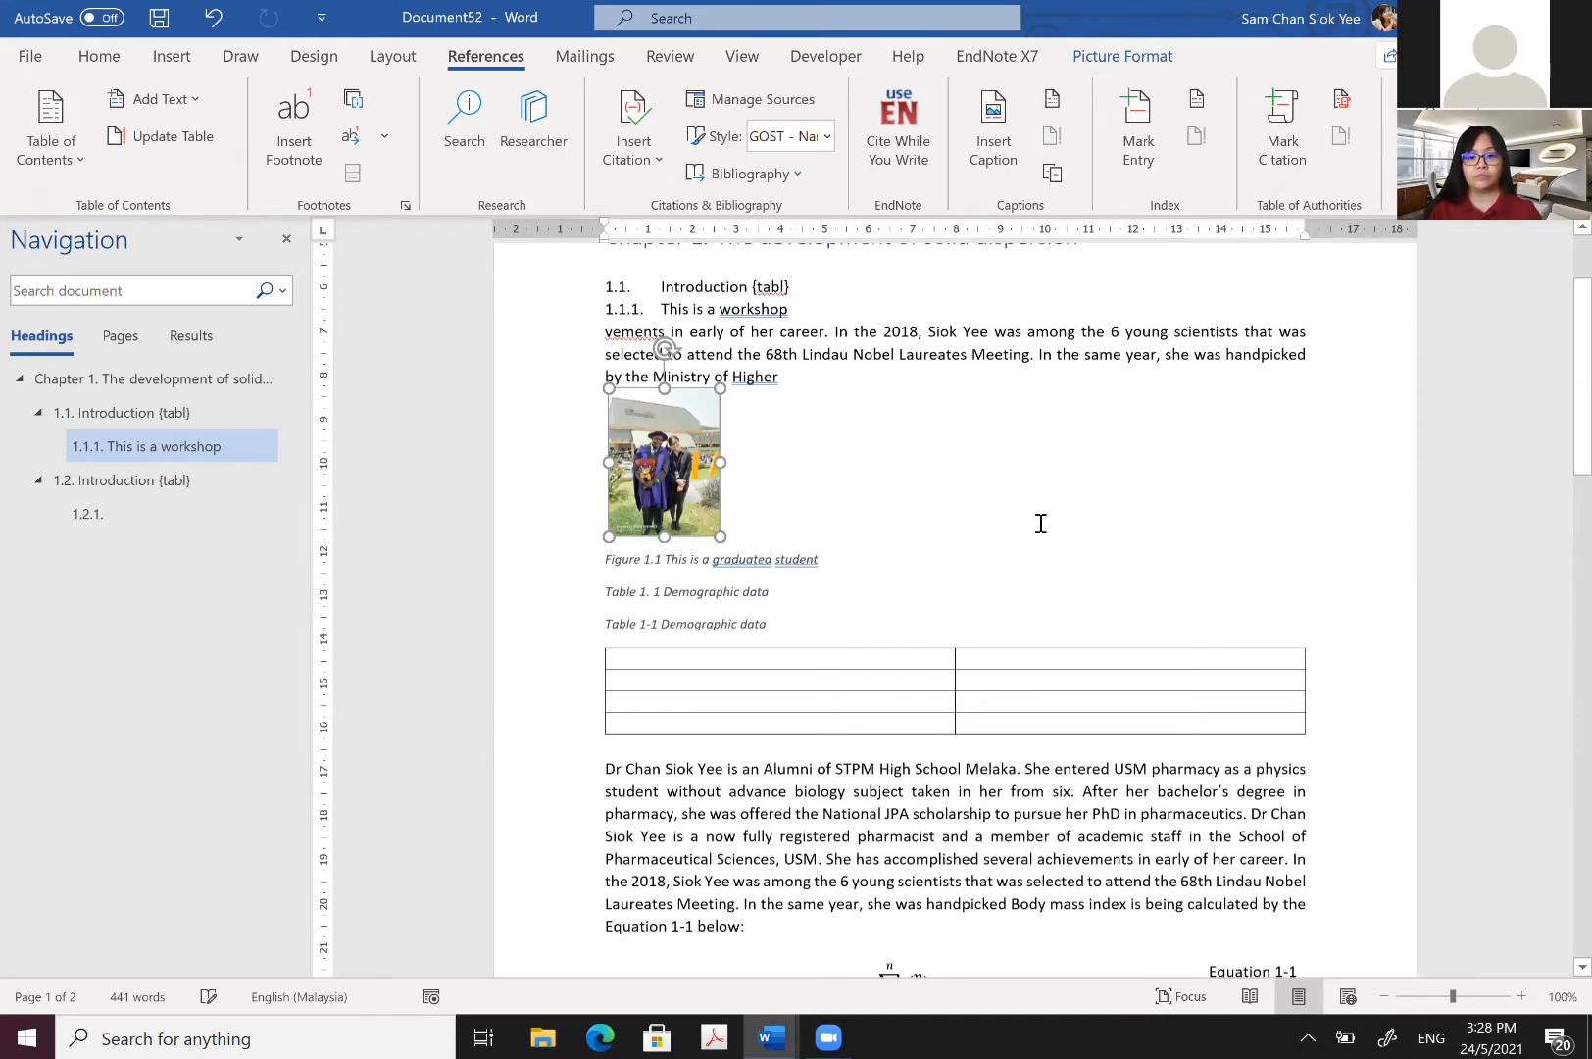
Step: Delete the binomial equation from the upper Equation 1-1 table, keeping its equation number
scroll(1040, 522, "down", 5)
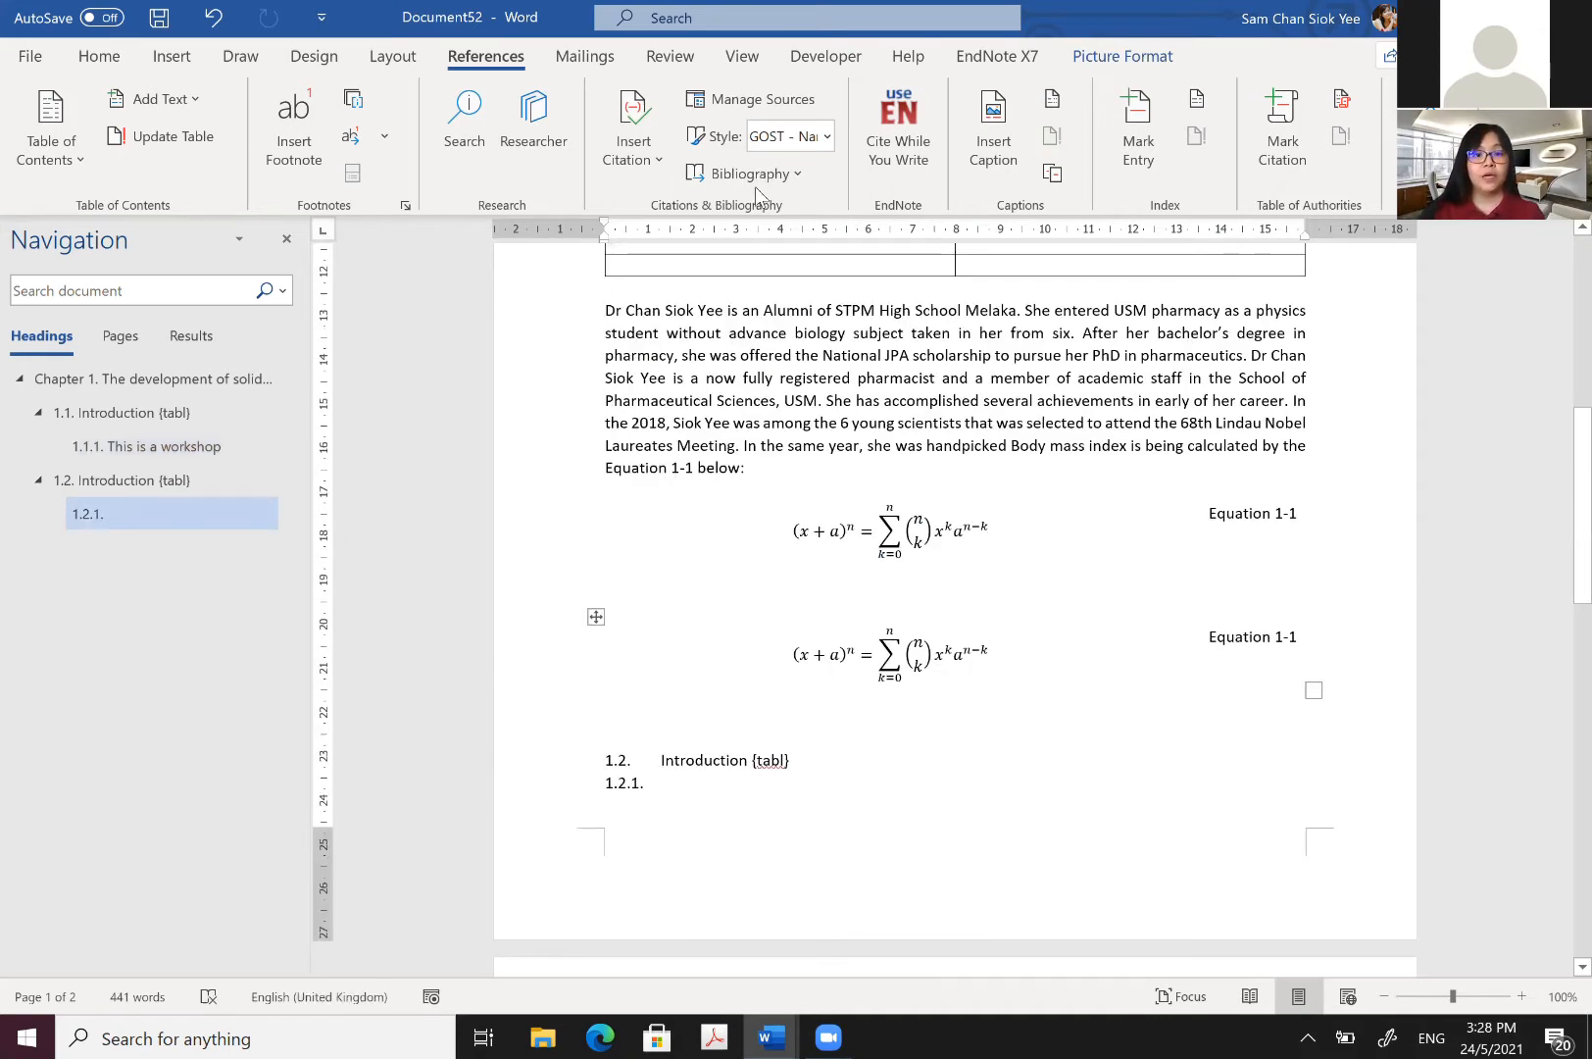
left_click(784, 512)
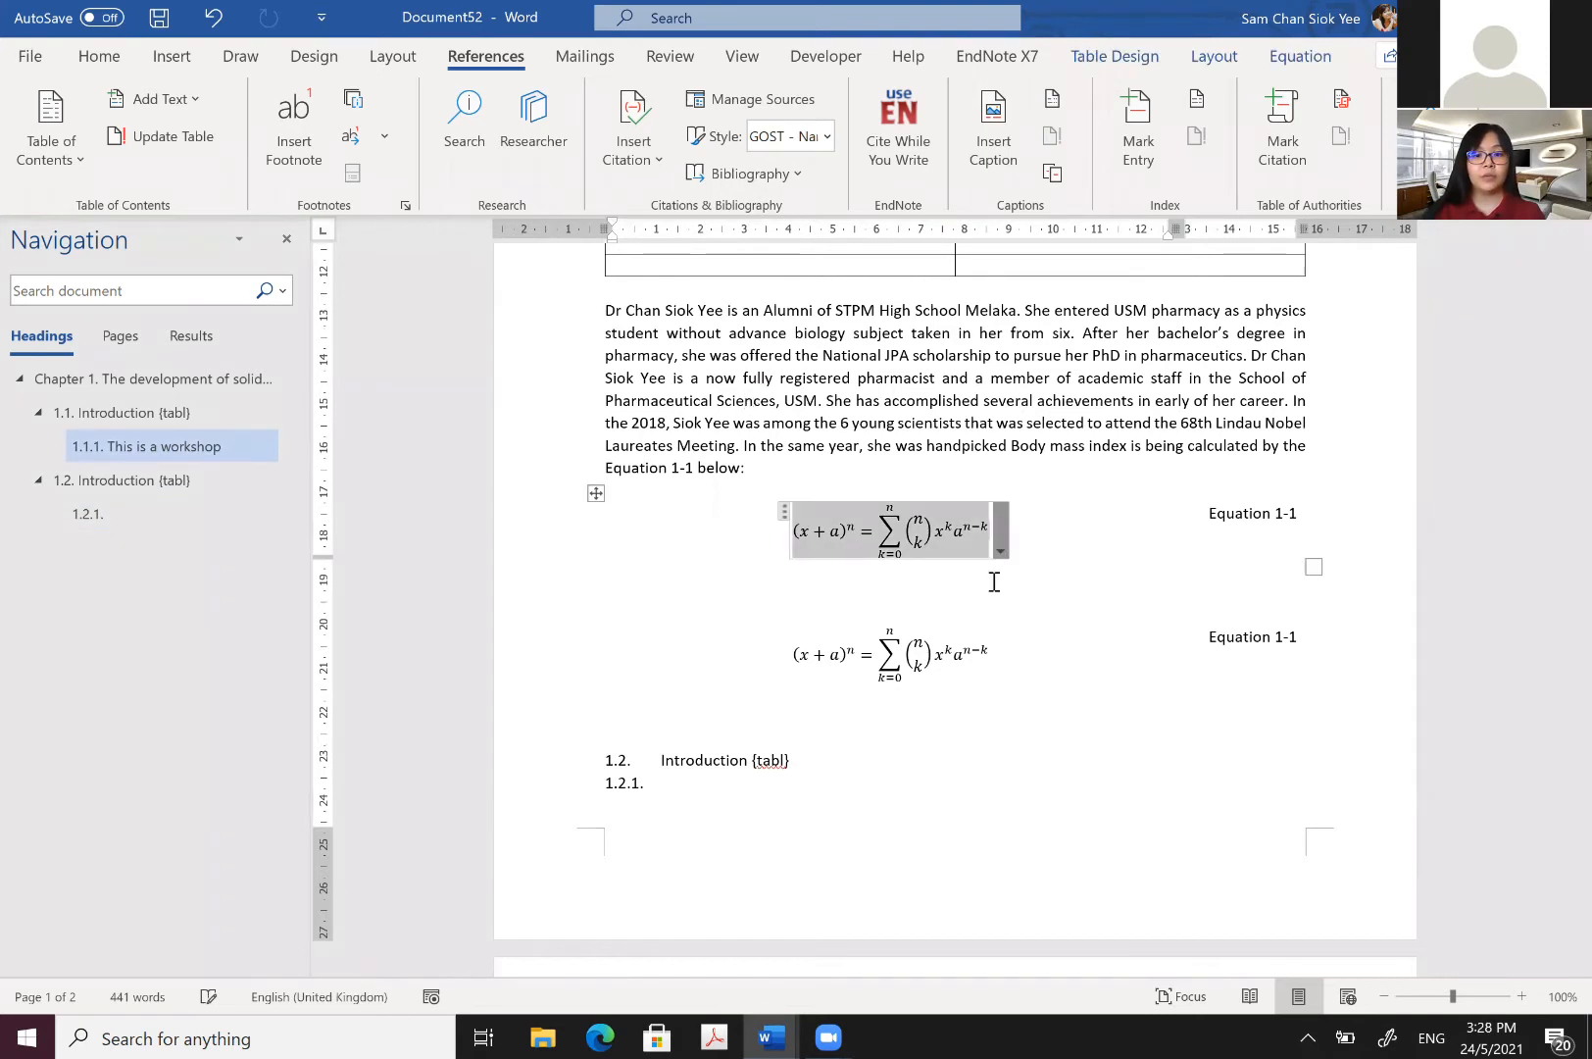
left_click(1002, 536)
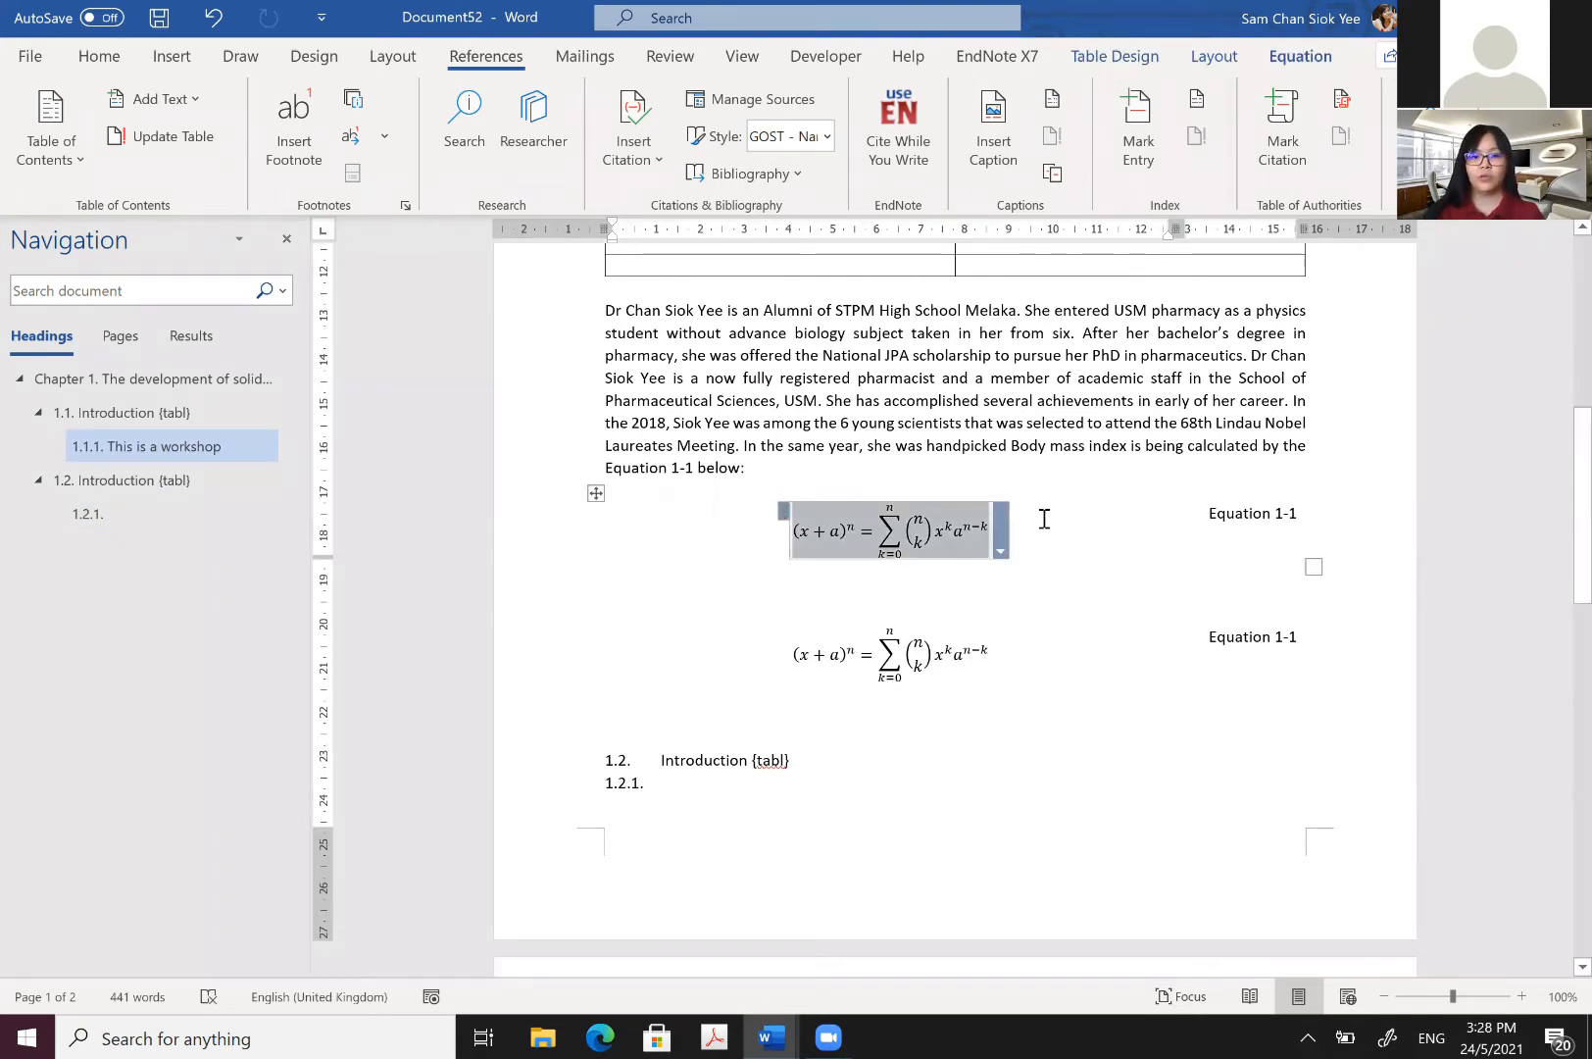
key("Right")
key("ctrl+z")
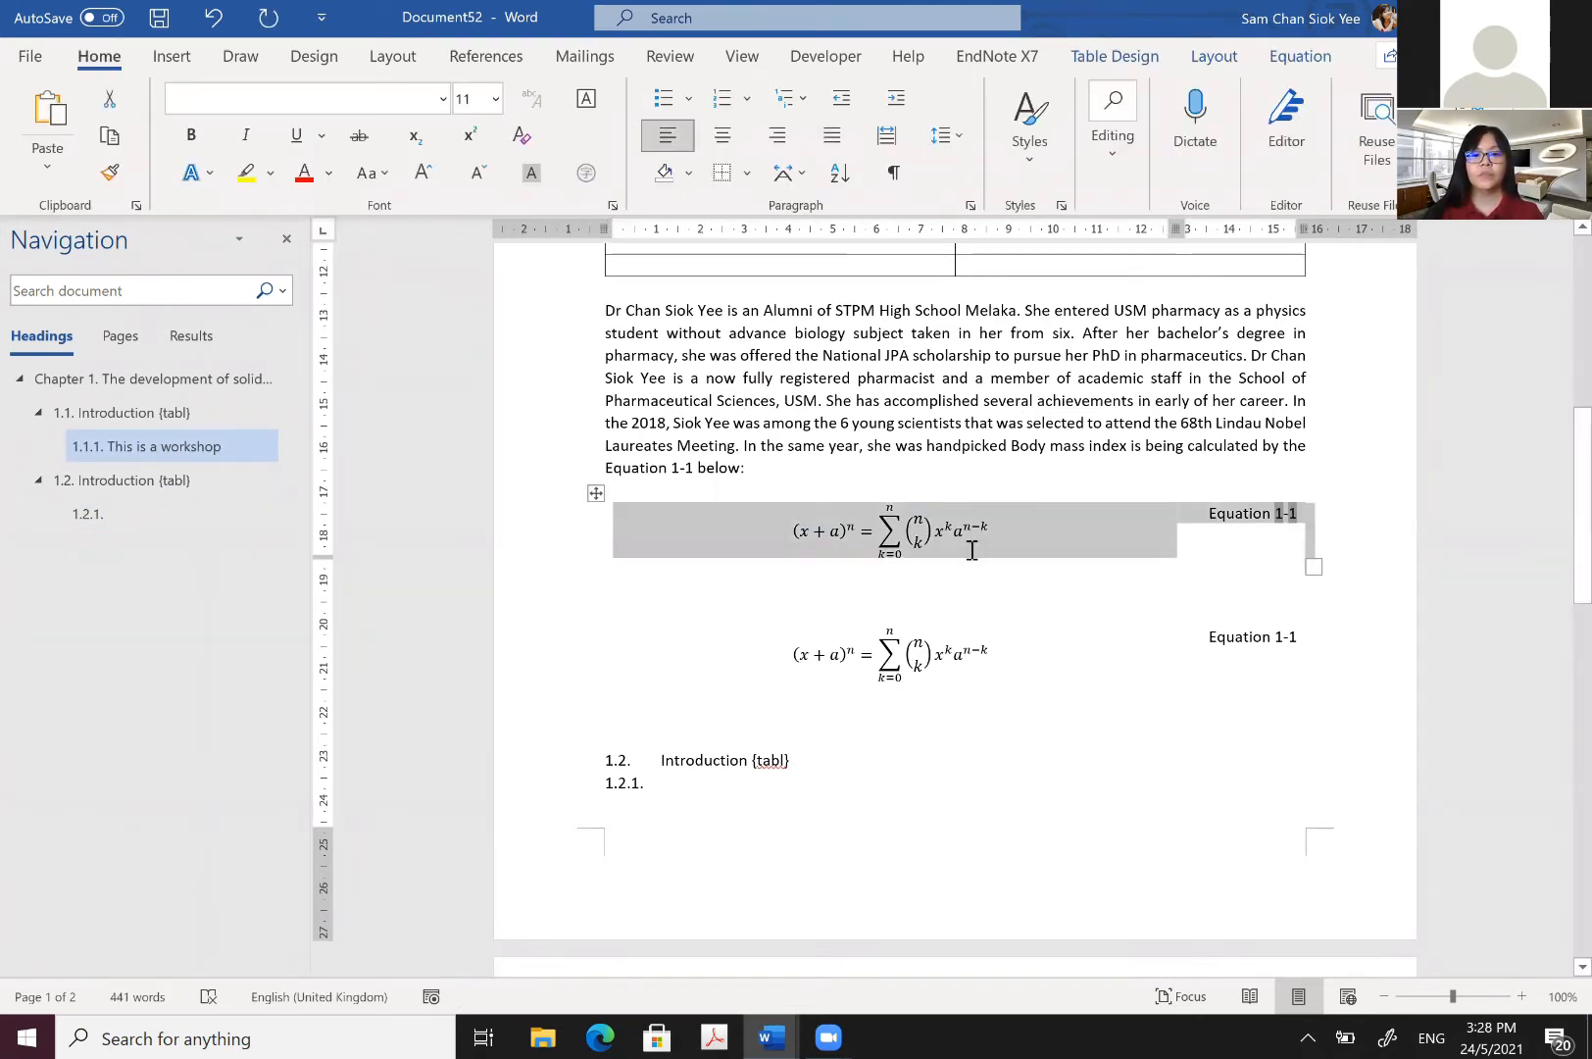
key("ctrl+z")
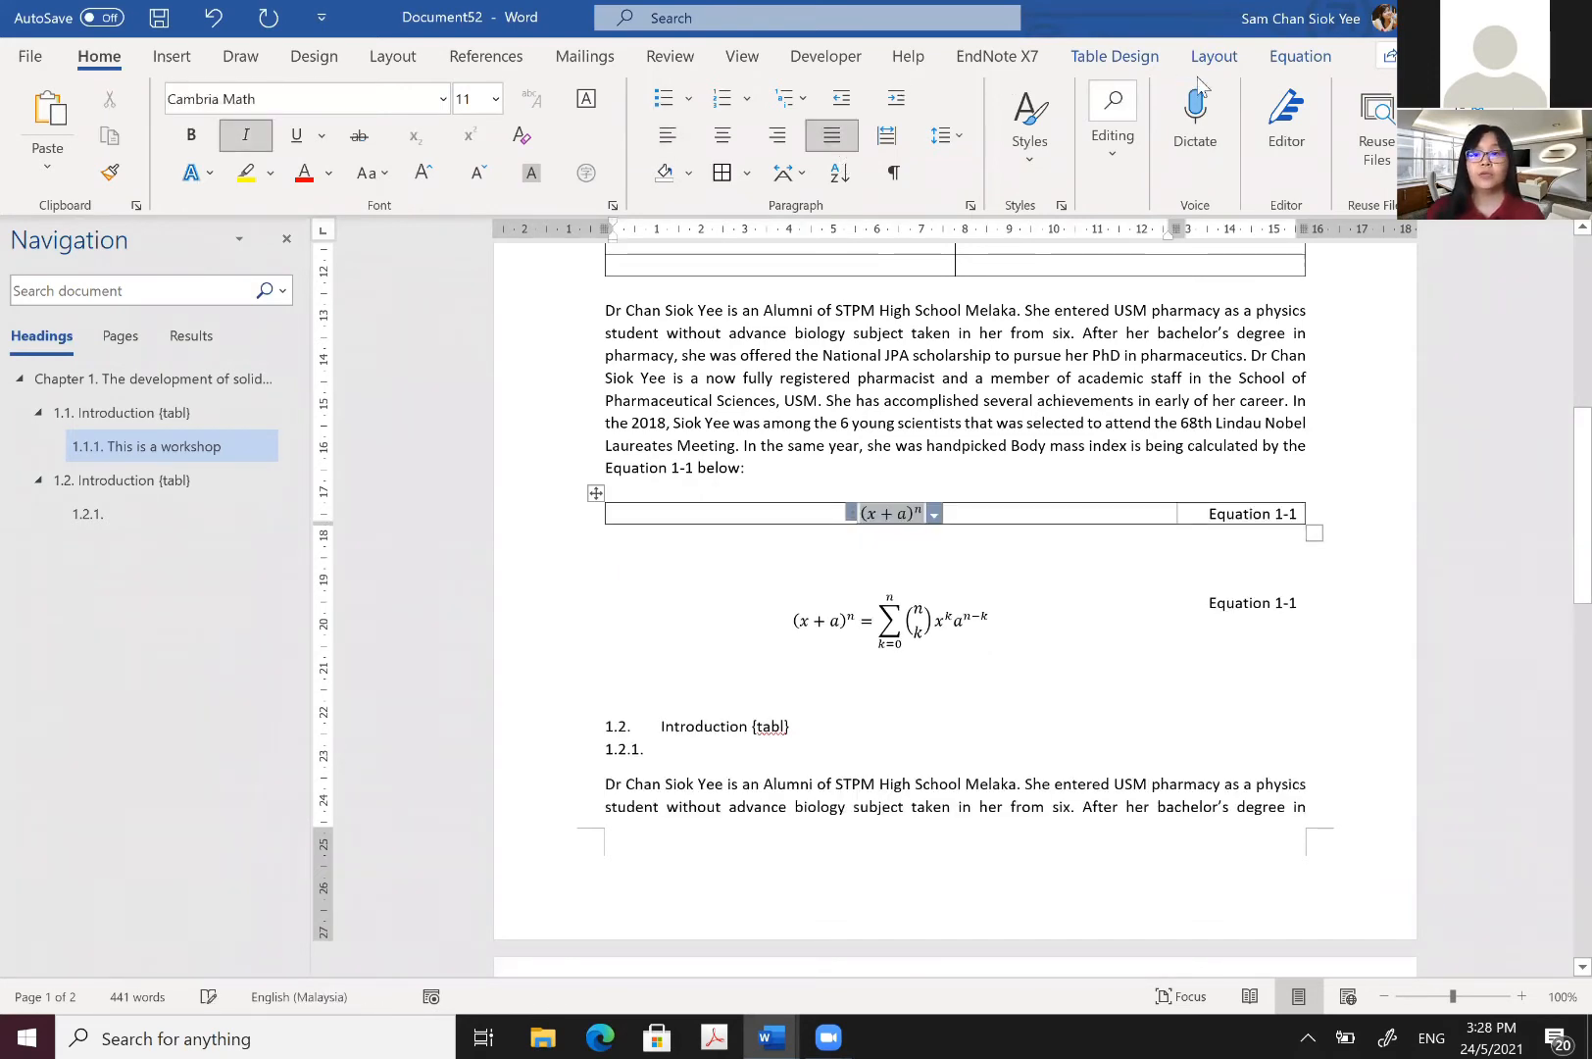
key("Delete")
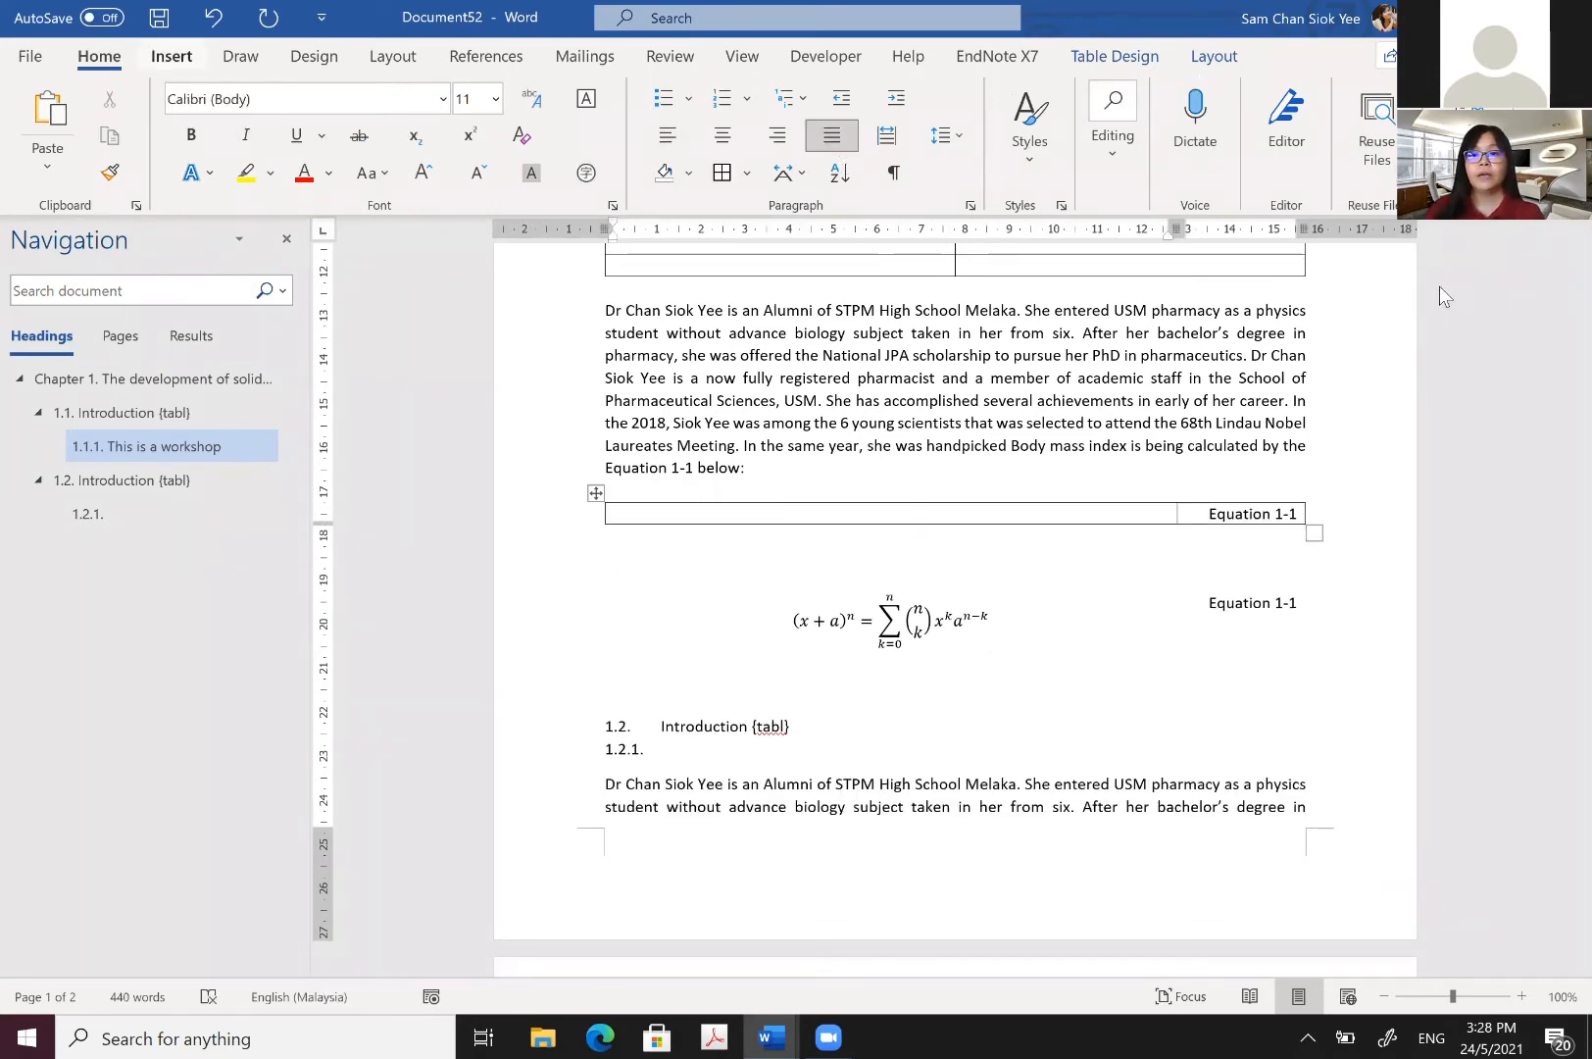
Step: Insert the built-in Area of Circle equation in the emptied cell of the upper equation table and remove the table's borders
left_click(172, 56)
left_click(1410, 143)
left_click(1440, 287)
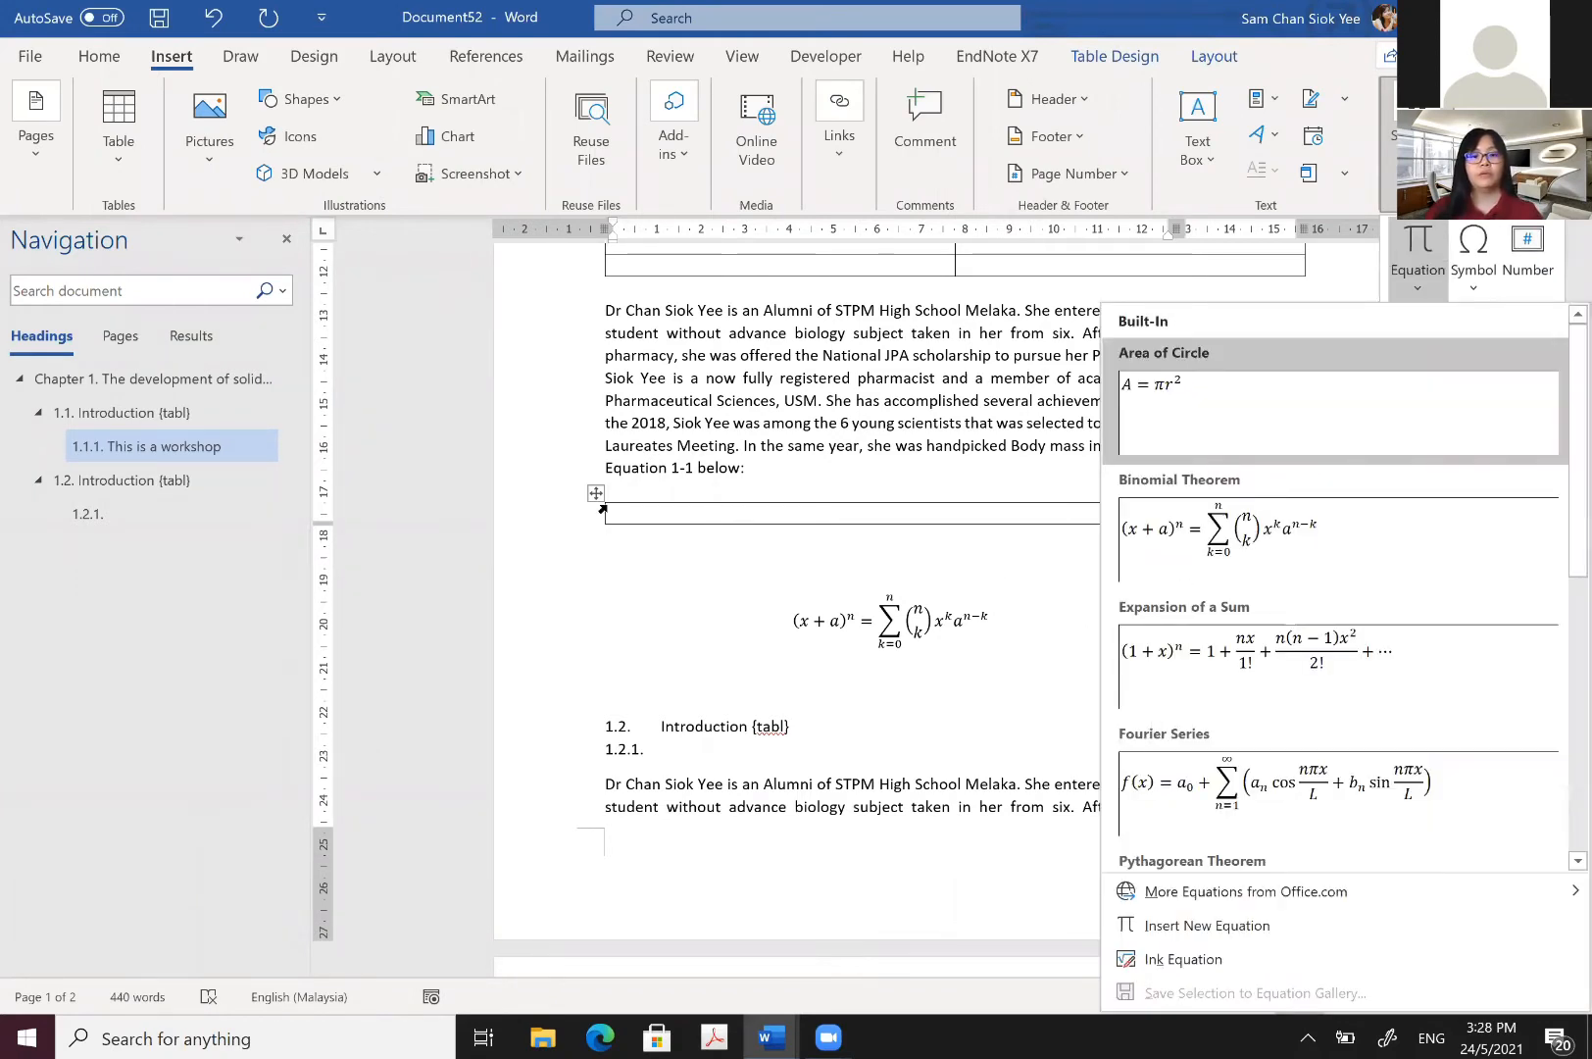
left_click(1338, 412)
left_click(814, 726)
left_click(857, 513)
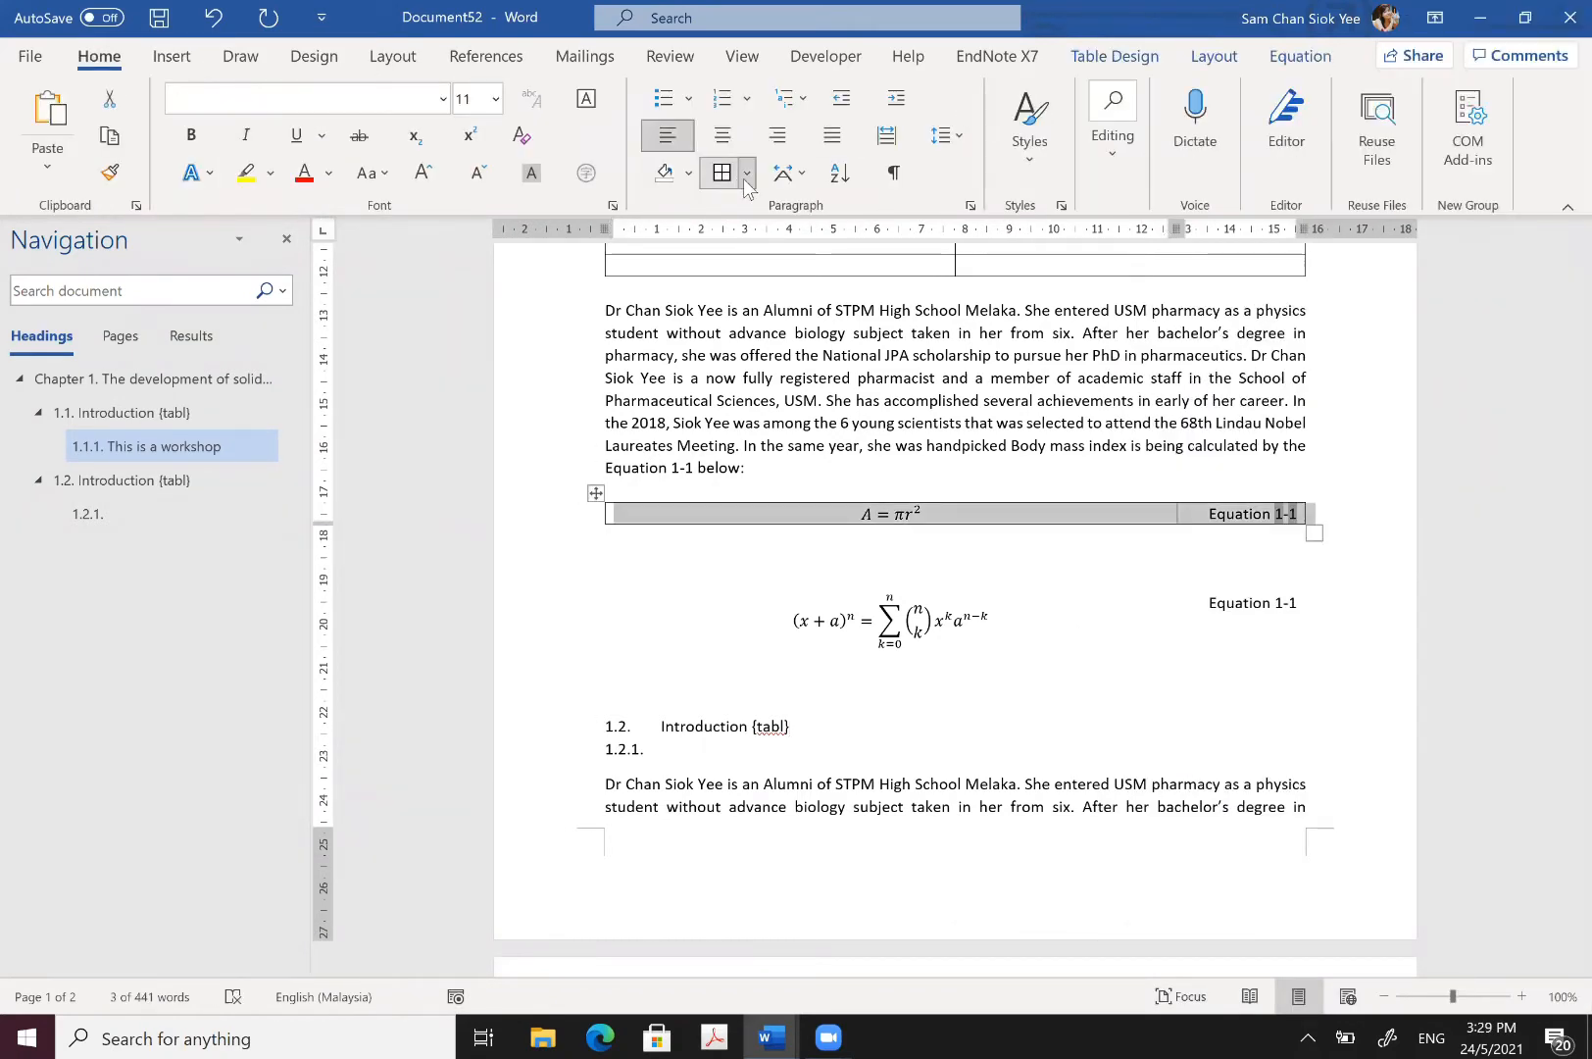
left_click(735, 177)
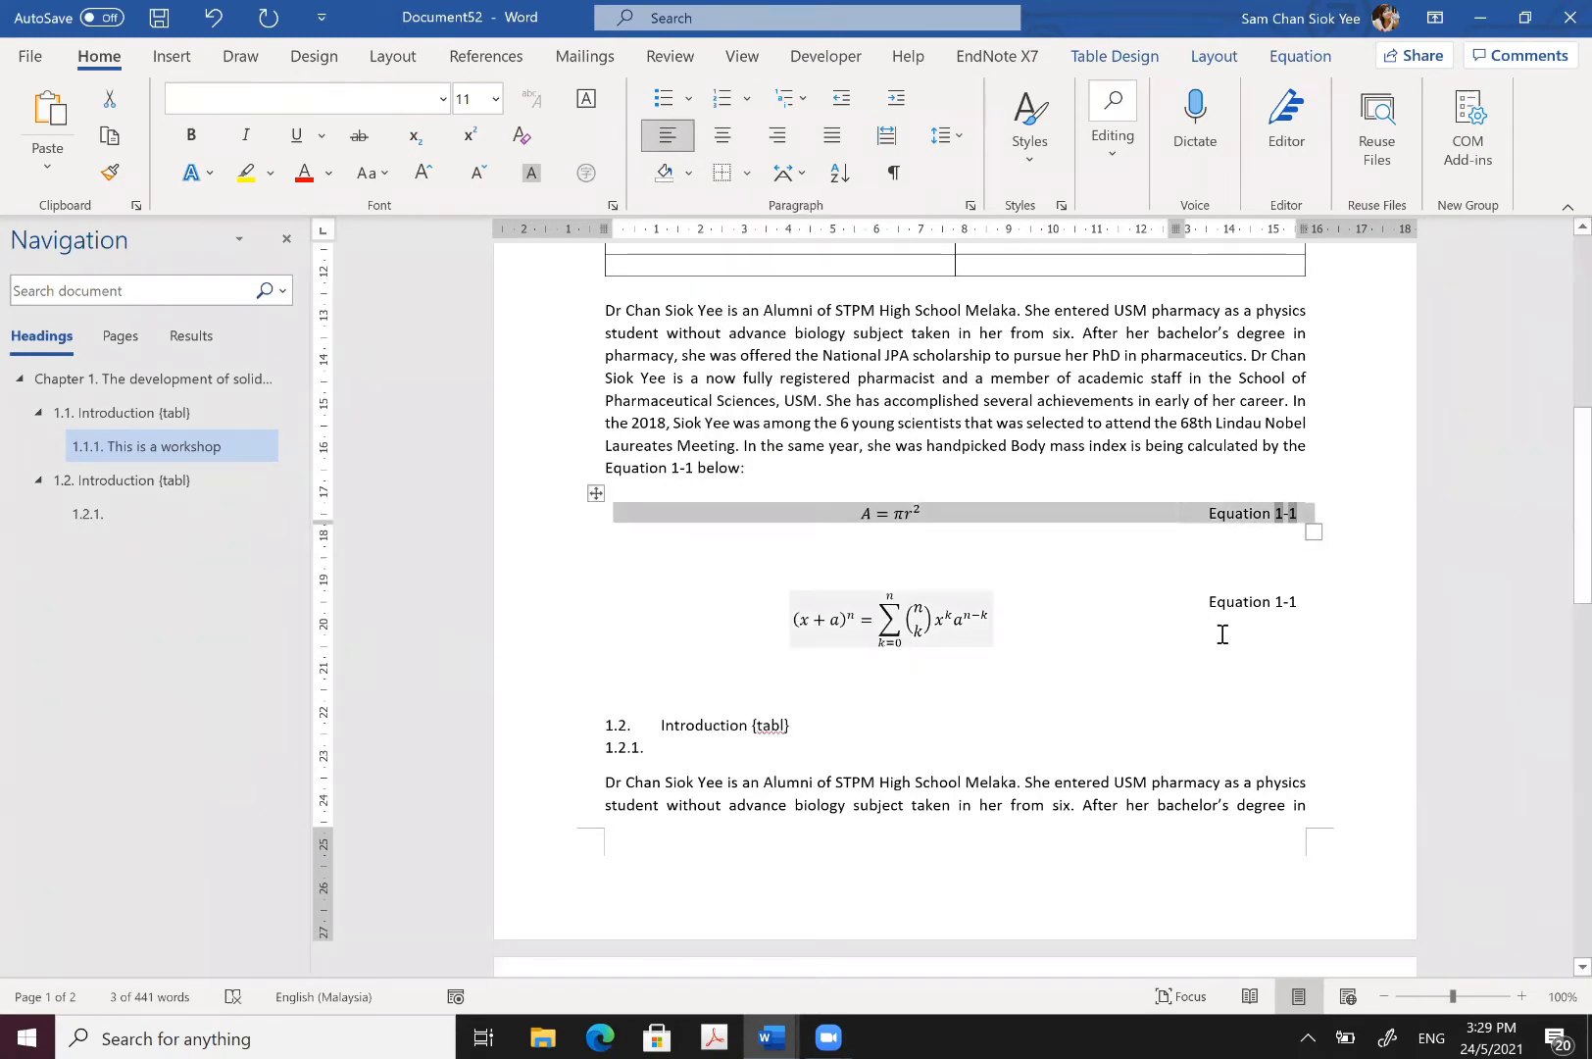
Step: Update the number field of the caption beside the lower, binomial equation
left_click(1279, 604)
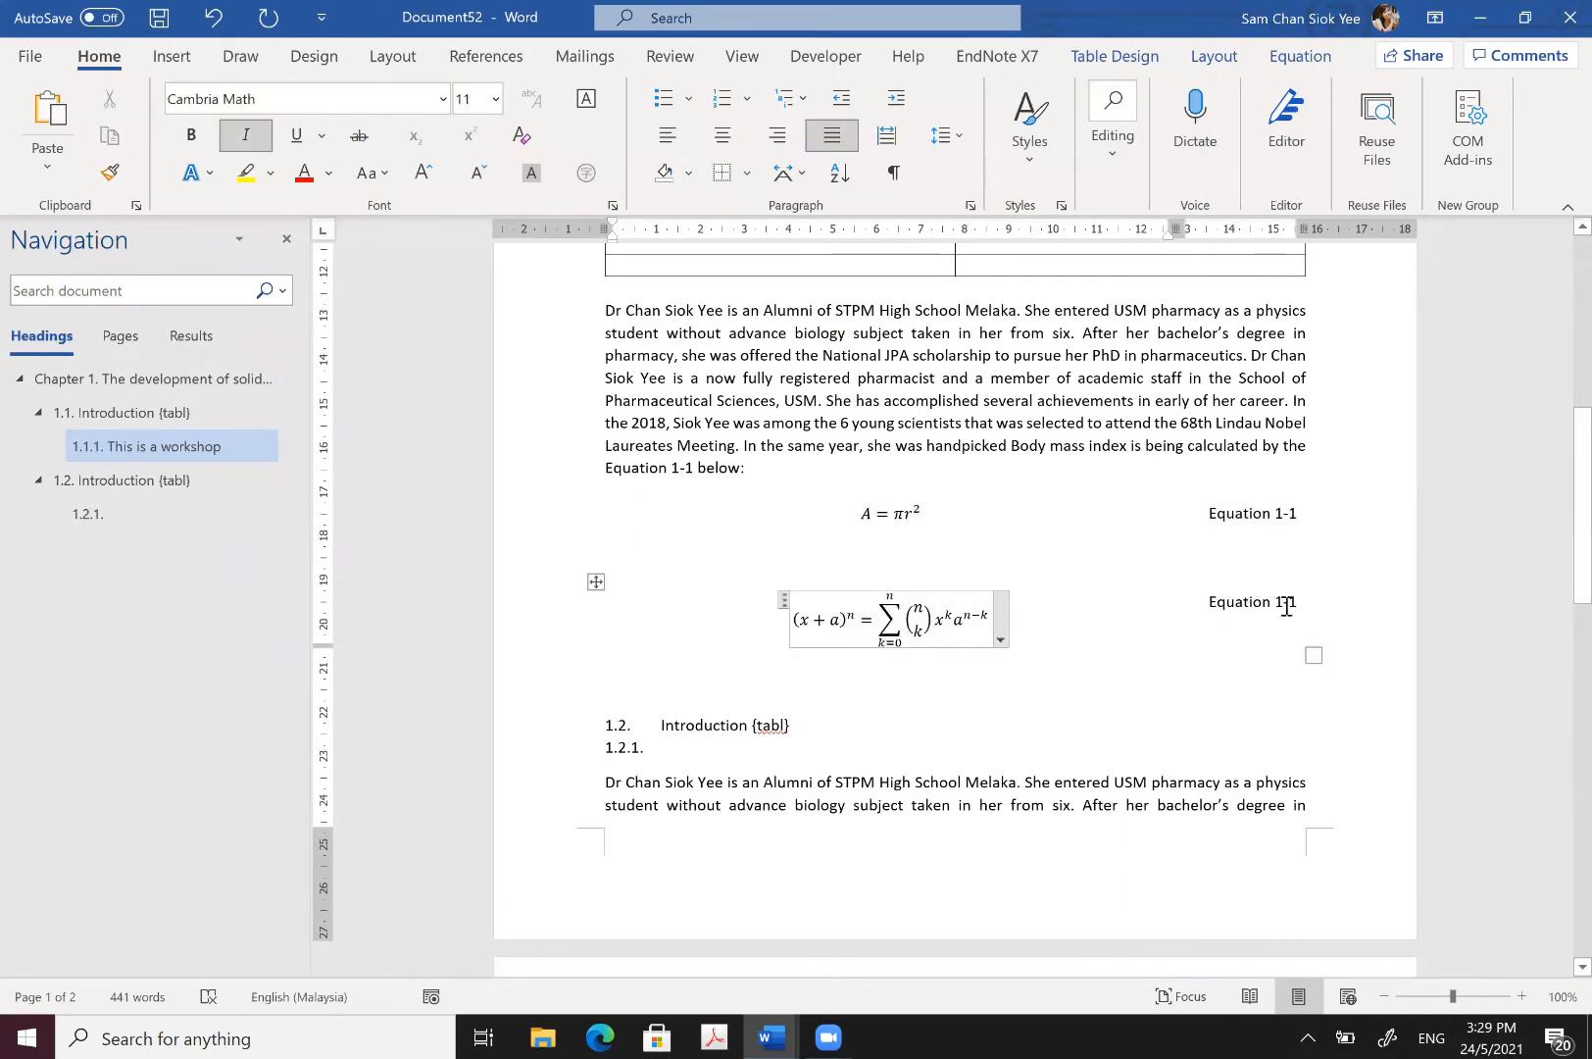
left_click(1227, 605)
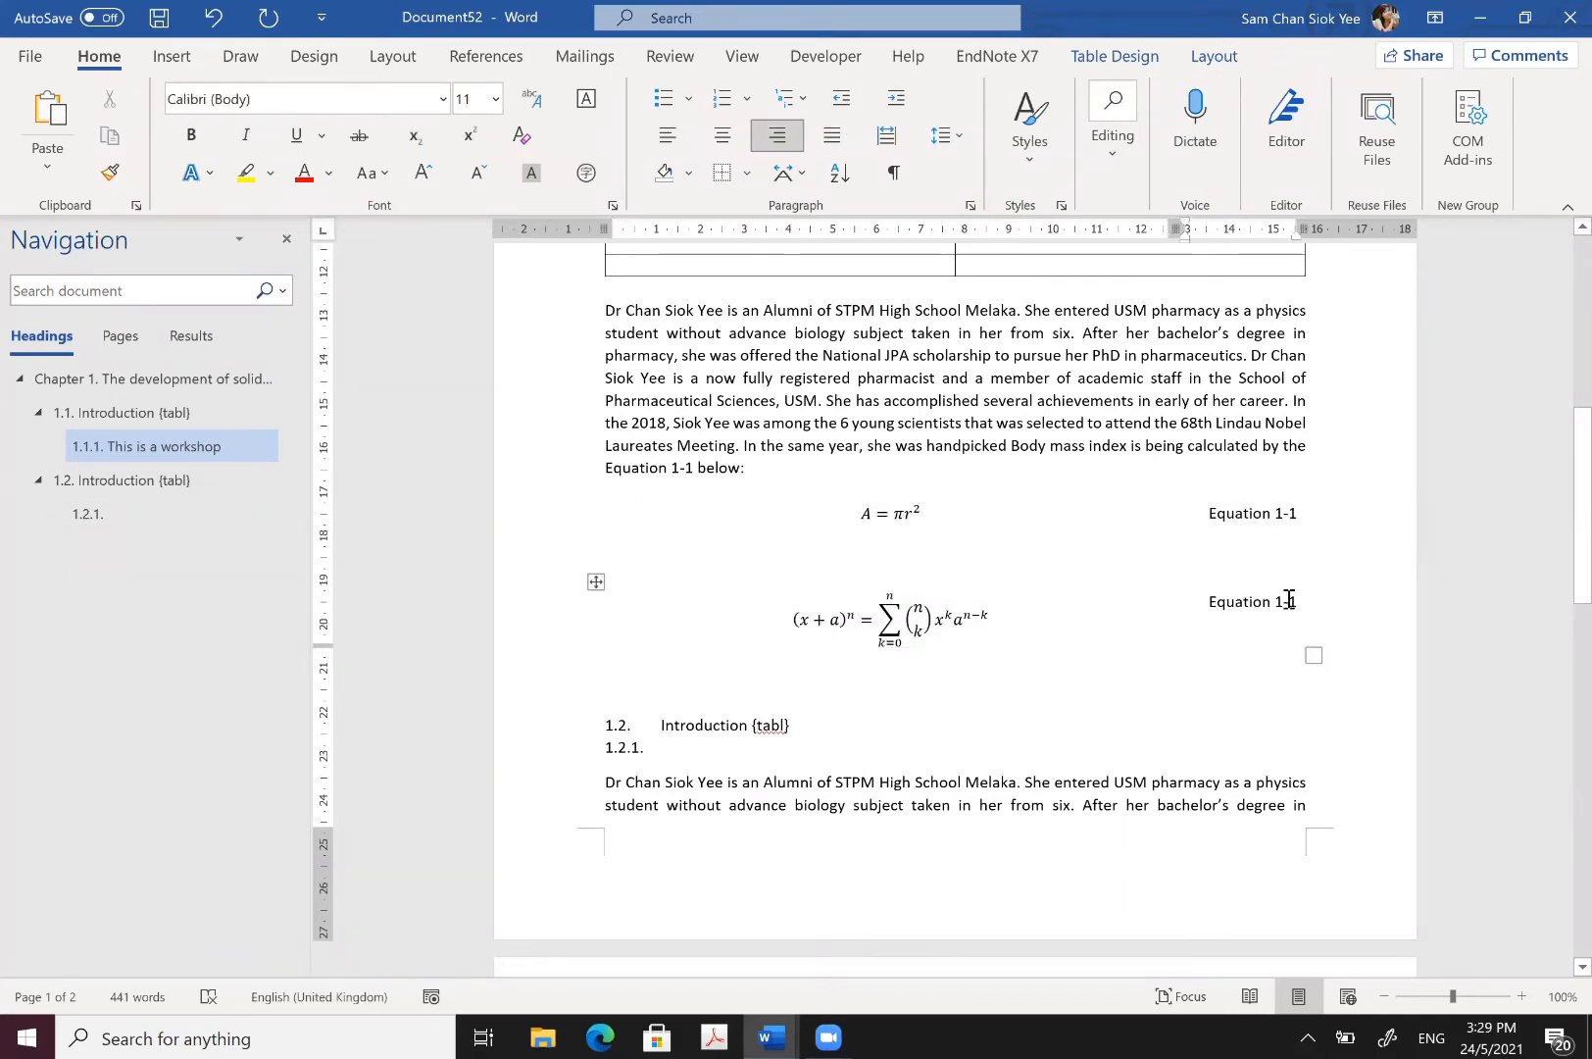
left_click_drag(1292, 601, 1255, 600)
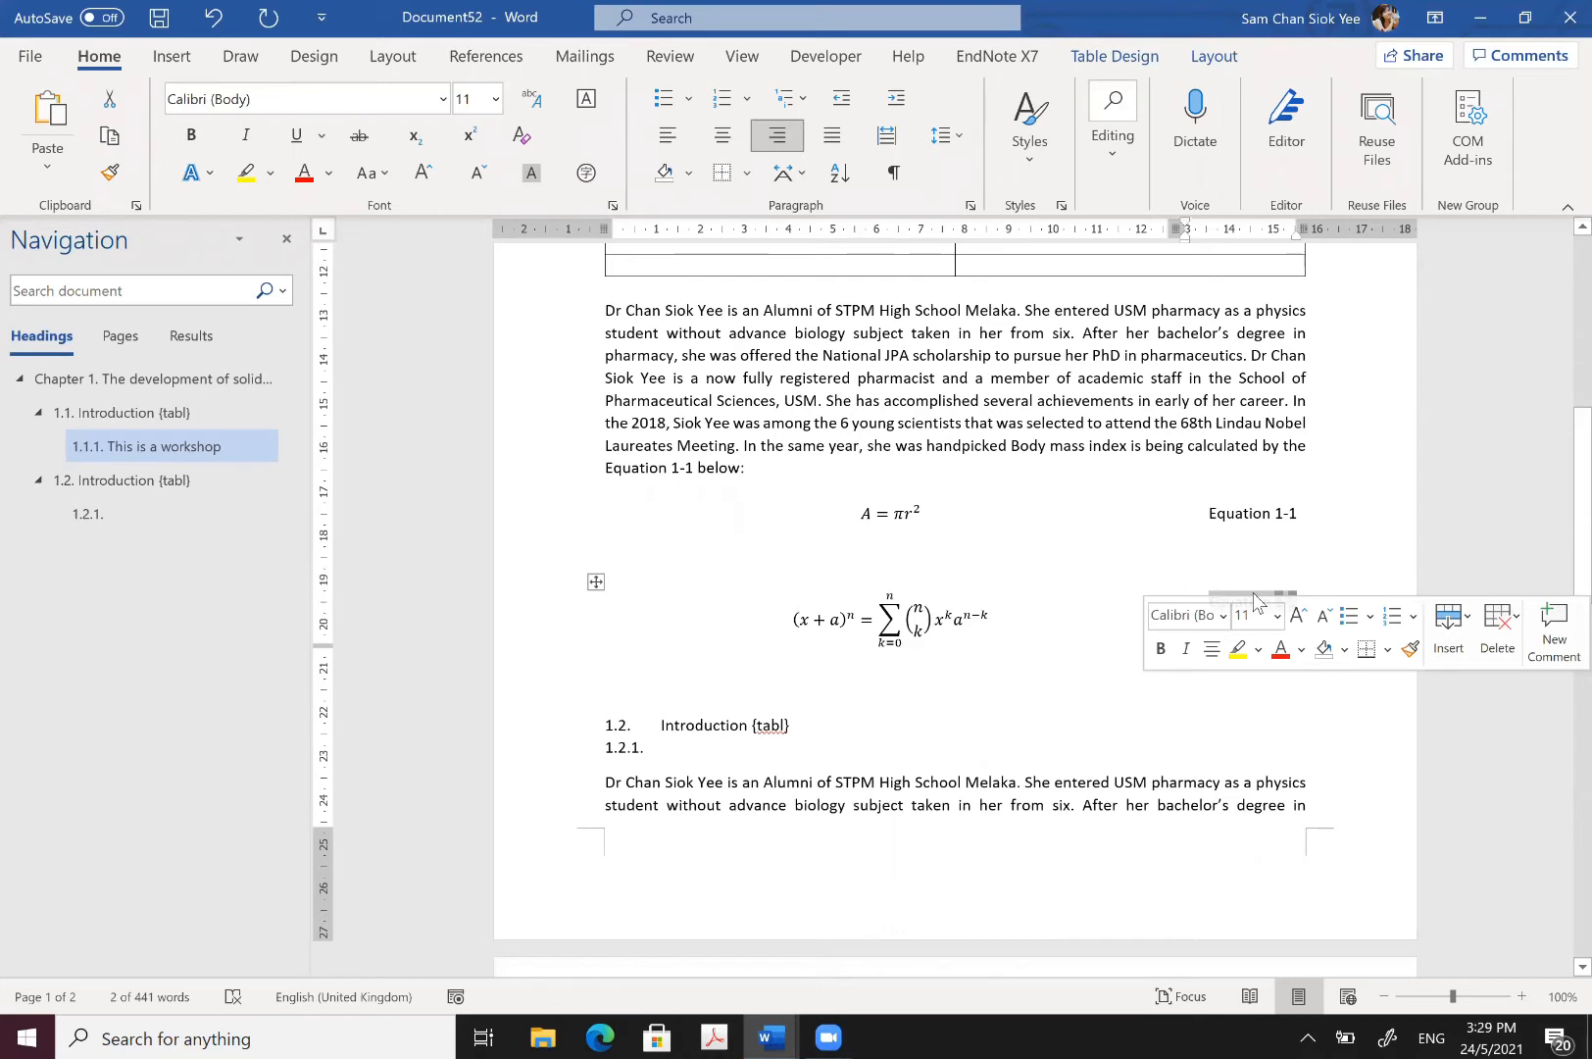
right_click(1255, 600)
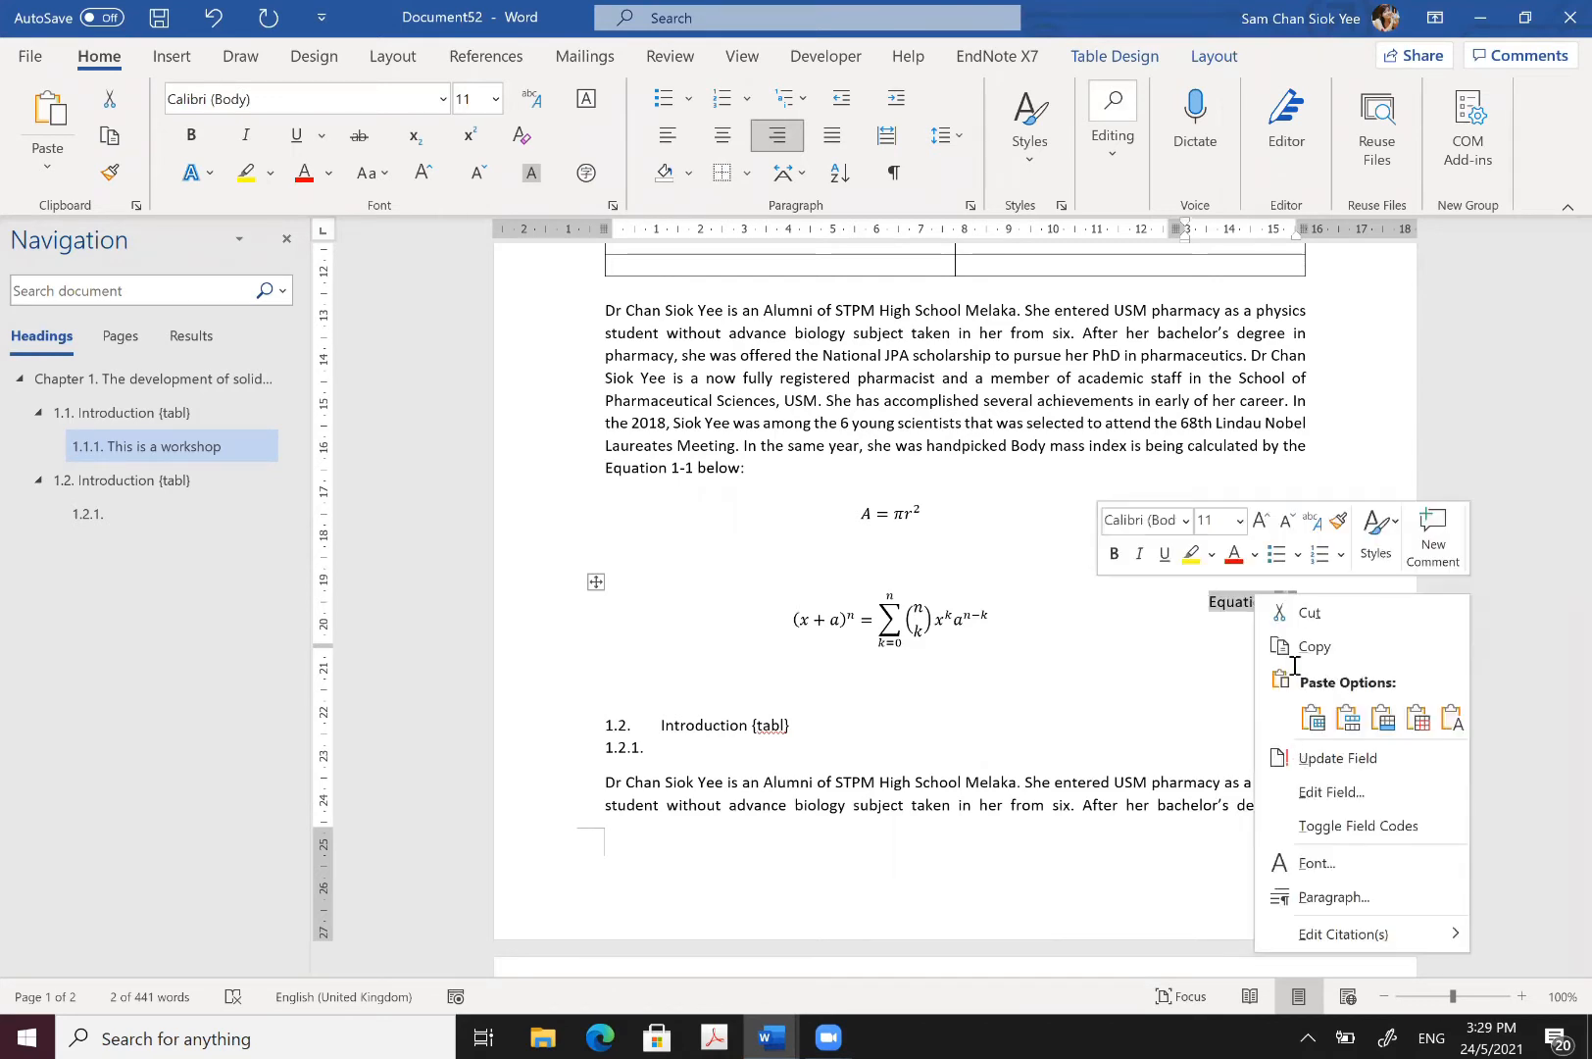
left_click(1242, 659)
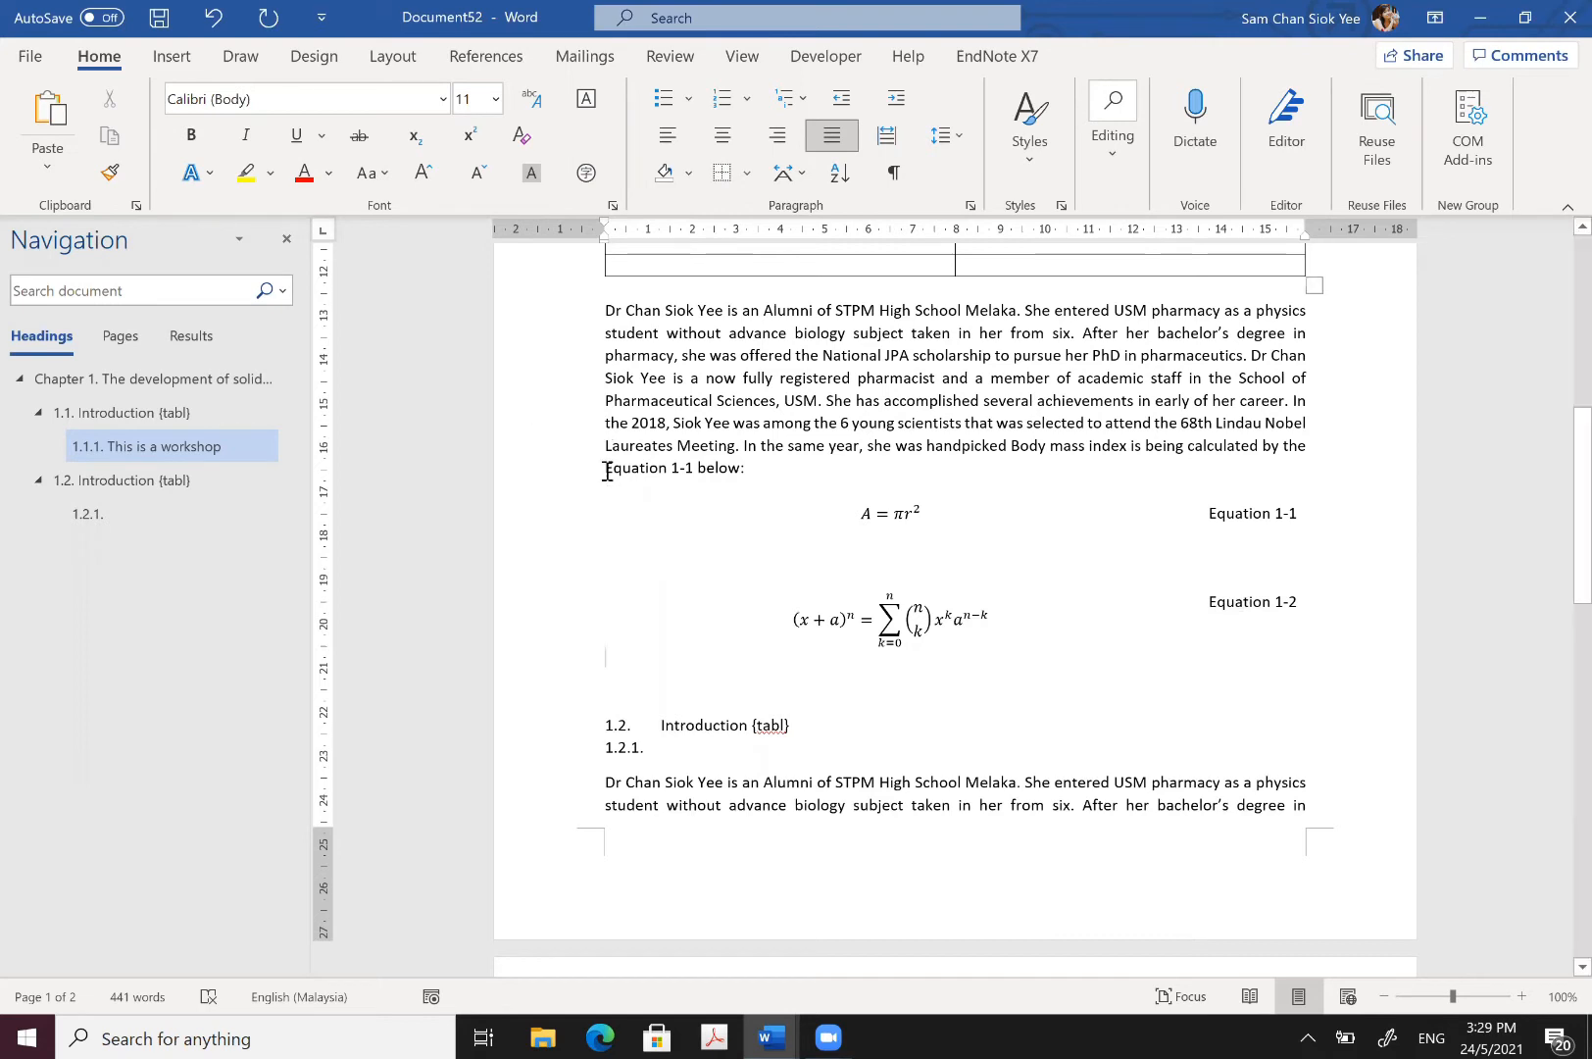
Step: Select all text formatted like the Equation 1-1 cross-reference in the body mass index sentence and update its fields
left_click_drag(606, 471, 691, 469)
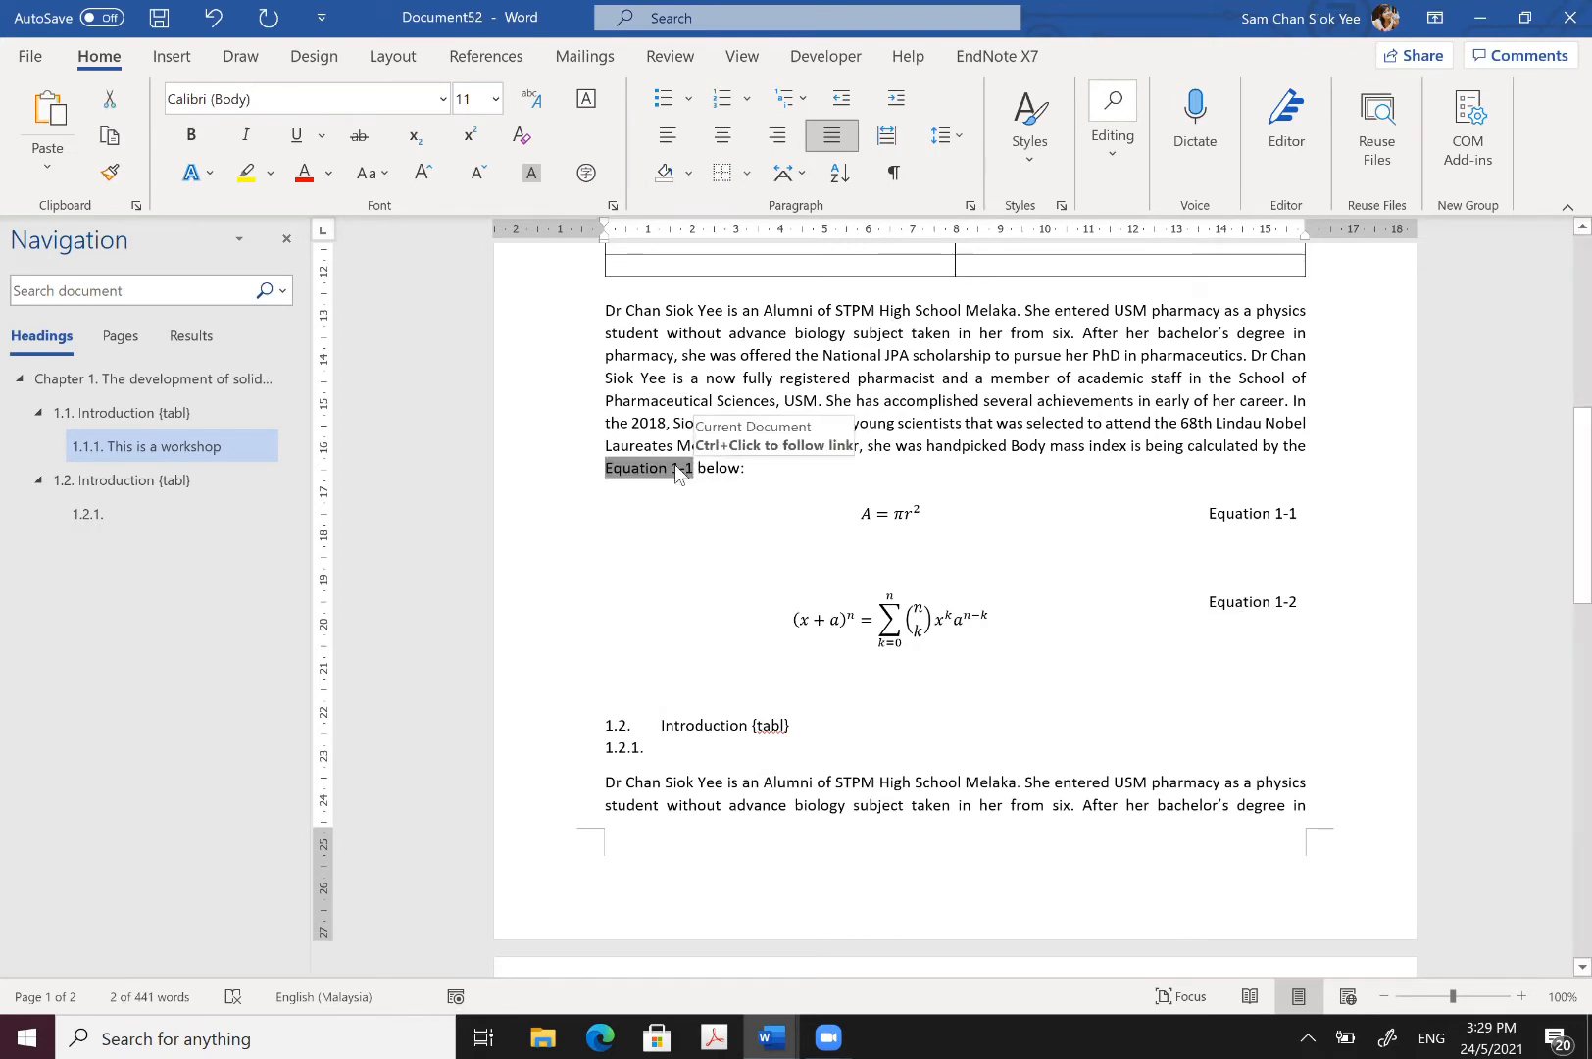
left_click(1102, 161)
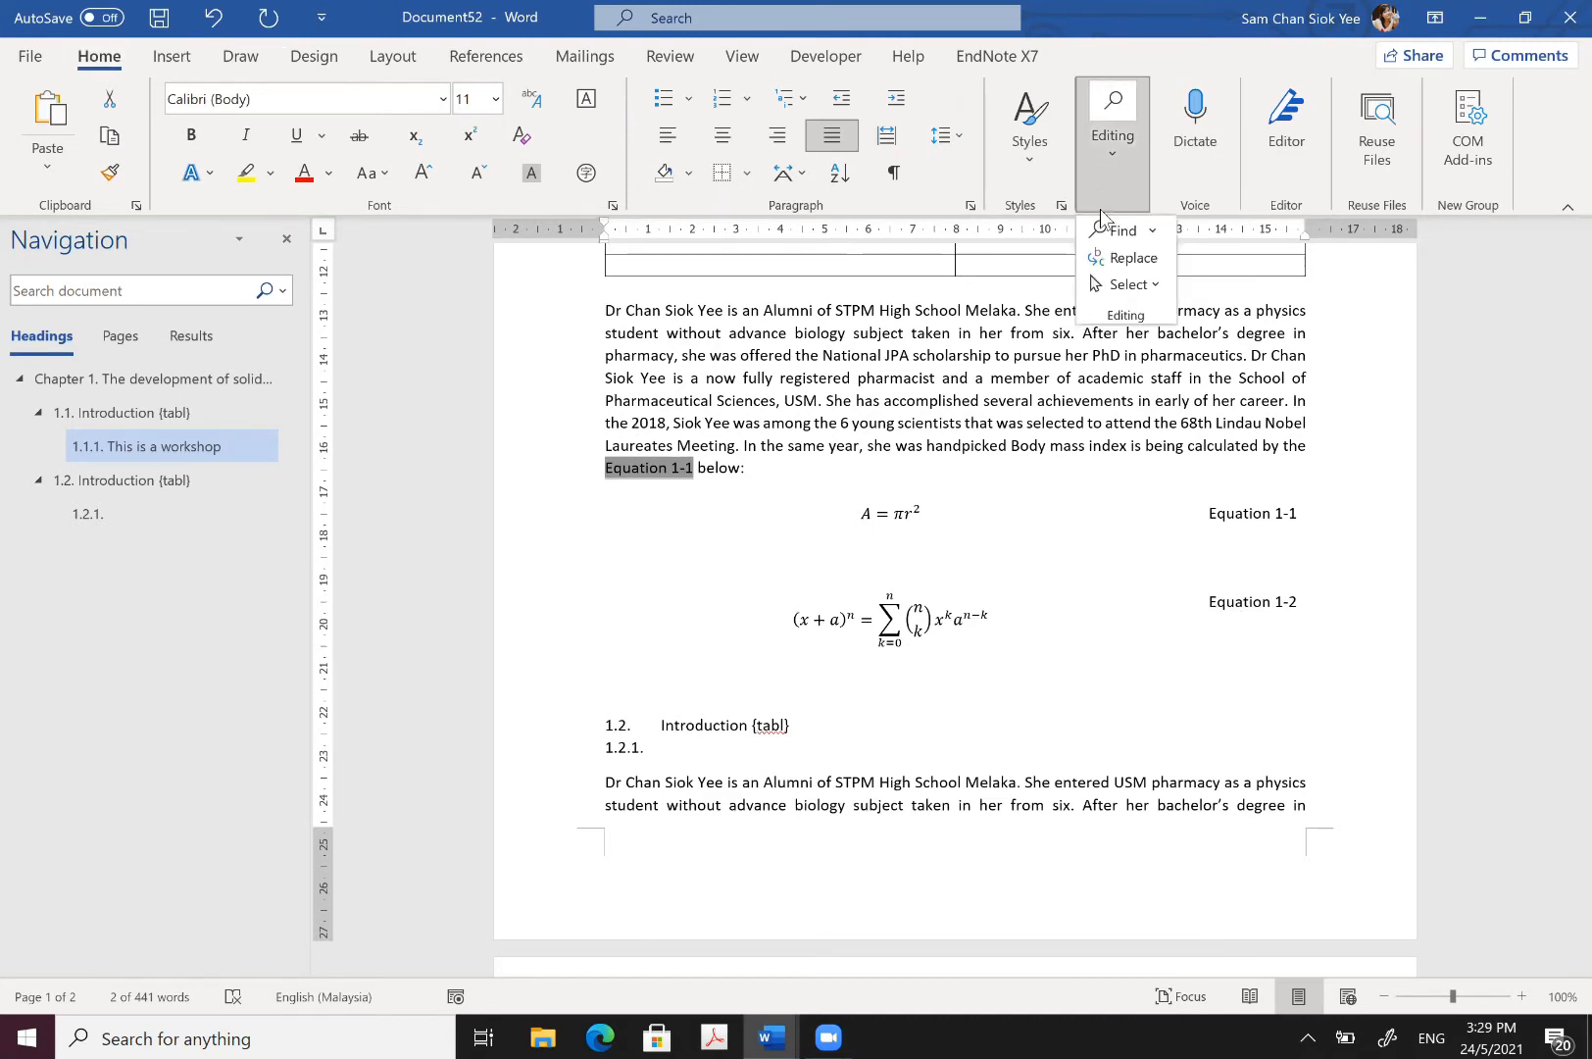
left_click(1157, 283)
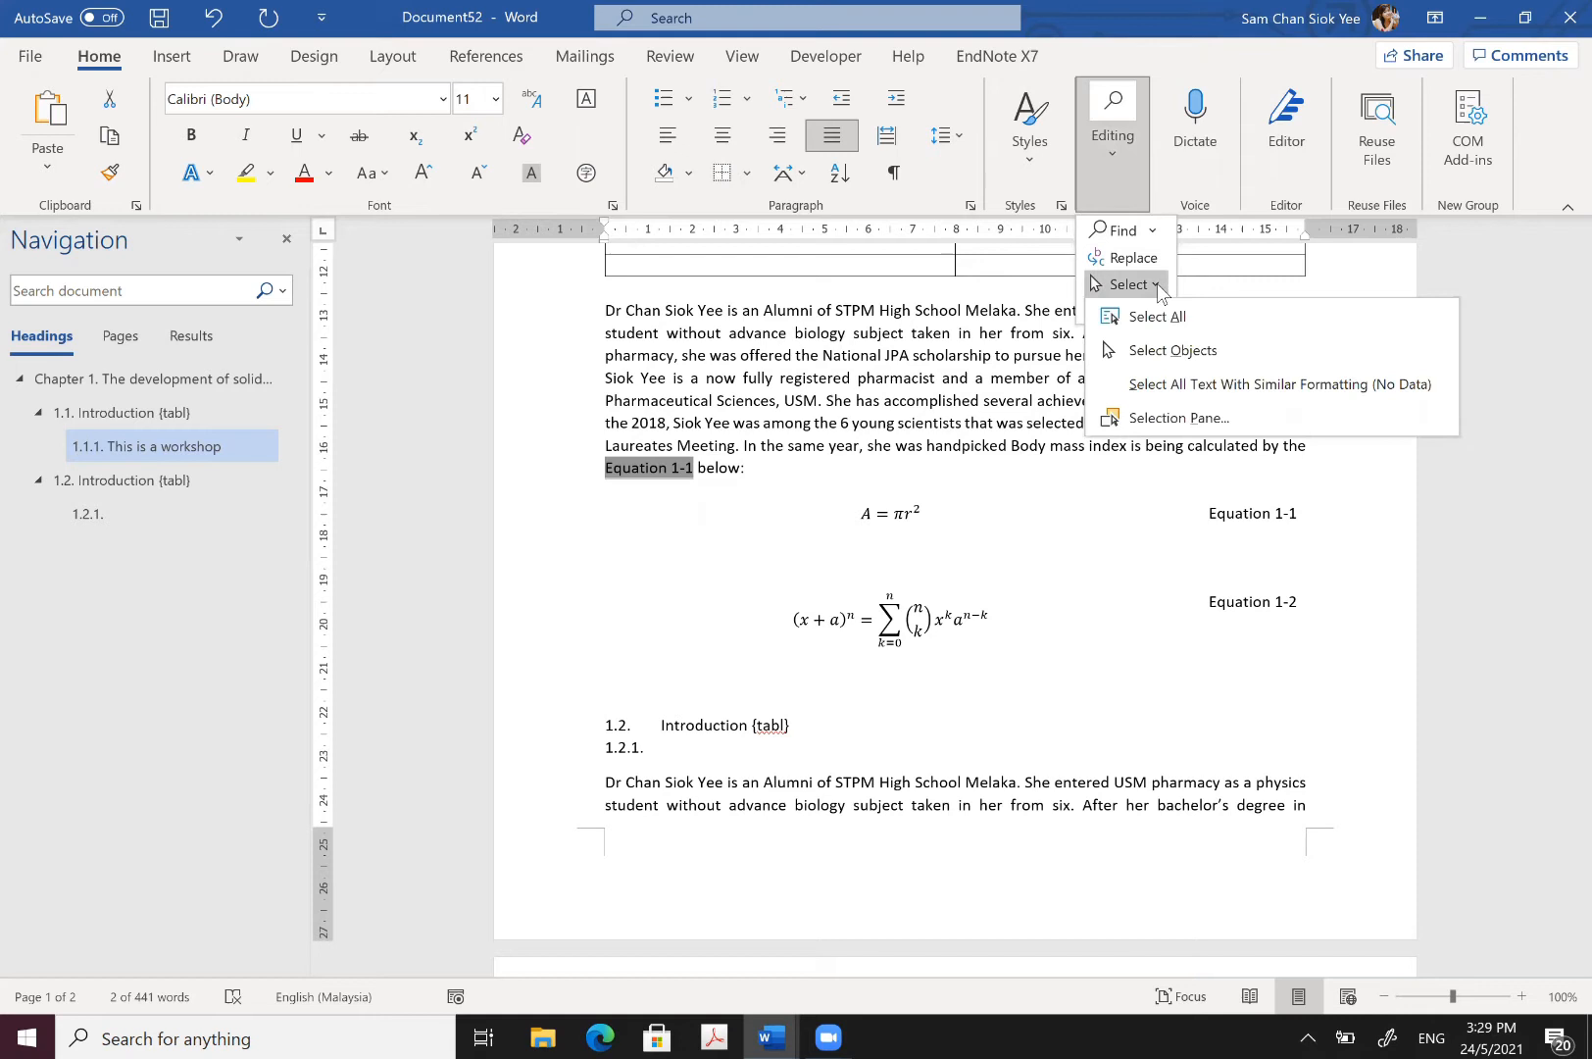
left_click(1137, 387)
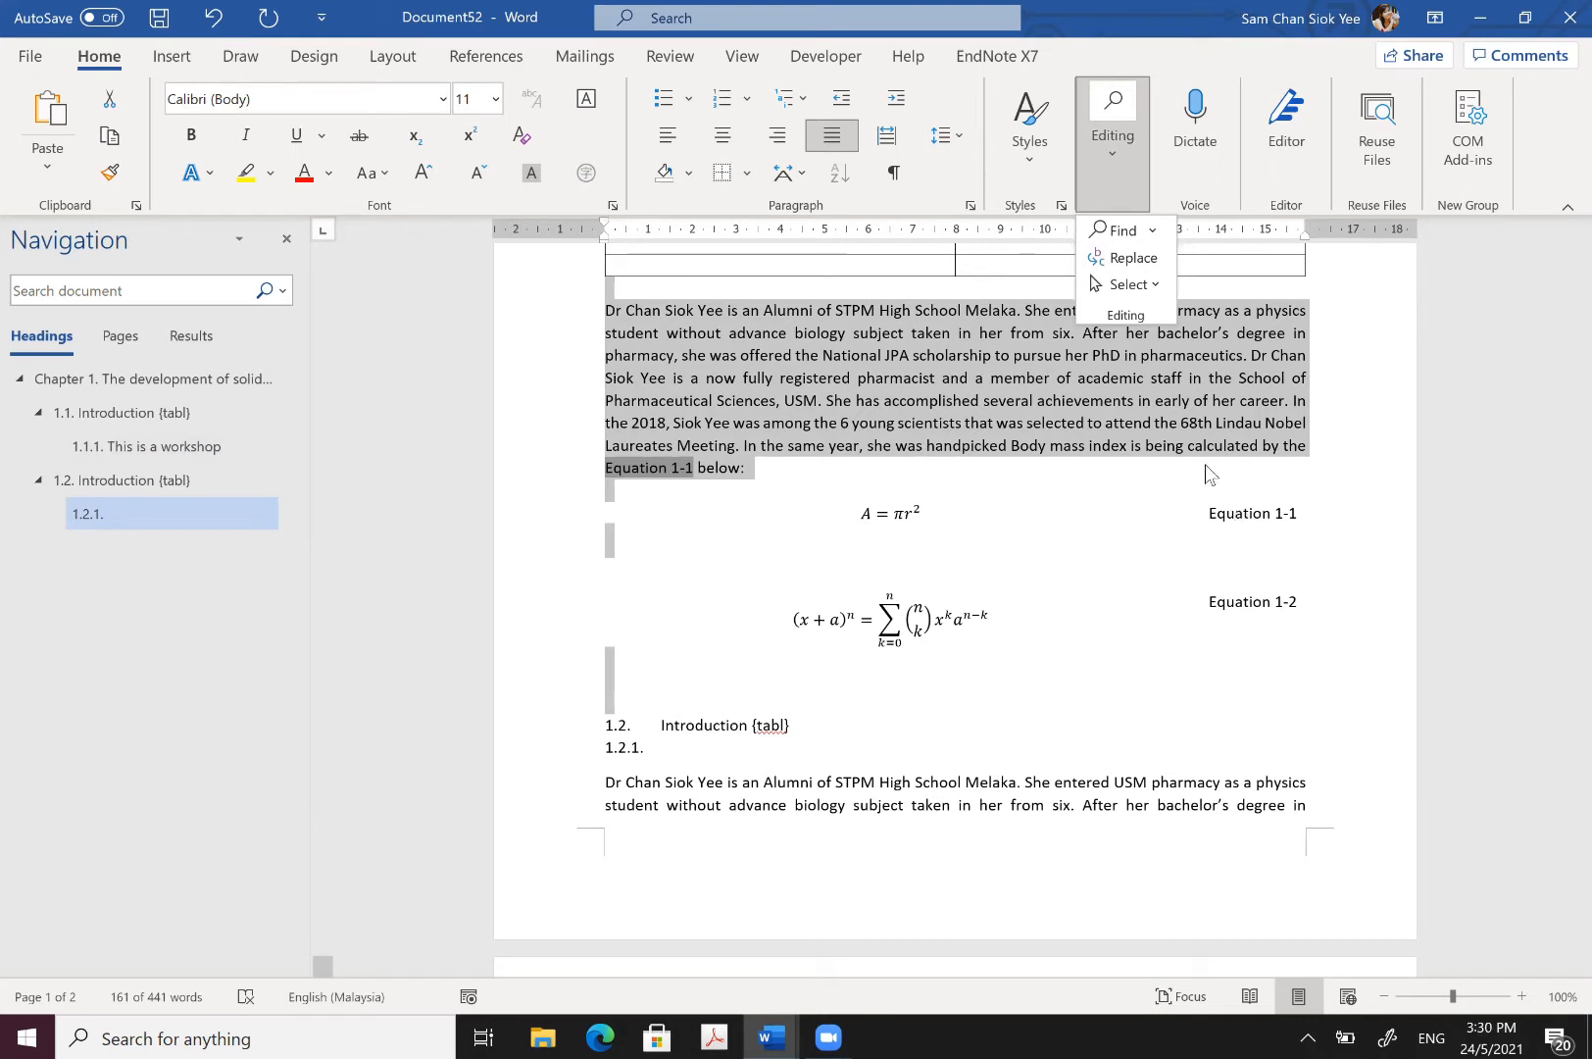
right_click(768, 385)
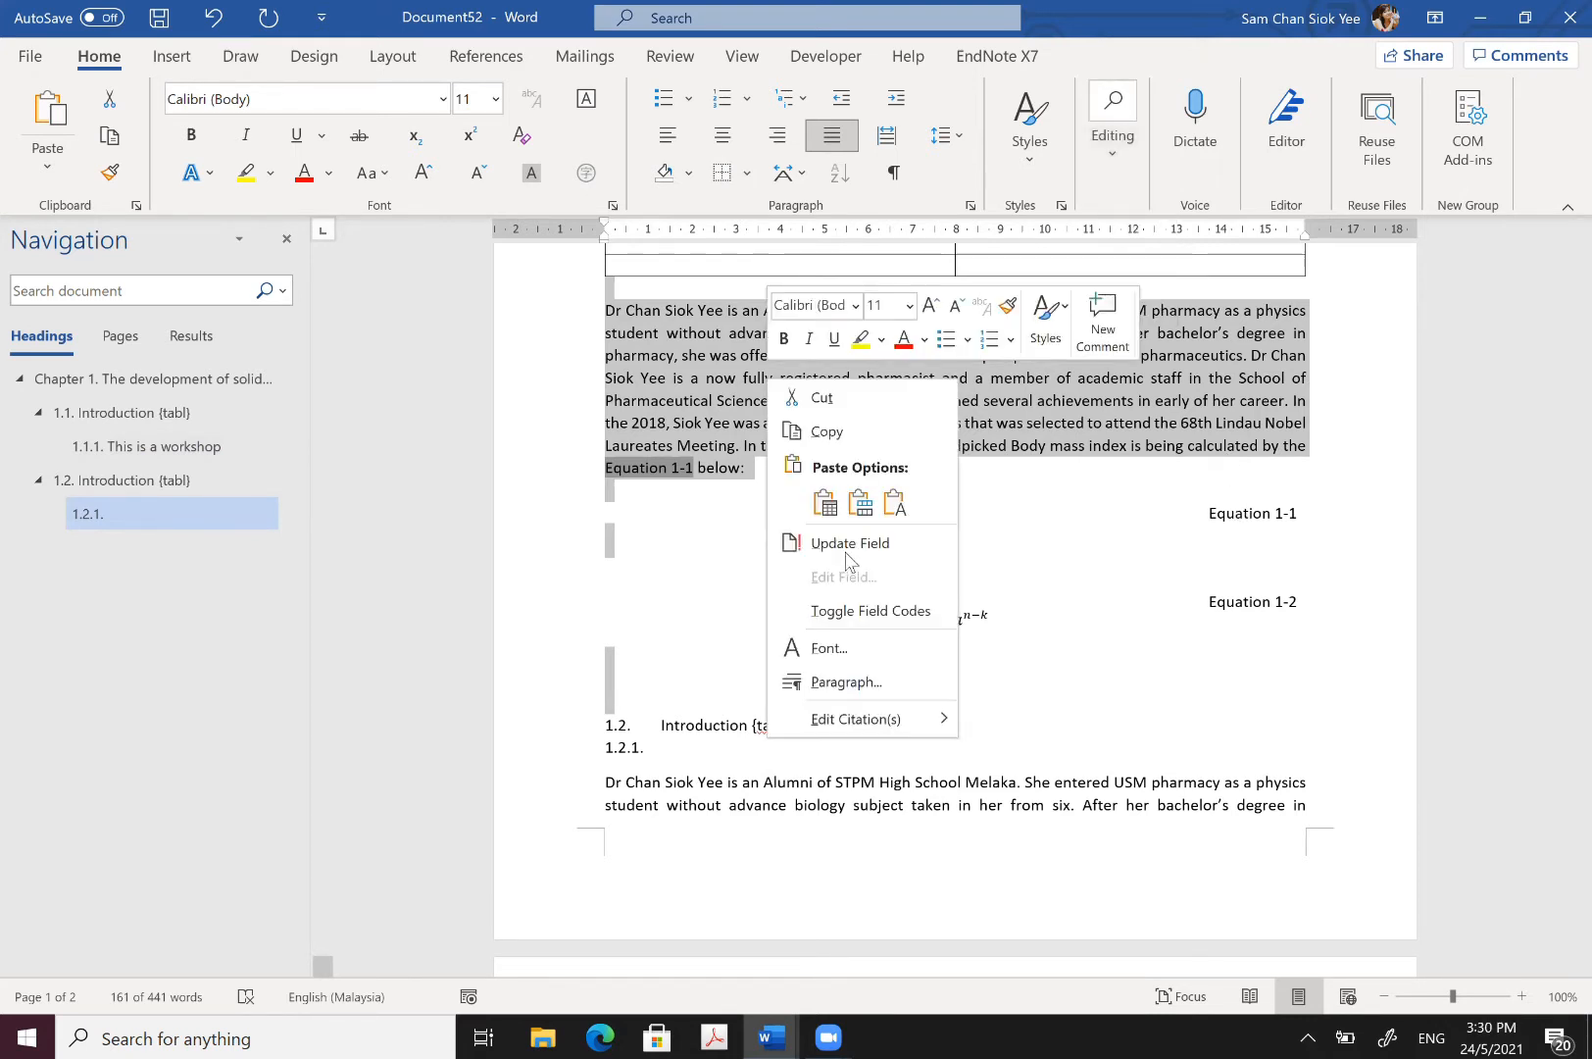
left_click(847, 545)
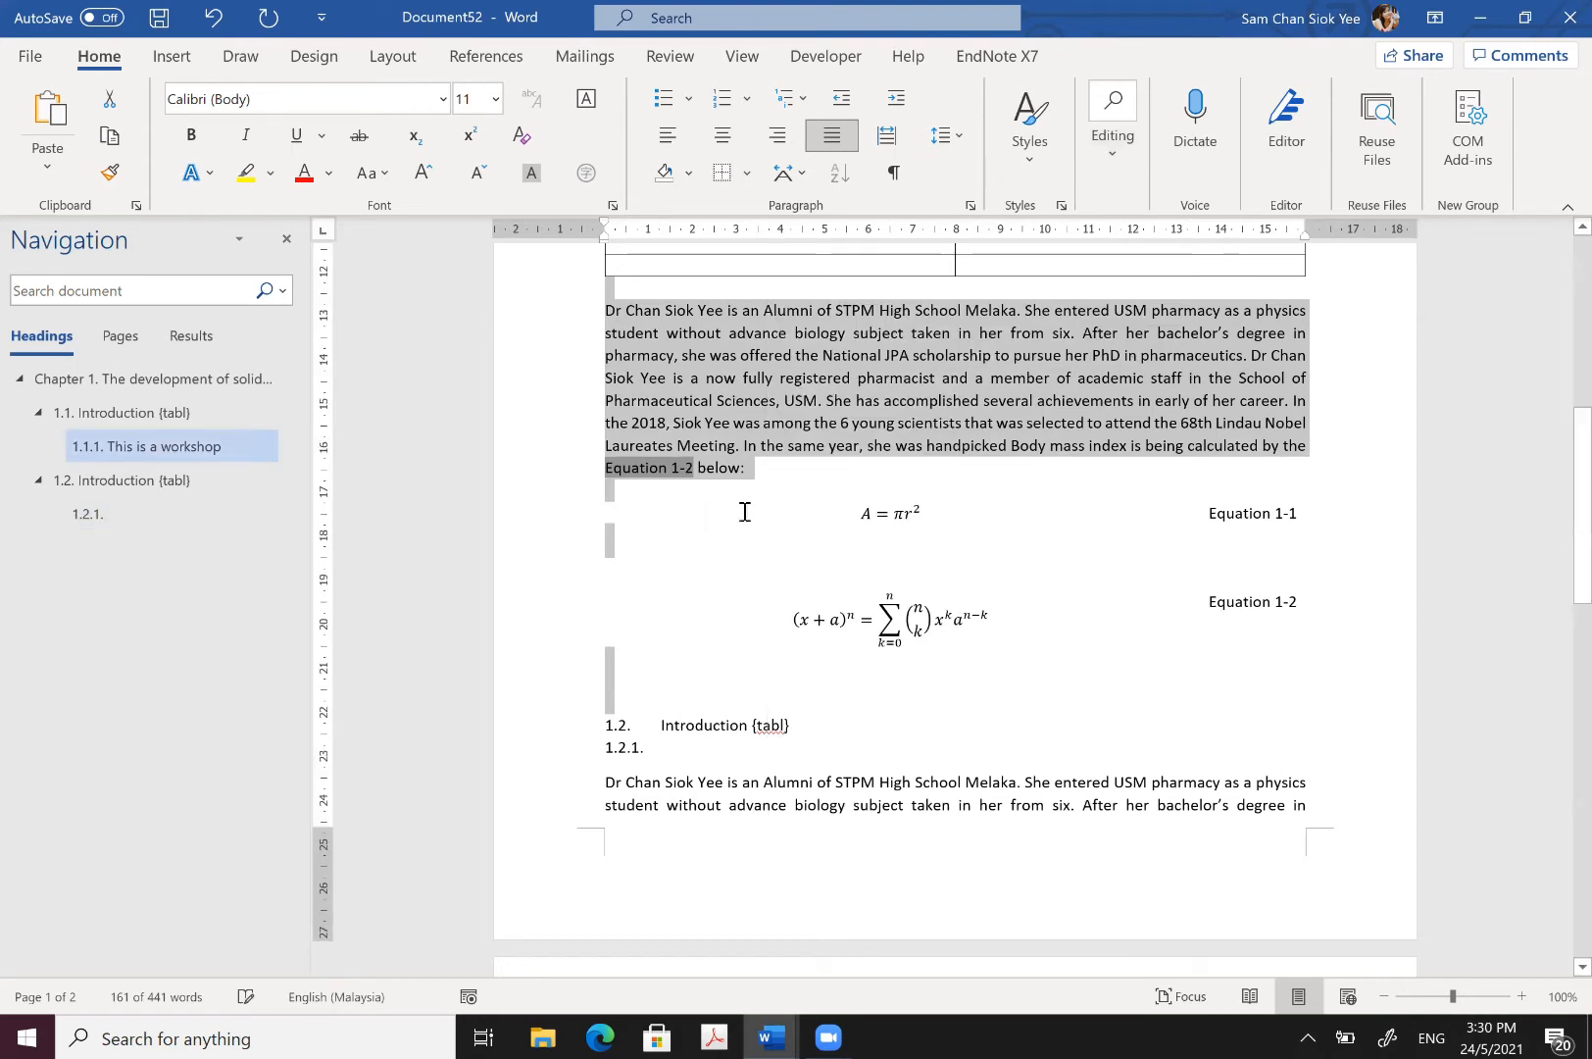
left_click_drag(597, 451, 950, 514)
left_click(1107, 522)
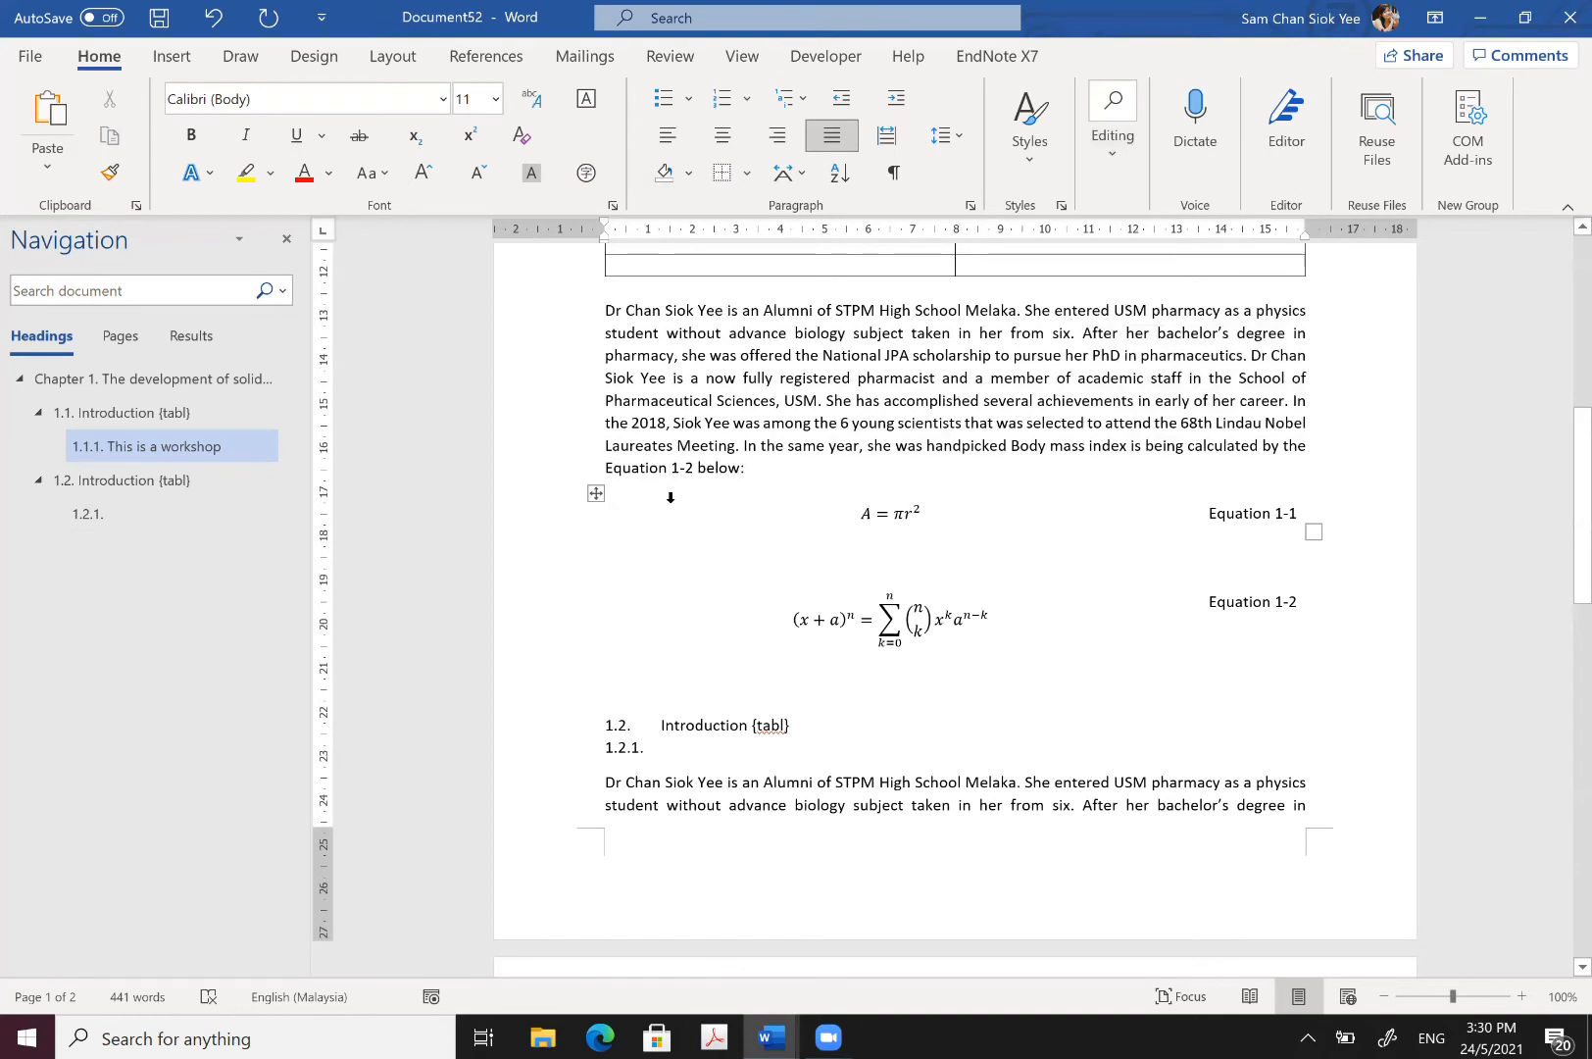
Step: Close the Navigation pane and review the first page from the equations up to the chapter heading
scroll(670, 495, "up", 3, "ctrl")
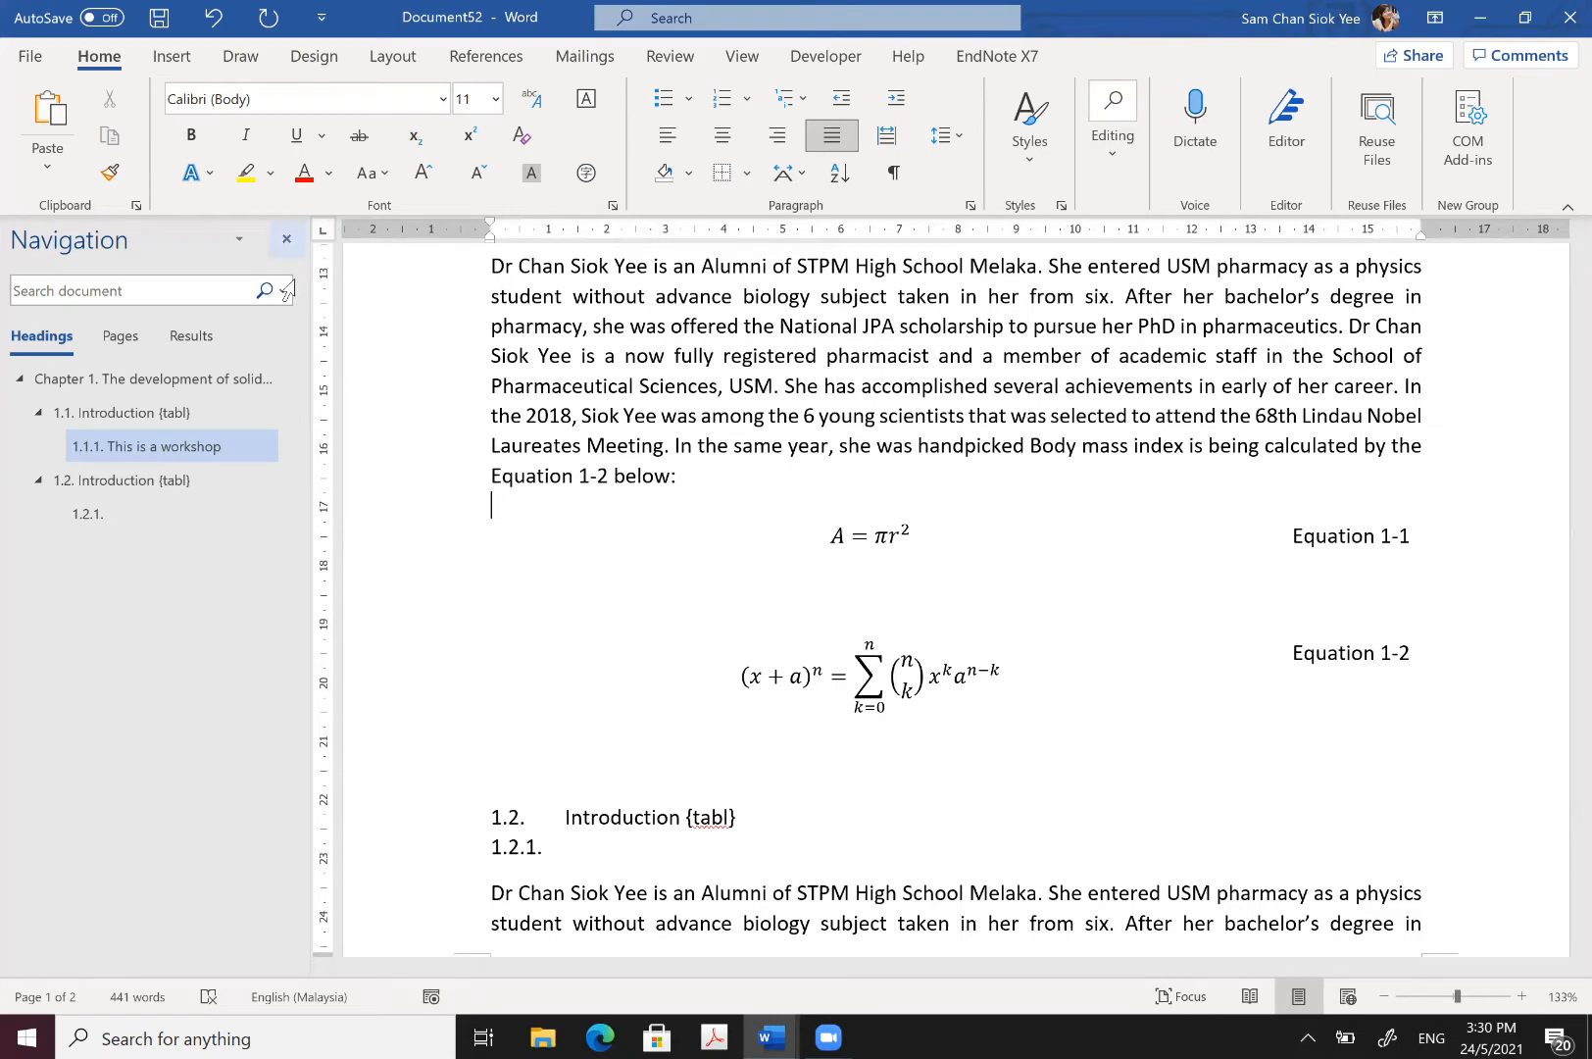
left_click(286, 239)
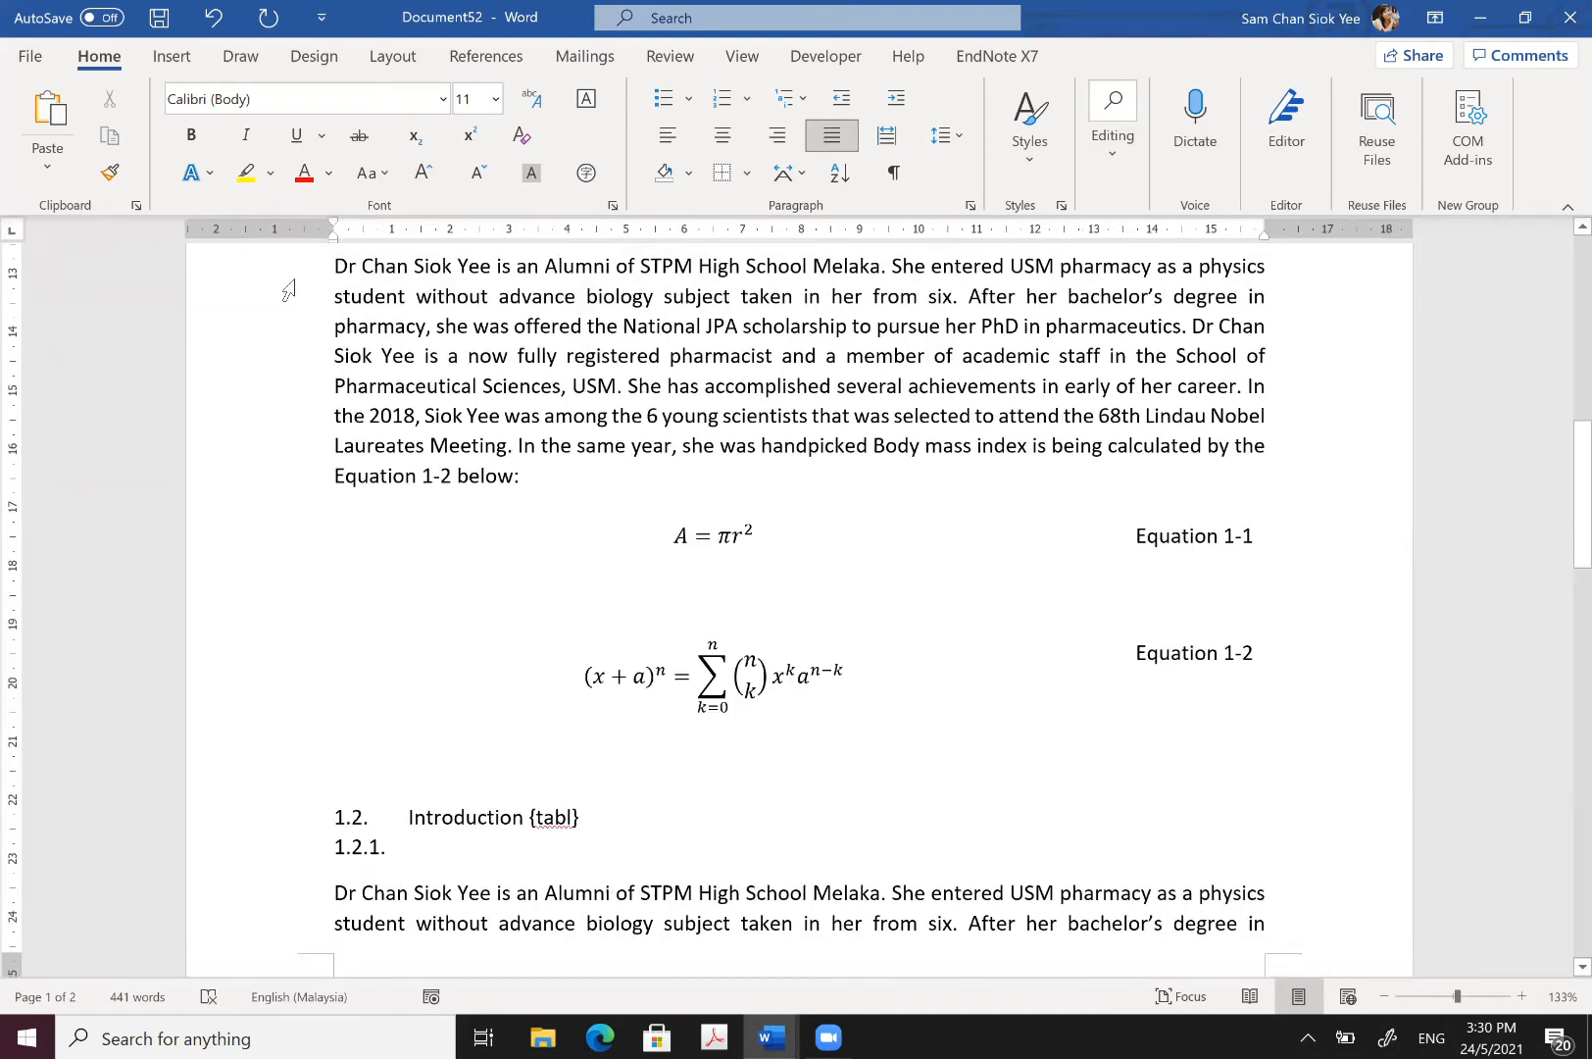
scroll(205, 315, "down", 5)
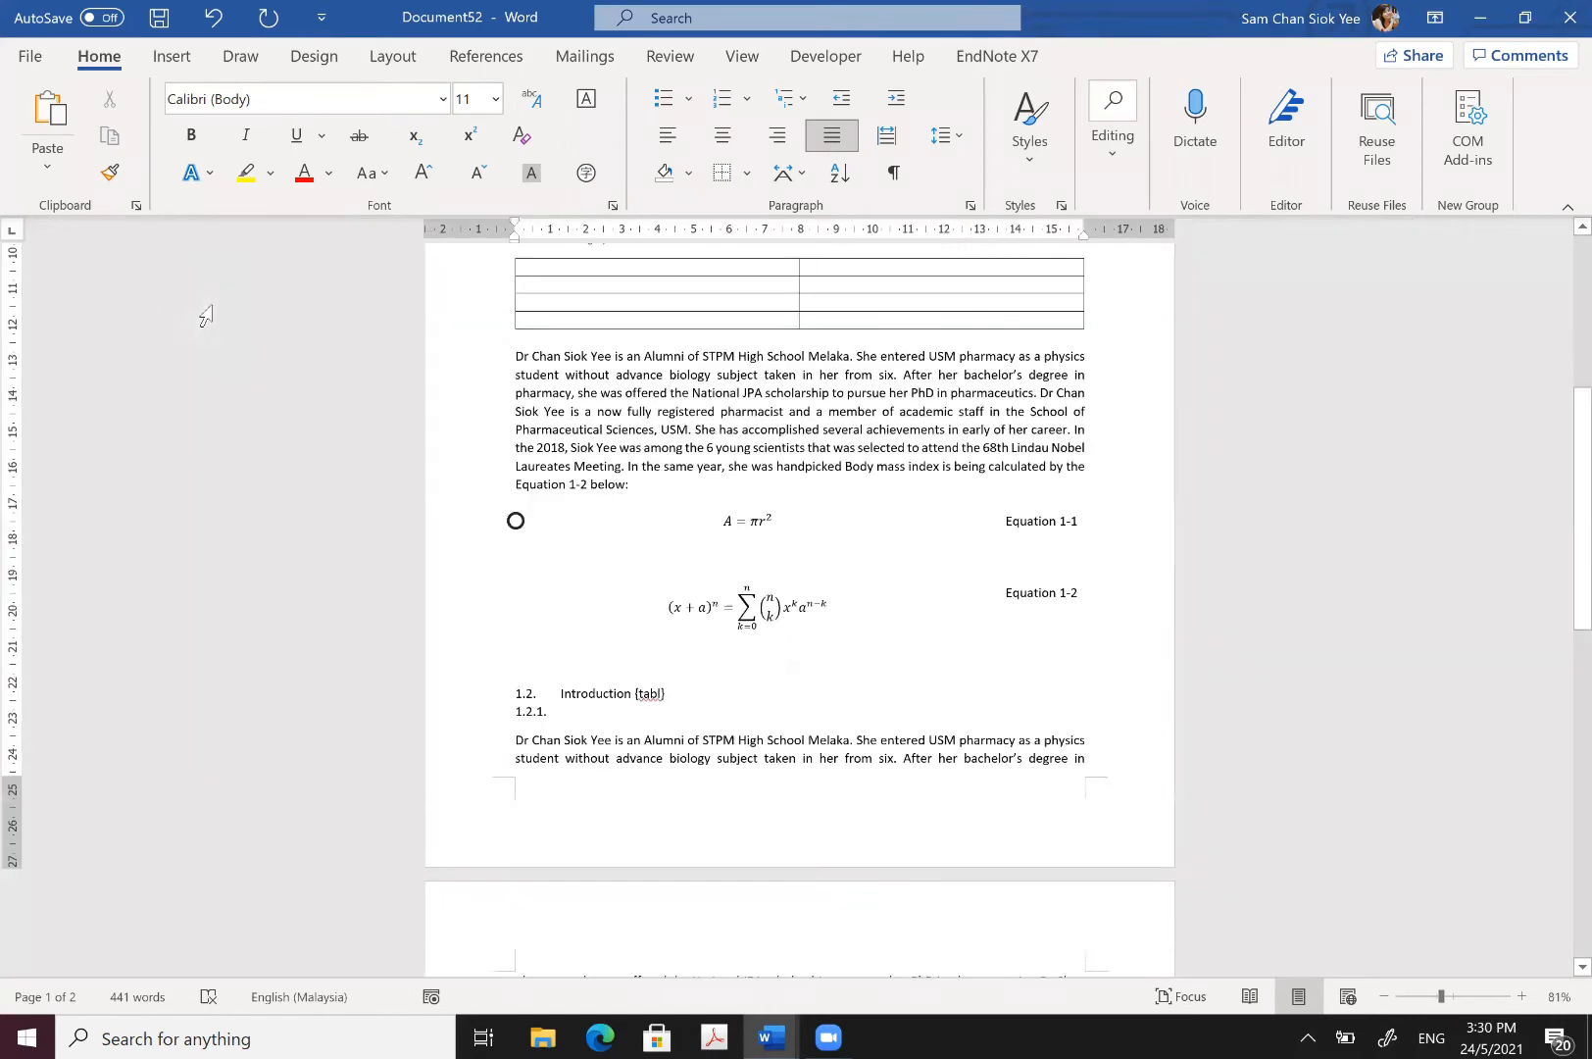
scroll(1118, 706, "up", 3)
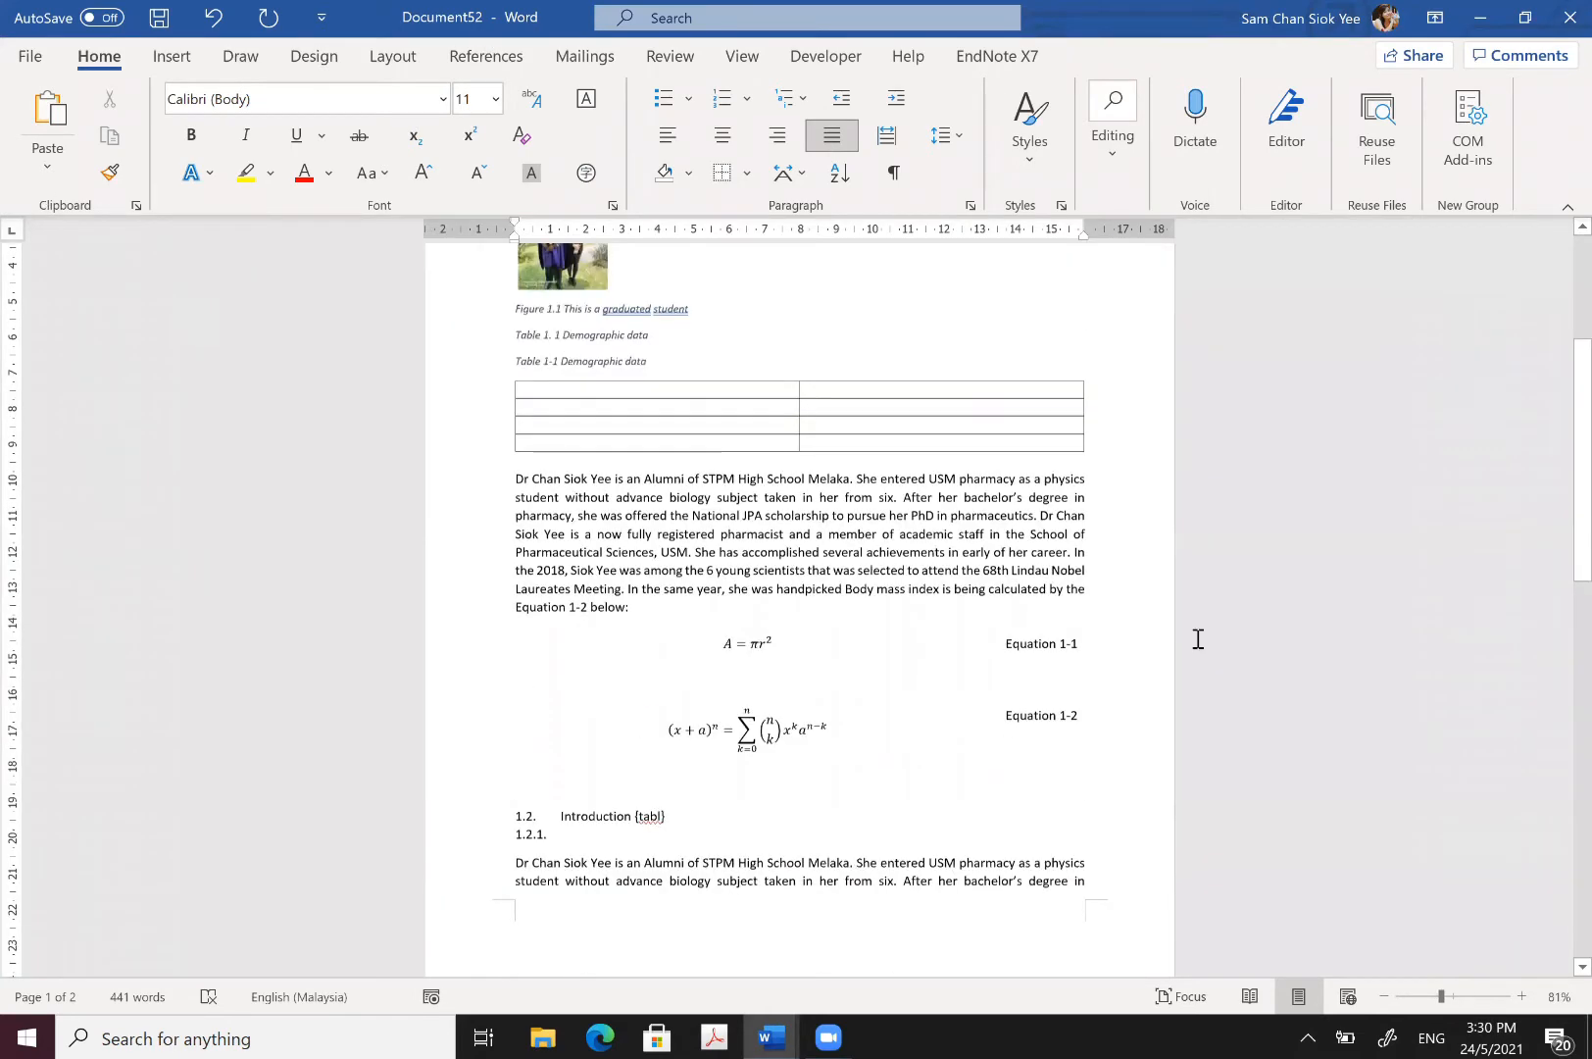
scroll(1187, 632, "up", 3)
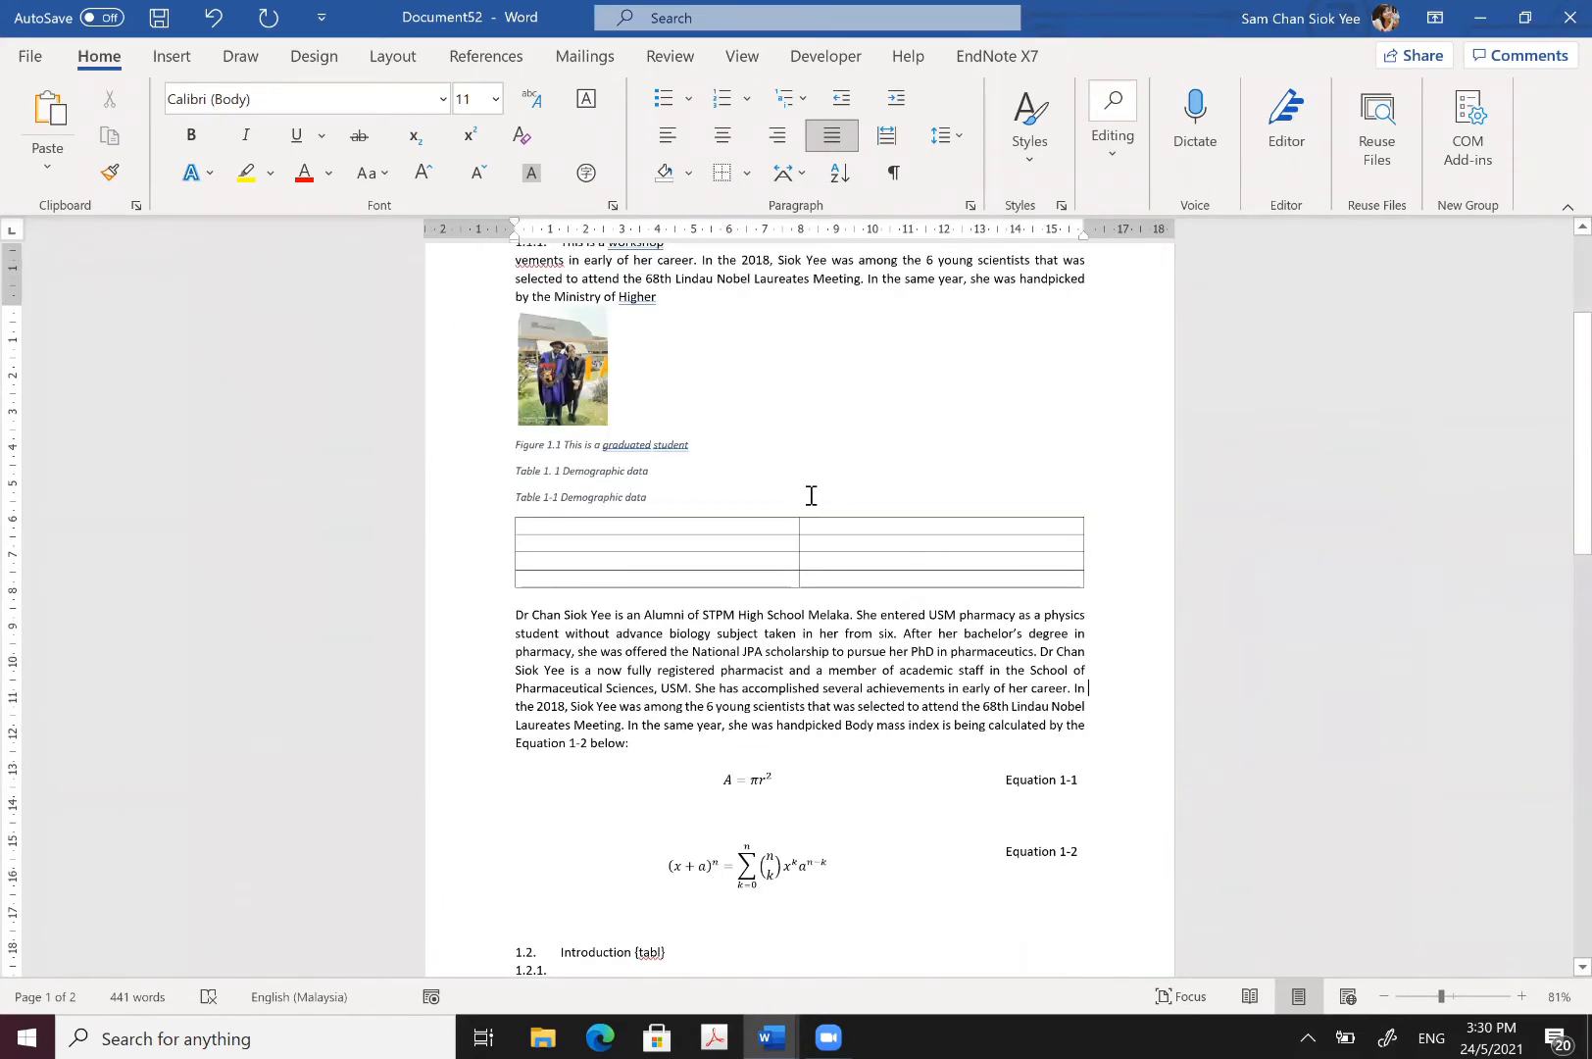
scroll(811, 495, "up", 4)
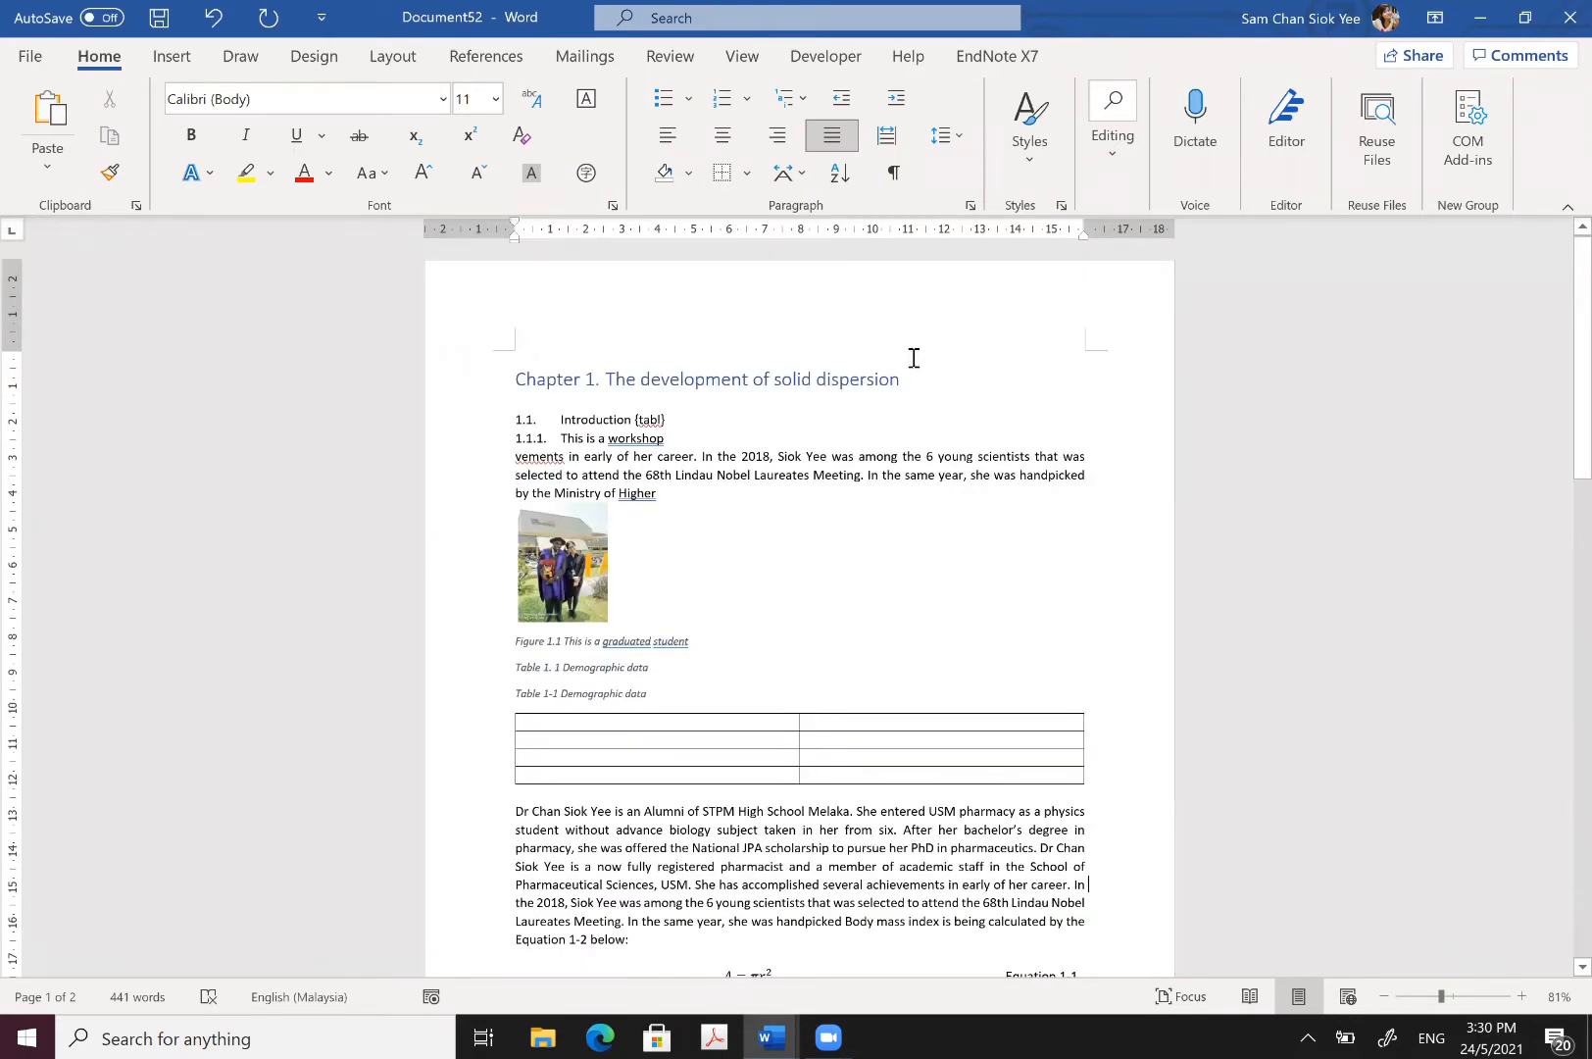
left_click(31, 56)
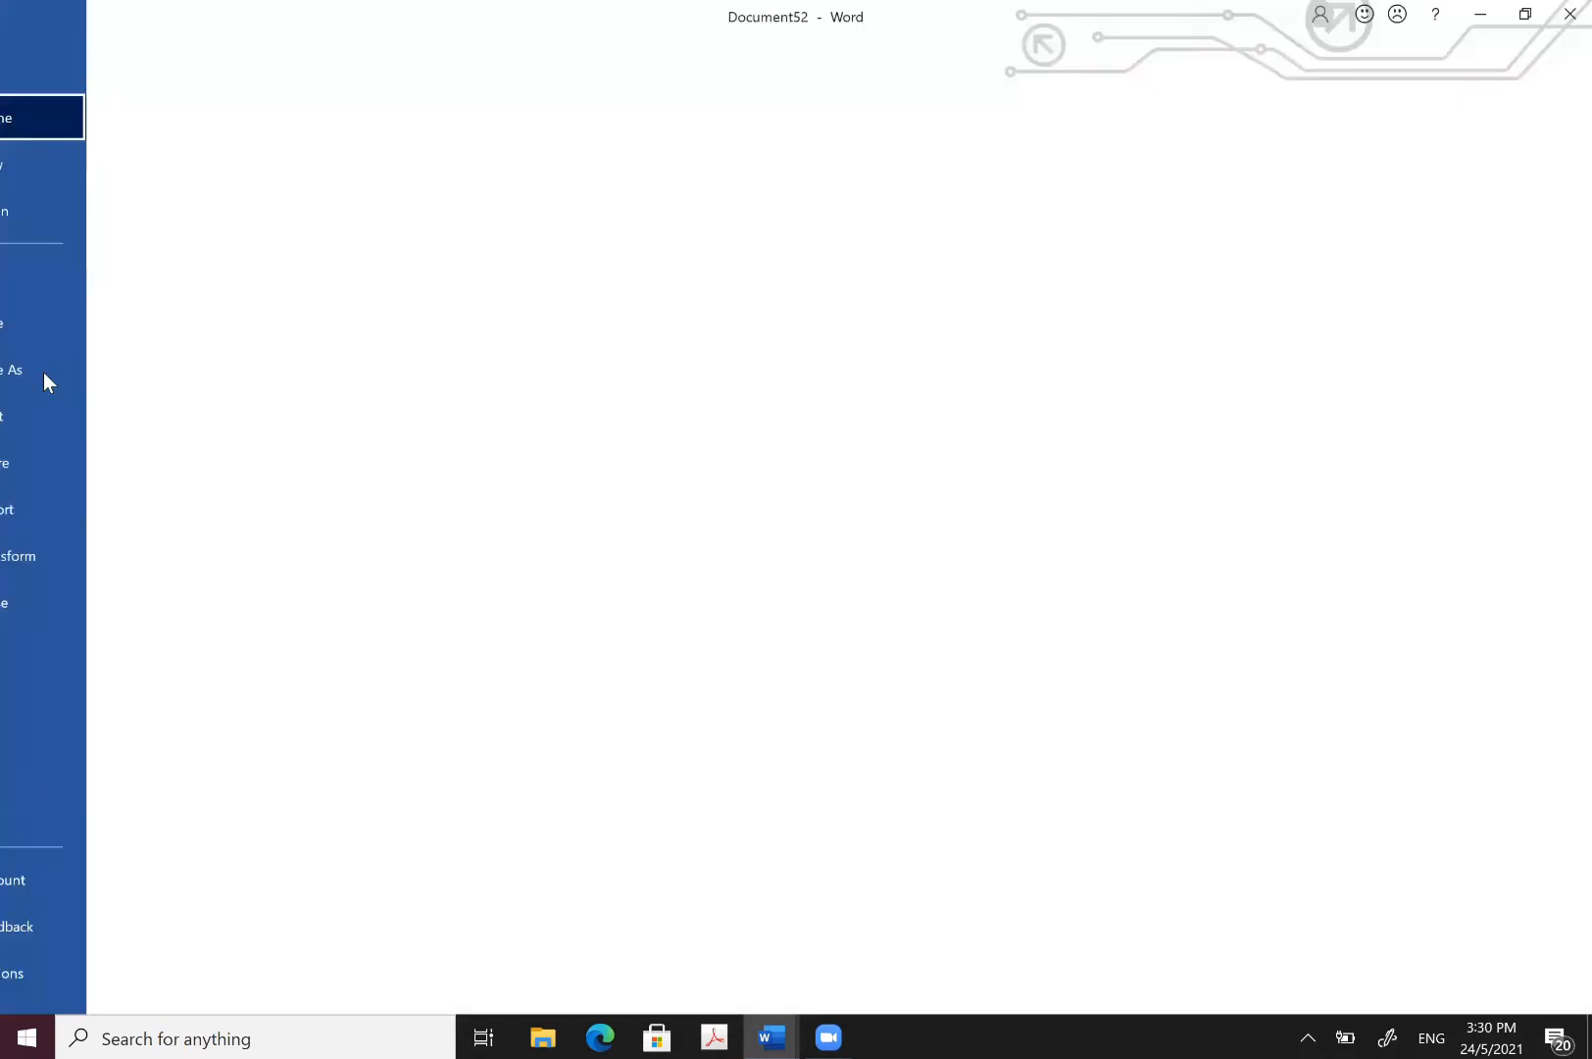
left_click(43, 371)
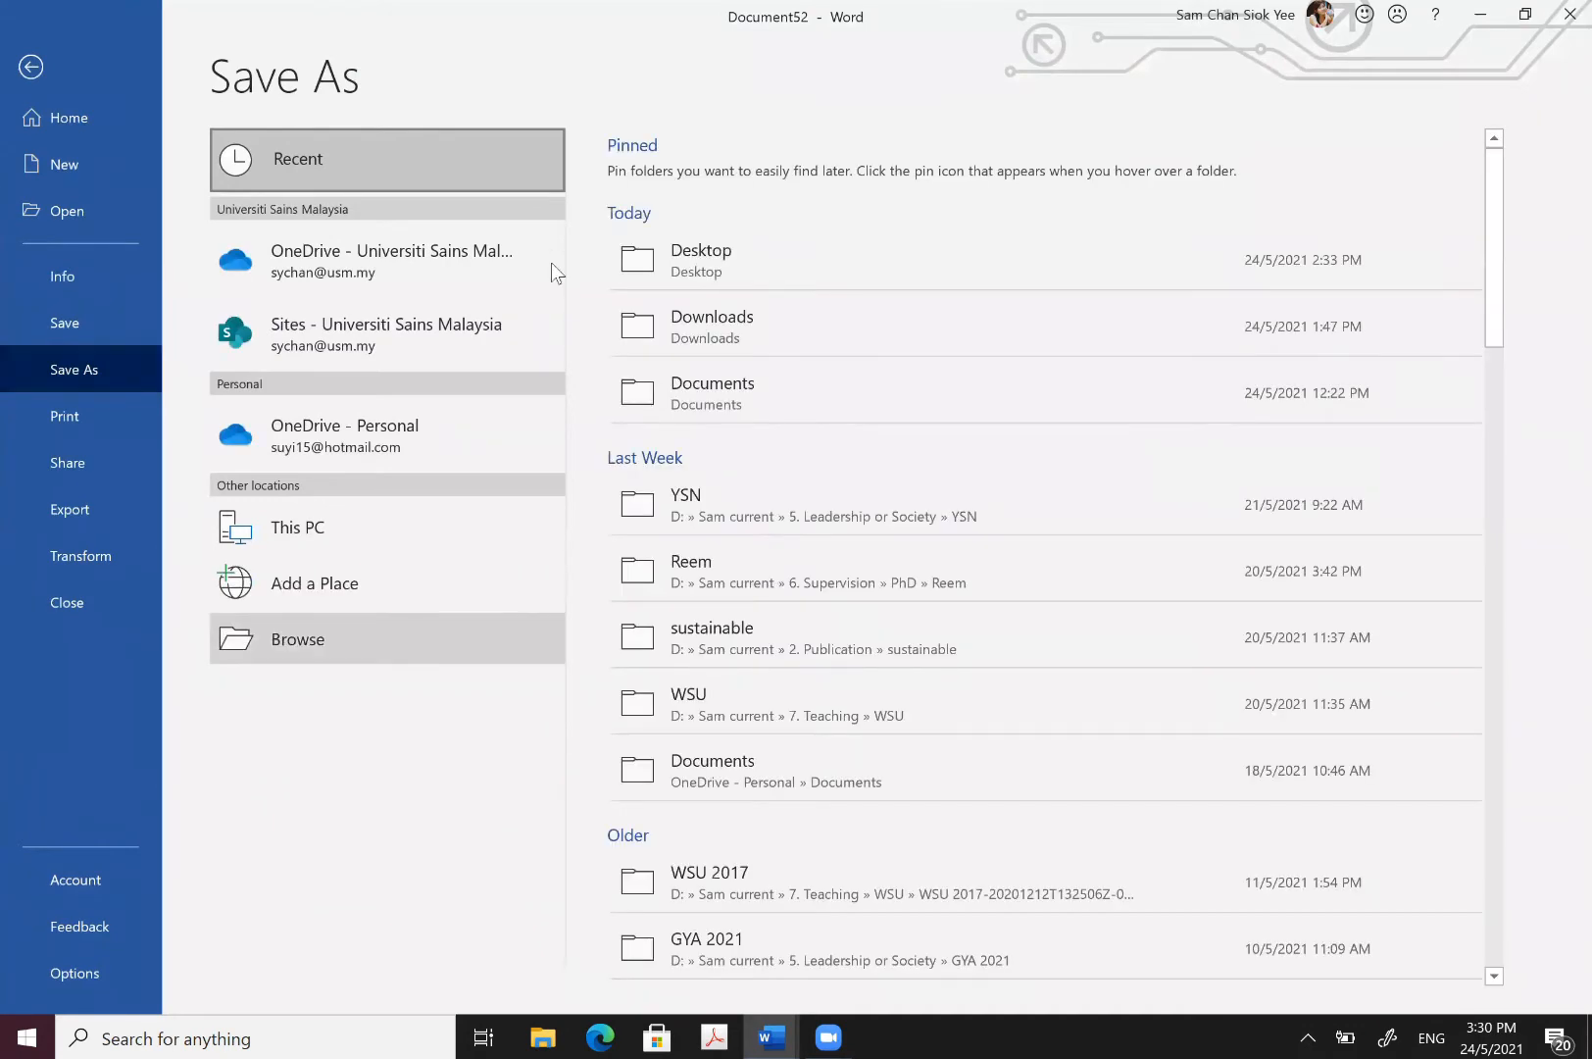
left_click(290, 642)
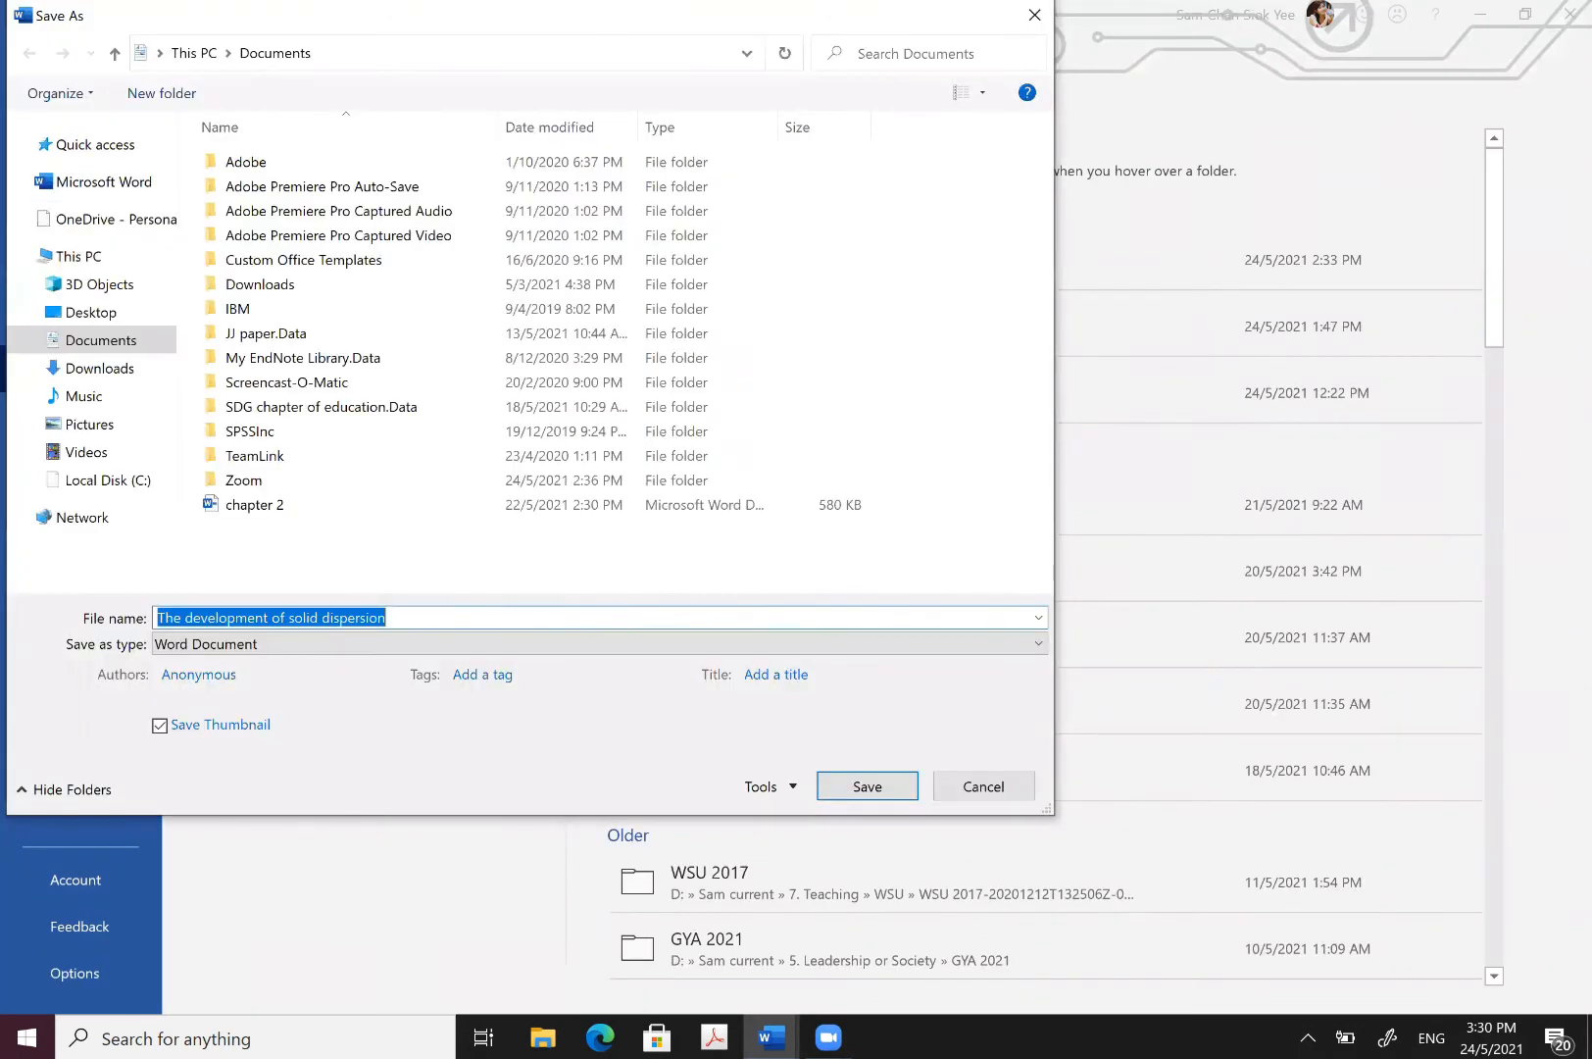
type("chapte")
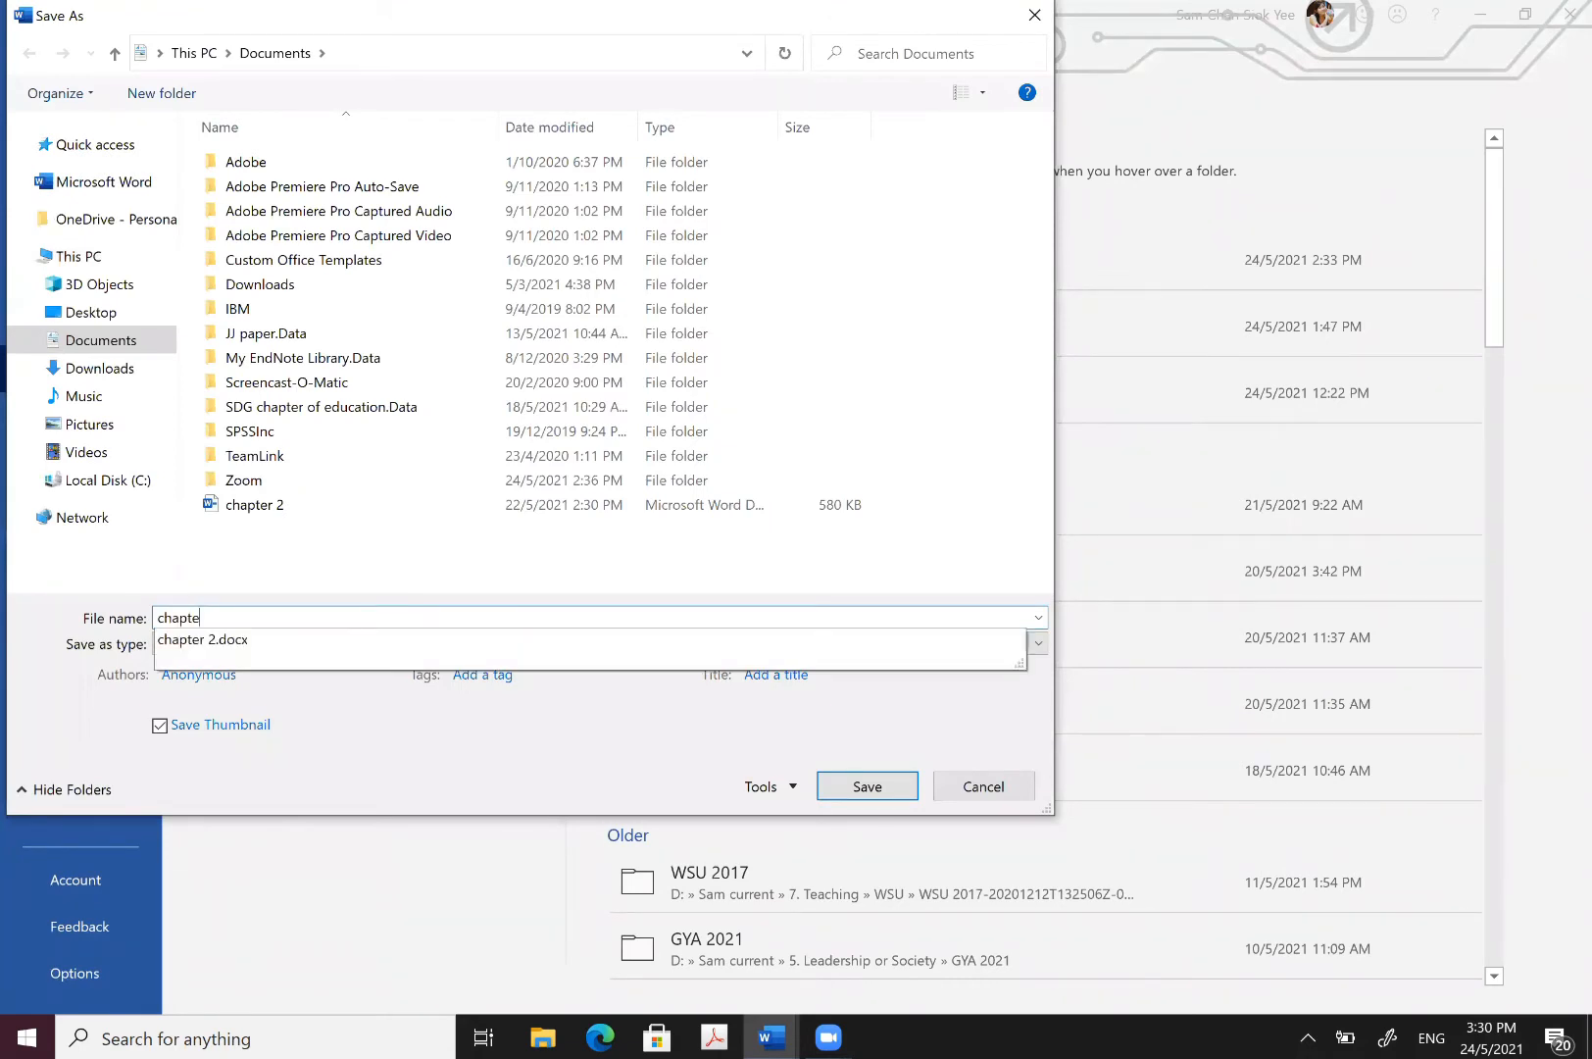
type("r")
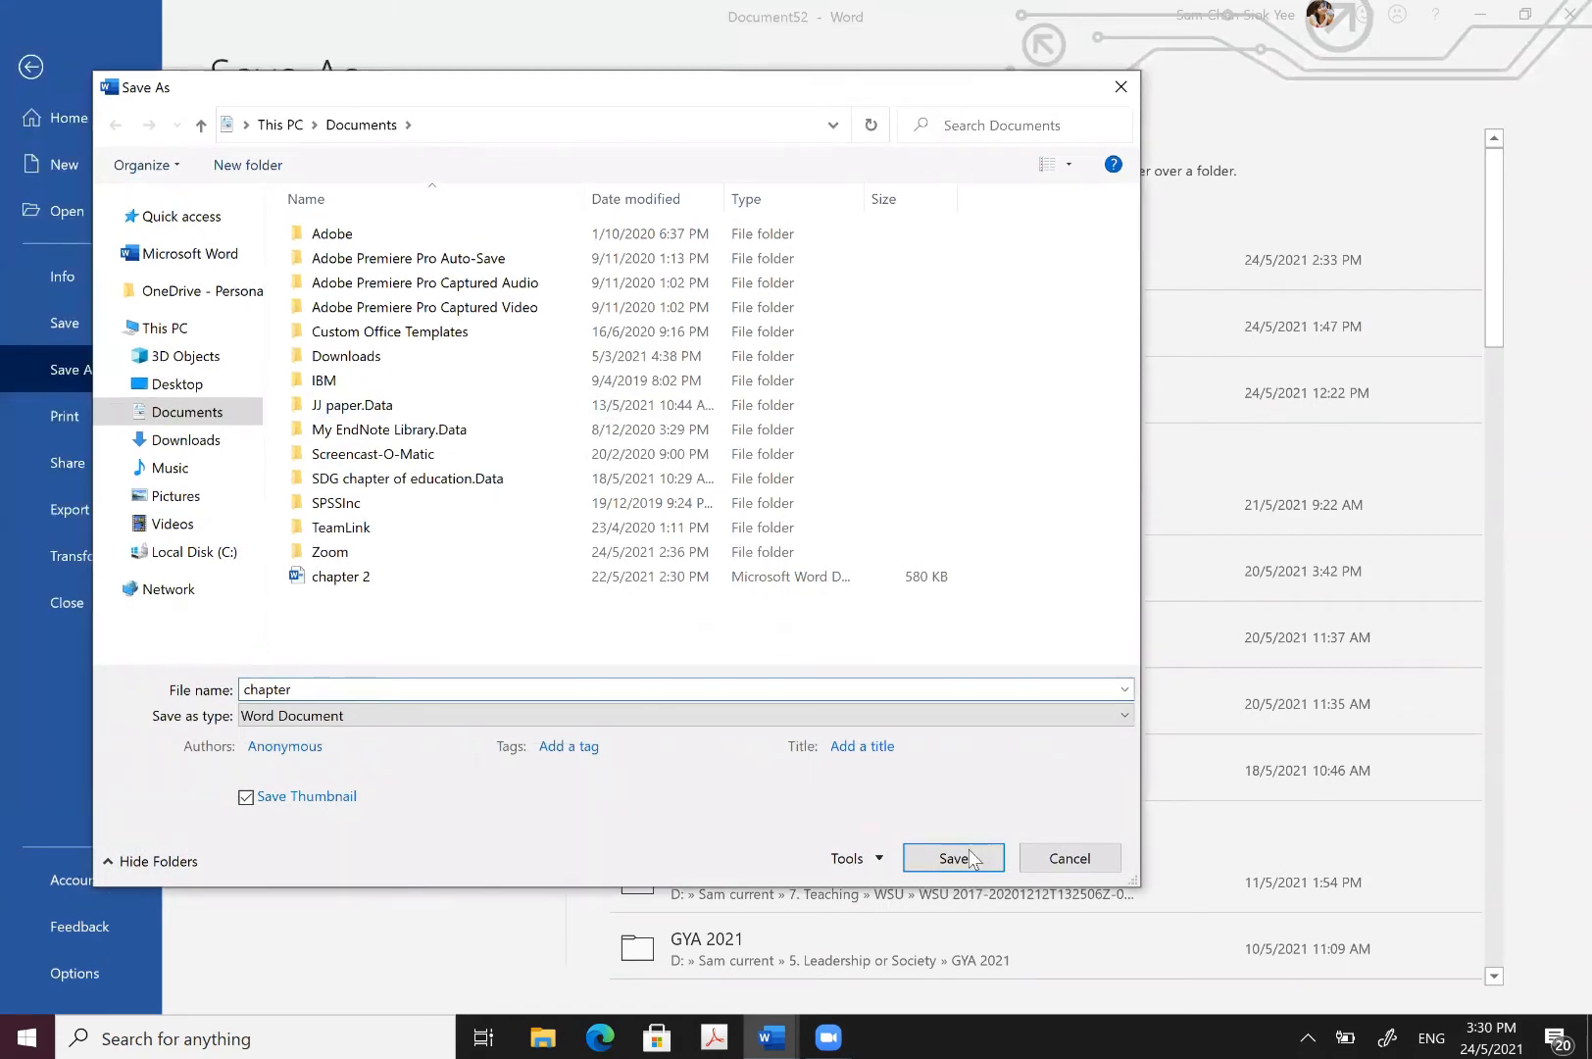
type("1")
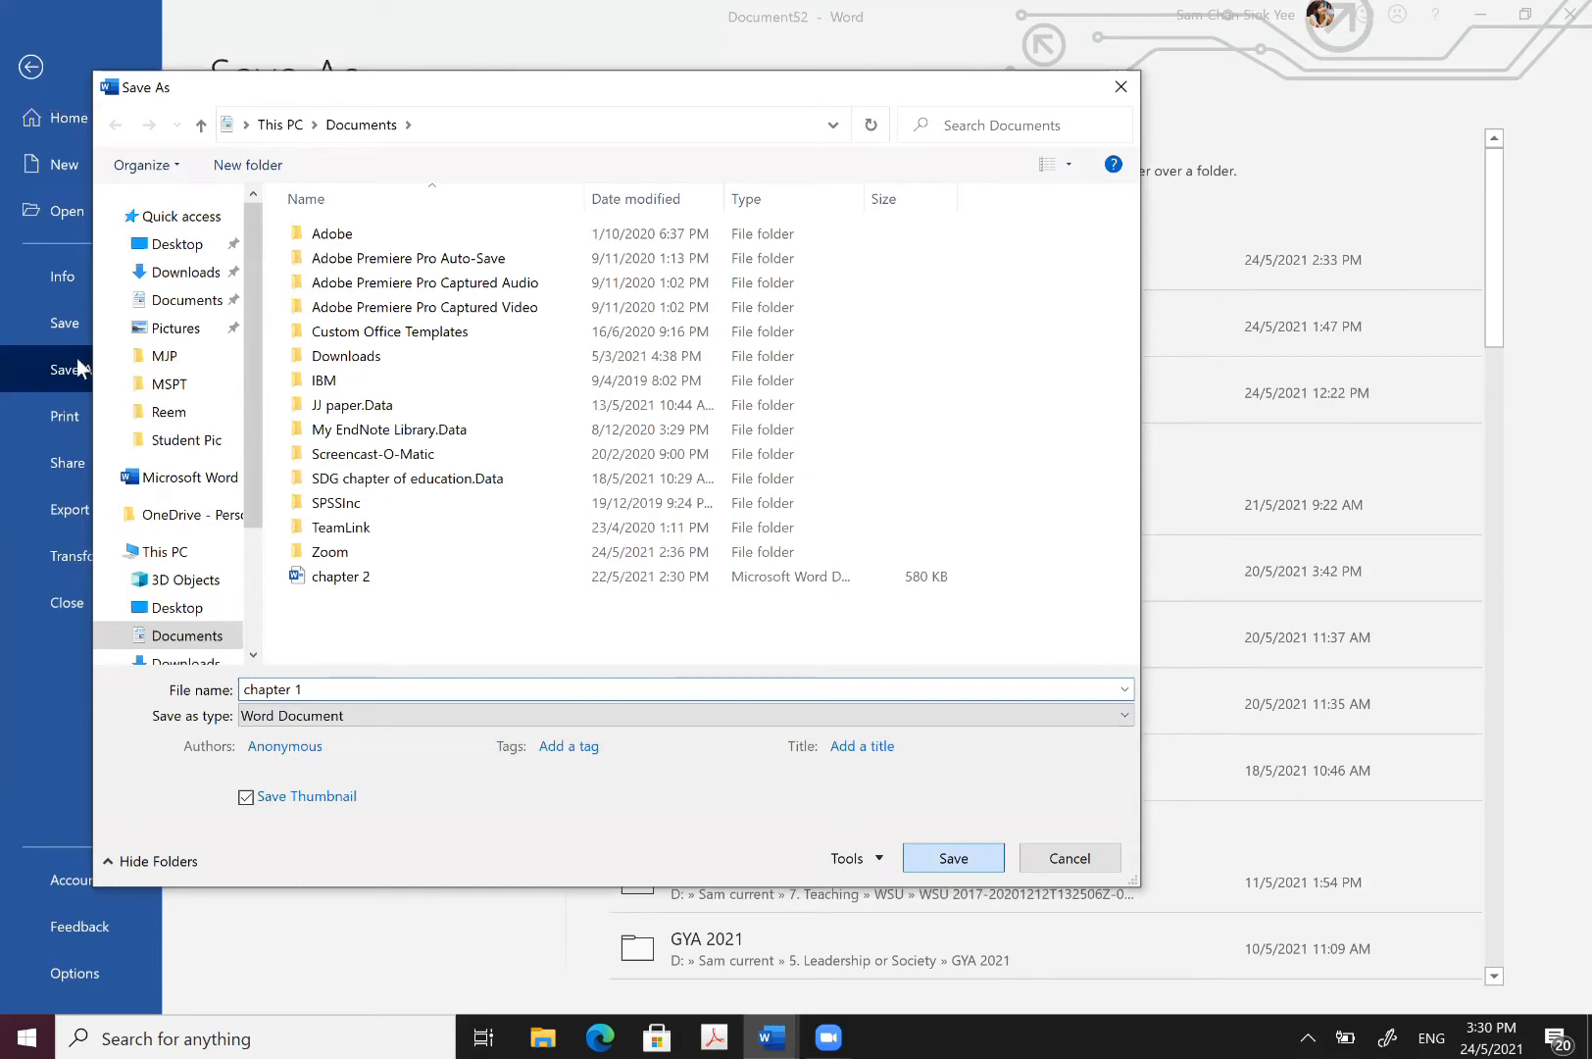
key("Escape")
key("Escape")
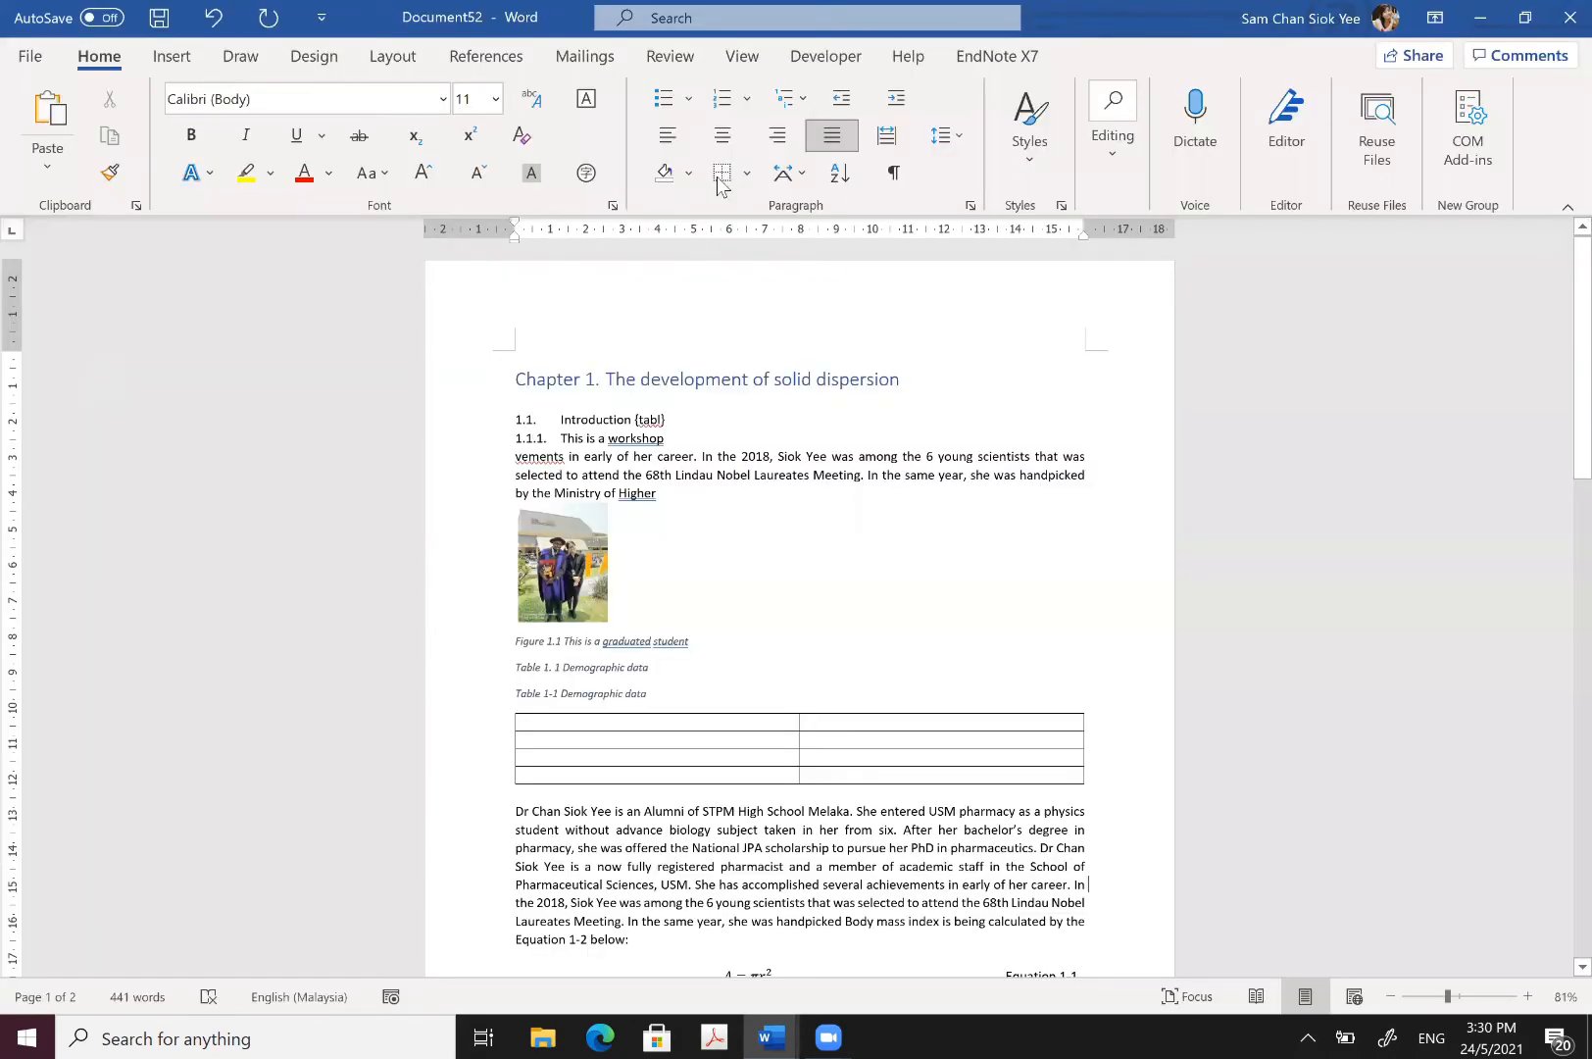
Step: Save a copy of the document as chapter 2 in Documents, replacing the existing file of that name
left_click(30, 56)
left_click(74, 370)
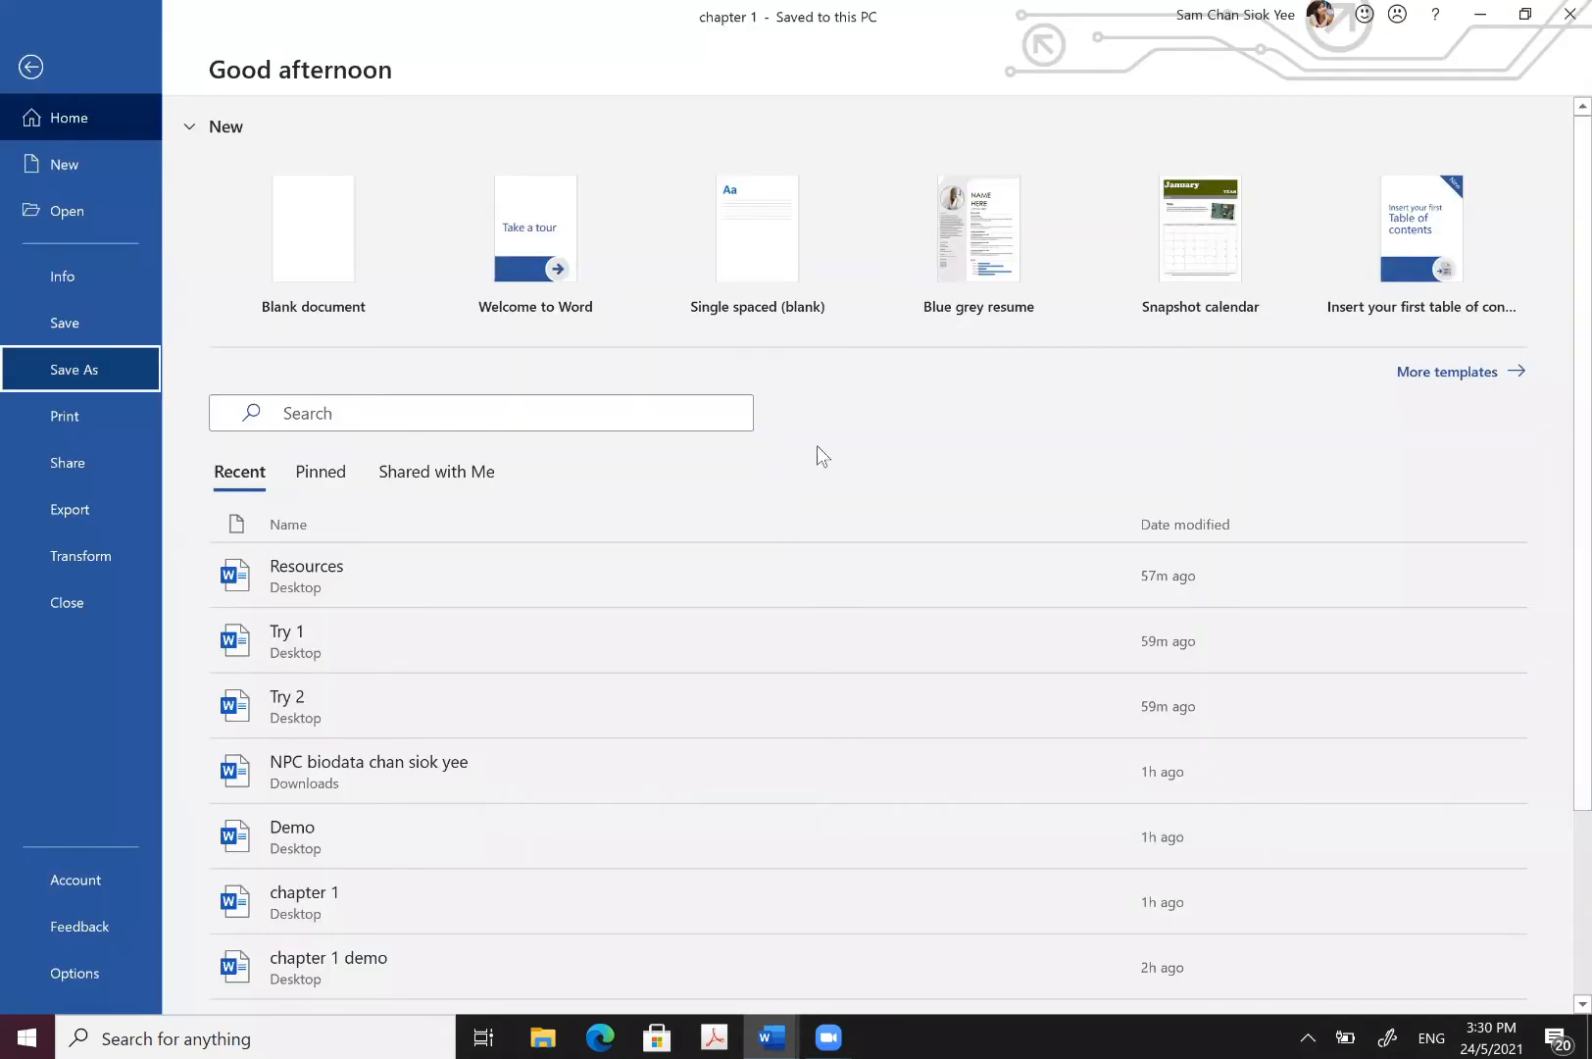
left_click(701, 177)
key("BackSpace")
type("2")
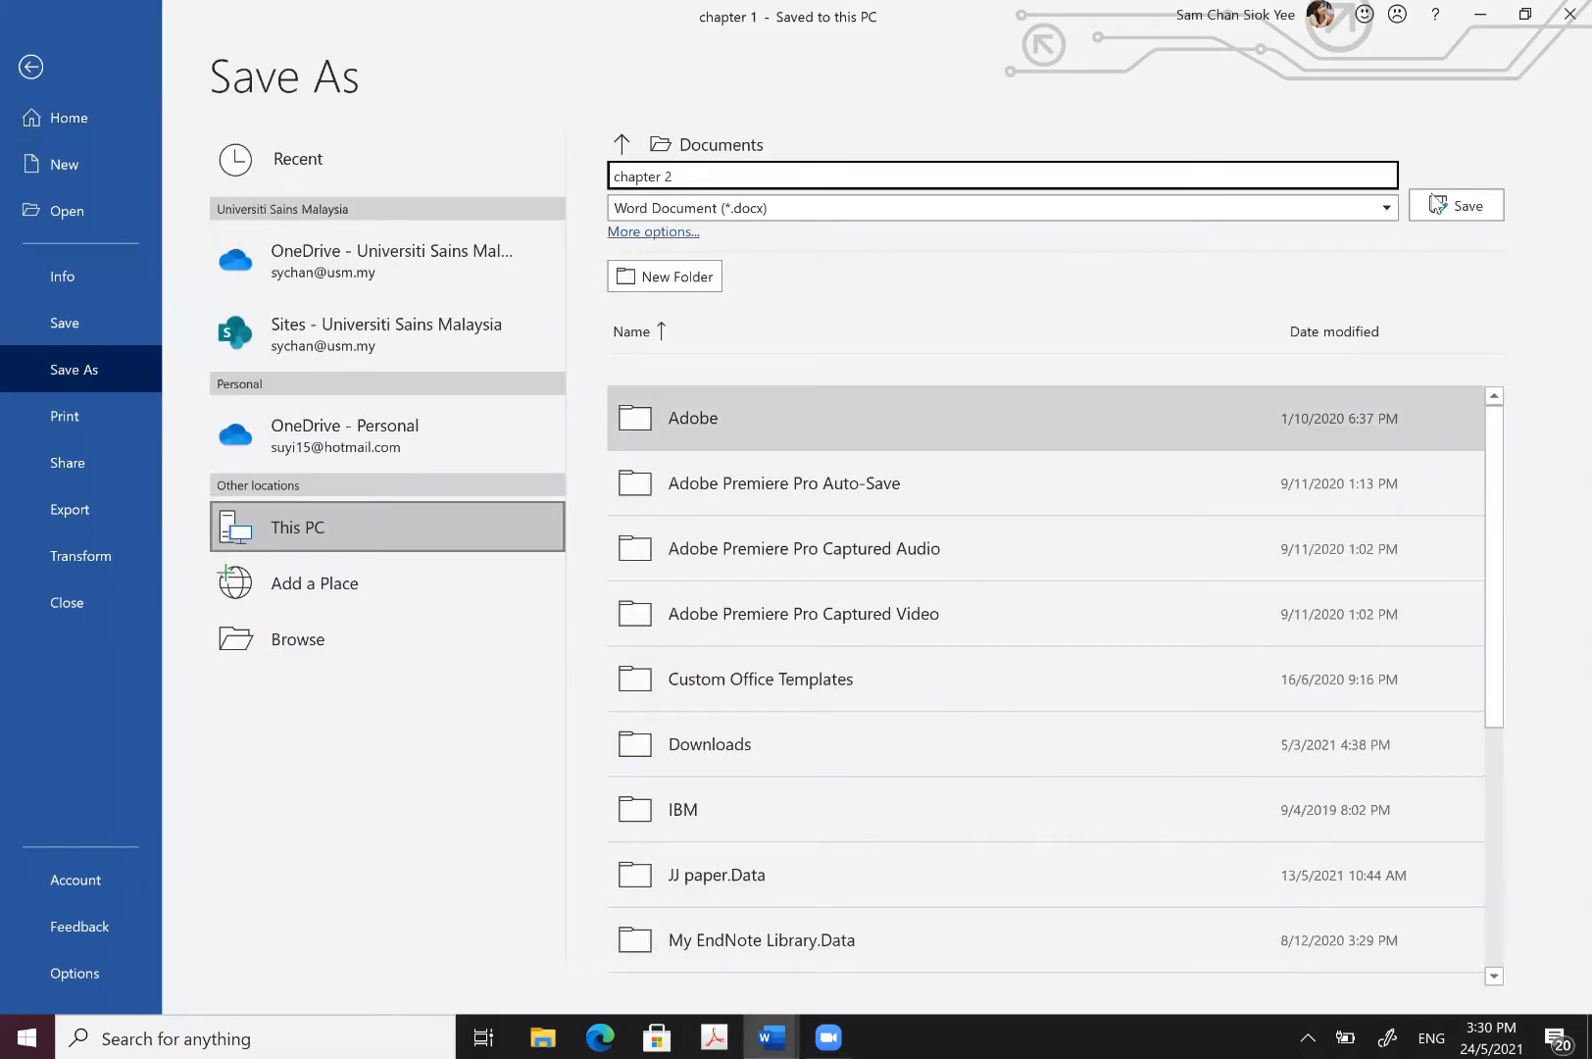
left_click(1439, 206)
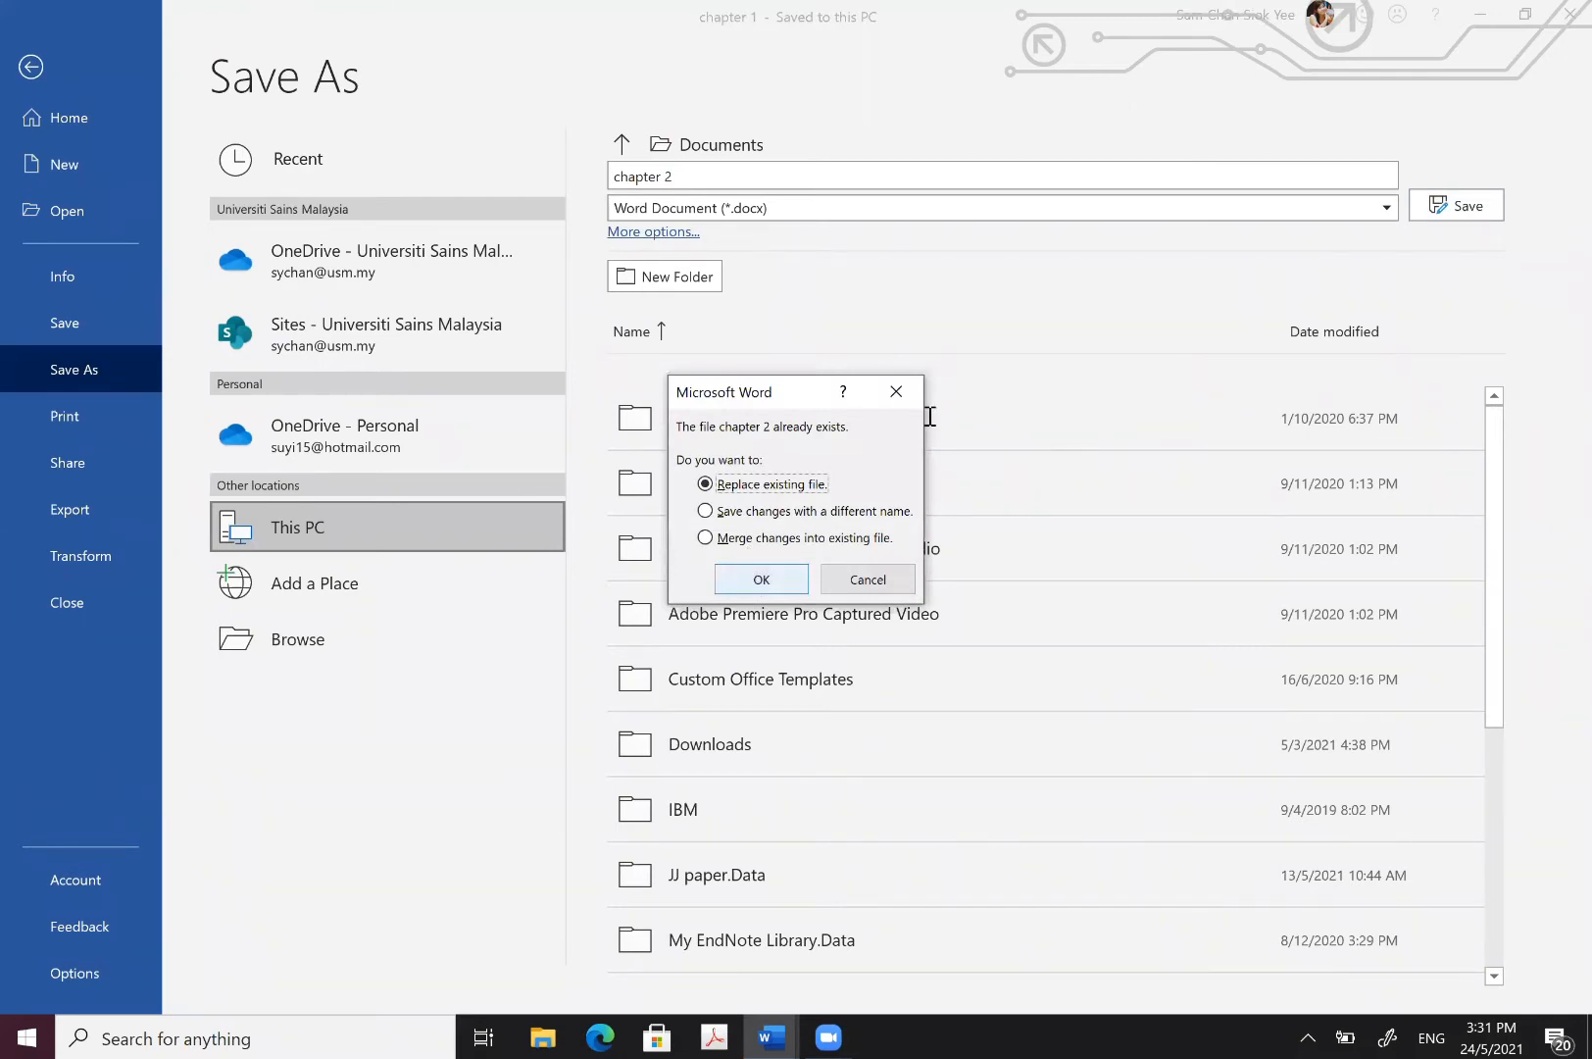
key("Return")
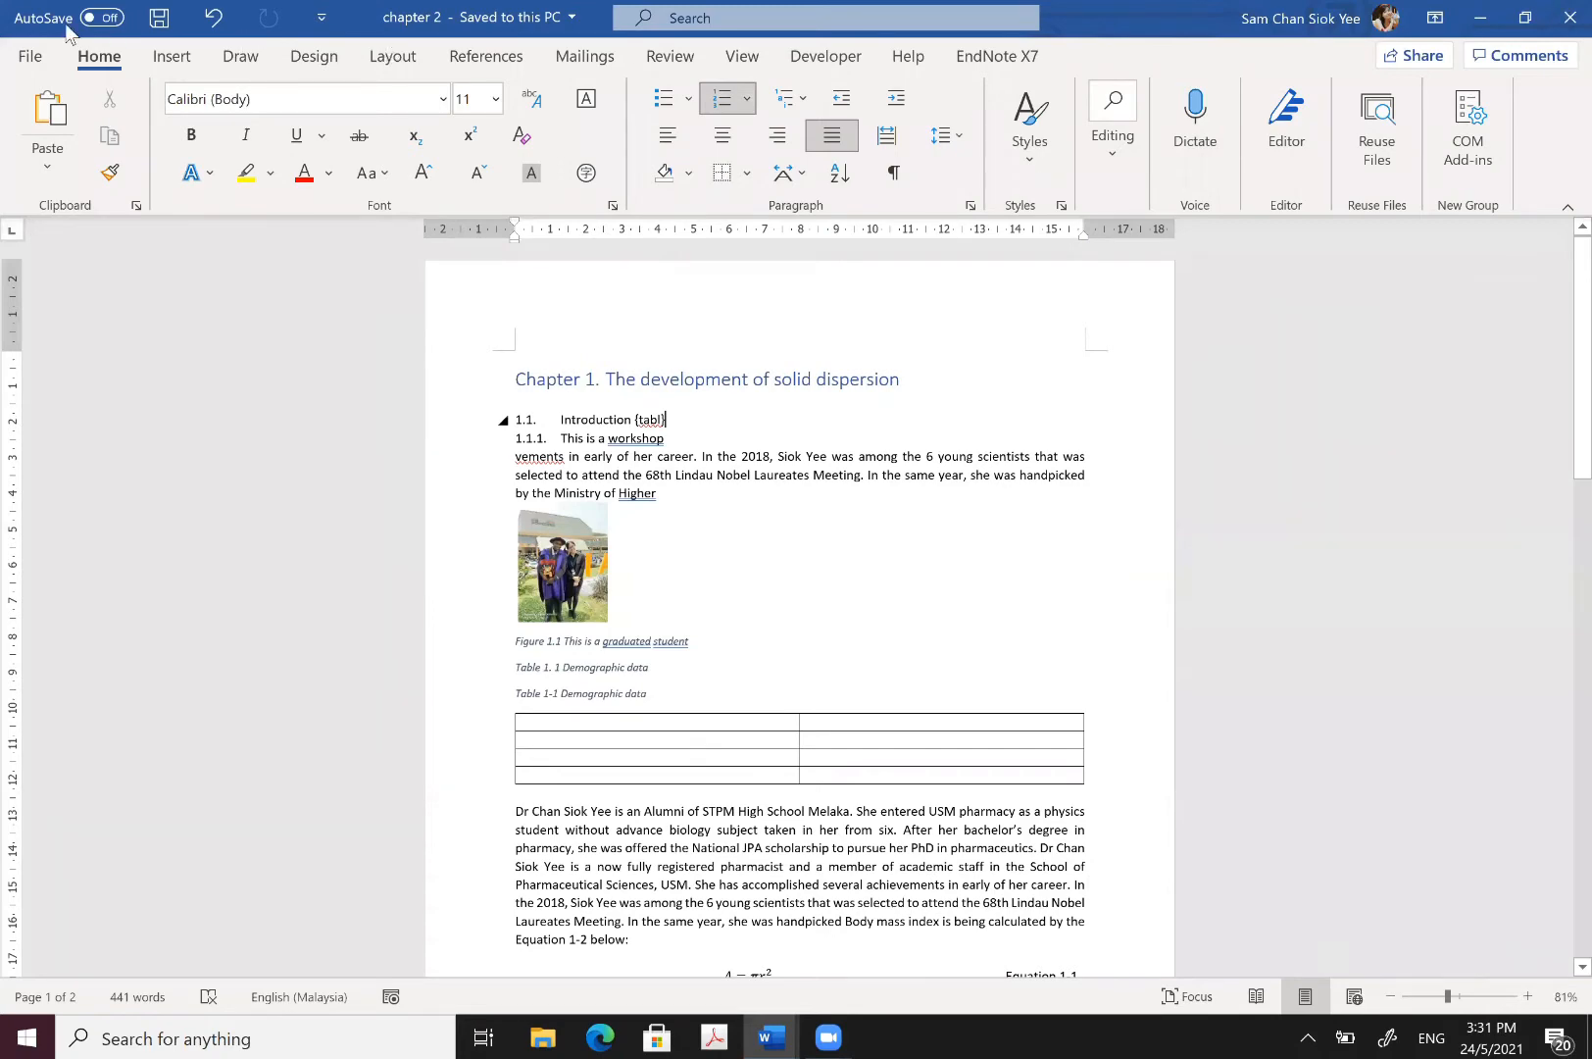
Step: Reopen the chapter 1 document and maximize its window, zoomed to 100%
left_click(44, 66)
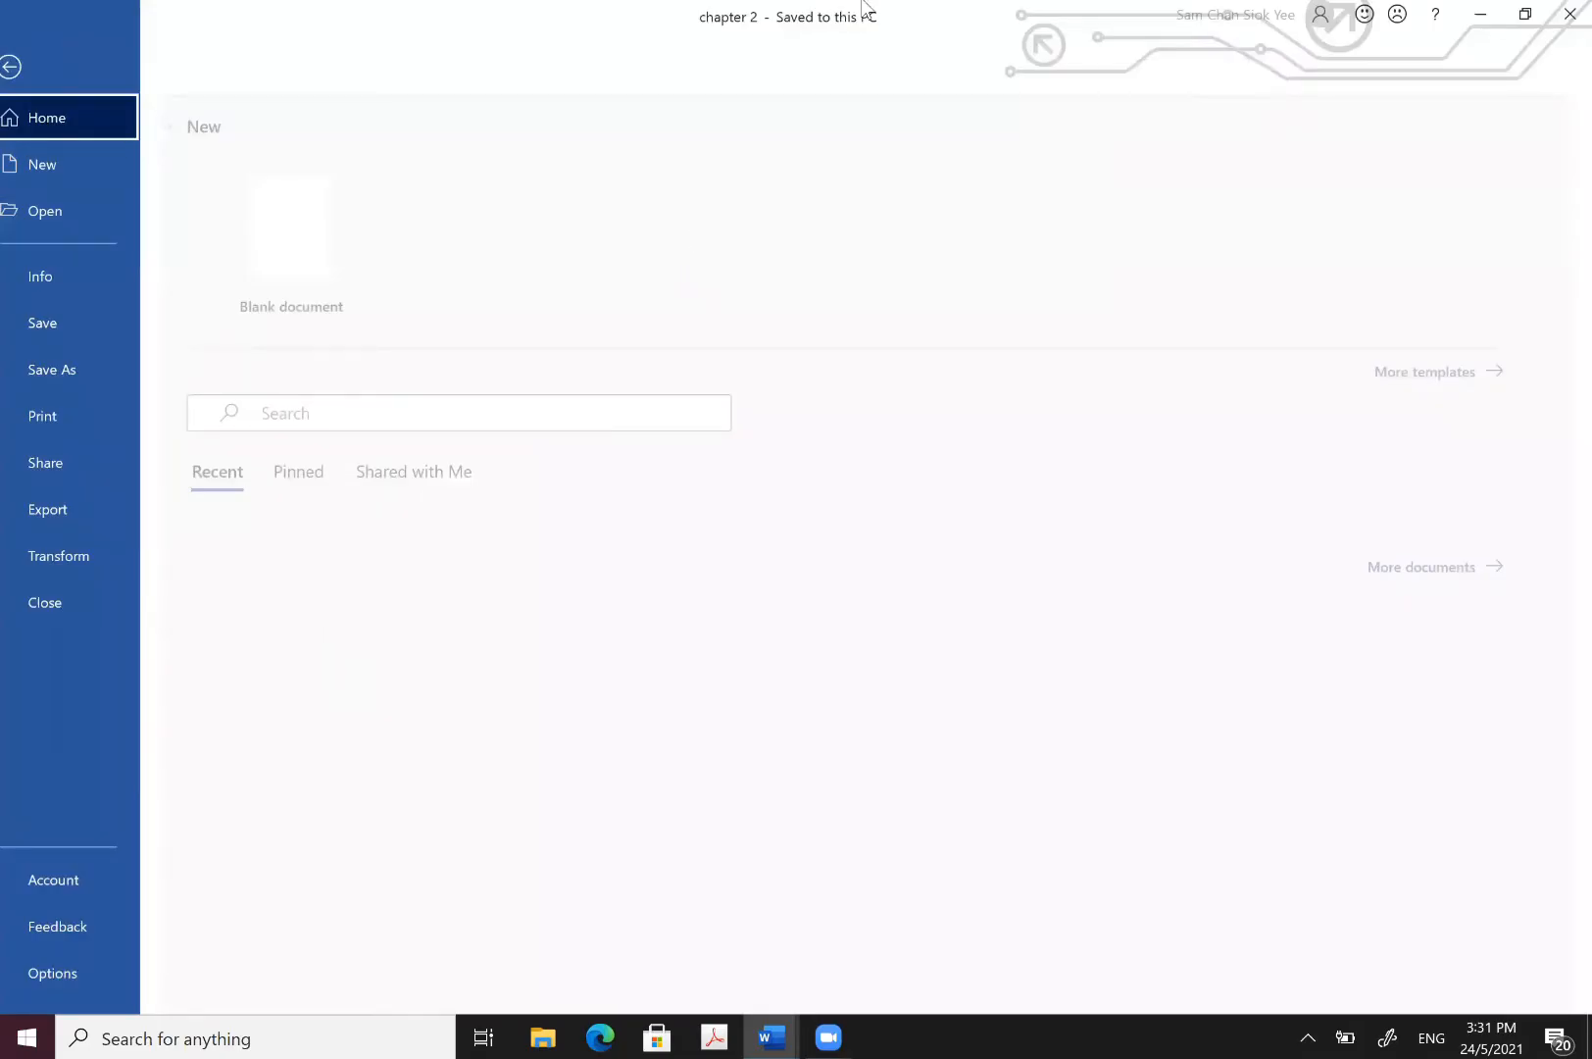
key("Escape")
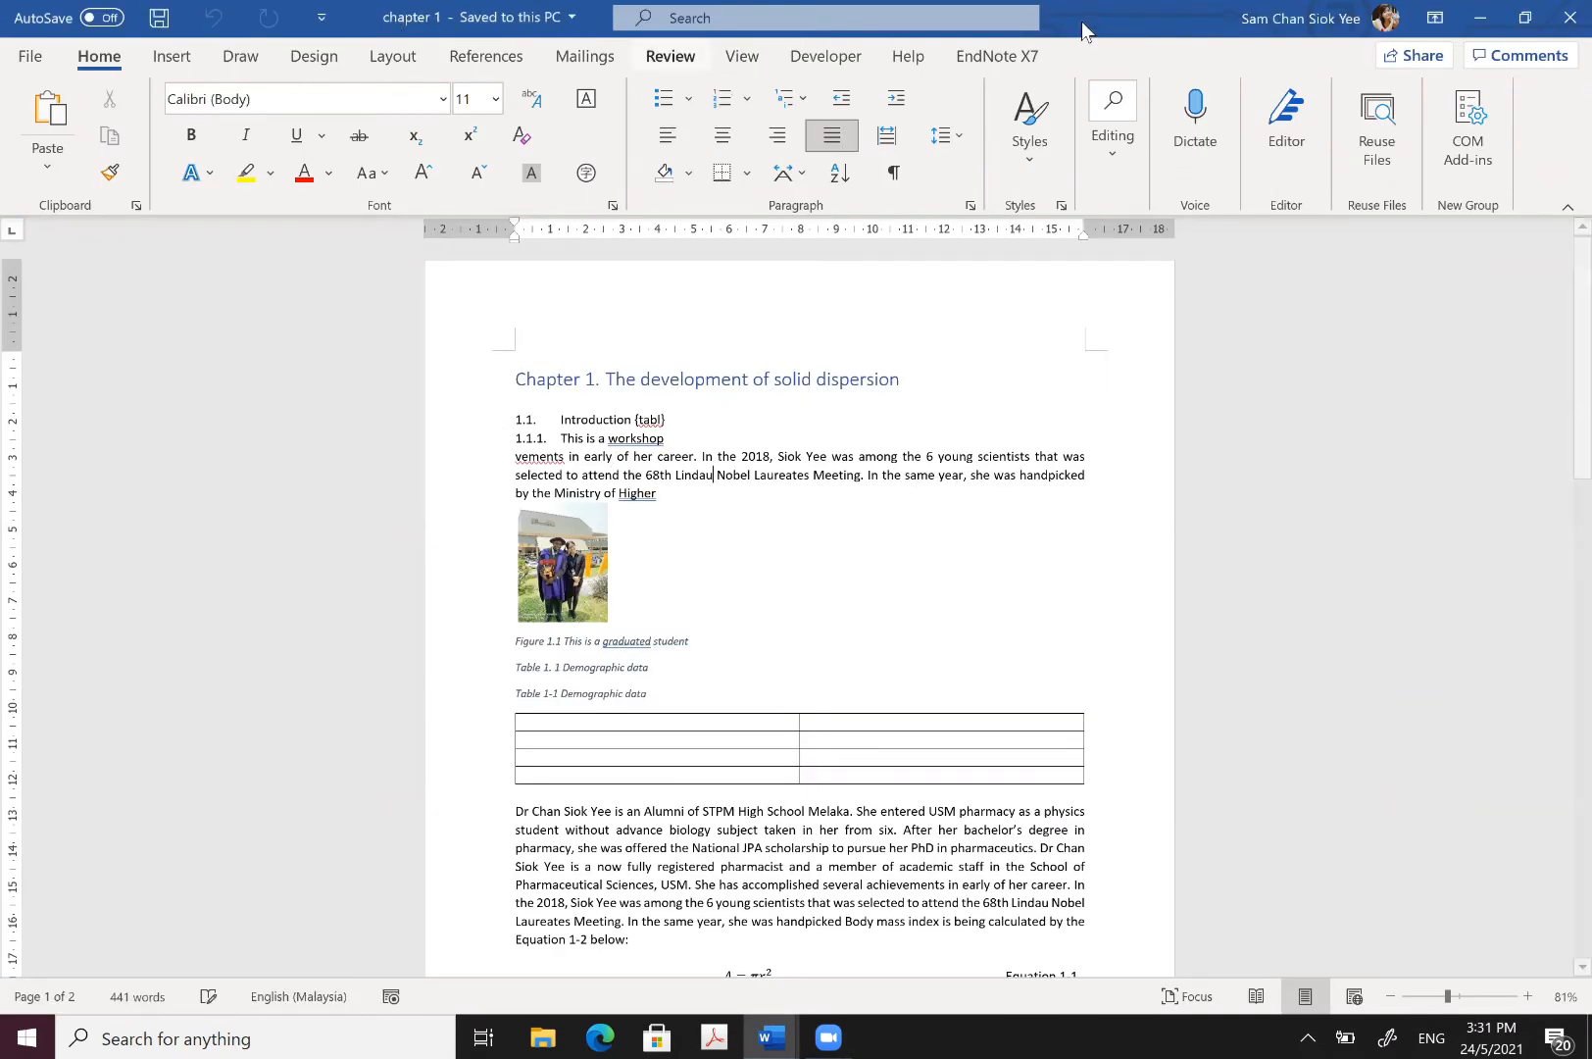
left_click(1531, 22)
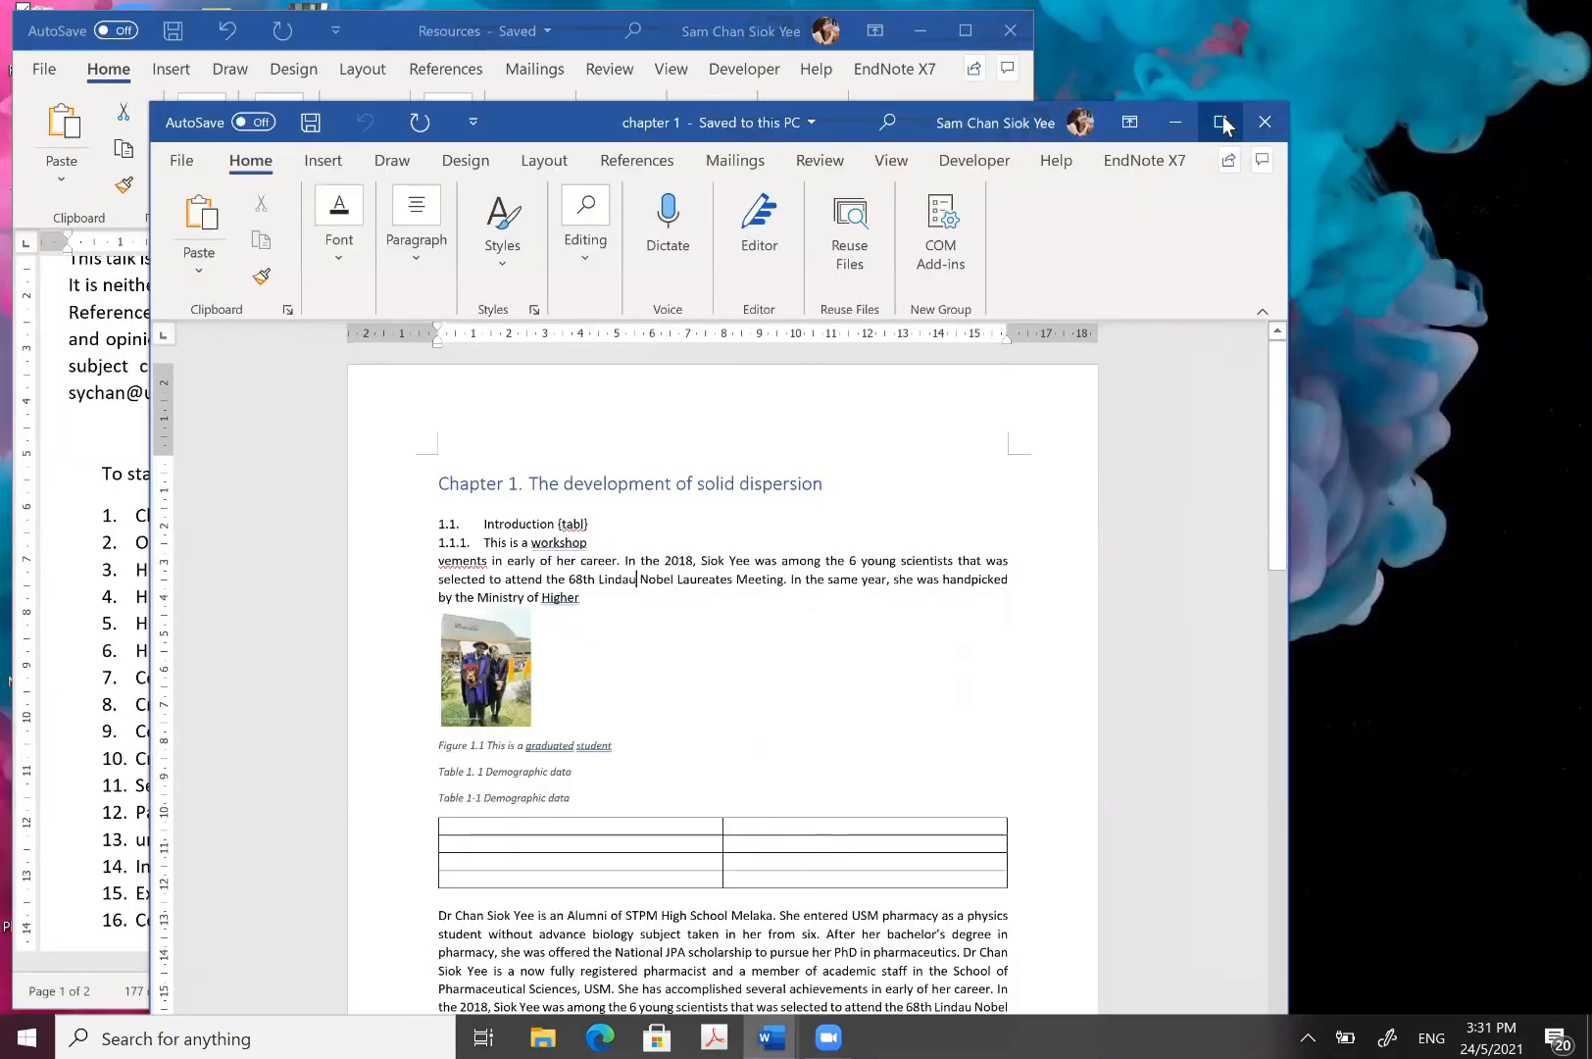
left_click(1219, 122)
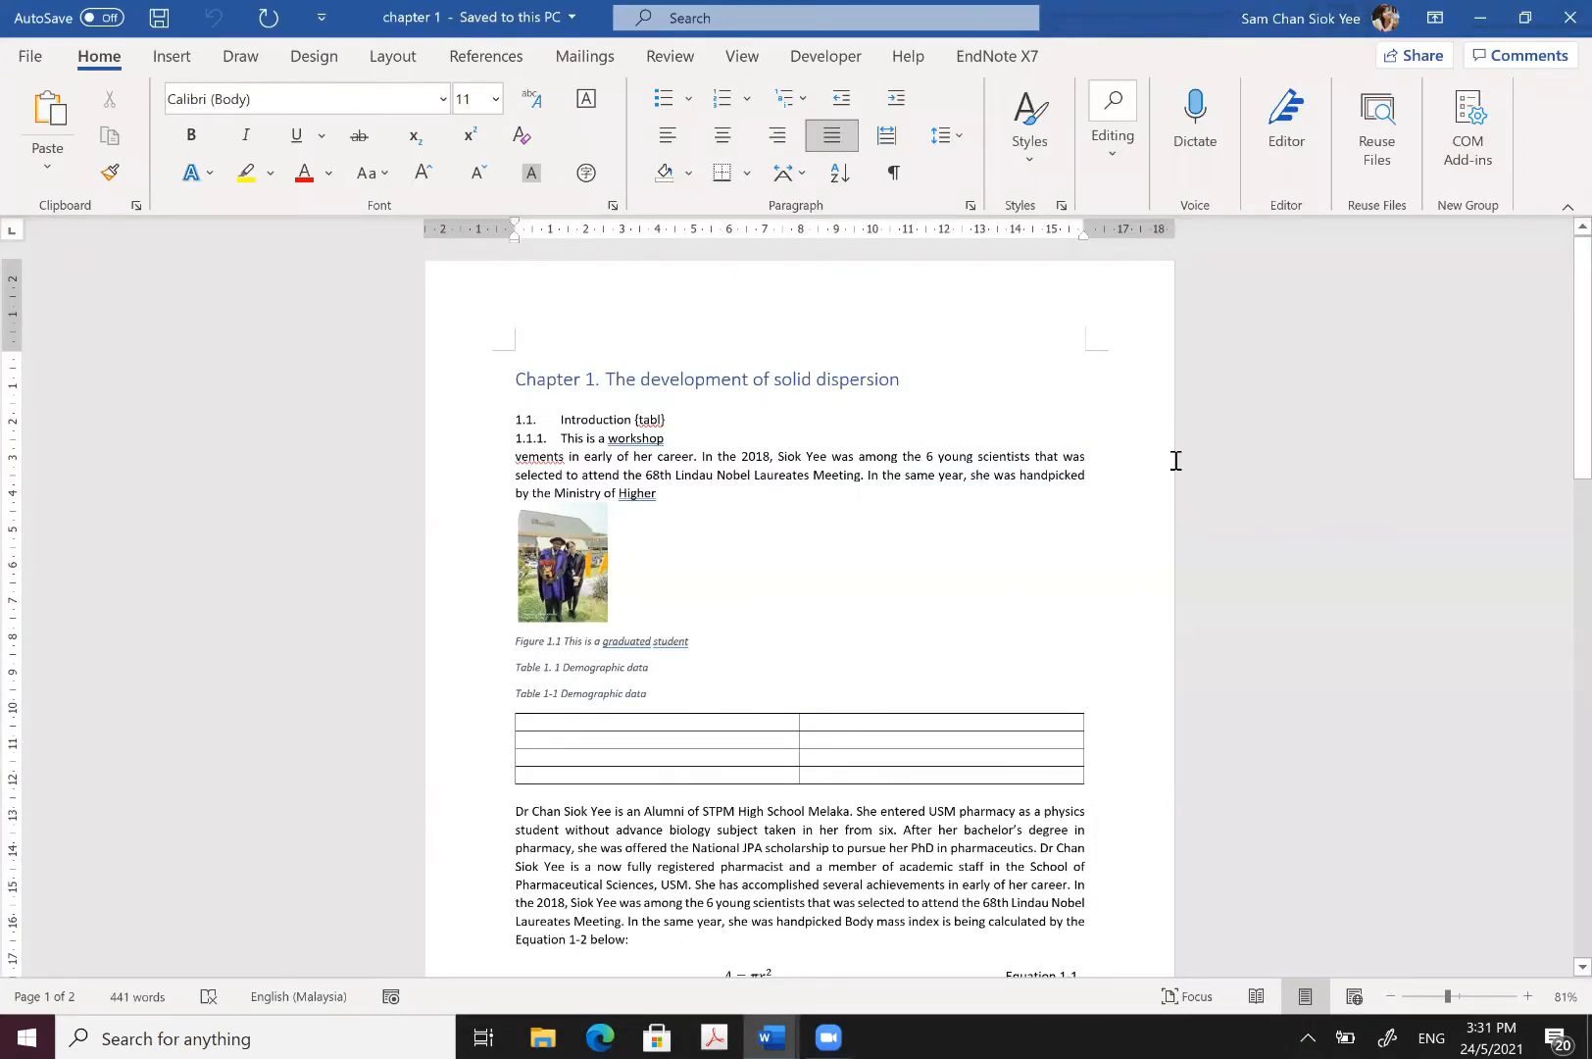
scroll(1175, 460, "up", 2)
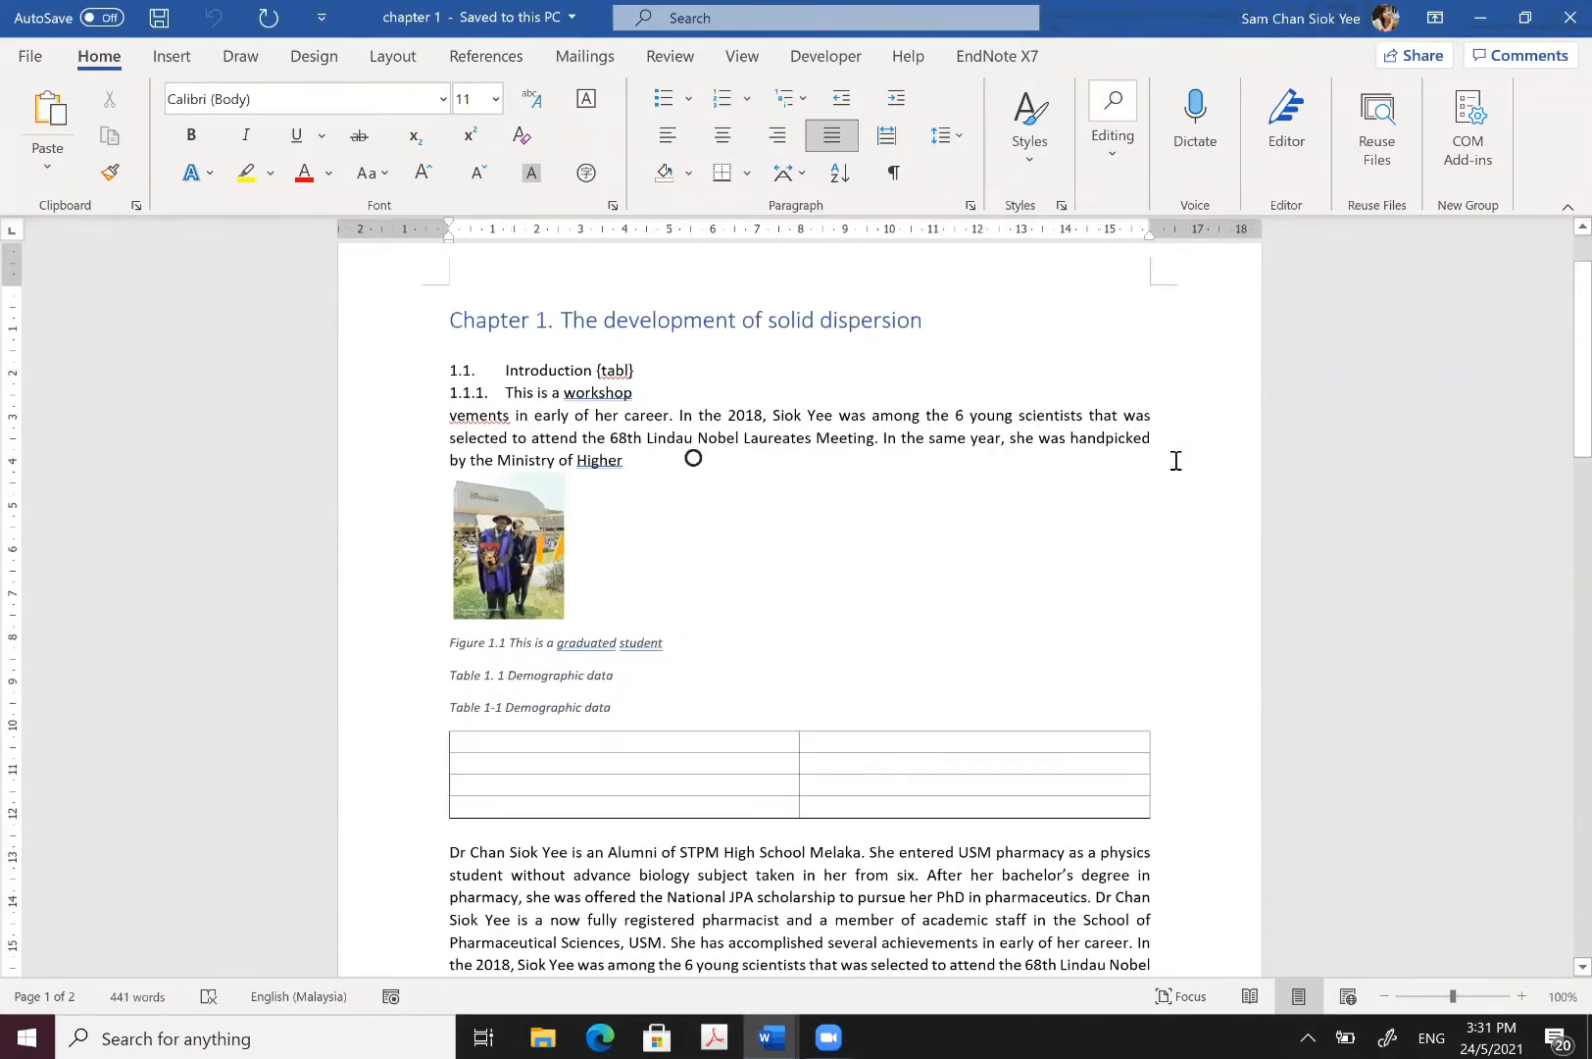
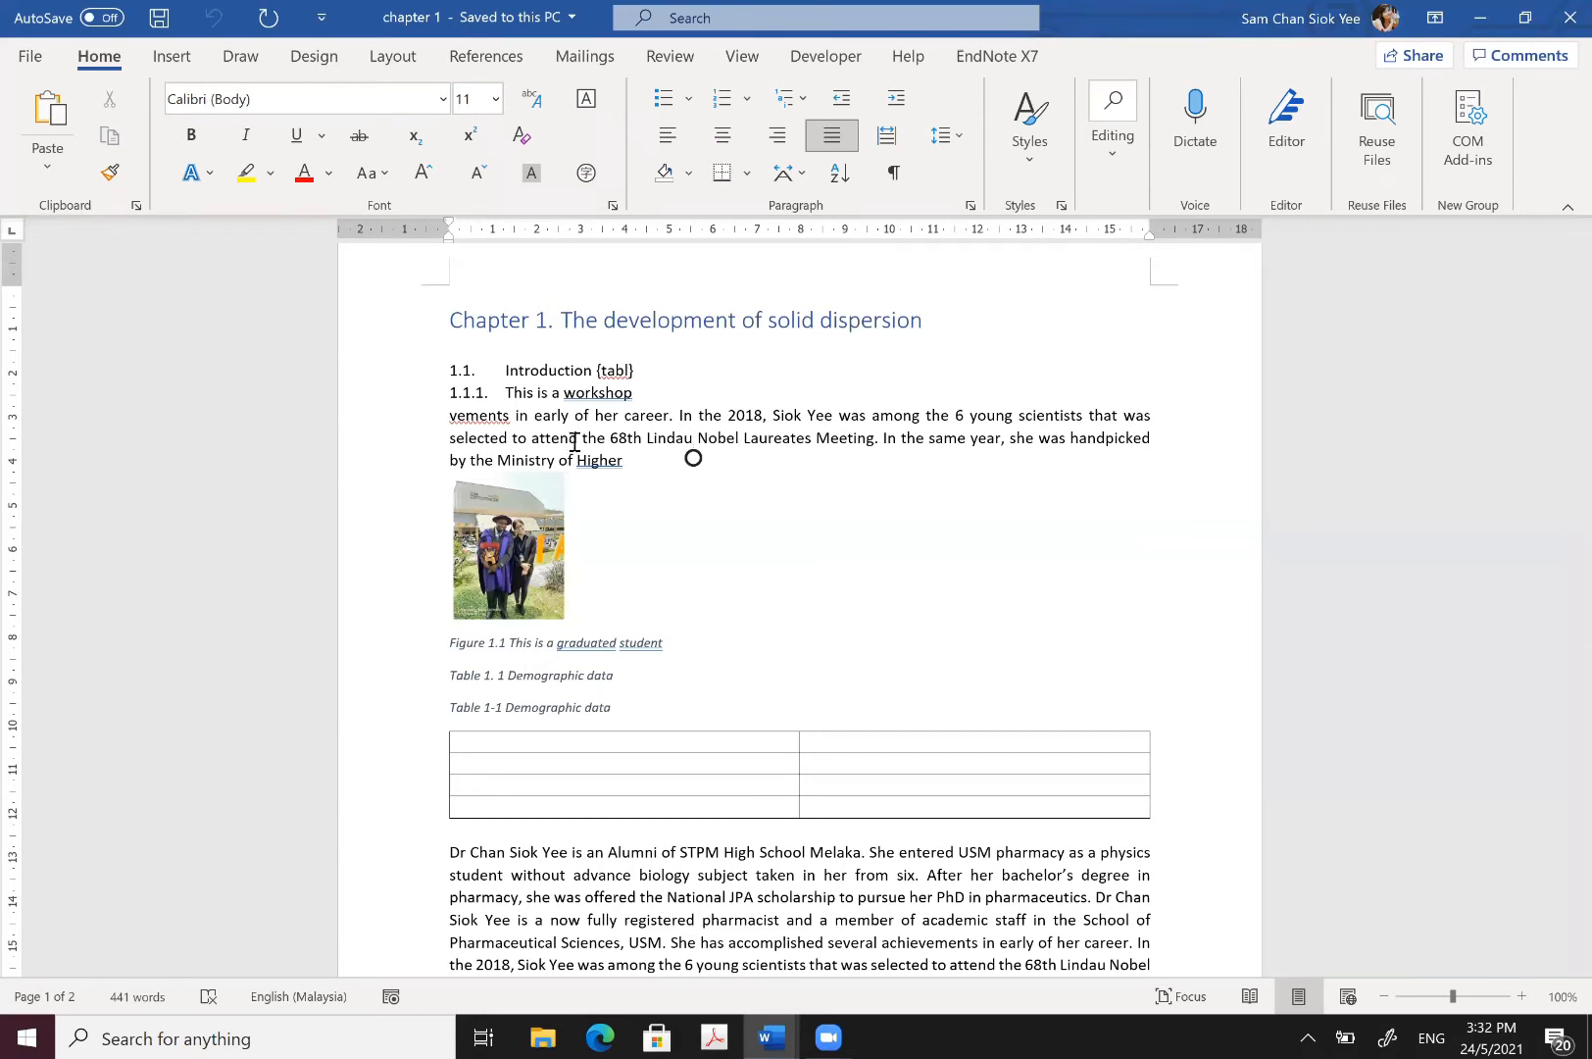
Step: Remove the blank lines between the Equation 1-2 row and the 1.2 Introduction heading
scroll(578, 445, "down", 3)
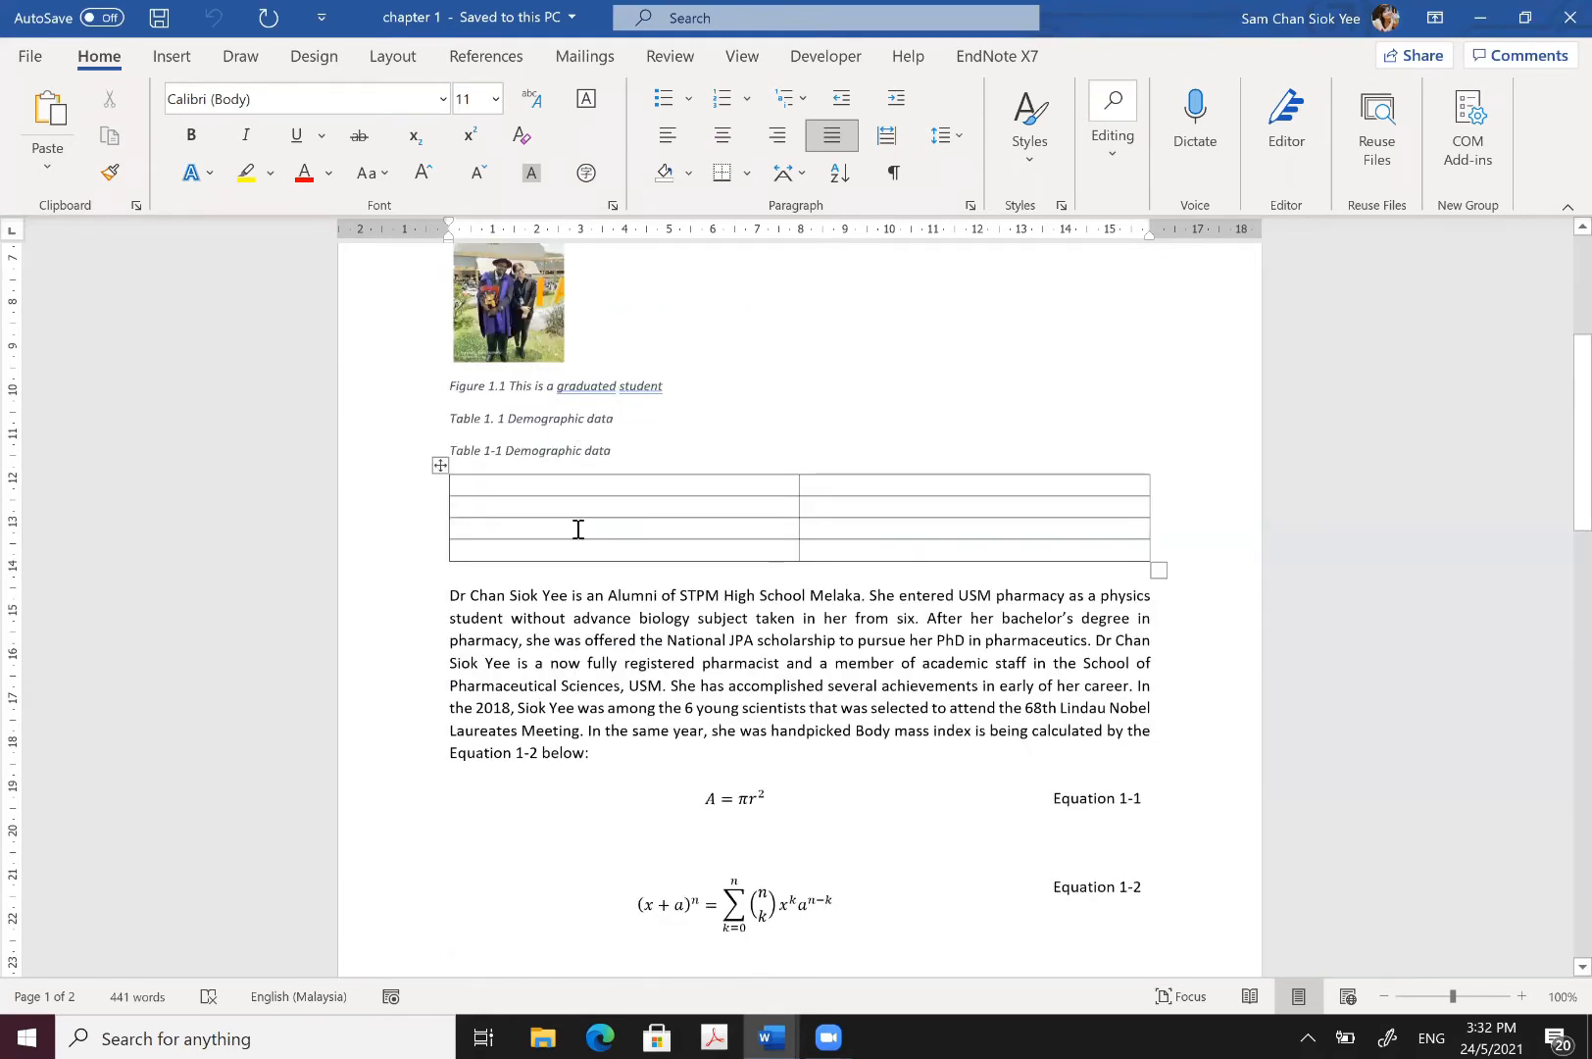
scroll(578, 529, "down", 10)
scroll(578, 530, "up", 3)
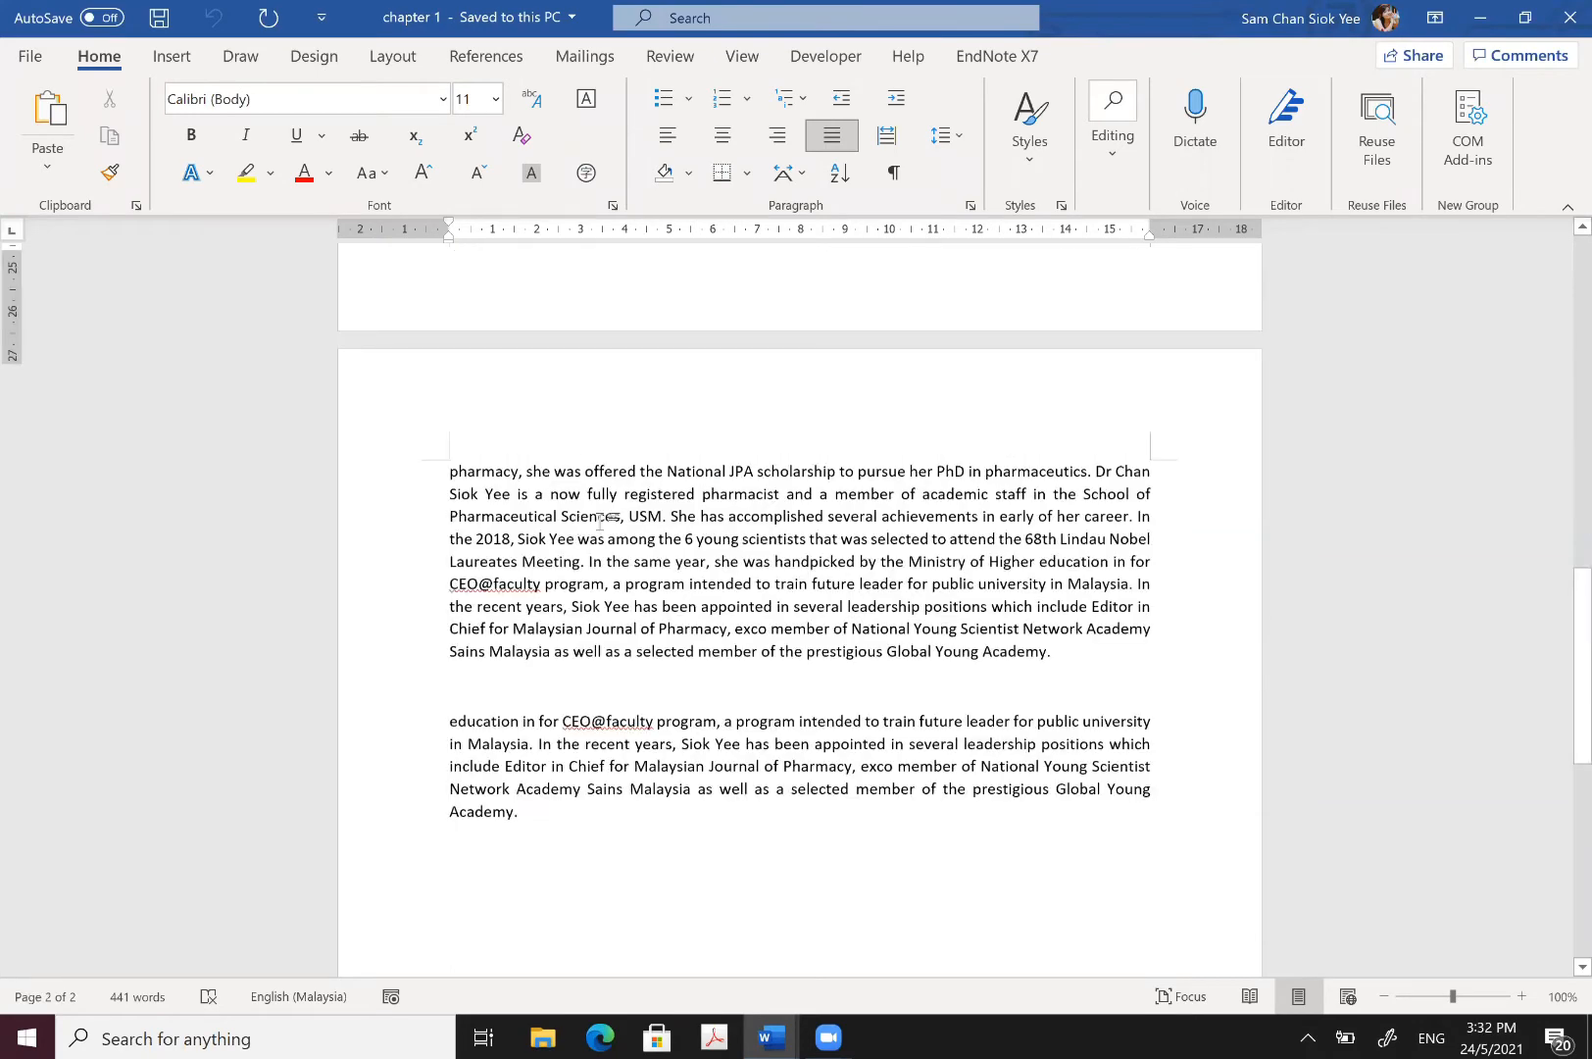
scroll(907, 461, "up", 4)
left_click(908, 461)
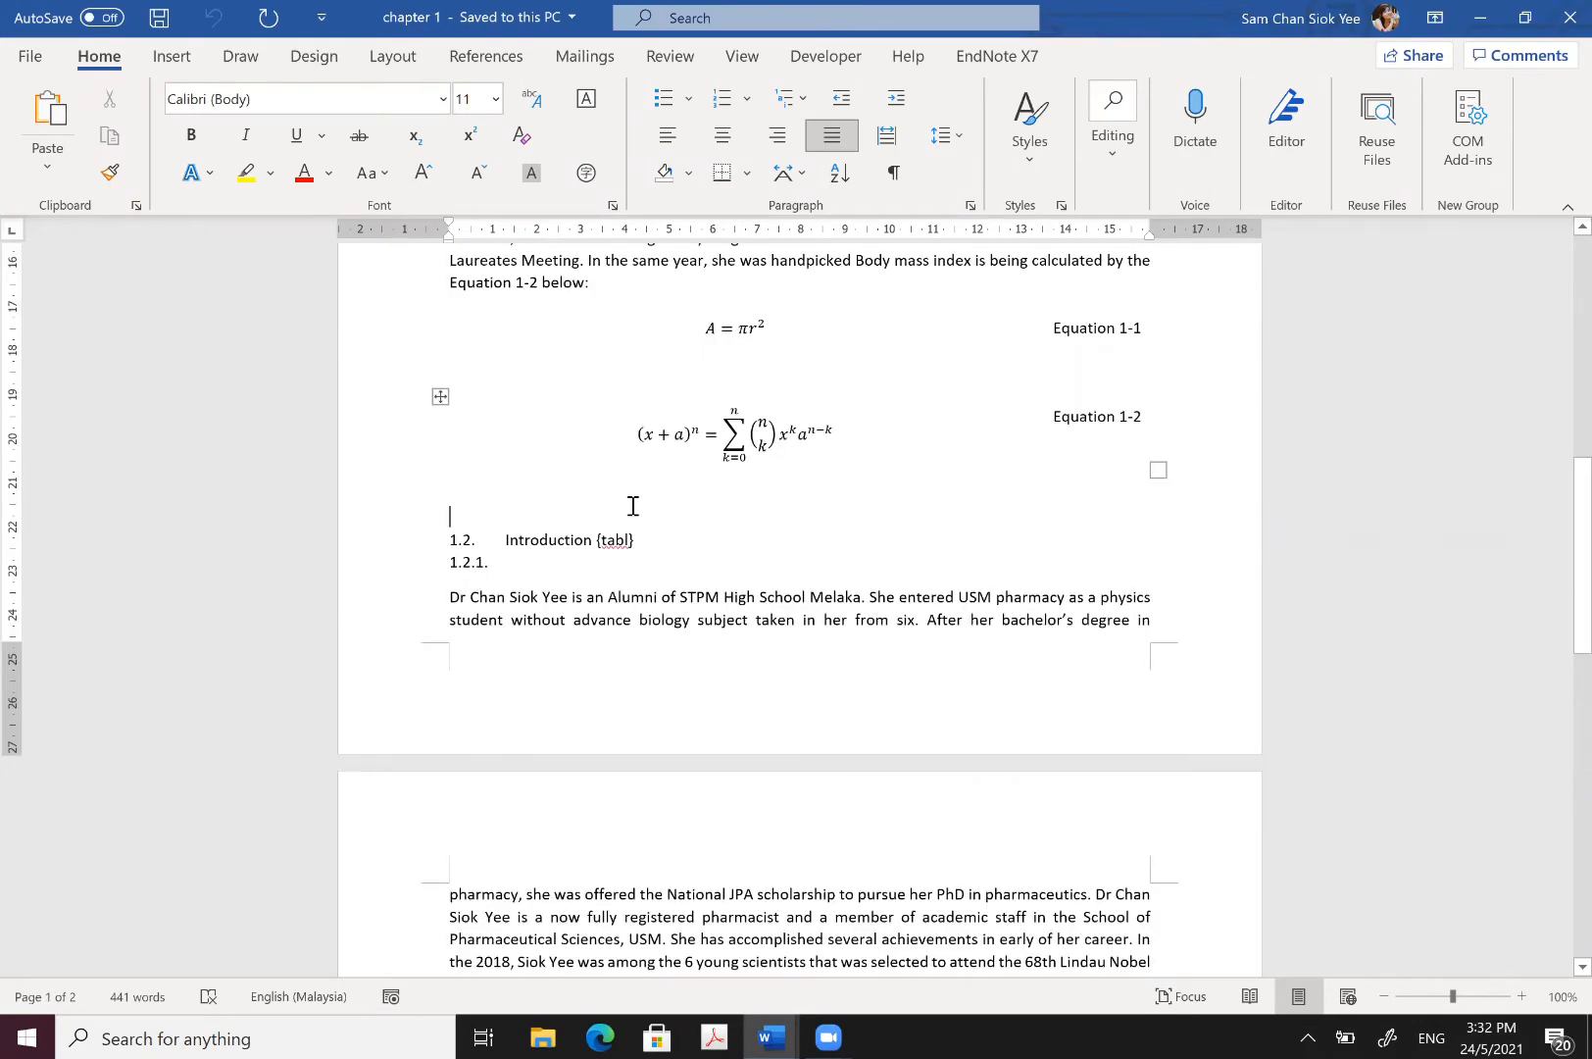
key("BackSpace")
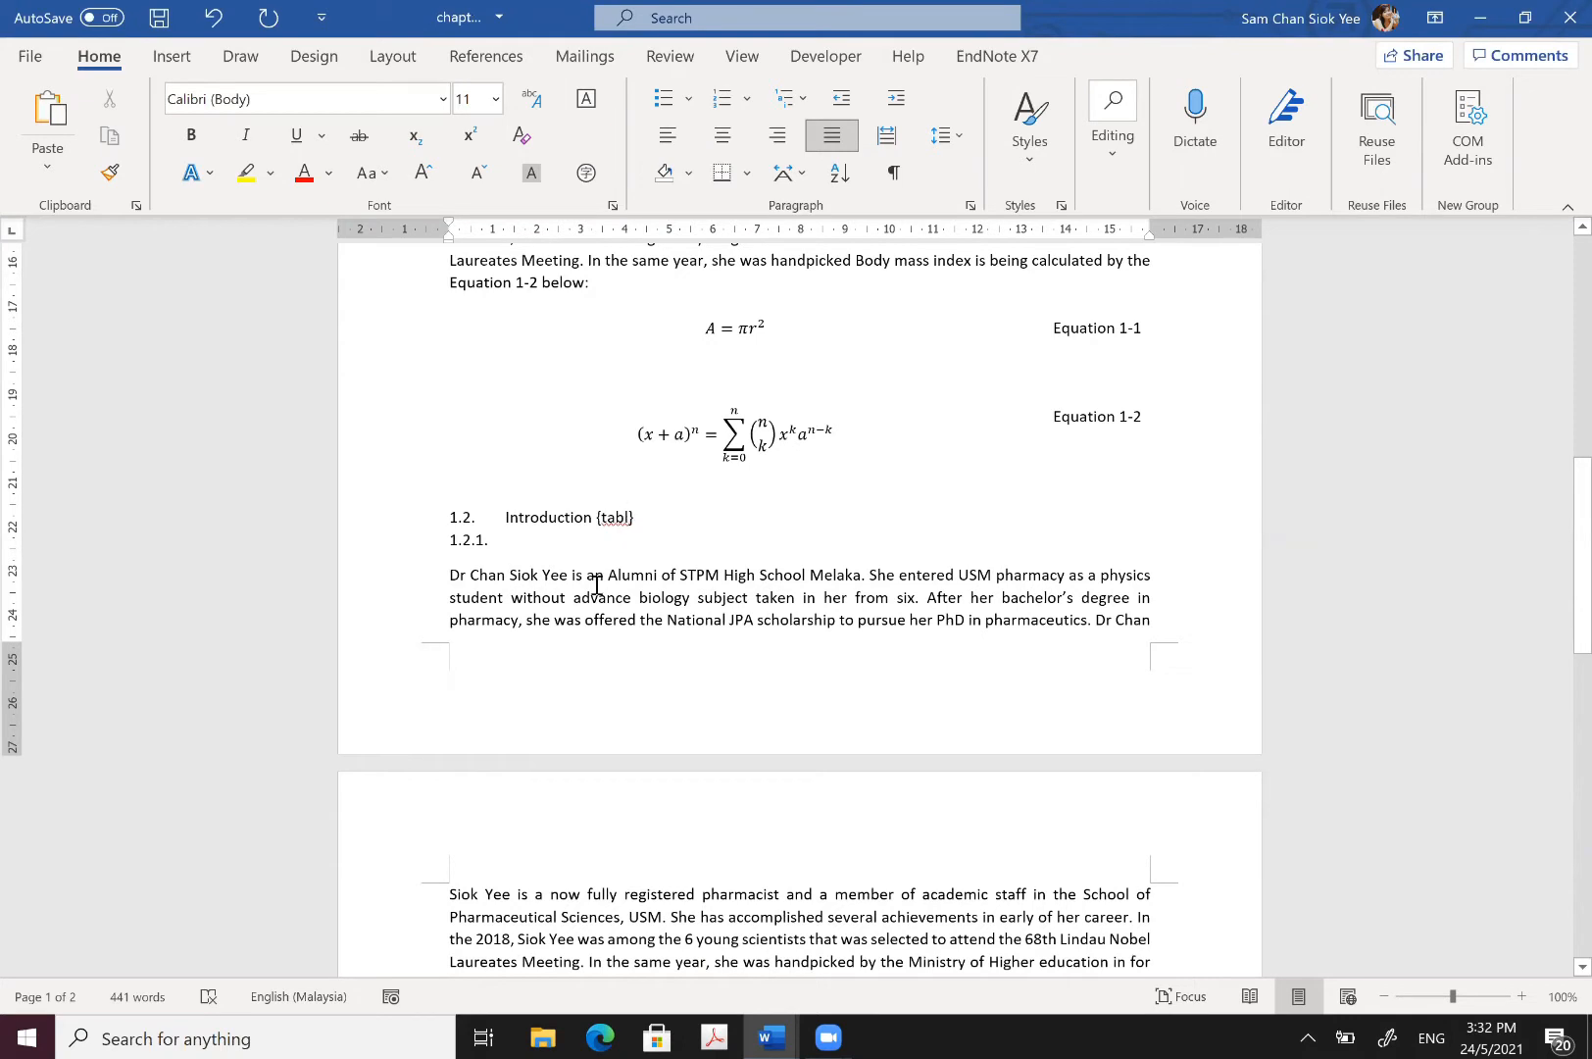
key("Delete")
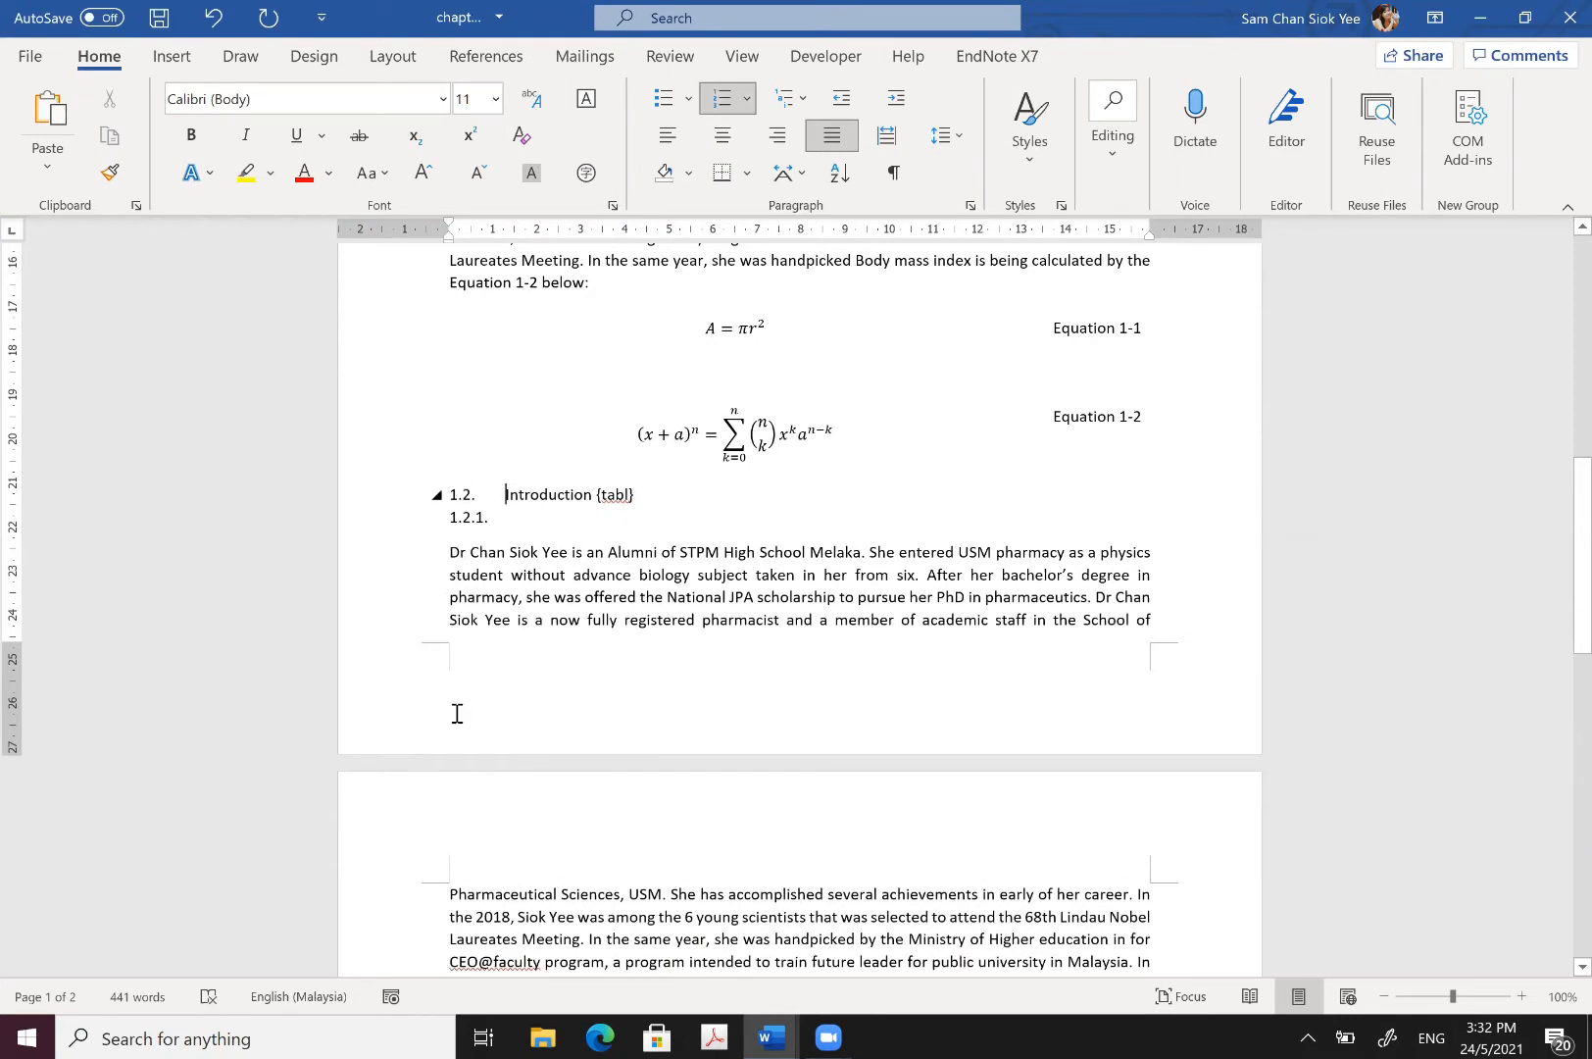
Step: Delete all remaining body text on the second page
scroll(509, 774, "down", 3)
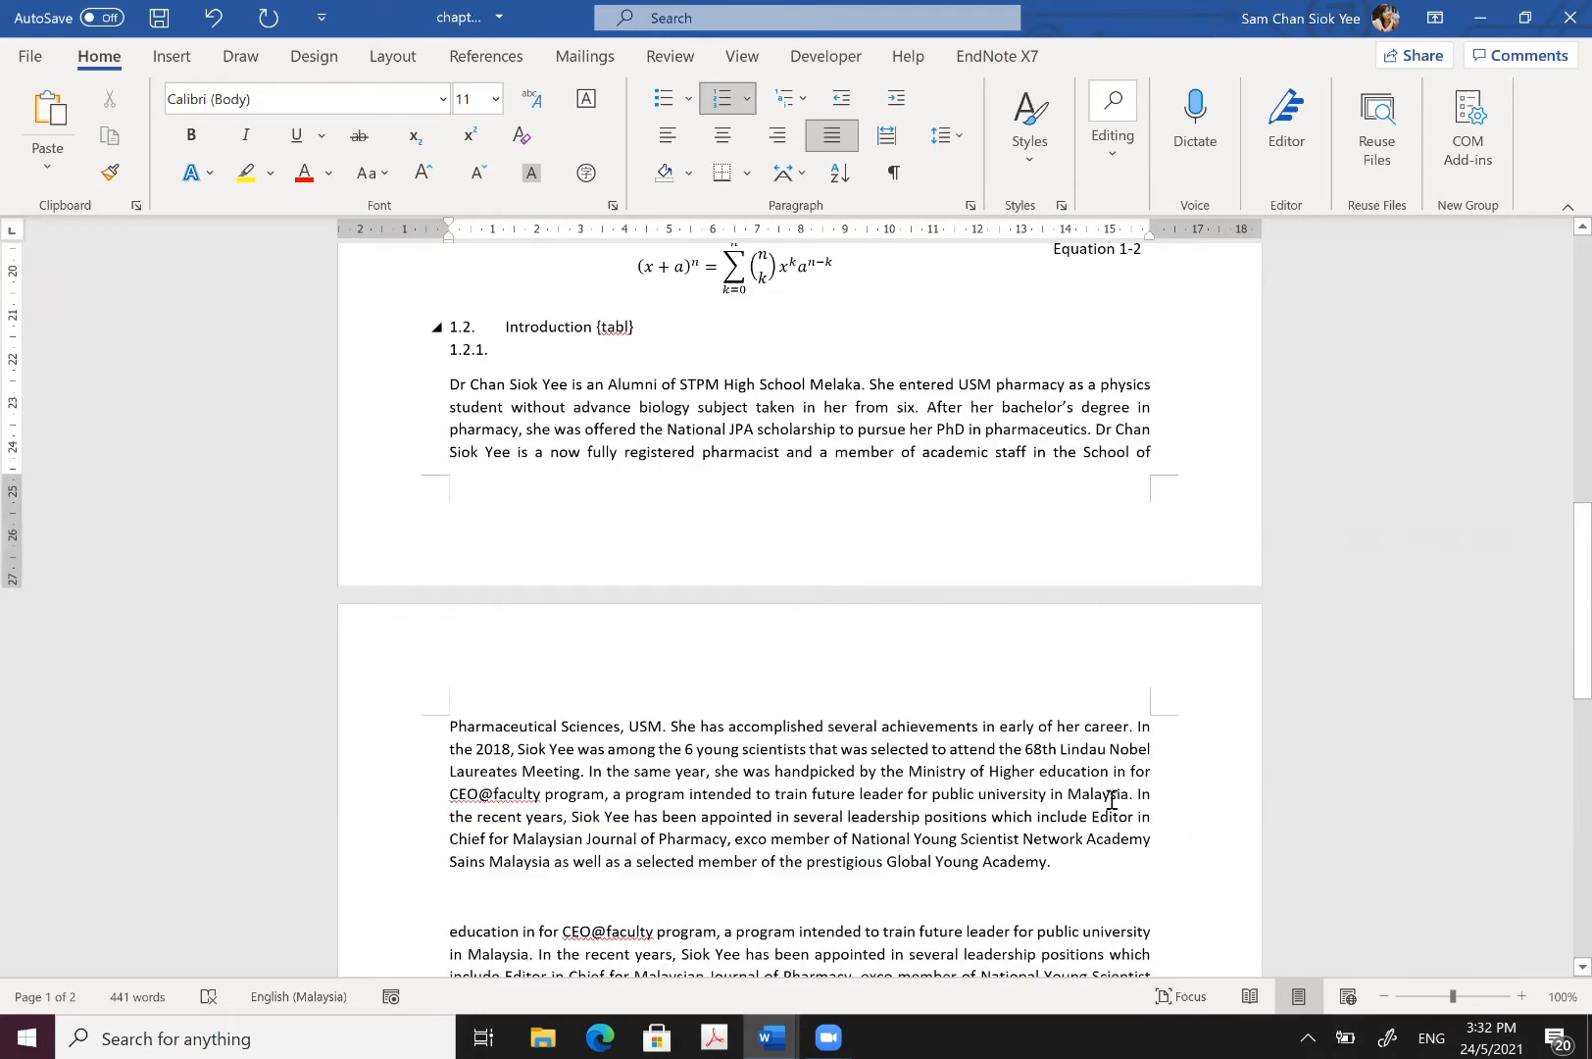
scroll(889, 864, "down", 10)
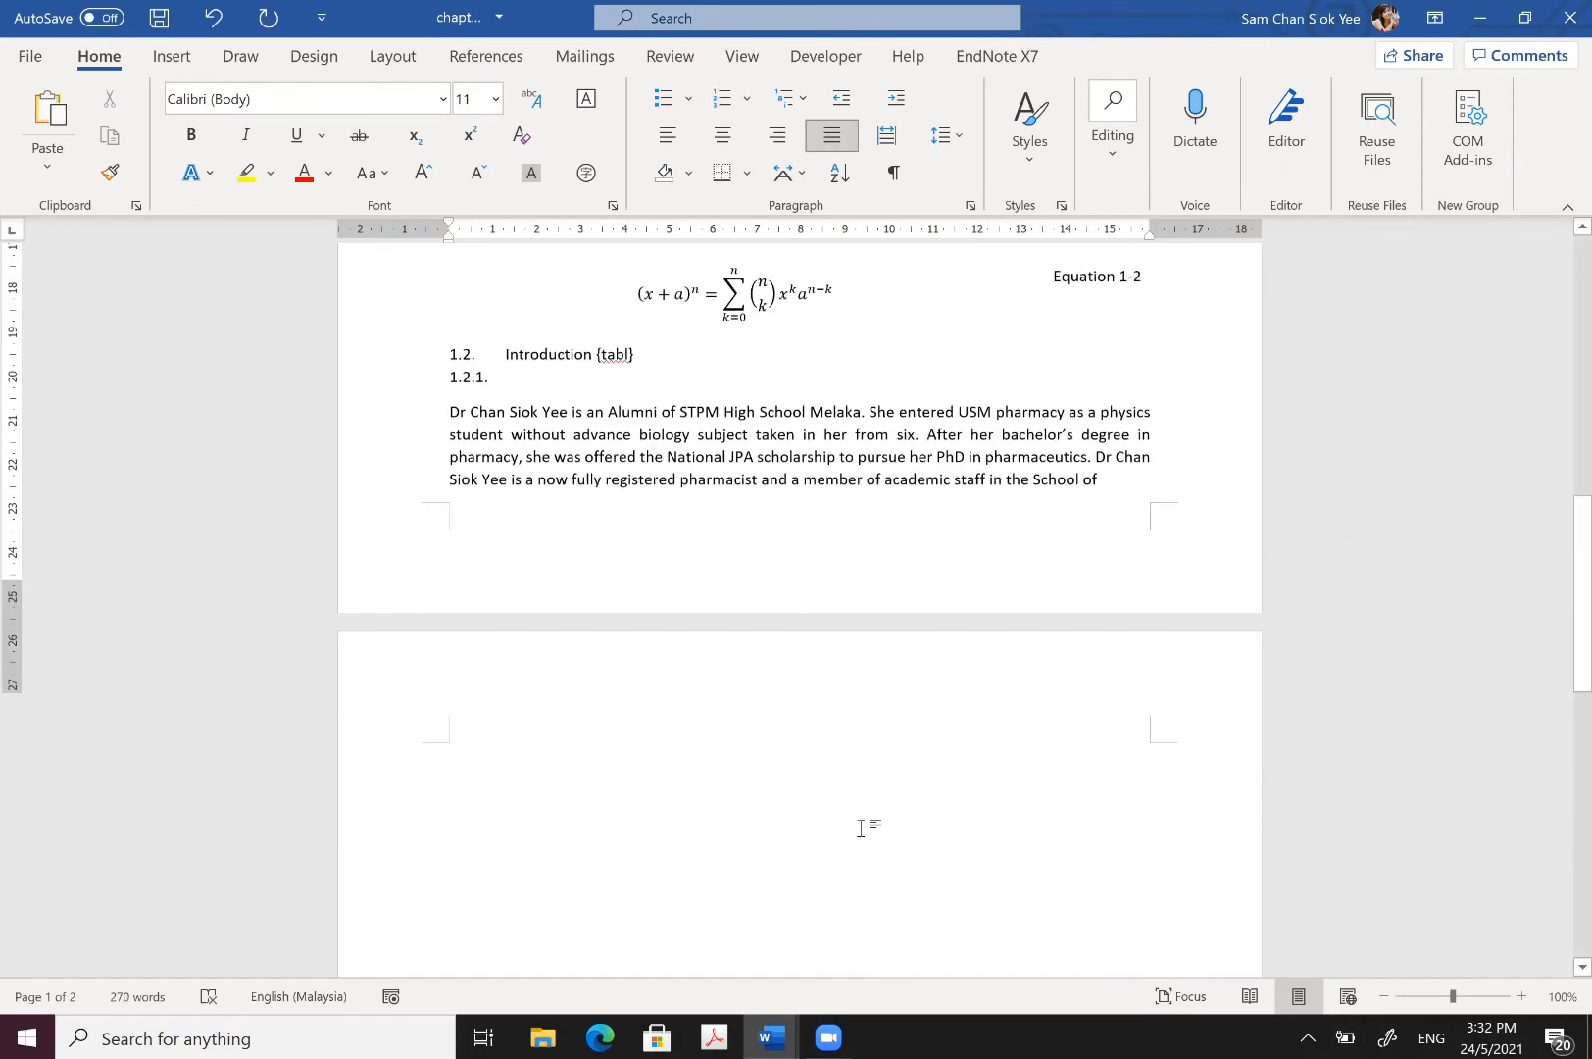
scroll(861, 828, "up", 1)
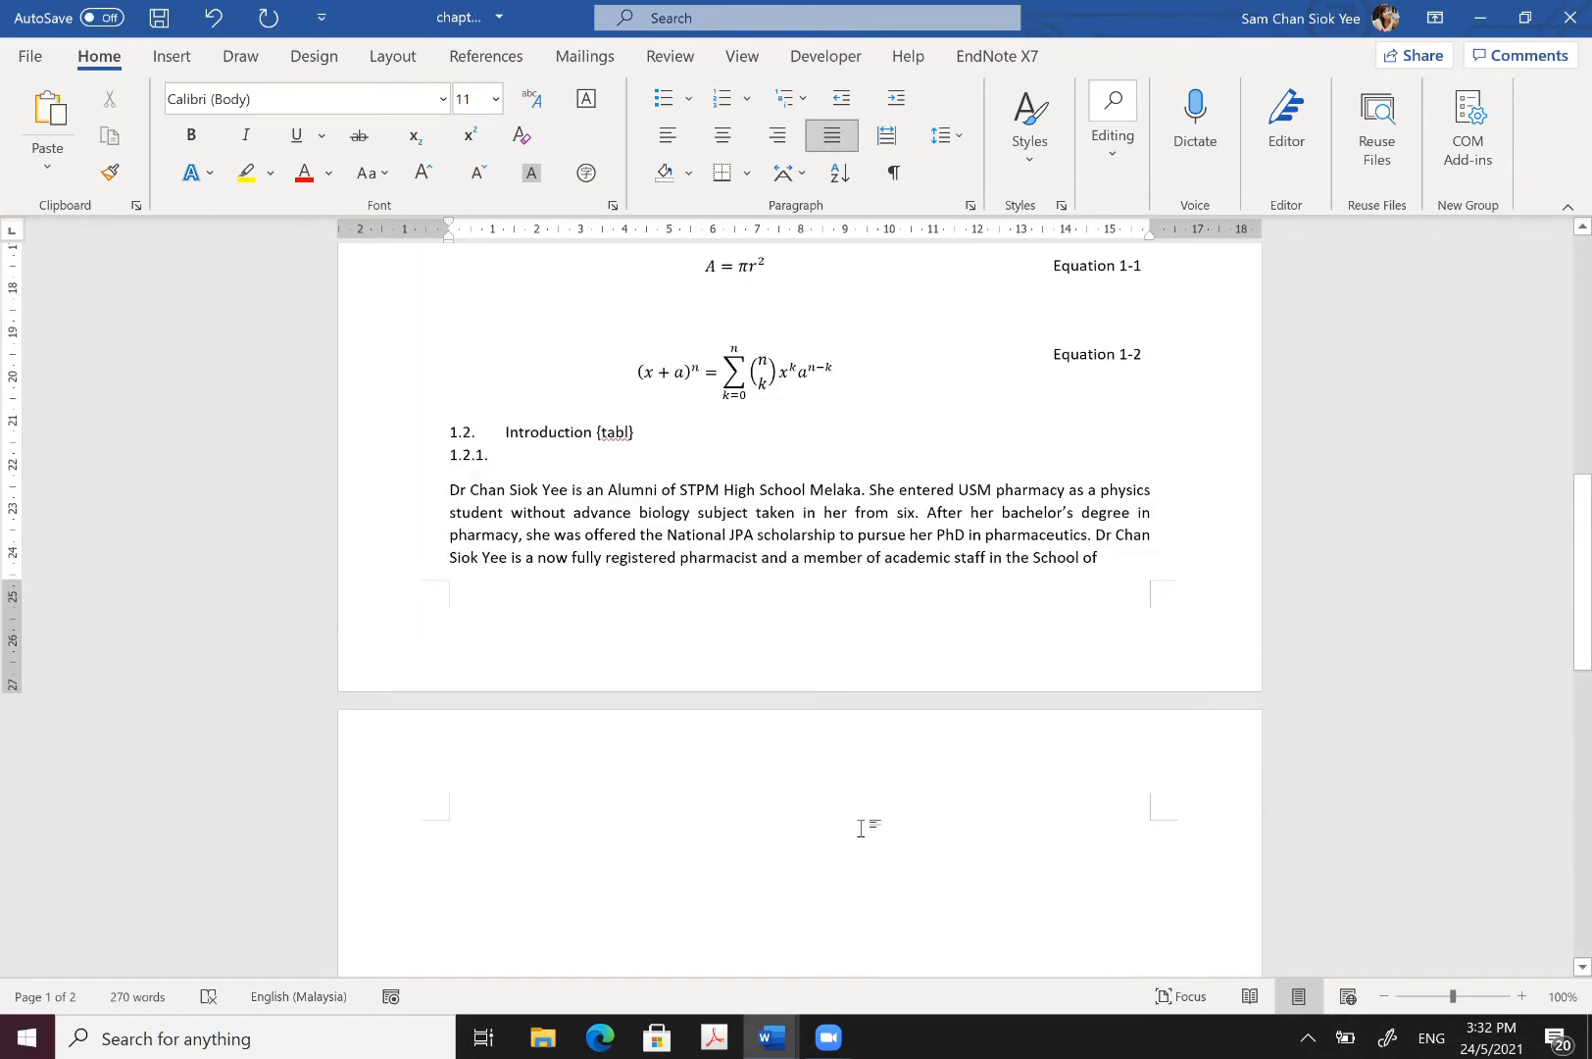
Step: Insert a Next Page section break at the start of the empty second page
left_click(586, 779)
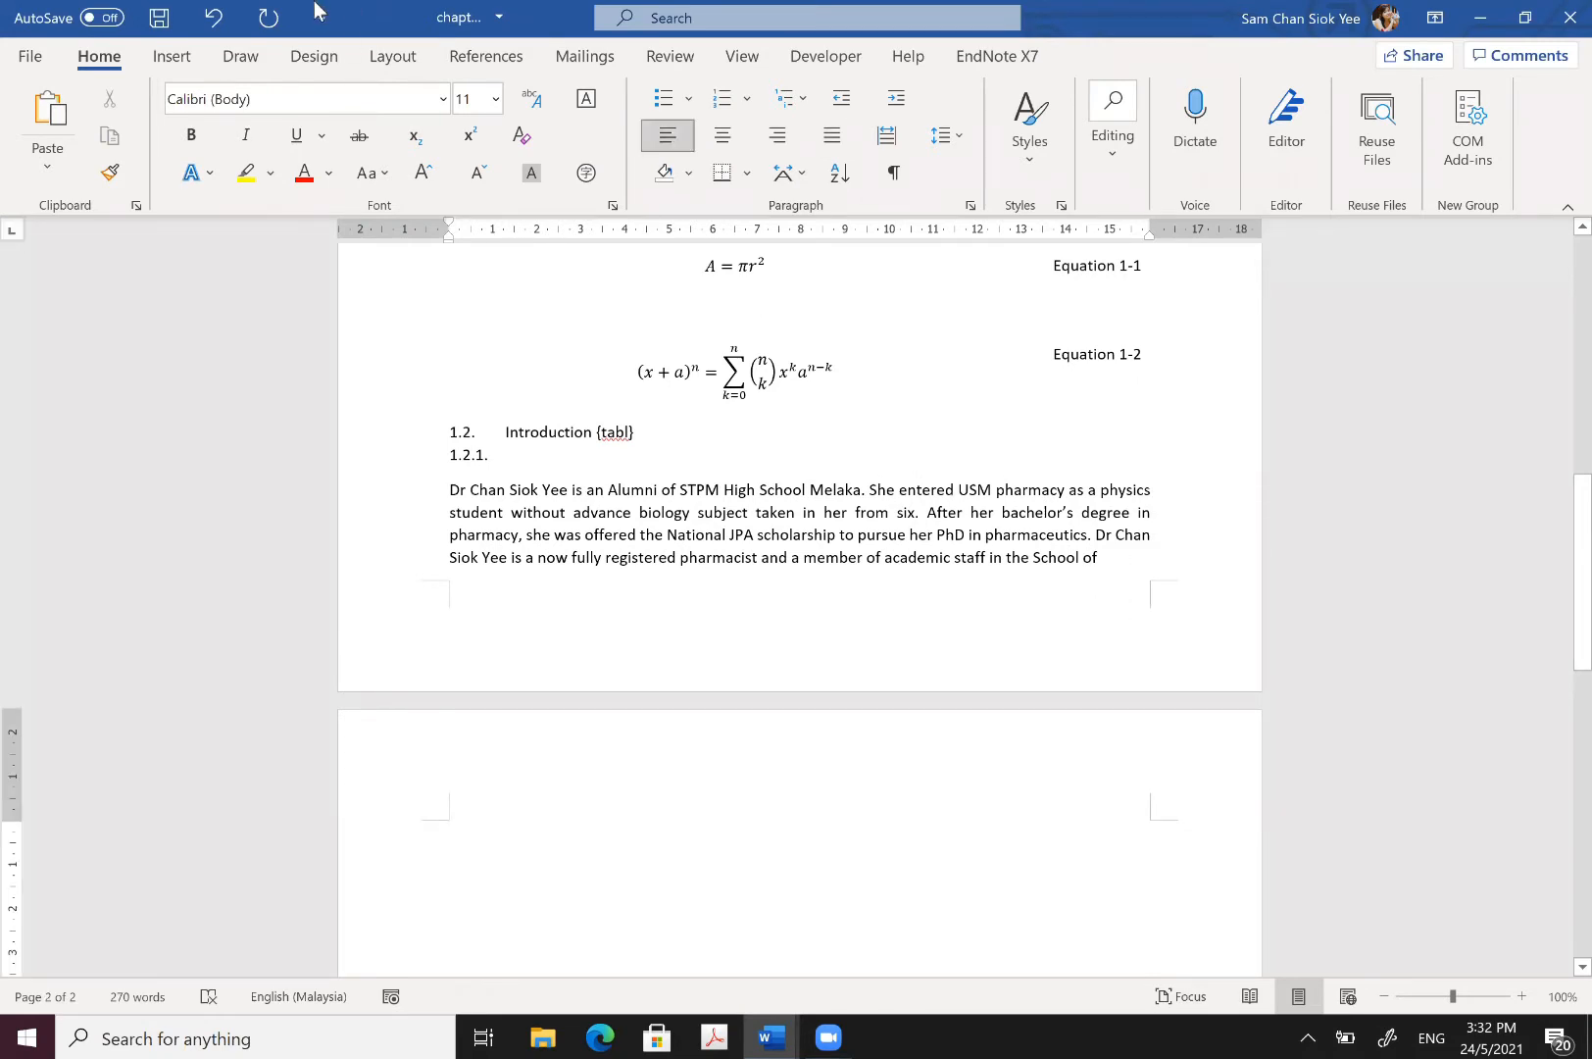
left_click(390, 57)
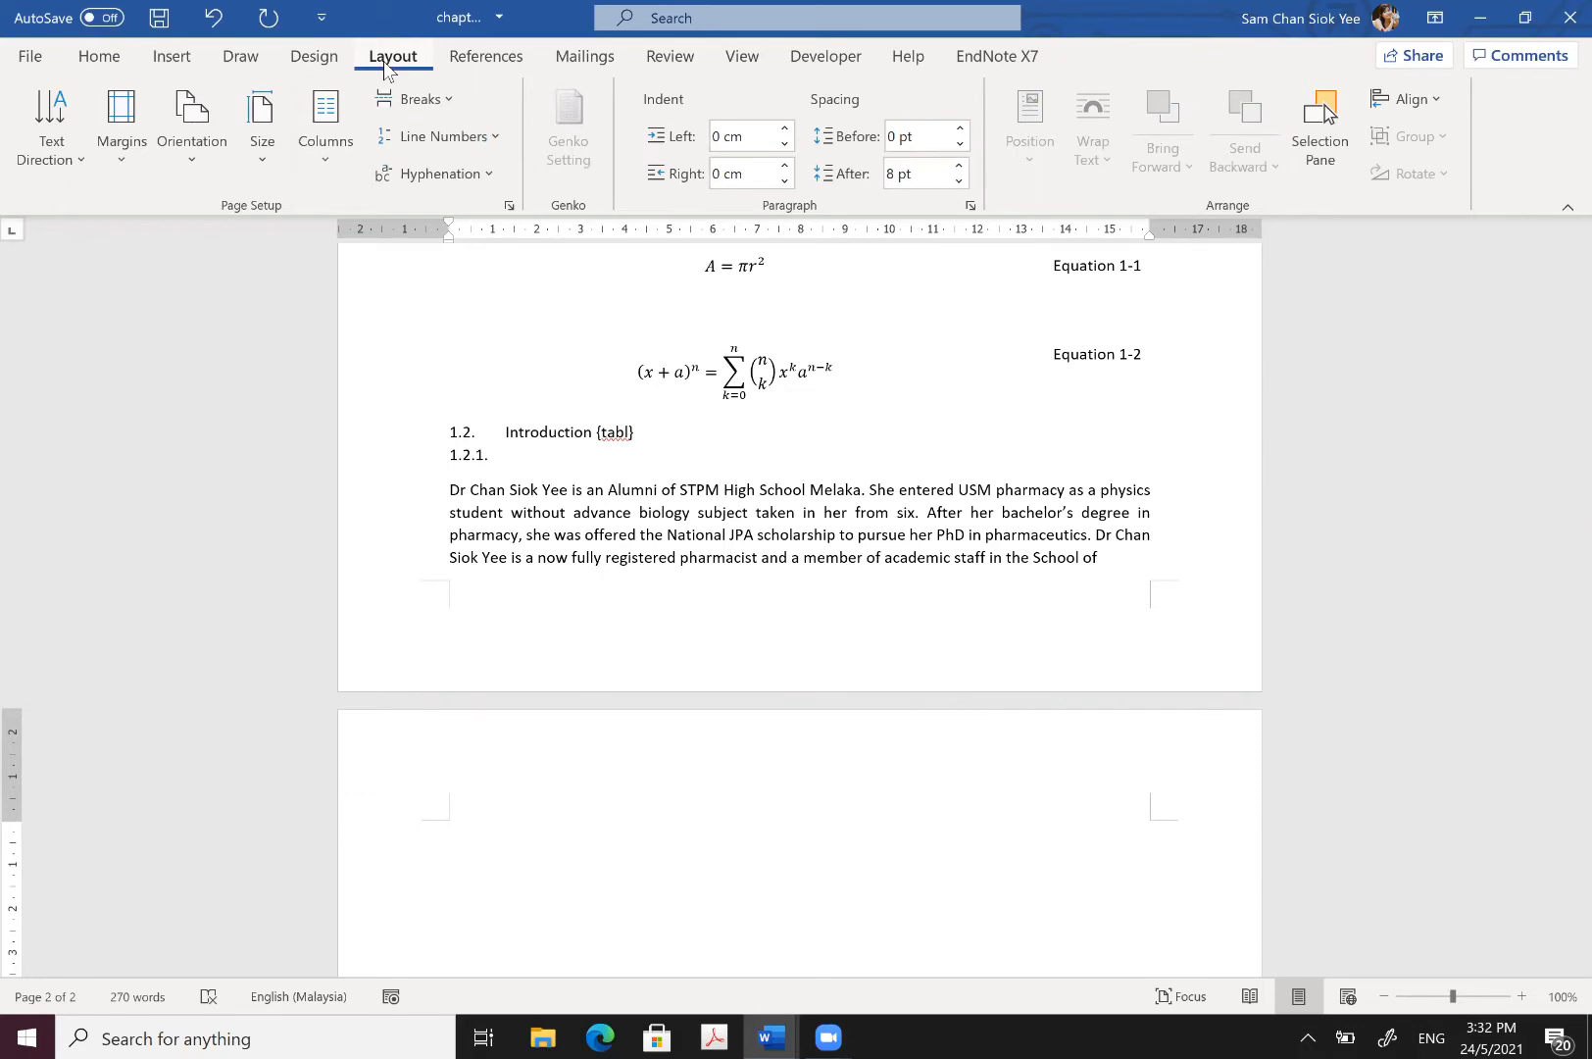
left_click(445, 103)
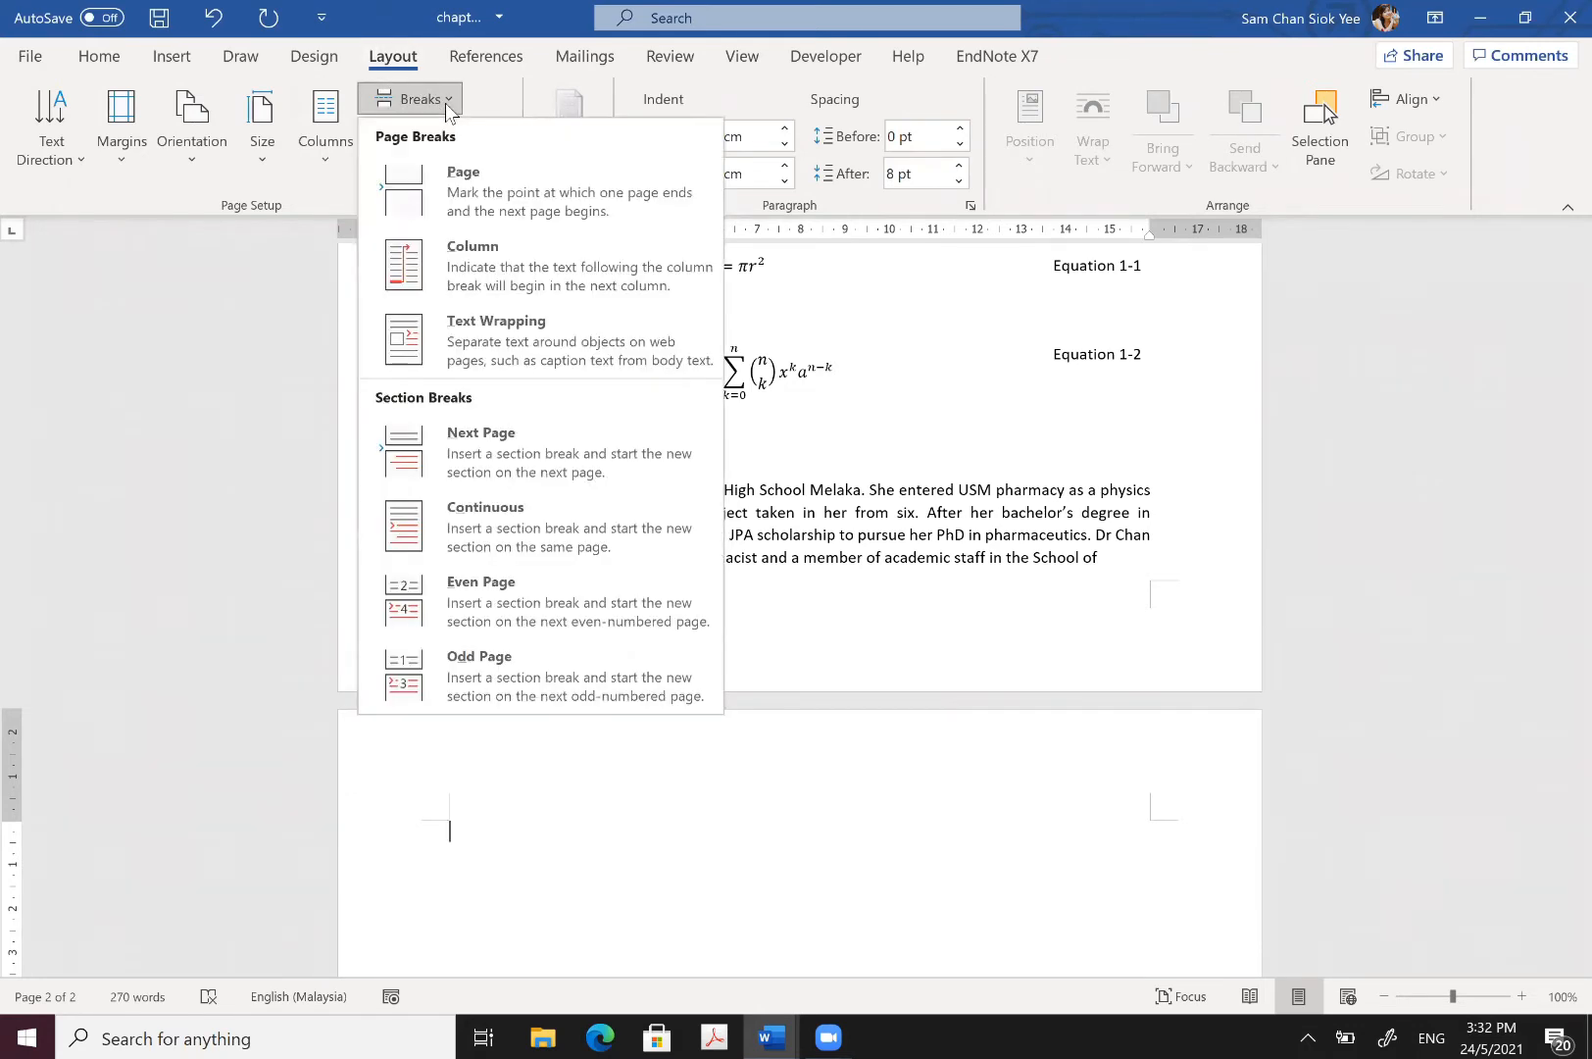
left_click(494, 432)
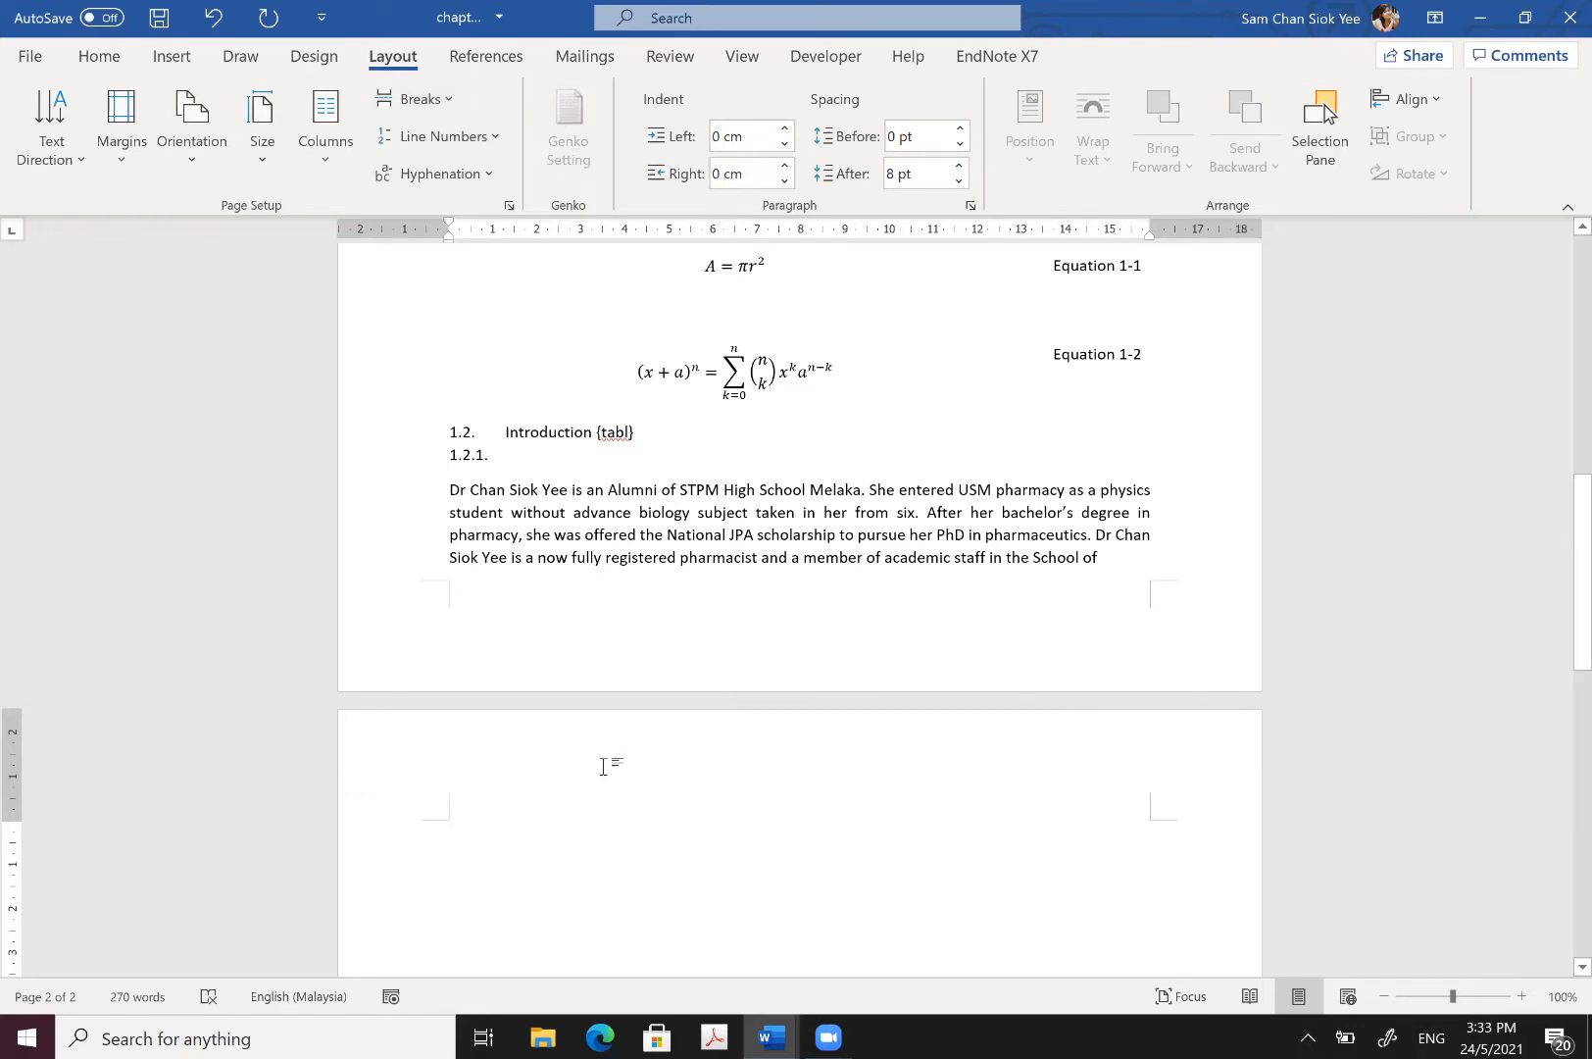
Step: Open the second page's header to check the section labels, review the pages above, and exit header editing
double_click(602, 766)
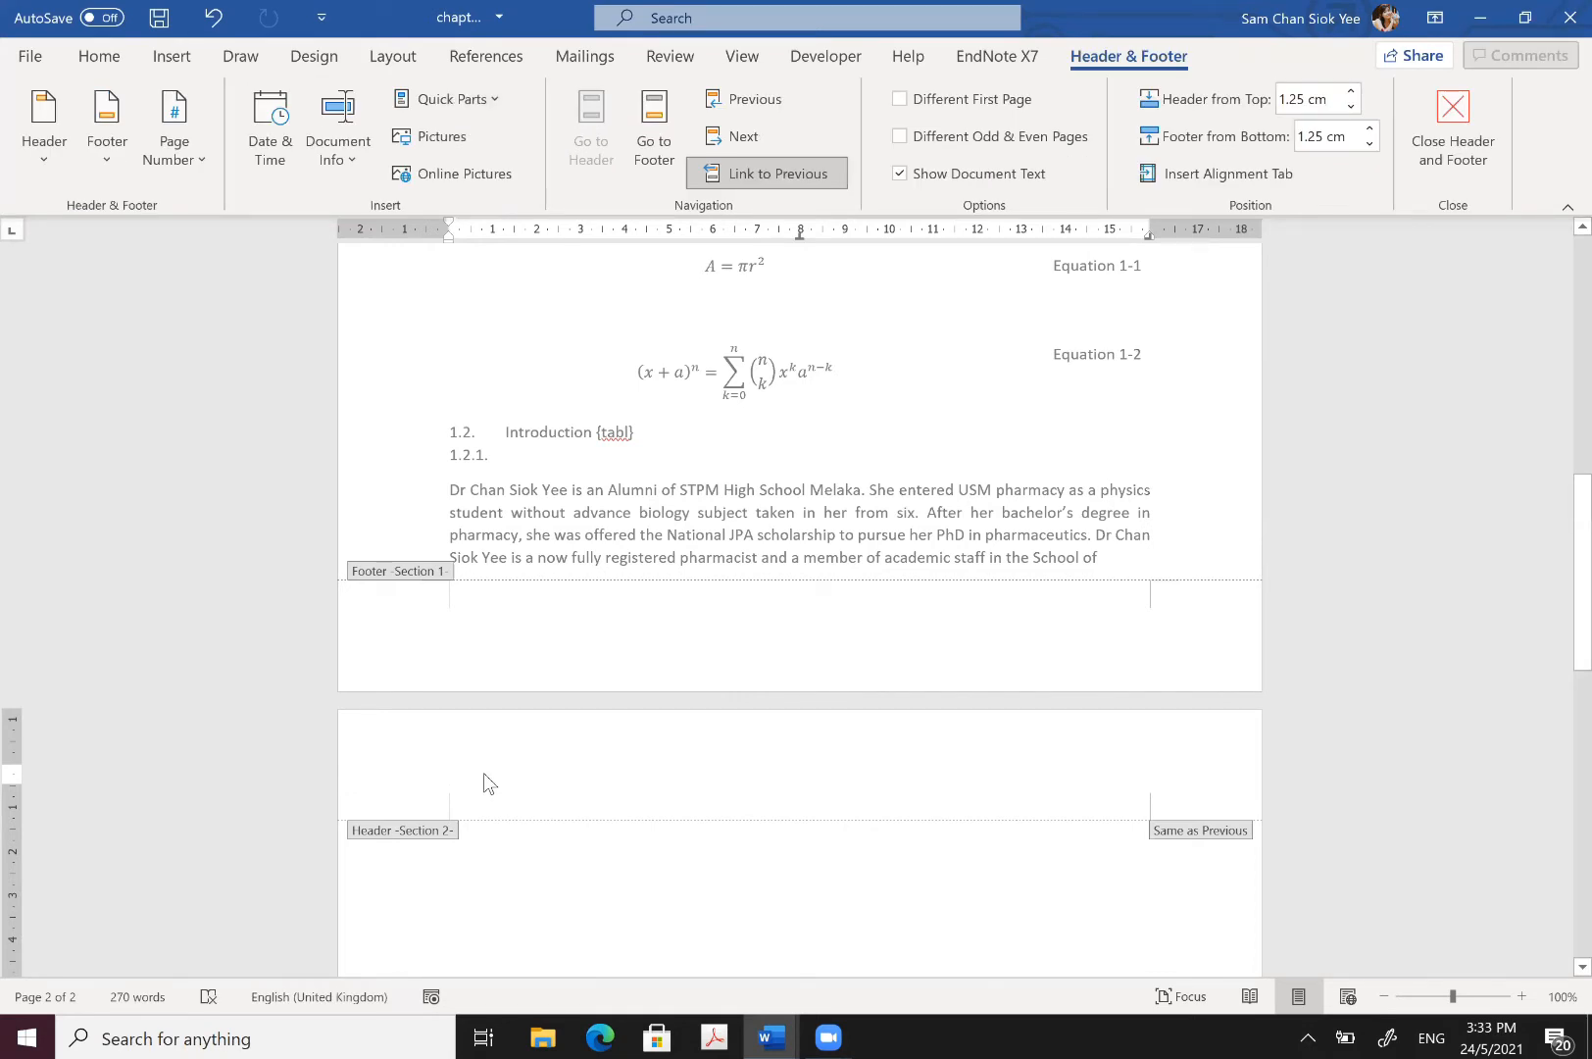
scroll(484, 773, "up", 4)
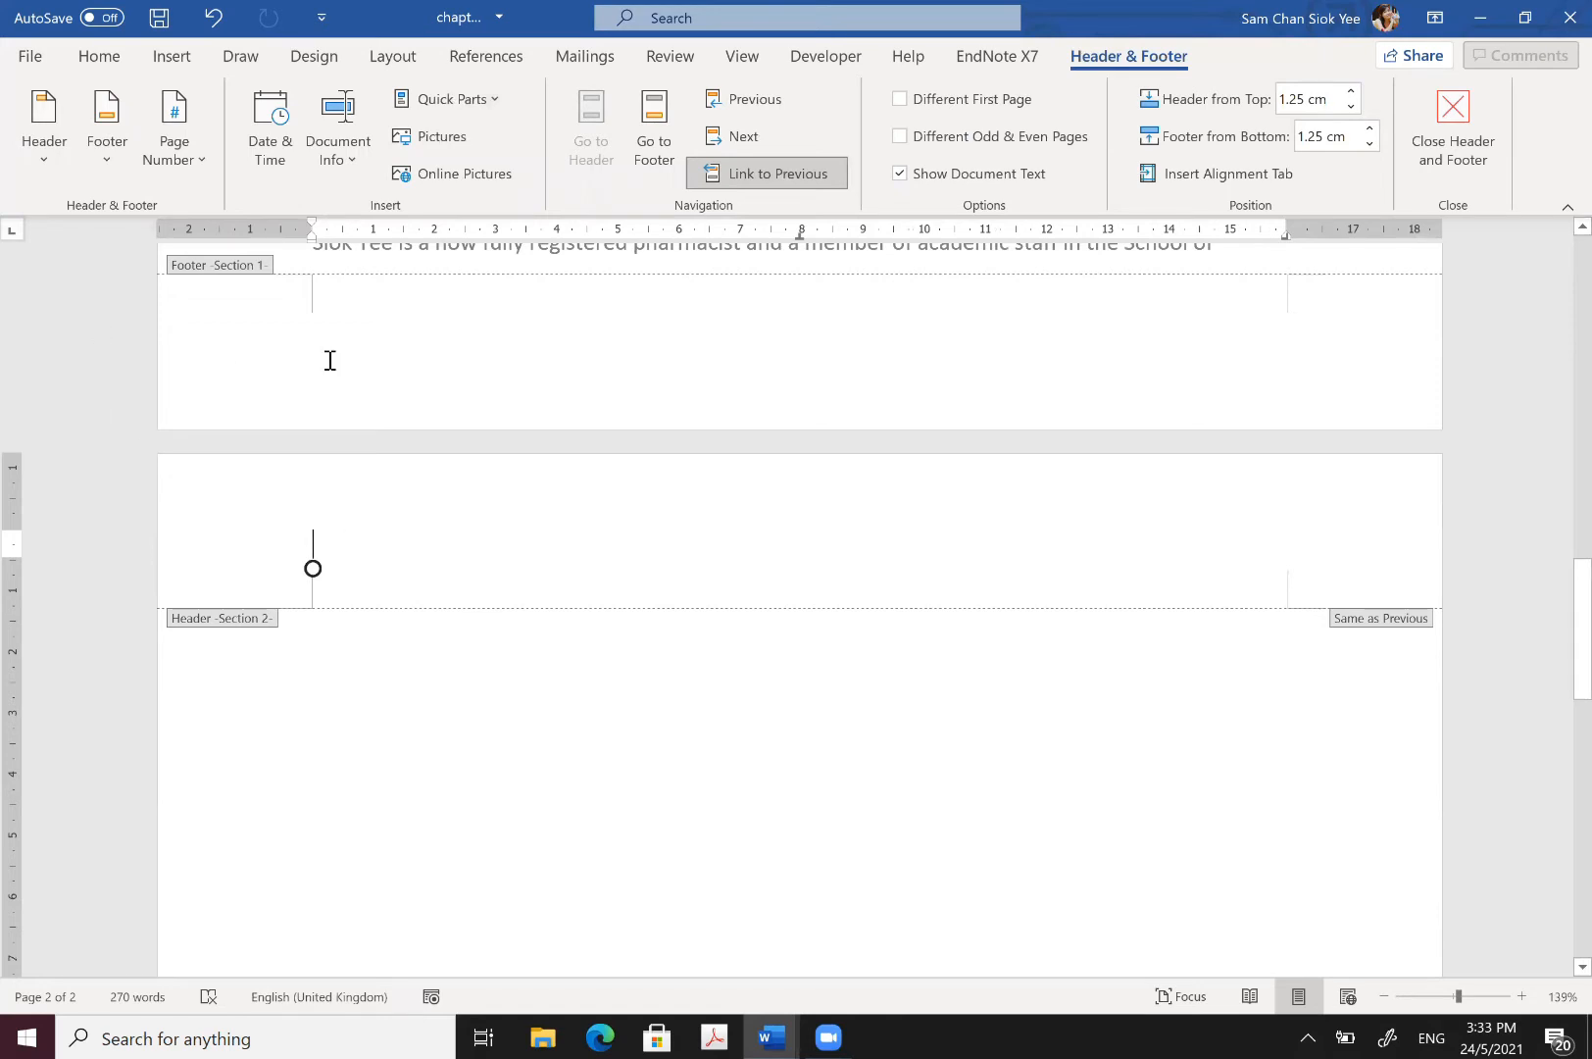
scroll(294, 392, "up", 6)
scroll(421, 490, "up", 3)
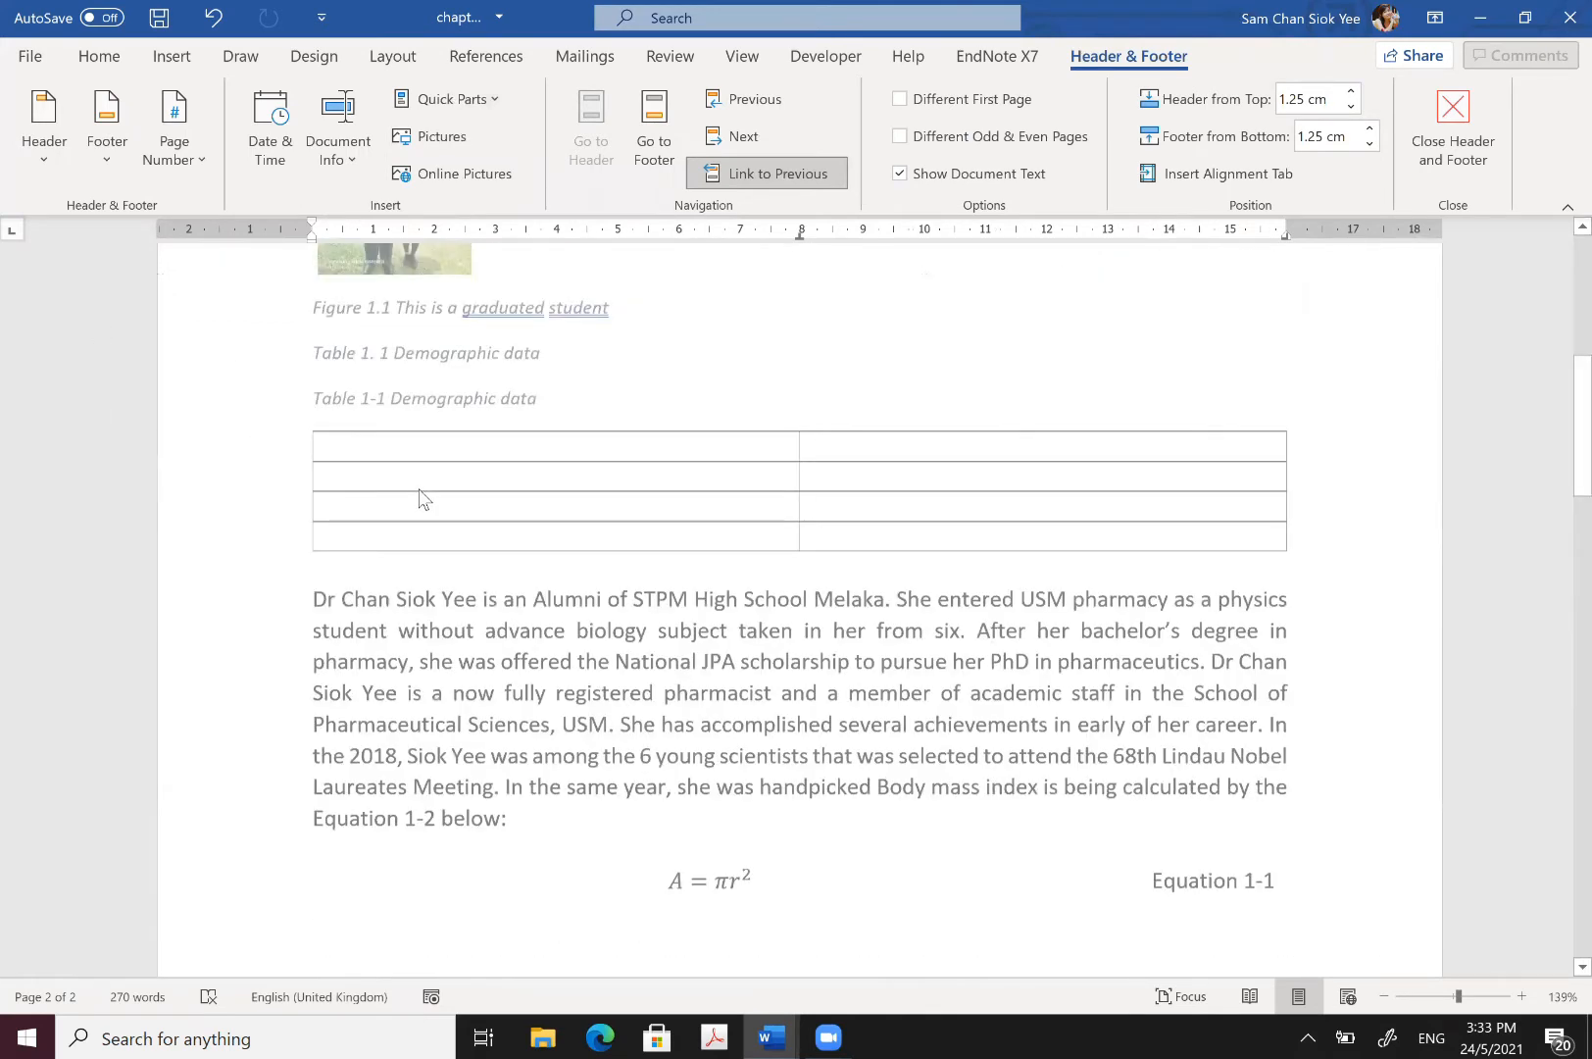
scroll(420, 490, "up", 5)
scroll(323, 377, "down", 15)
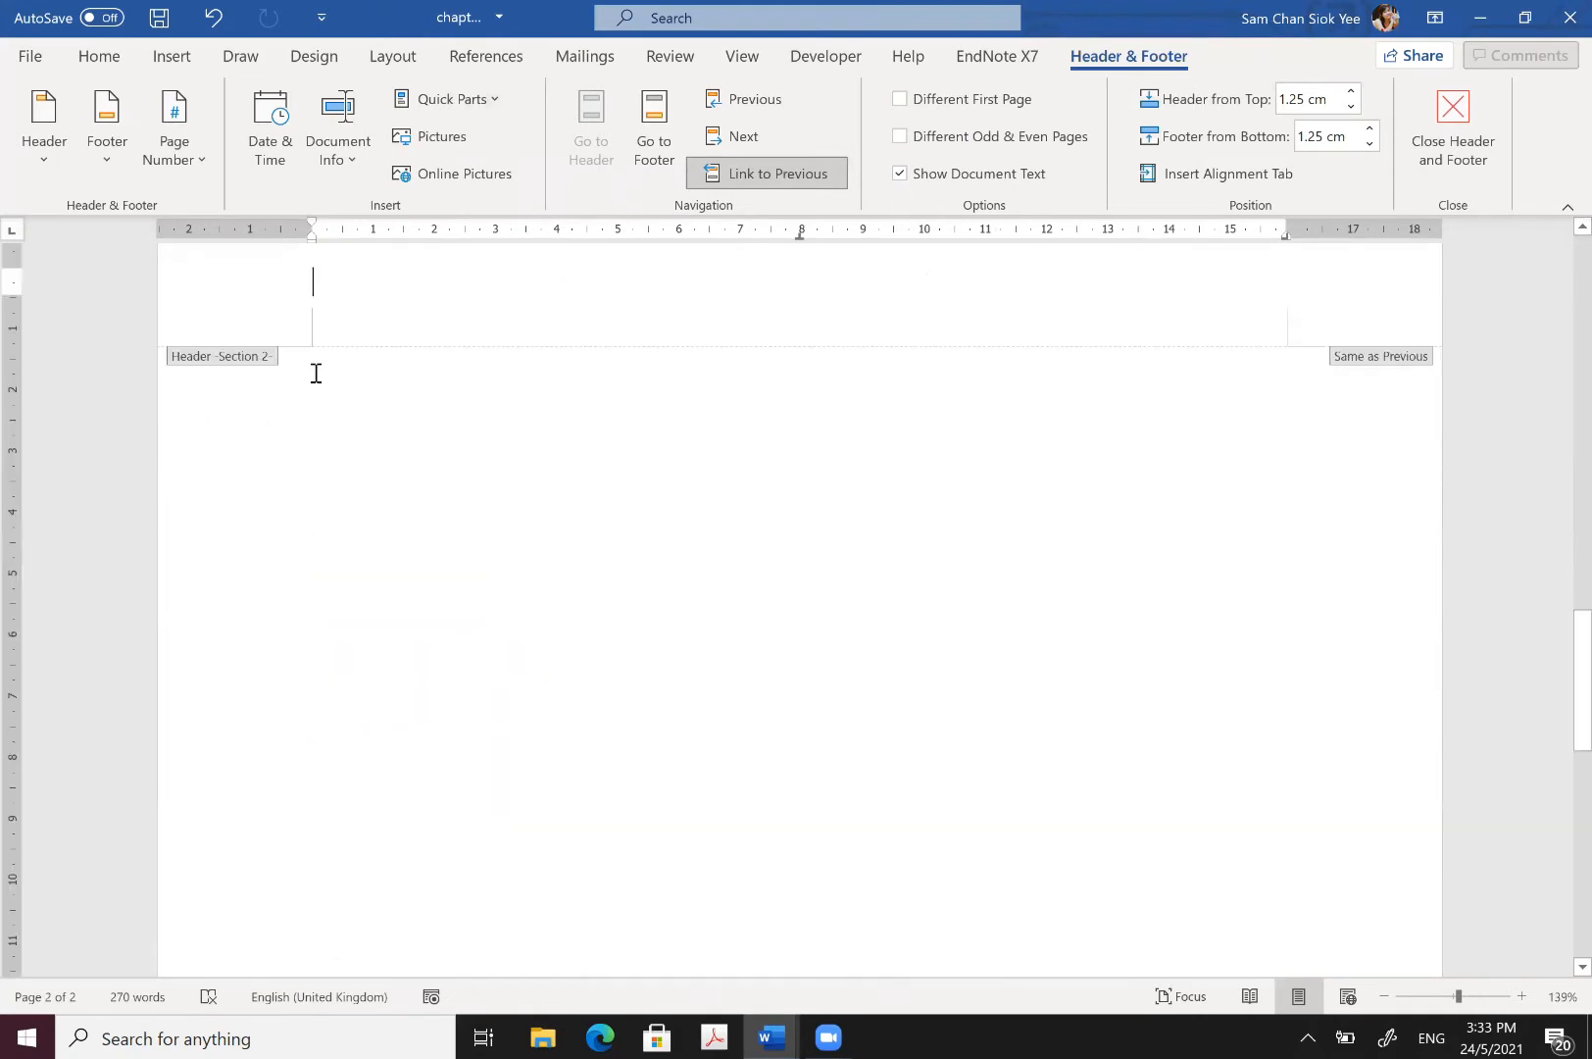
key("Escape")
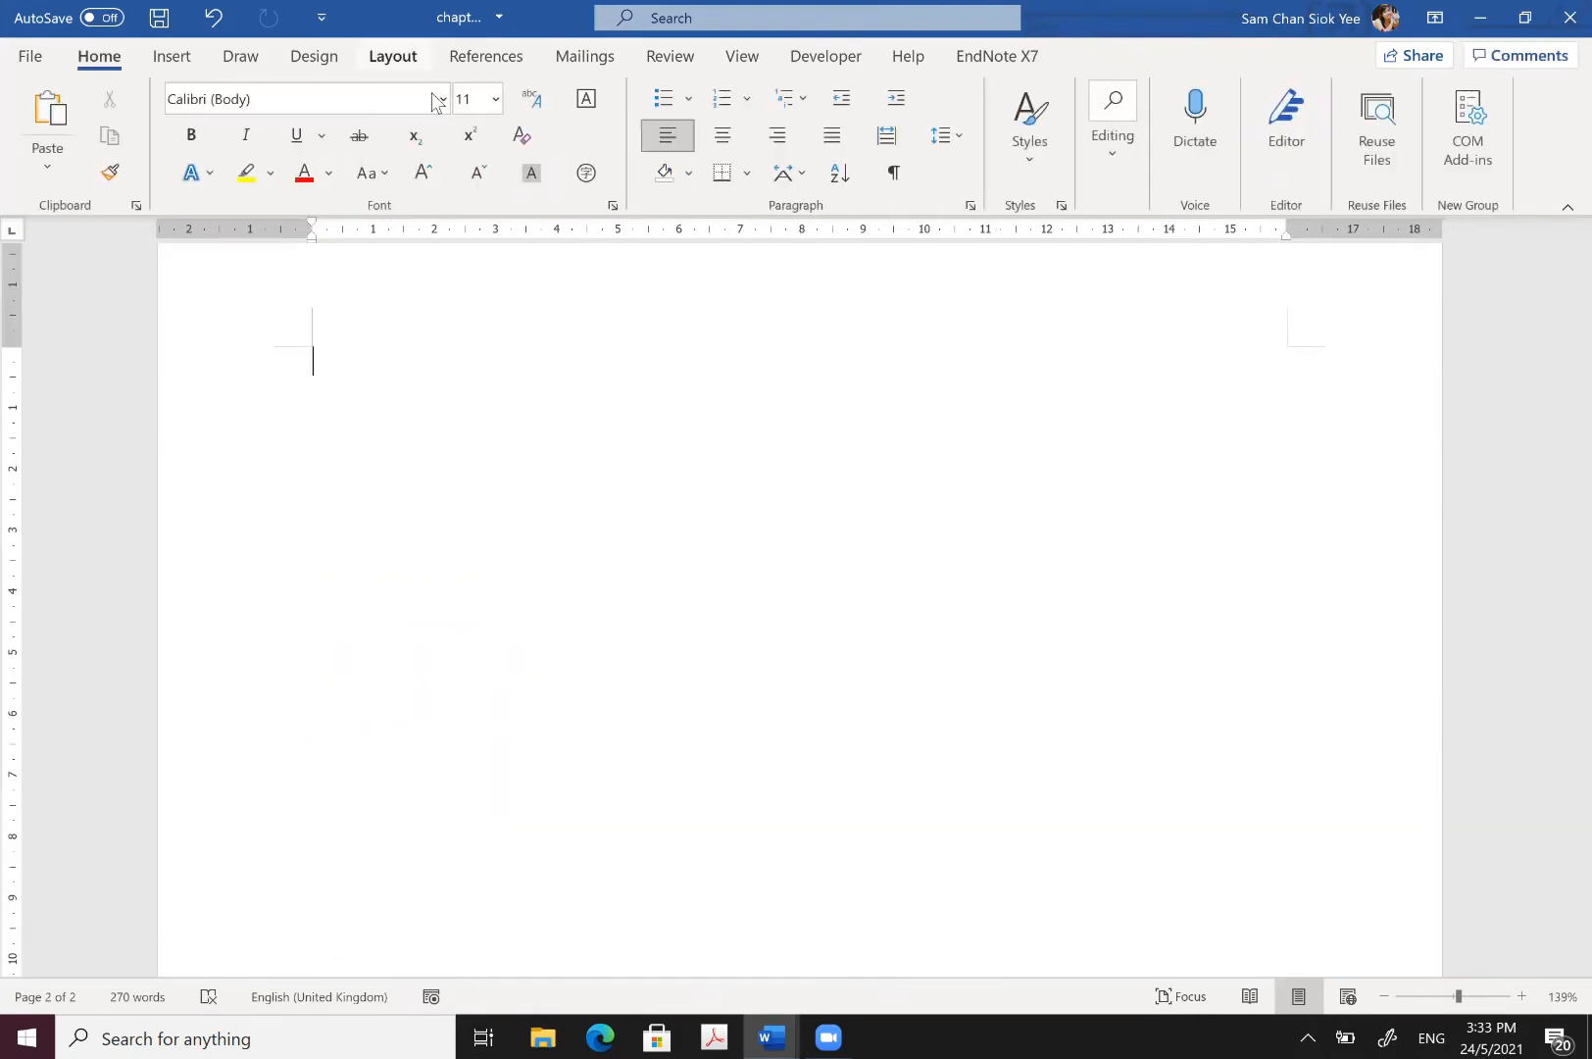
key("alt+p")
key("b")
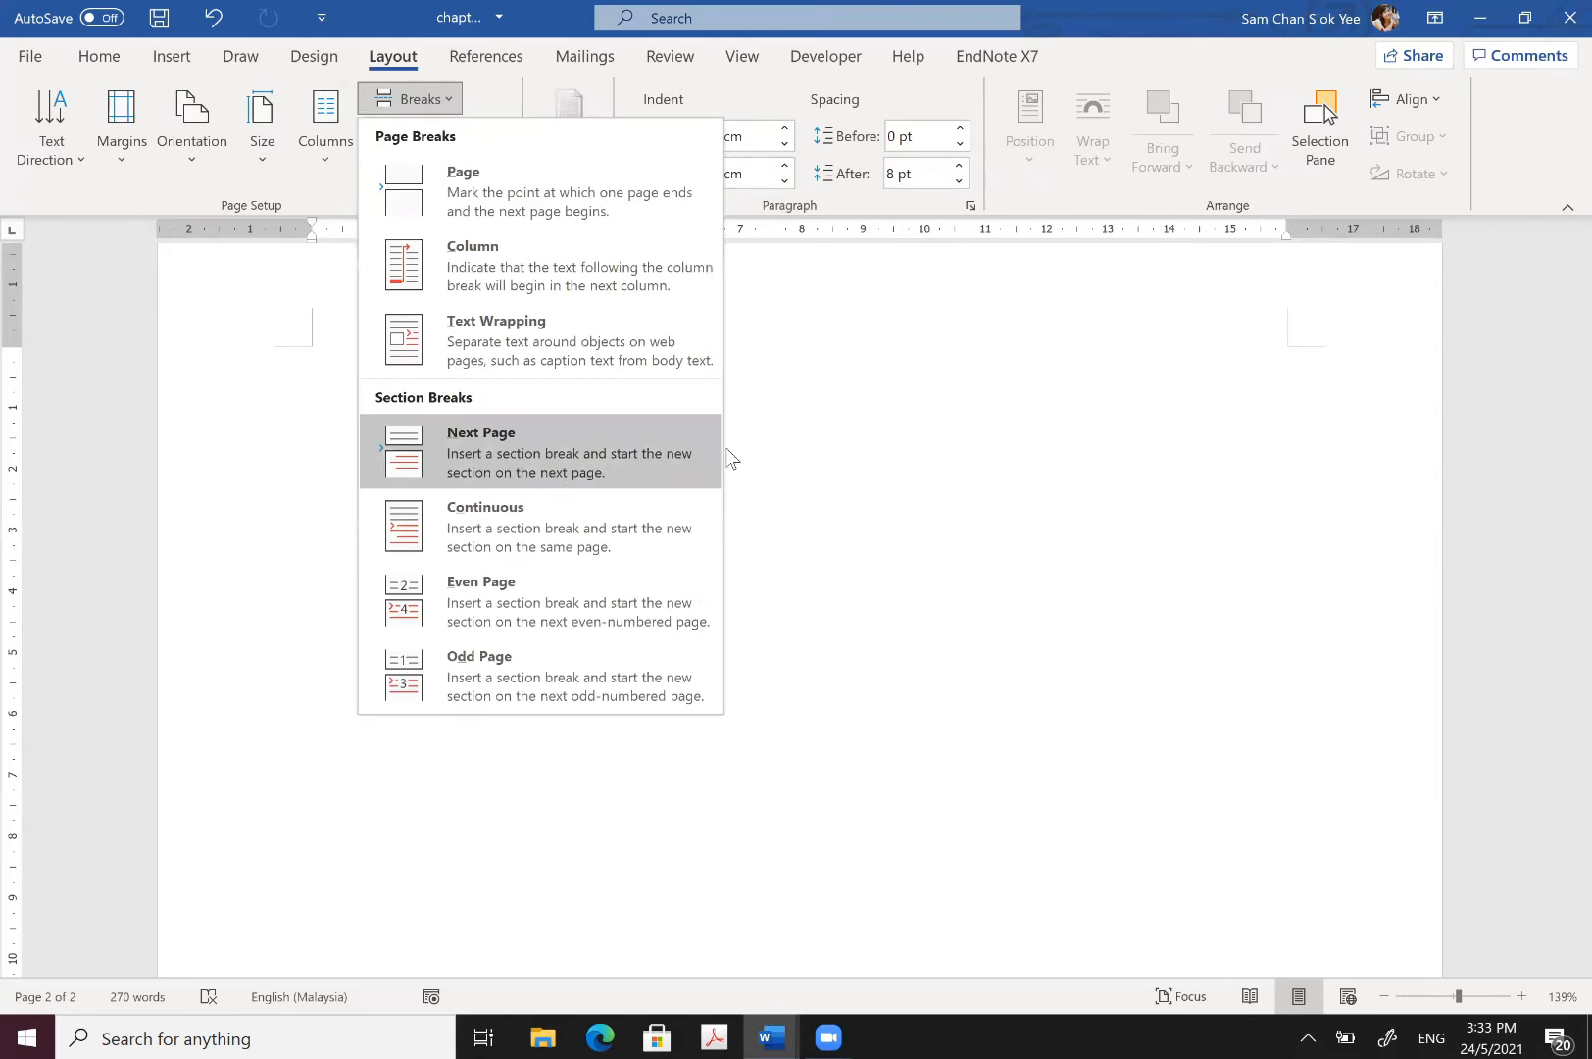
left_click(824, 471)
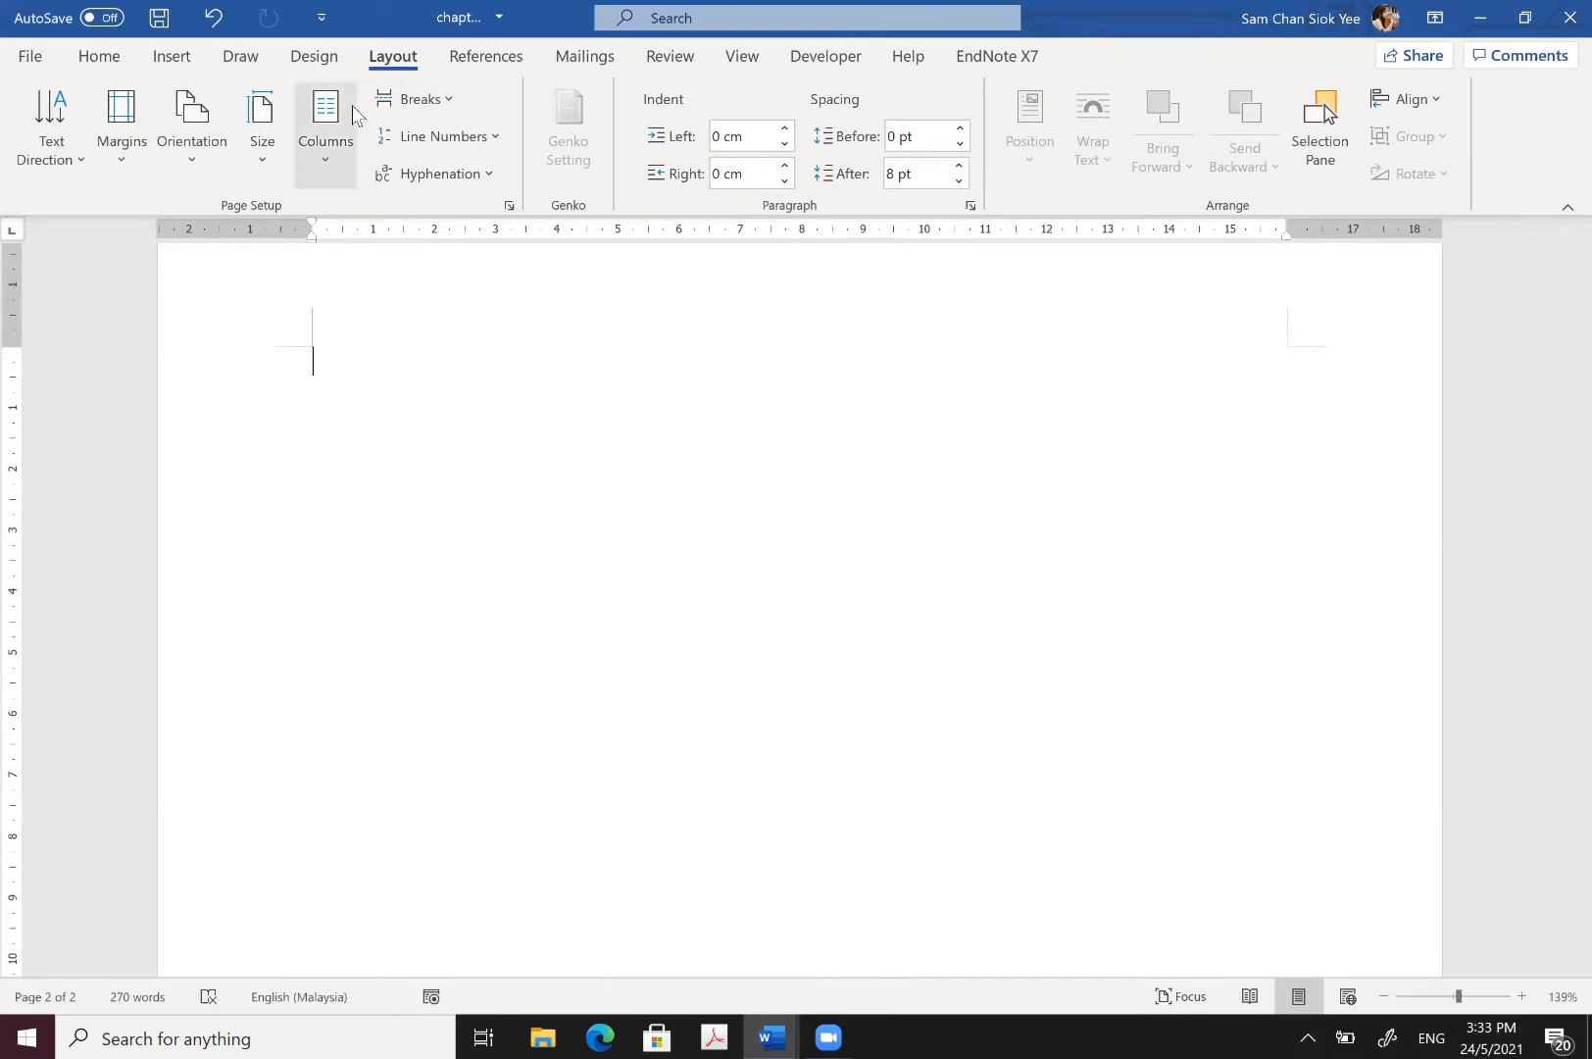
Step: Insert the text of the chapter 2 file from Documents onto the empty second page
scroll(352, 105, "down", 1)
scroll(352, 105, "up", 2)
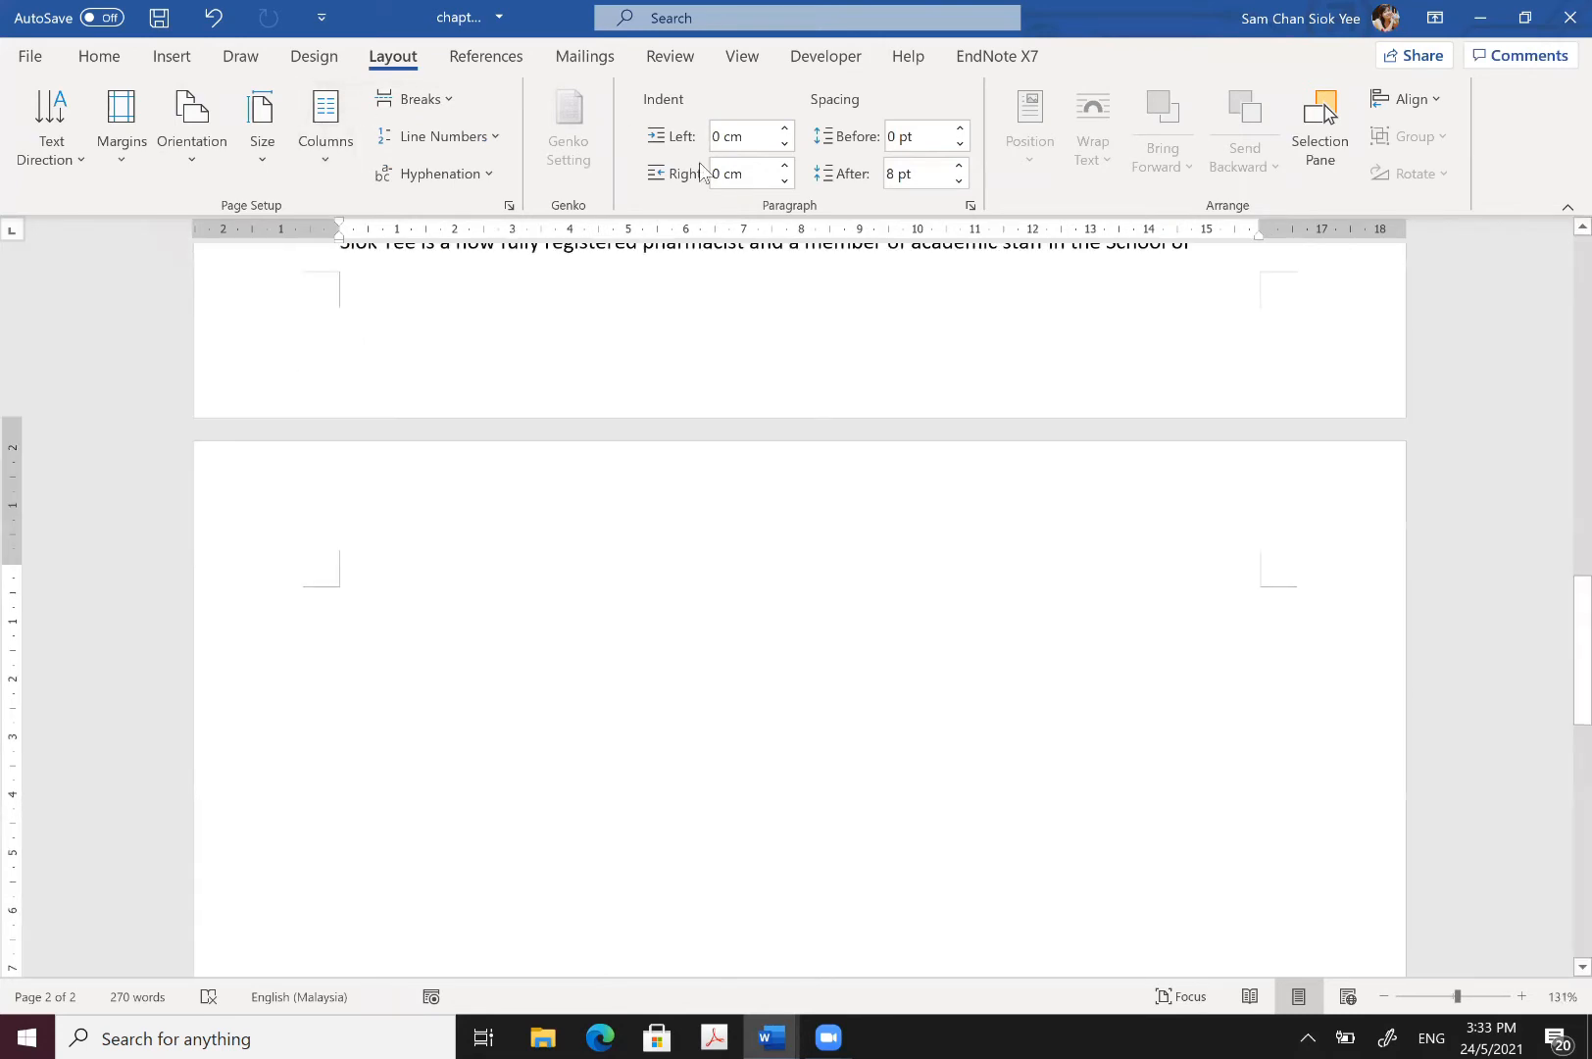
scroll(392, 80, "up", 1)
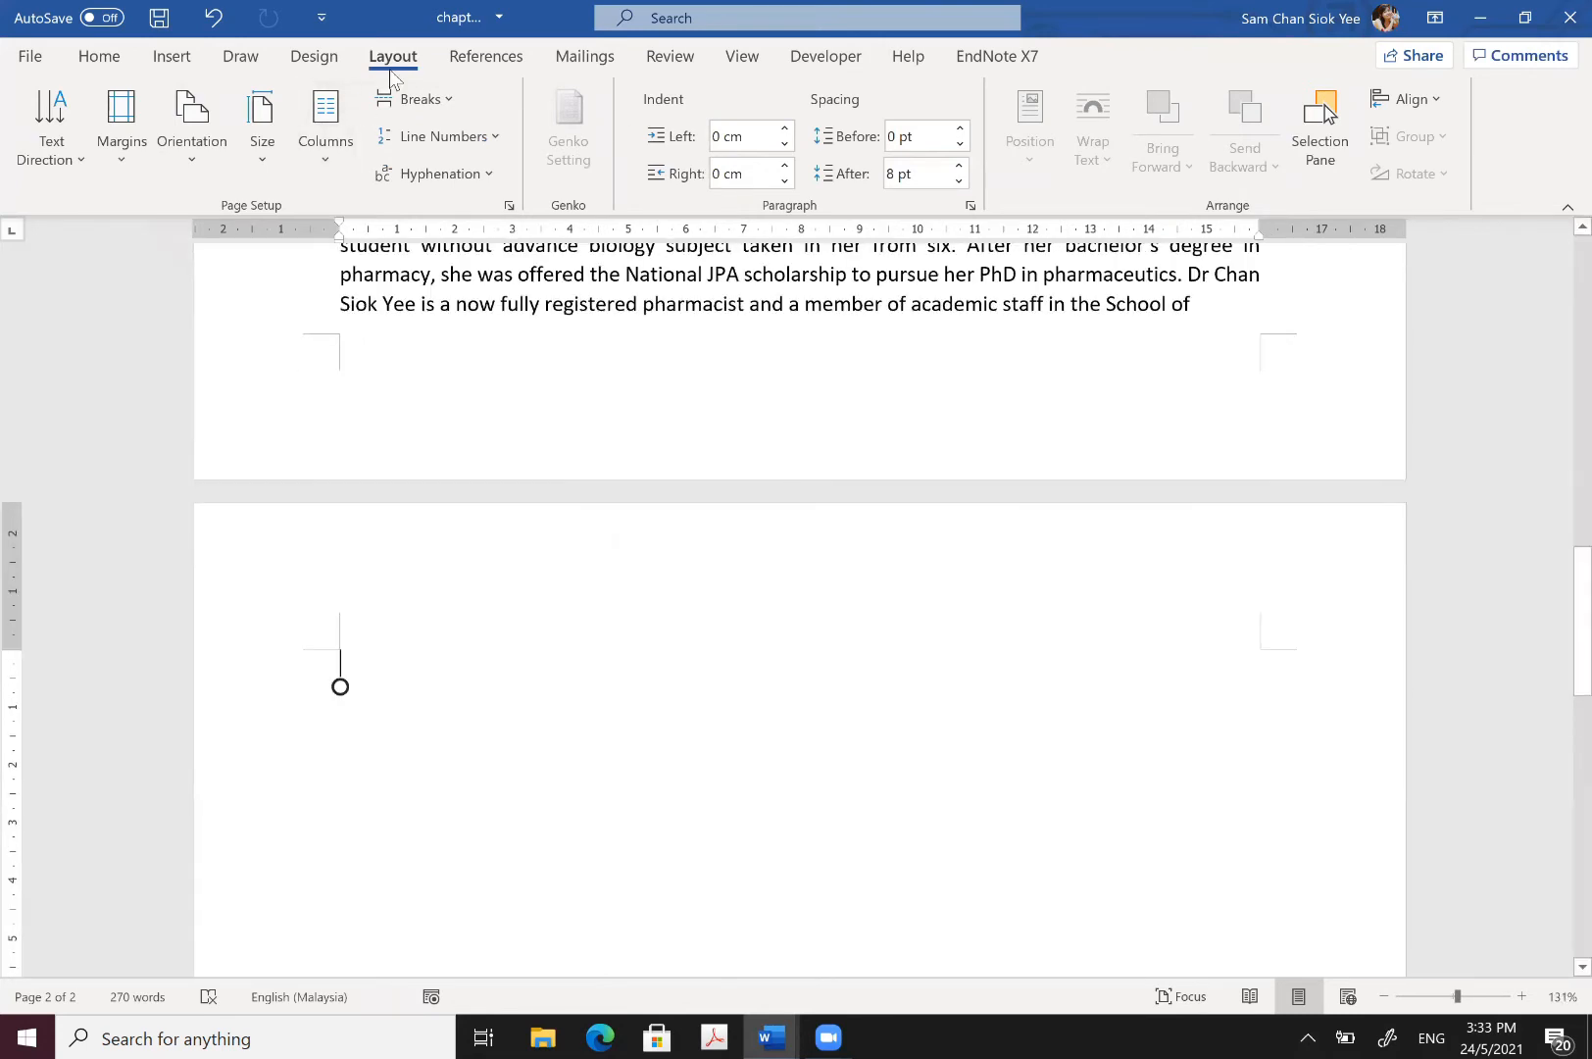
left_click(174, 57)
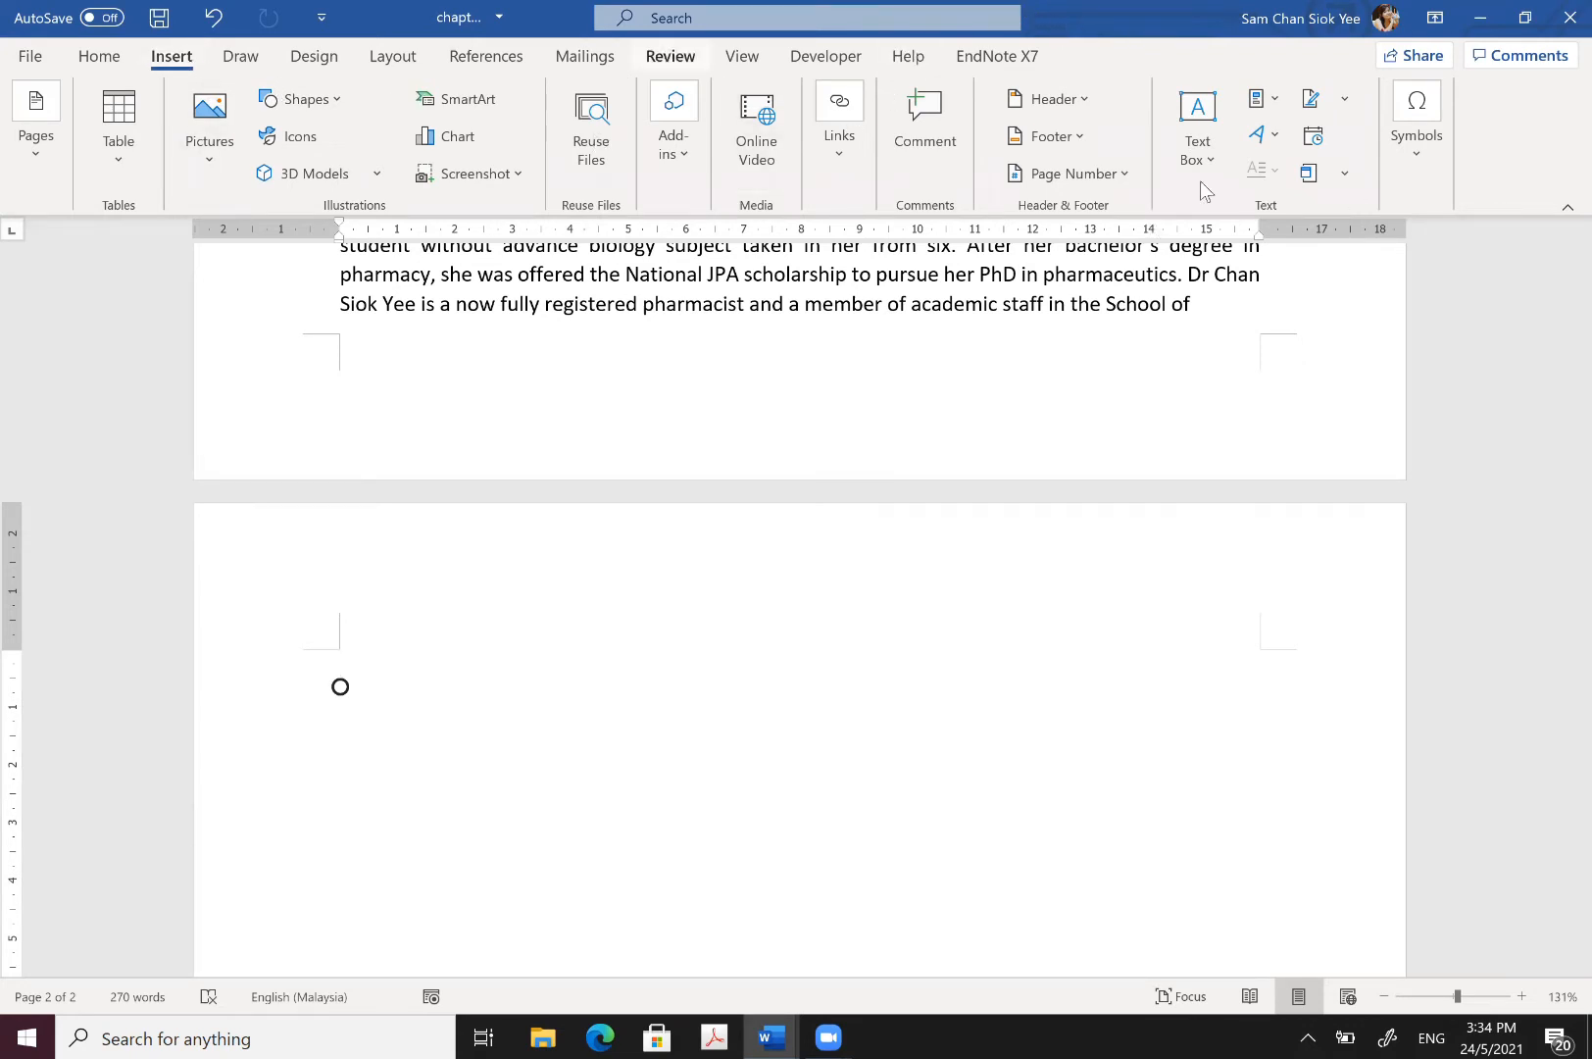
left_click(1348, 173)
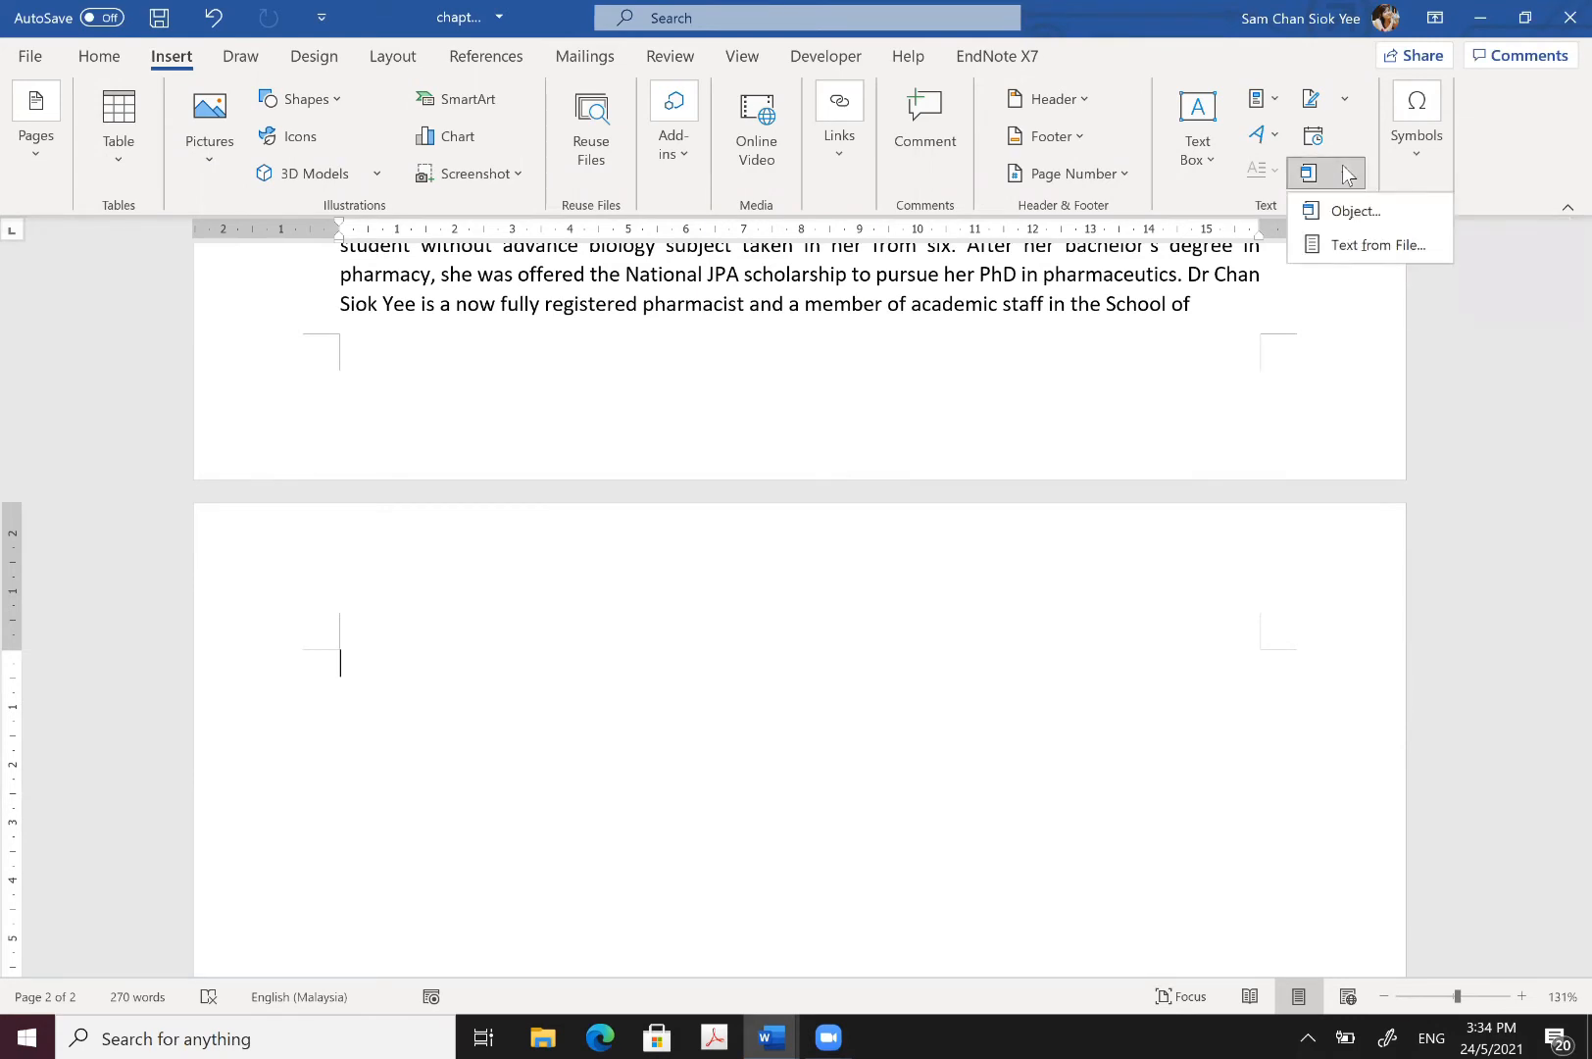
left_click(1377, 245)
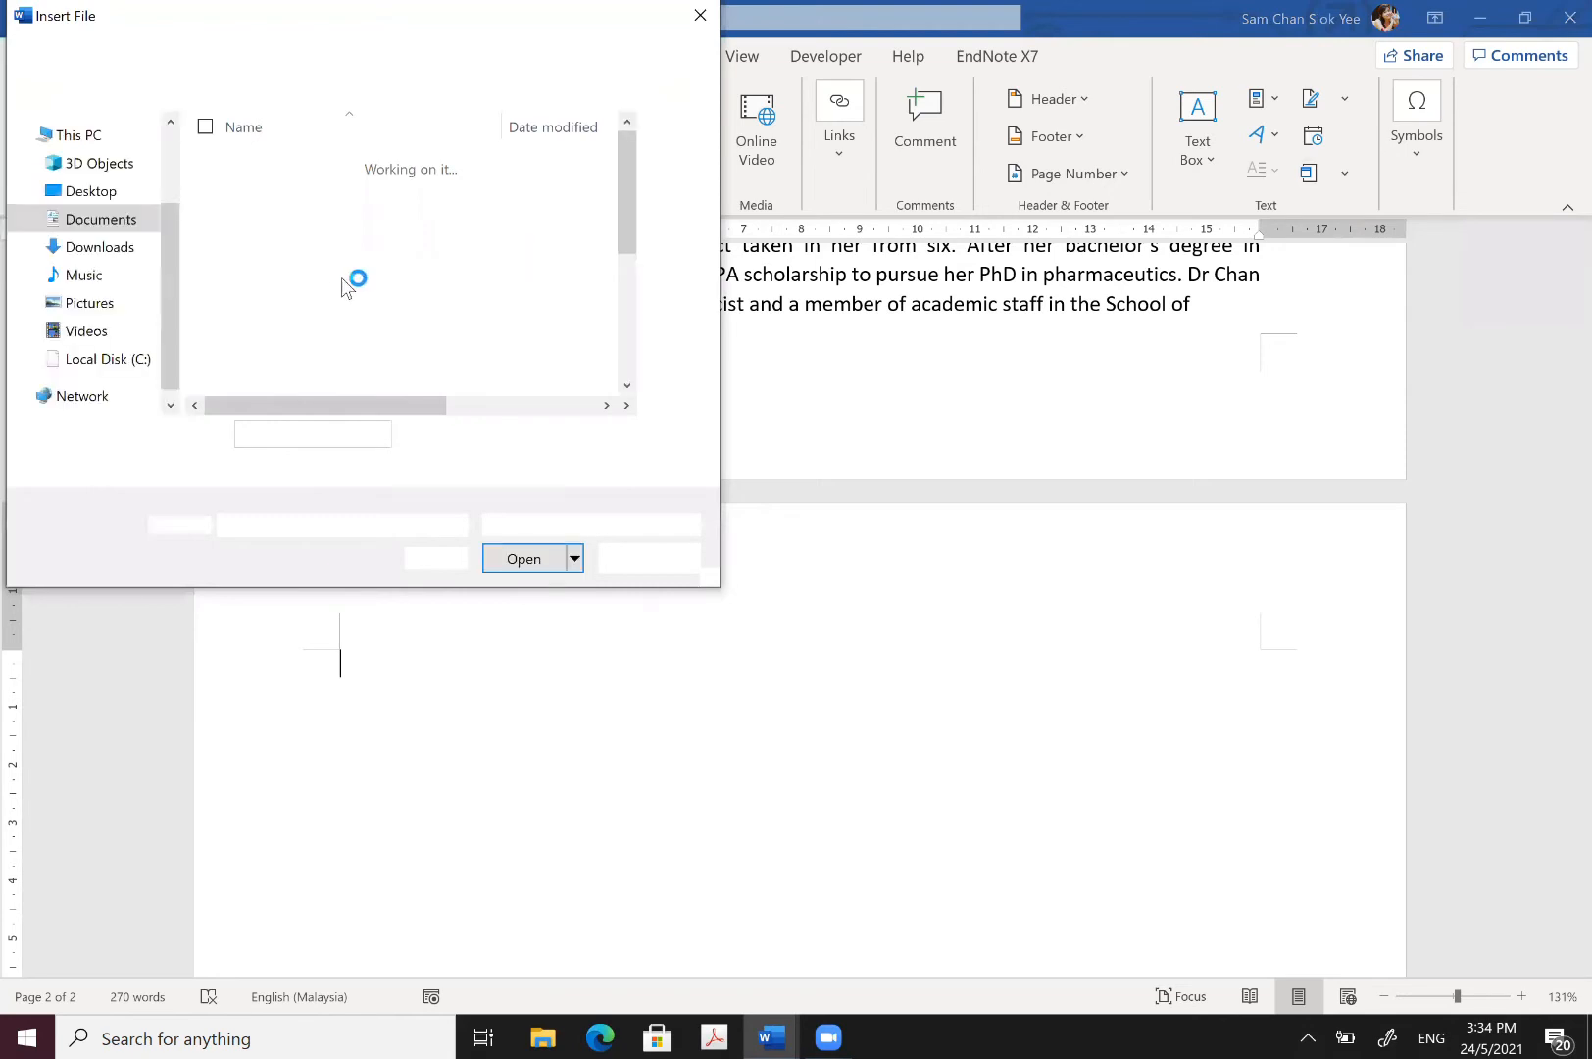
scroll(382, 250, "down", 3)
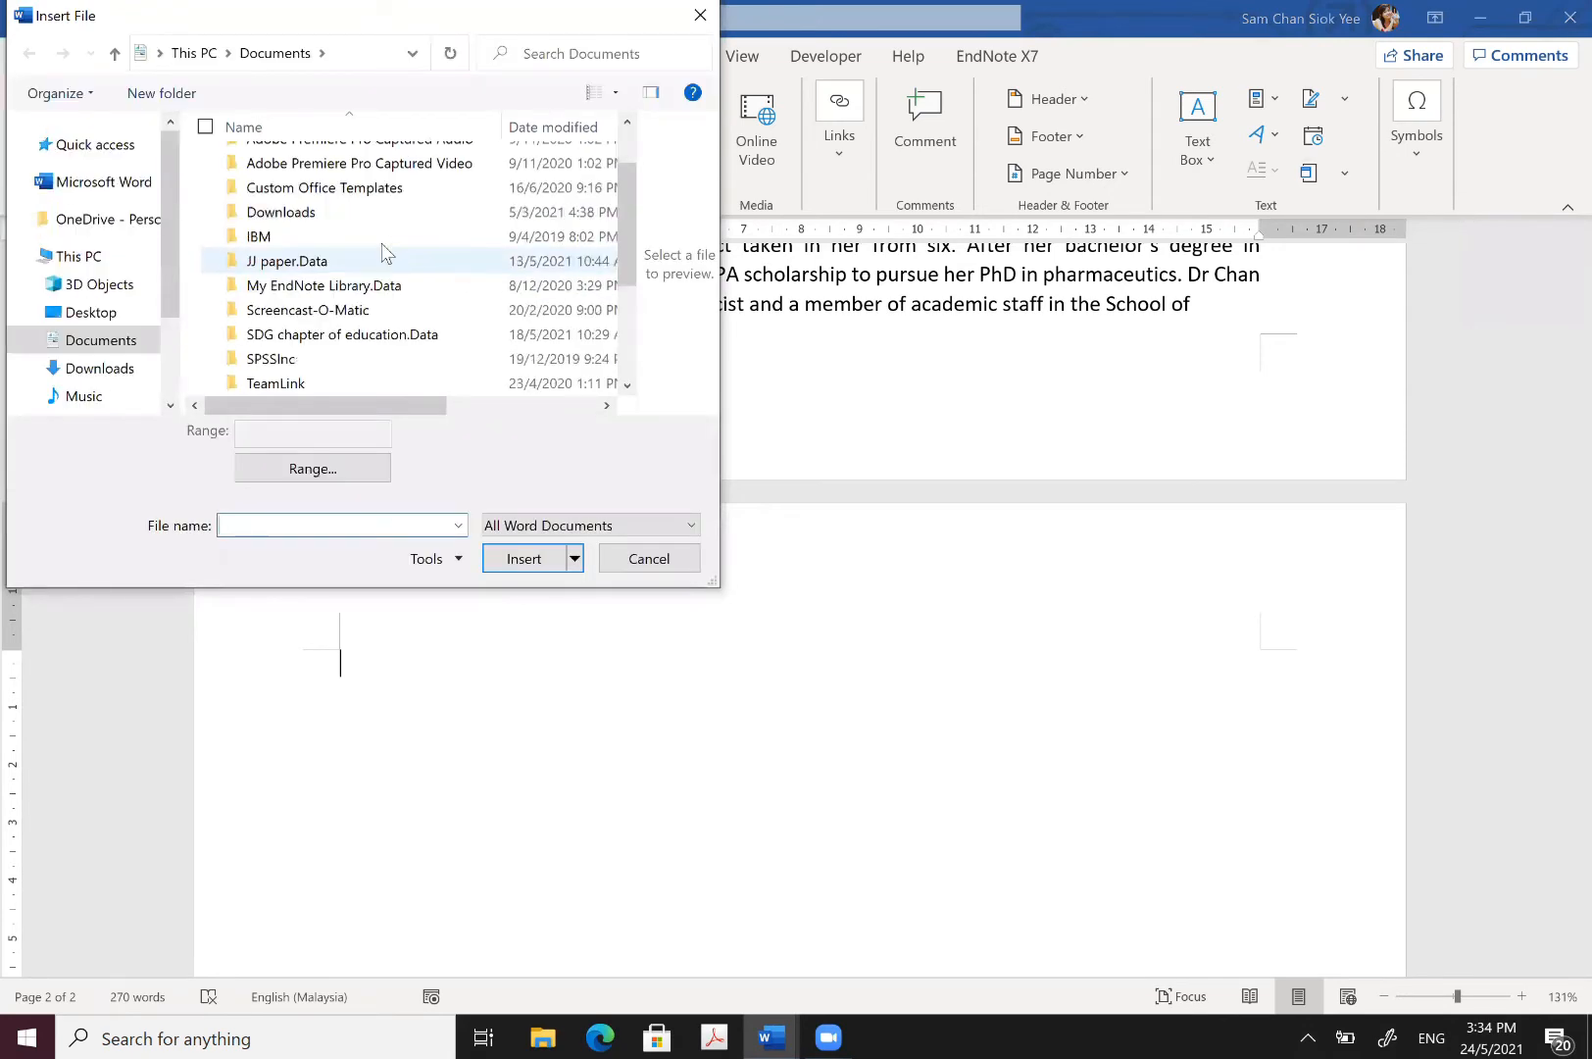
left_click(294, 309)
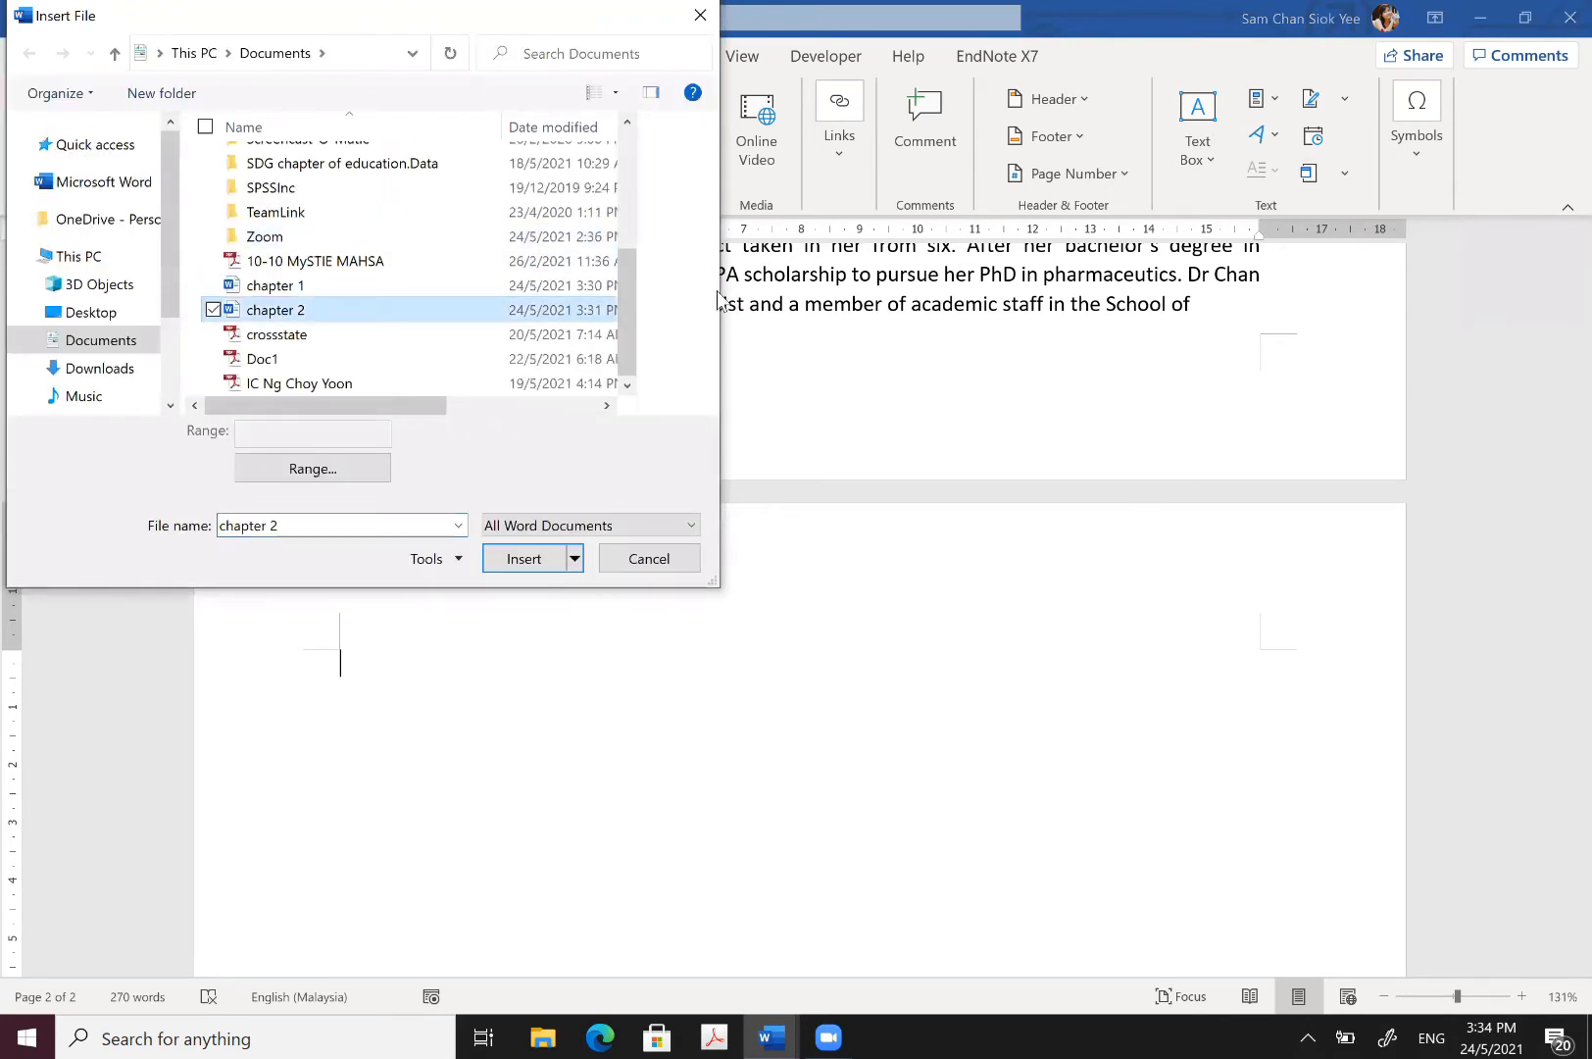
left_click_drag(721, 284, 968, 289)
left_click_drag(774, 270, 638, 270)
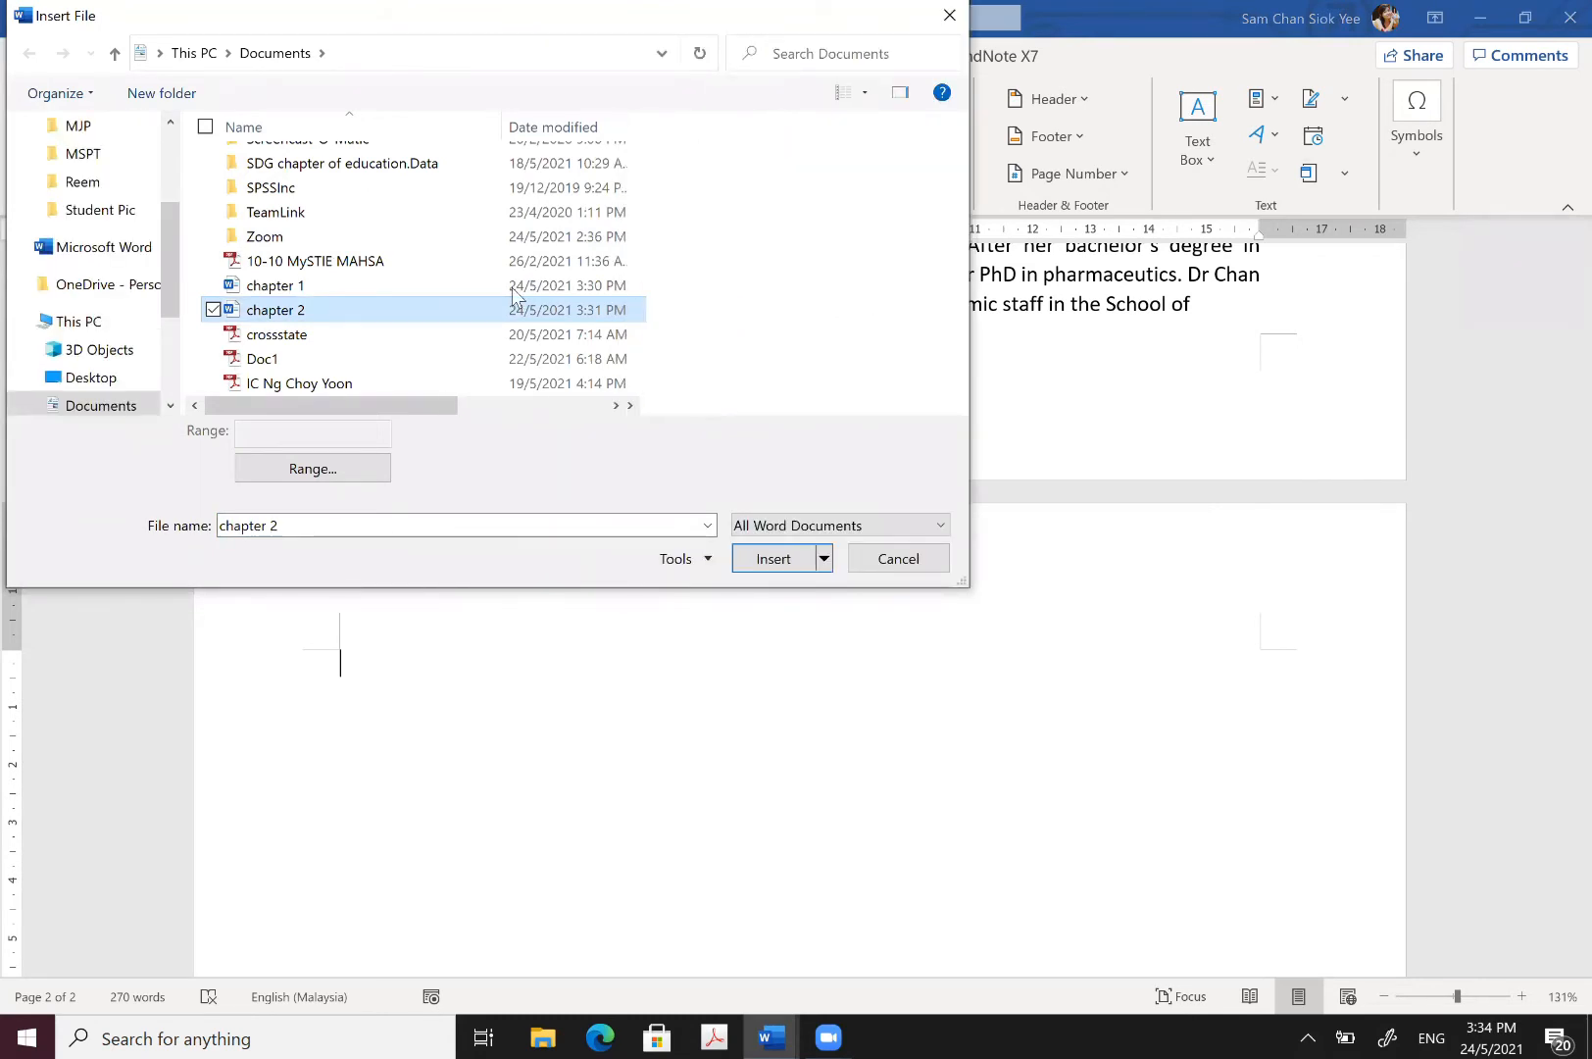
left_click(764, 559)
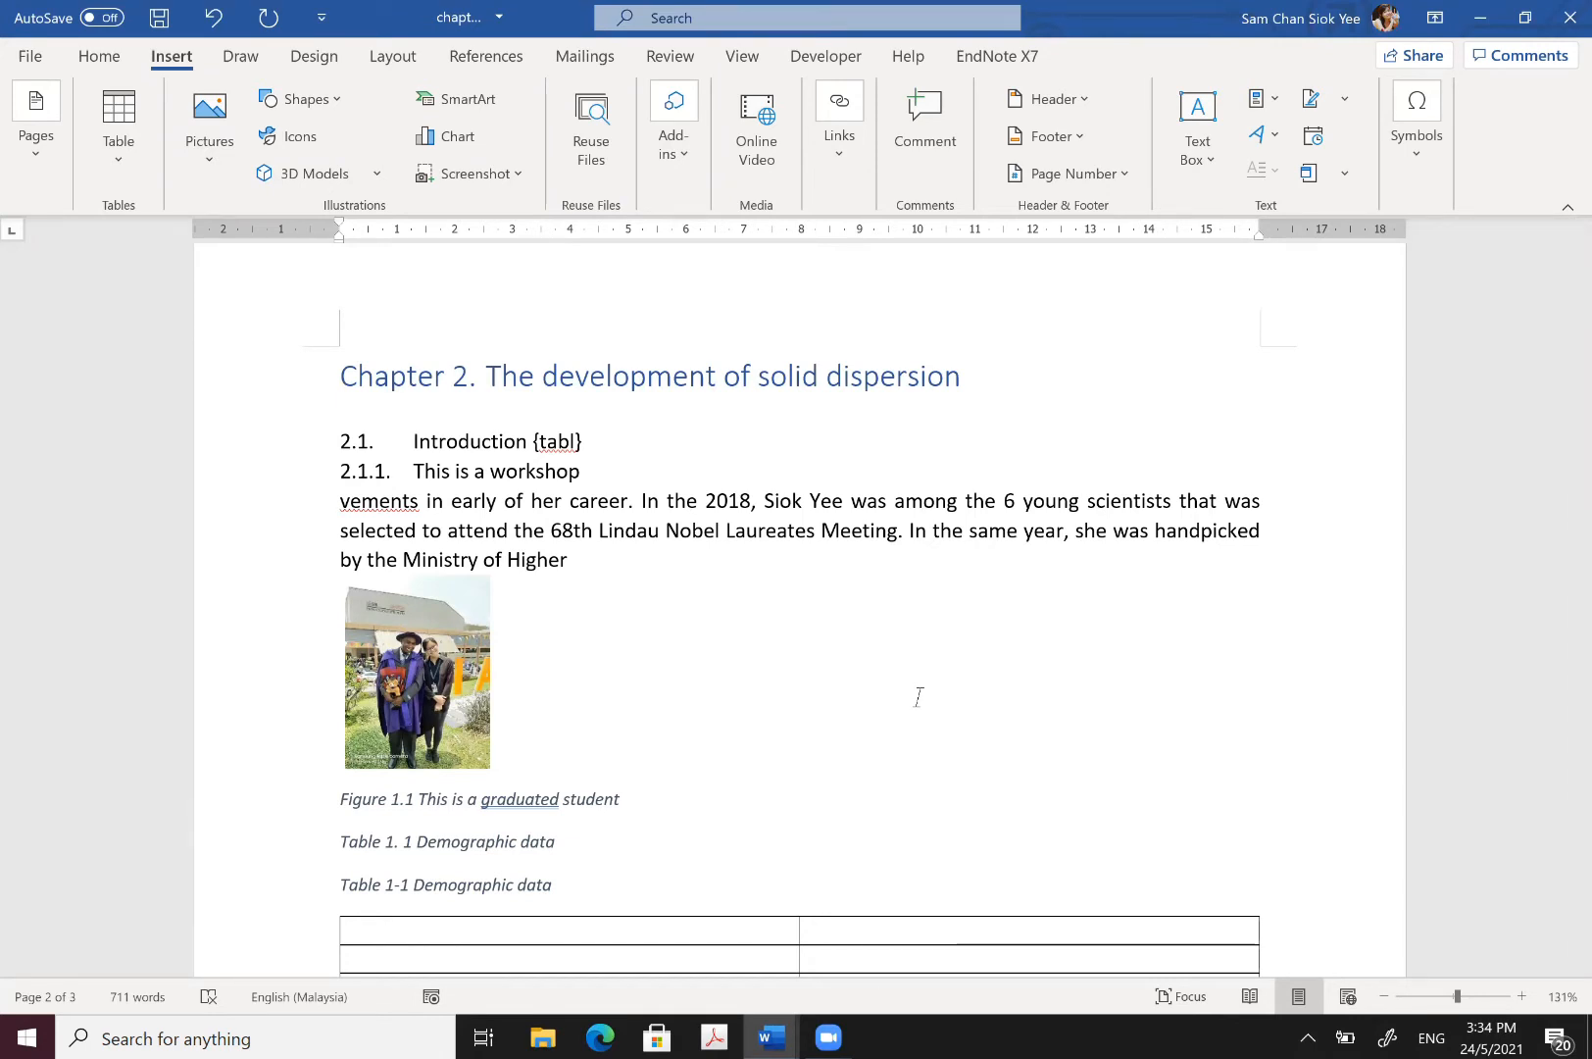
Step: Examine the numbering of the headings, captions and equations throughout the inserted chapter
left_click(461, 376)
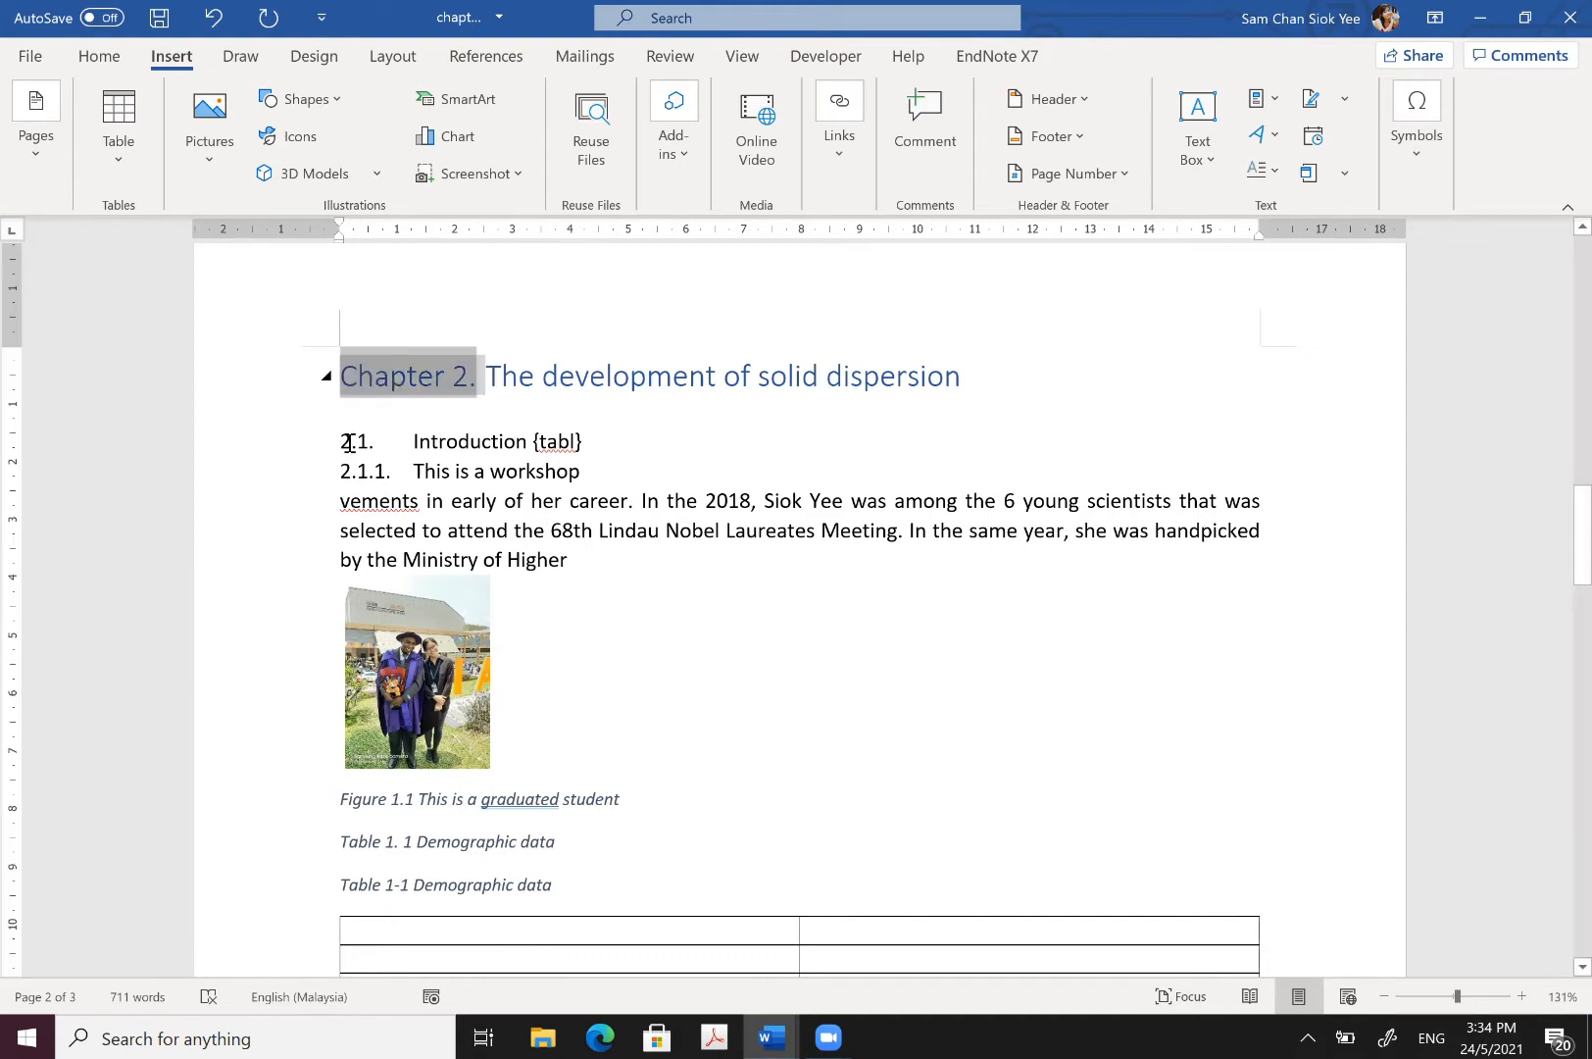
left_click(495, 443)
scroll(495, 443, "down", 4)
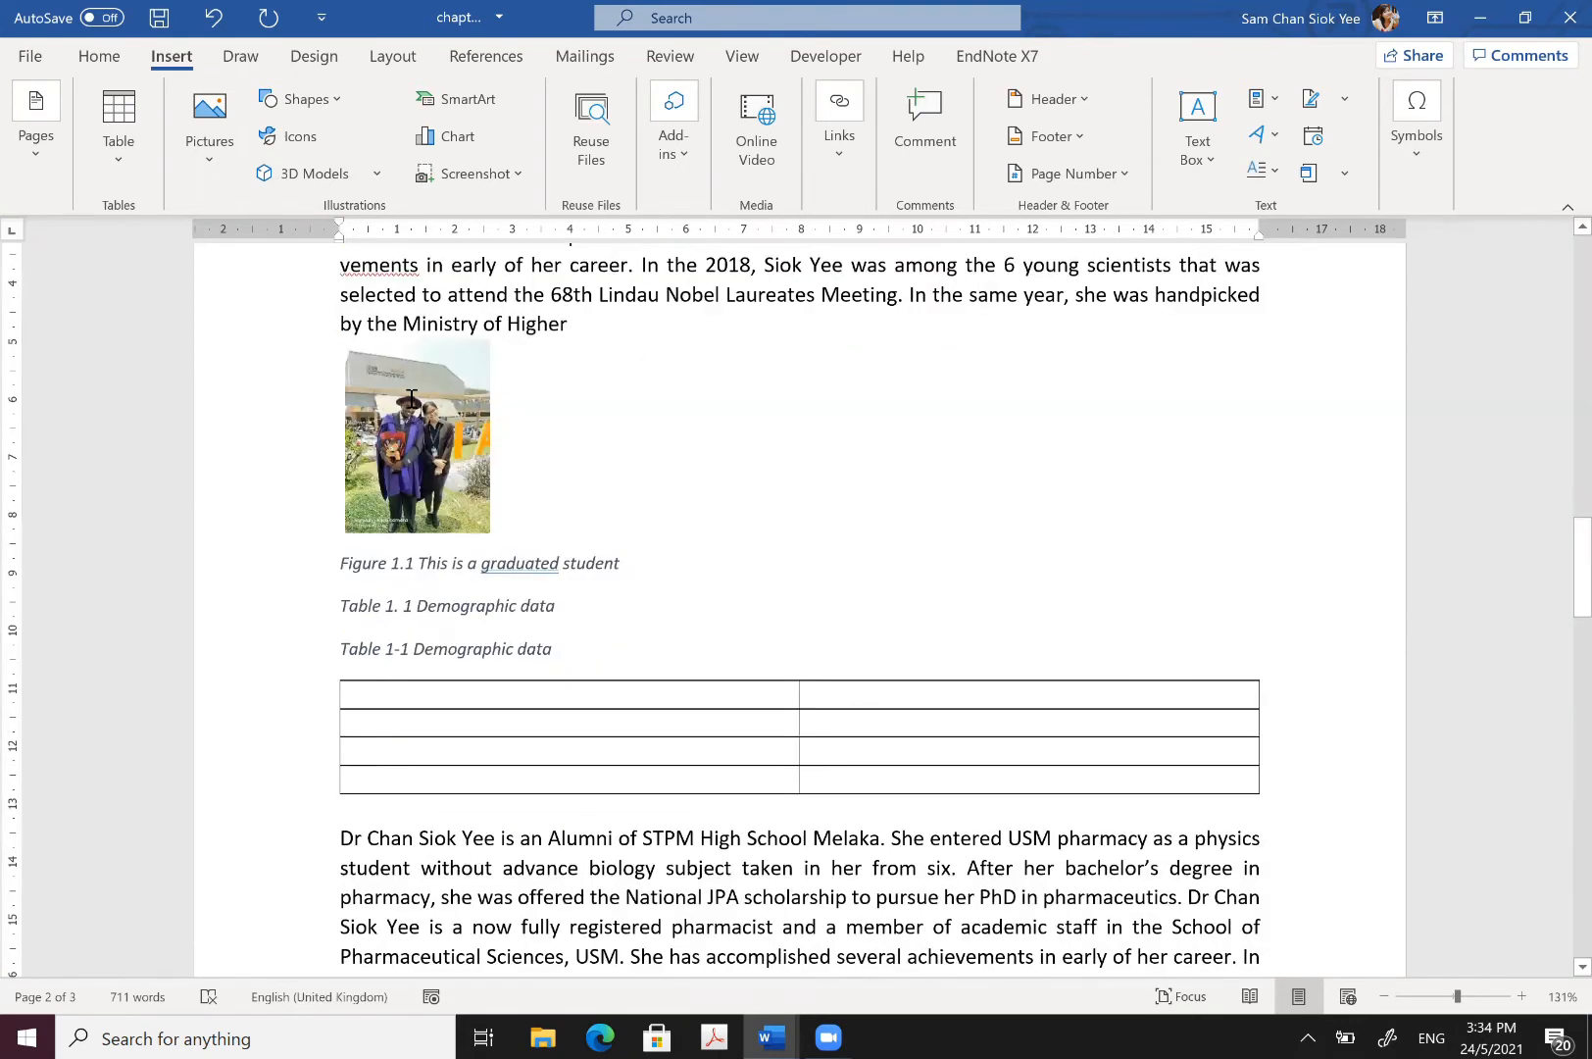
scroll(1085, 610, "down", 3)
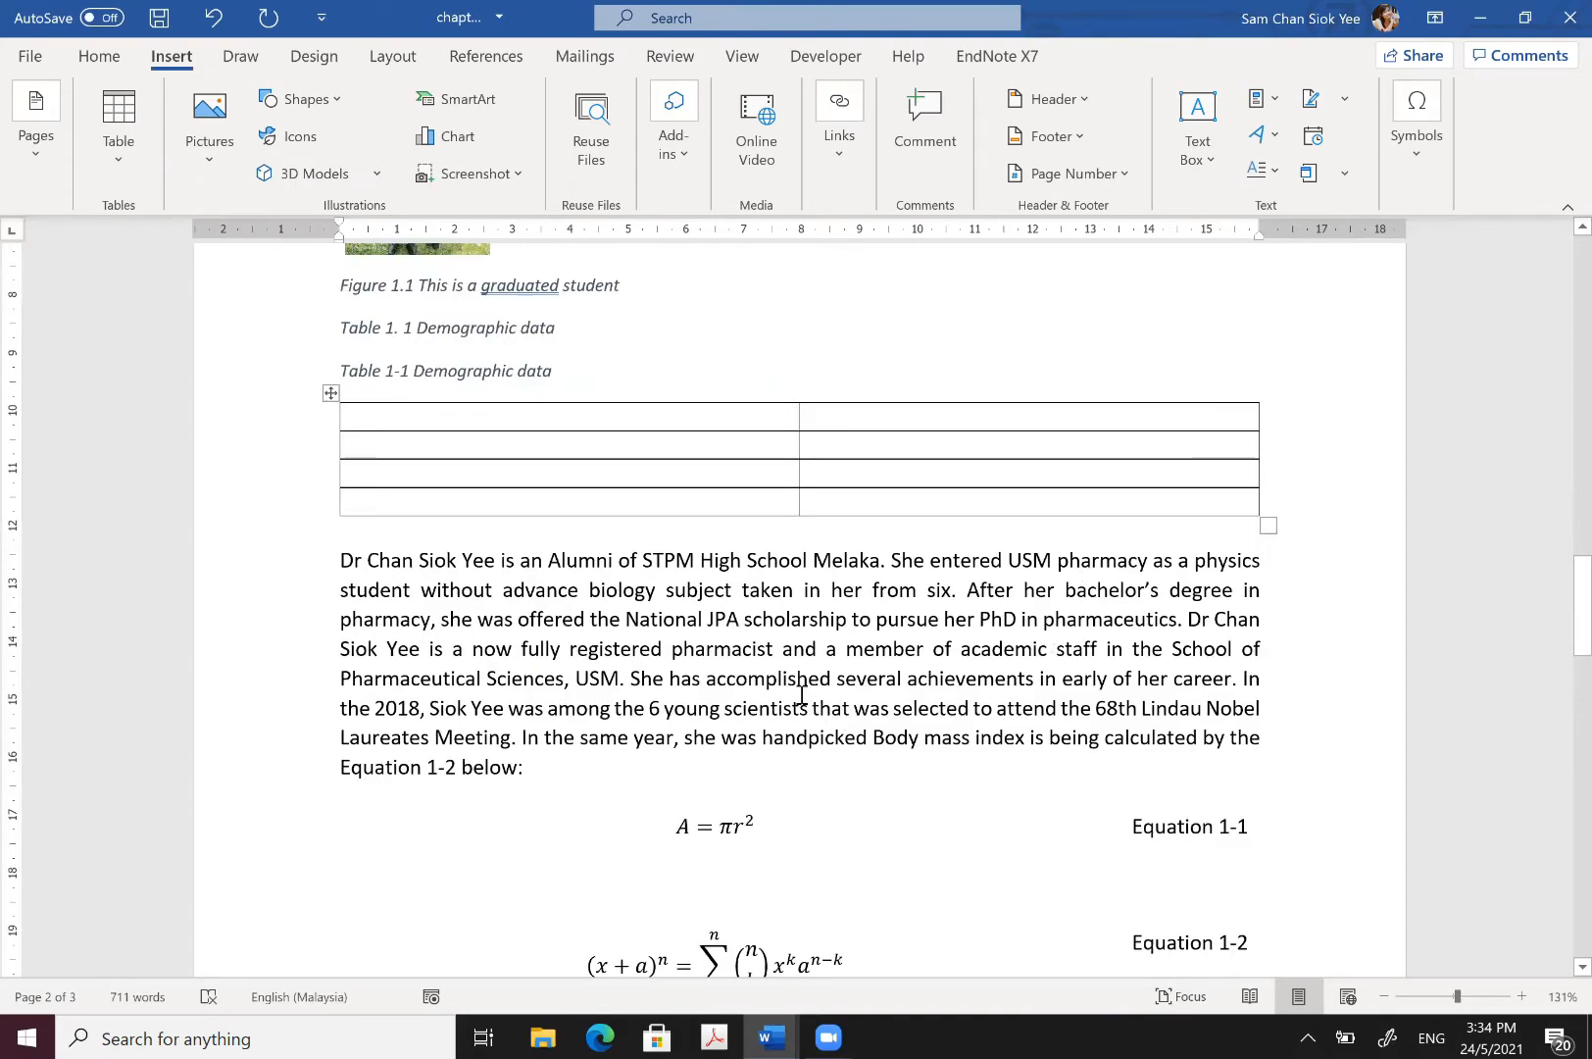
scroll(801, 694, "down", 5)
scroll(597, 483, "down", 4)
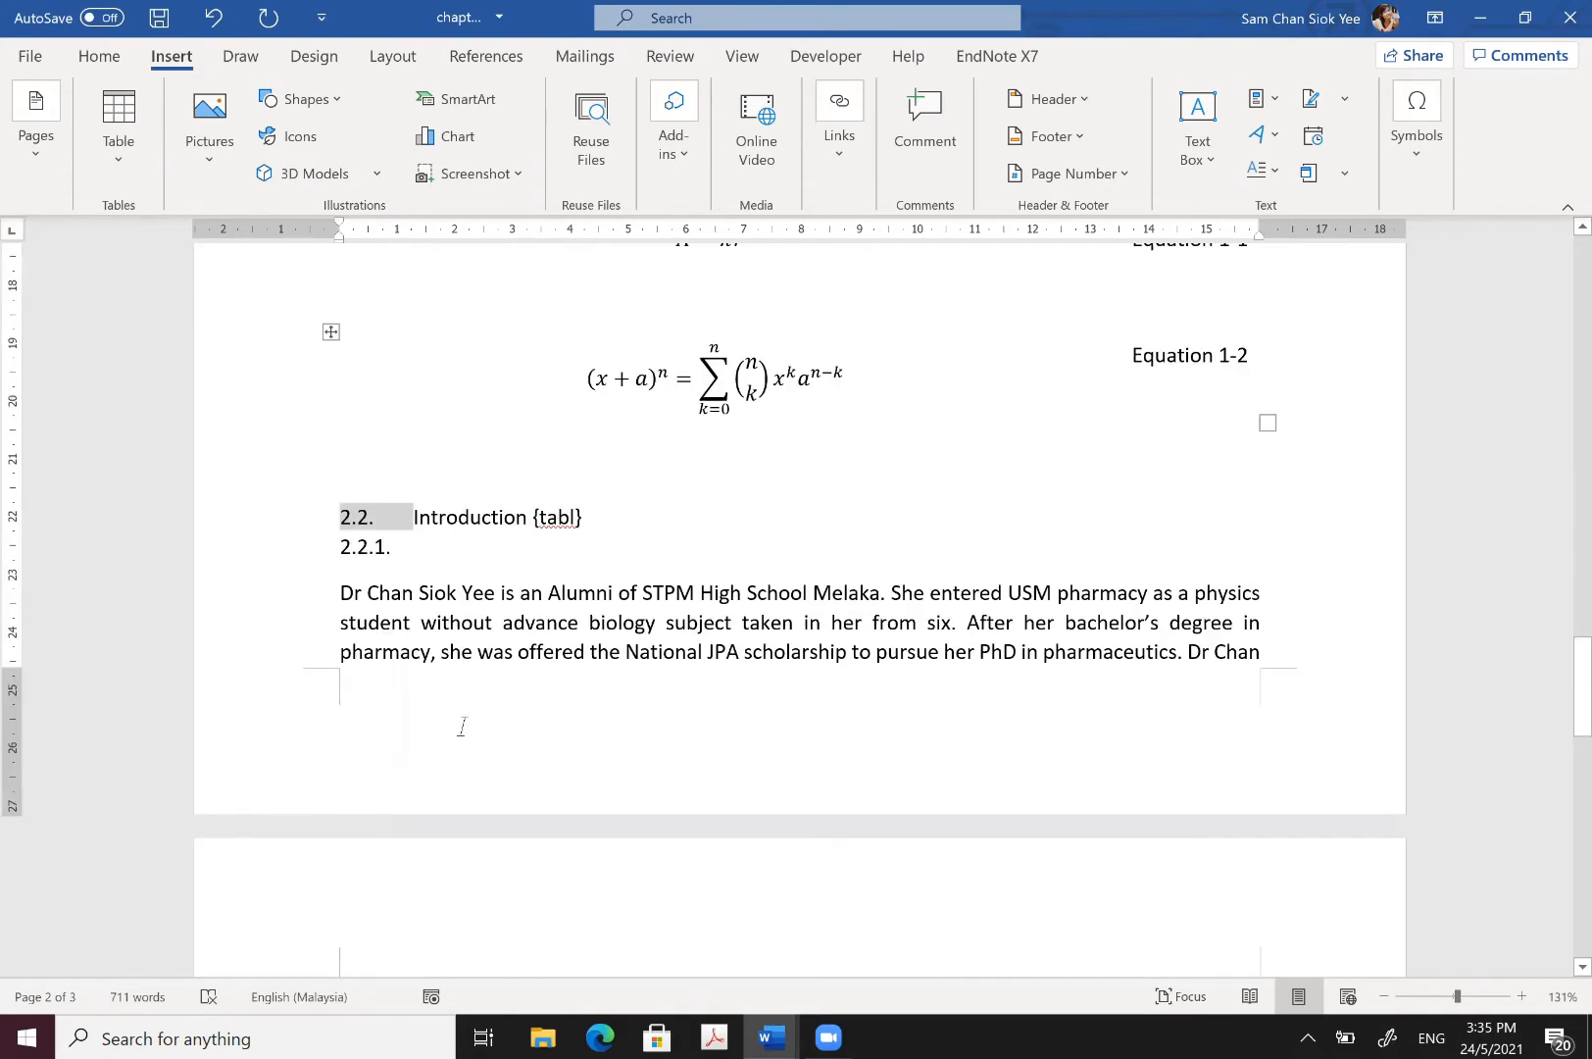
scroll(461, 725, "up", 5)
scroll(388, 648, "up", 6)
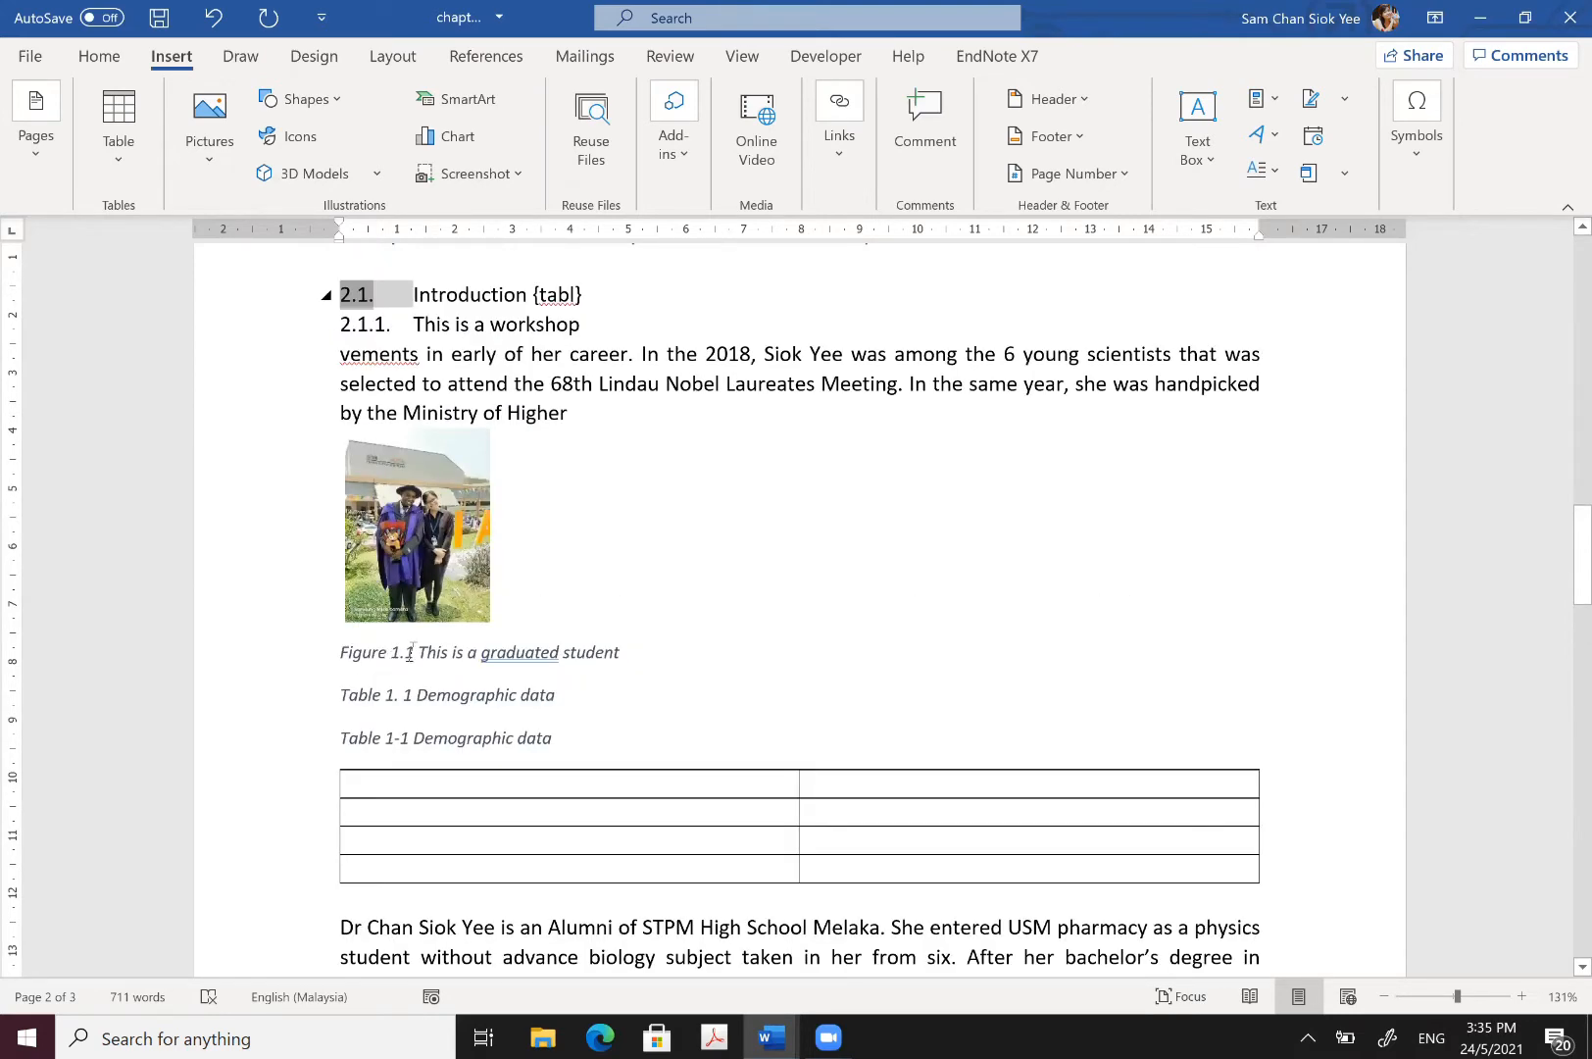
Step: Select all text formatted like the Figure 1.1 caption and update the figure and table caption fields
left_click(413, 651)
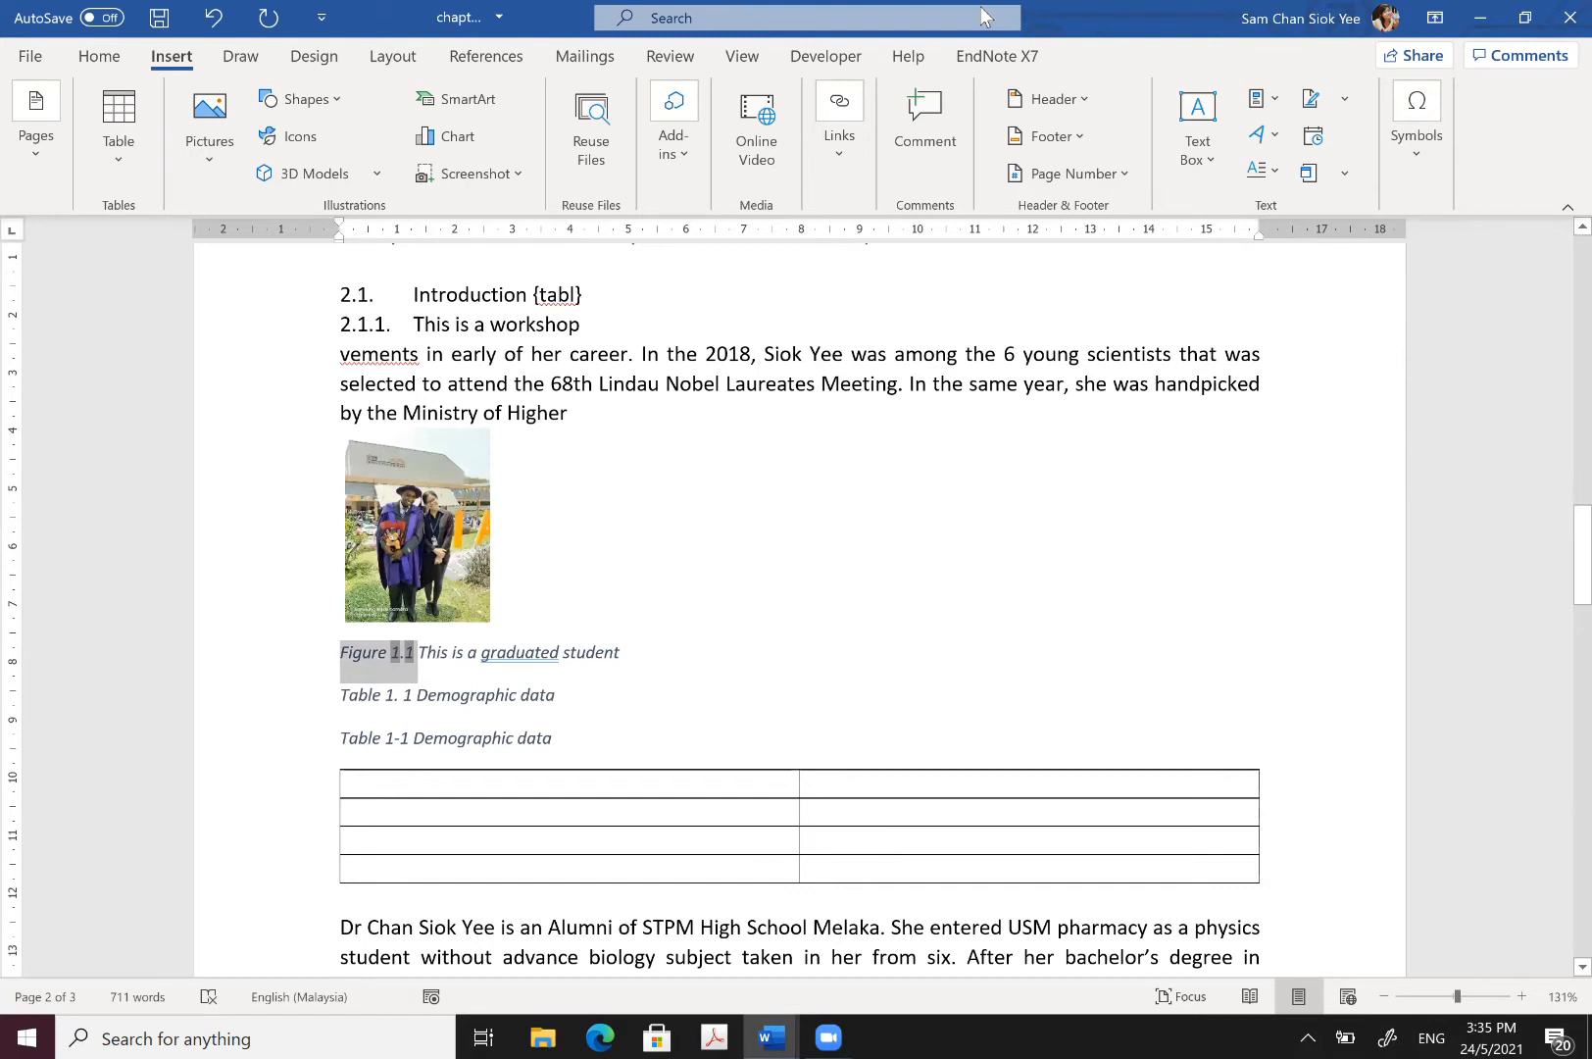
left_click(103, 58)
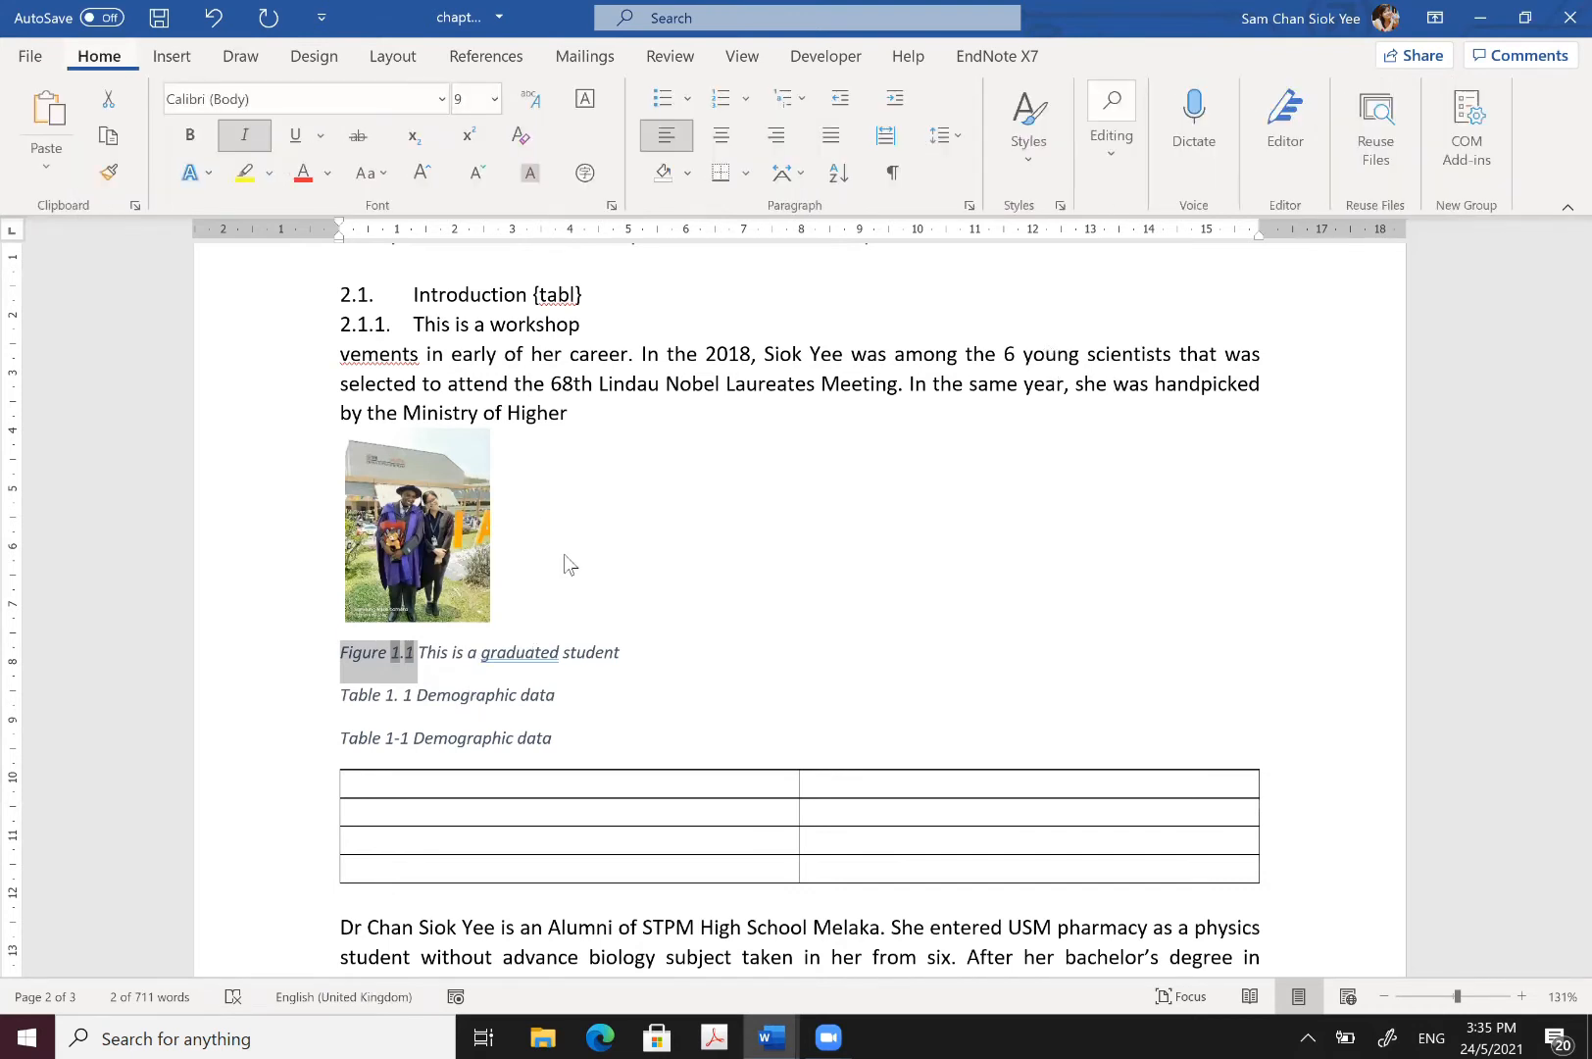
left_click(608, 503)
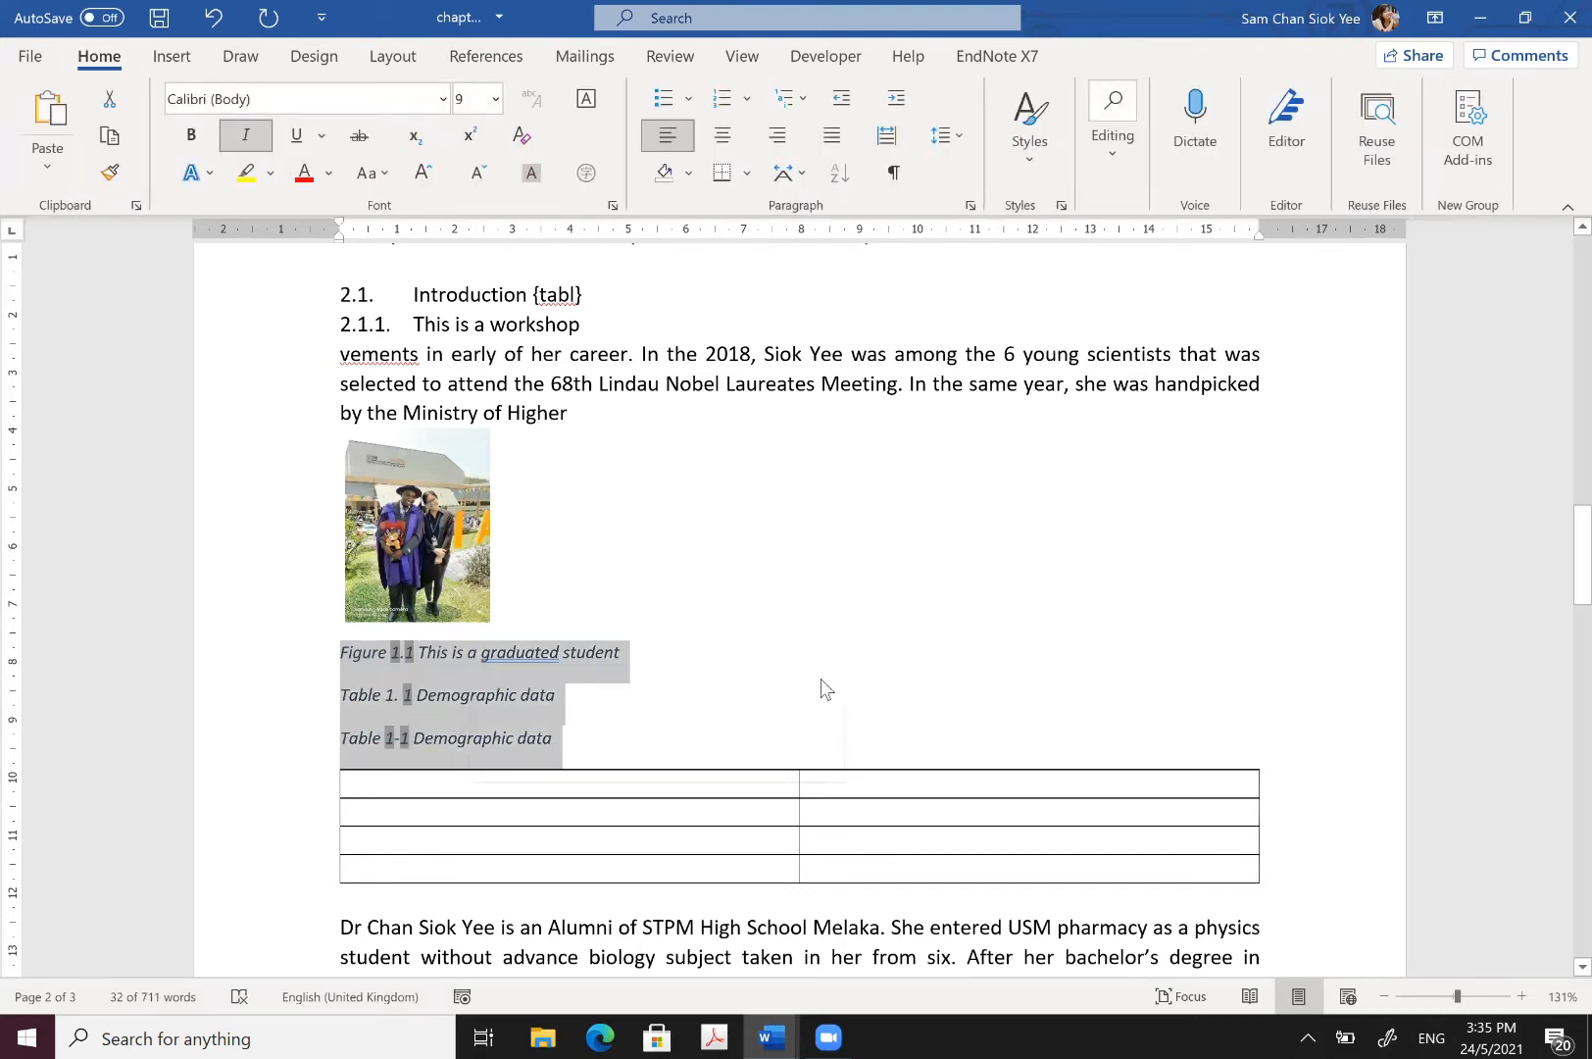
right_click(470, 697)
key("Return")
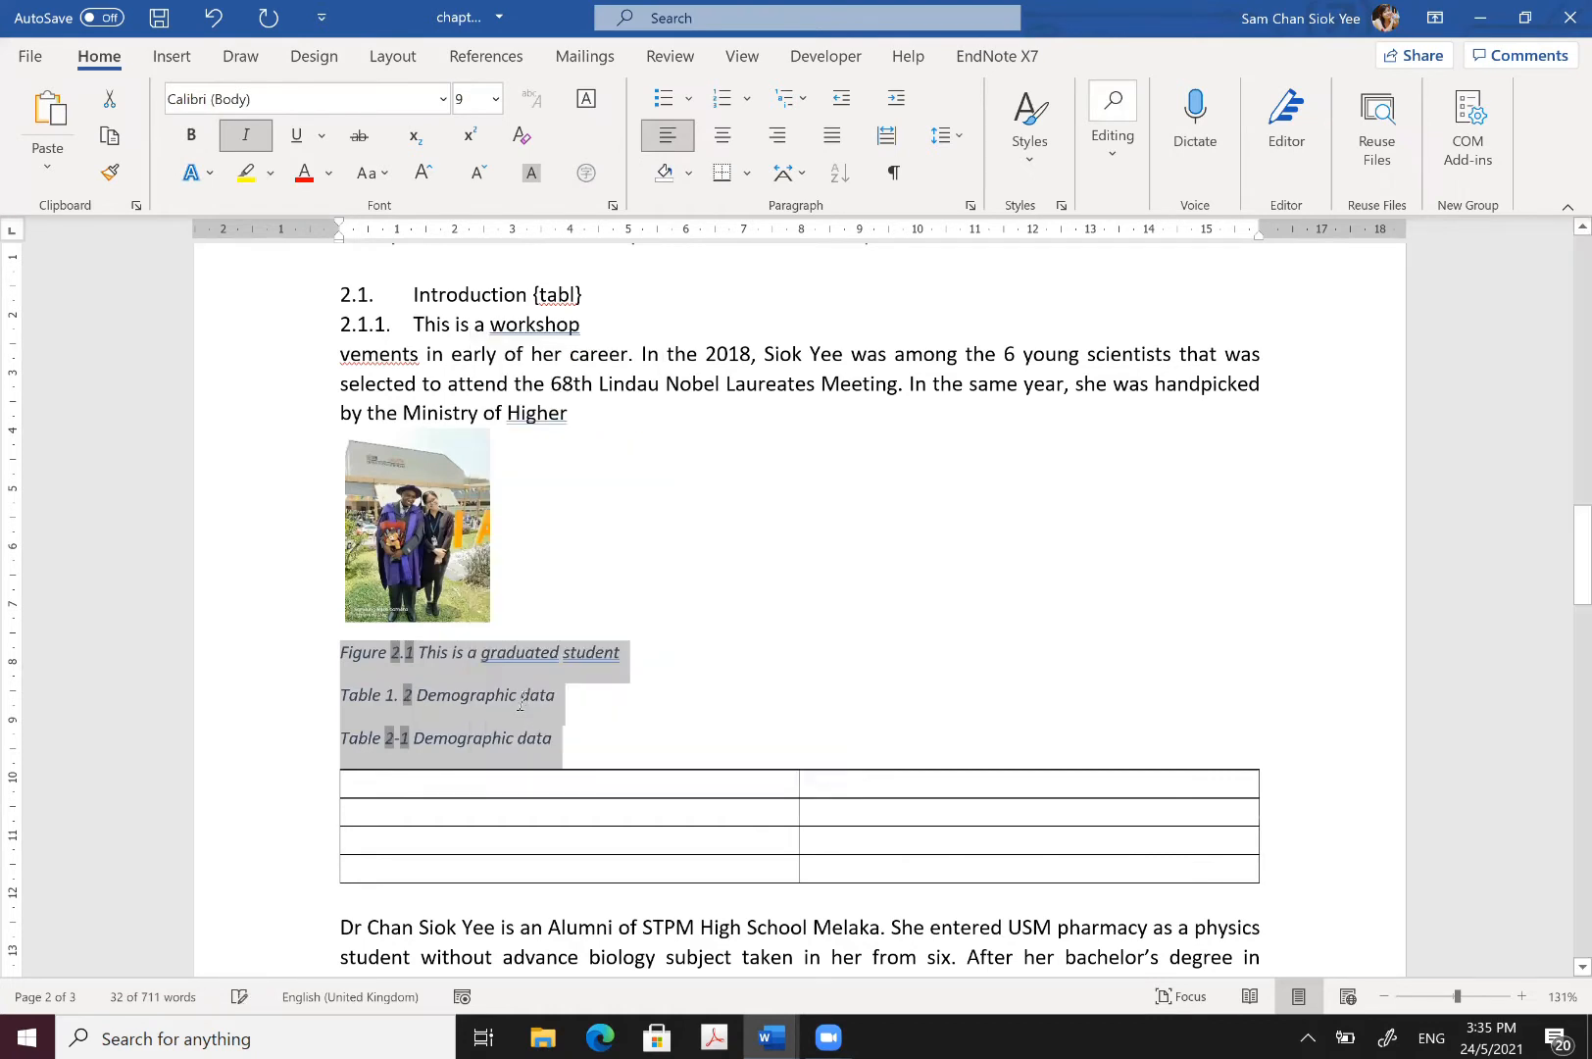
Step: Delete the redundant "Table 1. 2 Demographic data" caption line between the figure caption and the other table caption
scroll(519, 700, "down", 4)
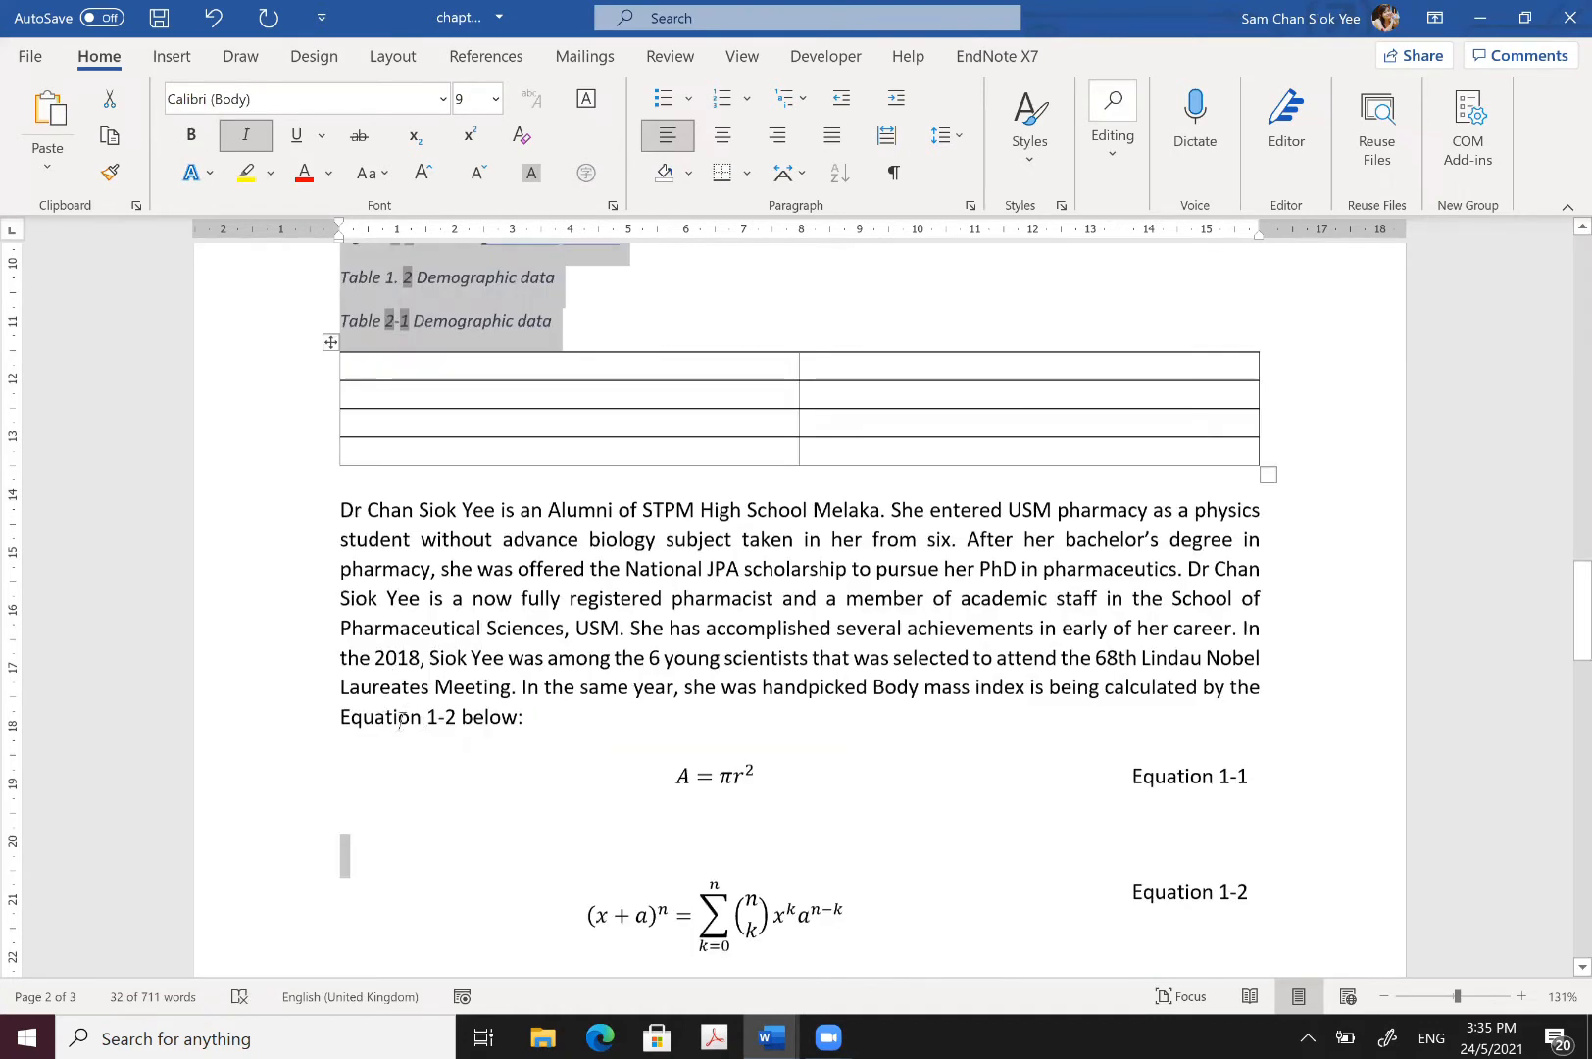
scroll(346, 704, "down", 1)
scroll(345, 702, "up", 4)
left_click(329, 703)
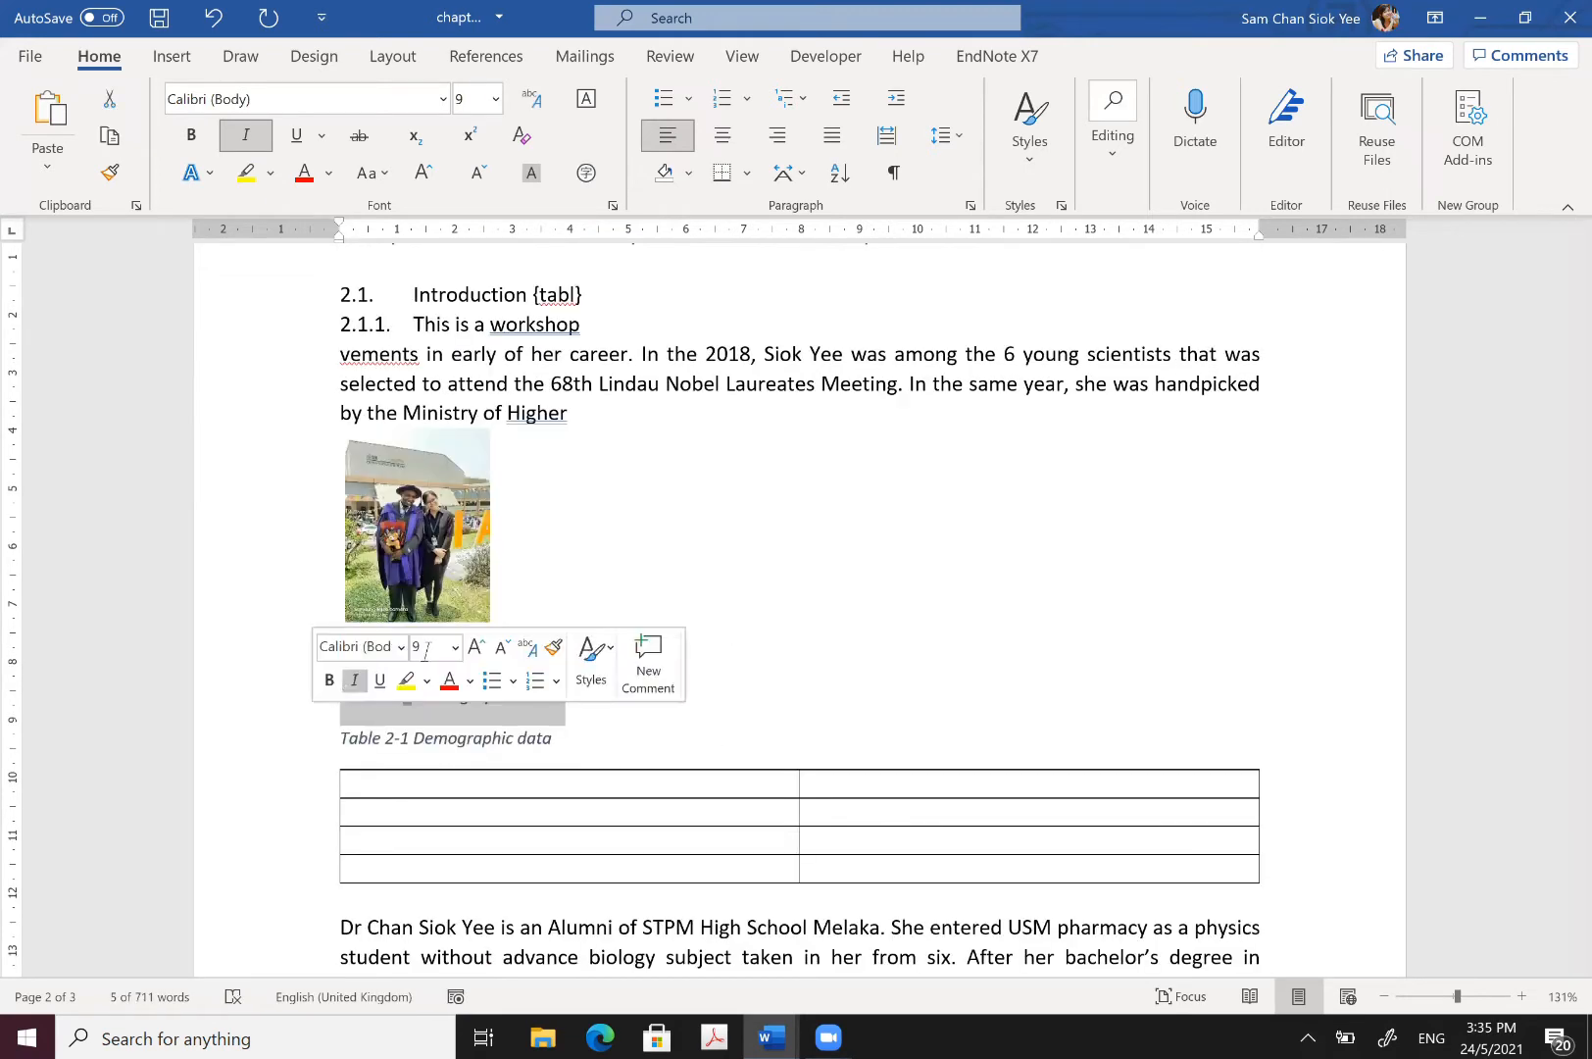
key("Delete")
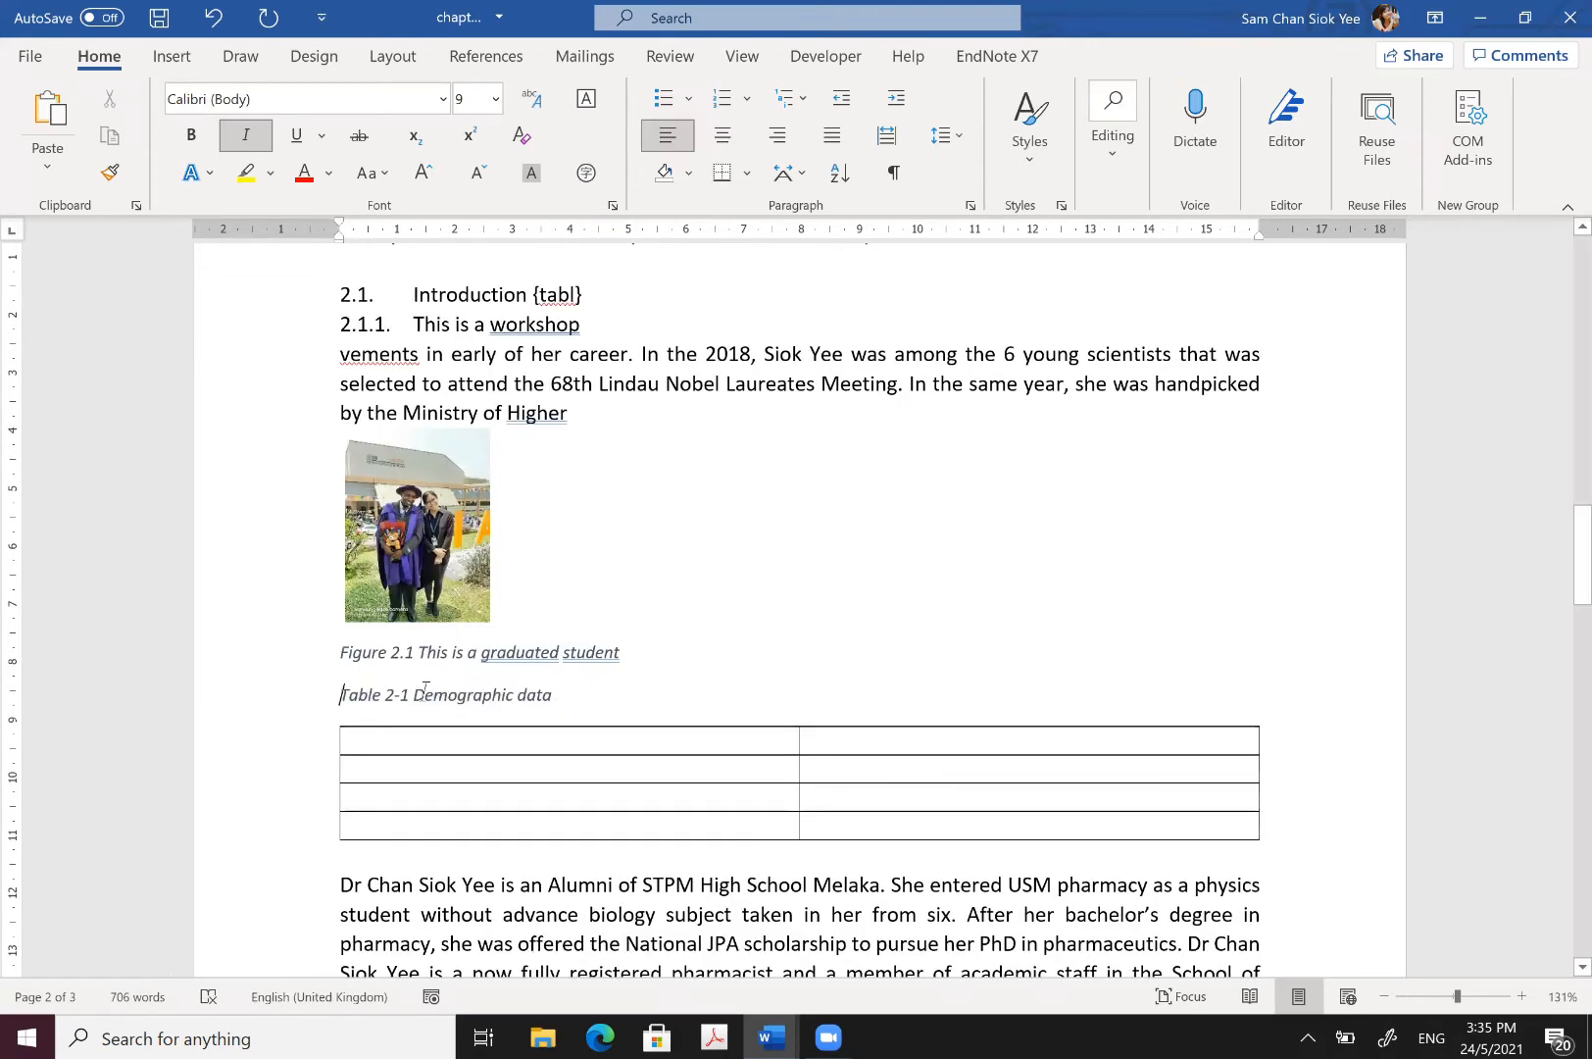
left_click_drag(314, 694, 305, 643)
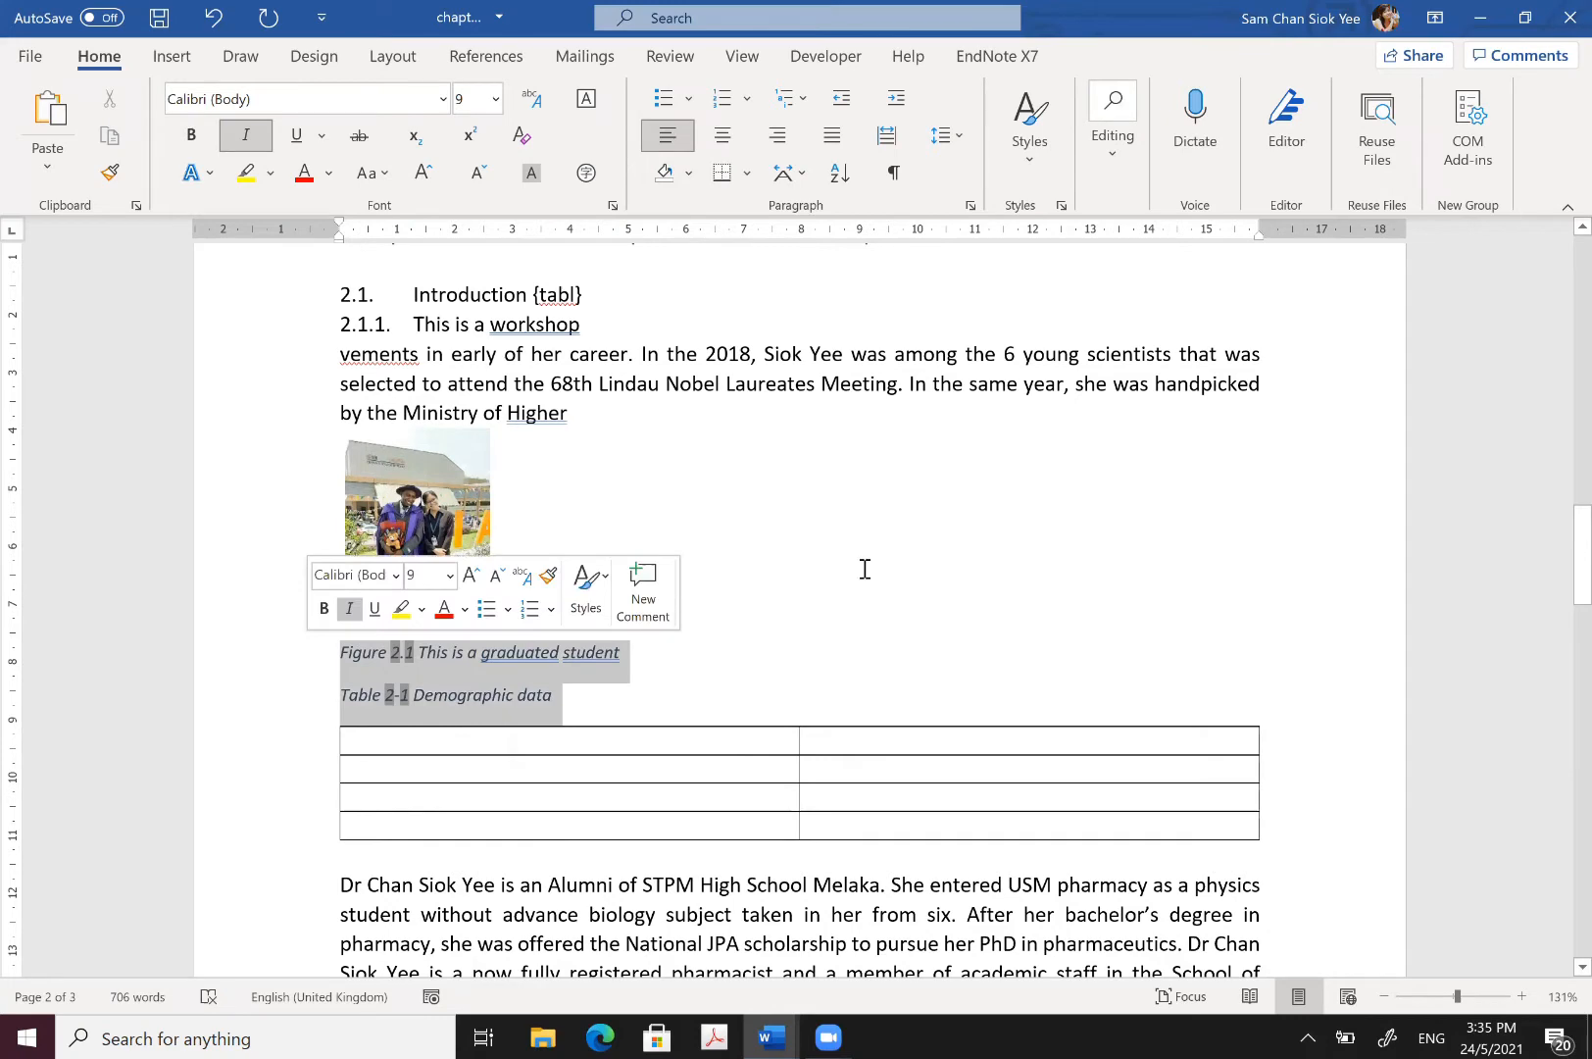
Step: Select all text formatted like the Equation 1-1 label and update the equation number fields
scroll(862, 568, "down", 4)
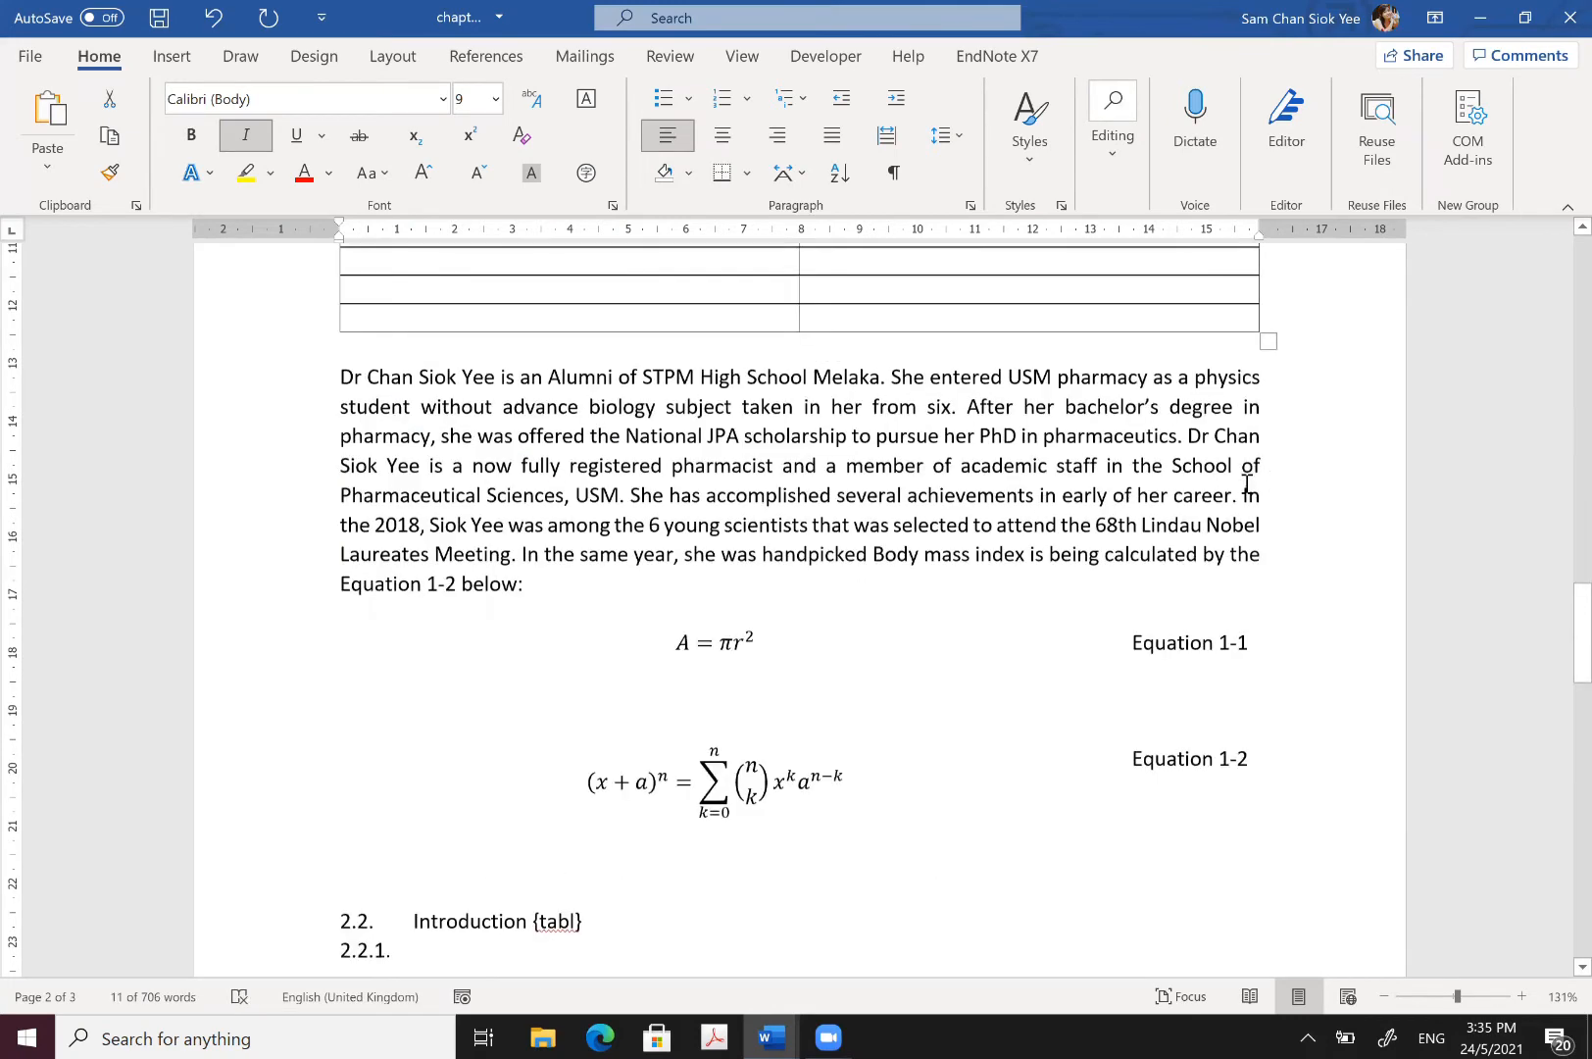
scroll(1237, 491, "down", 1)
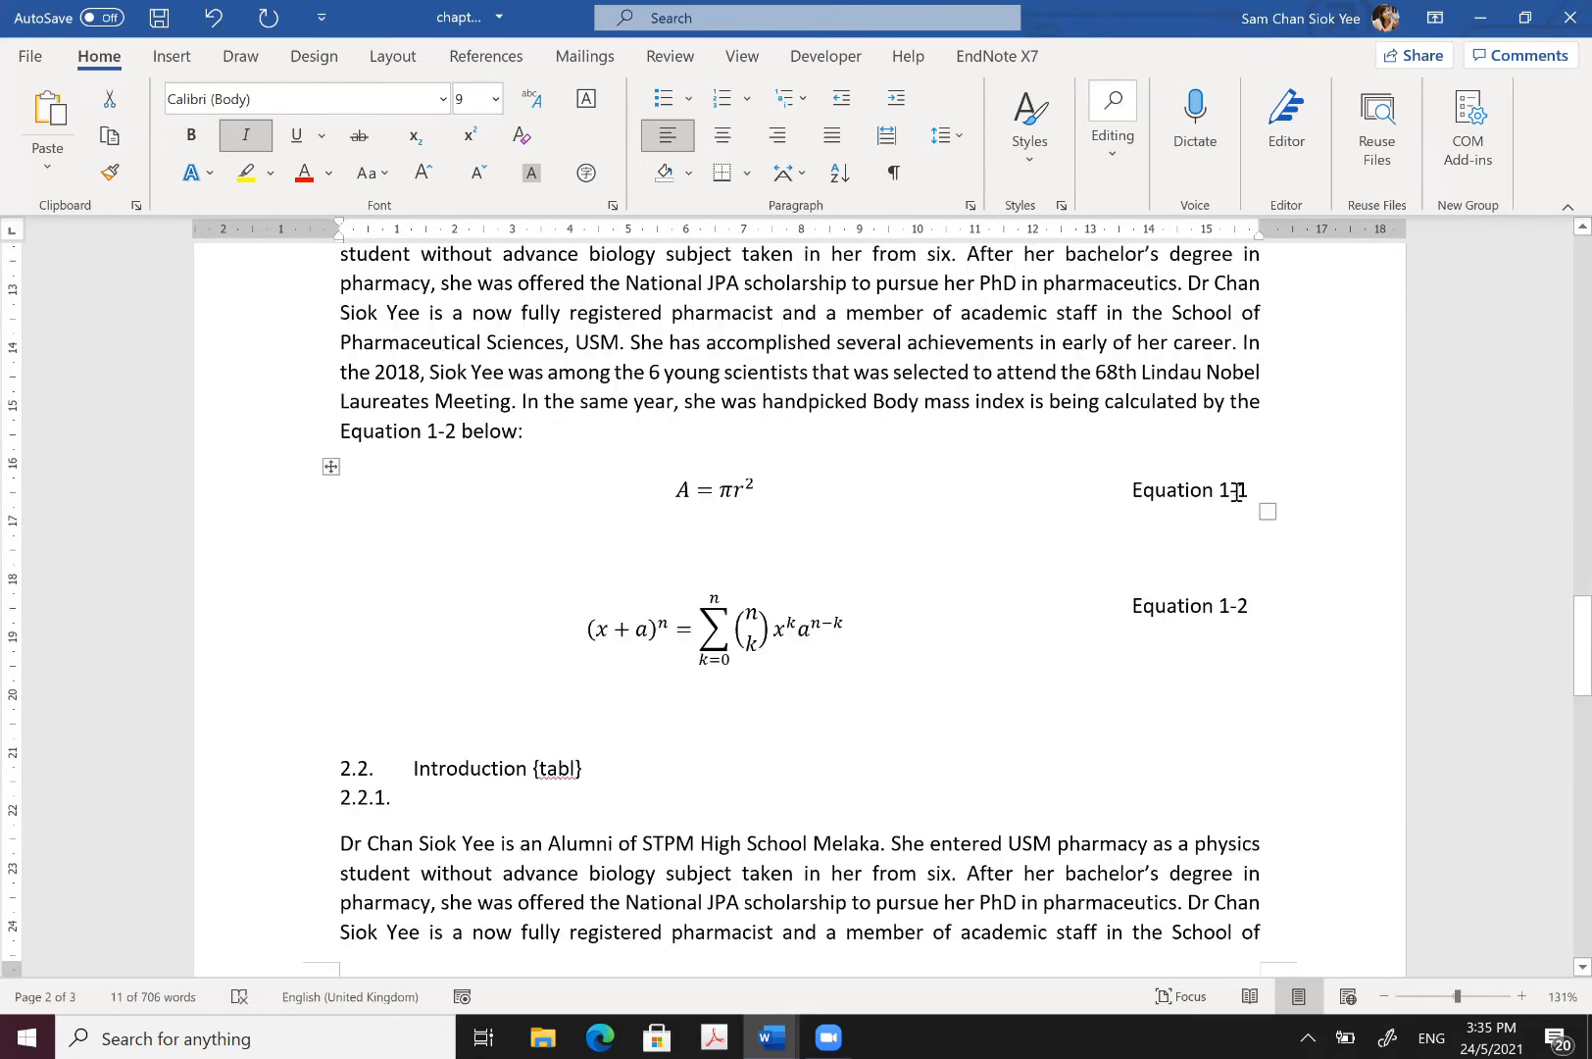
triple_click(1252, 491)
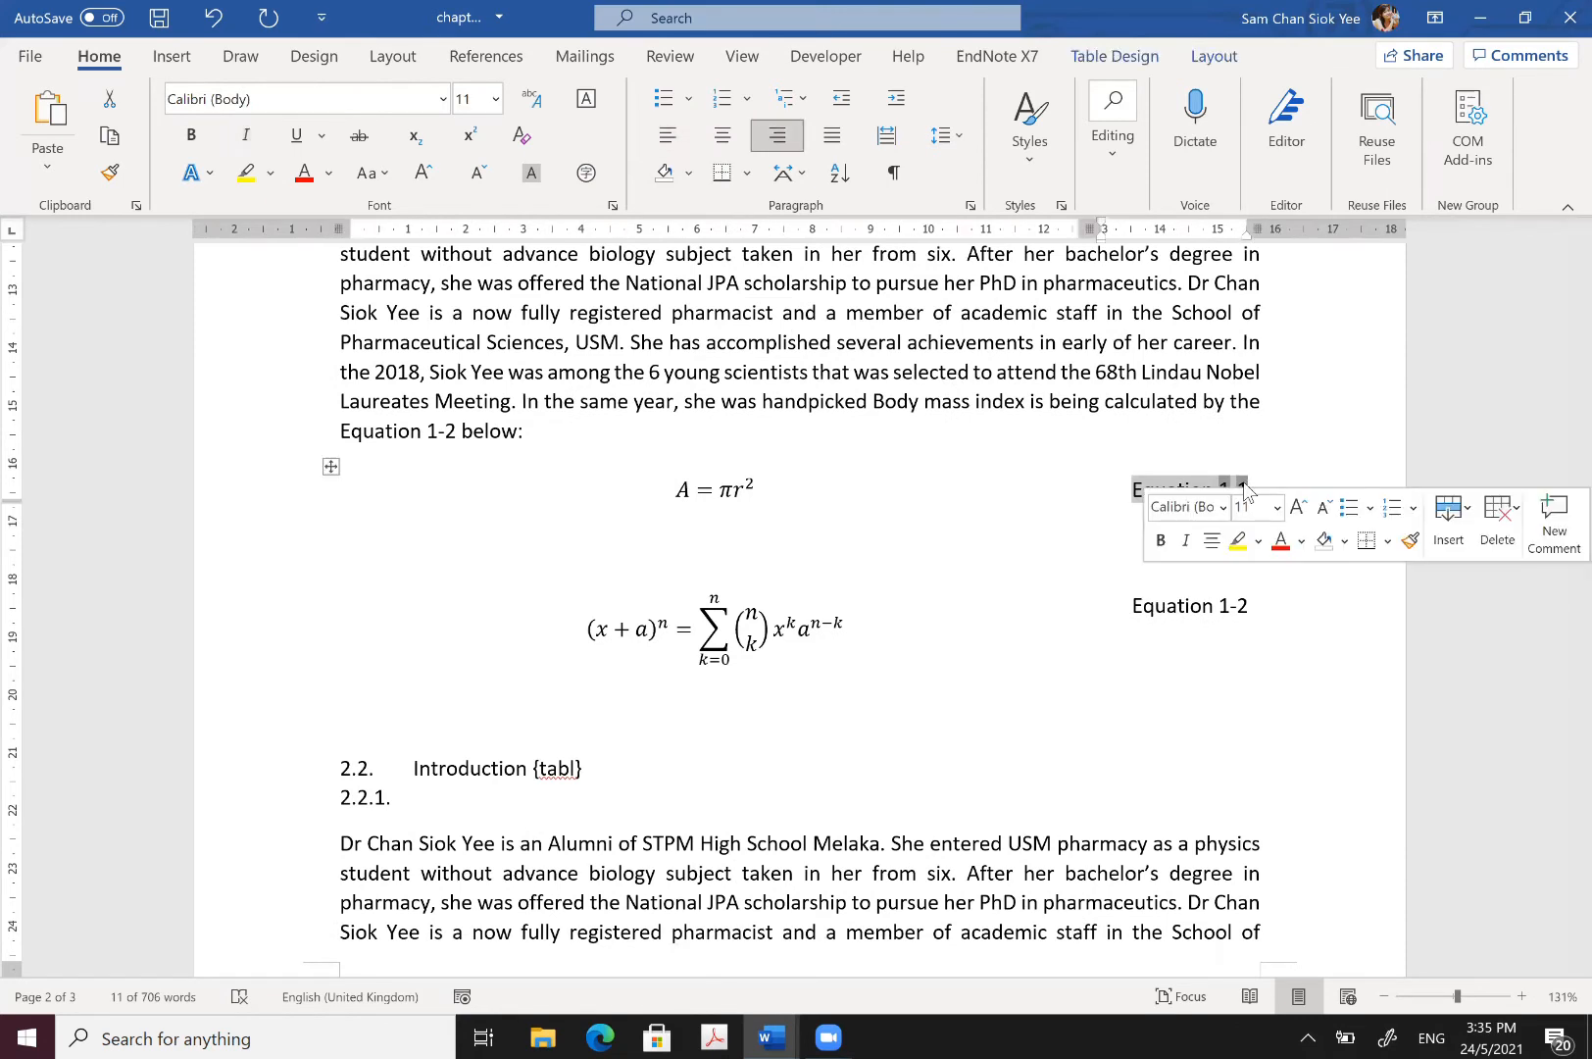
left_click(1112, 123)
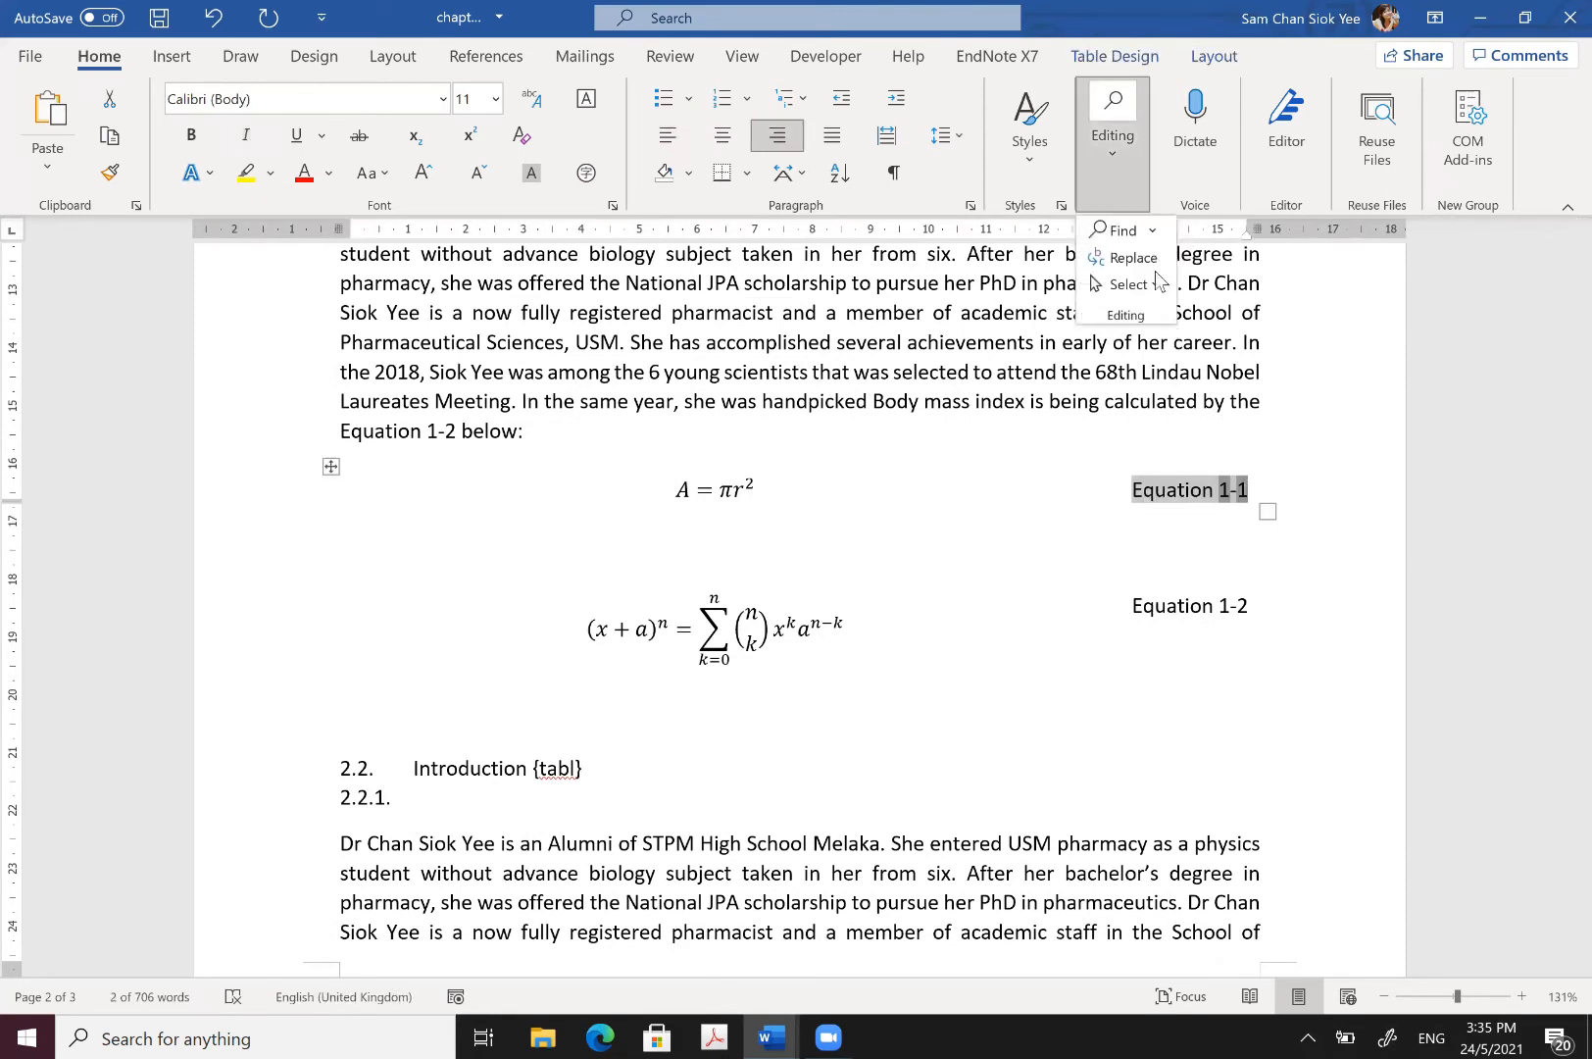
left_click(1127, 284)
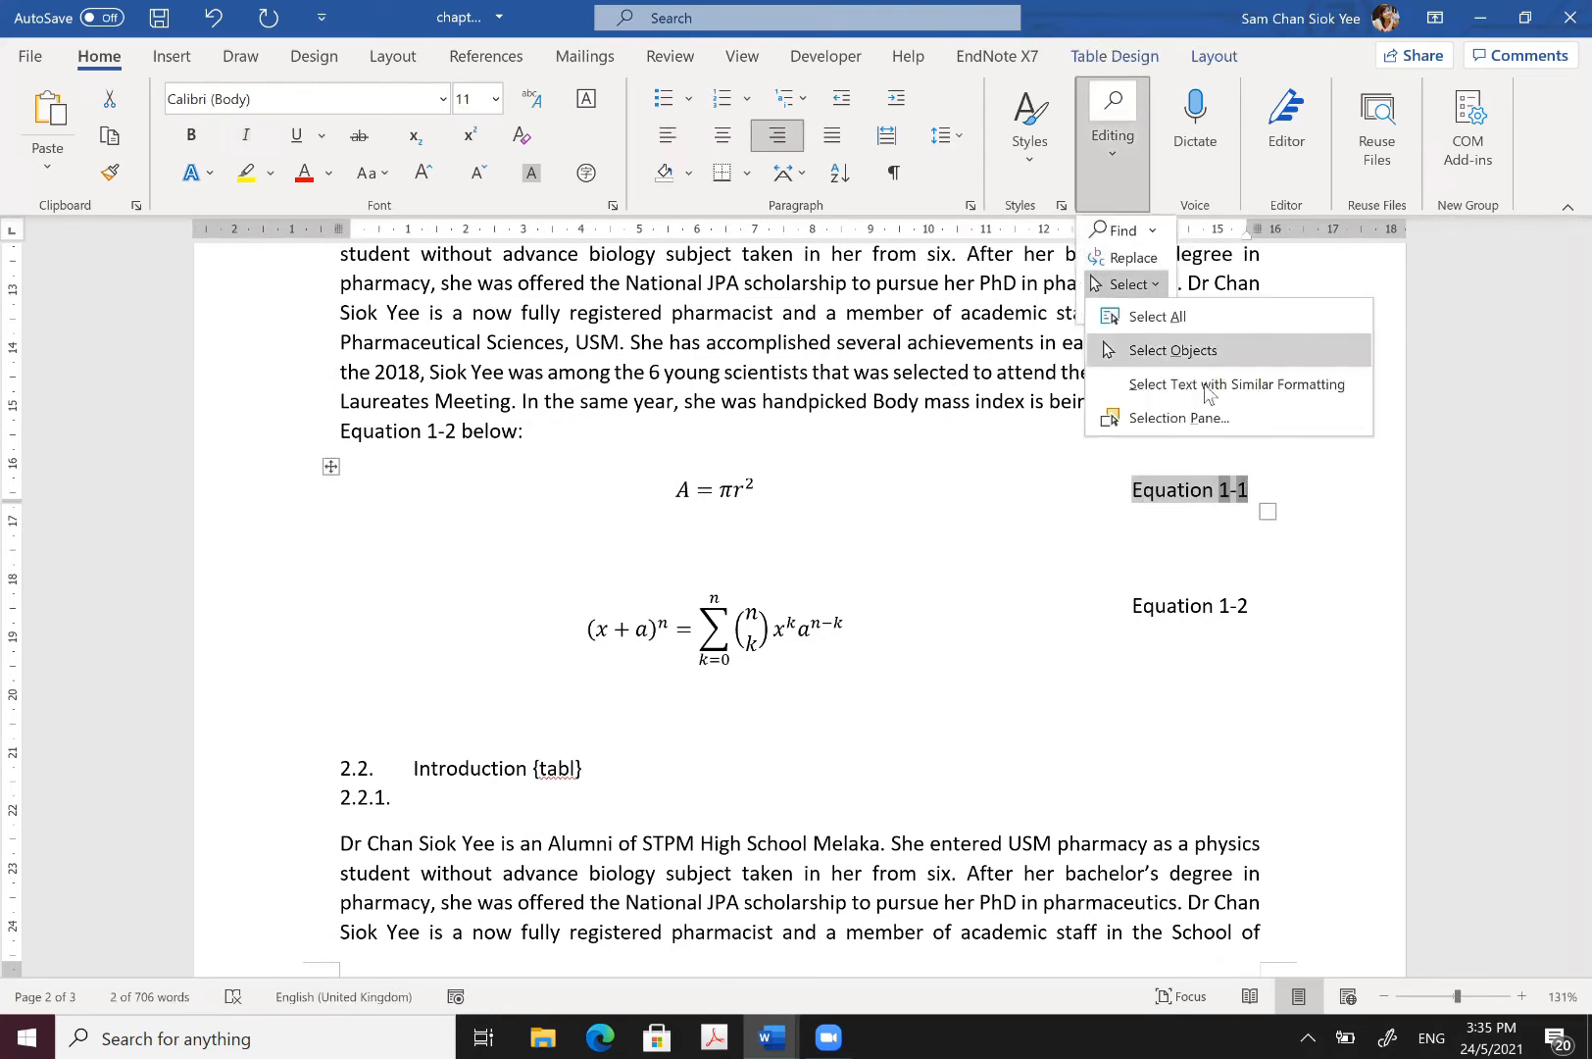
left_click(1207, 386)
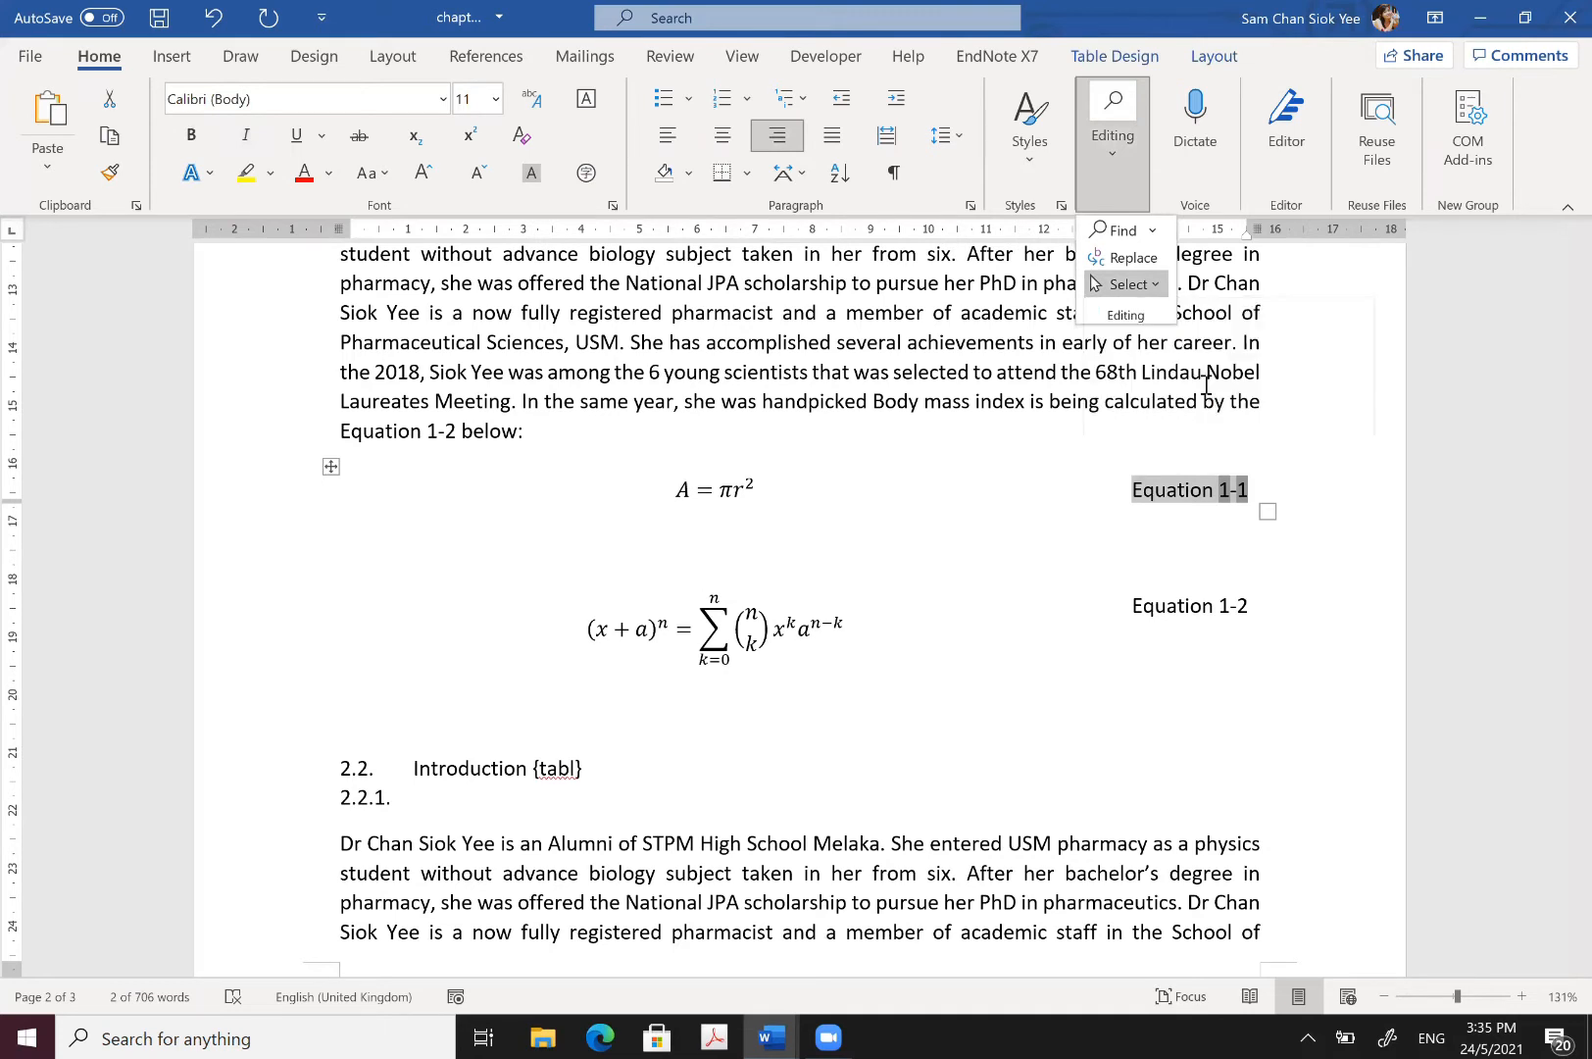
left_click(1192, 490)
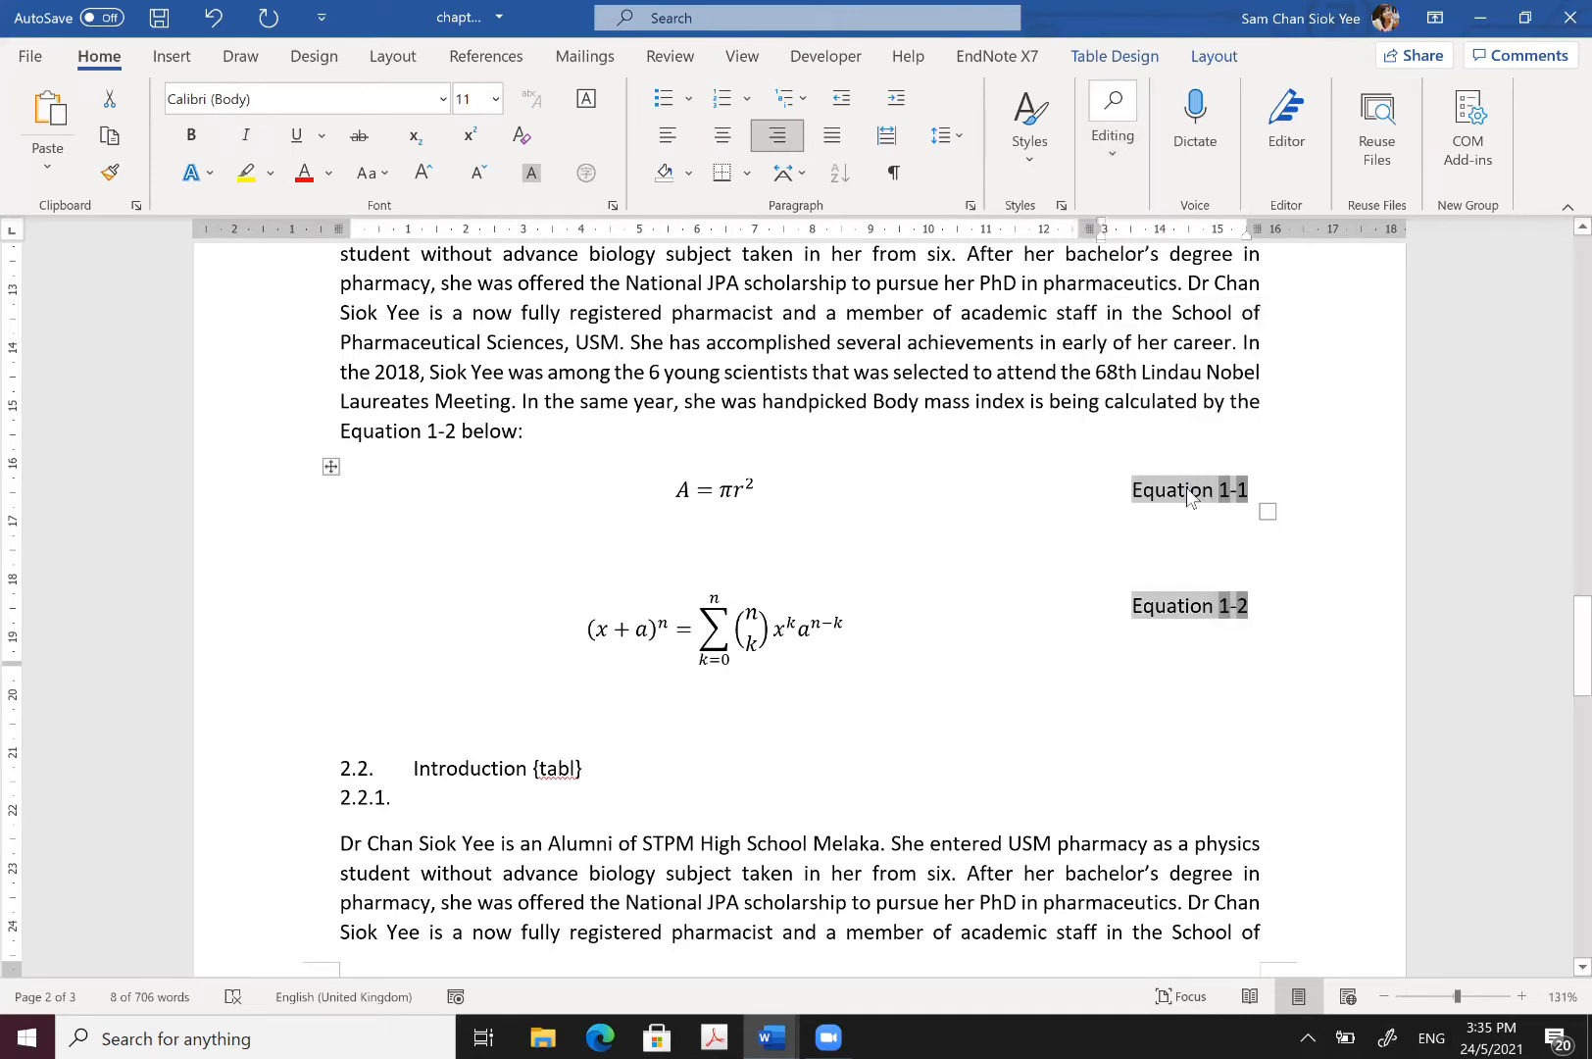
right_click(1190, 492)
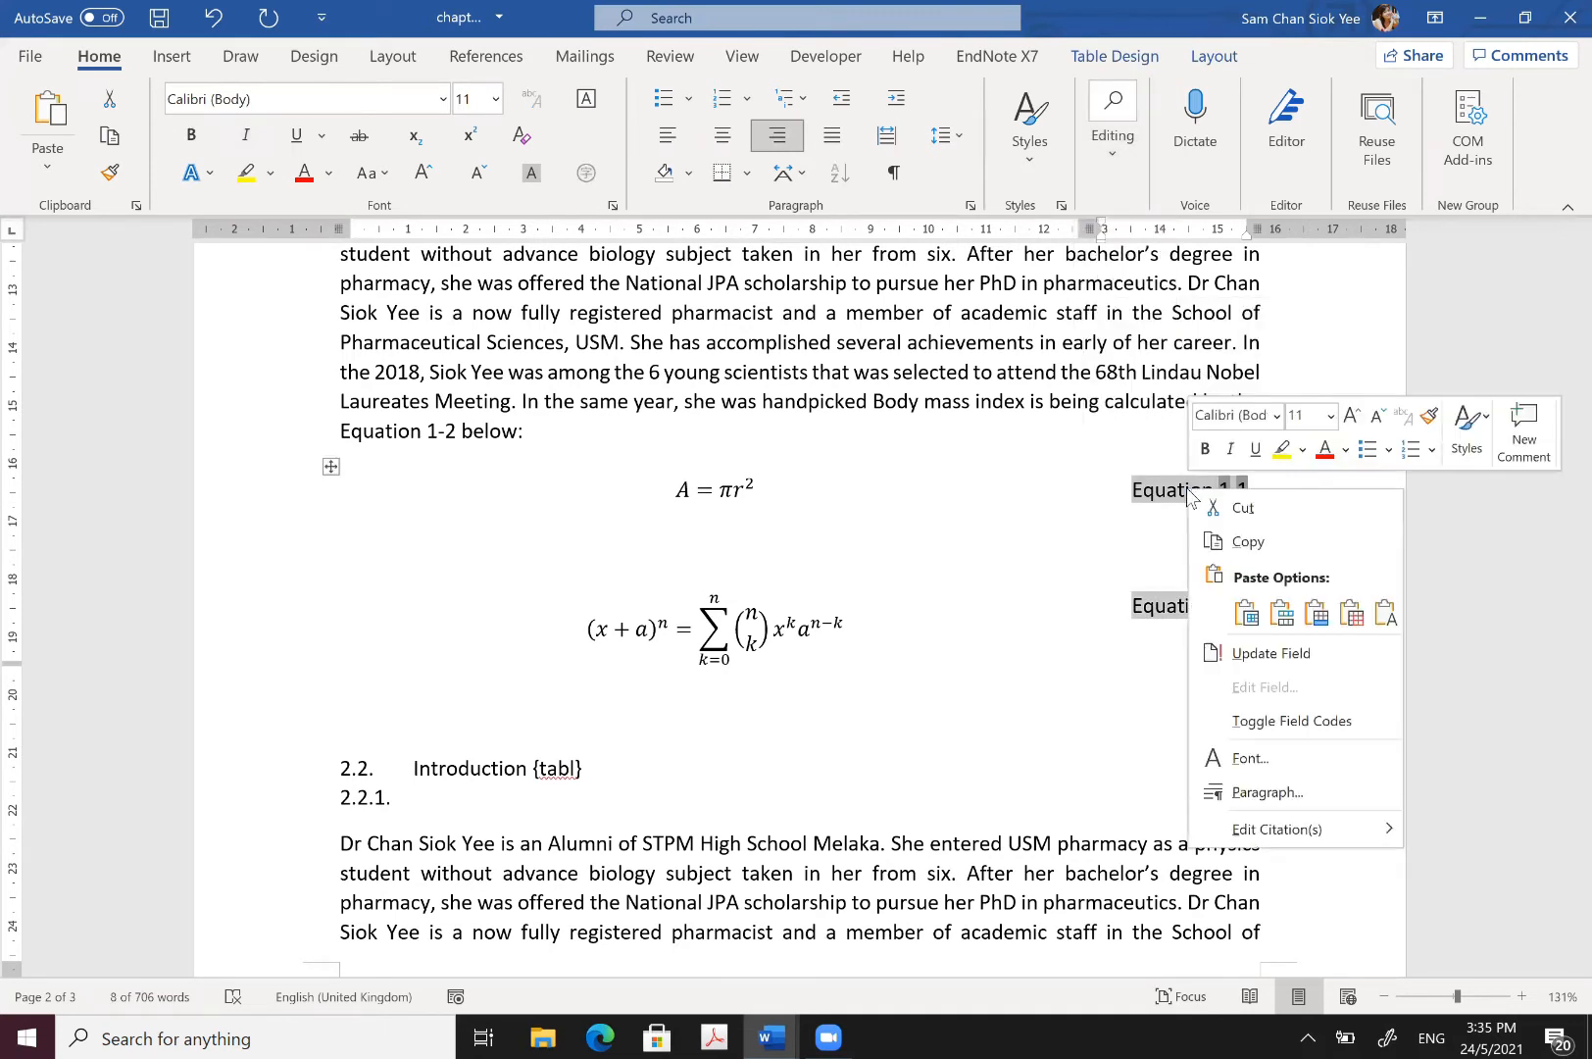
left_click(1226, 652)
left_click(1065, 613)
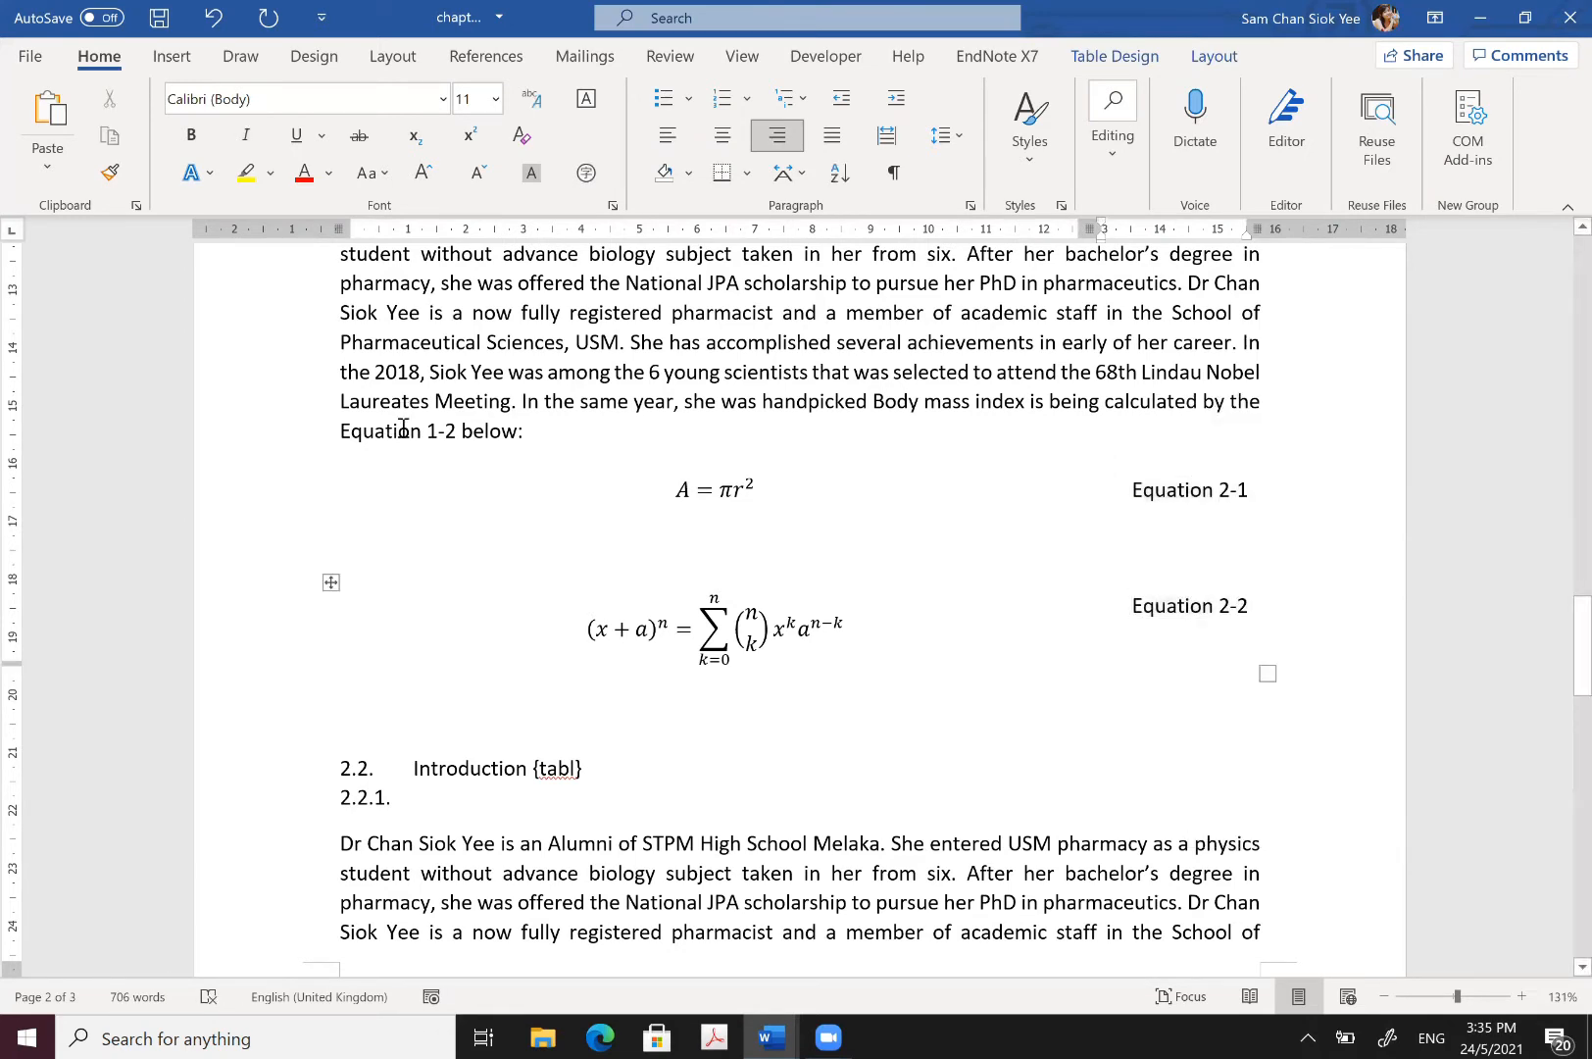
Step: Try to update the in-text Equation 1-2 cross-reference field above the Chapter 2 equations
left_click(443, 432)
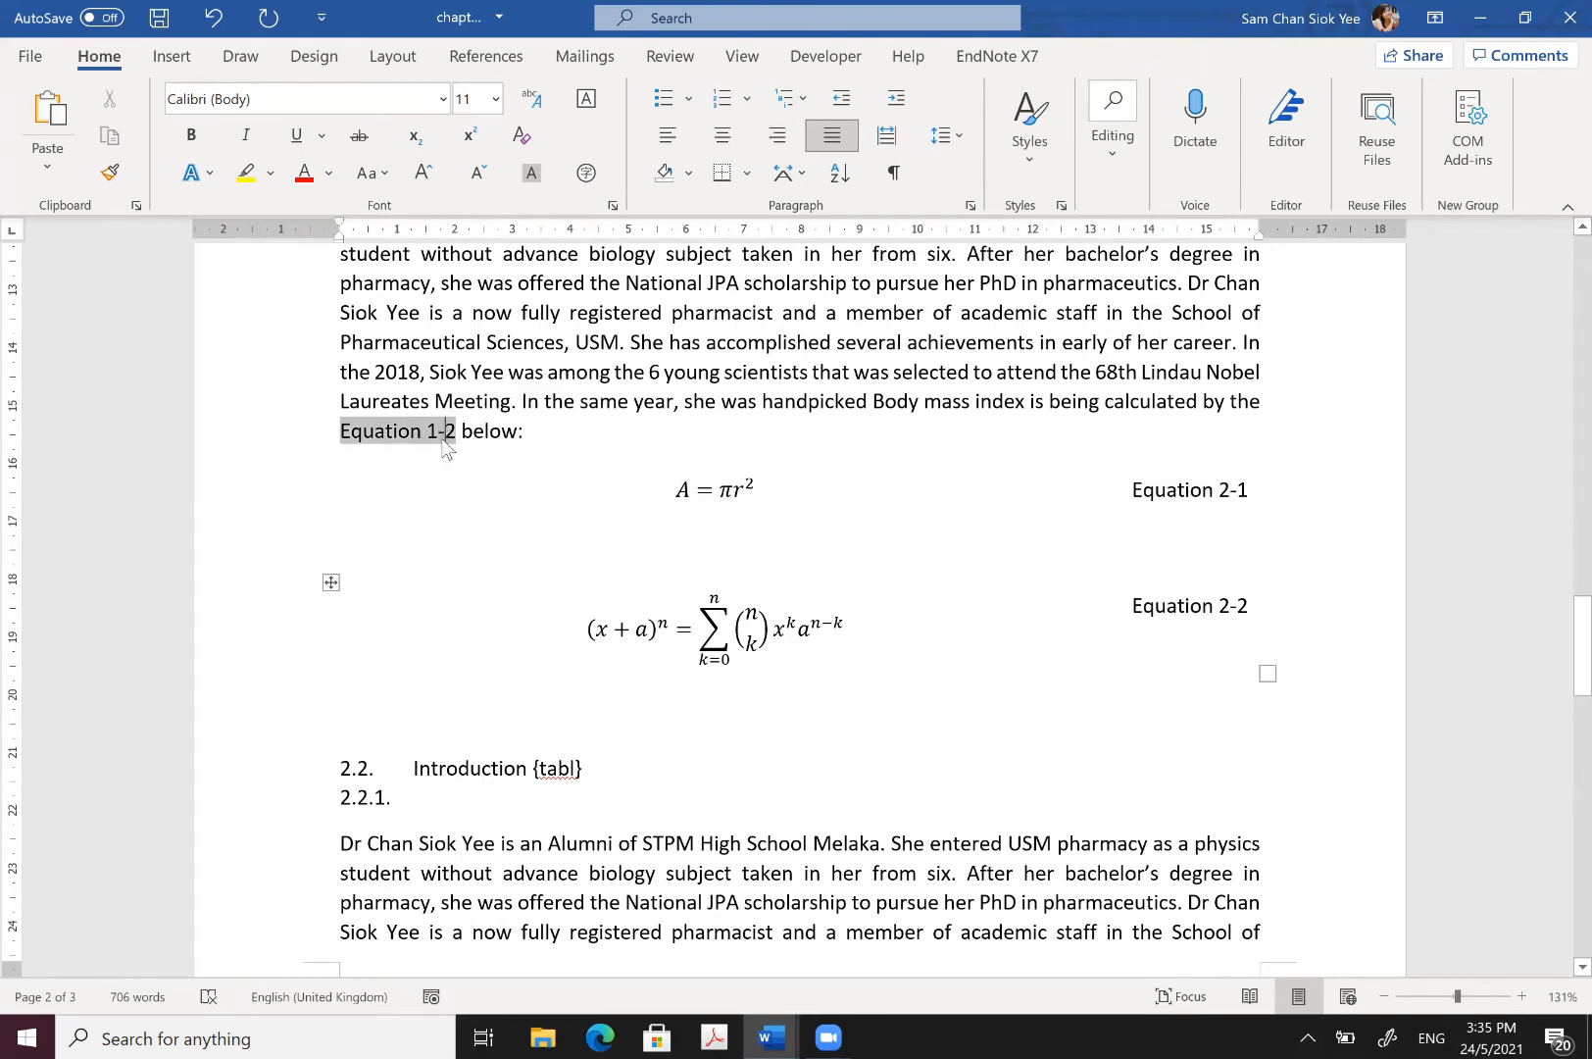
right_click(443, 433)
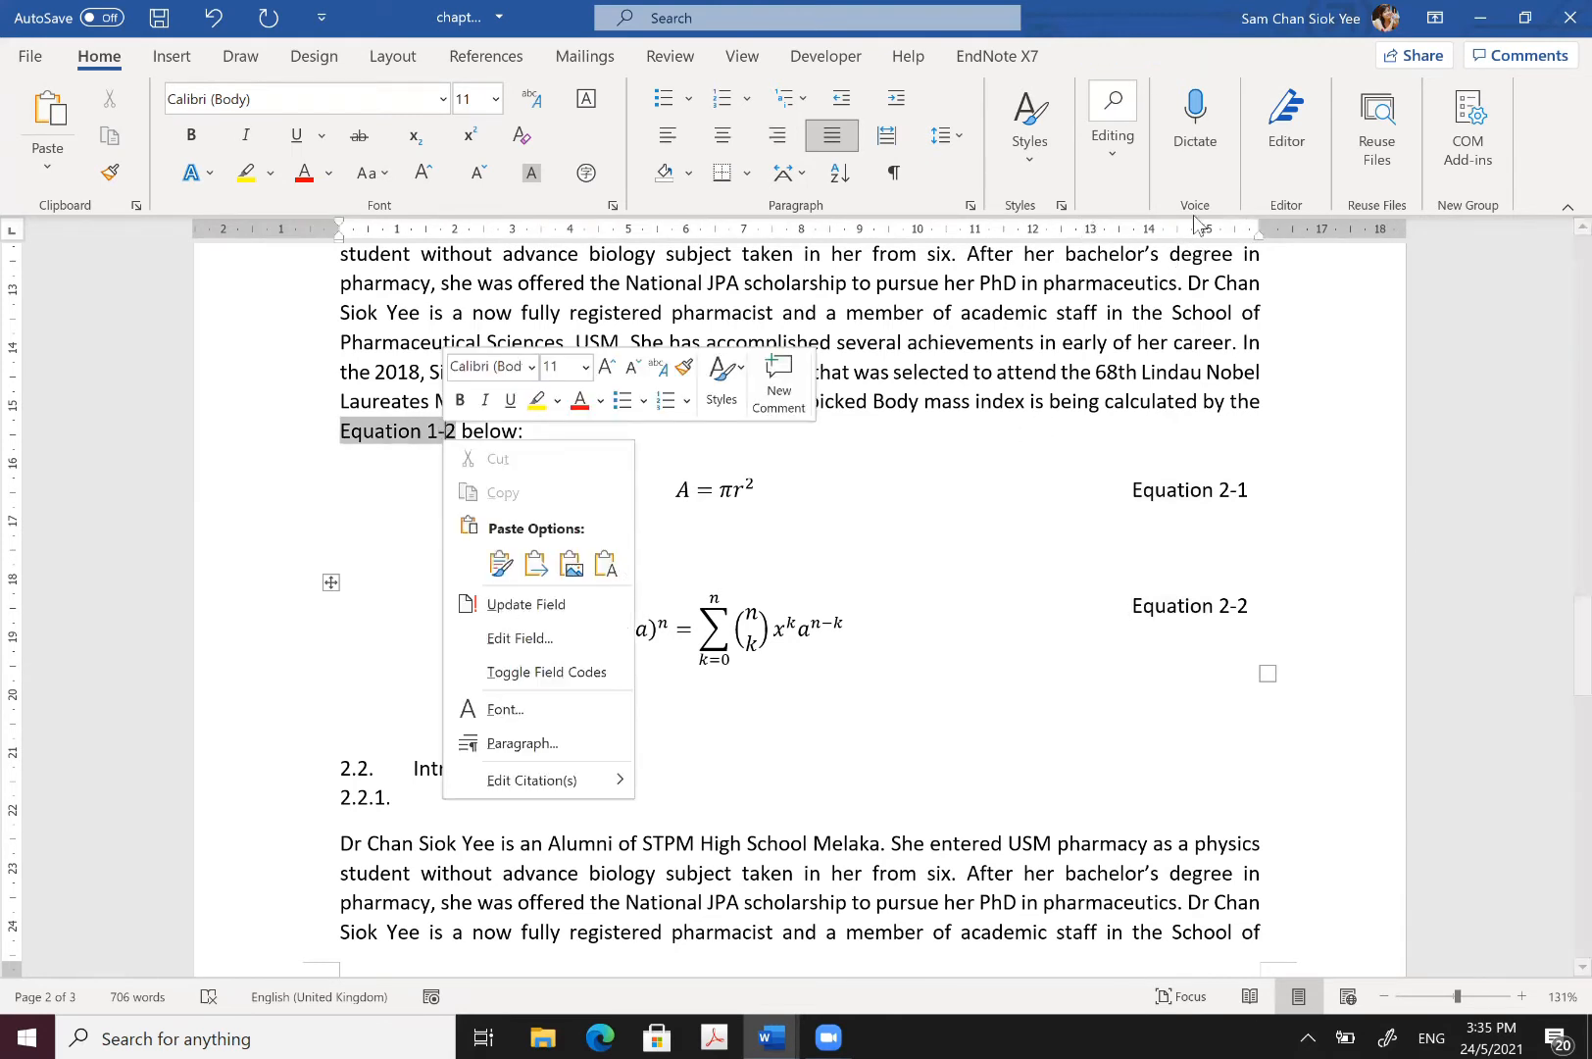
key("Escape")
double_click(429, 431)
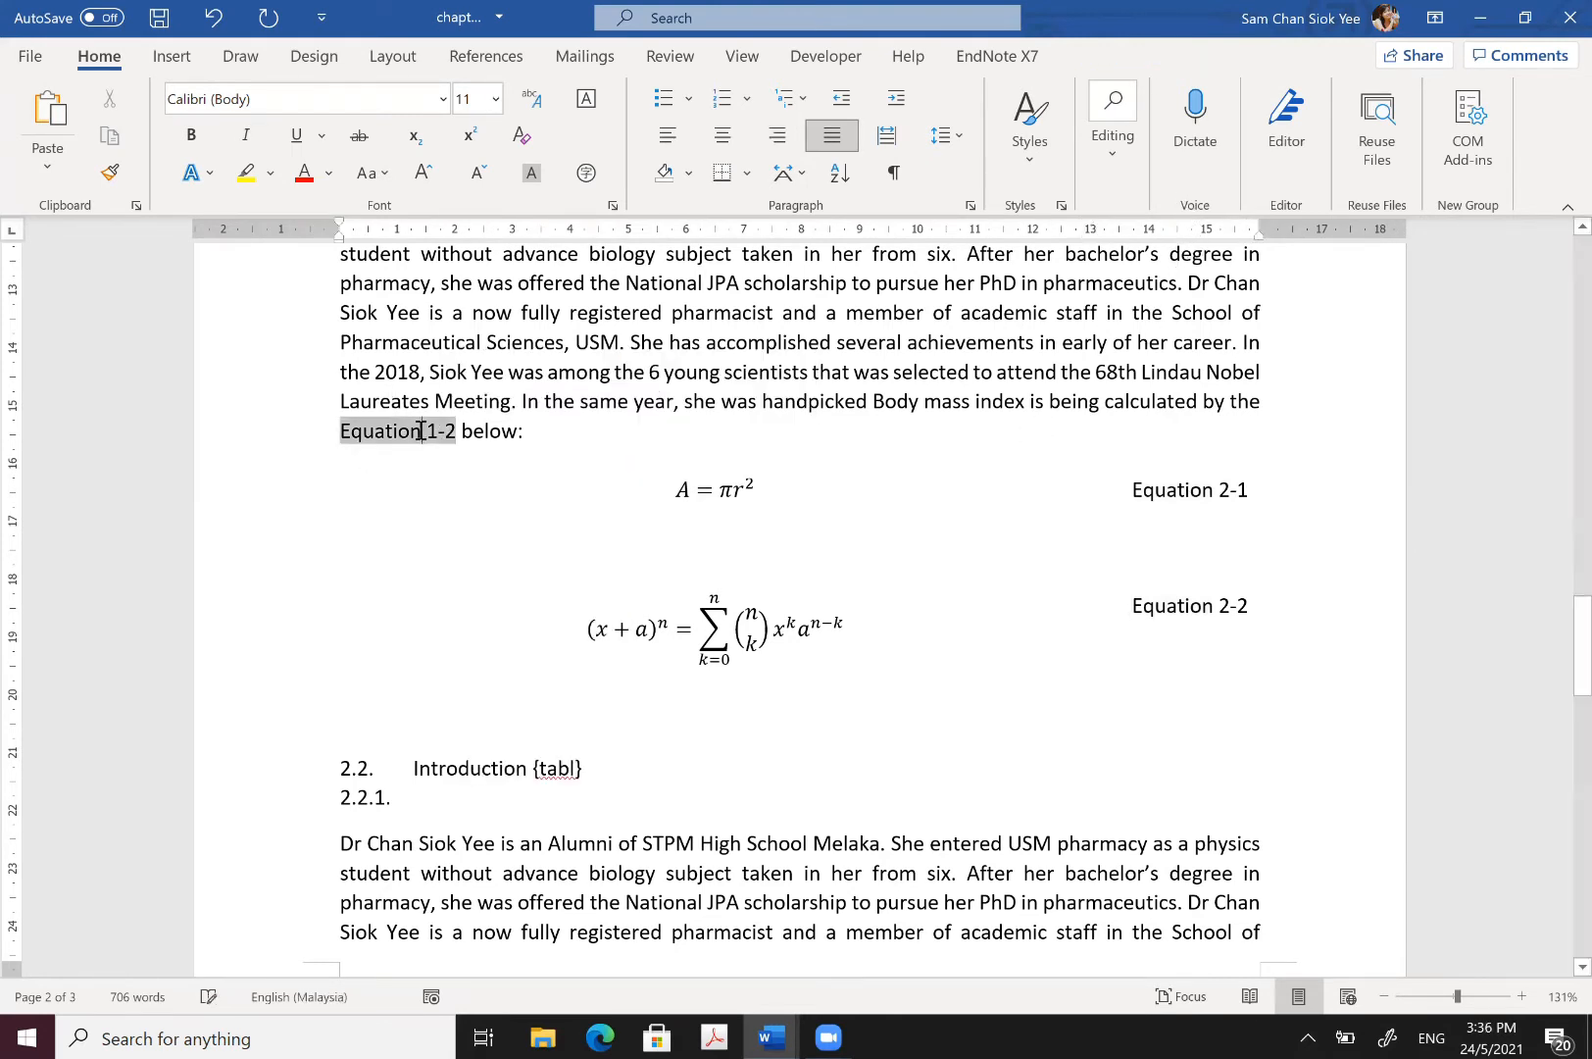
right_click(464, 505)
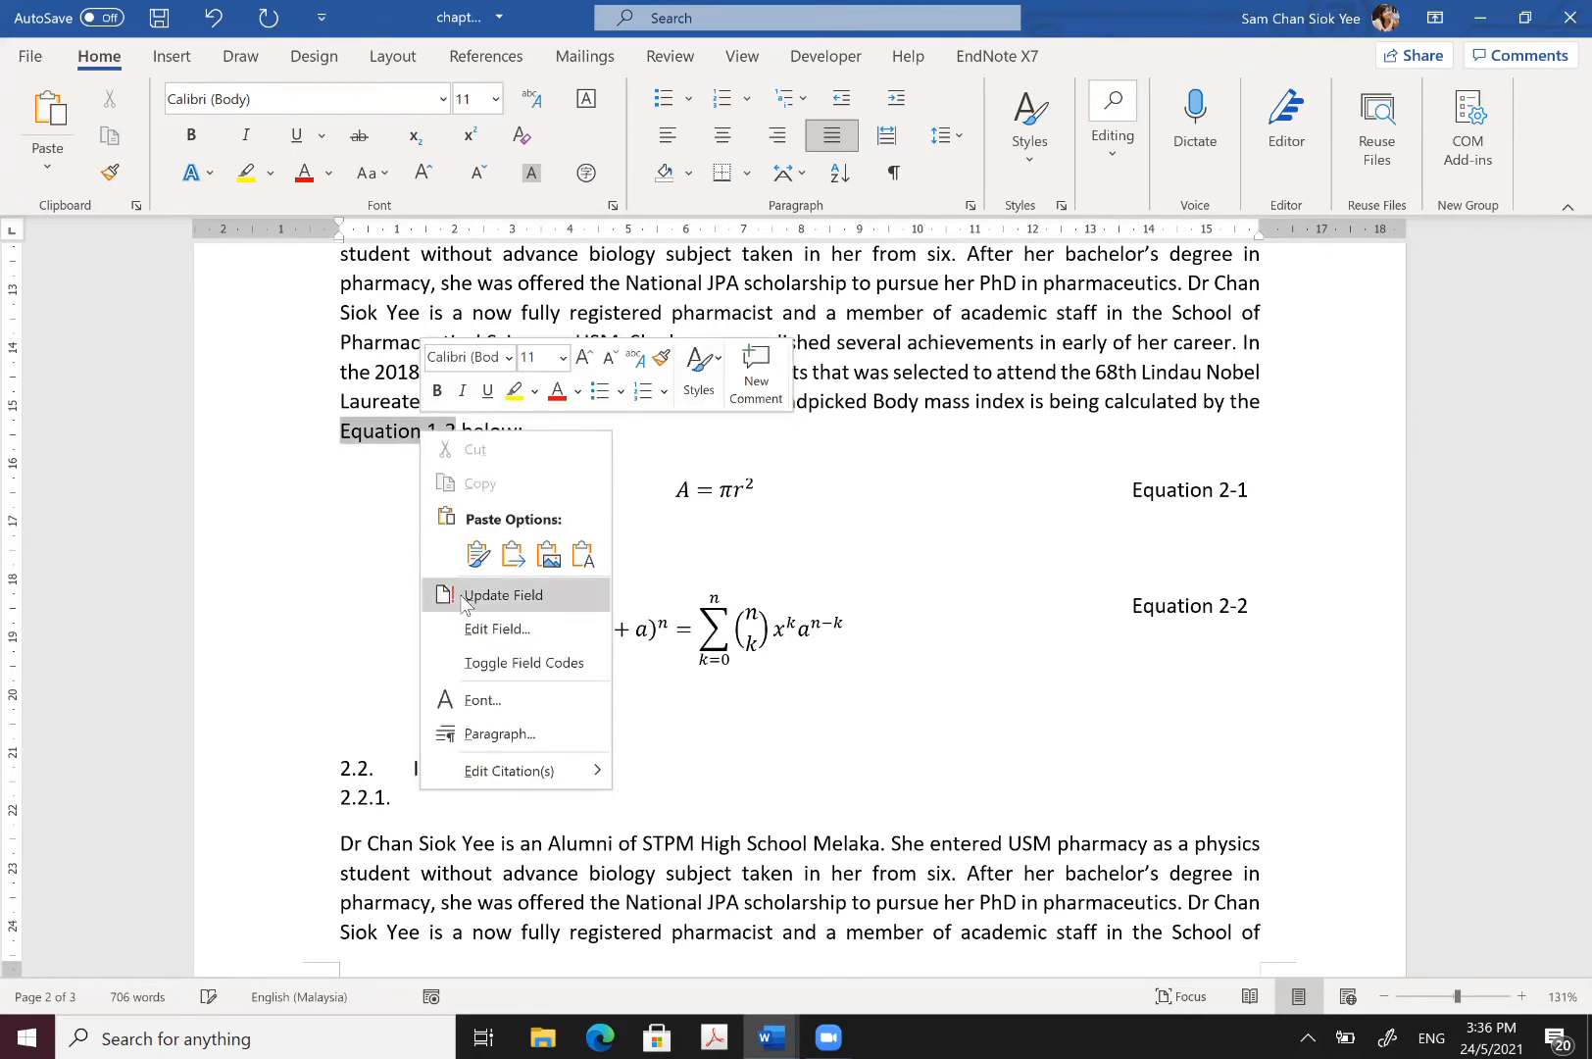
left_click(443, 437)
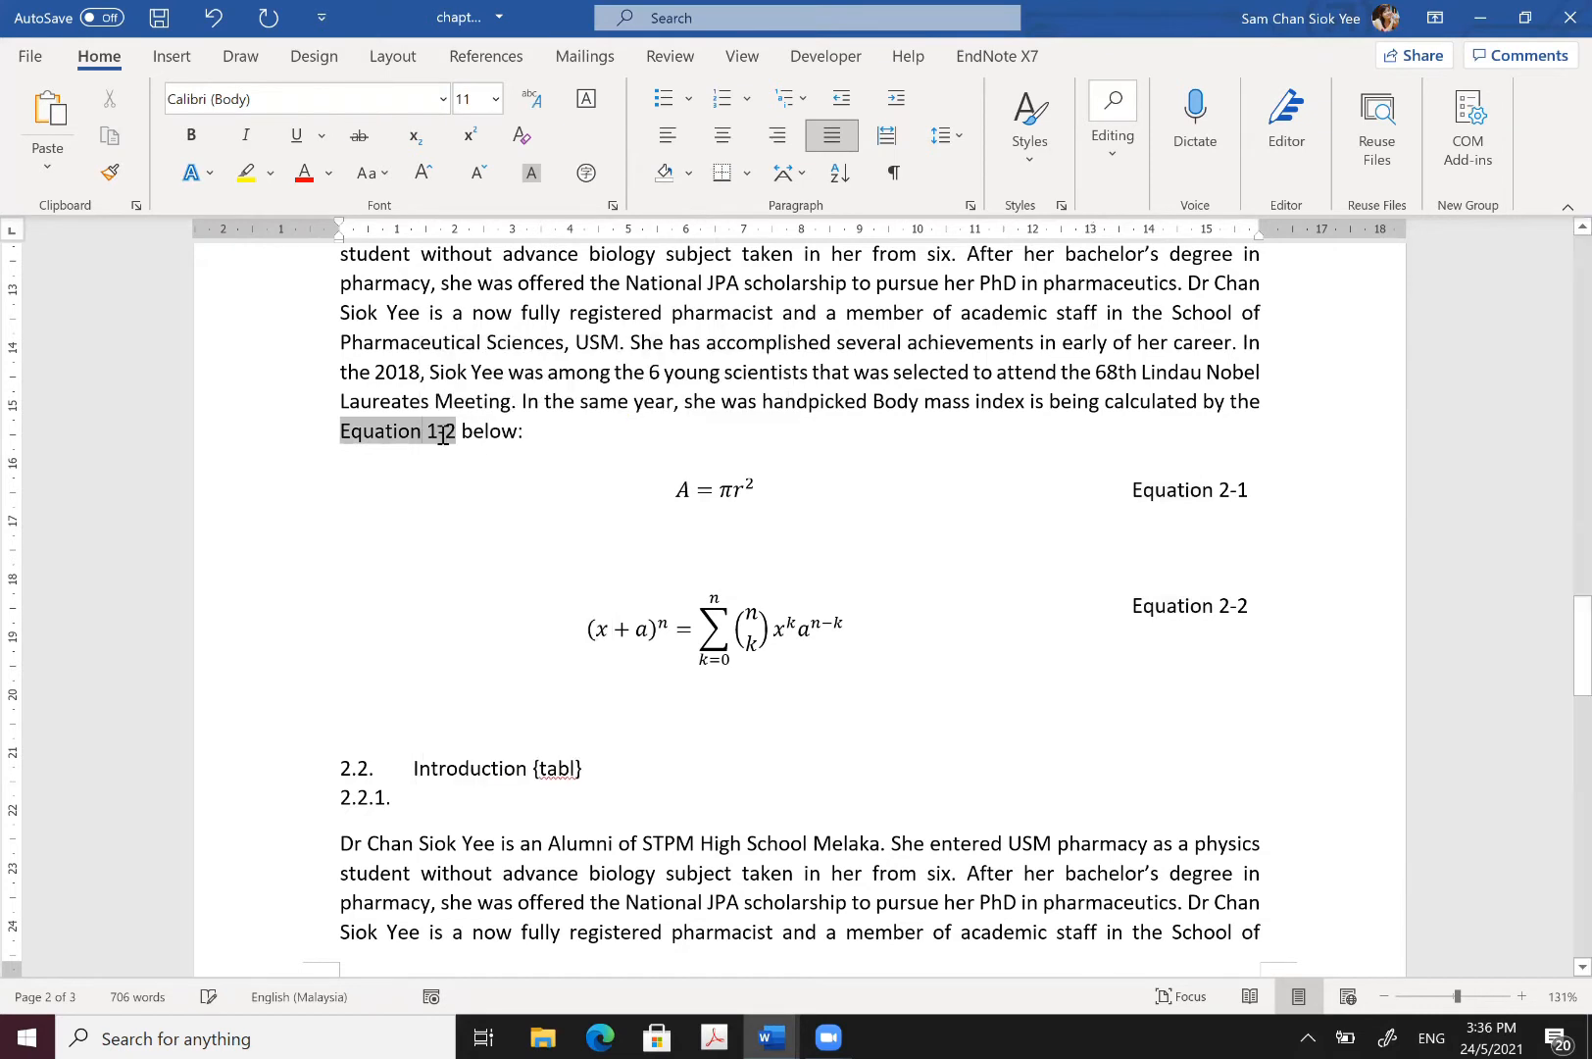
Step: Try to select all text formatted like the in-text Equation 1-2 reference and update the fields
left_click_drag(458, 425, 327, 428)
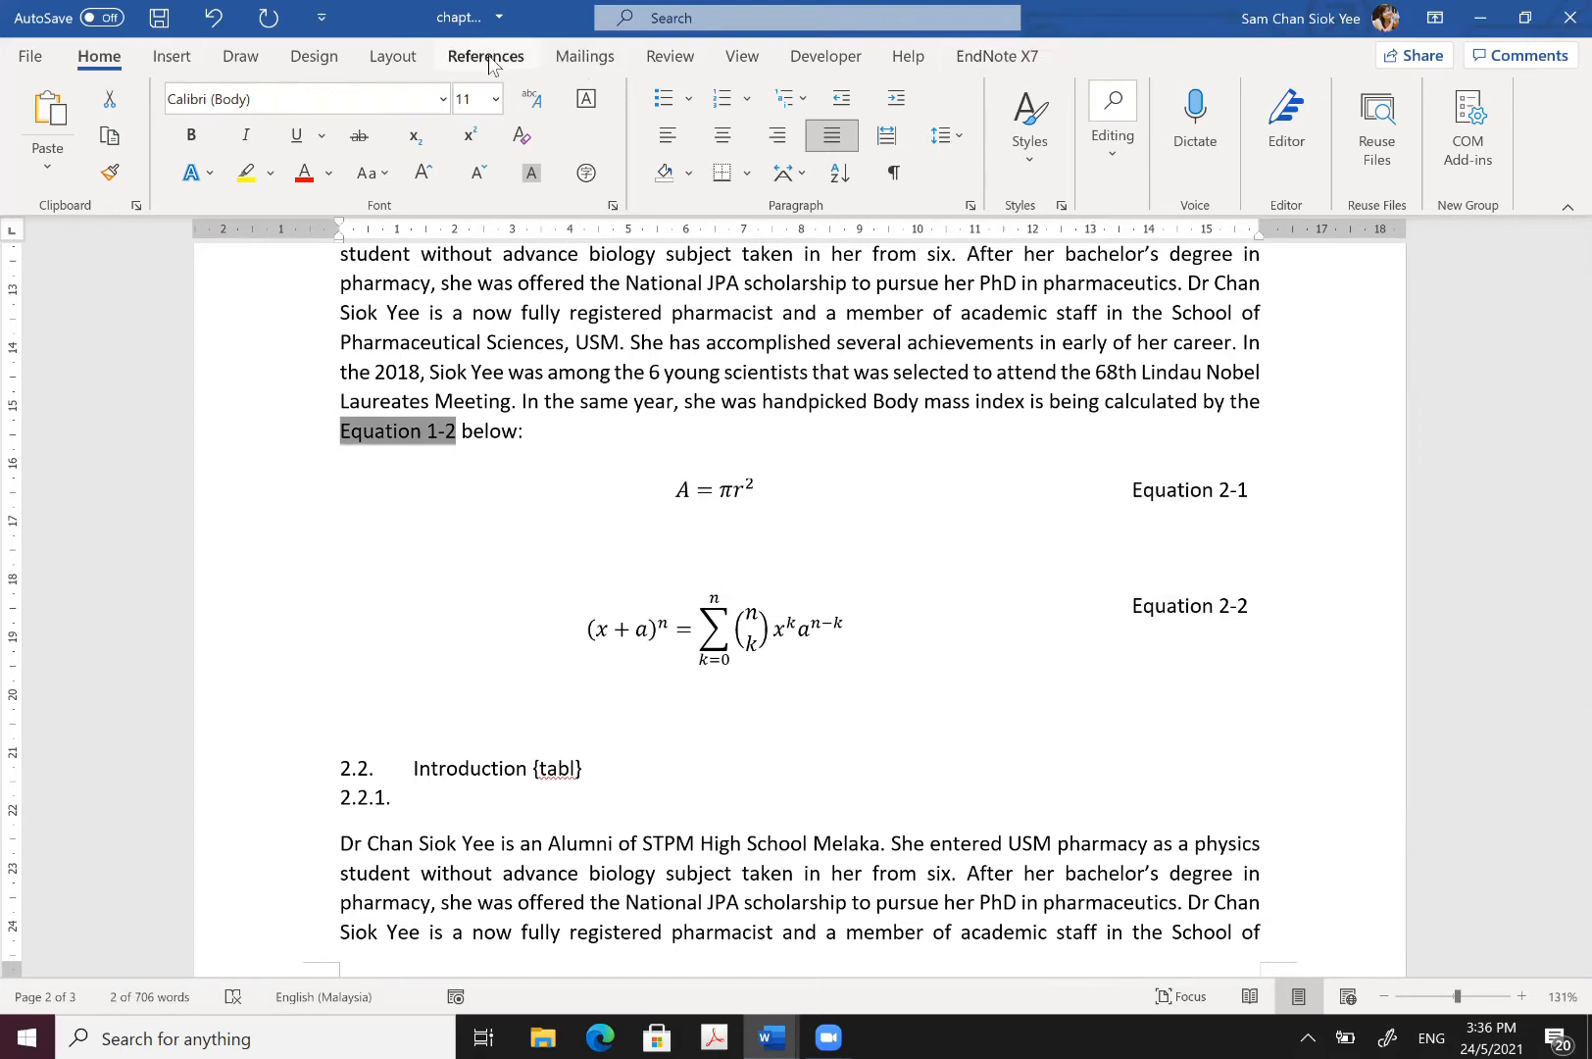
left_click(95, 62)
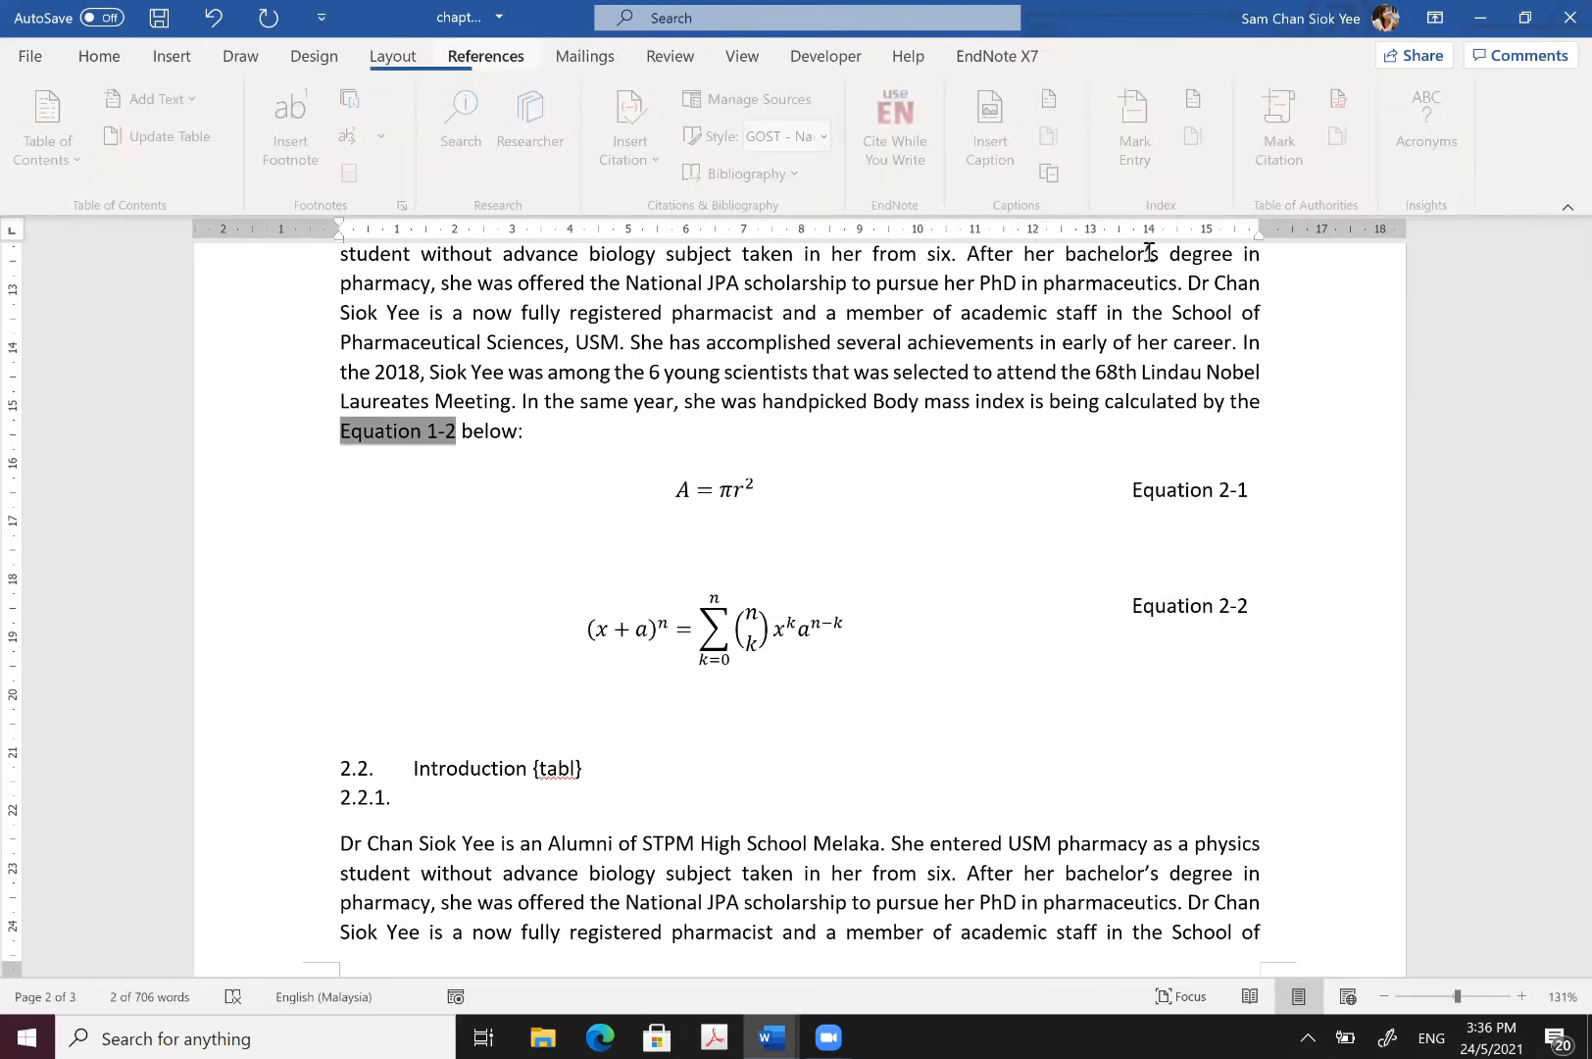
left_click(1118, 147)
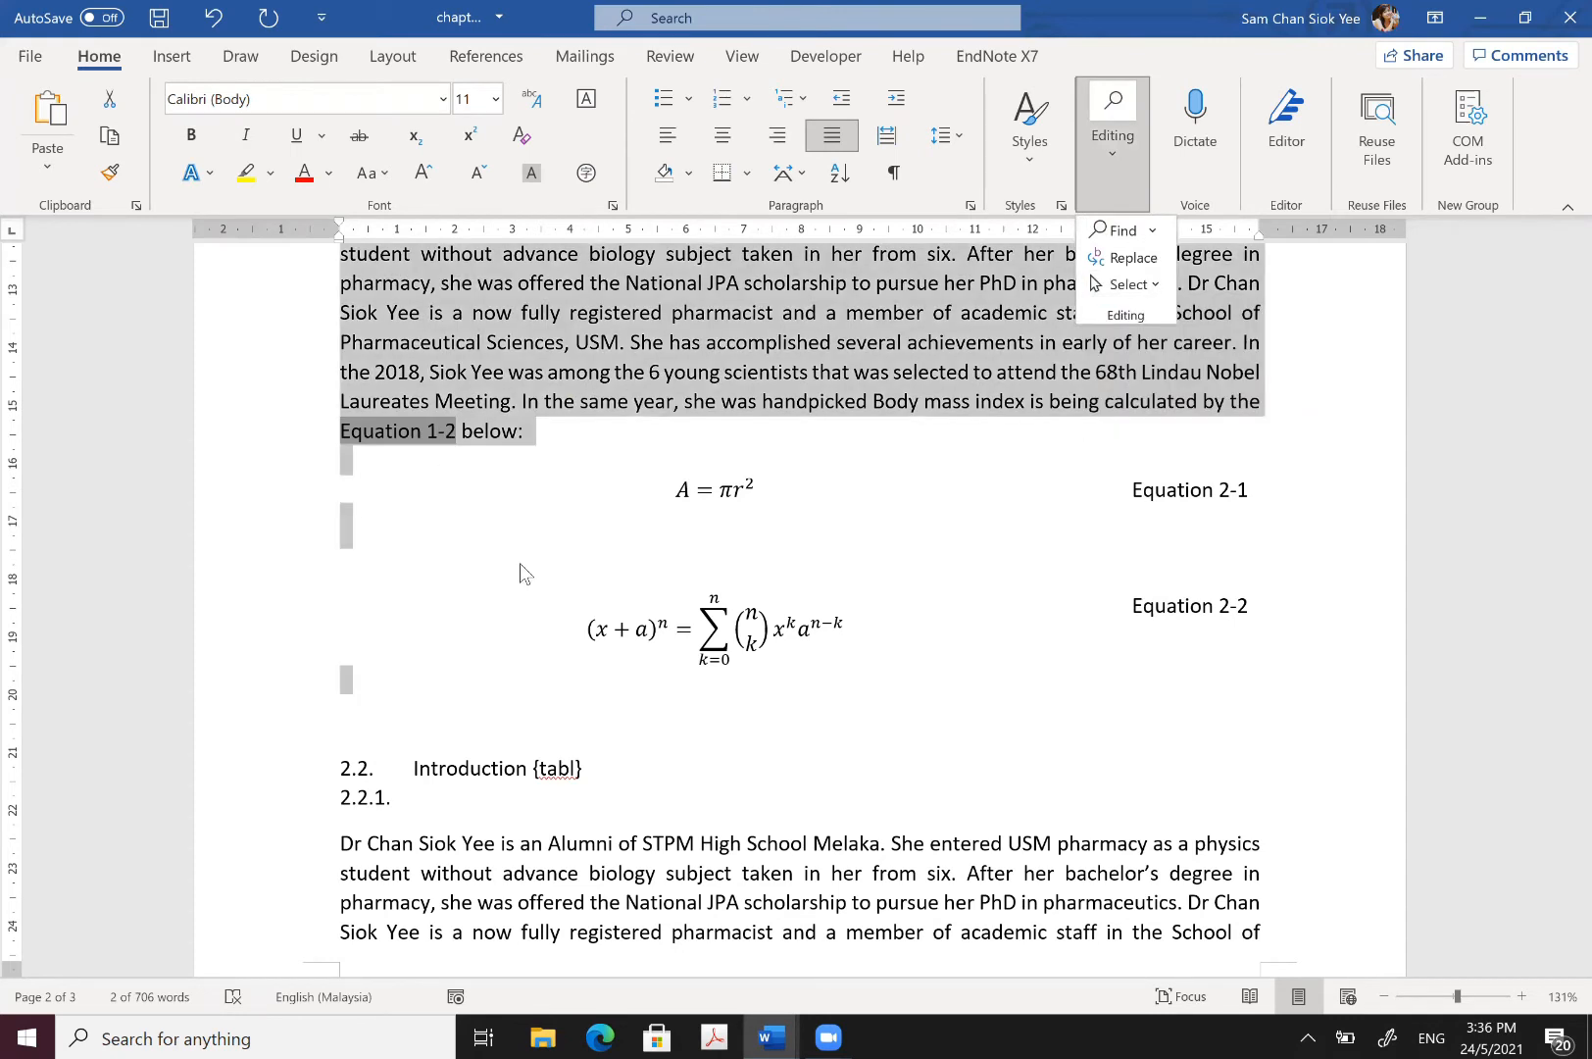
right_click(440, 427)
key("Escape")
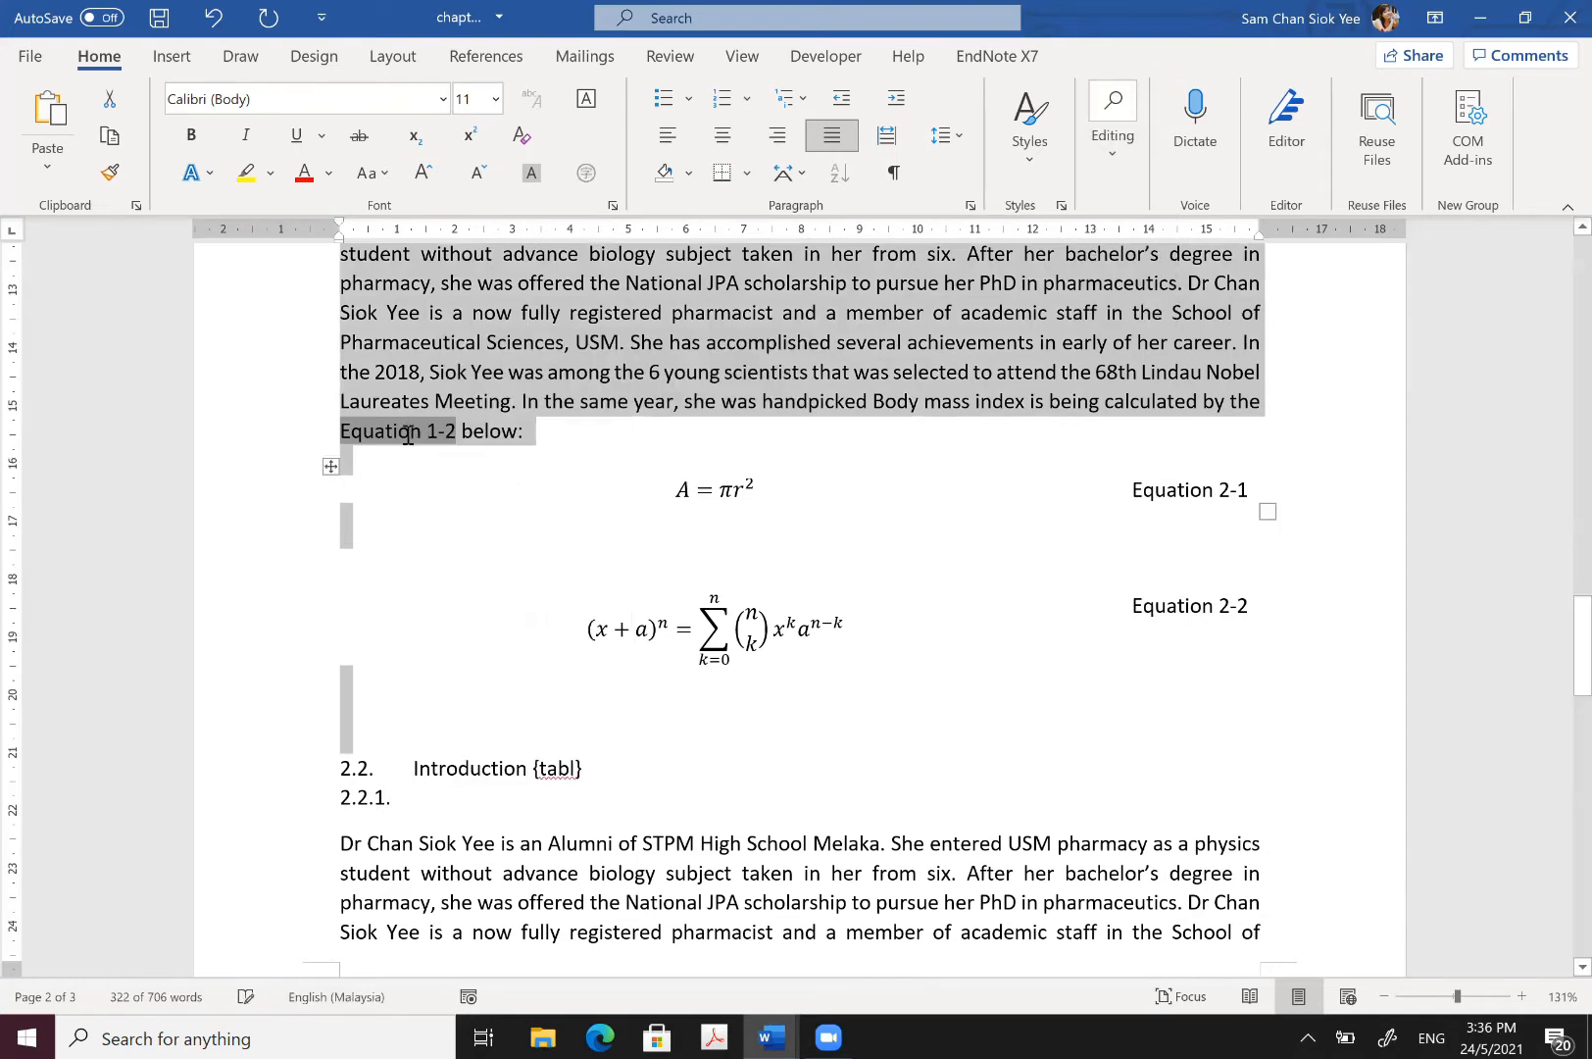
left_click(472, 376)
scroll(465, 367, "down", 1)
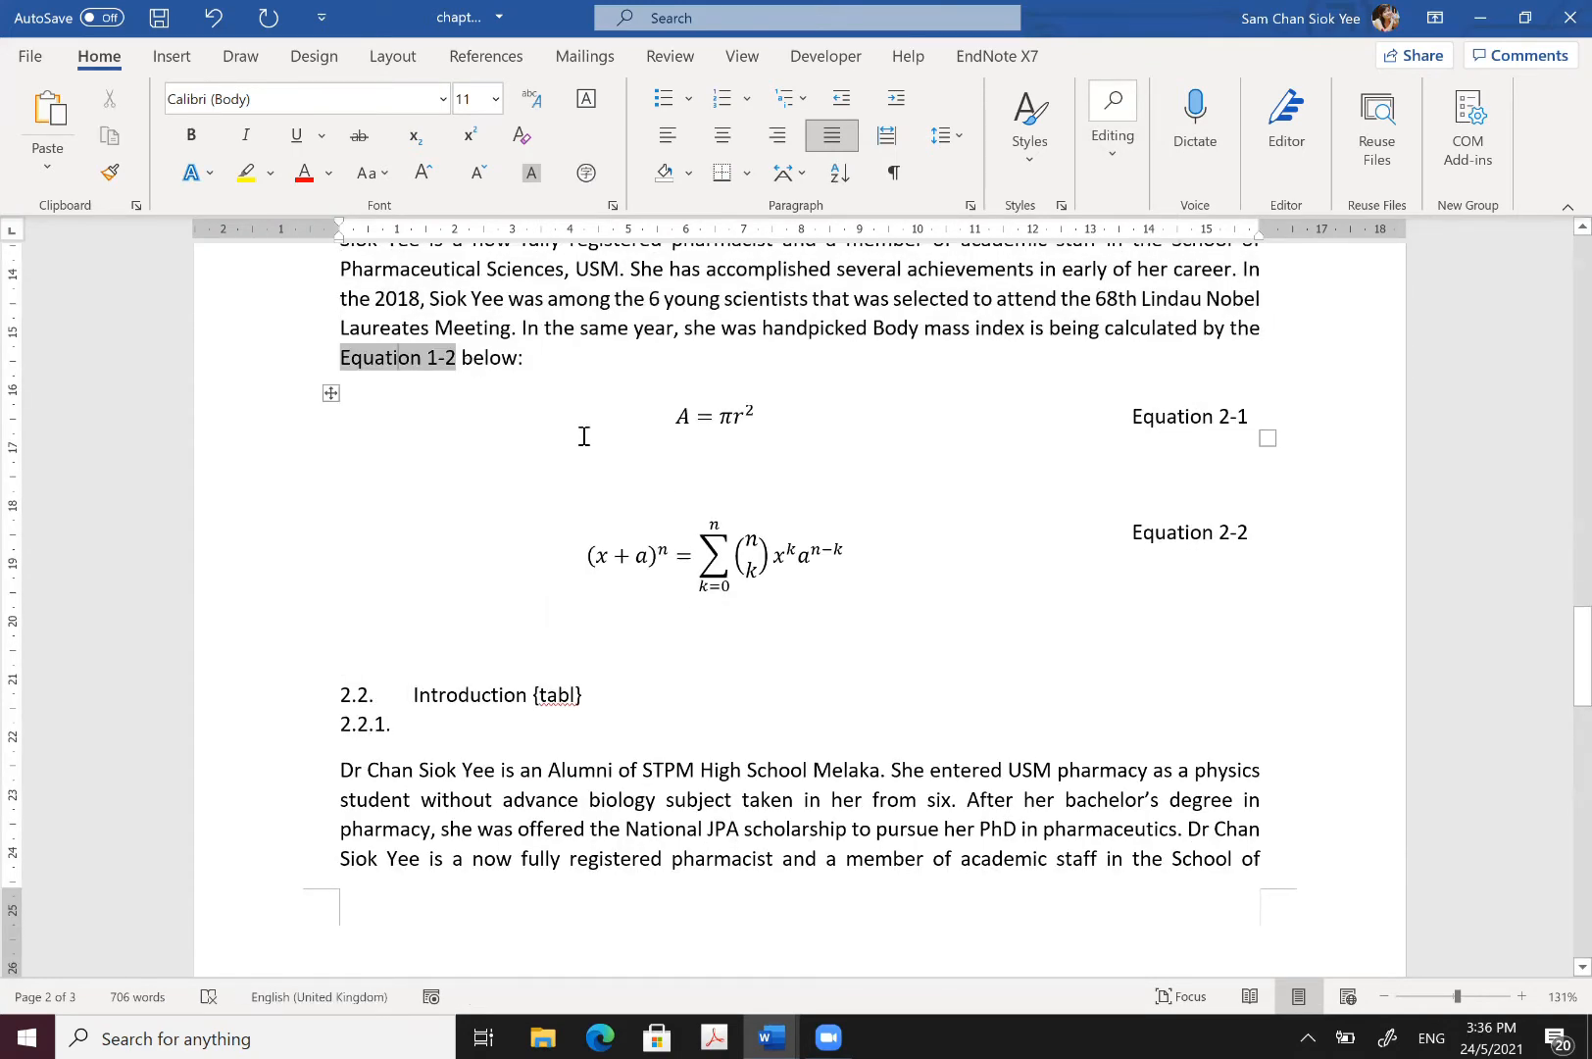
left_click(461, 358)
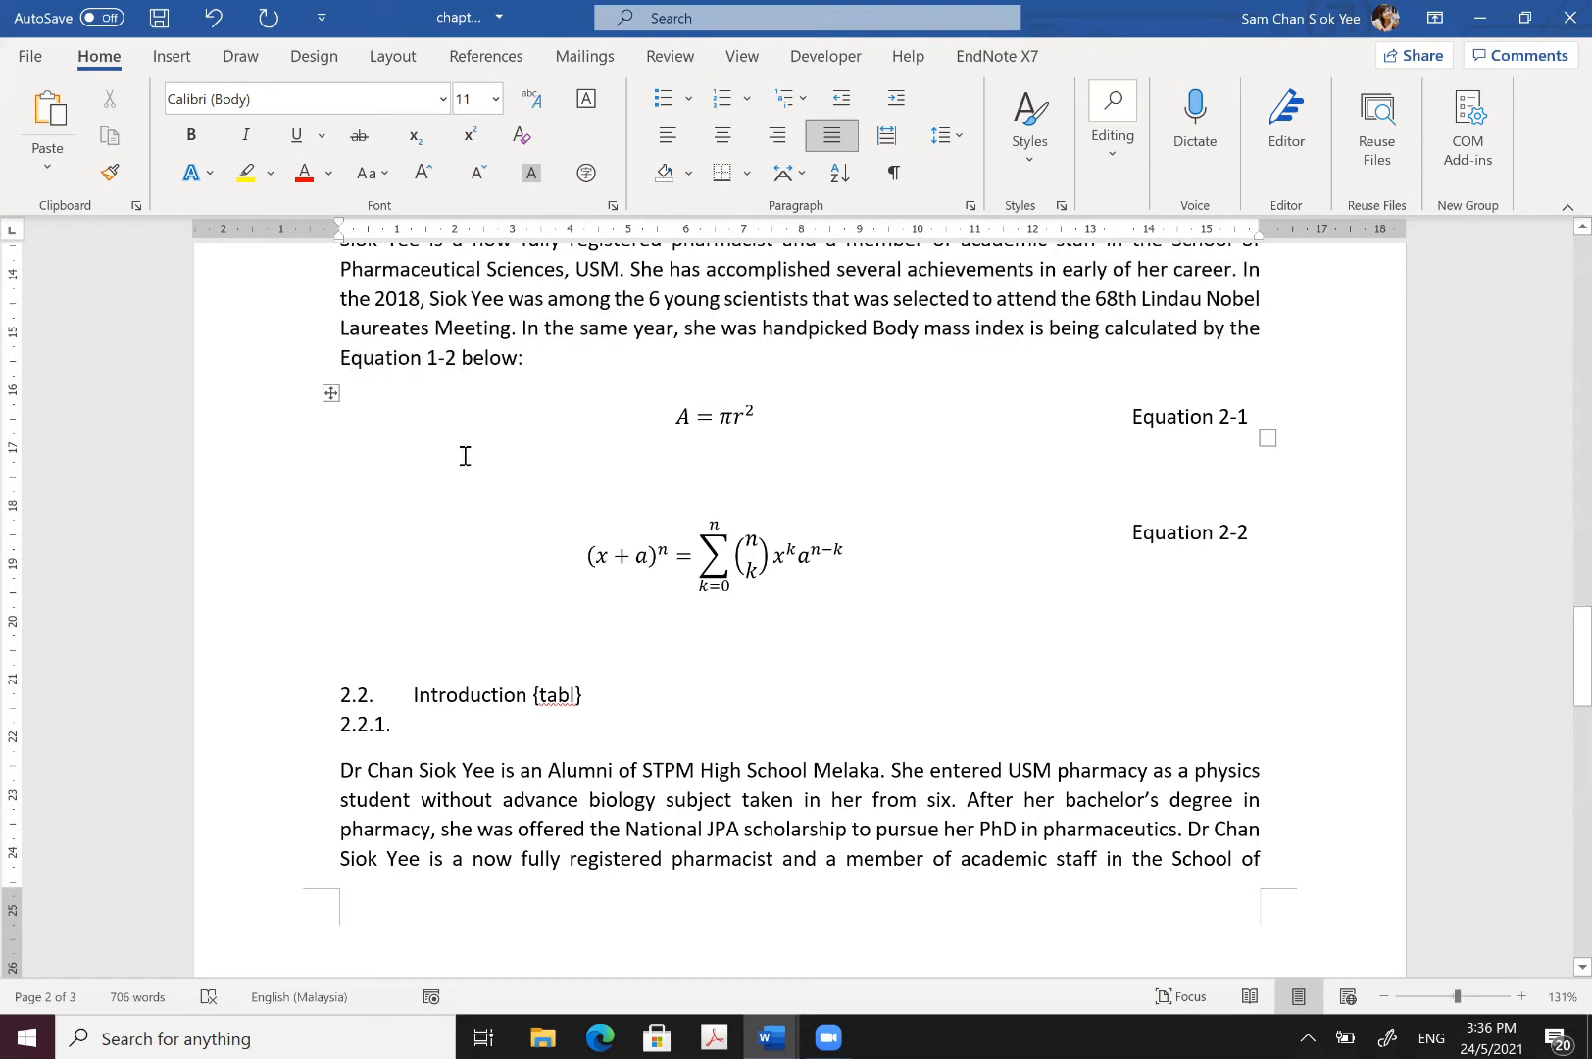
left_click(439, 357)
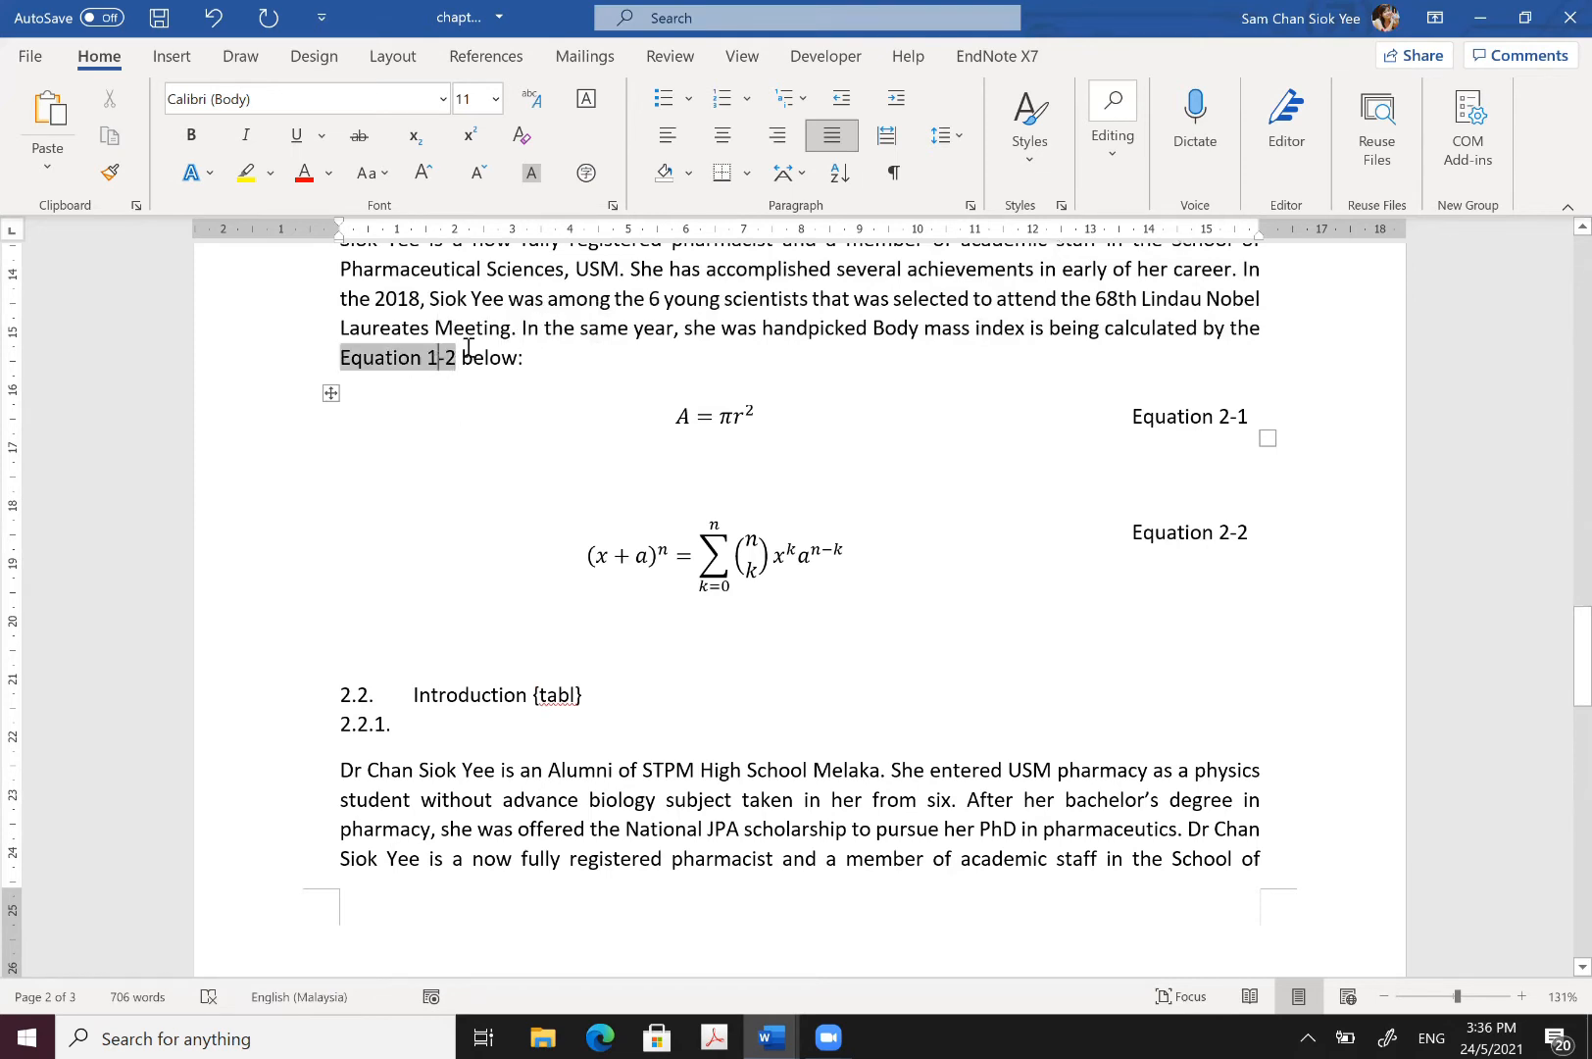
left_click(461, 357)
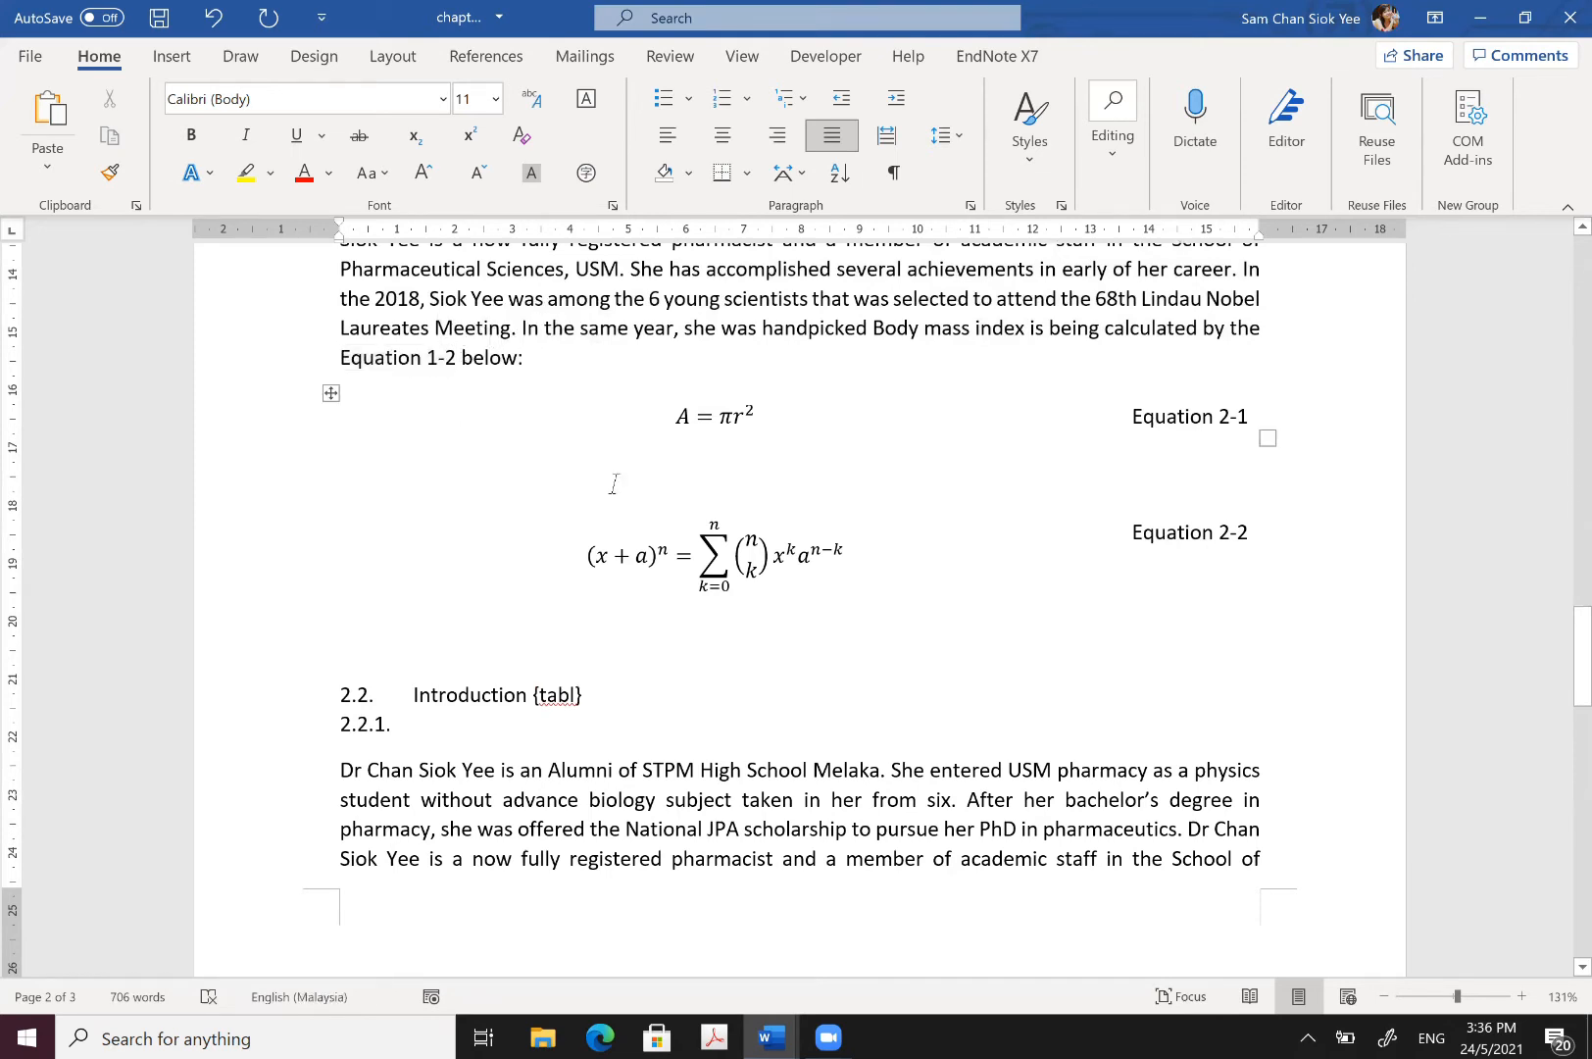
scroll(600, 515, "down", 3)
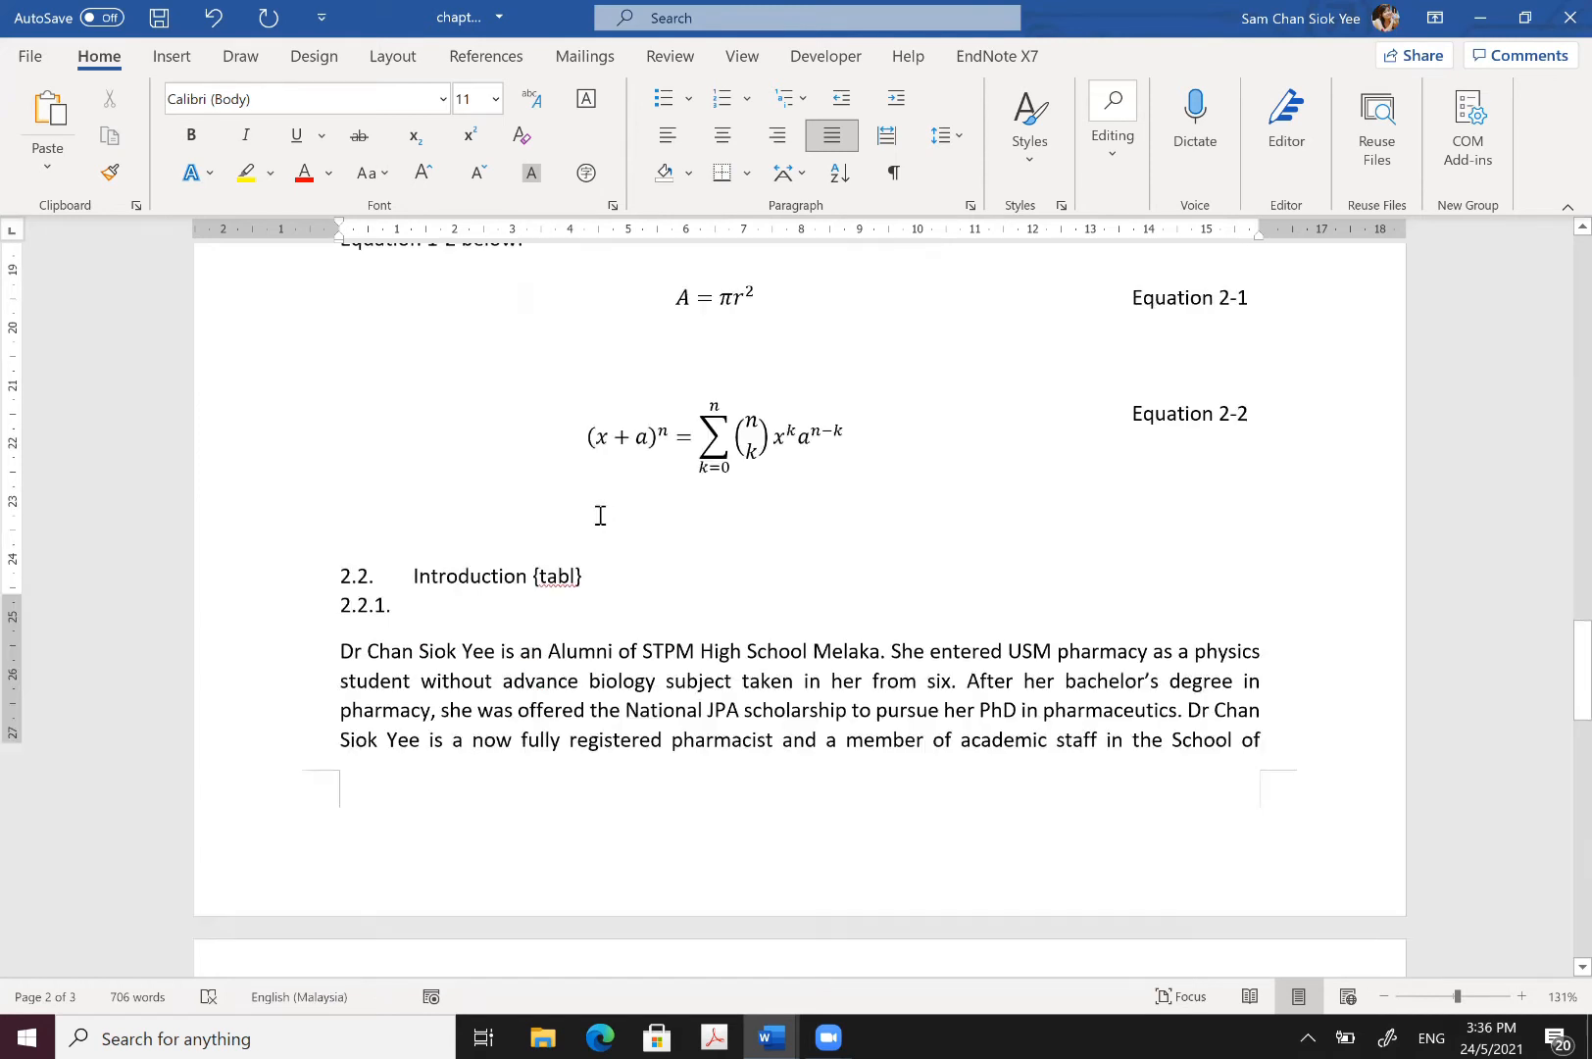
scroll(600, 514, "down", 10)
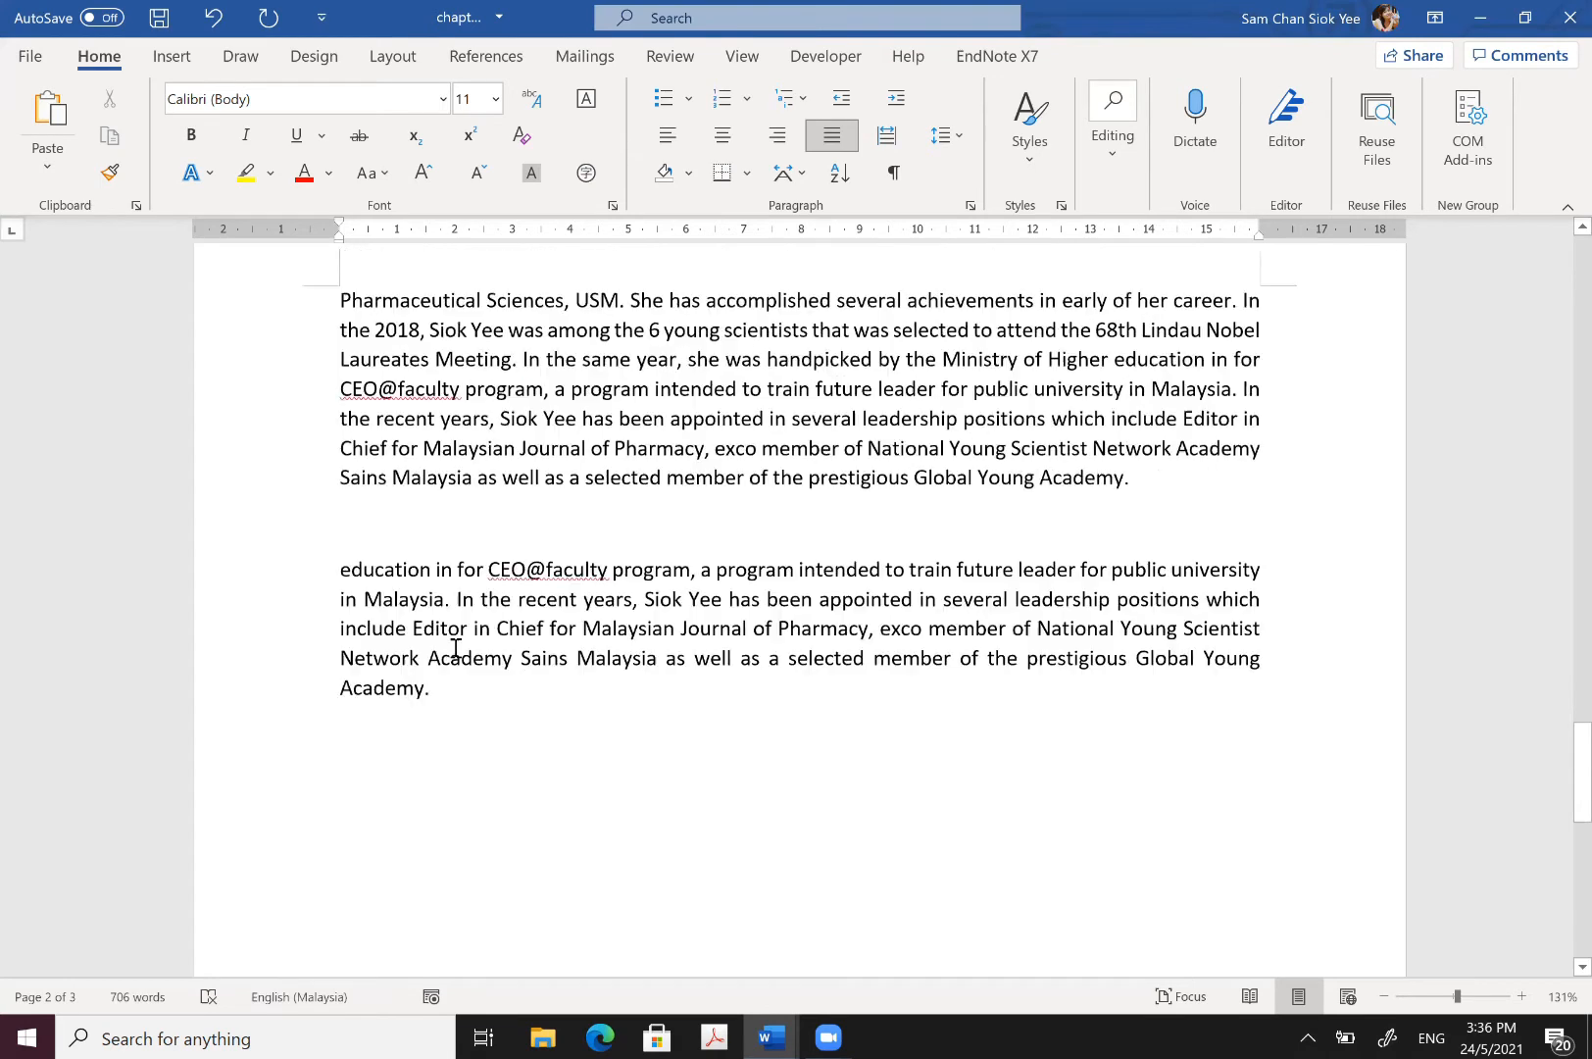
Step: Replace the Equation 1-2 reference above the Chapter 2 equations with an entire-caption cross-reference to Equation 2-2, followed by a space
scroll(447, 655, "up", 3)
key("ctrl+z")
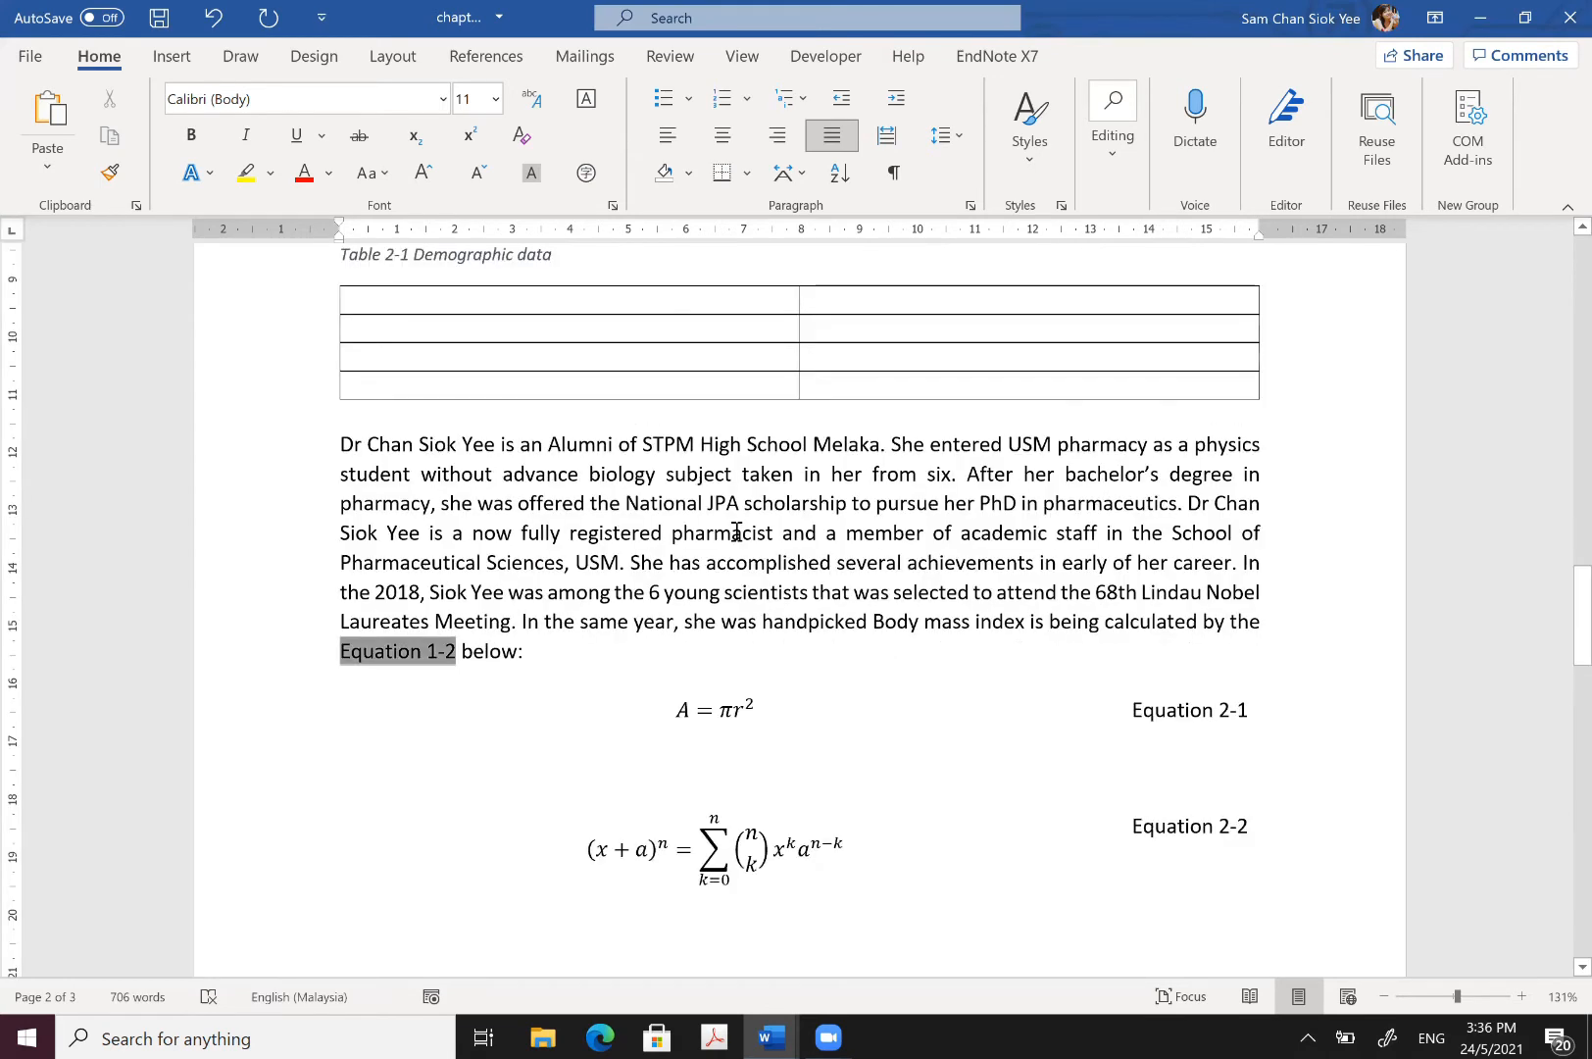
key("Delete")
left_click(172, 57)
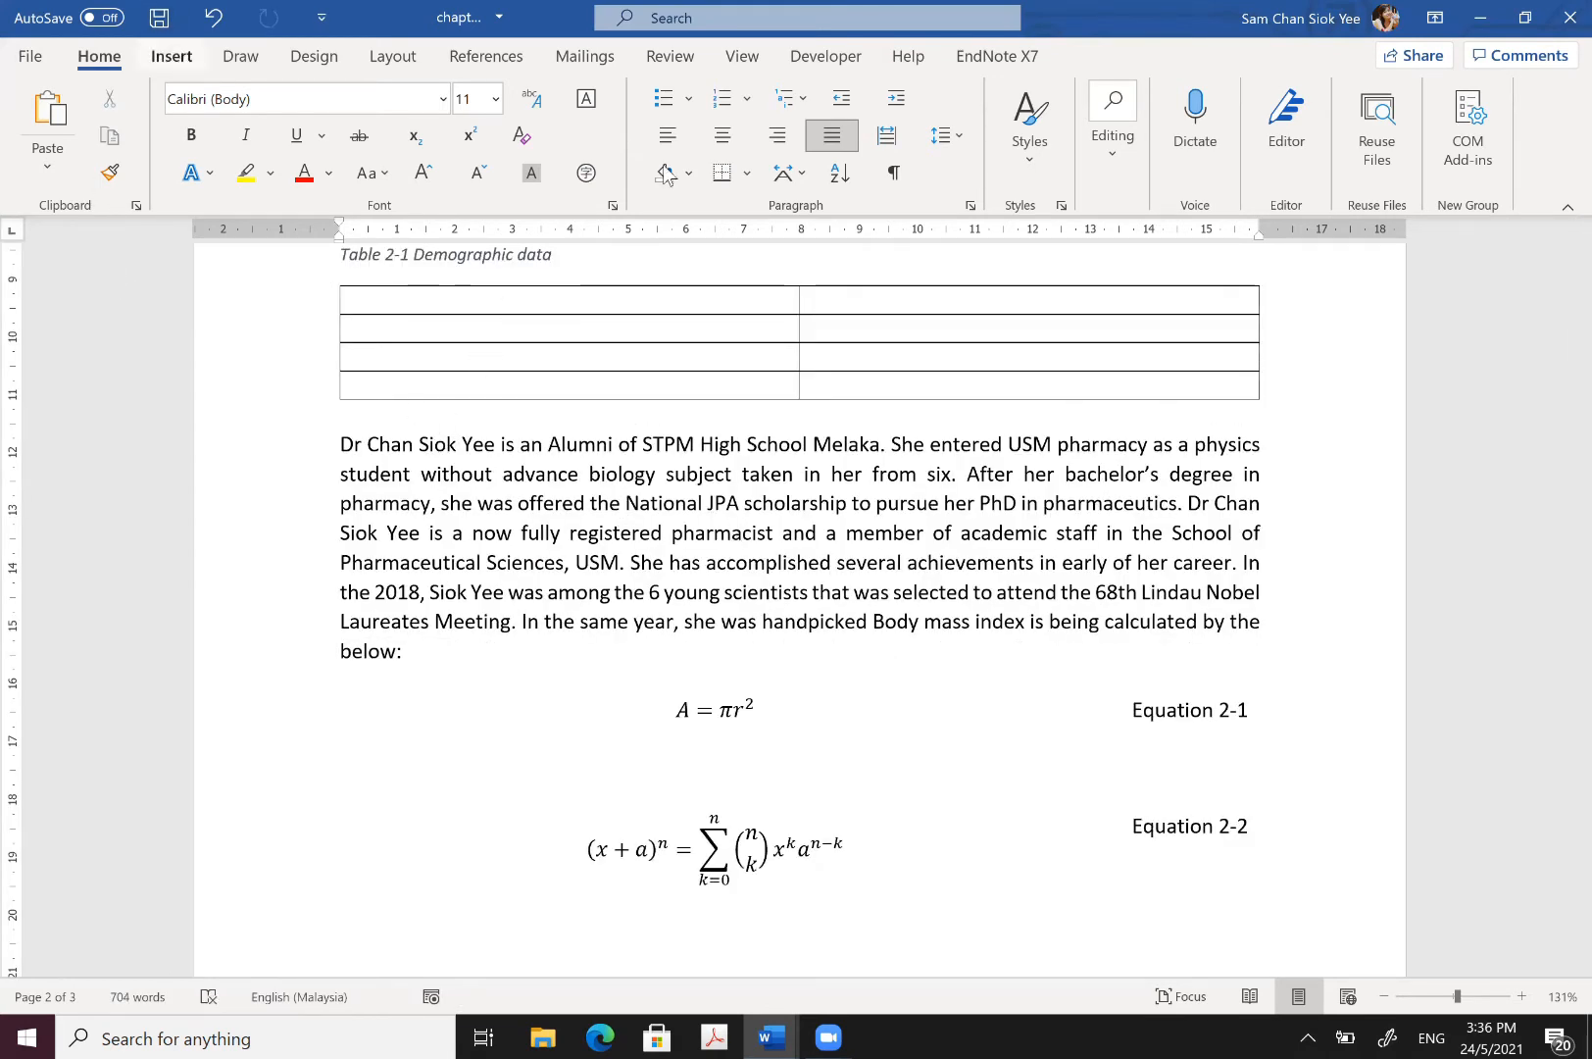
left_click(486, 57)
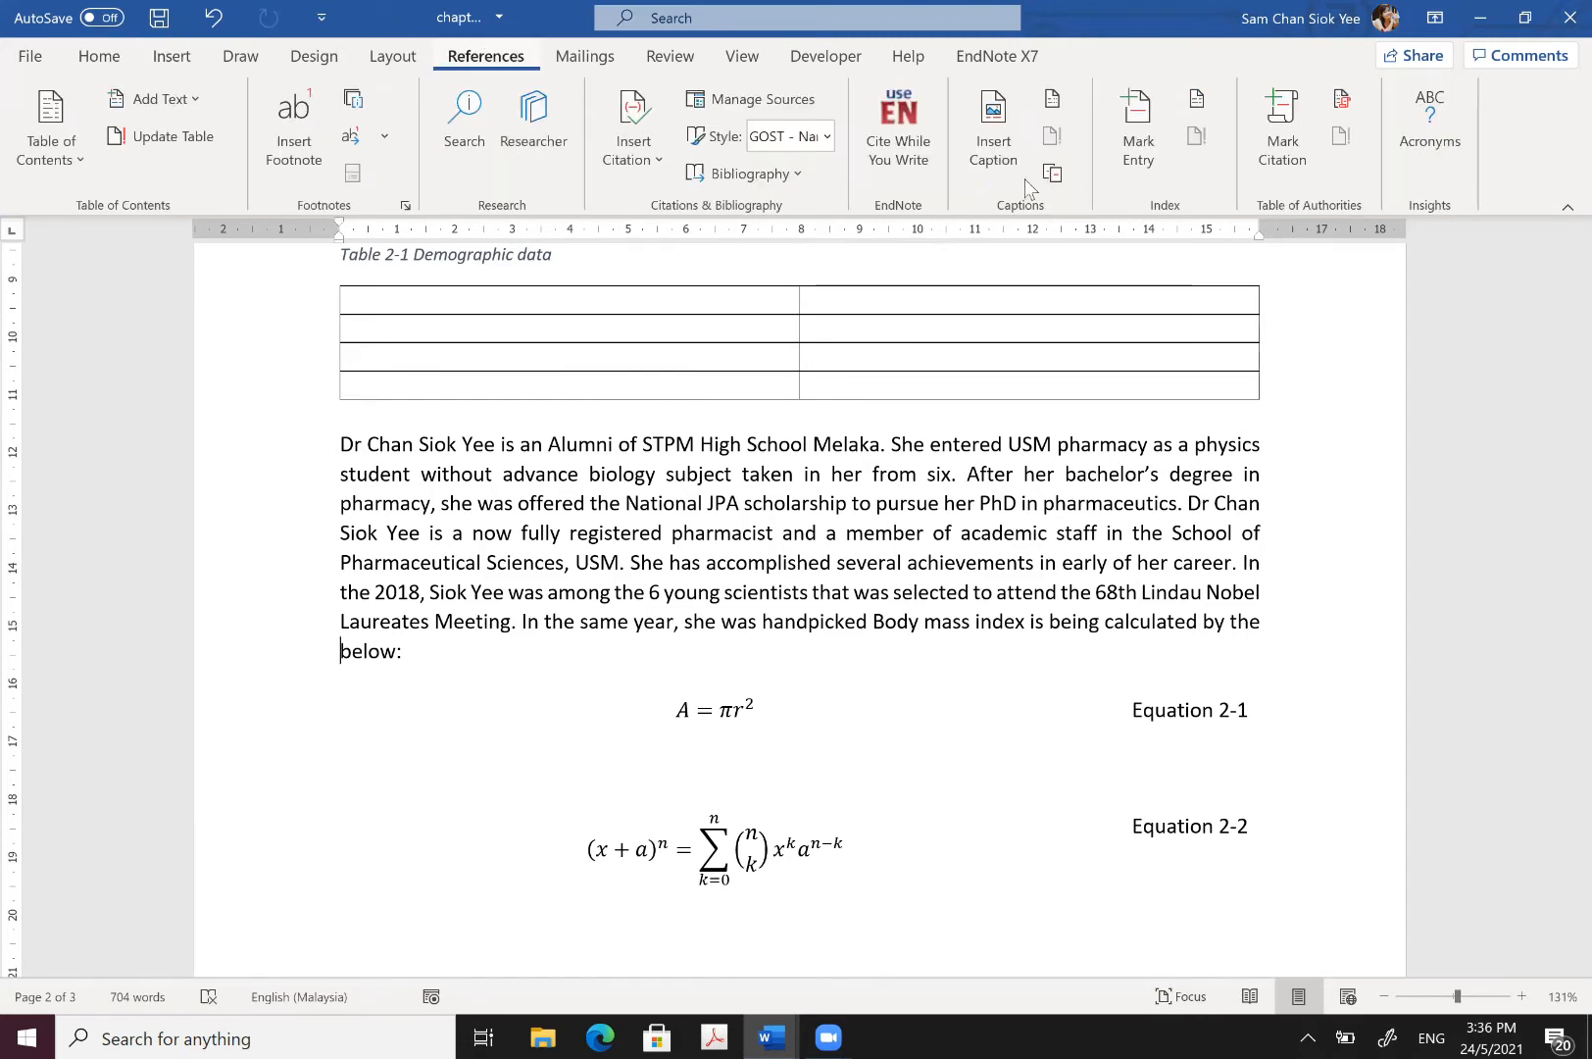
scroll(609, 477, "down", 3)
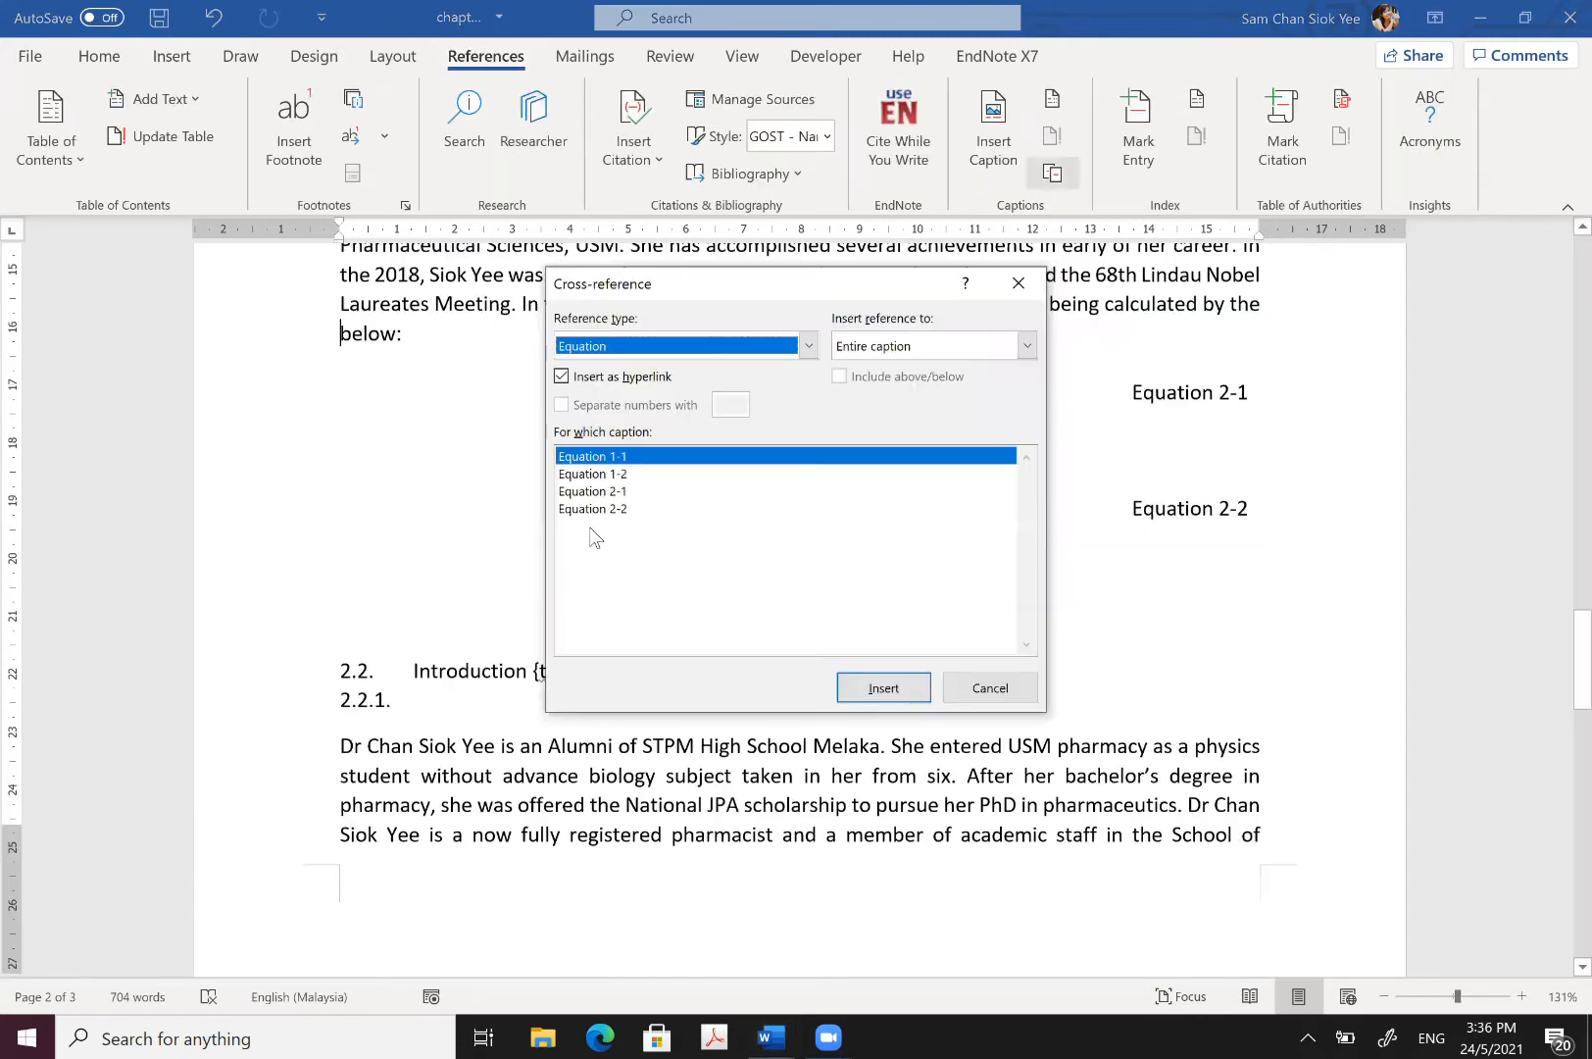
left_click(637, 508)
left_click(902, 690)
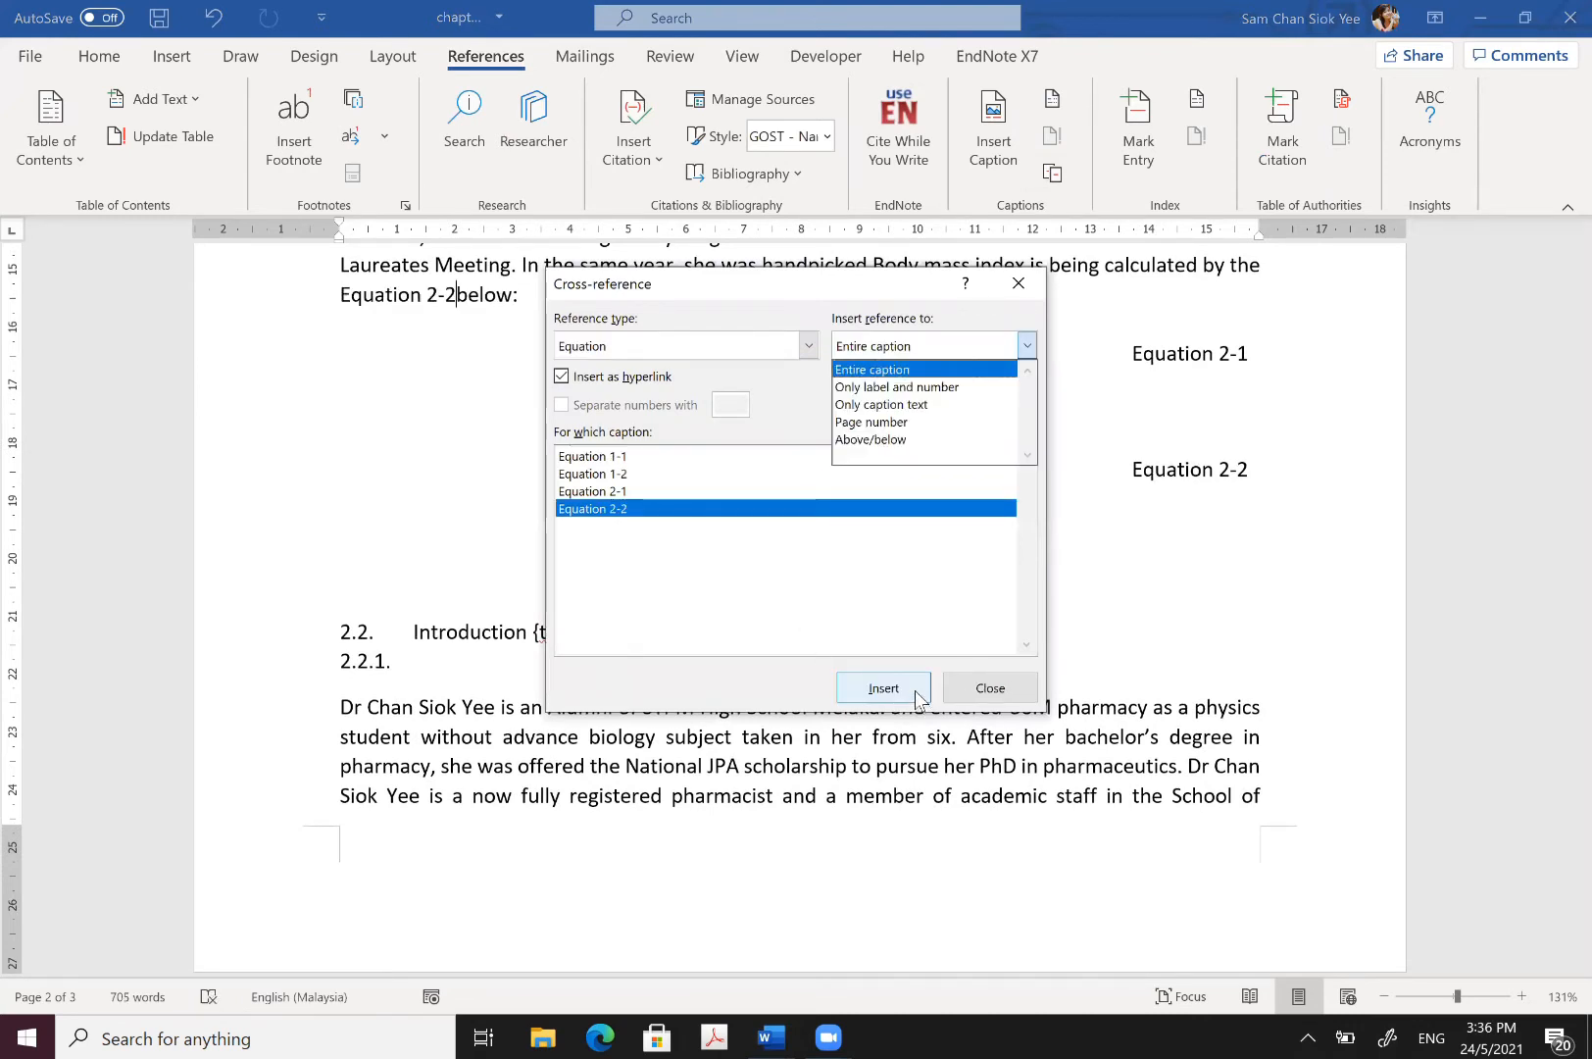
left_click(985, 686)
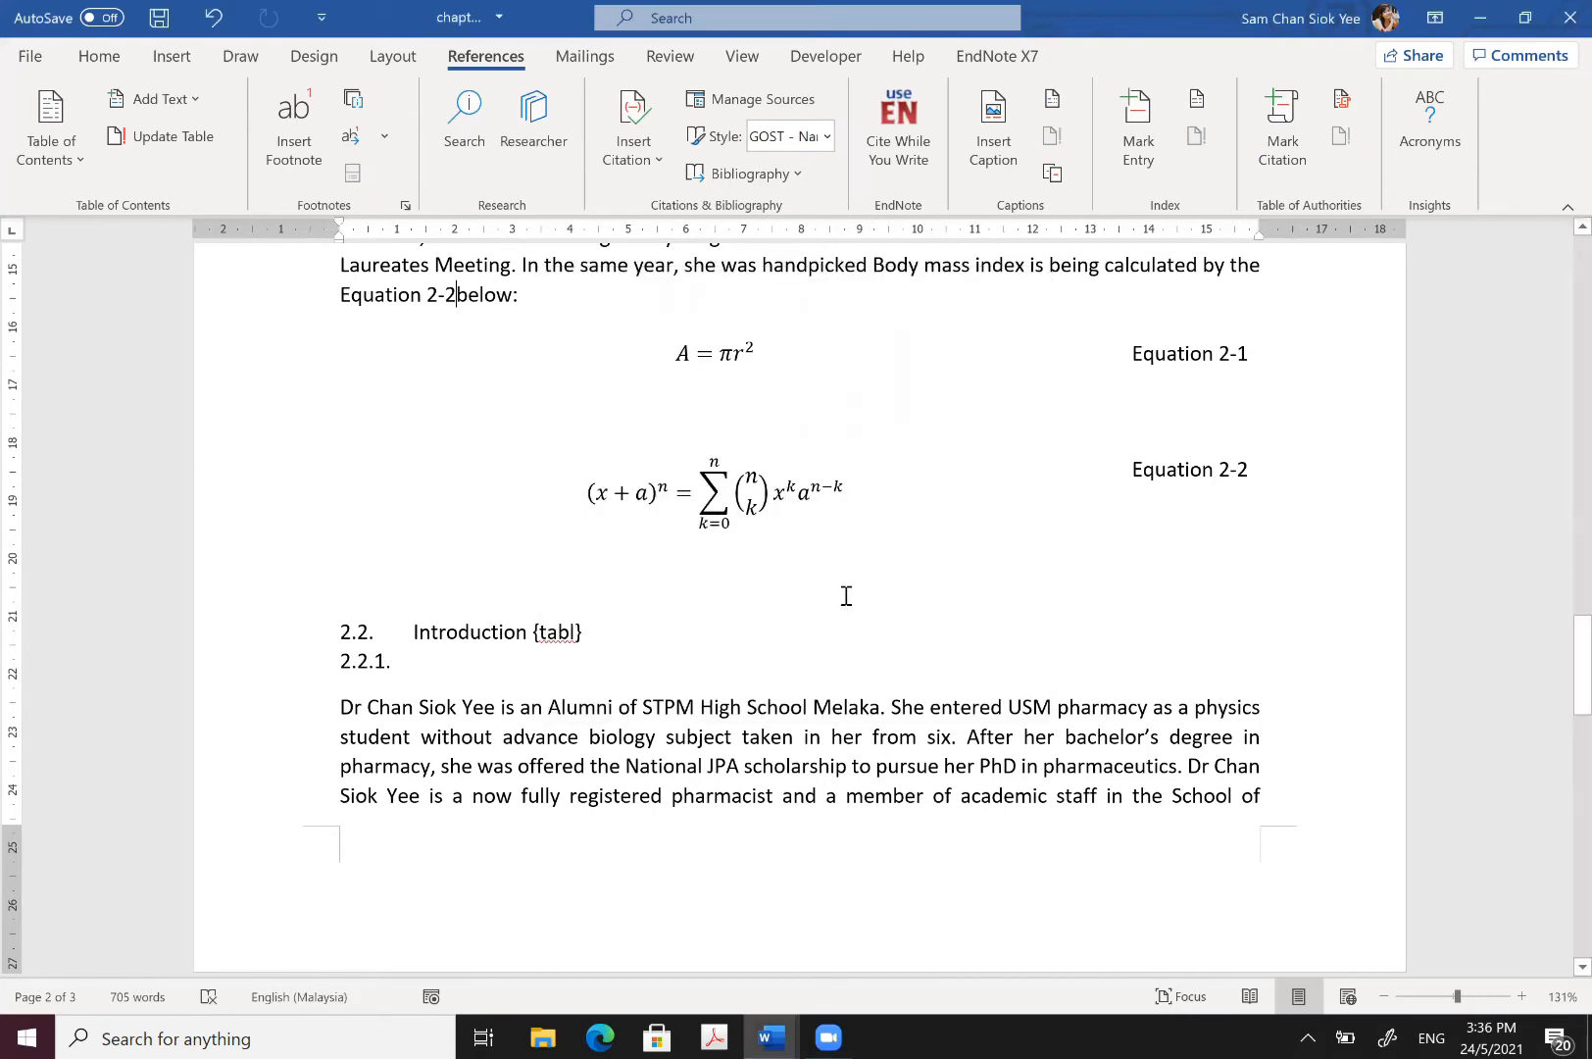
left_click(544, 374)
Step: Compare the heading, caption and equation numbering of Chapter 1 and Chapter 2 with both pages side by side
scroll(608, 662, "up", 3)
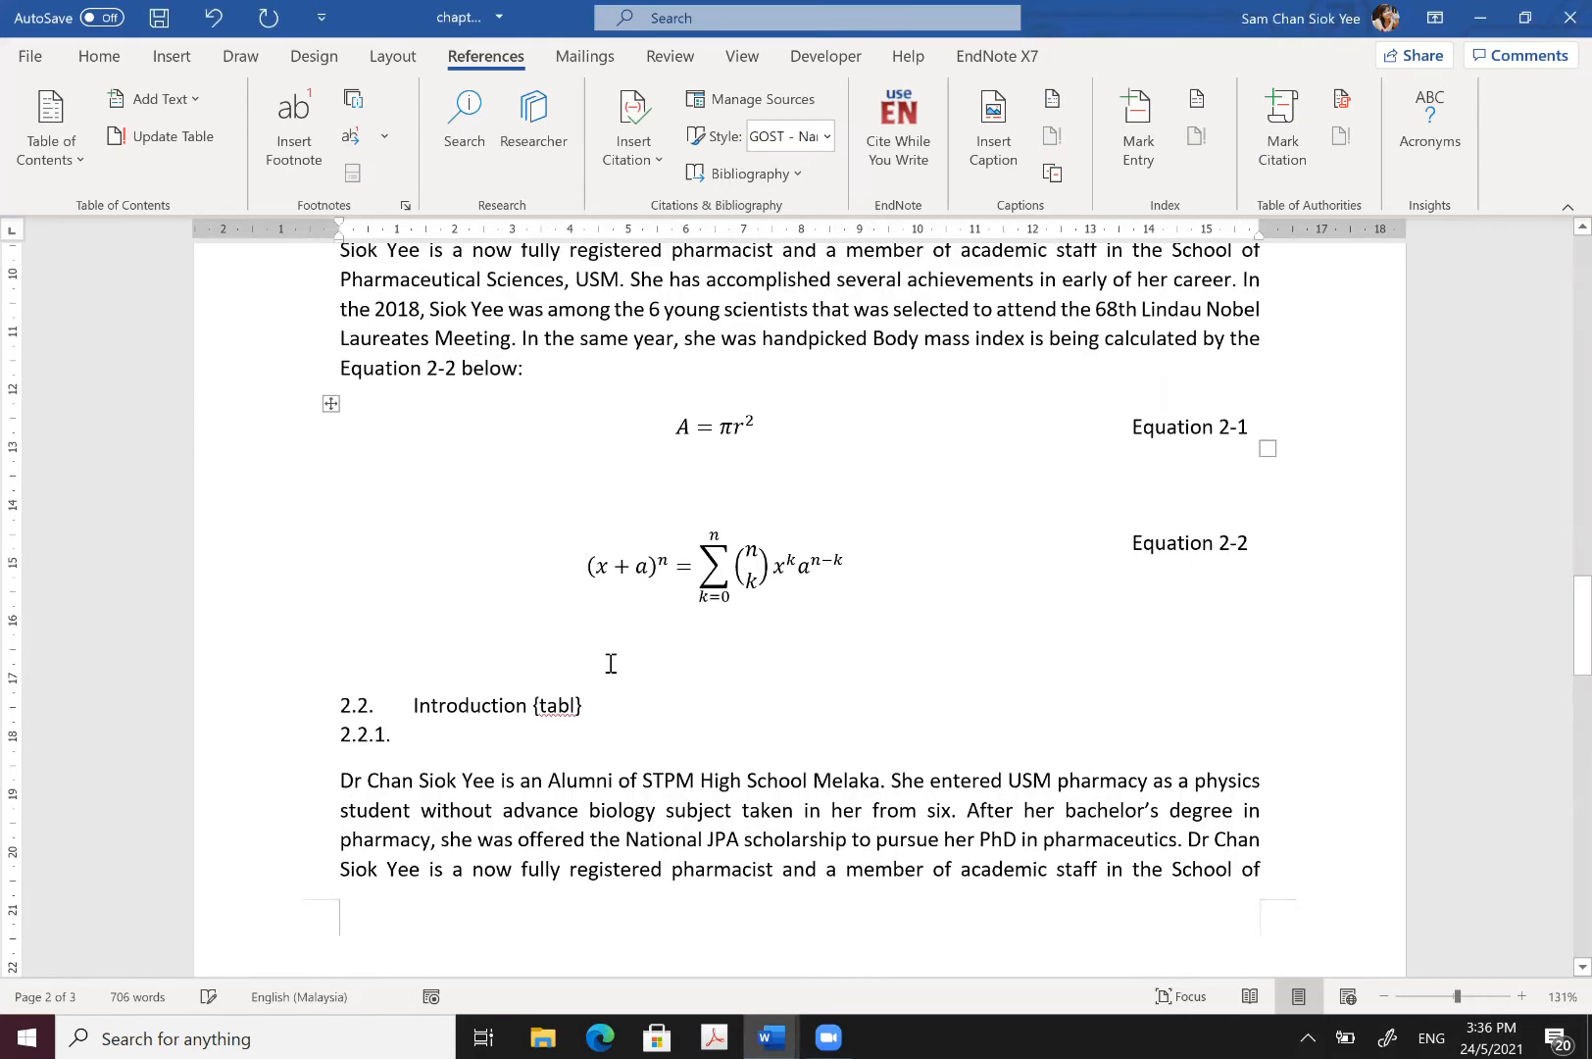
left_click_drag(493, 698, 522, 471)
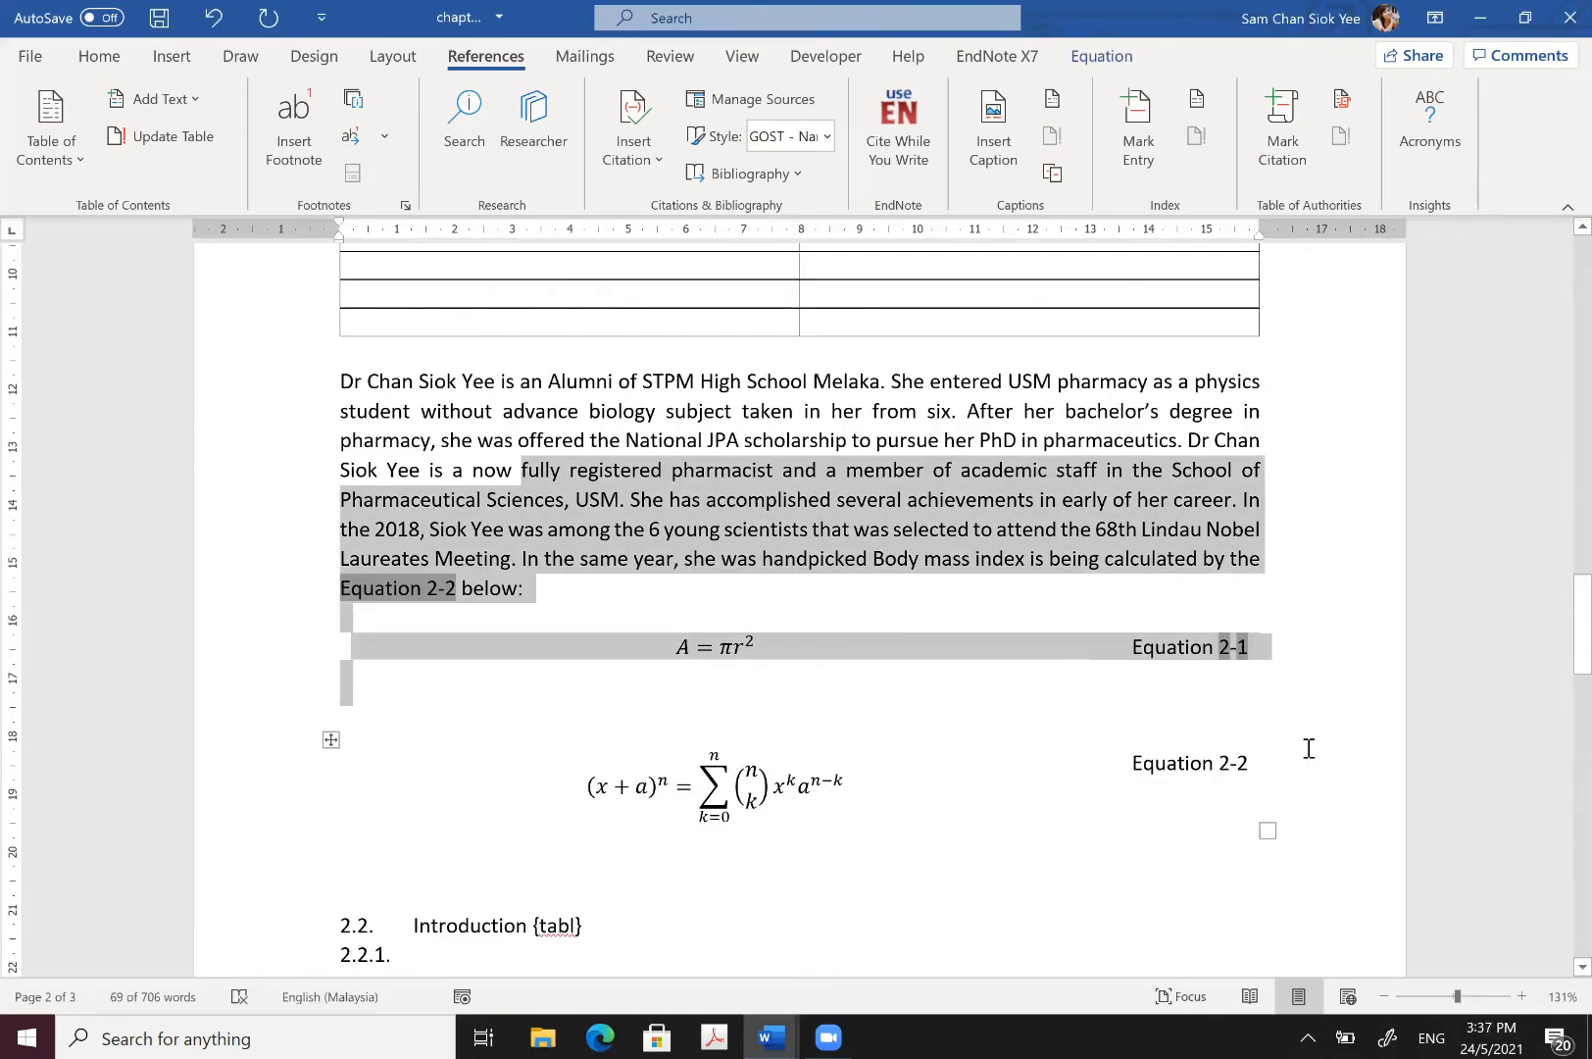
left_click(1302, 750)
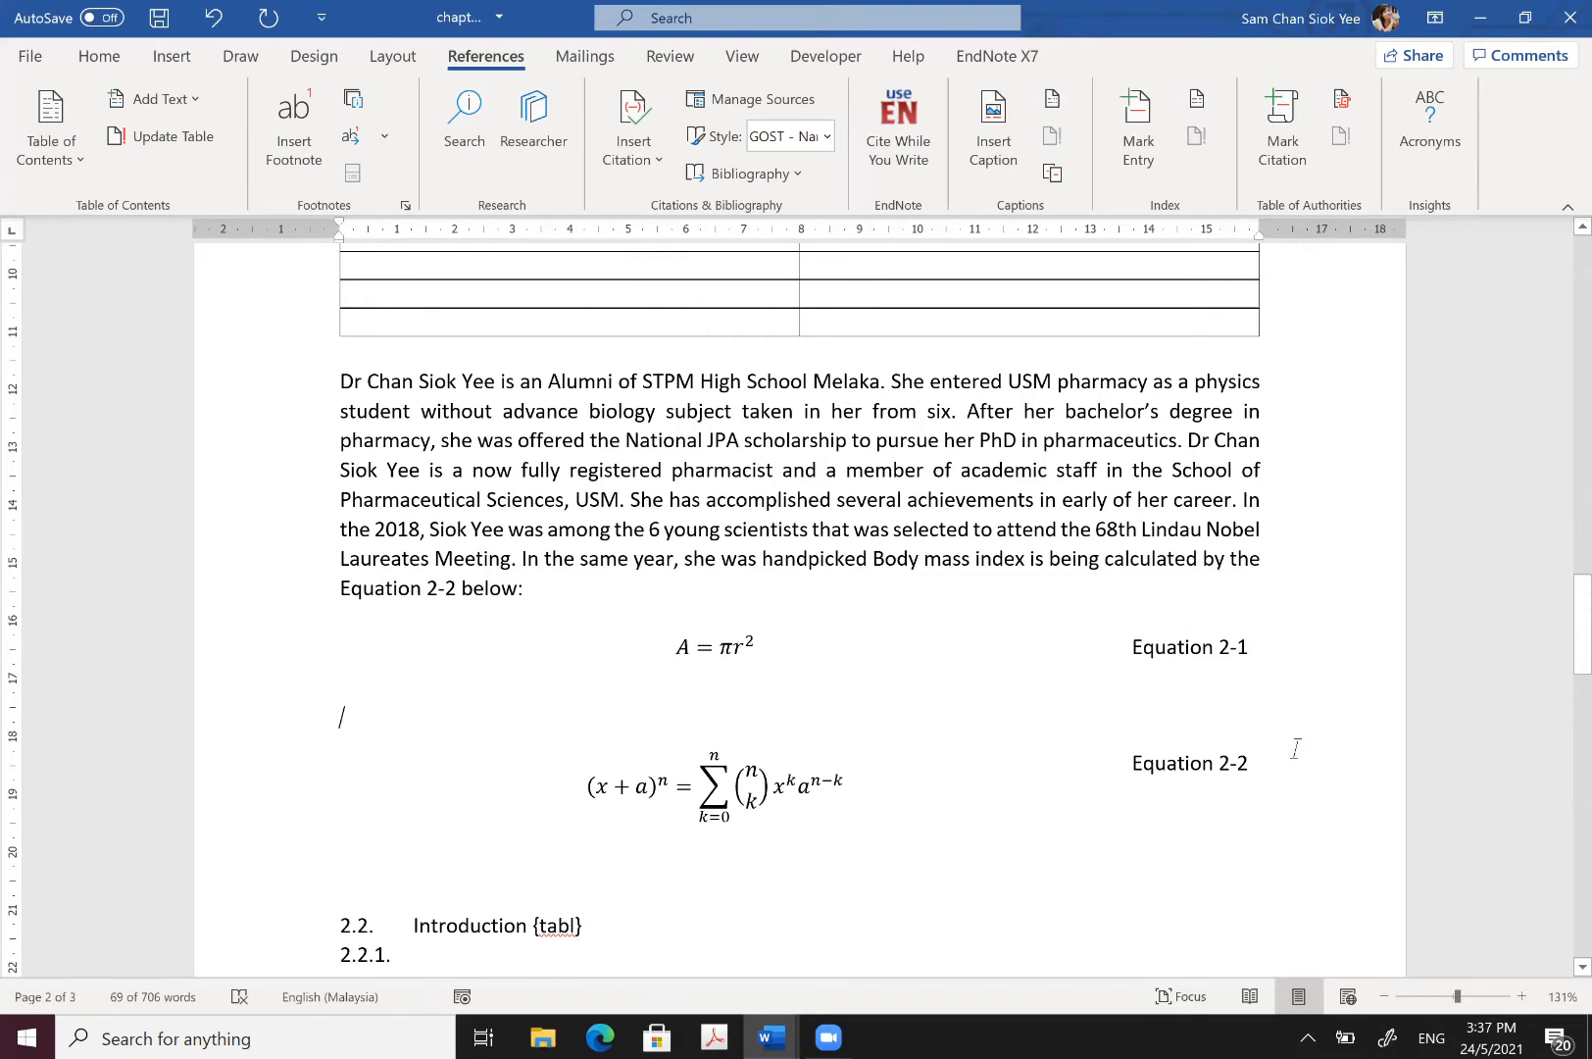
scroll(1296, 748, "up", 5)
scroll(1297, 746, "up", 1)
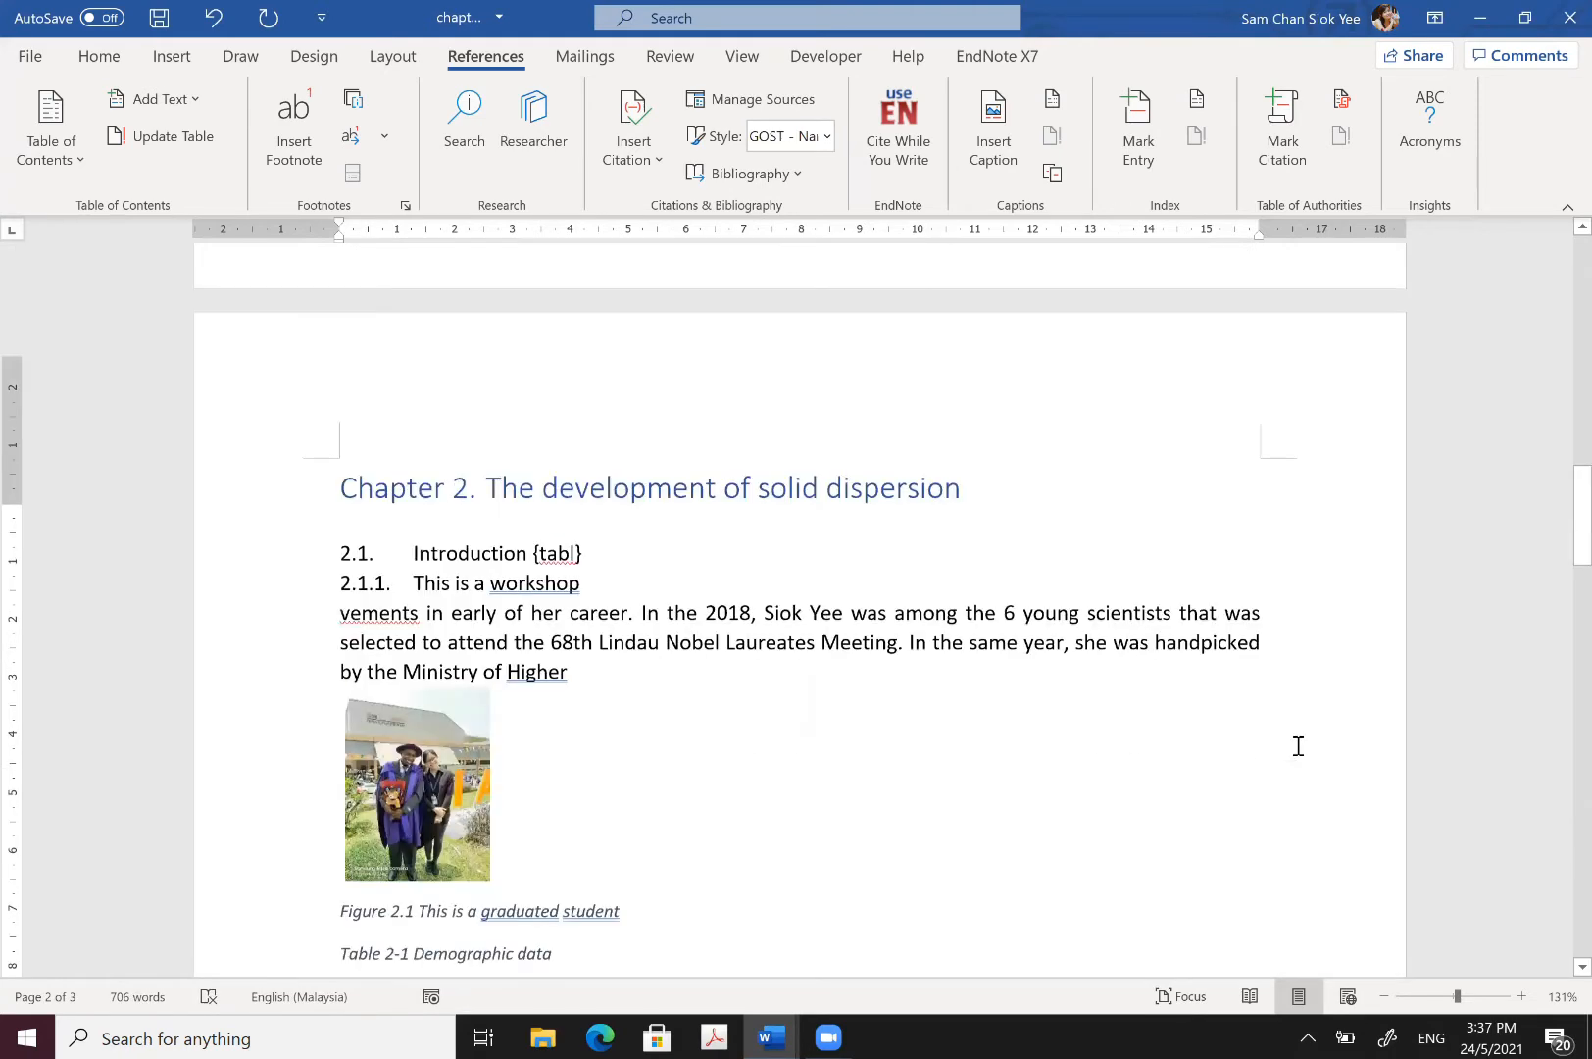
scroll(1298, 746, "up", 2)
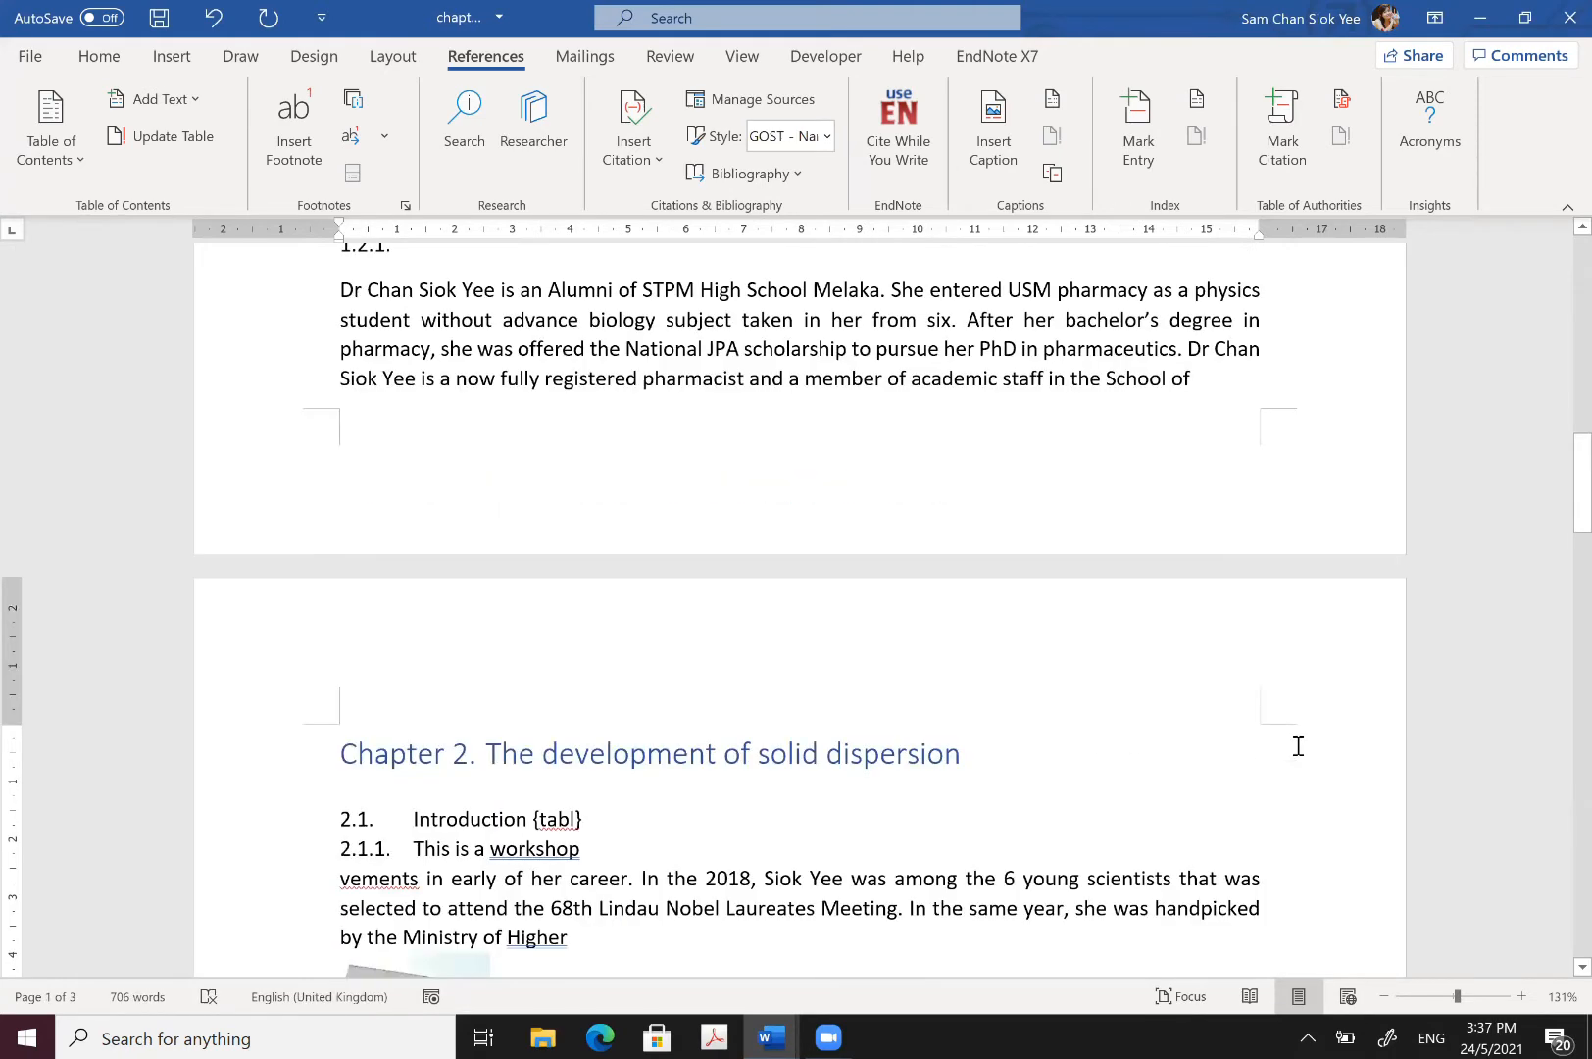
scroll(1298, 746, "down", 6, "ctrl")
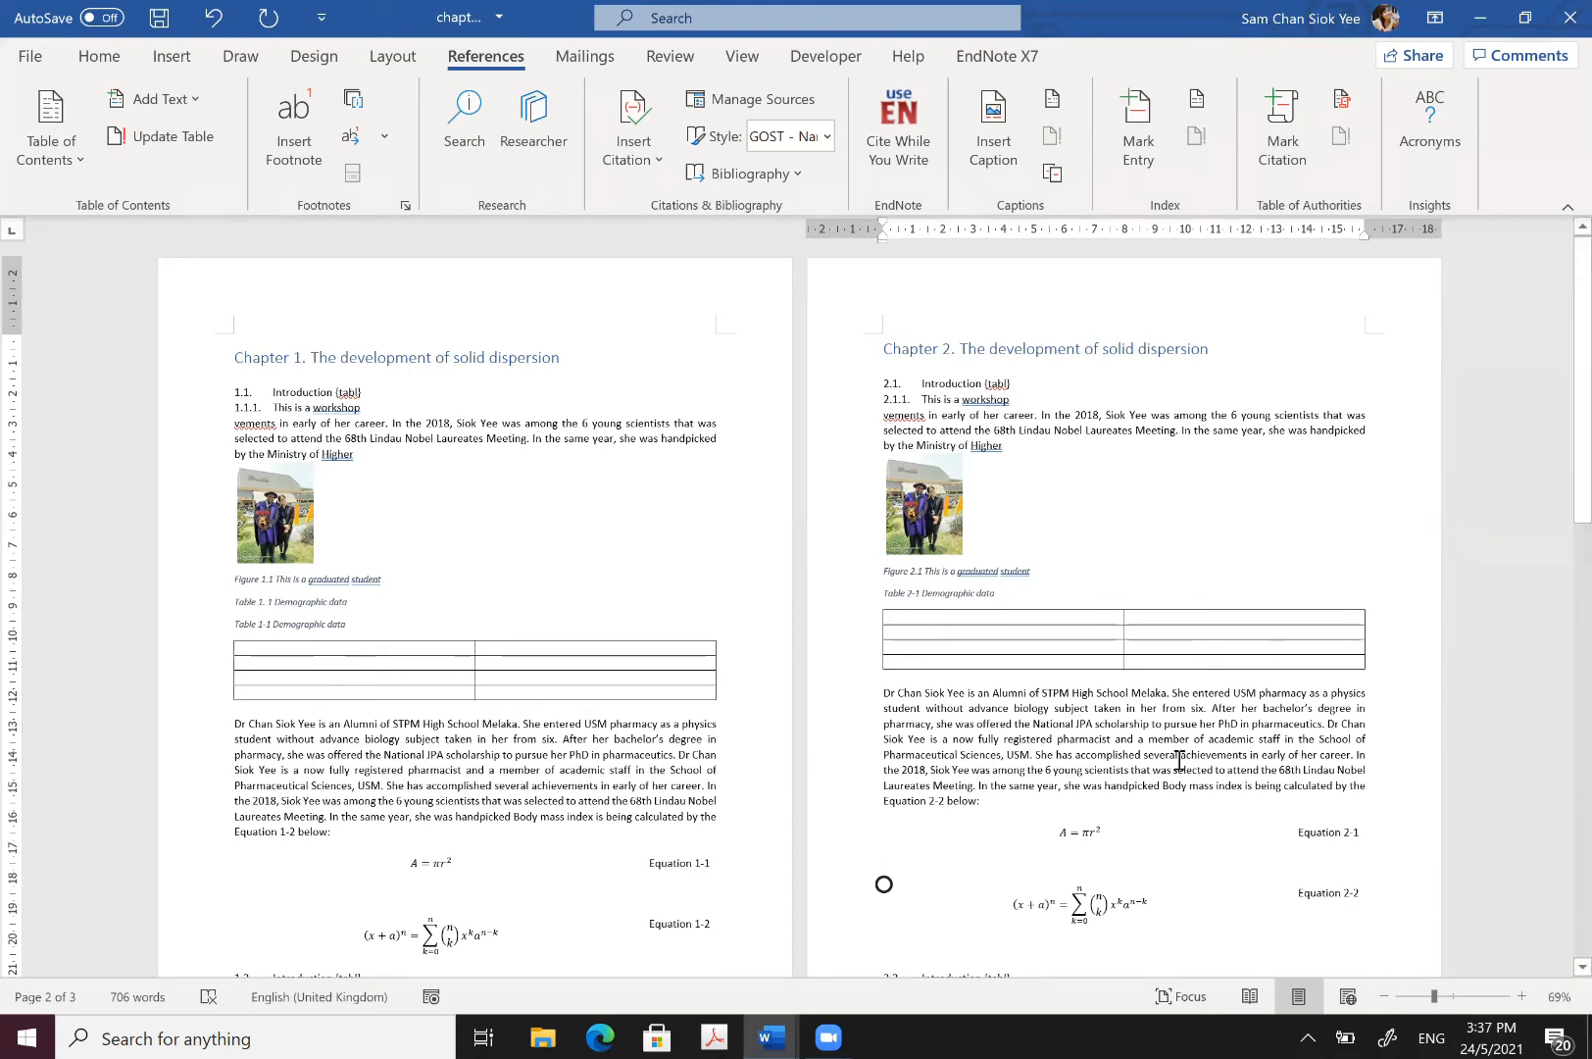
left_click(482, 350)
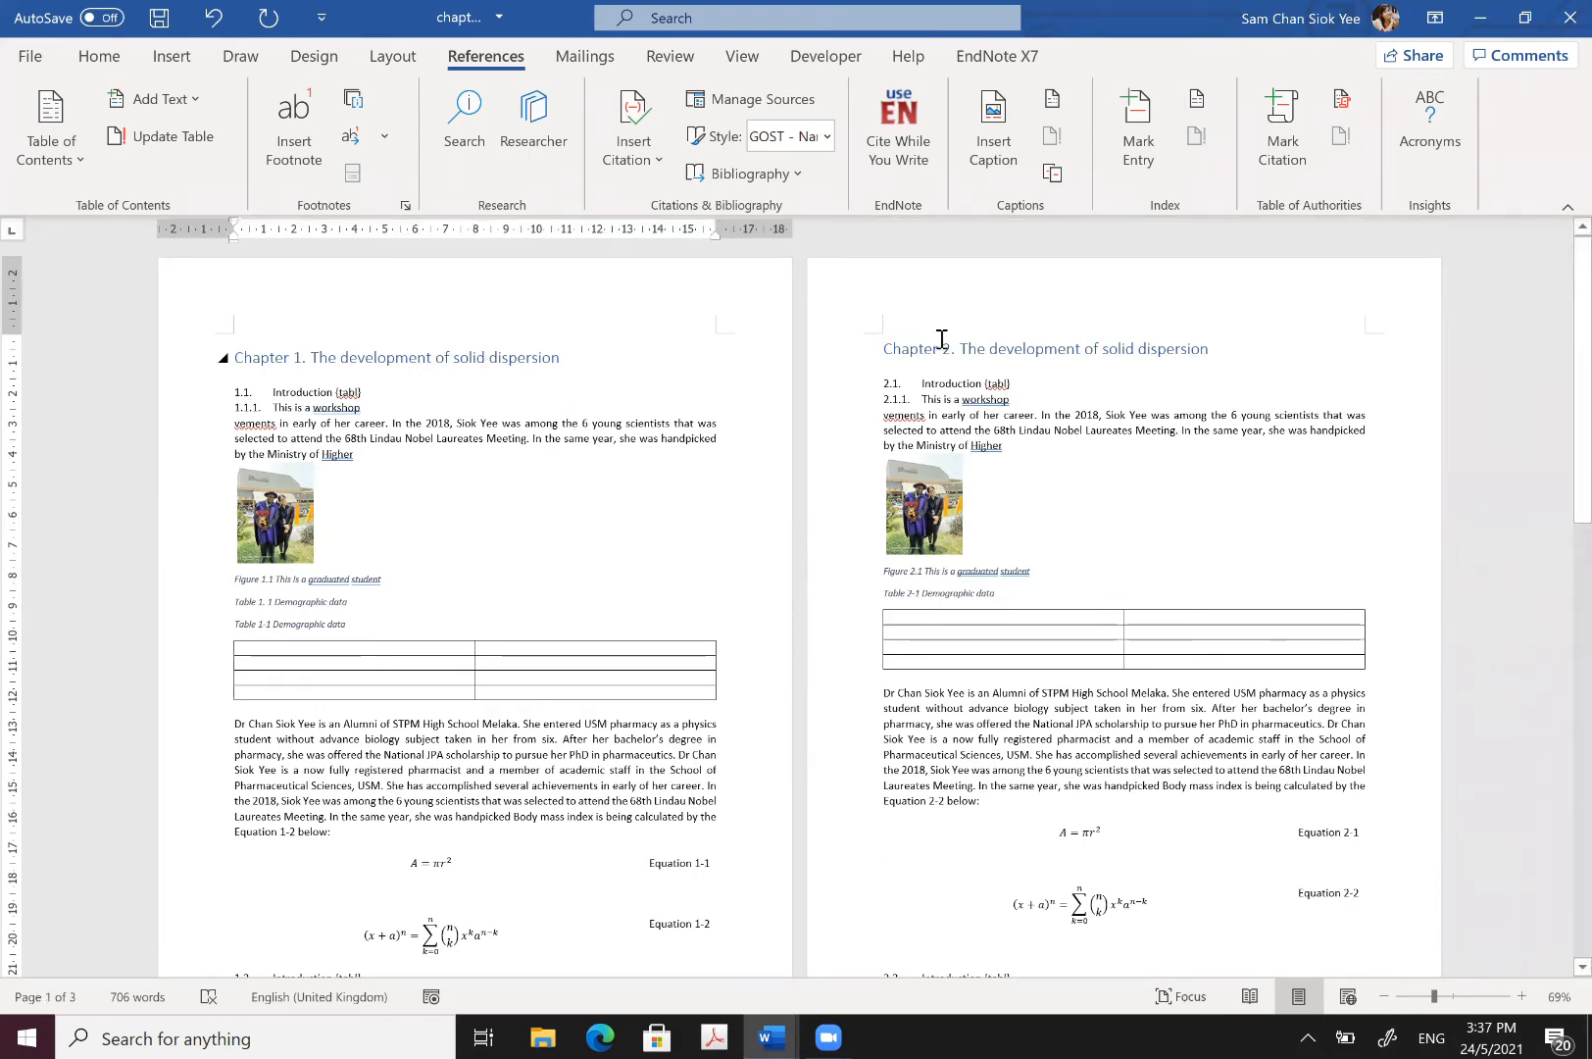
left_click(1024, 346)
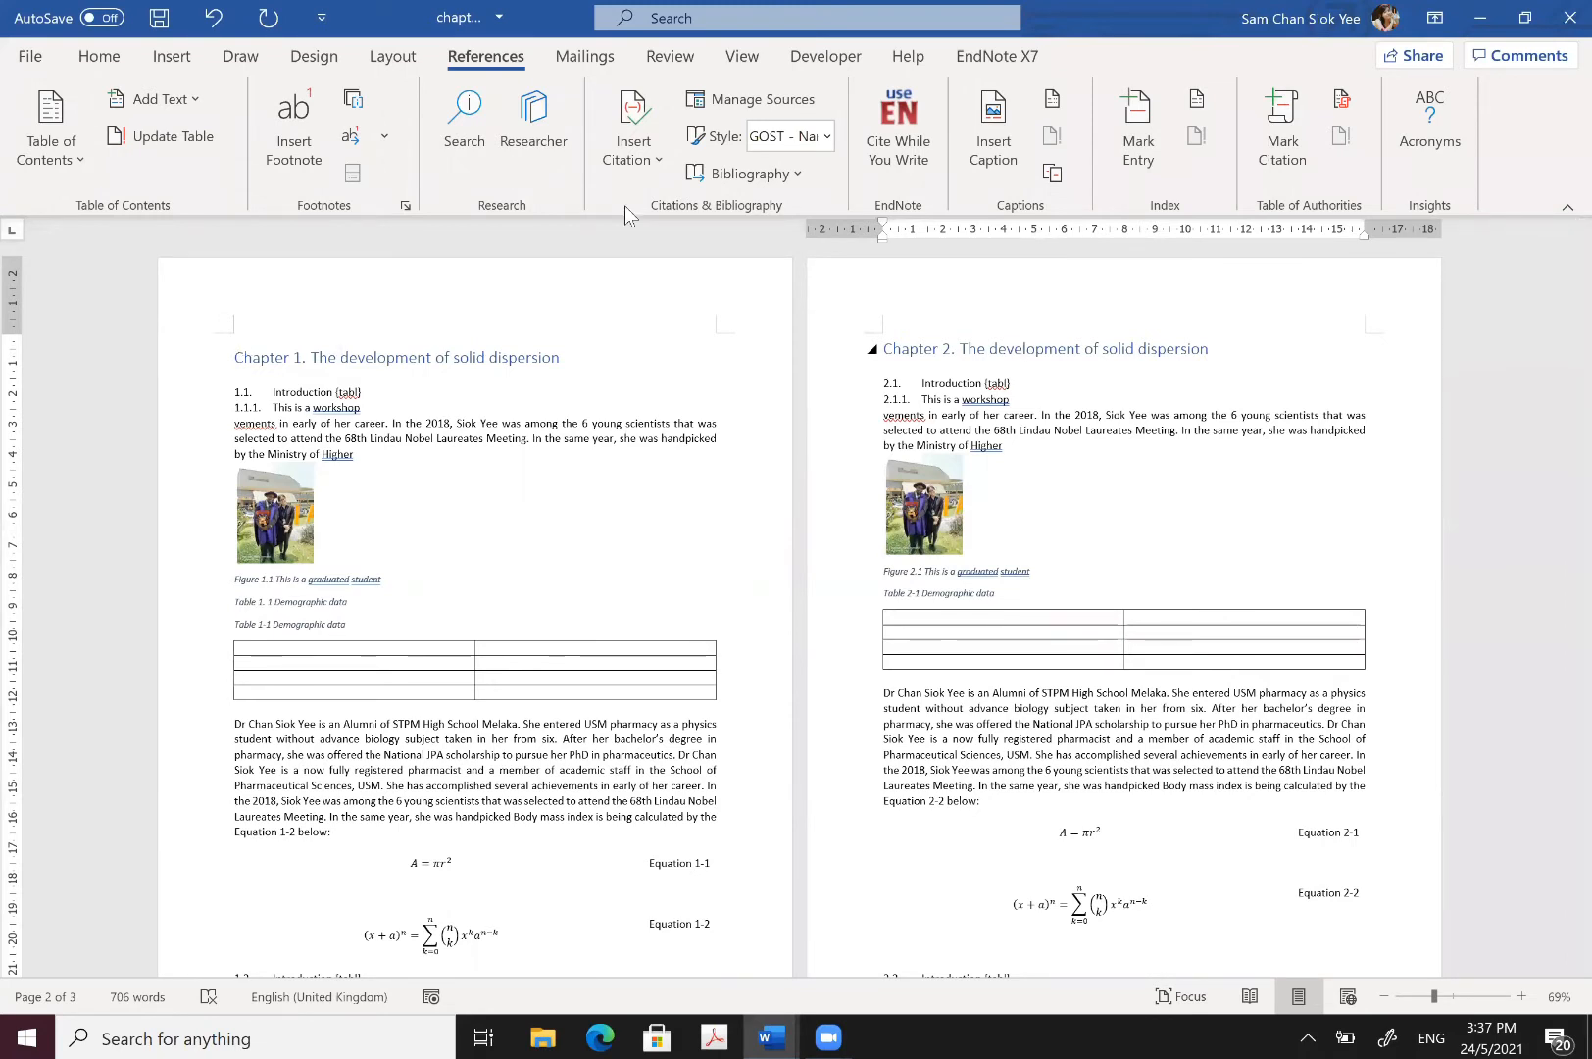
left_click_drag(305, 343, 203, 350)
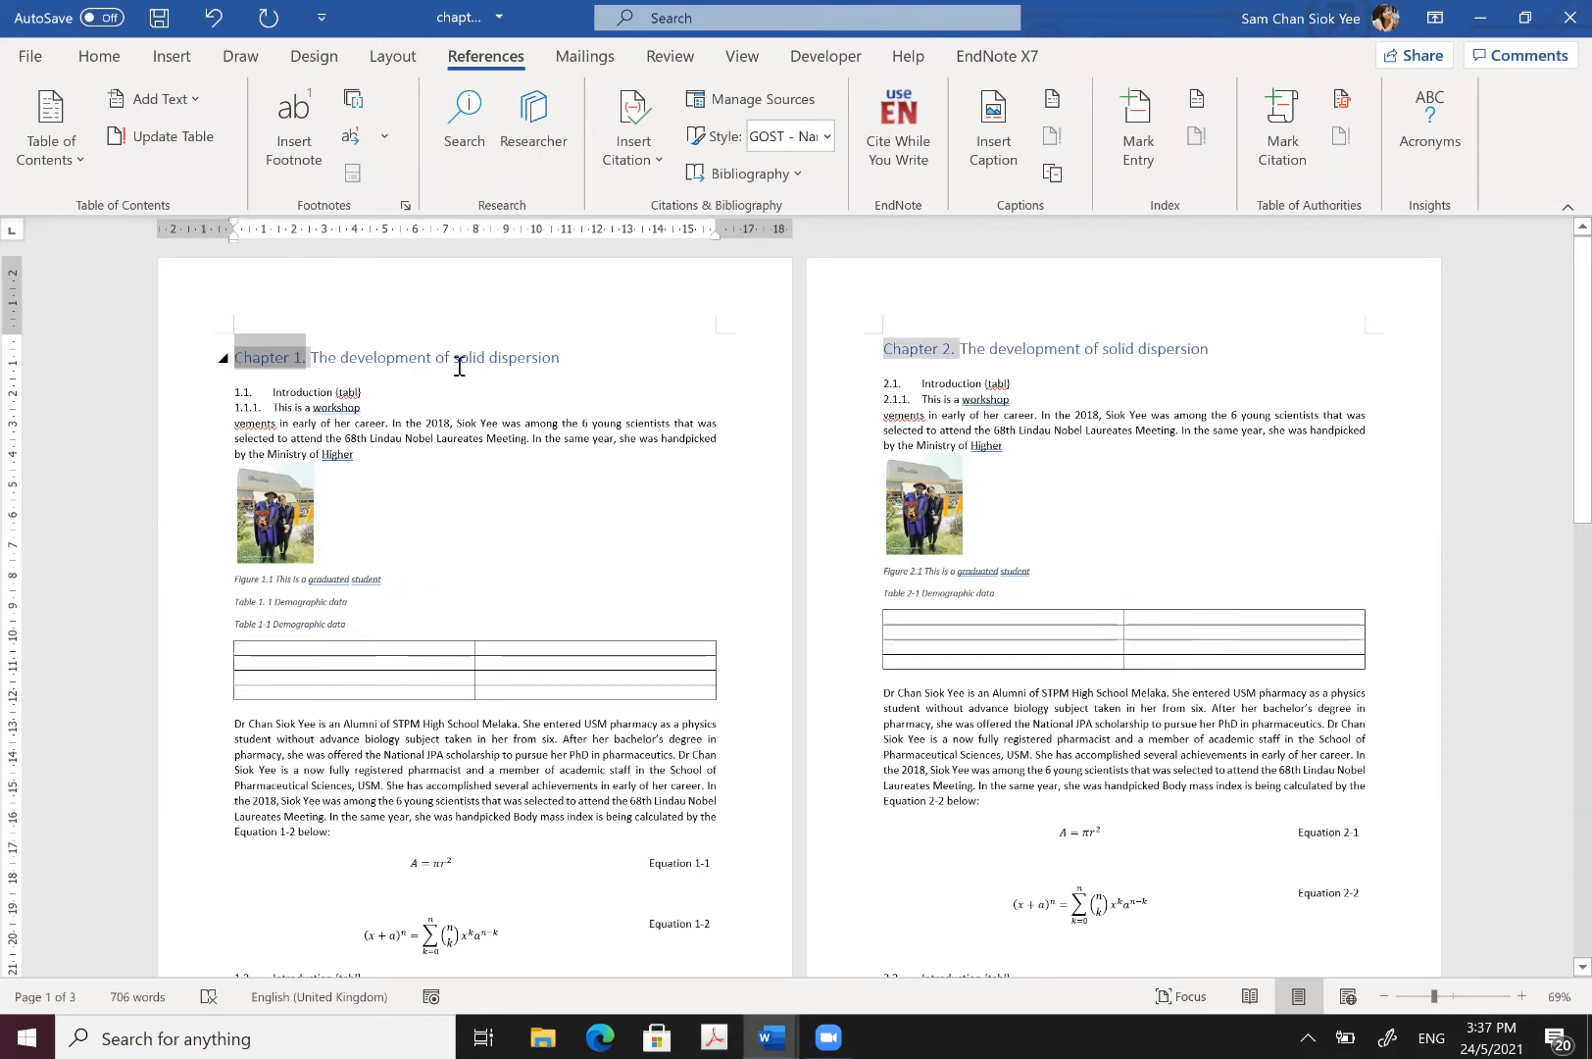
left_click(490, 356)
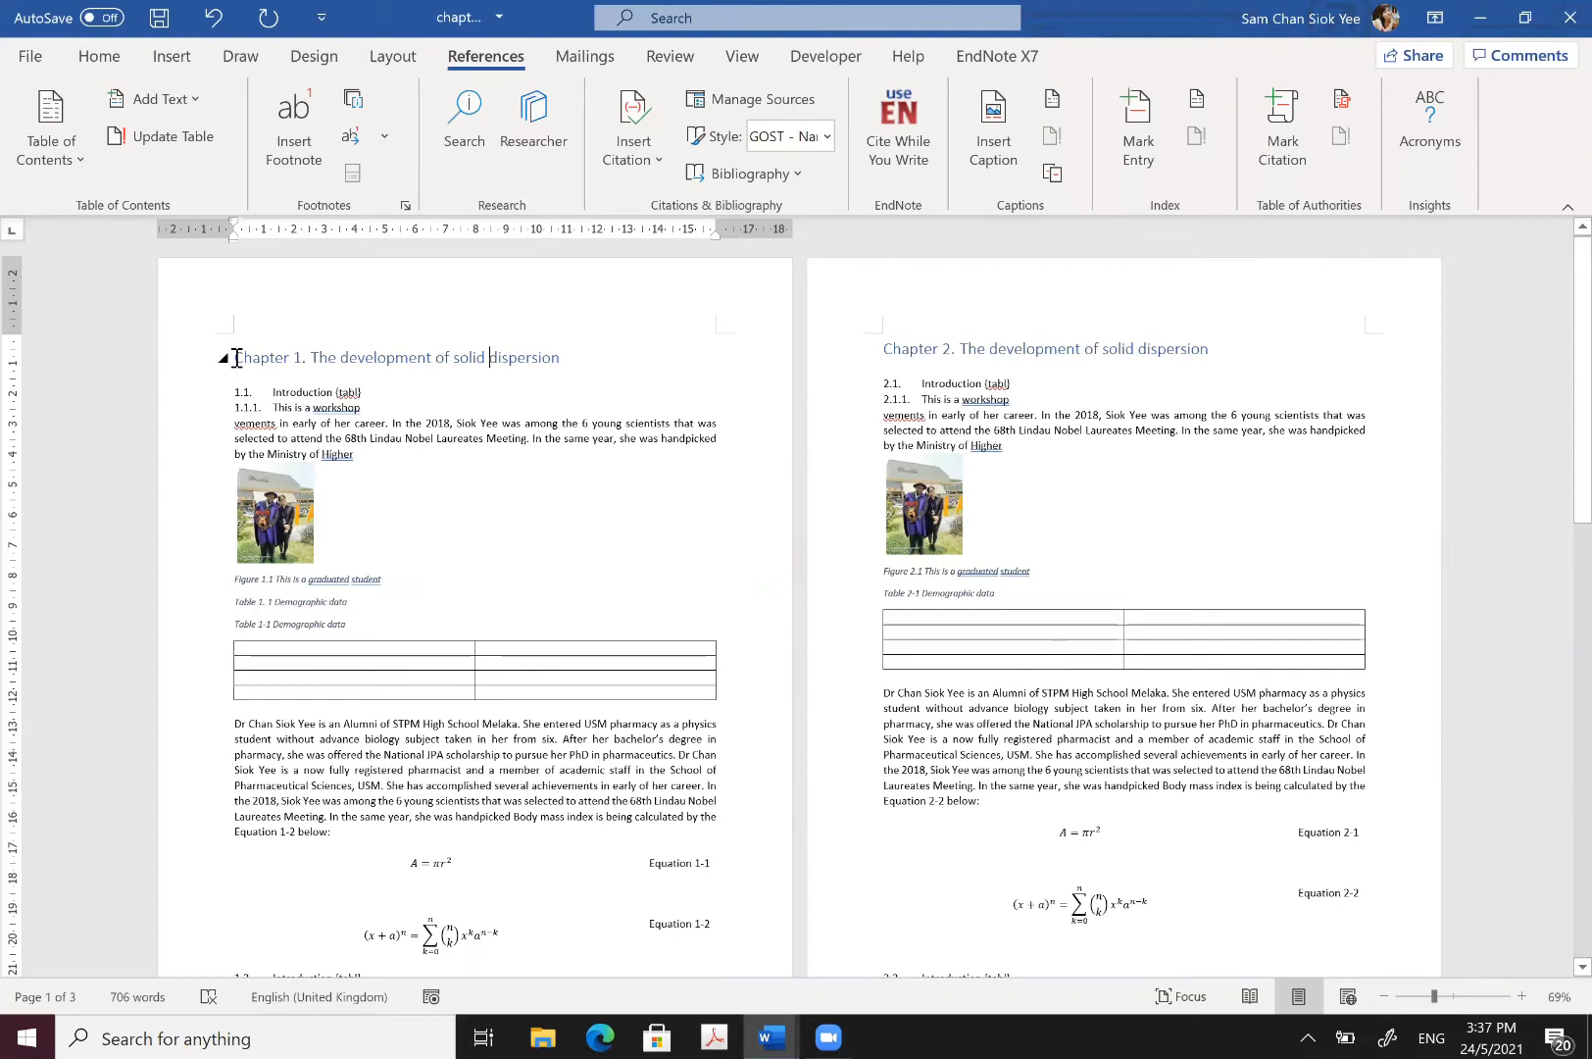
Step: Try to remove the automatic chapter number from the Chapter 1 heading
left_click(235, 357)
key("BackSpace")
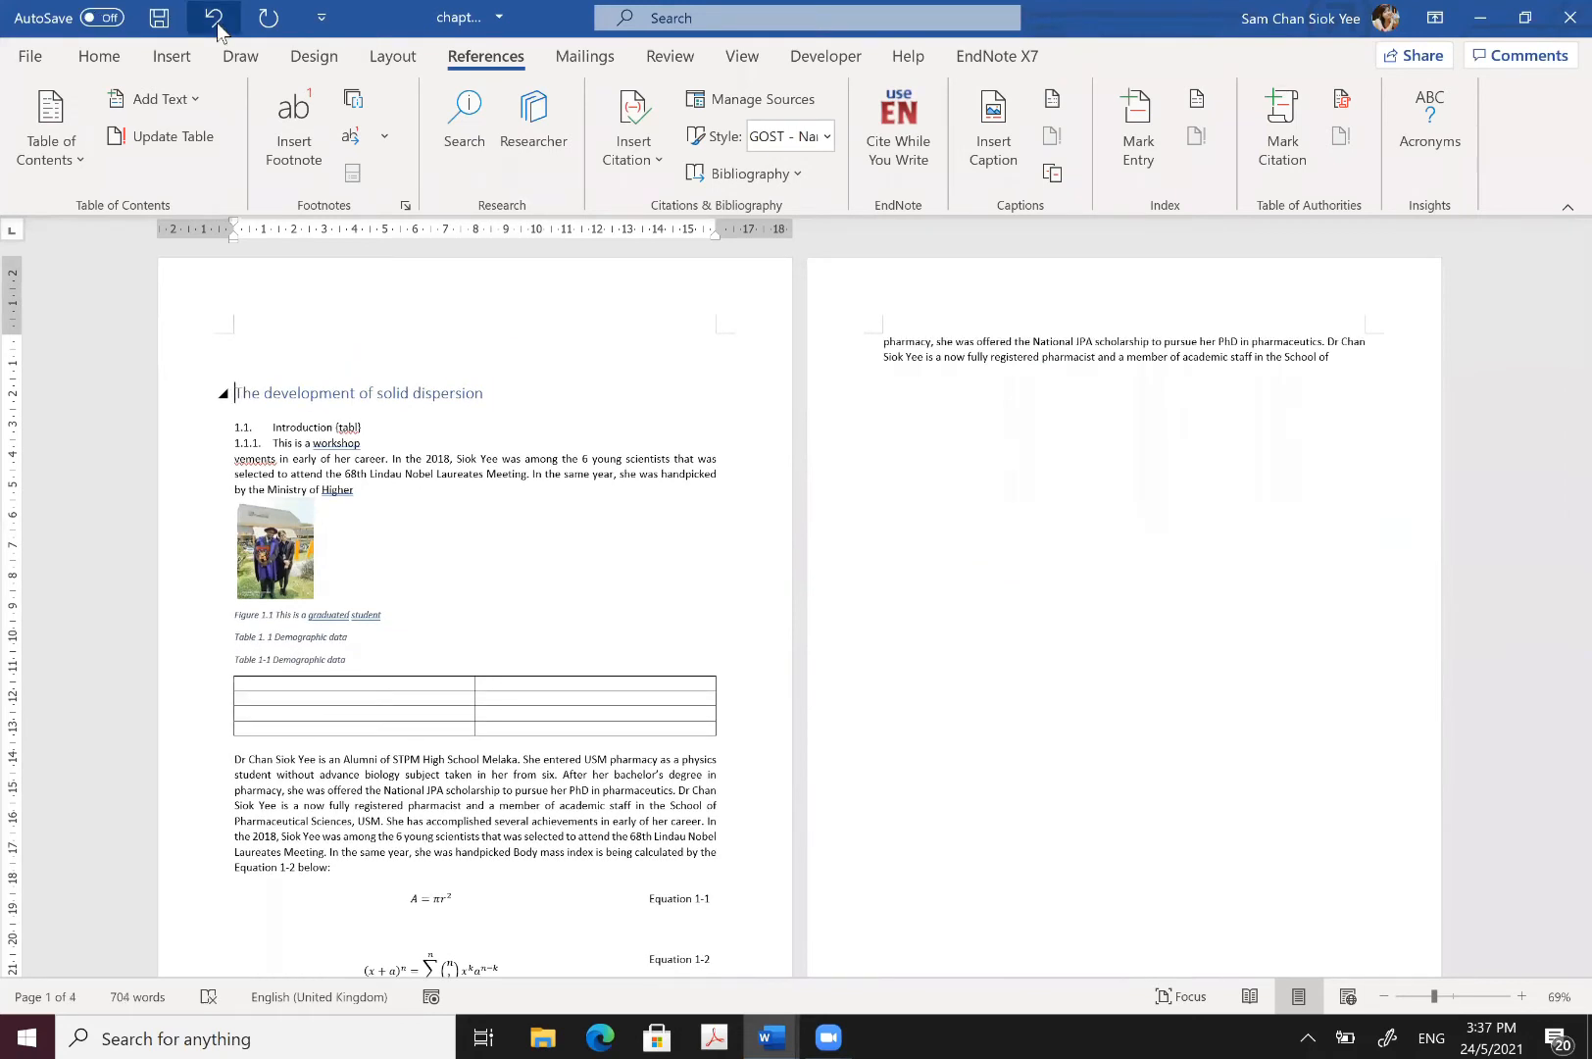
left_click(217, 30)
Step: Copy the Chapter 1 heading "The development of solid dispersion" and delete it from the first page
left_click(224, 360)
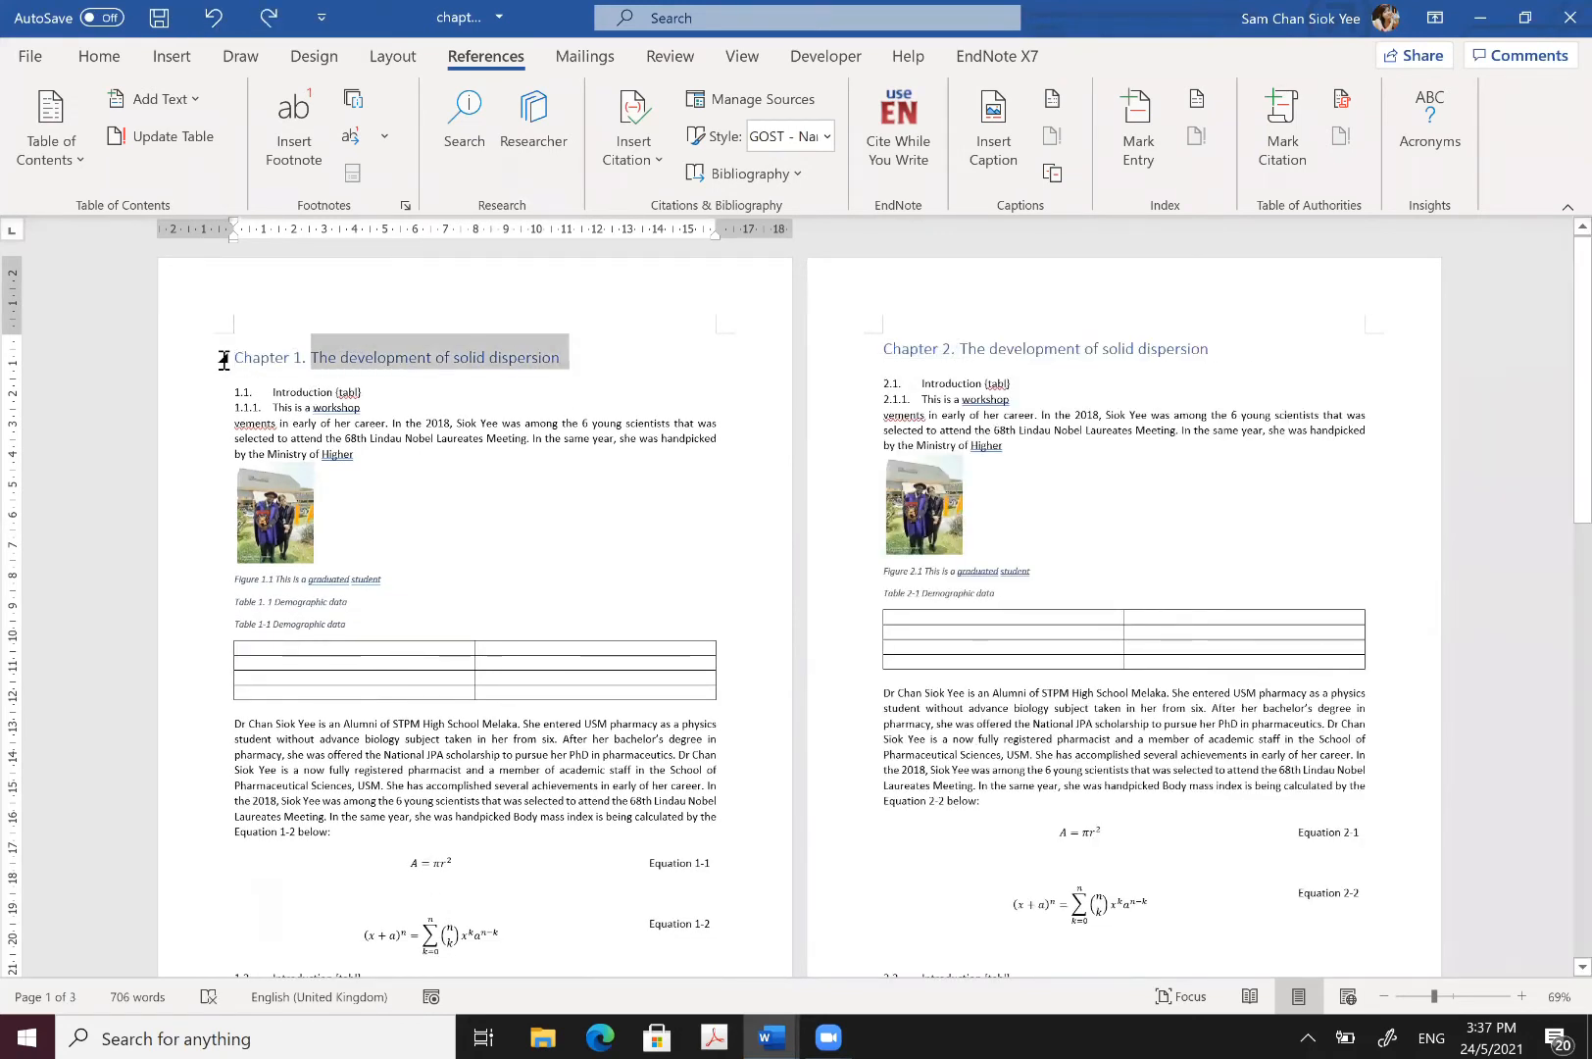
left_click(224, 359)
key("ctrl+c")
key("BackSpace")
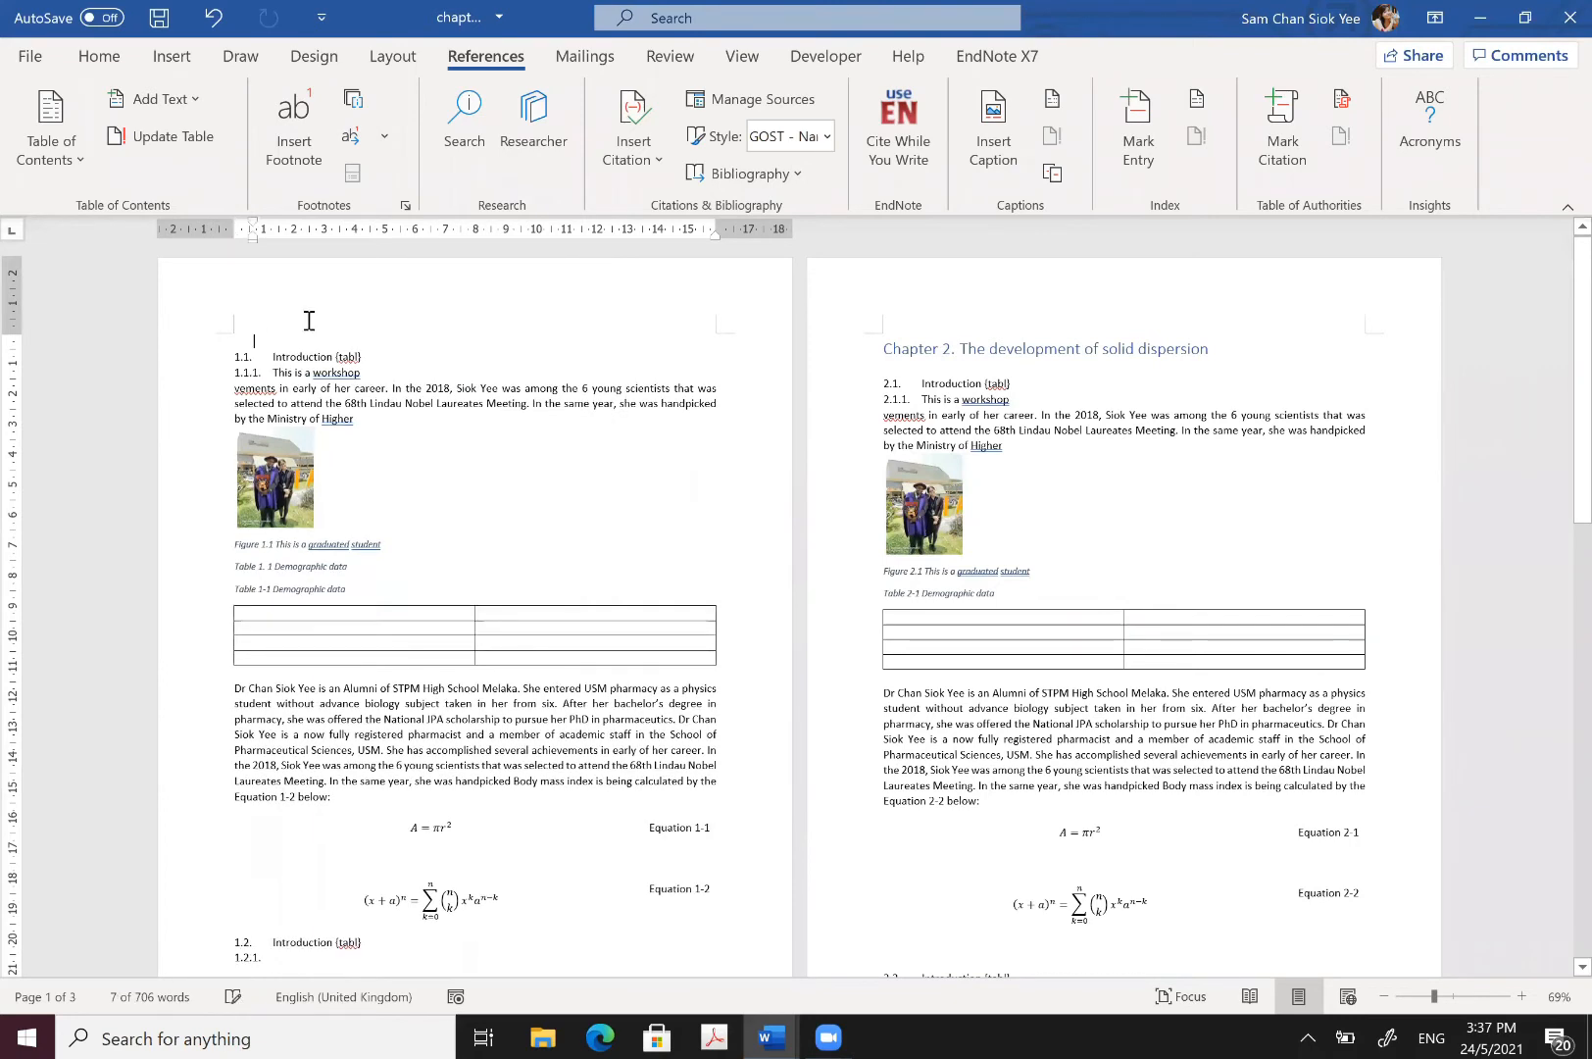
key("ctrl+z")
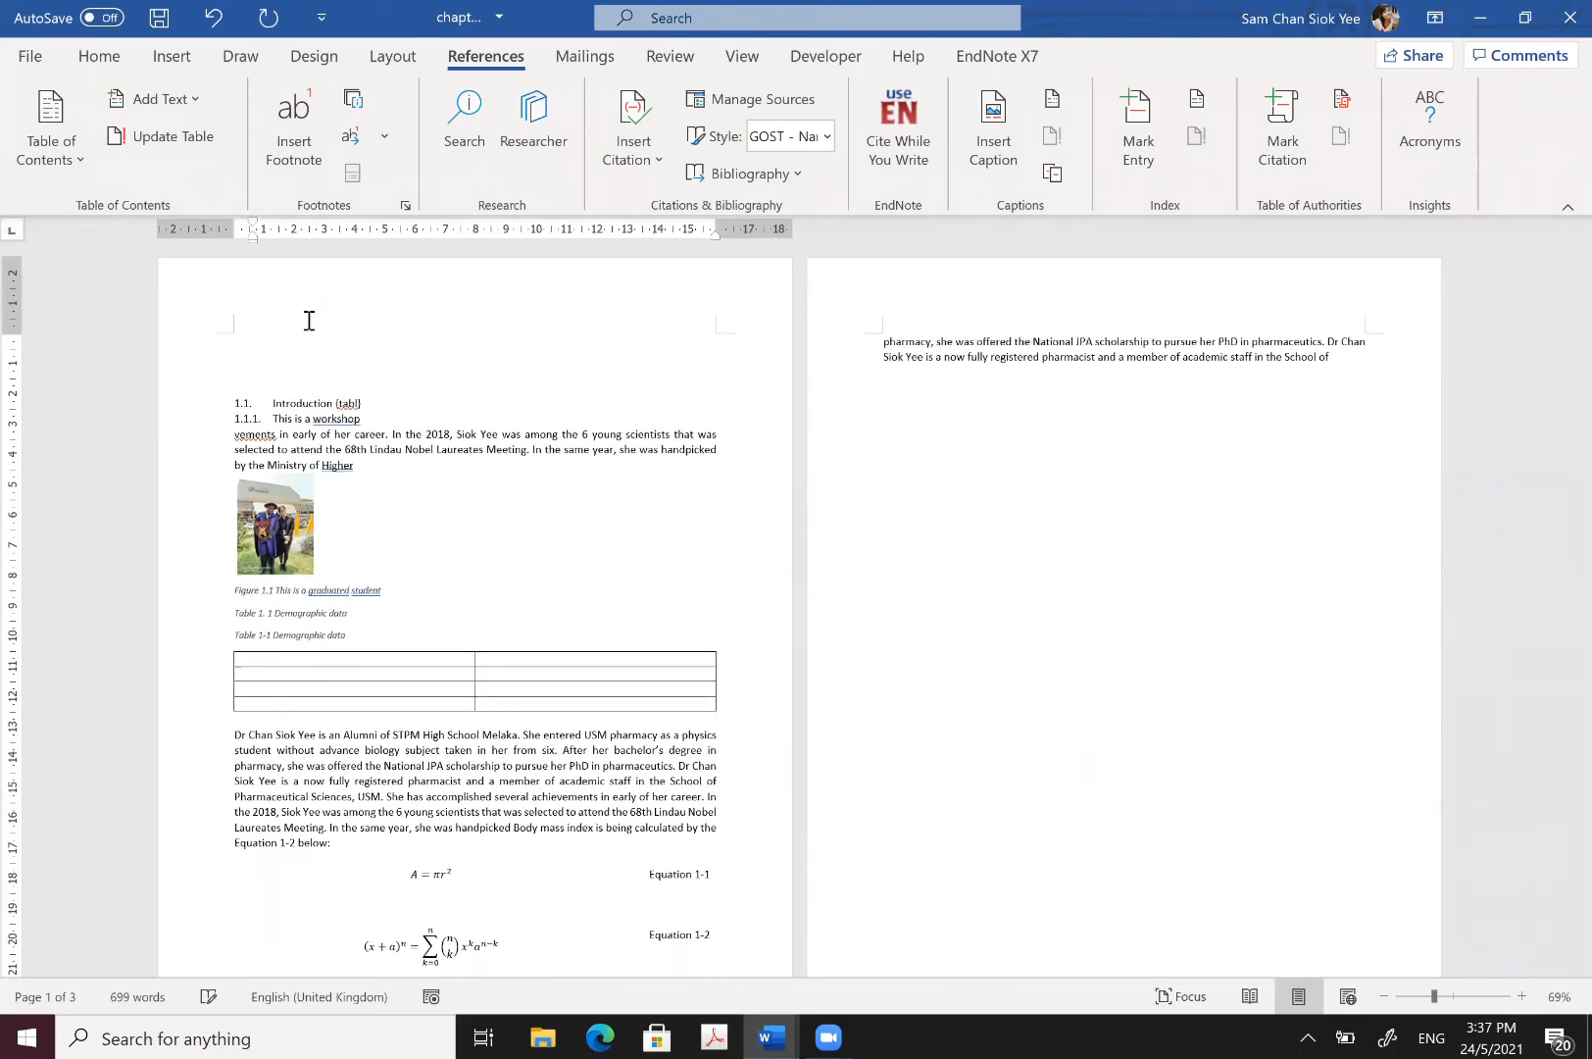
Step: Paste the copied Chapter 1 heading back above section 1.1, leaving unnumbered blank space above it on the first page
key("ctrl+v")
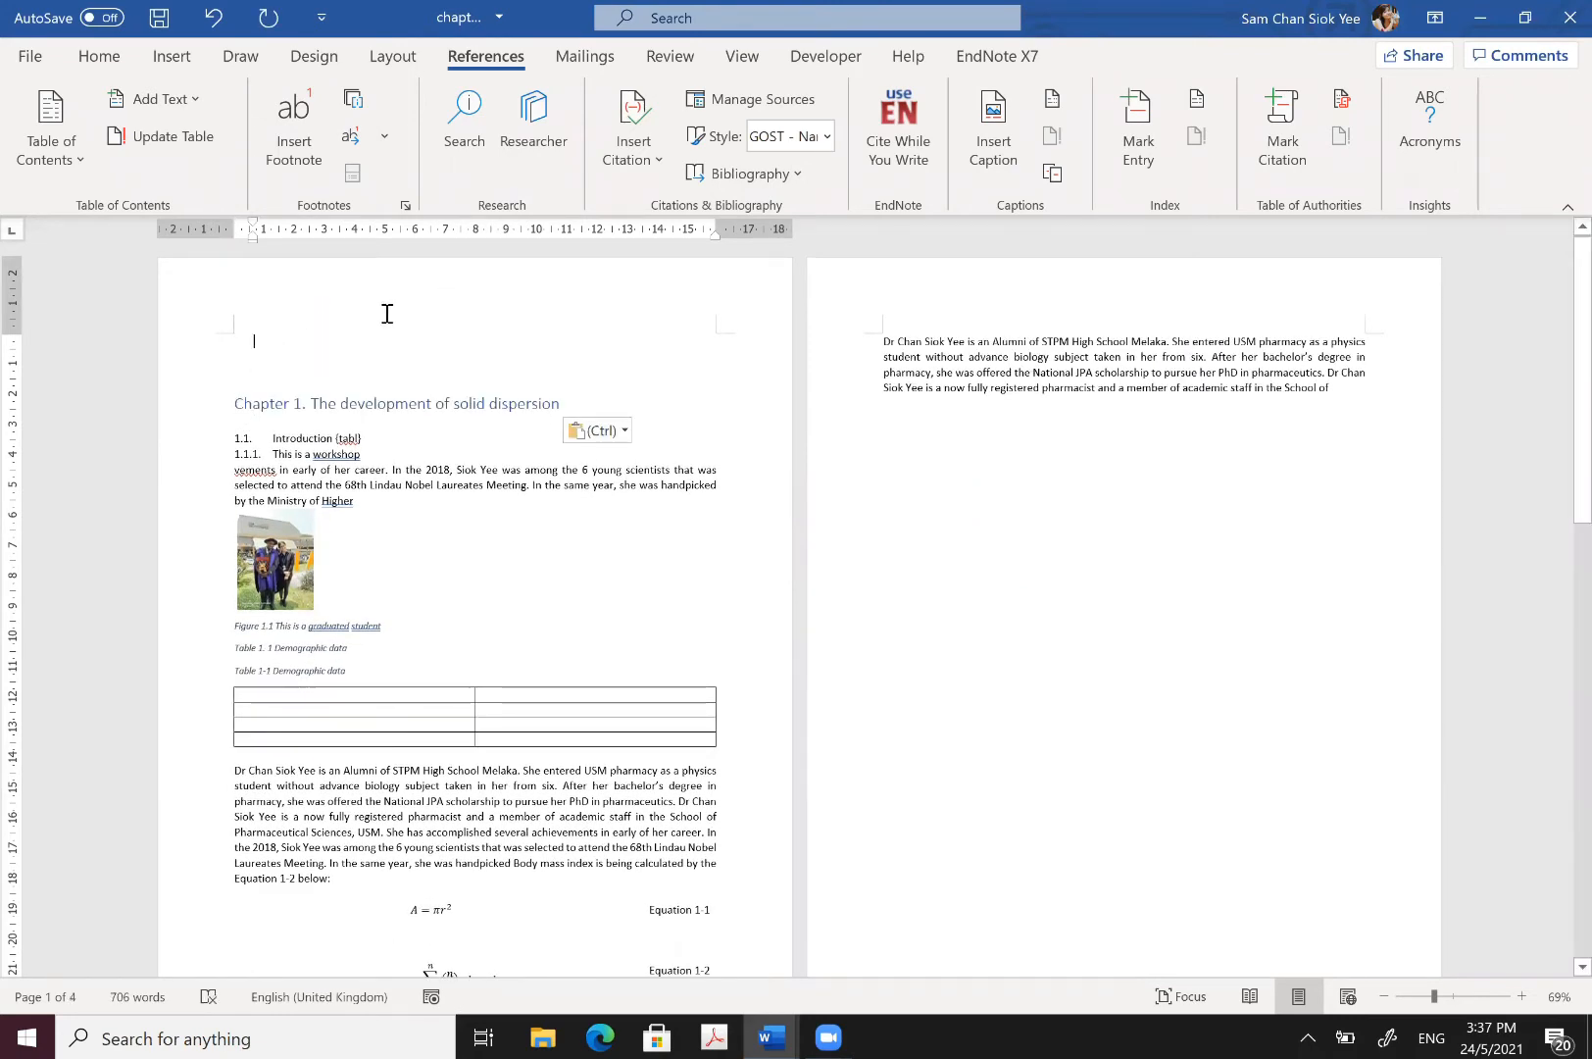
key("BackSpace")
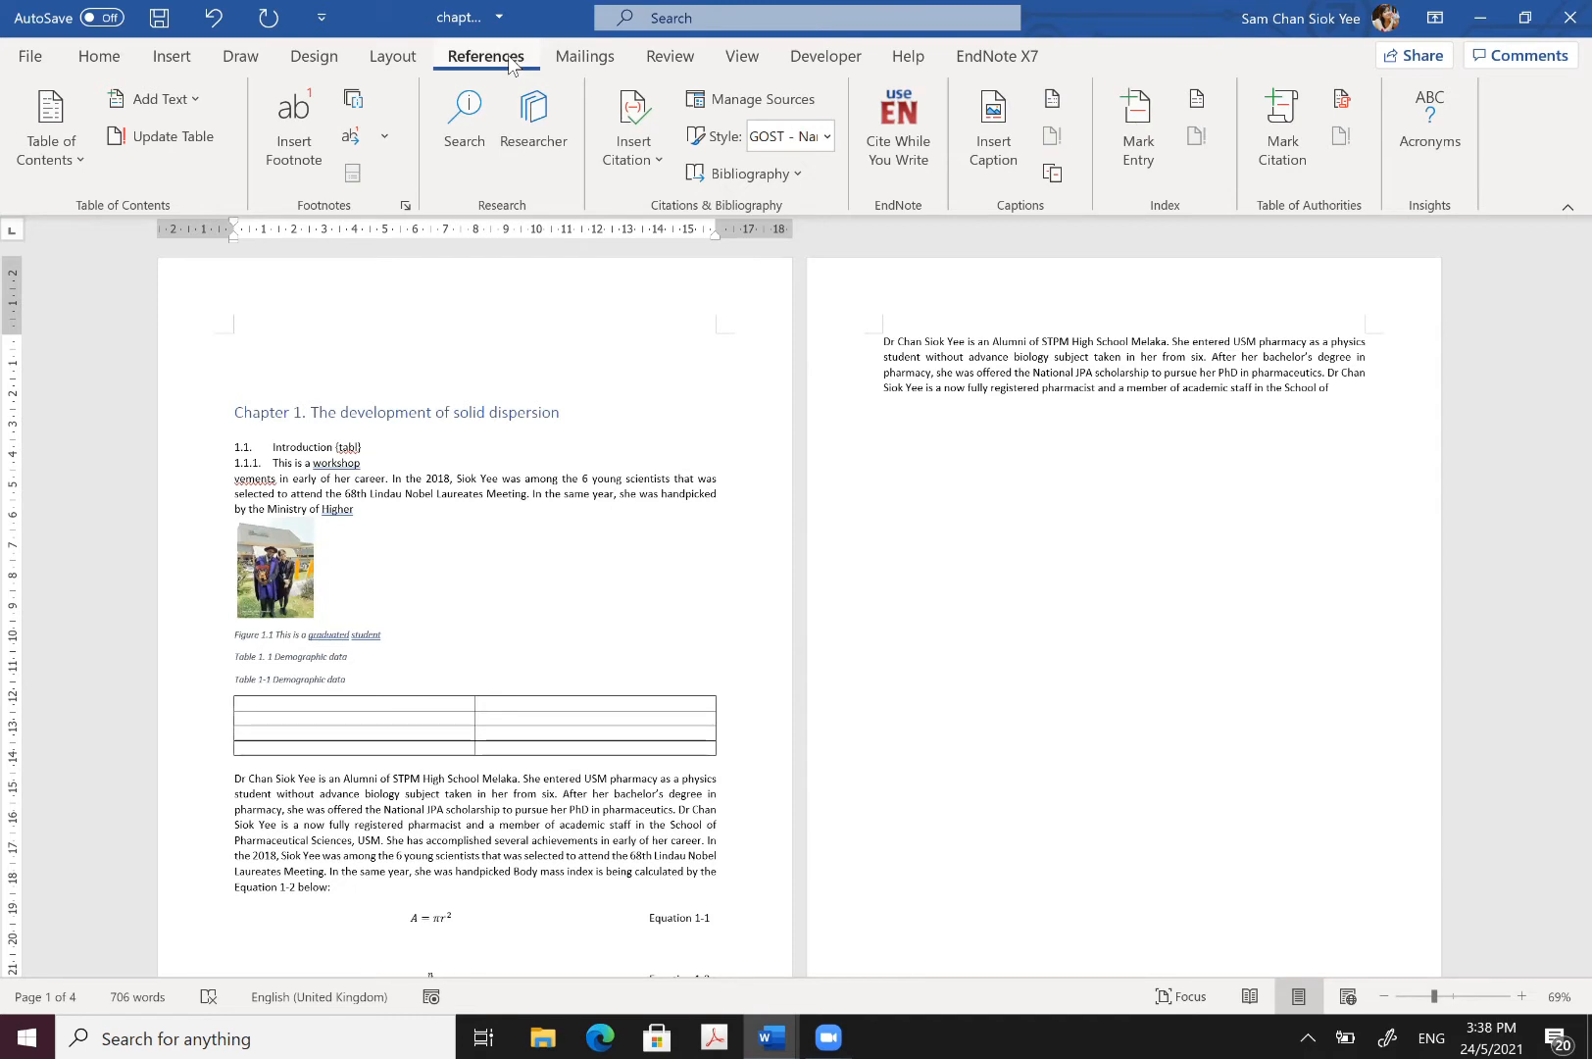
Step: Insert a custom table of contents above the Chapter 1 heading with no tab leader and 4 heading levels
left_click(65, 145)
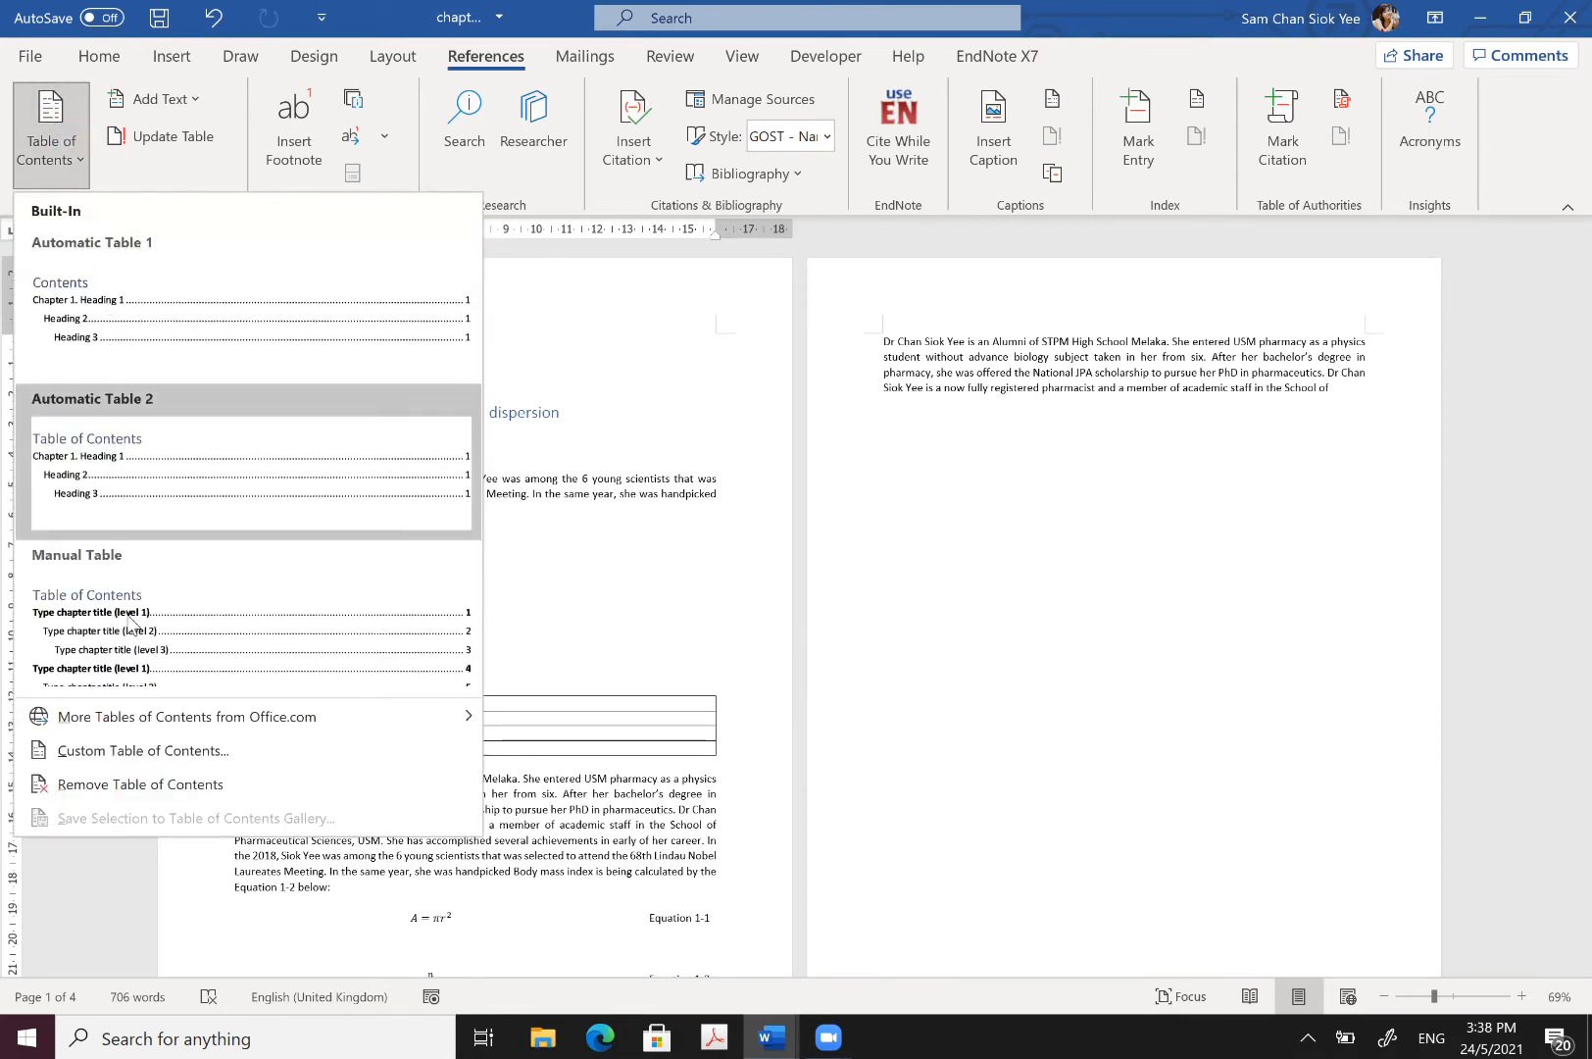
left_click(219, 756)
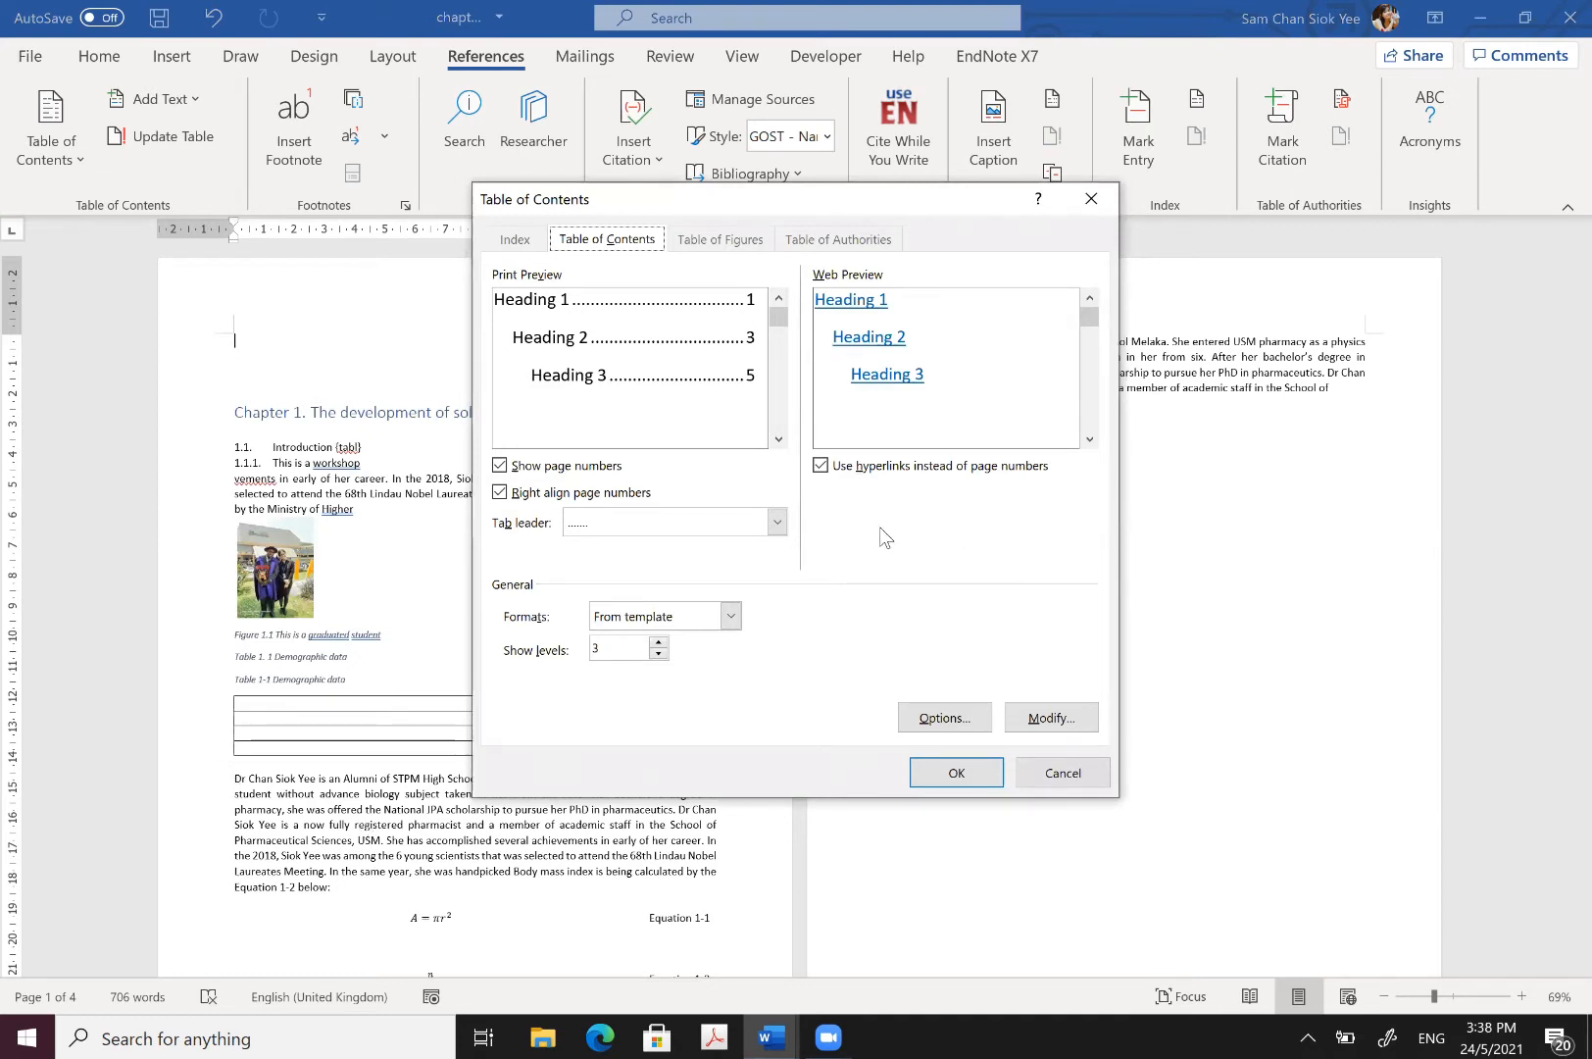
left_click(662, 525)
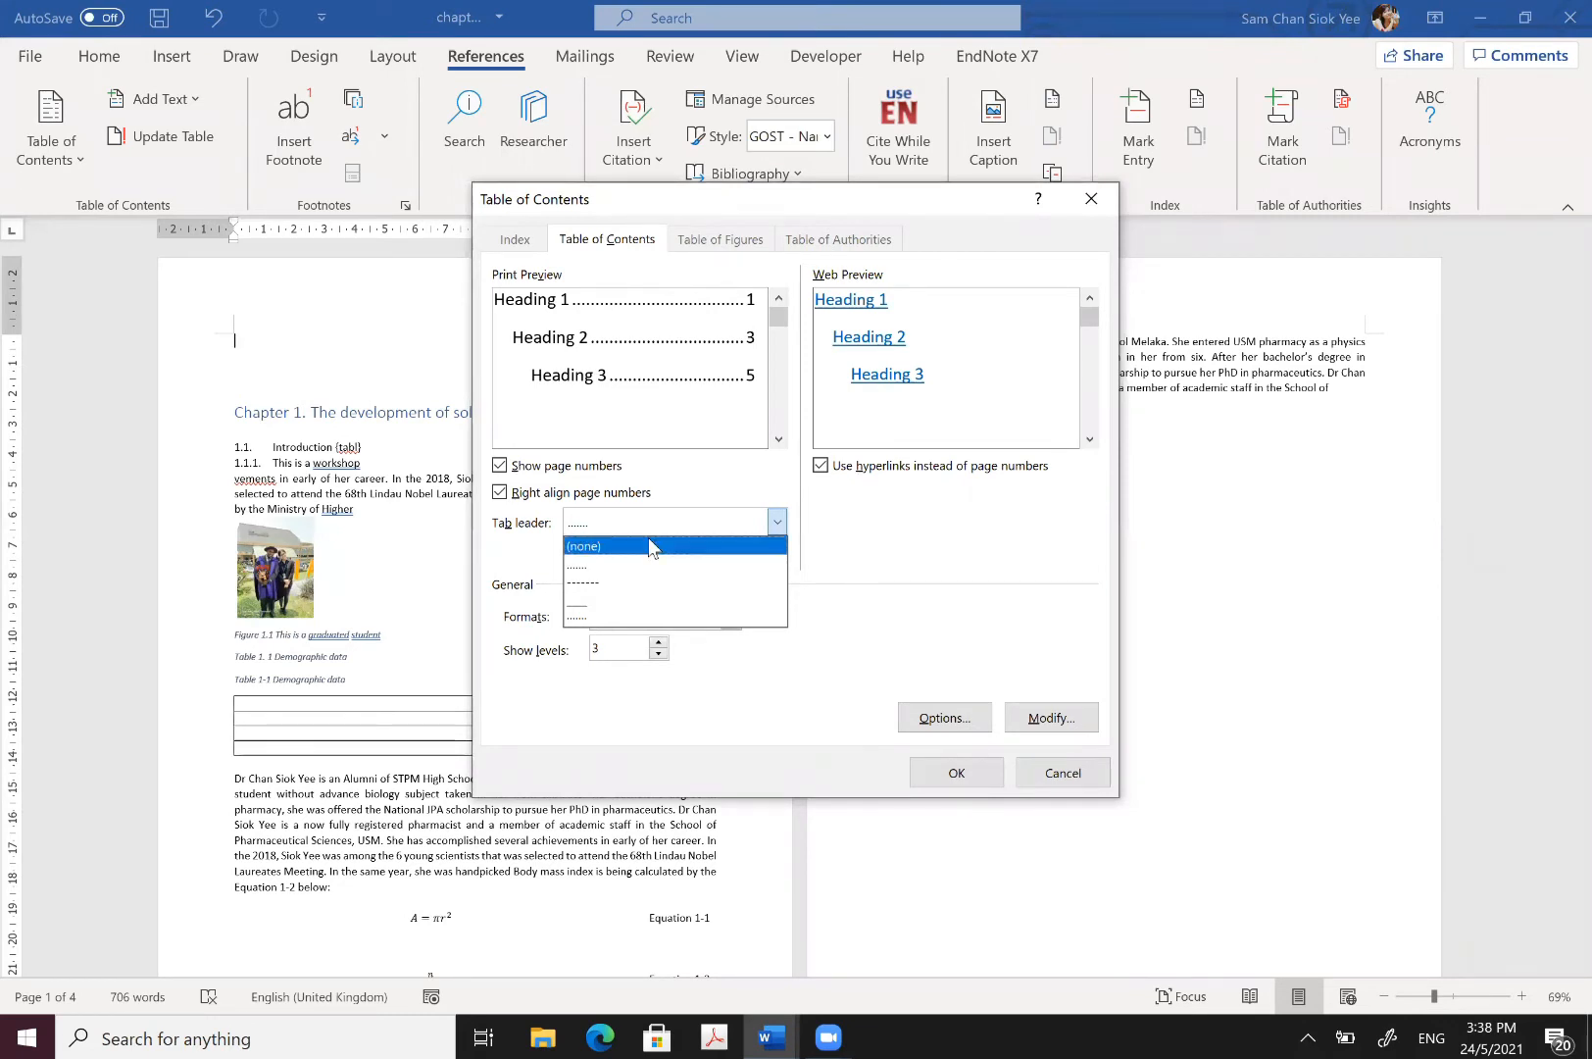
left_click(551, 612)
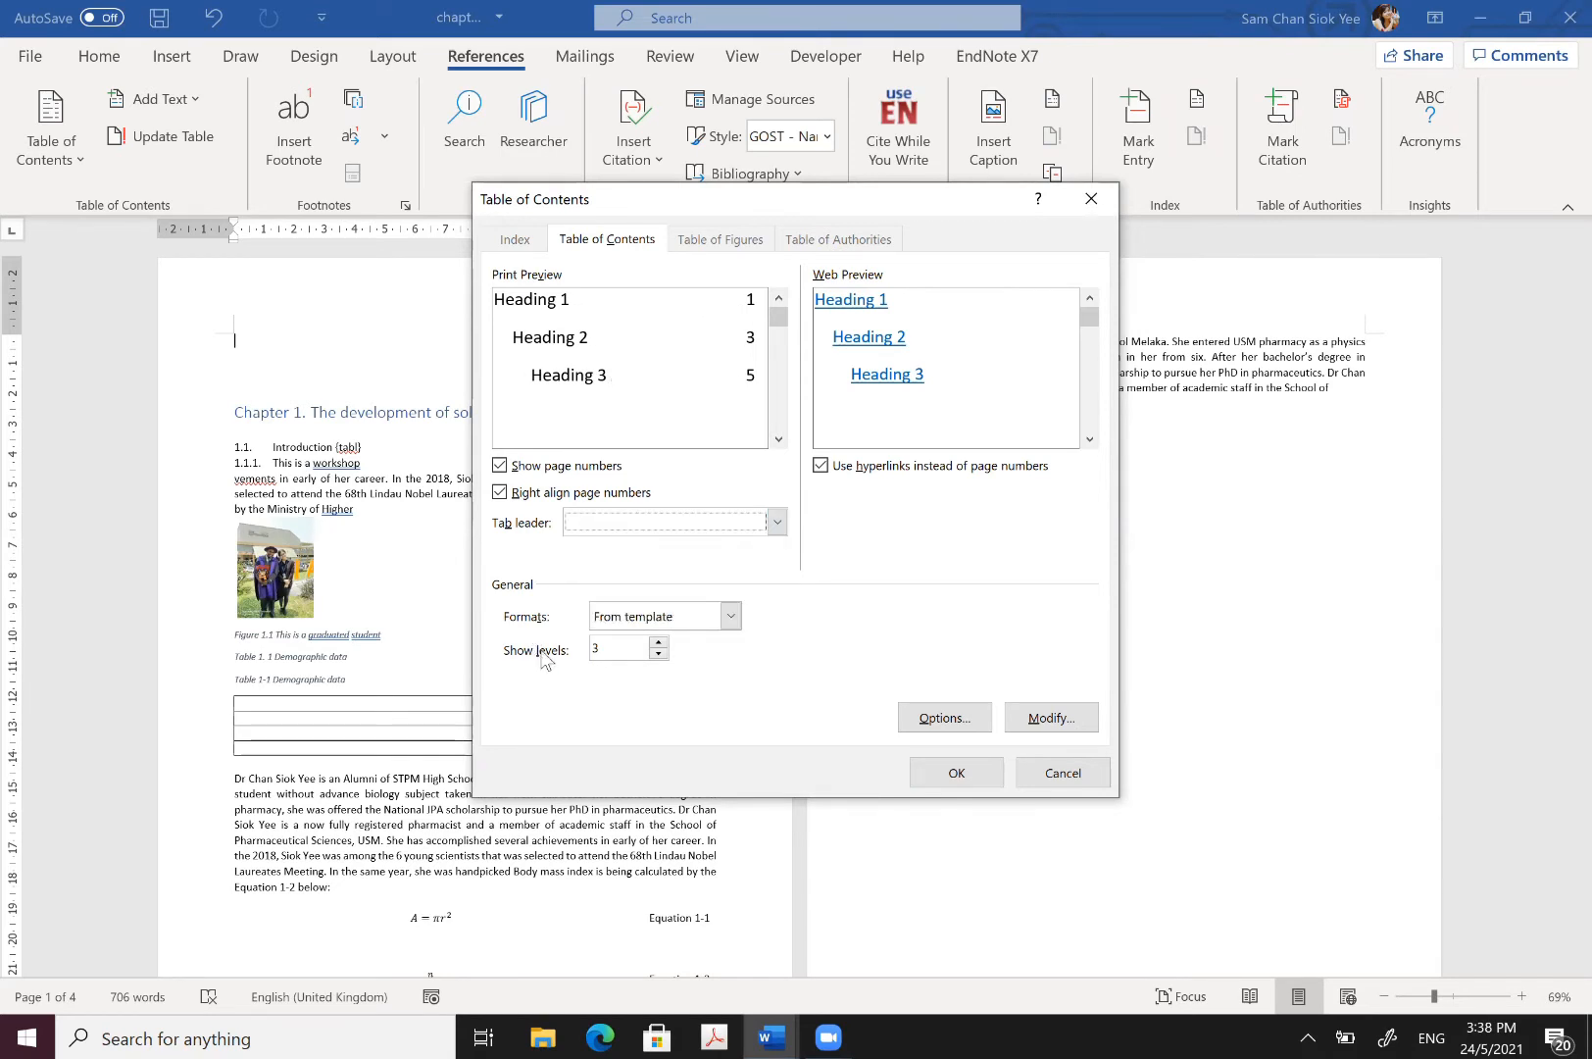
left_click(658, 642)
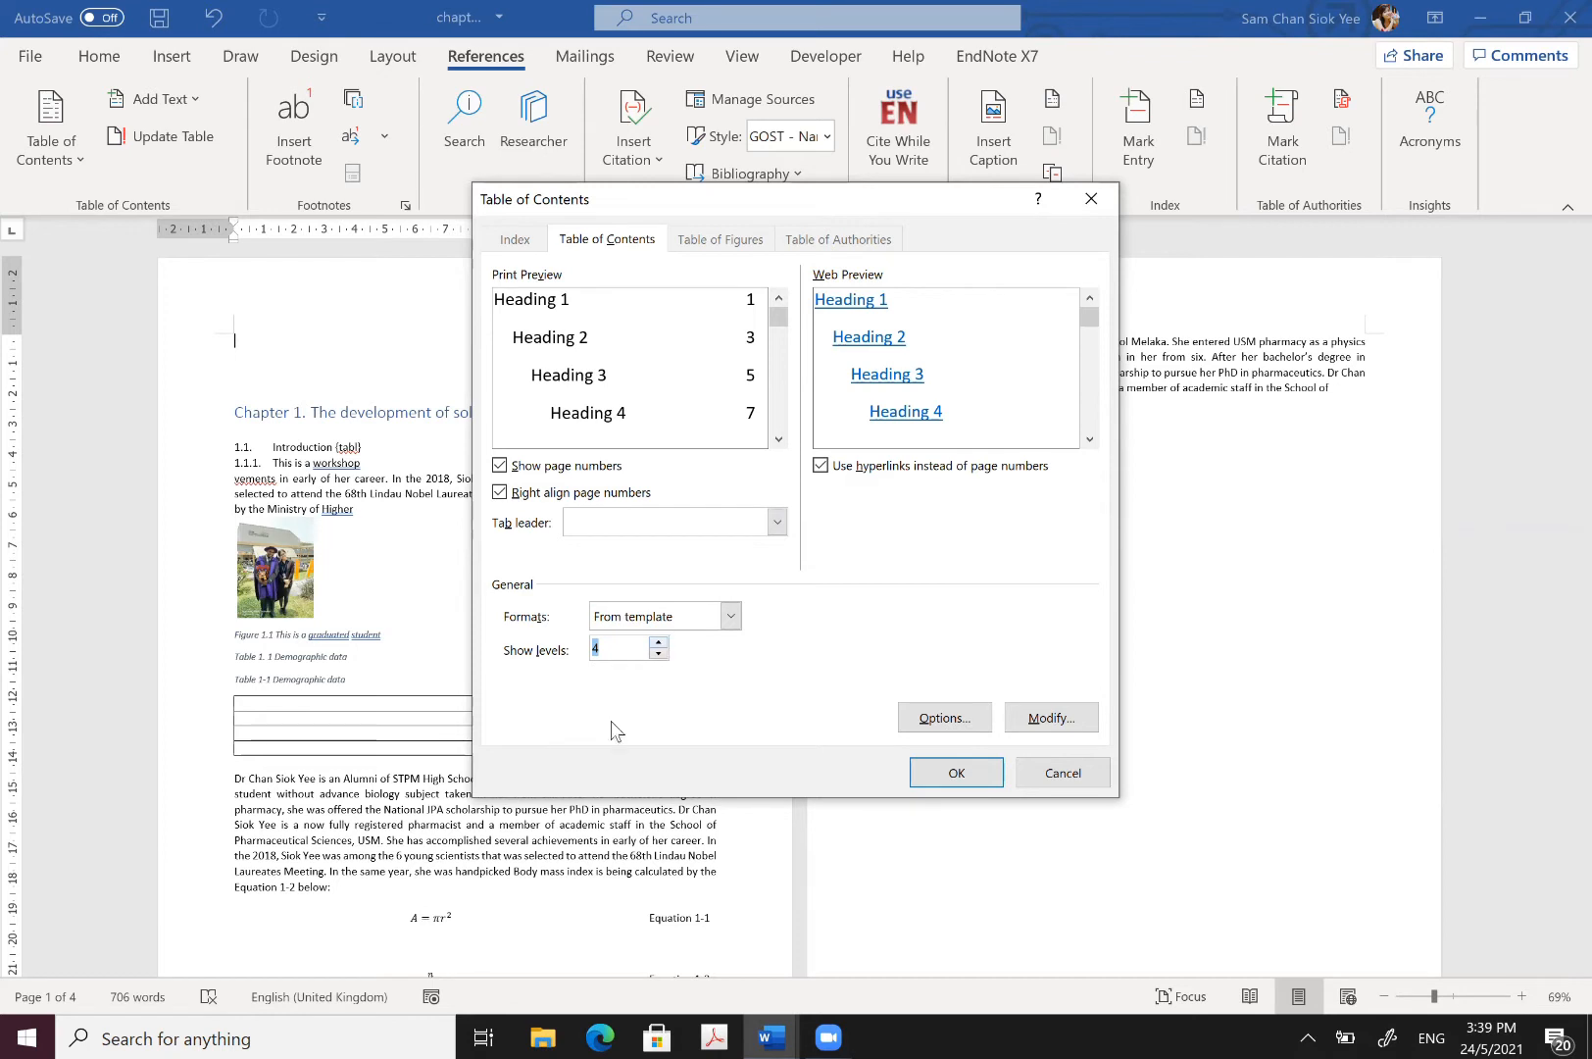
left_click(990, 783)
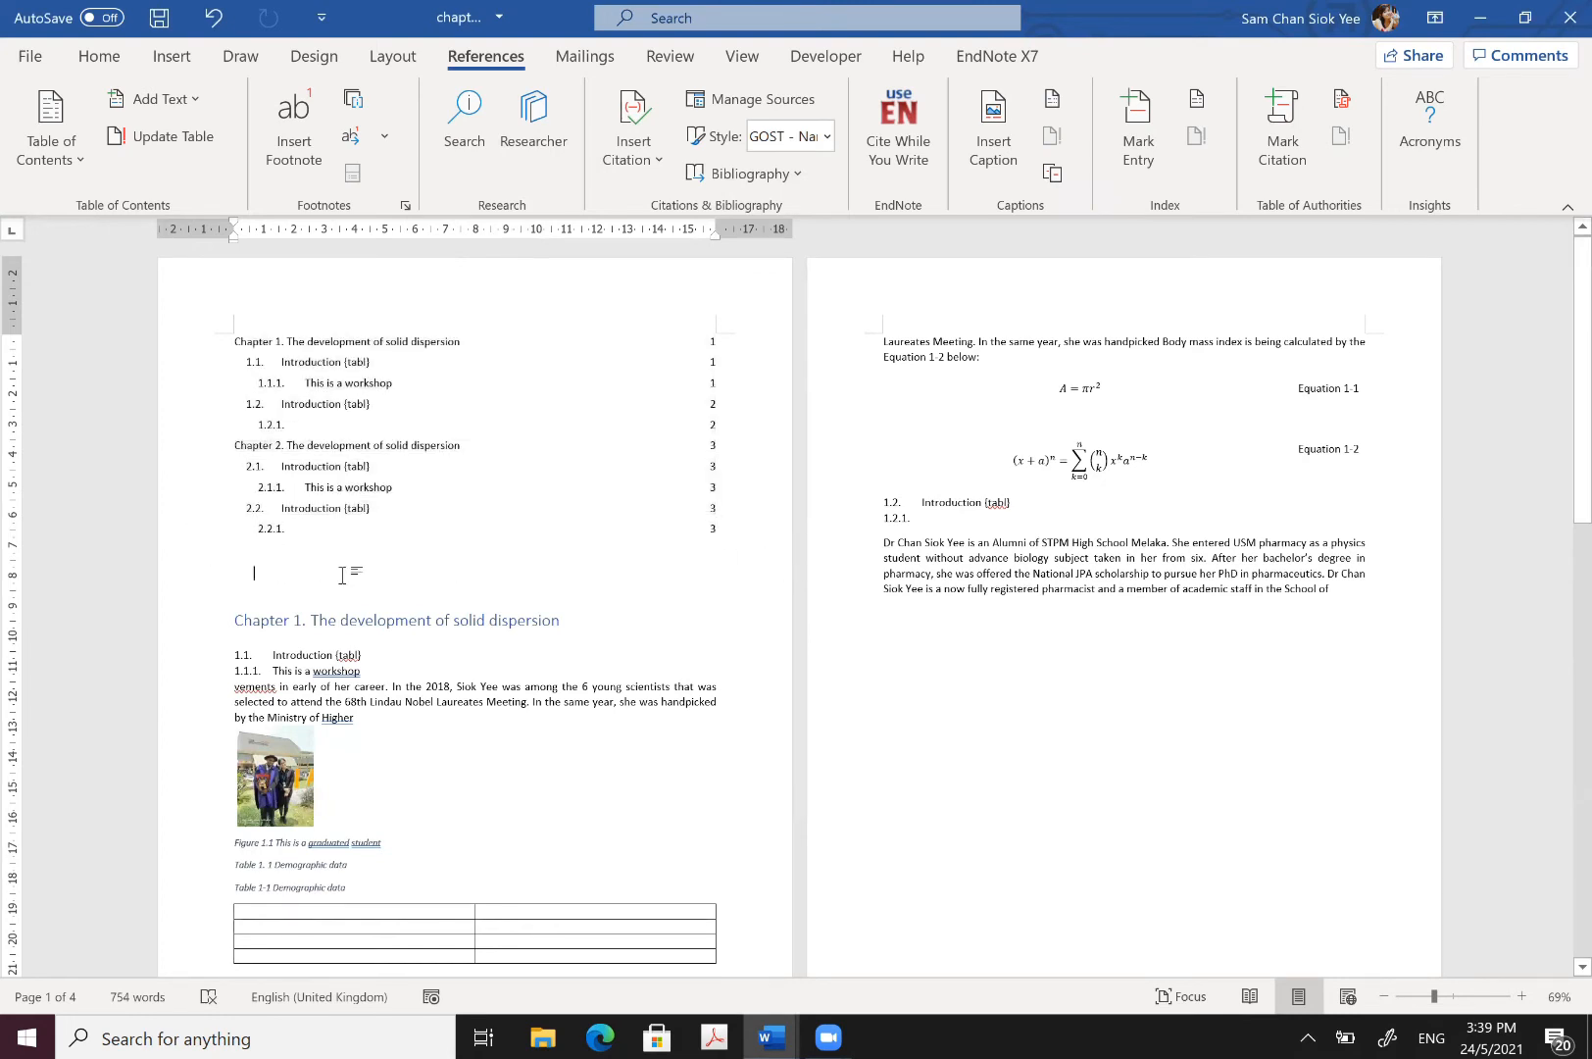
Step: Move the table of contents lower on the first page by cutting and repasting it, leaving blank lines above it
right_click(353, 415)
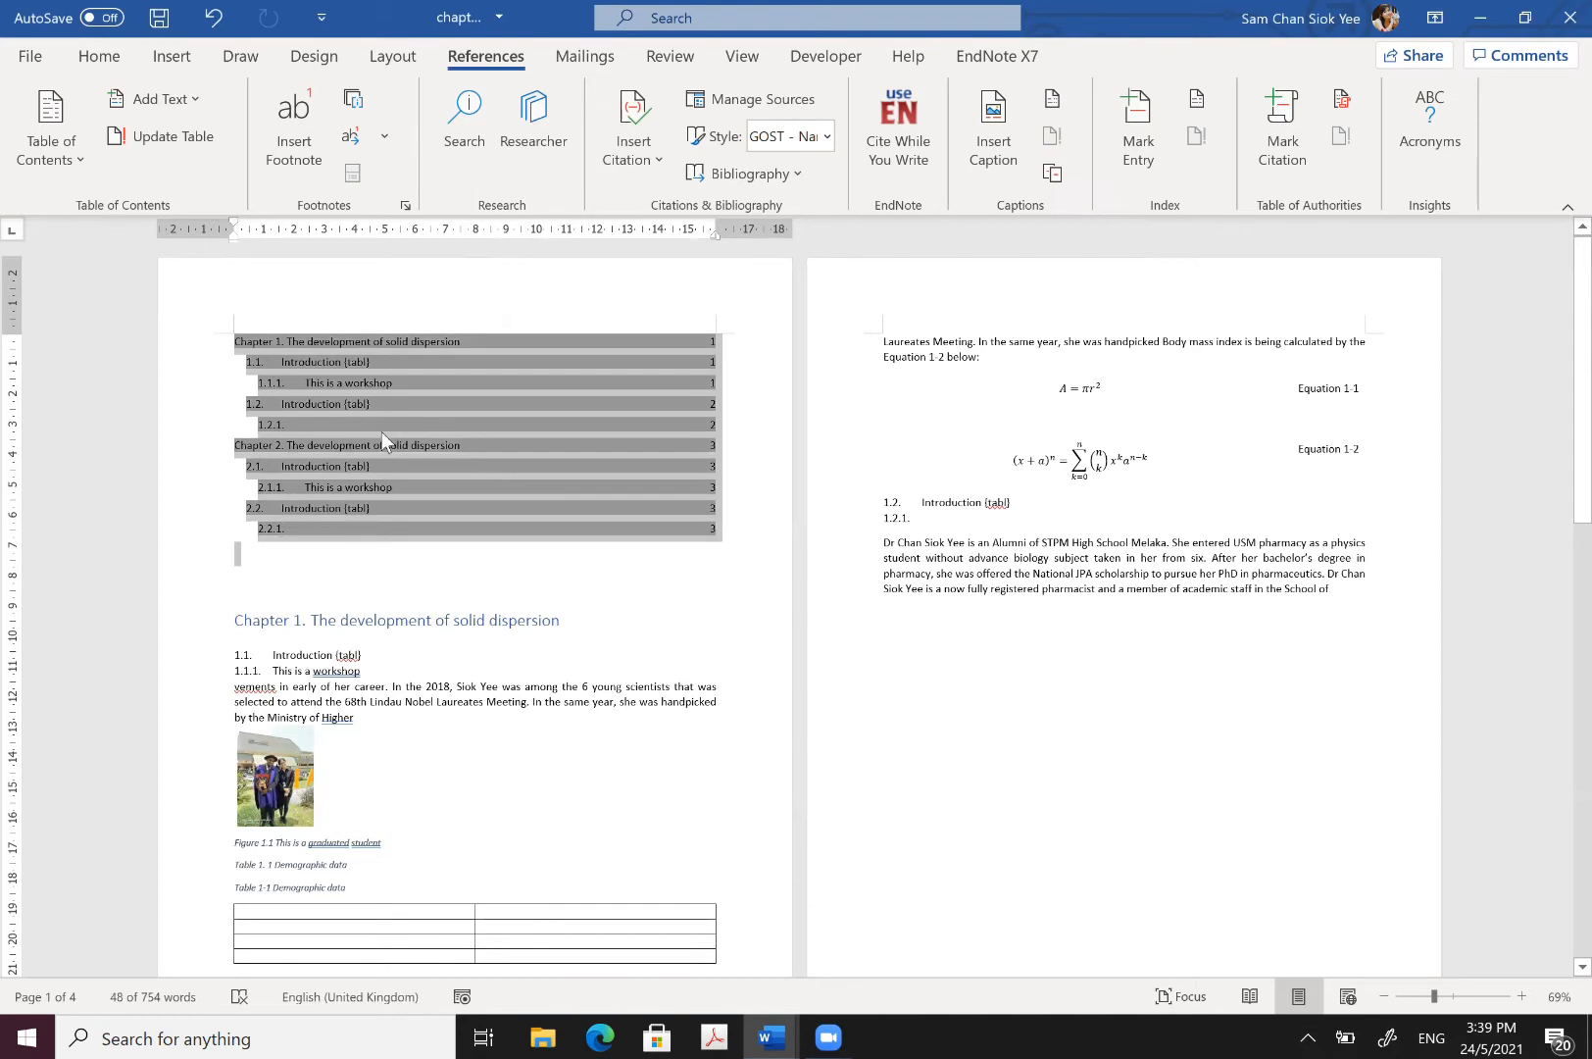
key("Escape")
key("Delete")
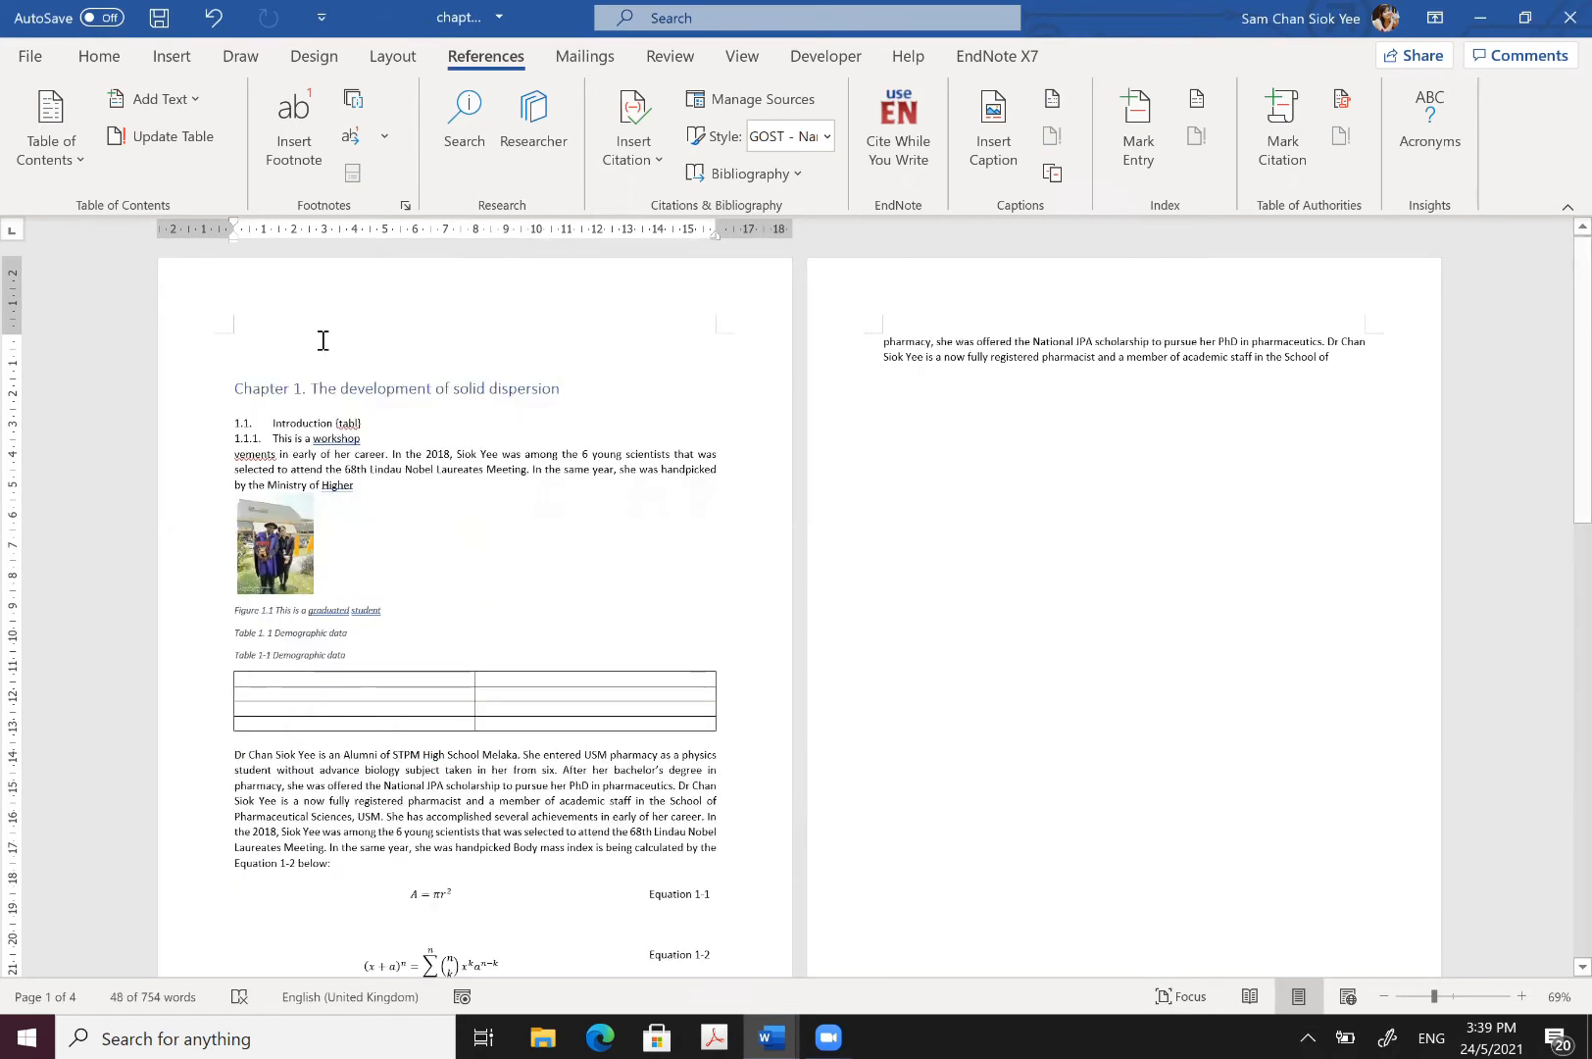
type("Chapter 1. The development of solid dispersion\t1 1.1.\tIntroduction {tabl}\t1 1.1.1.\tThis is a workshop\t1 1.2.\tIntroduction {tabl}\t2 1.2.1.\t2 Chapter 2. The development of solid dispersion\t3 2.1.\tIntroduction {tabl}\t3 2.1.1.\tThis is a workshop\t3 2.2.\tIntroduction {tabl}\t3 2.2.1.\t3")
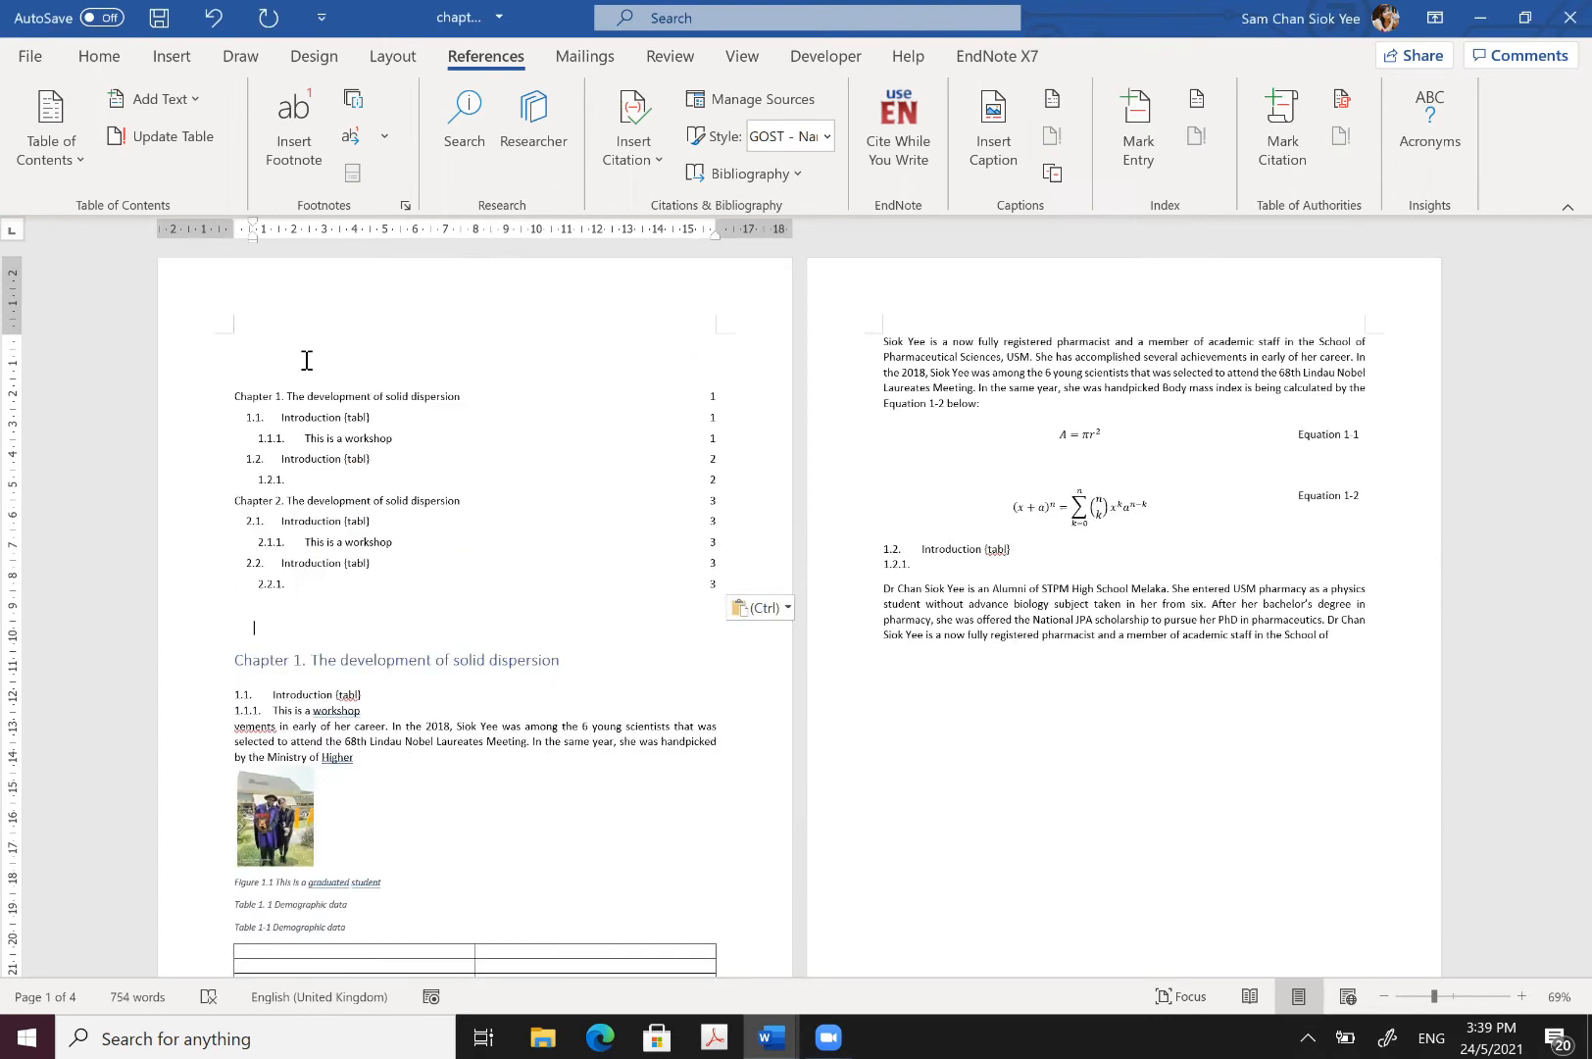
key("Return")
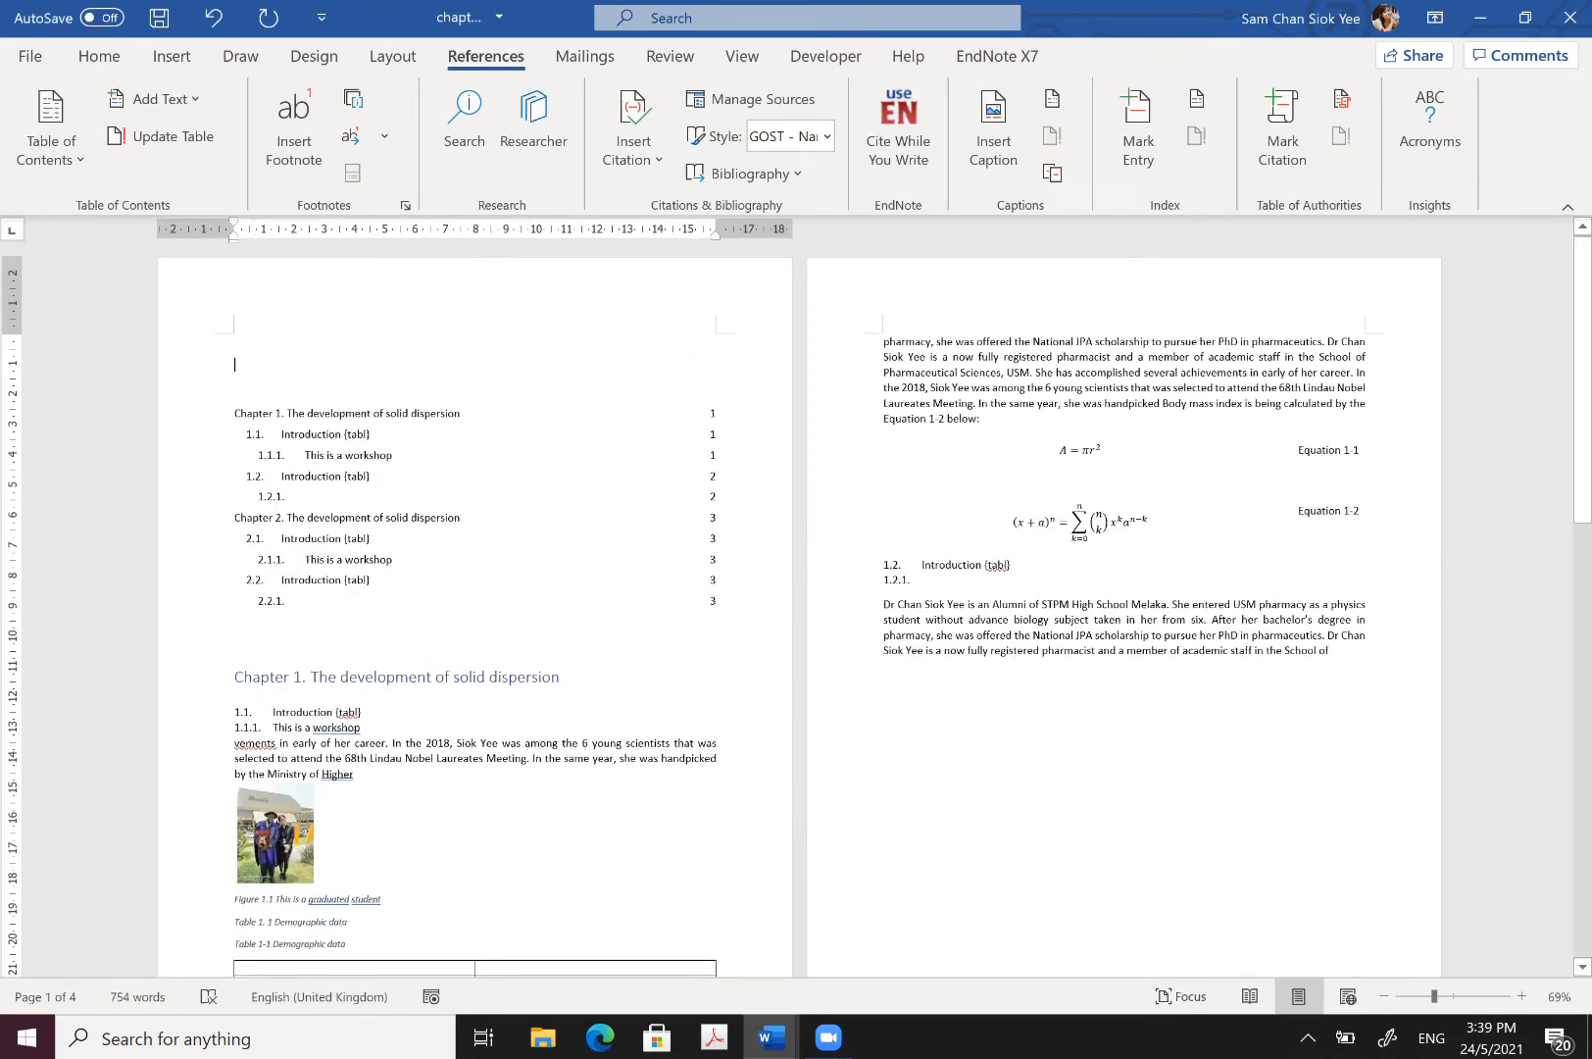
Step: Add the title "Table of Content" above the contents list and enlarge it to 20 pt
type("Table of")
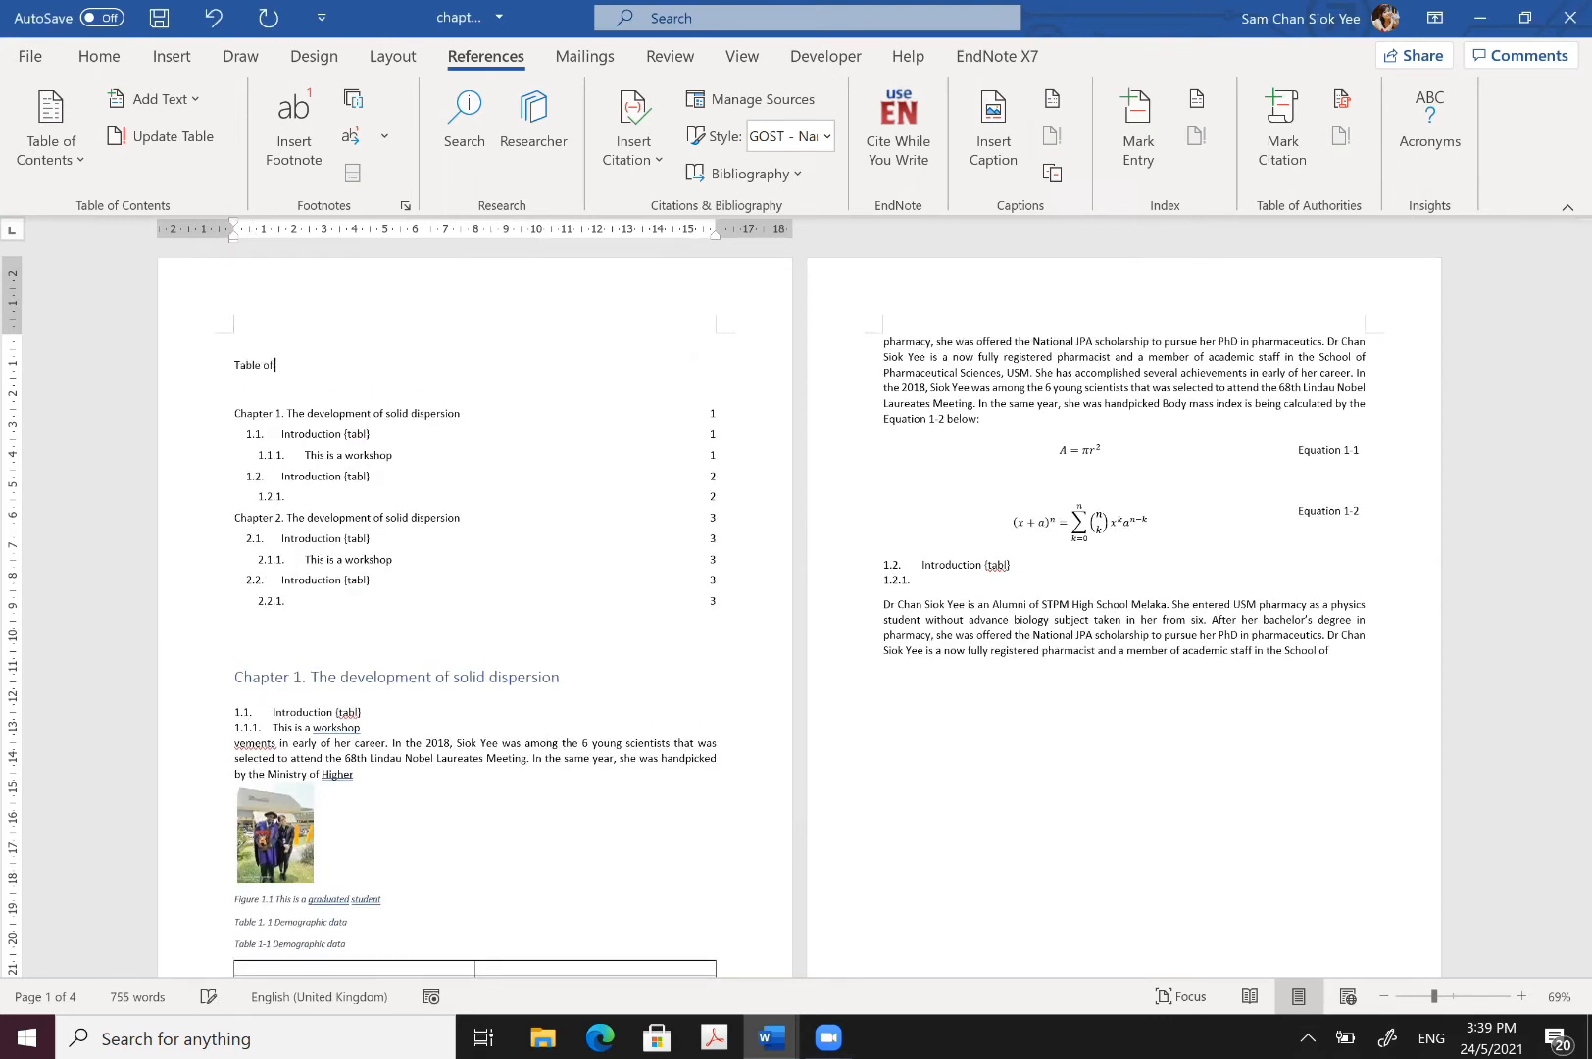
type(" Content")
left_click_drag(315, 369, 225, 334)
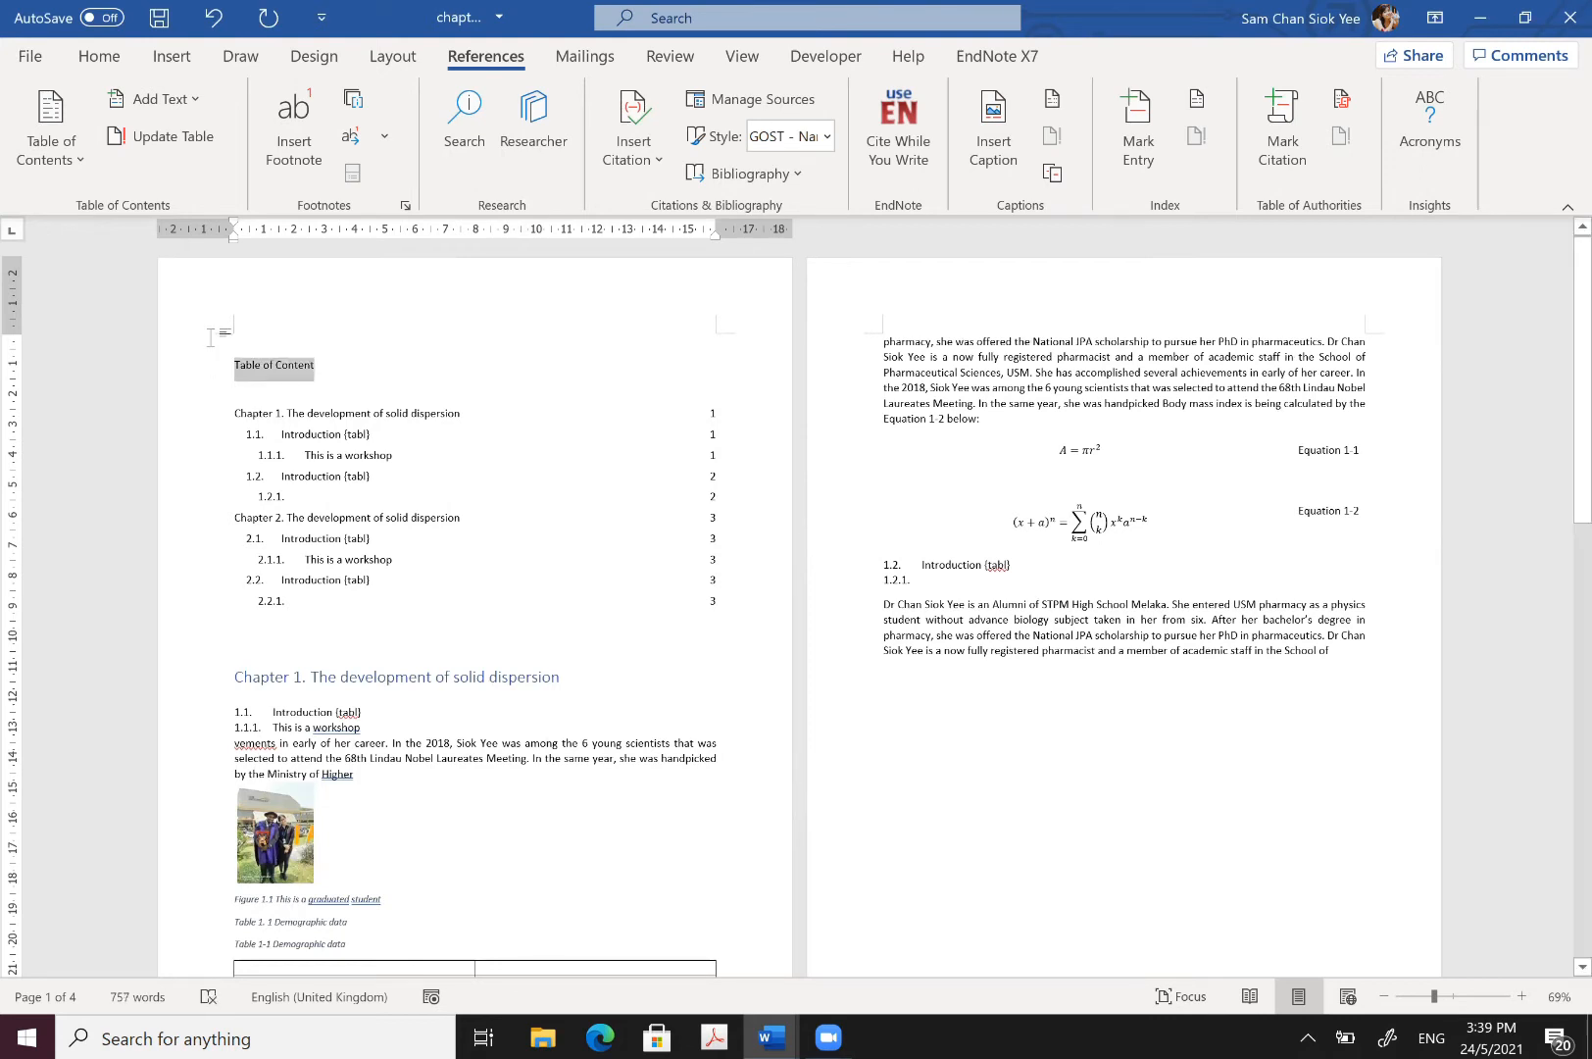
left_click(105, 57)
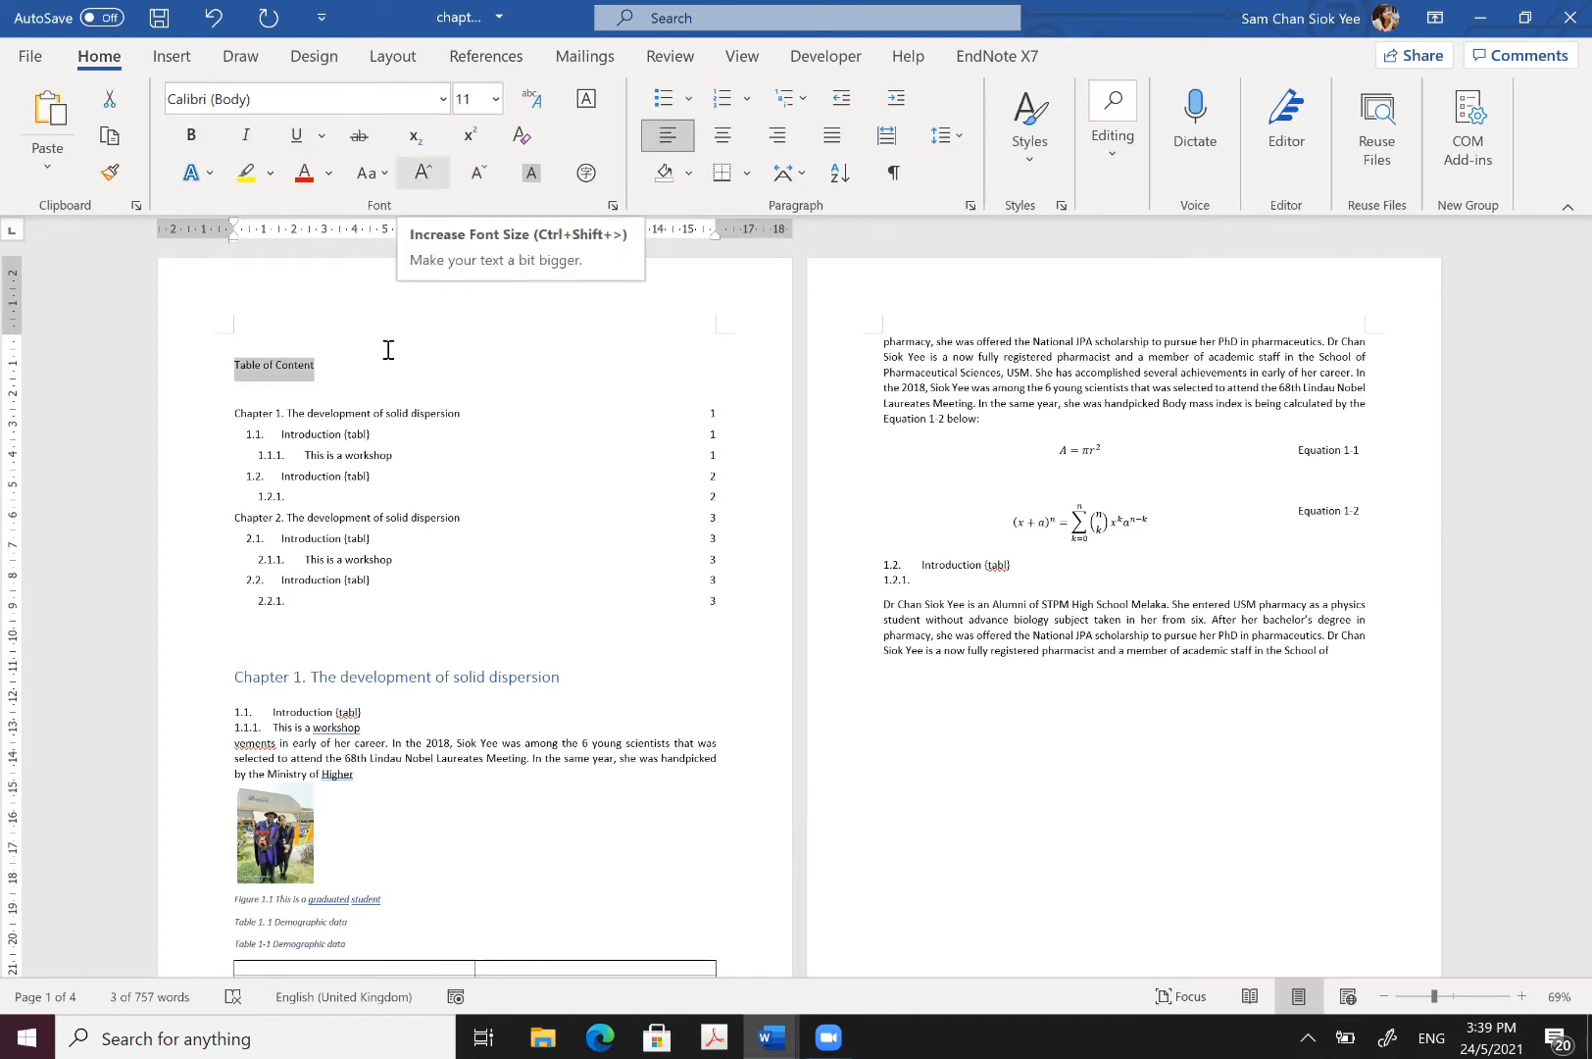
left_click(425, 177)
left_click(425, 177)
left_click(426, 176)
left_click(426, 177)
left_click(425, 177)
left_click(388, 379)
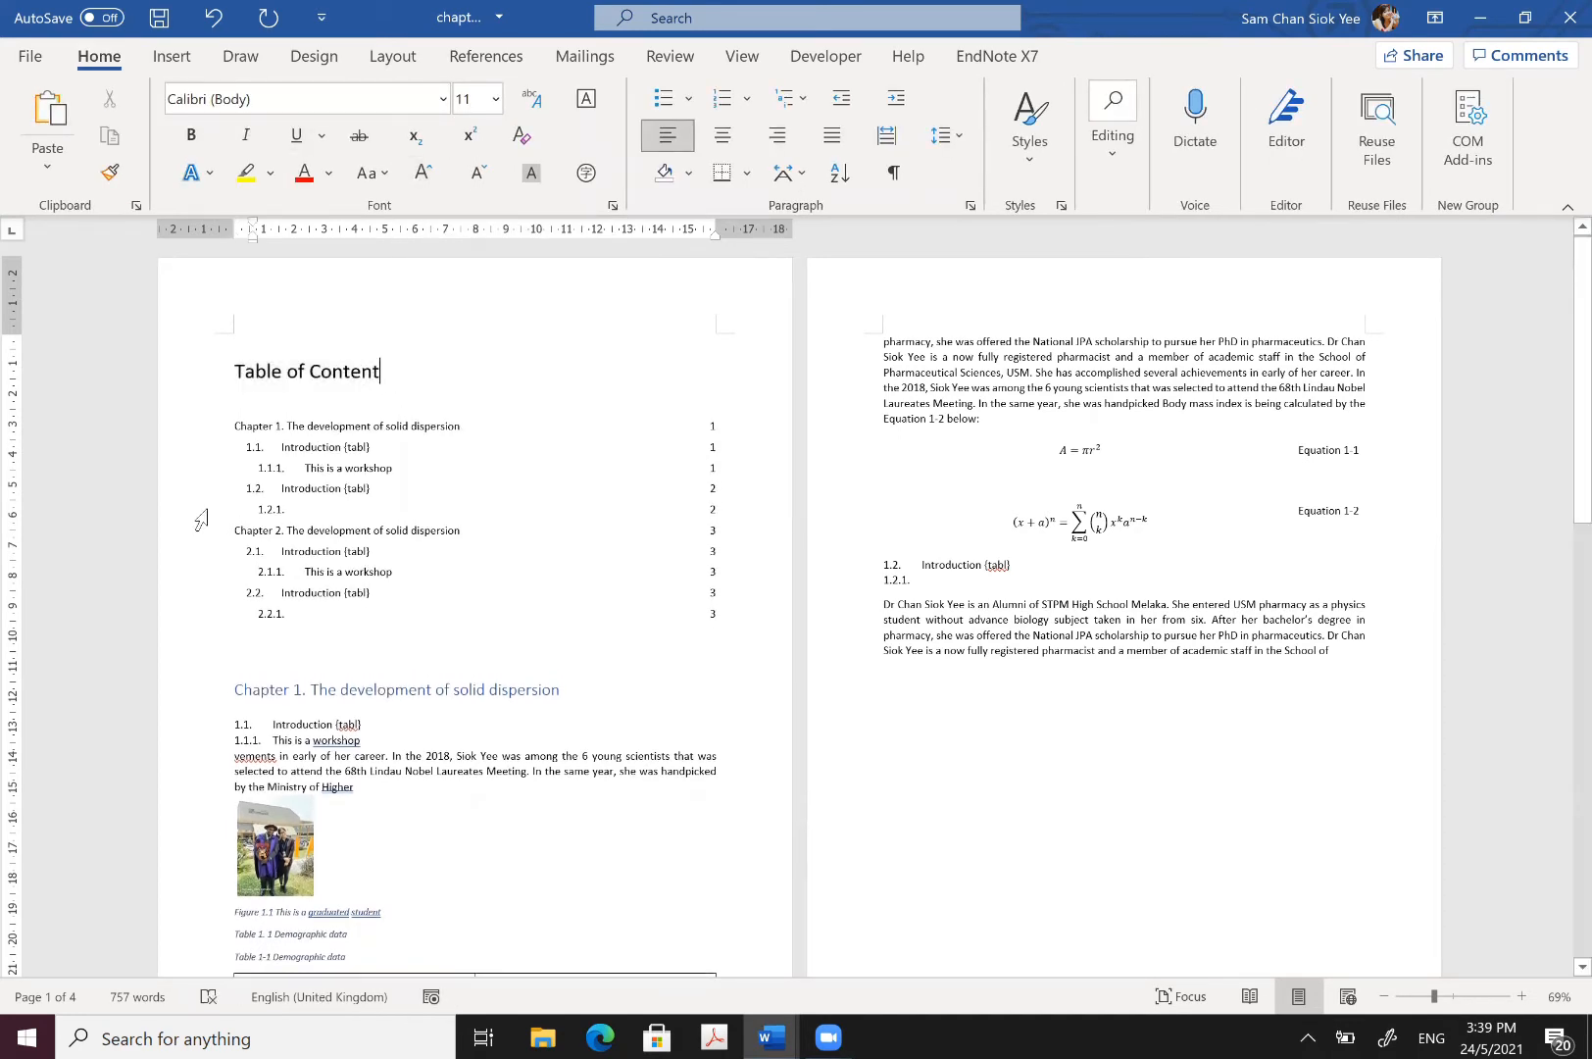
left_click(981, 567)
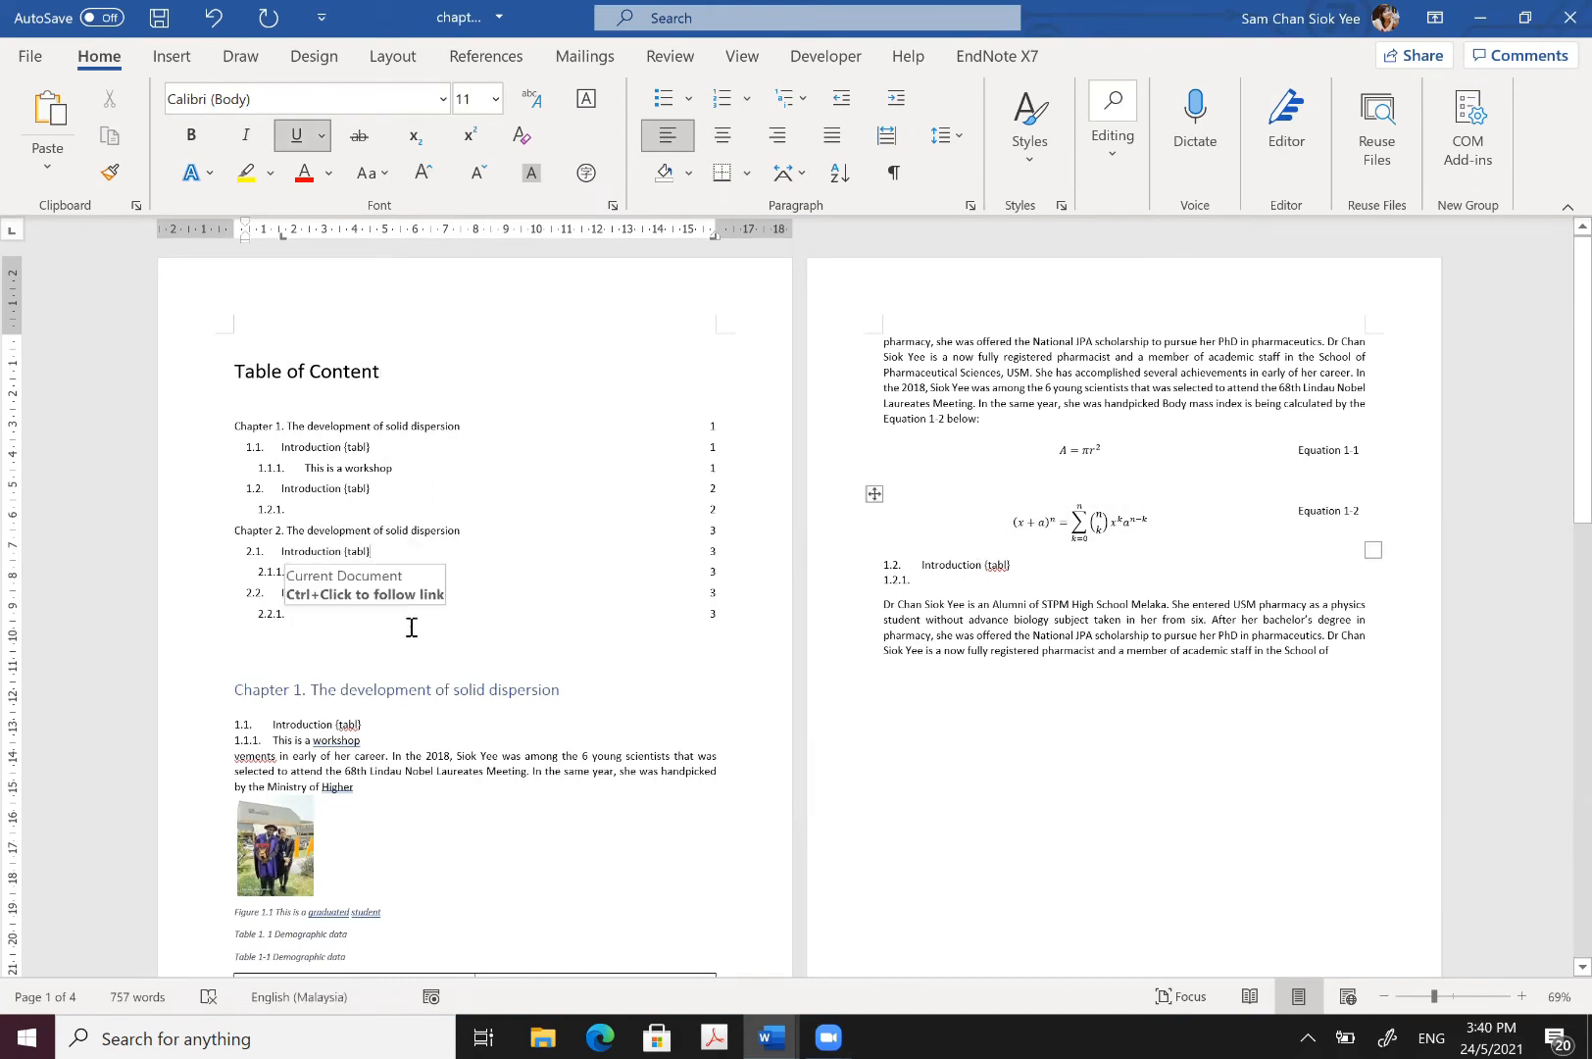
left_click(360, 612, "shift")
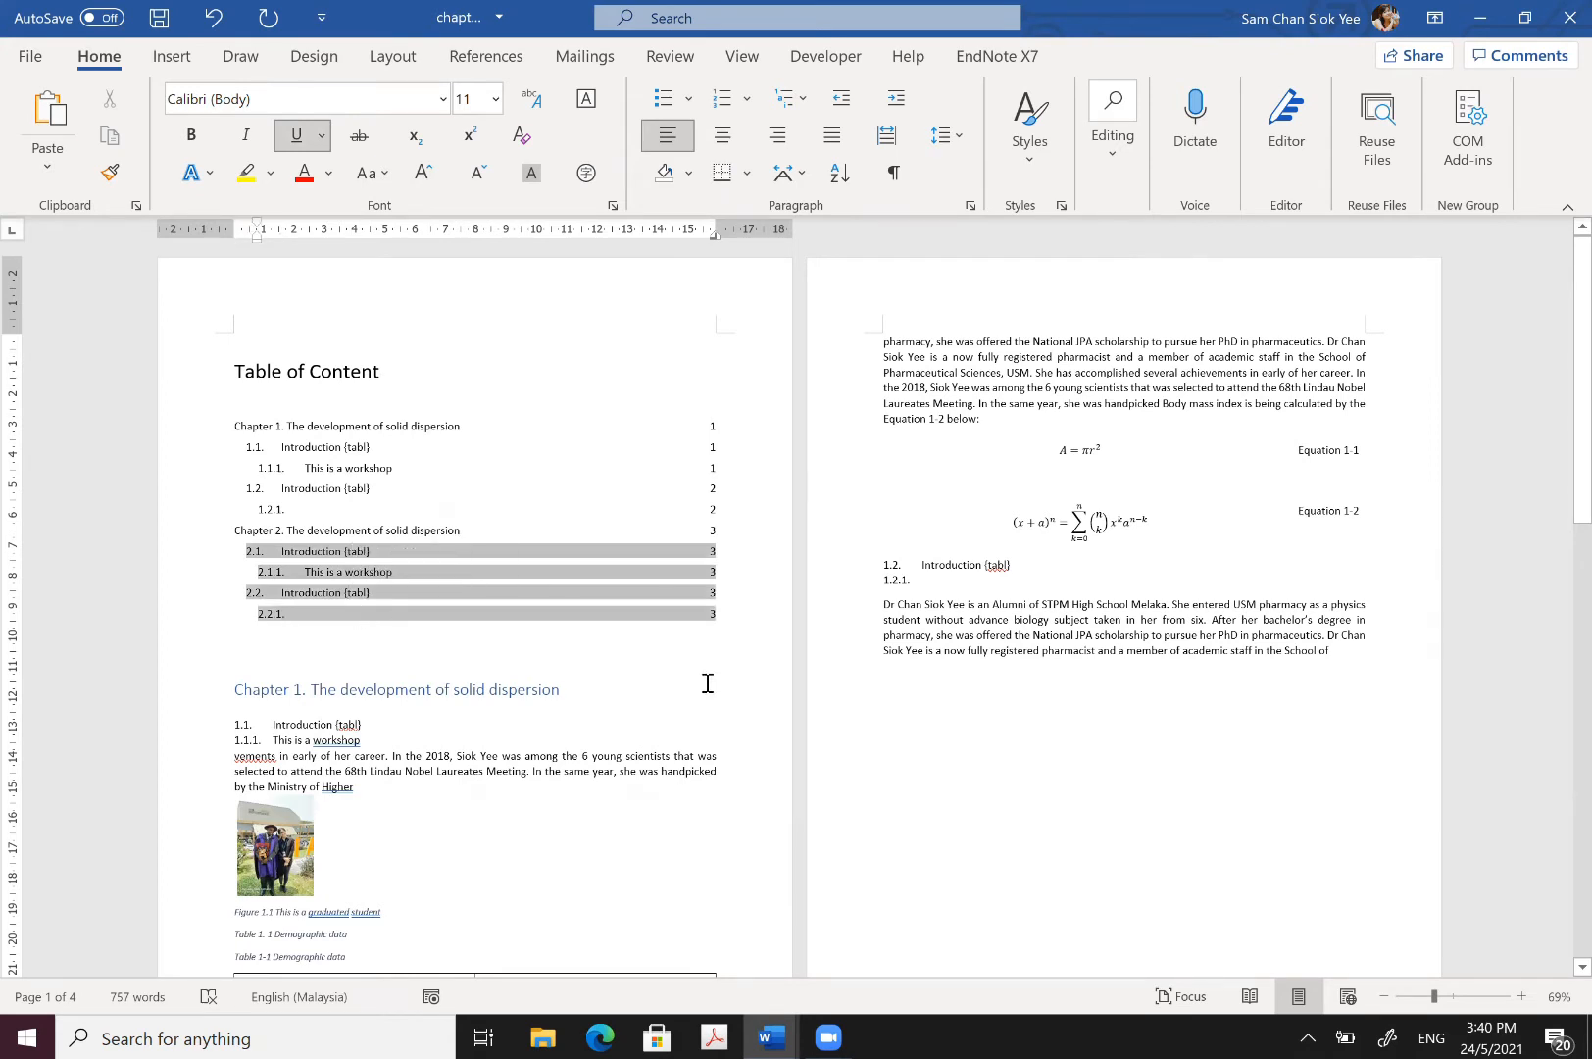
left_click(542, 689)
left_click(1069, 388)
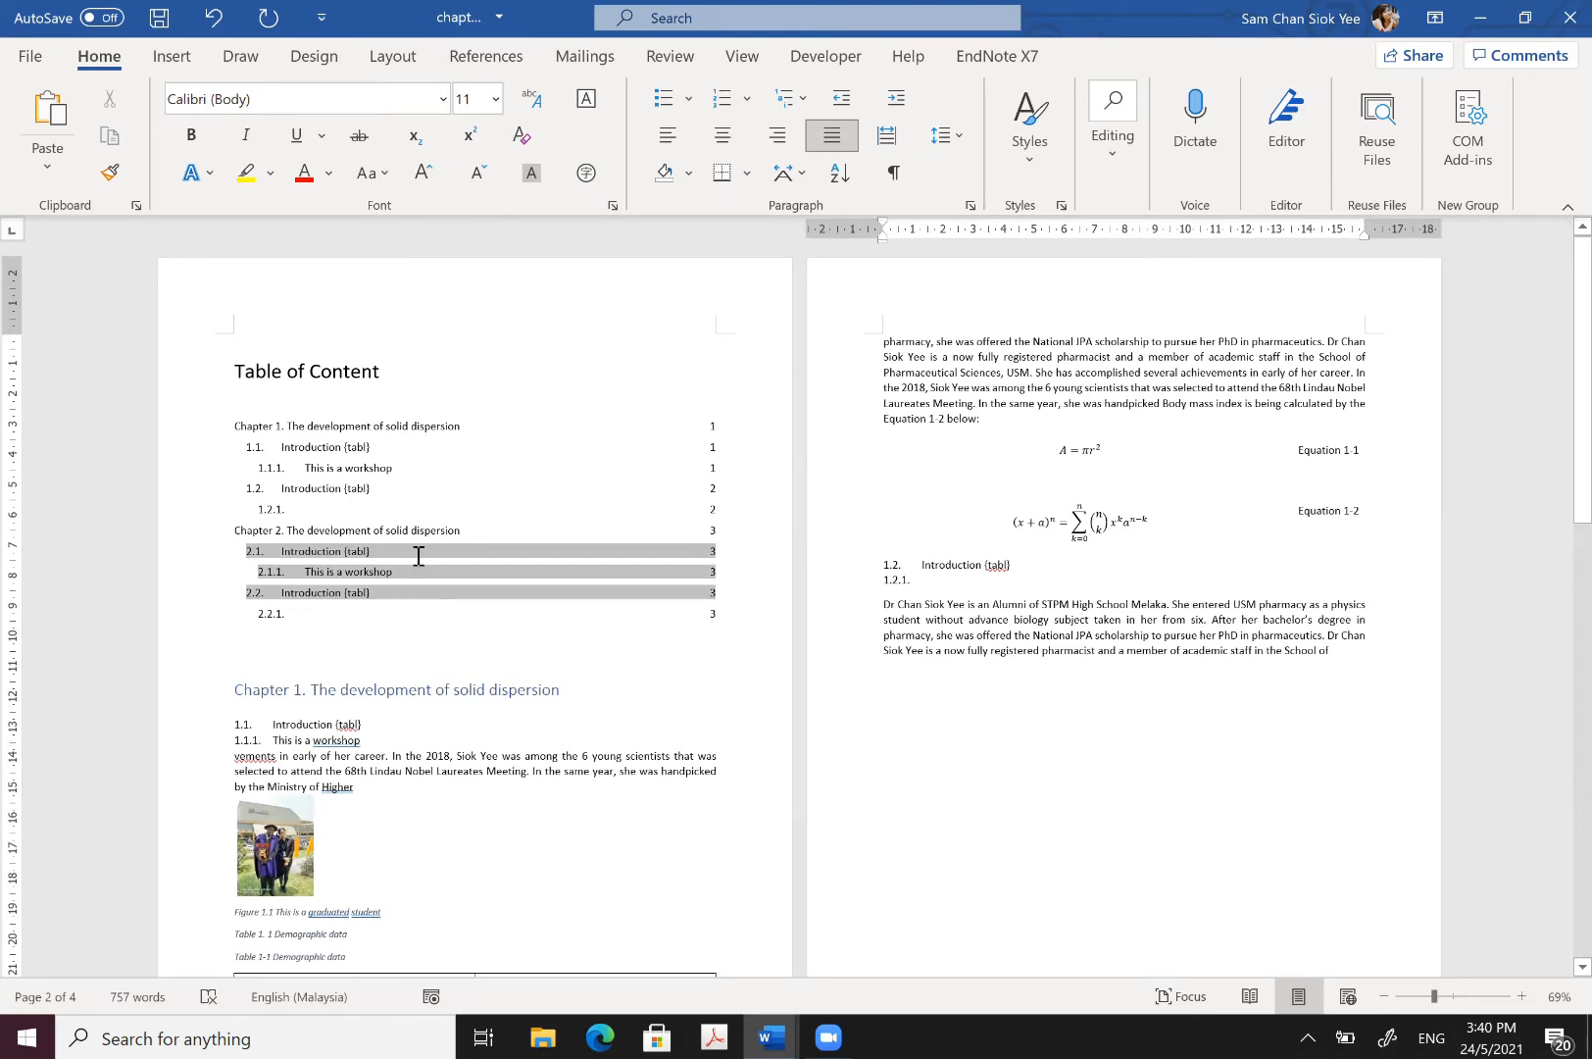
Step: Update the table of contents field, refreshing page numbers only
left_click(245, 429)
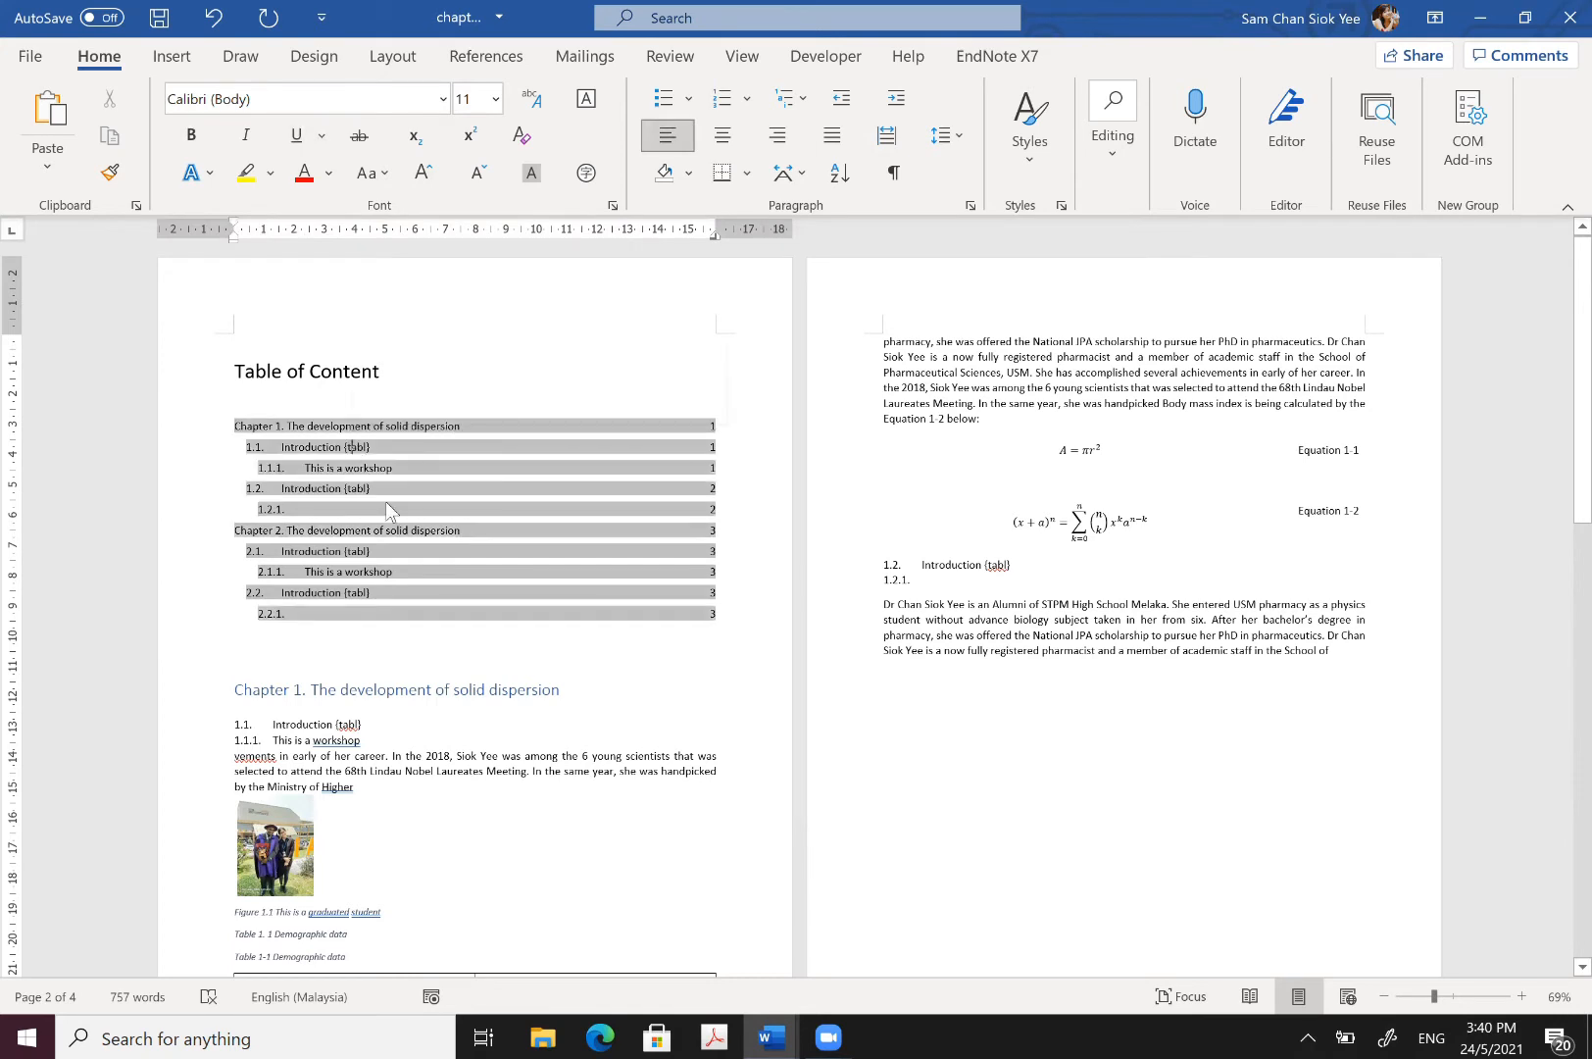
right_click(355, 446)
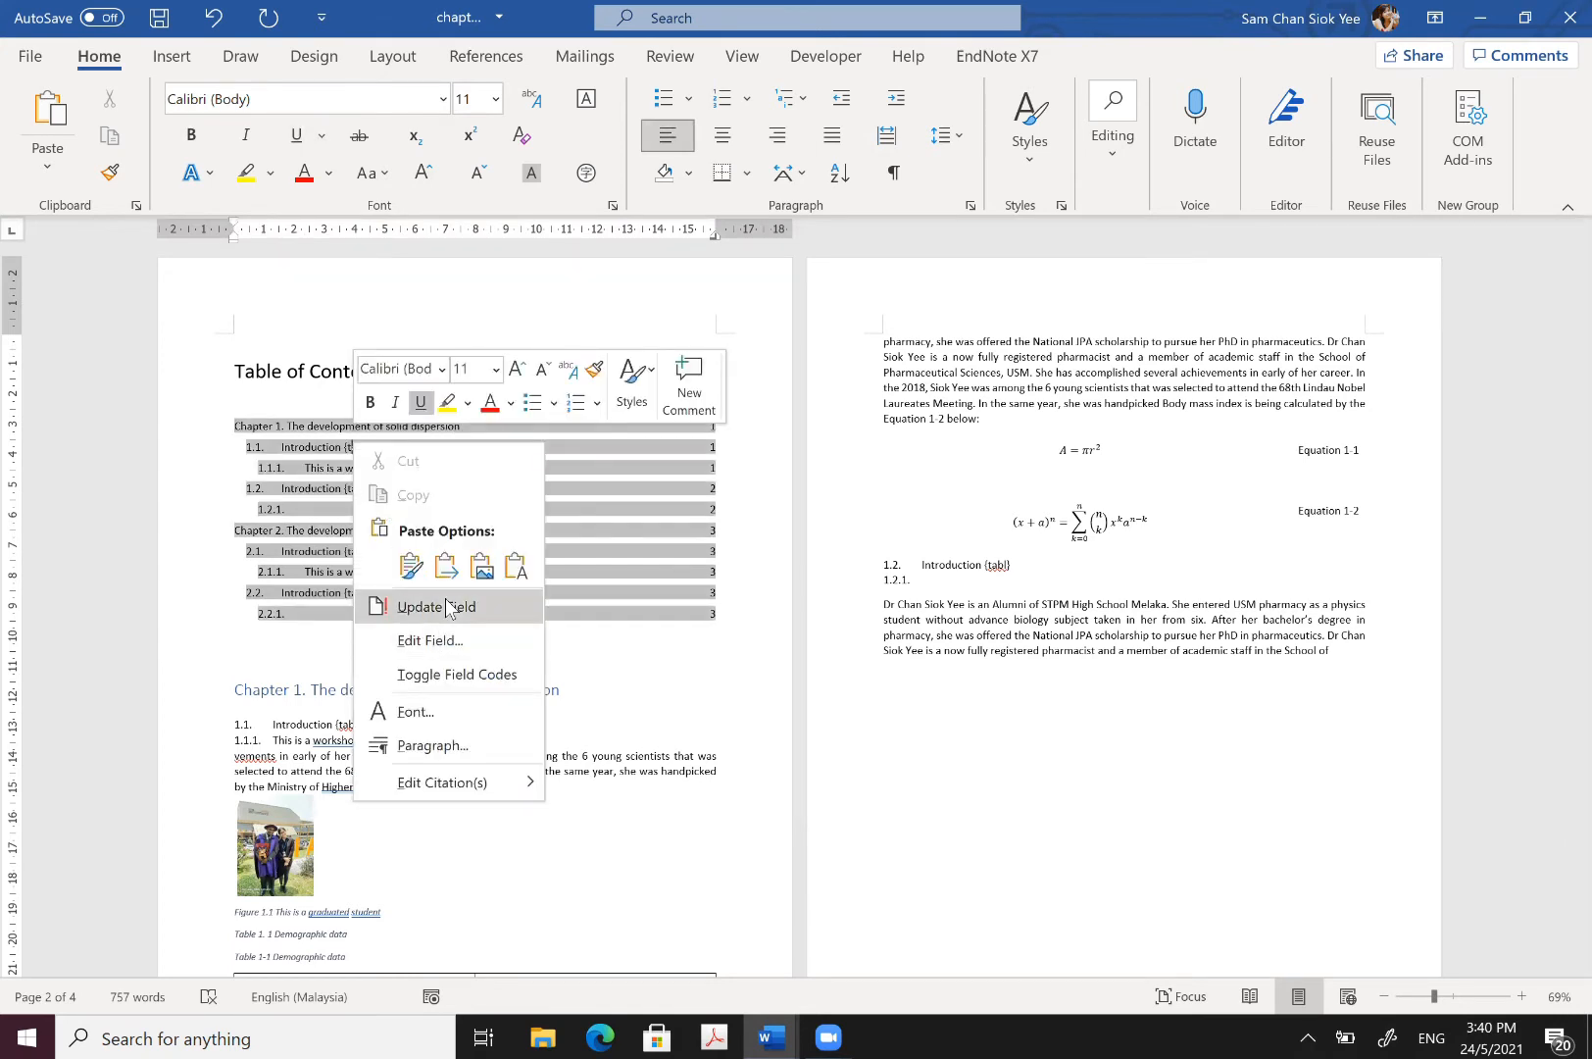
left_click(448, 607)
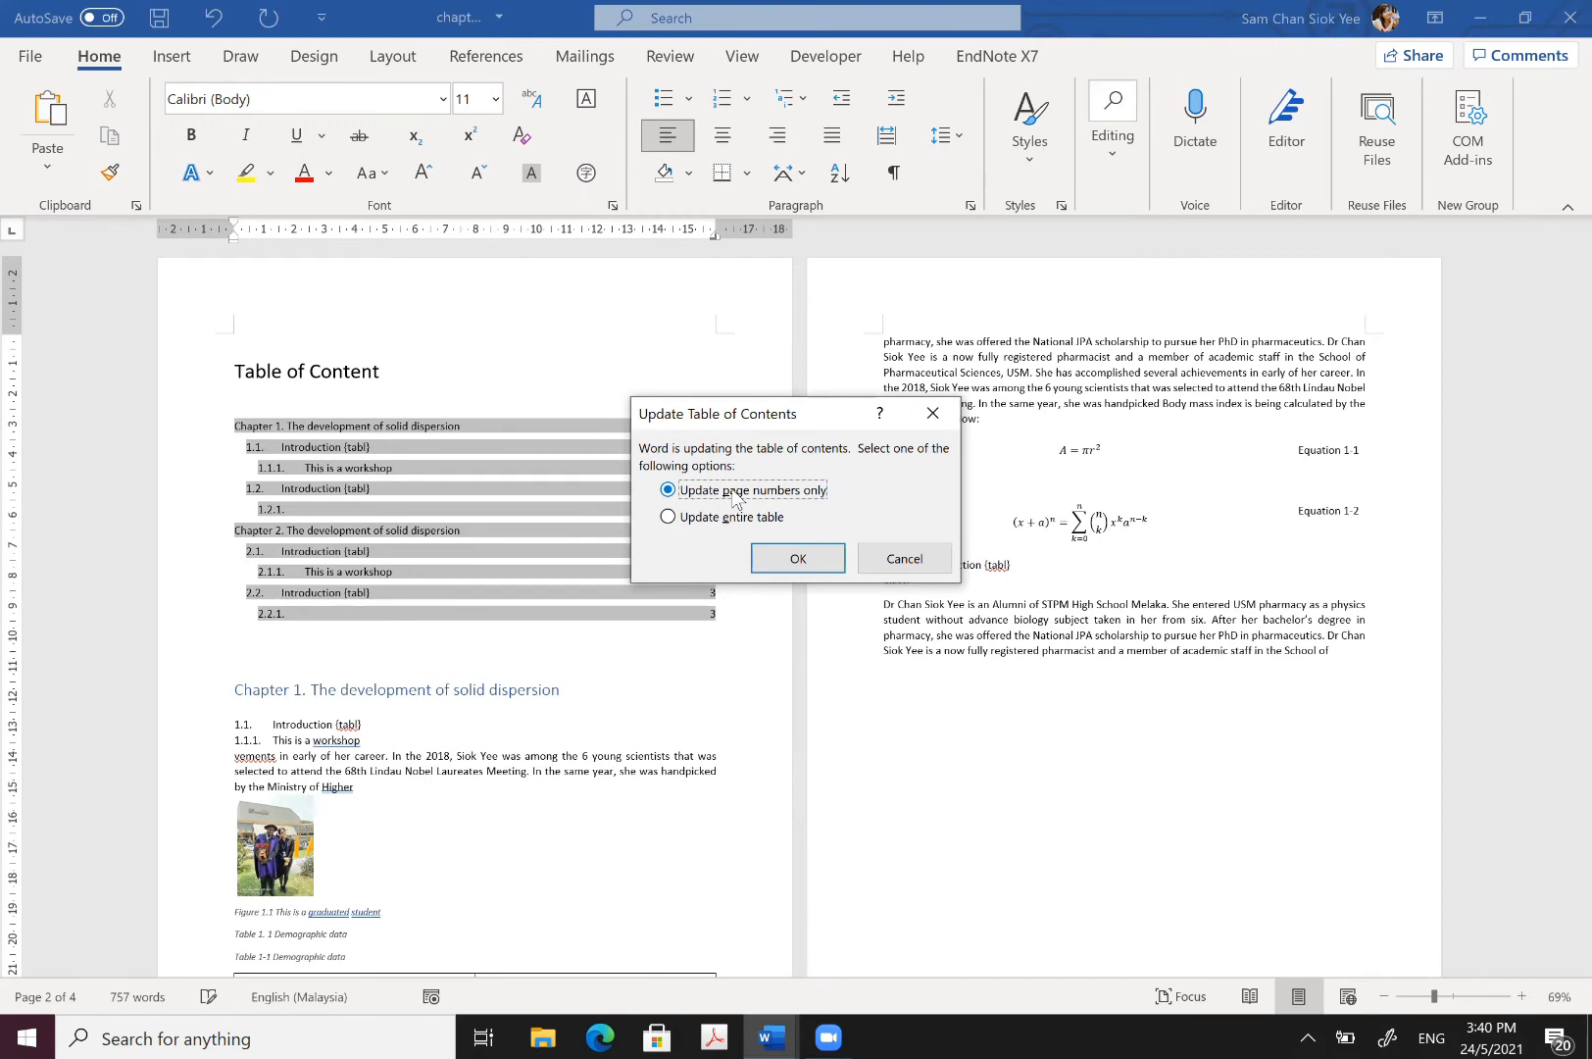
left_click(774, 520)
left_click(781, 493)
left_click(794, 559)
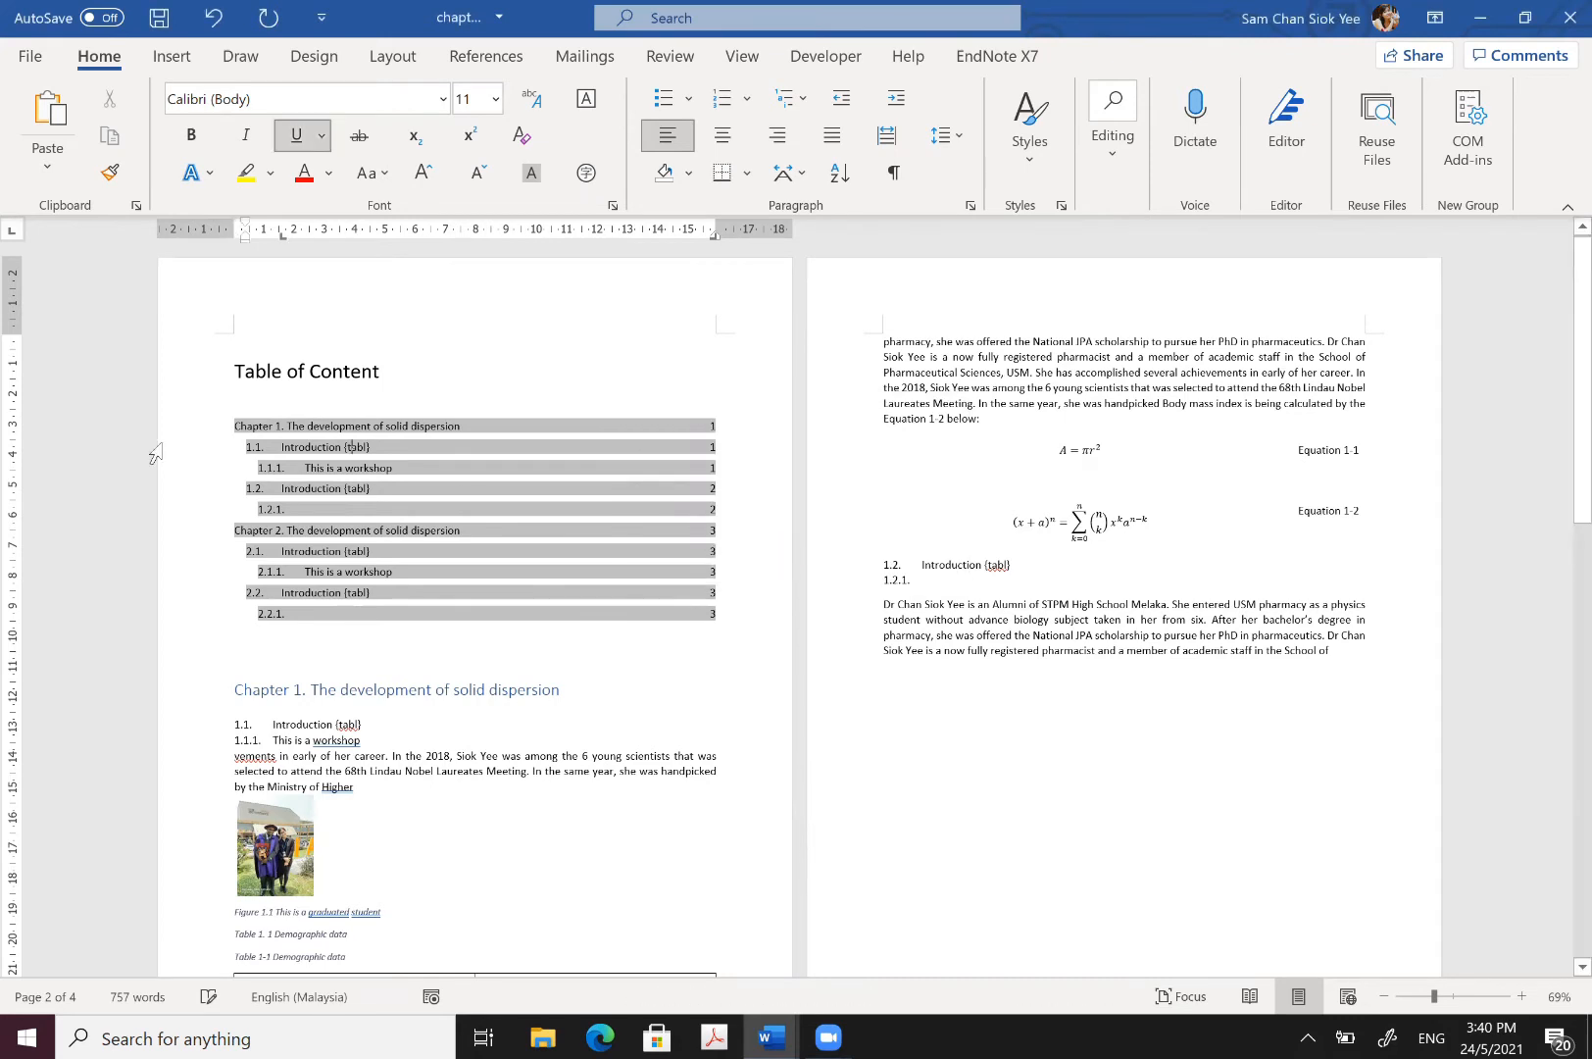
Step: Insert the filler text "DSDdafdasfdasfadsfdasfdasfas" before "This is a workshop" in contents entry 1.1.1
left_click(307, 468)
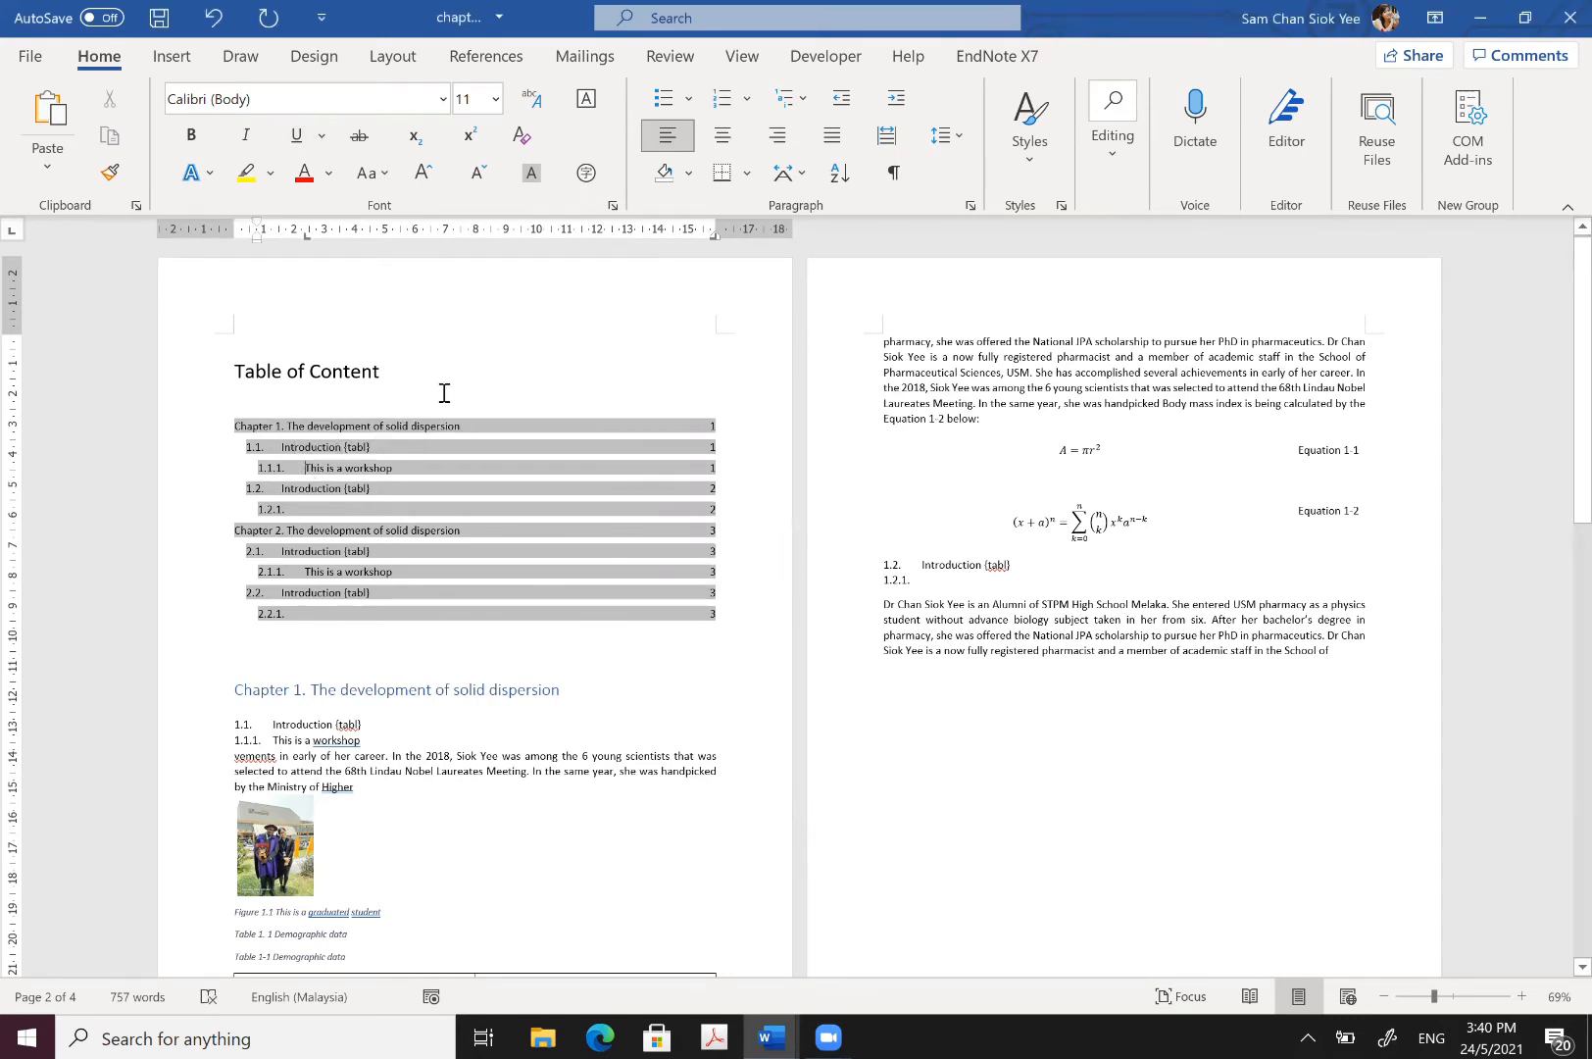
type("DSDdafdasfdasfadsfdas")
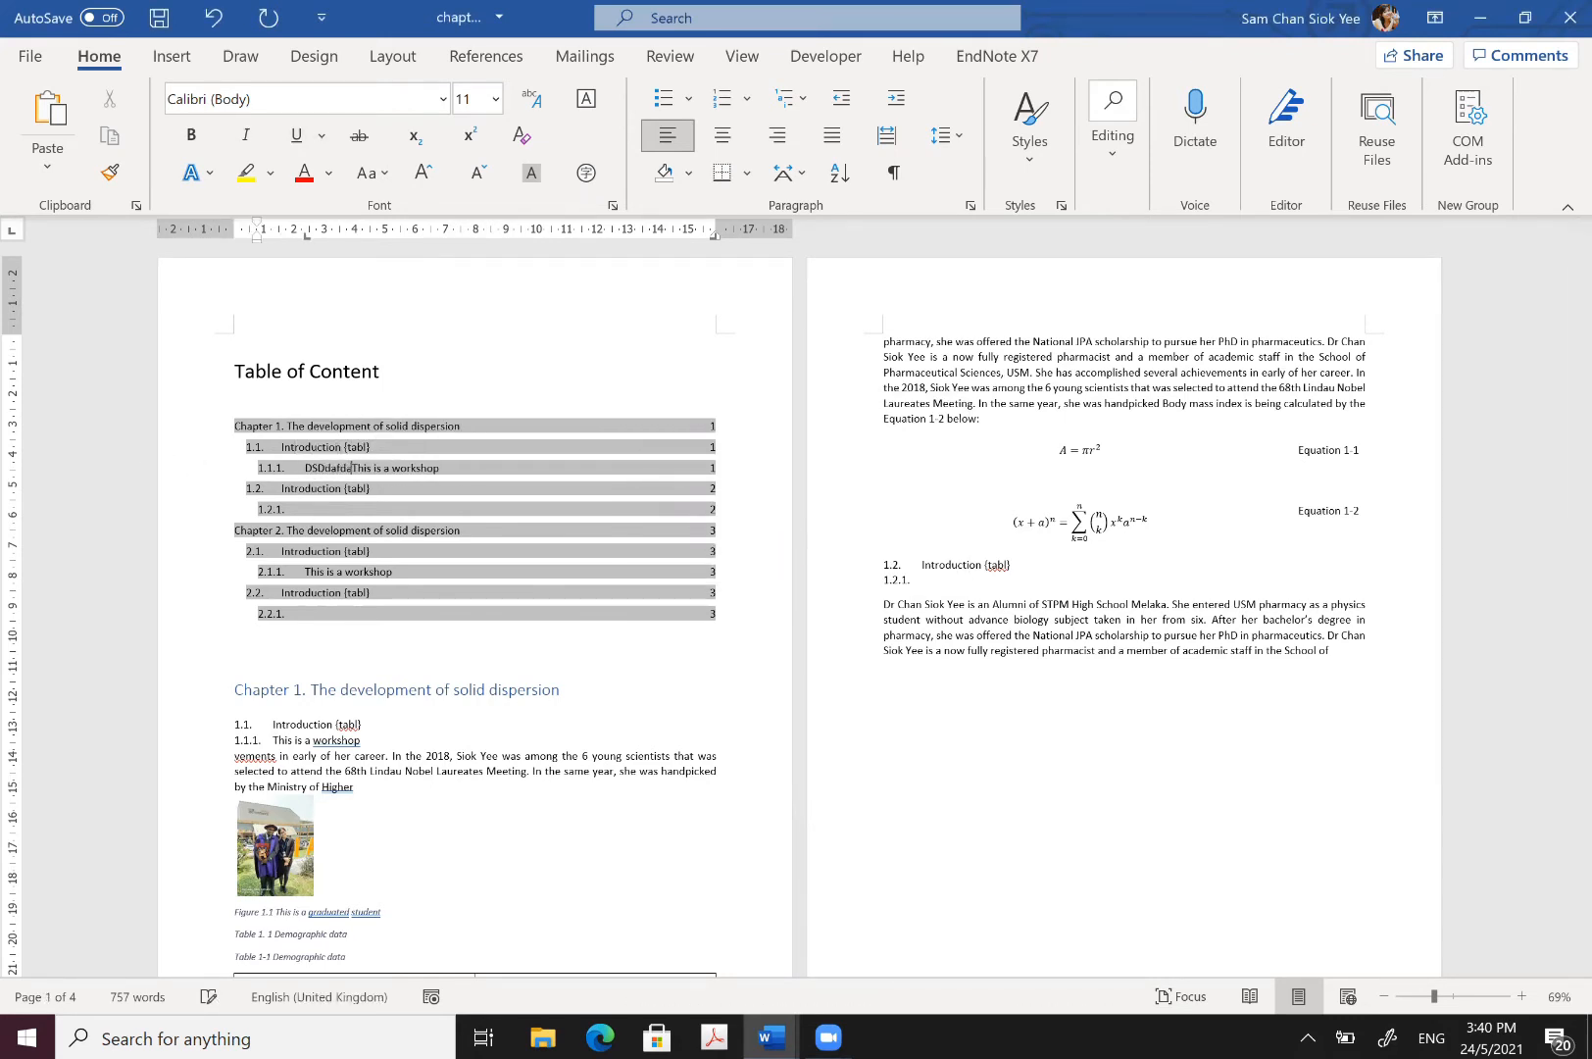
type("fdasfas")
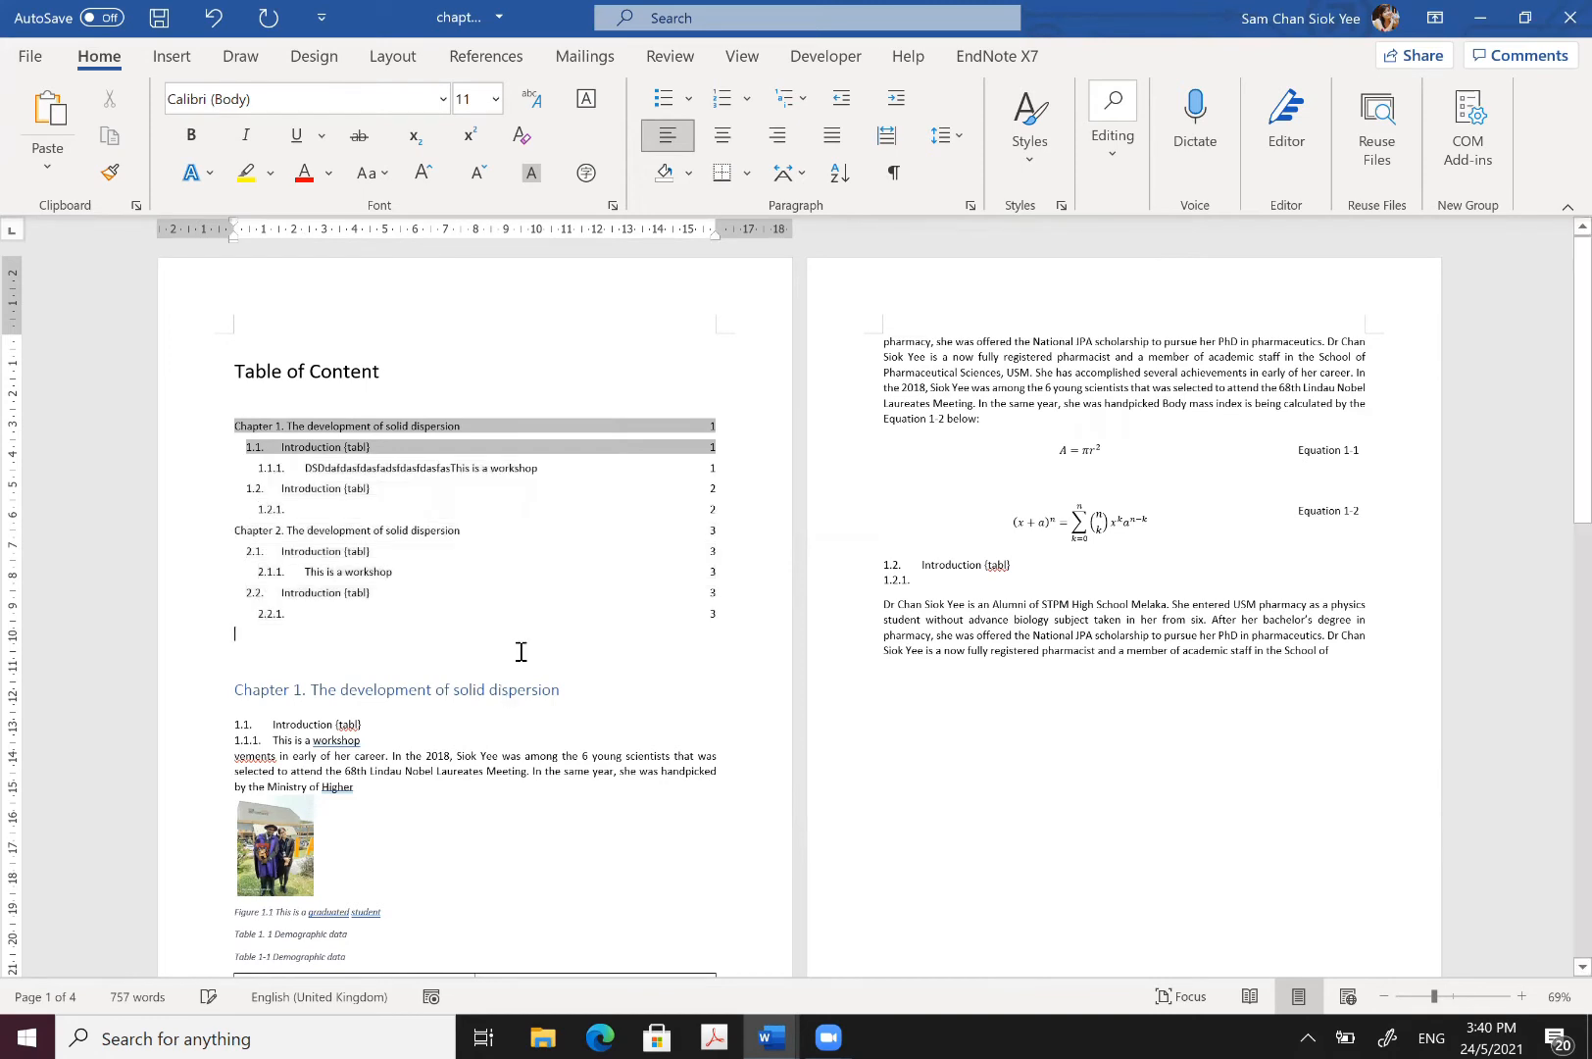
left_click(501, 484)
left_click_drag(545, 469, 303, 470)
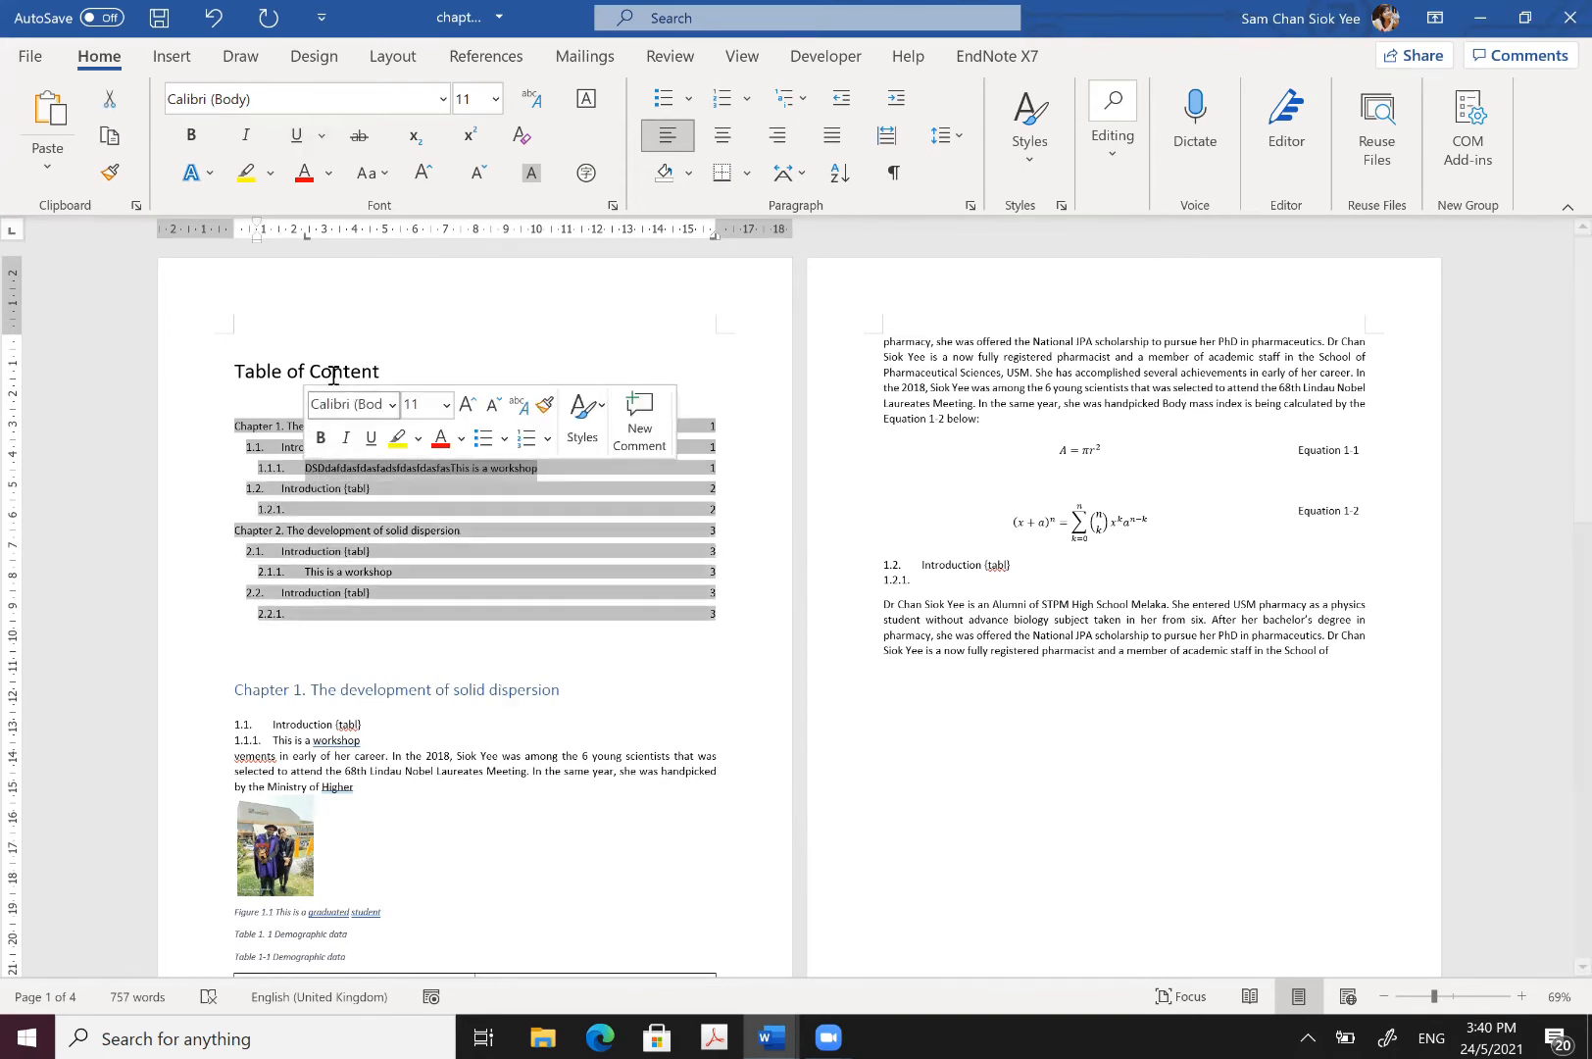
left_click(385, 371)
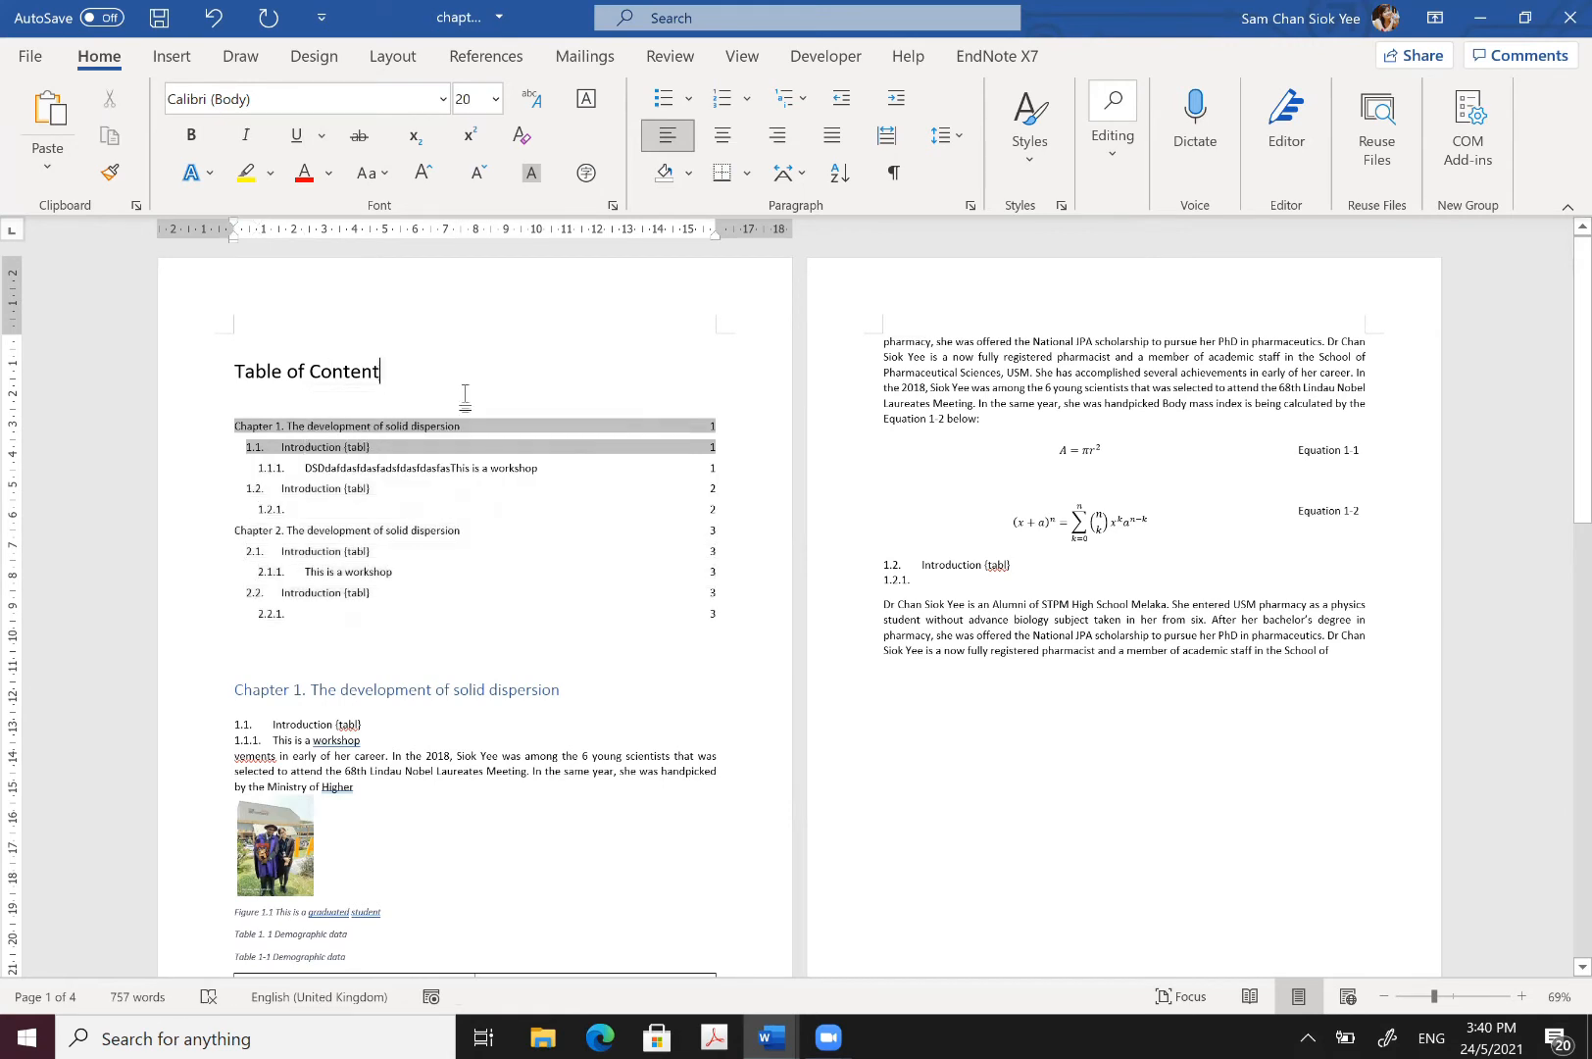
Step: Add the heading "List of Figure" below the table of contents and enlarge it to 18 pt
left_click(329, 658)
type("List of Figure")
left_click_drag(312, 659, 209, 642)
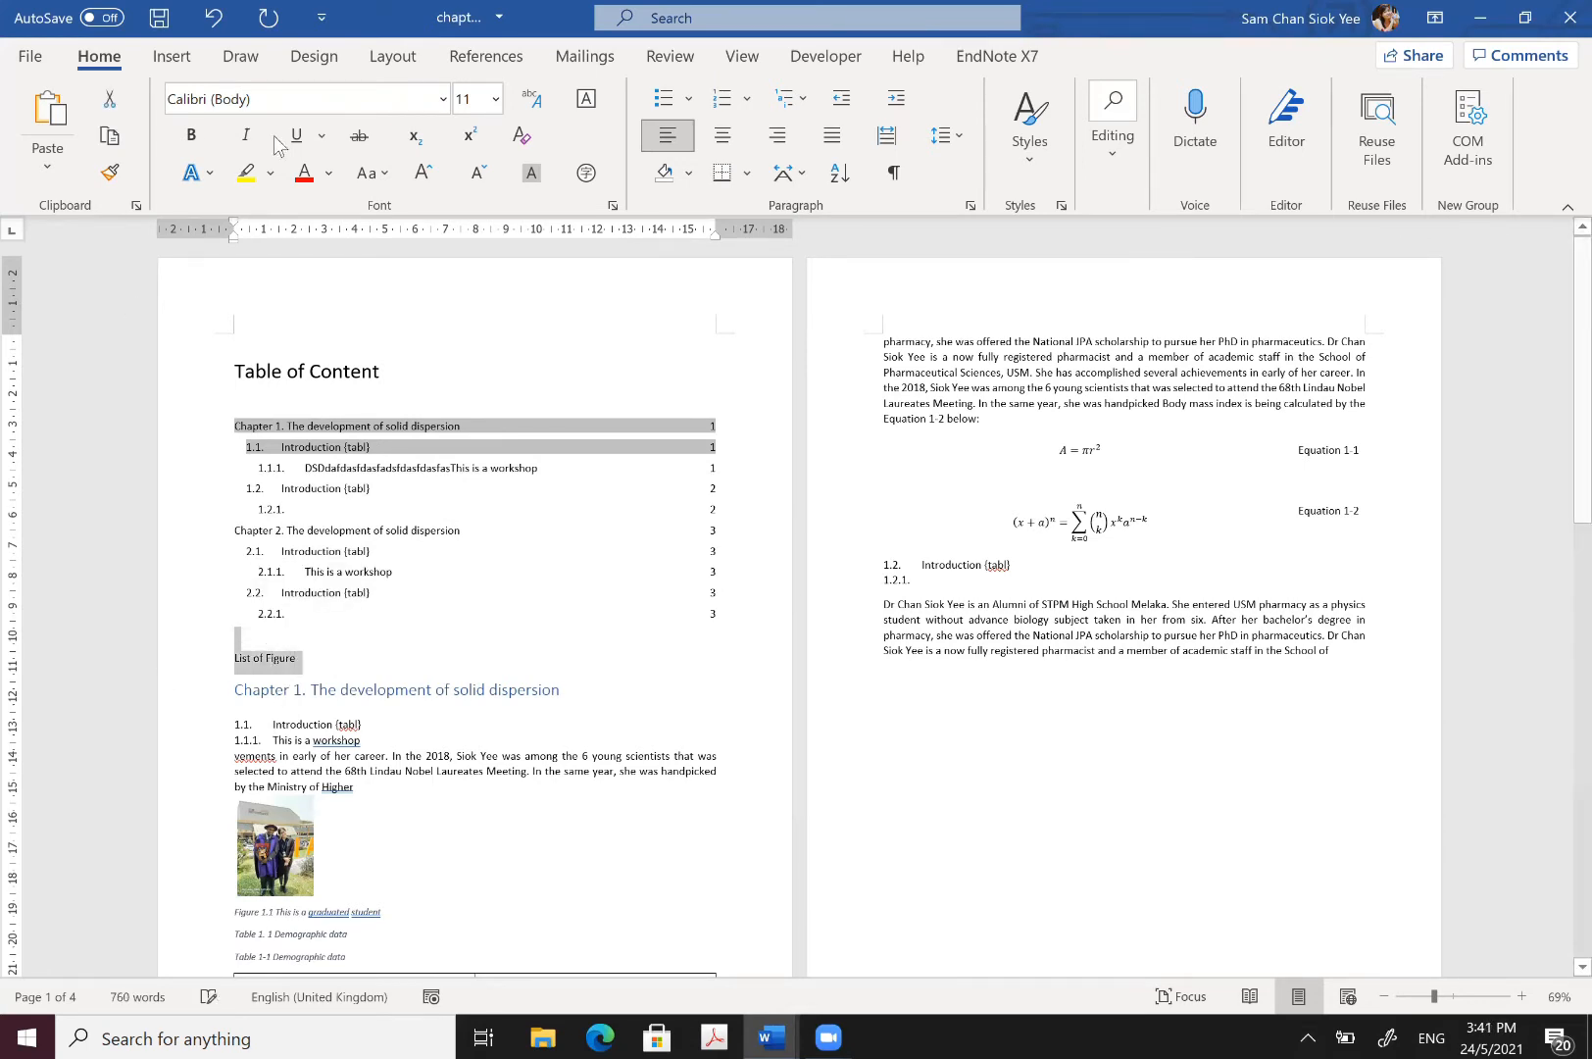
left_click(423, 172)
left_click(424, 172)
left_click(427, 163)
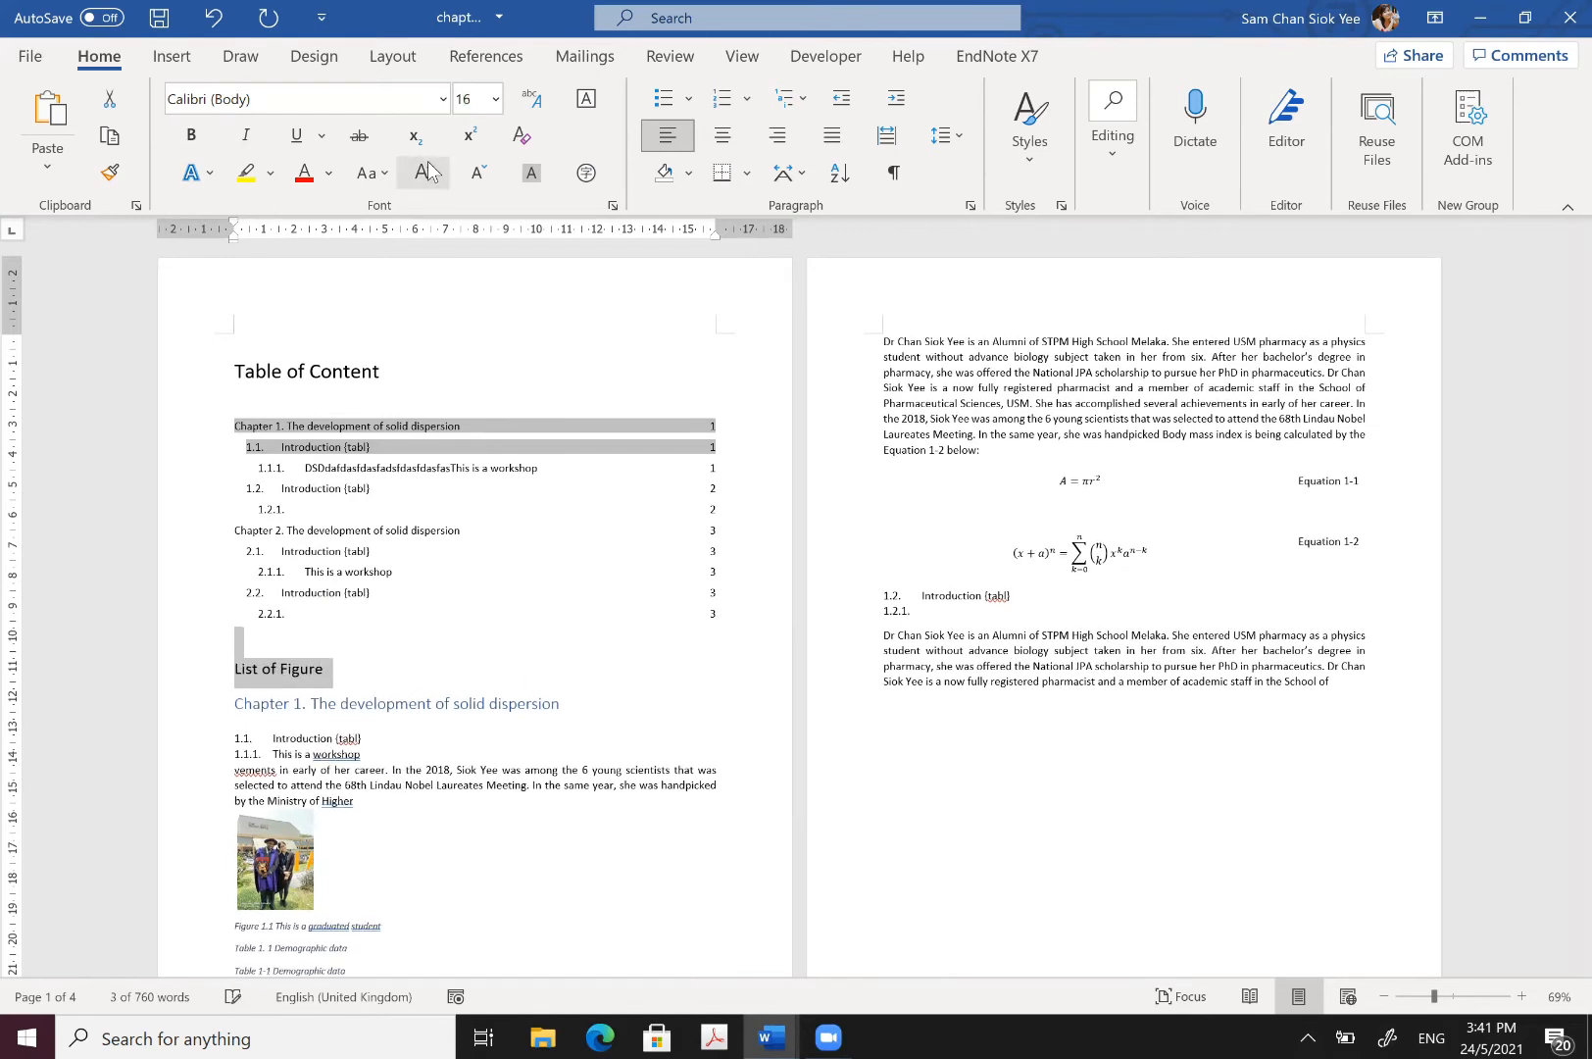
left_click(427, 163)
left_click(368, 677)
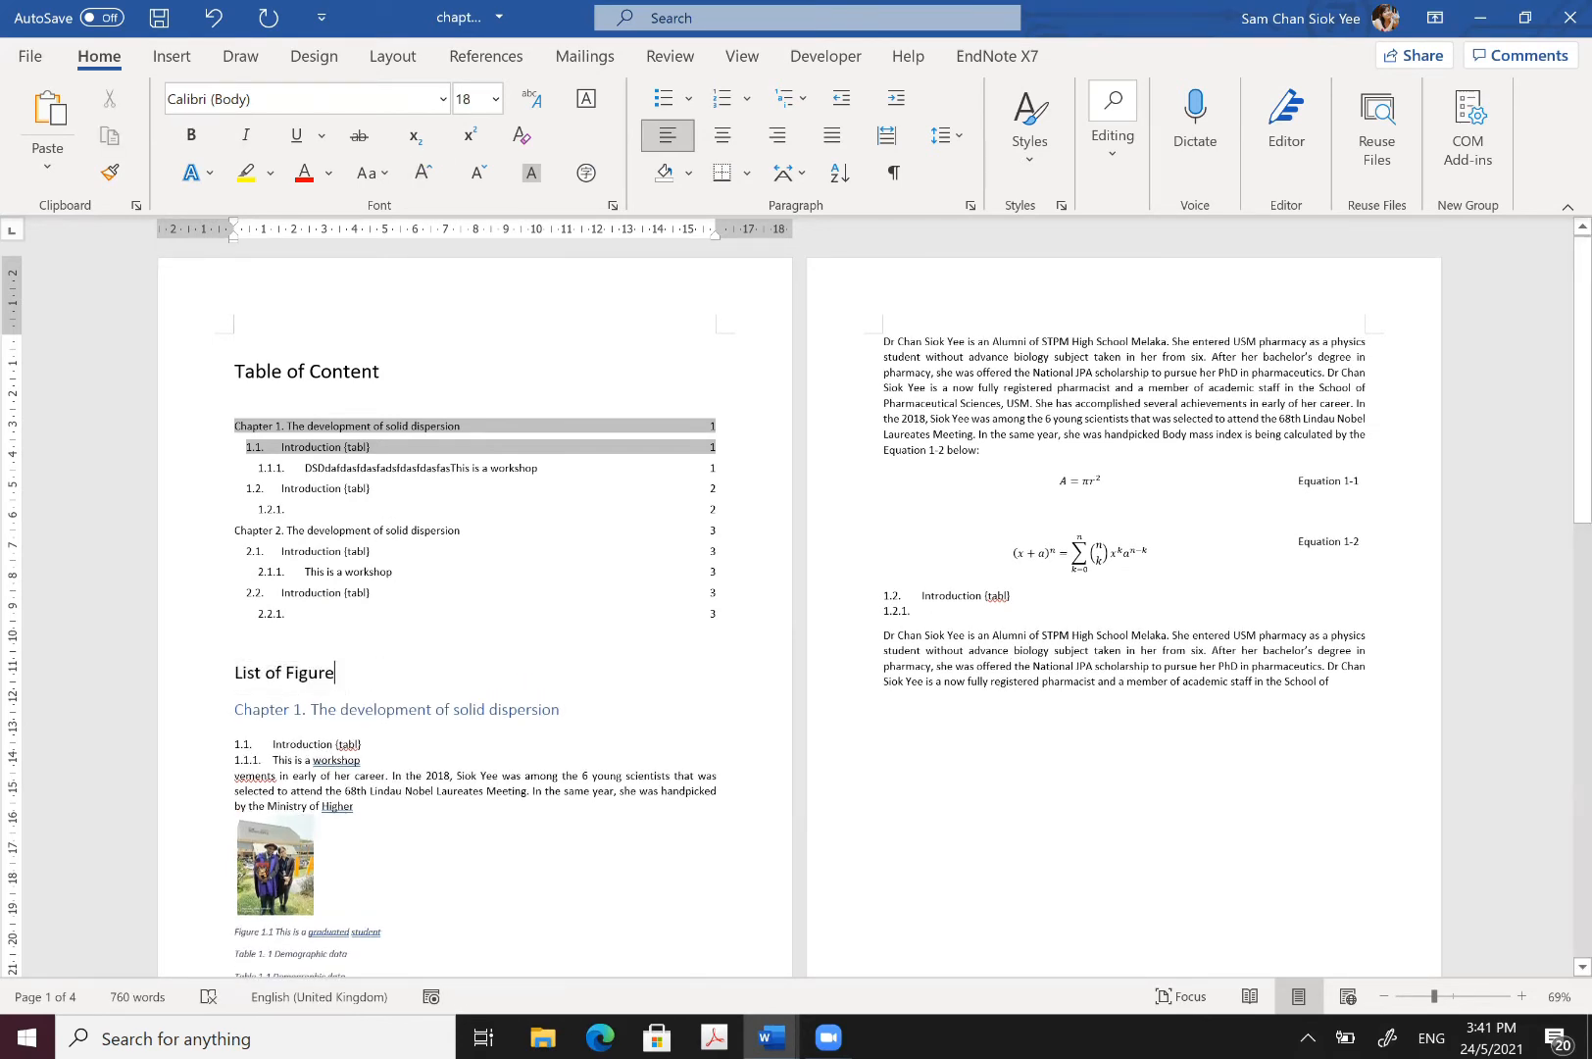
Step: Start a new line below the "List of Figure" heading and open the Insert Table of Figures dialog there
key("Return")
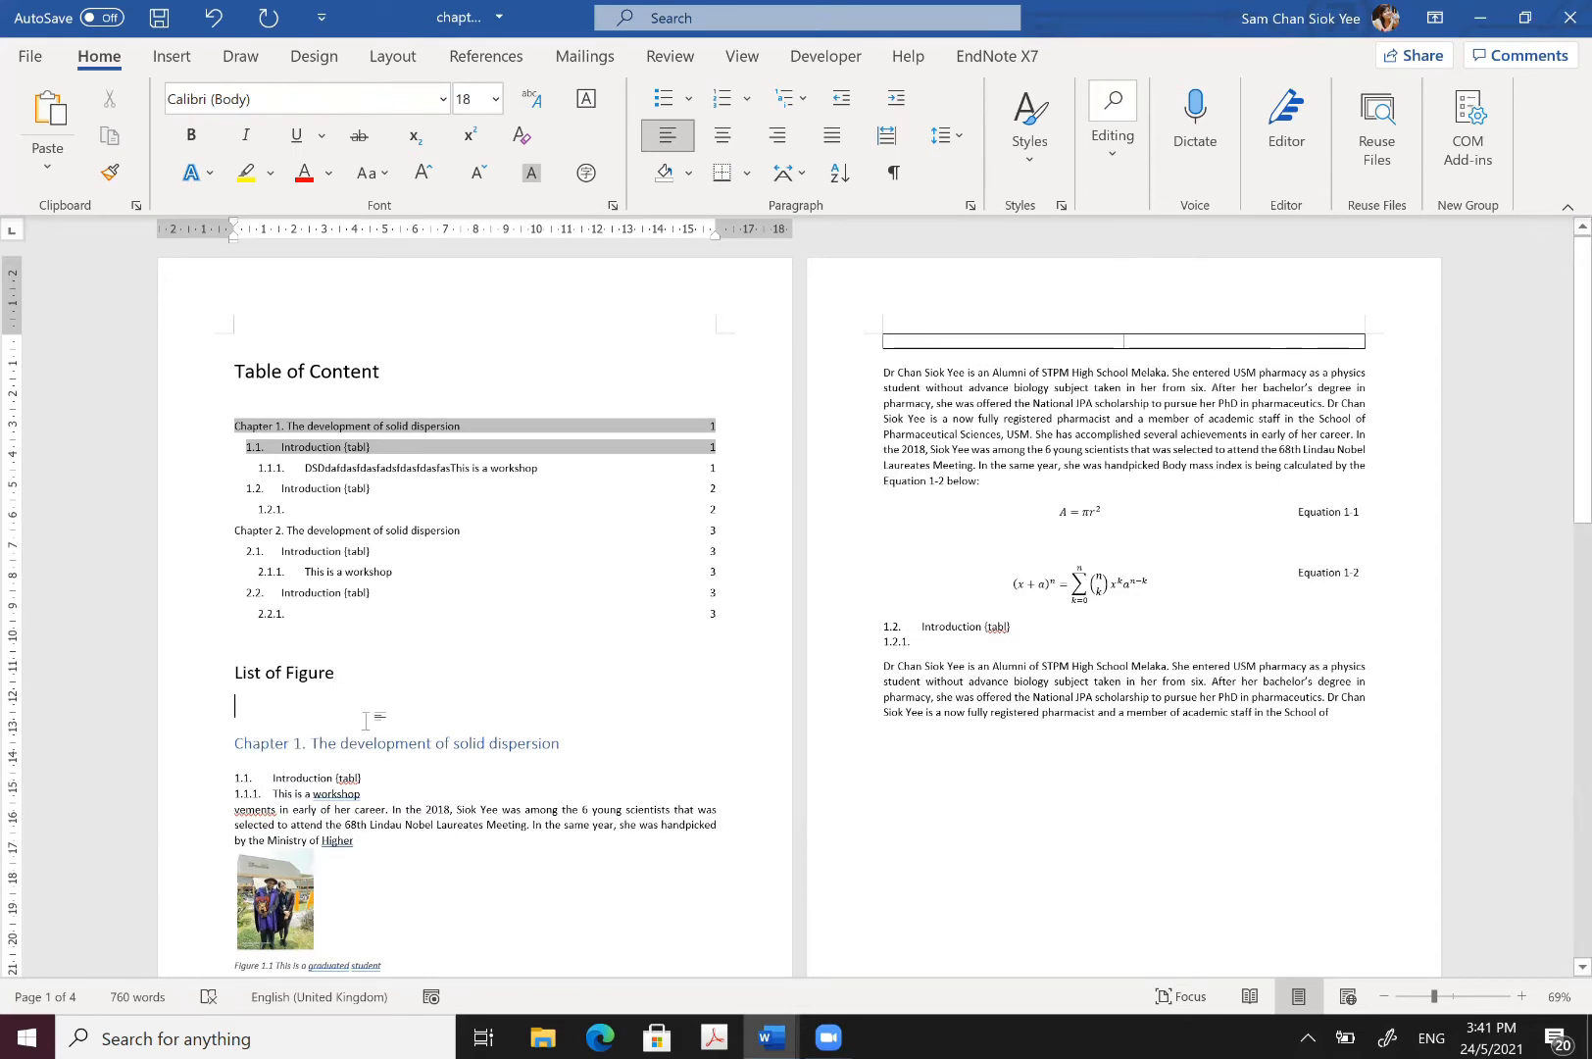
left_click(497, 61)
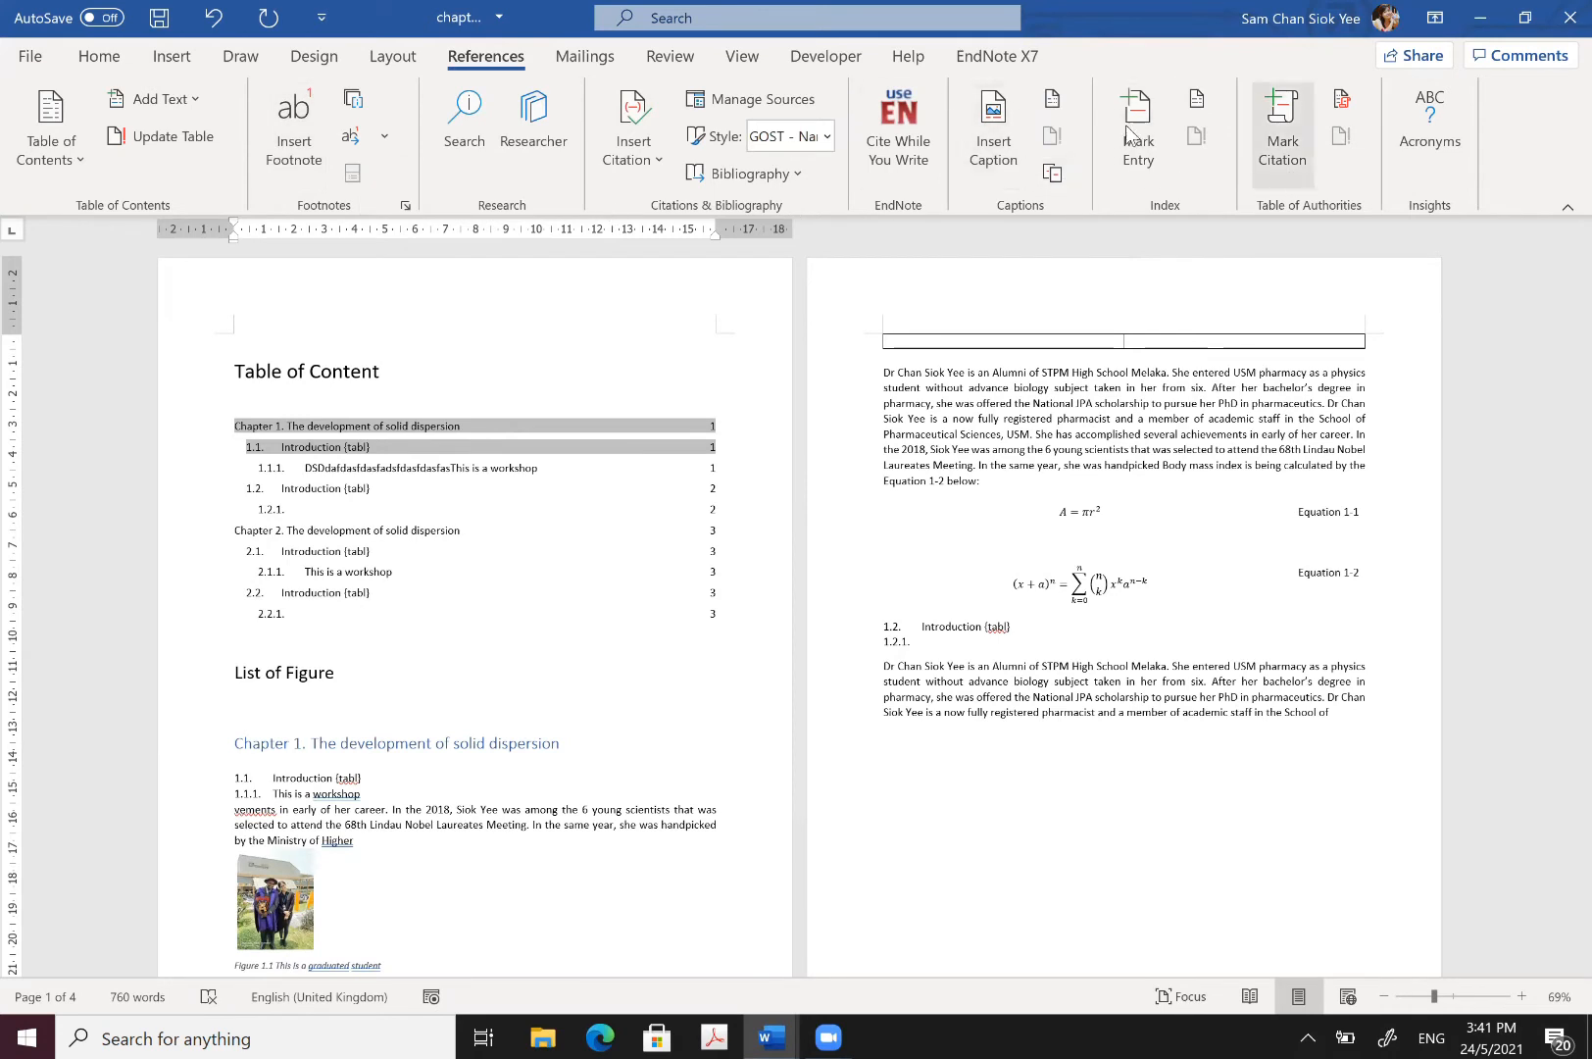
left_click(683, 20)
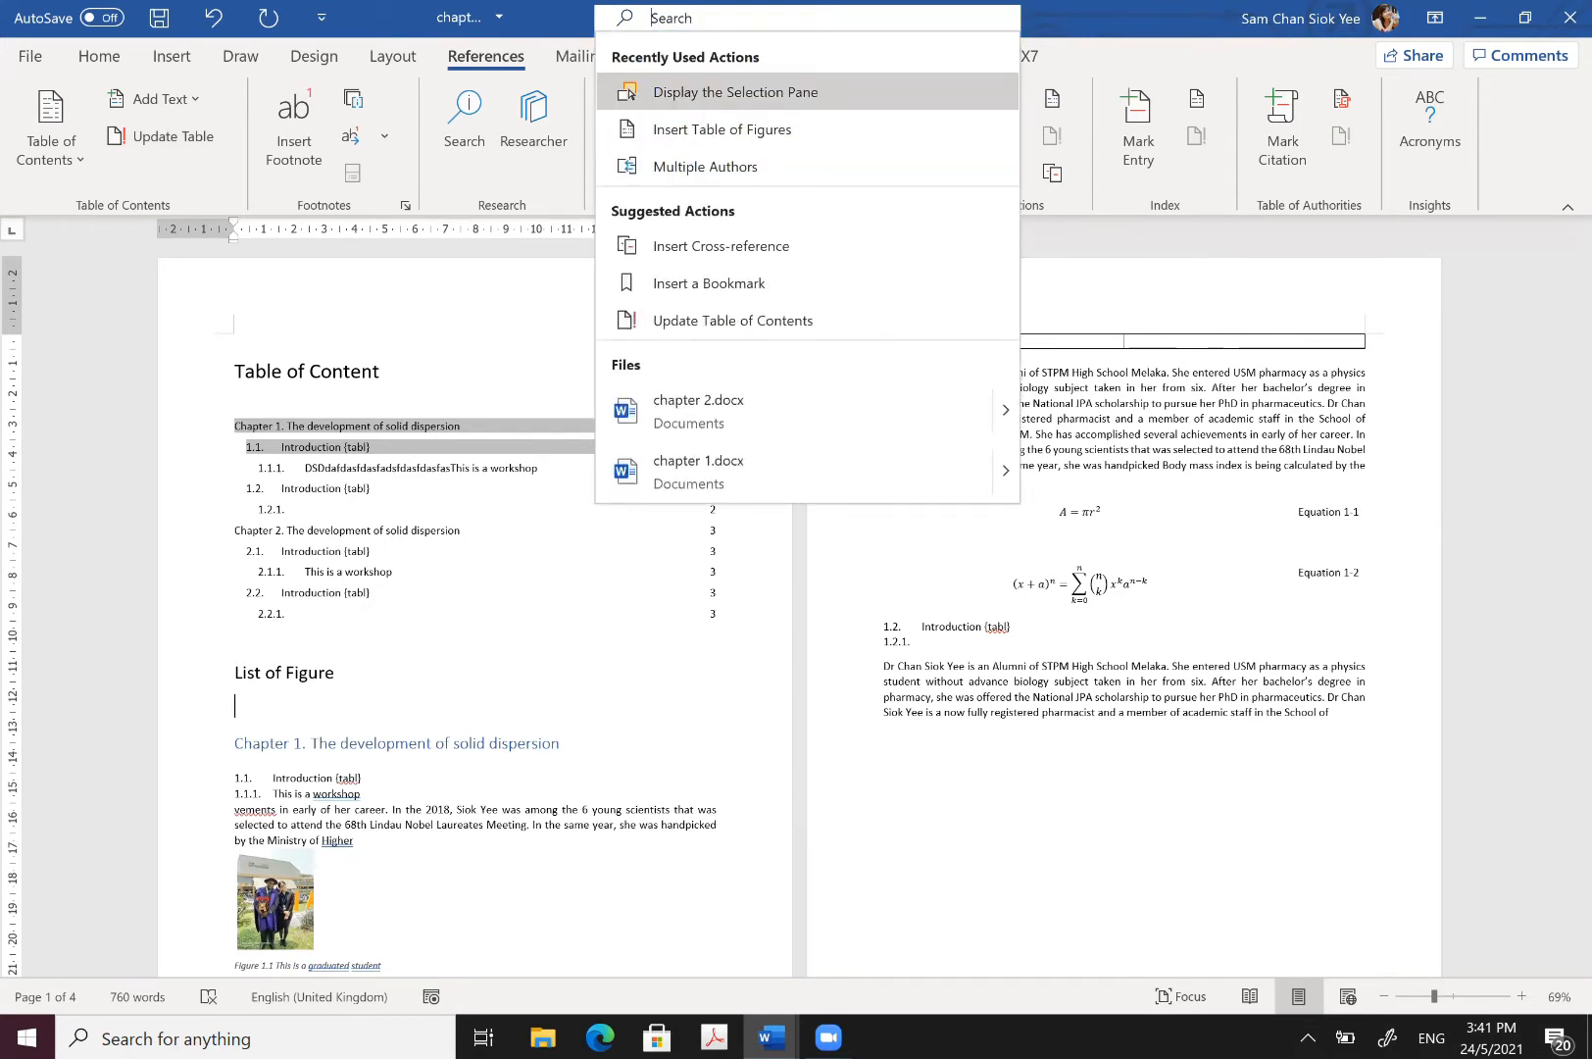
type("insert")
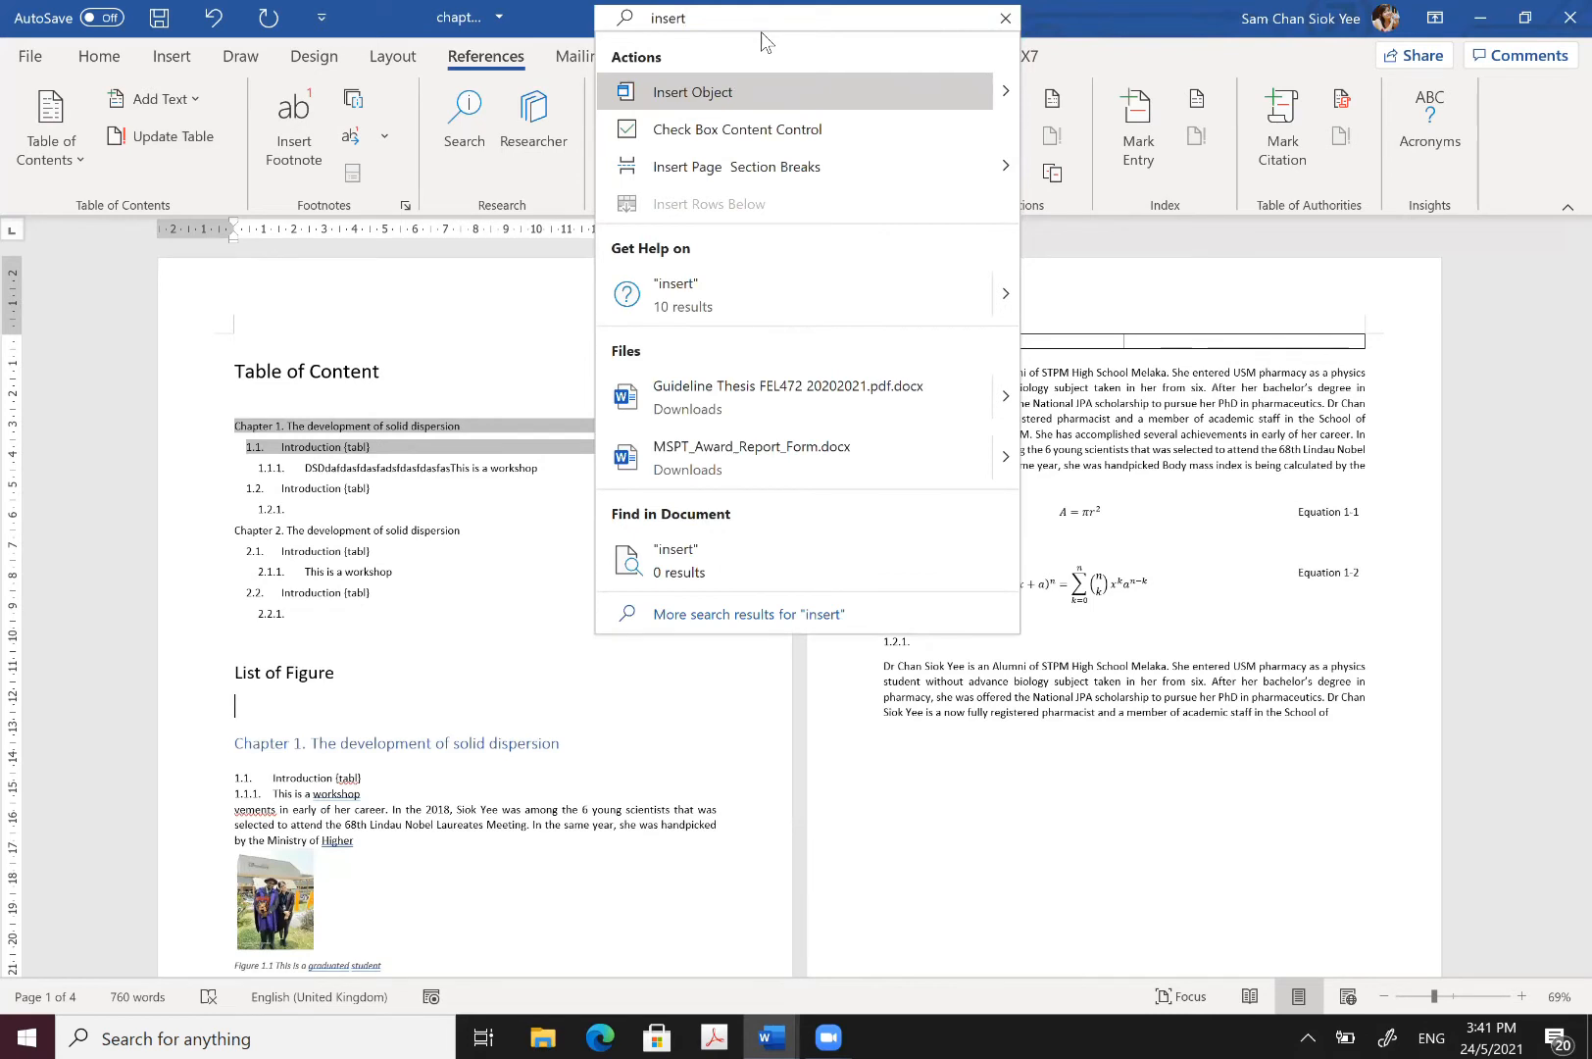
type(" ta")
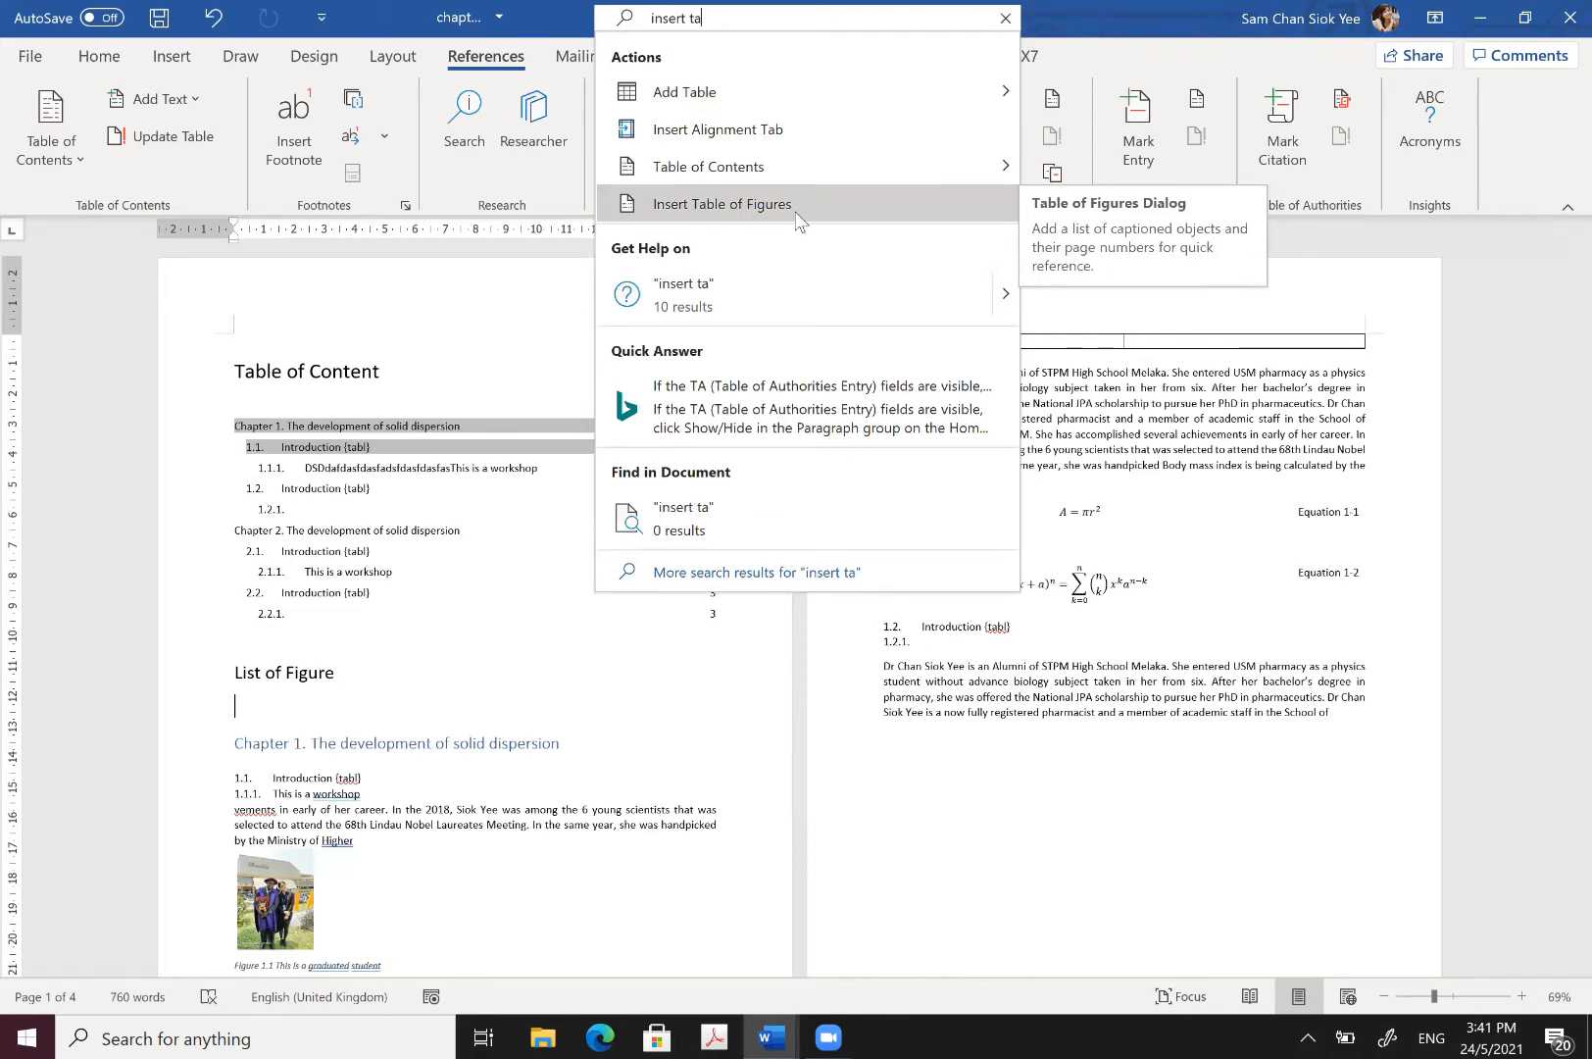
left_click(793, 207)
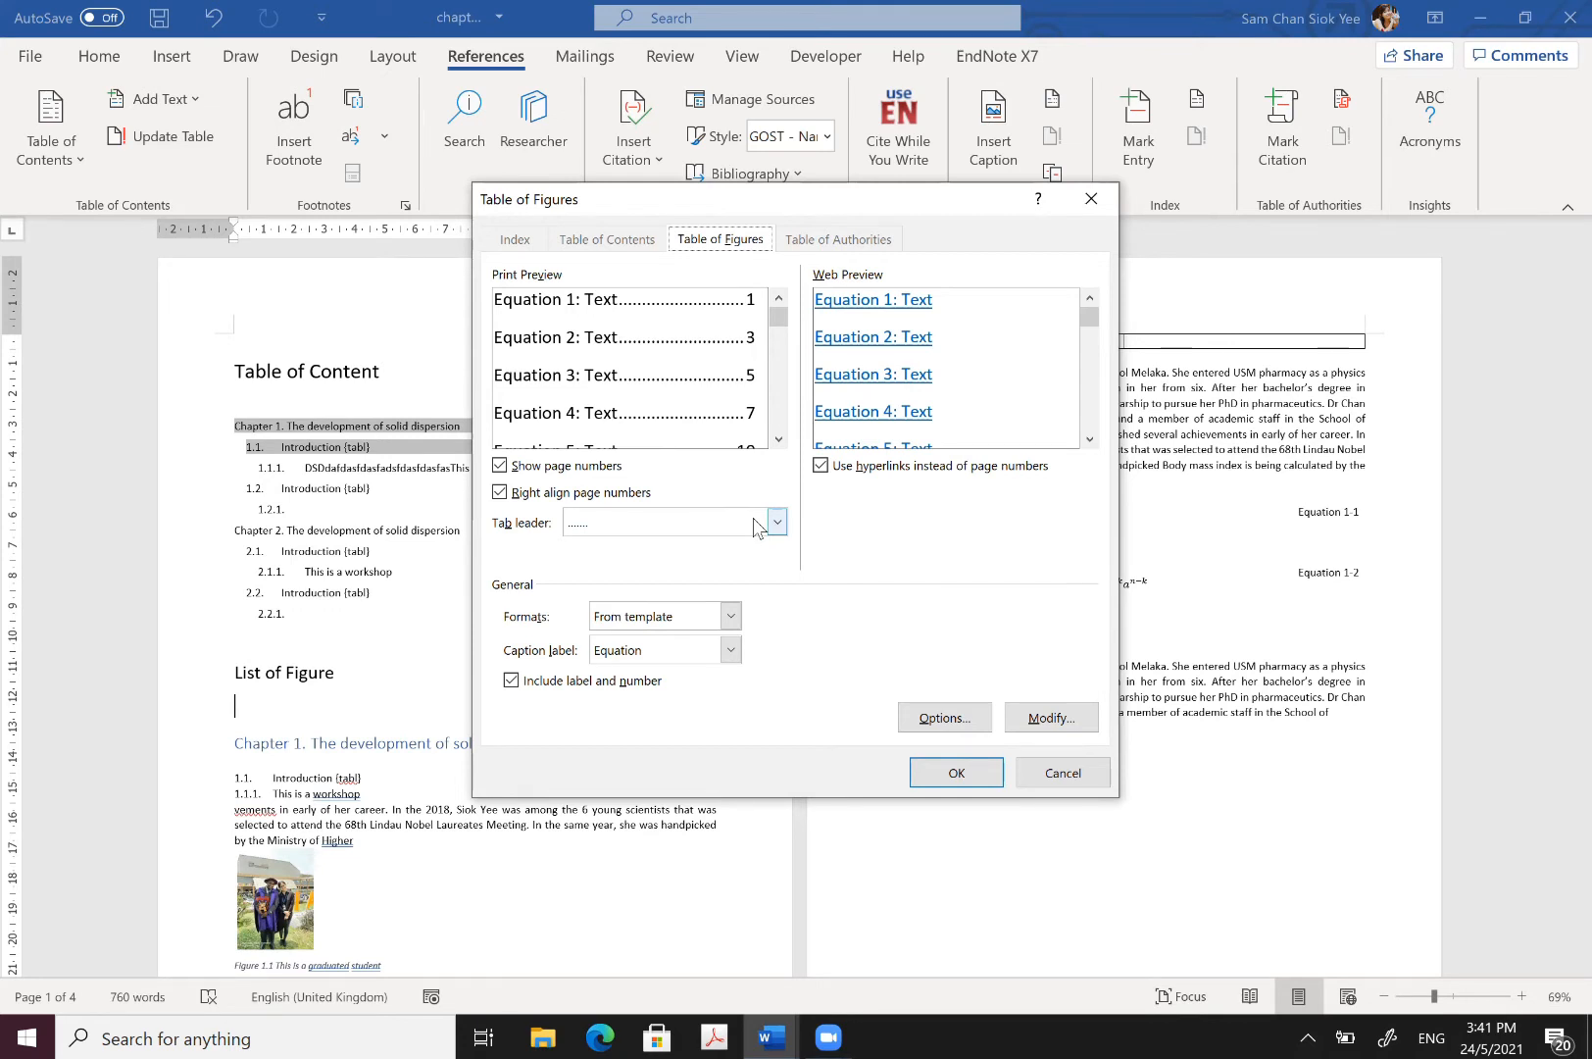
Step: Insert the table of figures with the Figure caption label and a dotted tab leader, leaving its style unmodified
left_click(760, 527)
left_click(728, 551)
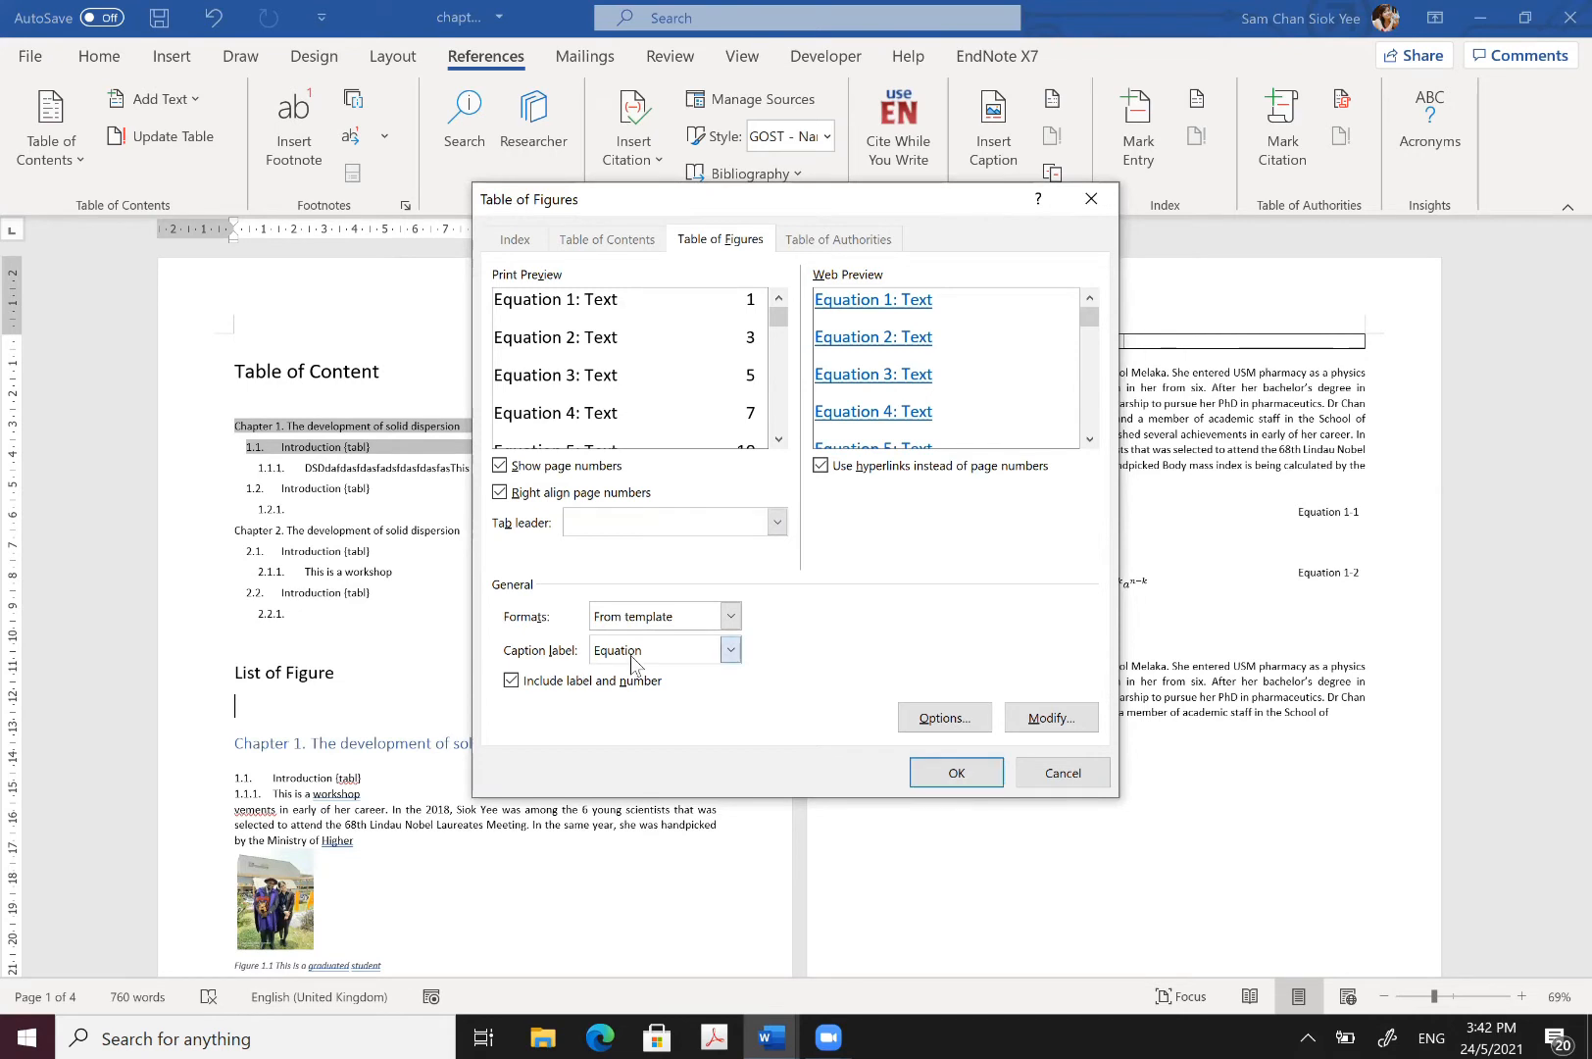
left_click(730, 650)
left_click(642, 691)
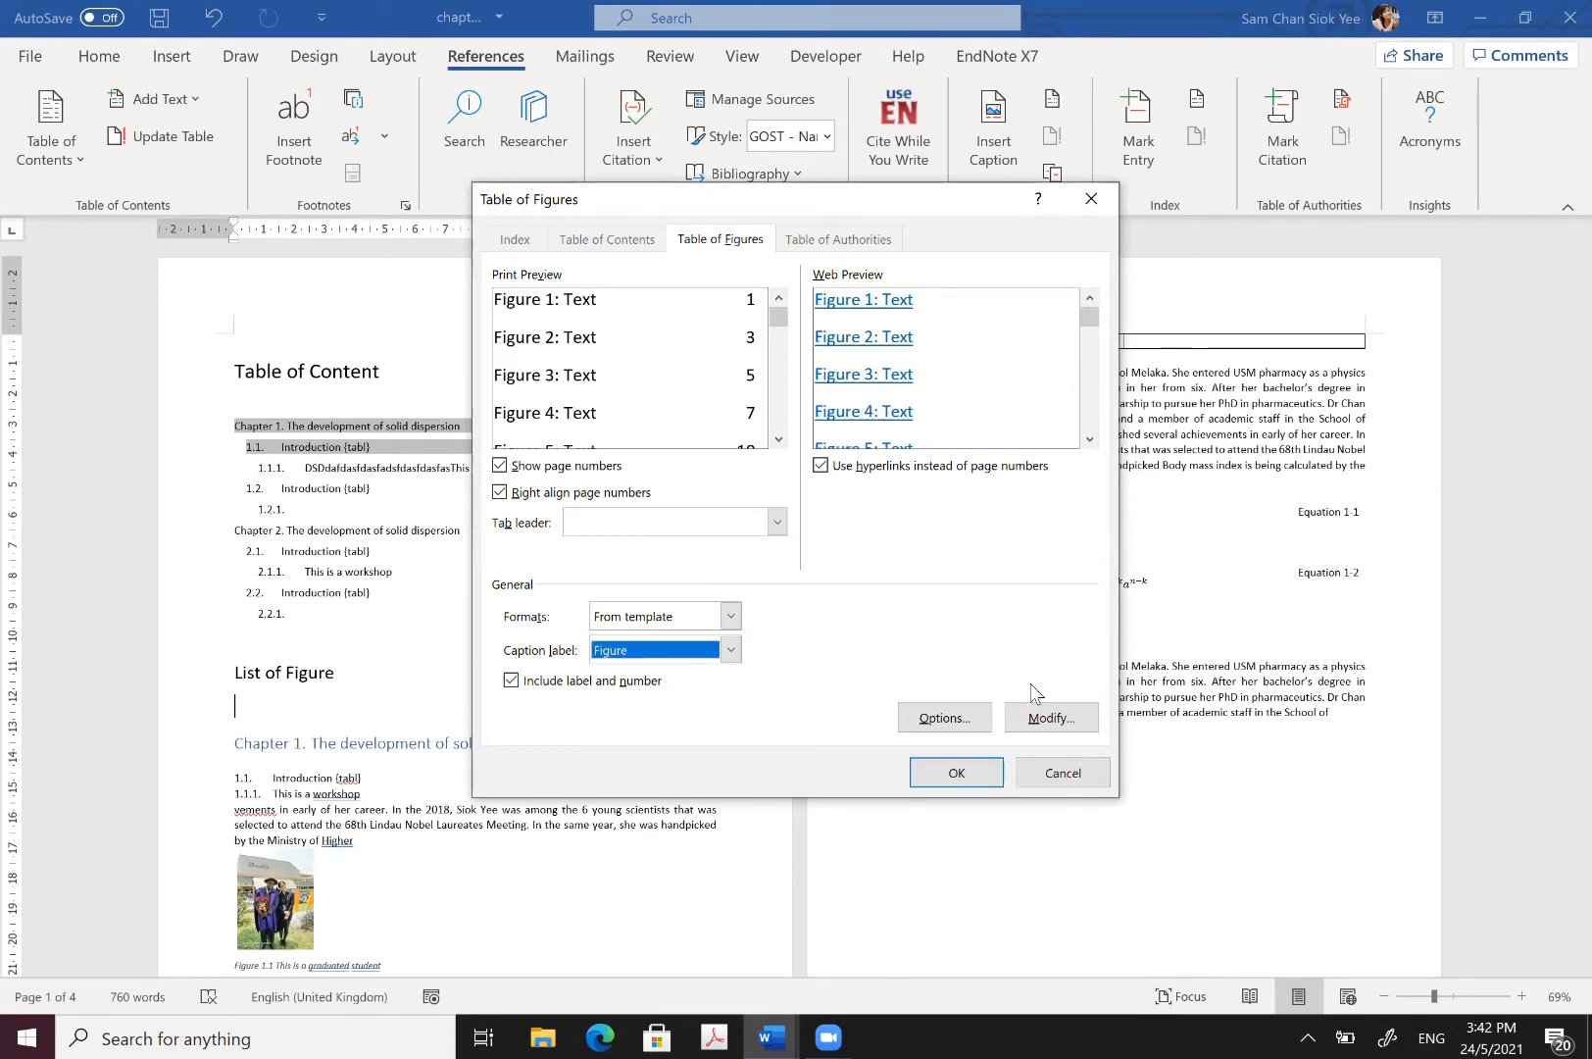
left_click(1051, 718)
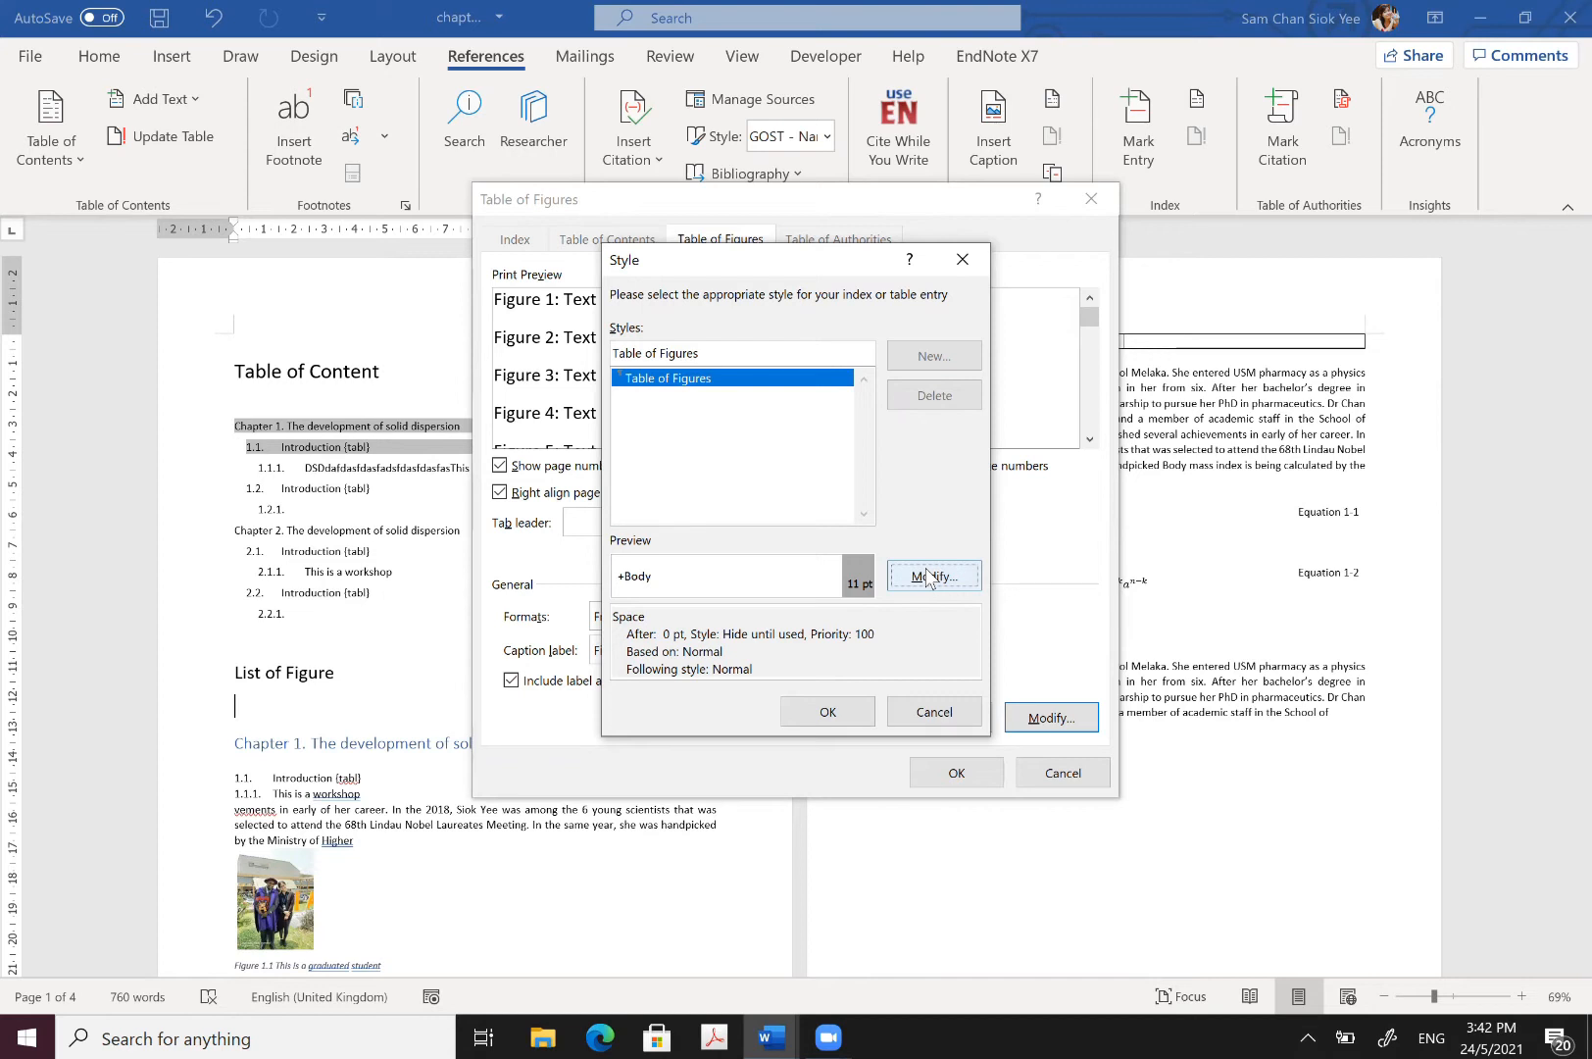
left_click(933, 712)
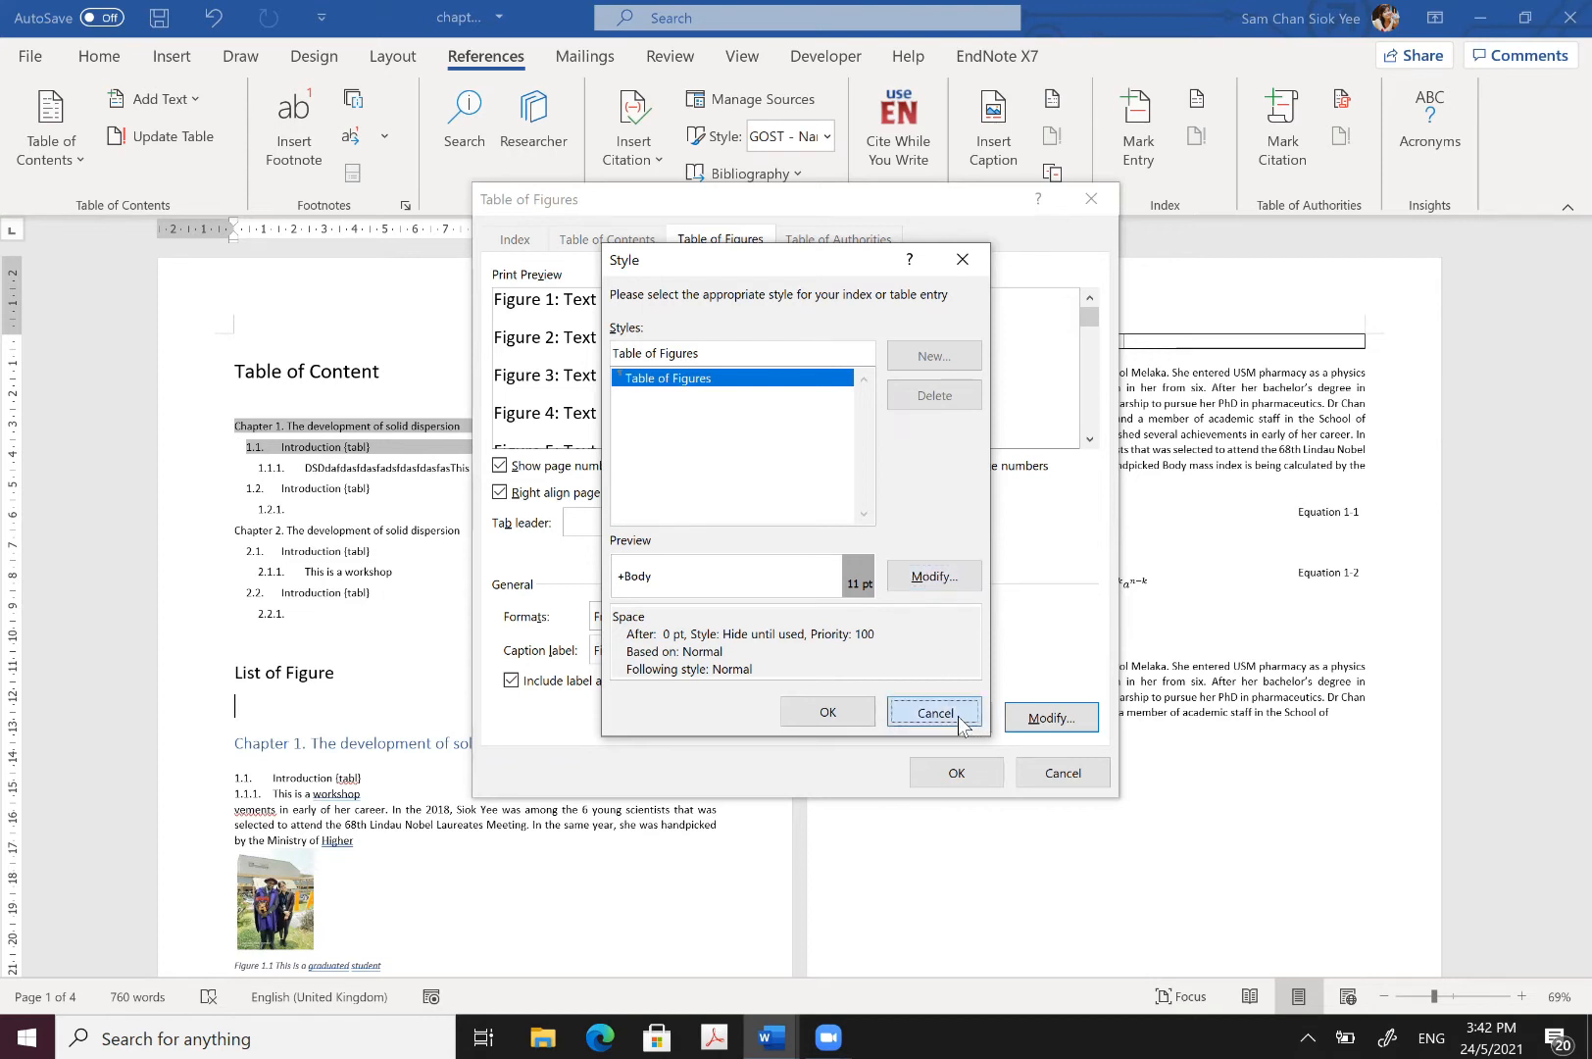
left_click(936, 774)
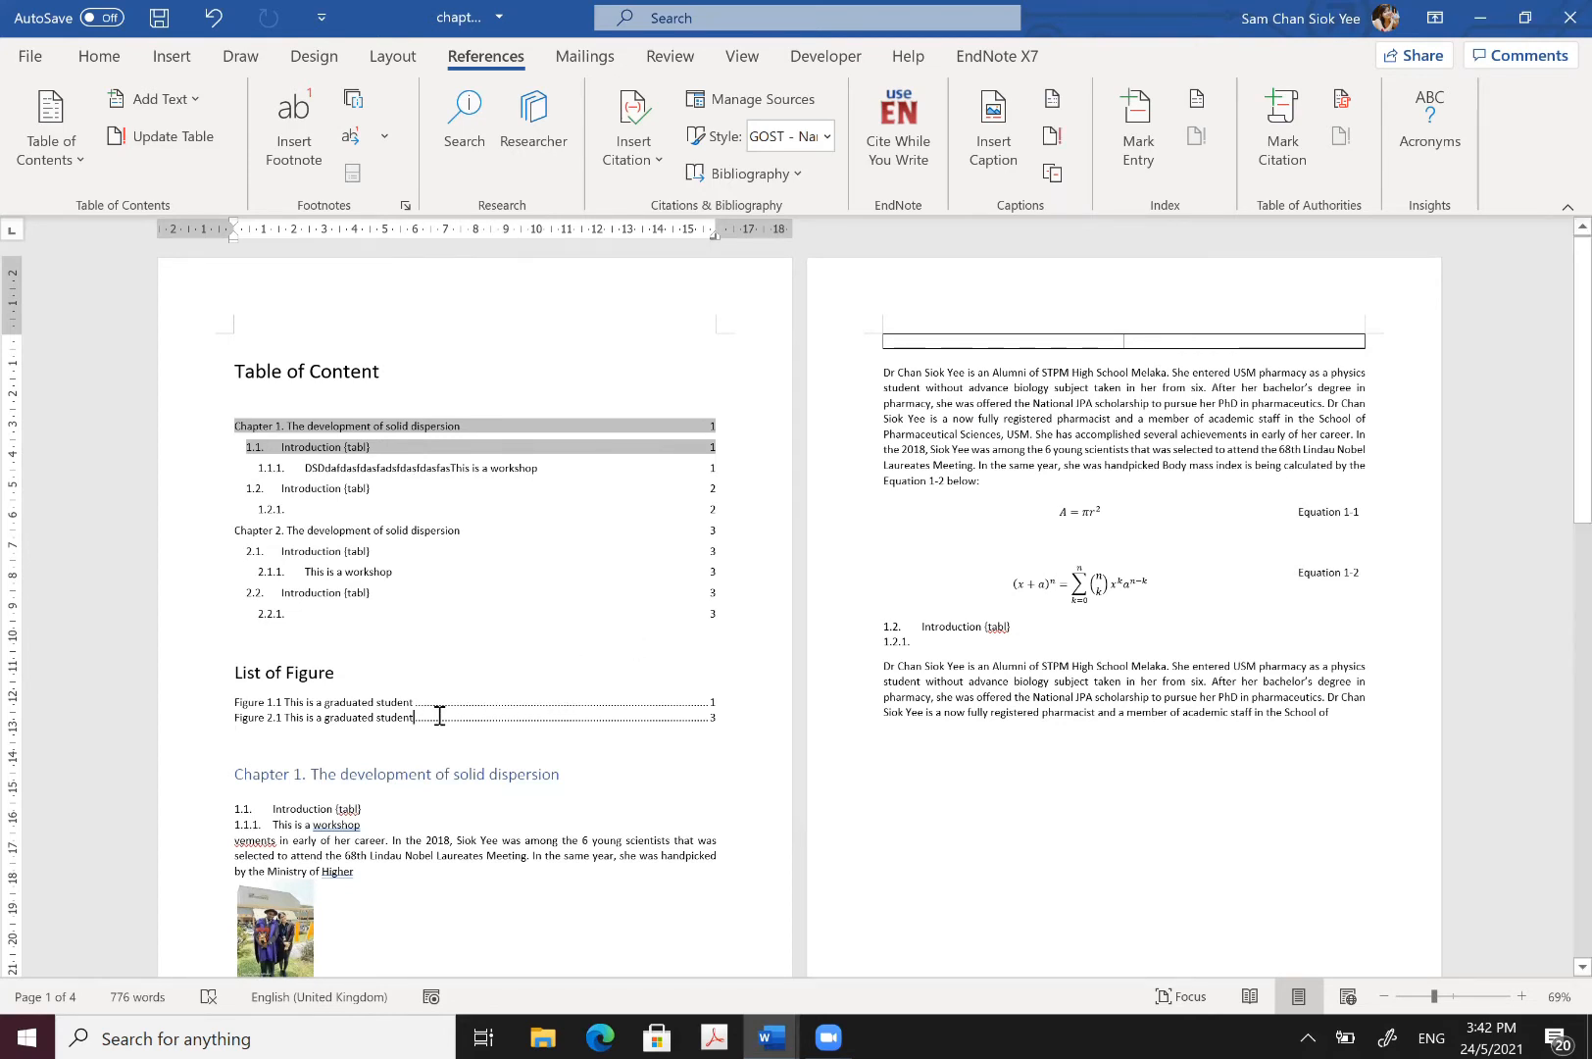
Step: Add an empty line under the "List of Figure" heading and find the Insert Table of Figures command to reopen its dialog
left_click(379, 676)
key("ctrl+z")
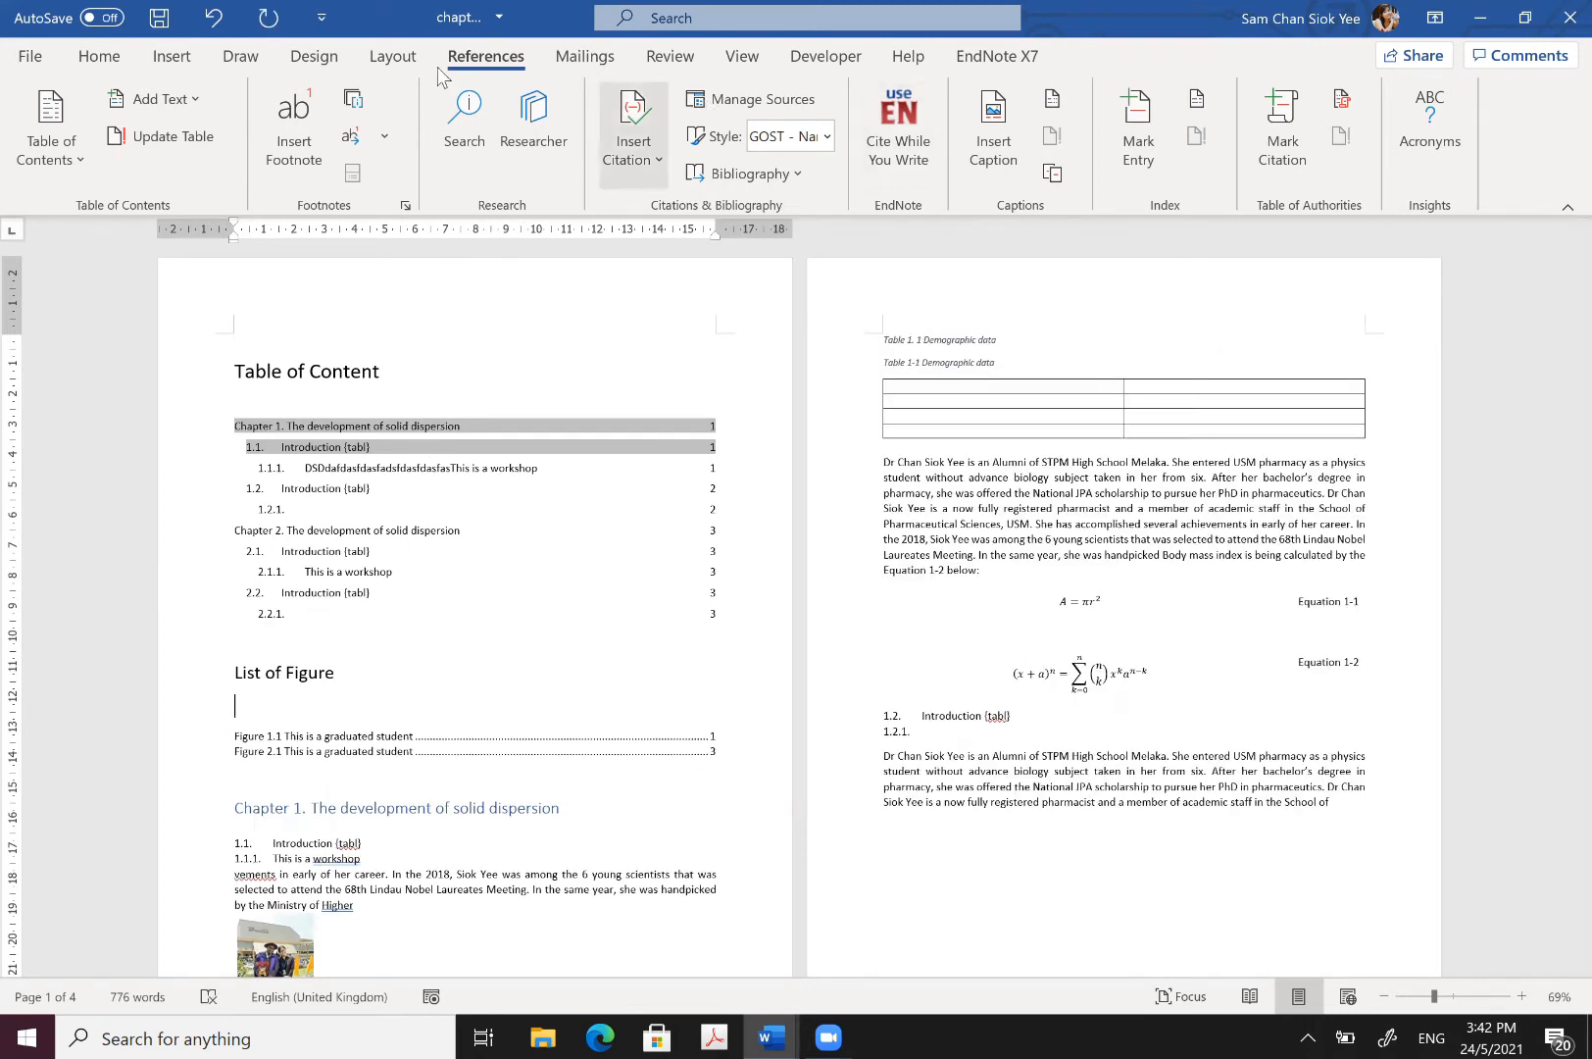
left_click(691, 18)
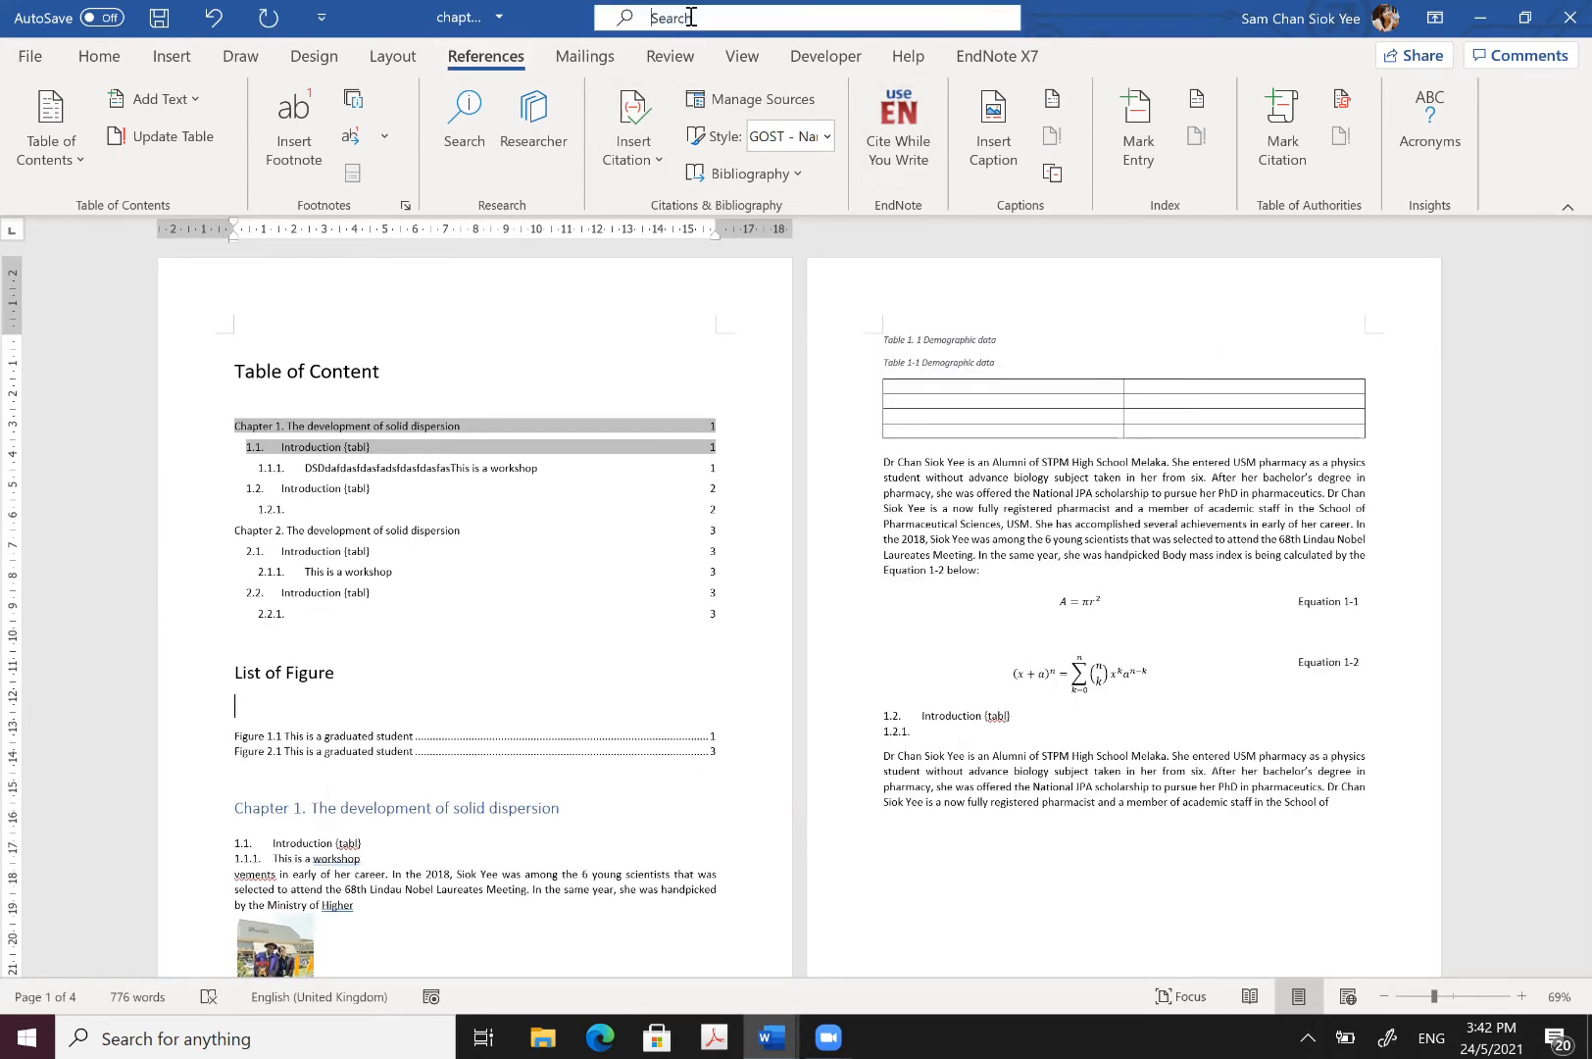
type("inser")
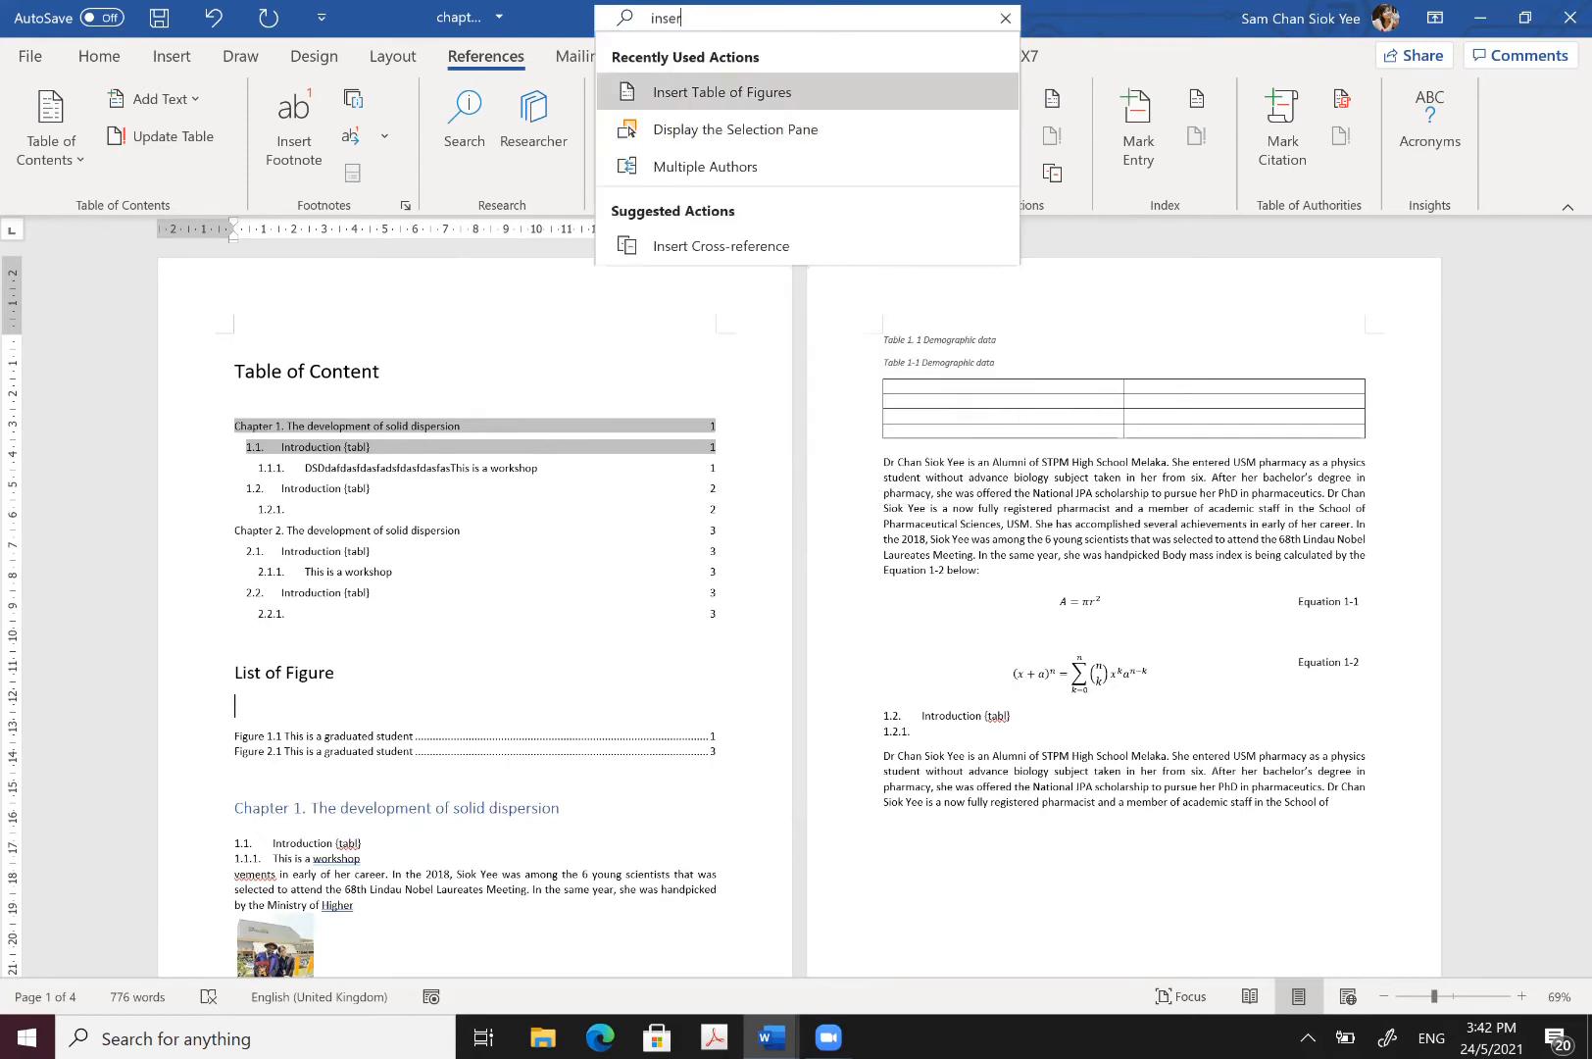
type("t")
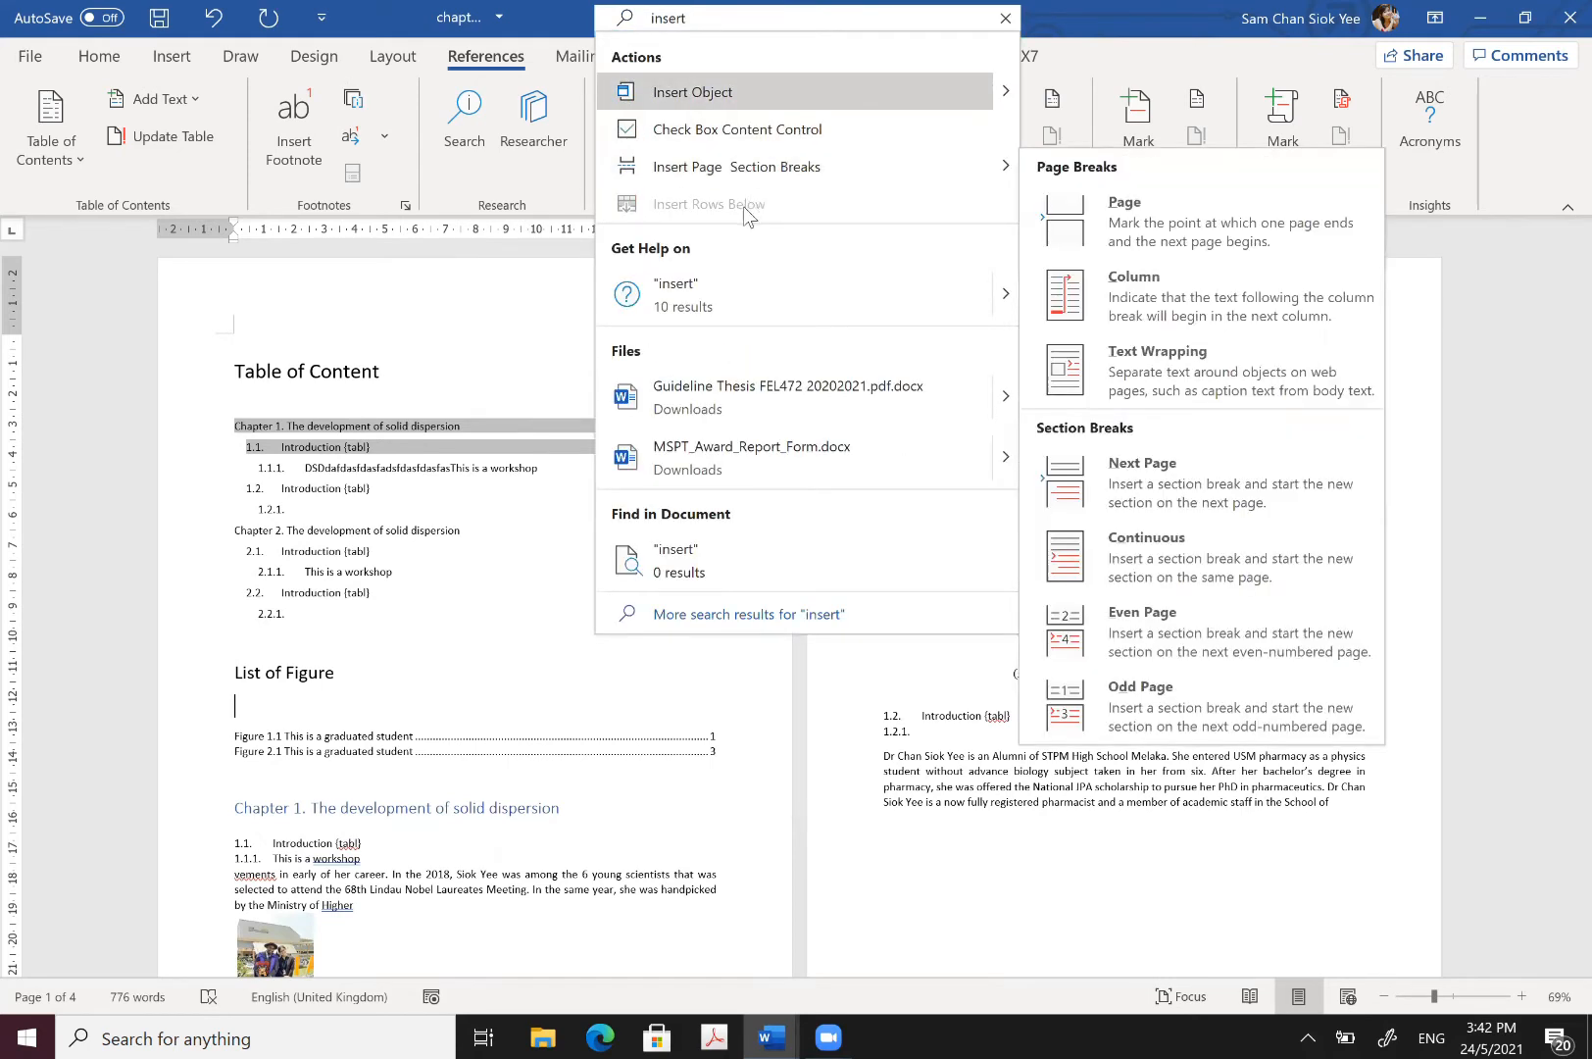
type(" t")
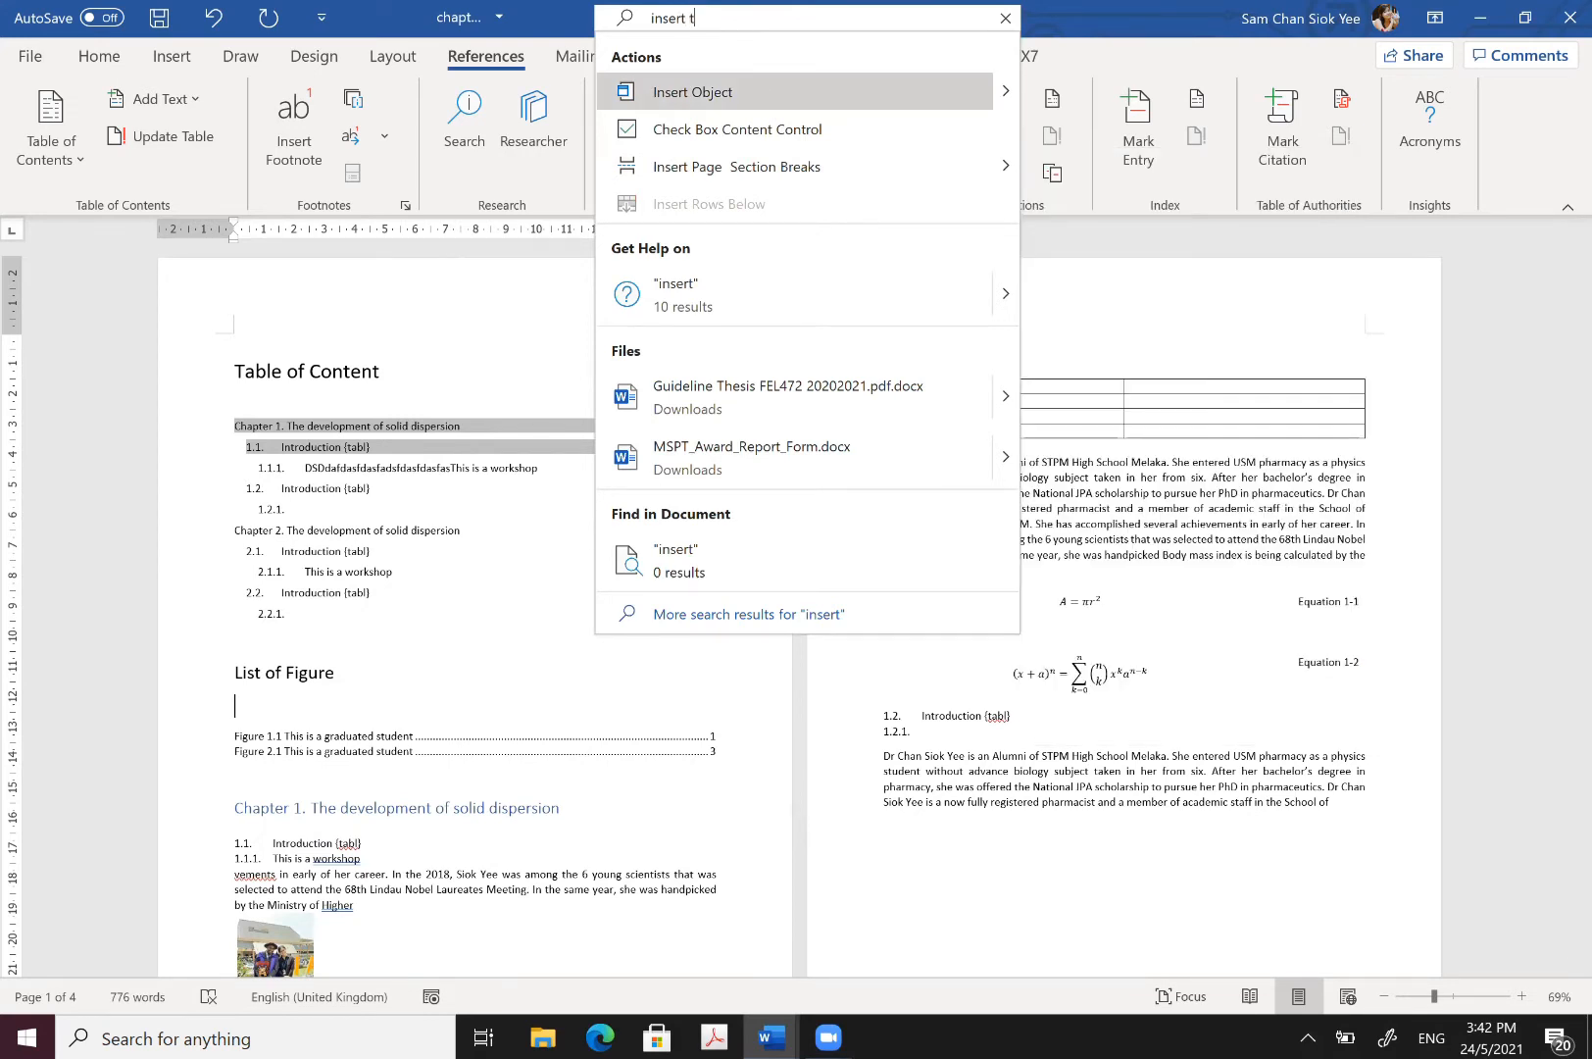
type("a")
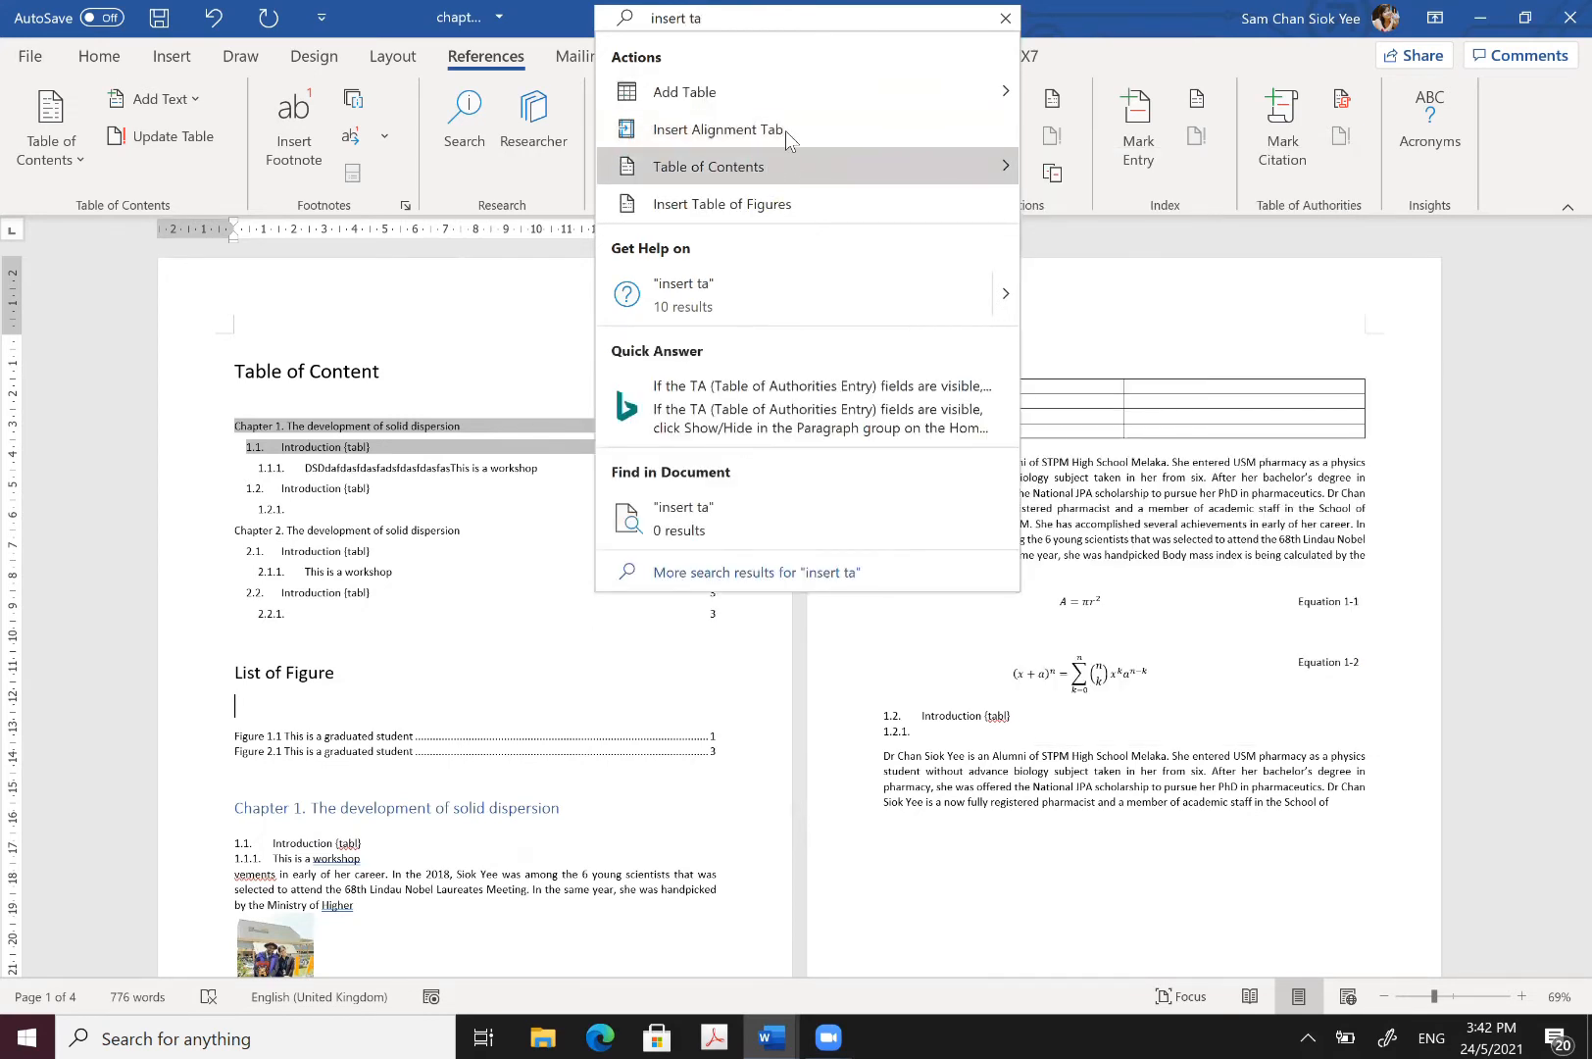
left_click(774, 203)
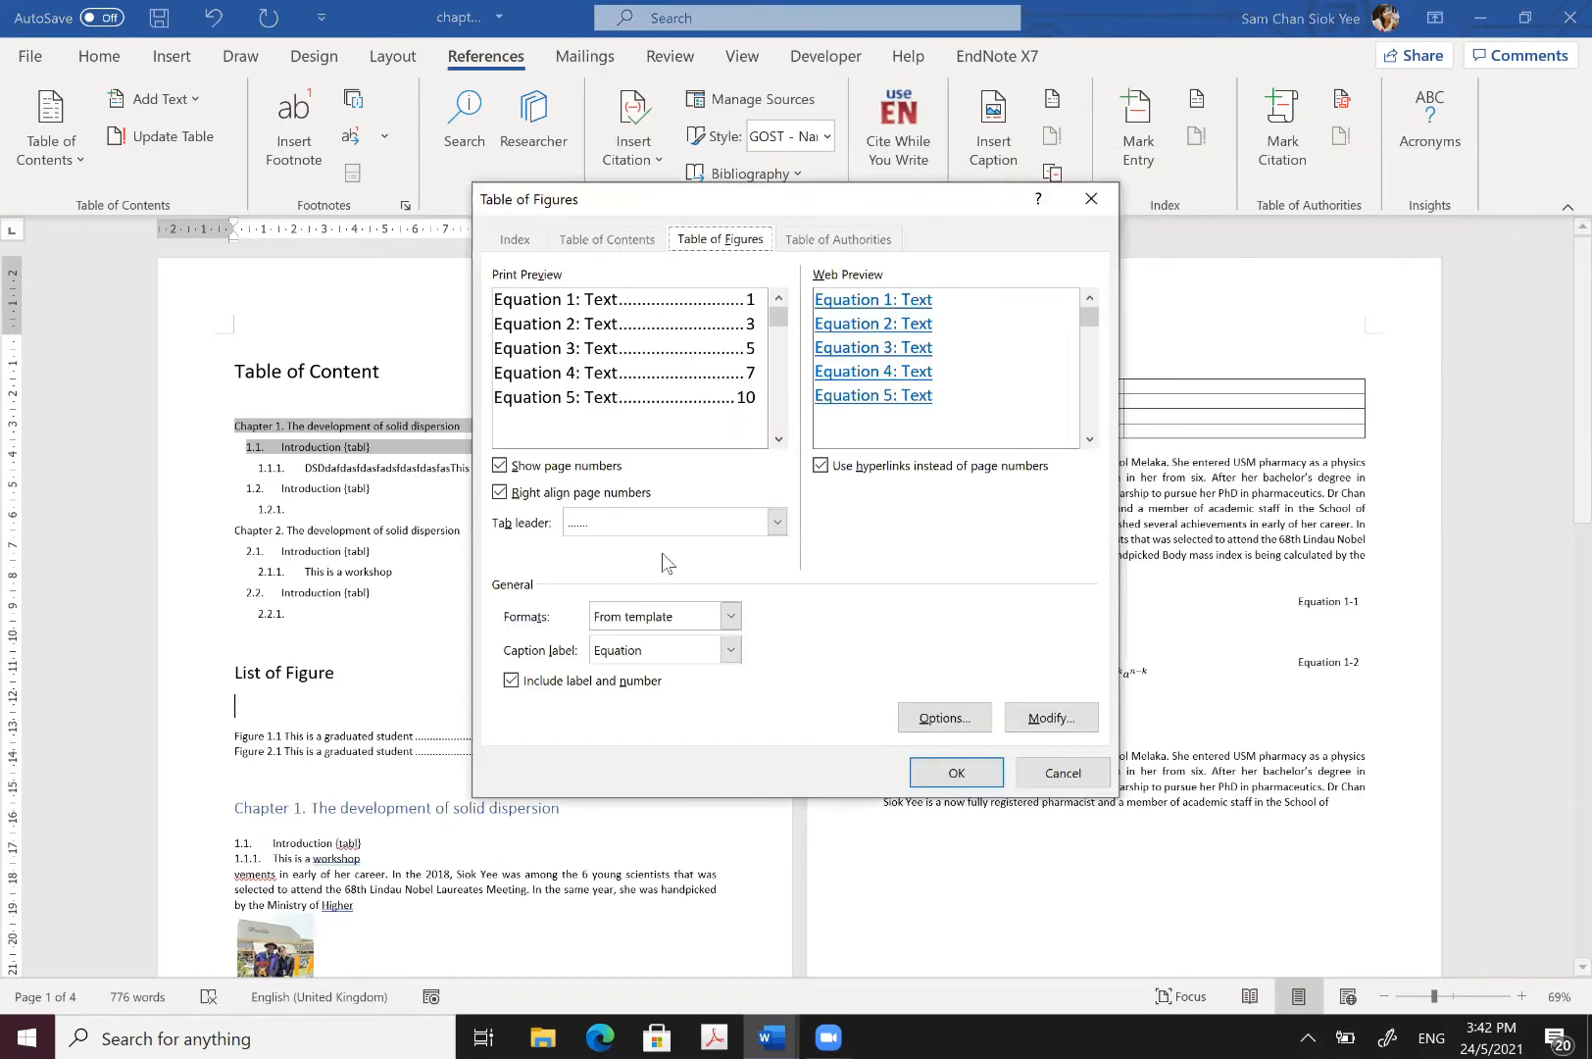
Step: Replace the existing list of figures with one using the Figure caption label and no tab leader
left_click(776, 521)
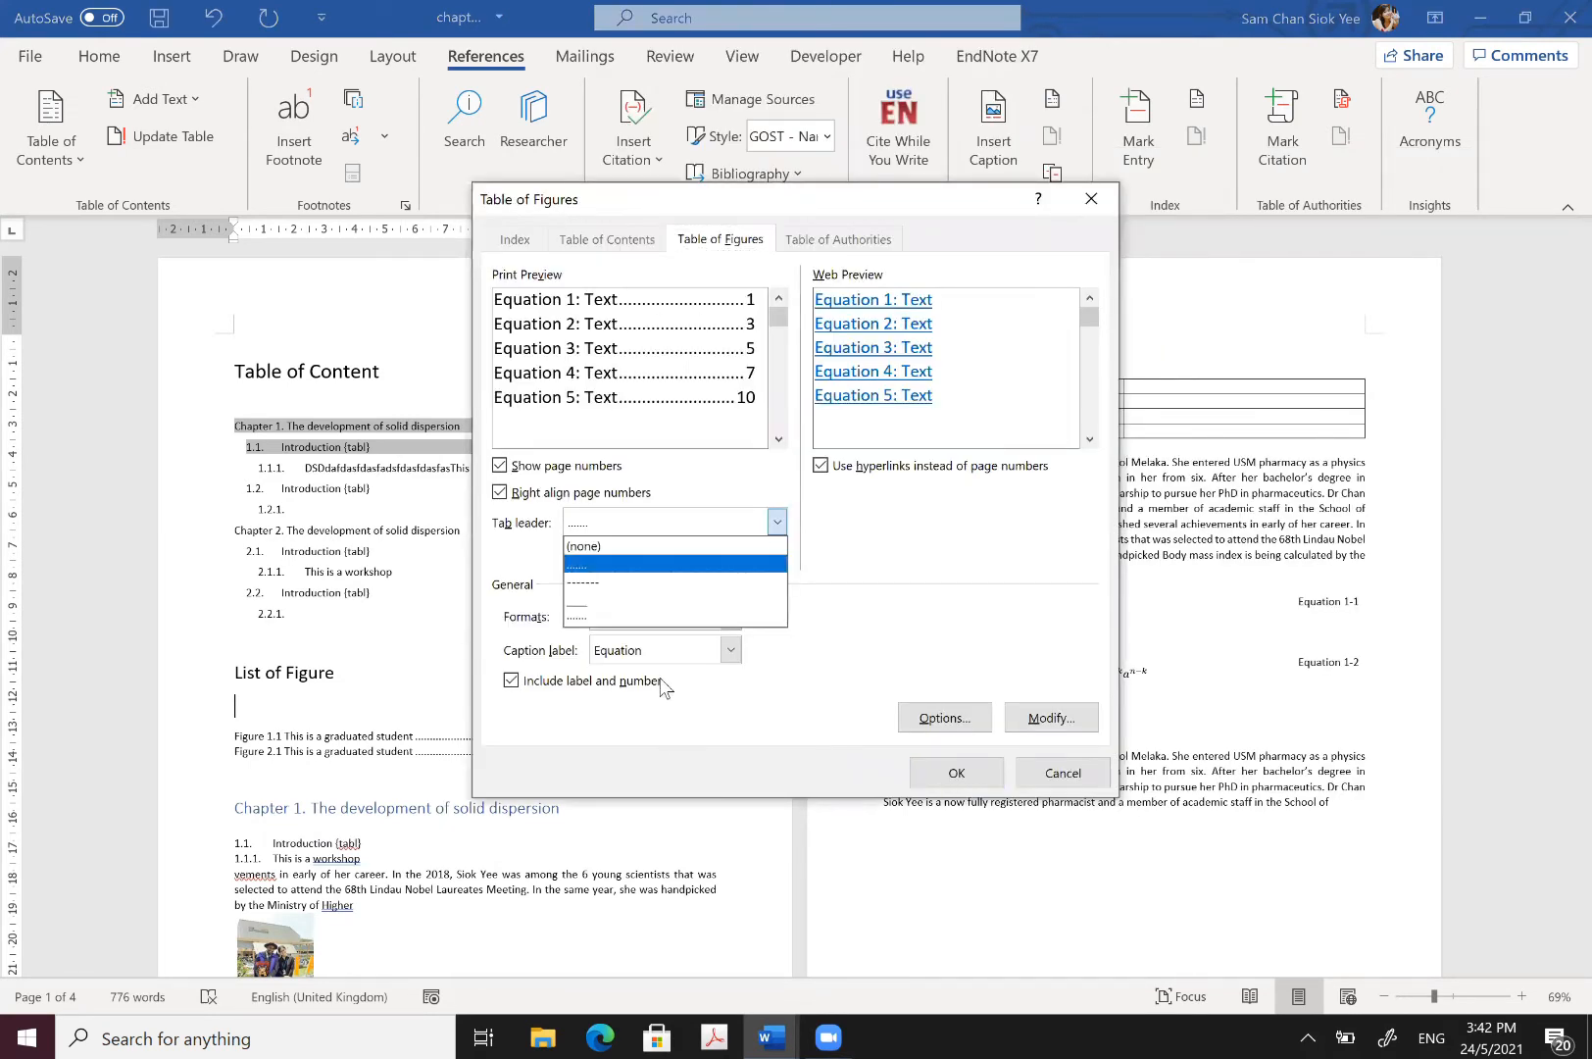
left_click(588, 544)
left_click(730, 649)
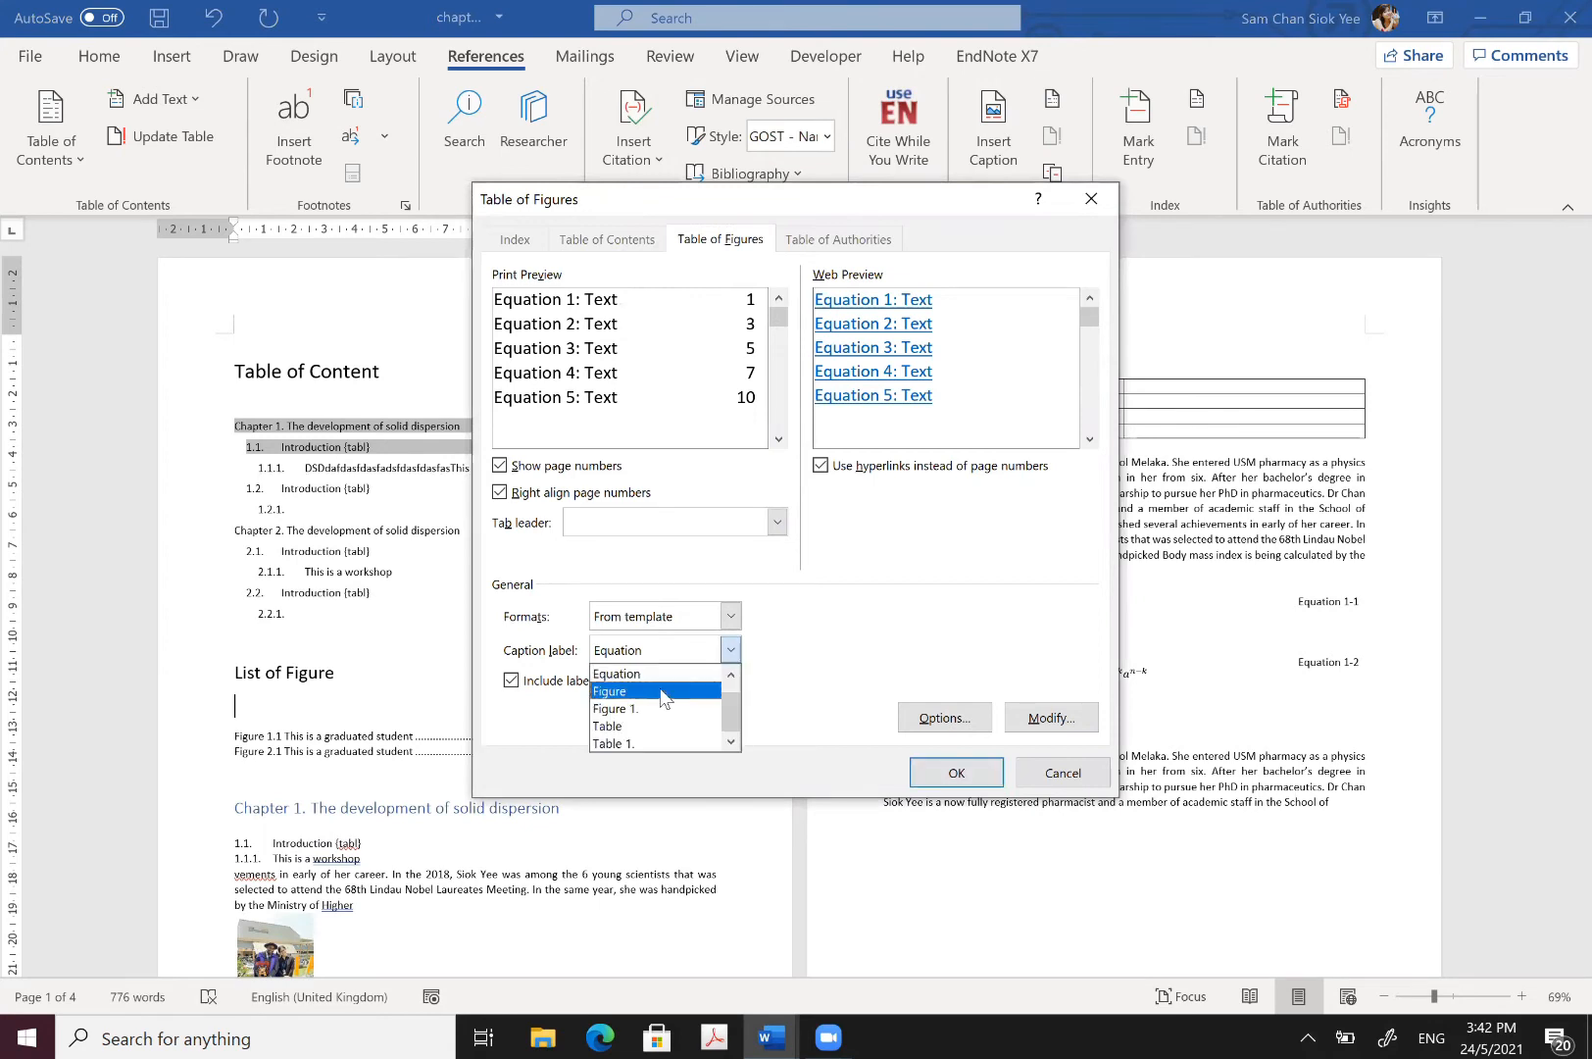
left_click(676, 691)
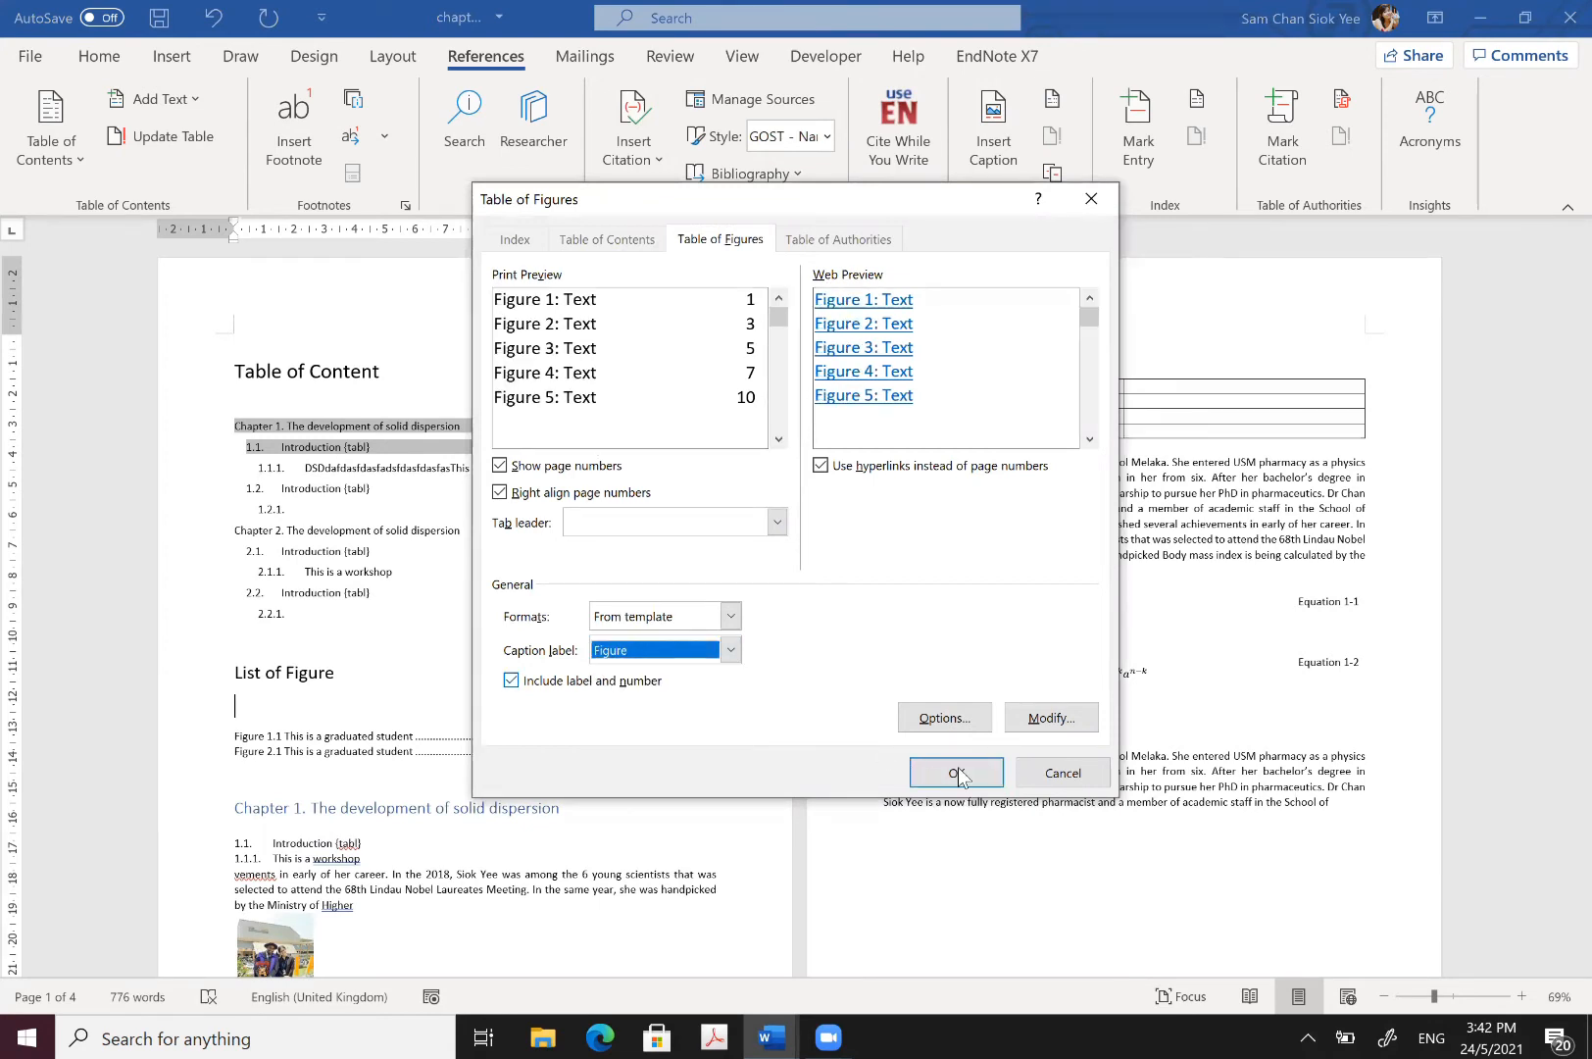
key("Return")
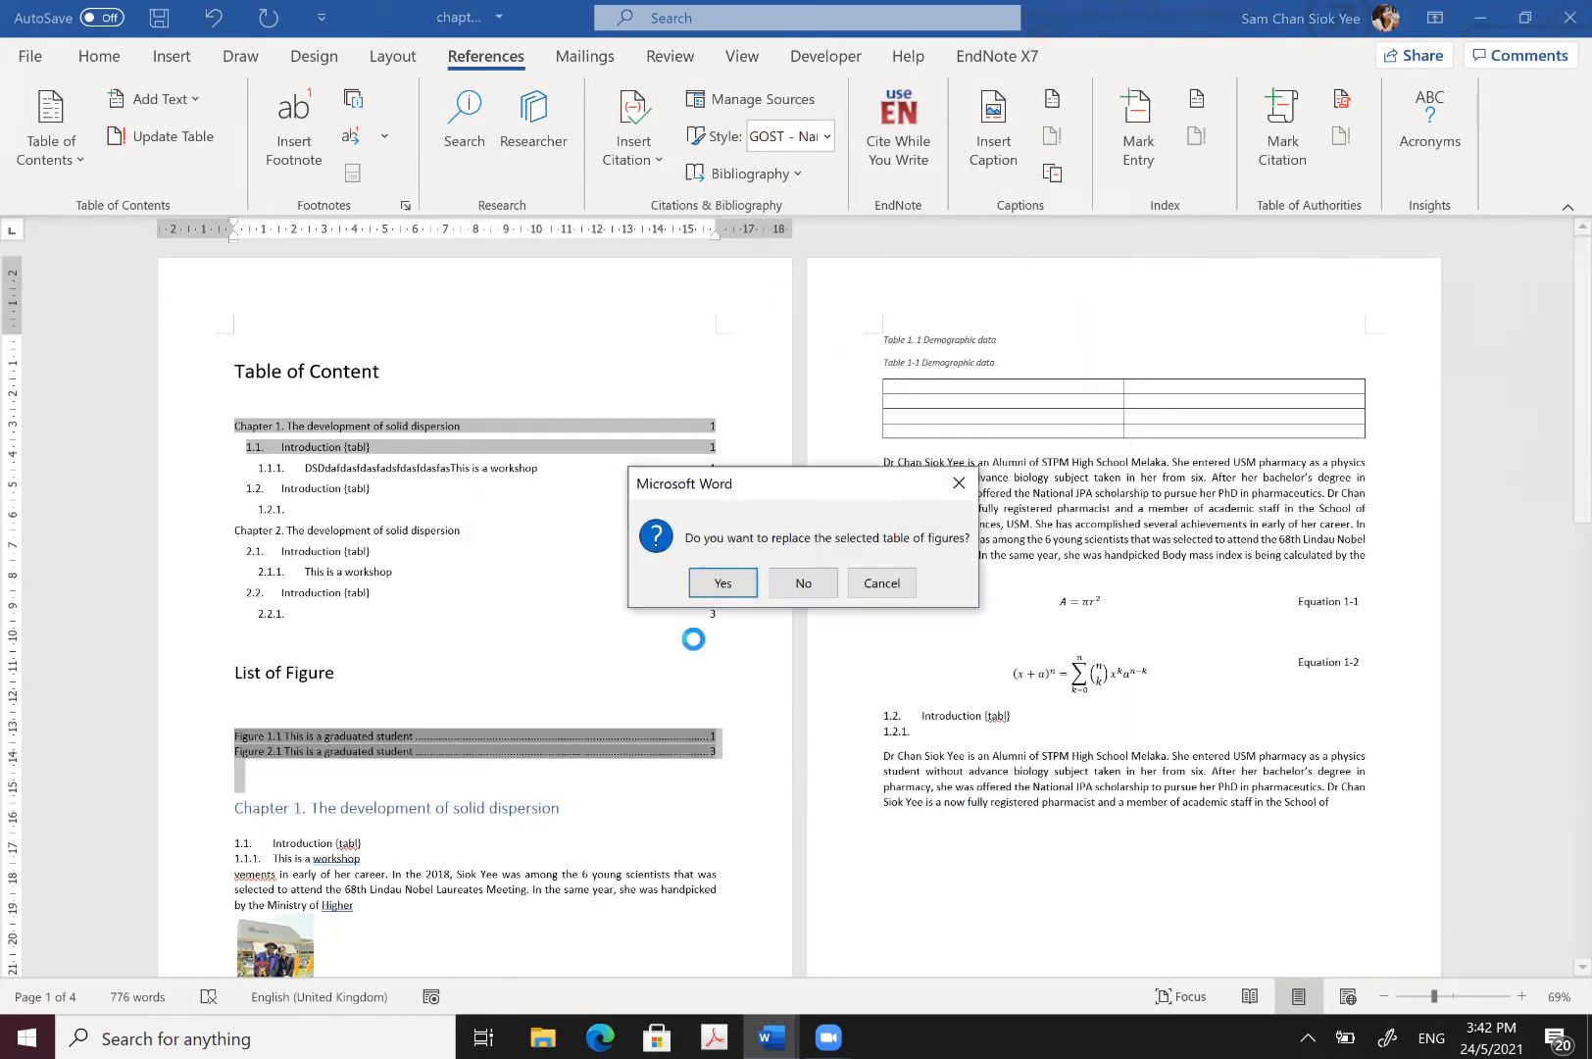
key("Return")
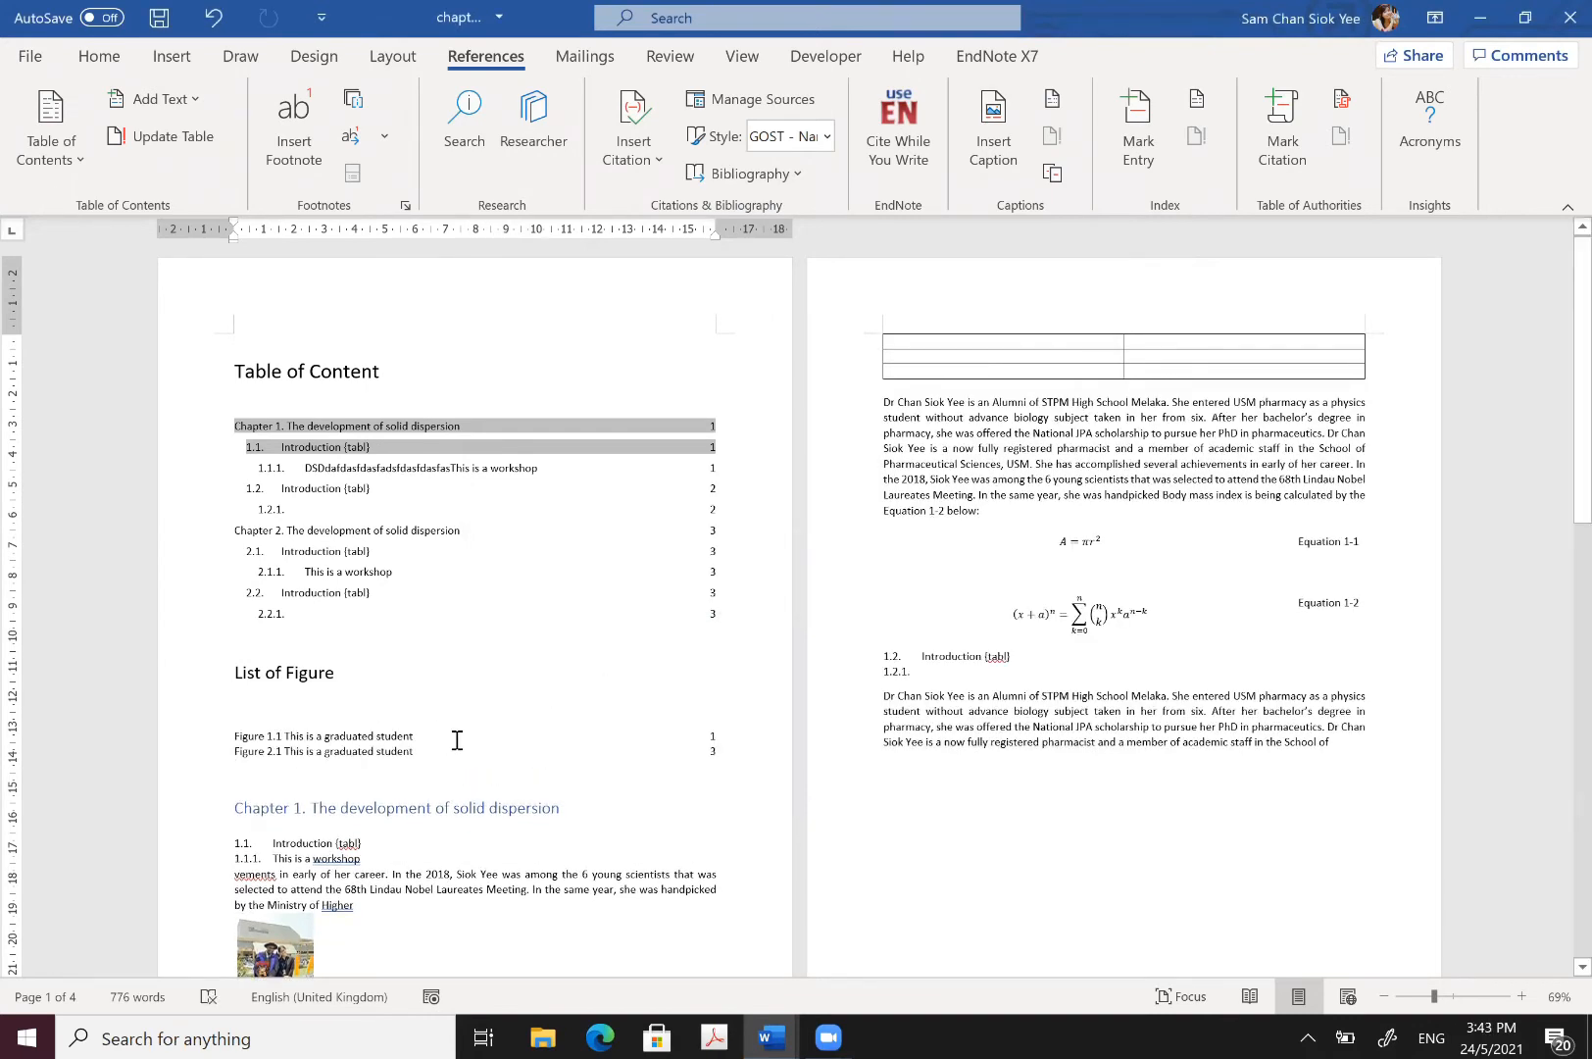
Step: Add the heading "List of Table" below the list of figures
double_click(642, 740)
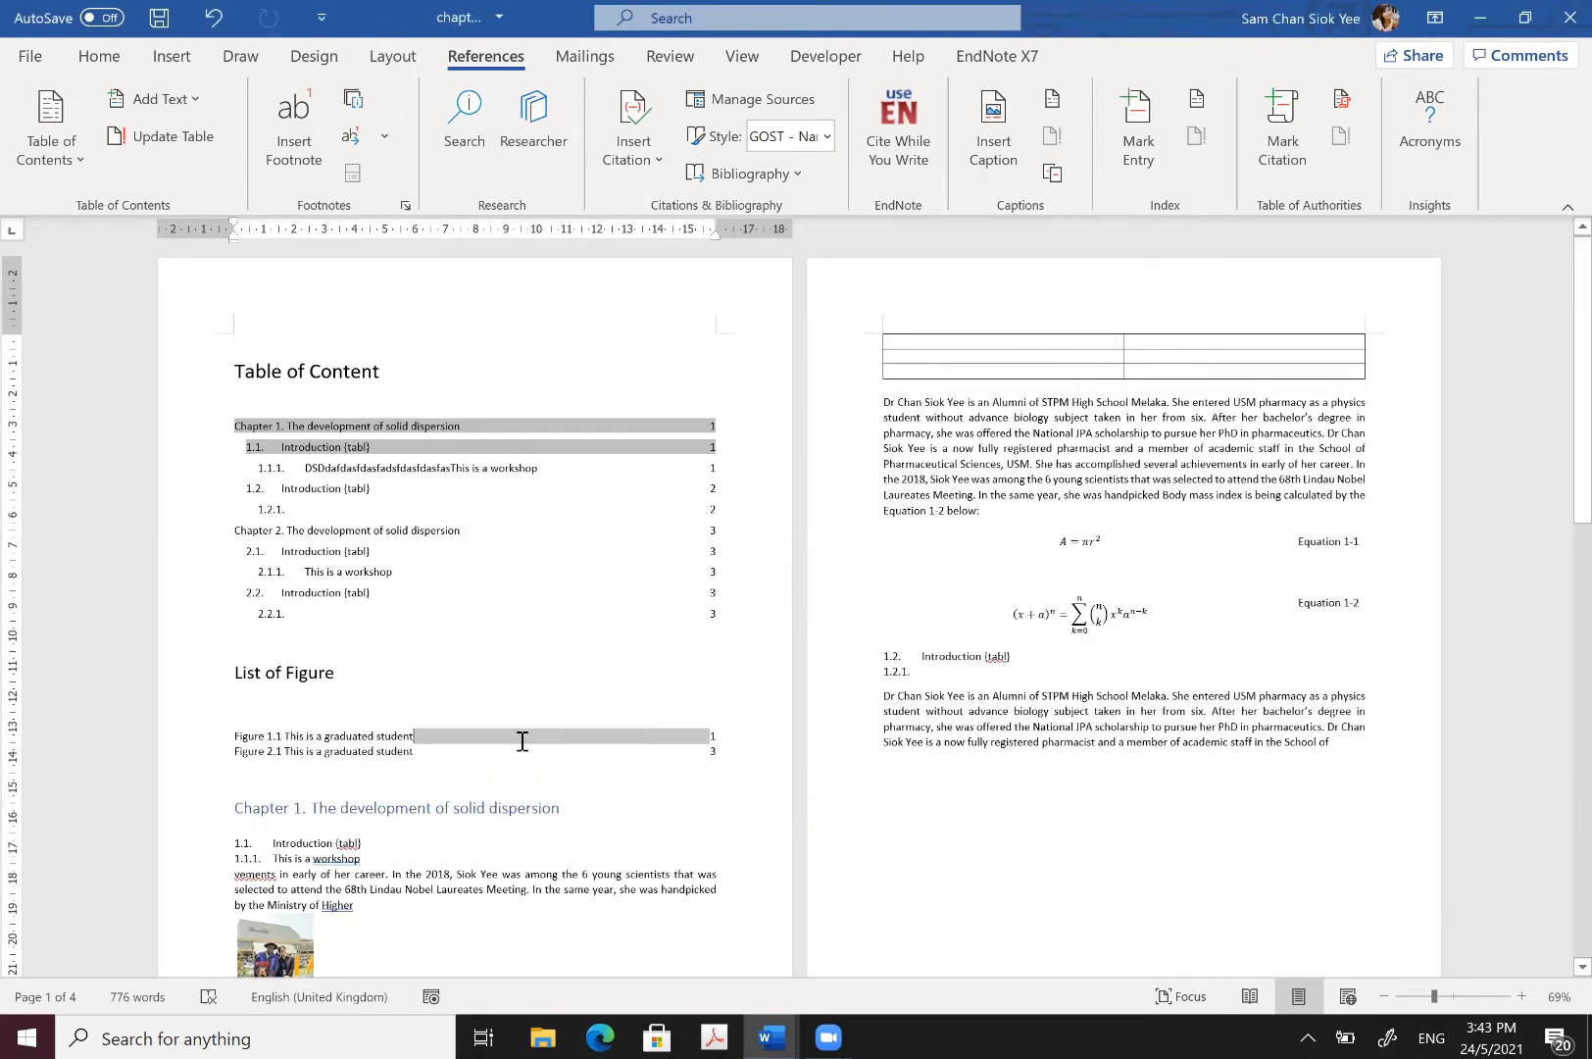
left_click_drag(413, 778, 754, 784)
left_click(753, 779)
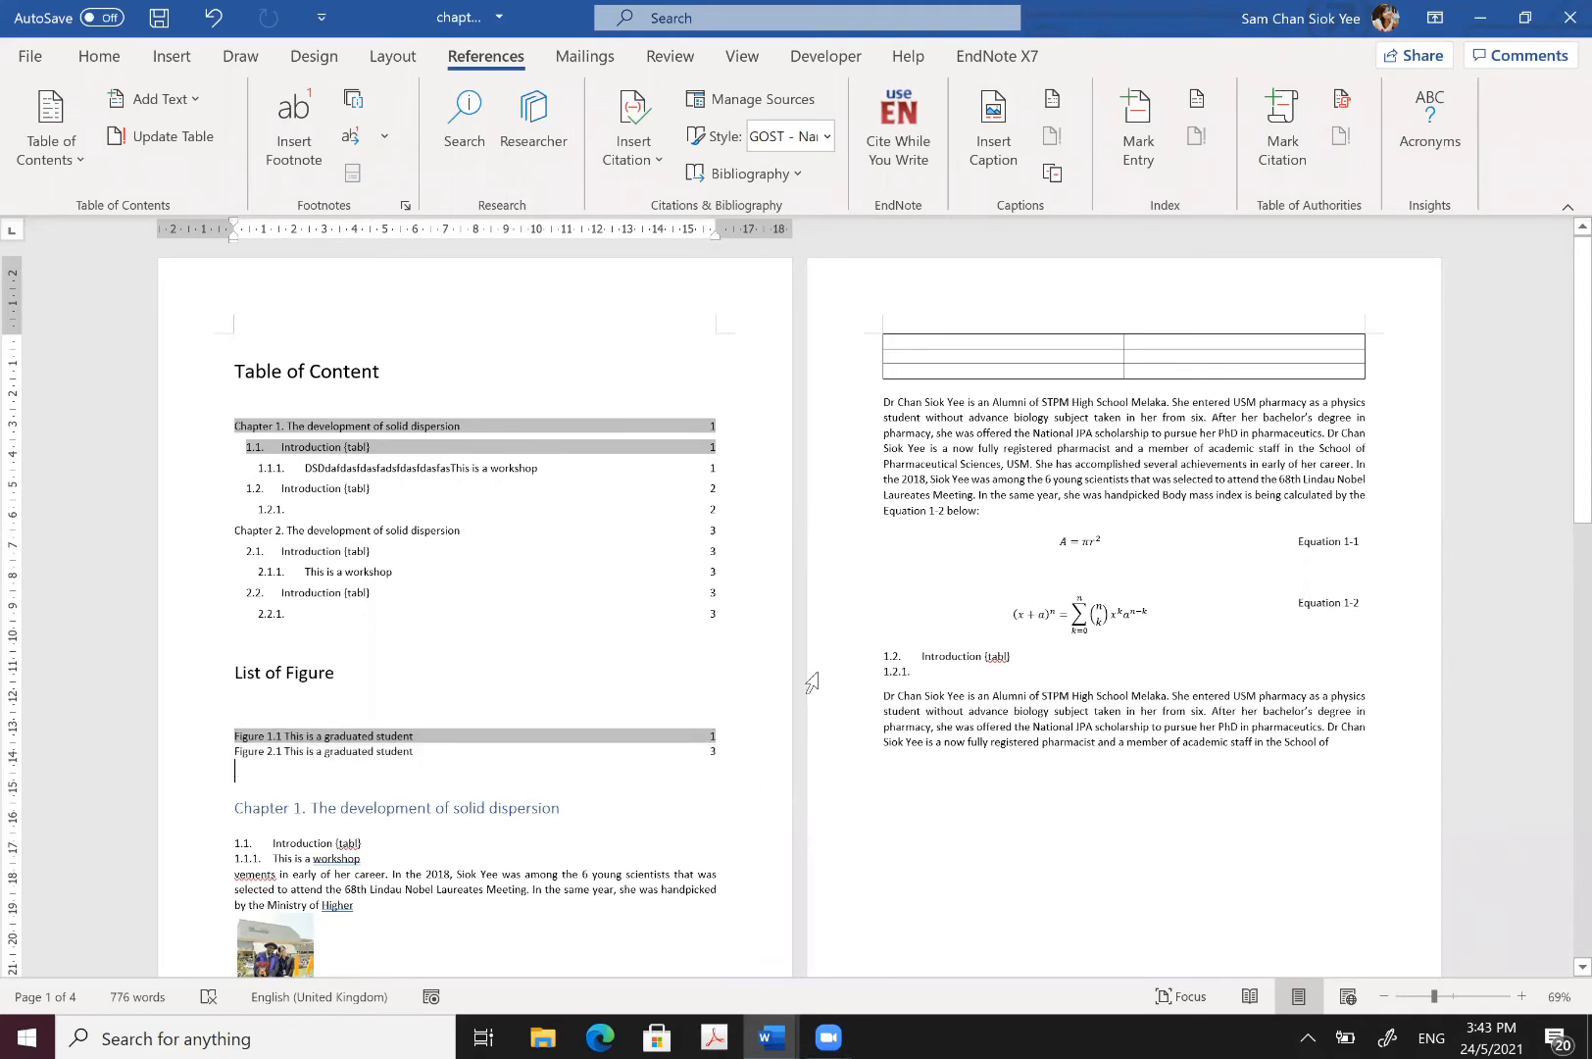
key("ctrl+z")
type("List")
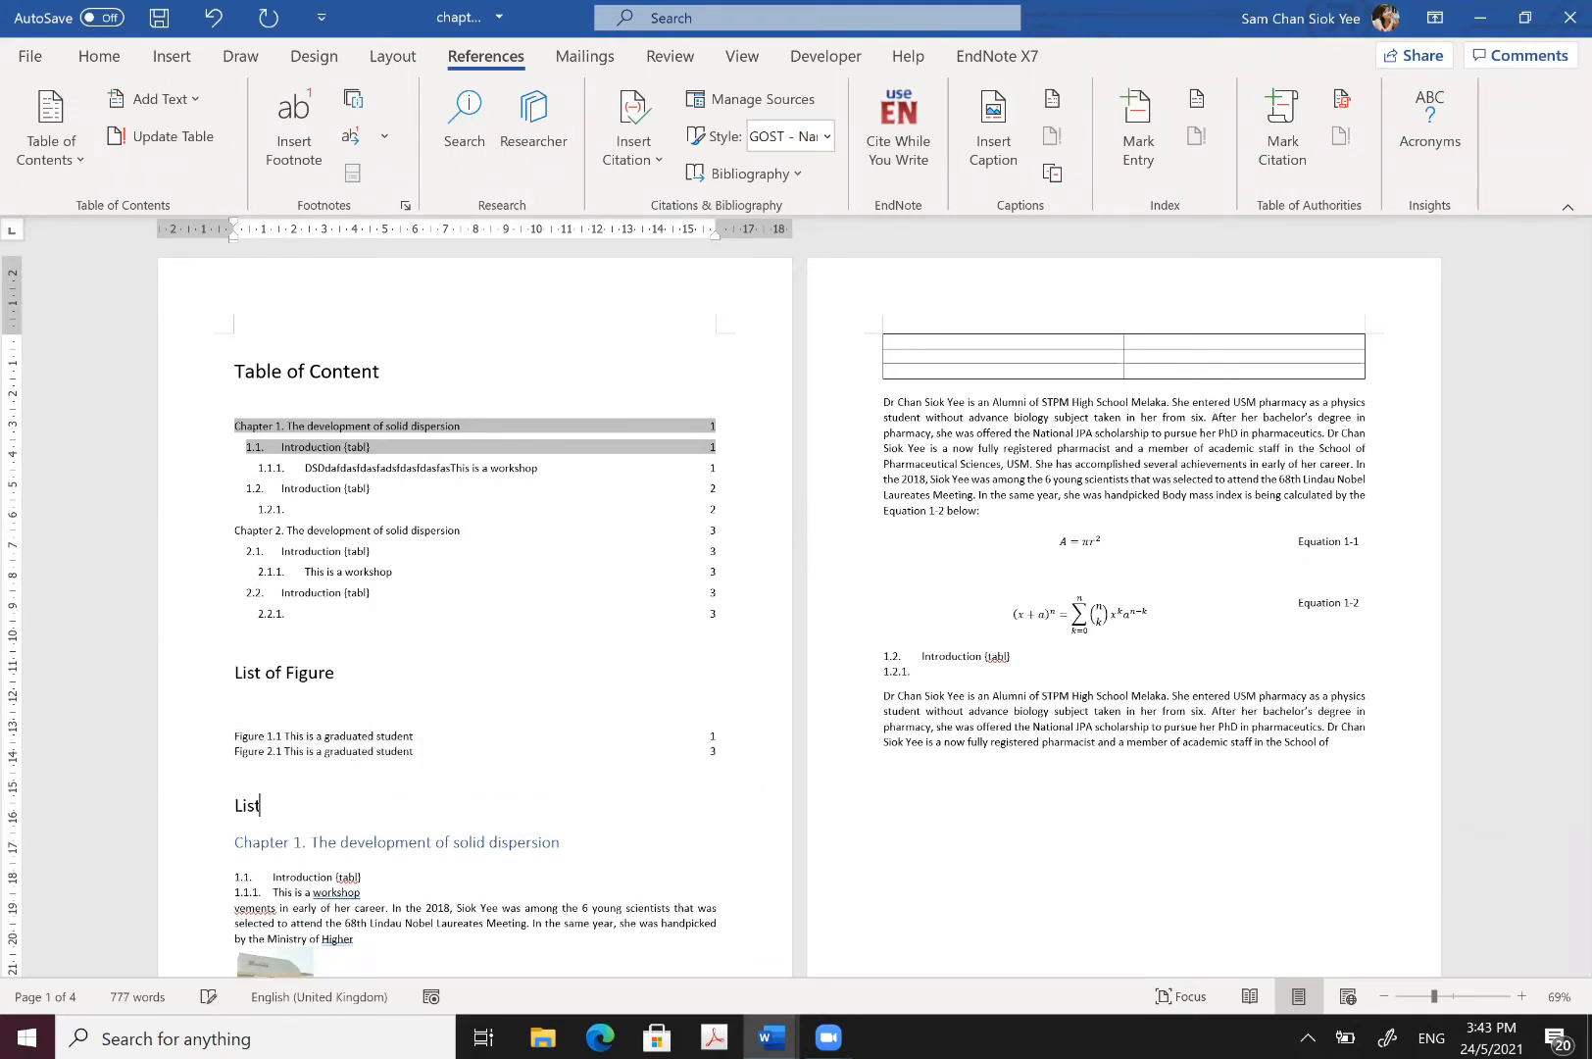
key("BackSpace")
key("BackSpace")
type("Table")
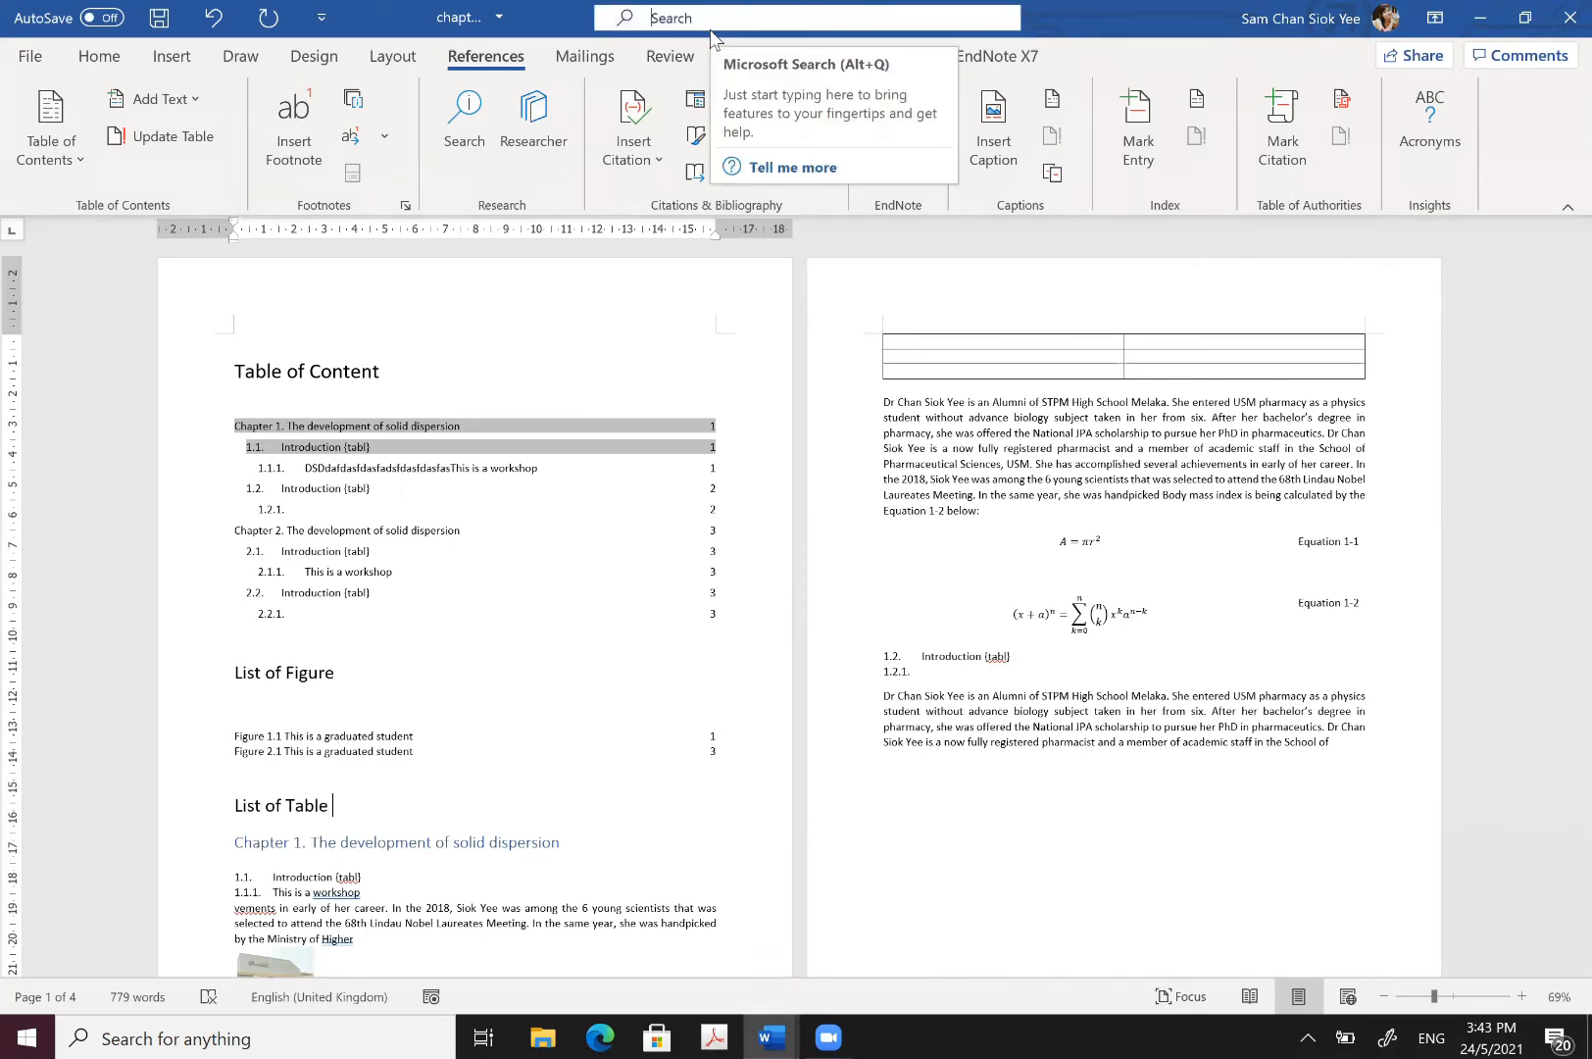
Step: Search the commands for "insert table" and open the Insert Table of Figures dialog for the "List of Table" section
left_click(710, 27)
type("u")
key("BackSpace")
type("in")
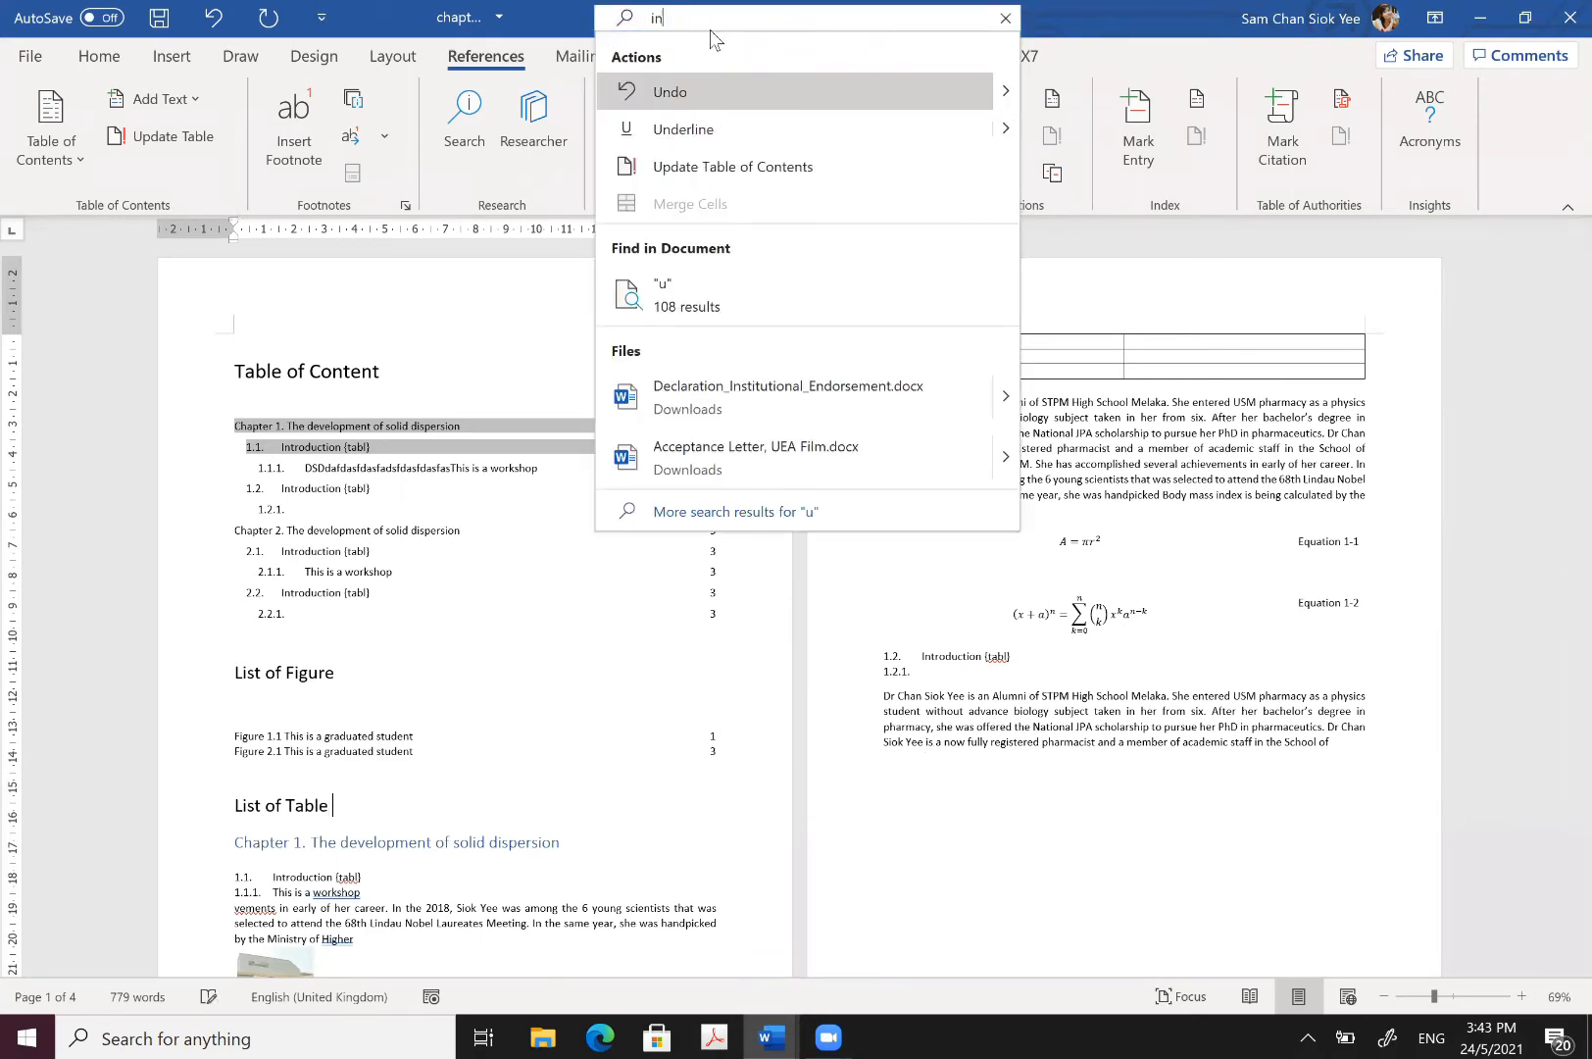
type("sert")
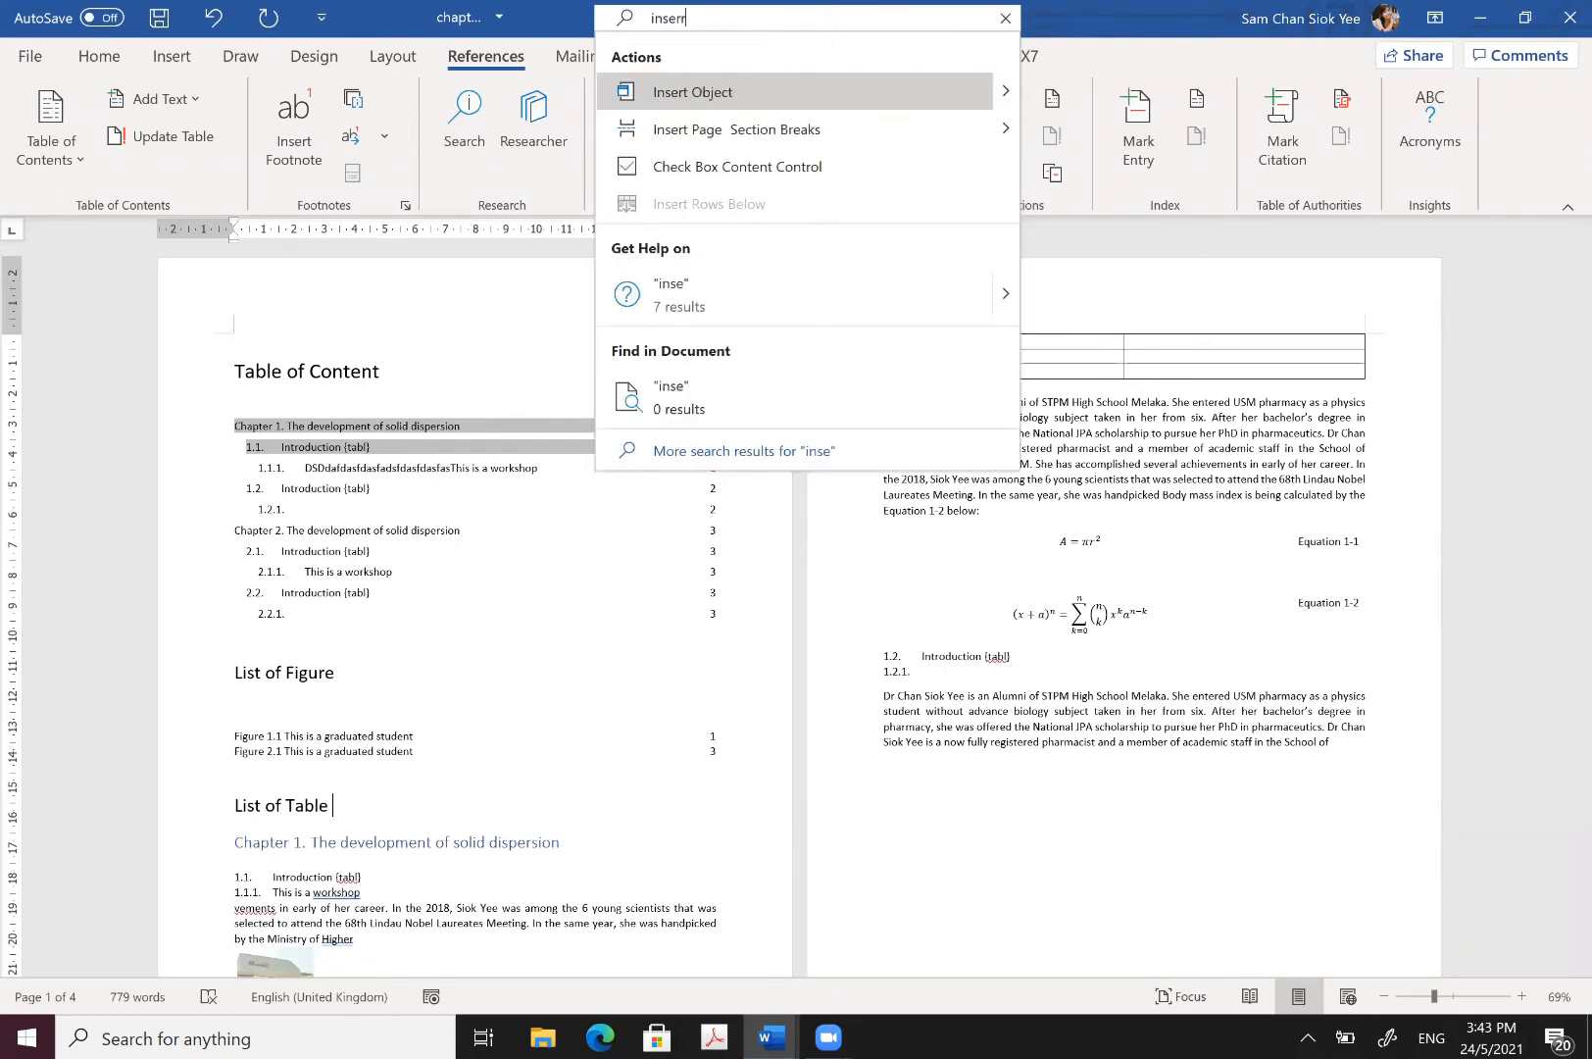
key("BackSpace")
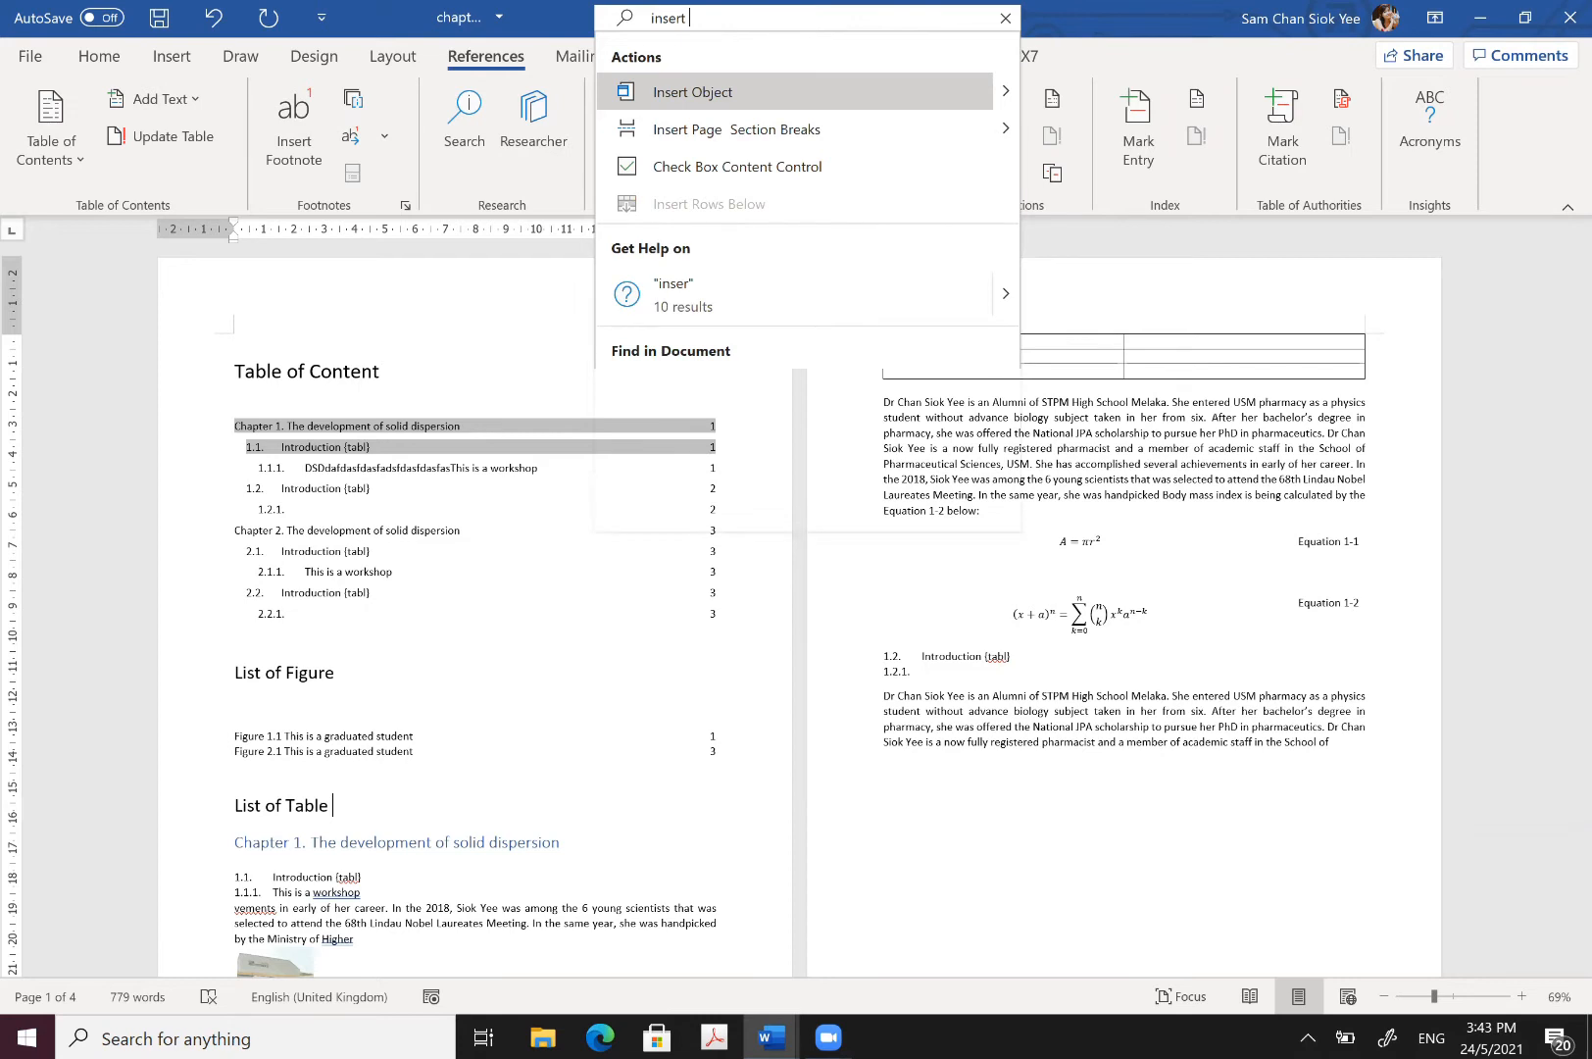
type("table")
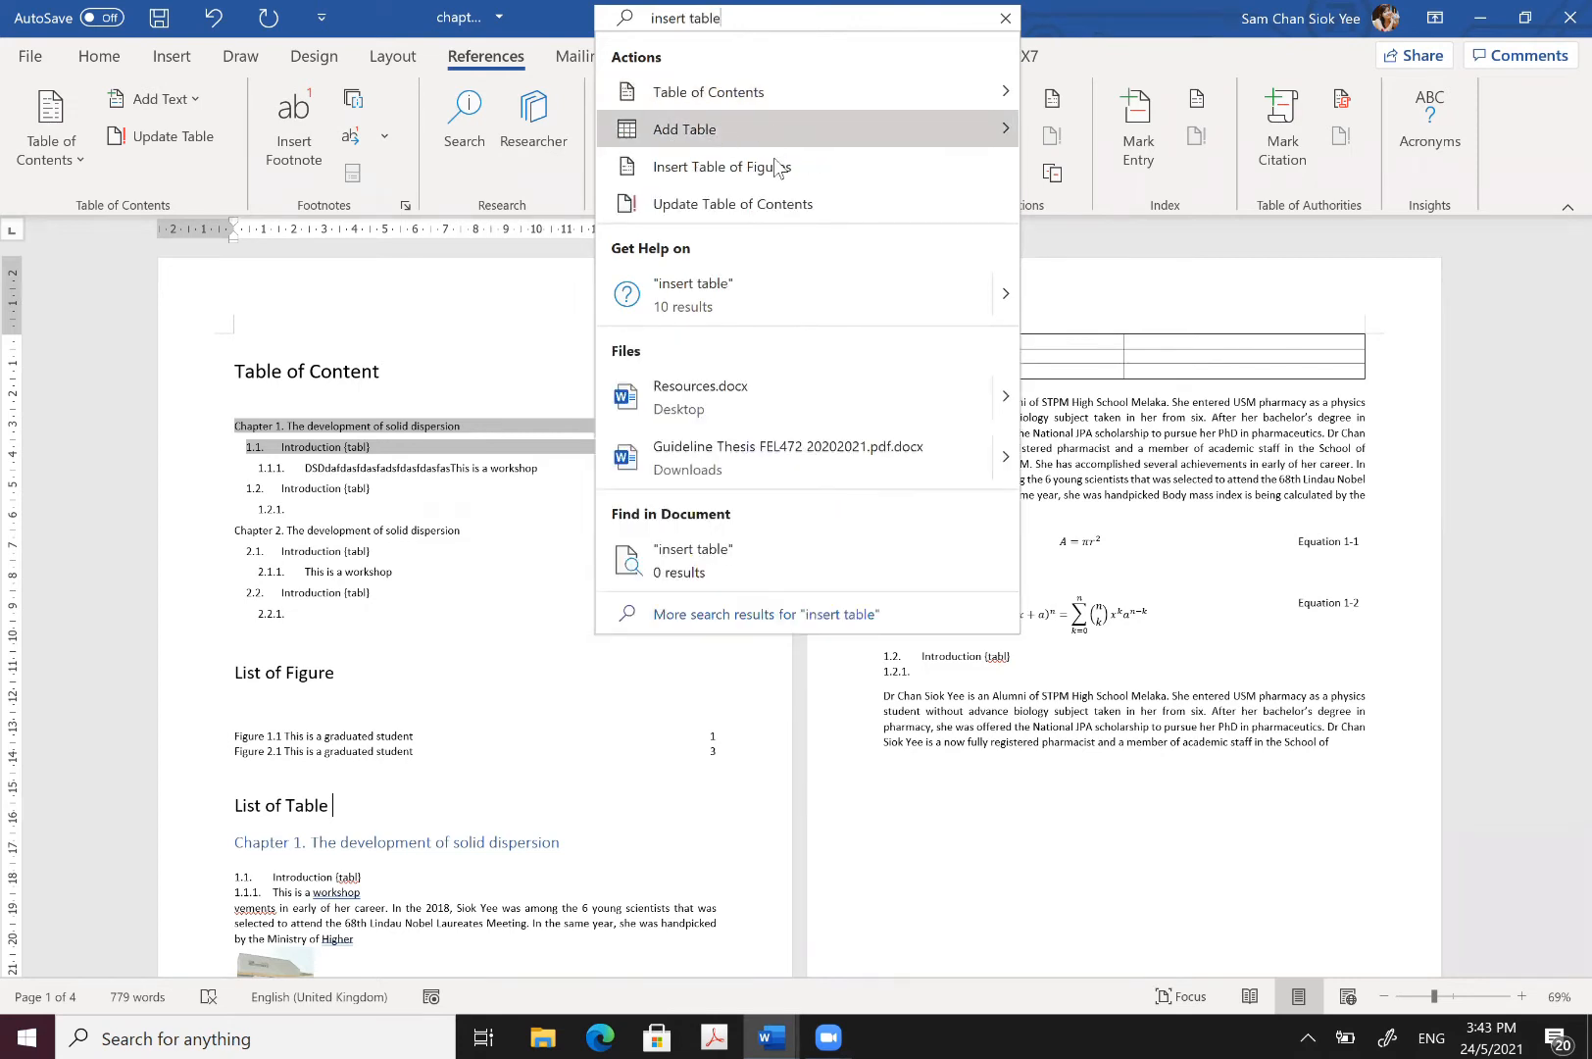
left_click(666, 166)
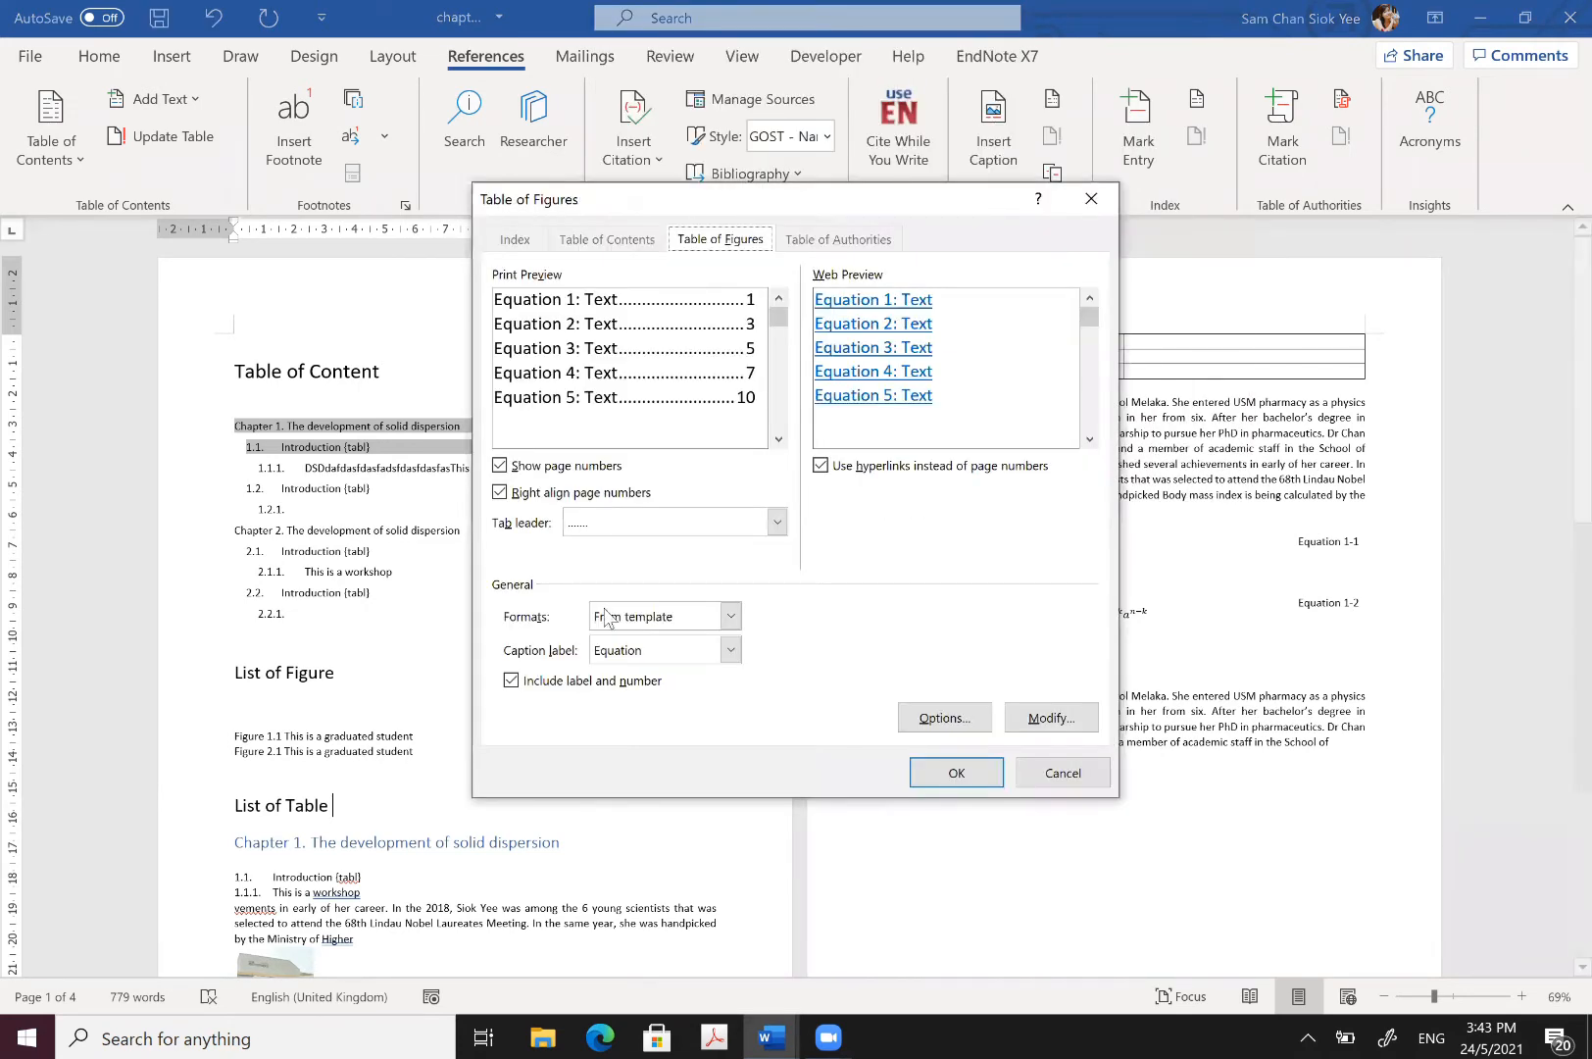
Step: Insert the list of tables with the Table caption label and no tab leader
left_click(654, 651)
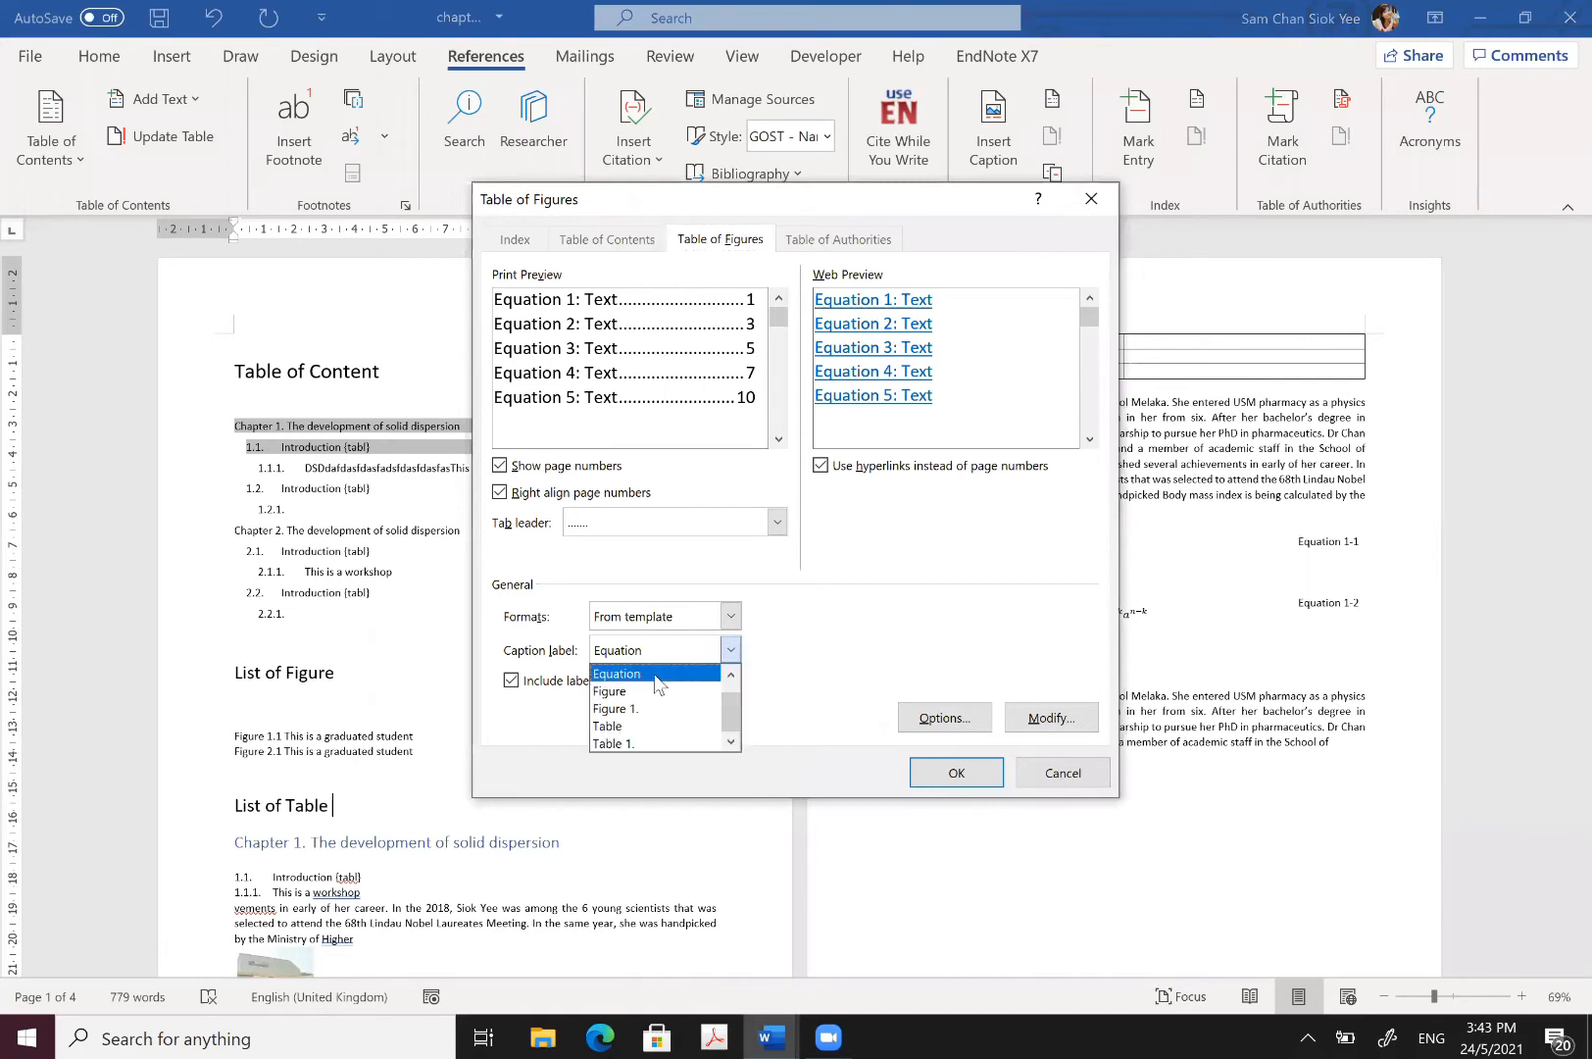
left_click(642, 726)
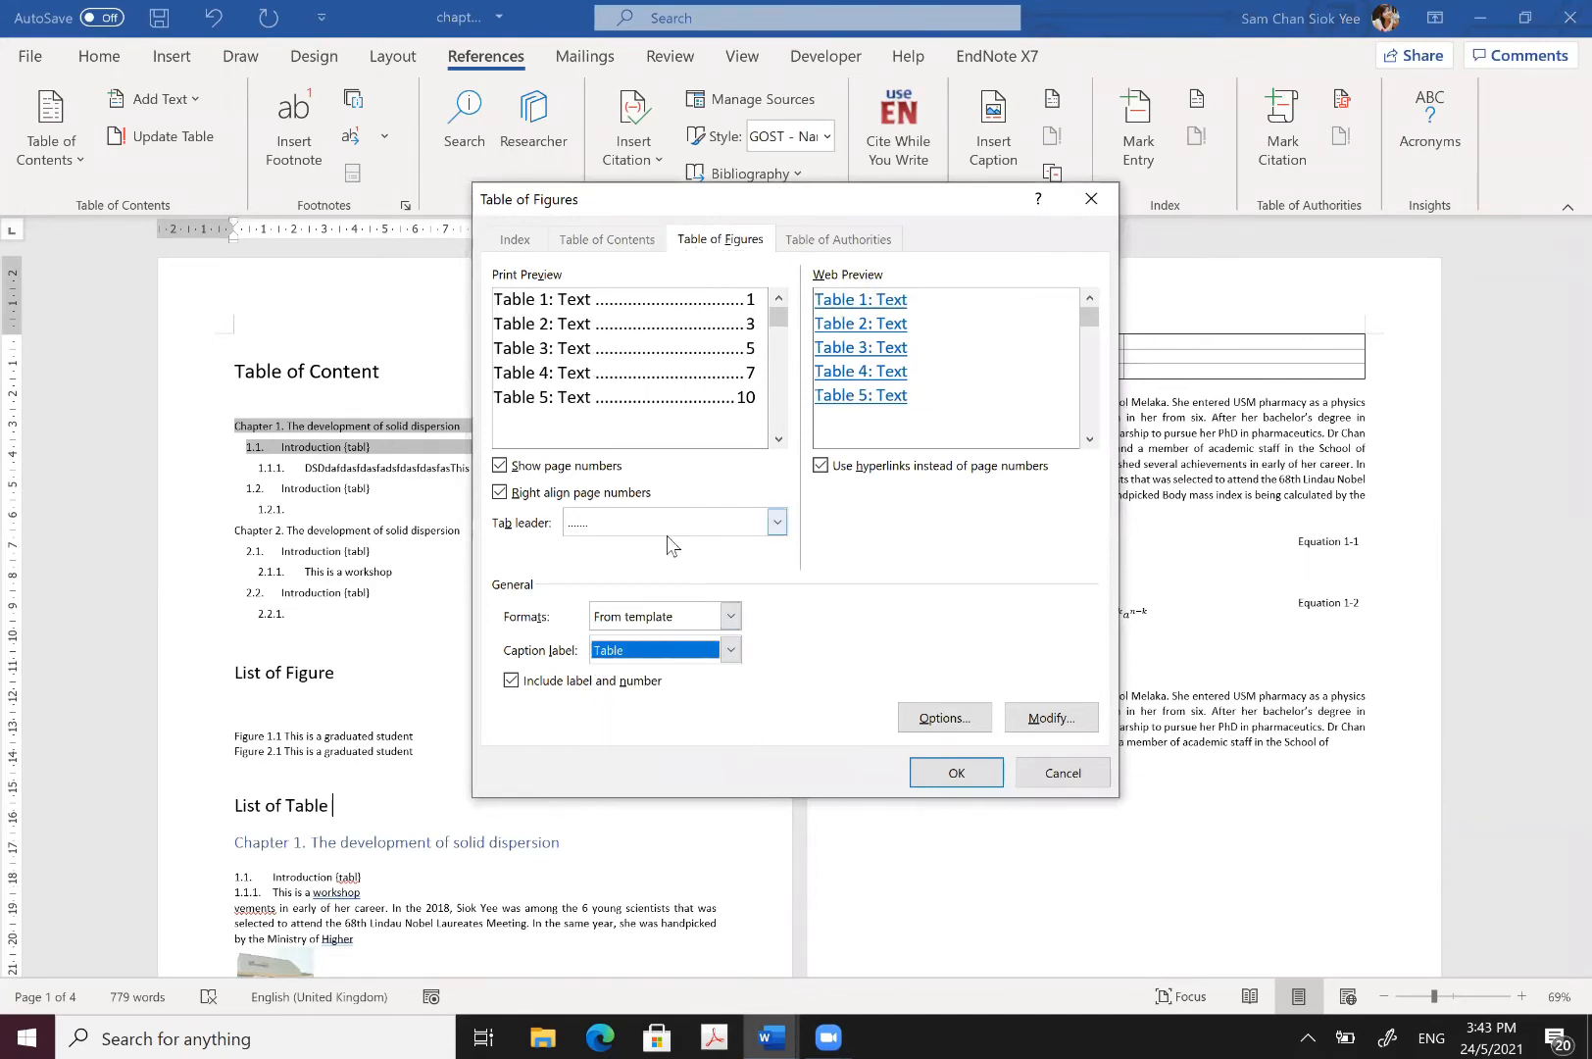
left_click(666, 529)
left_click(667, 547)
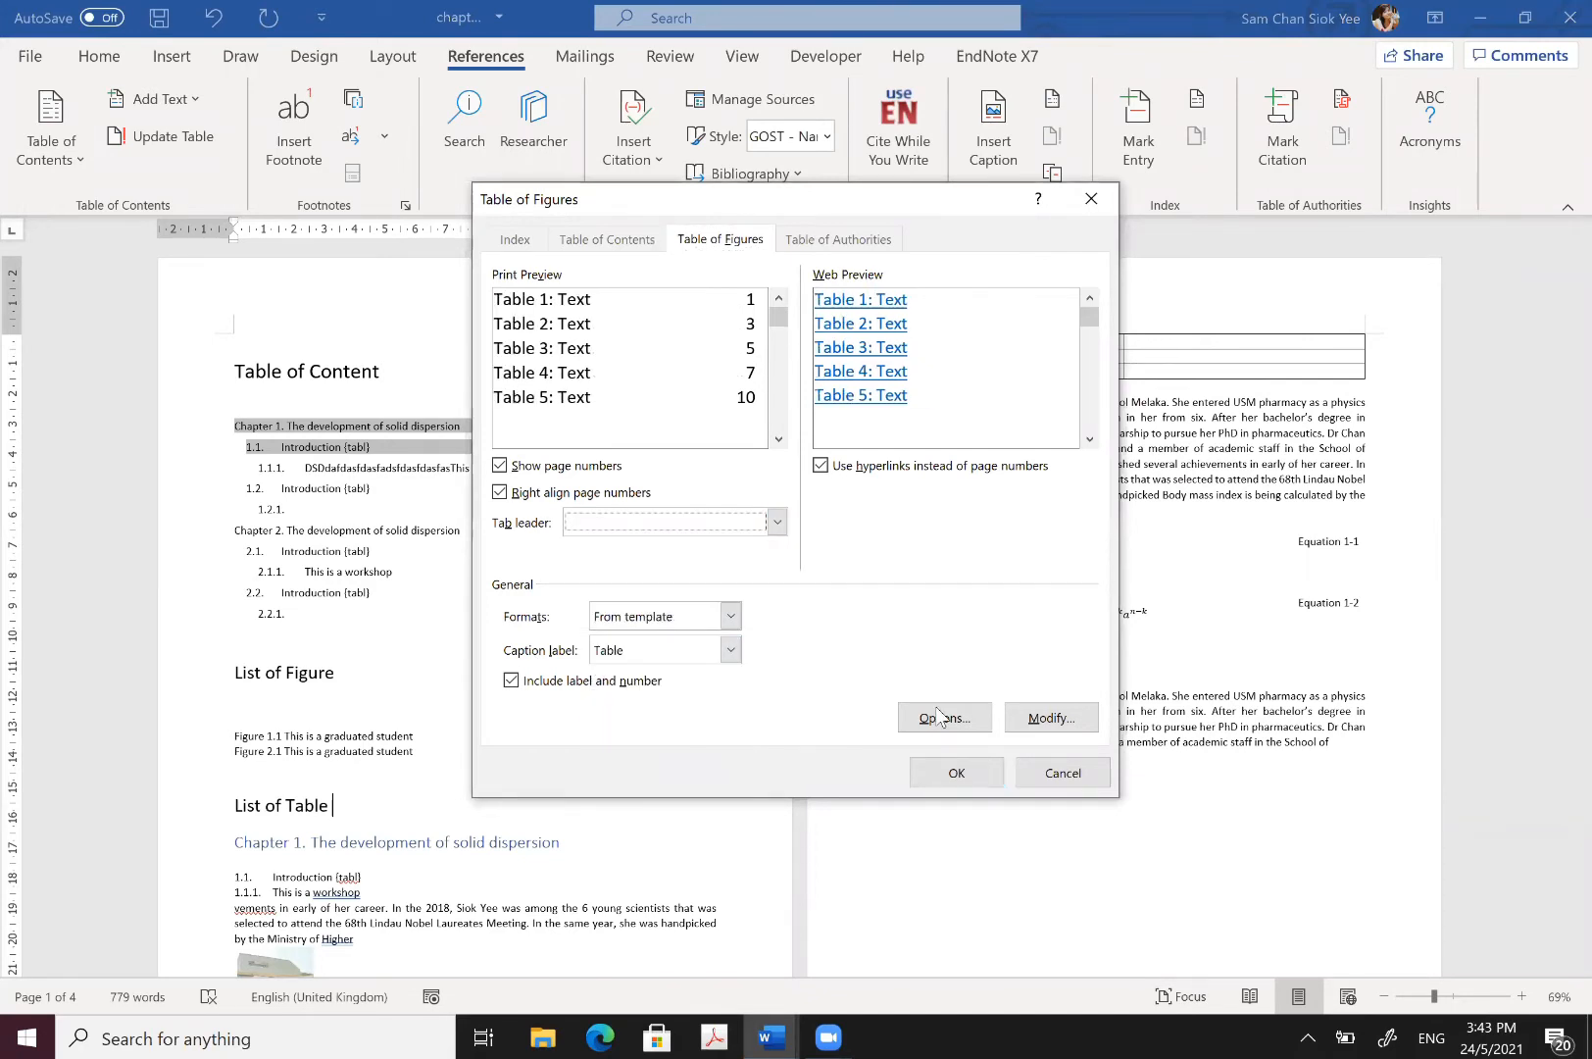
left_click(956, 773)
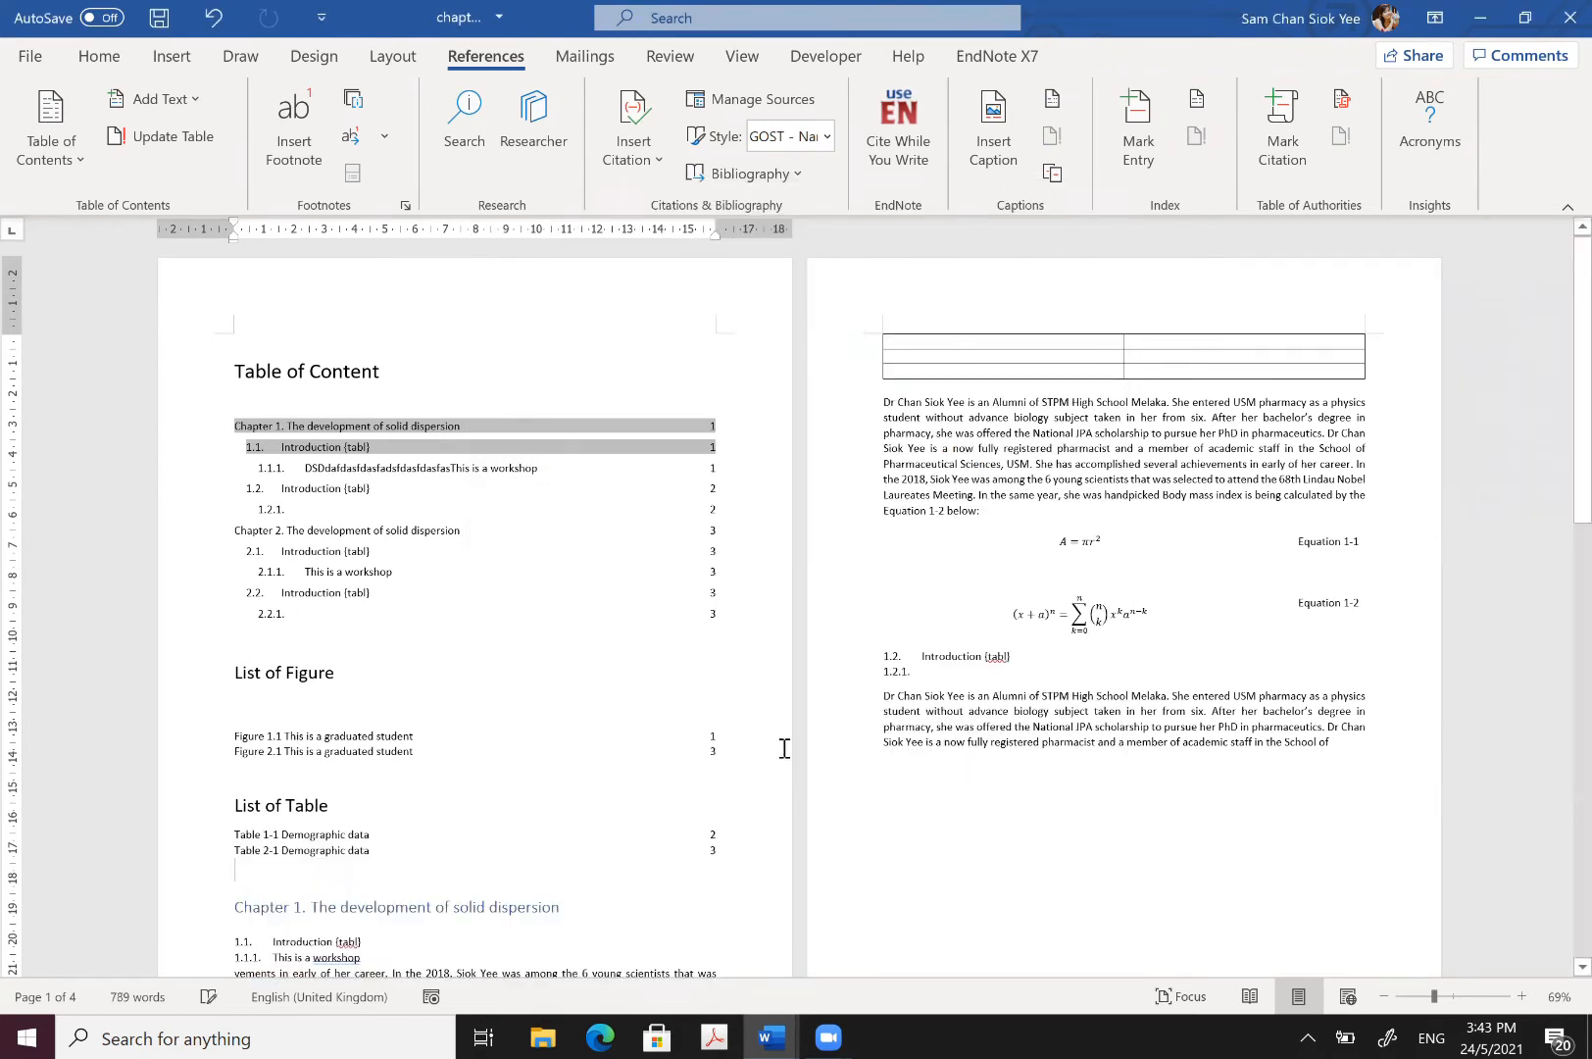
Step: Add a new line below the list of tables and insert a list with the Equation caption label and no tab leader
scroll(784, 748, "down", 2)
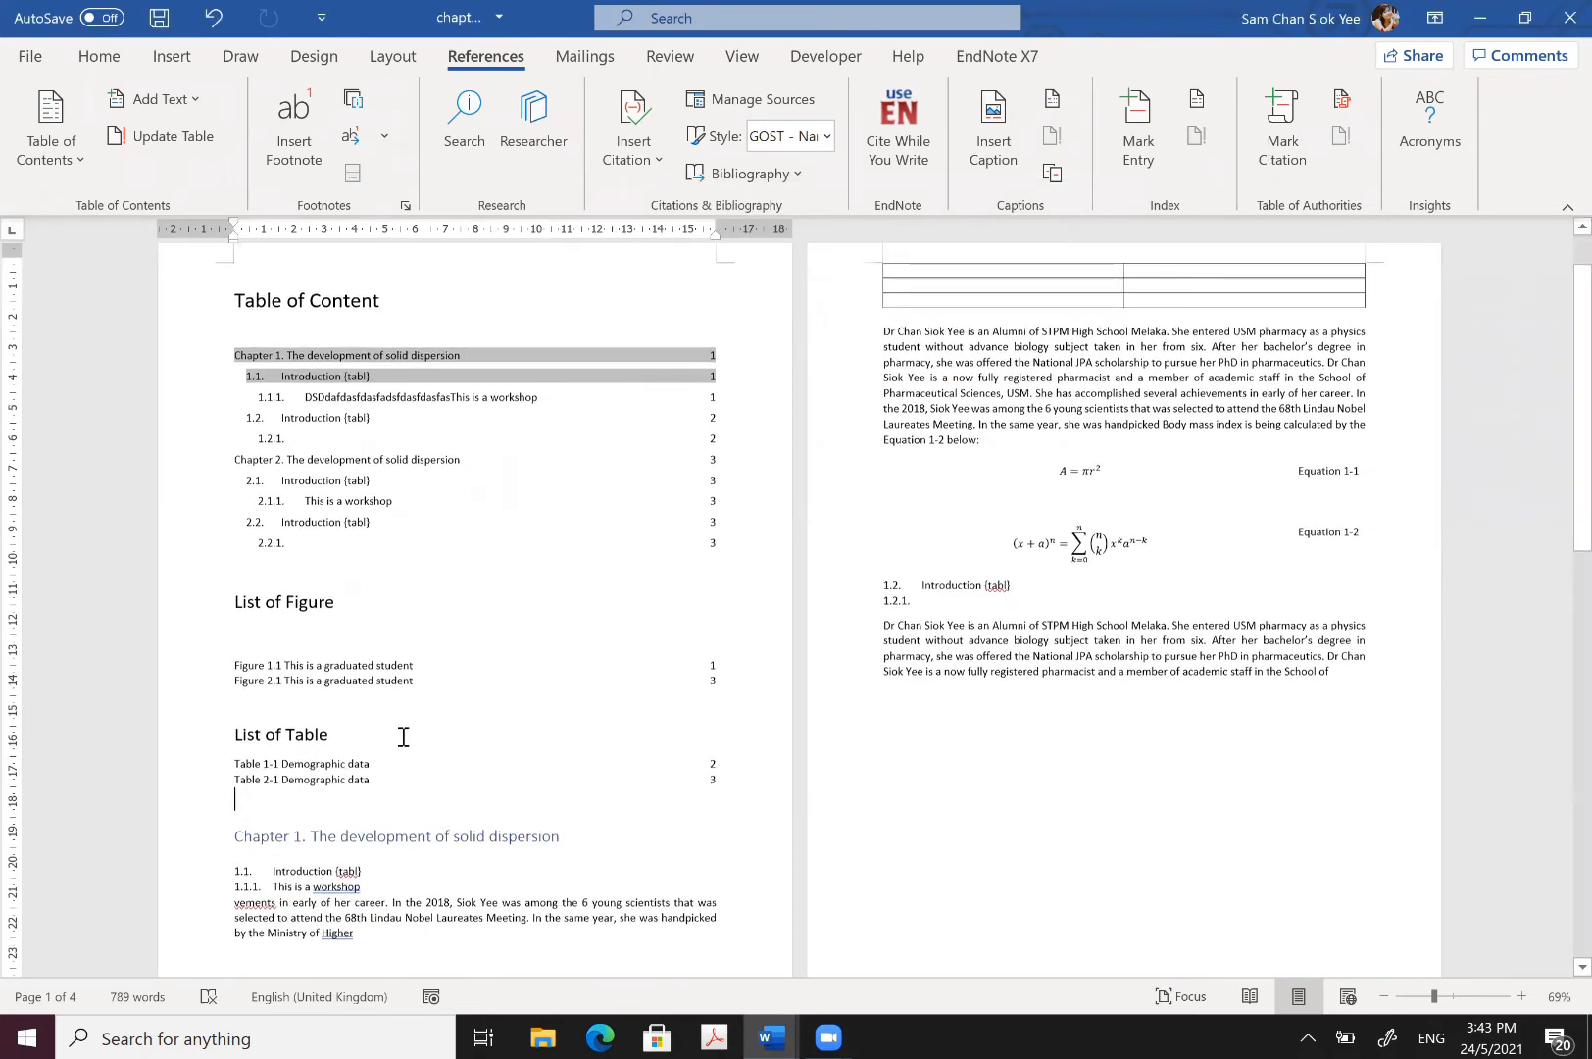
scroll(403, 736, "down", 1)
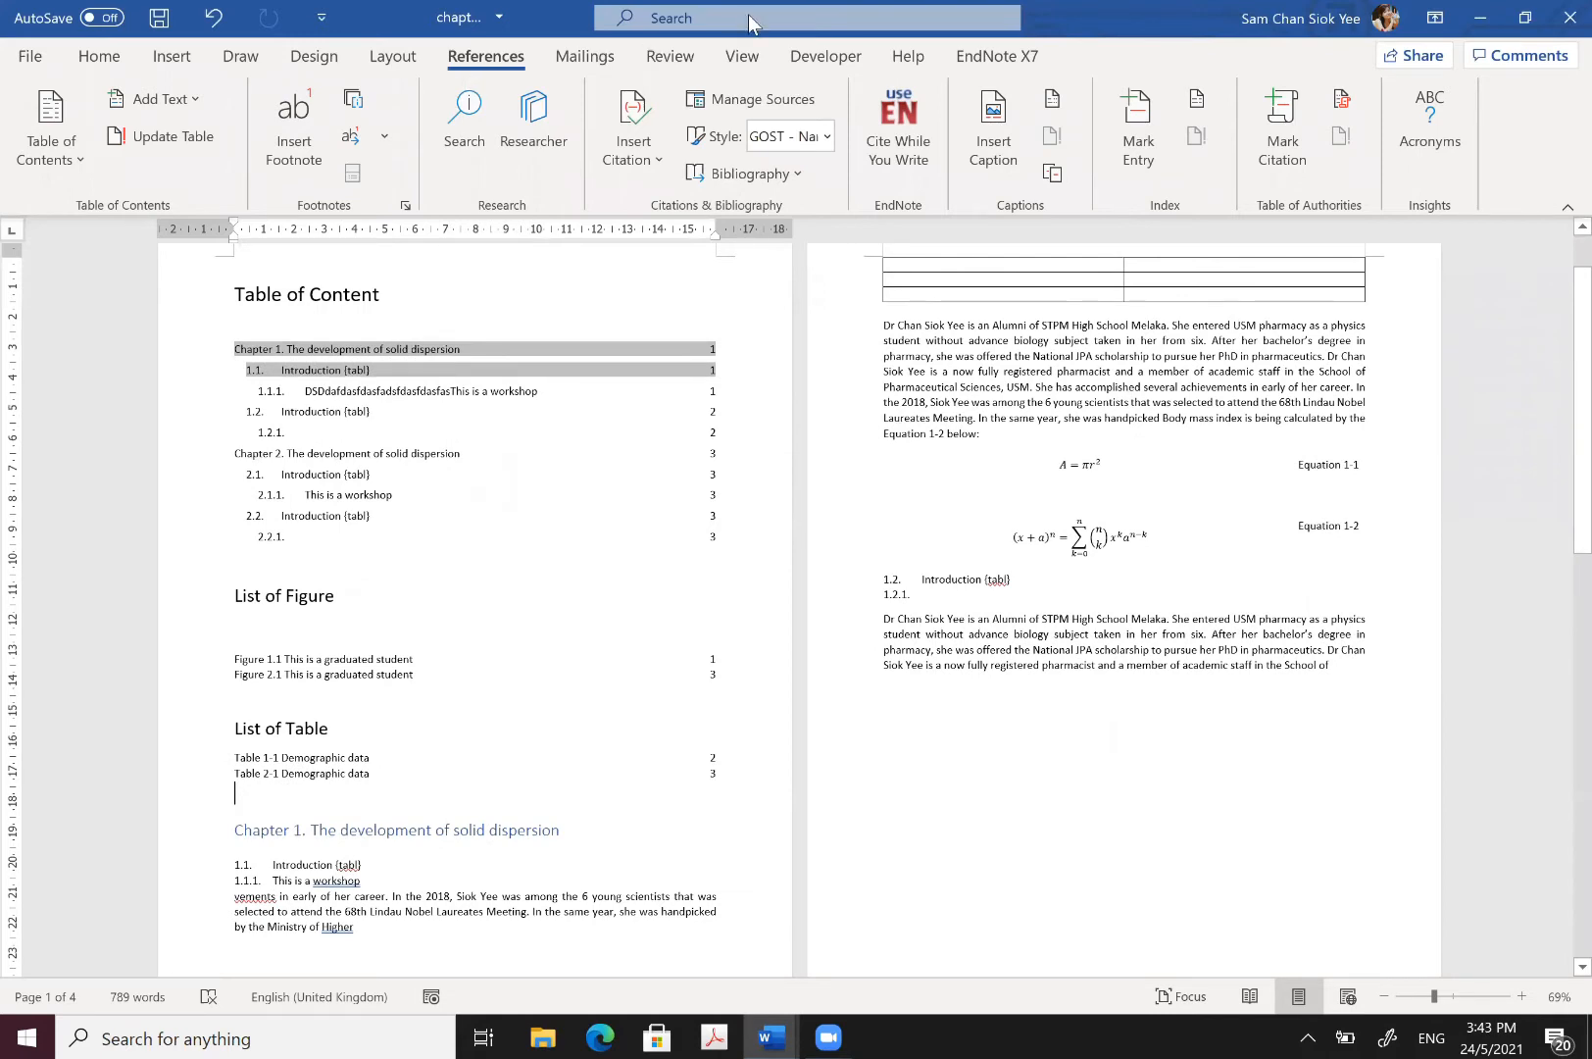
key("ctrl+z")
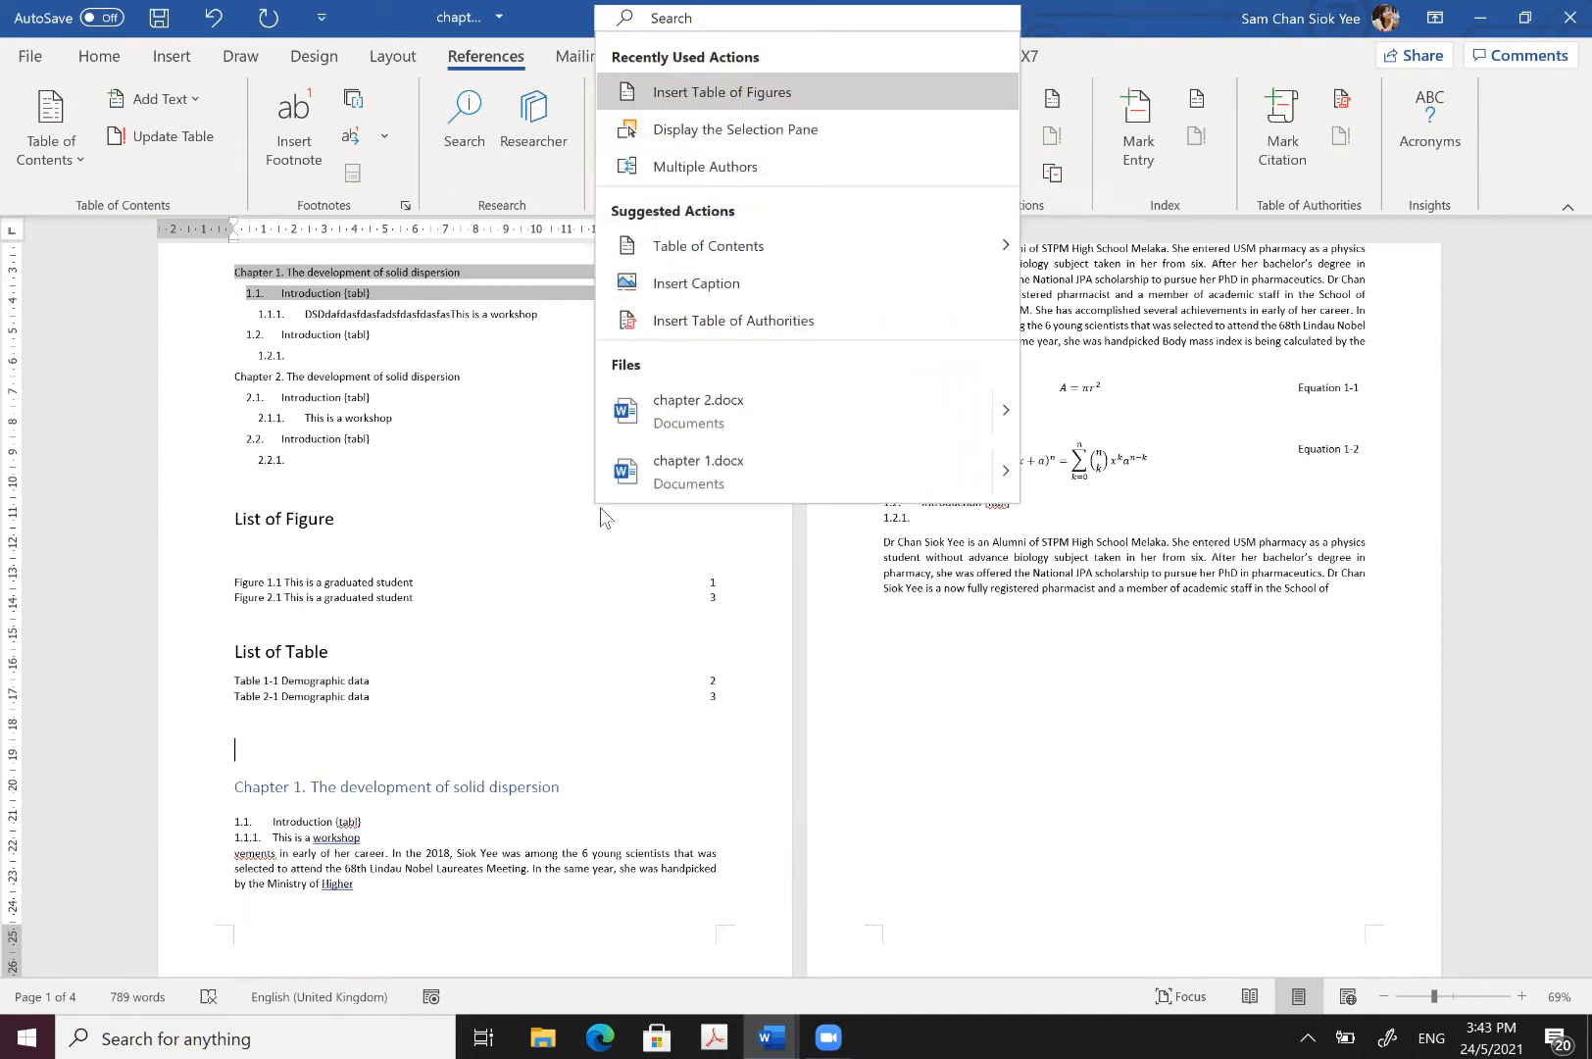
key("Return")
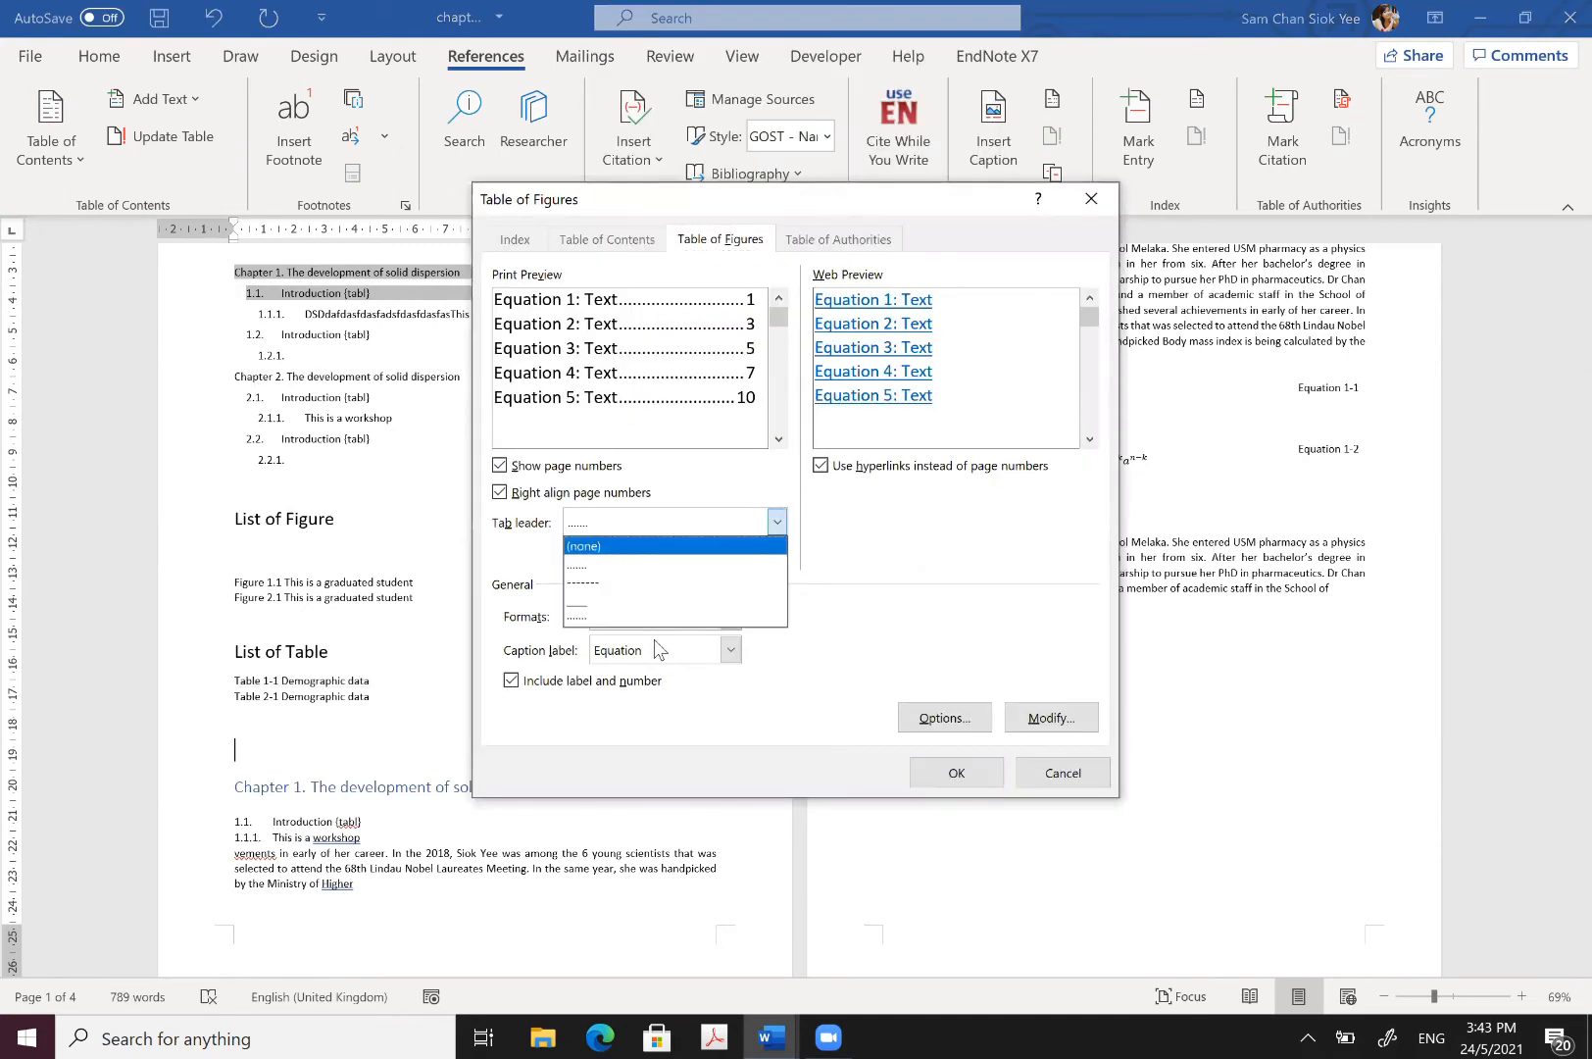
left_click(730, 650)
left_click(970, 777)
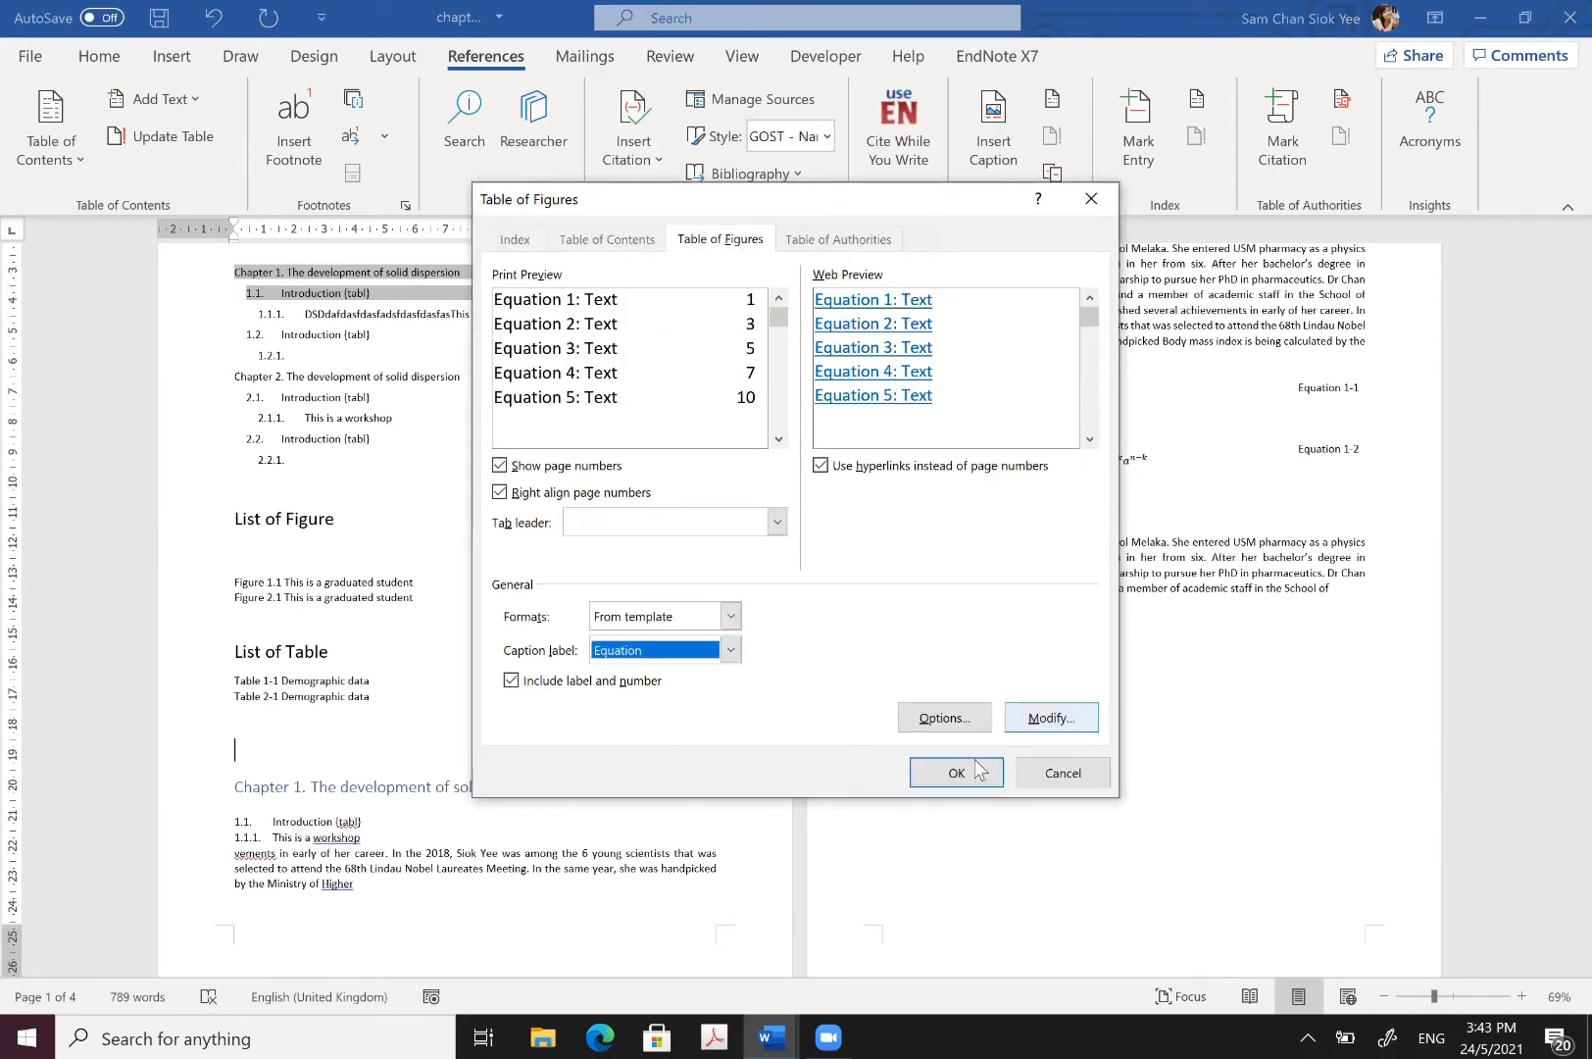
left_click(956, 773)
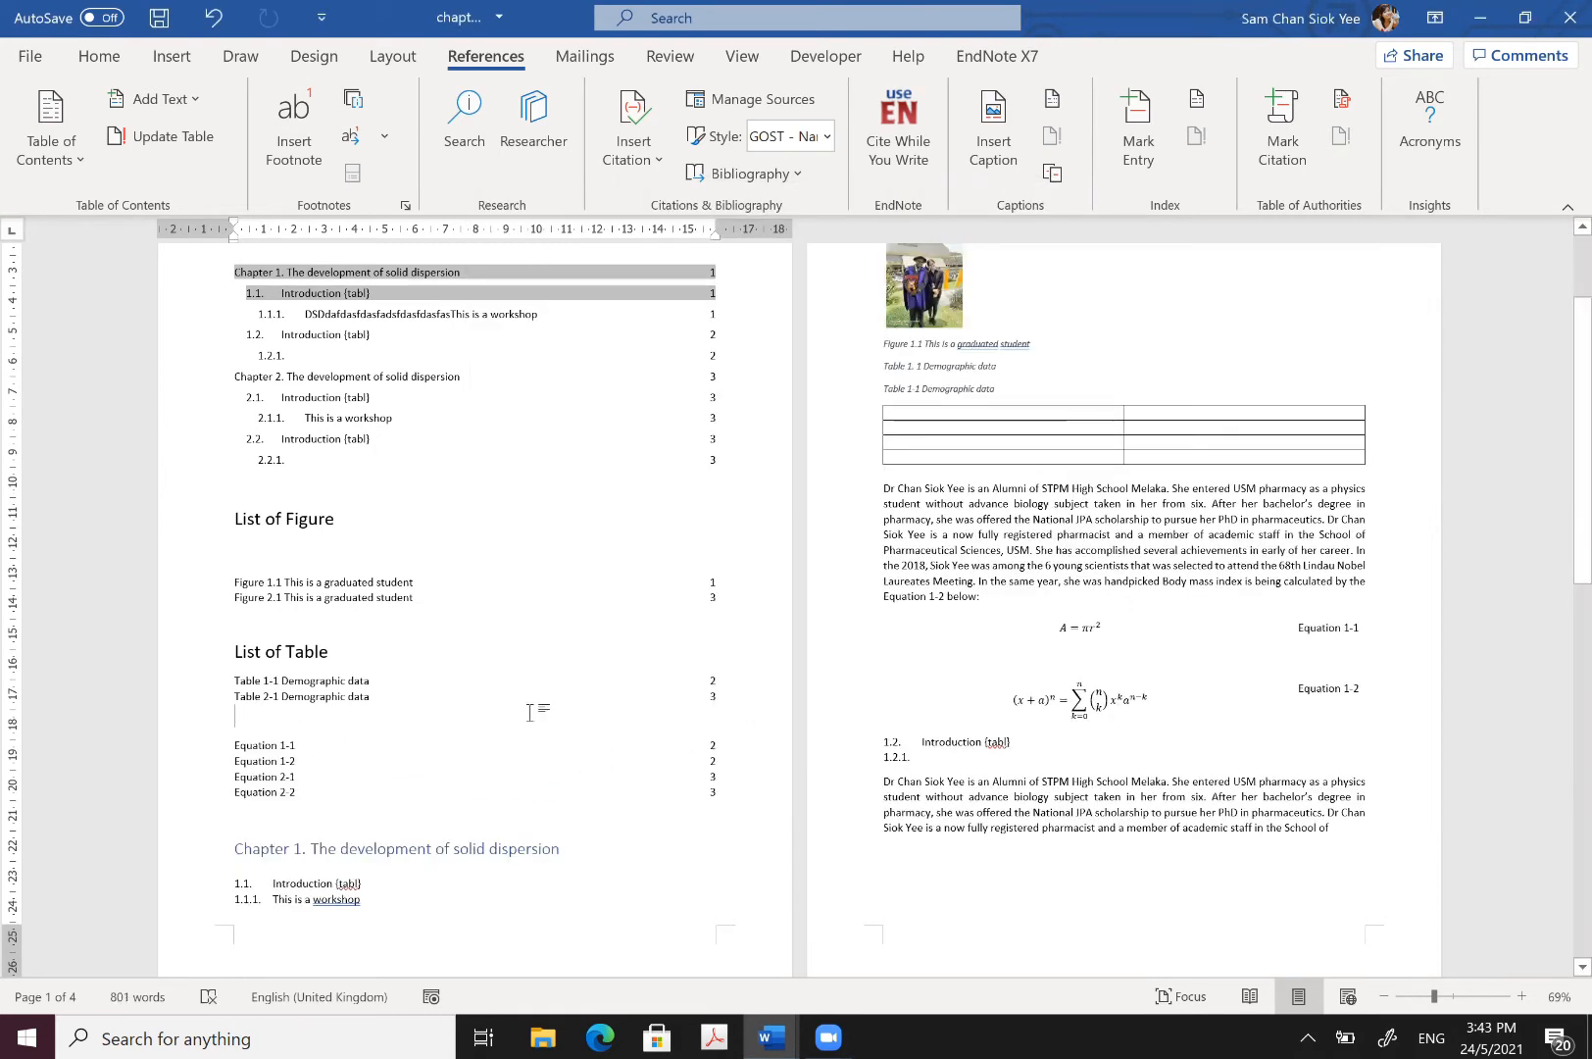
scroll(532, 713, "up", 2)
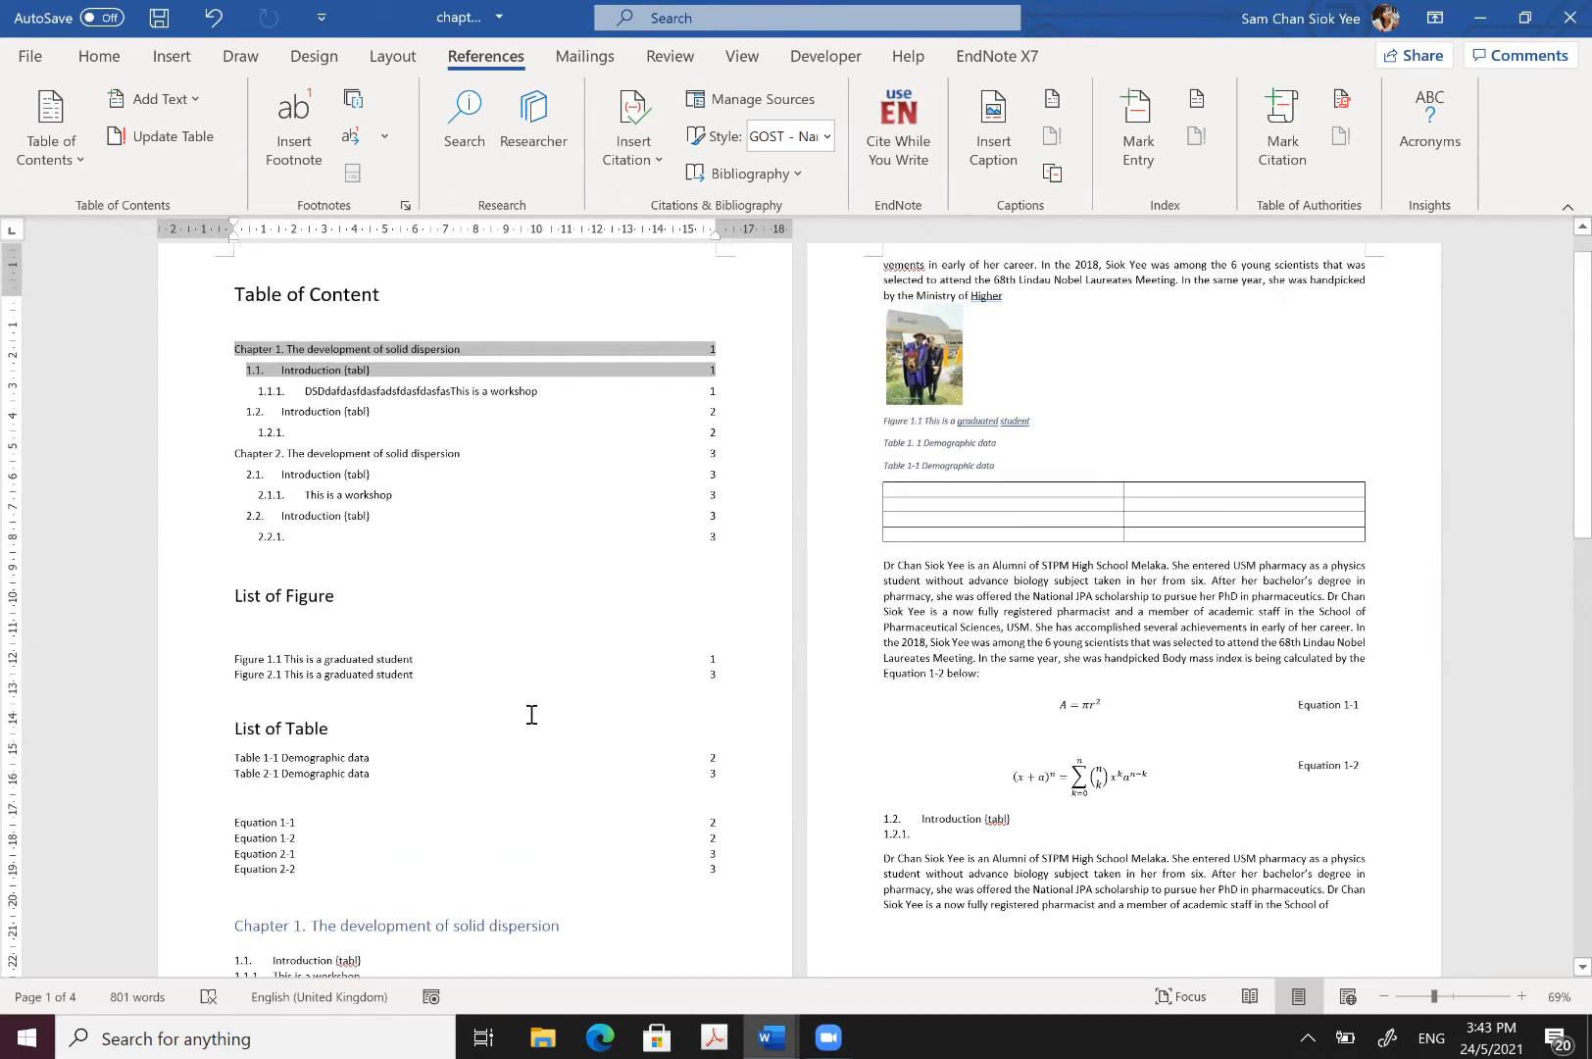
scroll(531, 714, "down", 2)
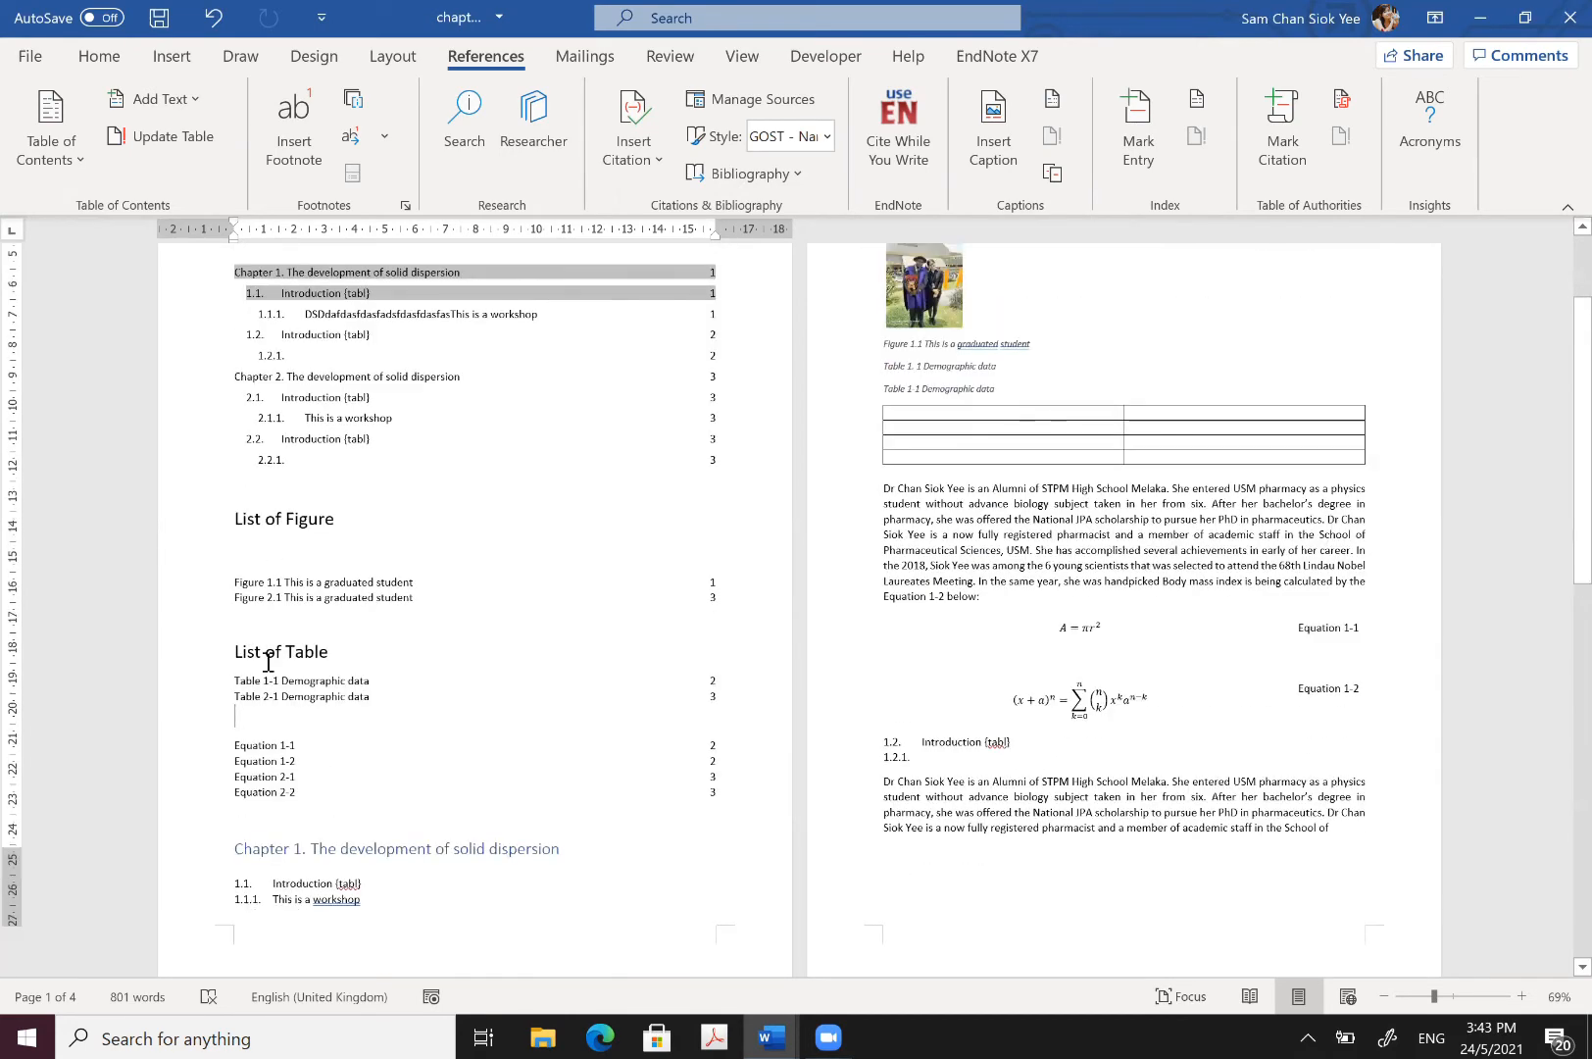
scroll(307, 452, "down", 5)
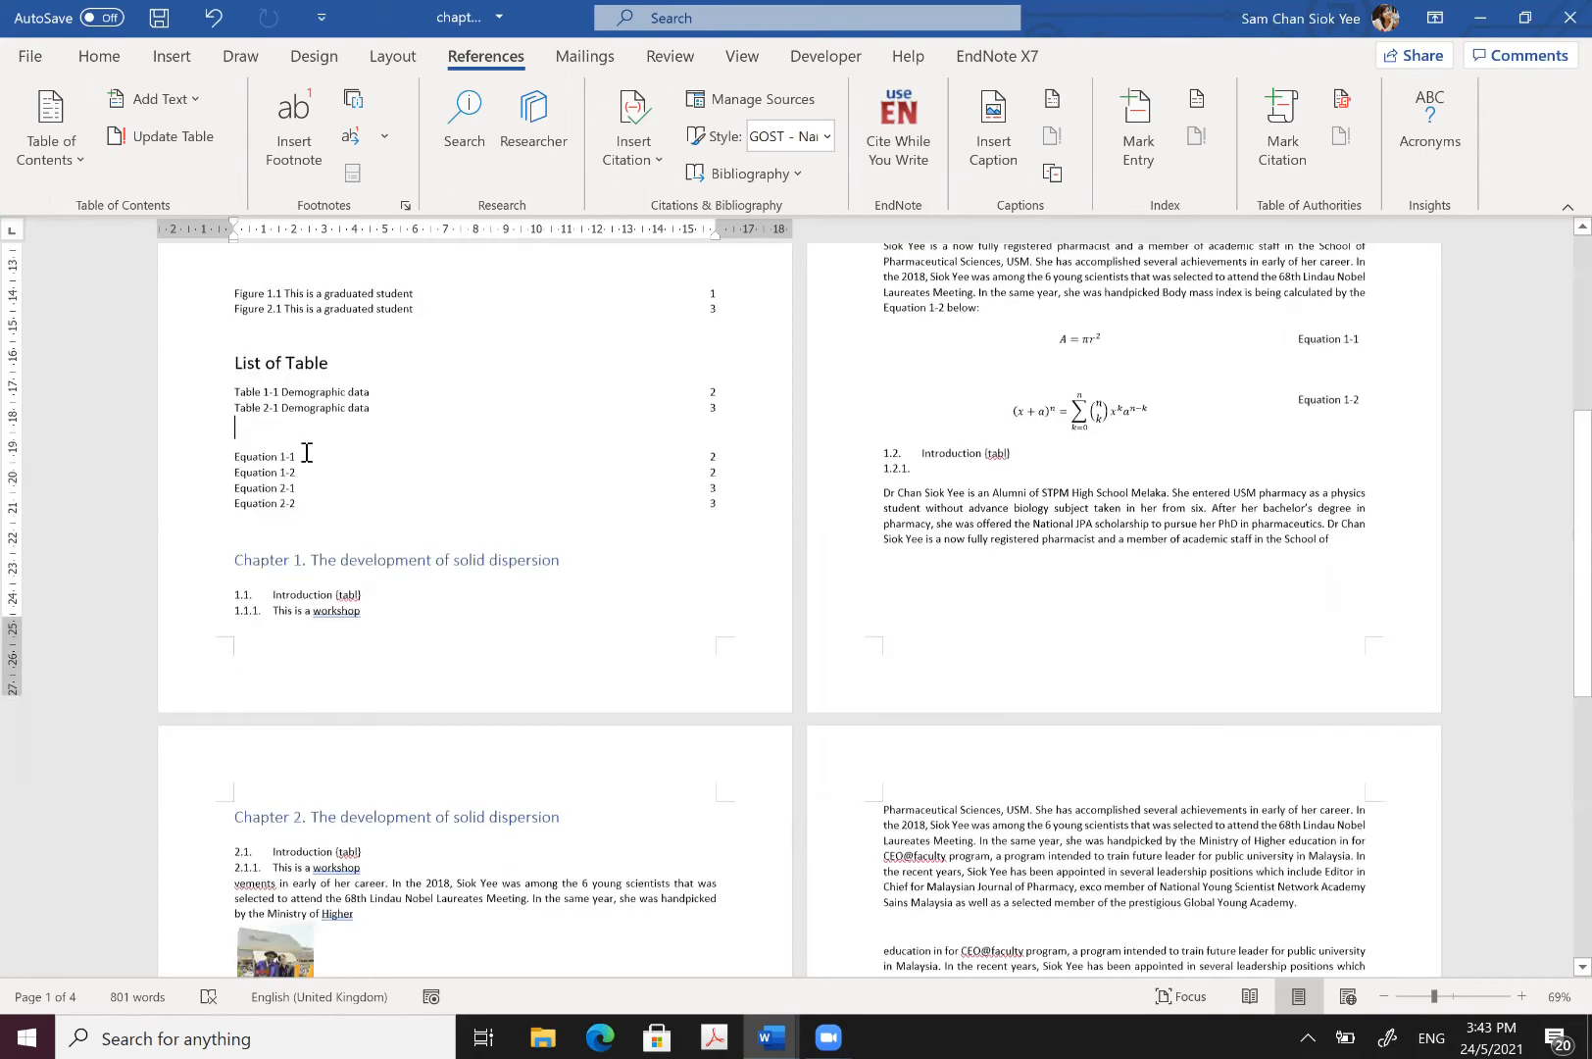
scroll(500, 331, "down", 10)
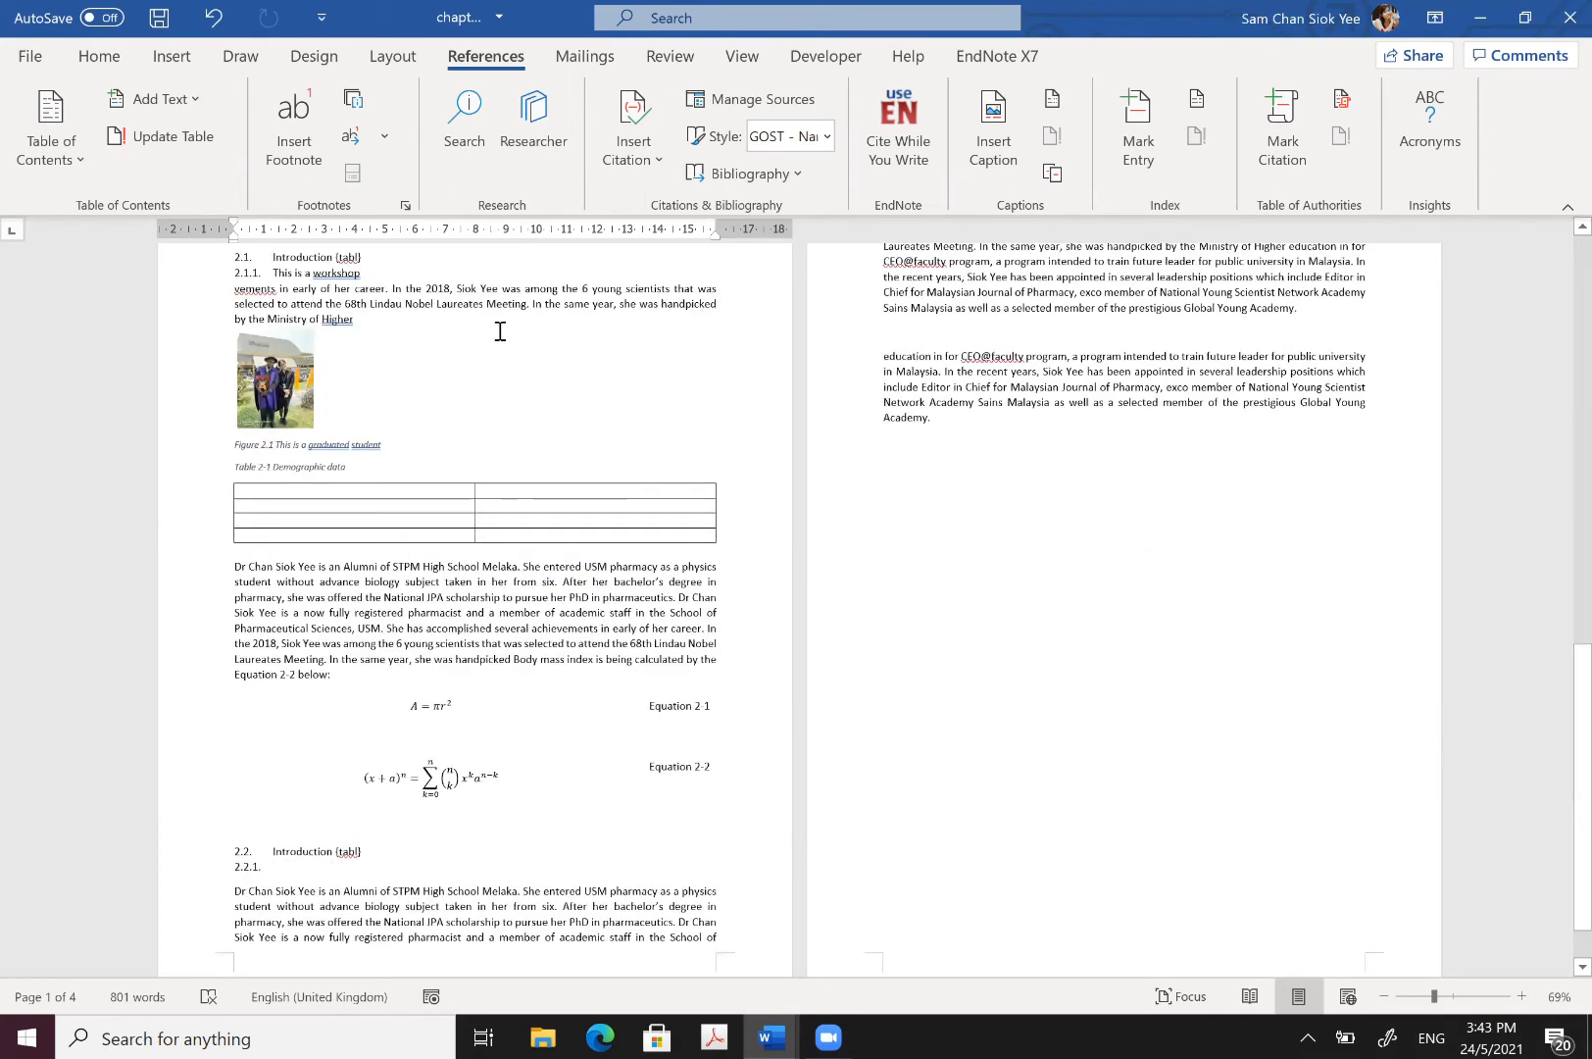
Step: Insert next-page section breaks before the "List of Figure" and "List of Table" headings
key("ctrl+Home")
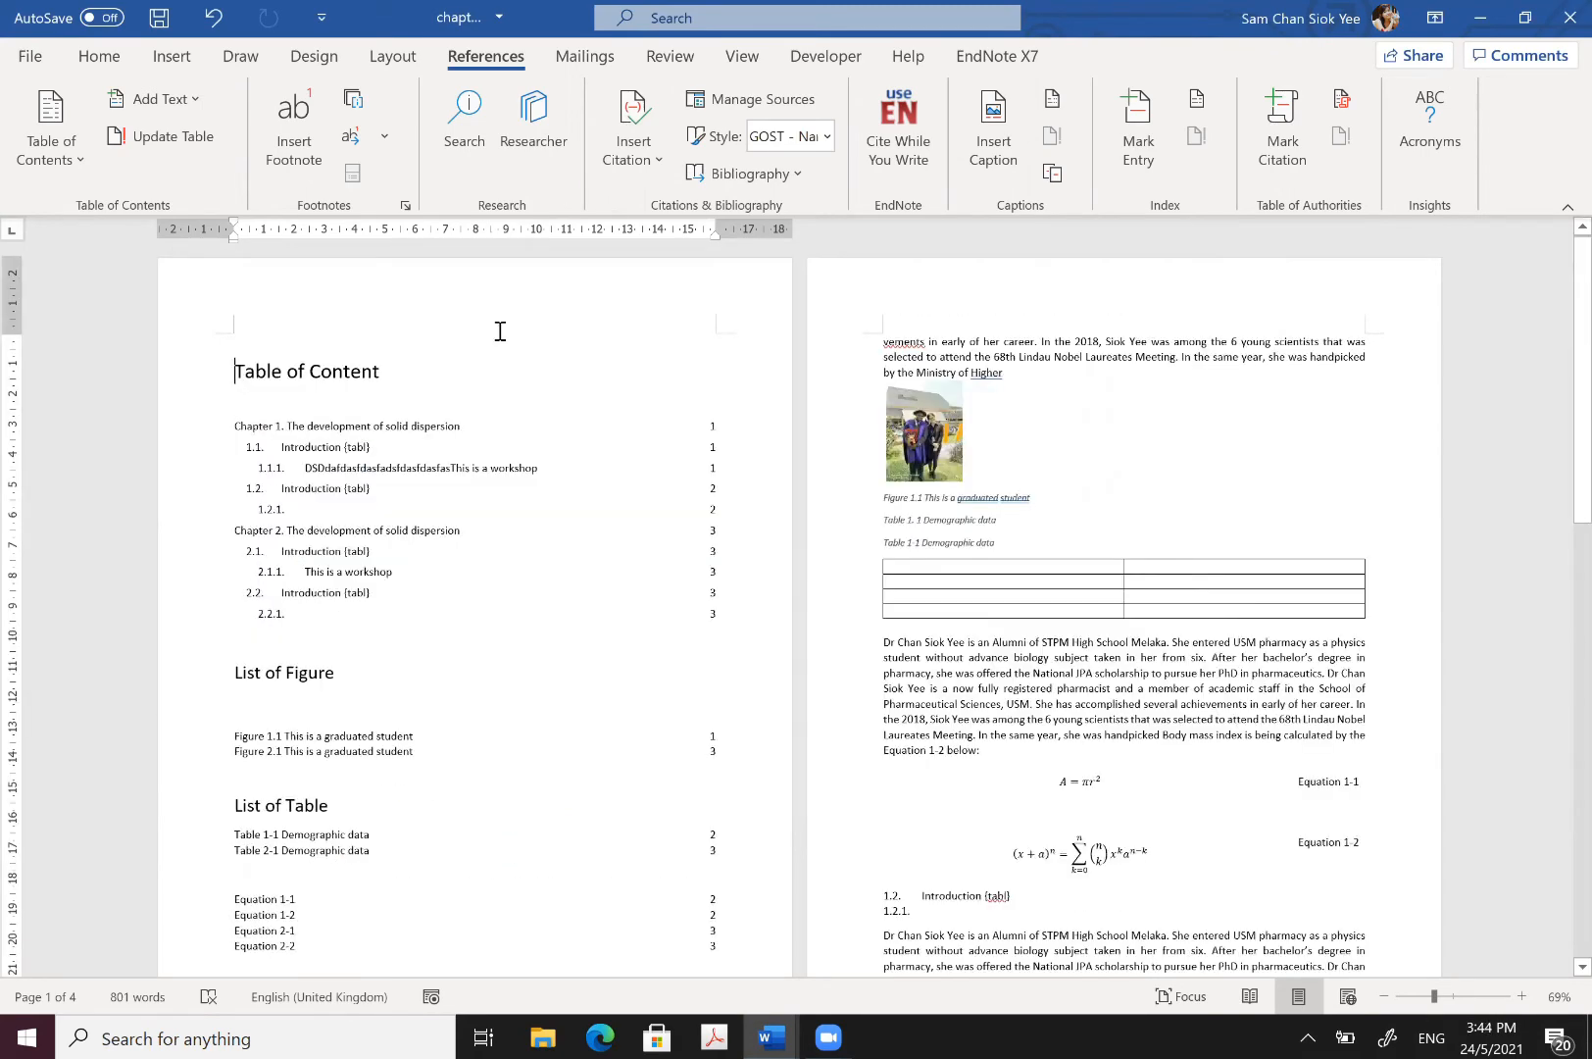
left_click(231, 677)
left_click(394, 57)
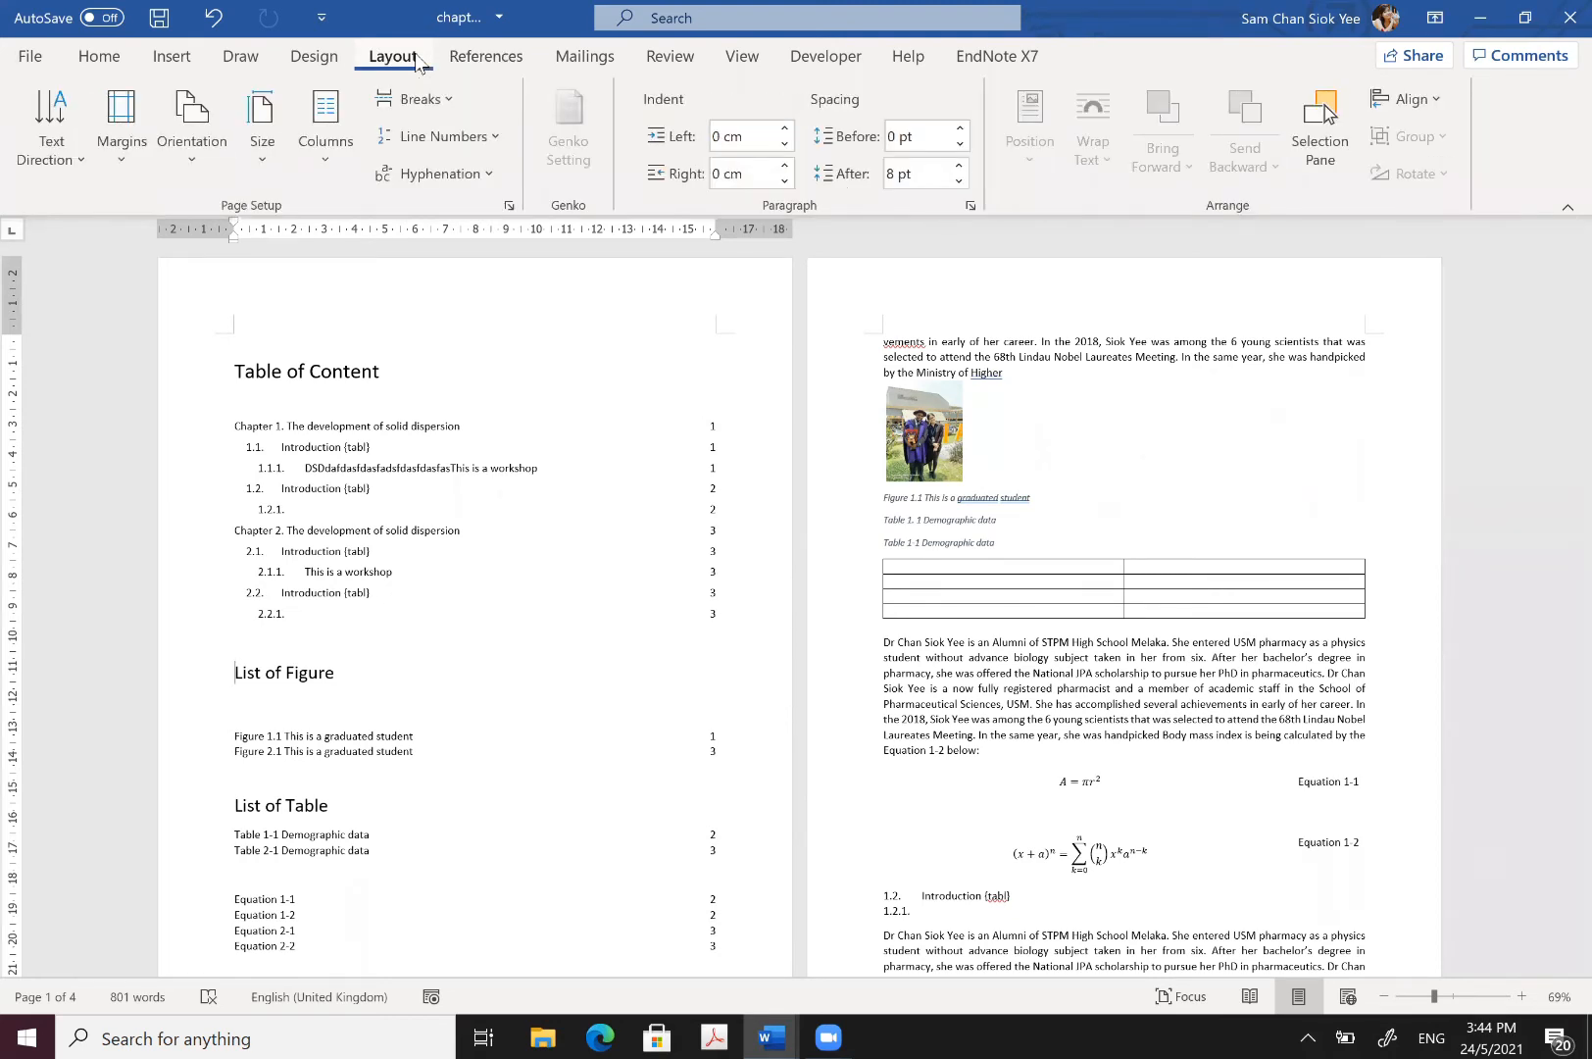
left_click(416, 108)
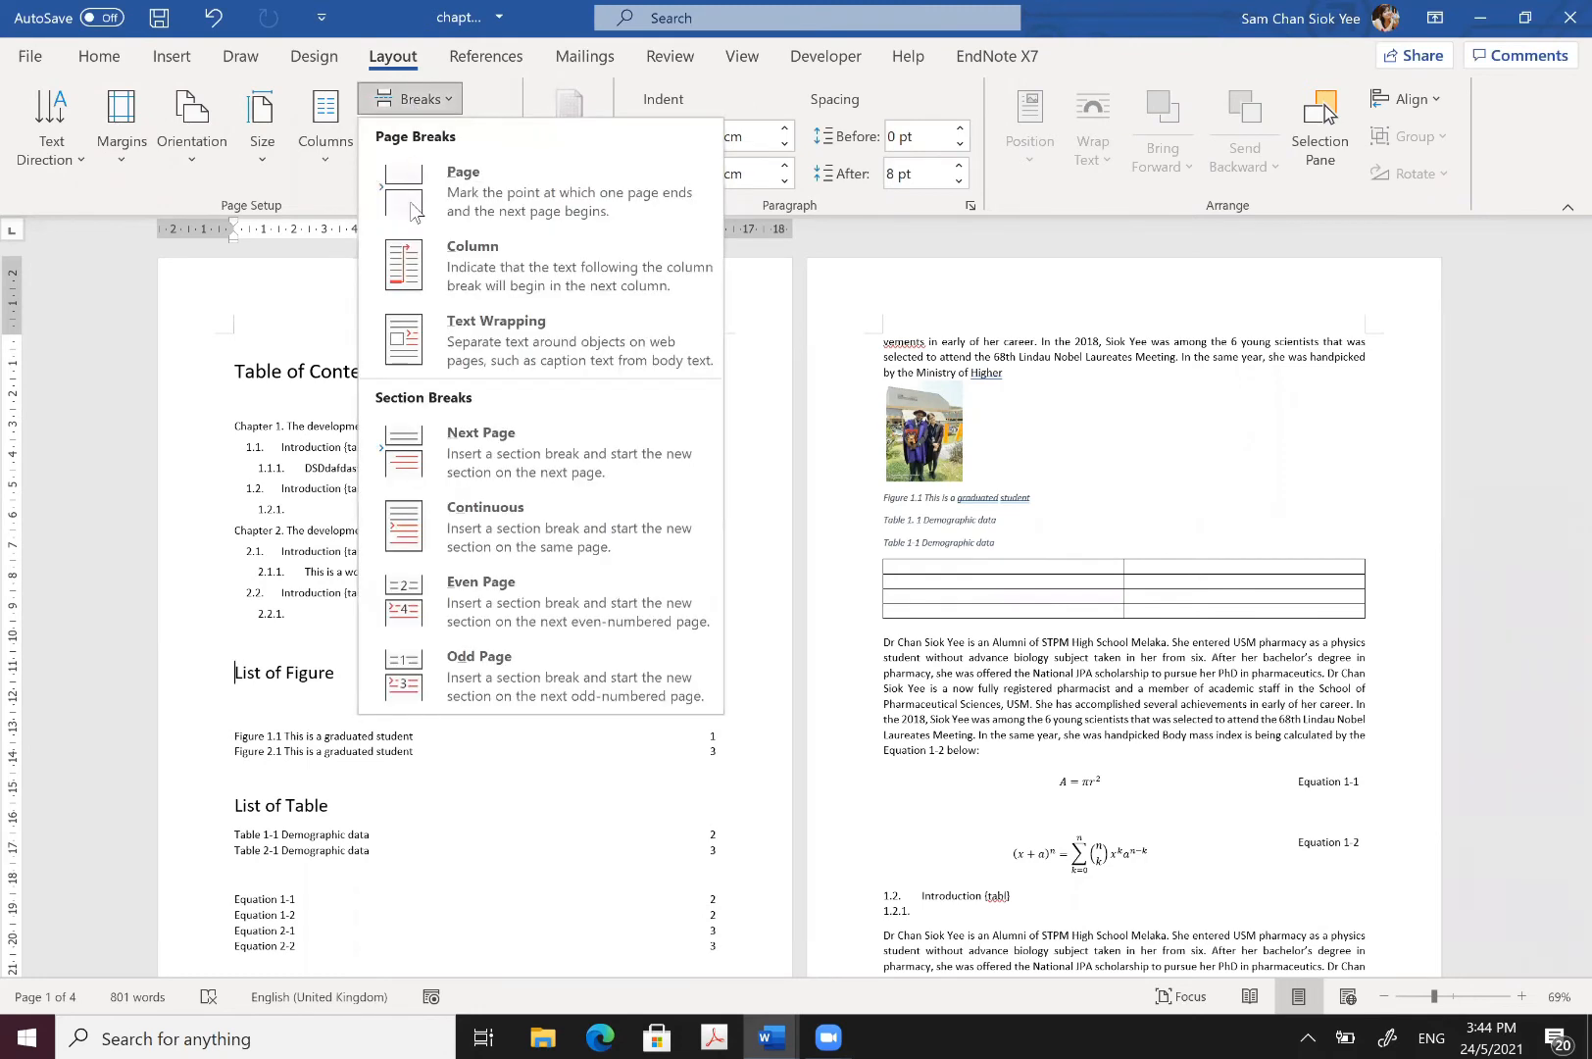
left_click(446, 436)
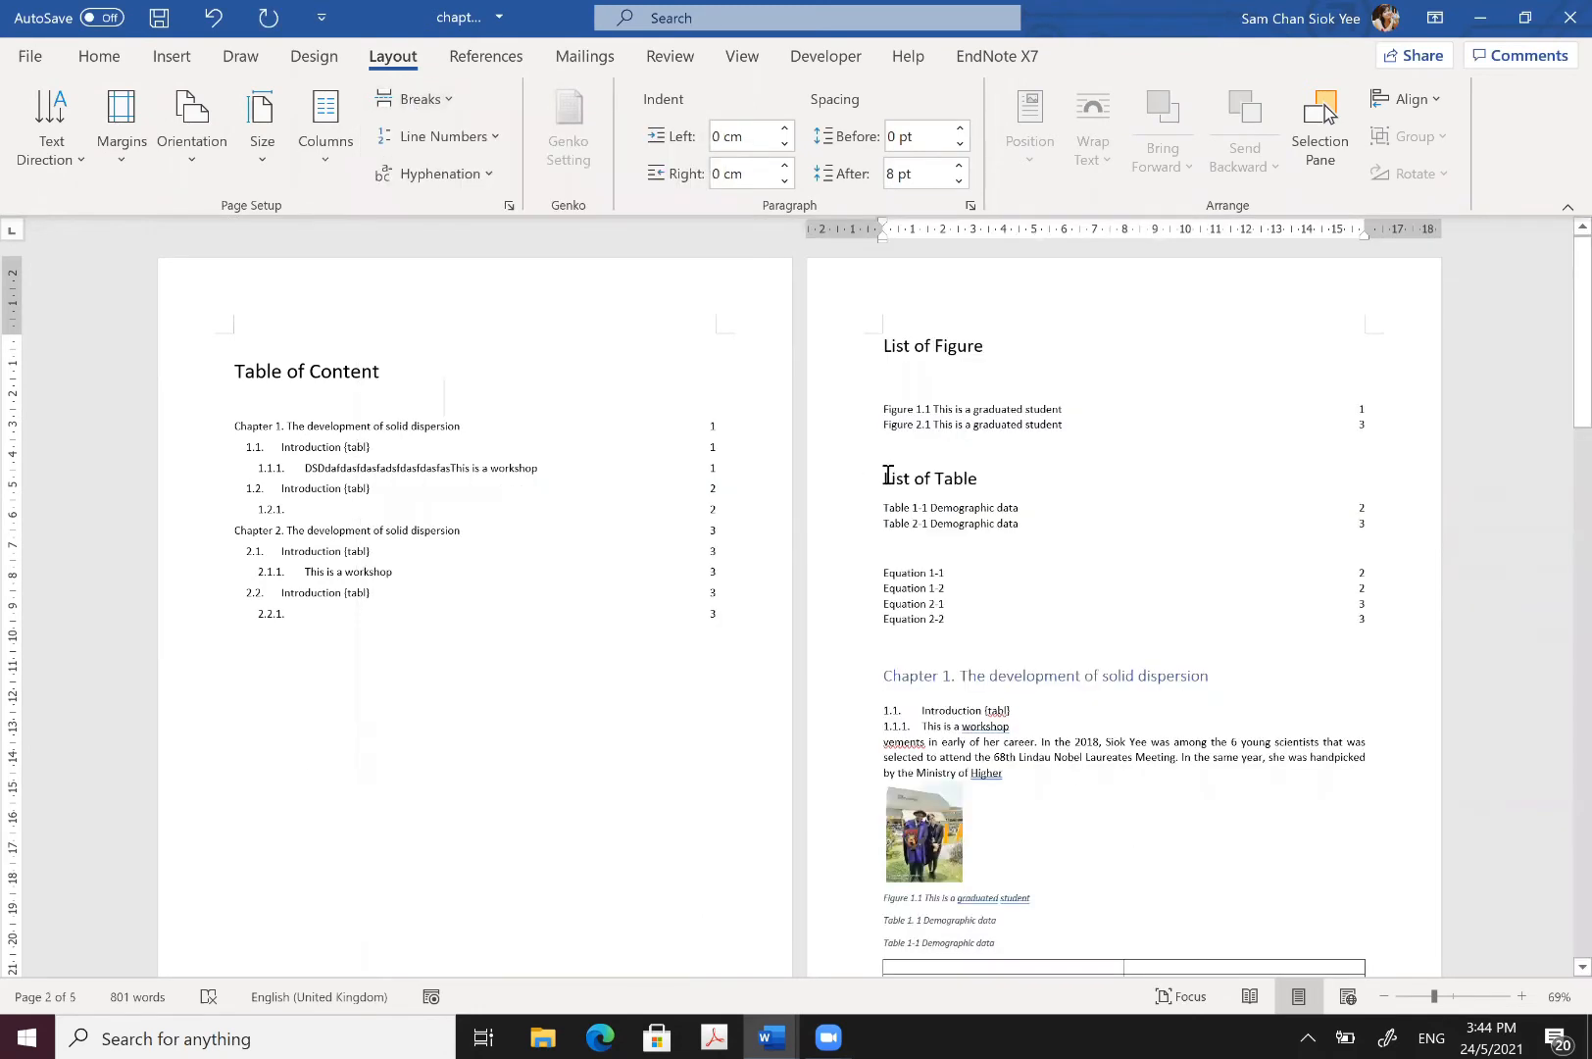
left_click(496, 440)
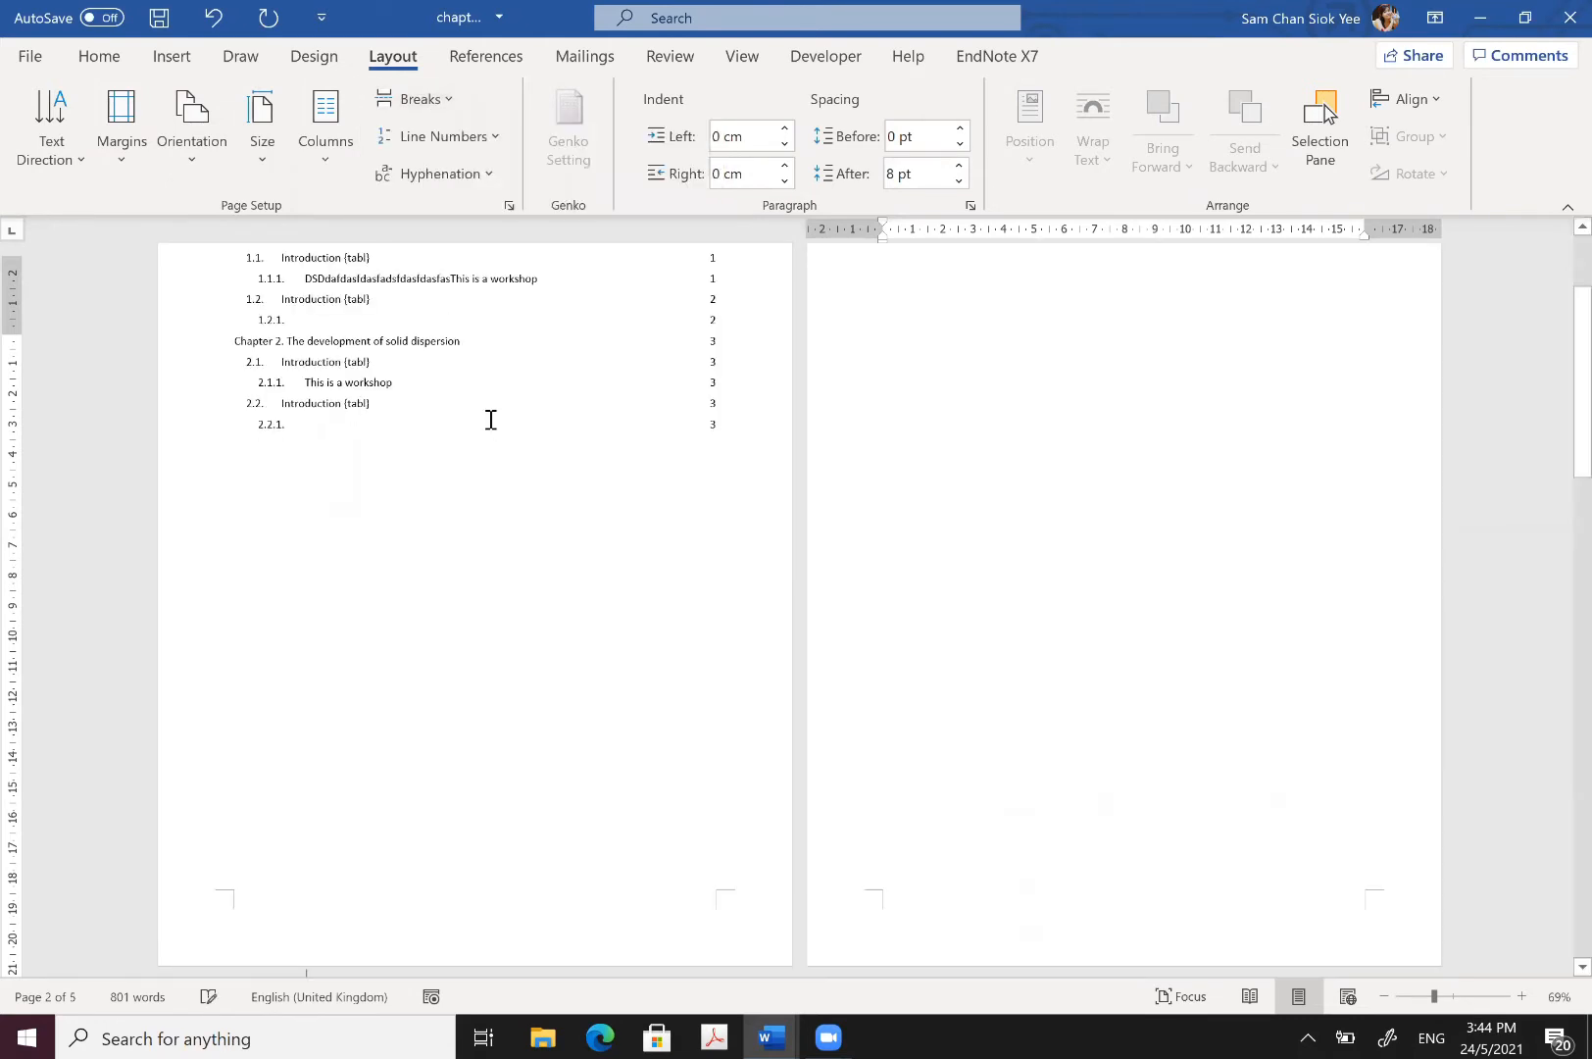
Step: Add the heading "List of Equation" directly above the list of equations
scroll(348, 409, "down", 3)
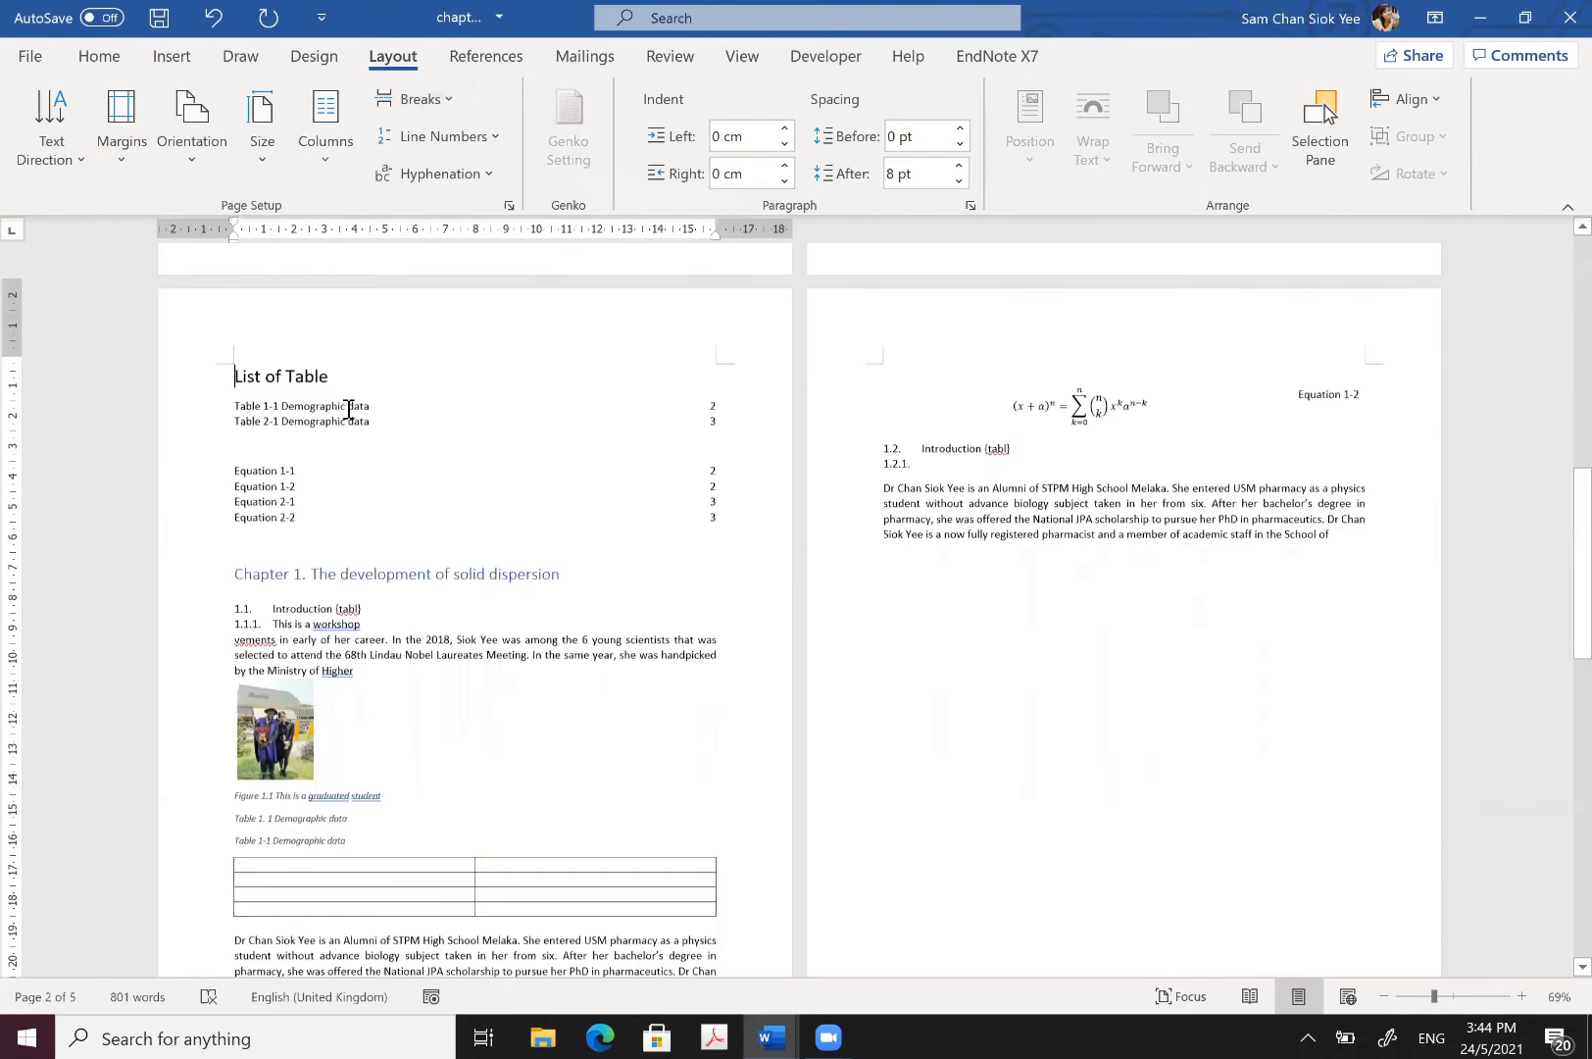
left_click(237, 463)
key("Return")
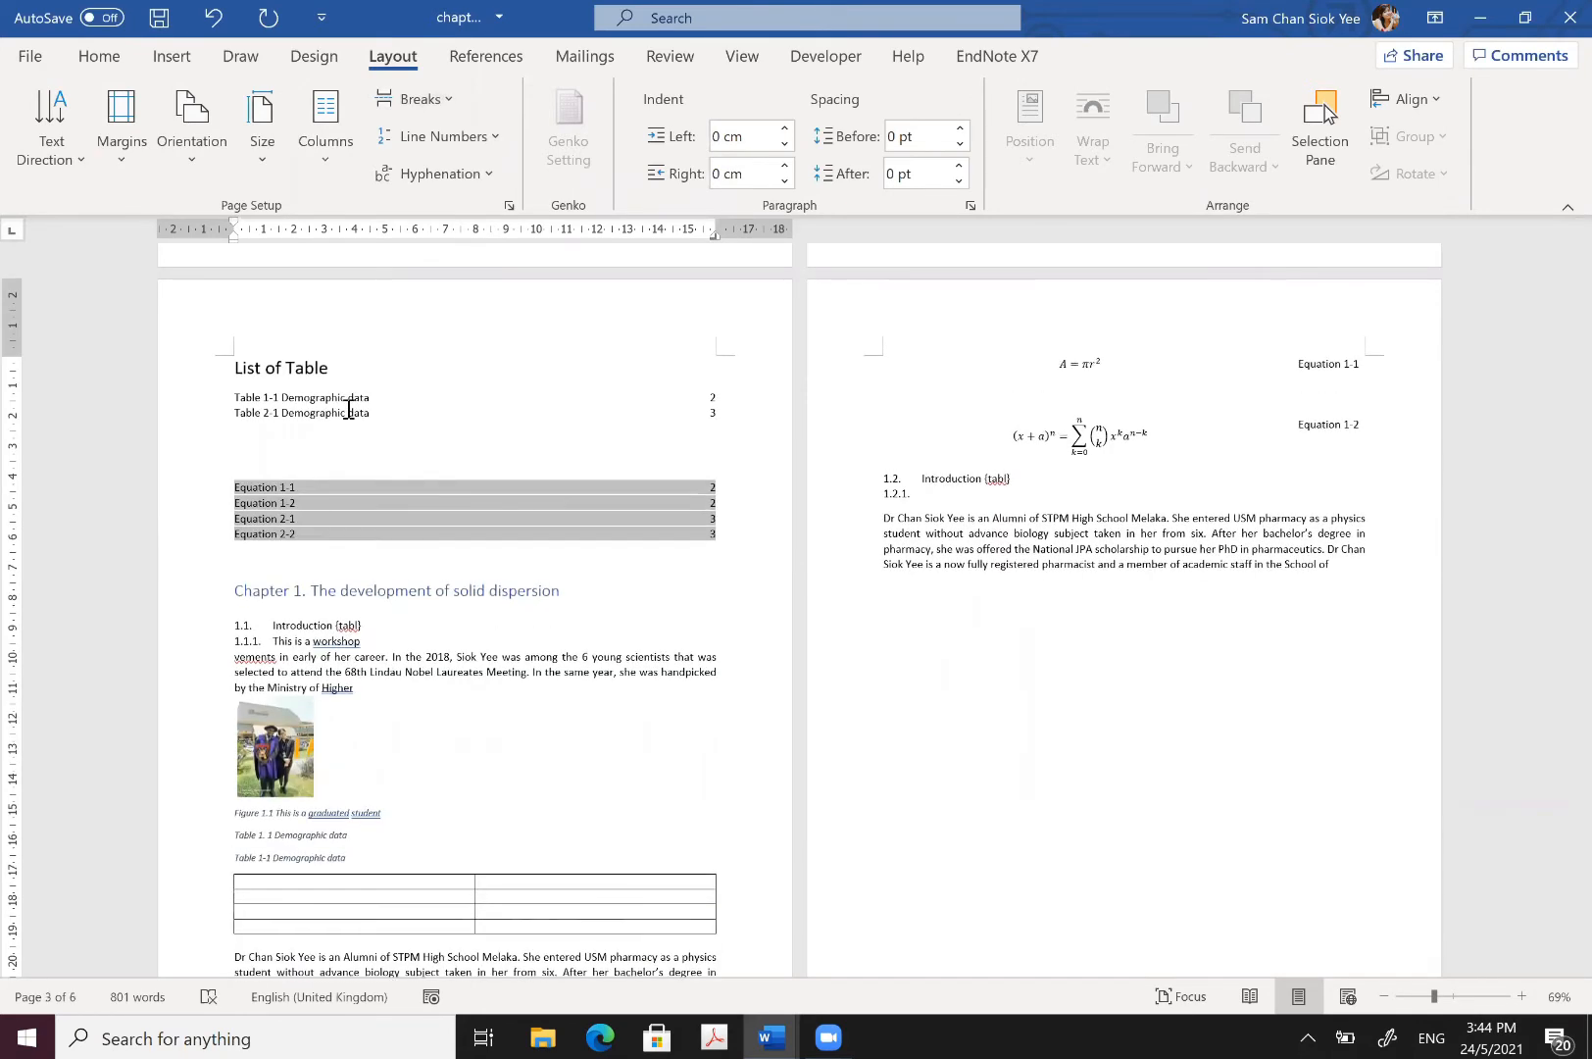
type("List of")
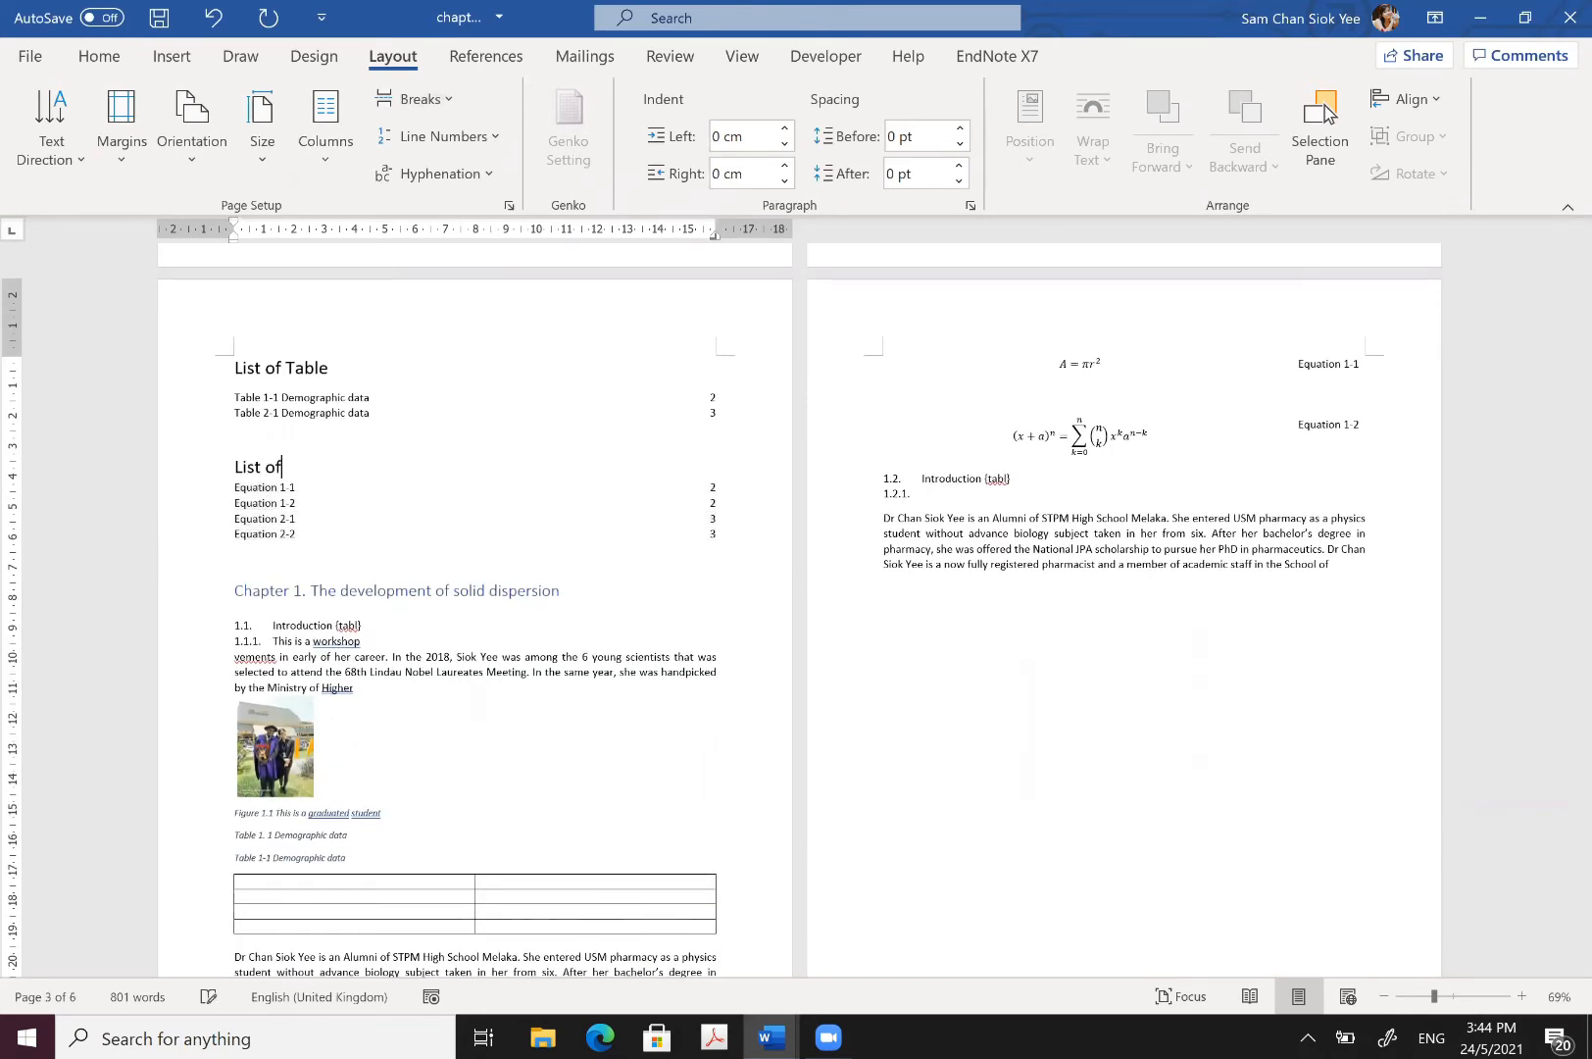
type(" Equation")
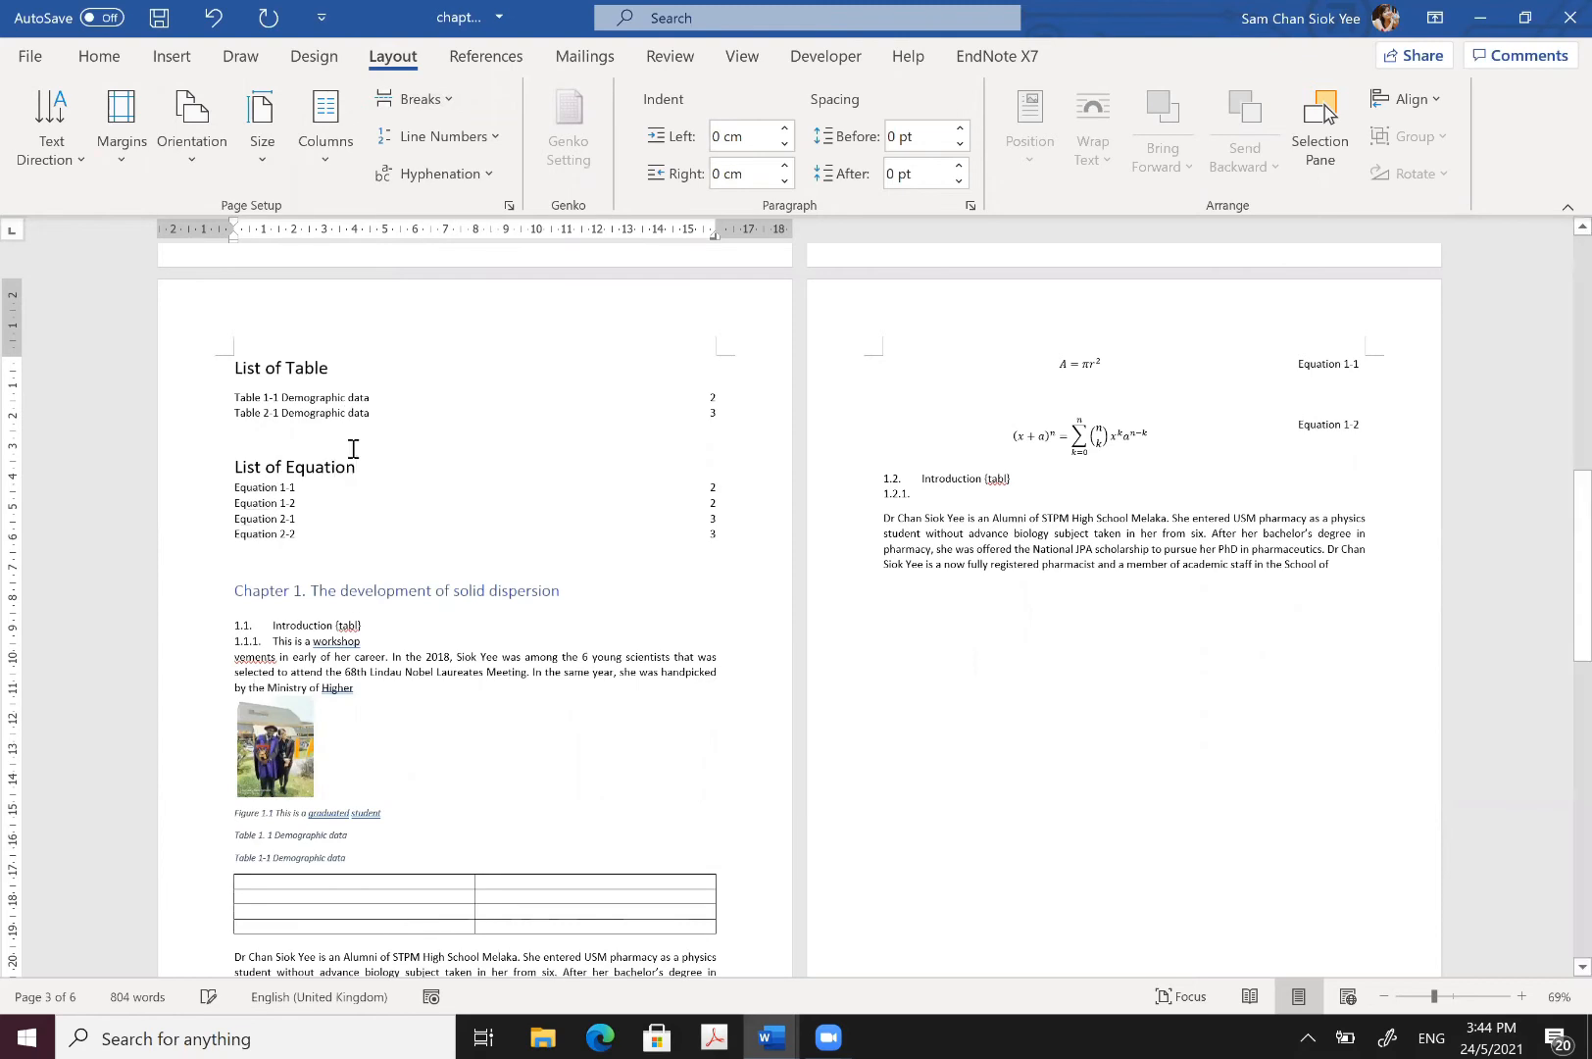
Step: Insert next-page section breaks before the "List of Equation" heading and before the Chapter 1 heading
left_click(410, 103)
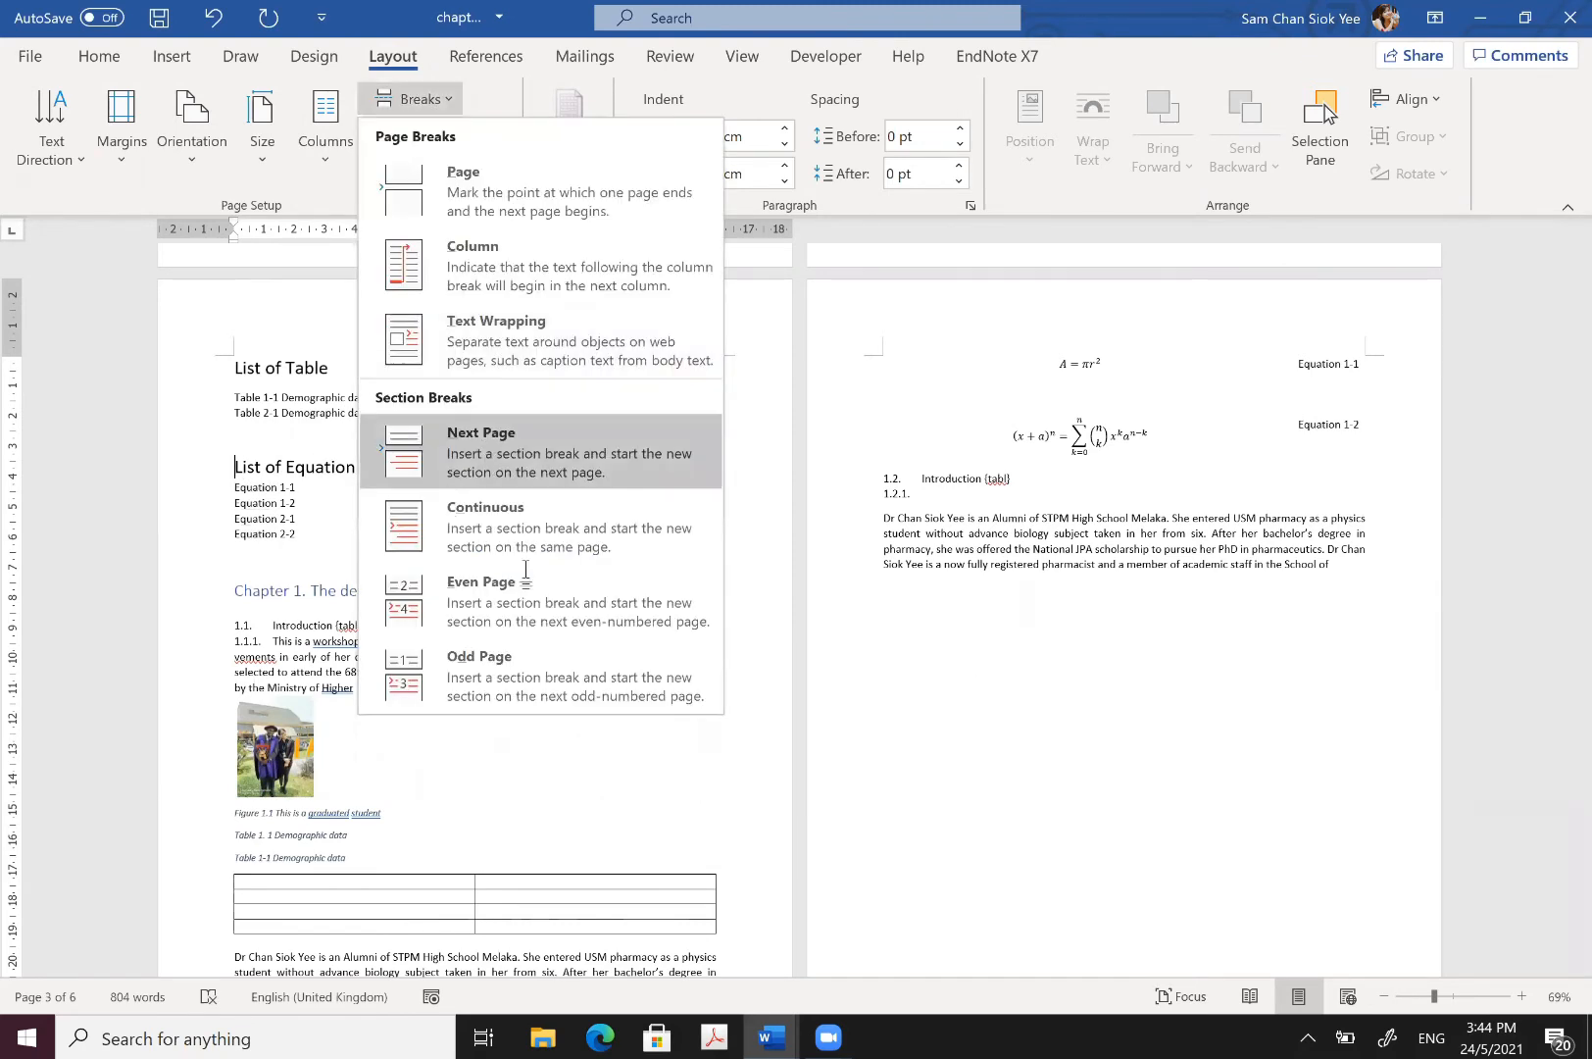
left_click(525, 453)
left_click(879, 498)
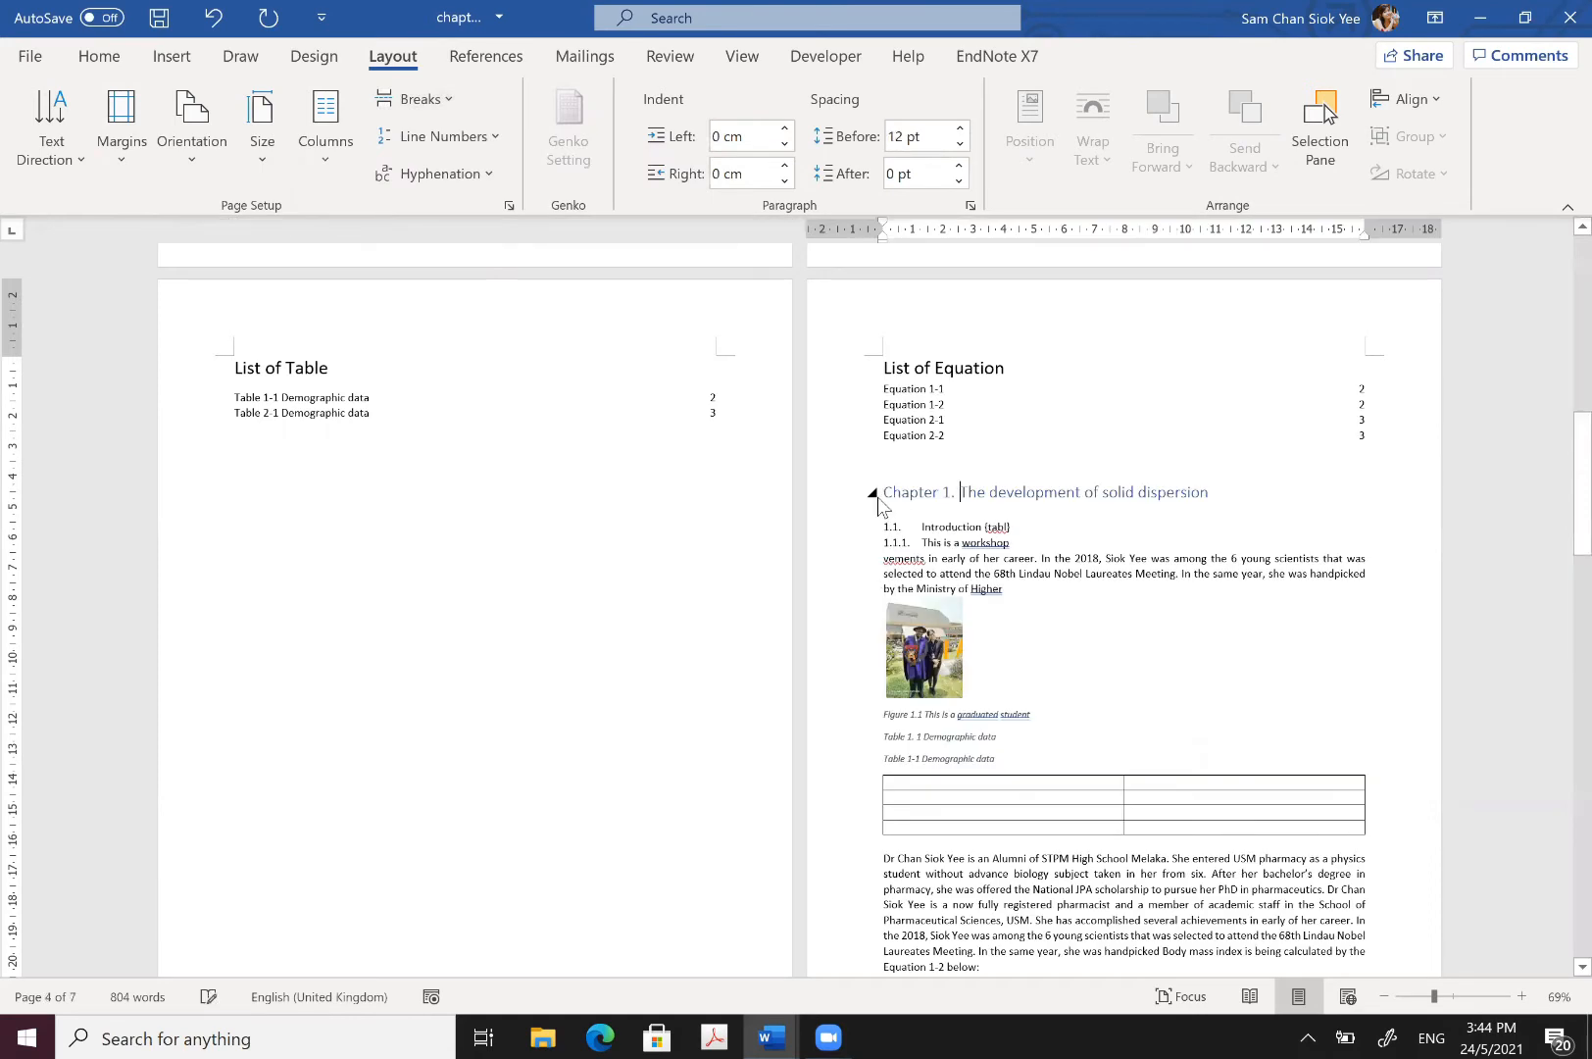
left_click(413, 103)
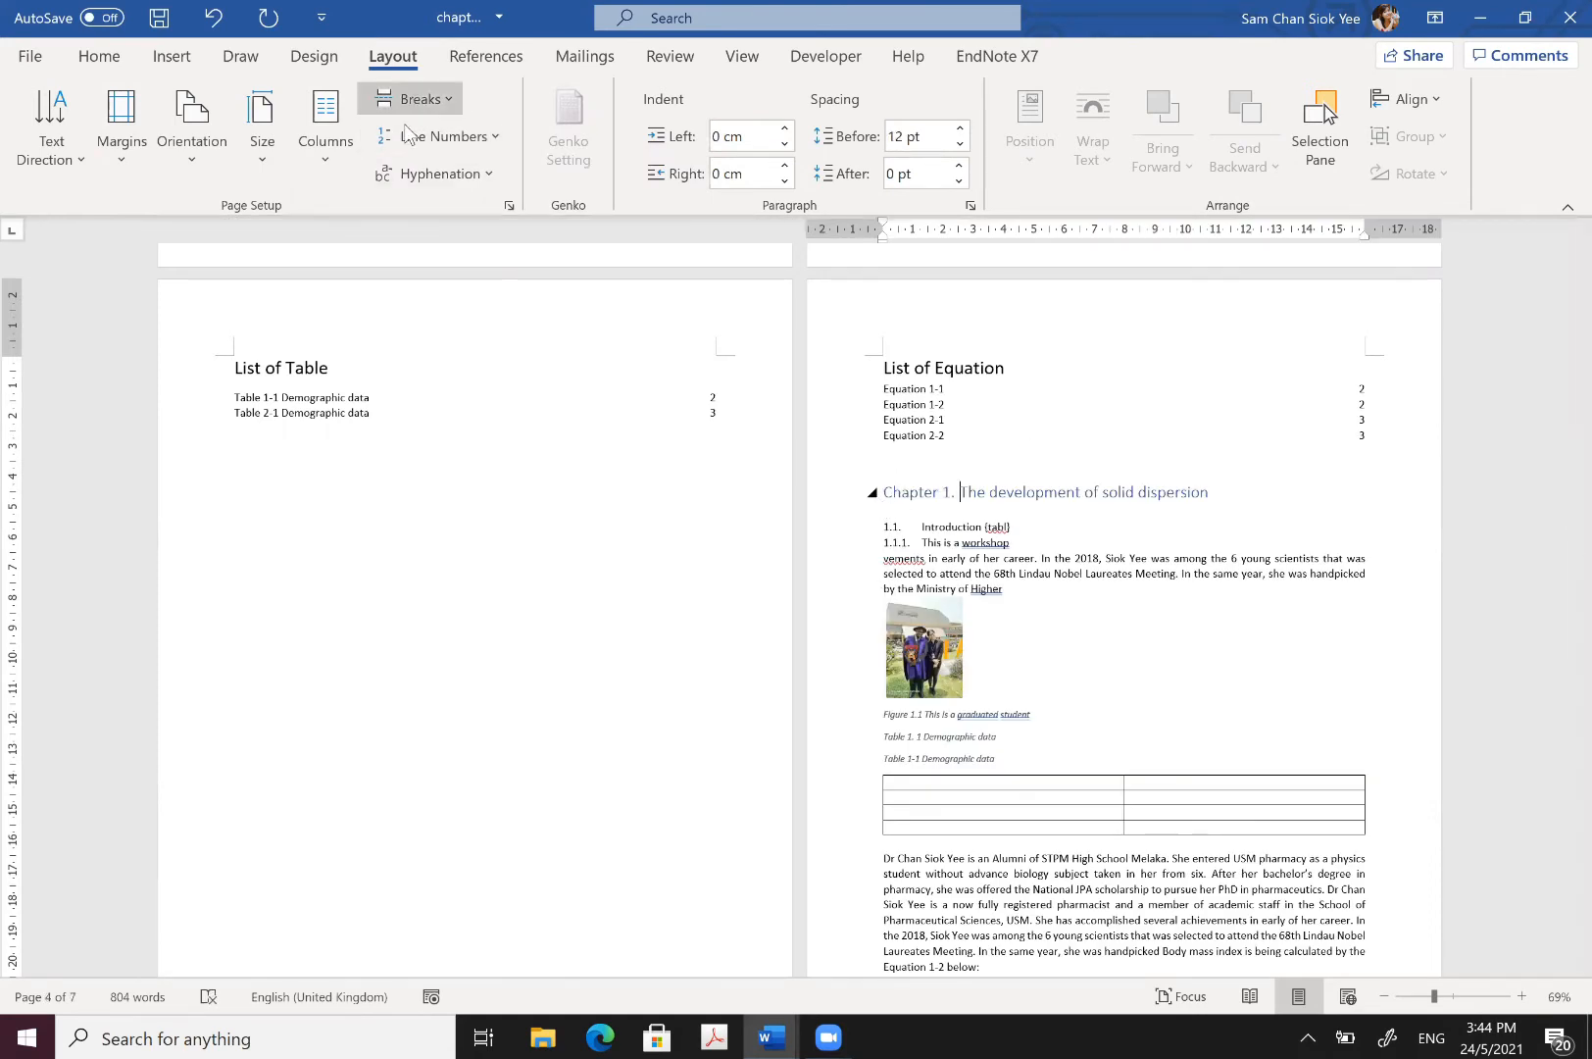
left_click(483, 459)
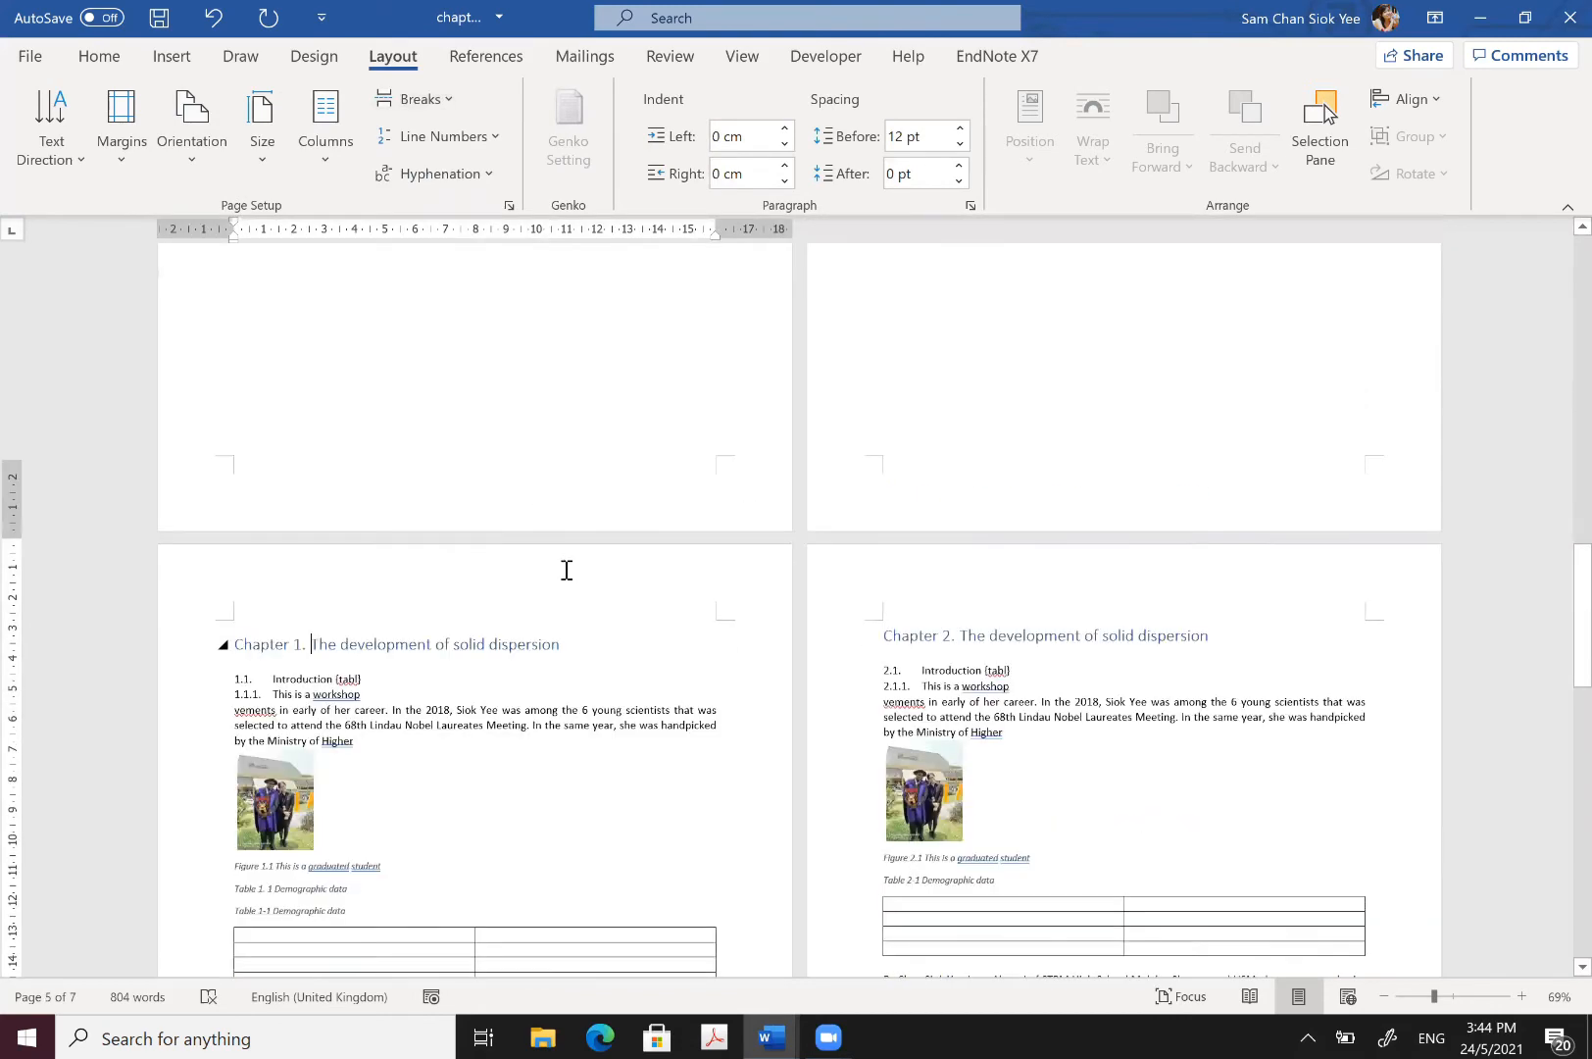
scroll(563, 549, "down", 2)
scroll(560, 501, "down", 3)
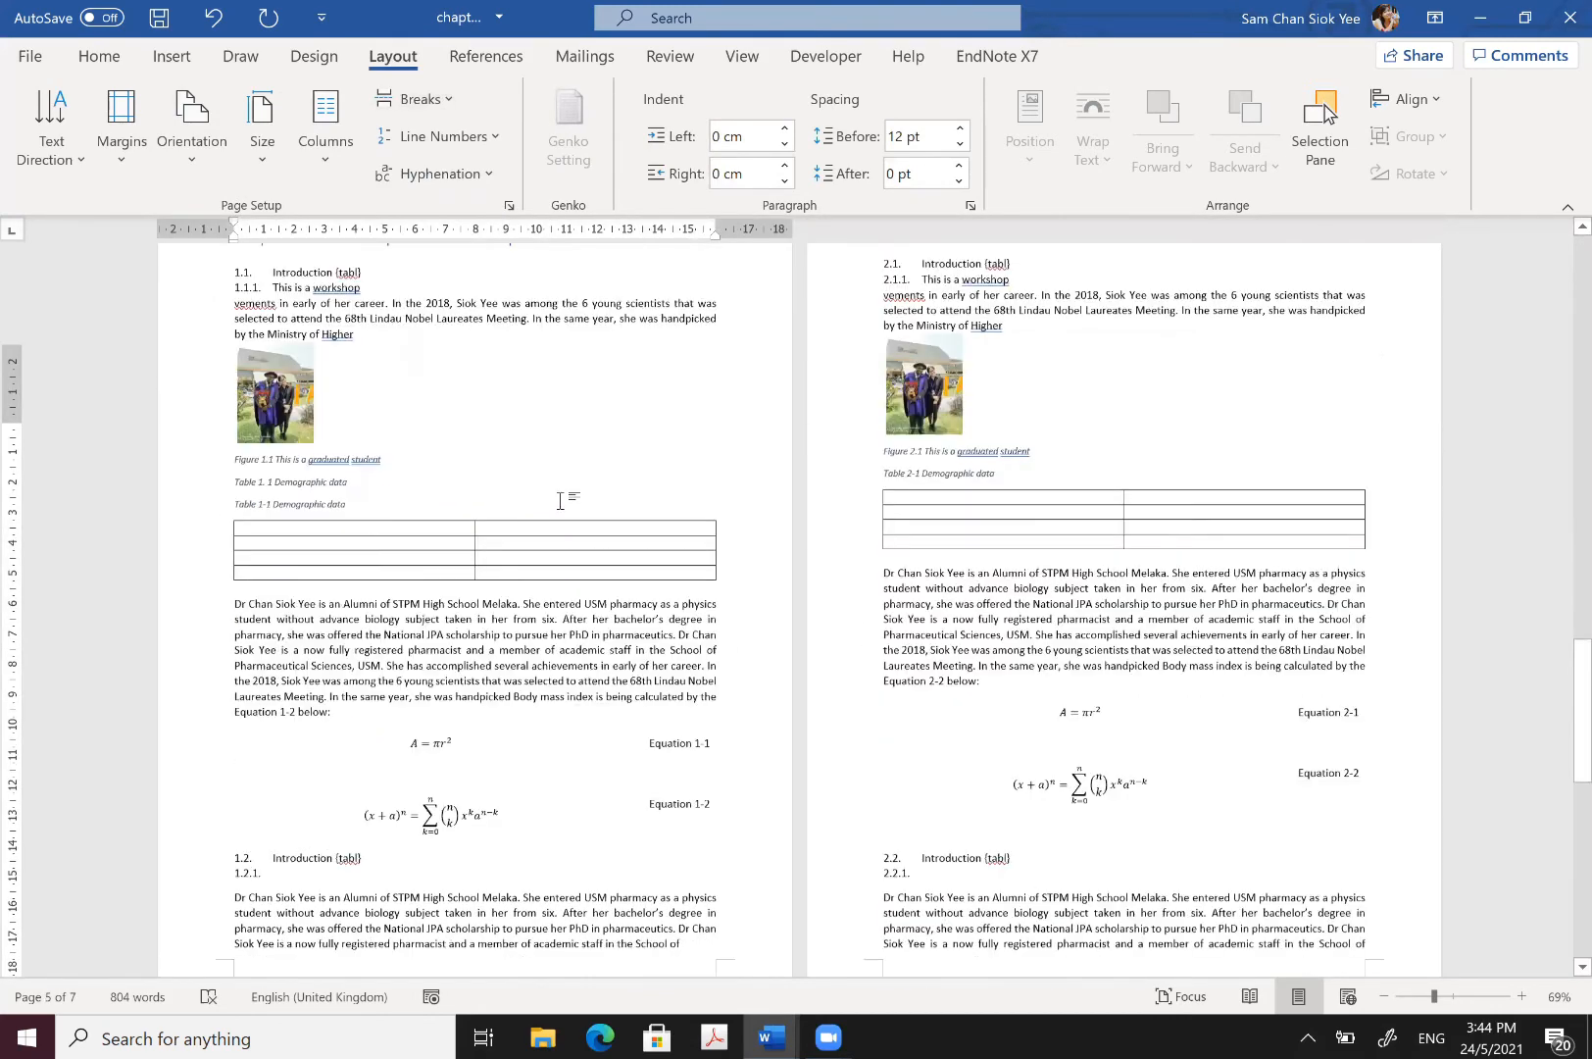
Step: Delete the blank line above the "Table of Content" title on the first page
key("ctrl+Home")
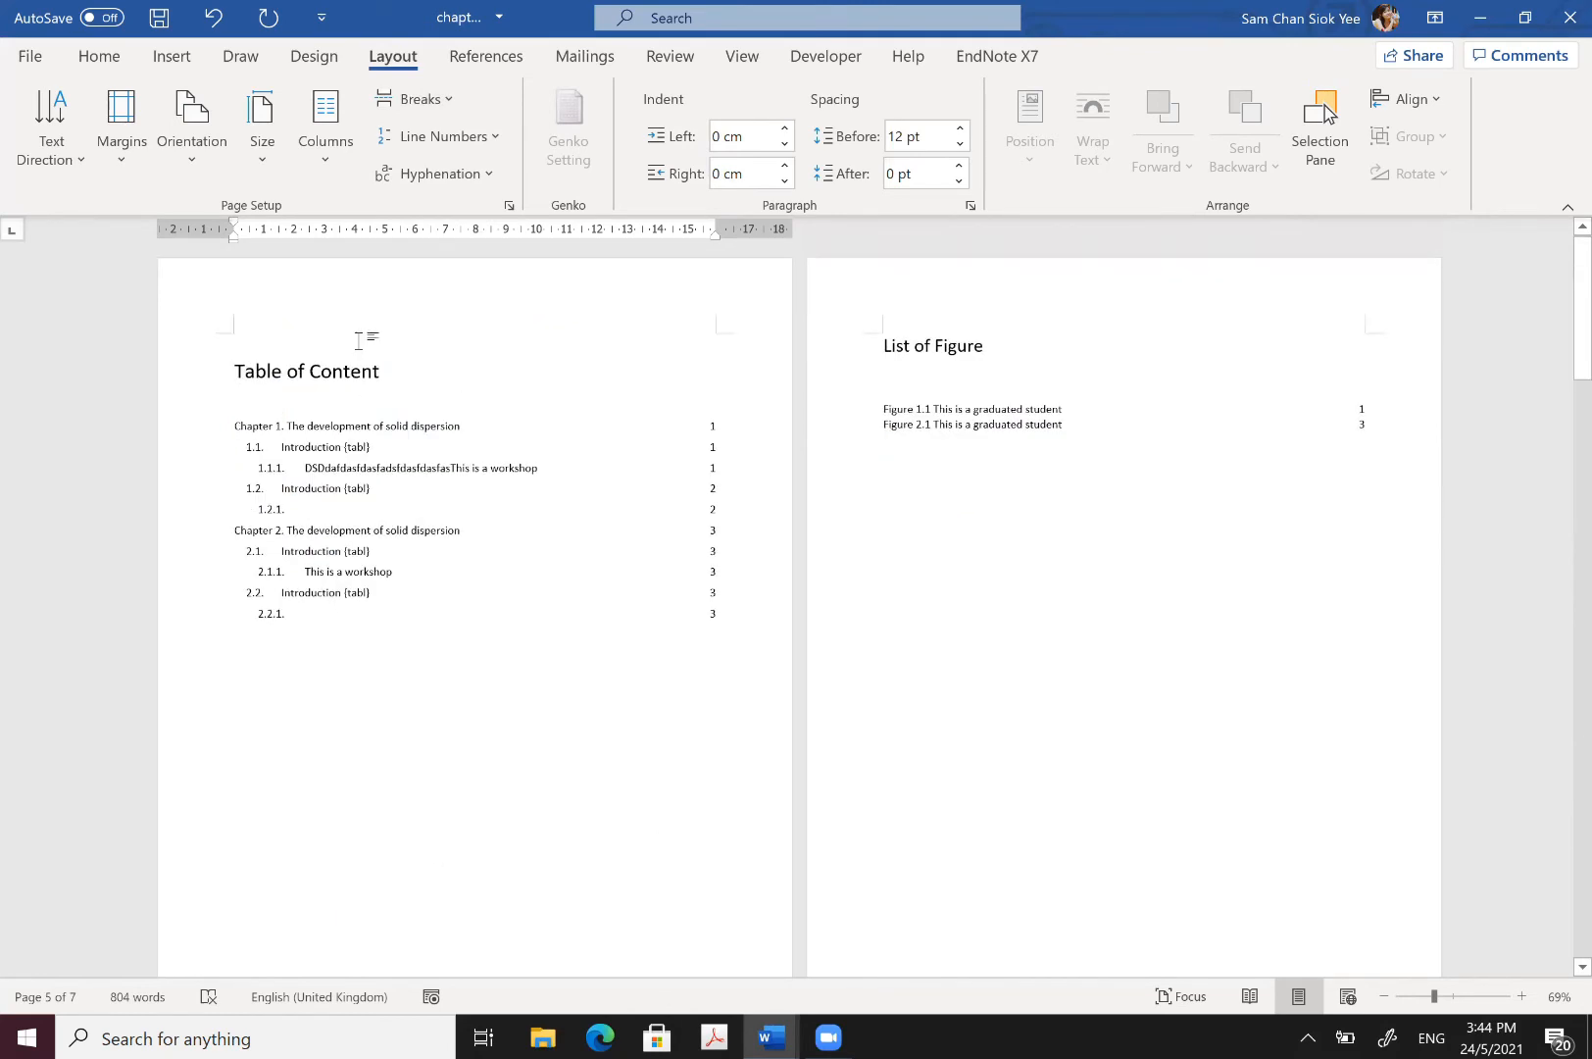
key("Delete")
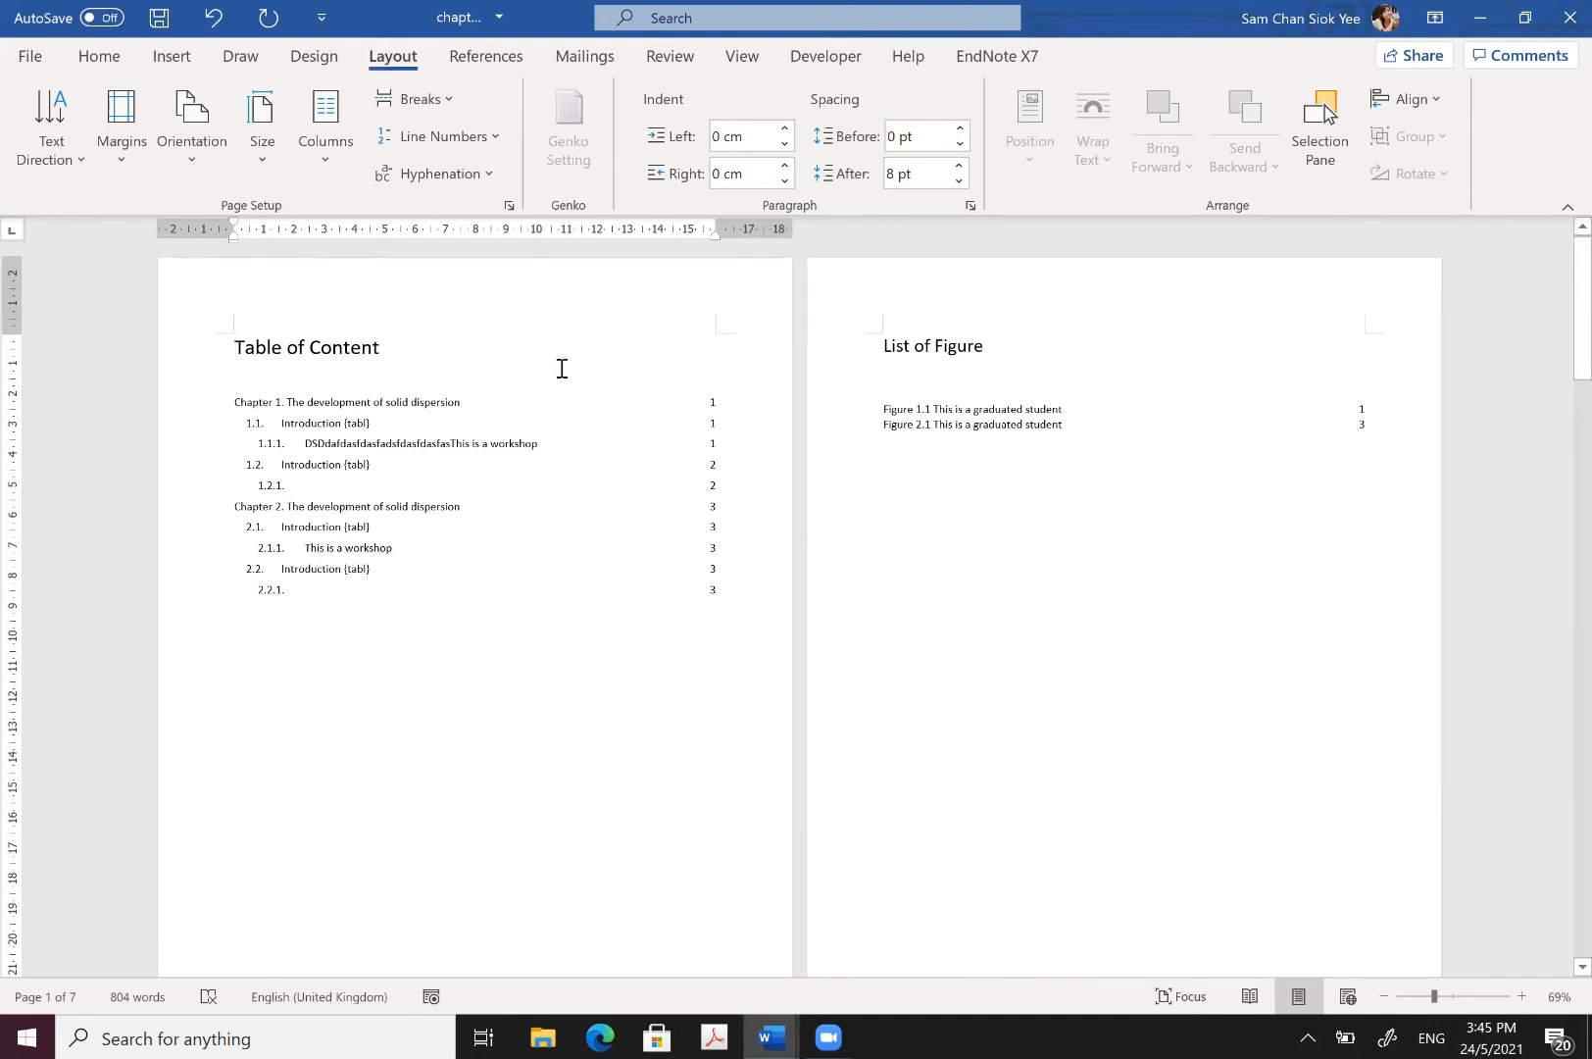
left_click(1069, 407)
Step: Add page numbers at the top of the pages in the Plain Number 3 style and return to the body text
left_click(240, 353)
left_click(161, 60)
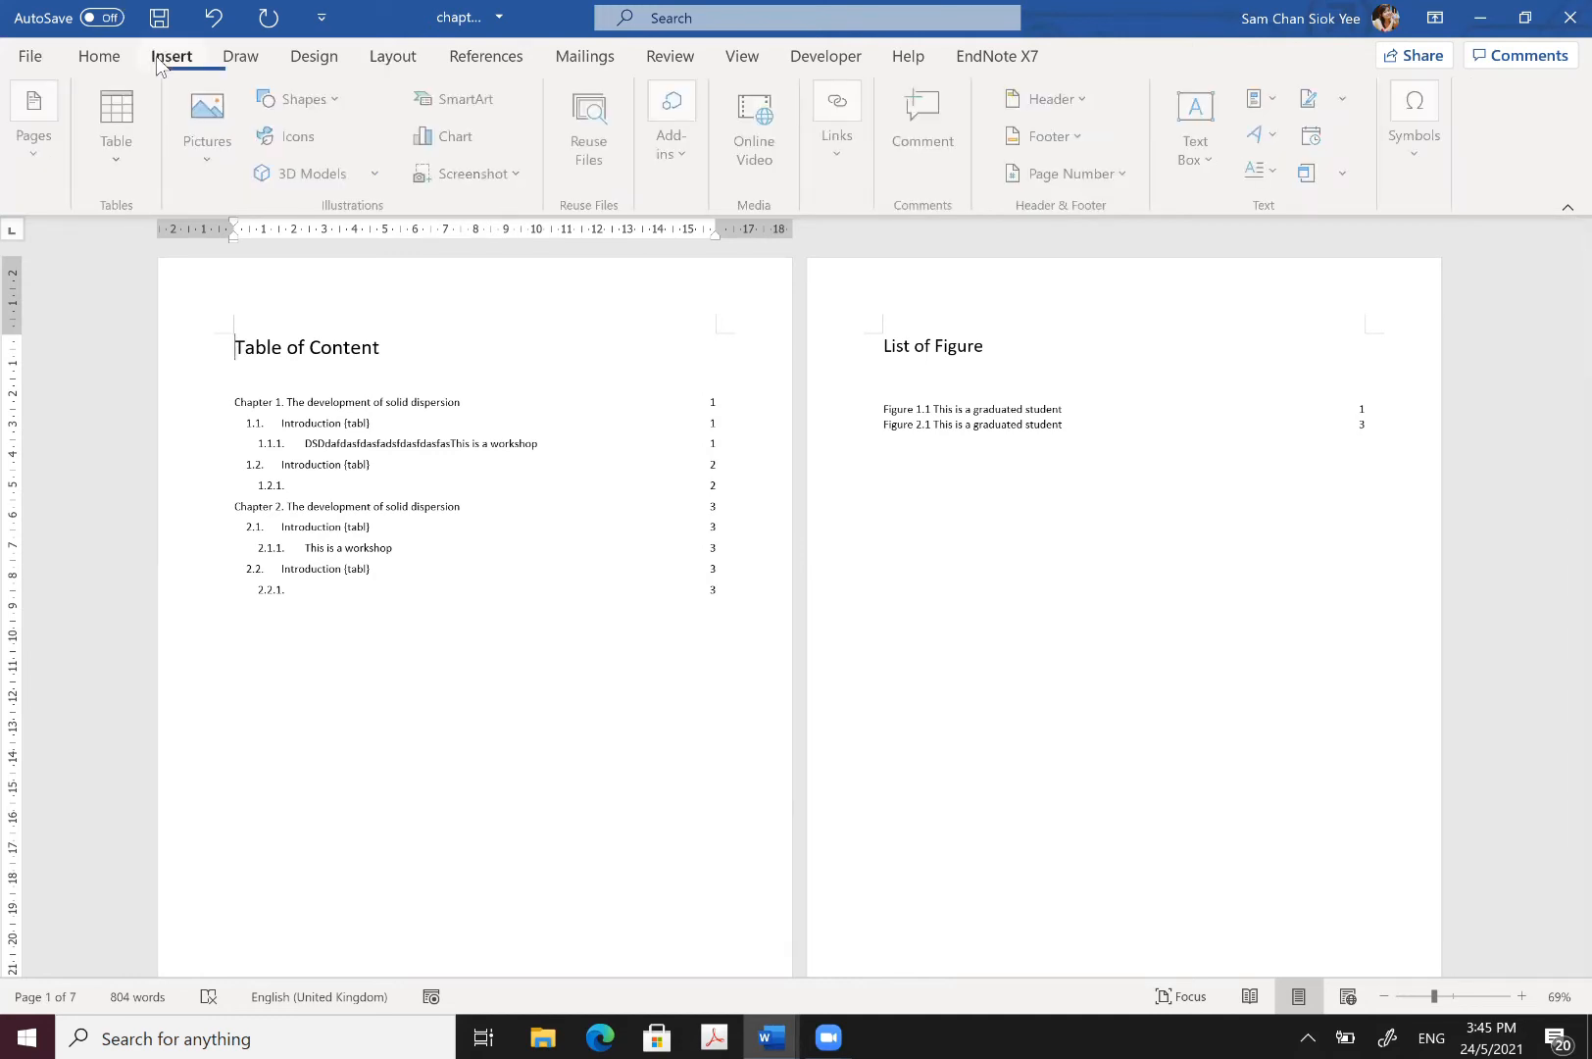
left_click(1121, 174)
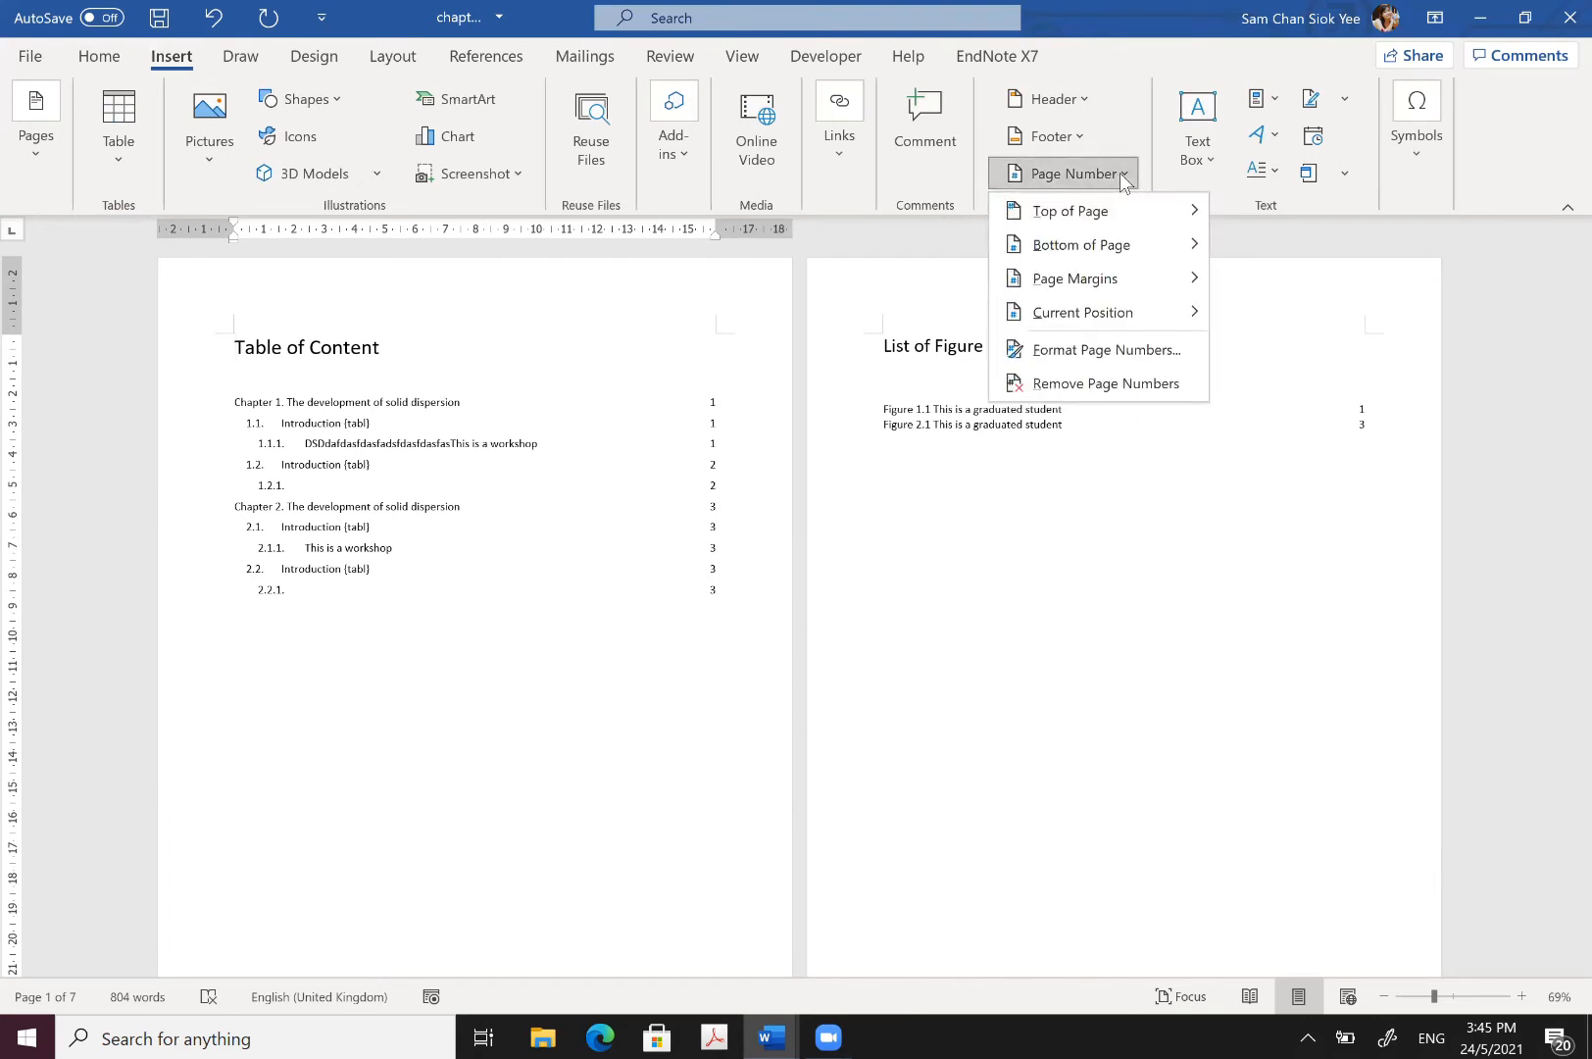
mouse_move(1126, 217)
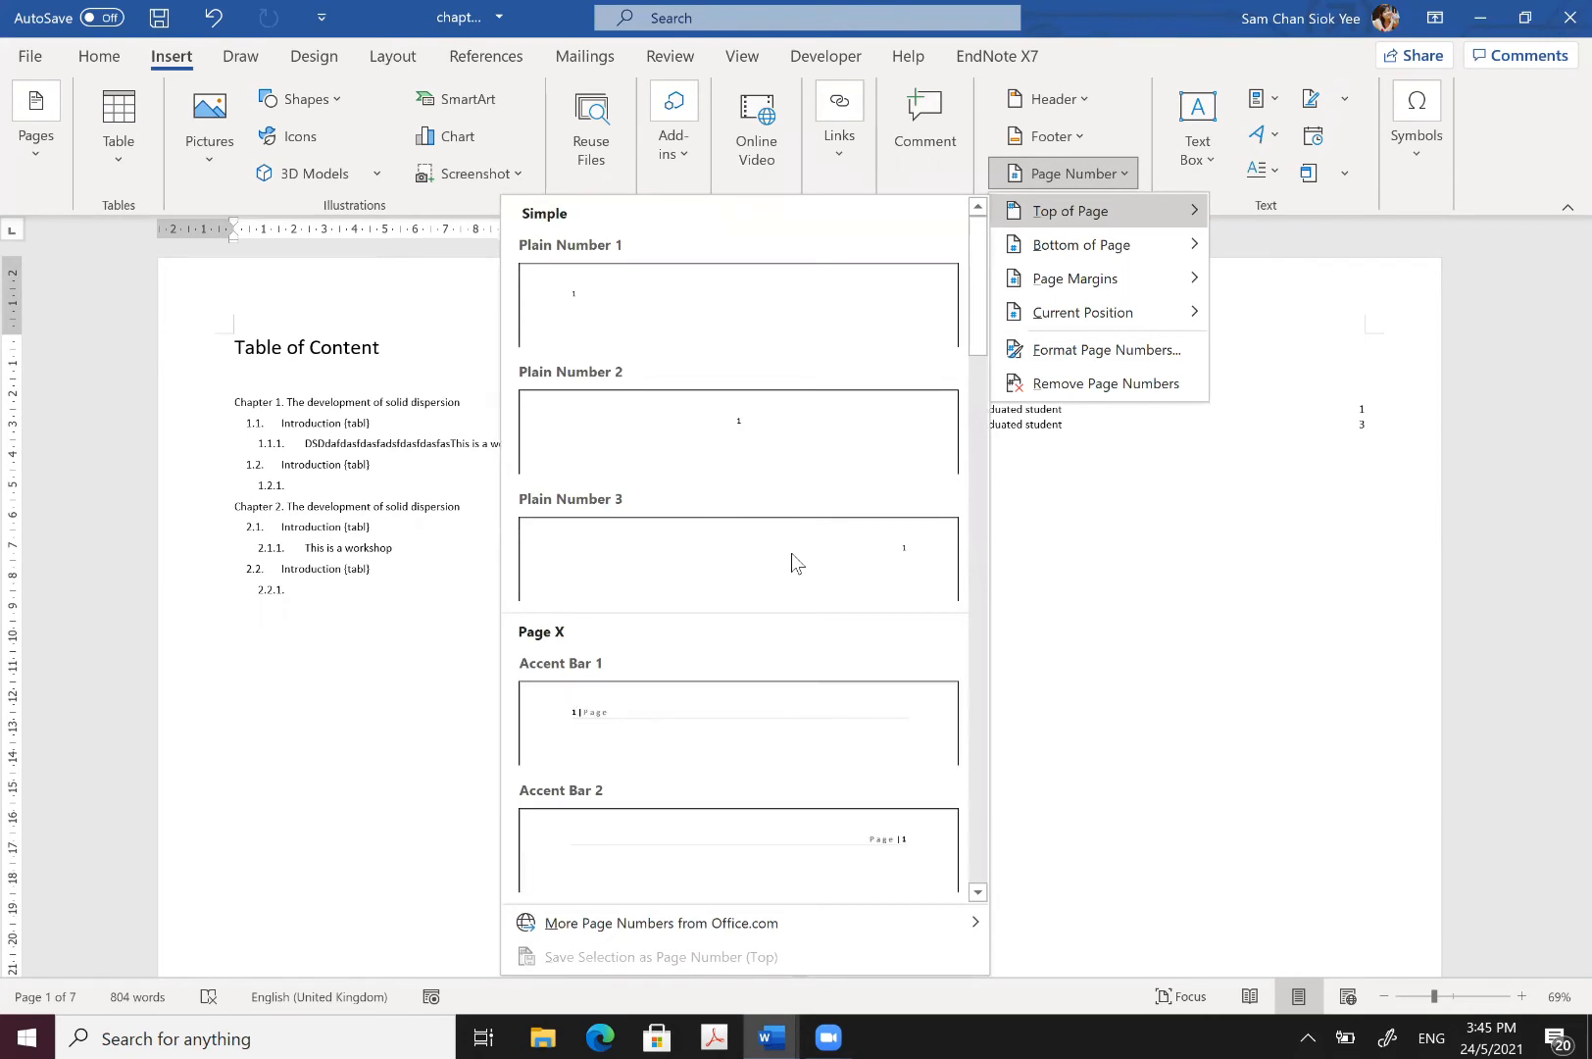
left_click(794, 562)
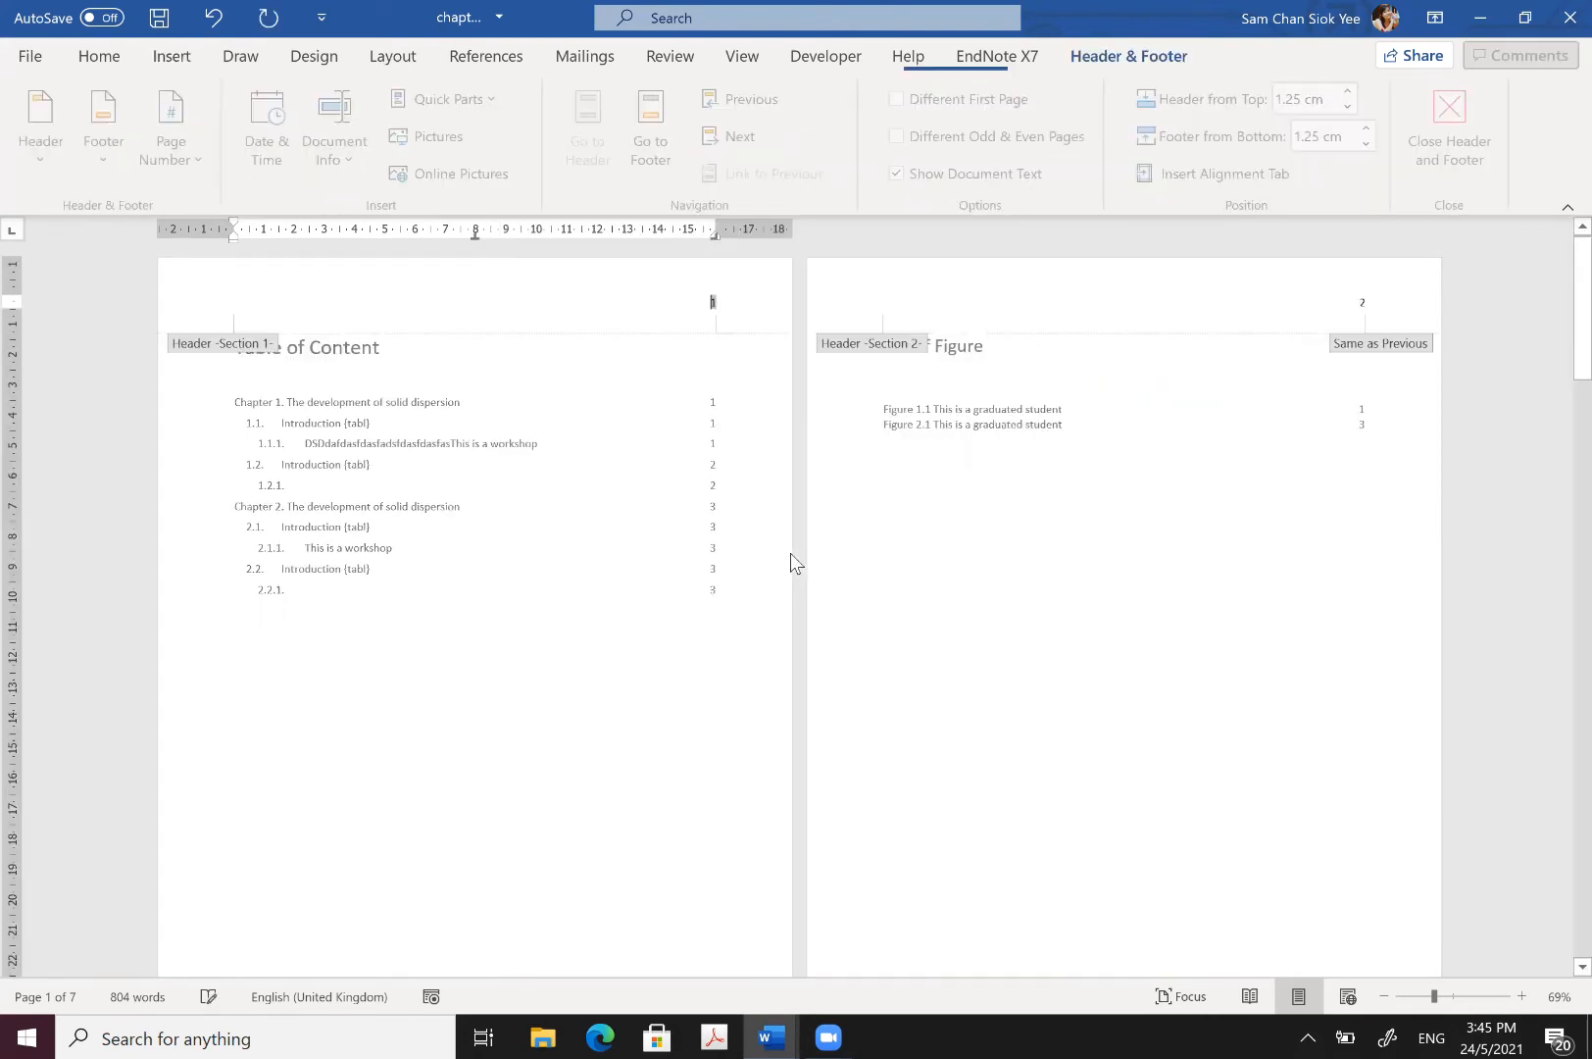
double_click(564, 680)
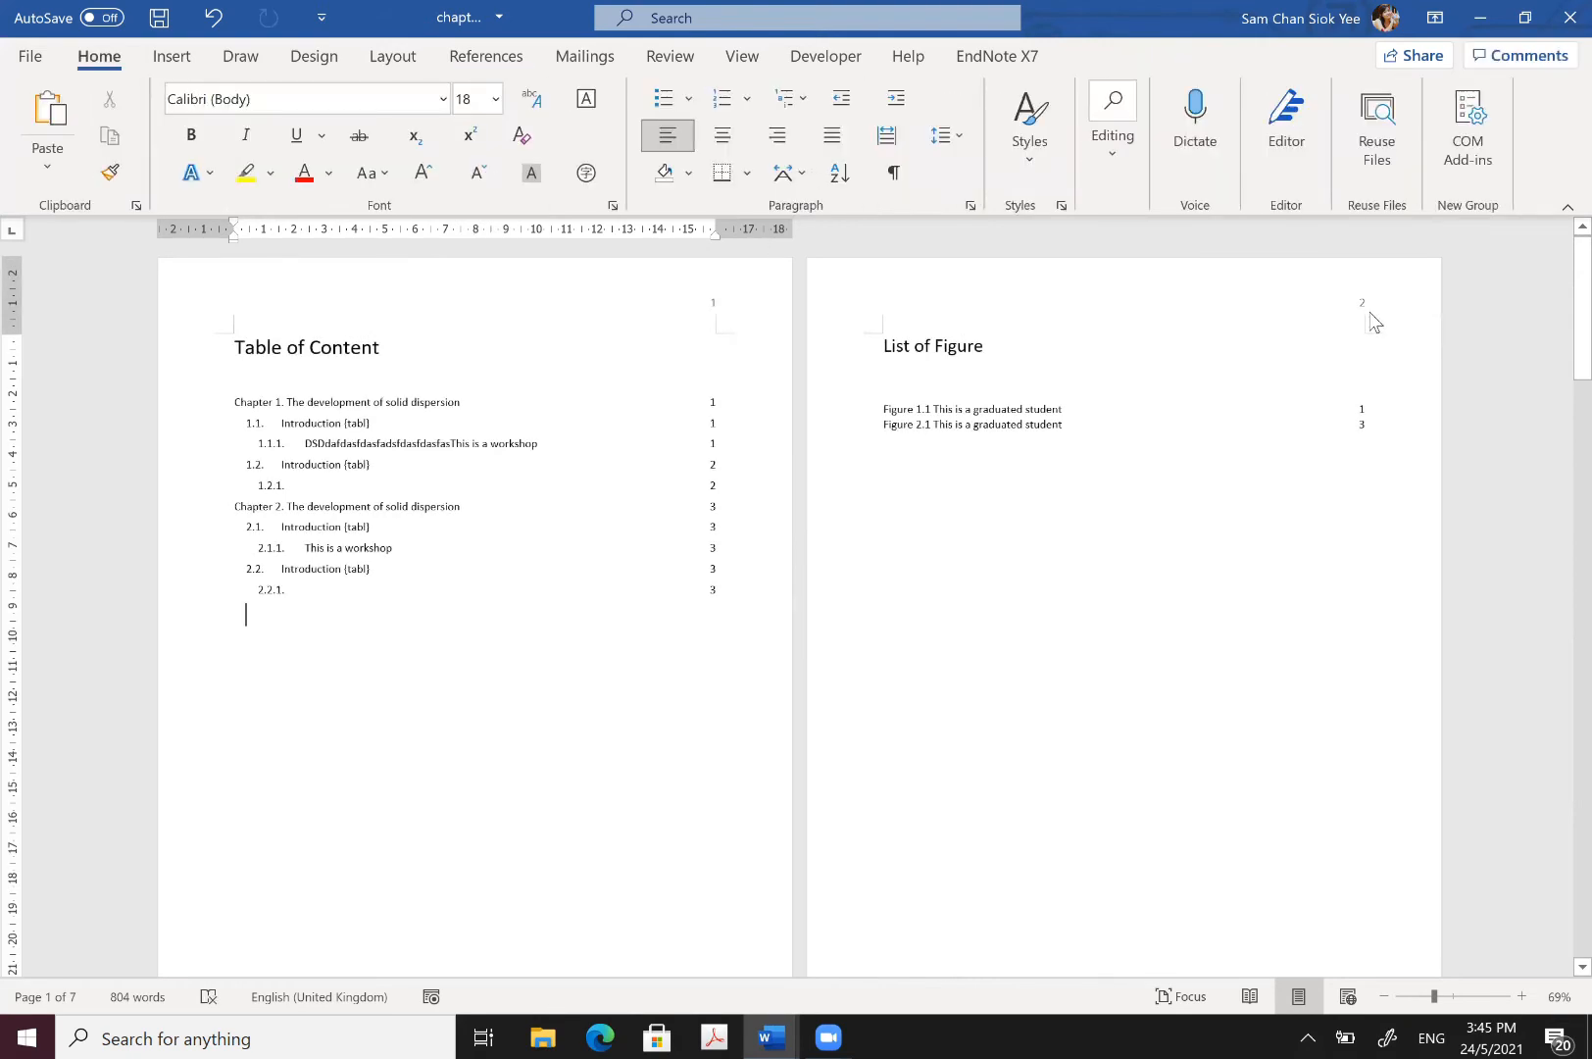
Step: Examine the page numbers in the headers from the table of contents through the Chapter 1 and Chapter 2 pages
scroll(892, 525, "down", 3)
scroll(885, 524, "down", 3)
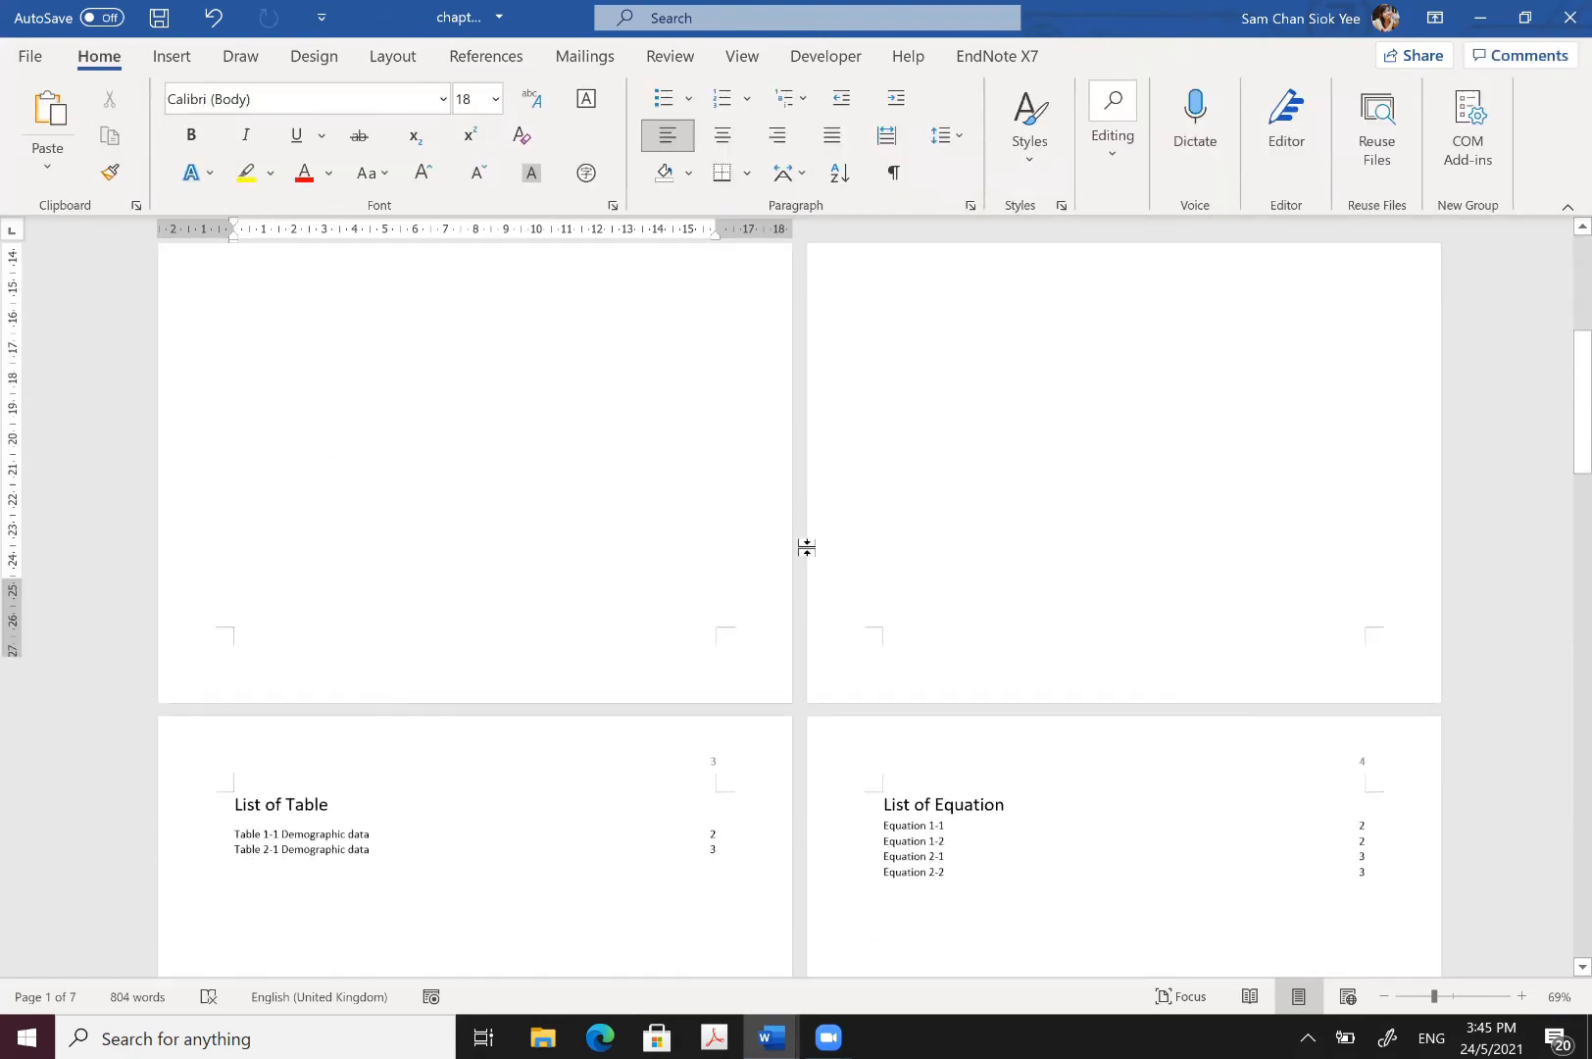
scroll(1028, 629, "down", 6)
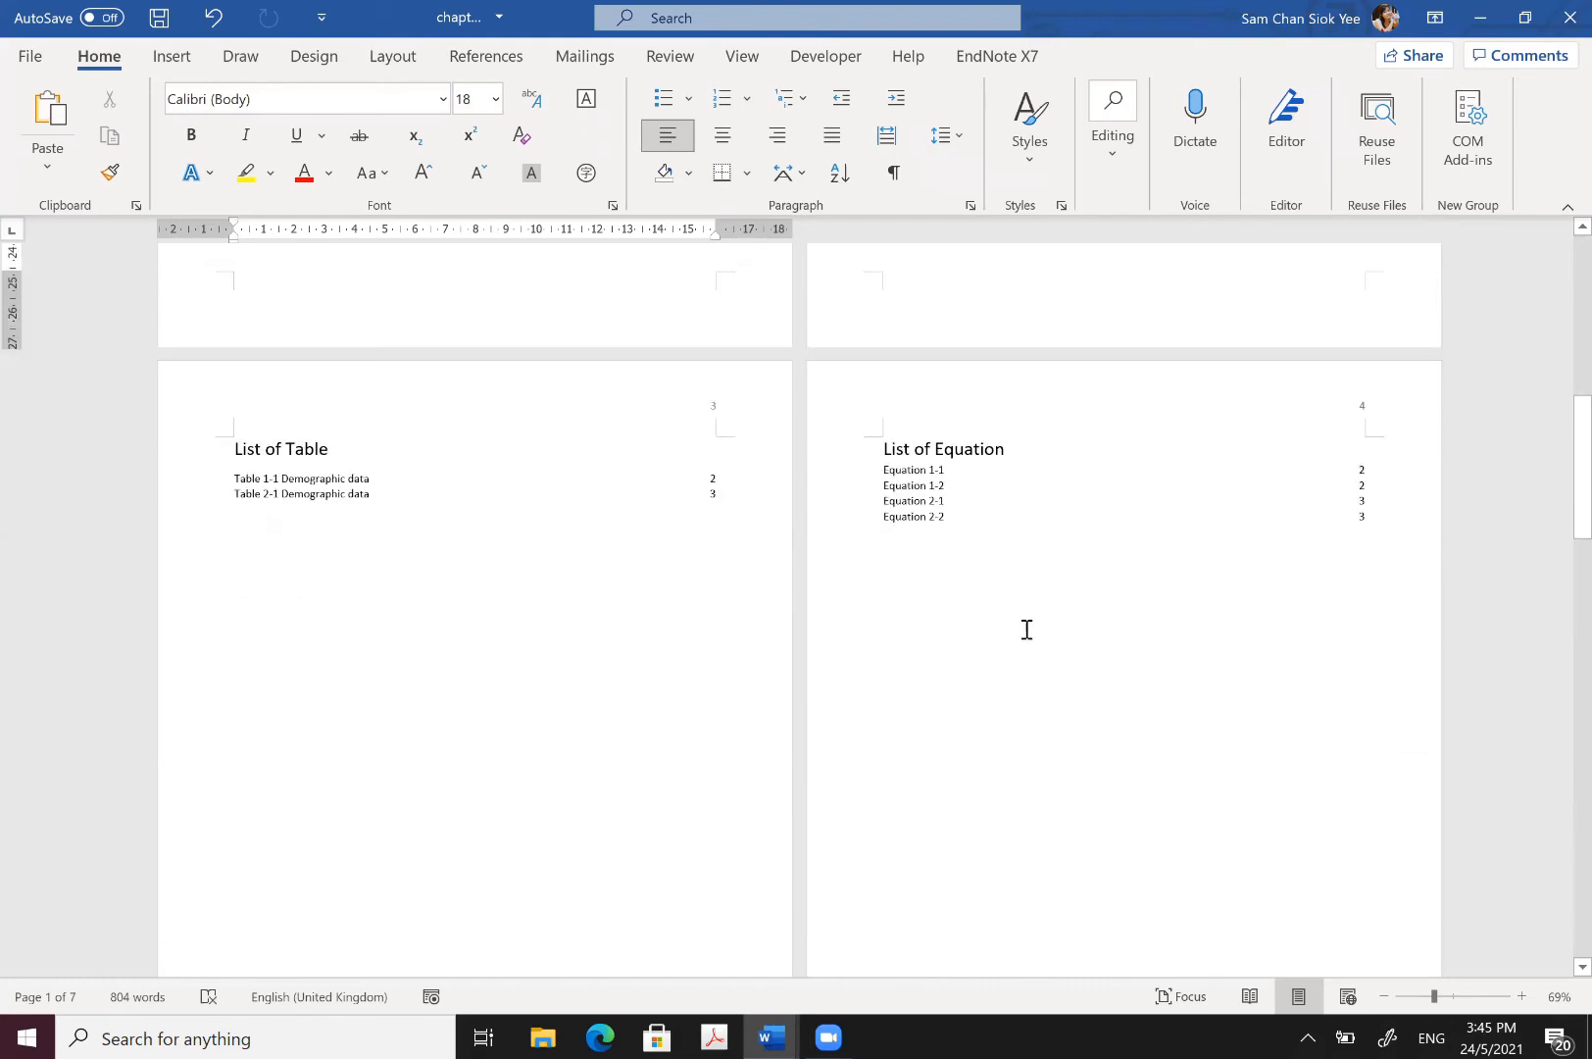
scroll(1025, 628, "down", 2)
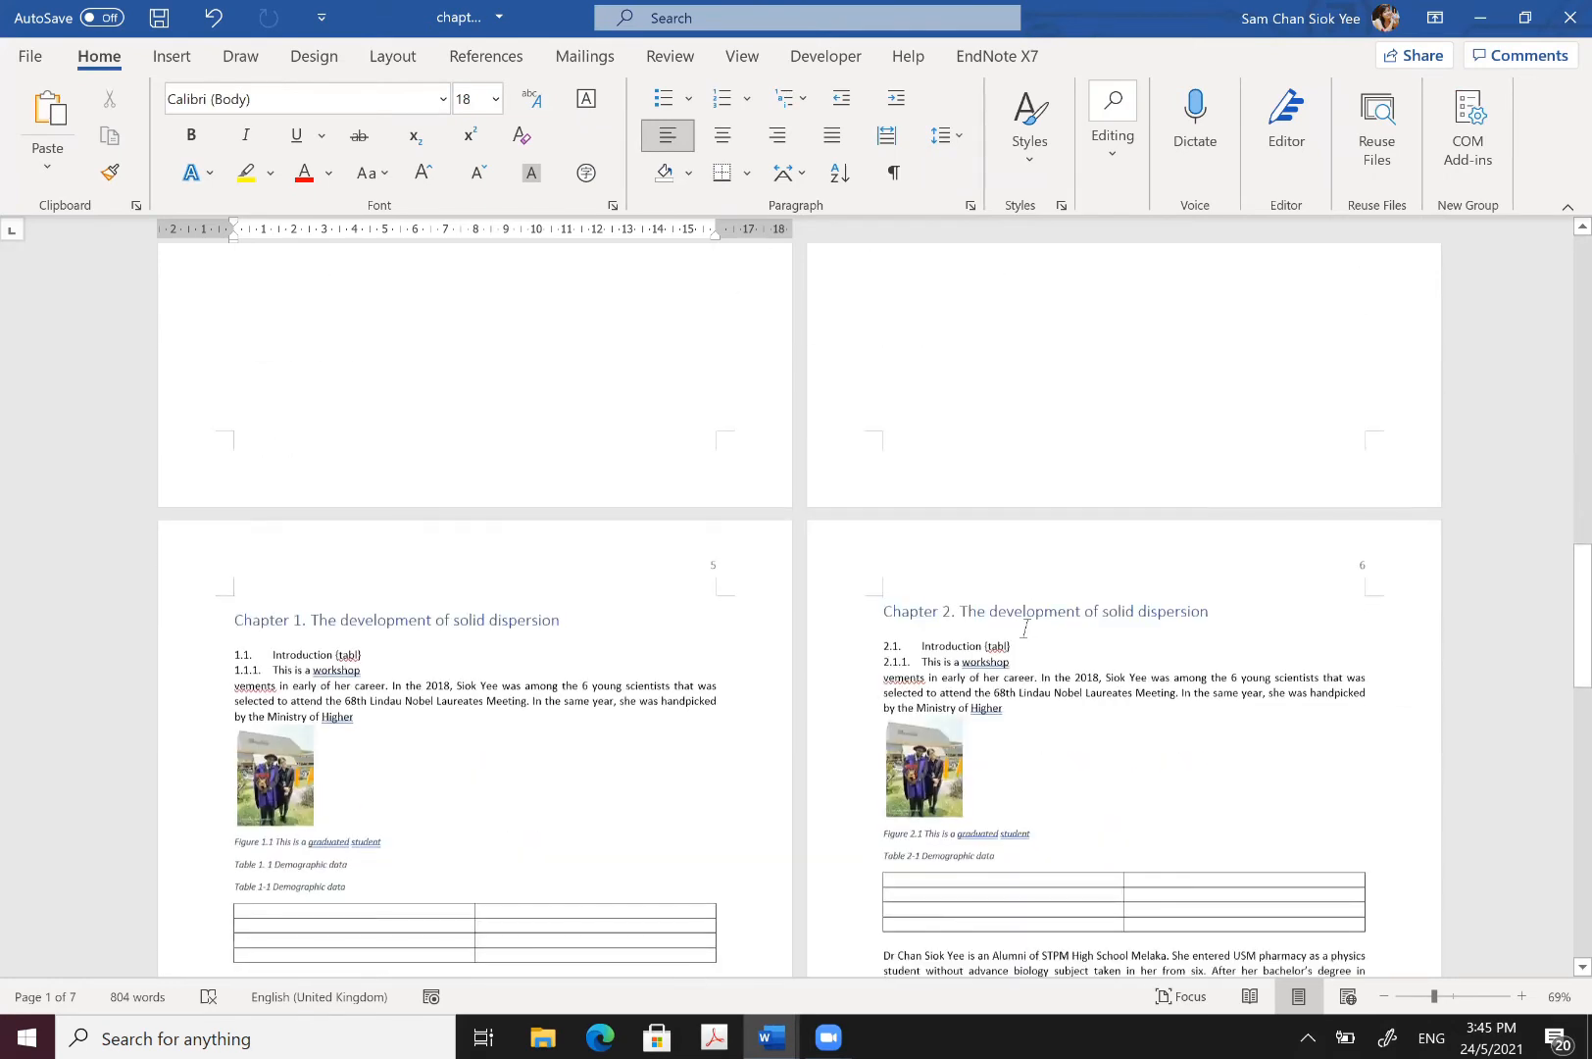
scroll(1024, 628, "down", 2)
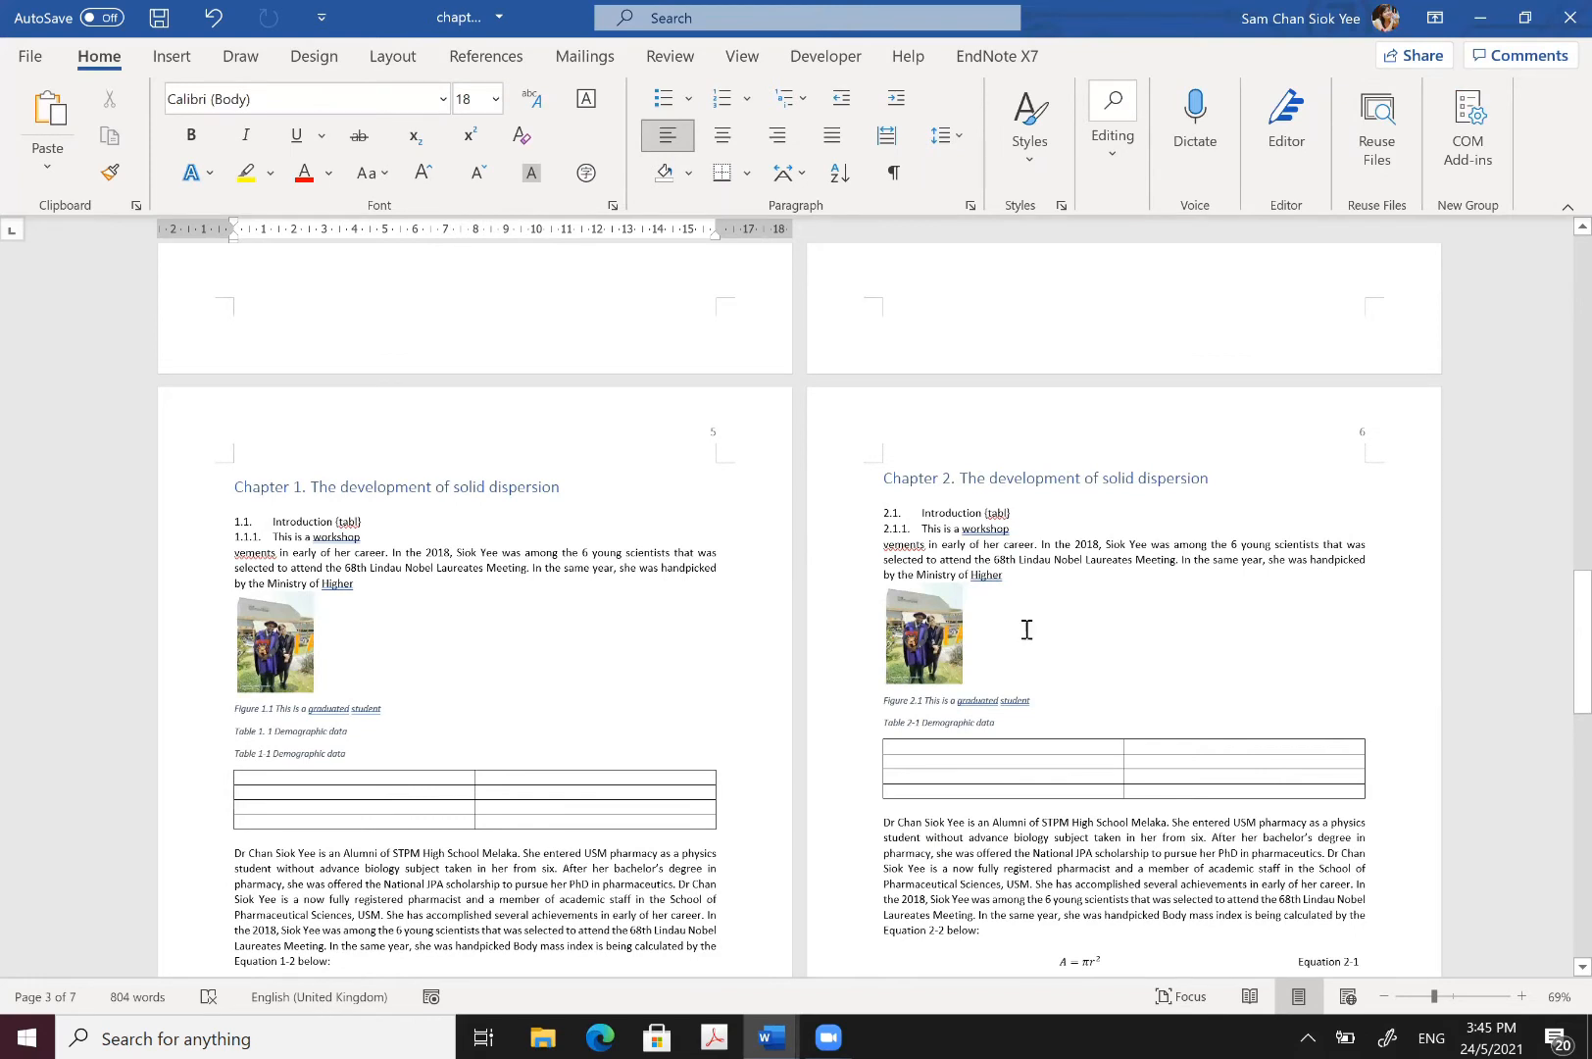
scroll(1026, 628, "up", 15)
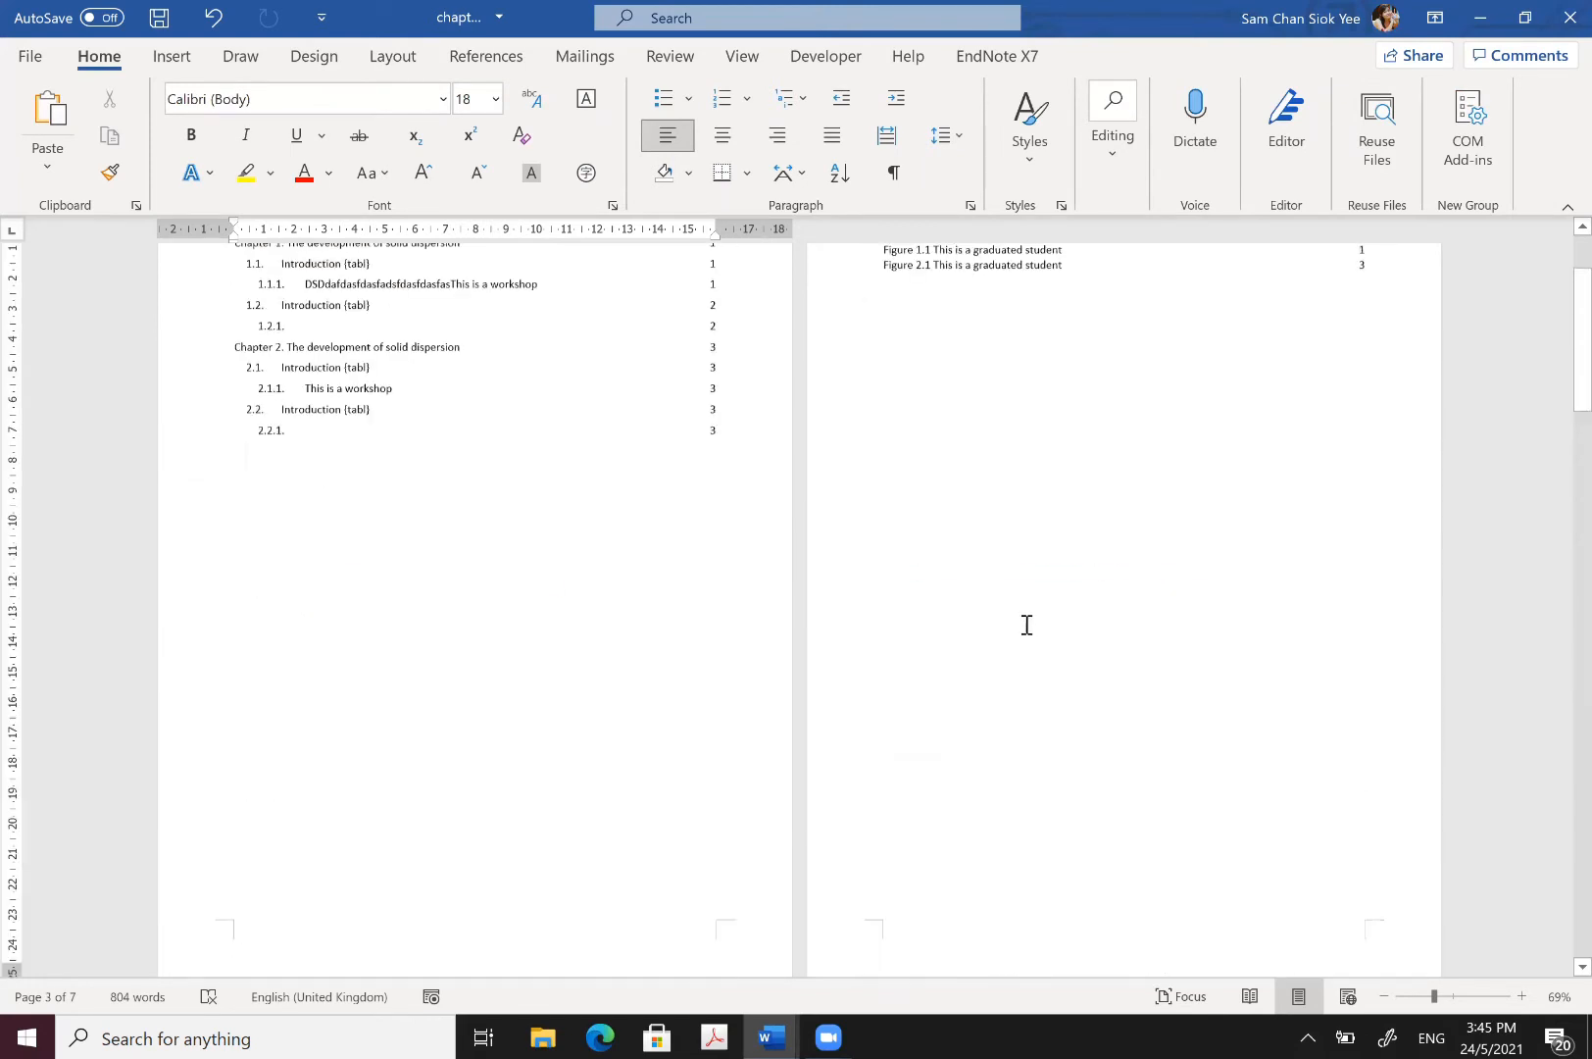
scroll(1026, 625, "up", 2)
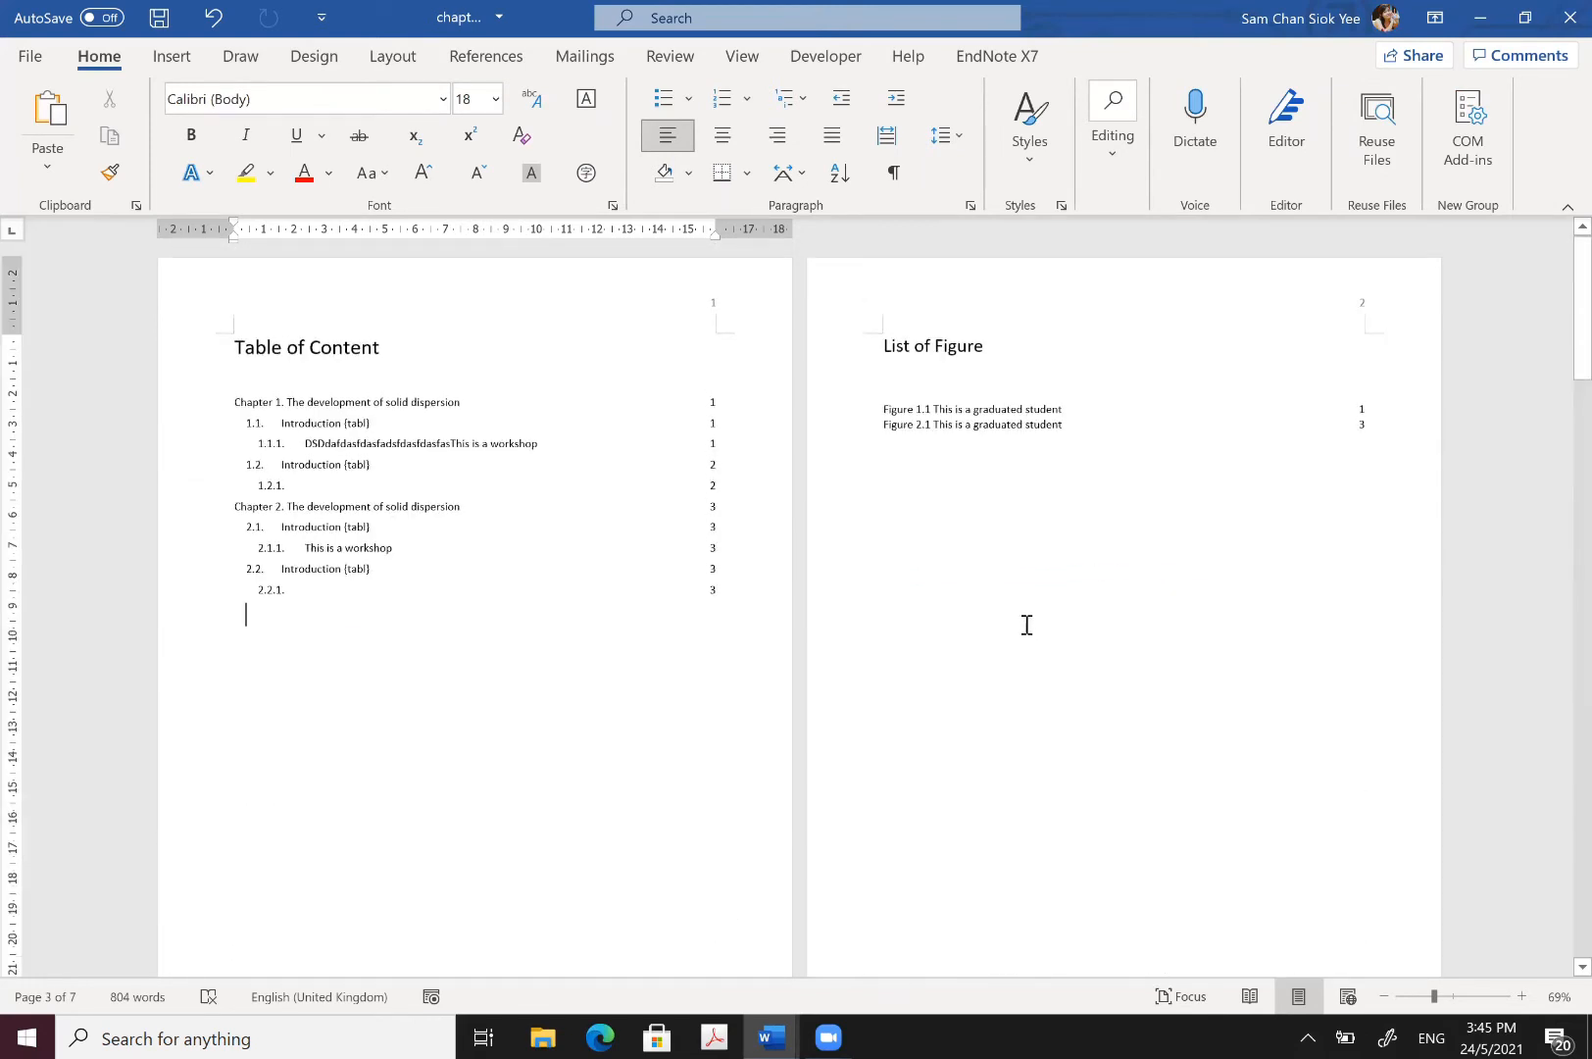
Step: Set the page number format of the table of contents section to i, ii, iii and leave the header
double_click(722, 311)
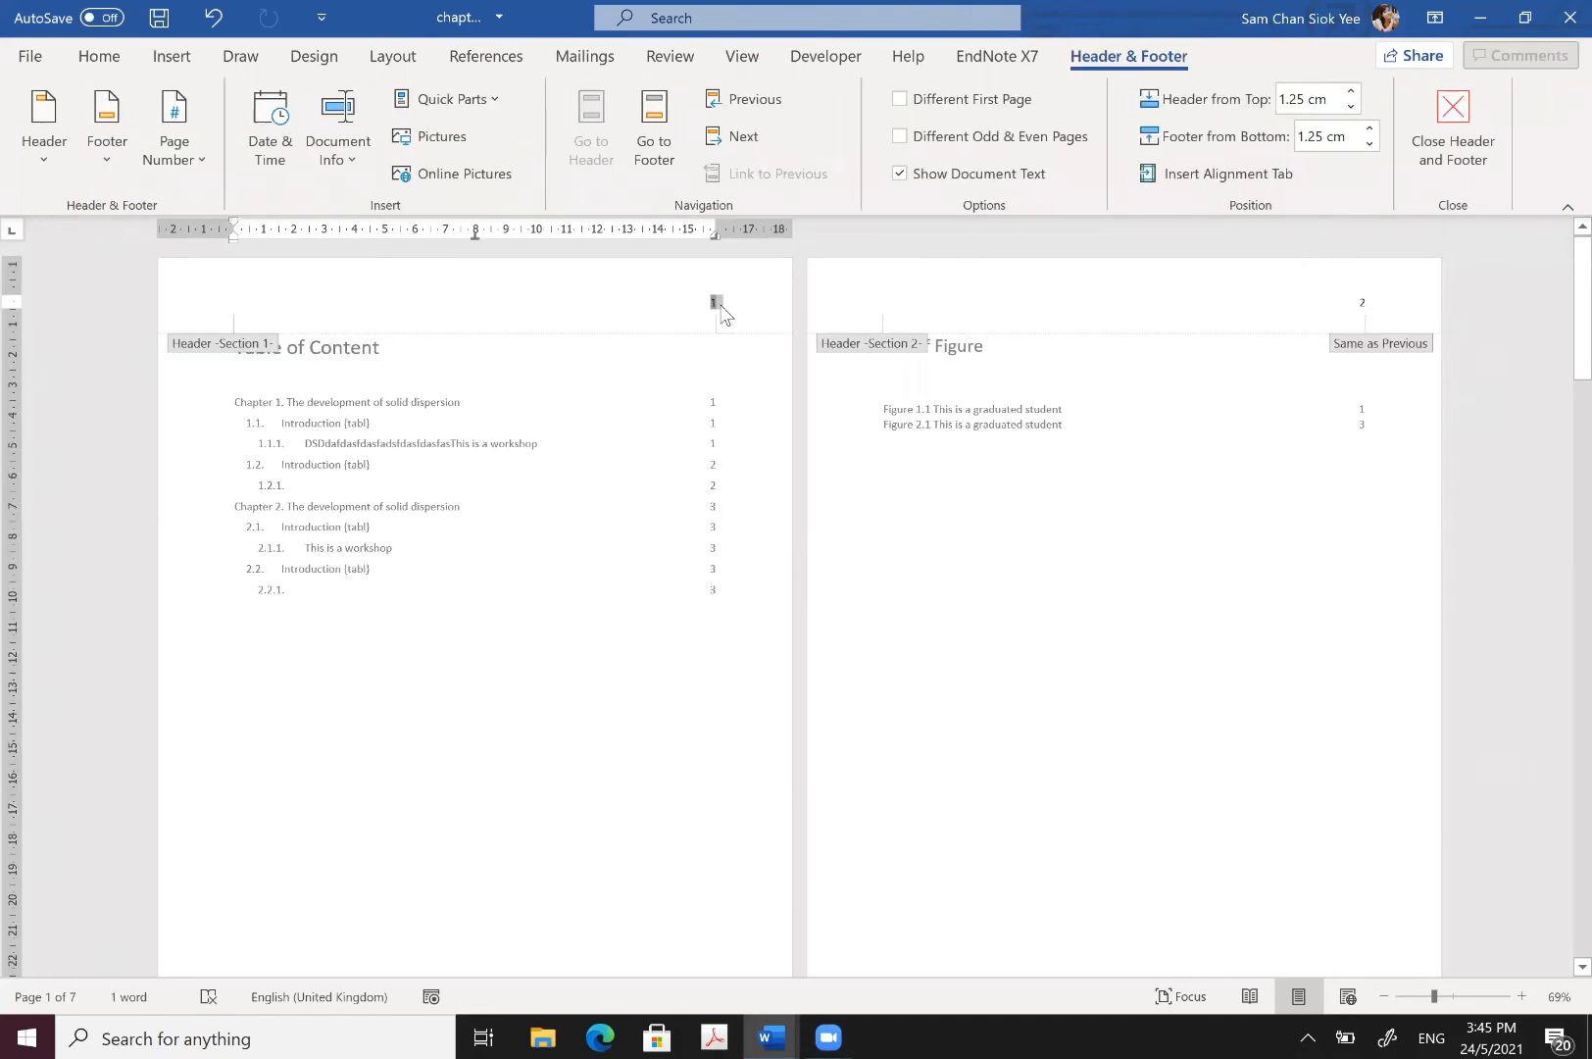
right_click(718, 305)
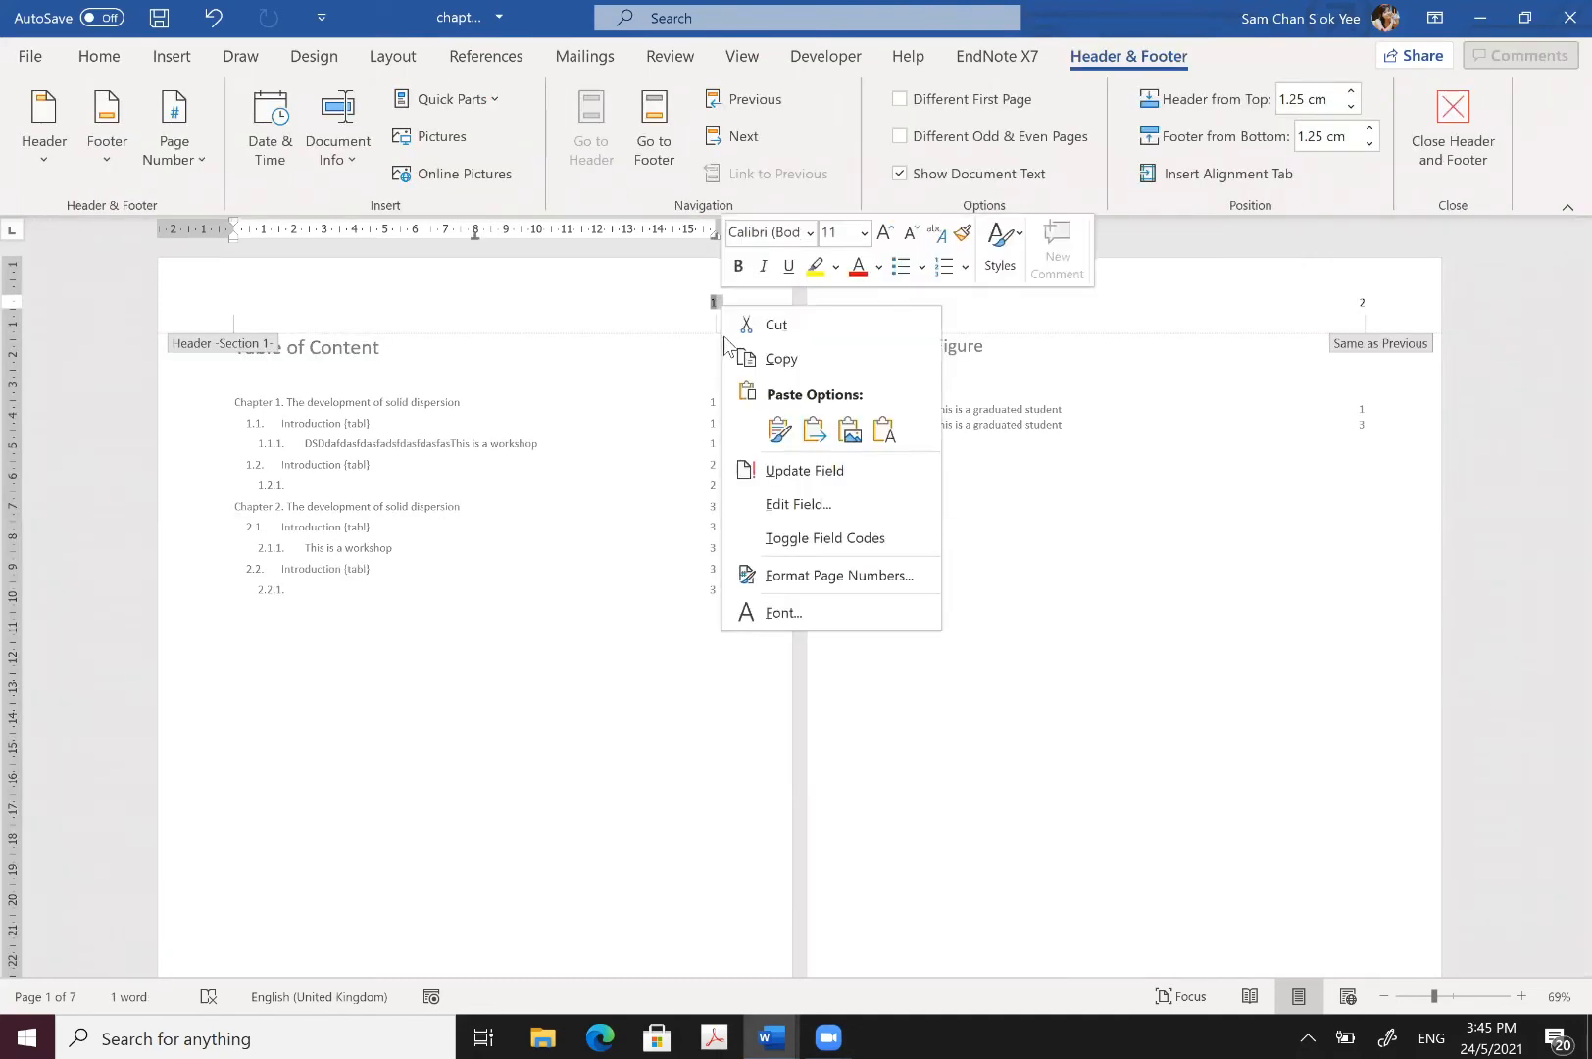
left_click(852, 571)
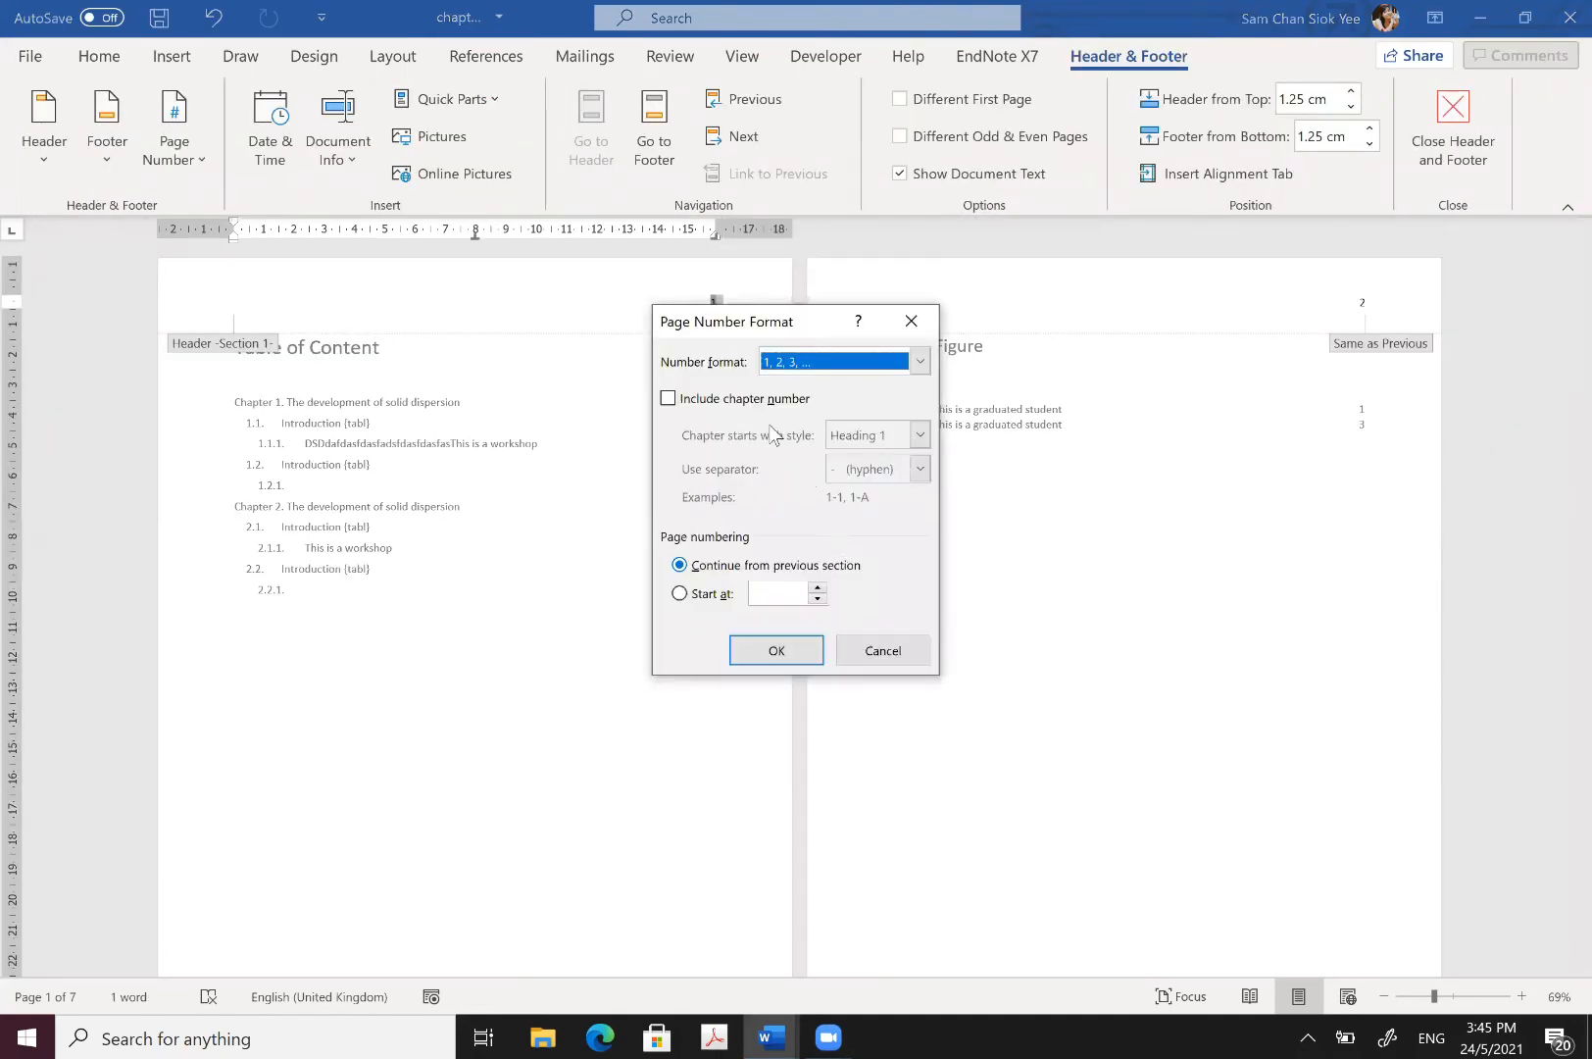
left_click(783, 363)
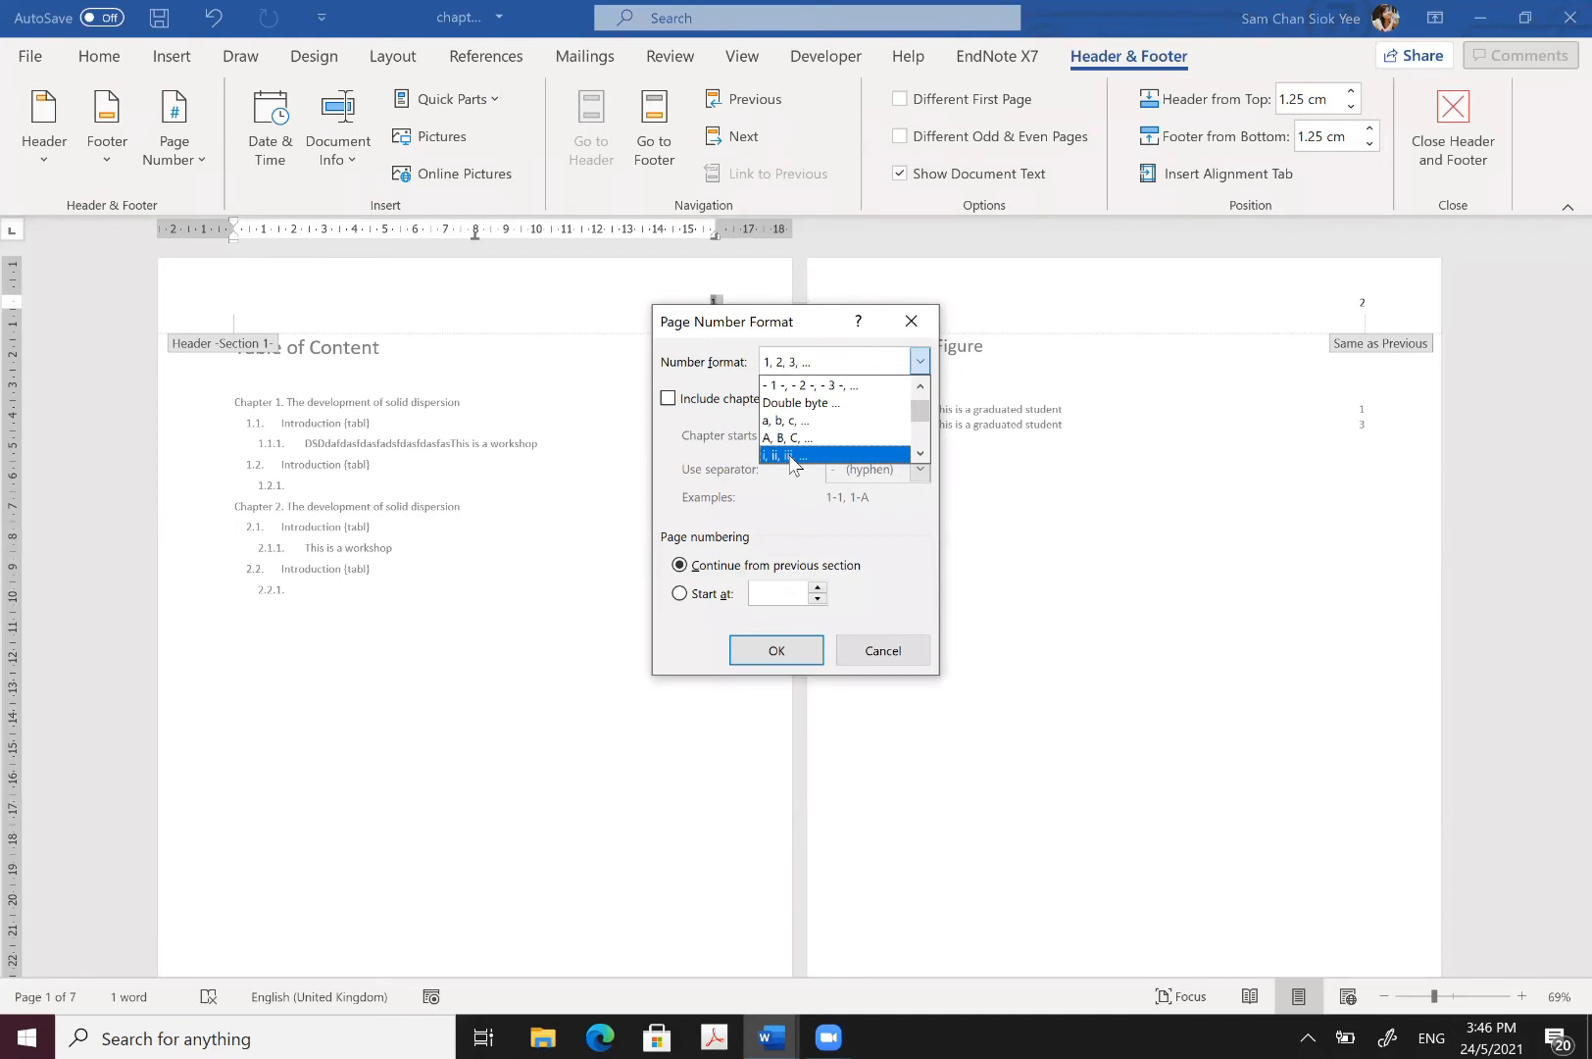
left_click(792, 455)
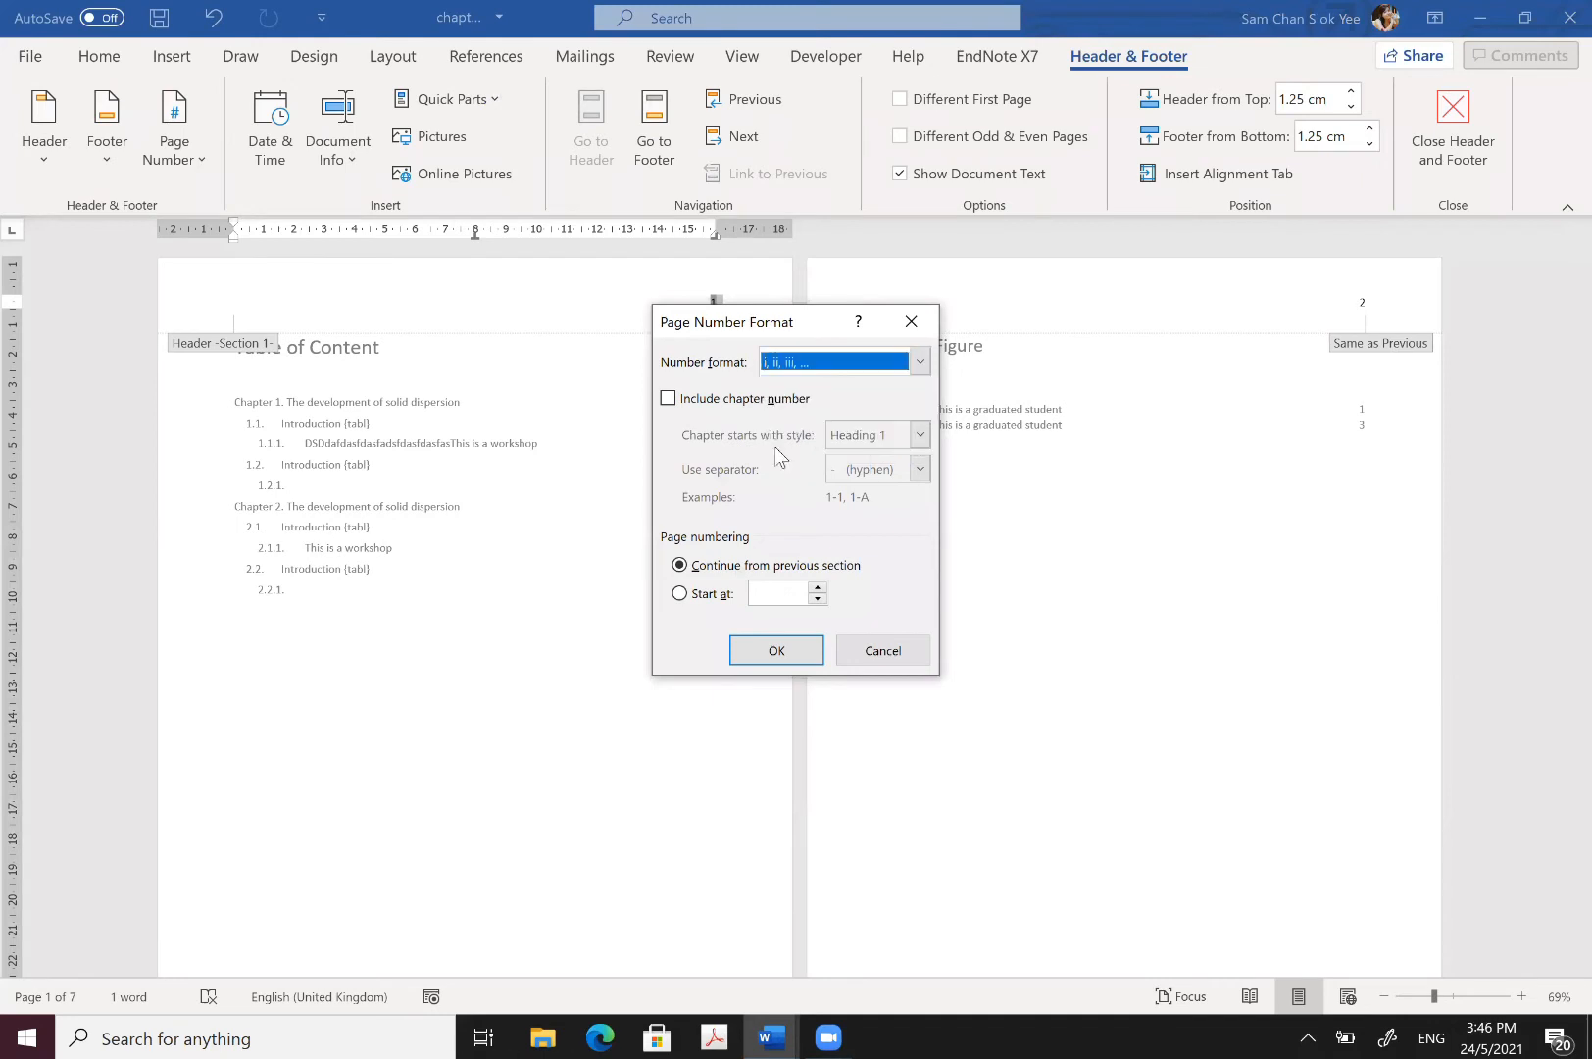
left_click(770, 650)
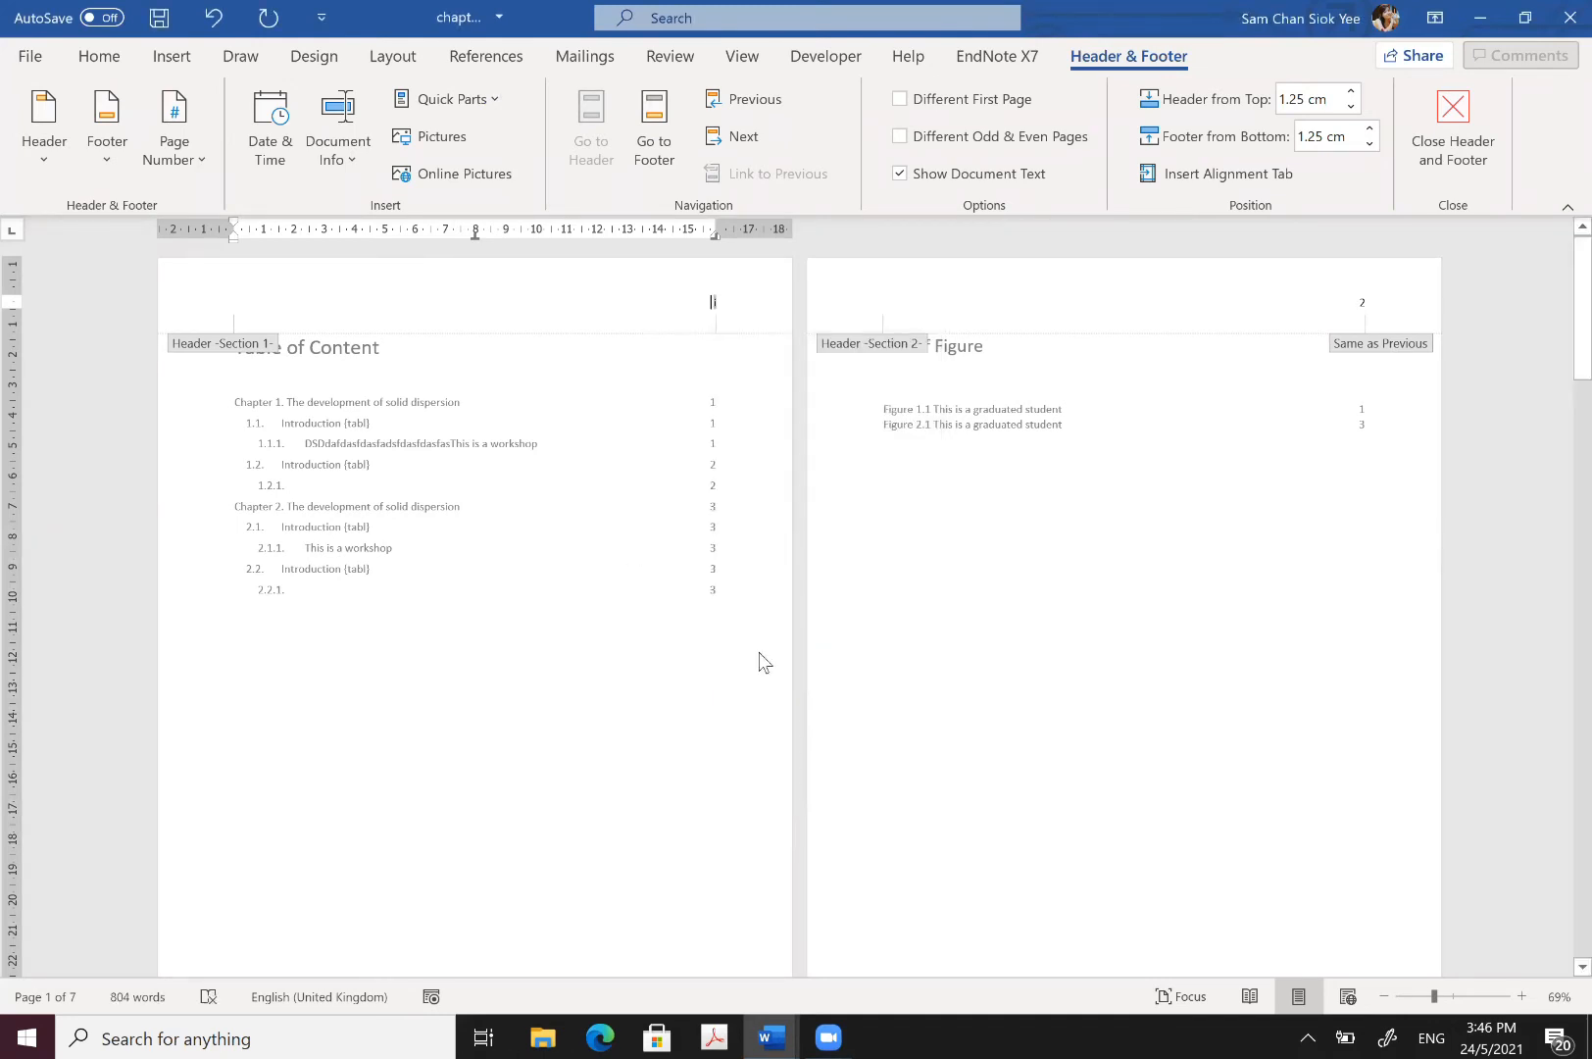
double_click(997, 550)
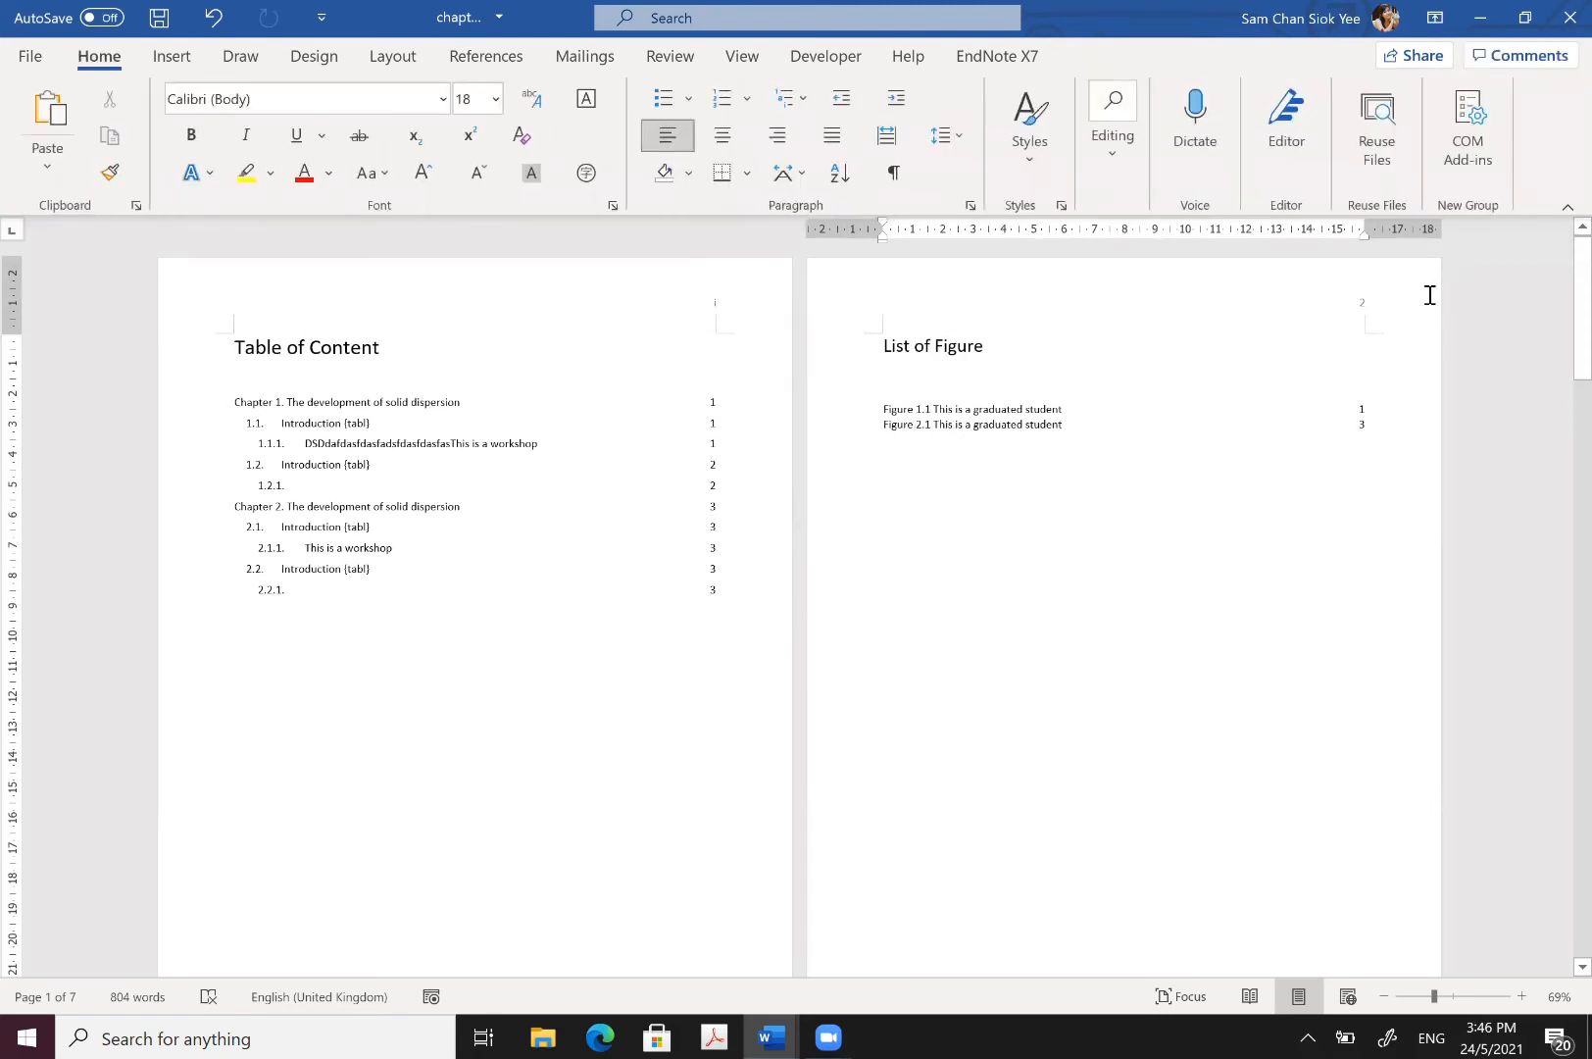
Step: Set the page number format of the List of Figure section to i, ii, iii
left_click(1360, 315)
double_click(1366, 308)
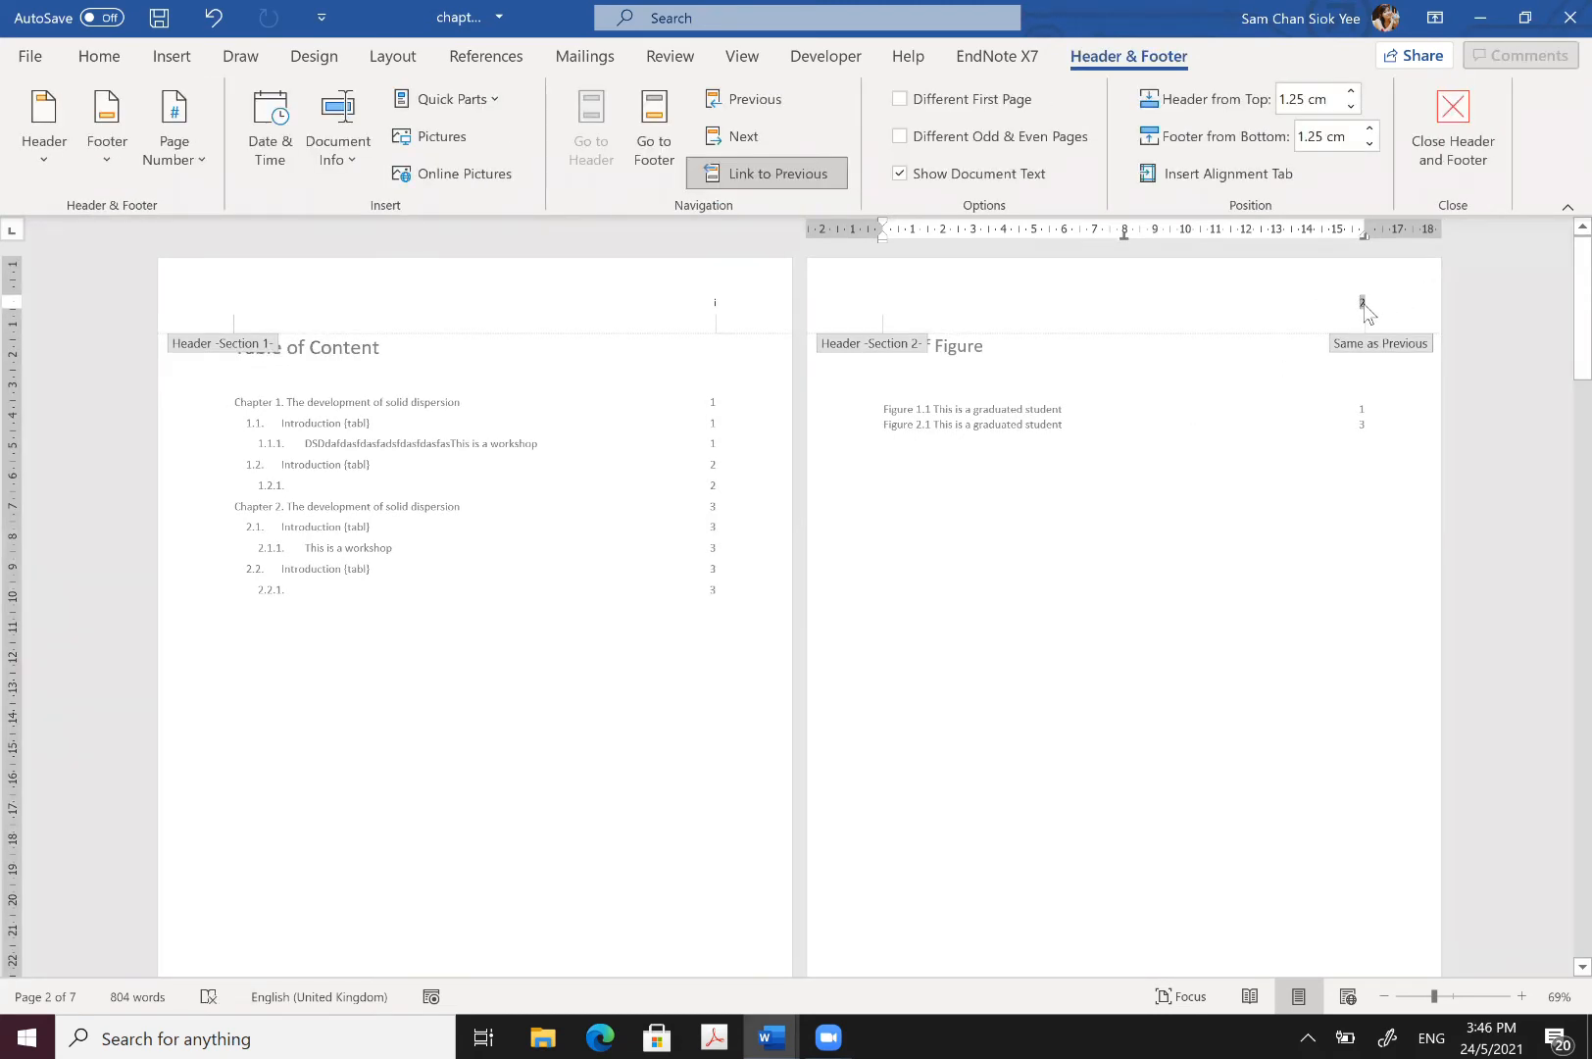
left_click(1365, 306)
right_click(1370, 307)
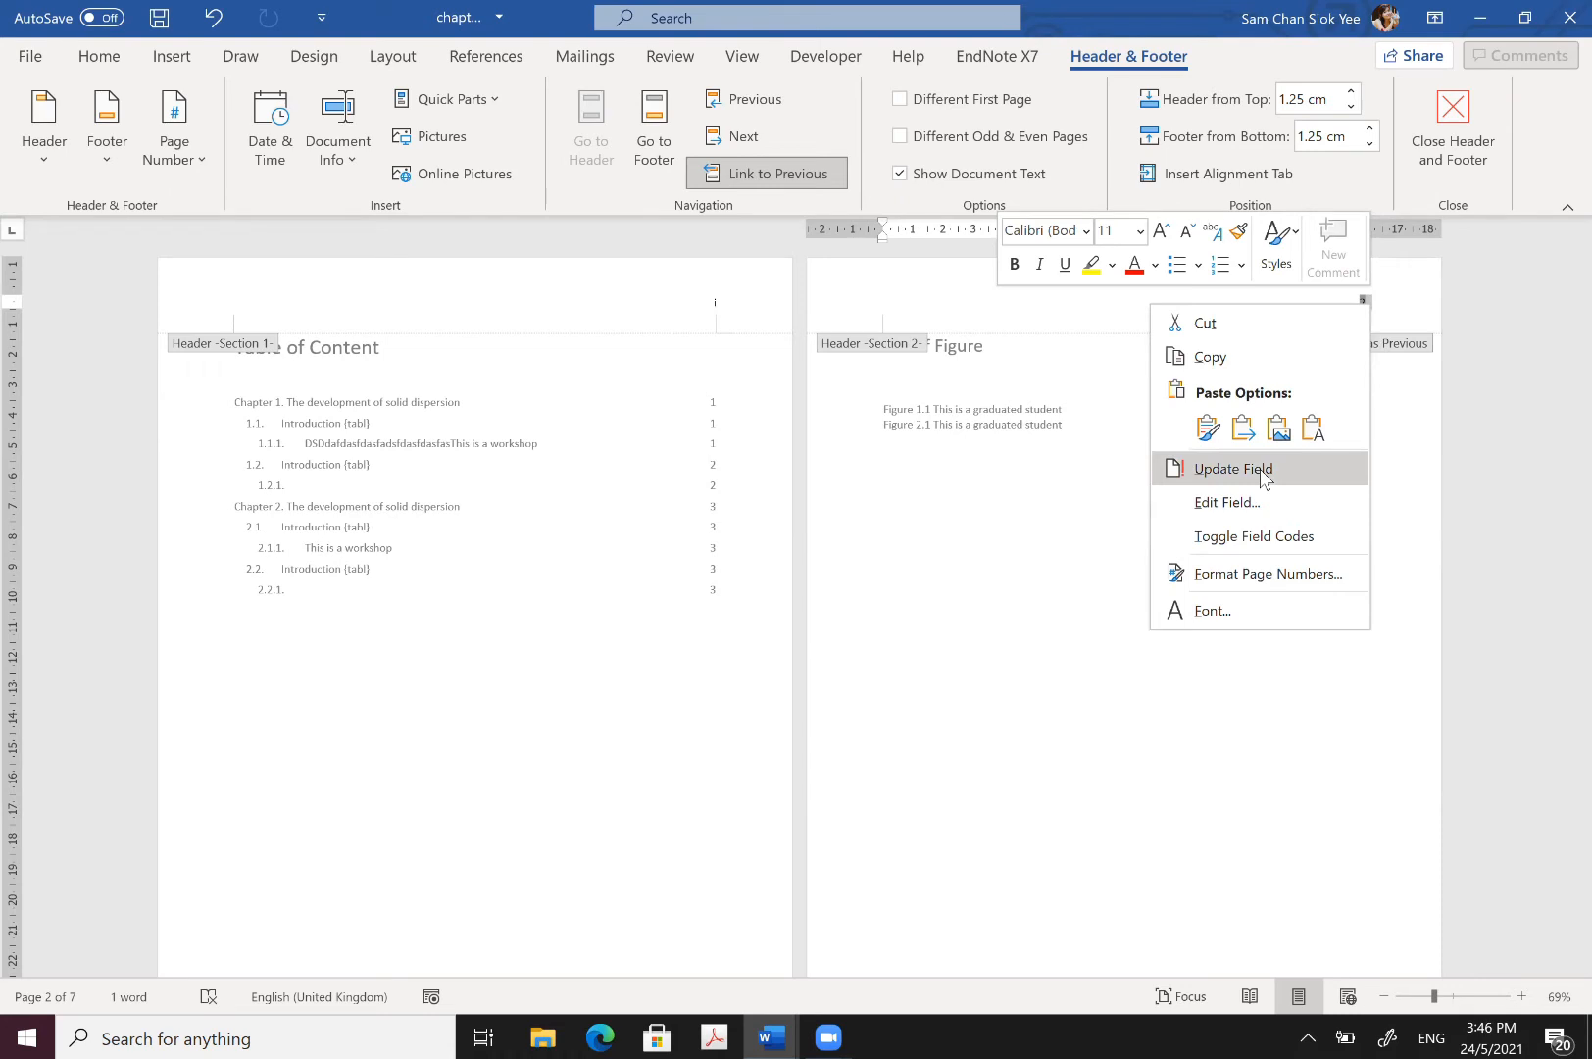
left_click(1242, 565)
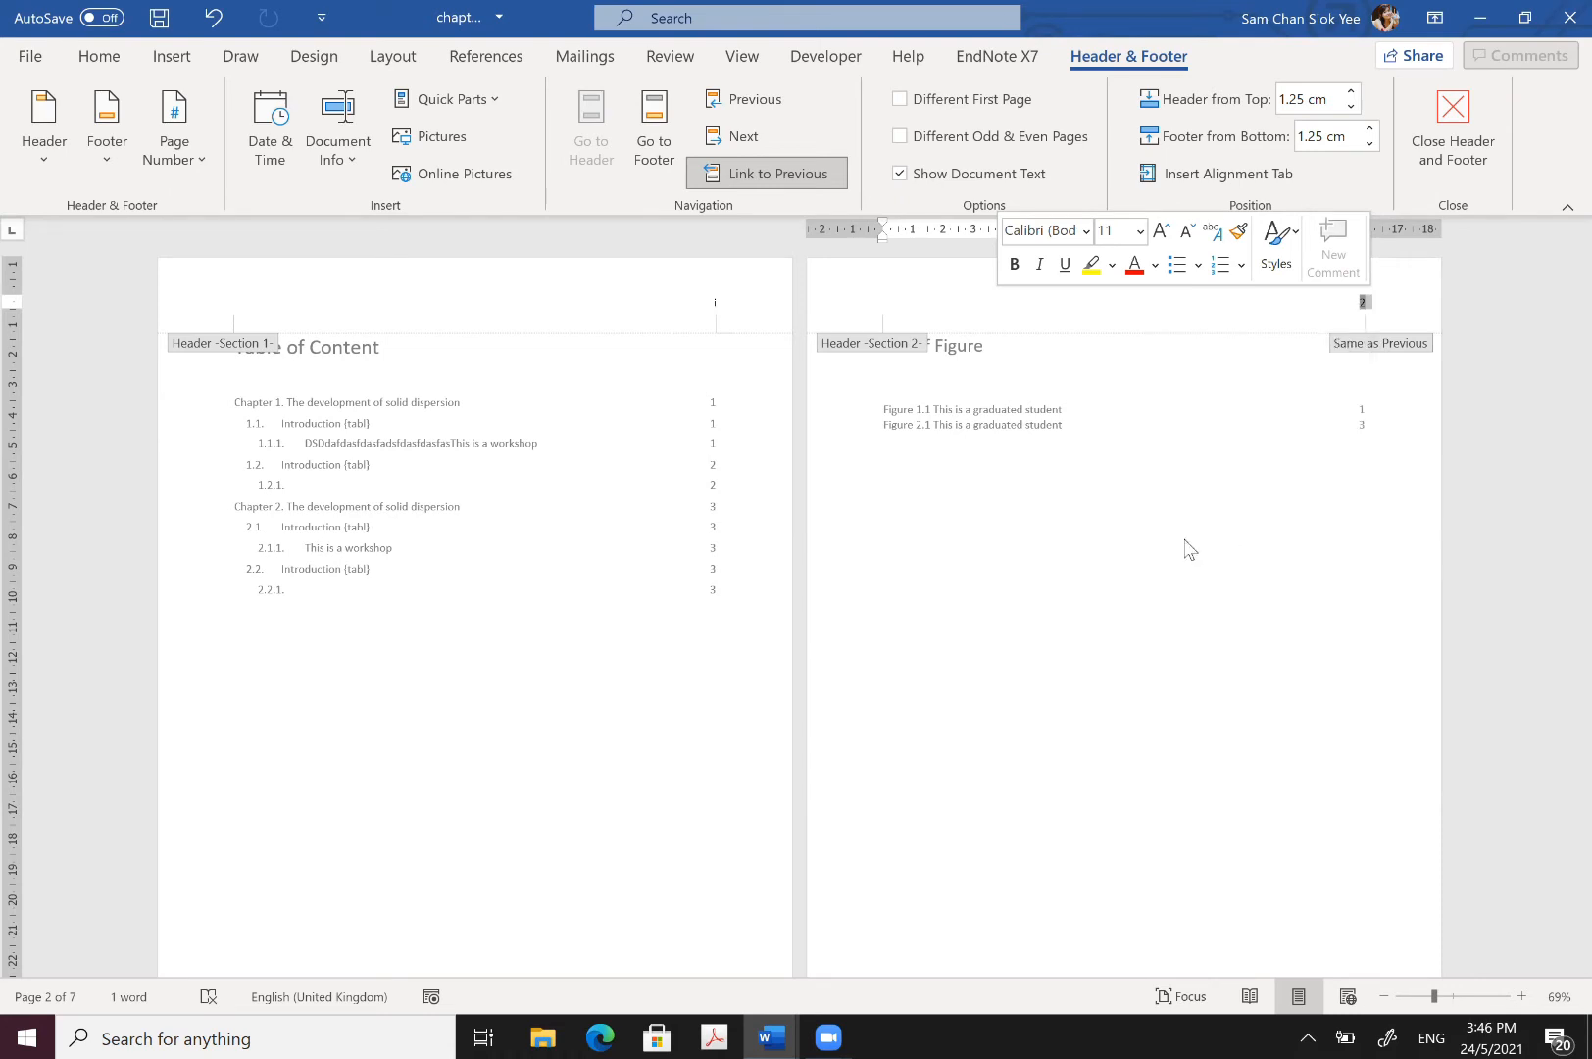
left_click(828, 361)
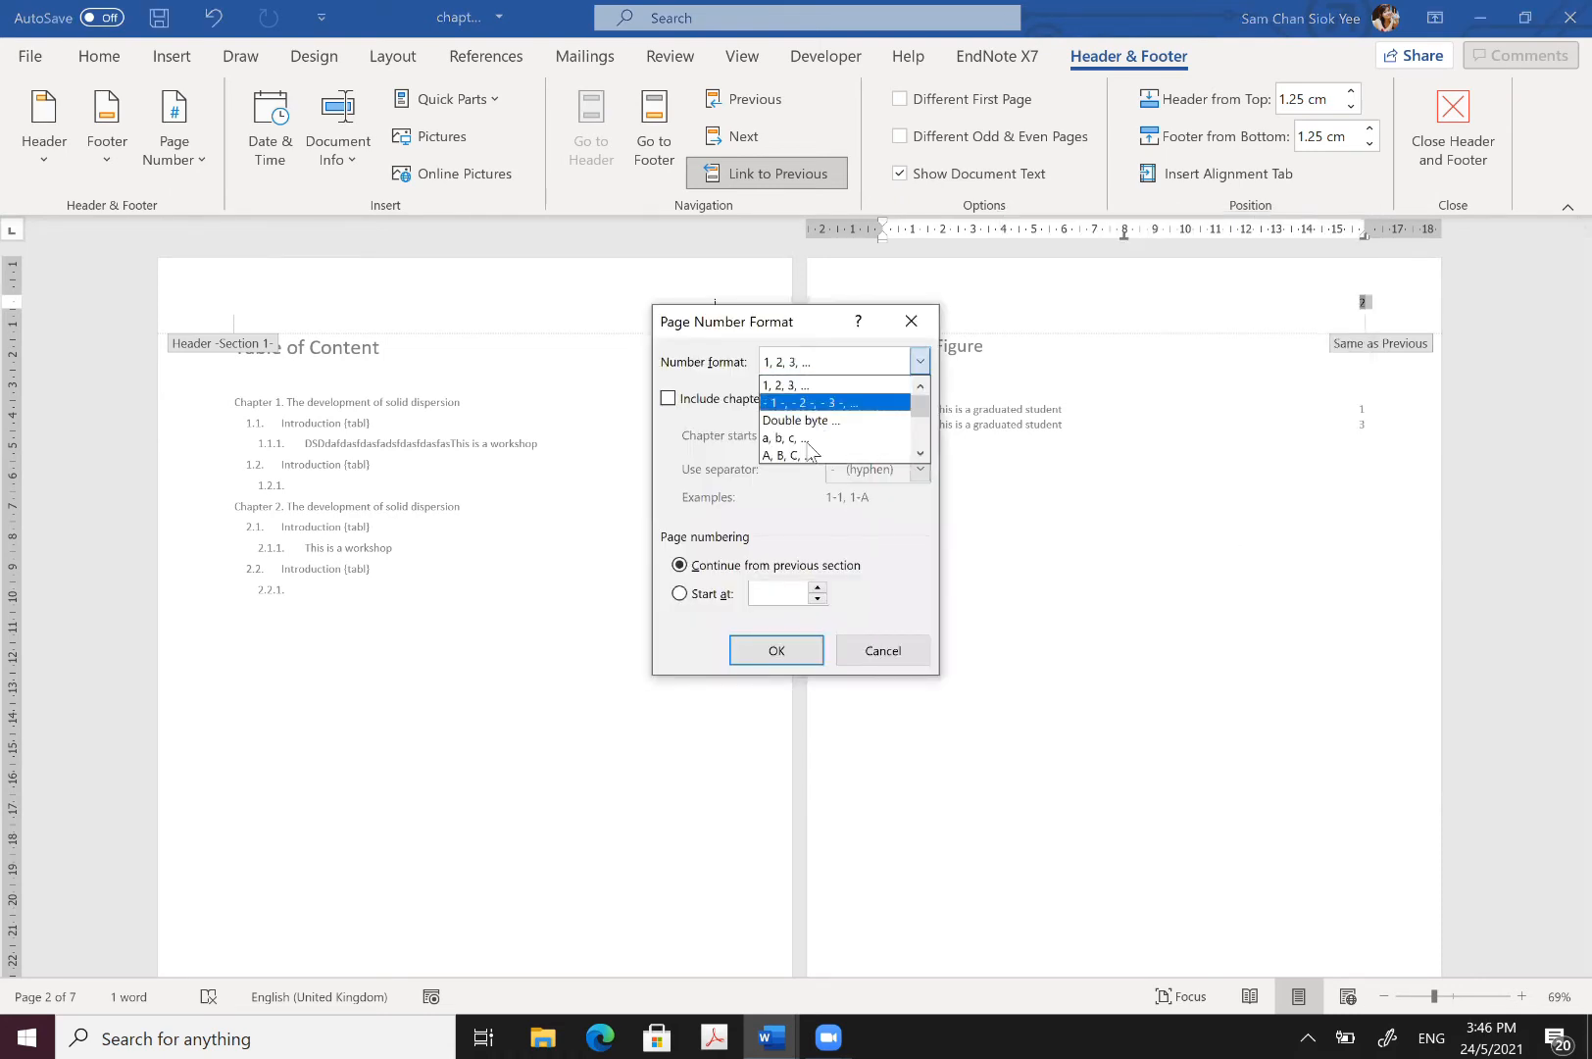
scroll(879, 438, "down", 2)
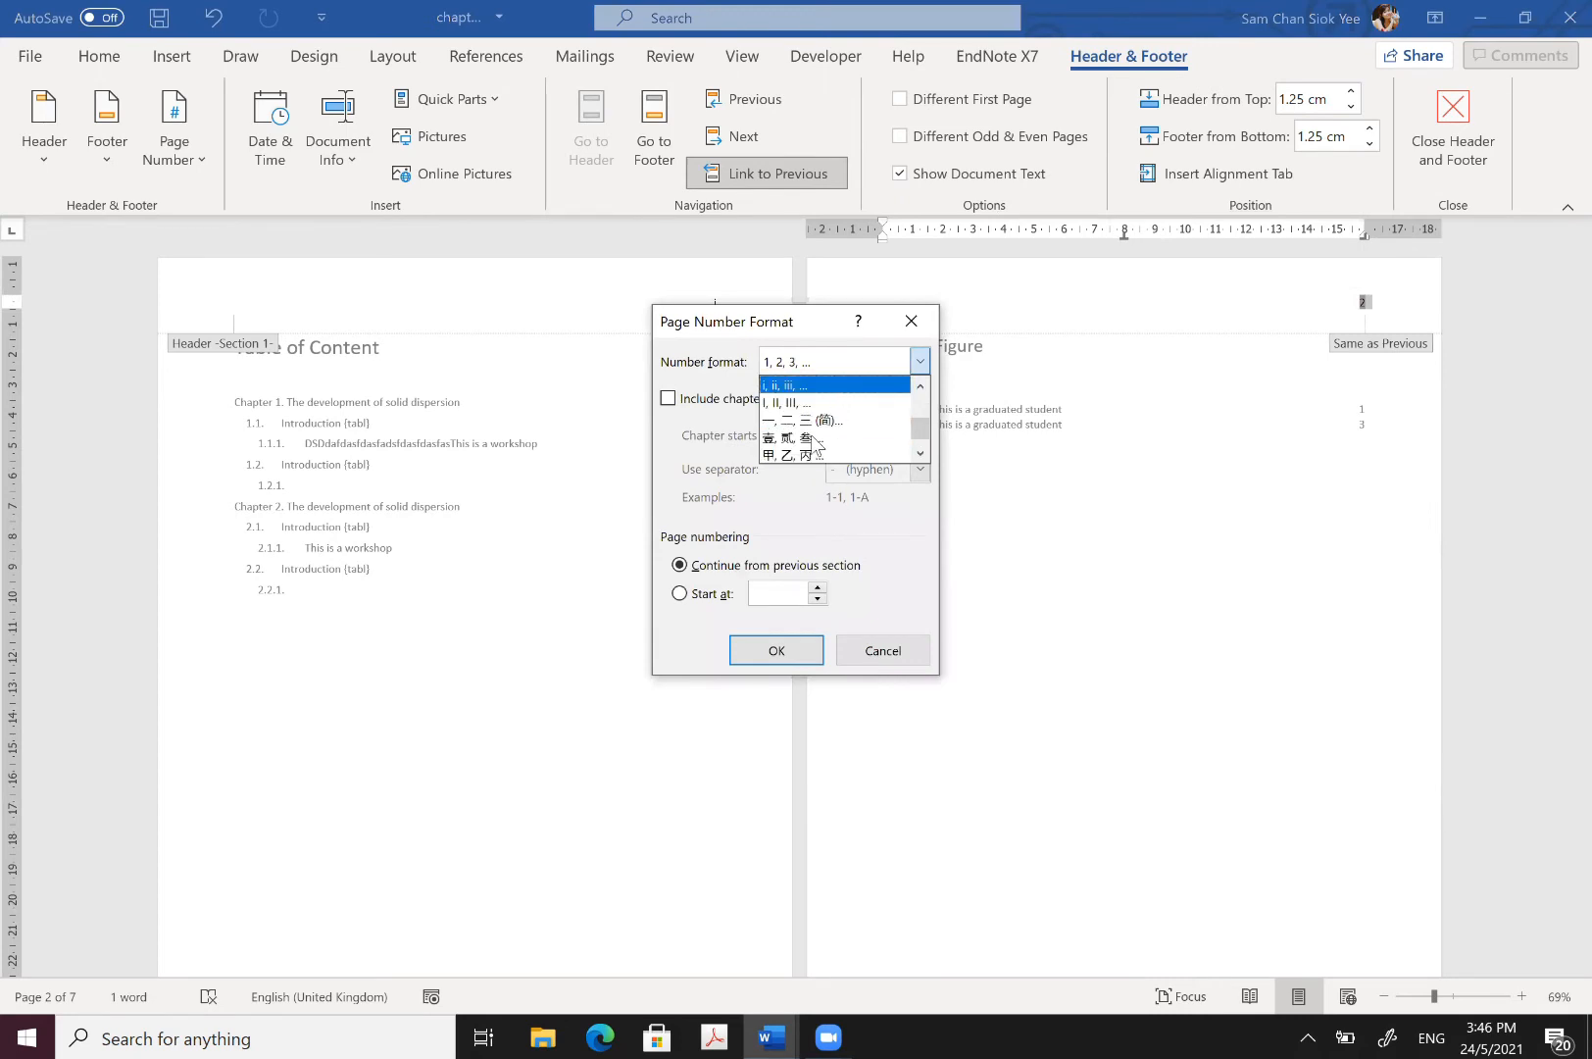
left_click(813, 438)
left_click(772, 651)
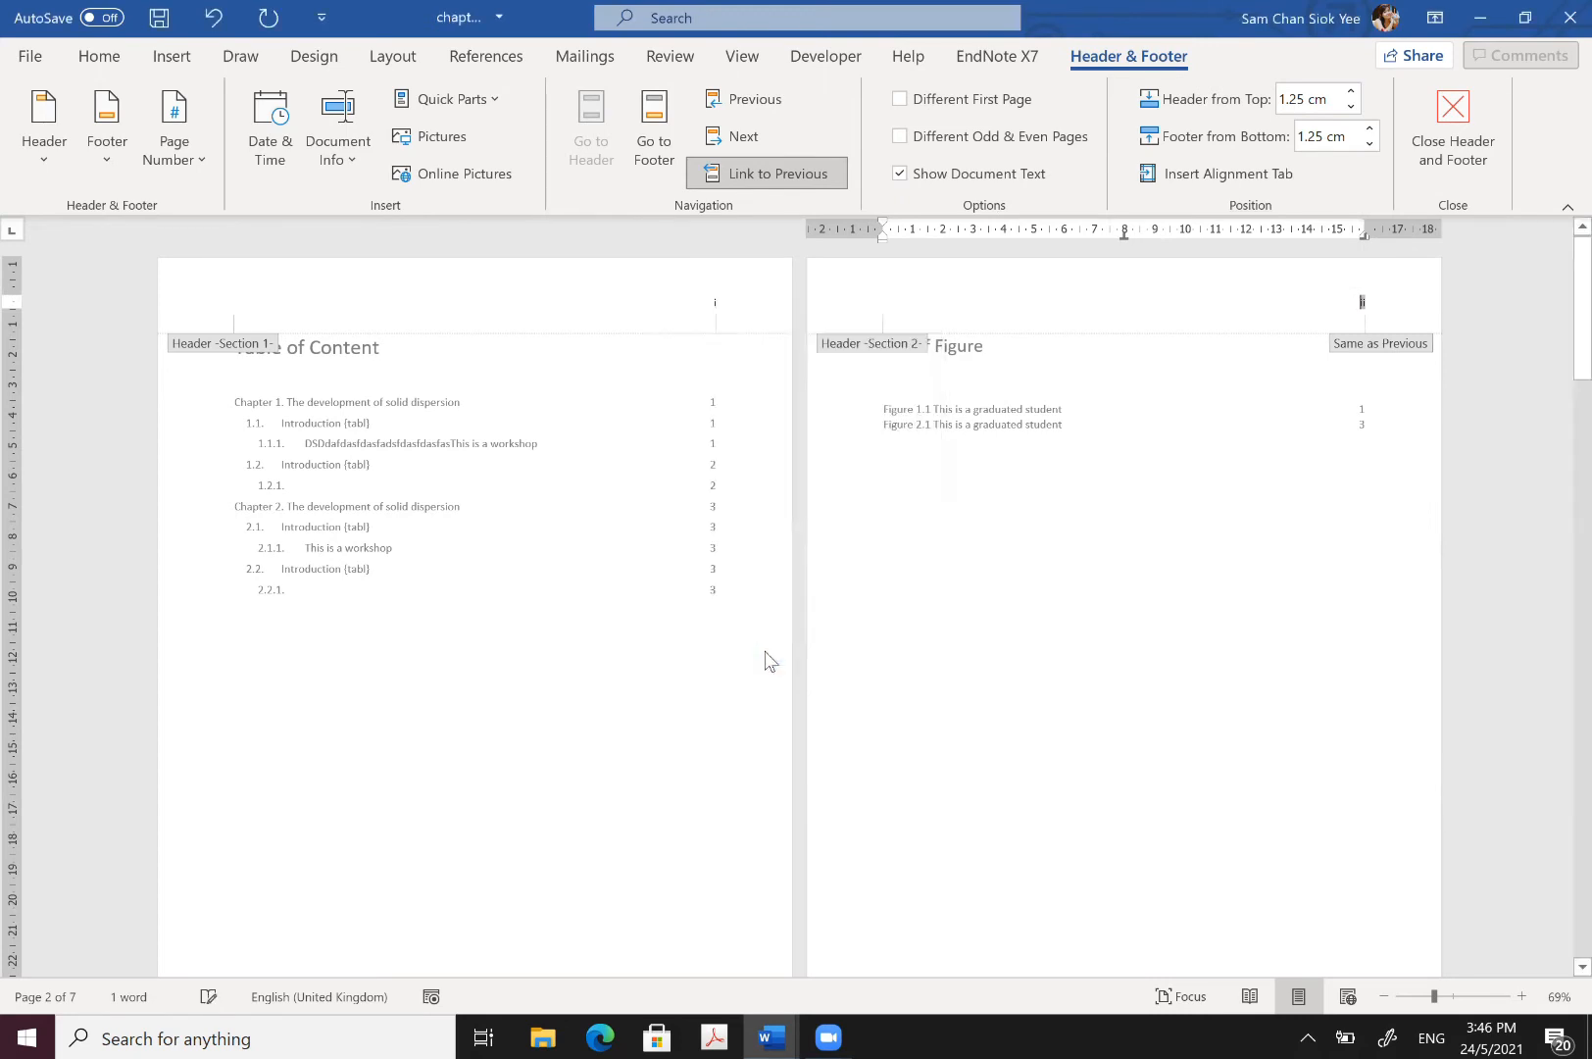
scroll(1080, 502, "down", 2)
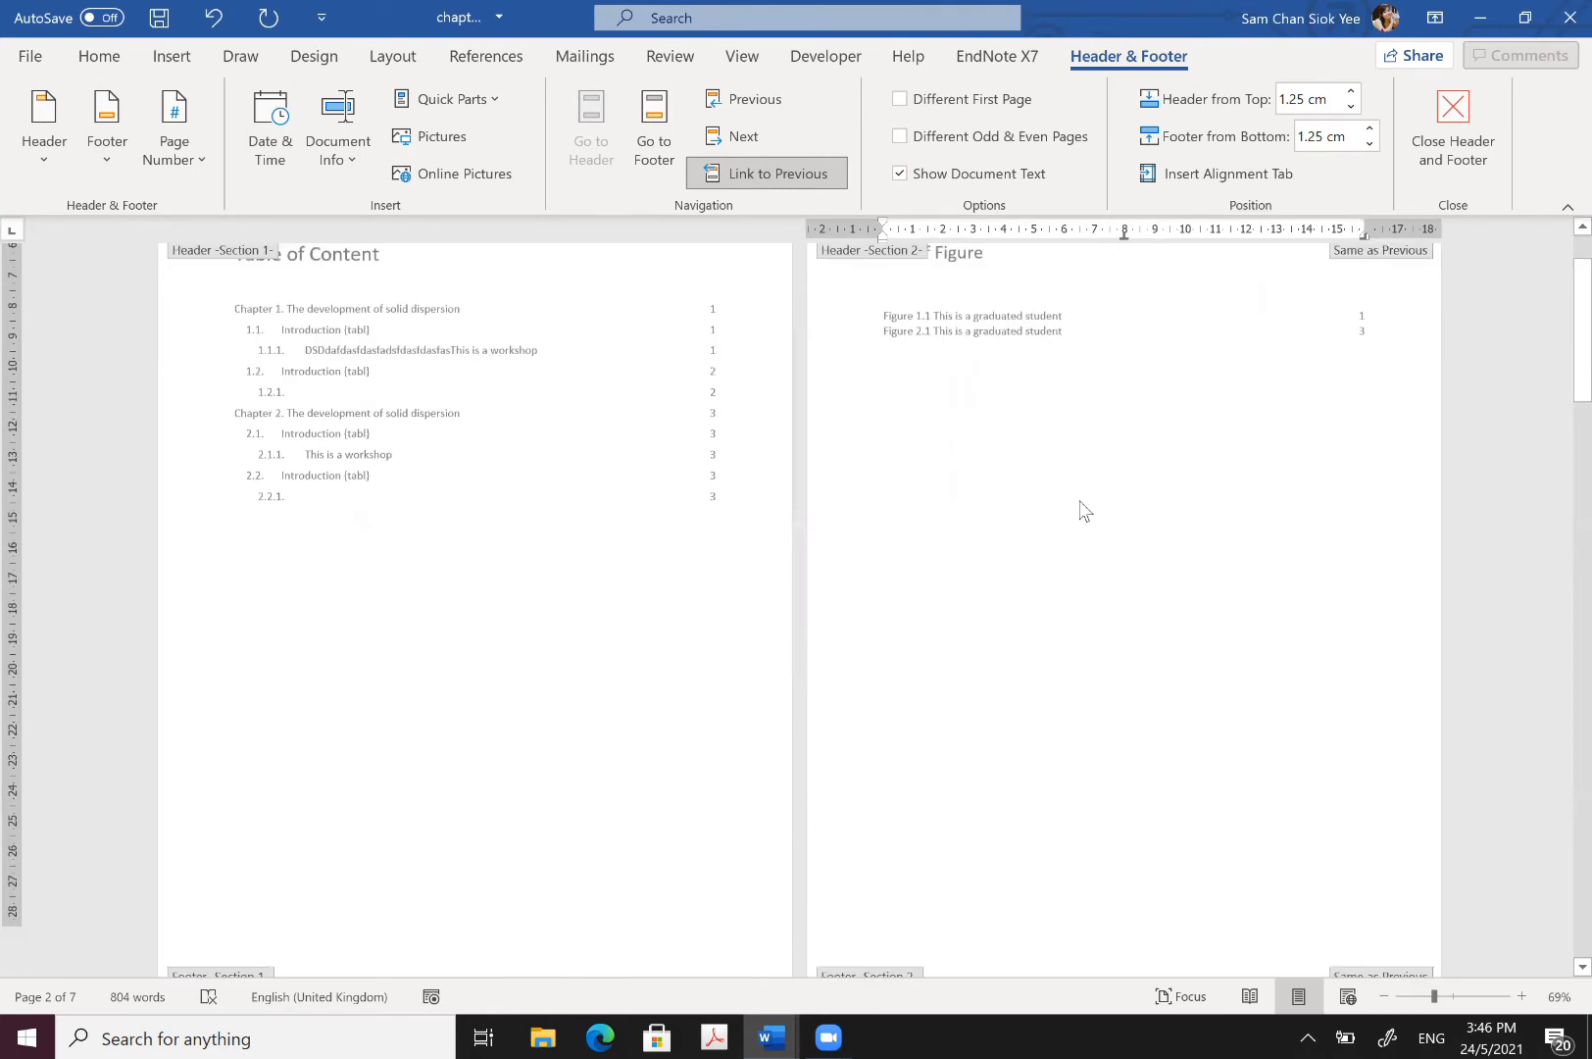
scroll(1084, 510, "down", 6)
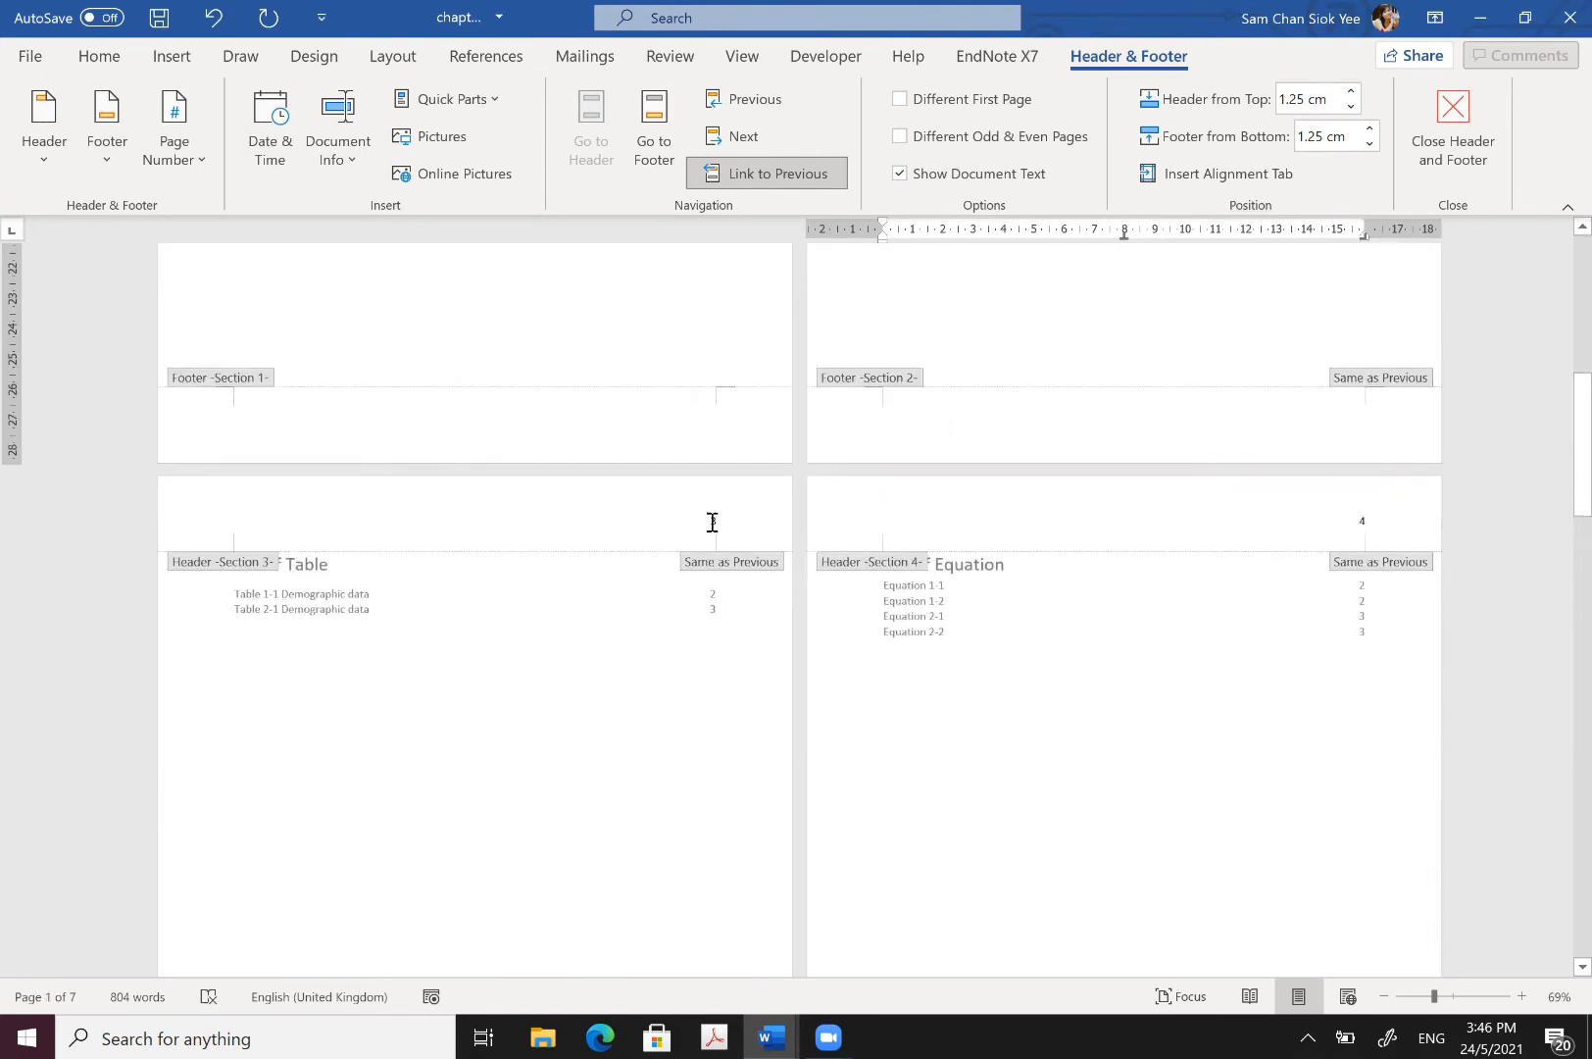
double_click(719, 521)
right_click(716, 519)
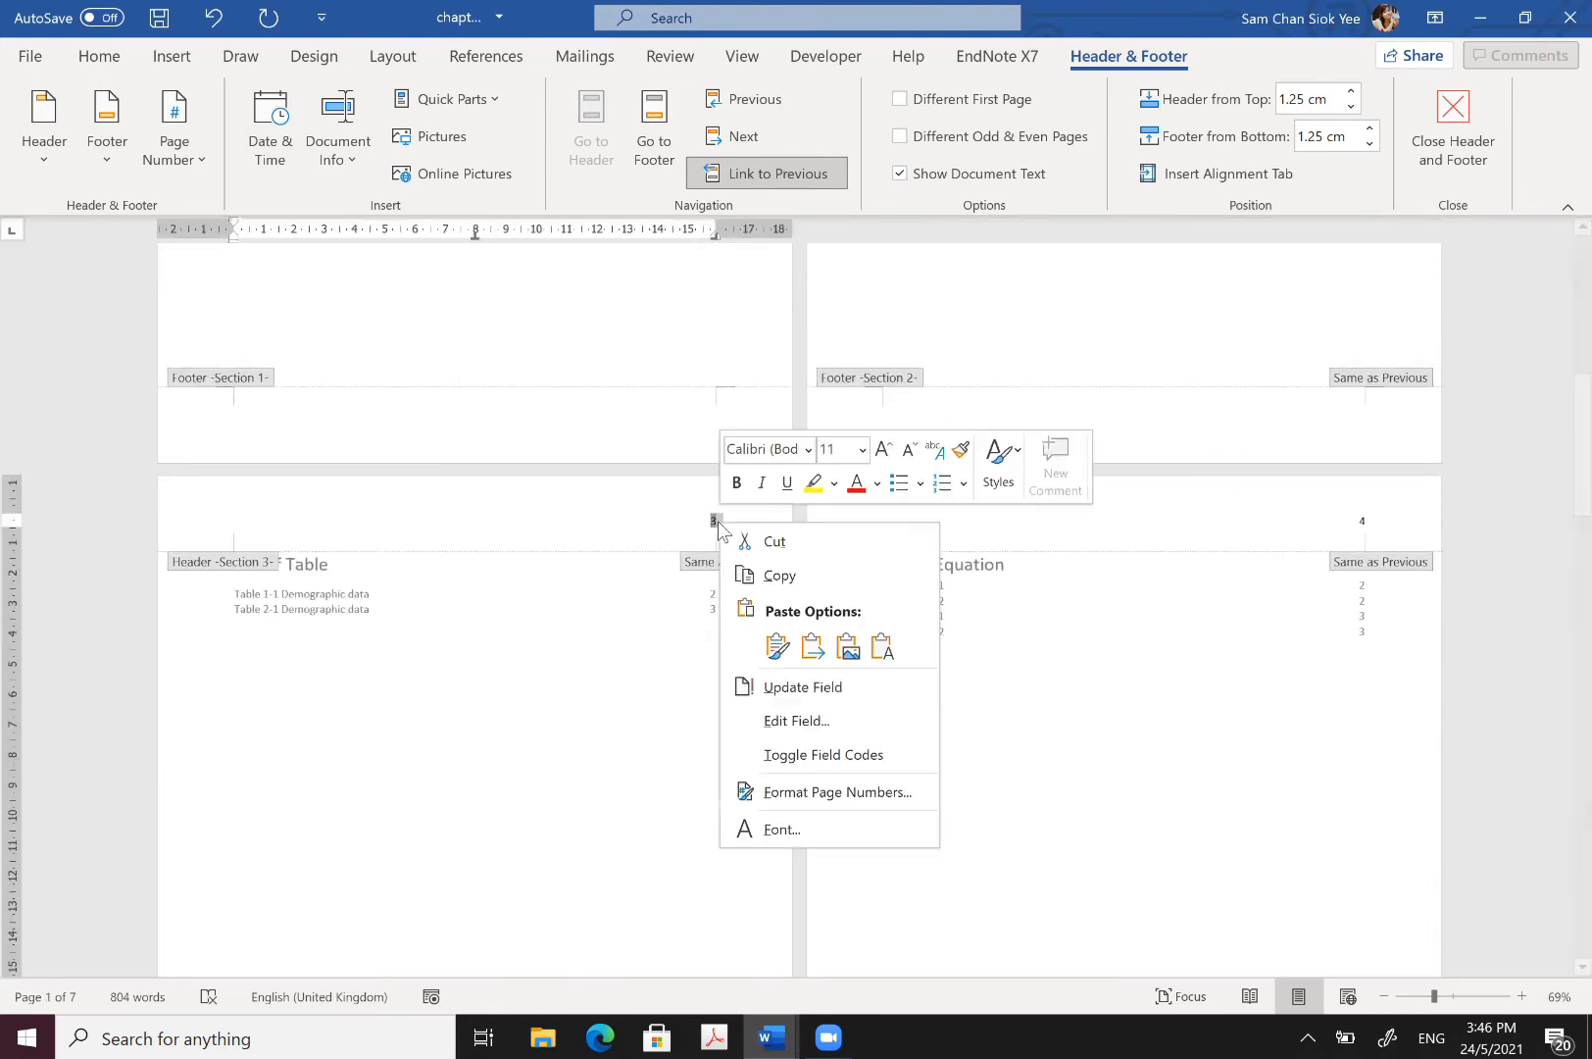
left_click(773, 174)
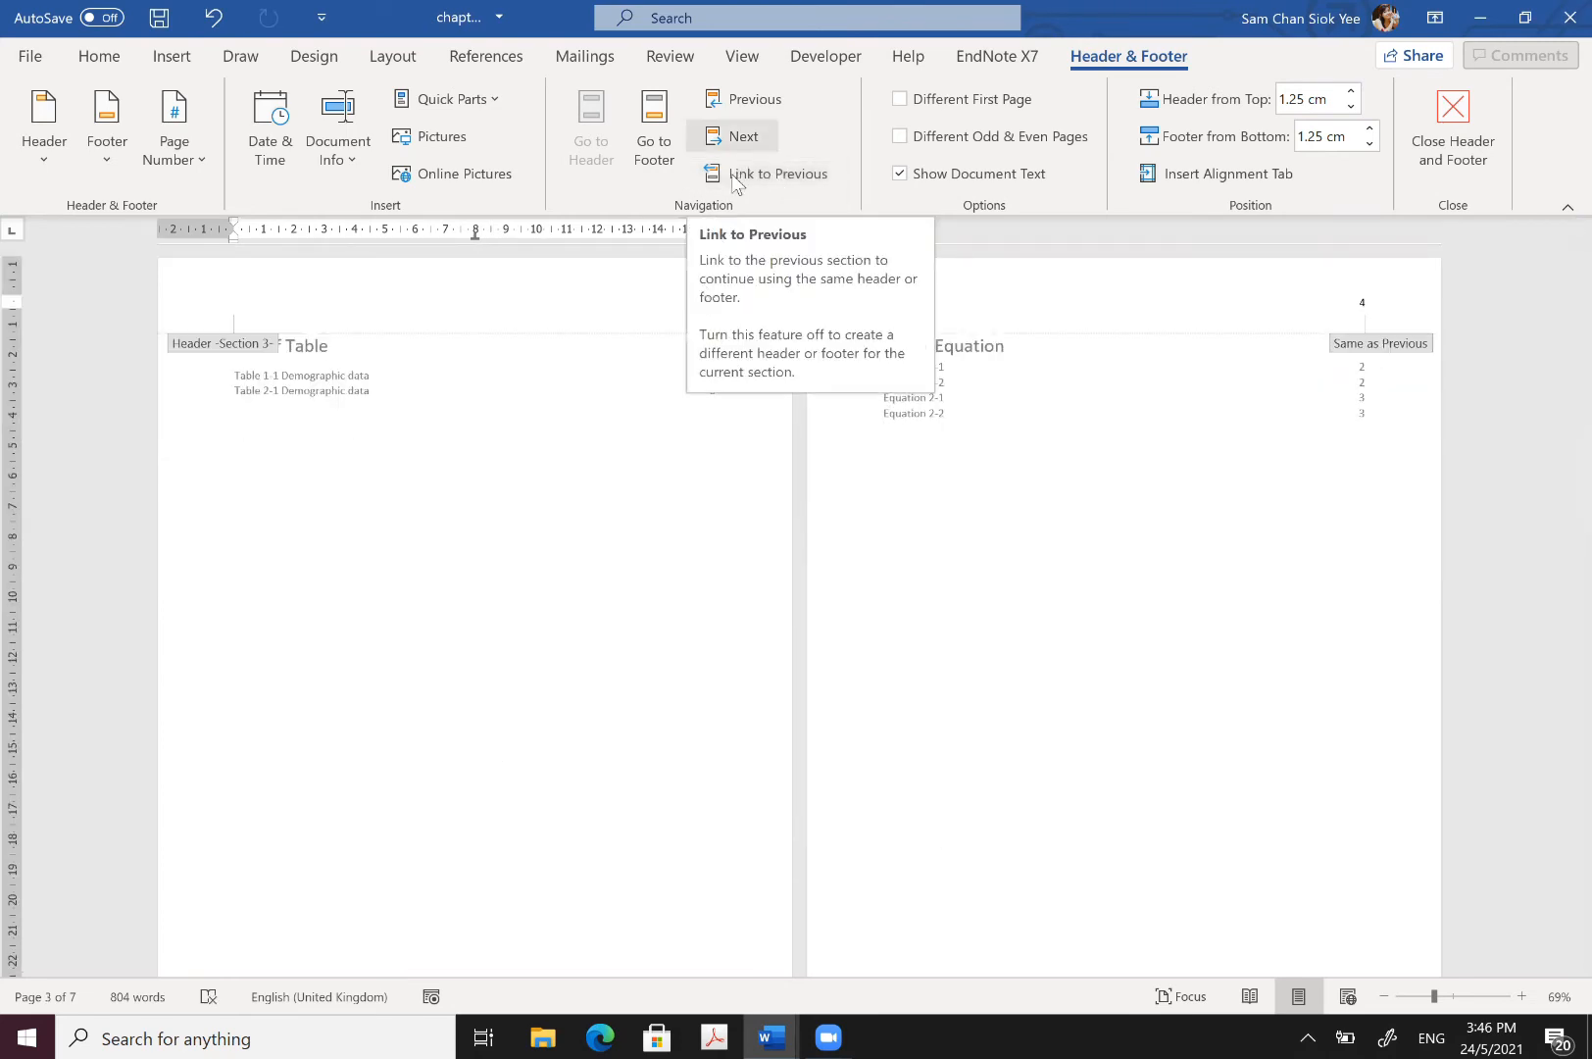
left_click(731, 175)
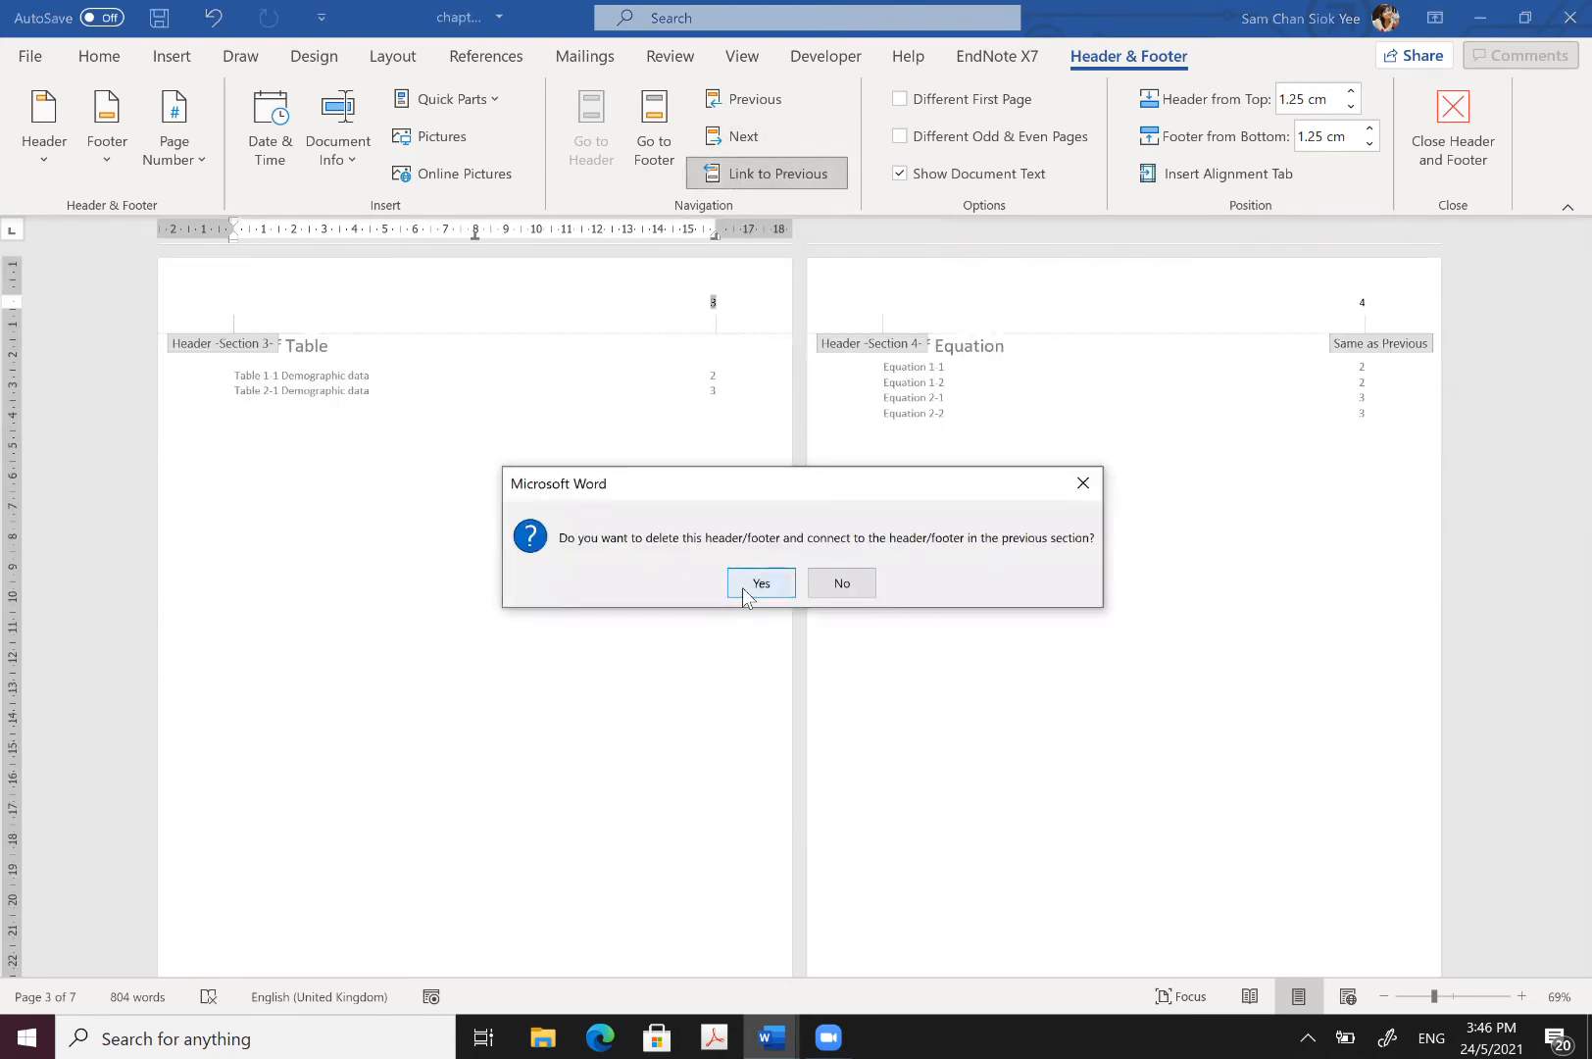
left_click(745, 584)
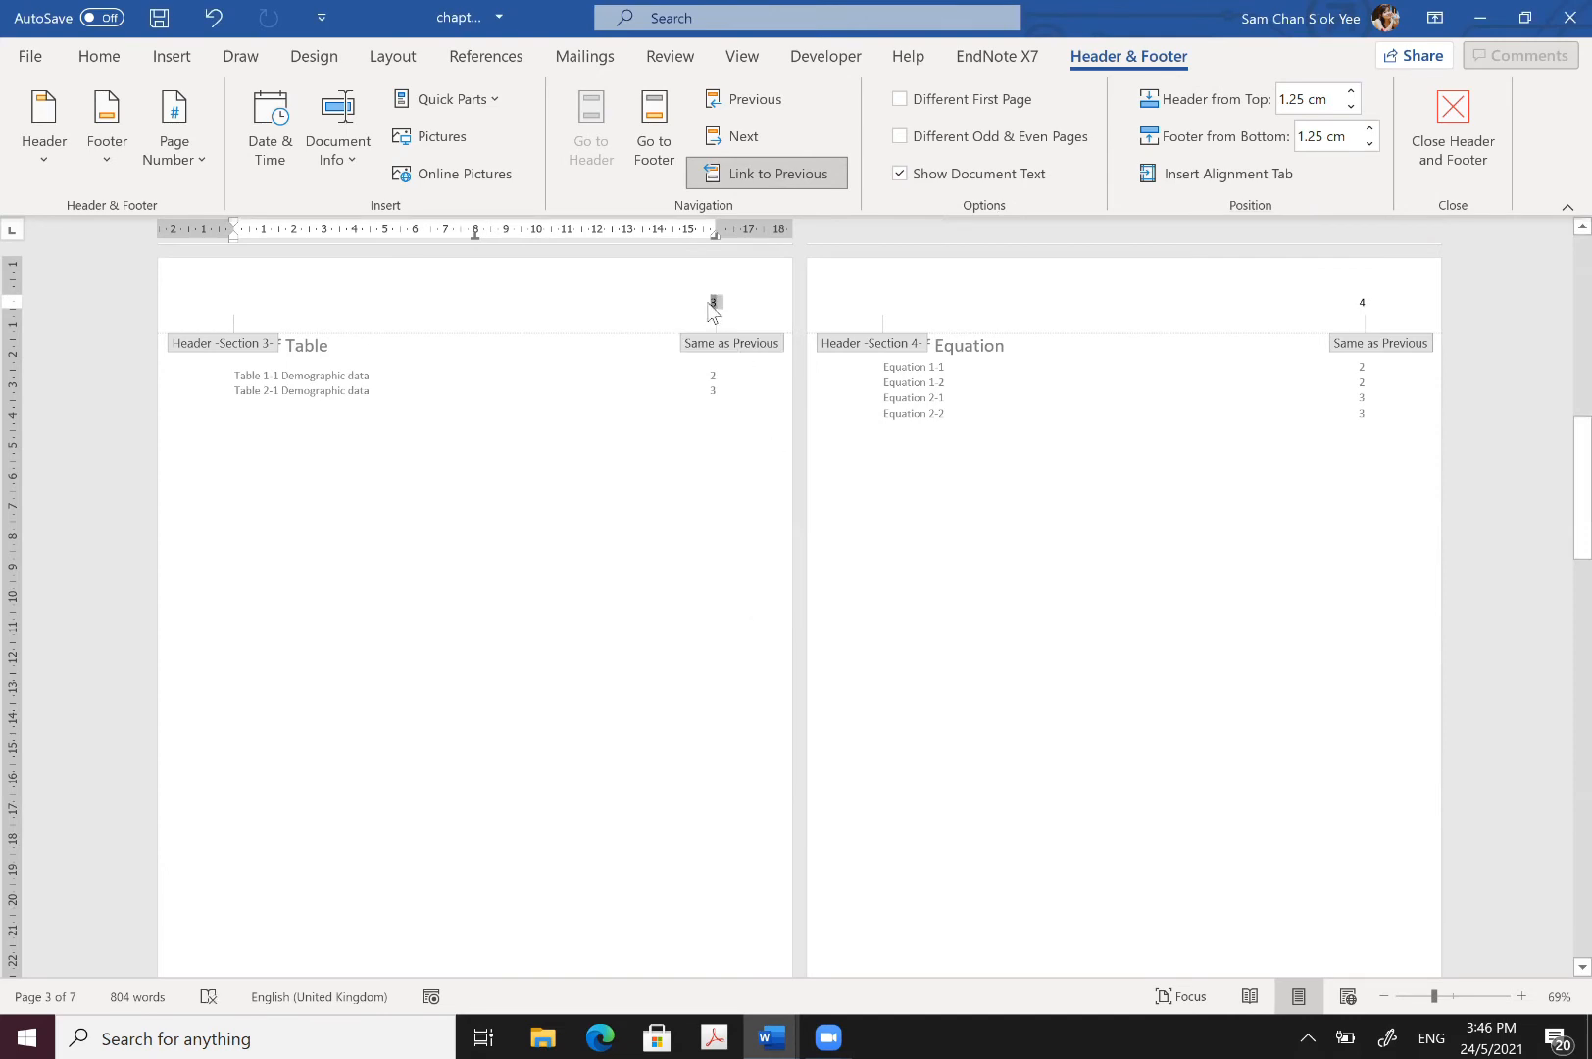
Step: Set the page number format of the List of Table section to i, ii, iii
right_click(713, 310)
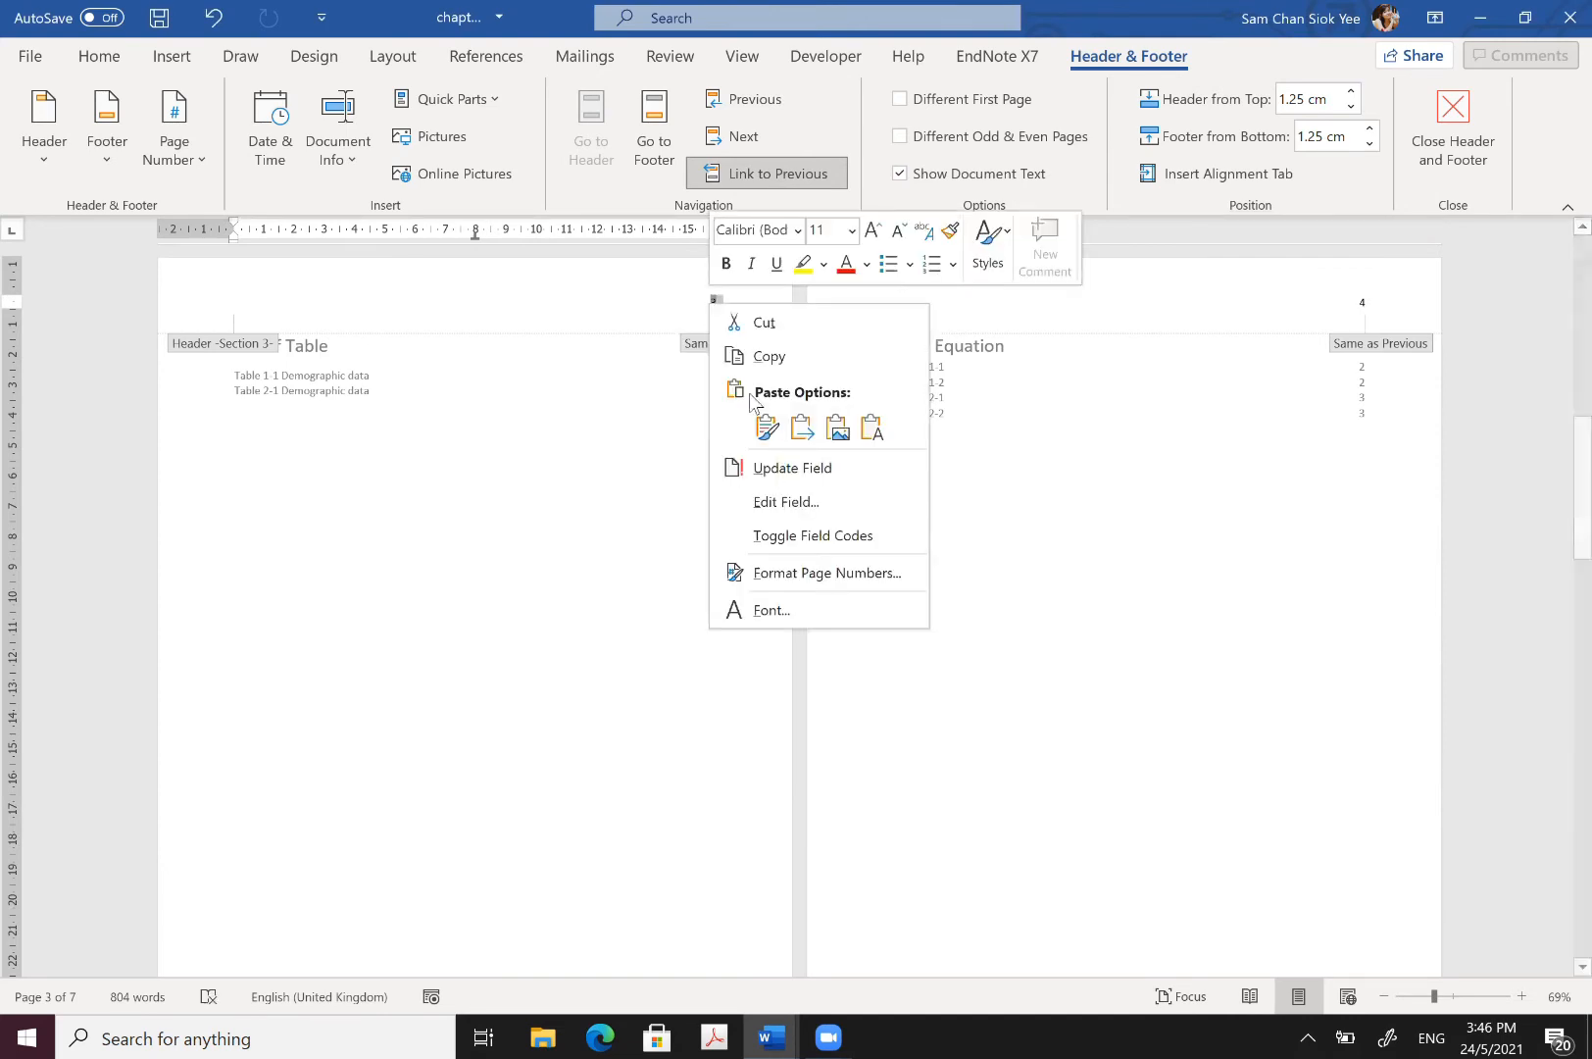
left_click(783, 468)
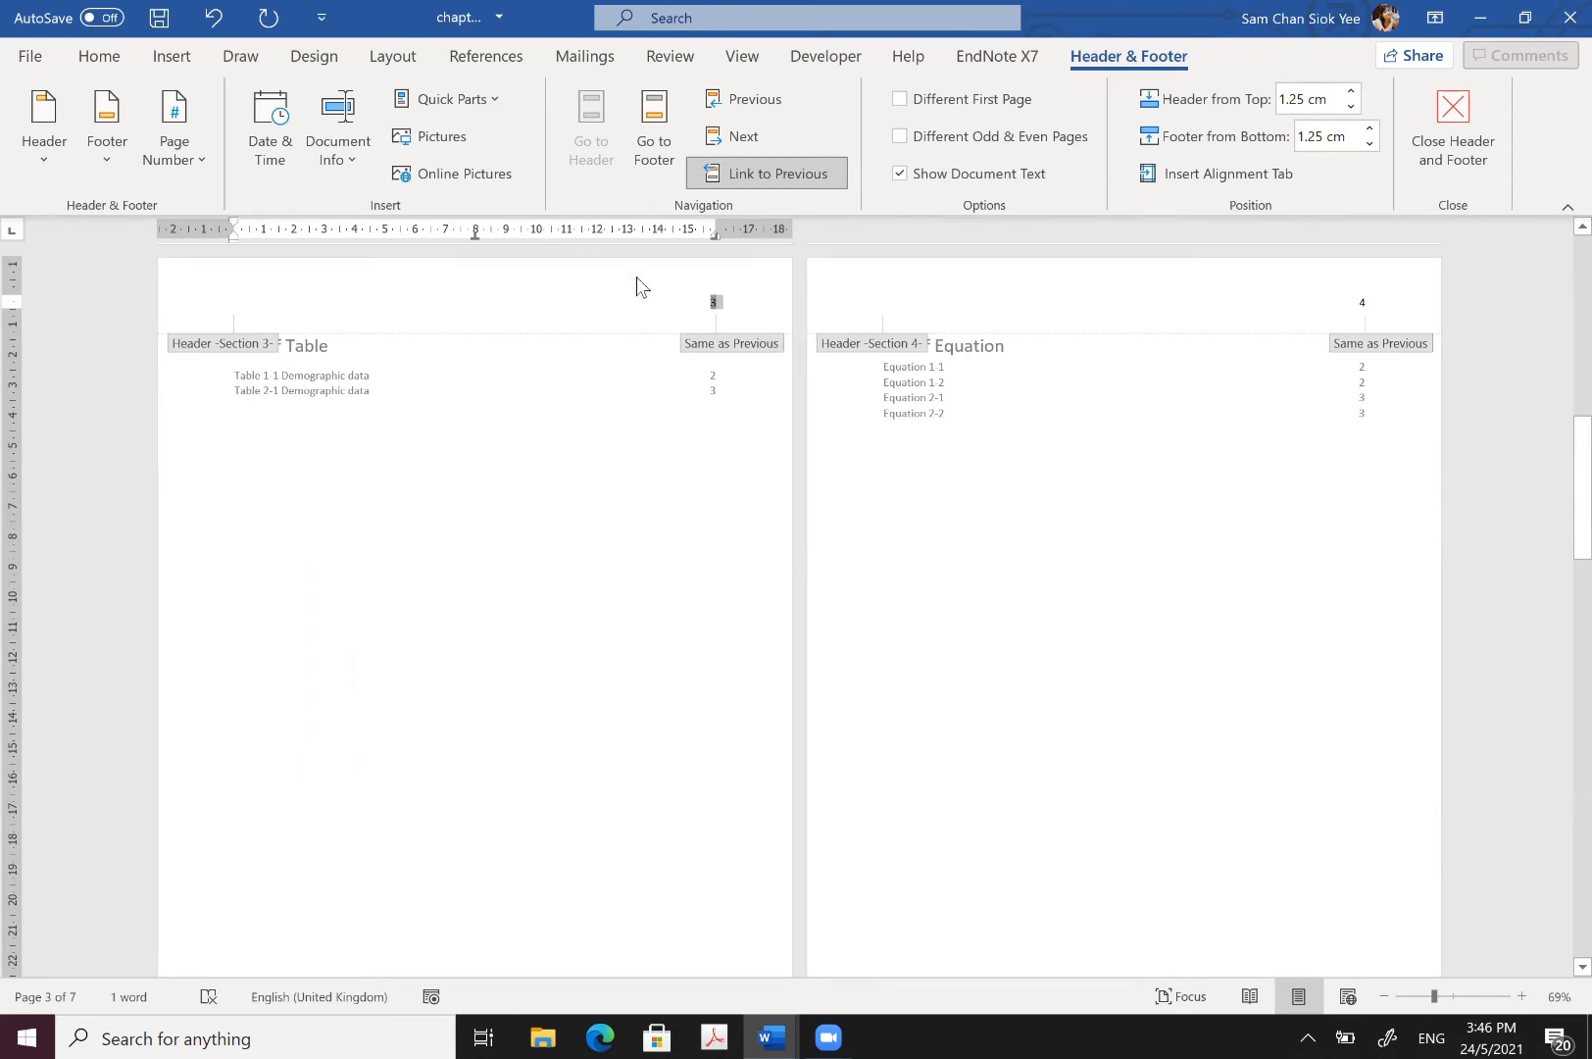
left_click_drag(723, 303, 711, 303)
right_click(714, 306)
left_click(845, 571)
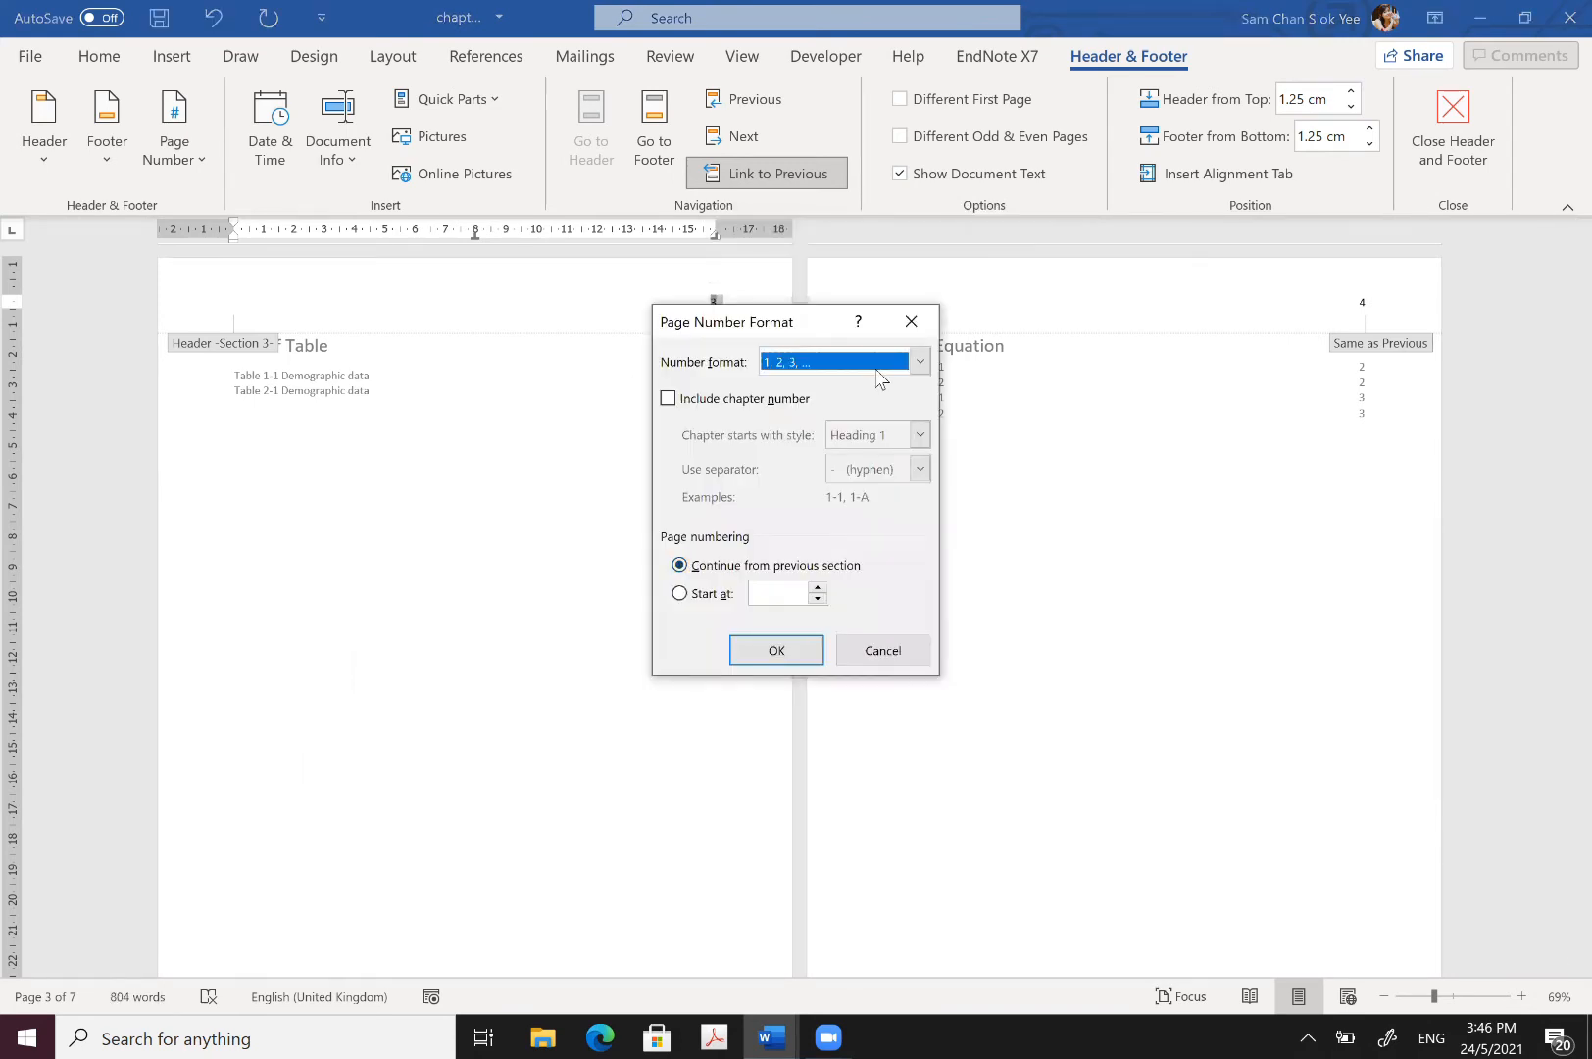
left_click(877, 371)
scroll(828, 432, "down", 1)
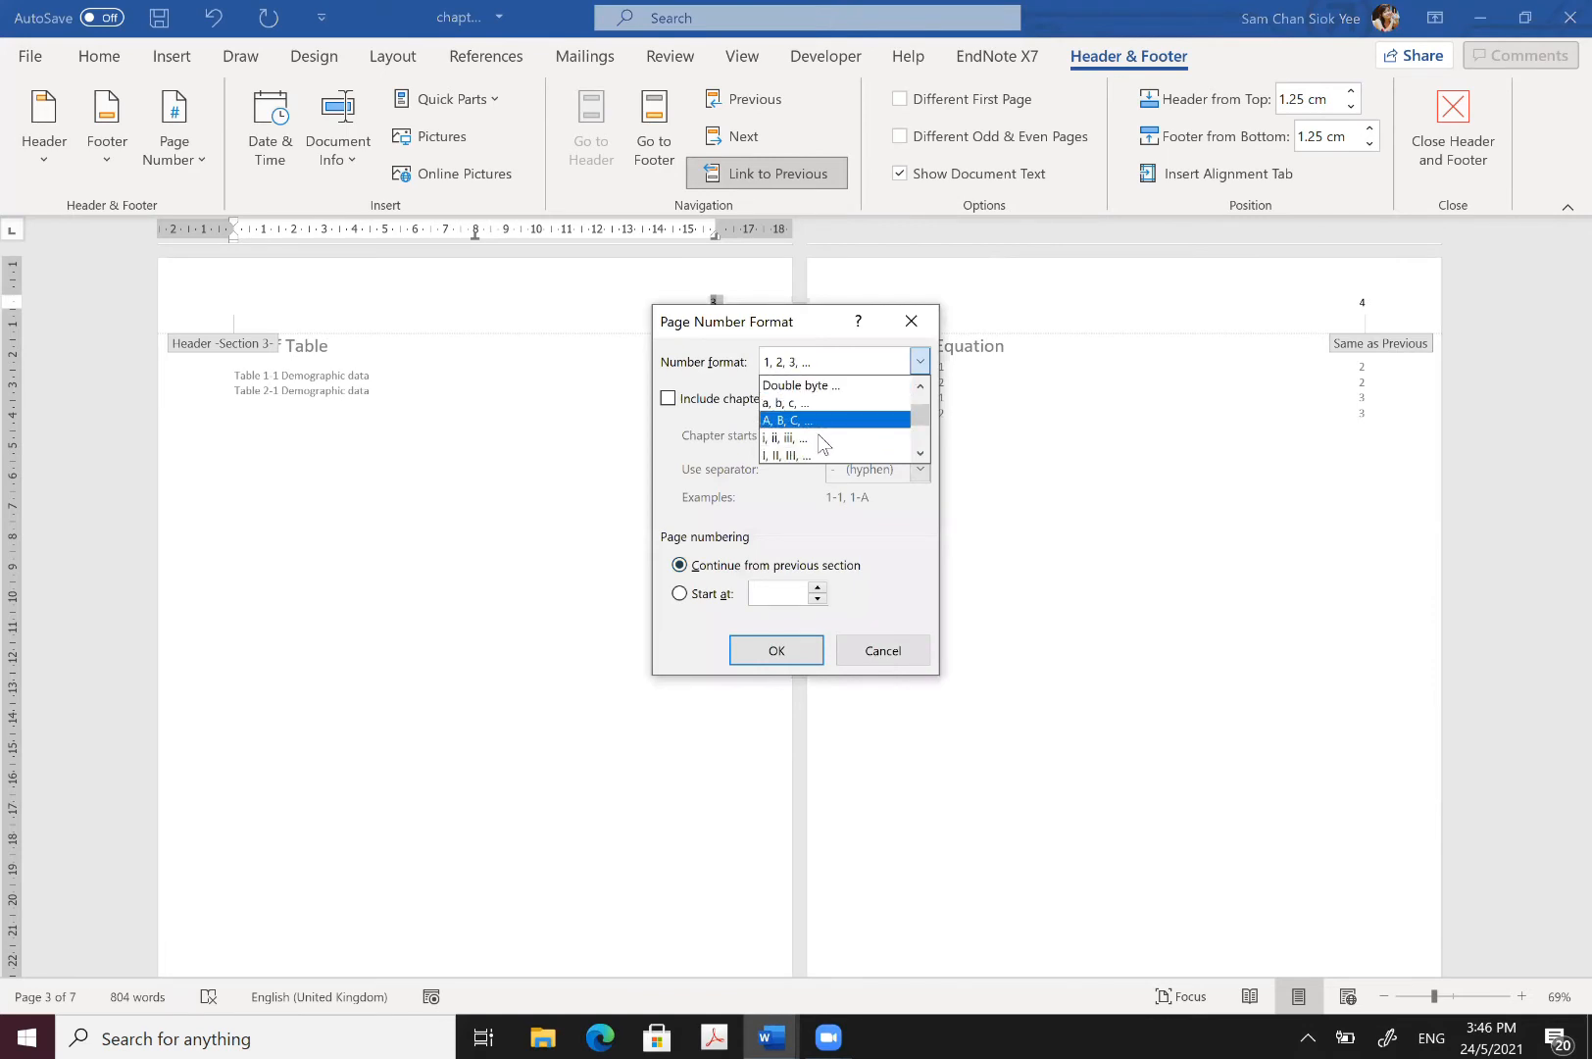
left_click(821, 439)
left_click(789, 649)
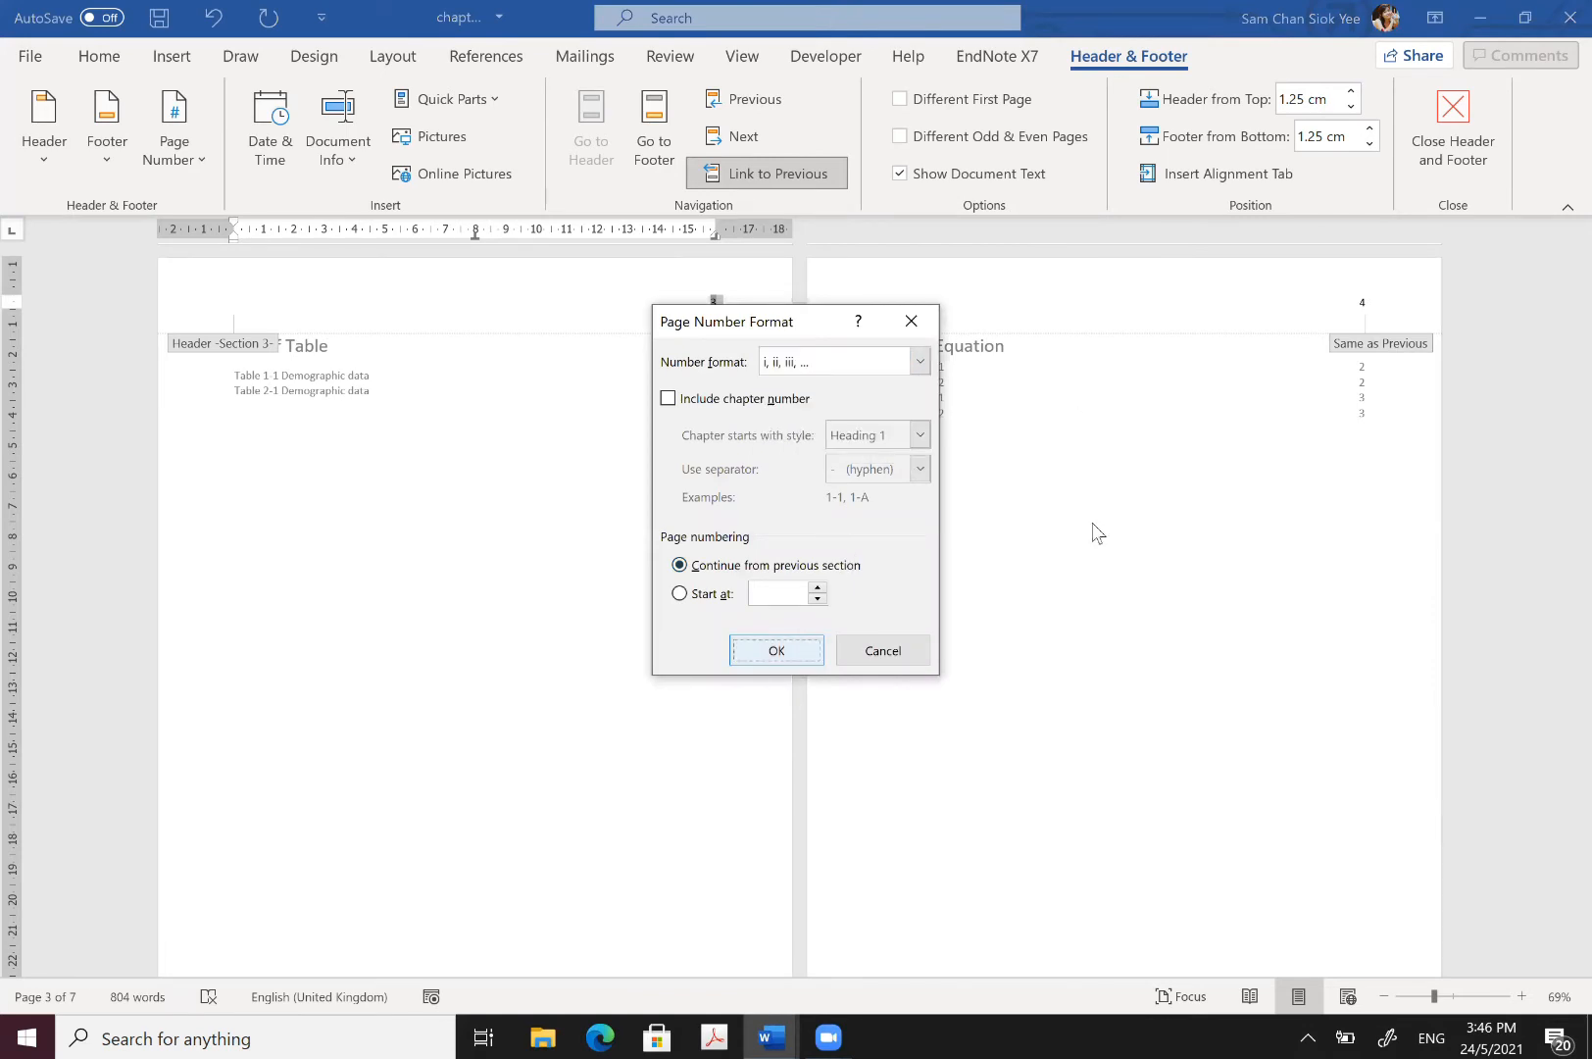
Step: Set the page number format of the List of Equation section to i, ii, iii and return to the body text
left_click(1362, 304)
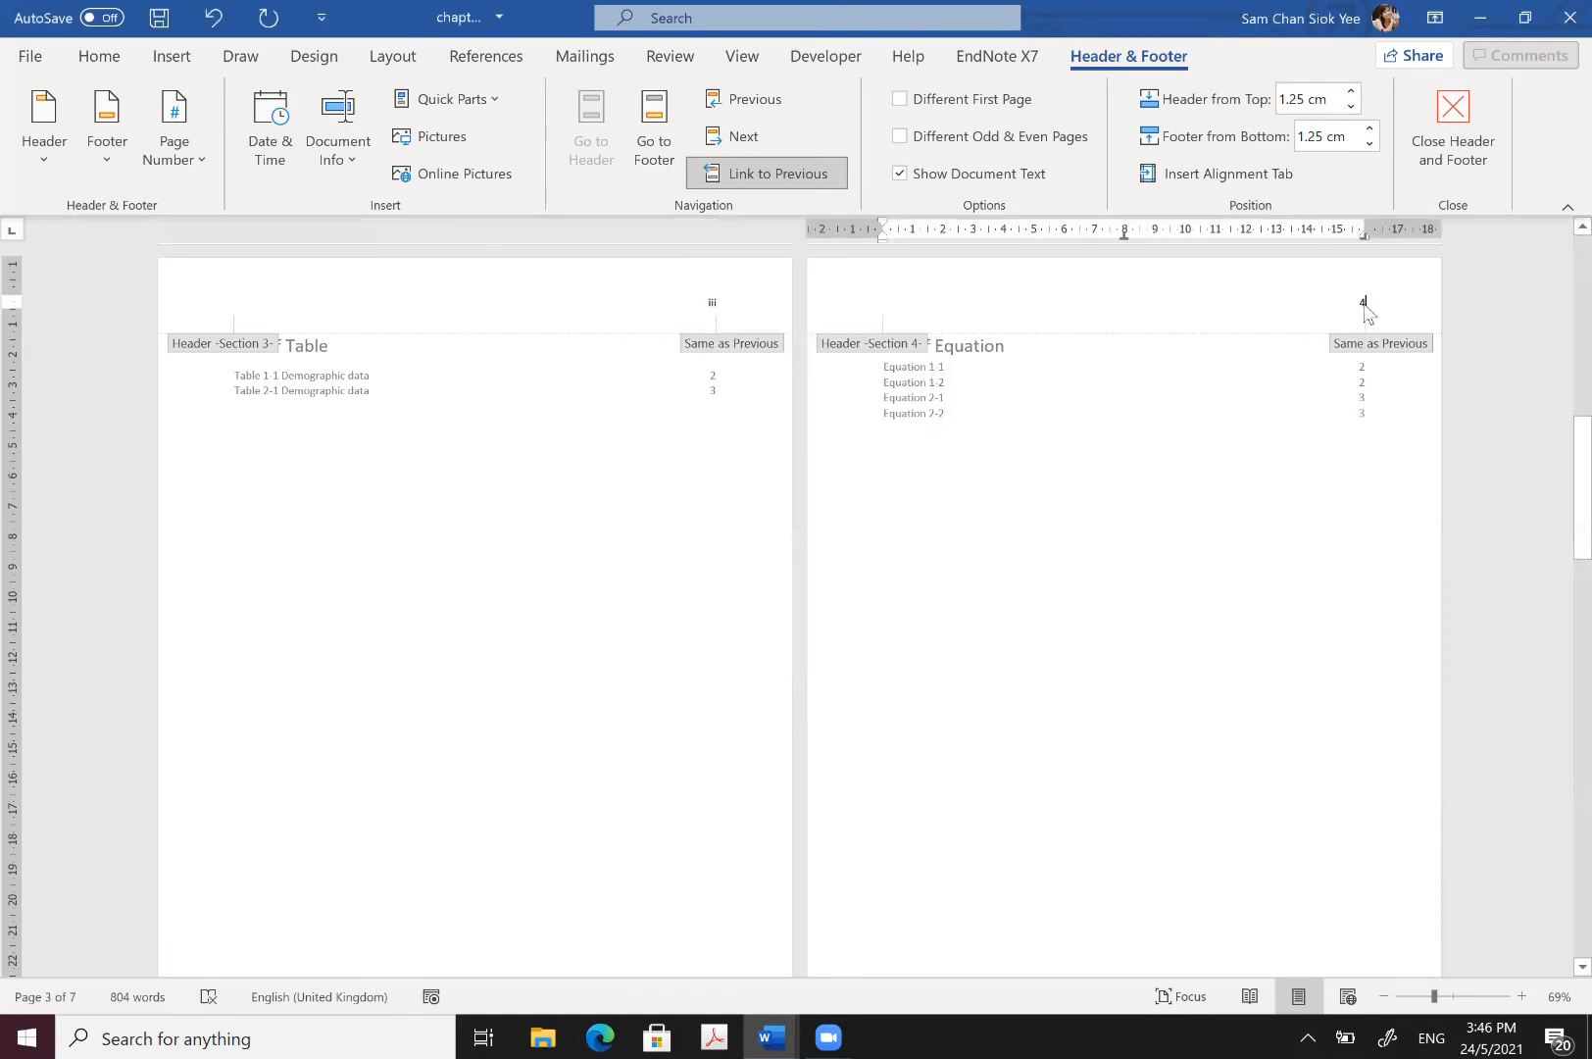
double_click(1364, 305)
right_click(1365, 305)
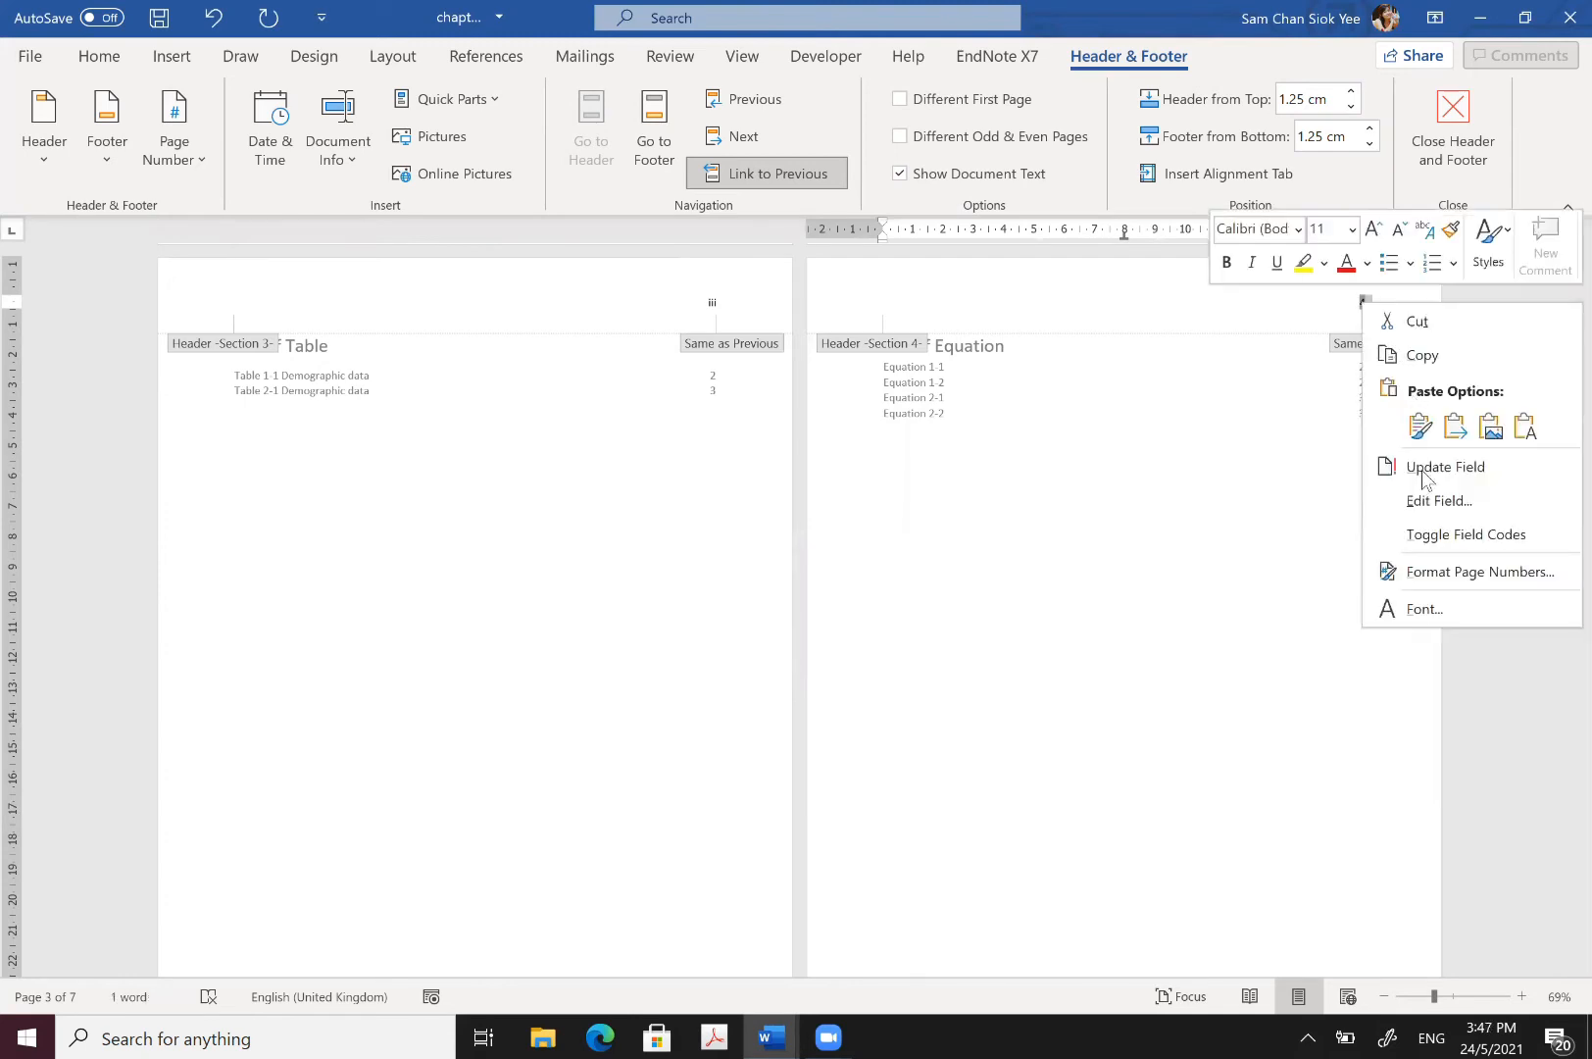
left_click(1436, 573)
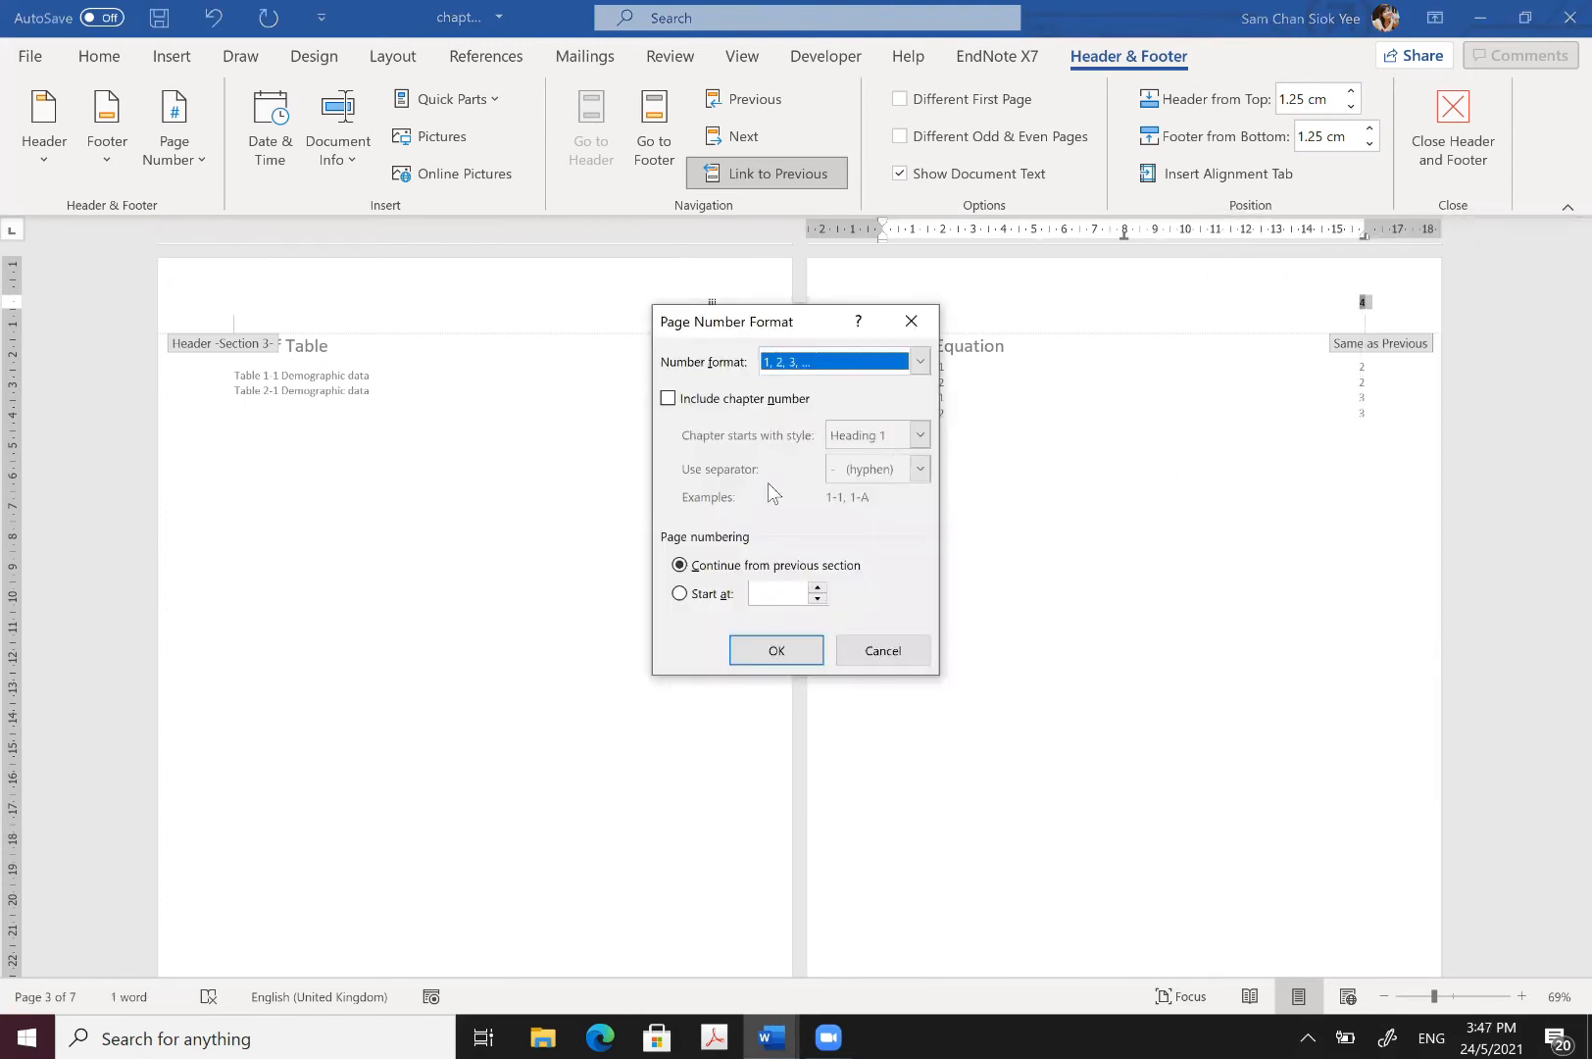
left_click(819, 366)
scroll(804, 432, "down", 1)
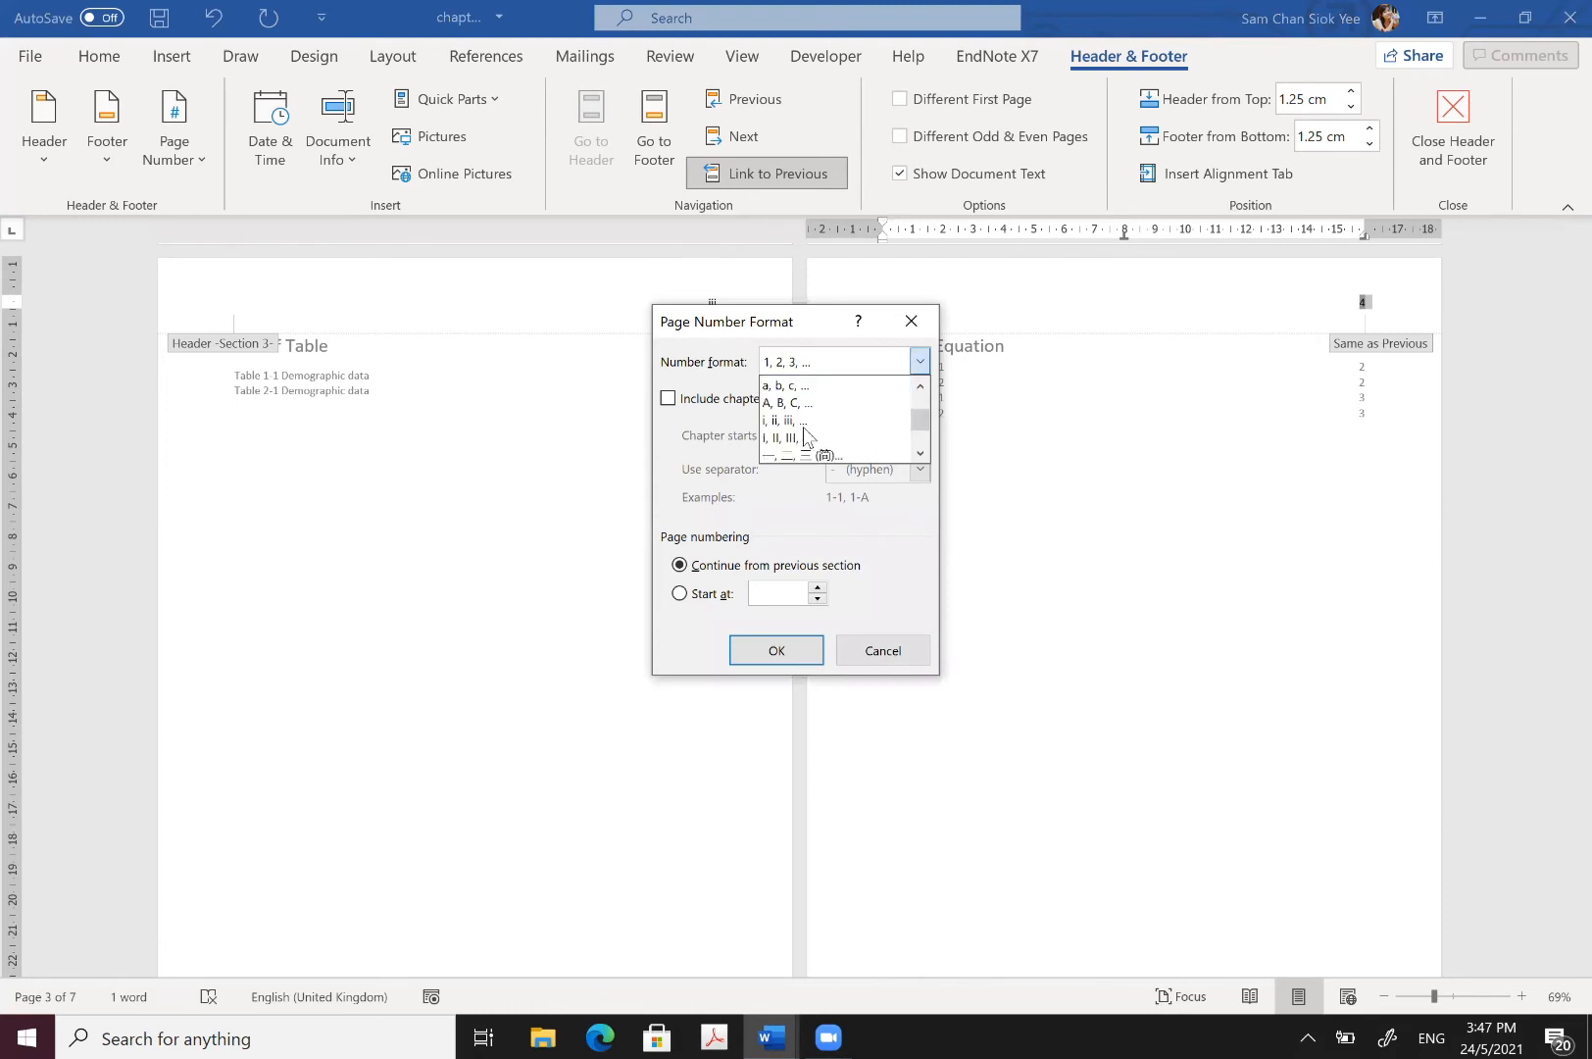
left_click(804, 421)
left_click(810, 651)
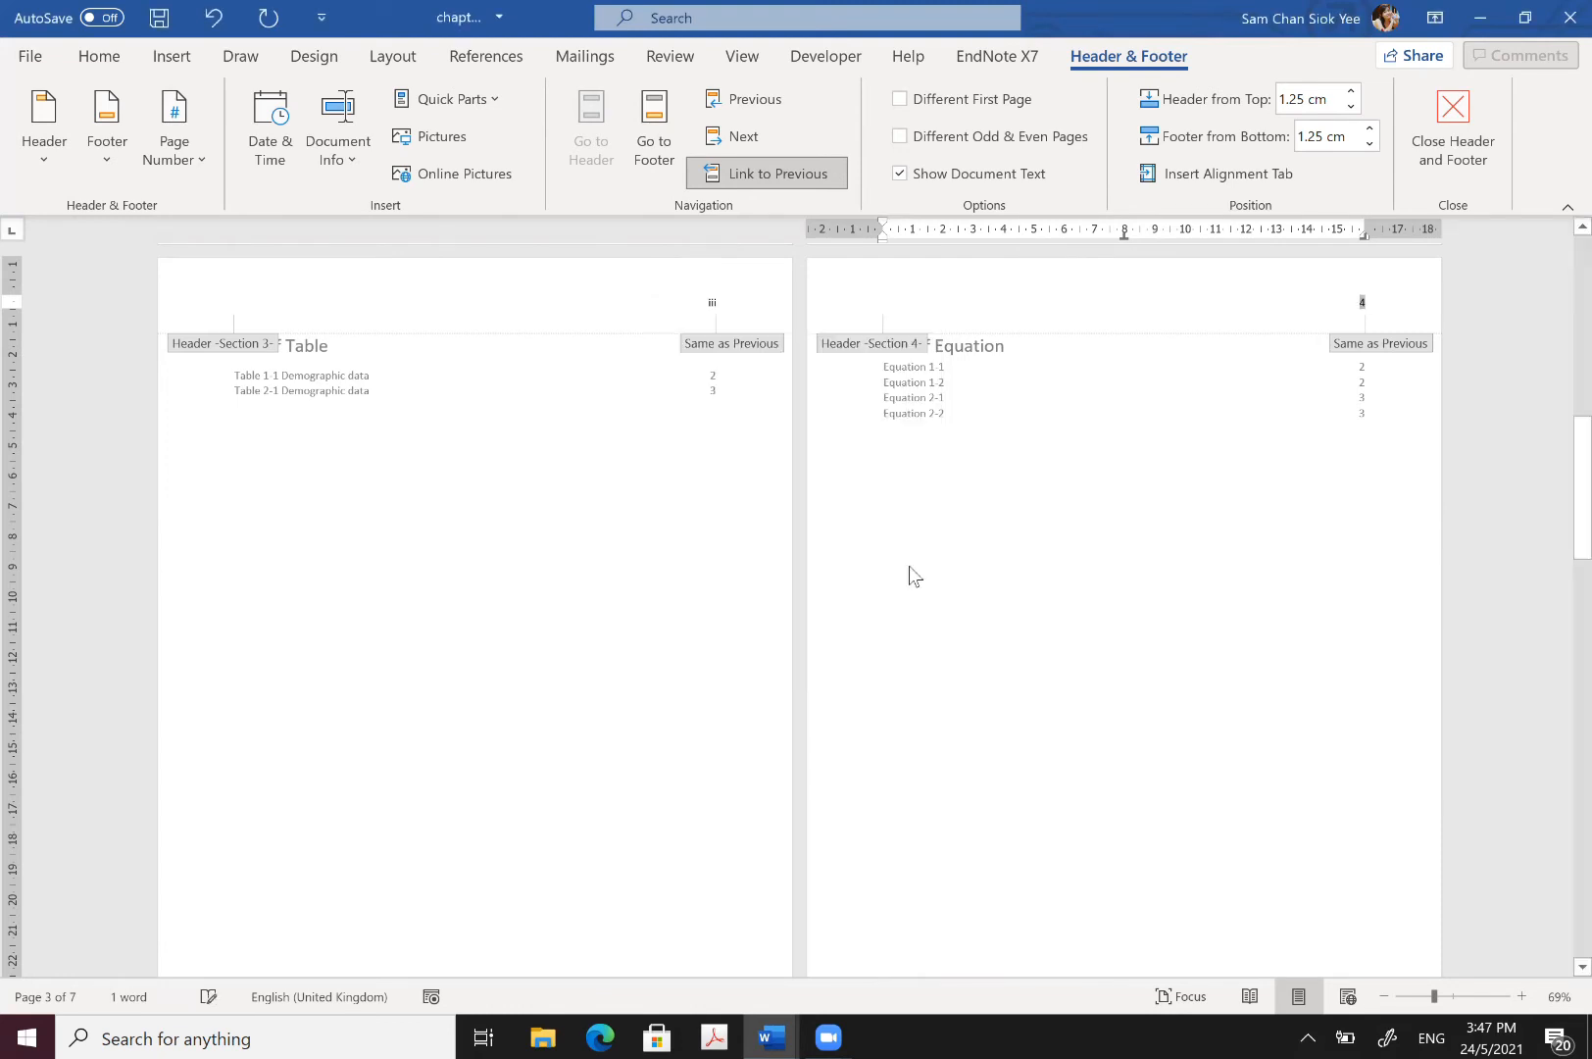
double_click(997, 477)
Step: Open the header of the Chapter 1 section and unlink it from the previous section
scroll(1058, 490, "down", 1)
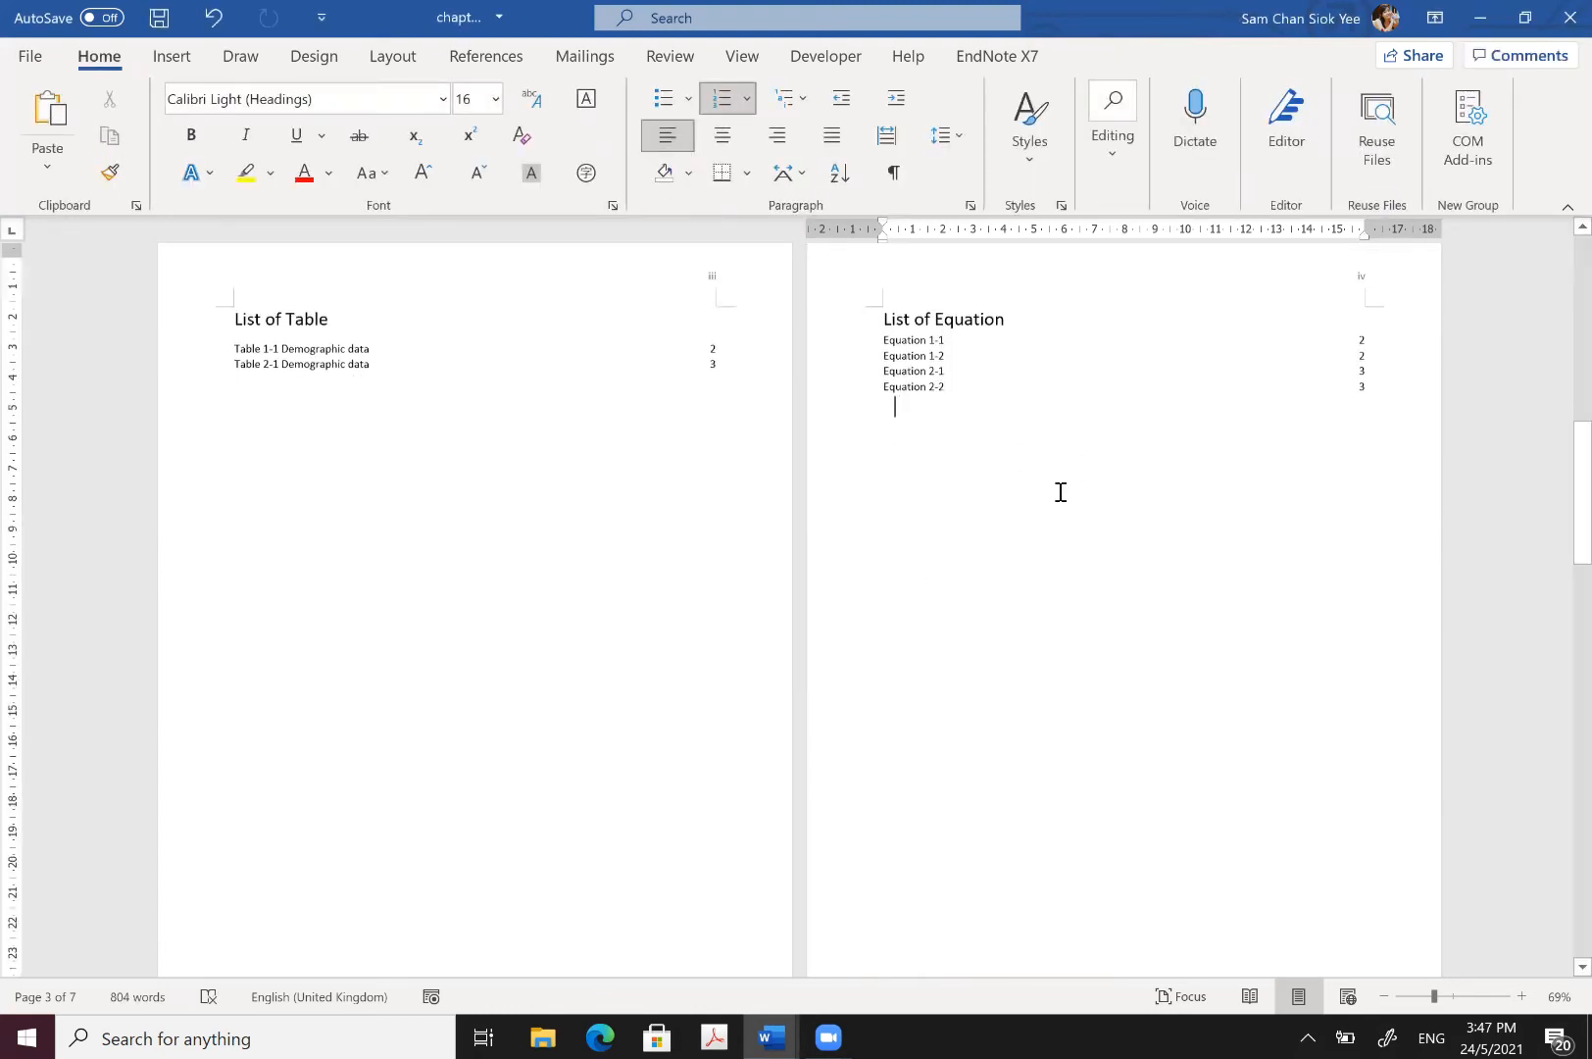
scroll(817, 451, "down", 3)
scroll(706, 451, "down", 4)
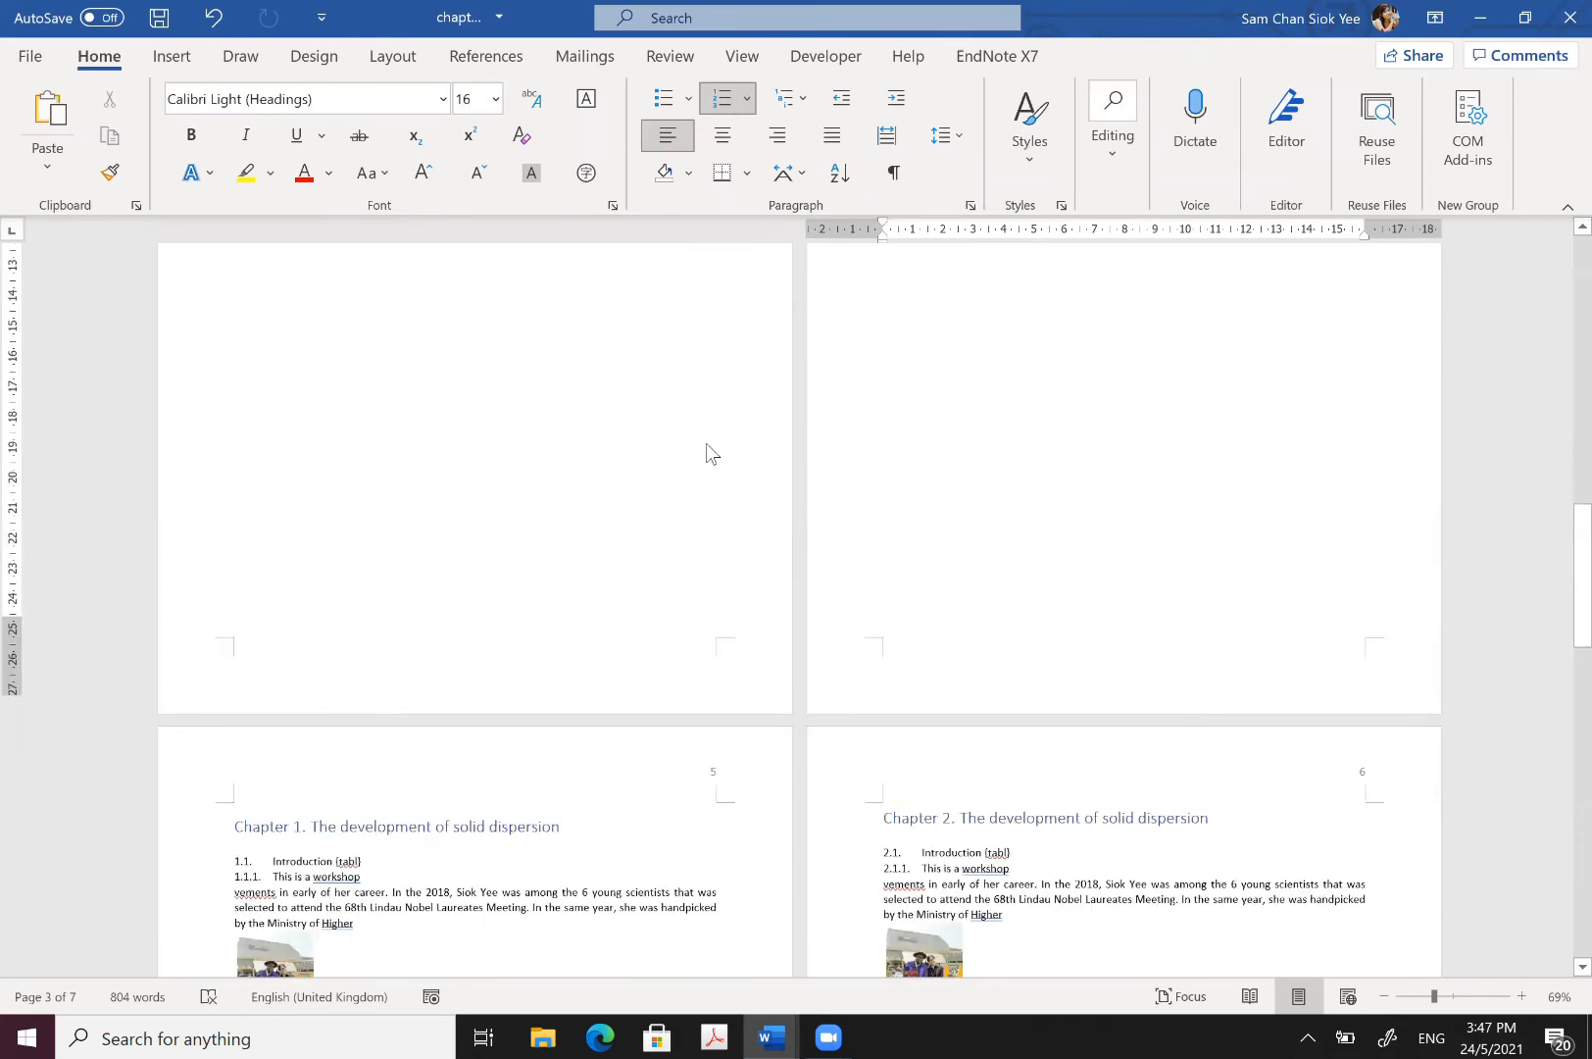
scroll(711, 438, "down", 3)
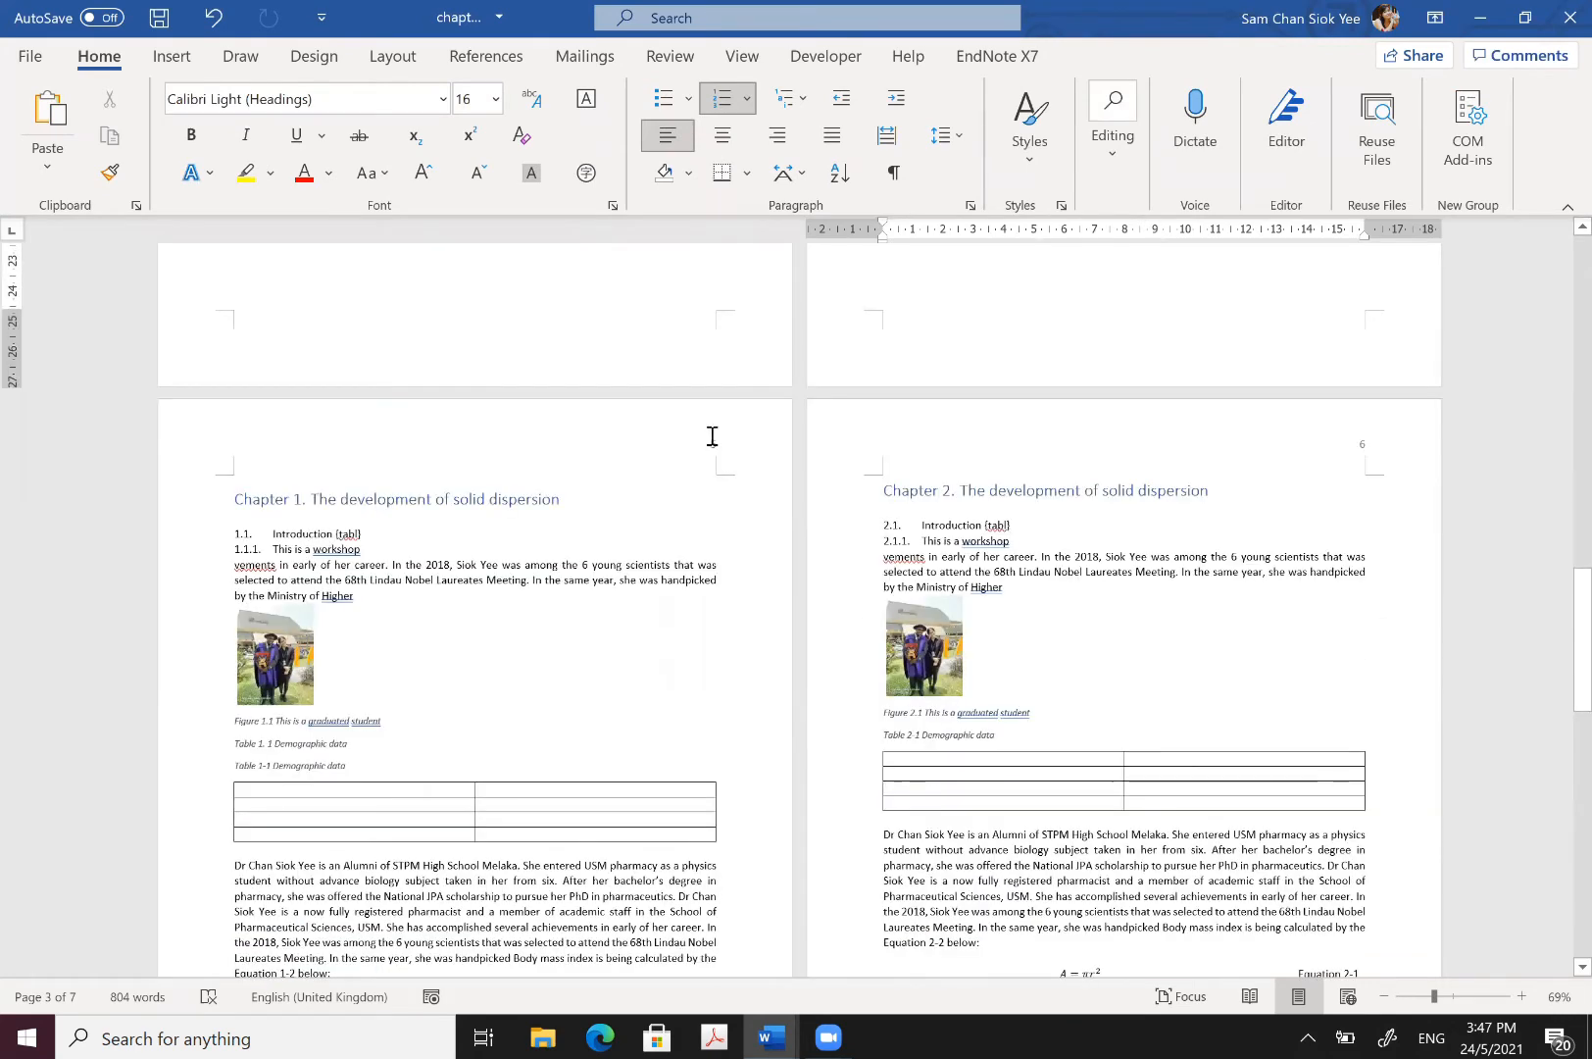
left_click(709, 434)
double_click(718, 446)
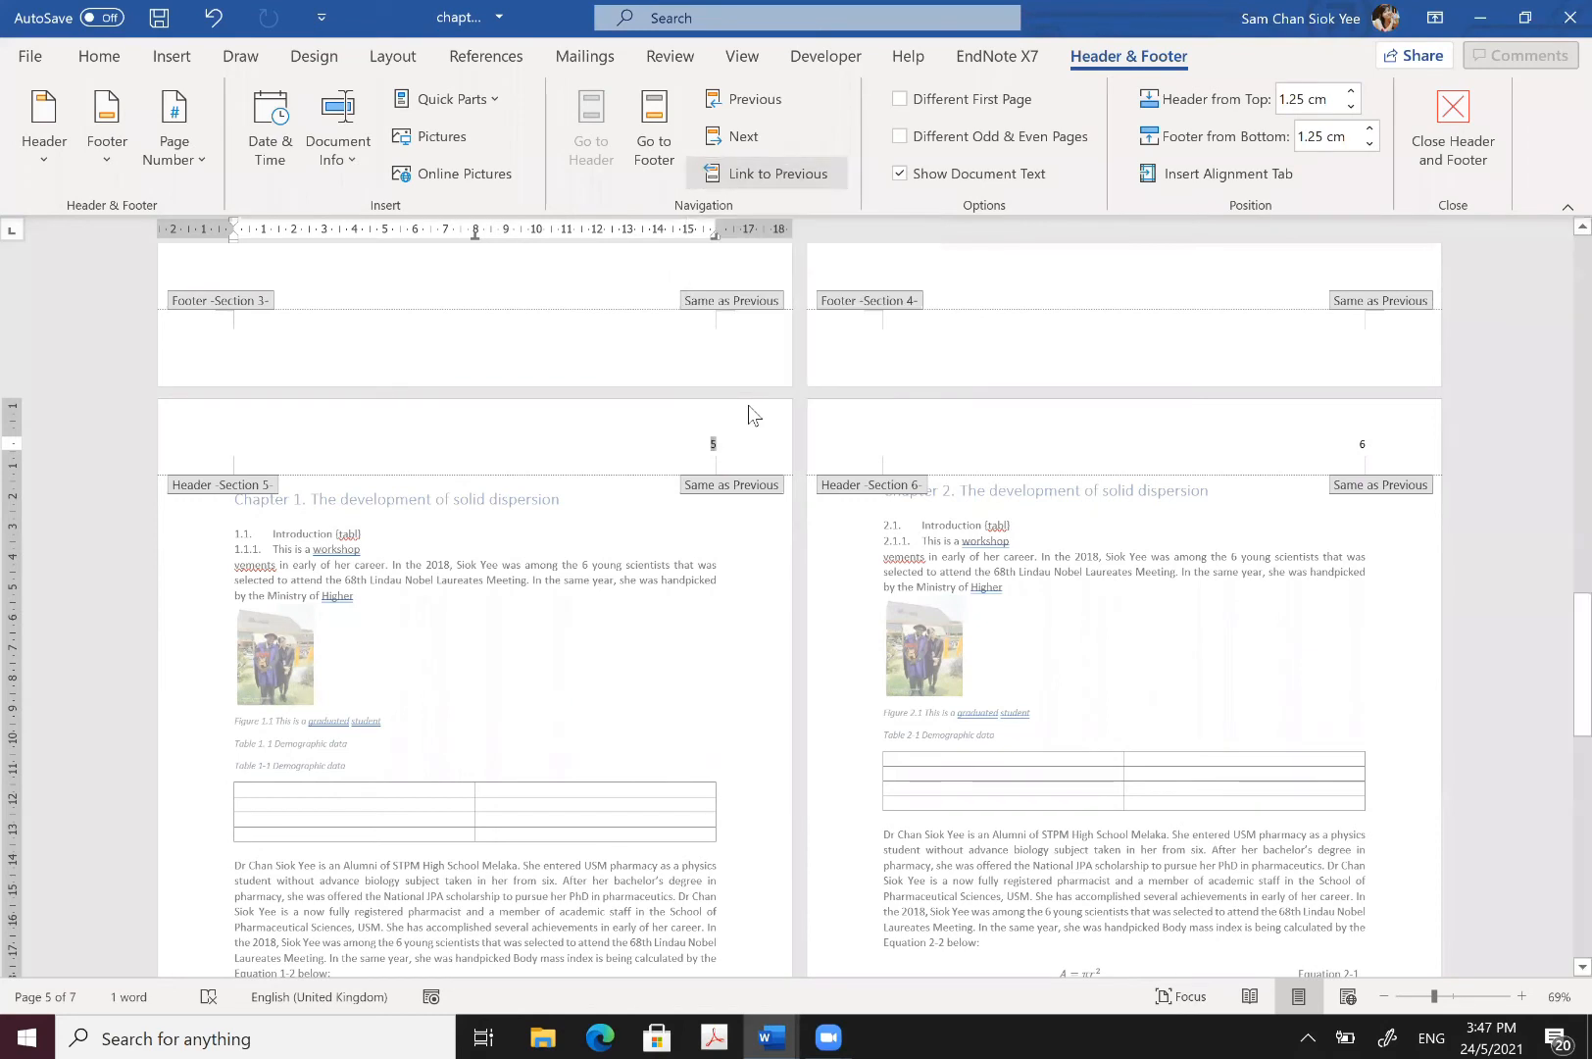
scroll(746, 416, "down", 3)
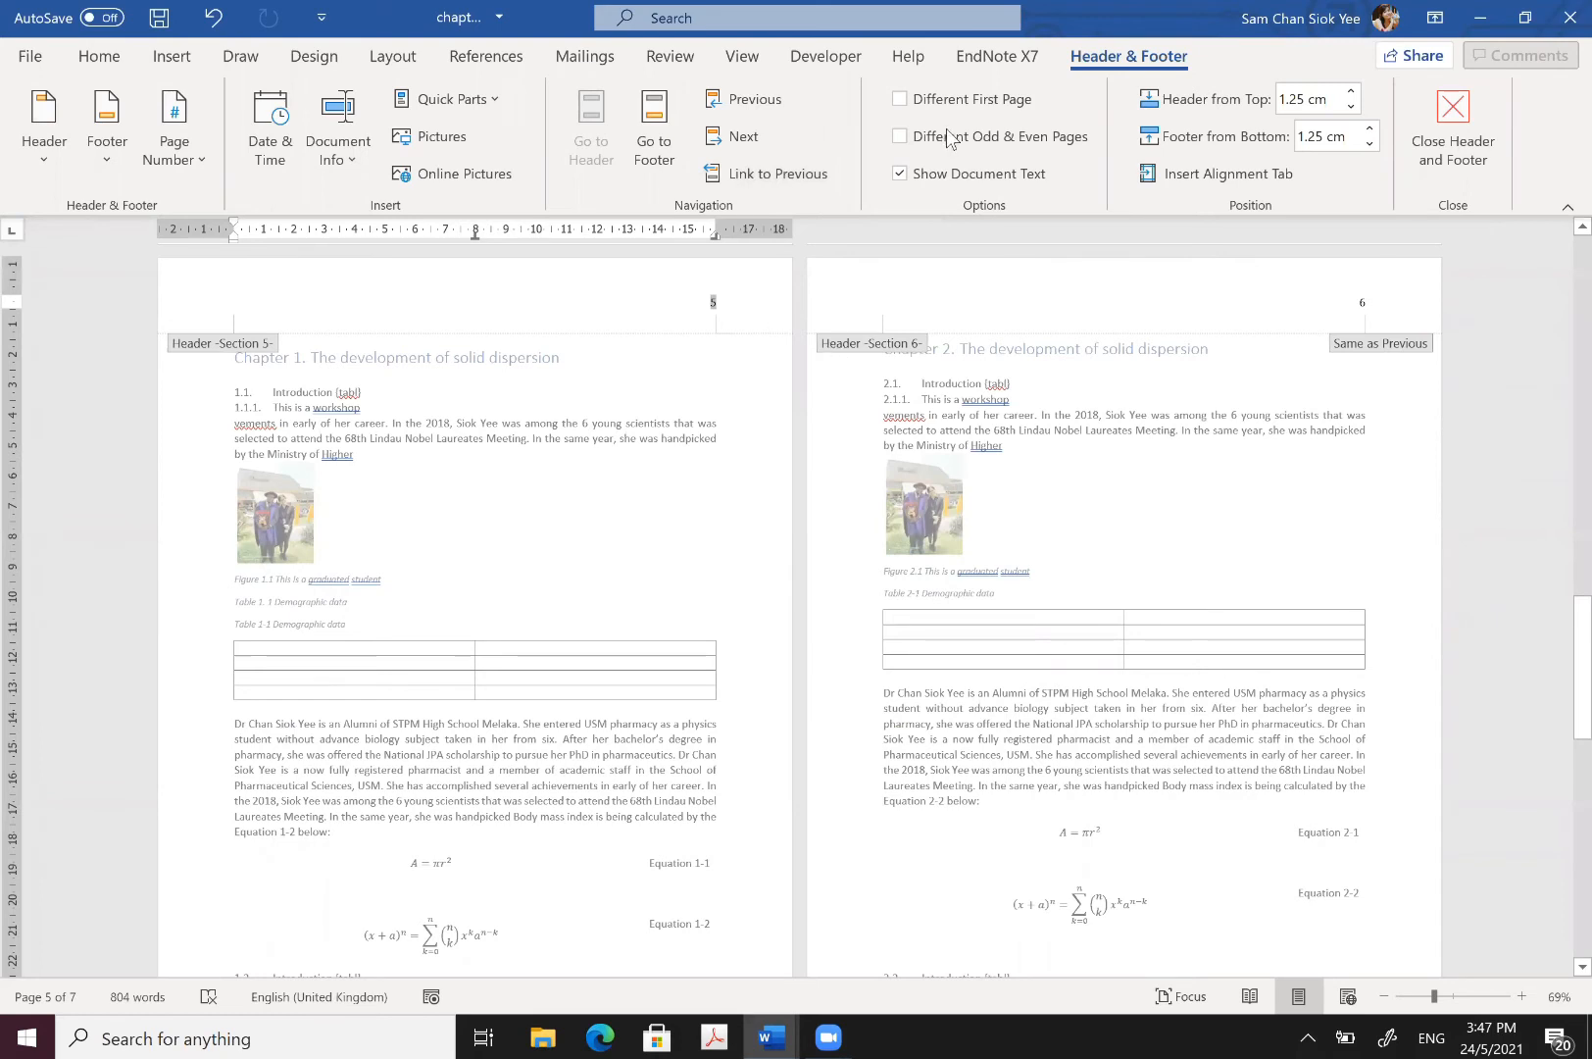
Step: Restart the page numbering of the Chapter 1 section at 1 and leave the header
right_click(717, 305)
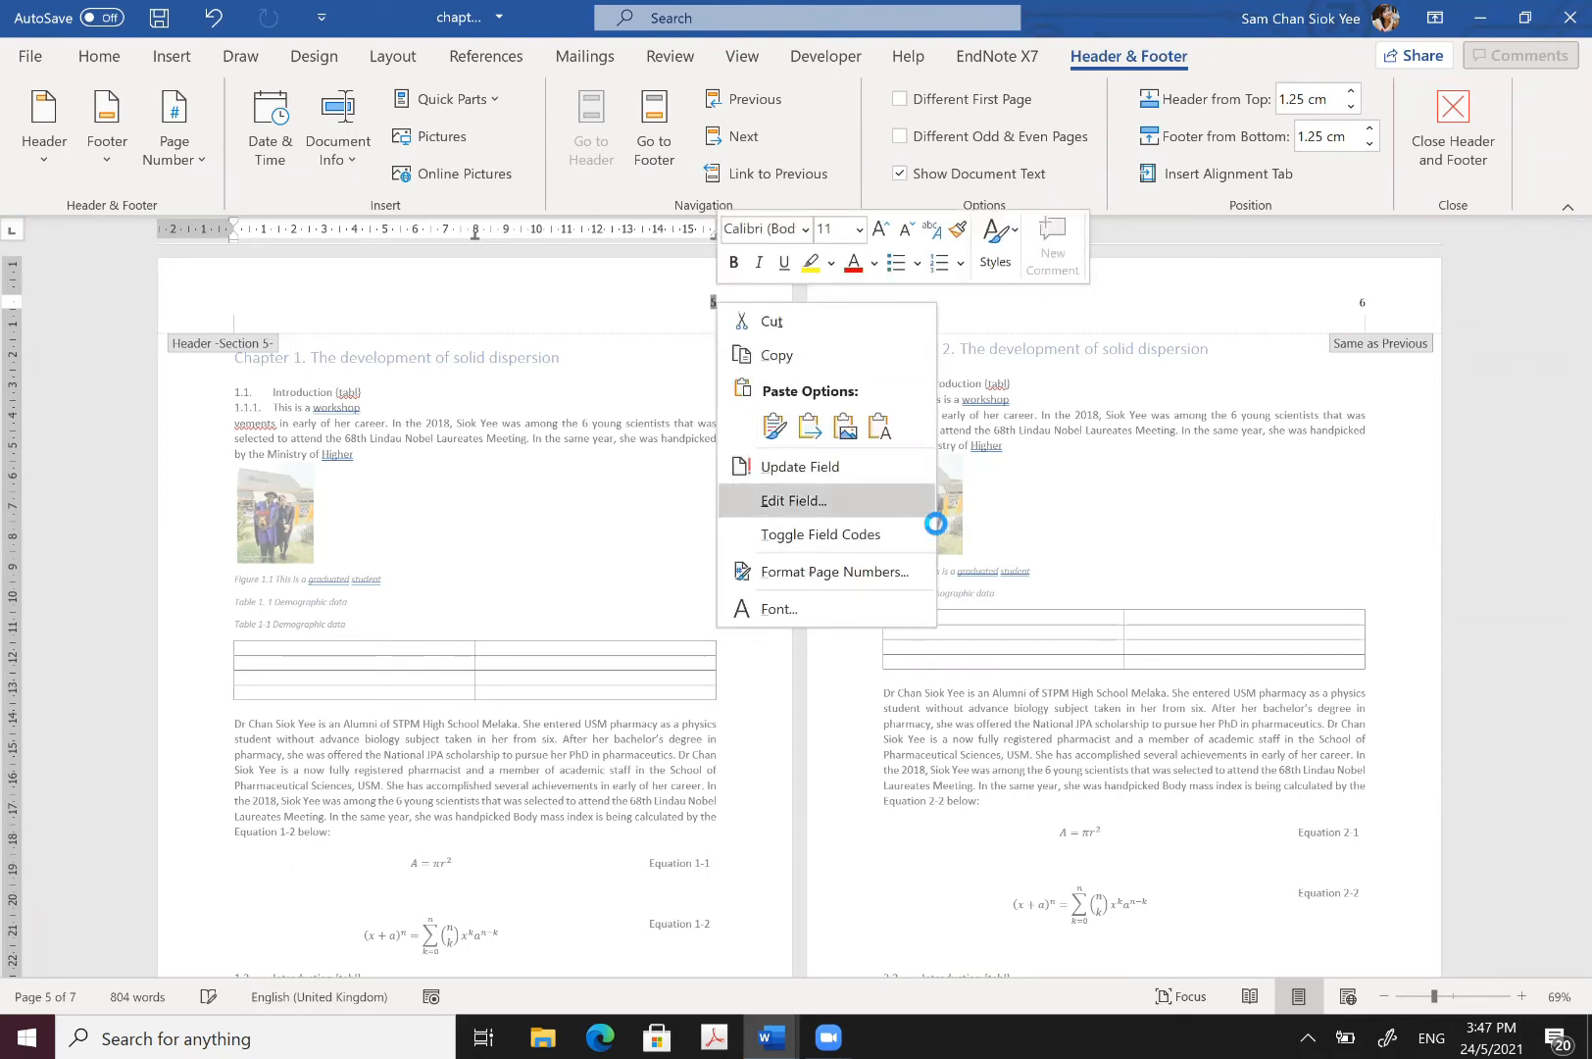
left_click(833, 571)
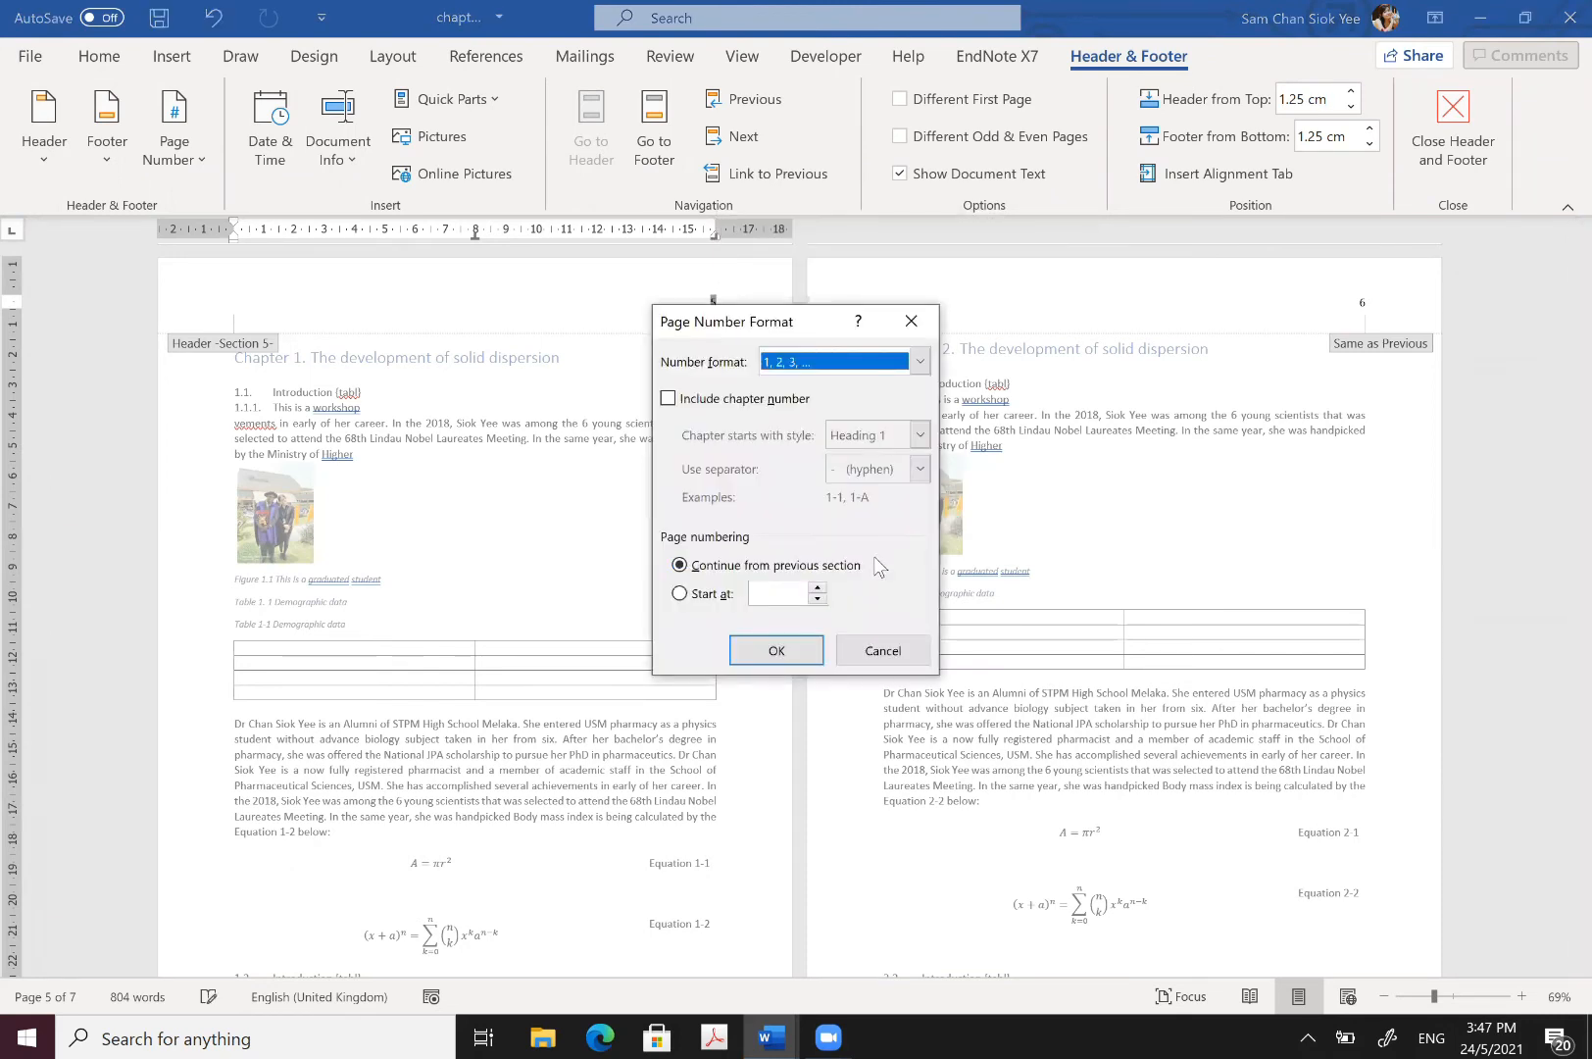
left_click(712, 594)
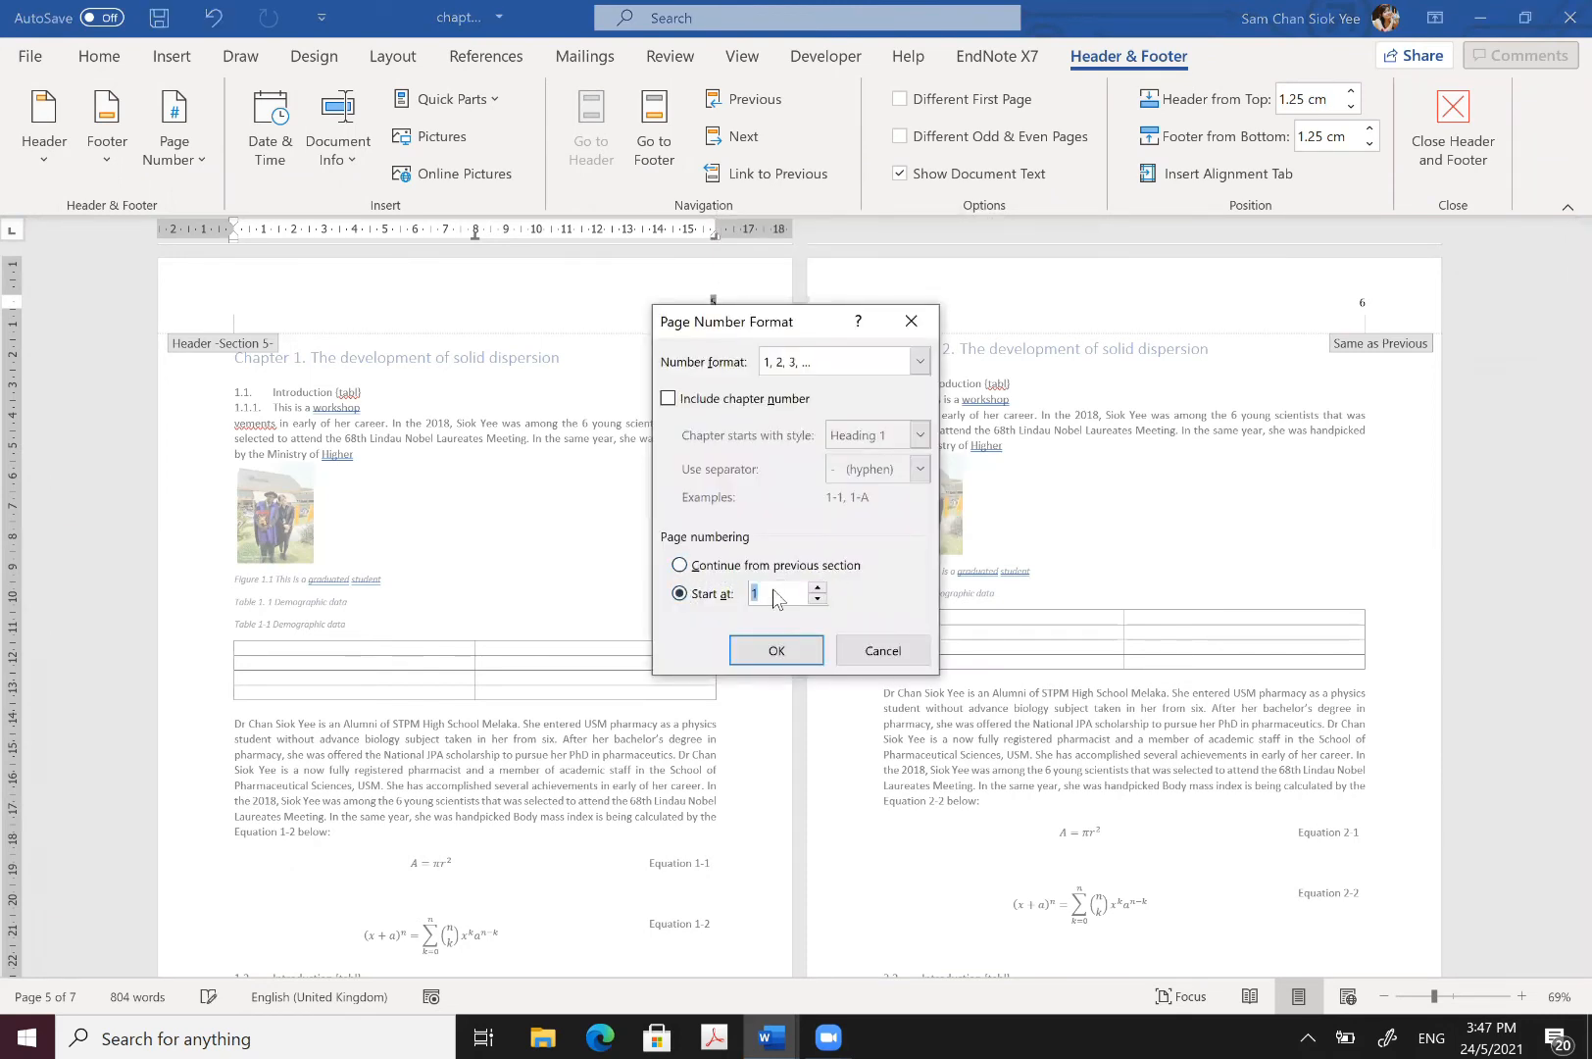
left_click(776, 651)
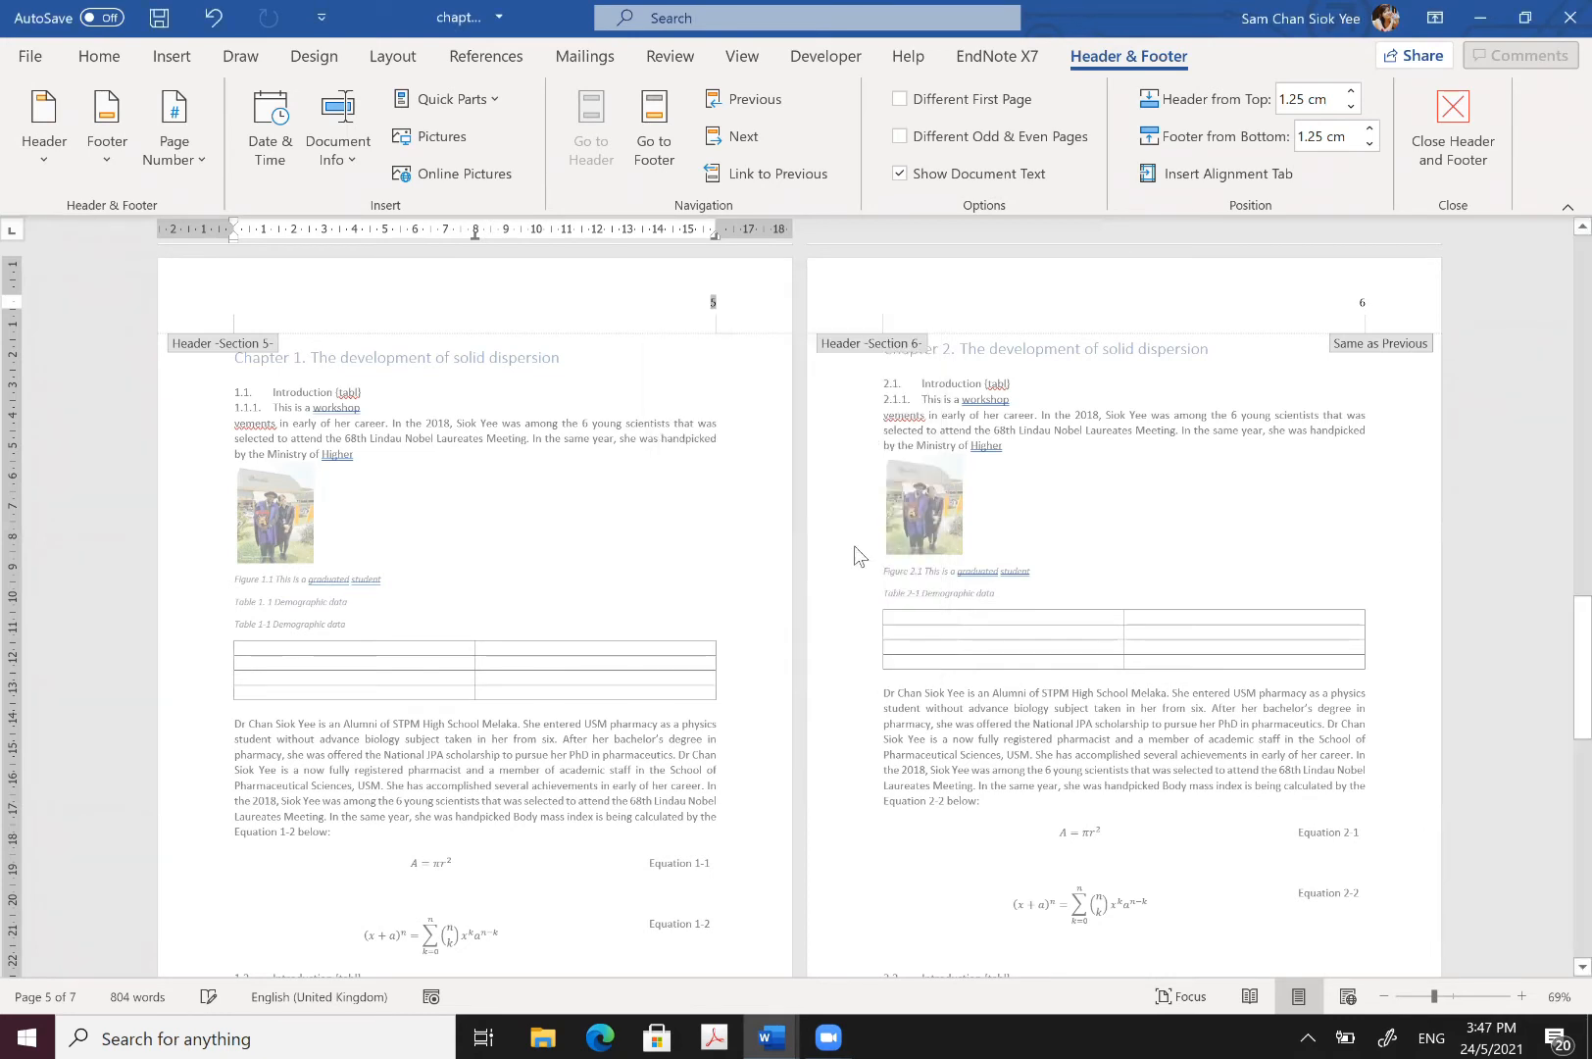
double_click(712, 471)
Step: Review the page numbers of the contents page, the caption list pages and the chapter pages
scroll(713, 471, "up", 7, "ctrl")
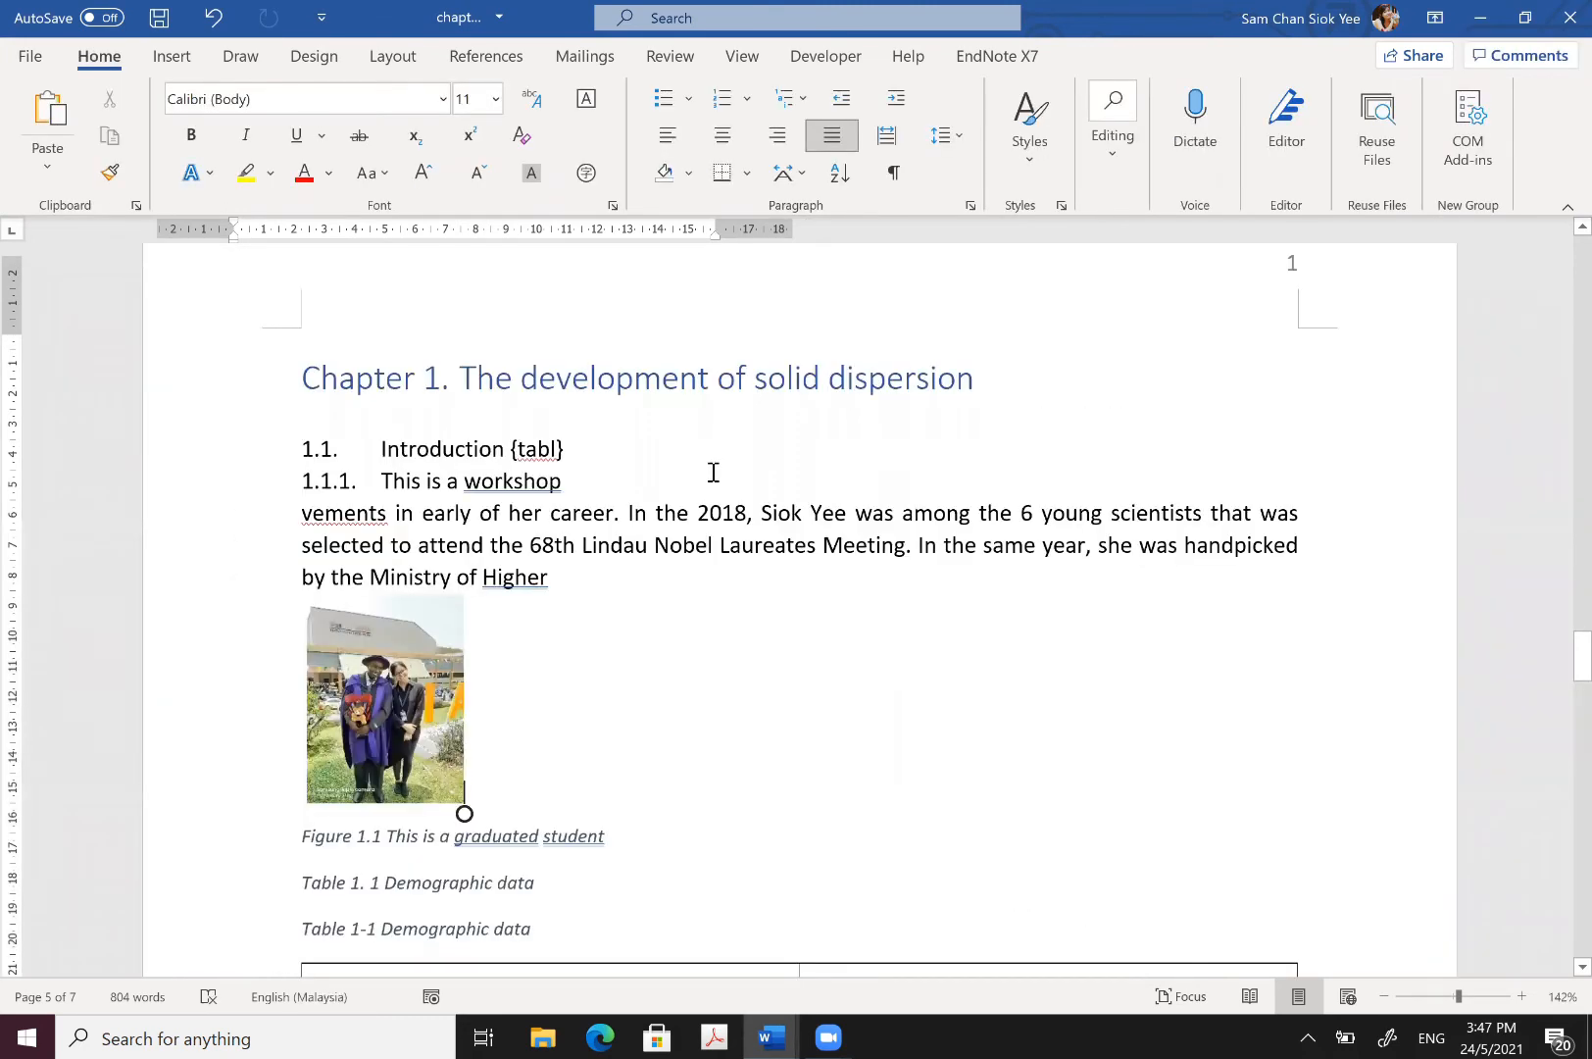
scroll(714, 473, "up", 19)
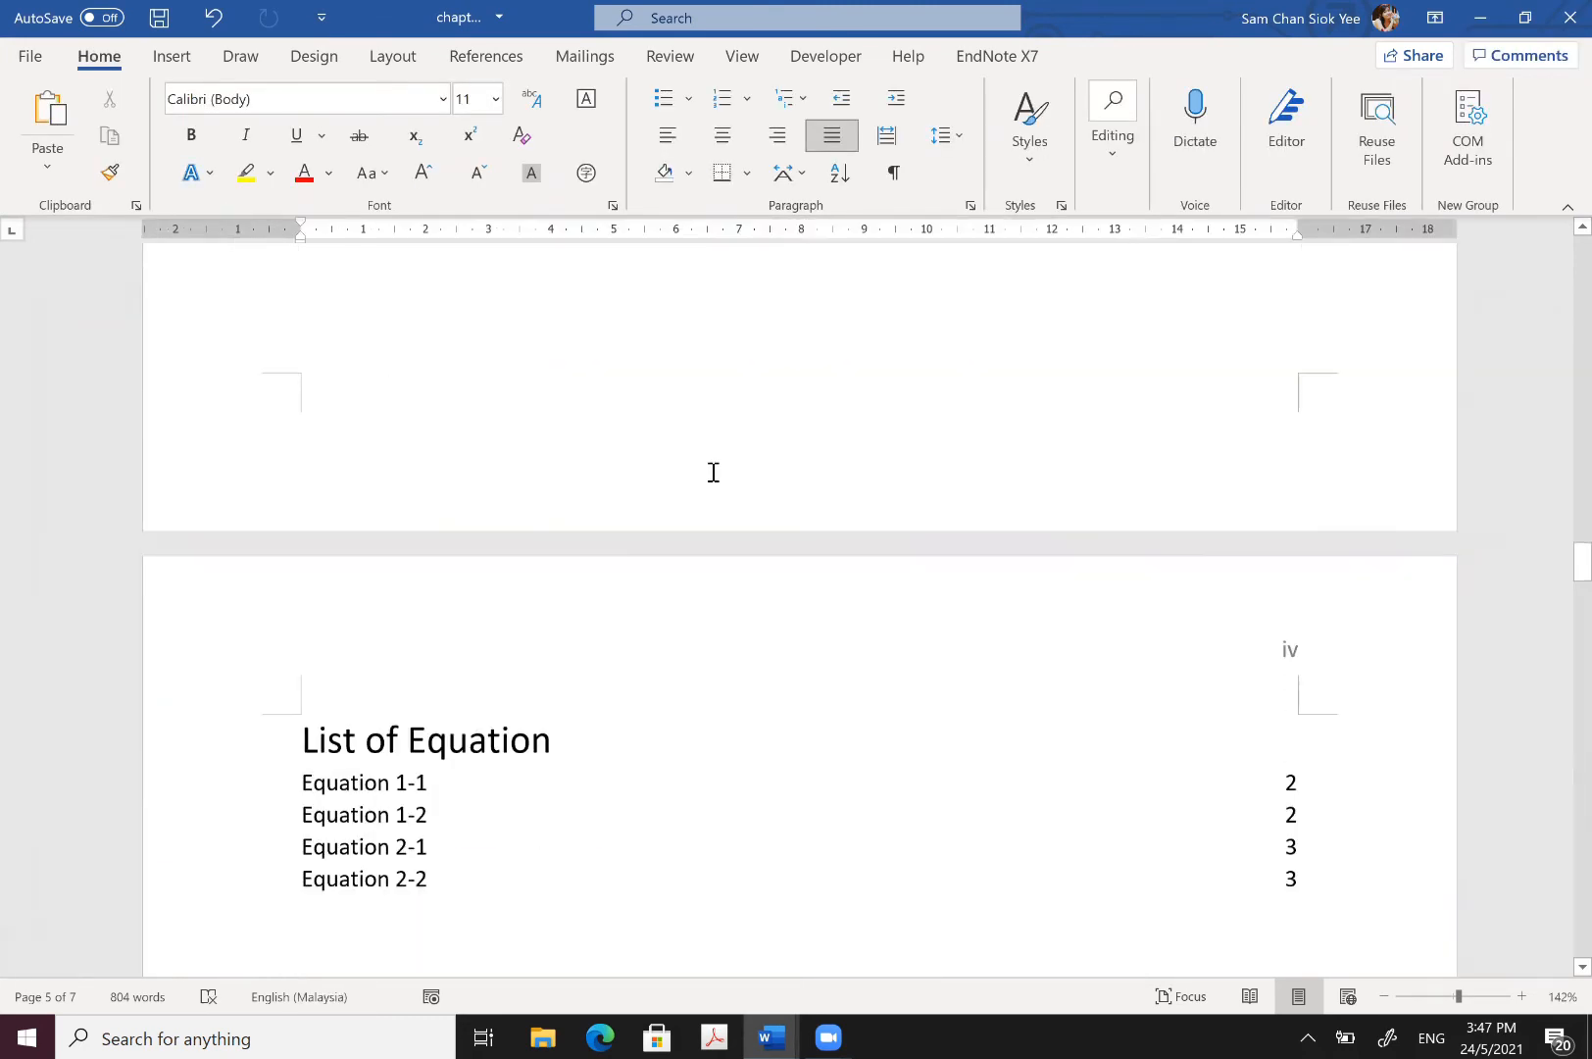
scroll(714, 472, "down", 1)
scroll(714, 471, "up", 15)
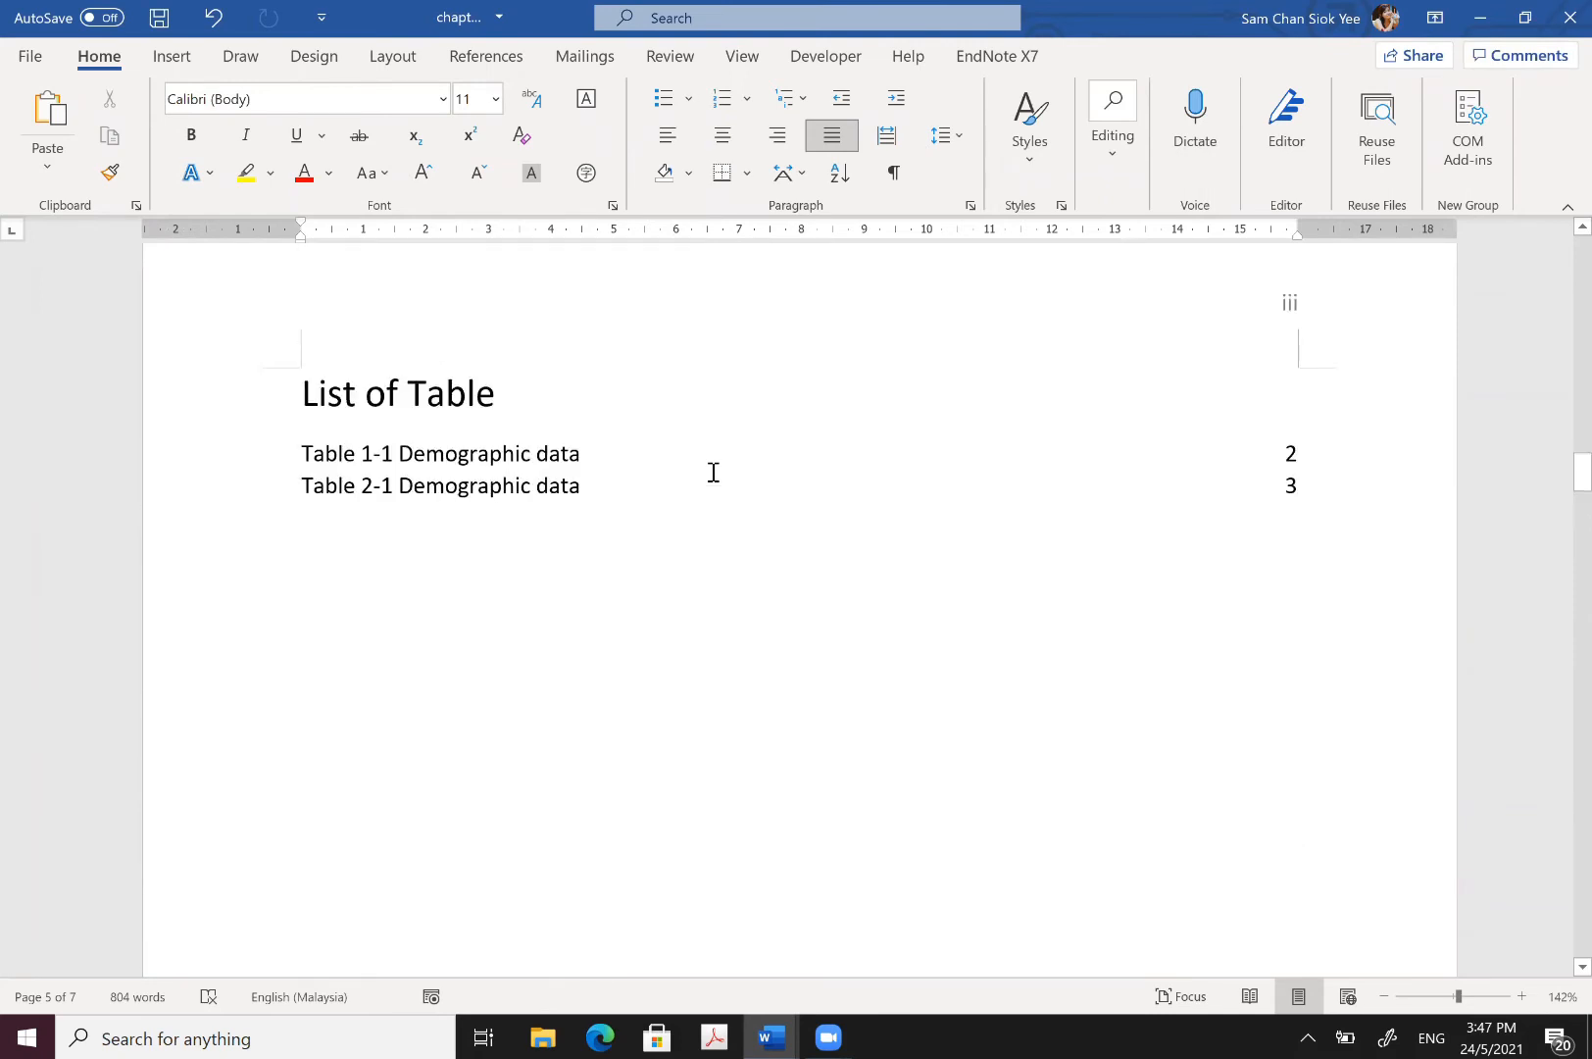
scroll(713, 472, "up", 8)
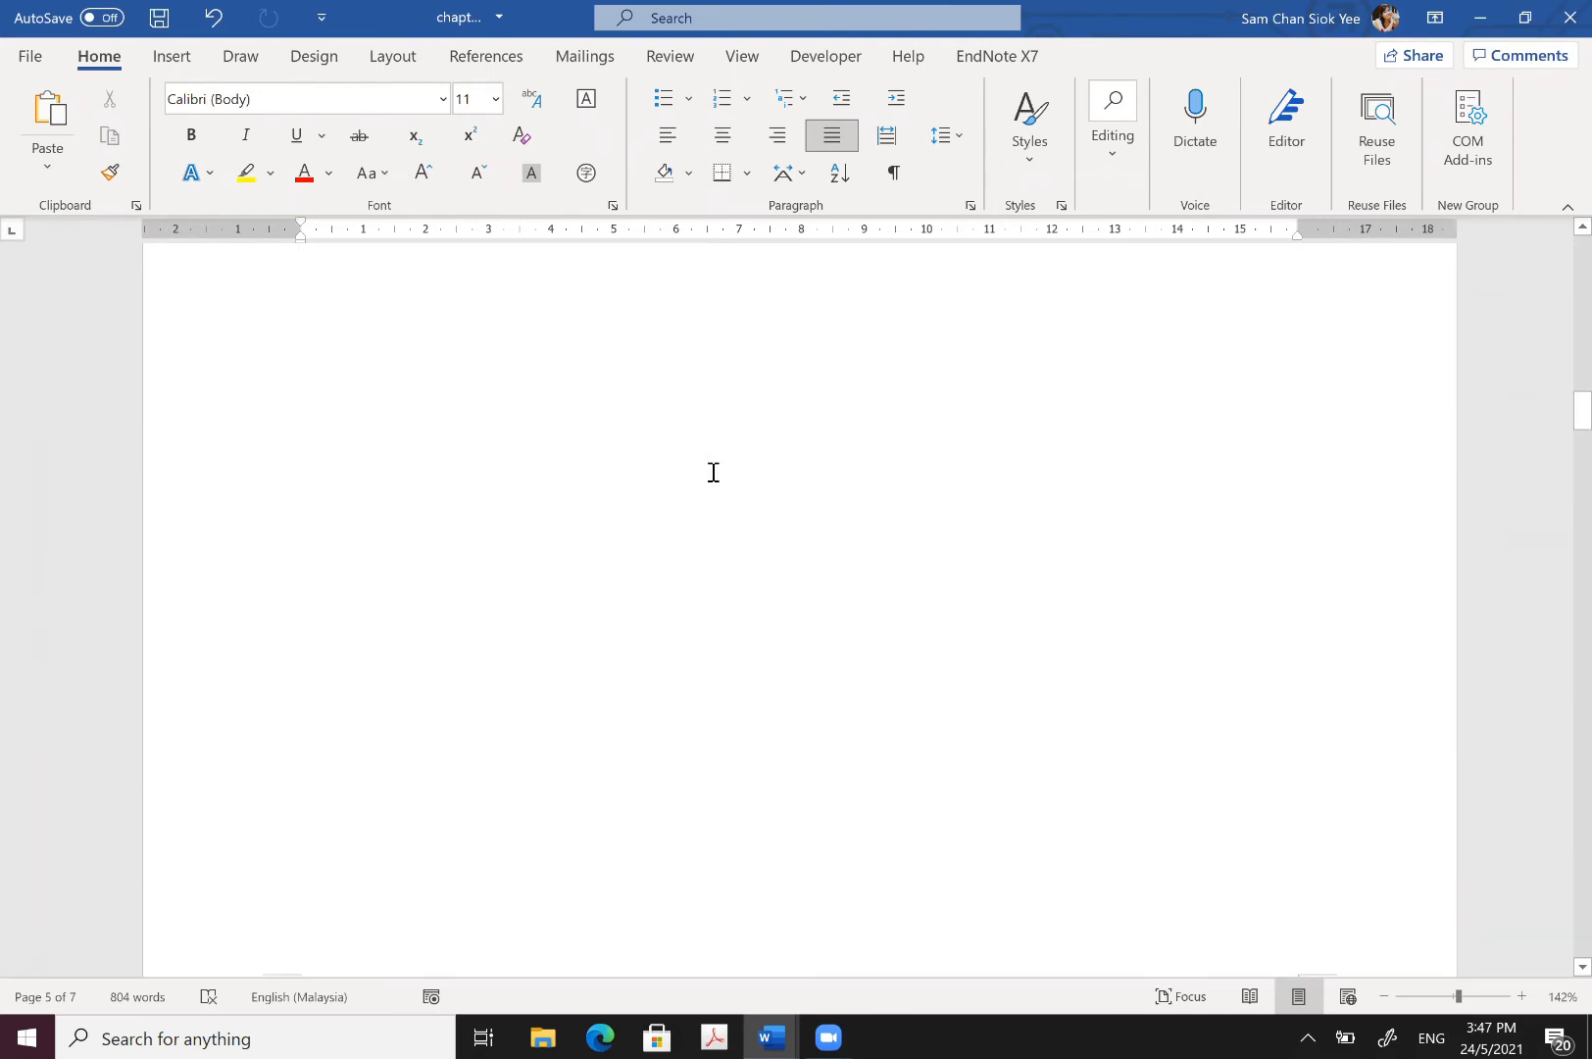
scroll(714, 473, "up", 5)
scroll(713, 473, "down", 7)
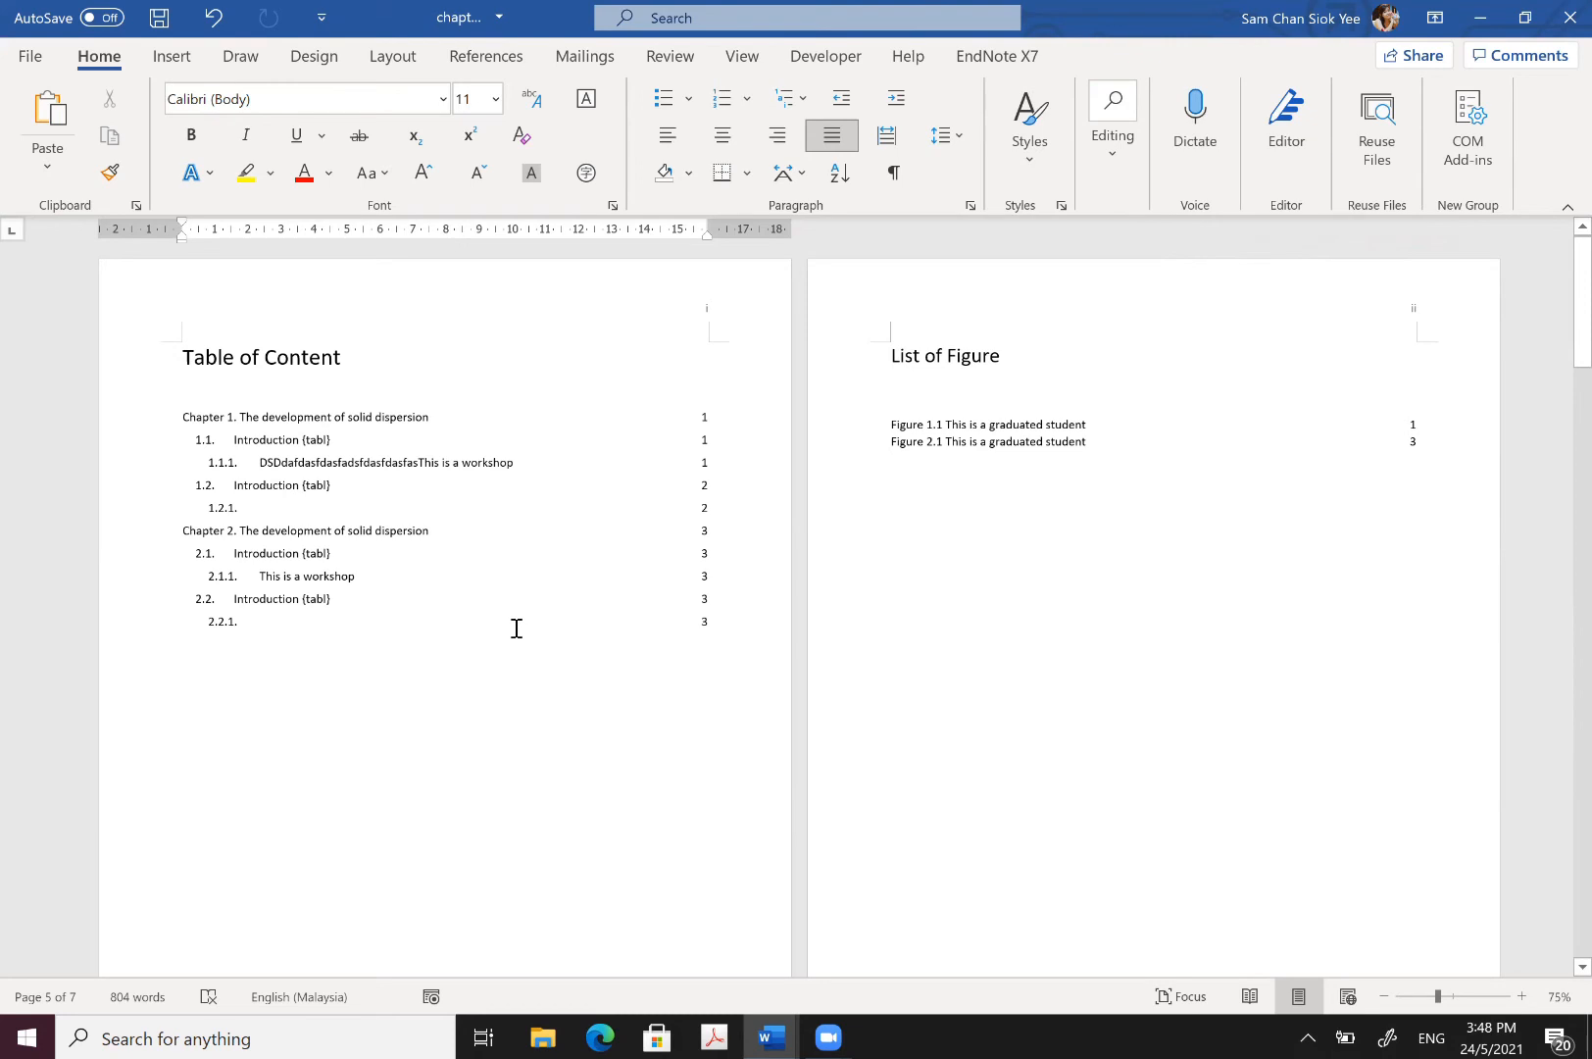
scroll(853, 544, "down", 10)
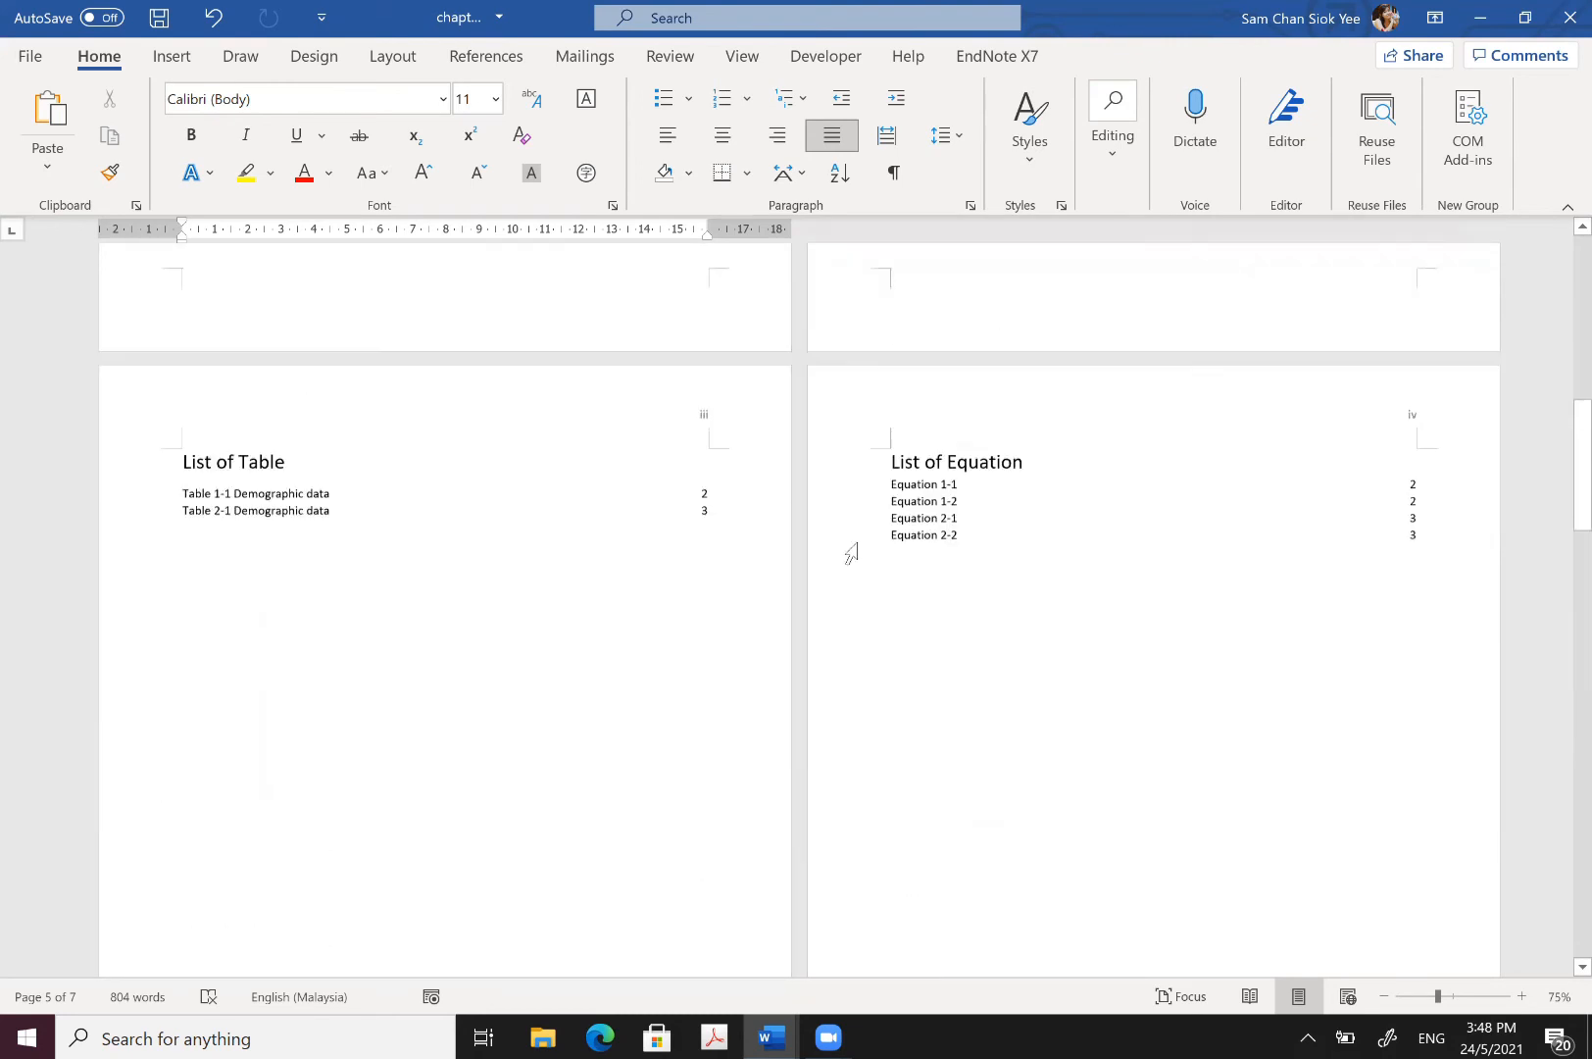
scroll(851, 554, "down", 10)
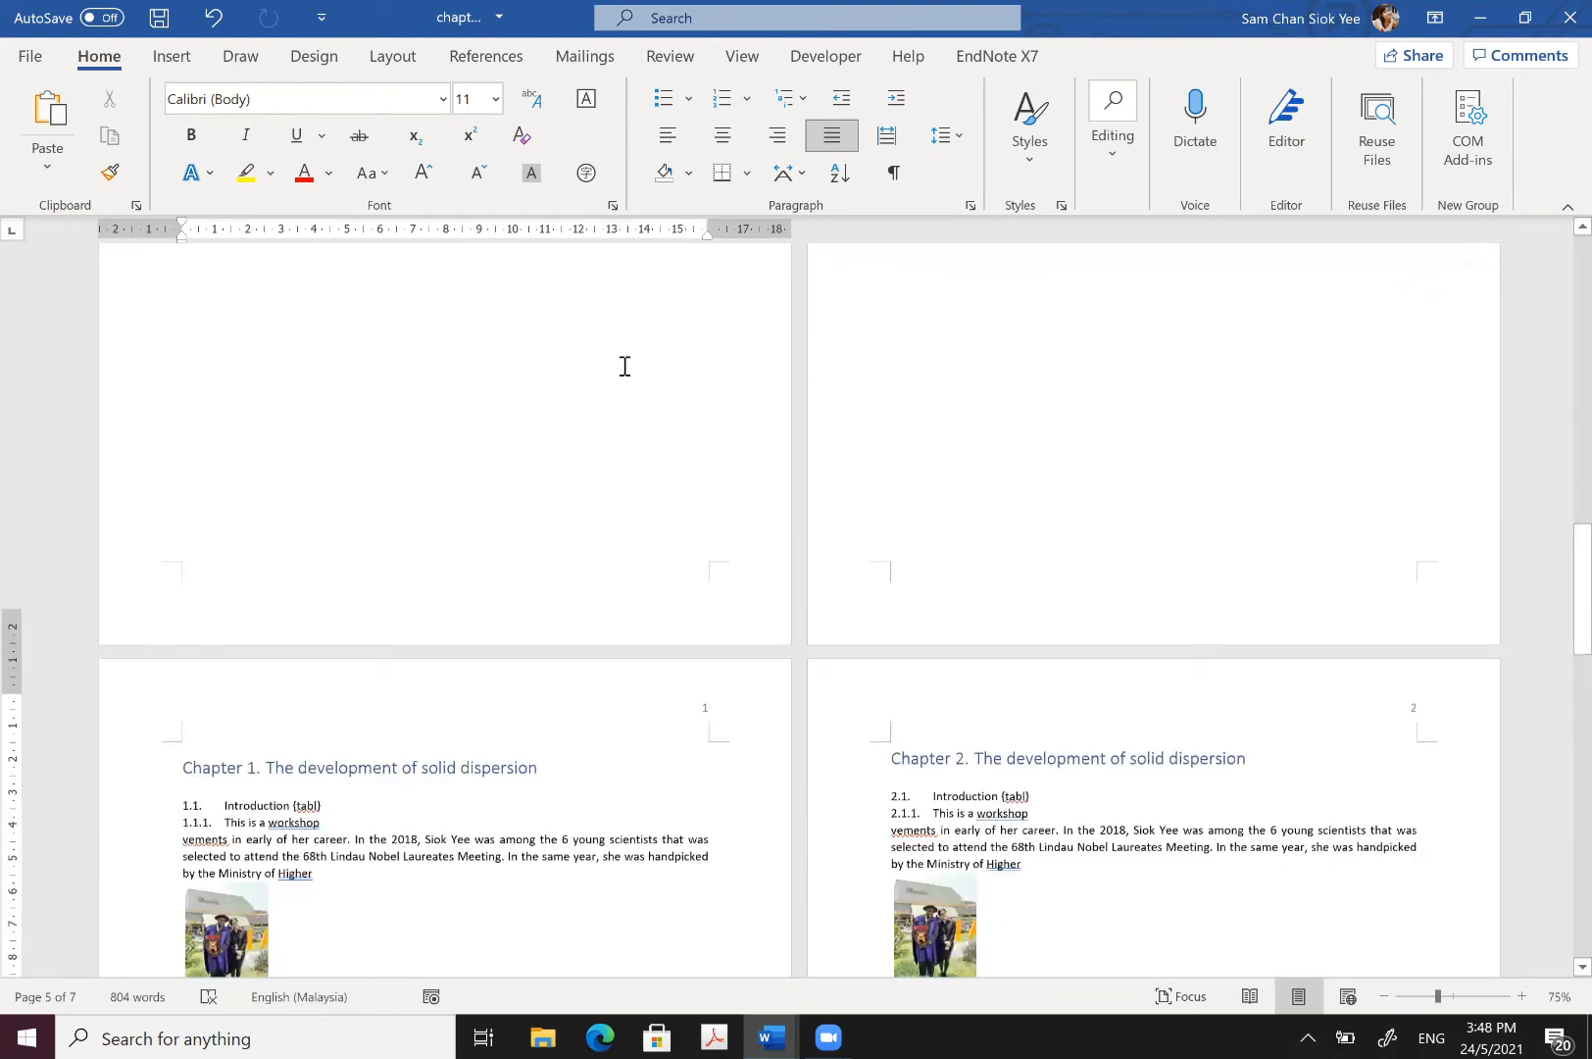
scroll(686, 348, "down", 3)
scroll(546, 331, "down", 3)
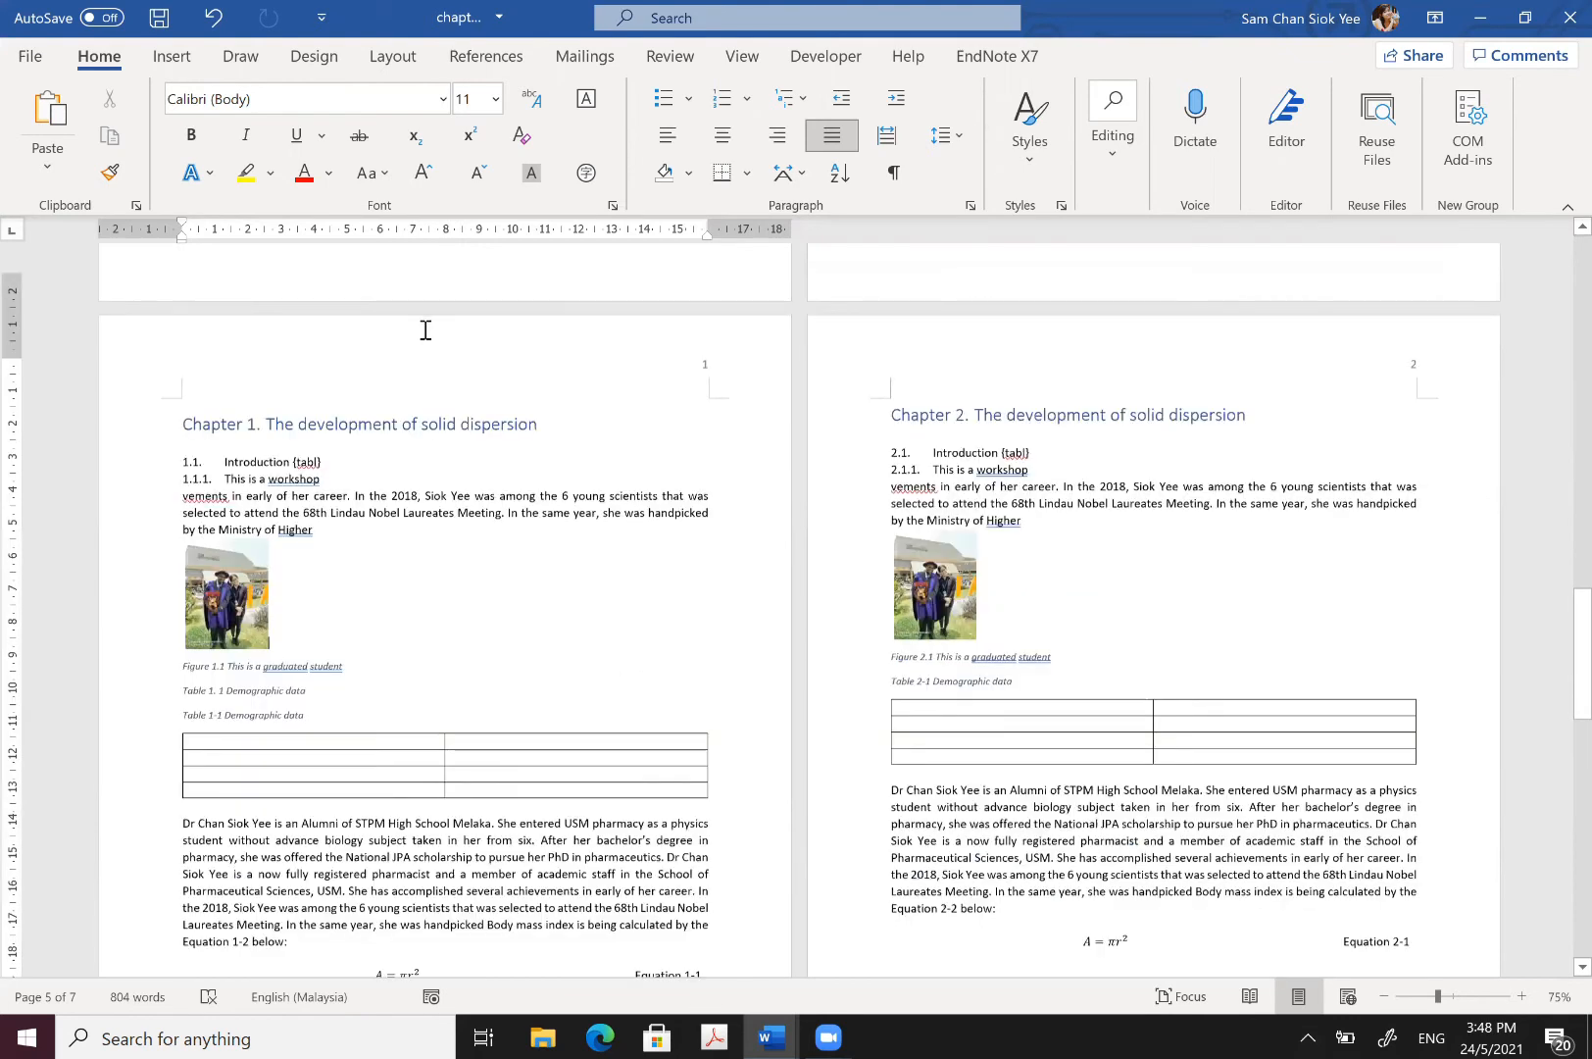
Step: Add the text "Chapter 1 introduction" to the header of the Chapter 1 section
scroll(426, 330, "down", 1)
double_click(326, 320)
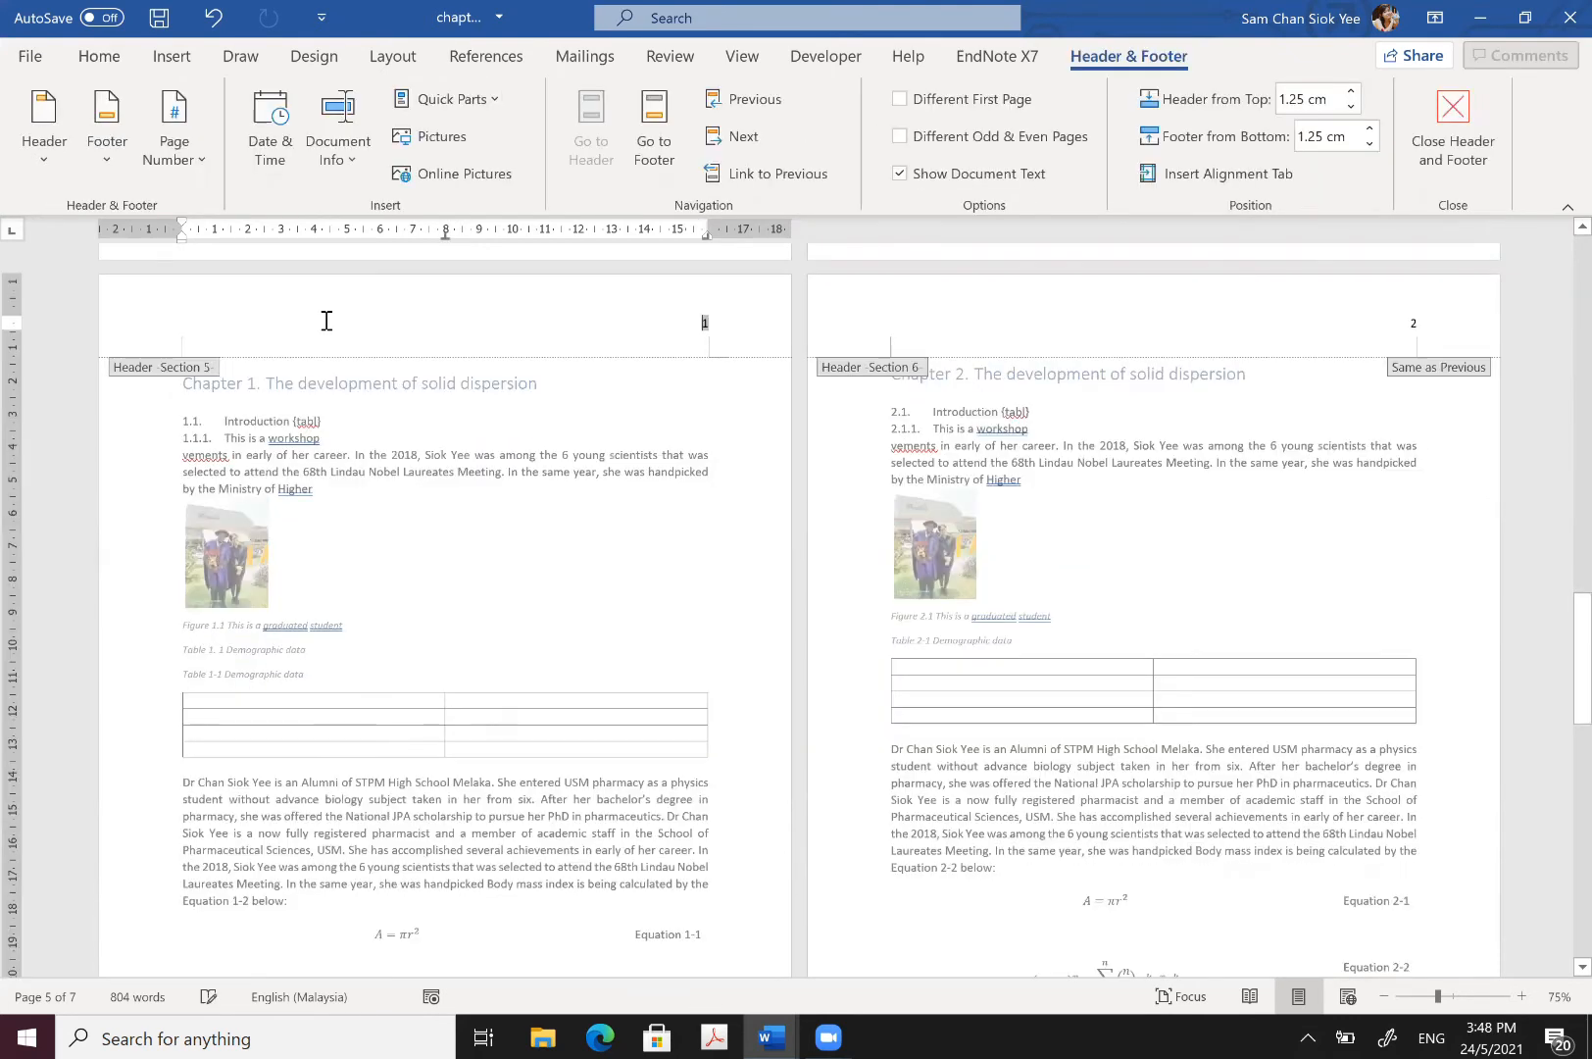
type("Chapter")
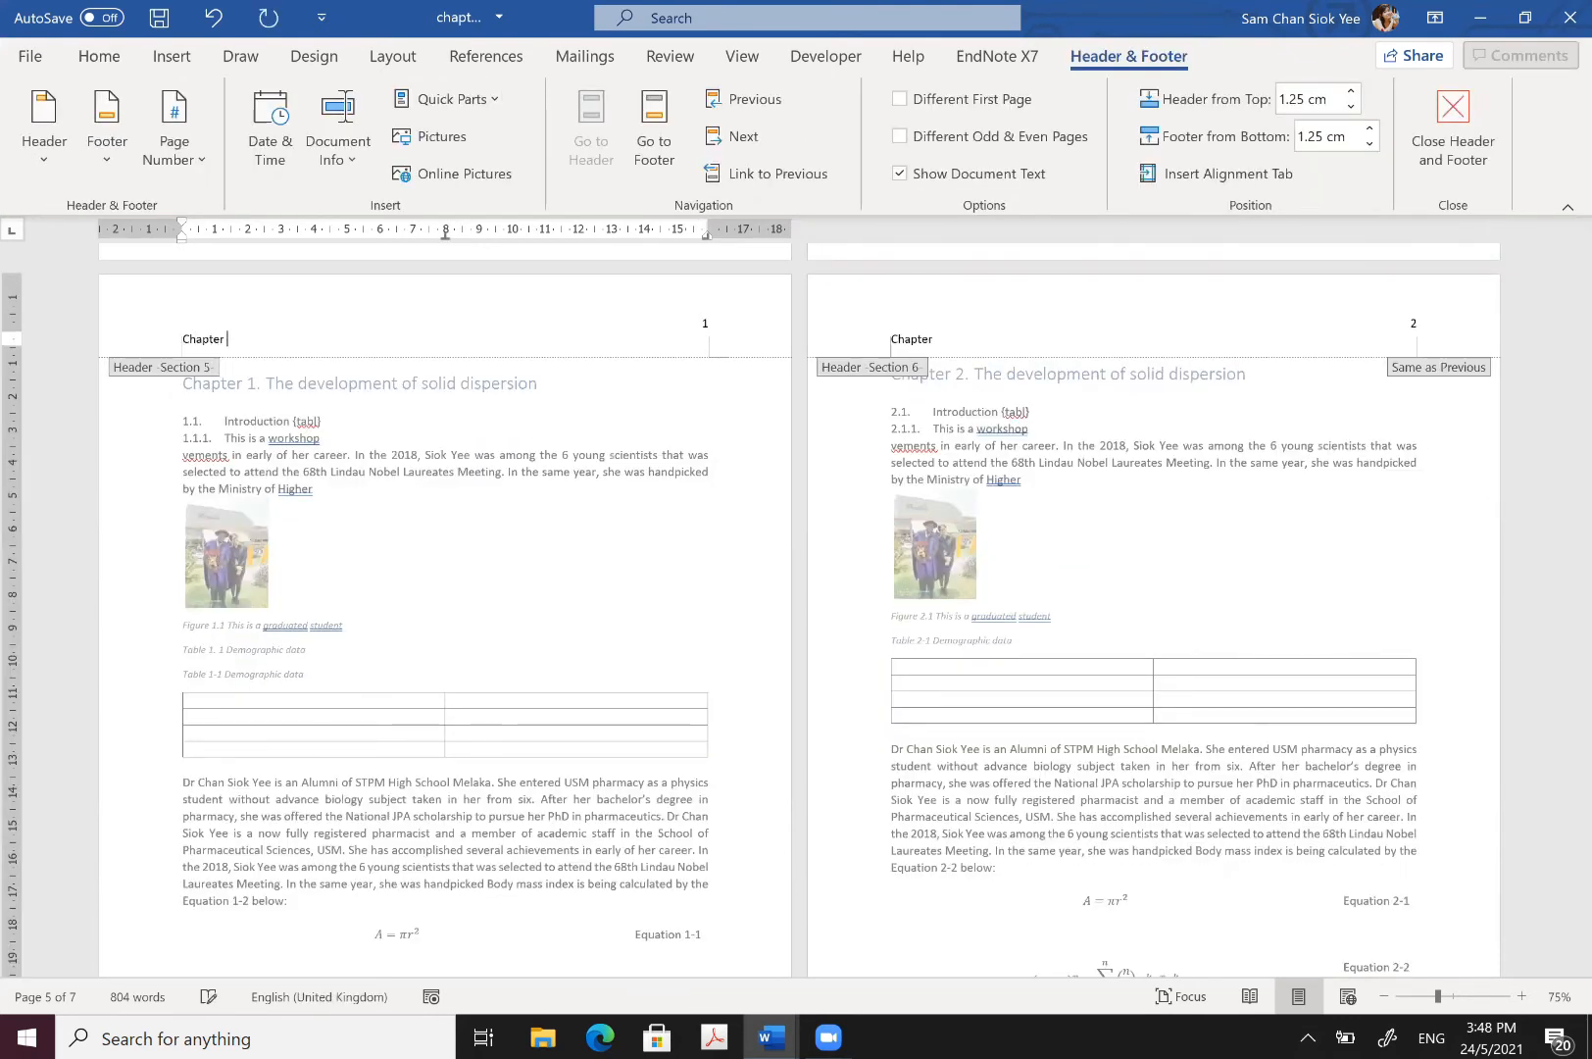
type(" 1 ")
type("introdu")
type("duction")
Step: Italicize the header text "Chapter 1 introduction" and return to the body text
left_click_drag(269, 339, 182, 341)
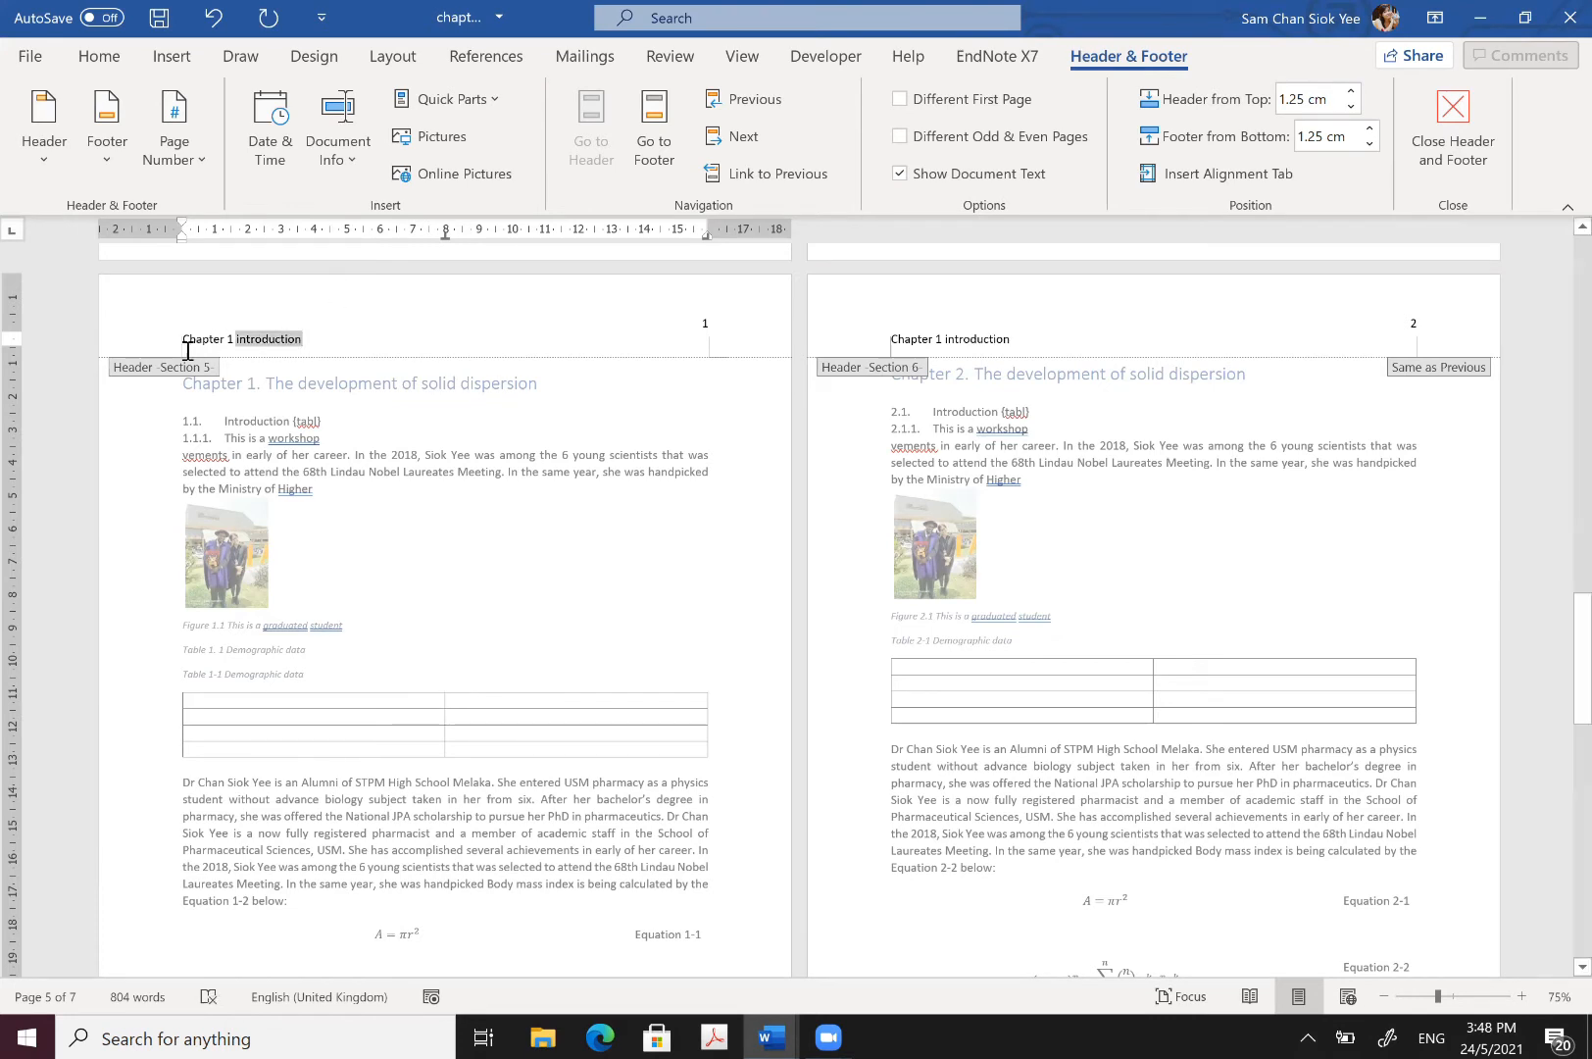
left_click(101, 57)
left_click(244, 137)
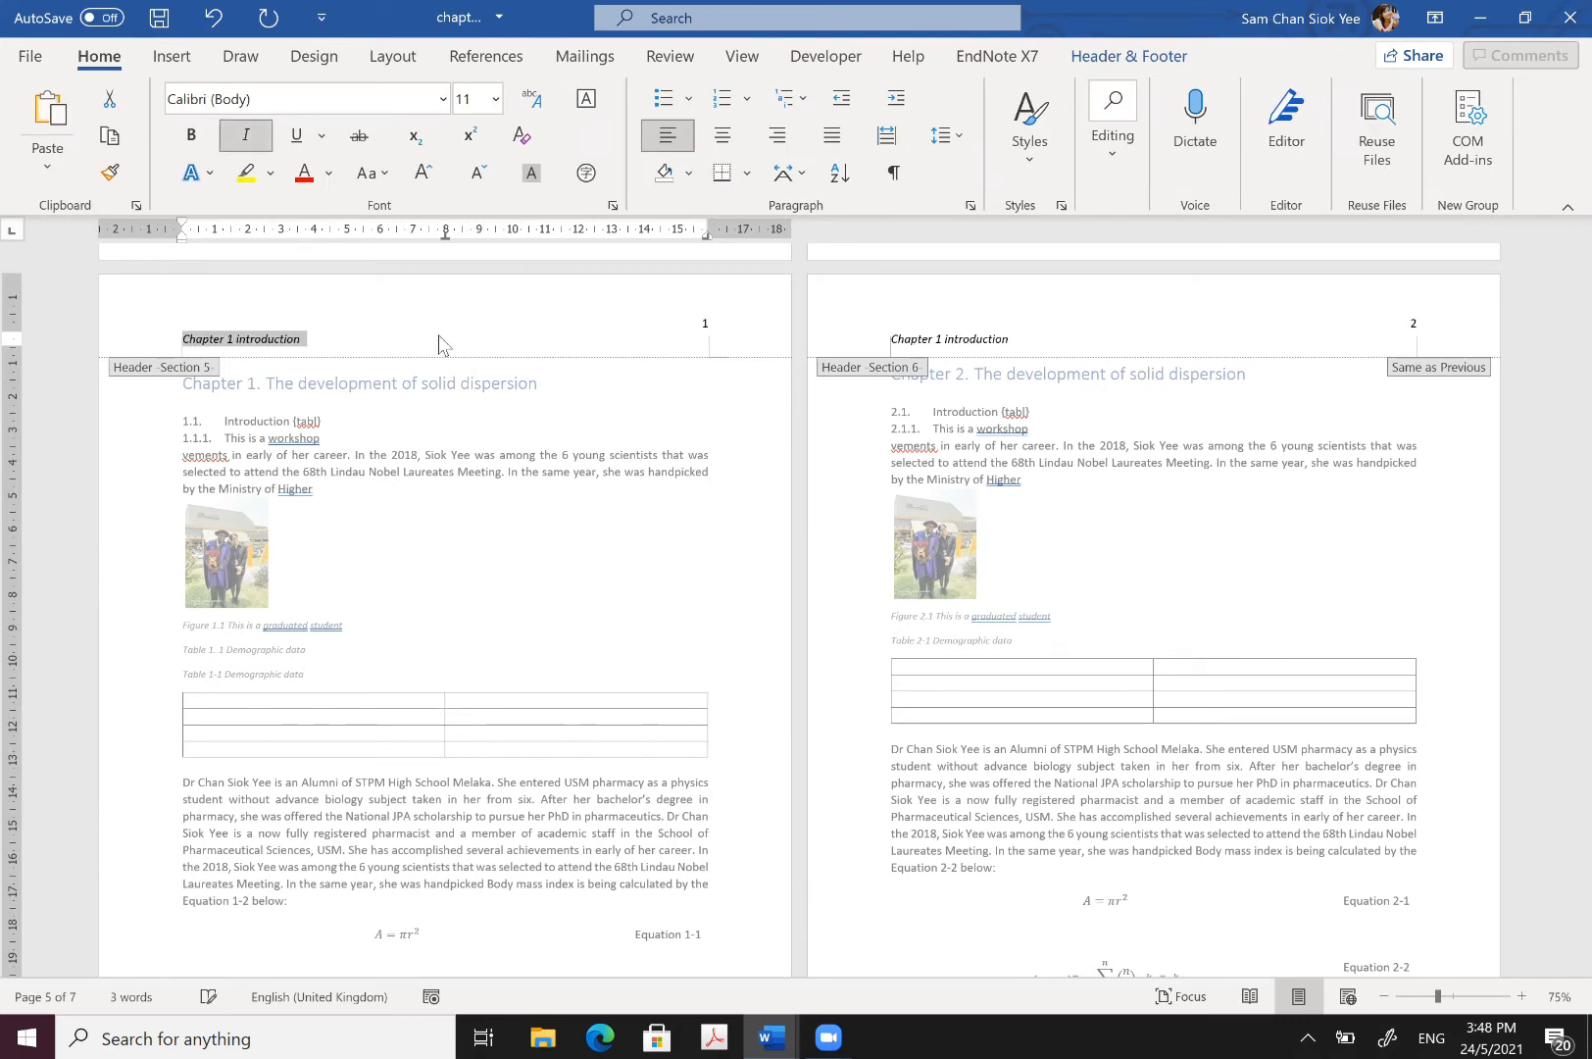
double_click(406, 420)
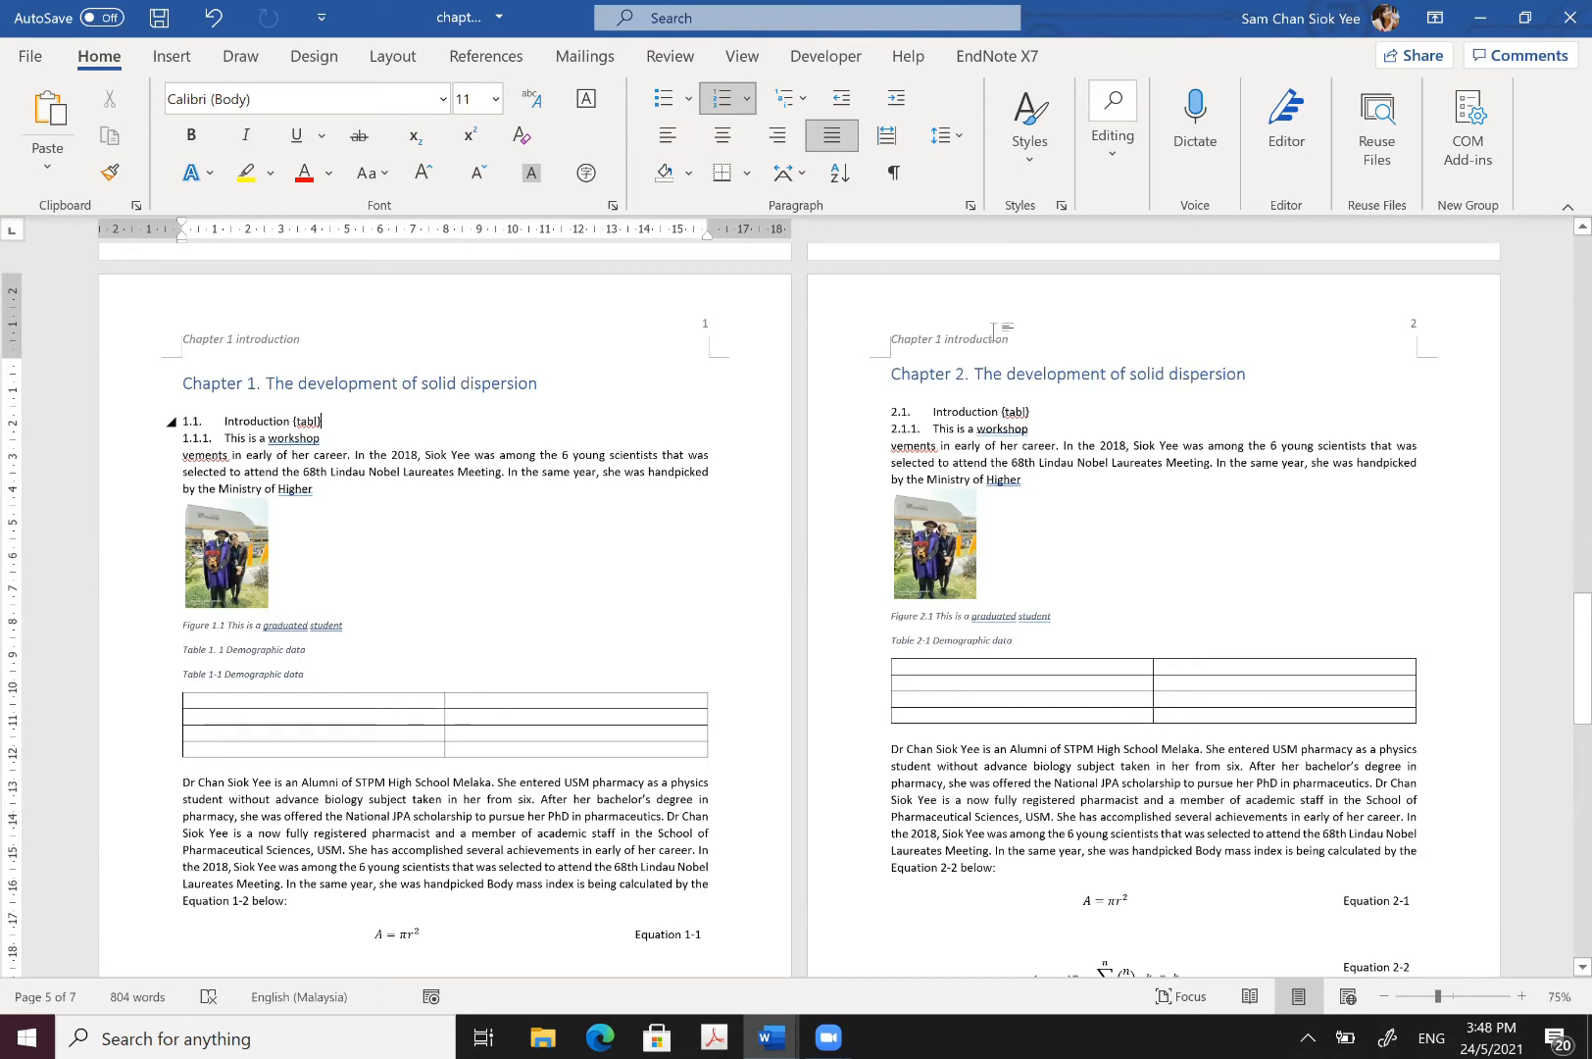
Step: Open the header of the Chapter 2 section and unlink it from the previous section
scroll(993, 333, "up", 10)
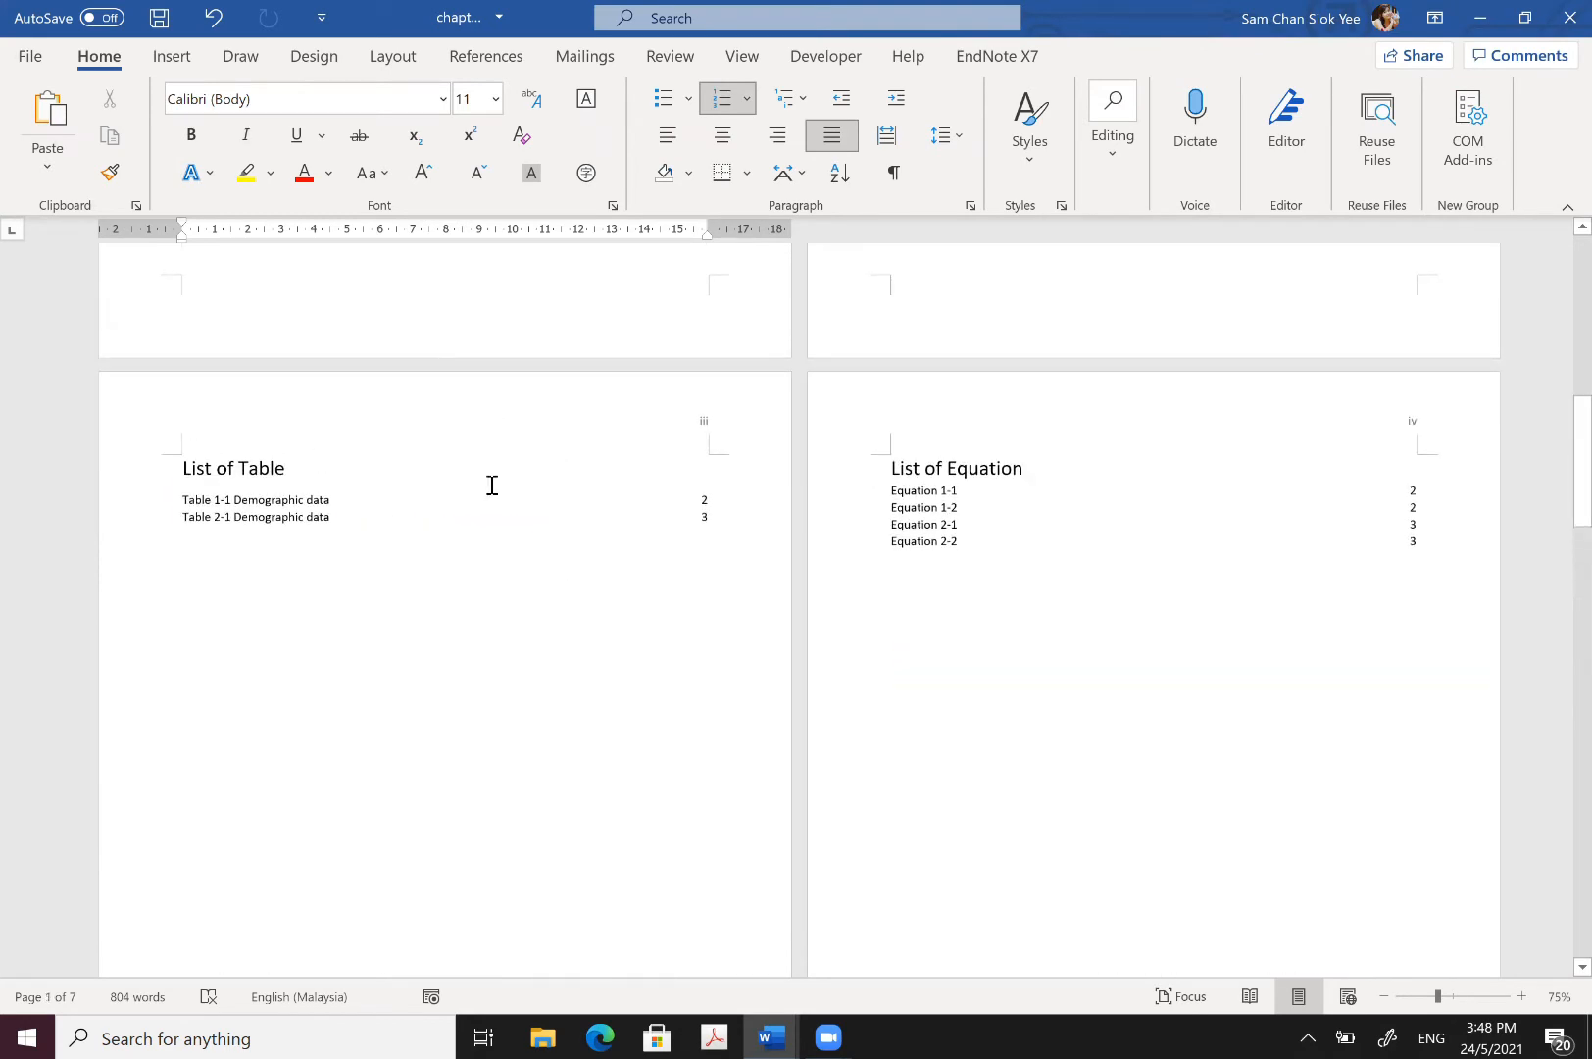
scroll(464, 676, "down", 5)
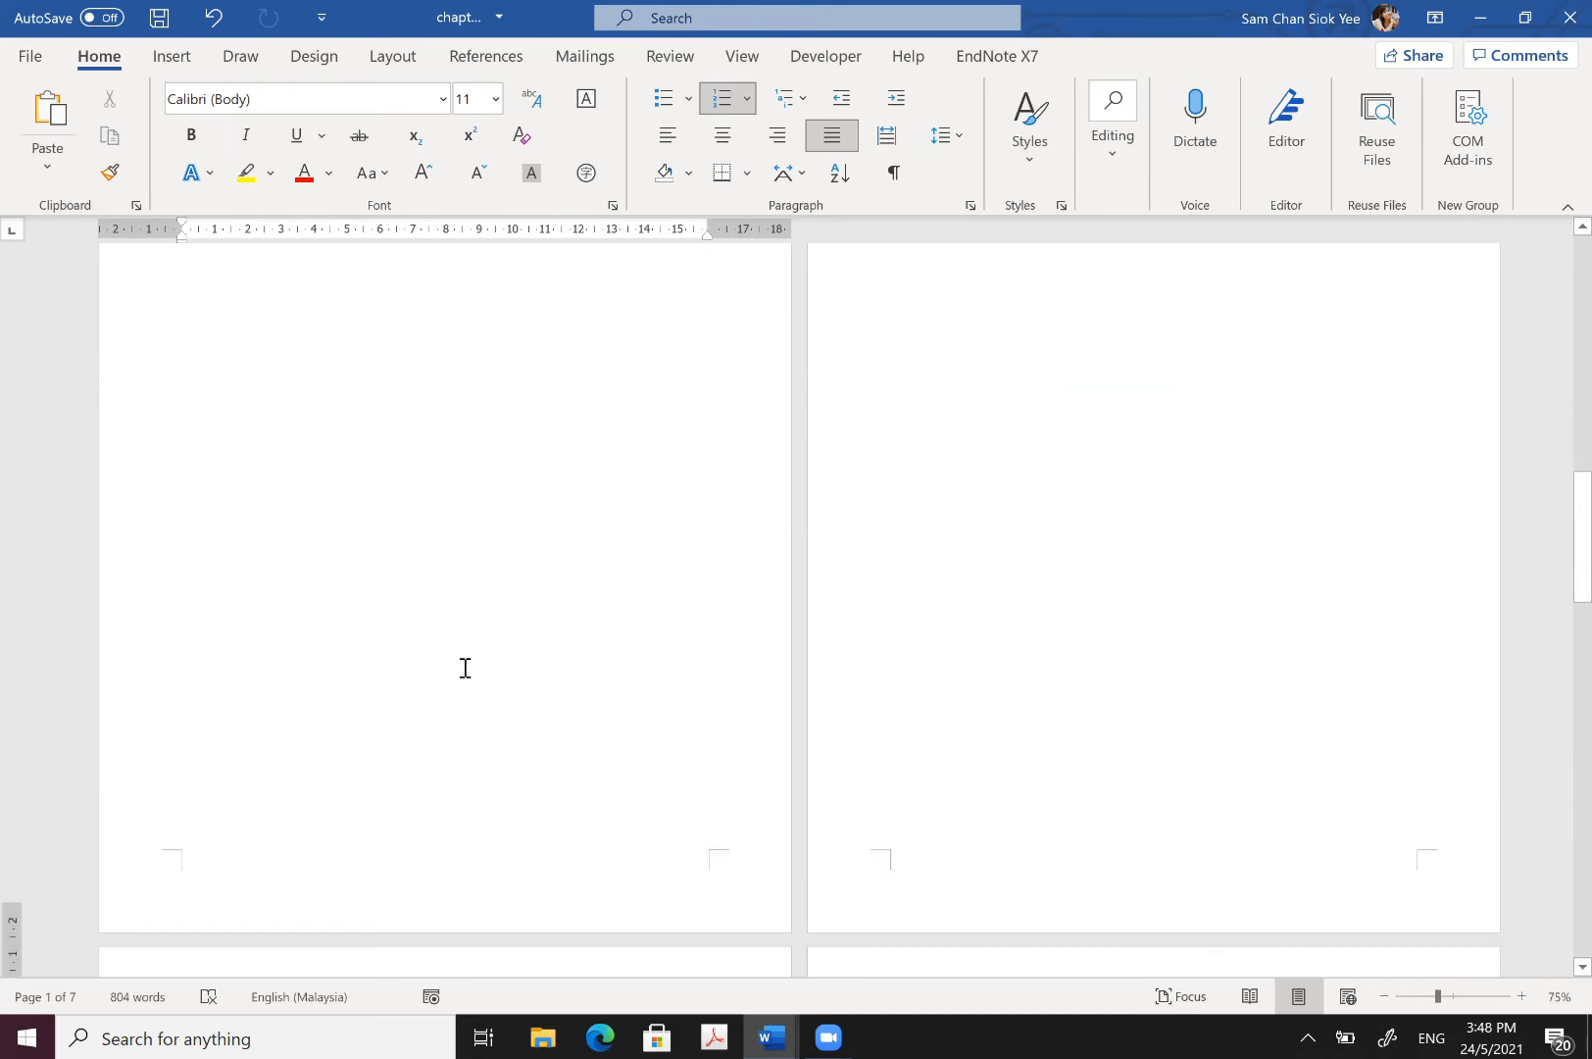
scroll(465, 668, "down", 5)
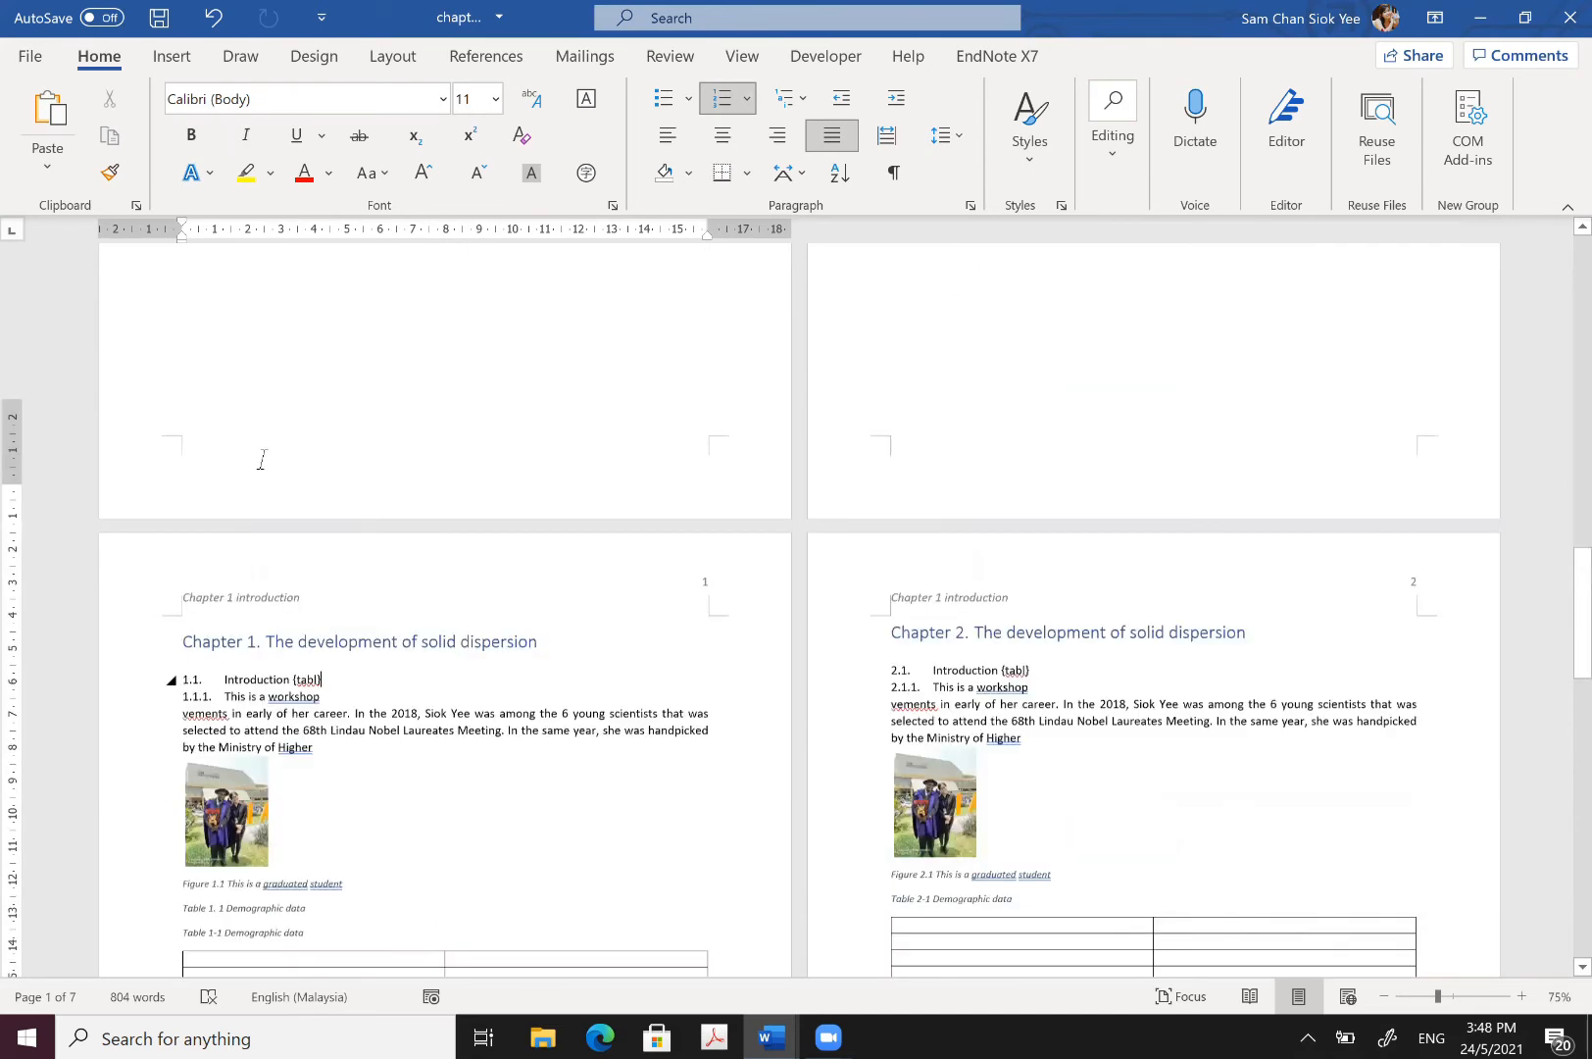
scroll(742, 474, "down", 2)
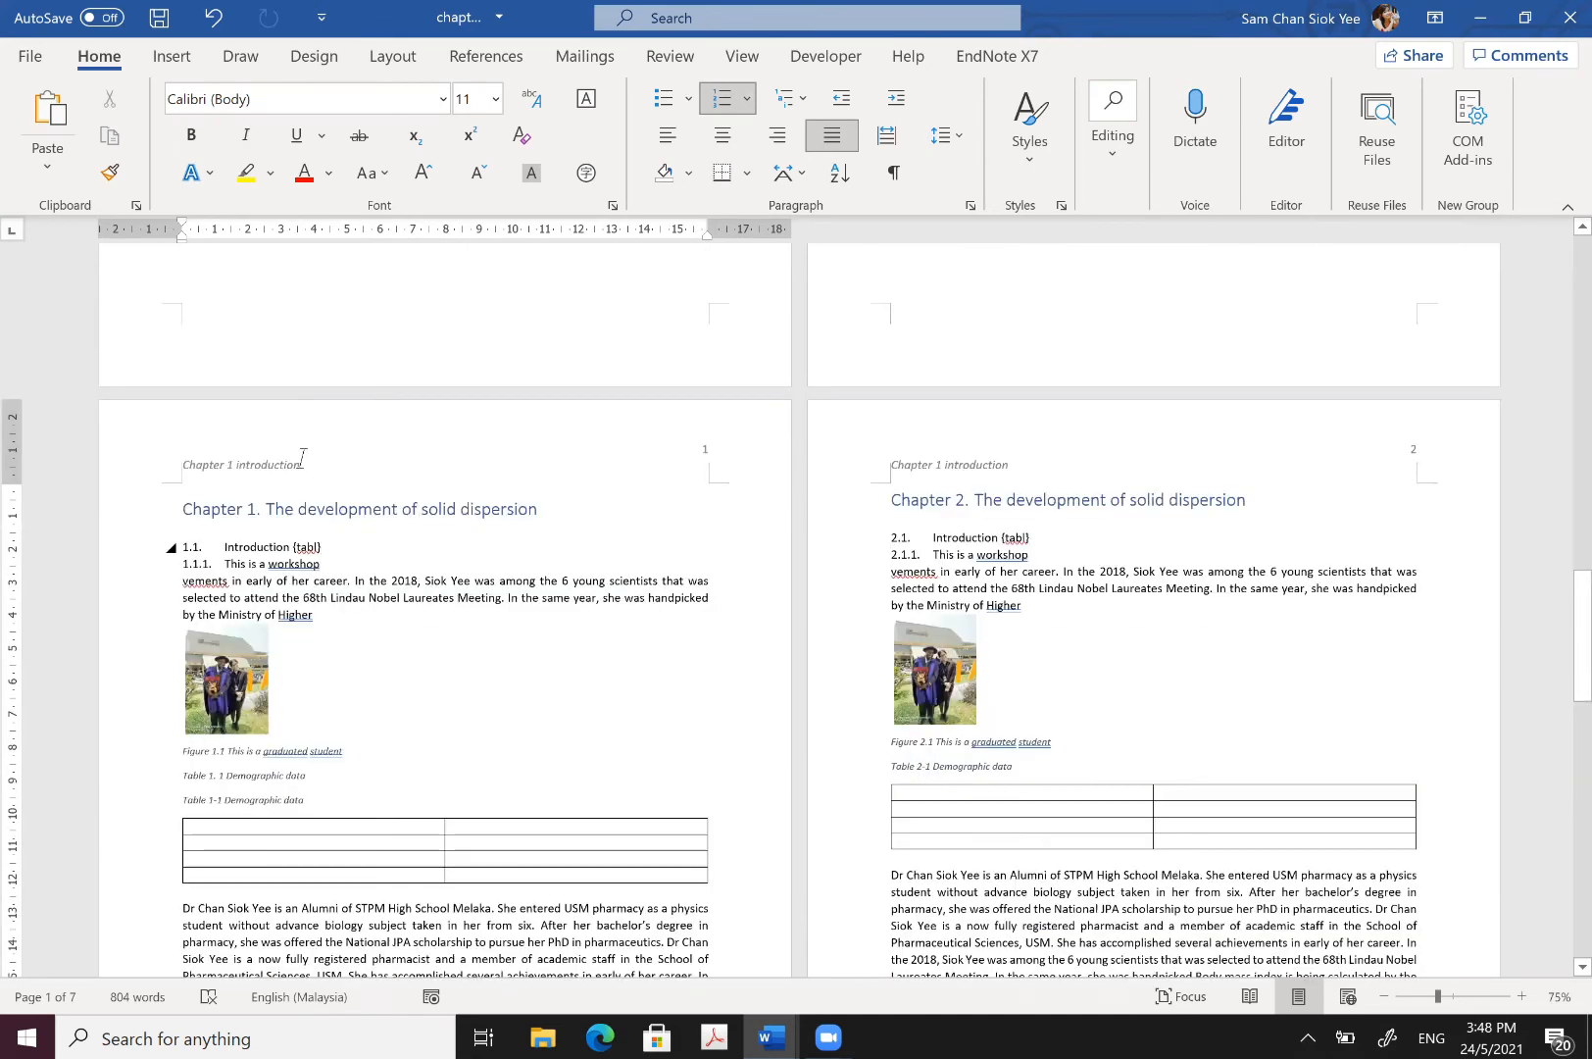
left_click(299, 510)
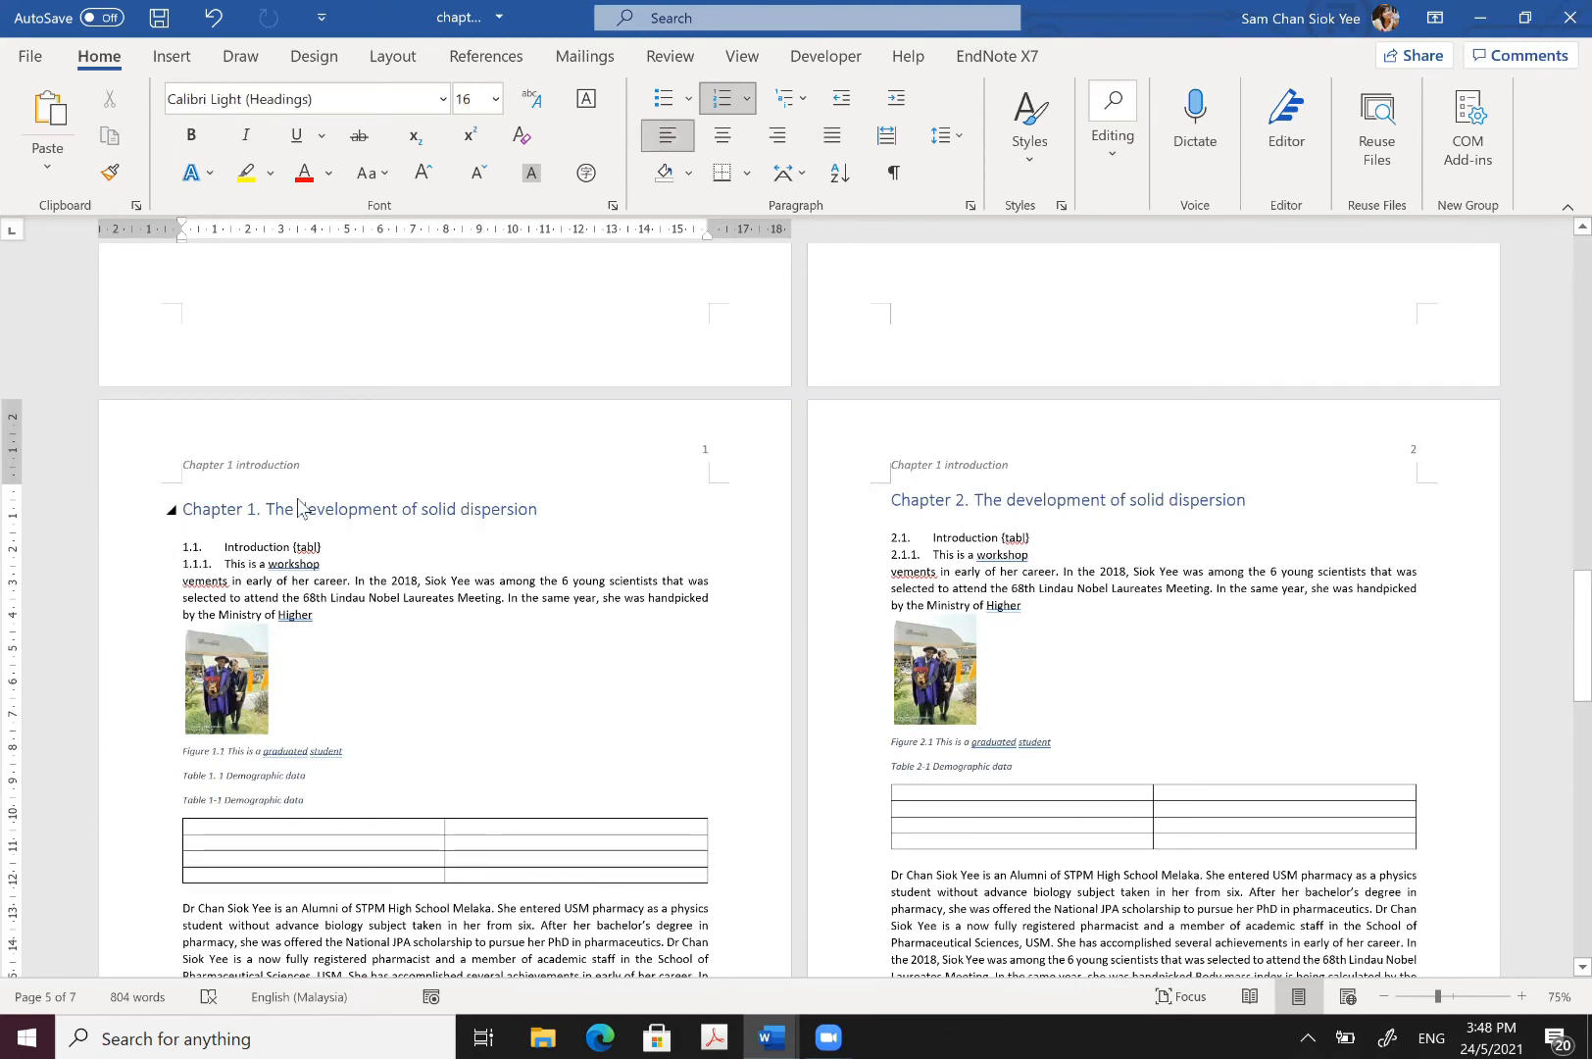
double_click(305, 465)
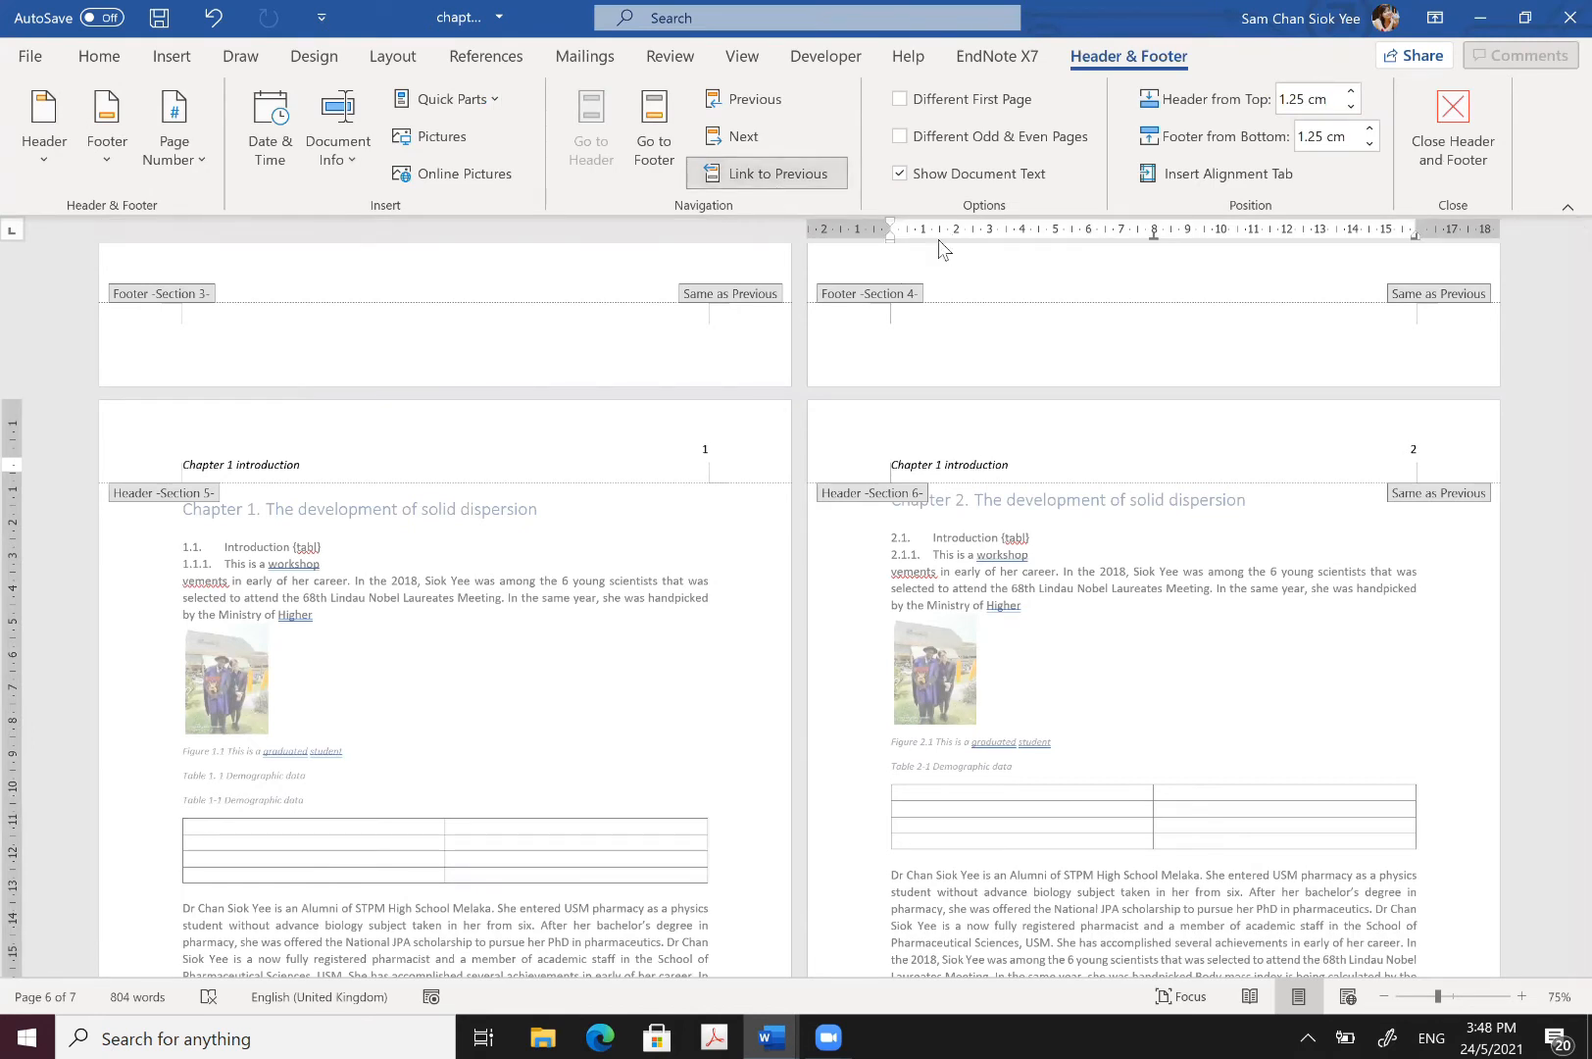
left_click(822, 180)
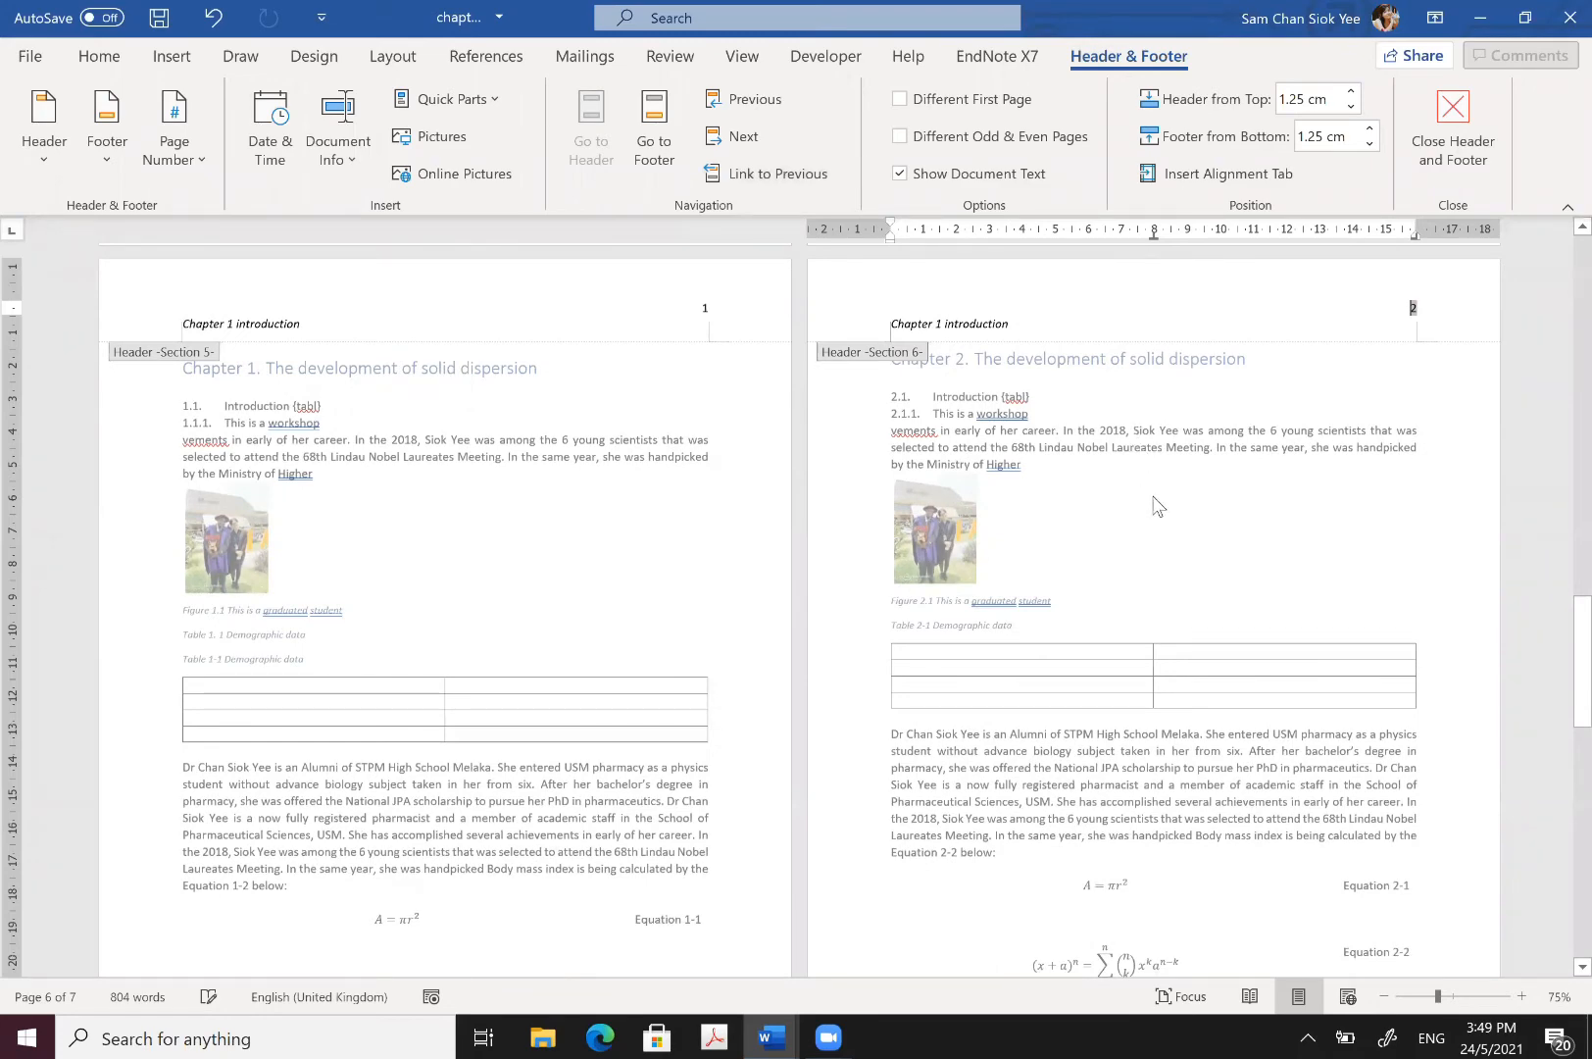
Step: Change the Chapter 2 section's header text to "Chapter 2 introduction" and return to the body text
left_click(930, 323)
type("2")
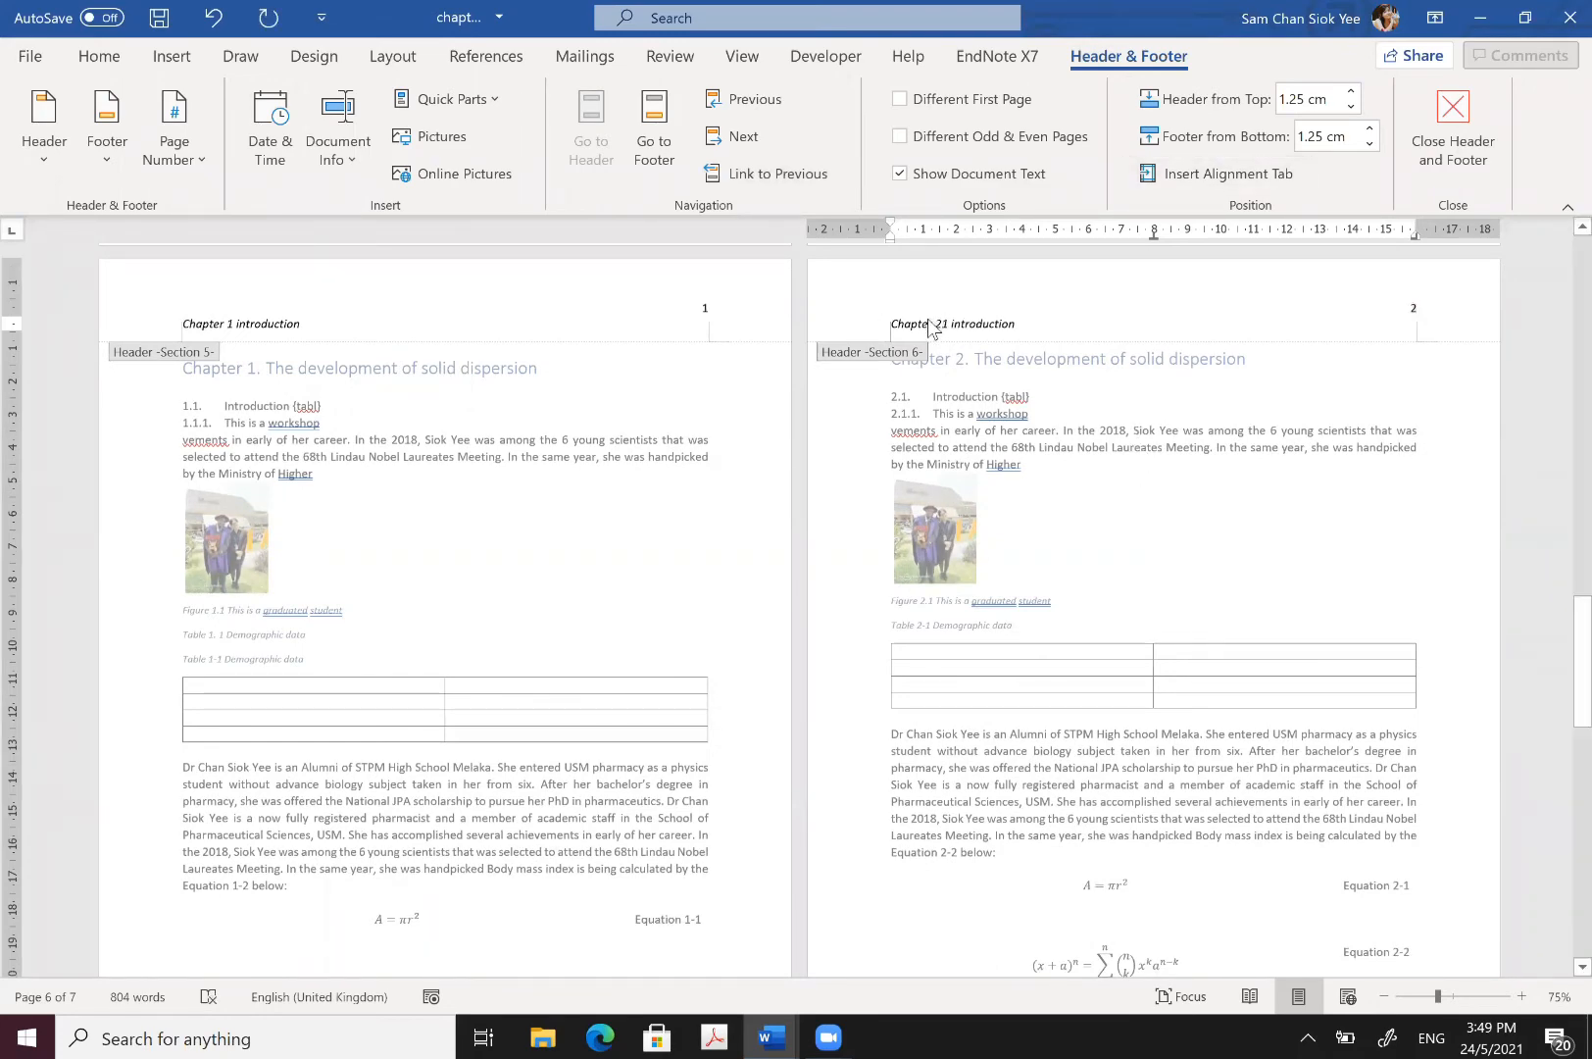
double_click(933, 338)
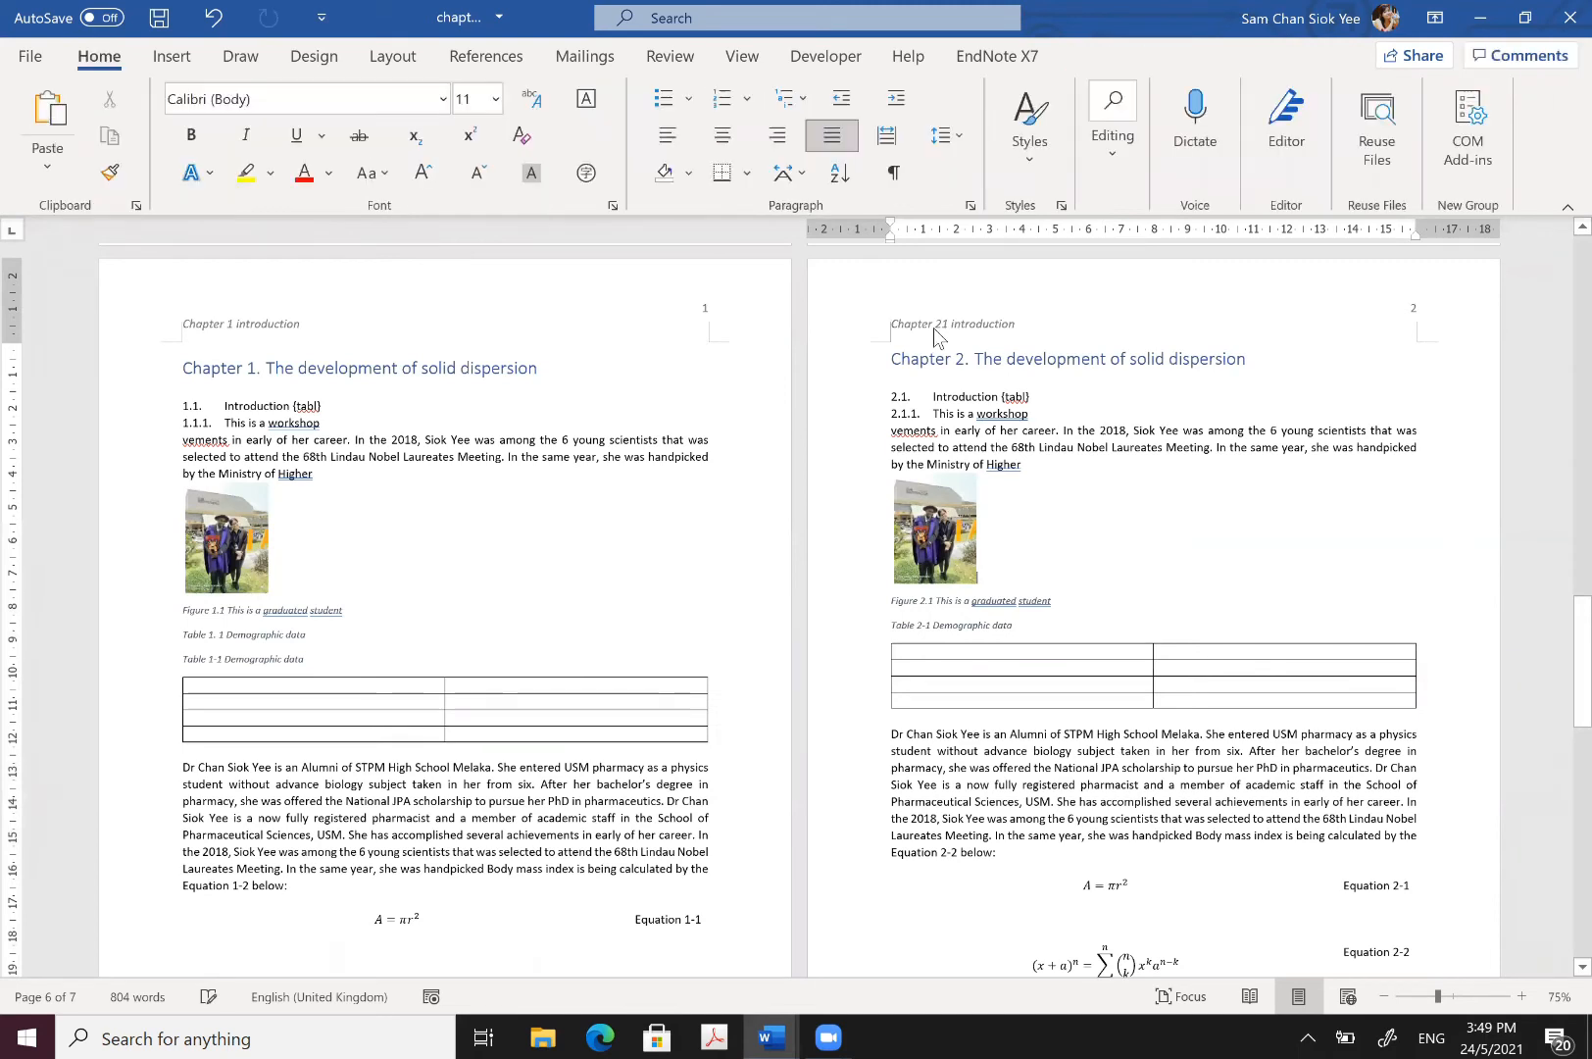
left_click(1064, 619)
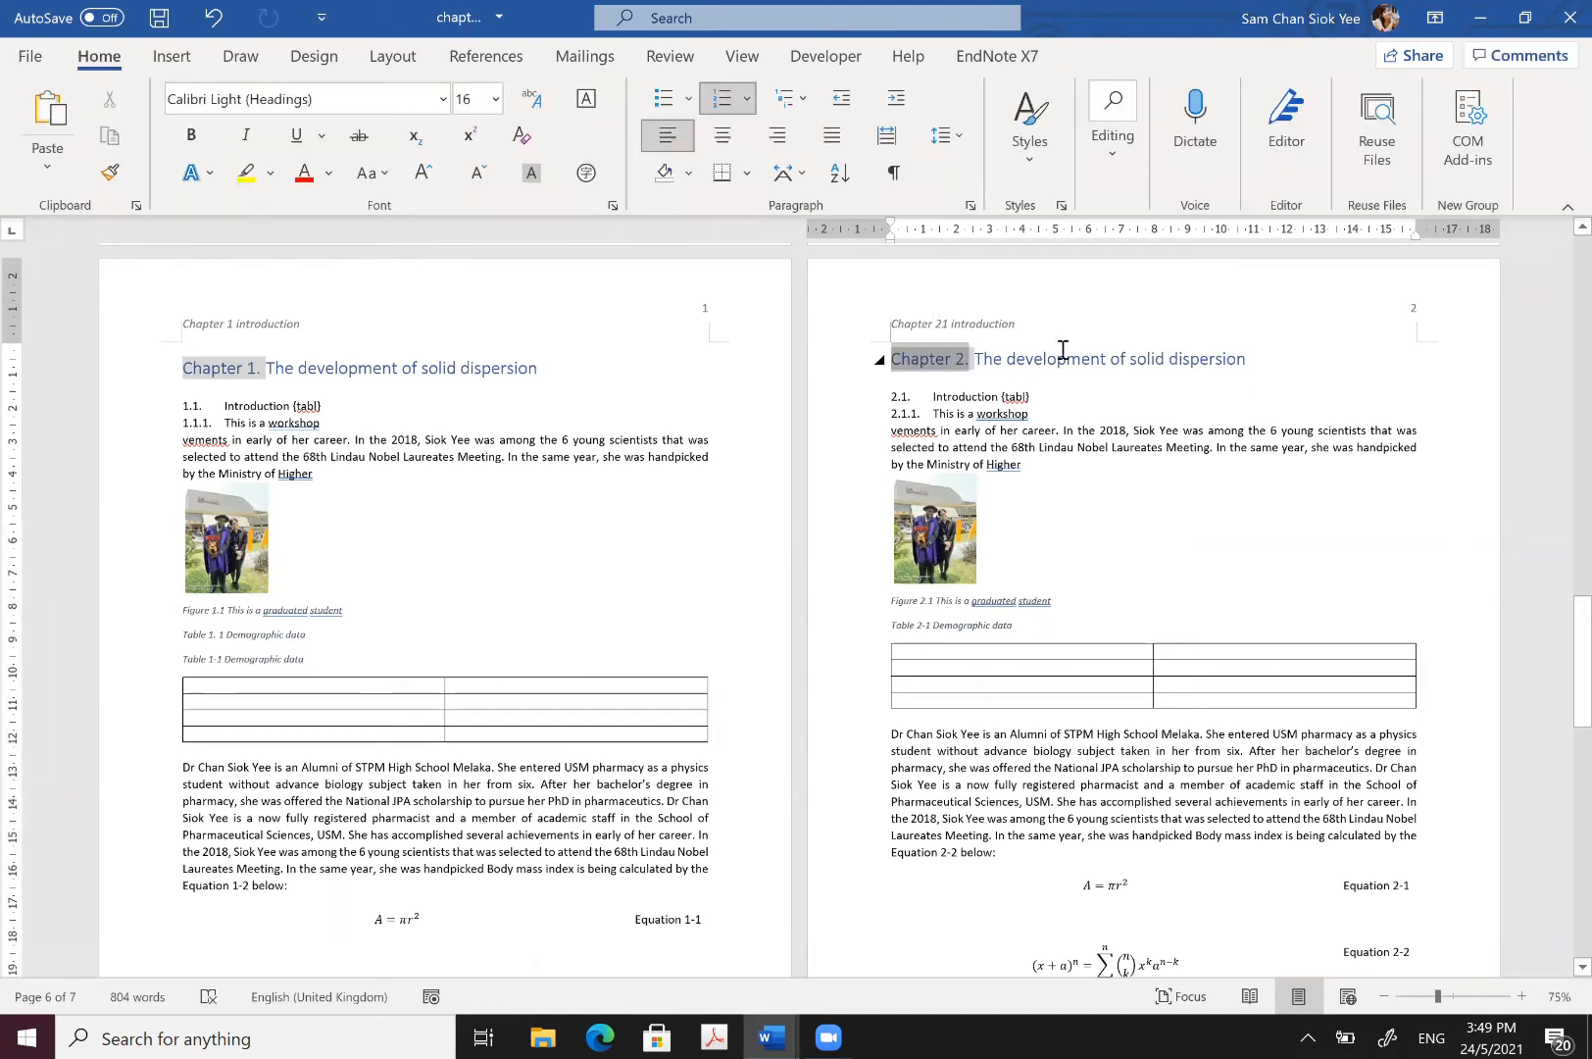
left_click(964, 323)
double_click(945, 326)
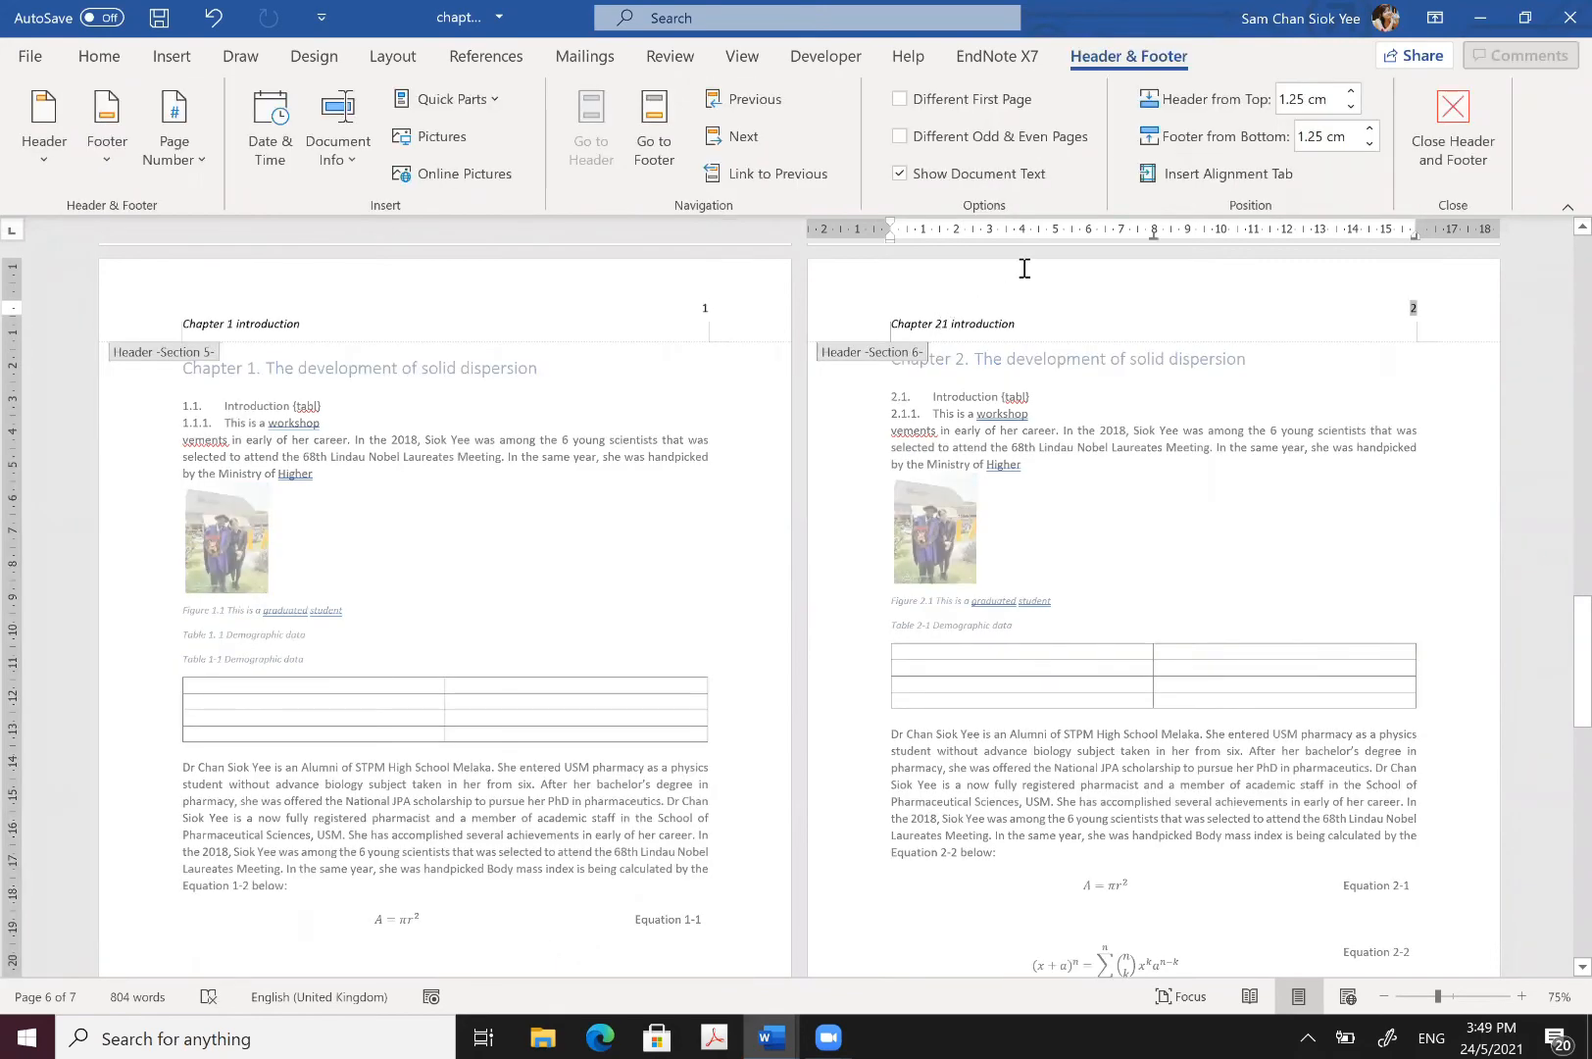
left_click(949, 325)
key("ctrl+z")
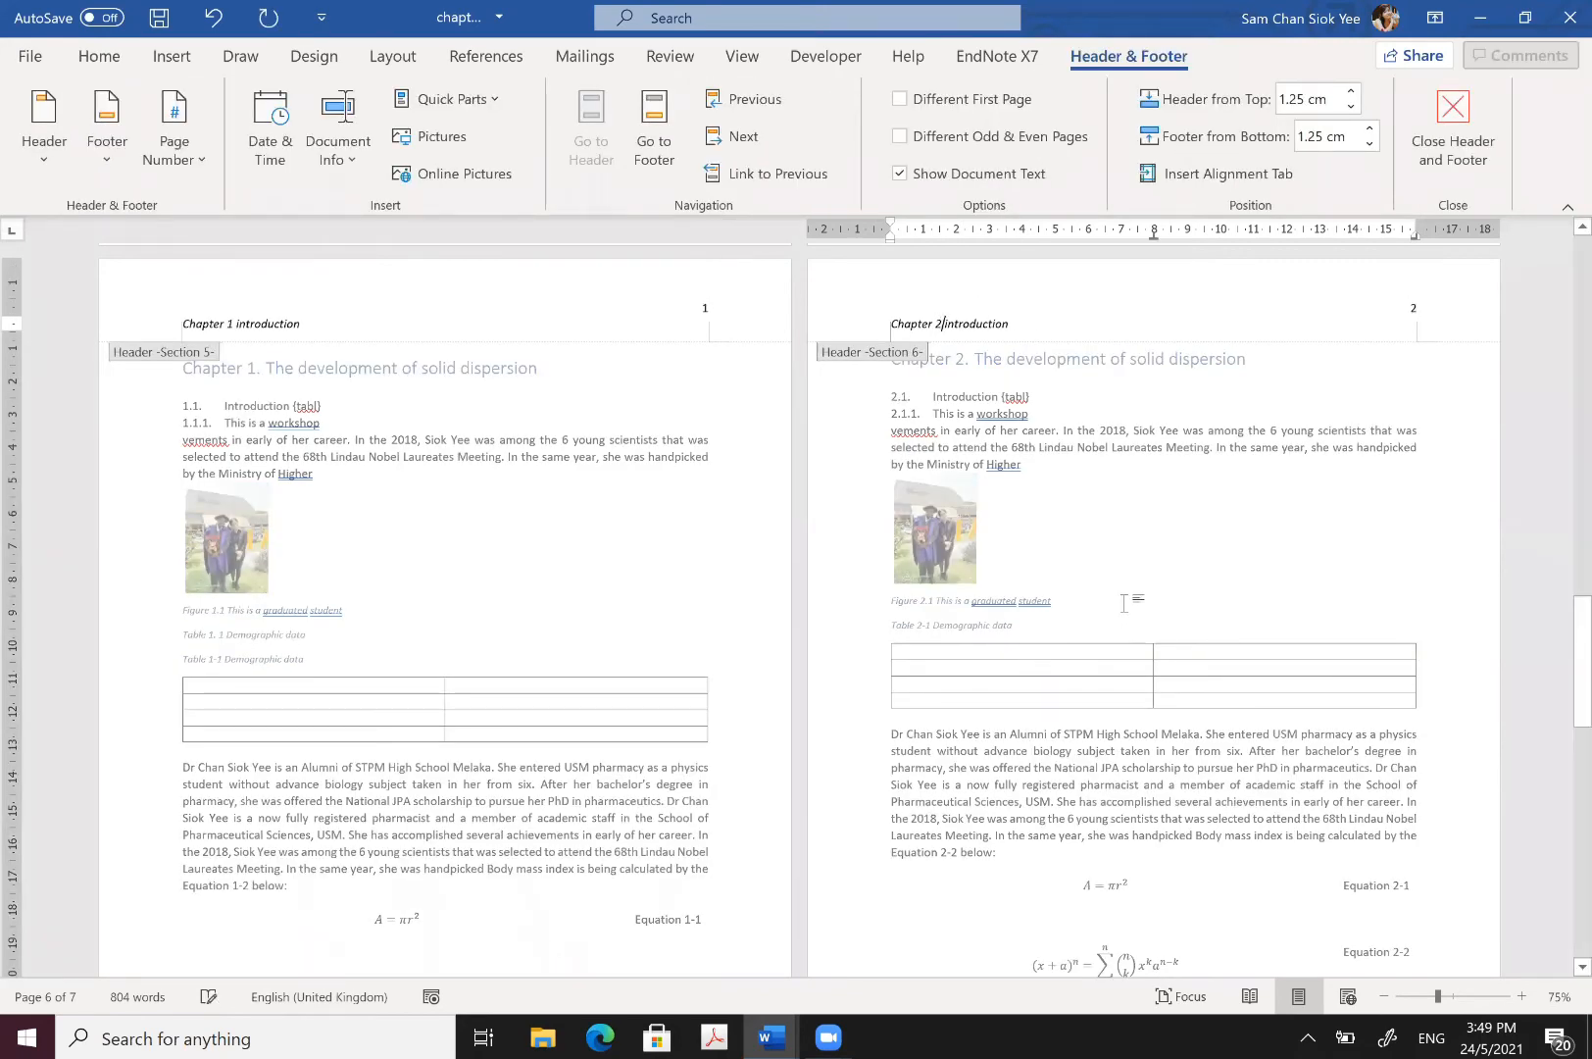
double_click(1098, 602)
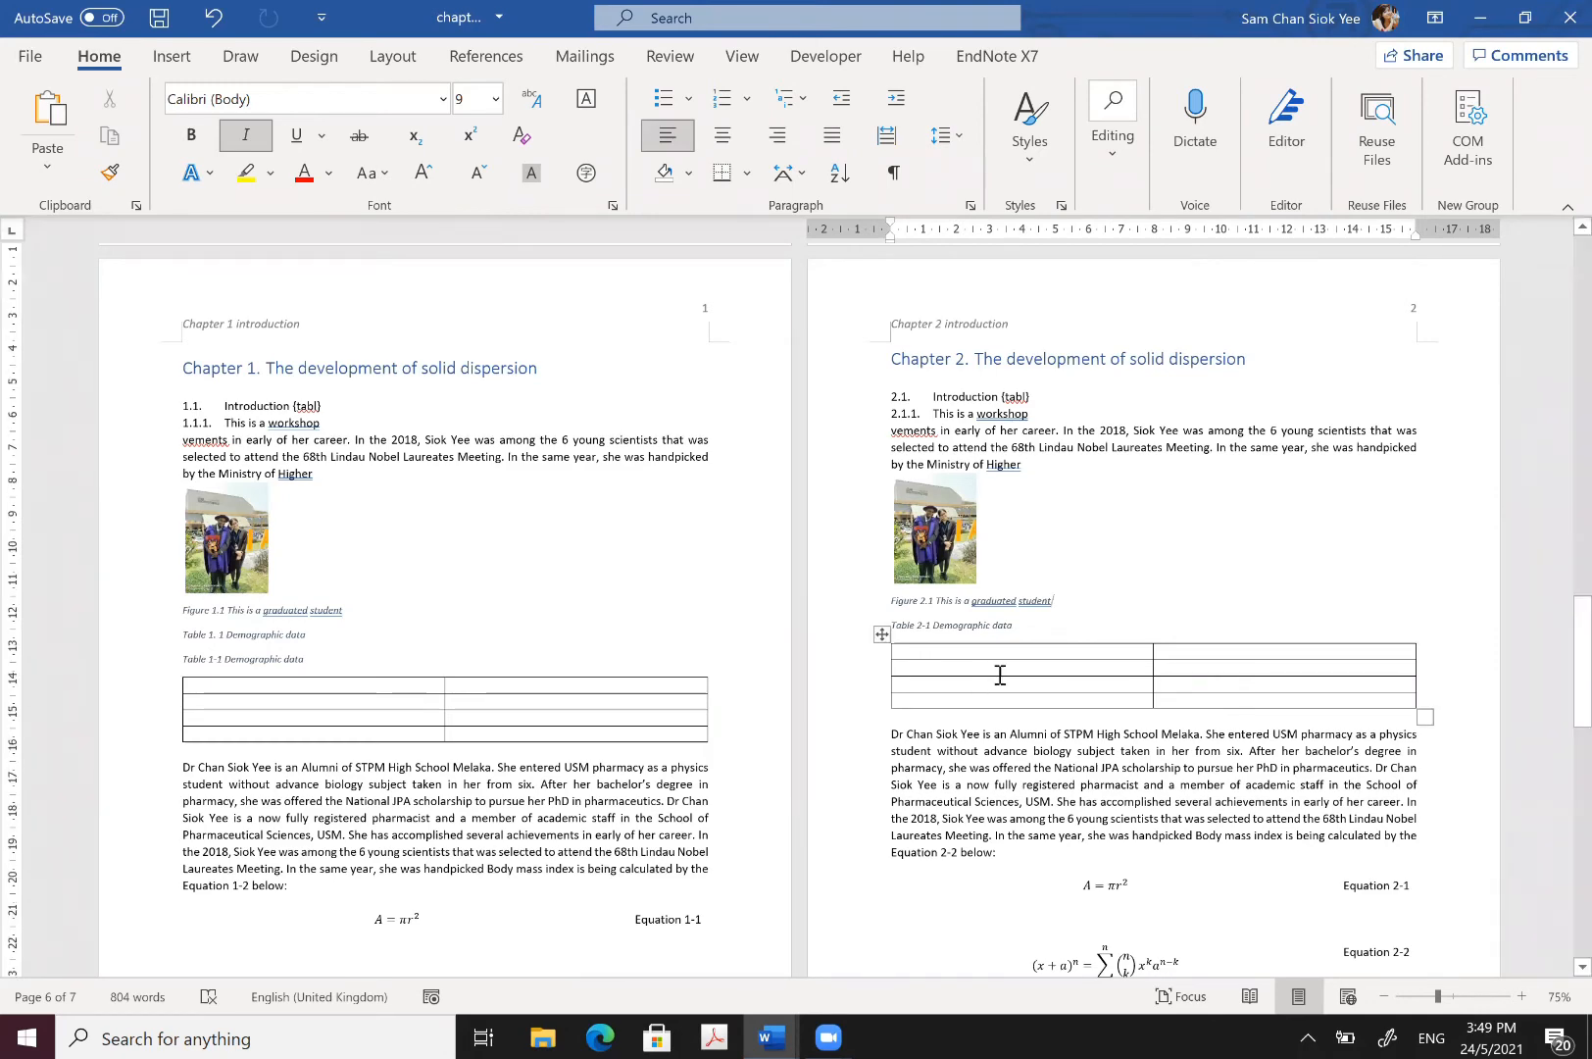
Step: Check the header text and page numbers on all pages, from the last chapter page back to the front matter
scroll(995, 674, "down", 2)
scroll(1521, 890, "down", 5)
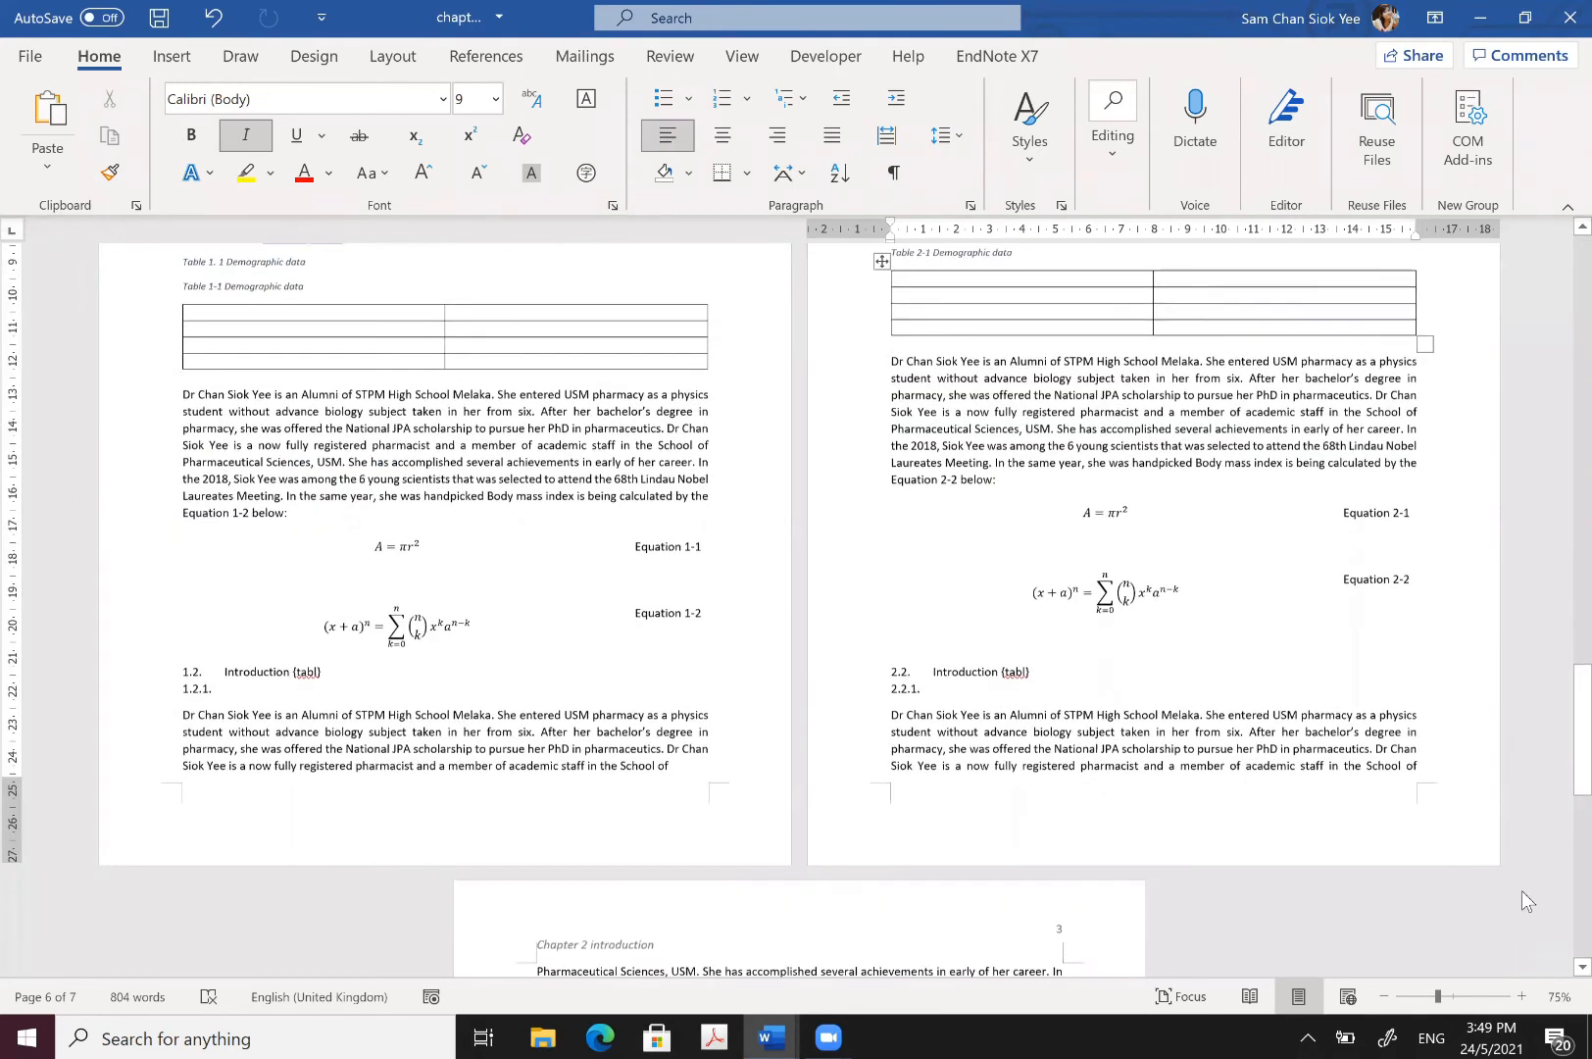
scroll(1561, 781, "down", 3)
scroll(1556, 771, "down", 3)
left_click_drag(1580, 730, 1580, 438)
scroll(1176, 501, "up", 10)
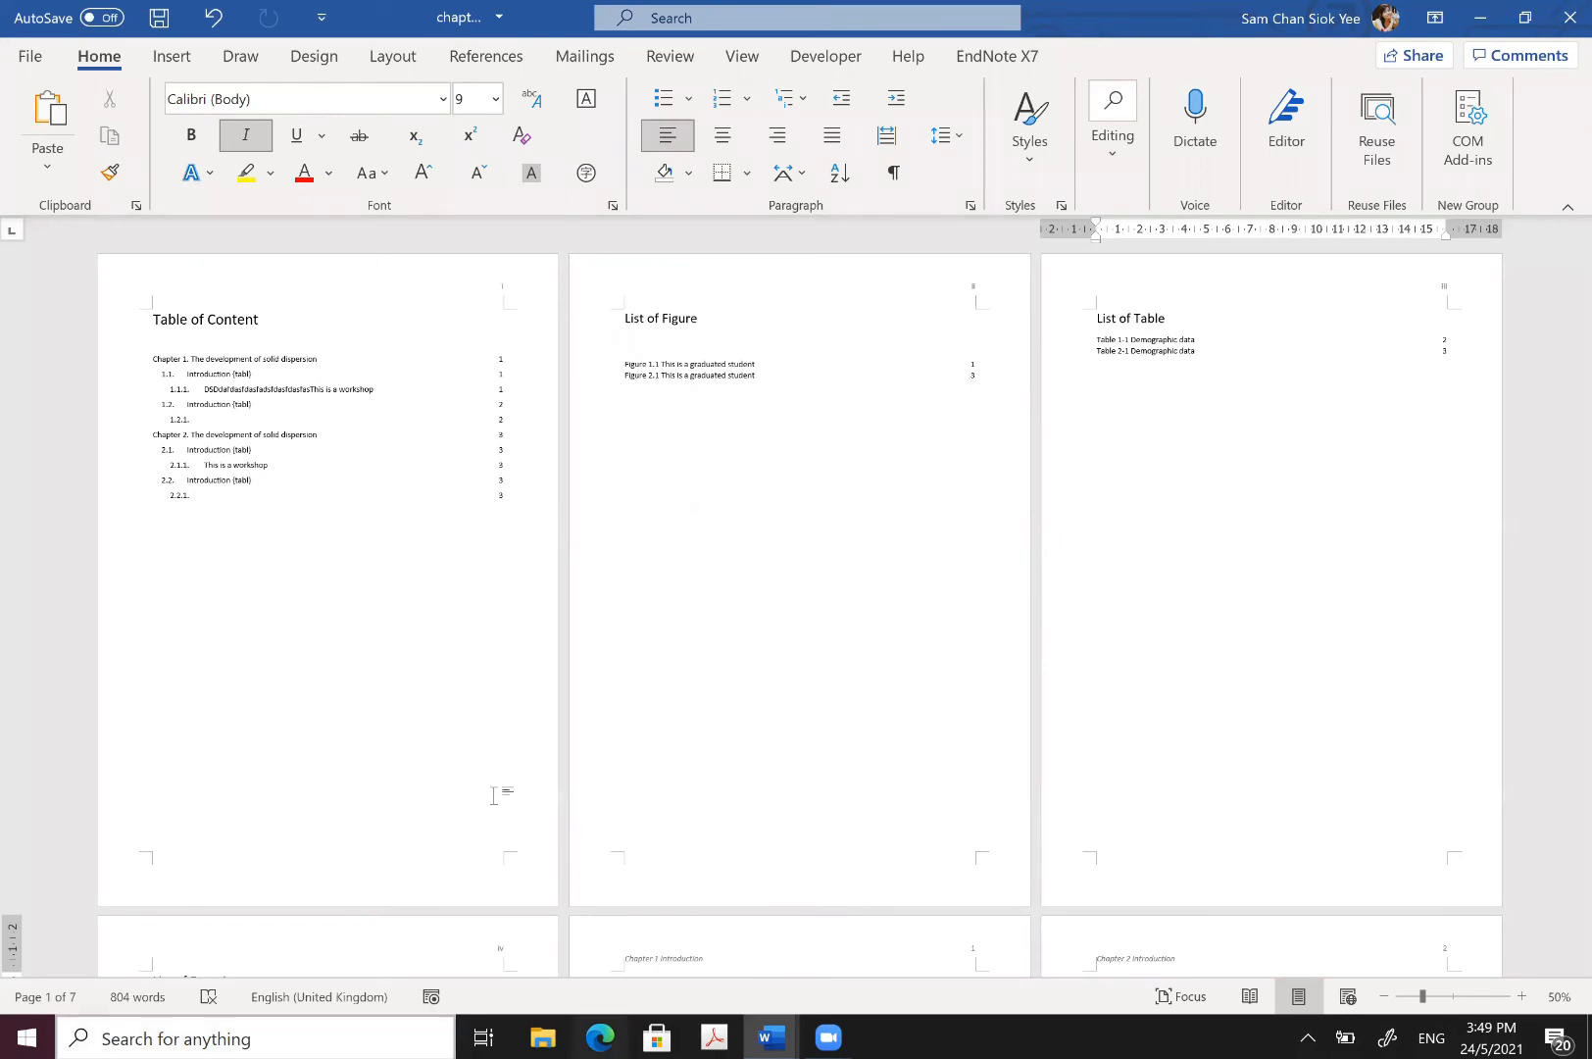
scroll(746, 852, "down", 3)
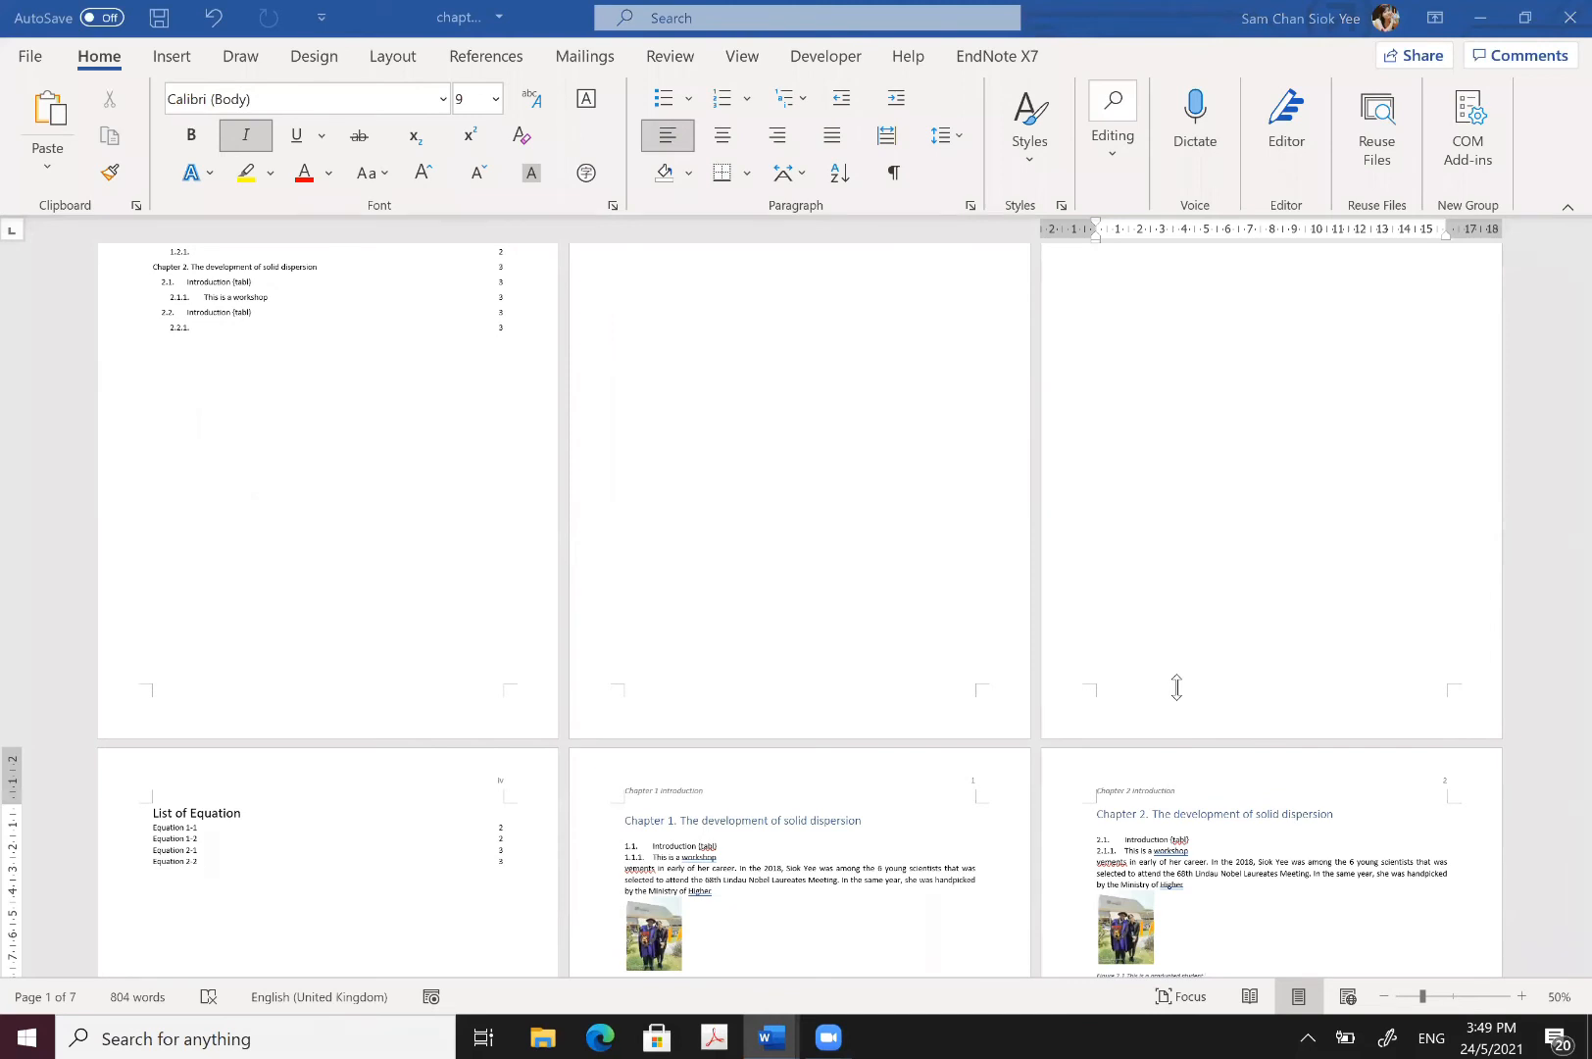
Step: Set the system speaker volume to 48 and return to the document
left_click(1306, 1037)
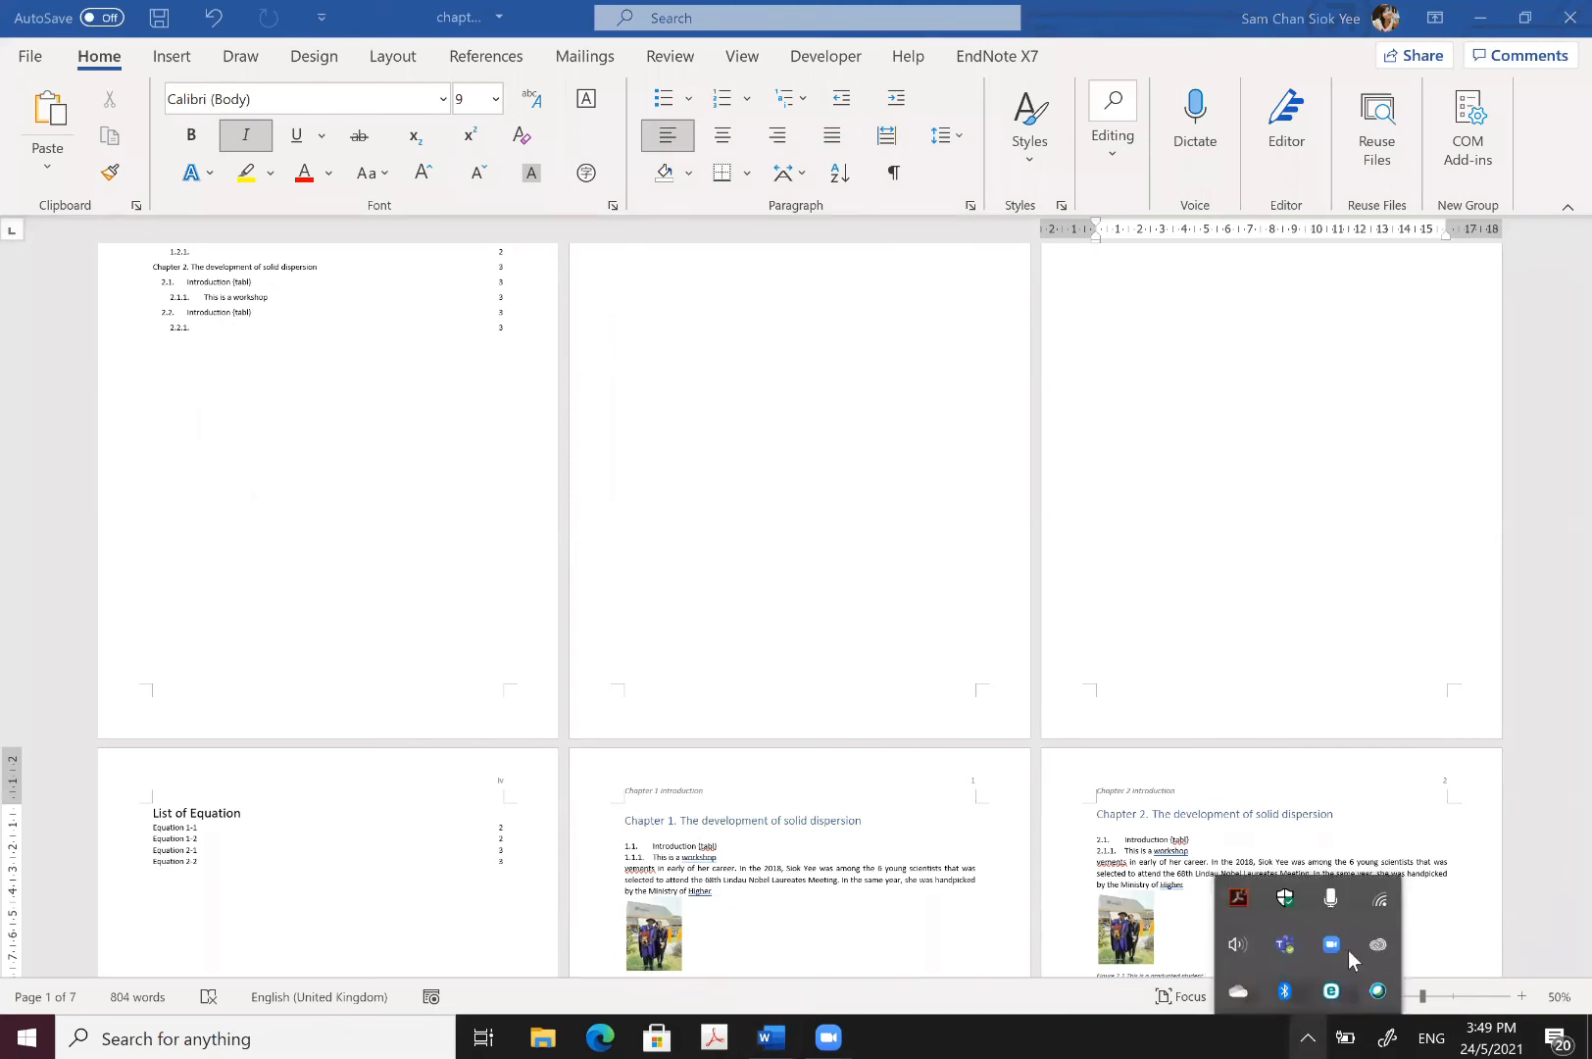
left_click(1249, 955)
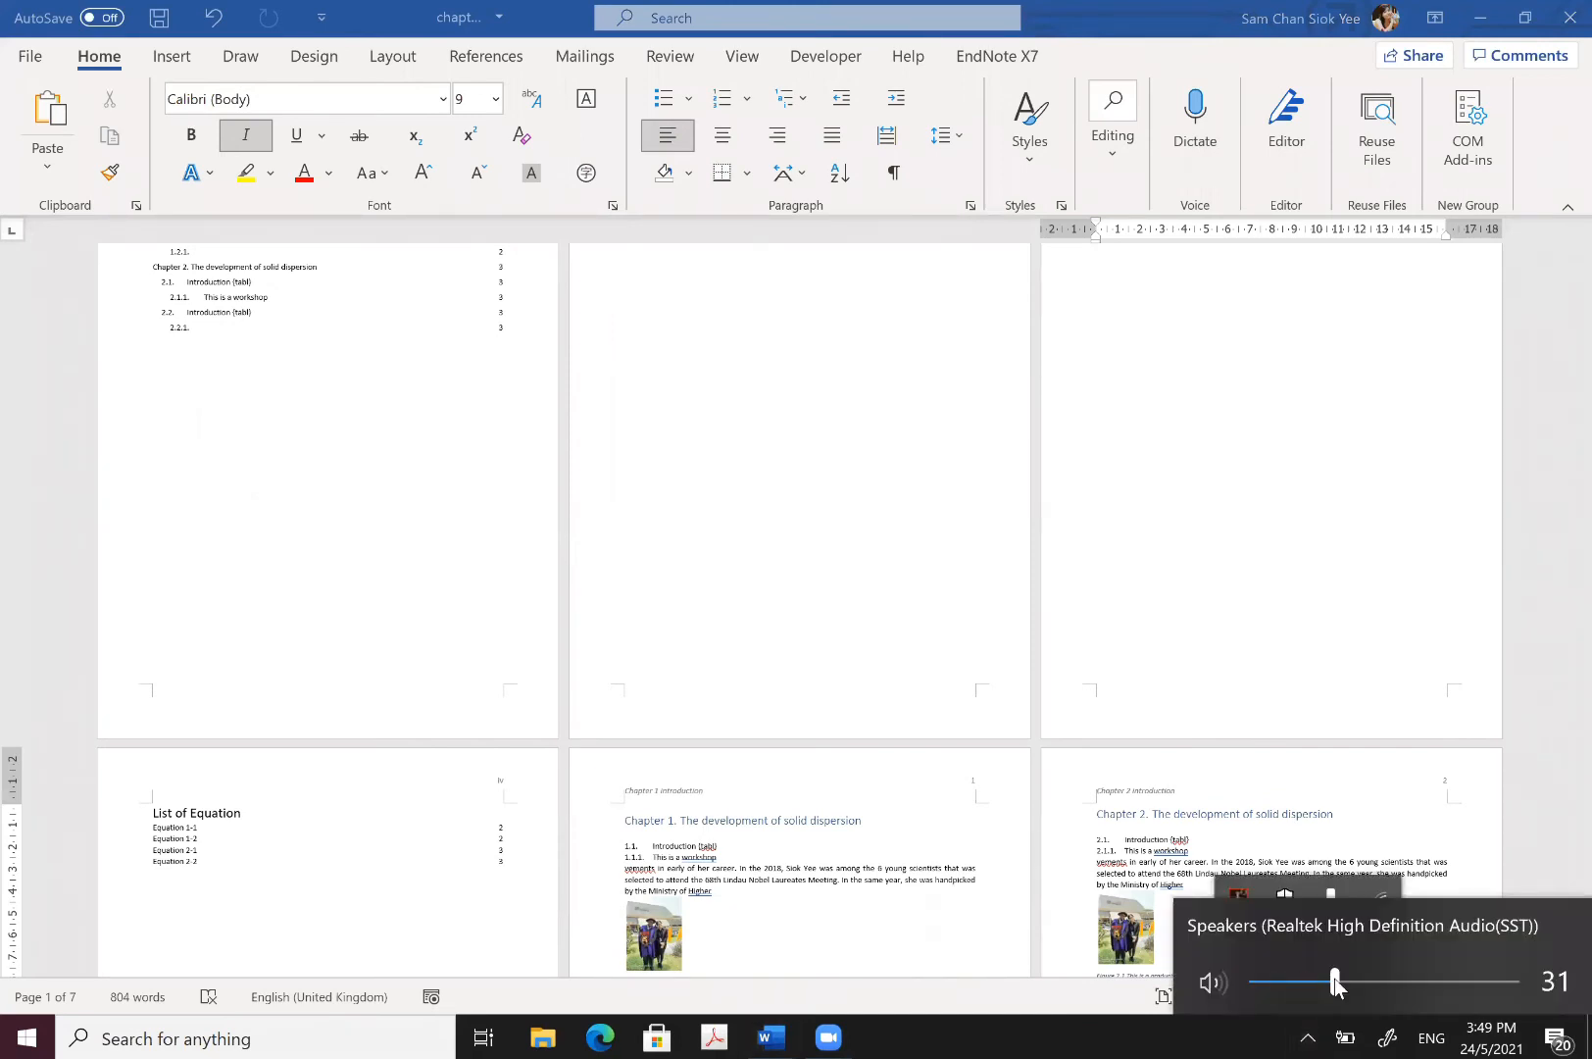
left_click_drag(1364, 980, 1382, 984)
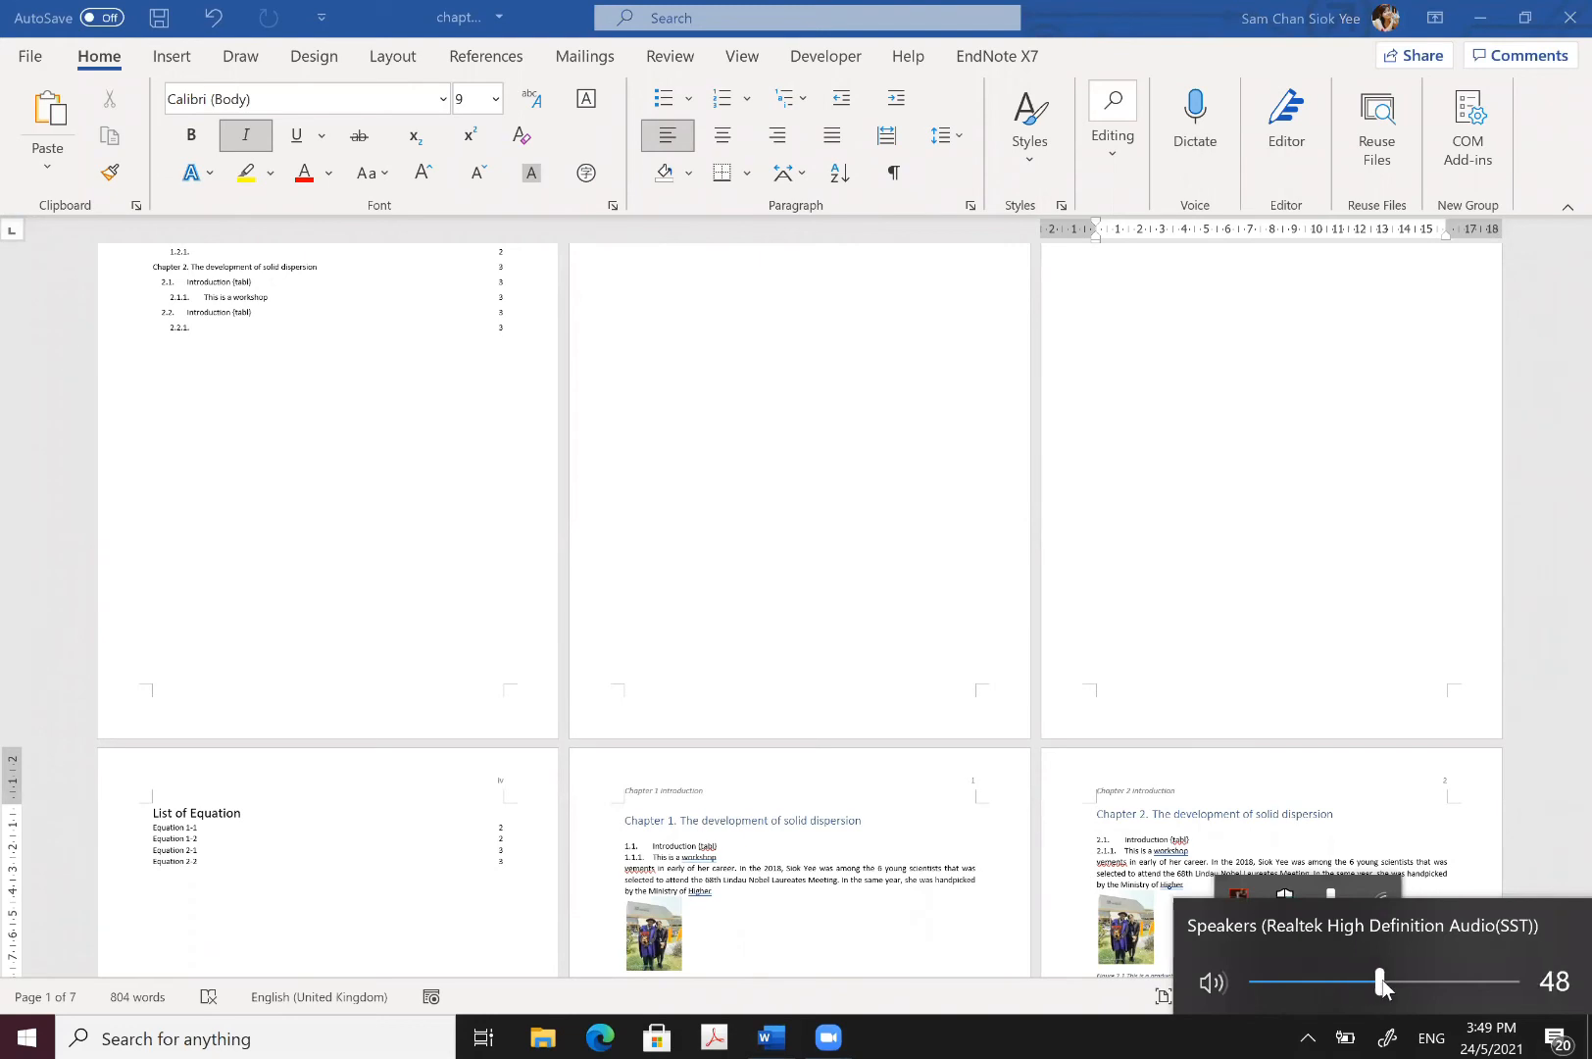
left_click(833, 693)
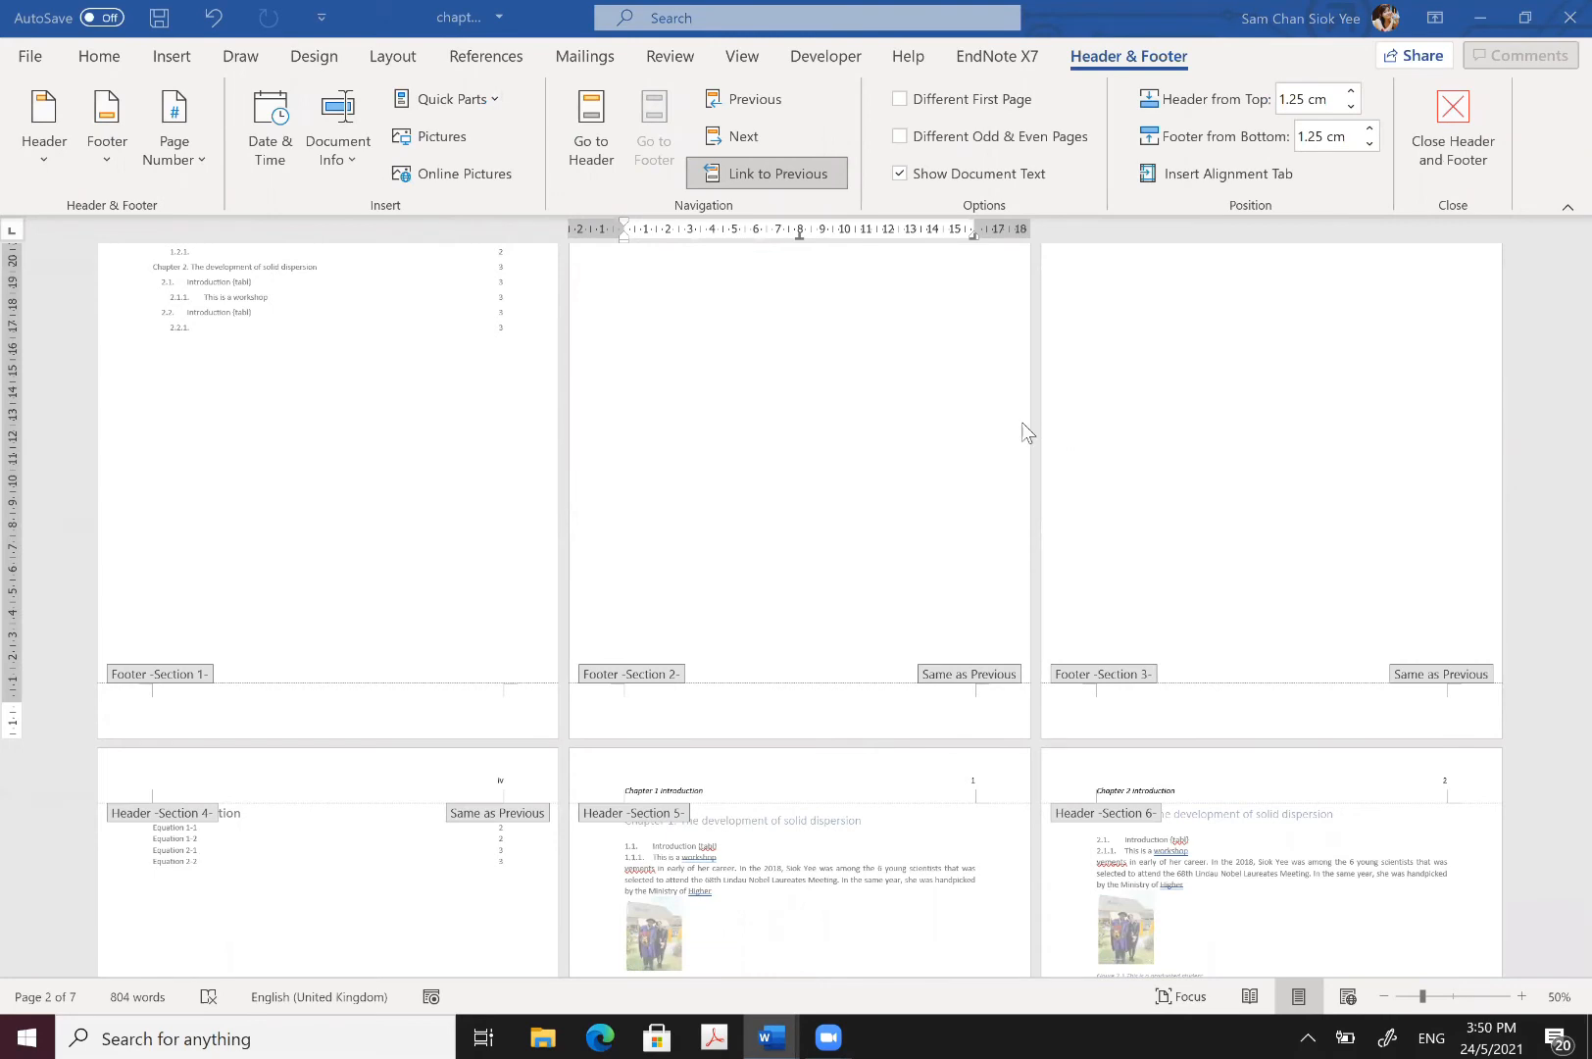
Step: Leave the footer area and place the cursor in entry 2.1.1 of the Table of Content
double_click(848, 514)
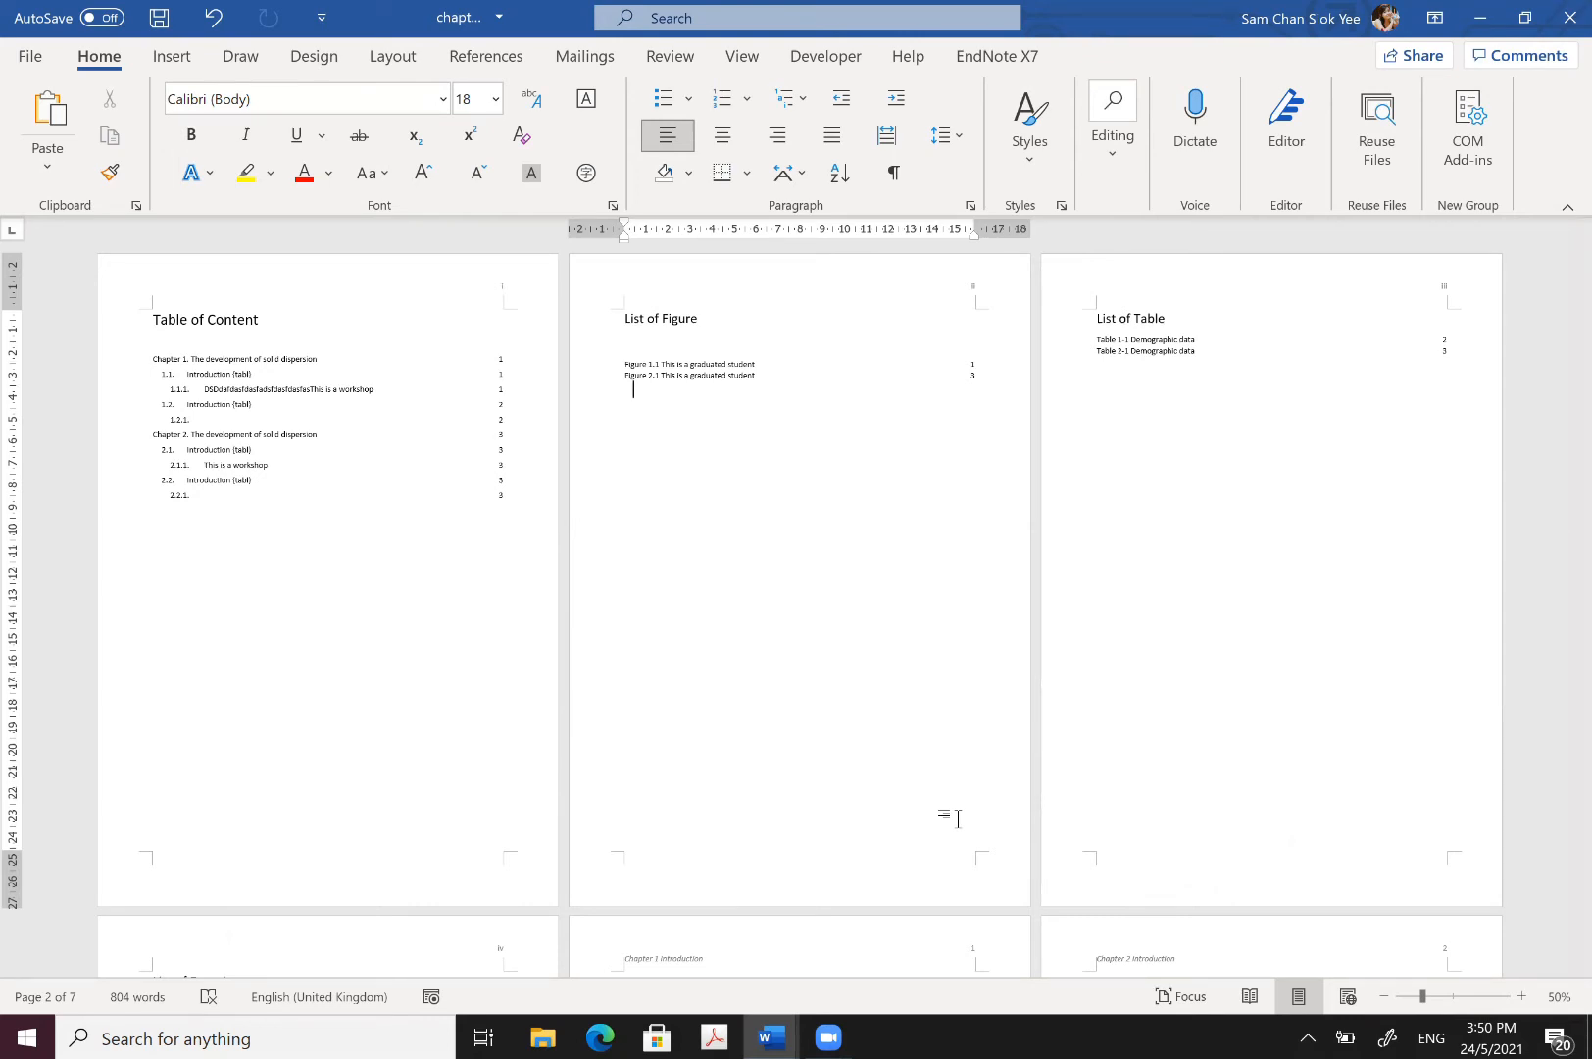
left_click(425, 468)
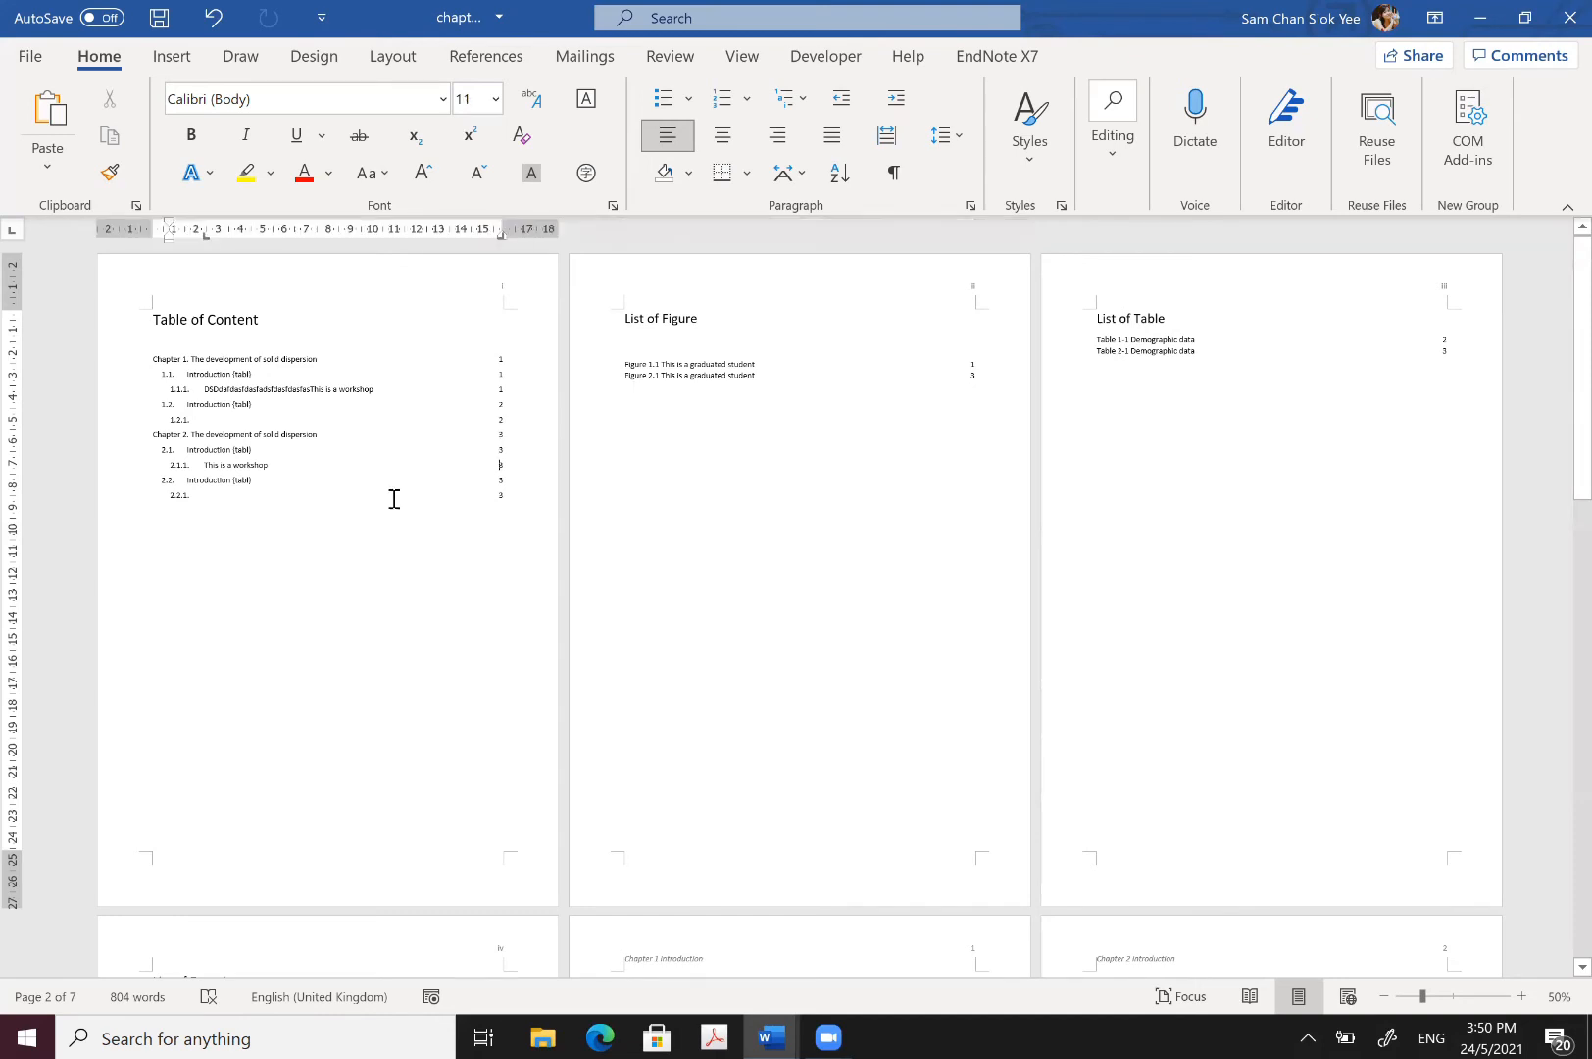
Step: Show the EndNote X7 commands in the document and launch the EndNote application through the Windows search
left_click(376, 516)
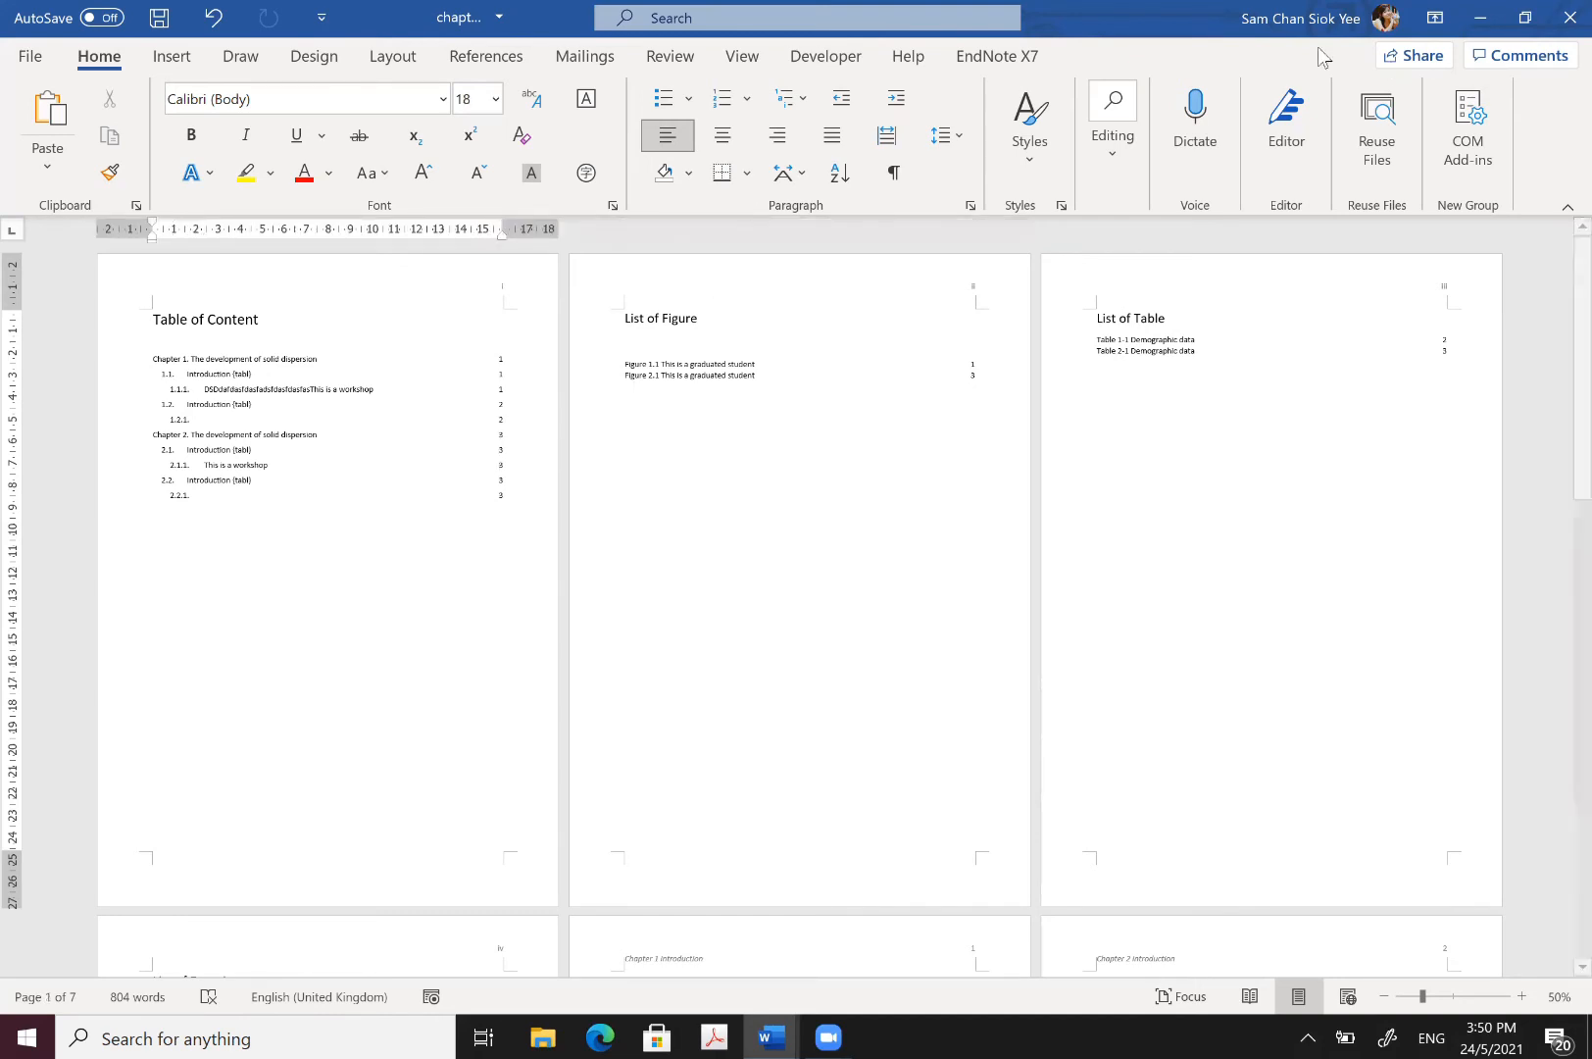
left_click(1018, 65)
left_click(648, 507)
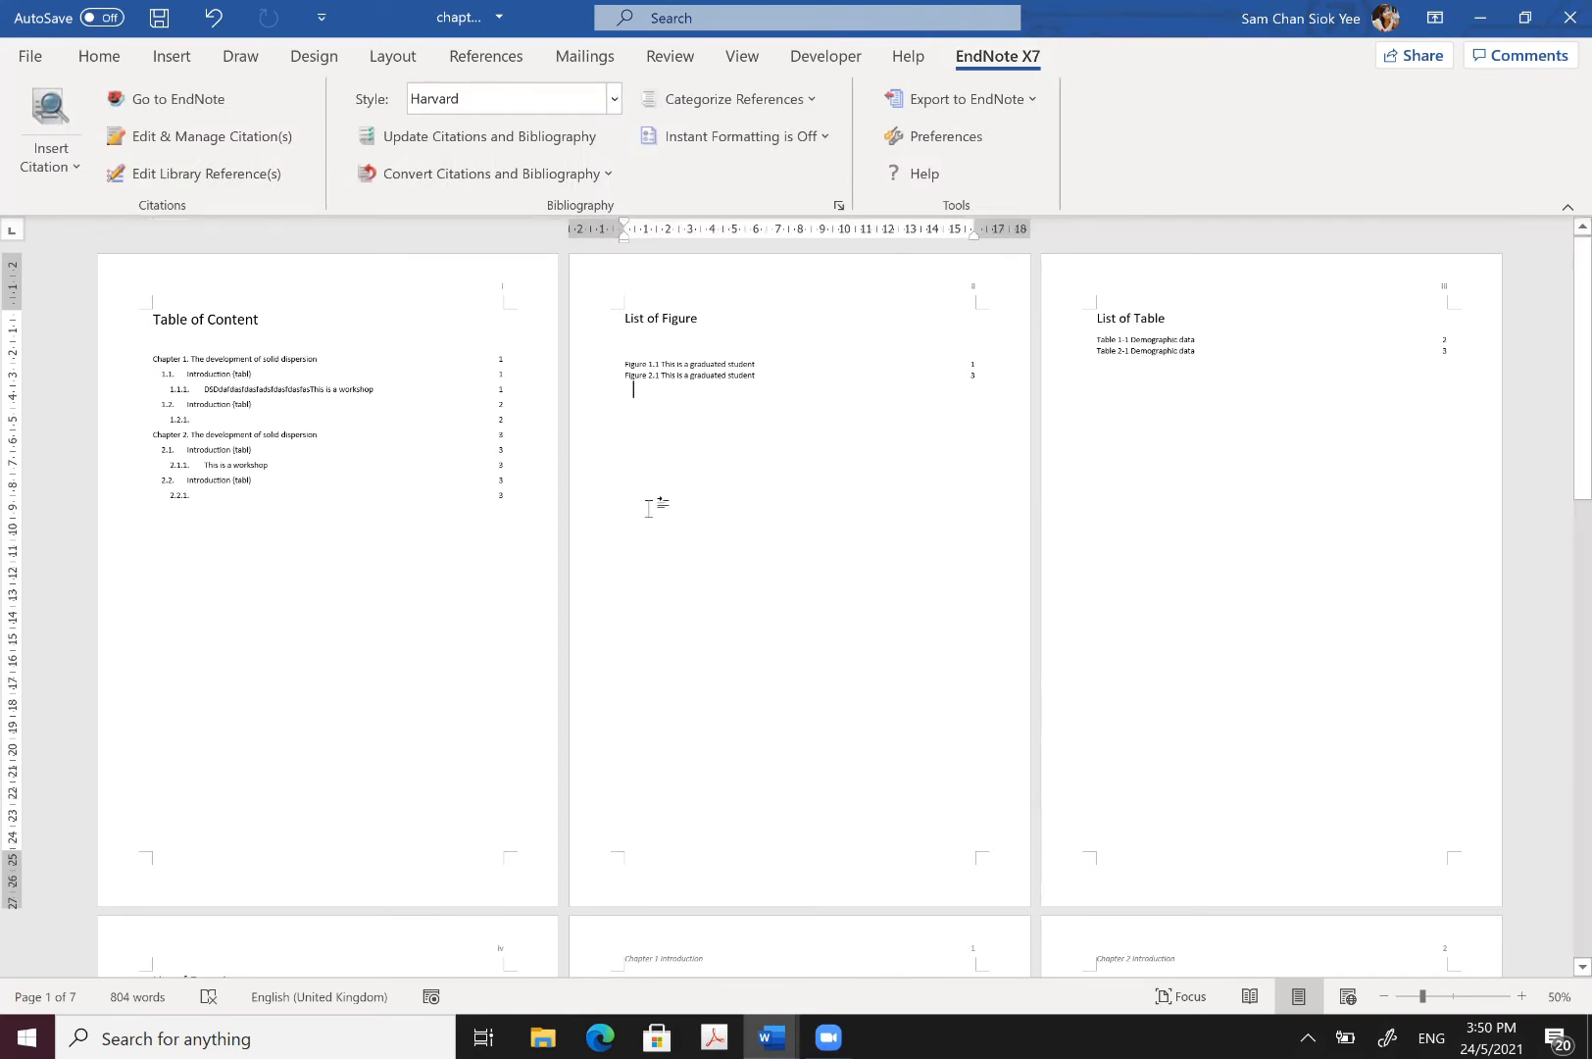
scroll(649, 549, "down", 5)
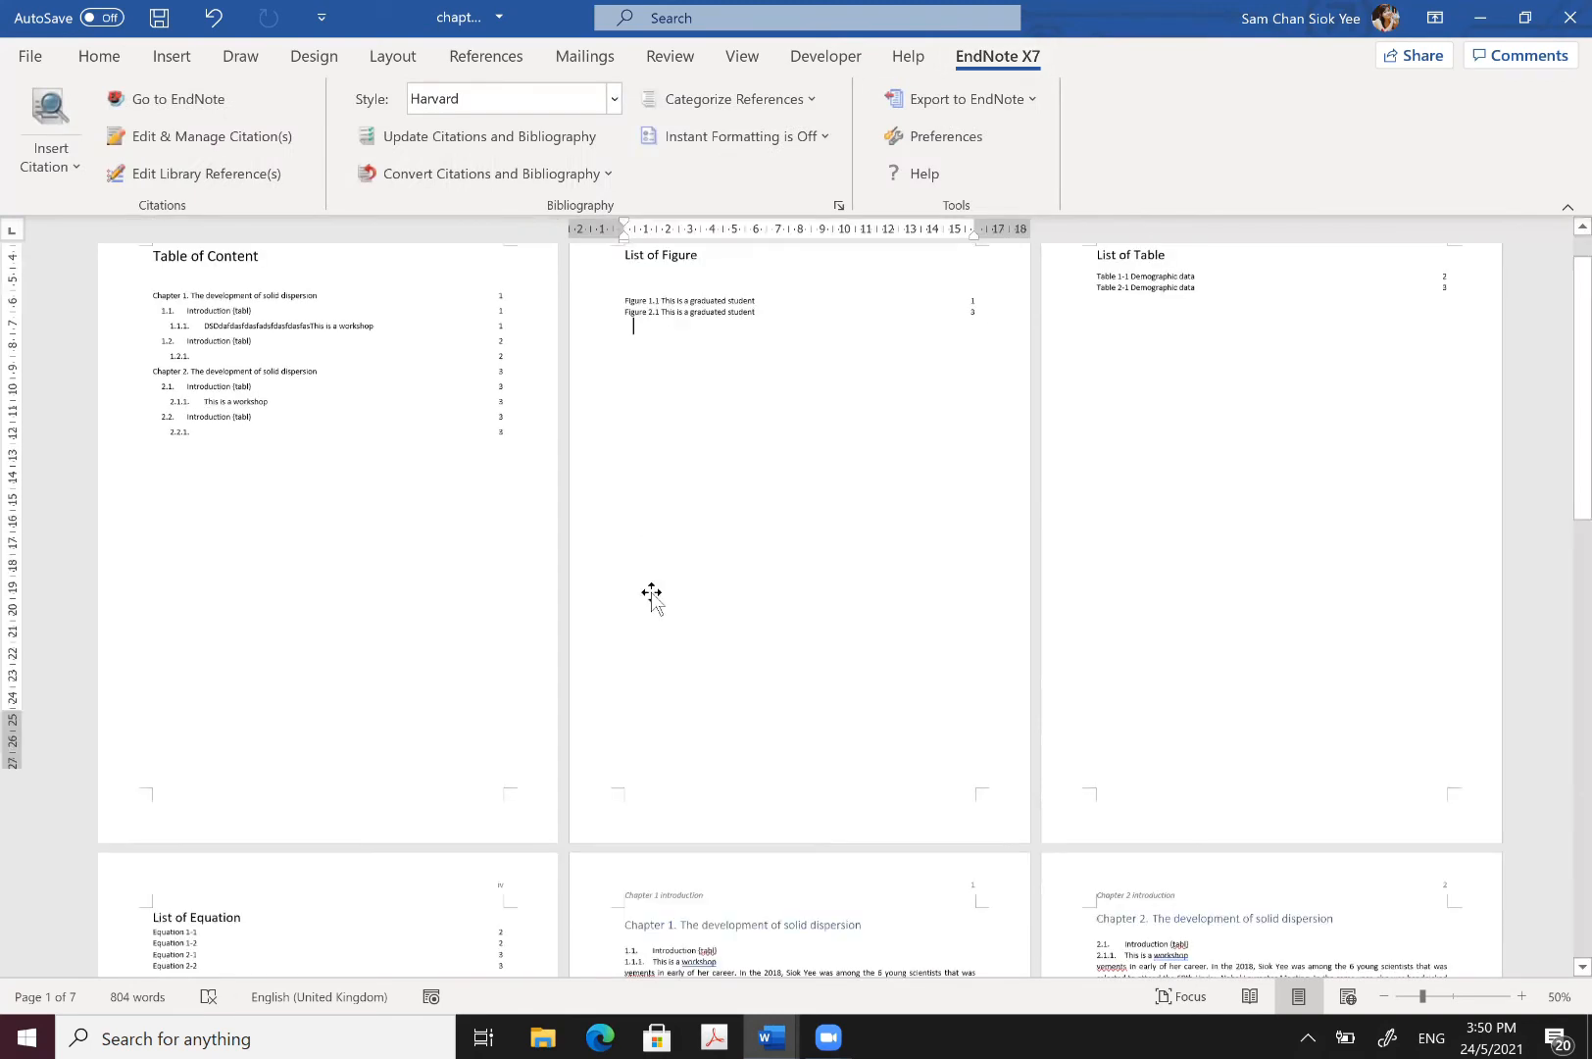
scroll(129, 1034, "down", 3)
left_click(126, 1037)
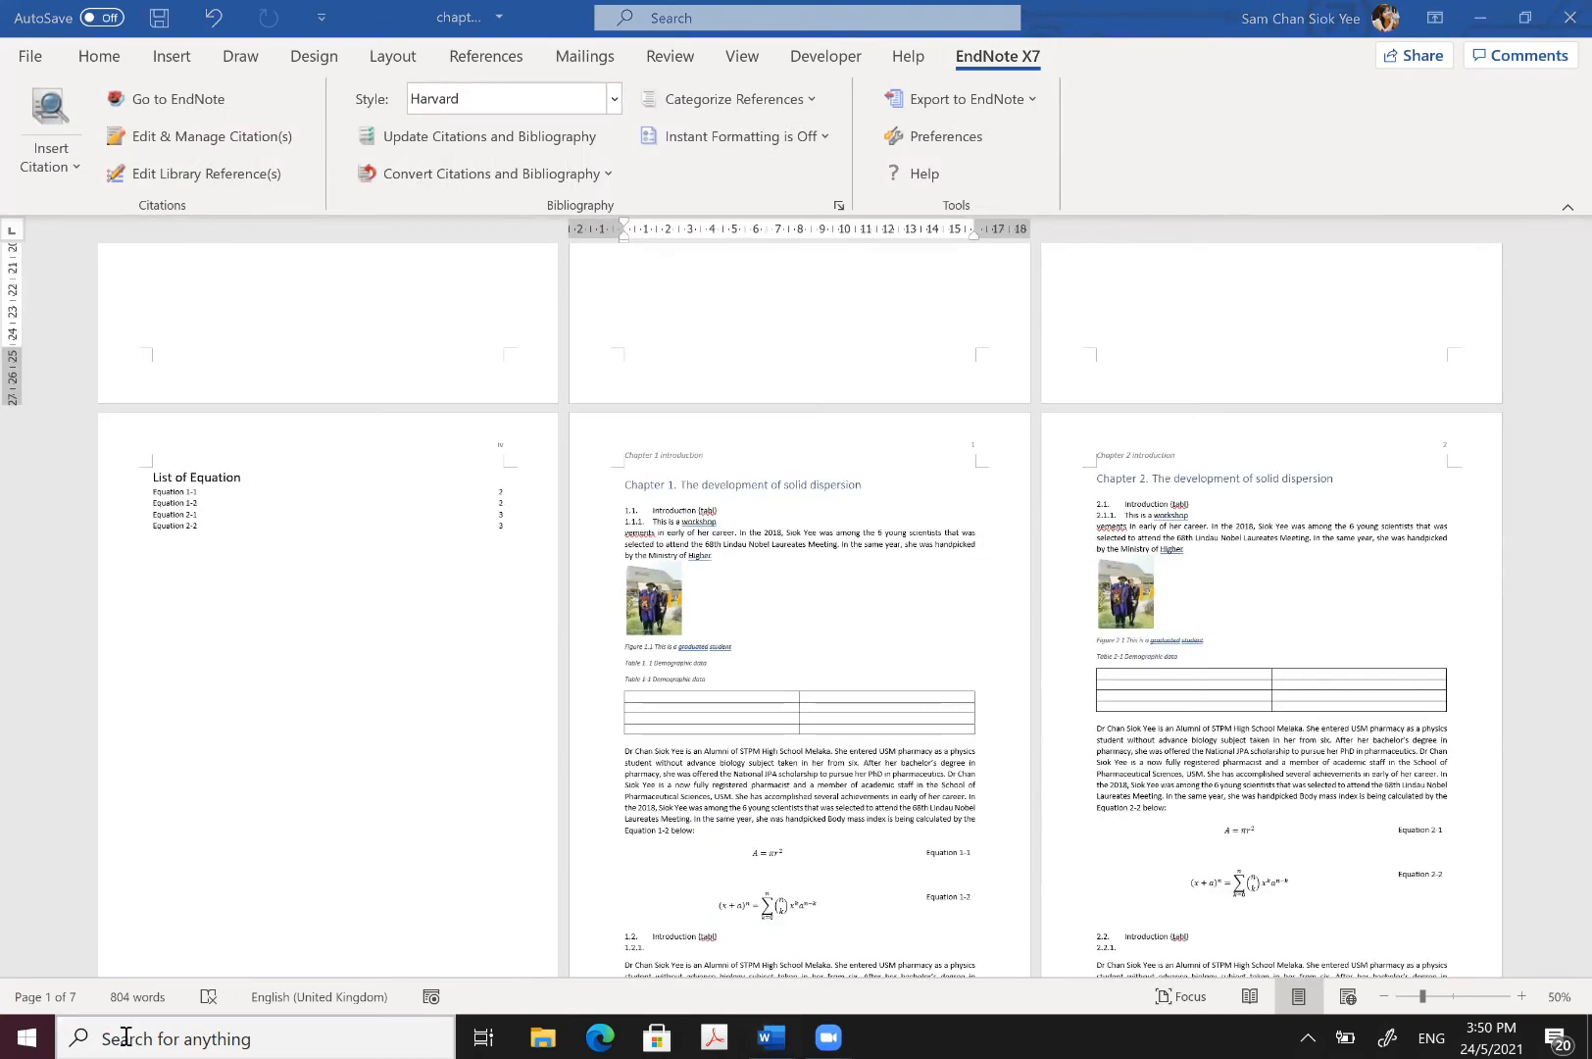
type("endnote")
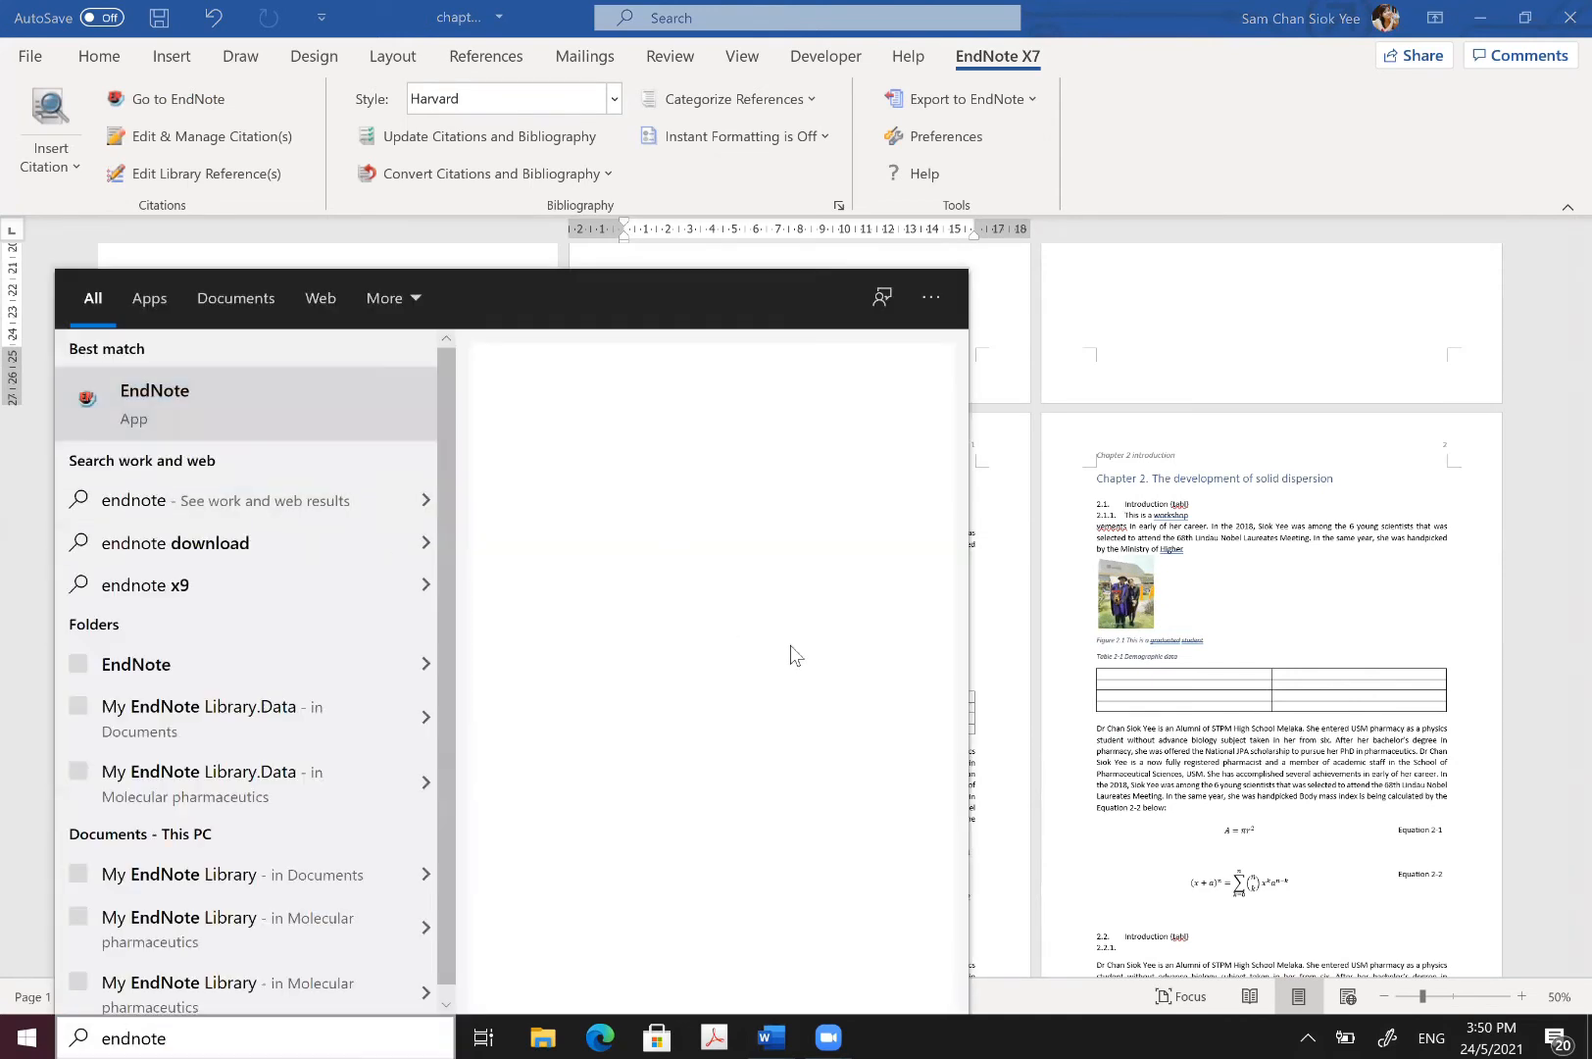
key("Return")
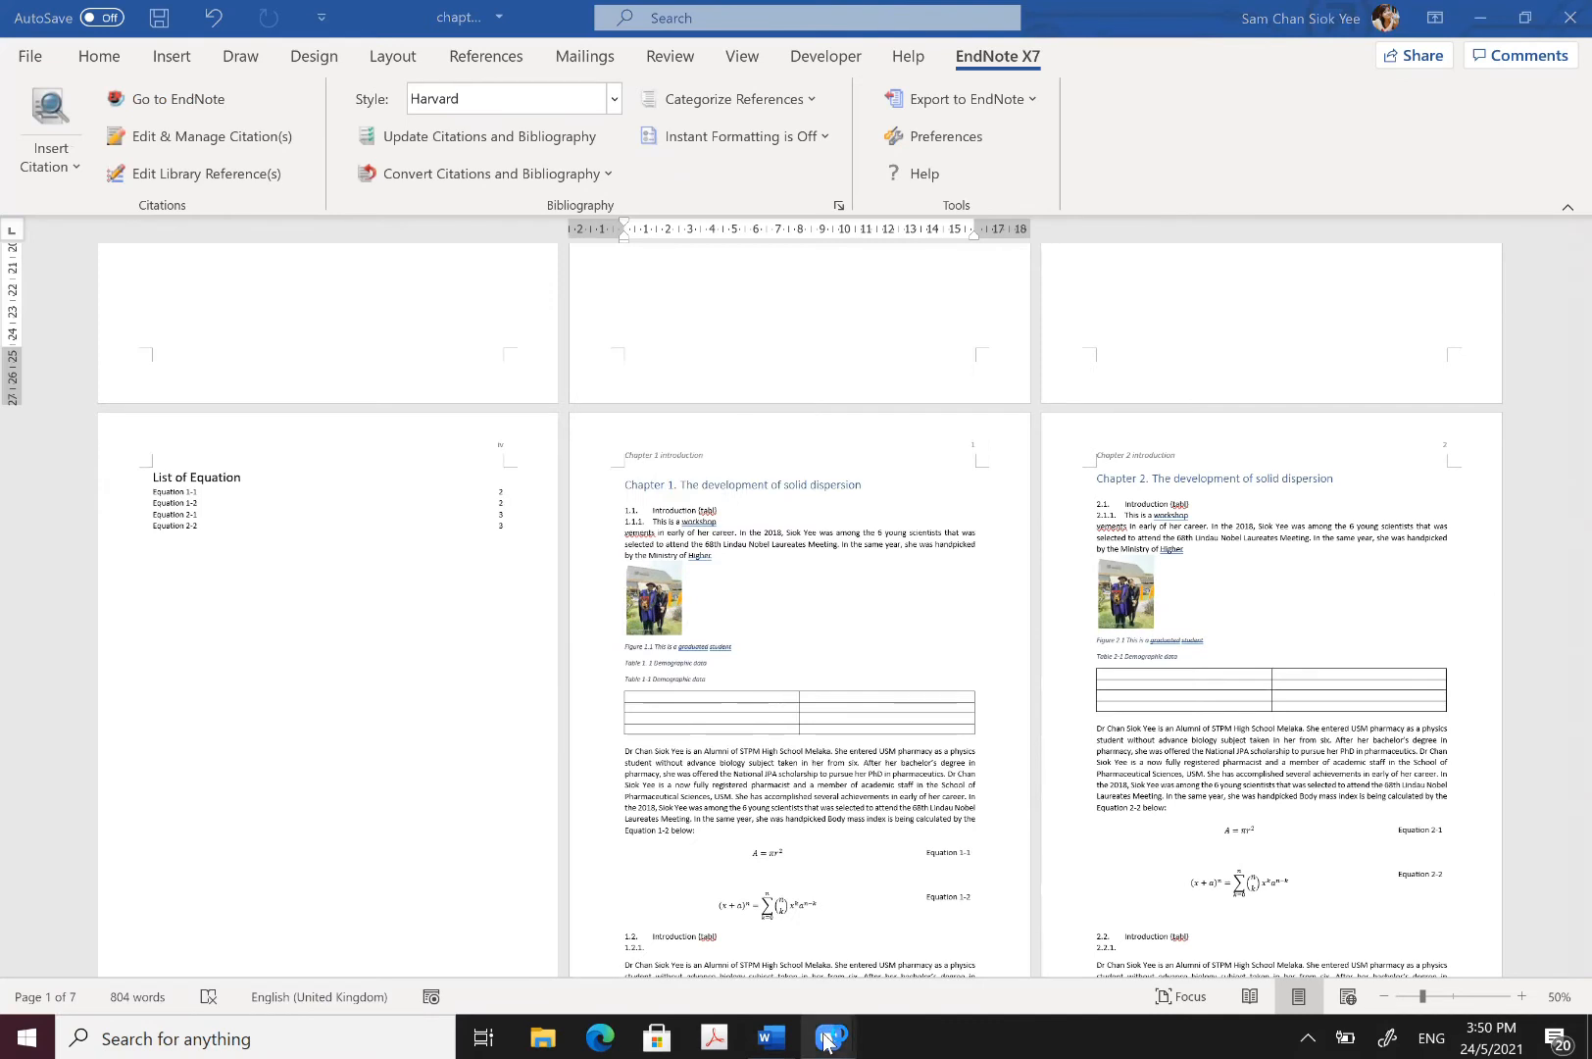
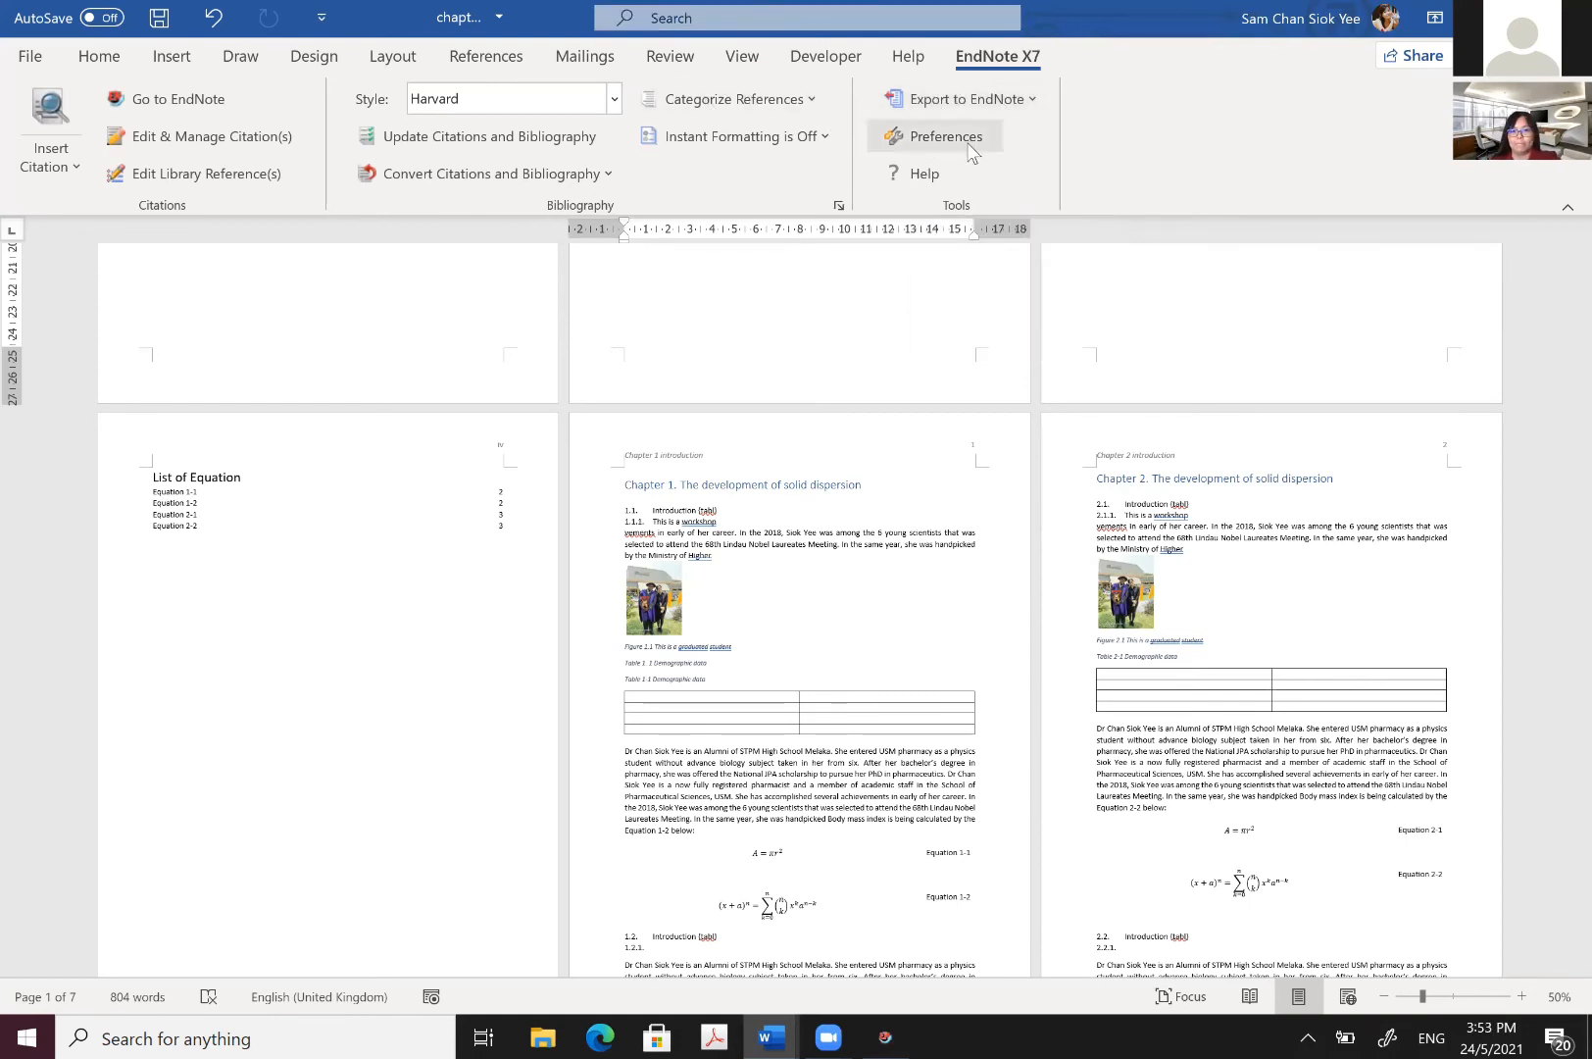
Step: Place the cursor after "Equation 1-2 below:" in Chapter 1 and try to insert a citation there
left_click(815, 791)
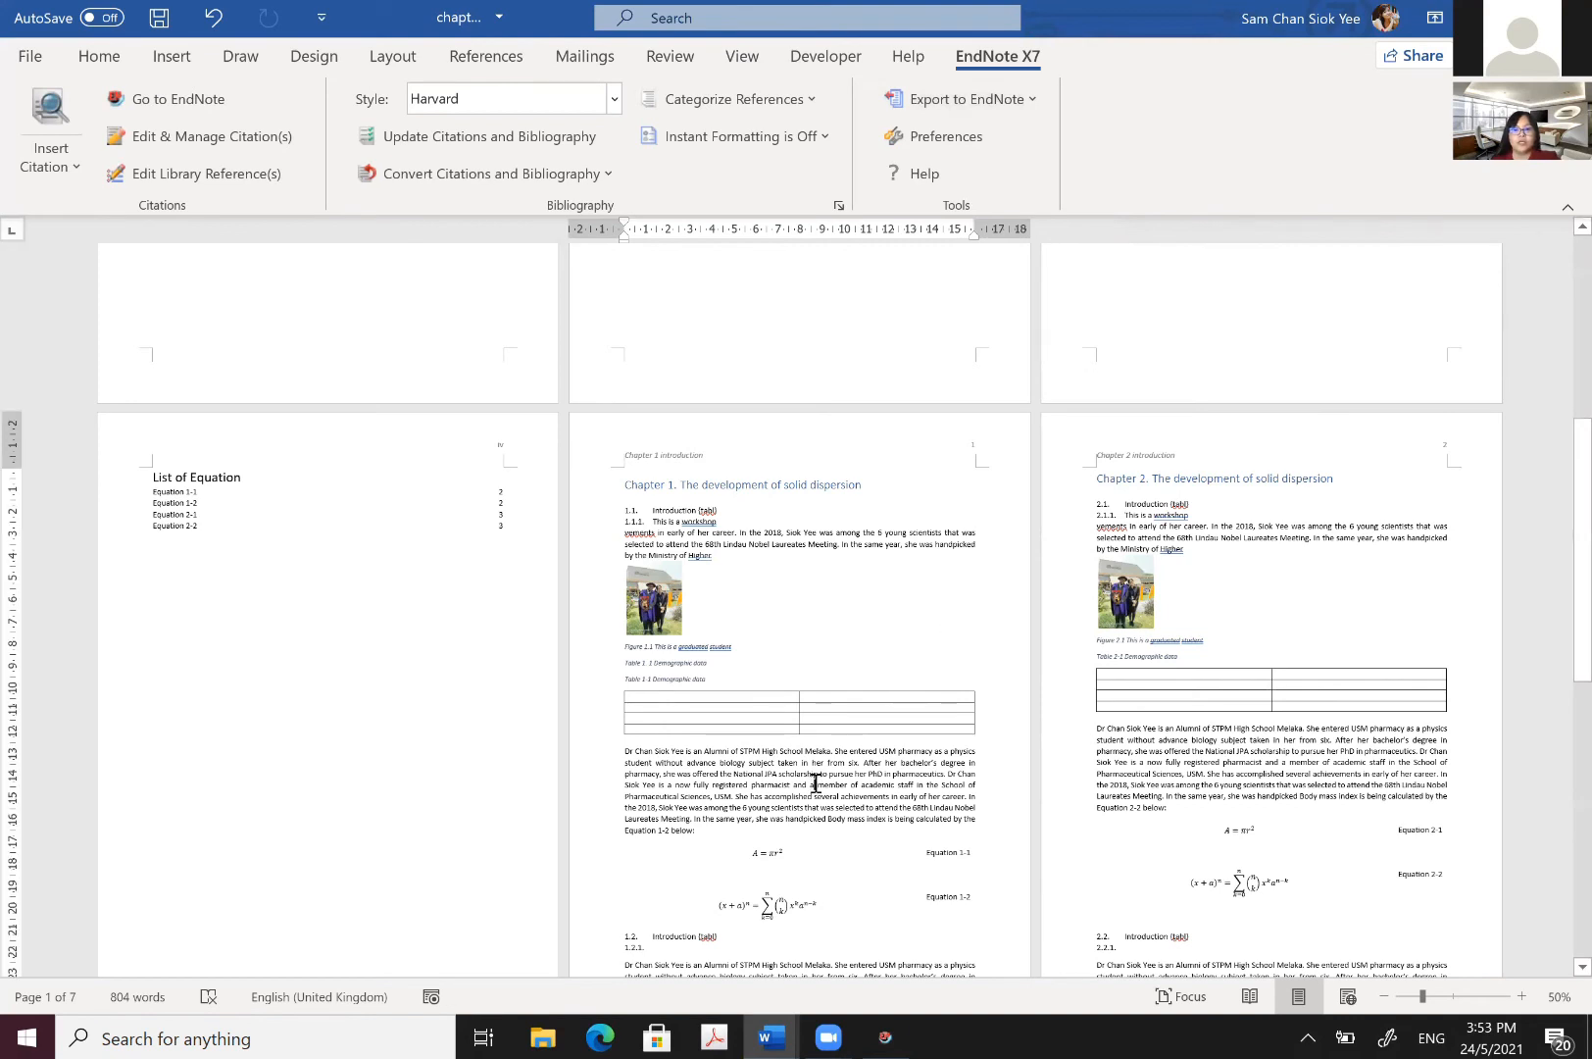
scroll(812, 768, "down", 1)
scroll(816, 763, "down", 3)
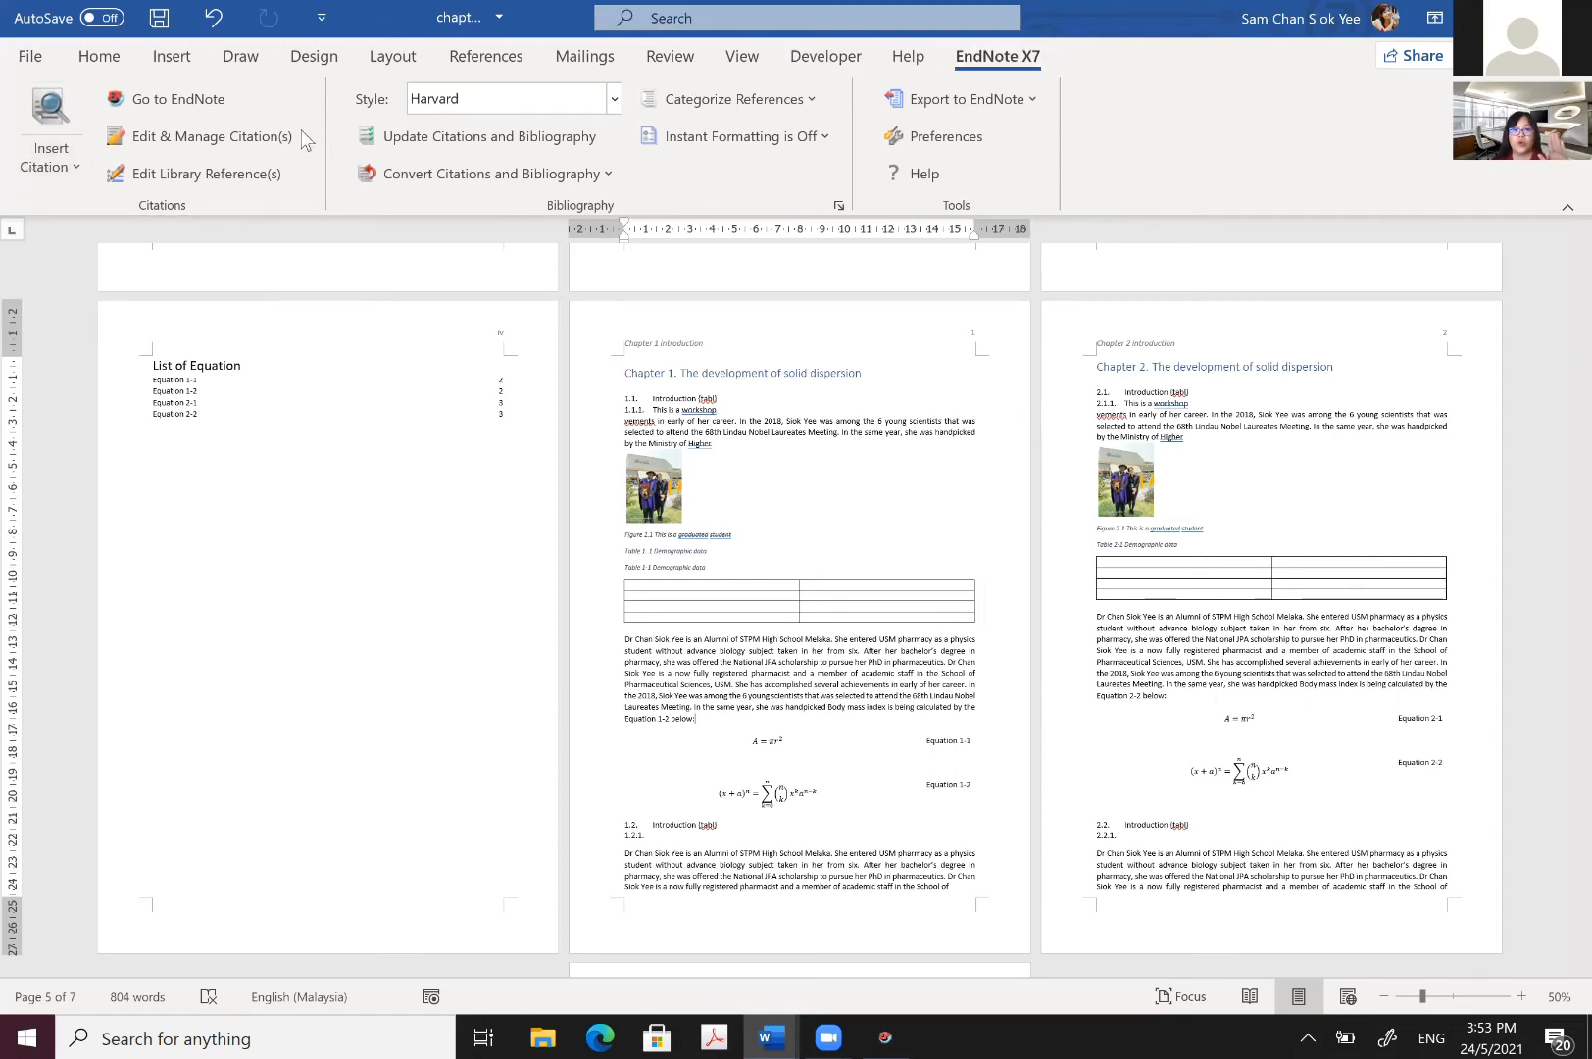
left_click(55, 171)
left_click(81, 210)
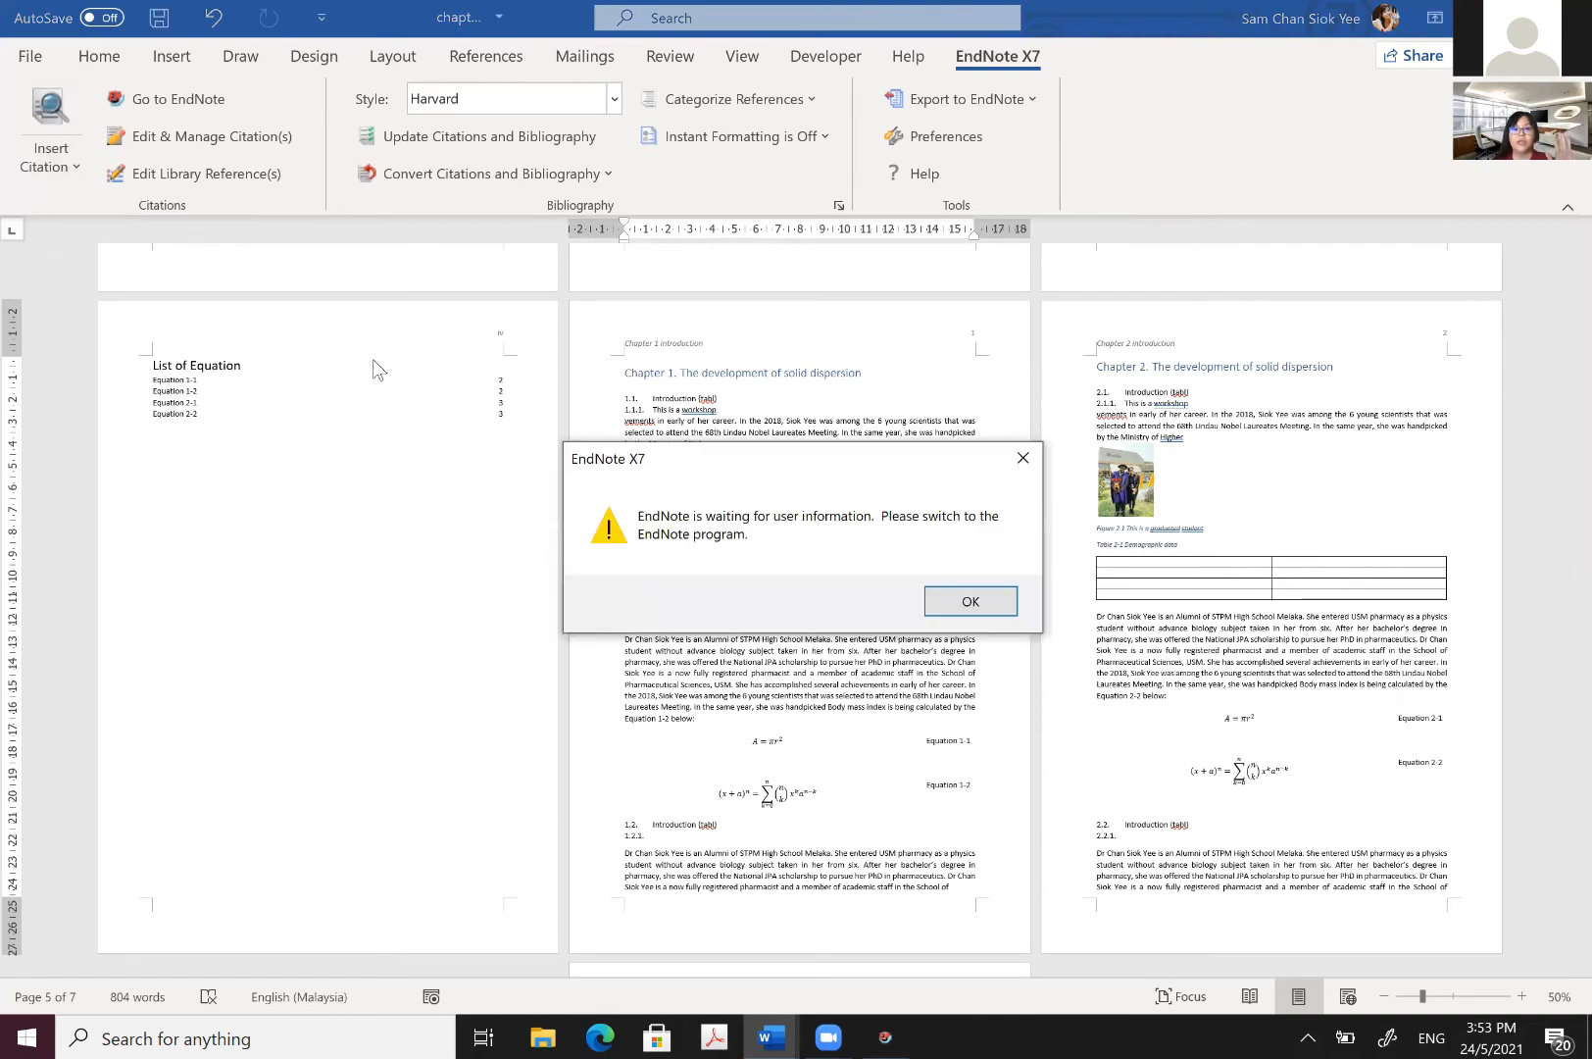
Step: Dismiss the EndNote notice, switch to EndNote and decline the X7.8 update
left_click(971, 601)
left_click(878, 1024)
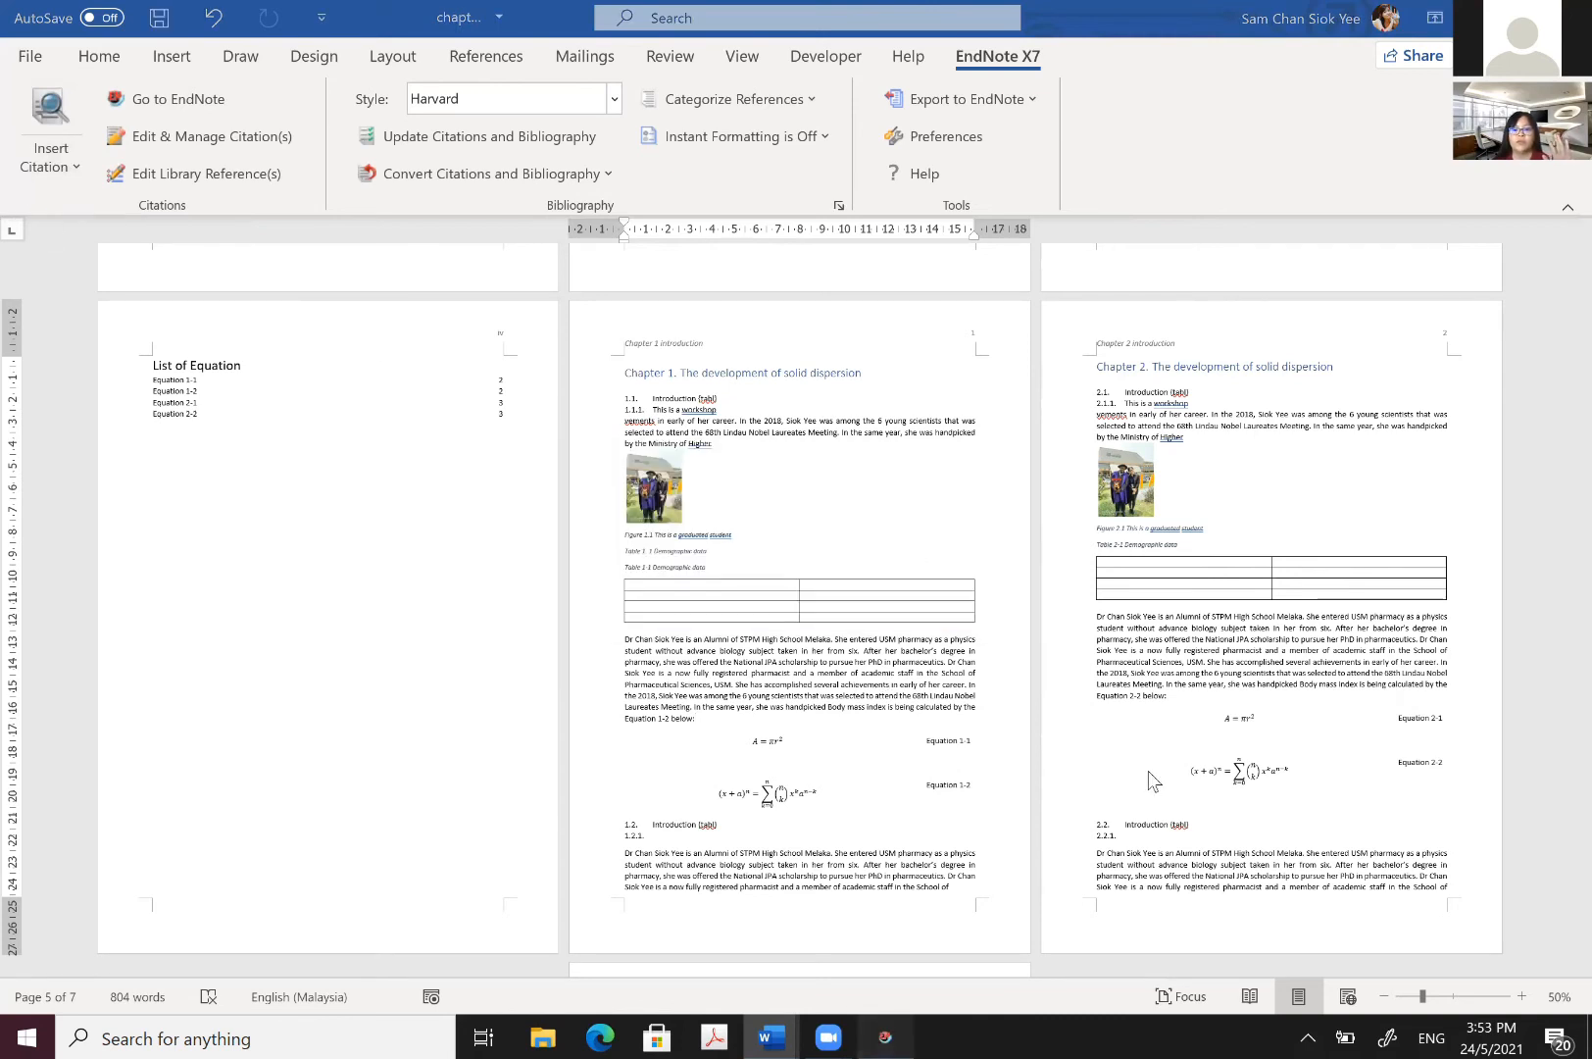
left_click(1253, 712)
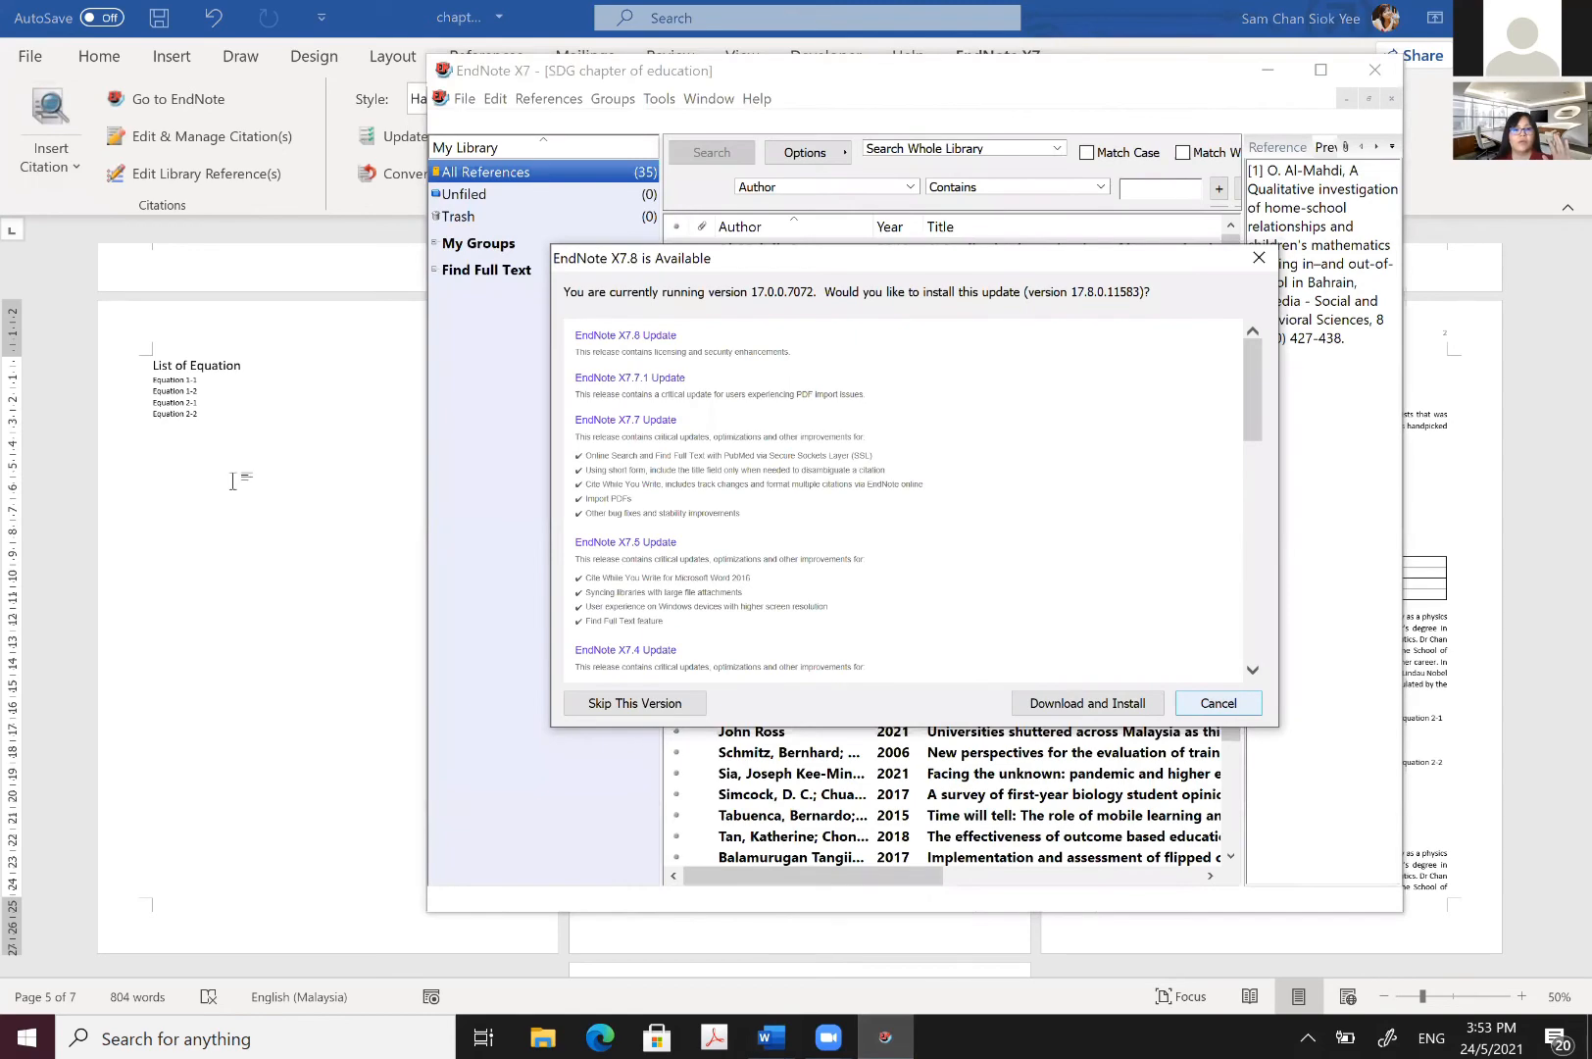
Step: Back in Word, insert the 2010 reference "Heutagogy: An alternative practice based learning approach" as a citation and cancel the matching for {tabl}
left_click(232, 480)
left_click(54, 157)
left_click(349, 340)
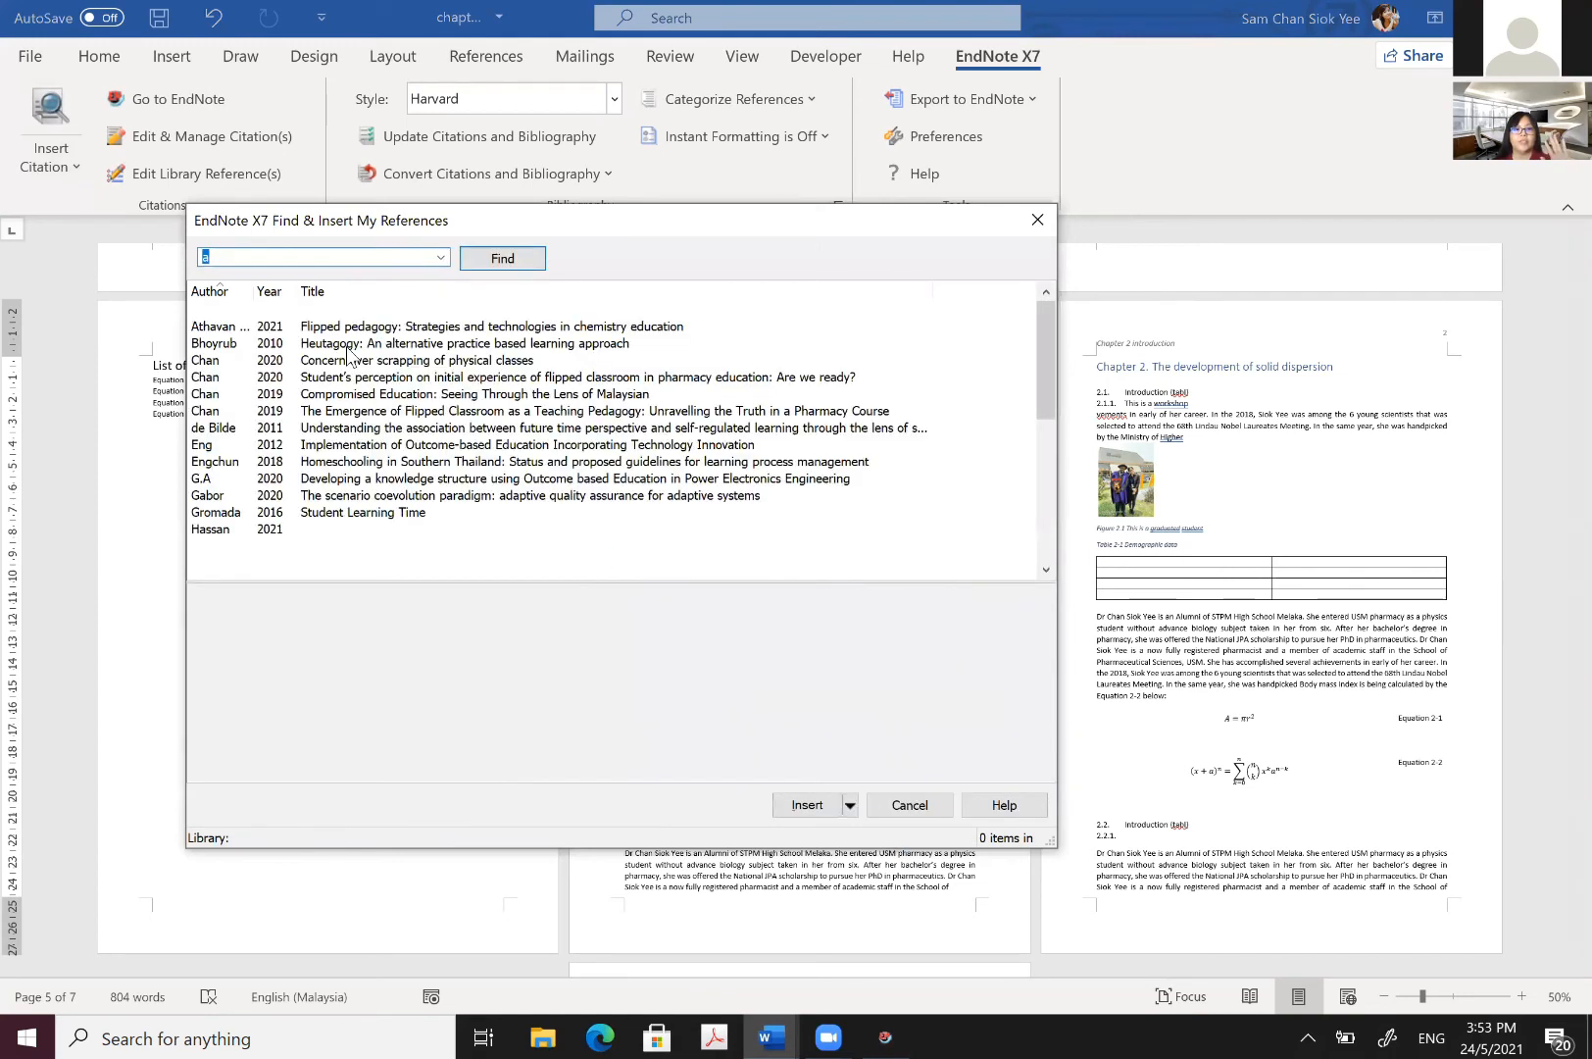
left_click(348, 347)
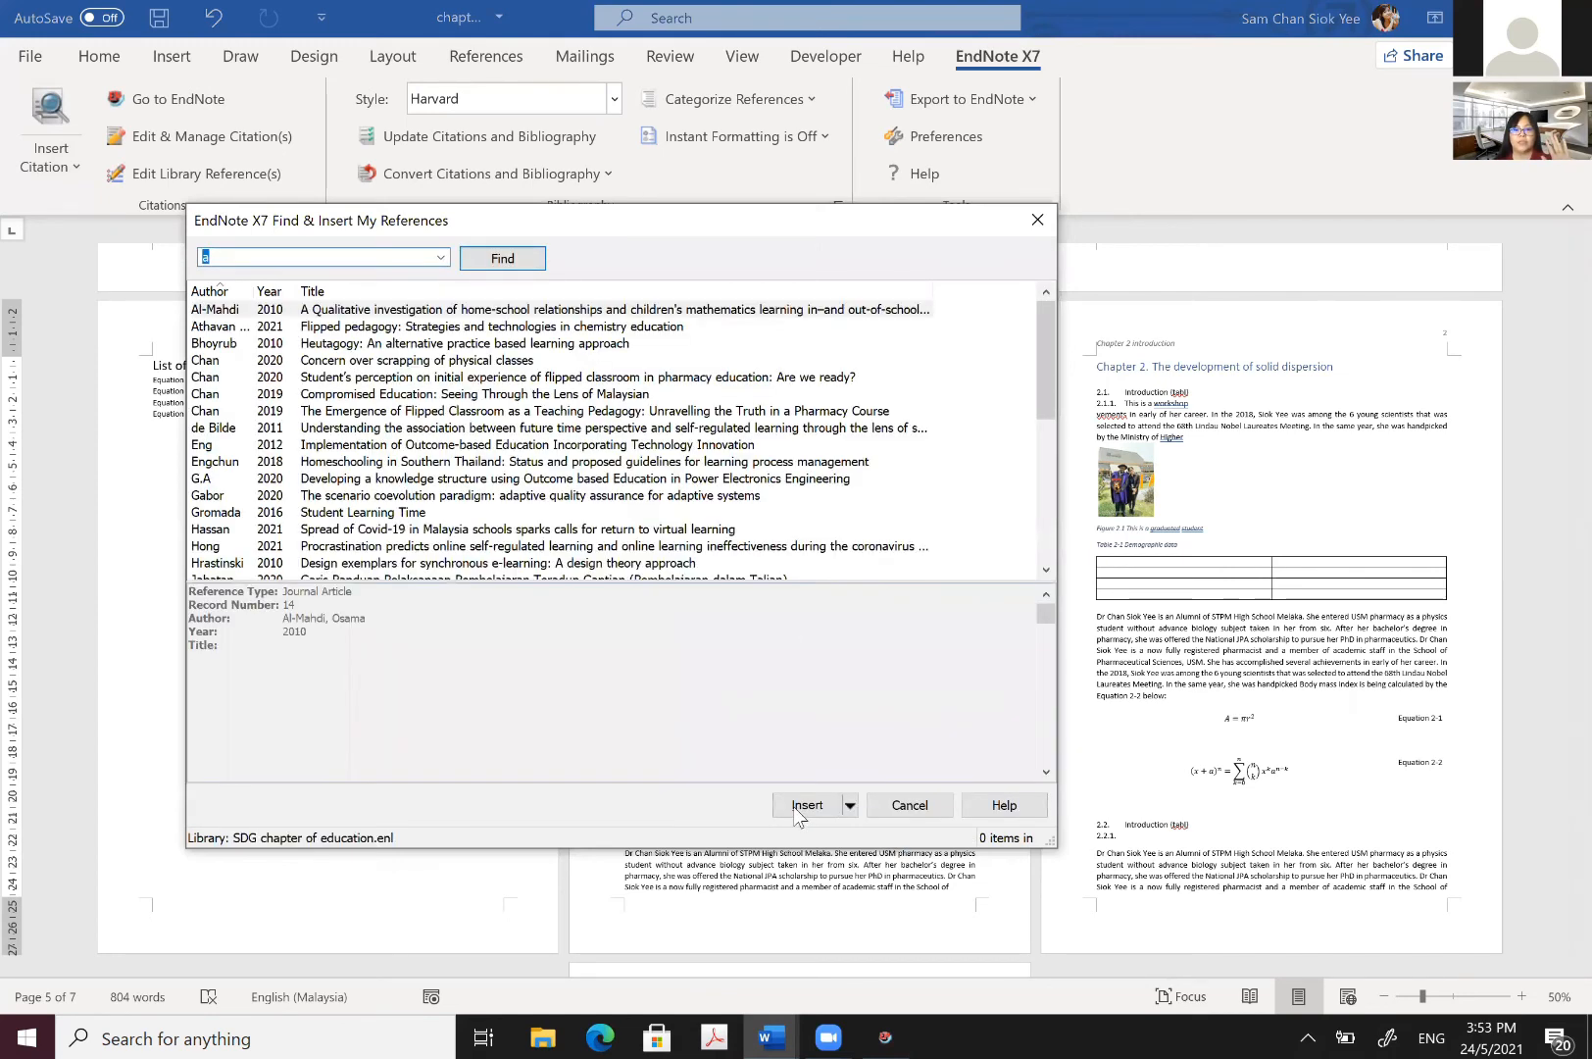
left_click(796, 806)
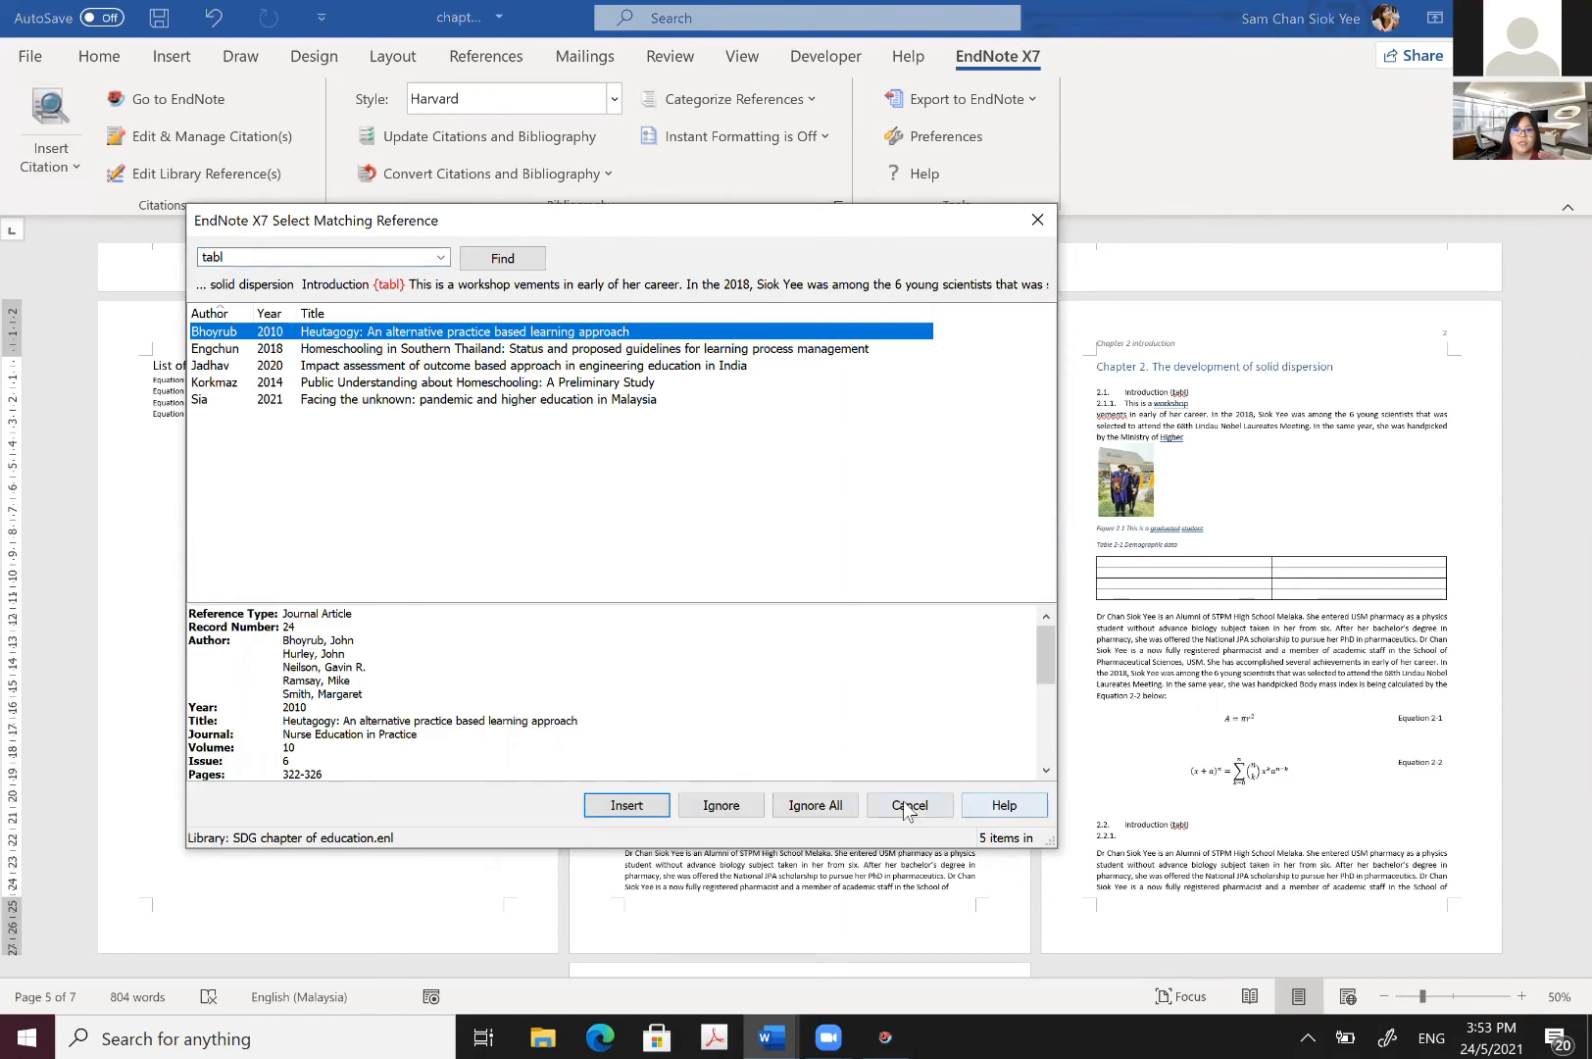
left_click(905, 807)
Step: Examine the citation inserted after "Equation 1-2 below:" at close range and select its text
left_click_drag(718, 689, 807, 733)
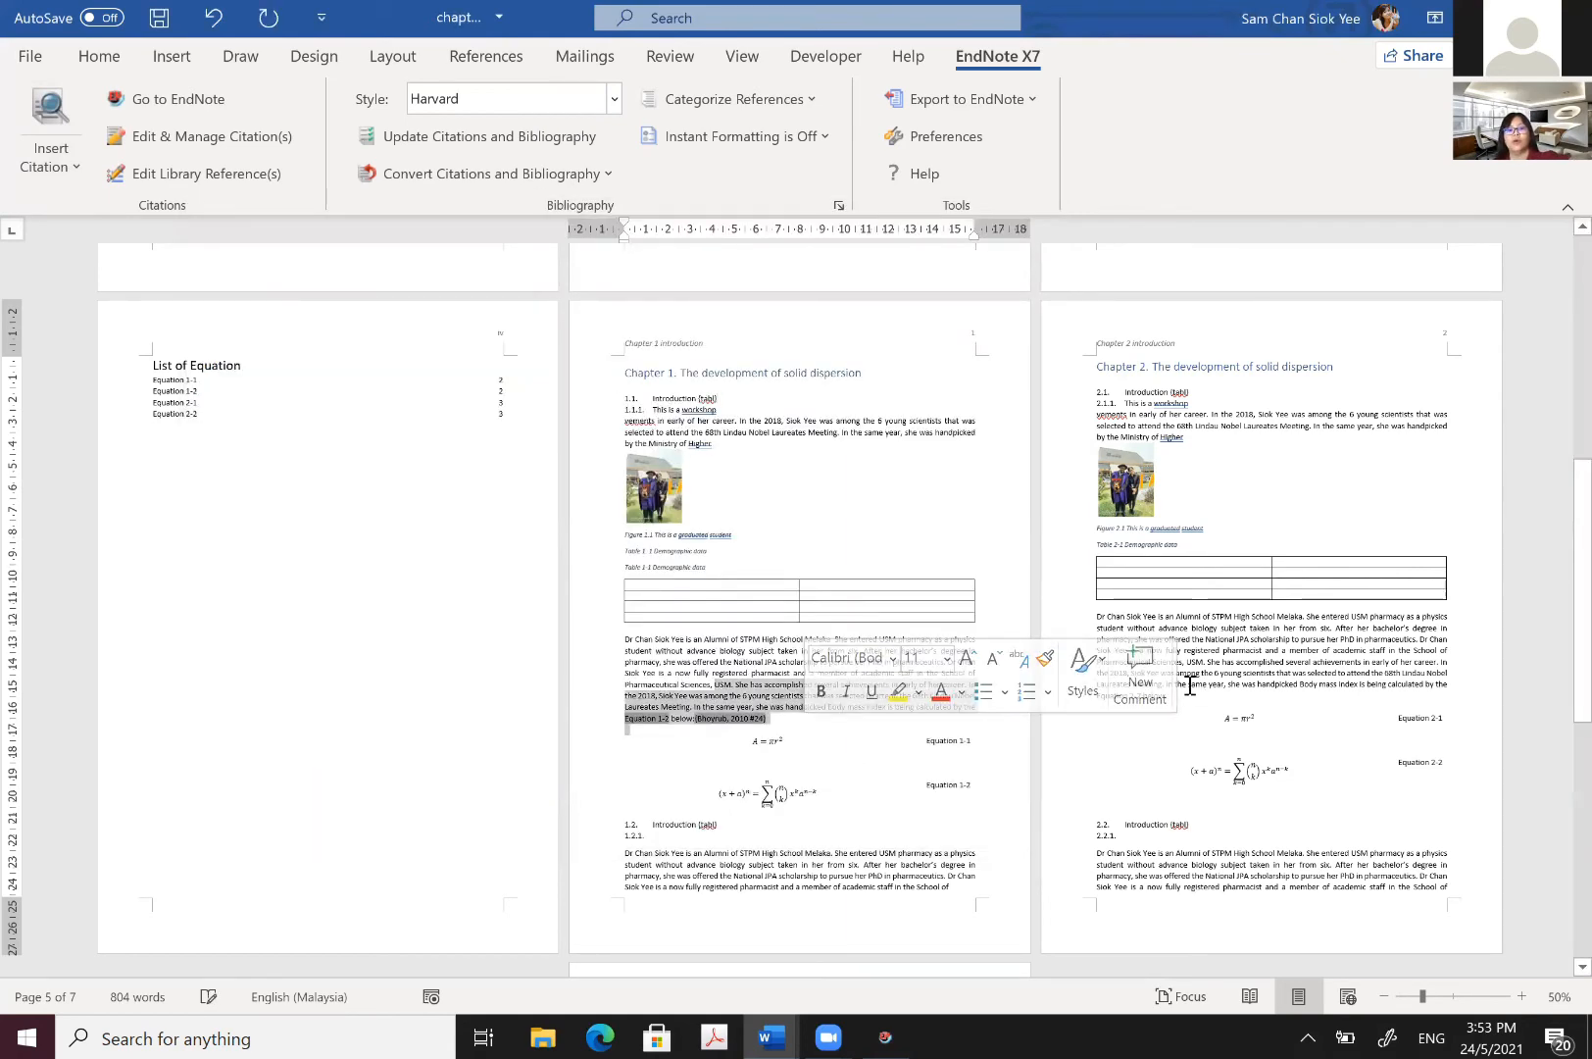
scroll(856, 694, "up", 2)
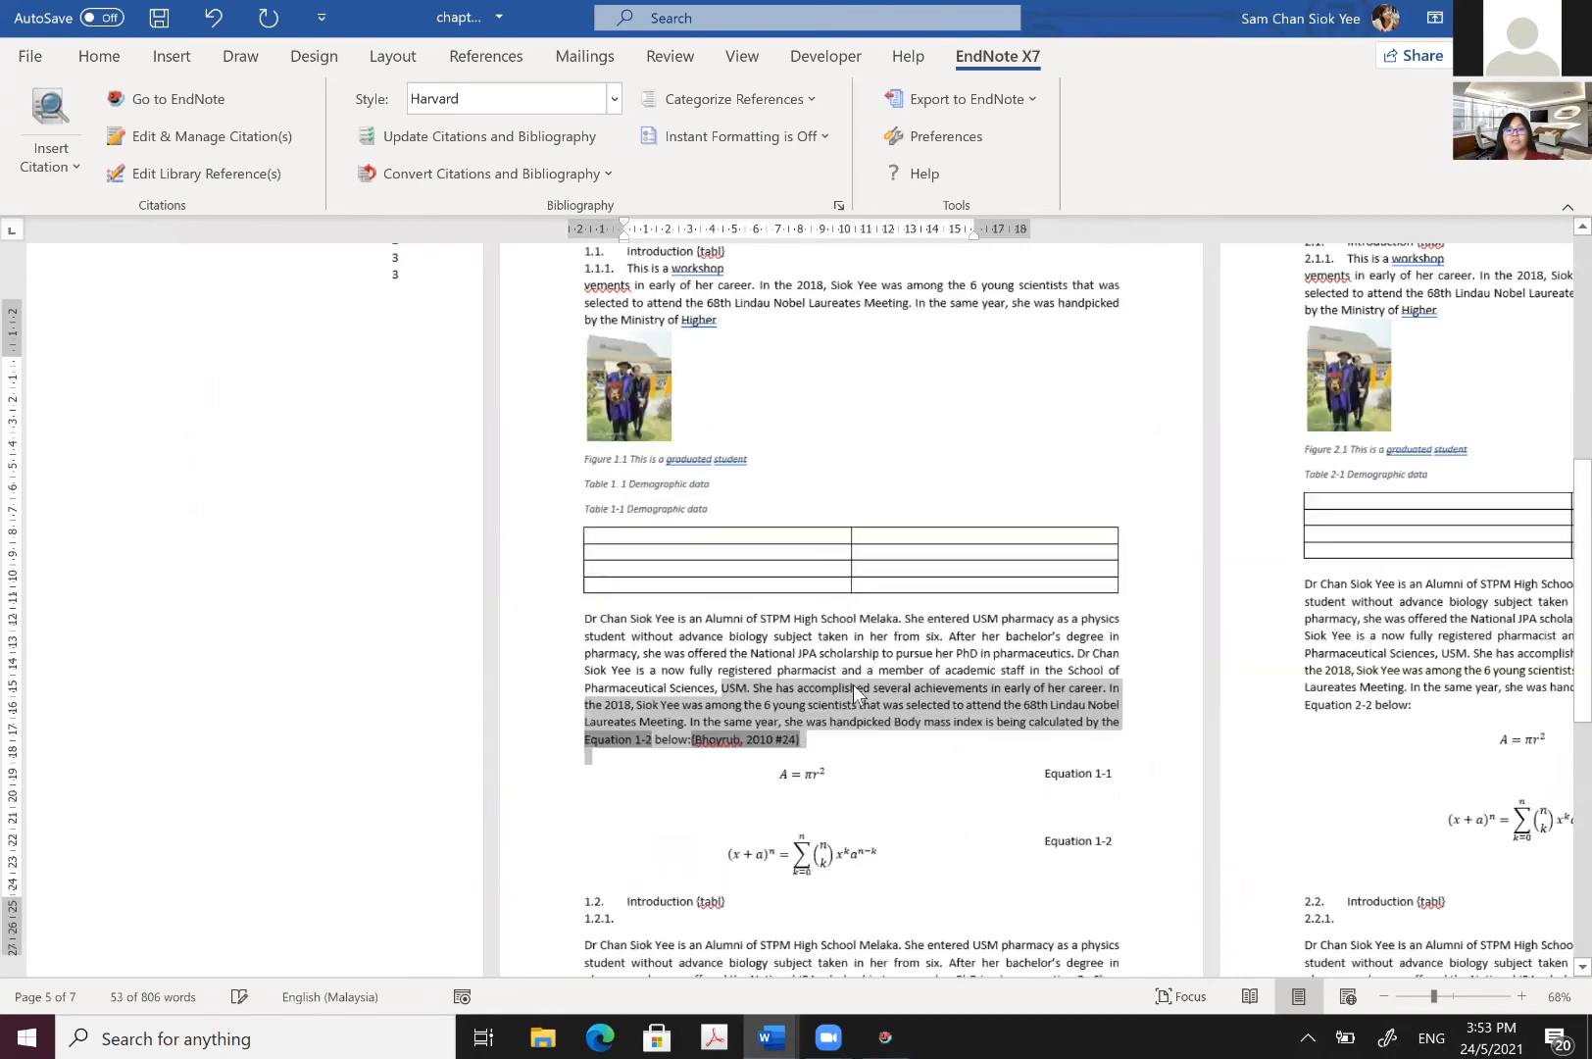
scroll(632, 702, "up", 2)
scroll(523, 690, "up", 4)
left_click(637, 694)
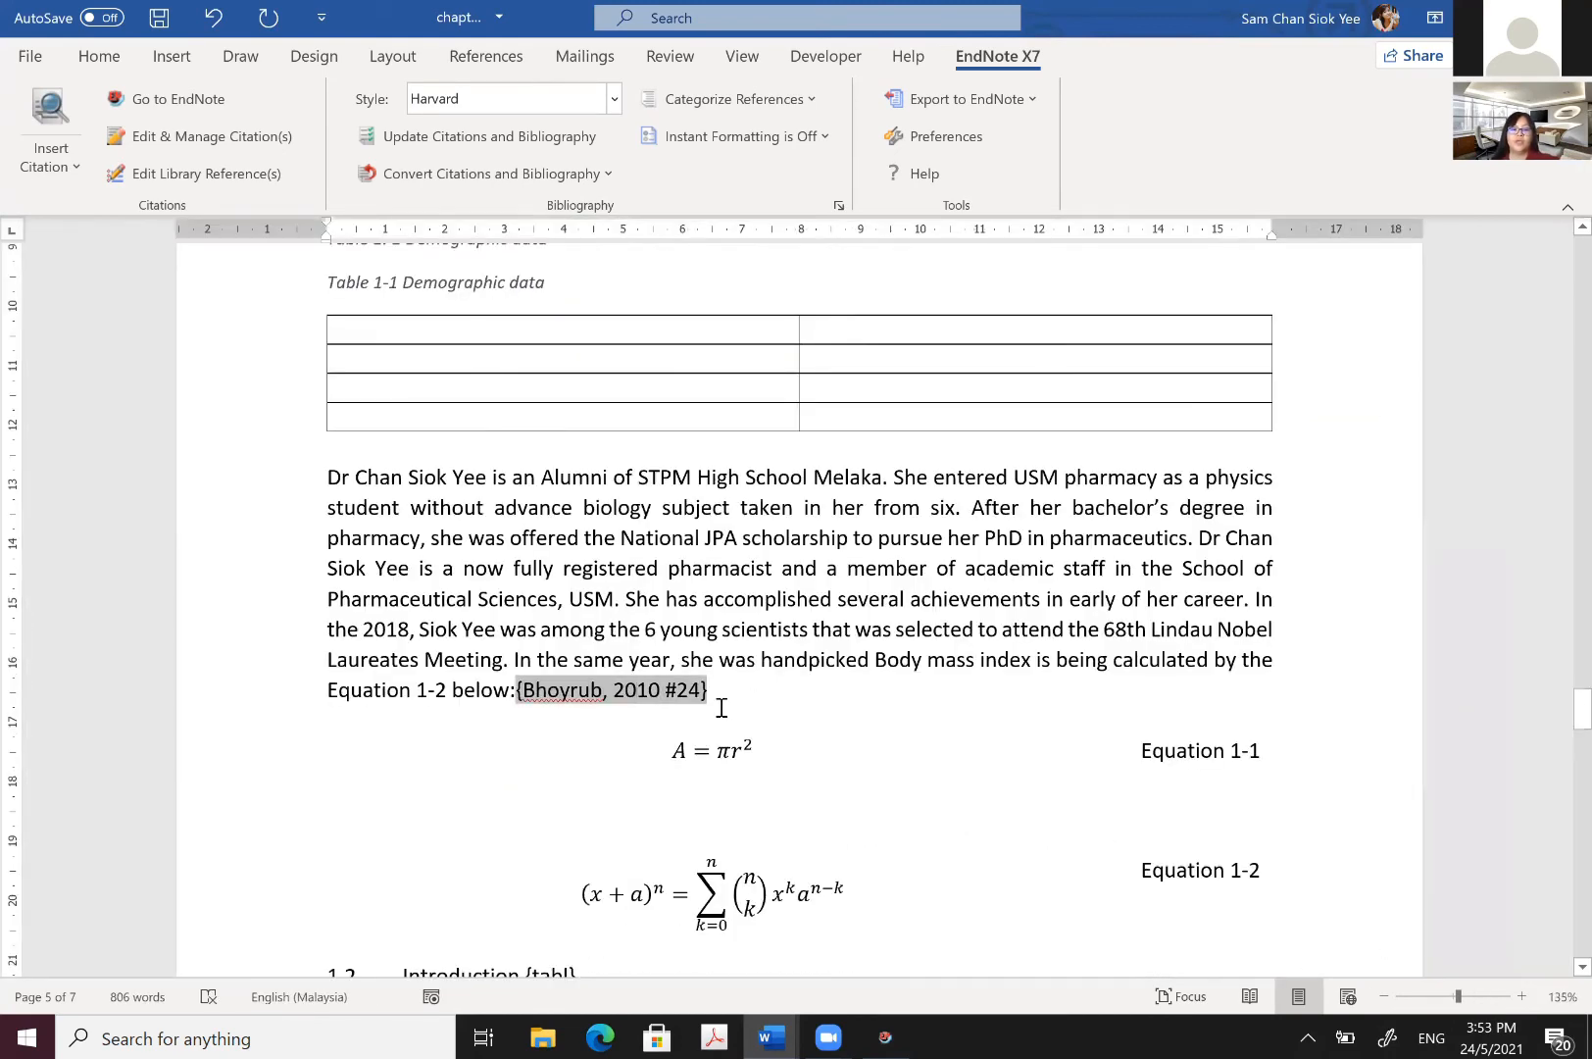
left_click(711, 698)
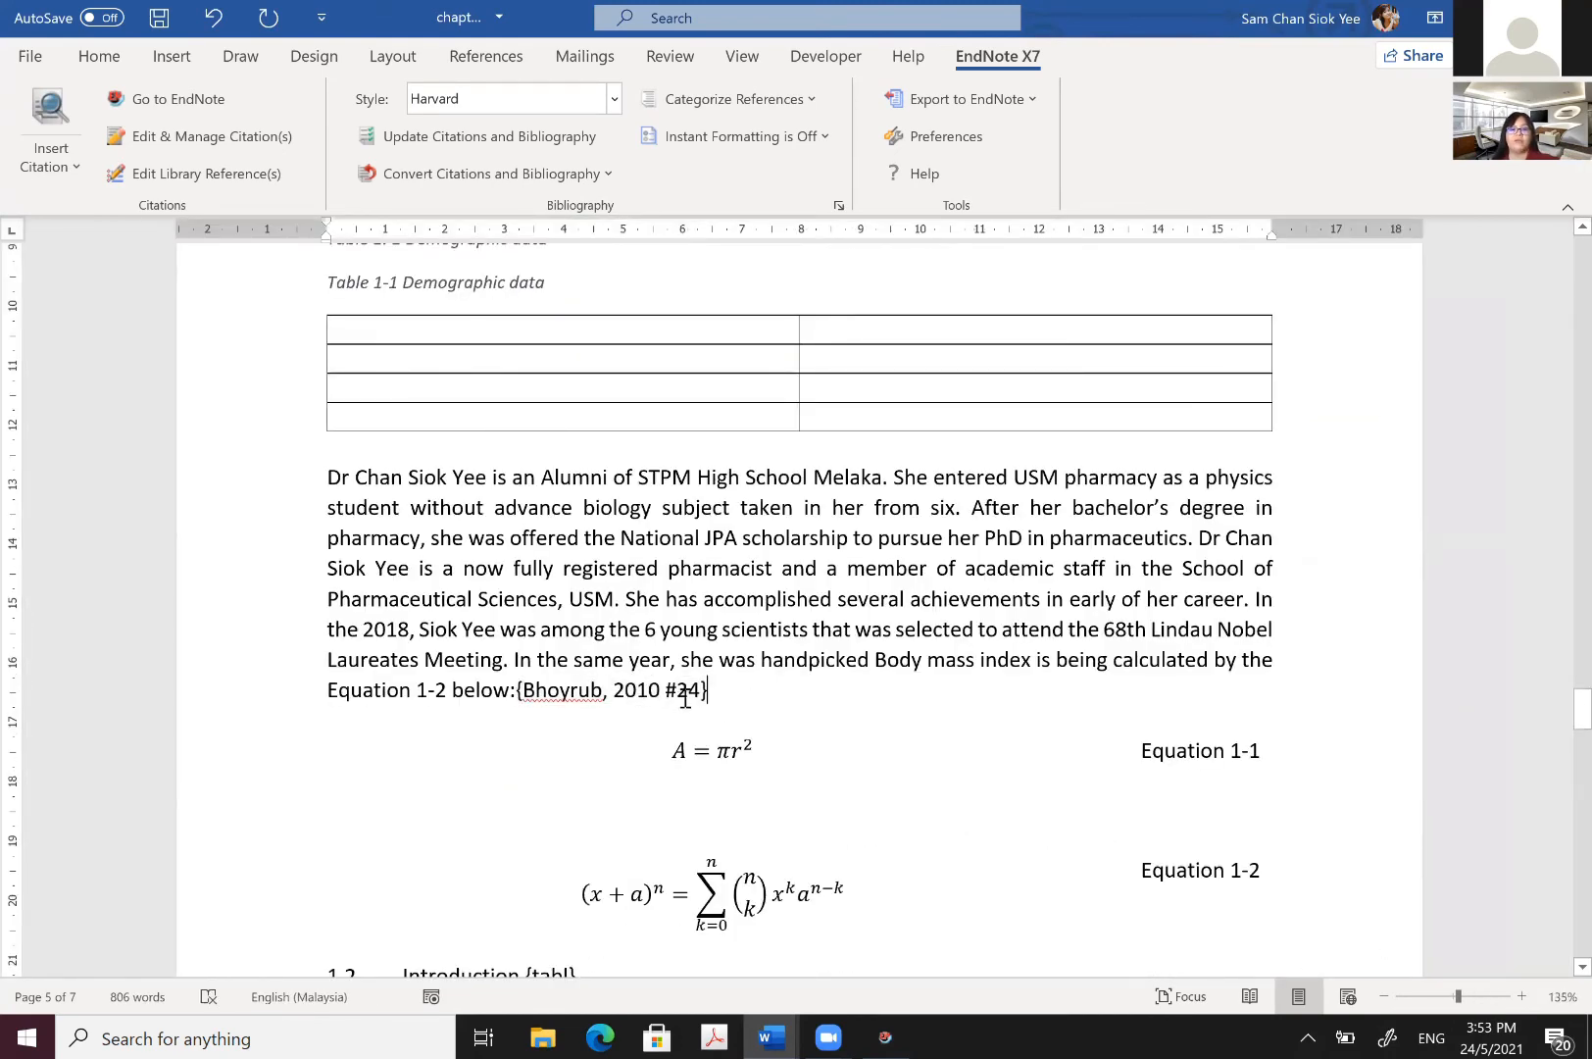
left_click(686, 697)
left_click_drag(708, 694, 523, 689)
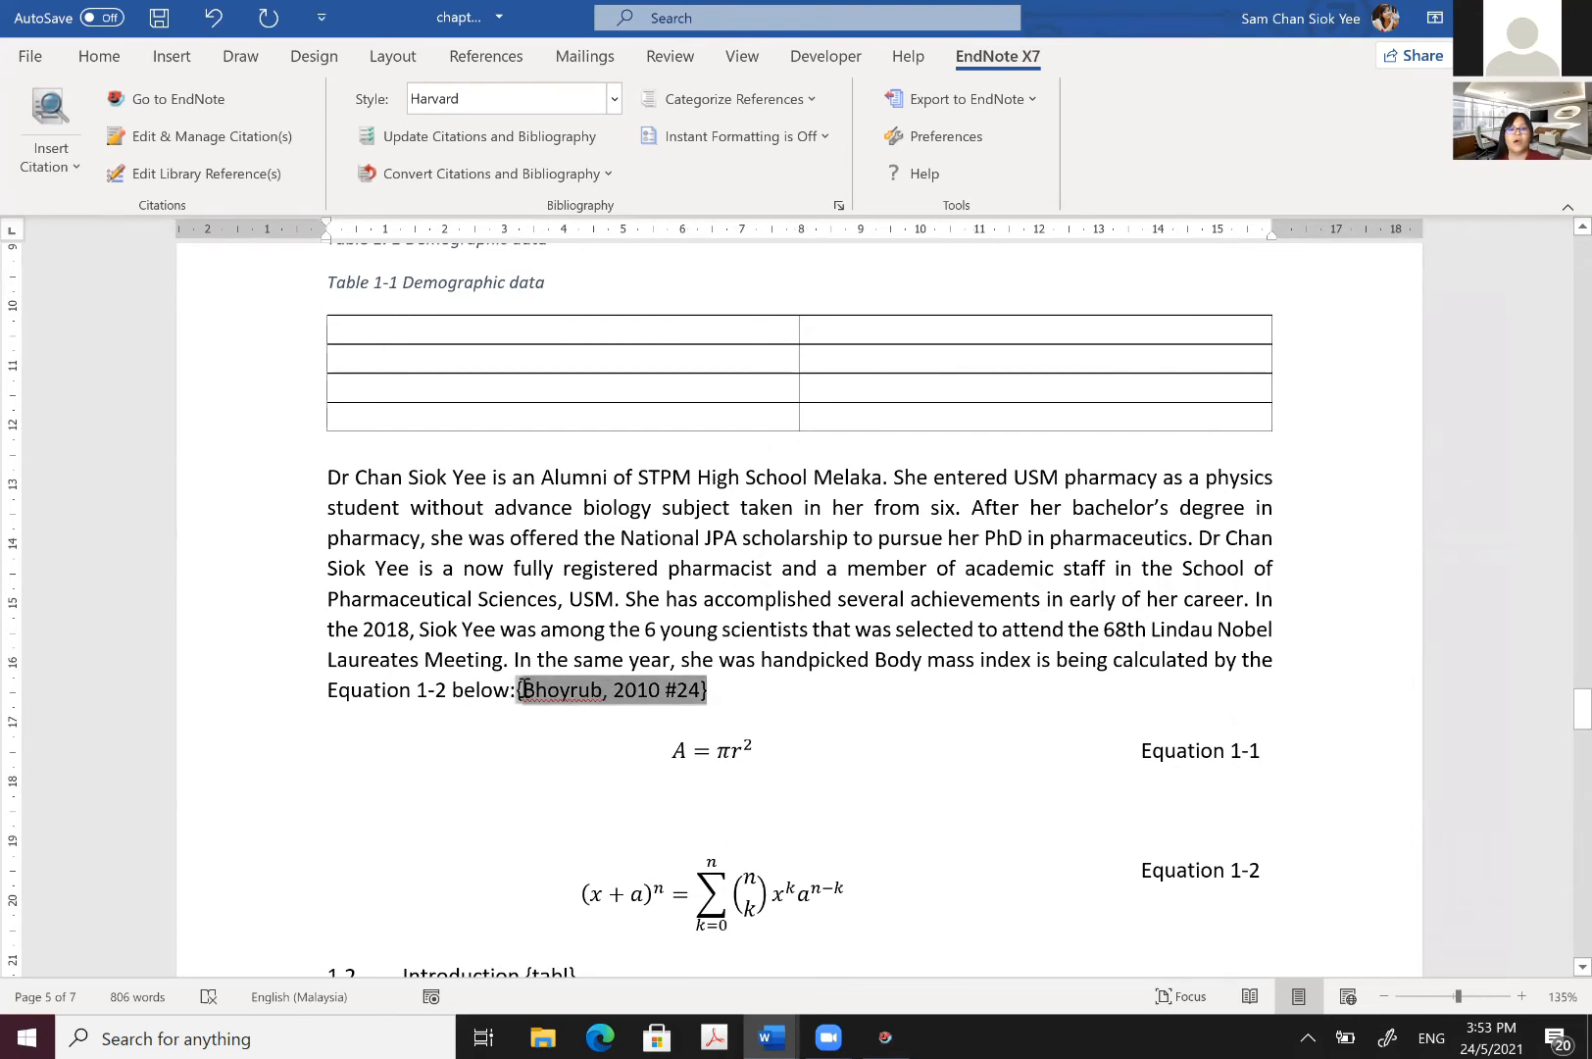
Step: Try to update the citations and bibliography, cancel the reference matching, and delete {tabl} from heading 1.1
left_click(497, 133)
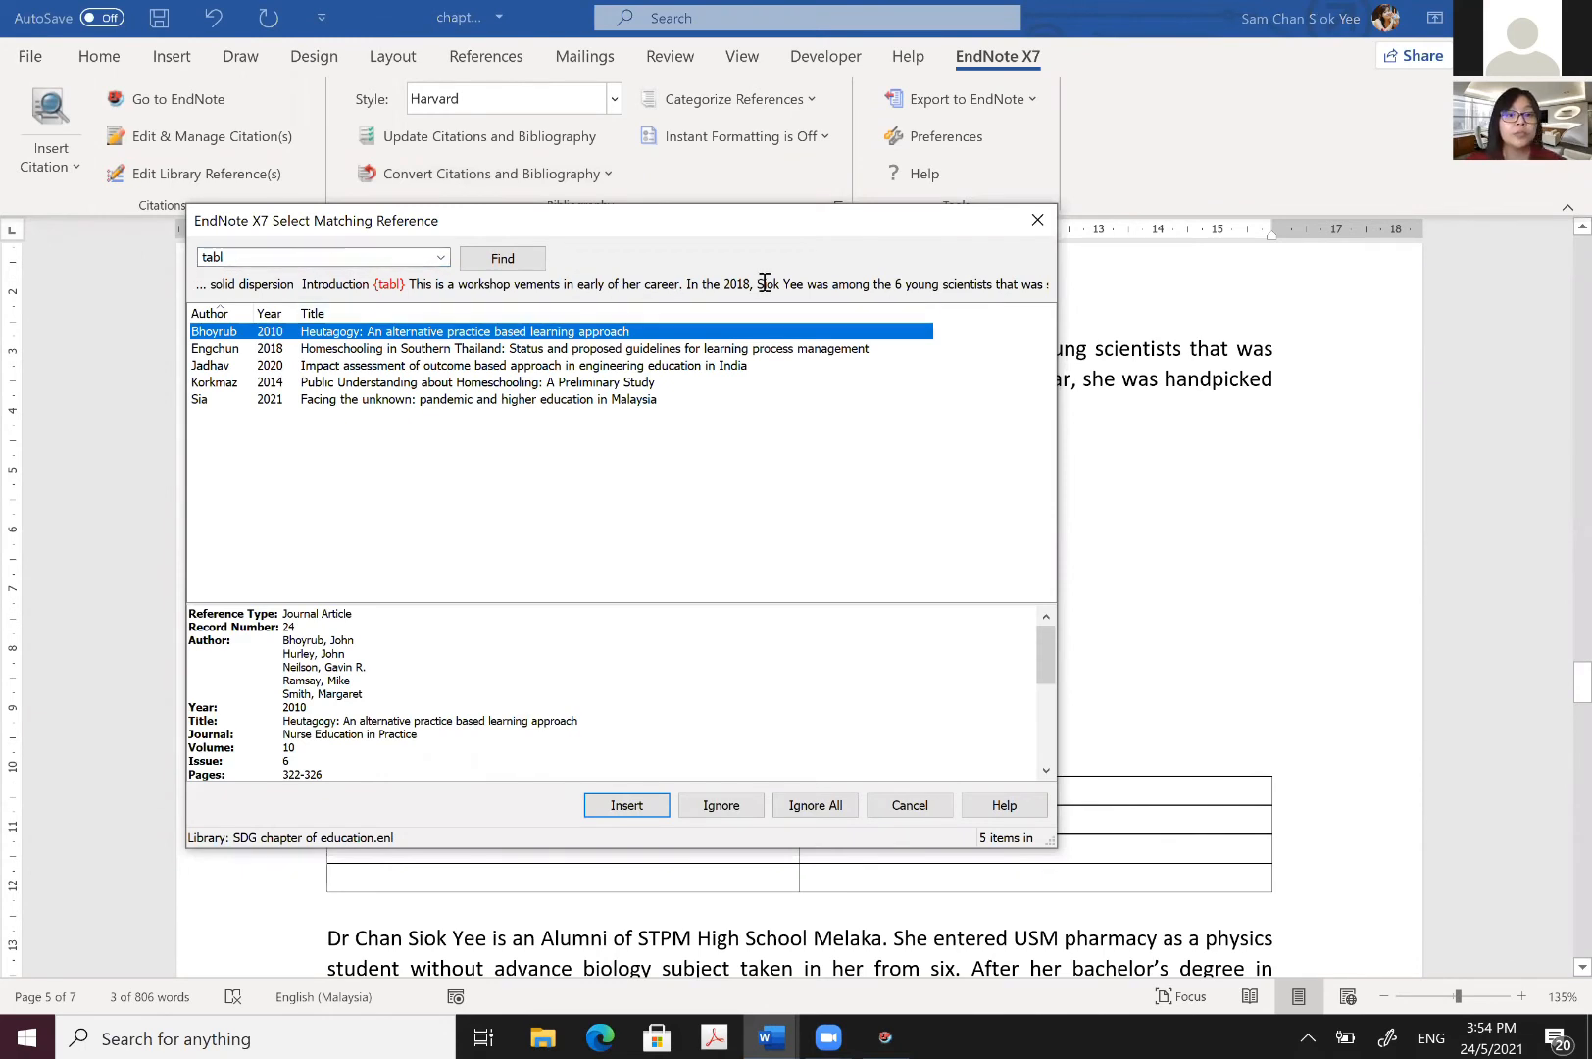
left_click(1048, 235)
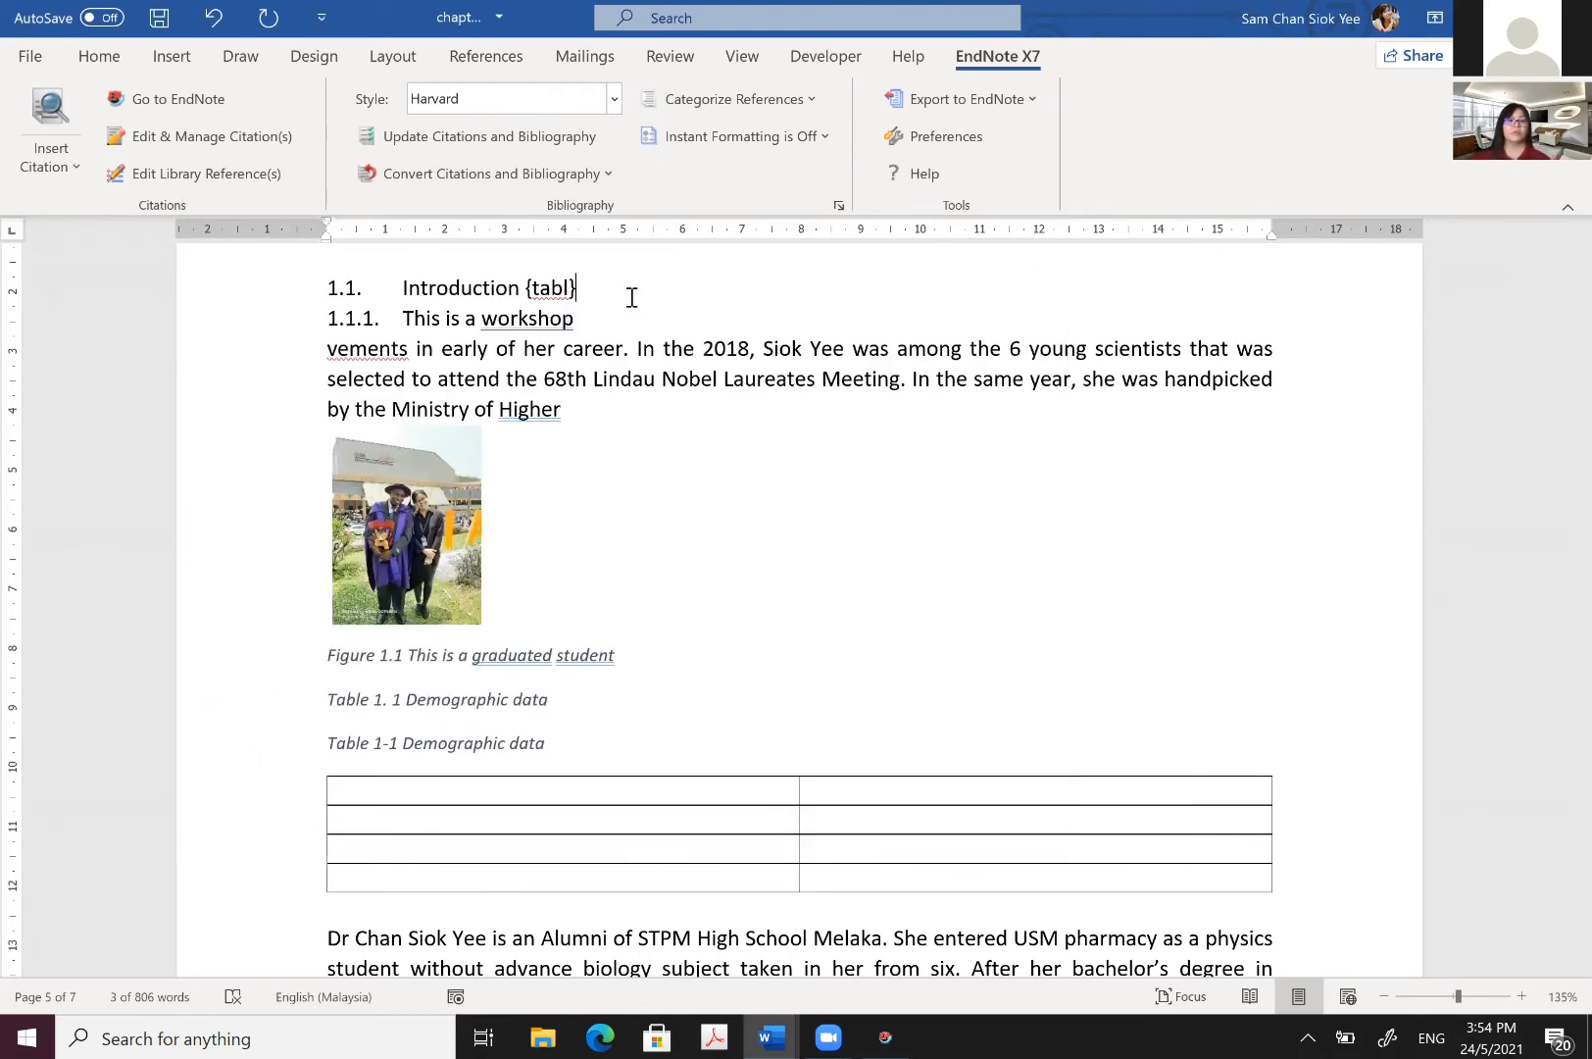
key("BackSpace")
key("BackSpace")
key("BackSpace")
key("BackSpace")
key("BackSpace")
key("BackSpace")
key("BackSpace")
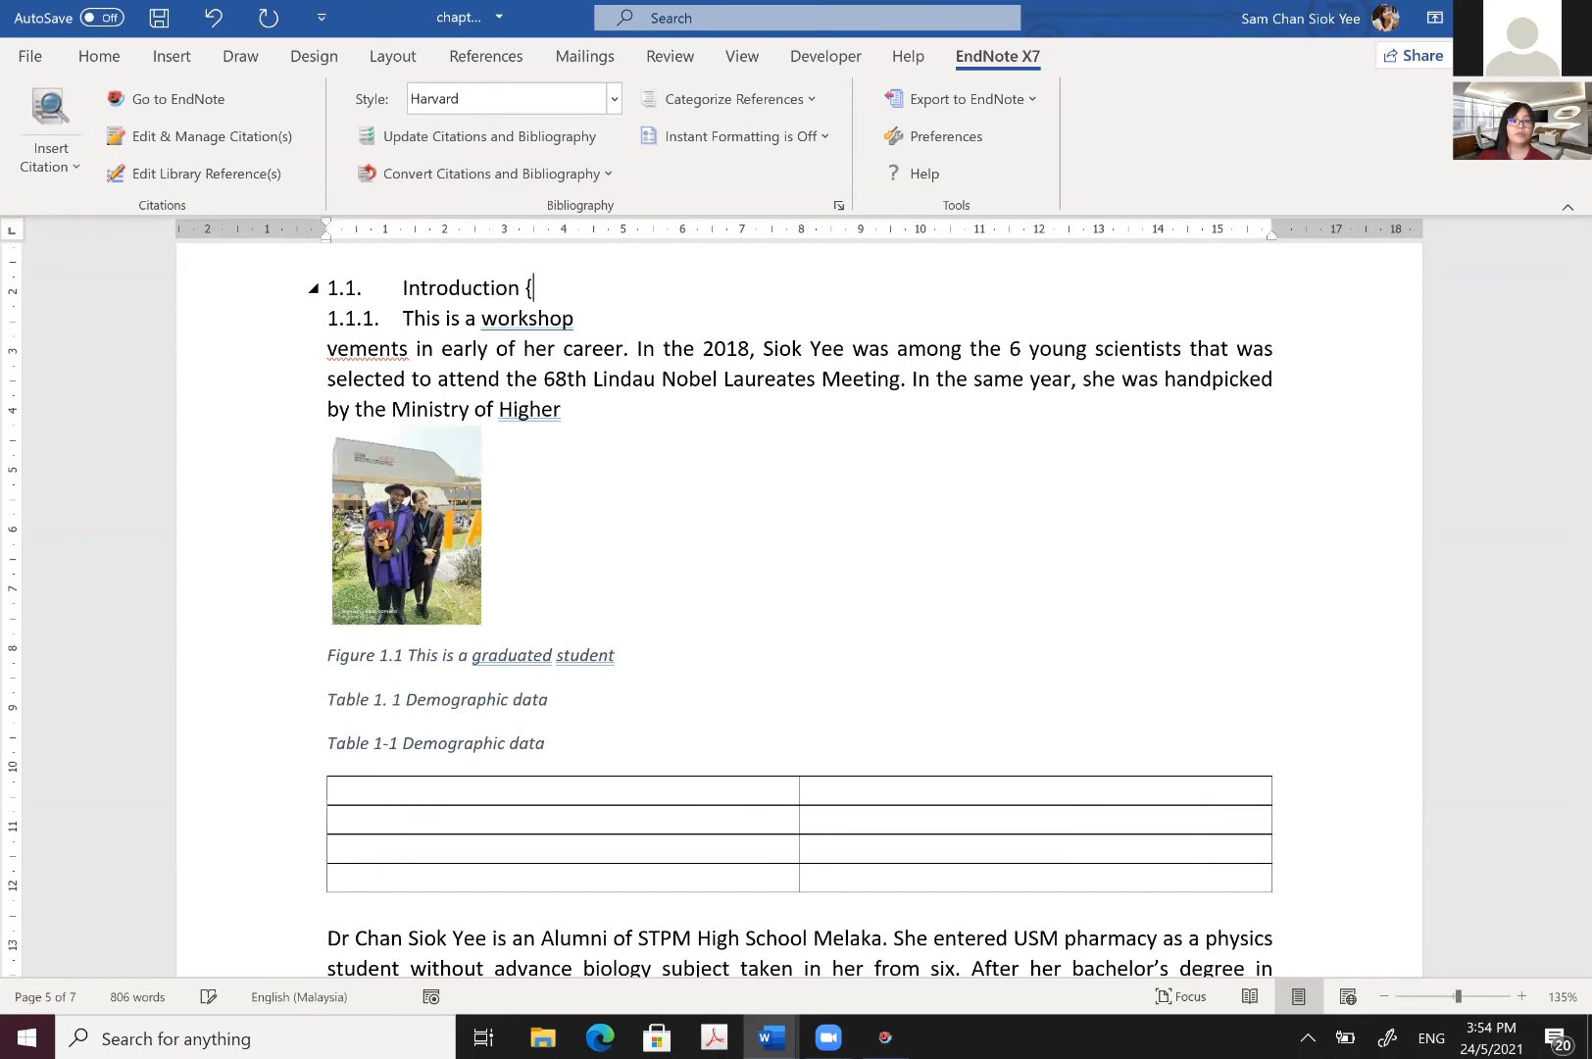
Step: Retry updating the citations and bibliography, and cancel the reference matching for {tabl} in heading 1.2
scroll(591, 588, "down", 4)
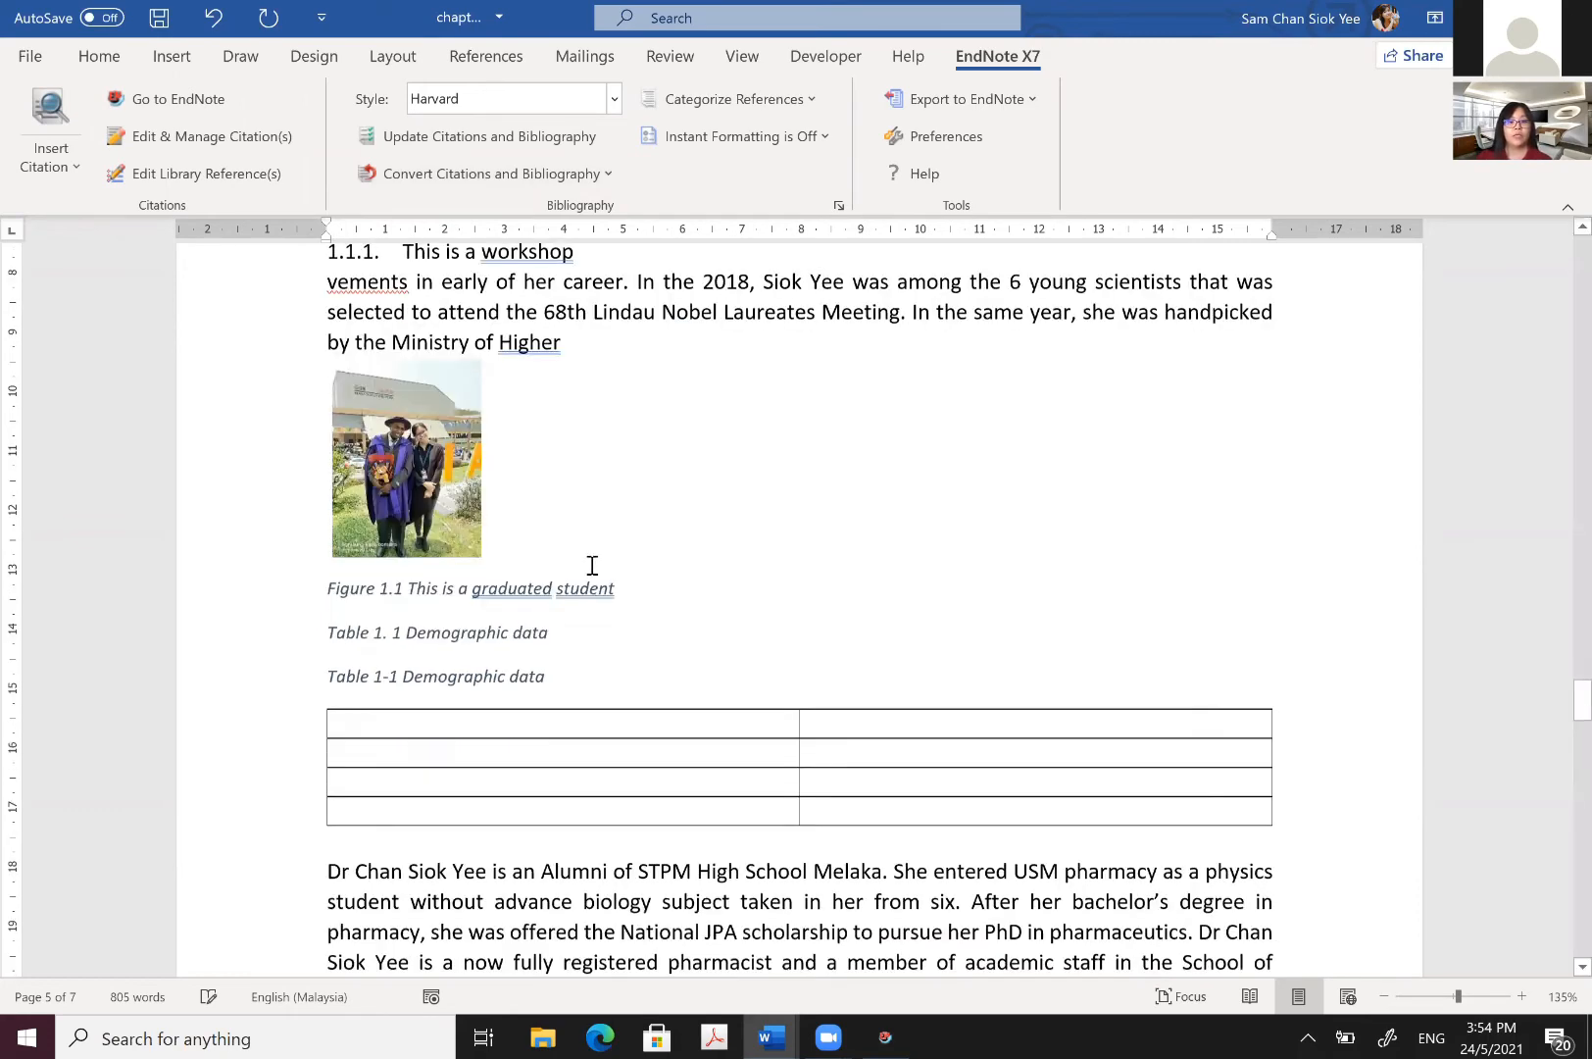
left_click(520, 147)
scroll(461, 401, "down", 2)
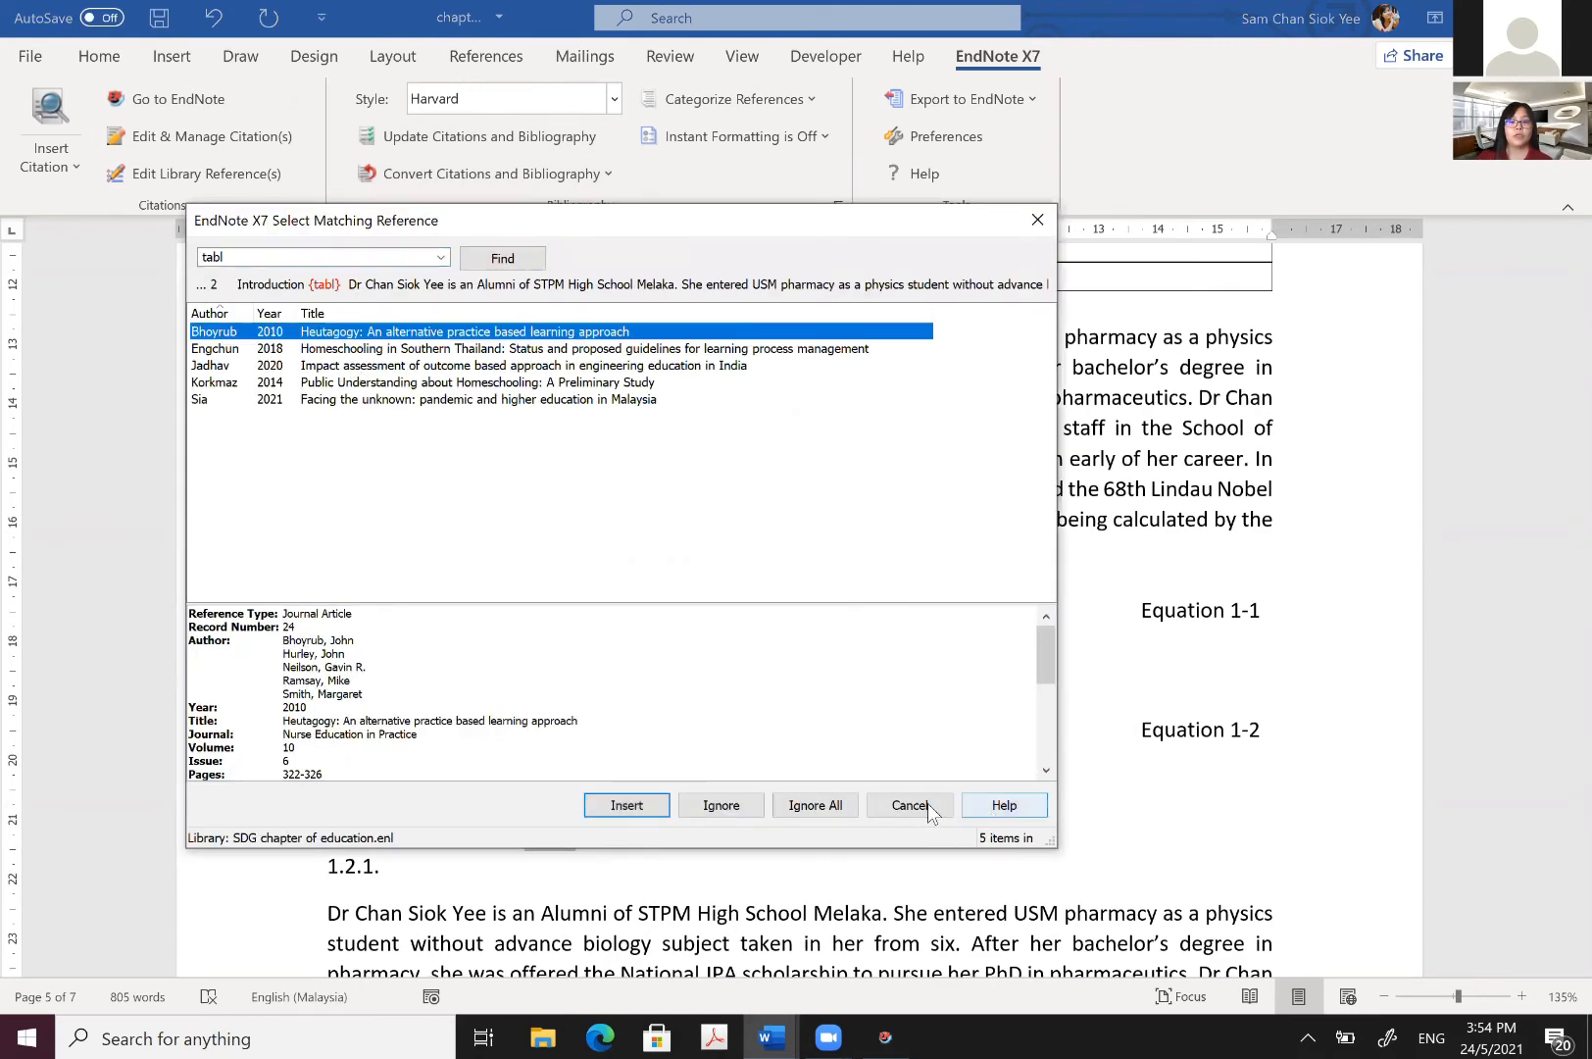
left_click(918, 804)
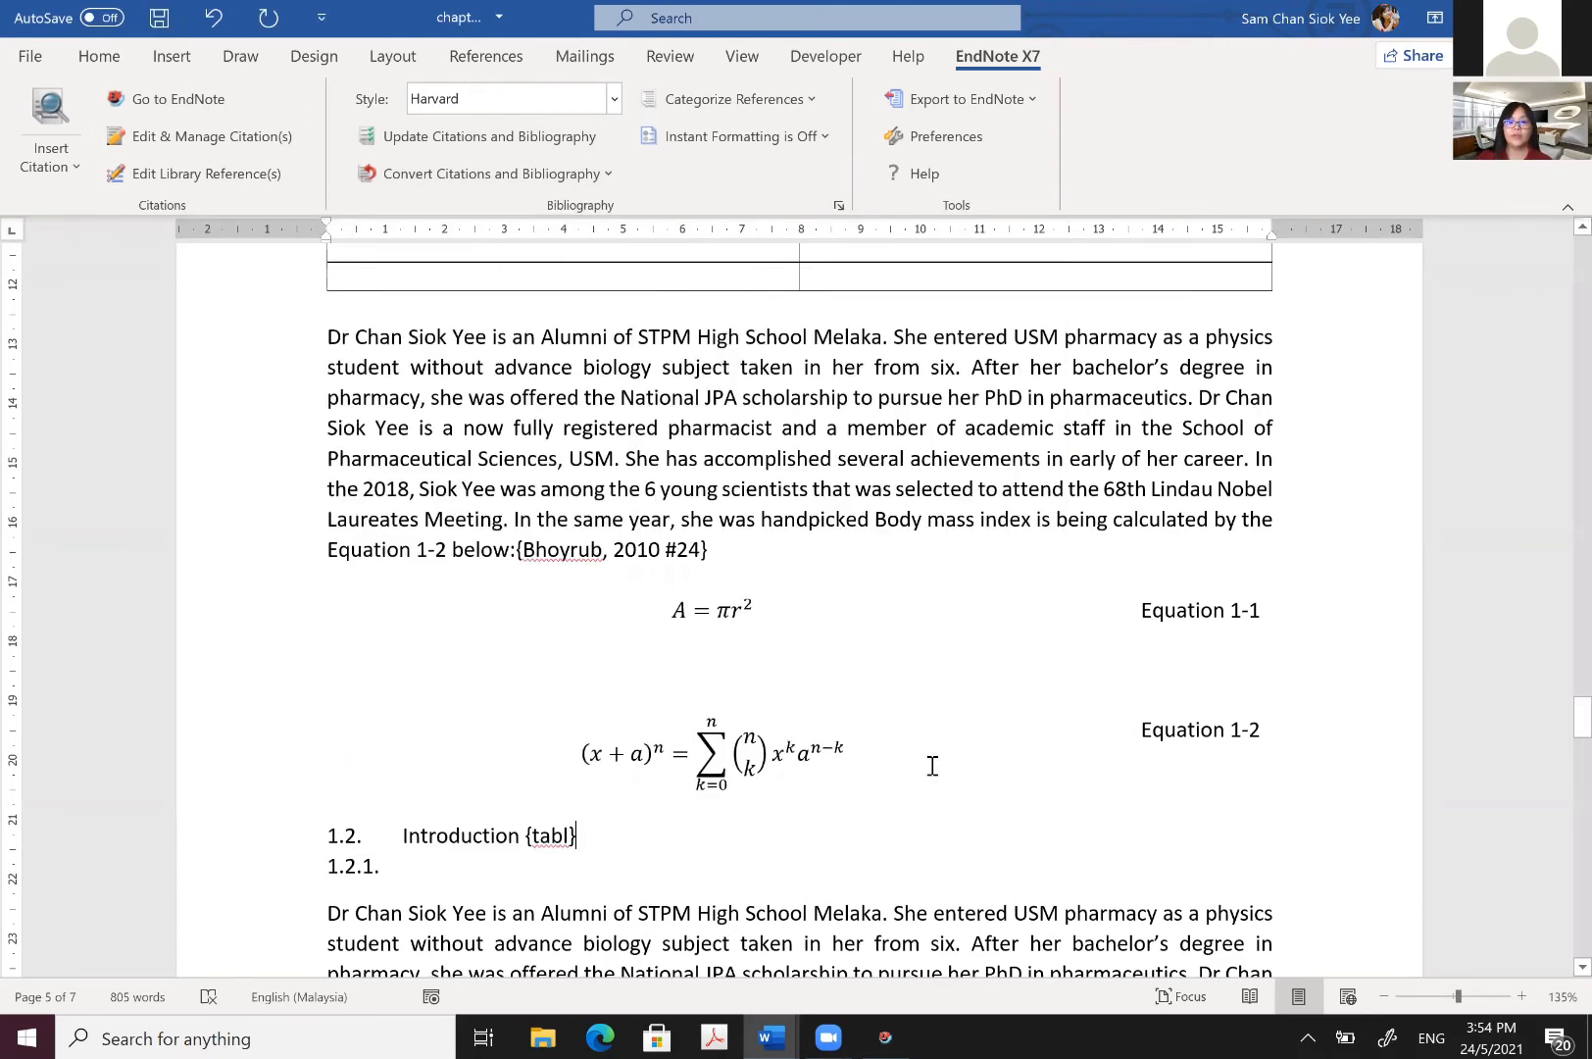
Step: Look through the document's pages for remaining {tabl} text and reduce the zoom to 70%
scroll(930, 768, "down", 8)
scroll(930, 768, "down", 9)
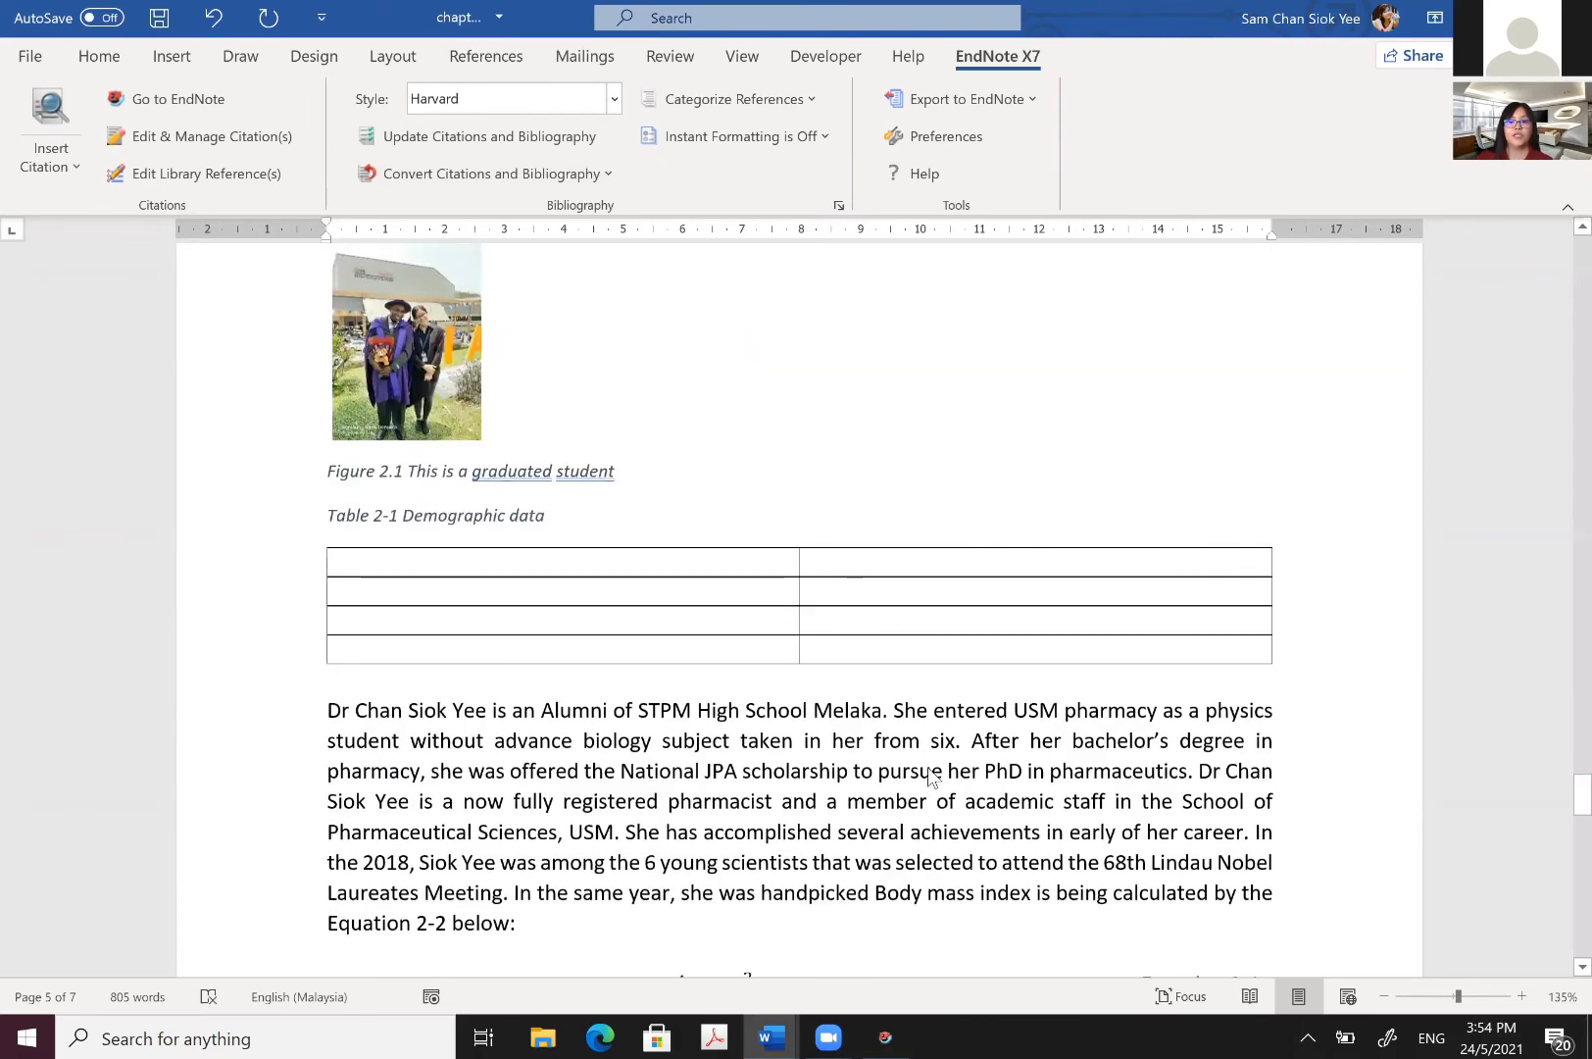
scroll(934, 701, "down", 5)
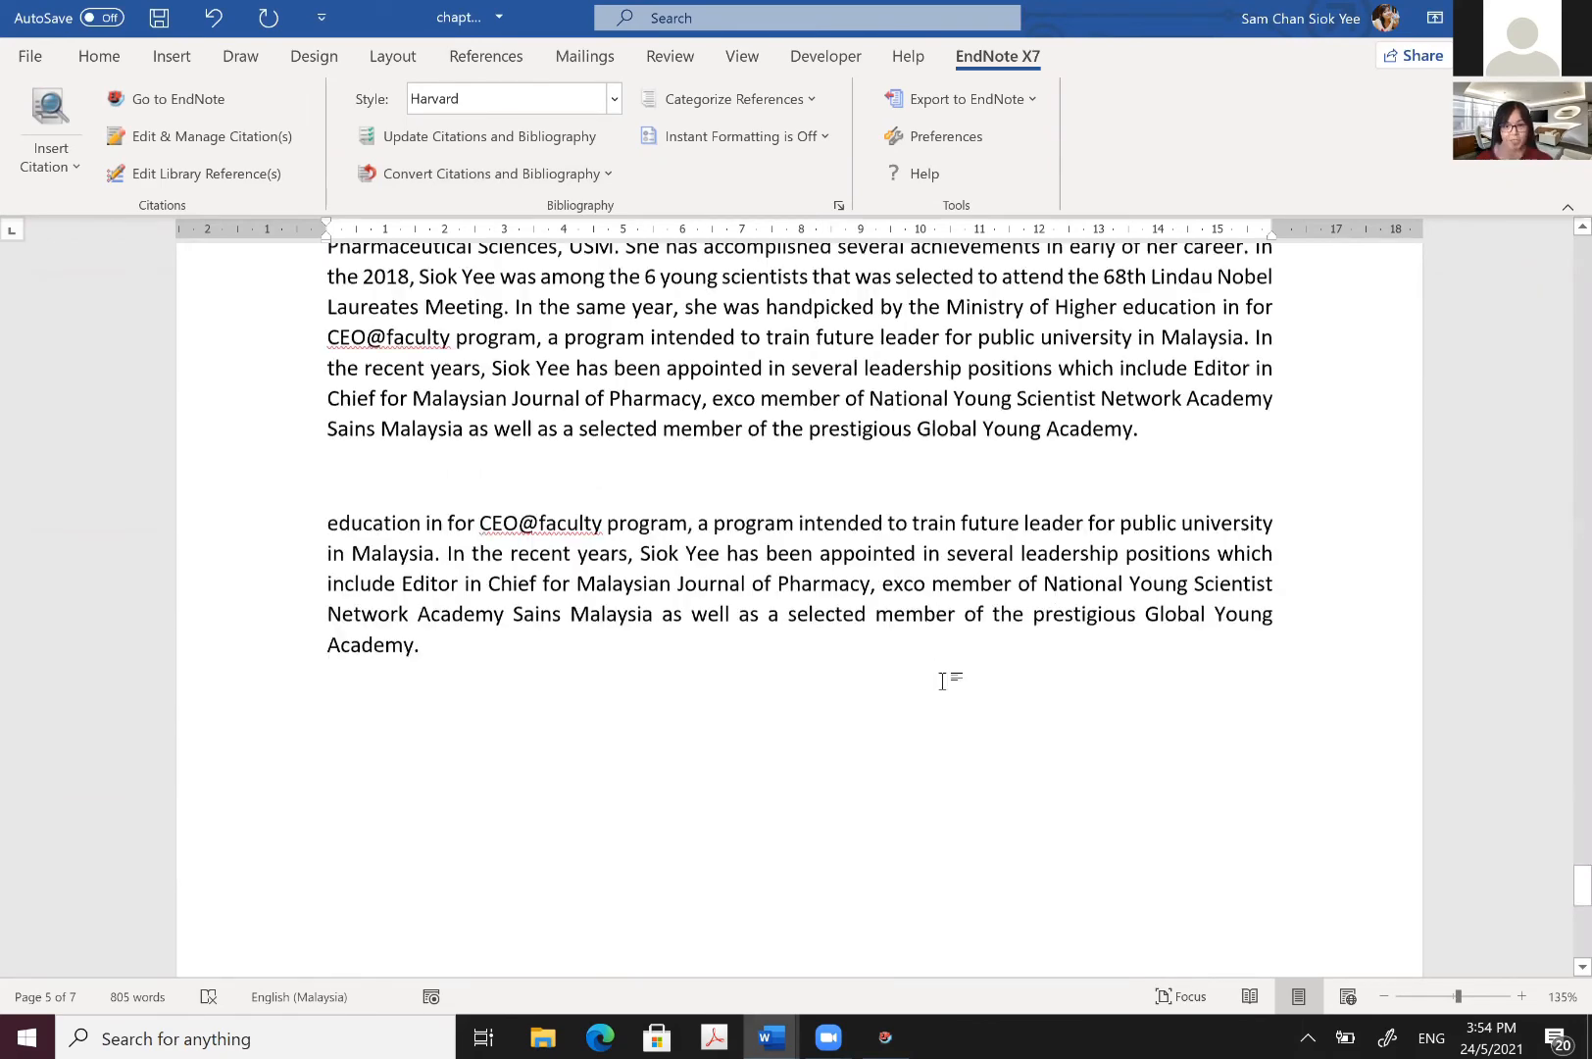
scroll(947, 671, "up", 20)
scroll(937, 632, "up", 15)
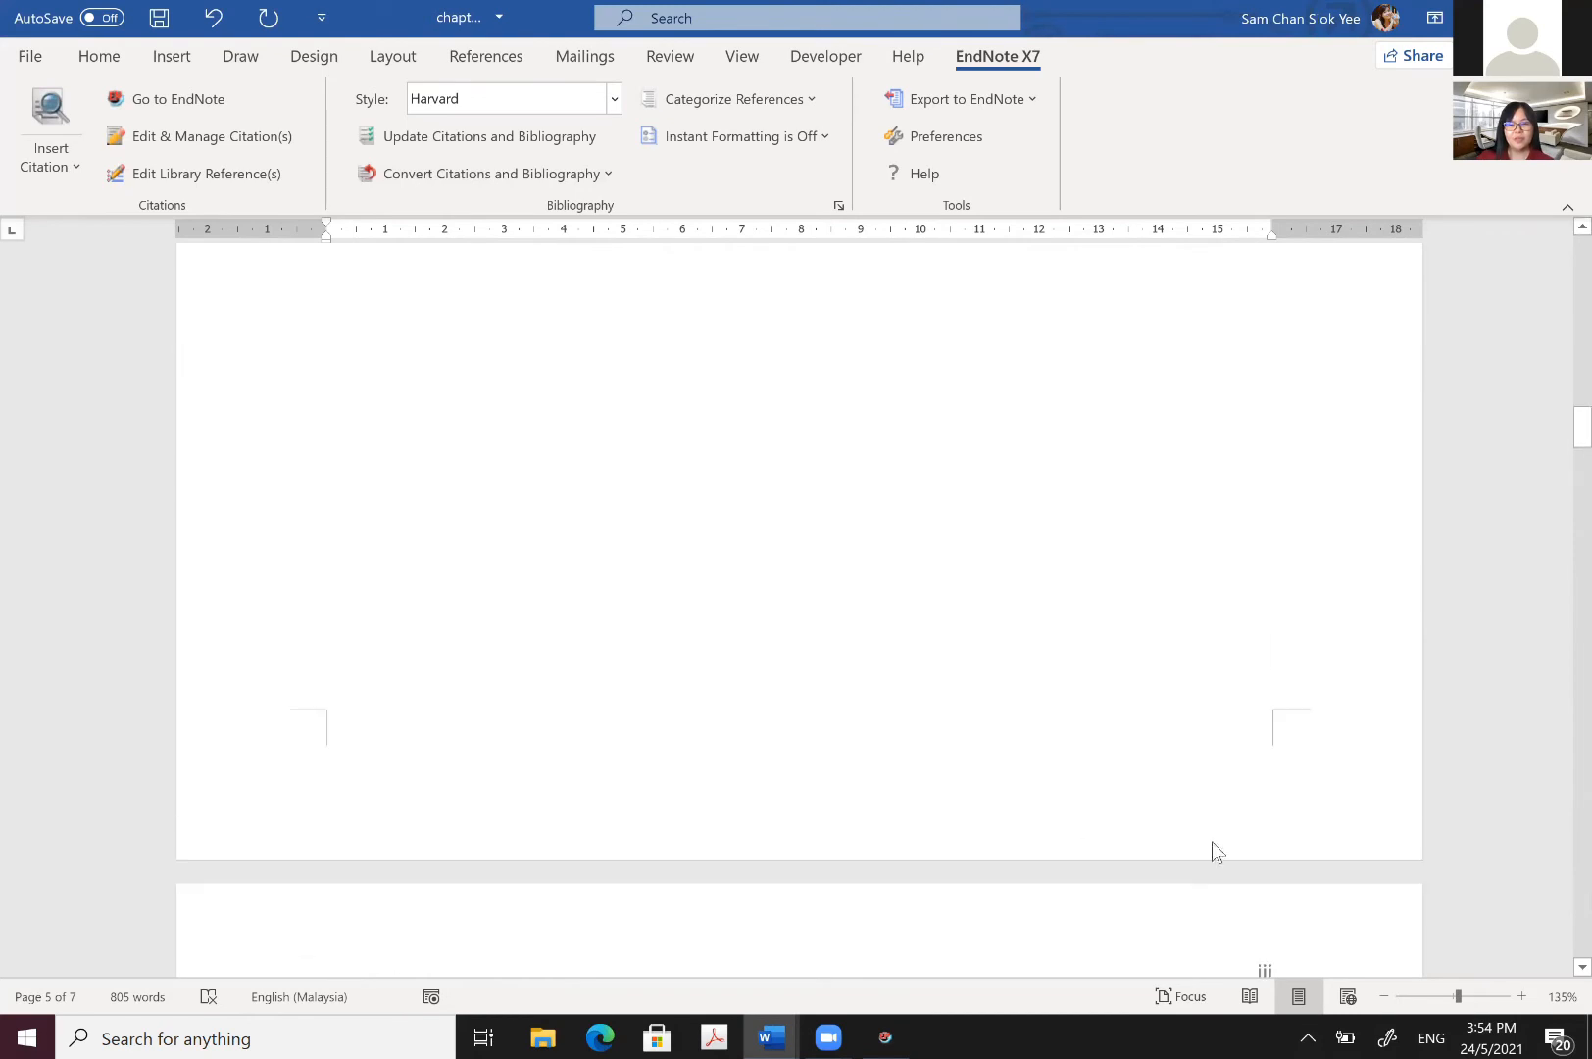
left_click(1384, 996)
left_click(1384, 996)
left_click(1384, 996)
left_click(1384, 995)
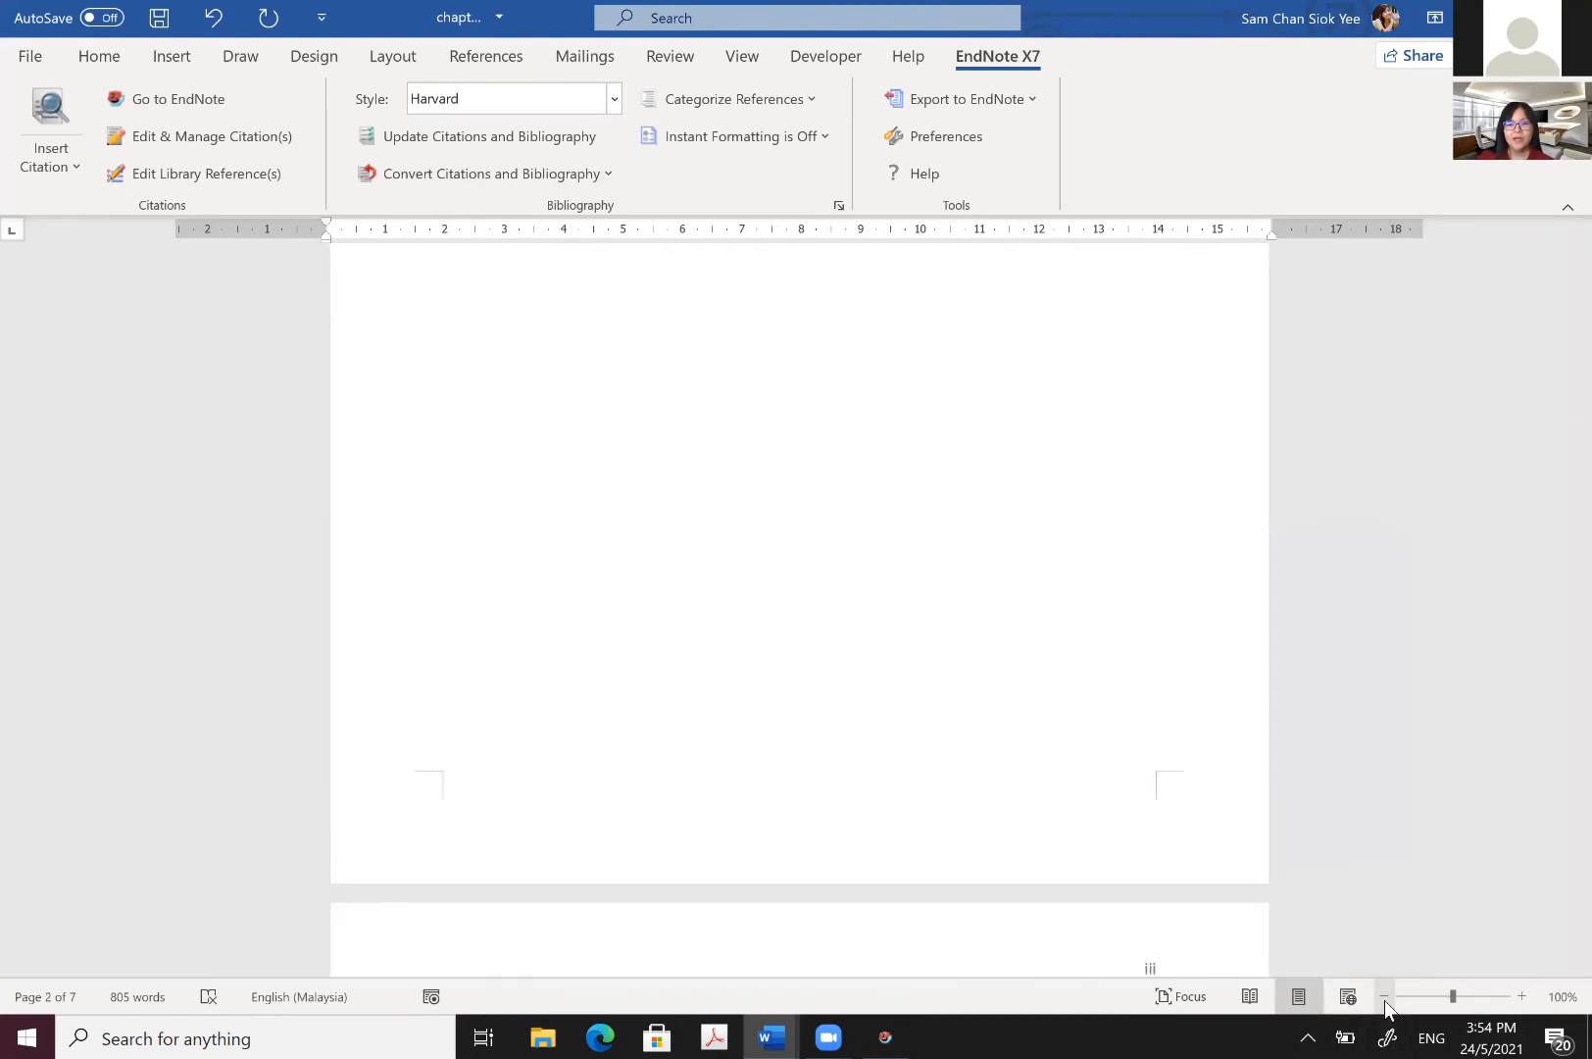
left_click(1384, 996)
left_click(1384, 995)
left_click(1384, 996)
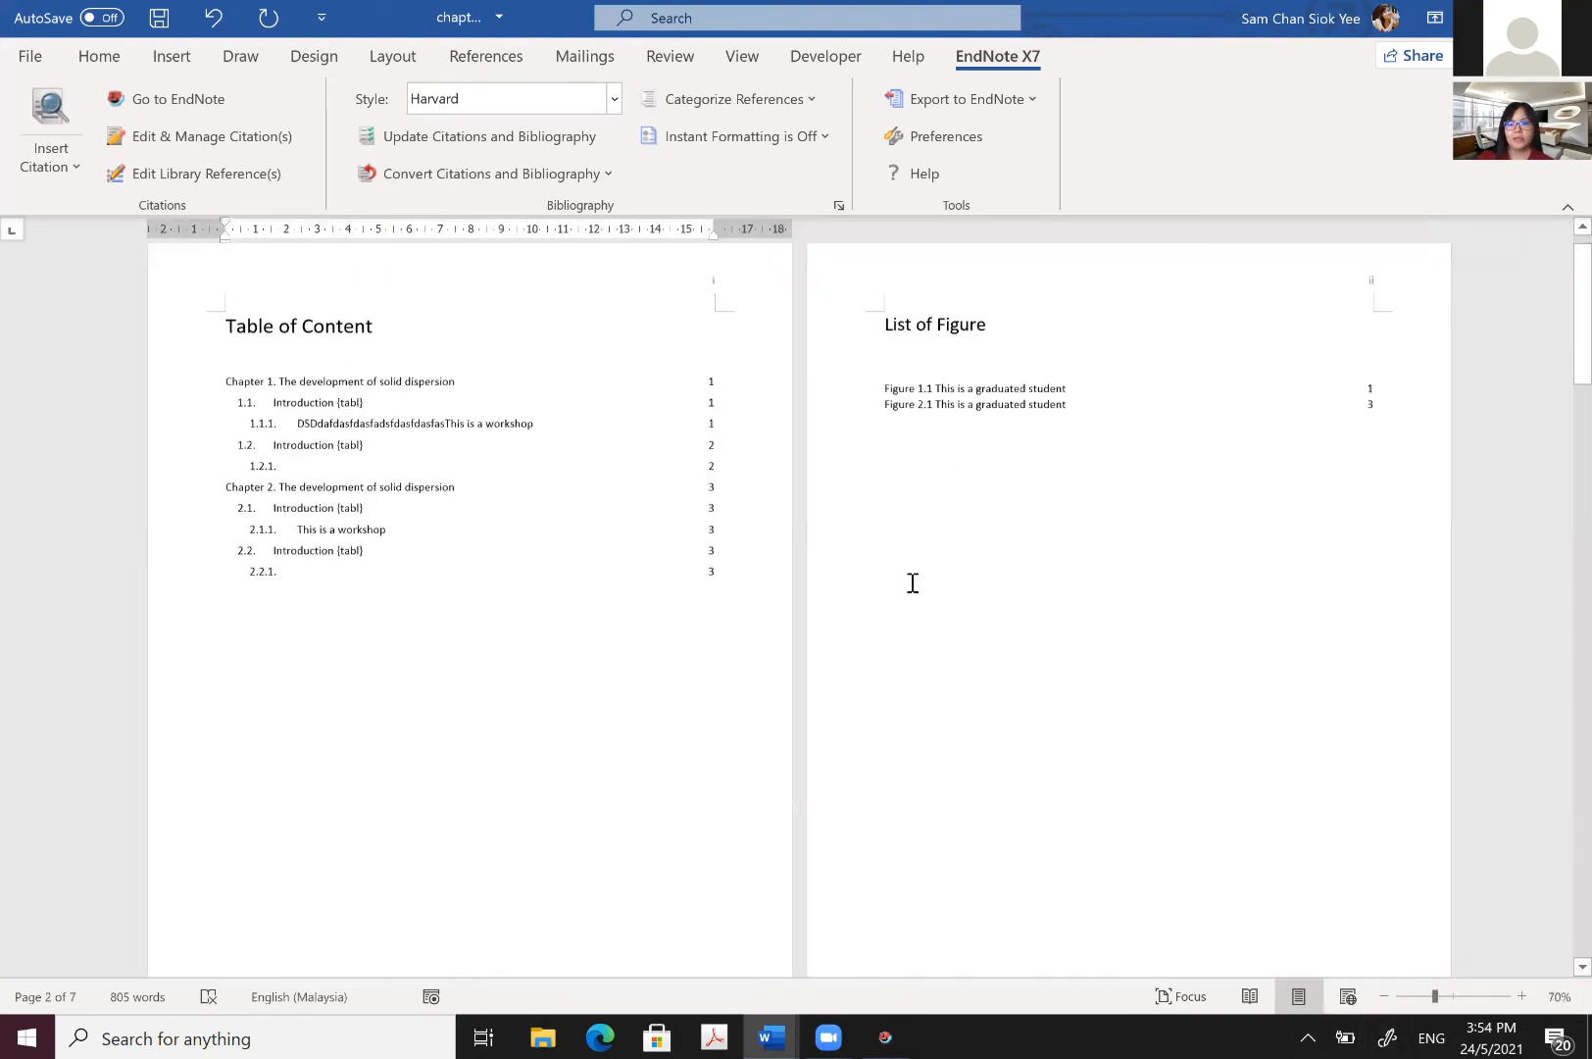
Step: Delete {tabl} from heading 2.1 on the first page of Chapter 2
scroll(910, 582, "down", 10)
scroll(911, 581, "down", 8)
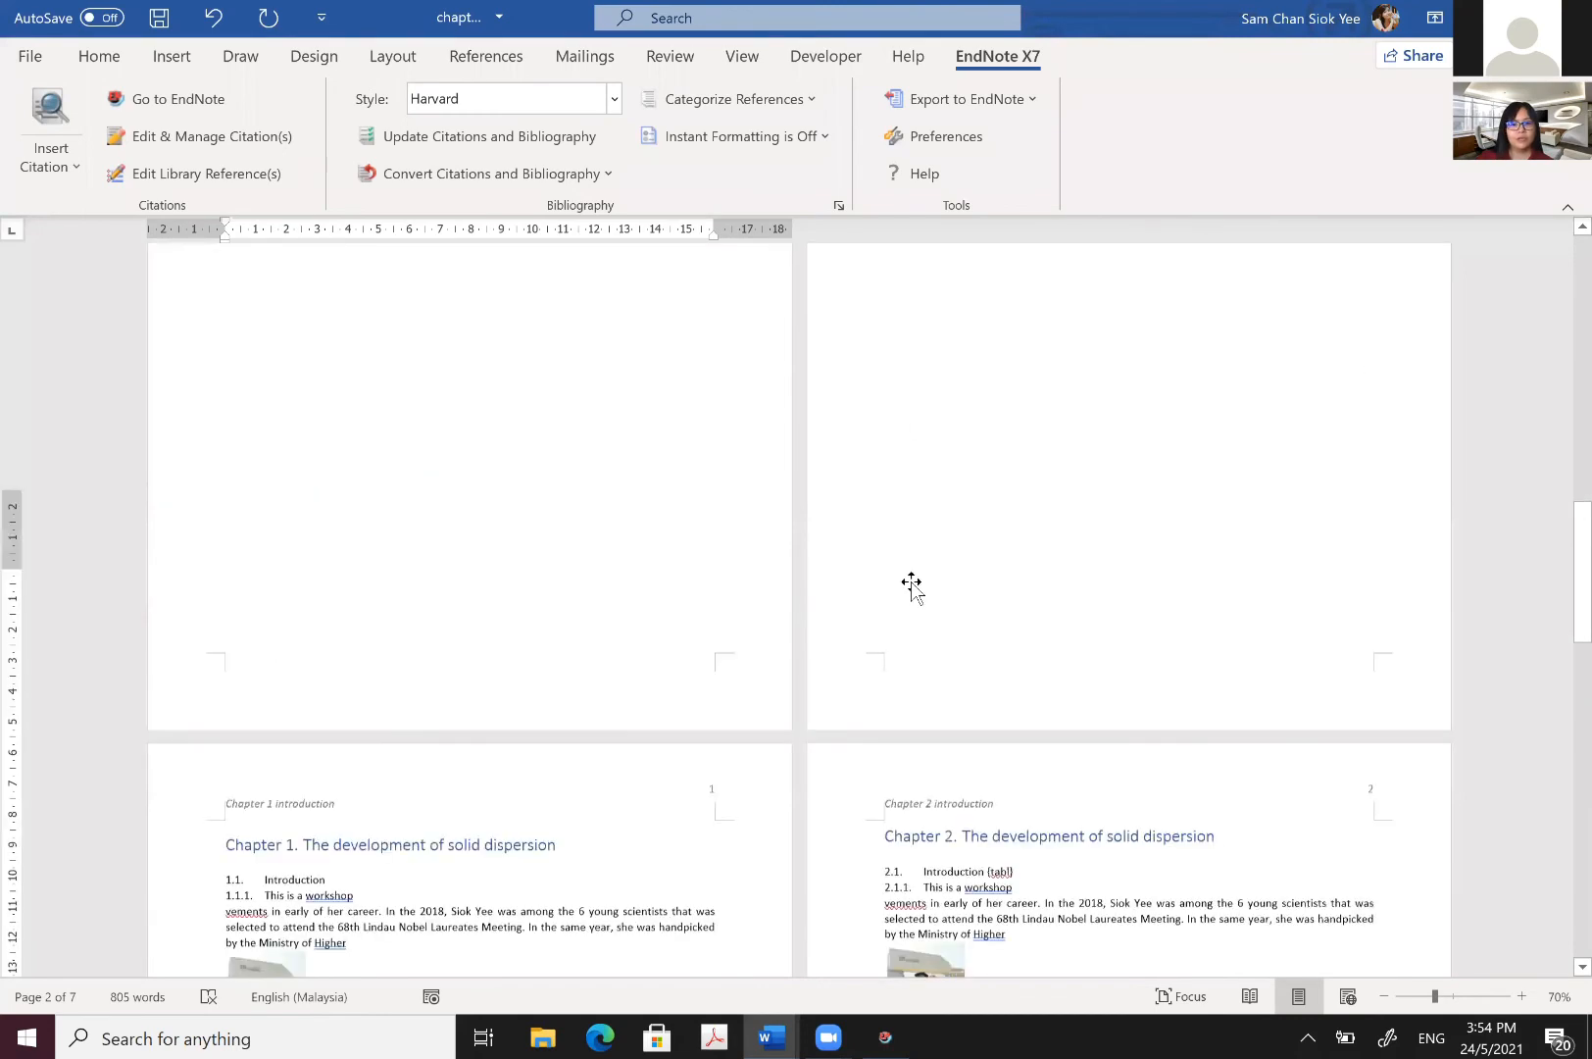
scroll(1020, 428, "down", 3)
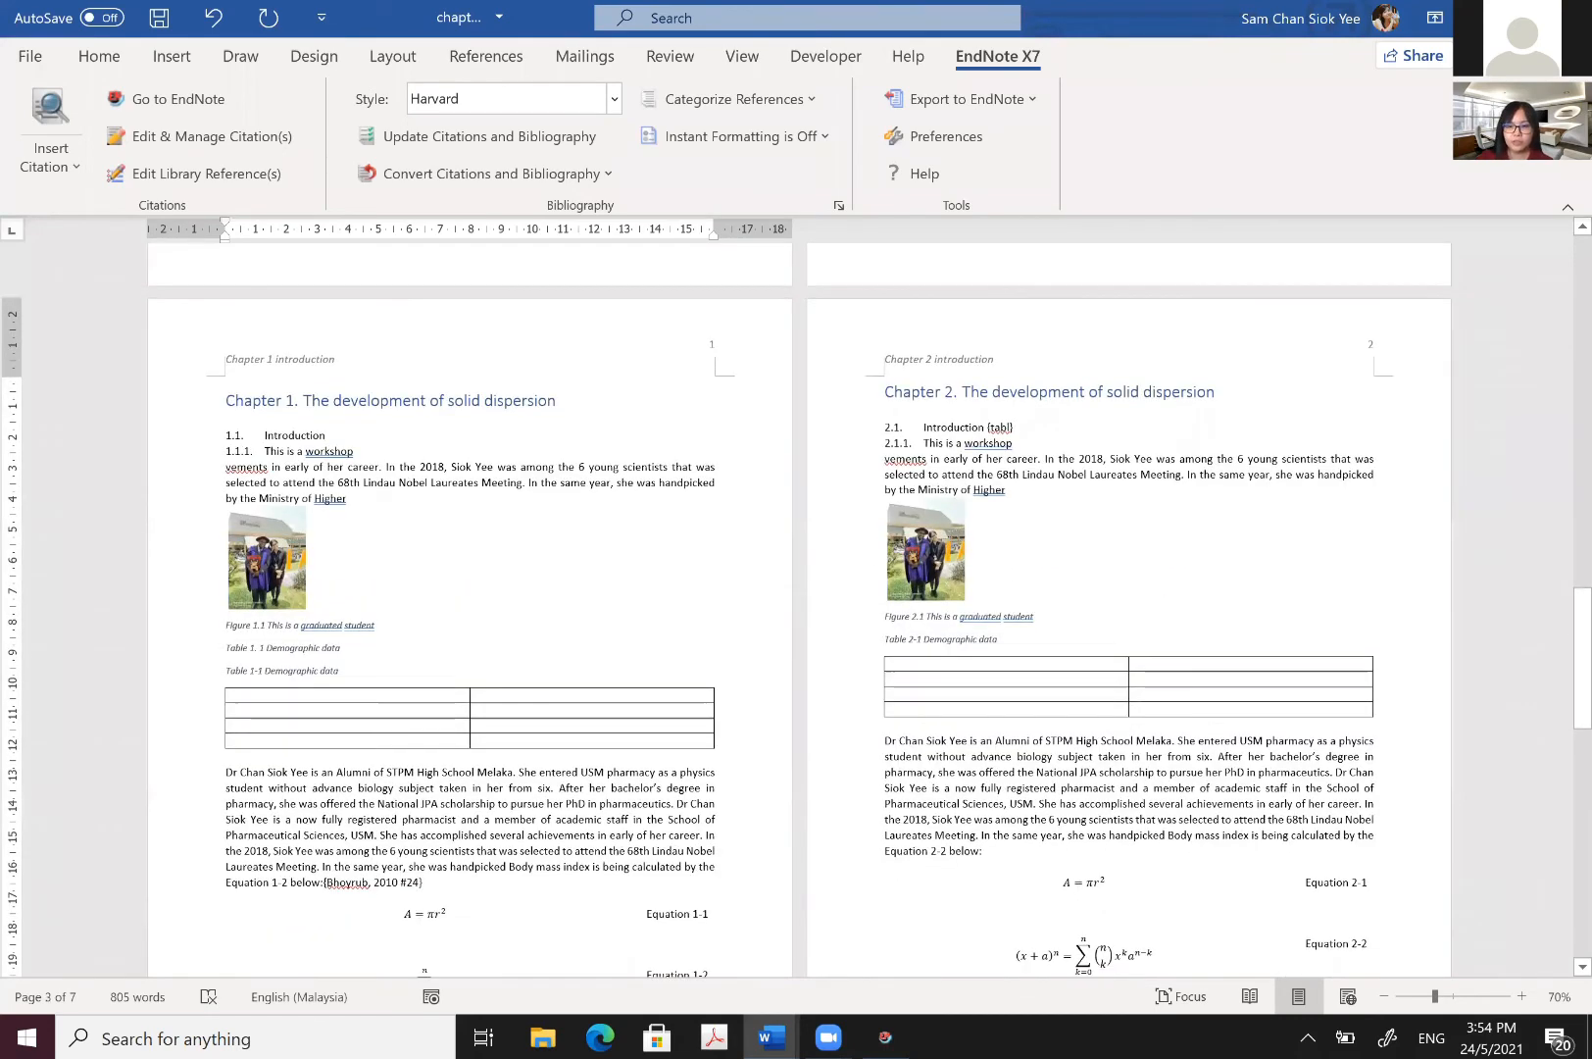
left_click(1007, 427)
key("BackSpace")
key("BackSpace")
key("BackSpace")
key("BackSpace")
key("BackSpace")
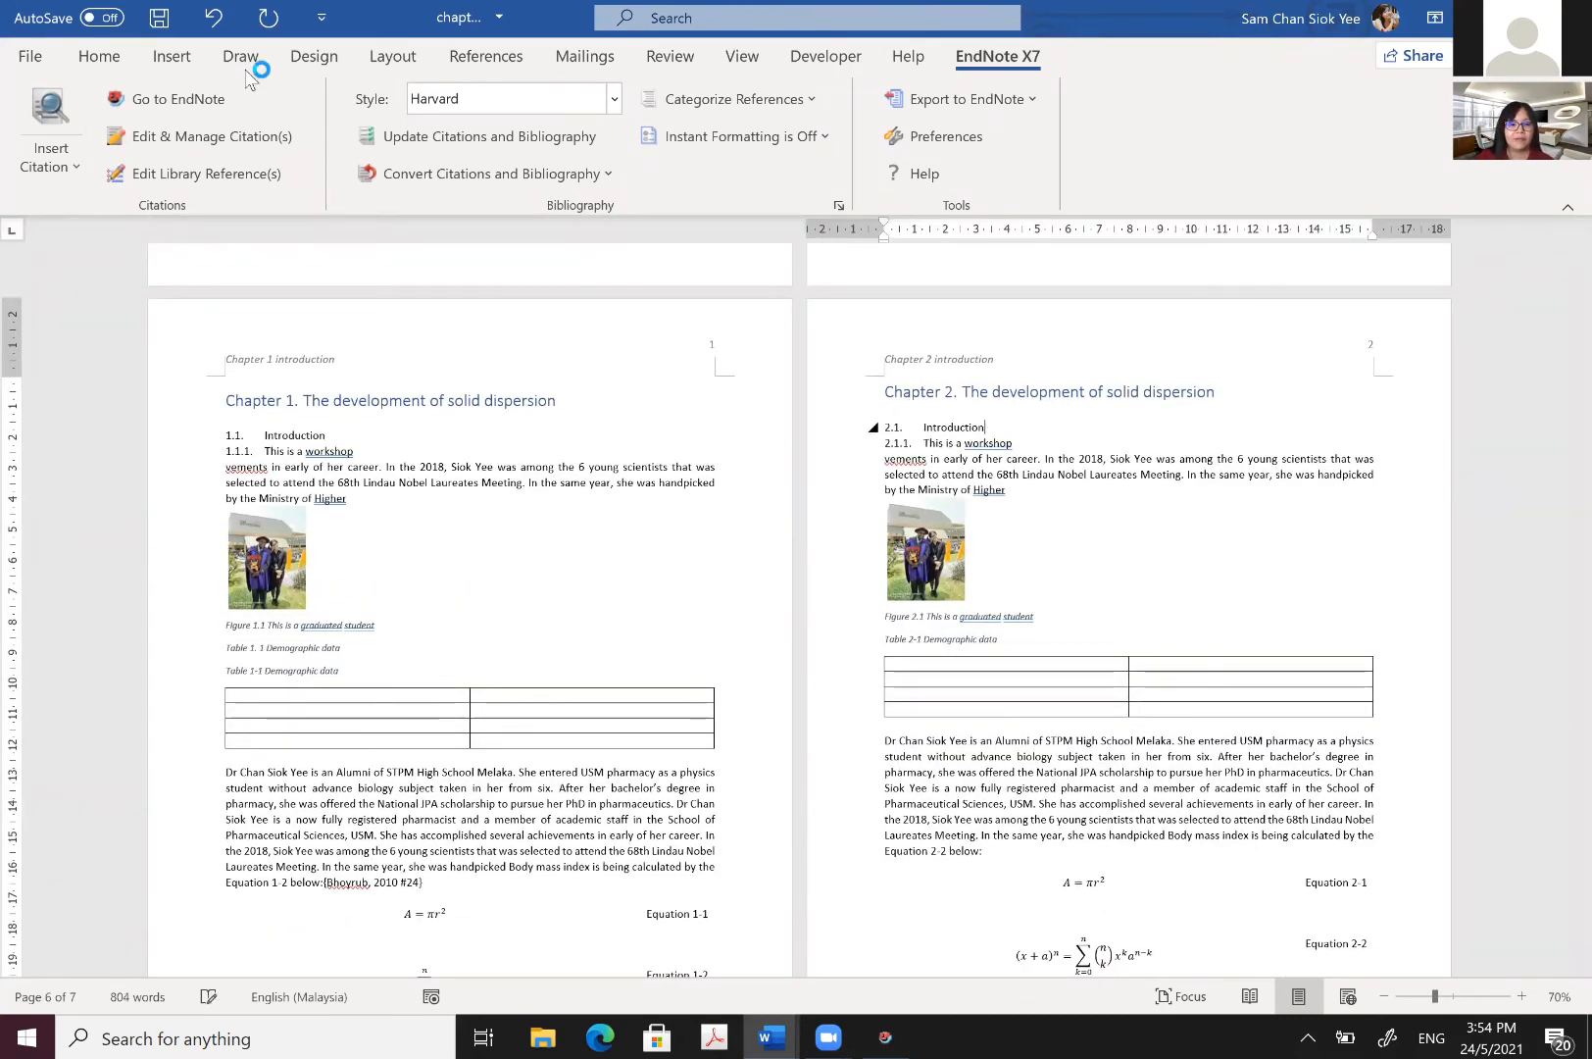
Step: Try again to update the citations and bibliography in Harvard style, and leave the reference matching for {tabl} in heading 1.2
left_click(417, 152)
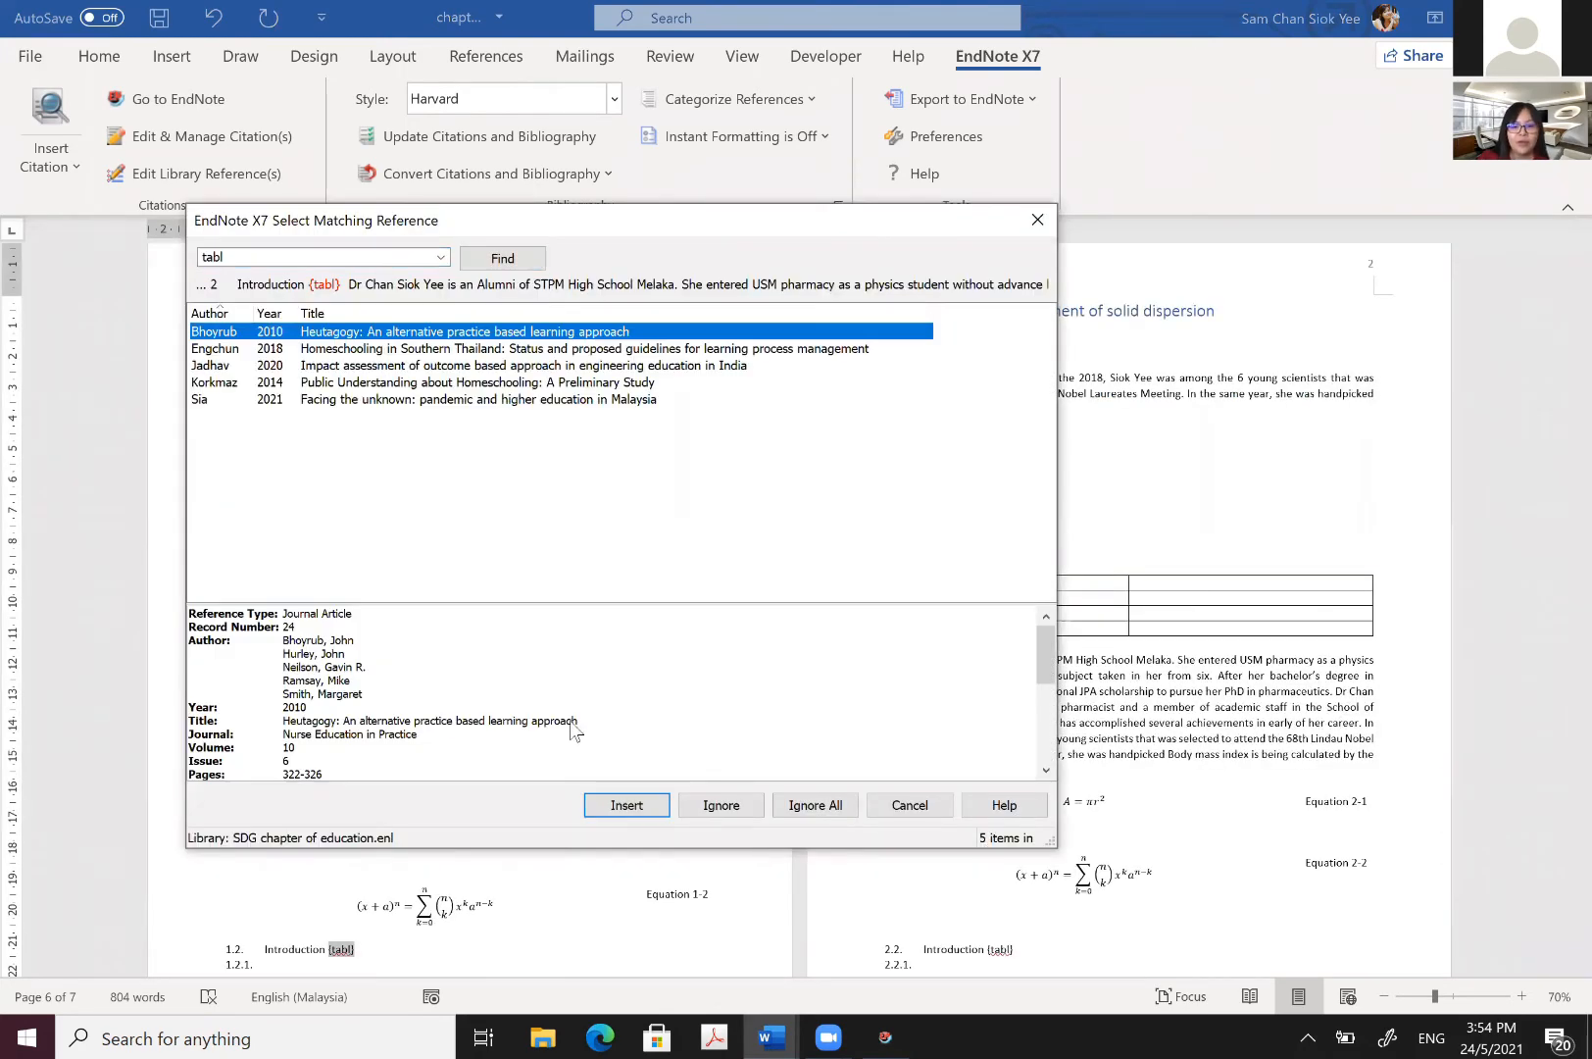
left_click(626, 804)
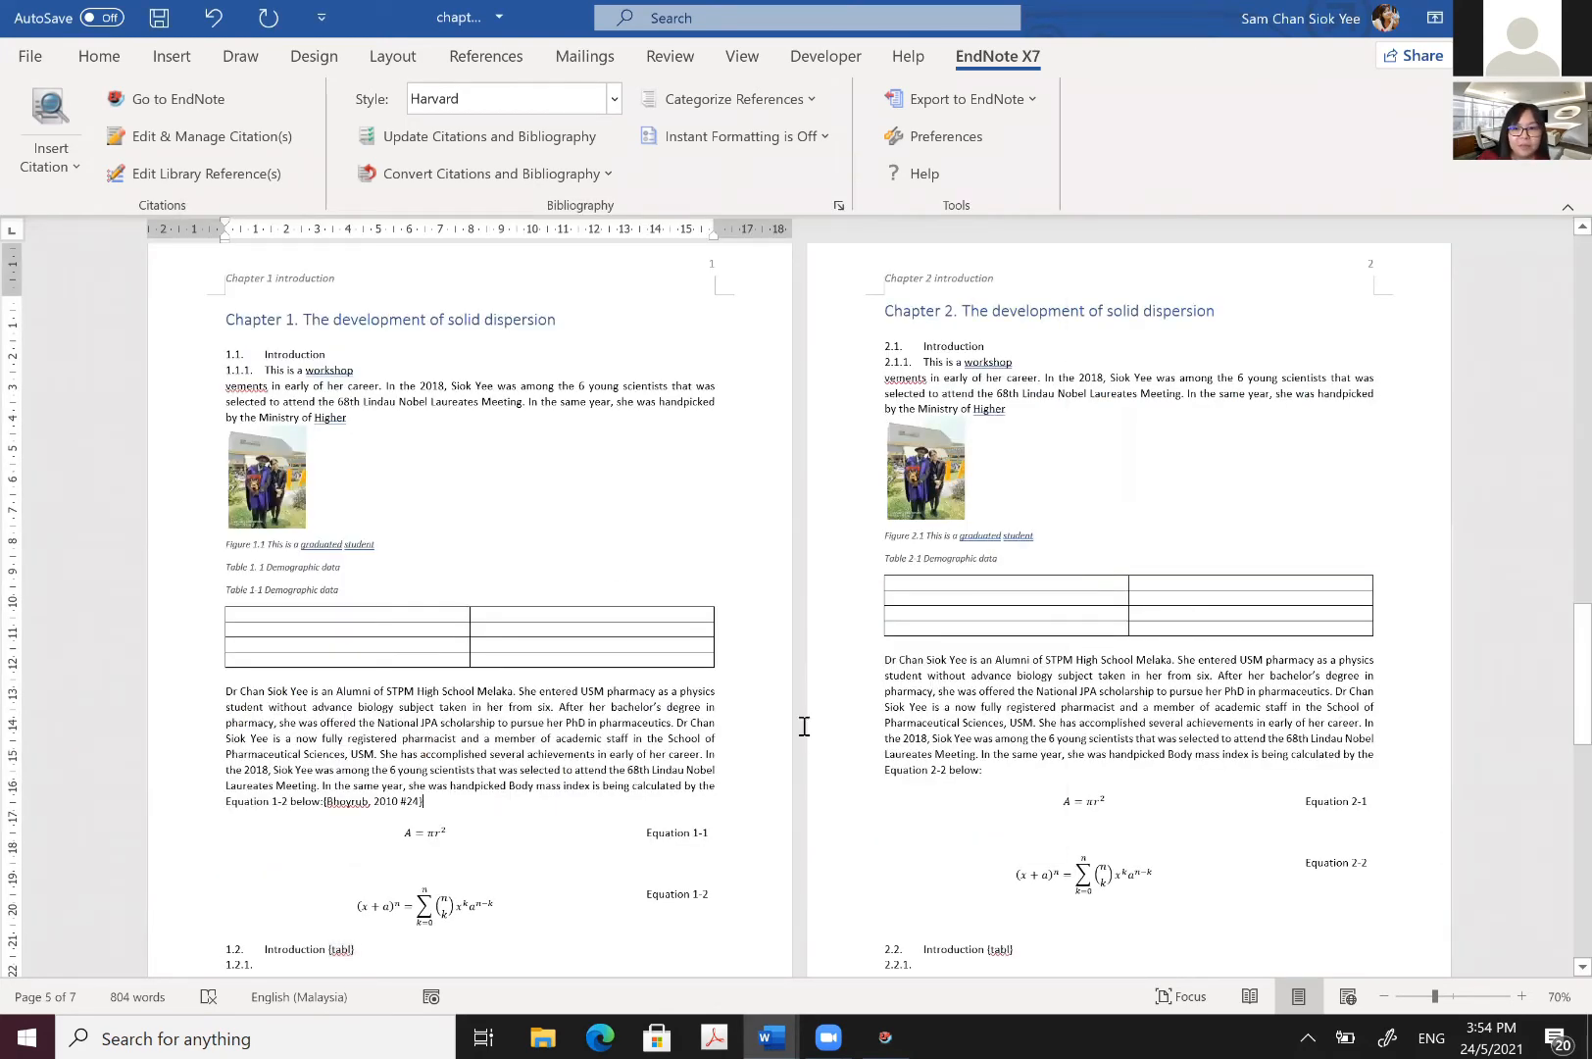
Step: Look over the Chapter 1 and Chapter 2 text and the available citation insertion options
scroll(686, 637, "down", 1)
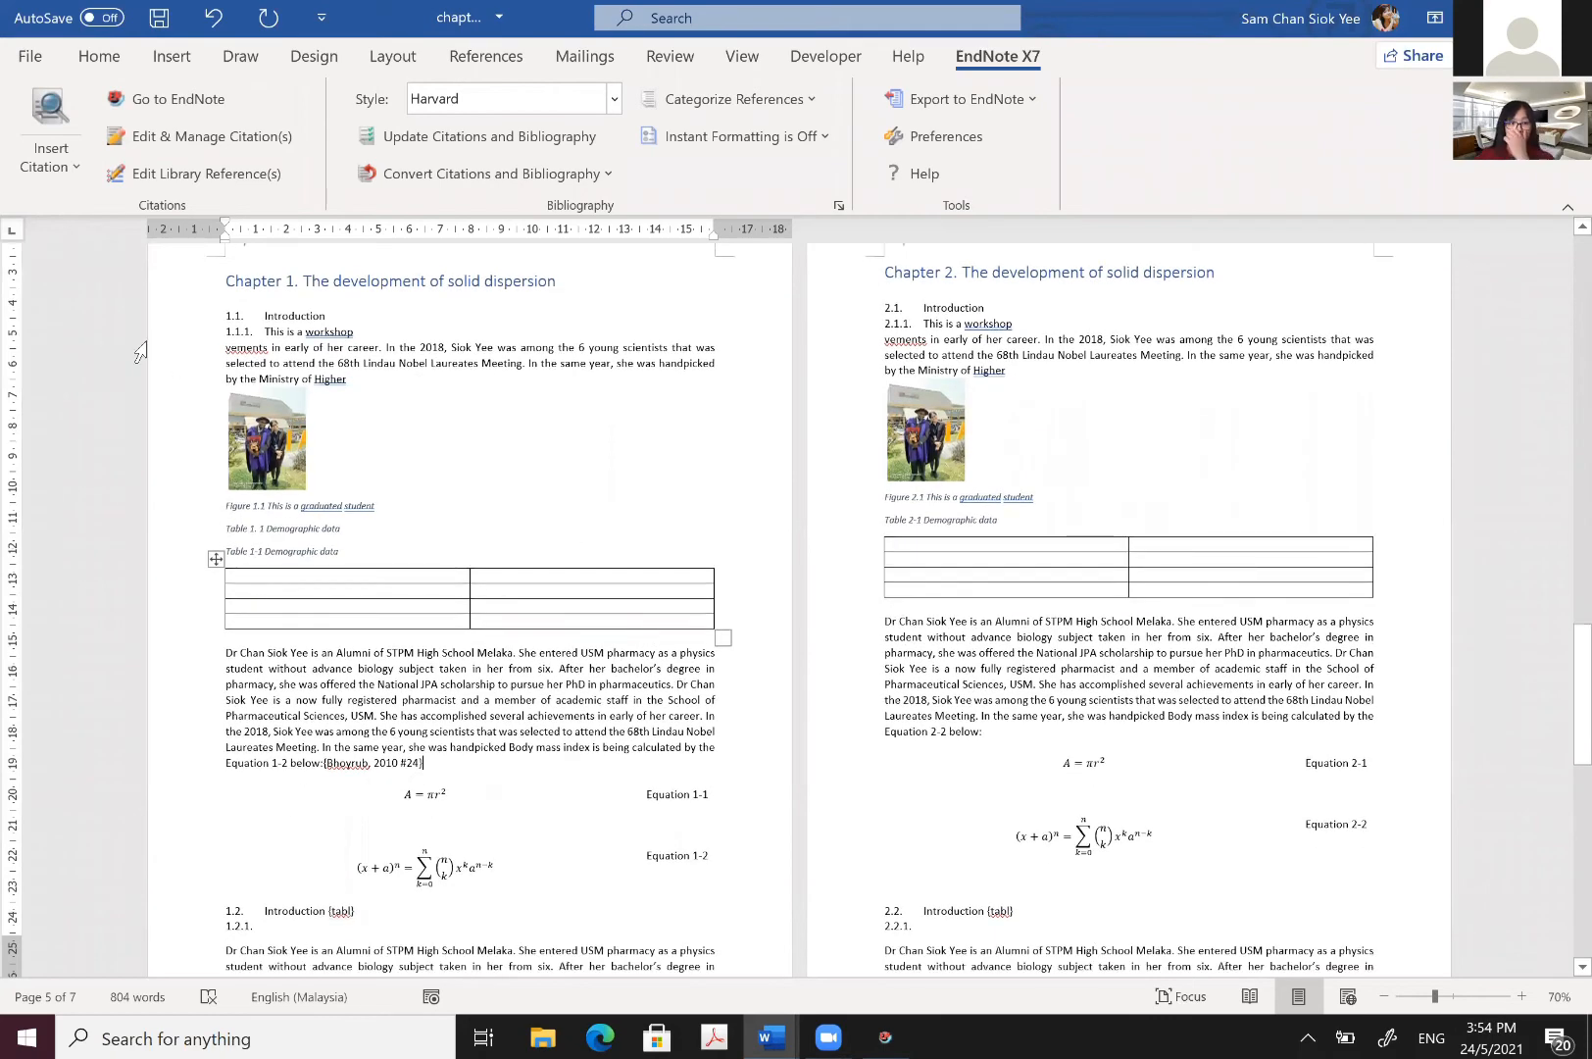
scroll(140, 351, "down", 1)
scroll(39, 186, "down", 3)
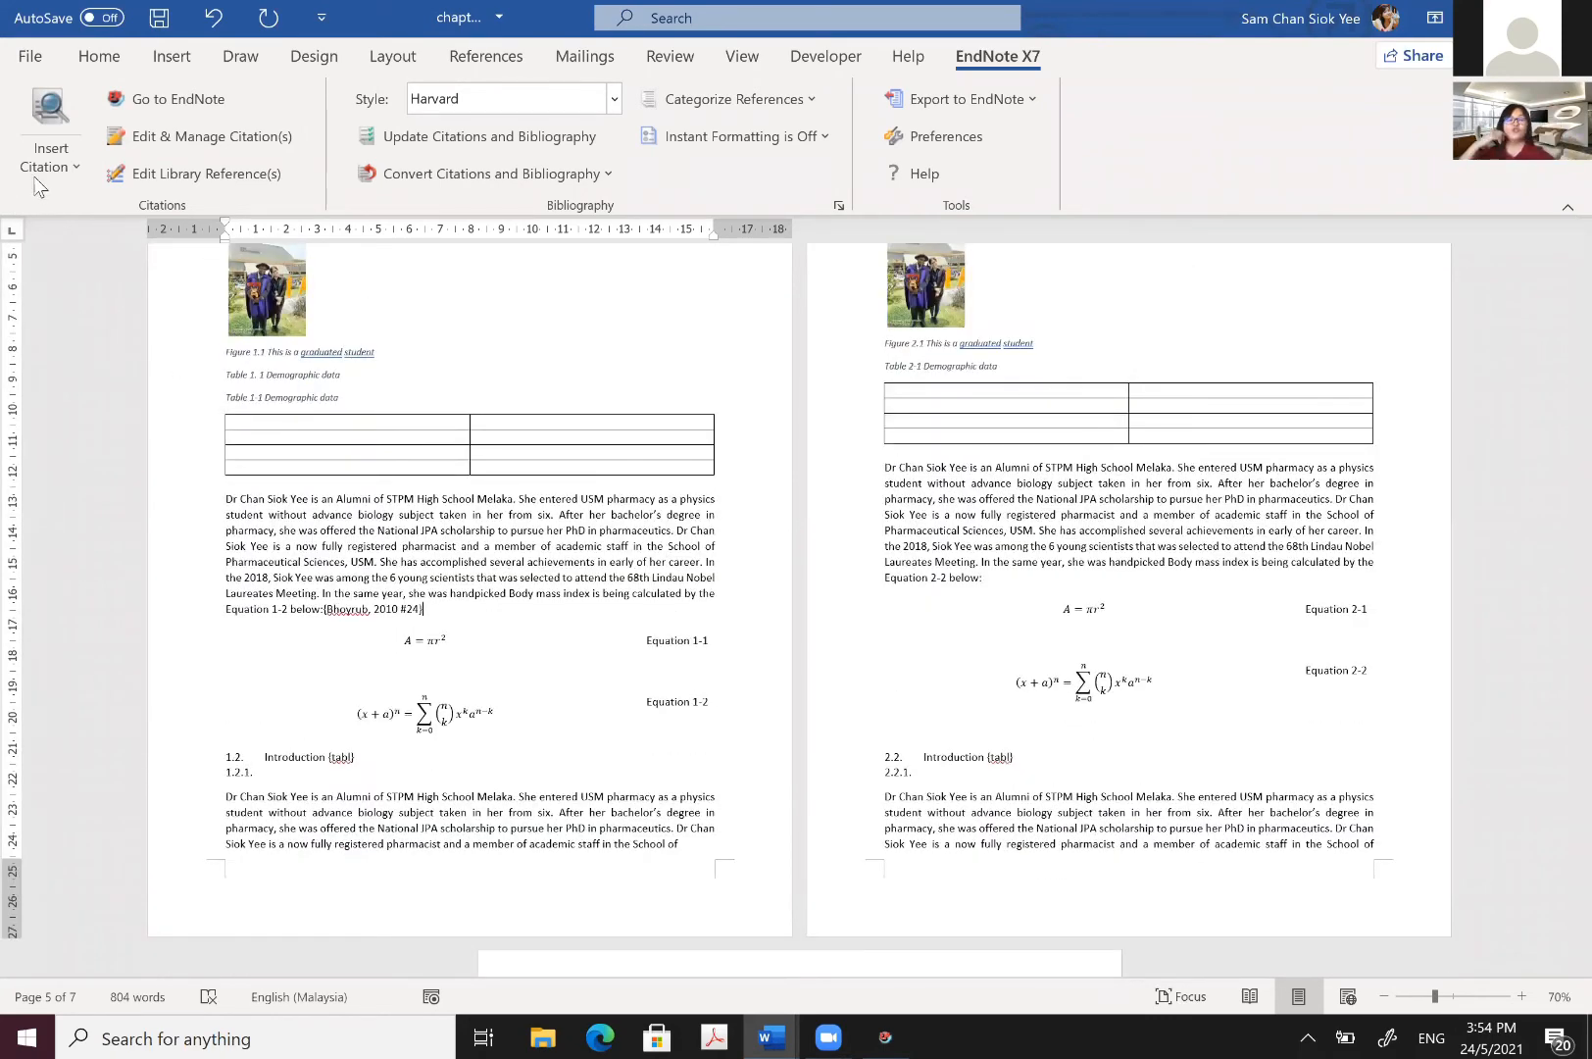
left_click(49, 167)
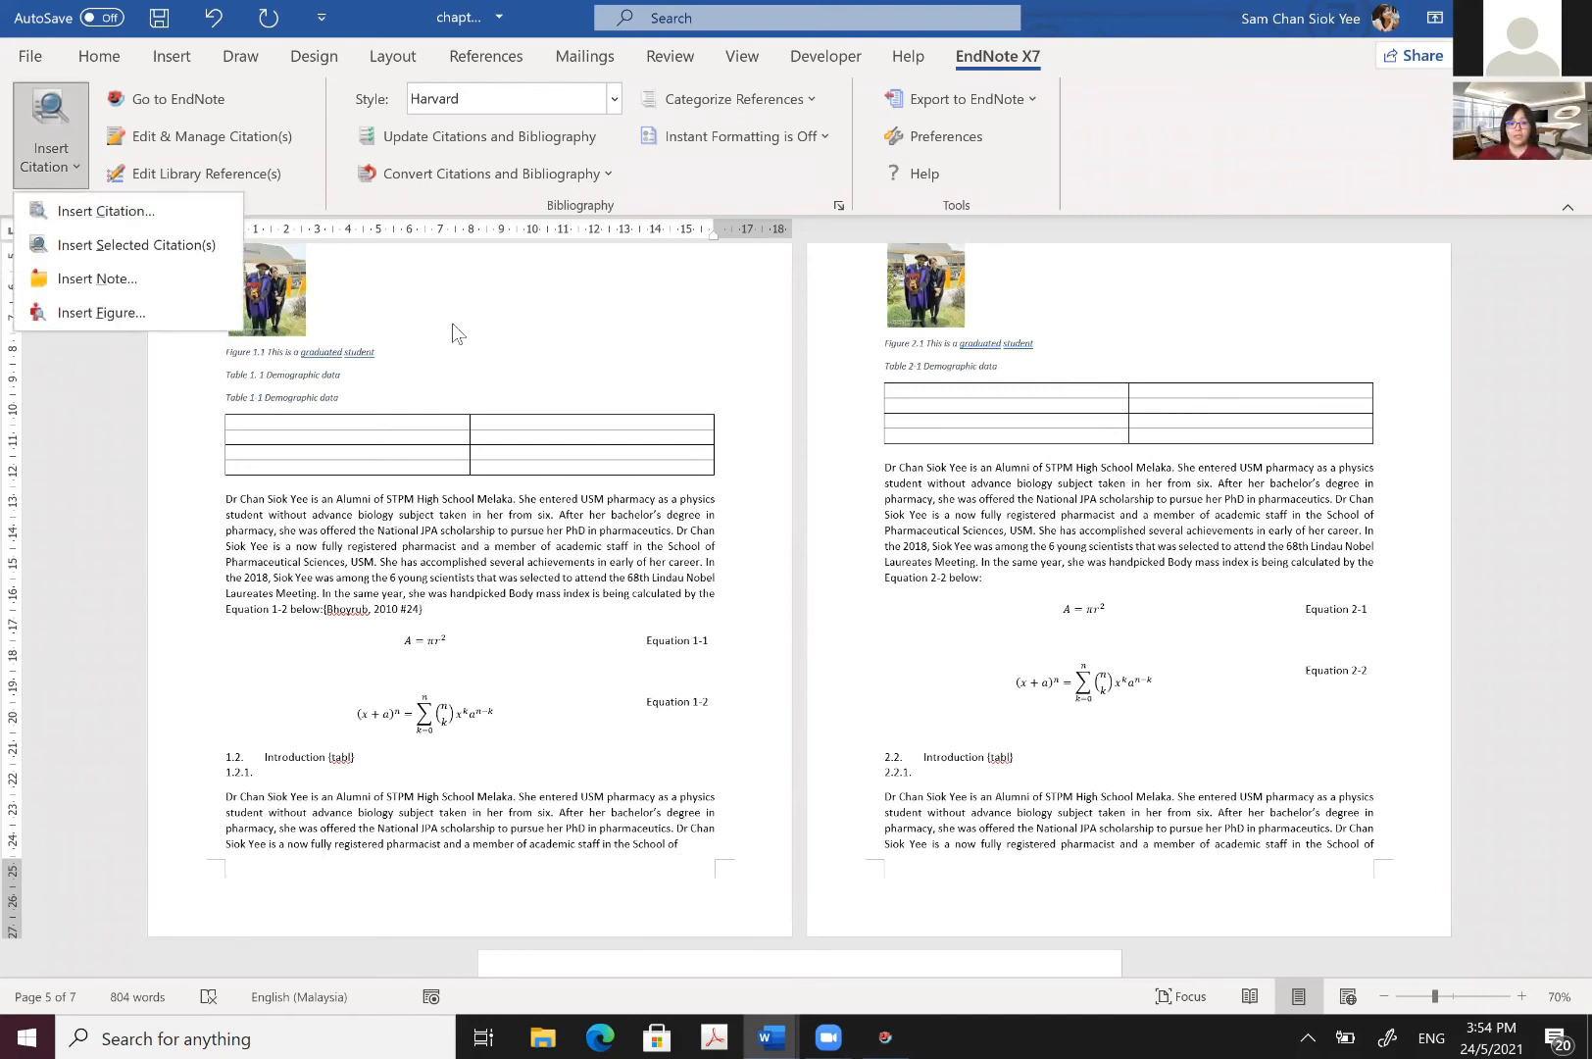
left_click(532, 434)
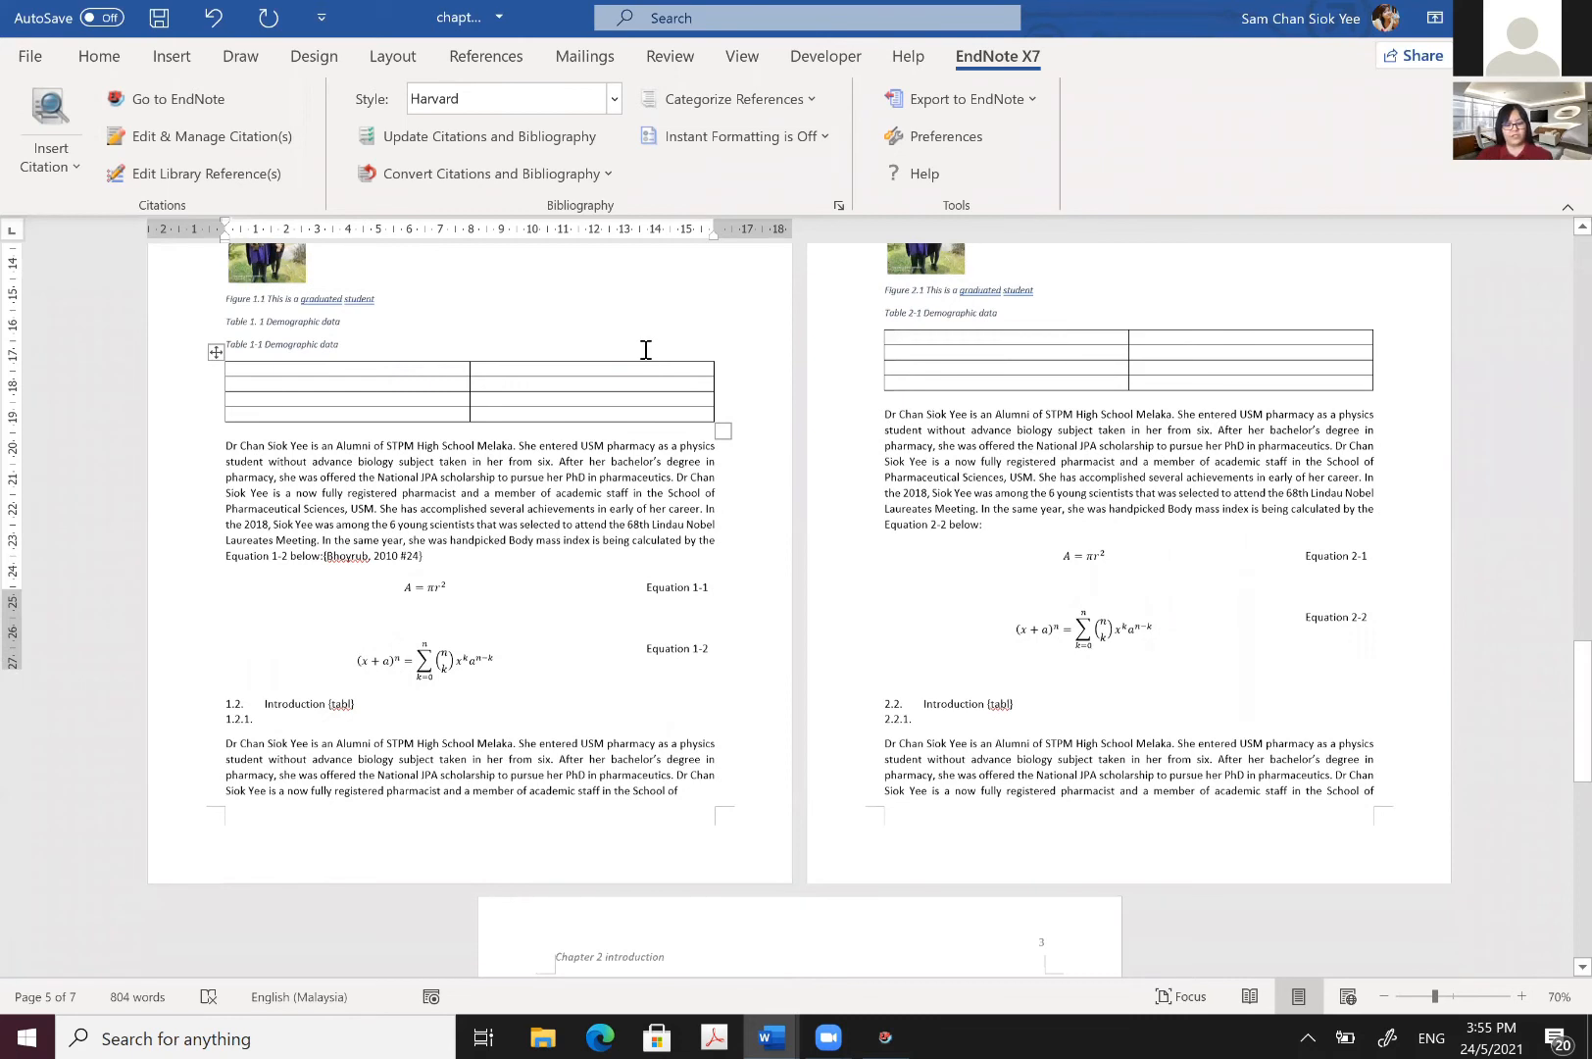
Step: Add the line "Reference" at the end of the document, followed by the placeholder lines "jfkdjfkldsal" and "jfkdlfjls"
key("ctrl+End")
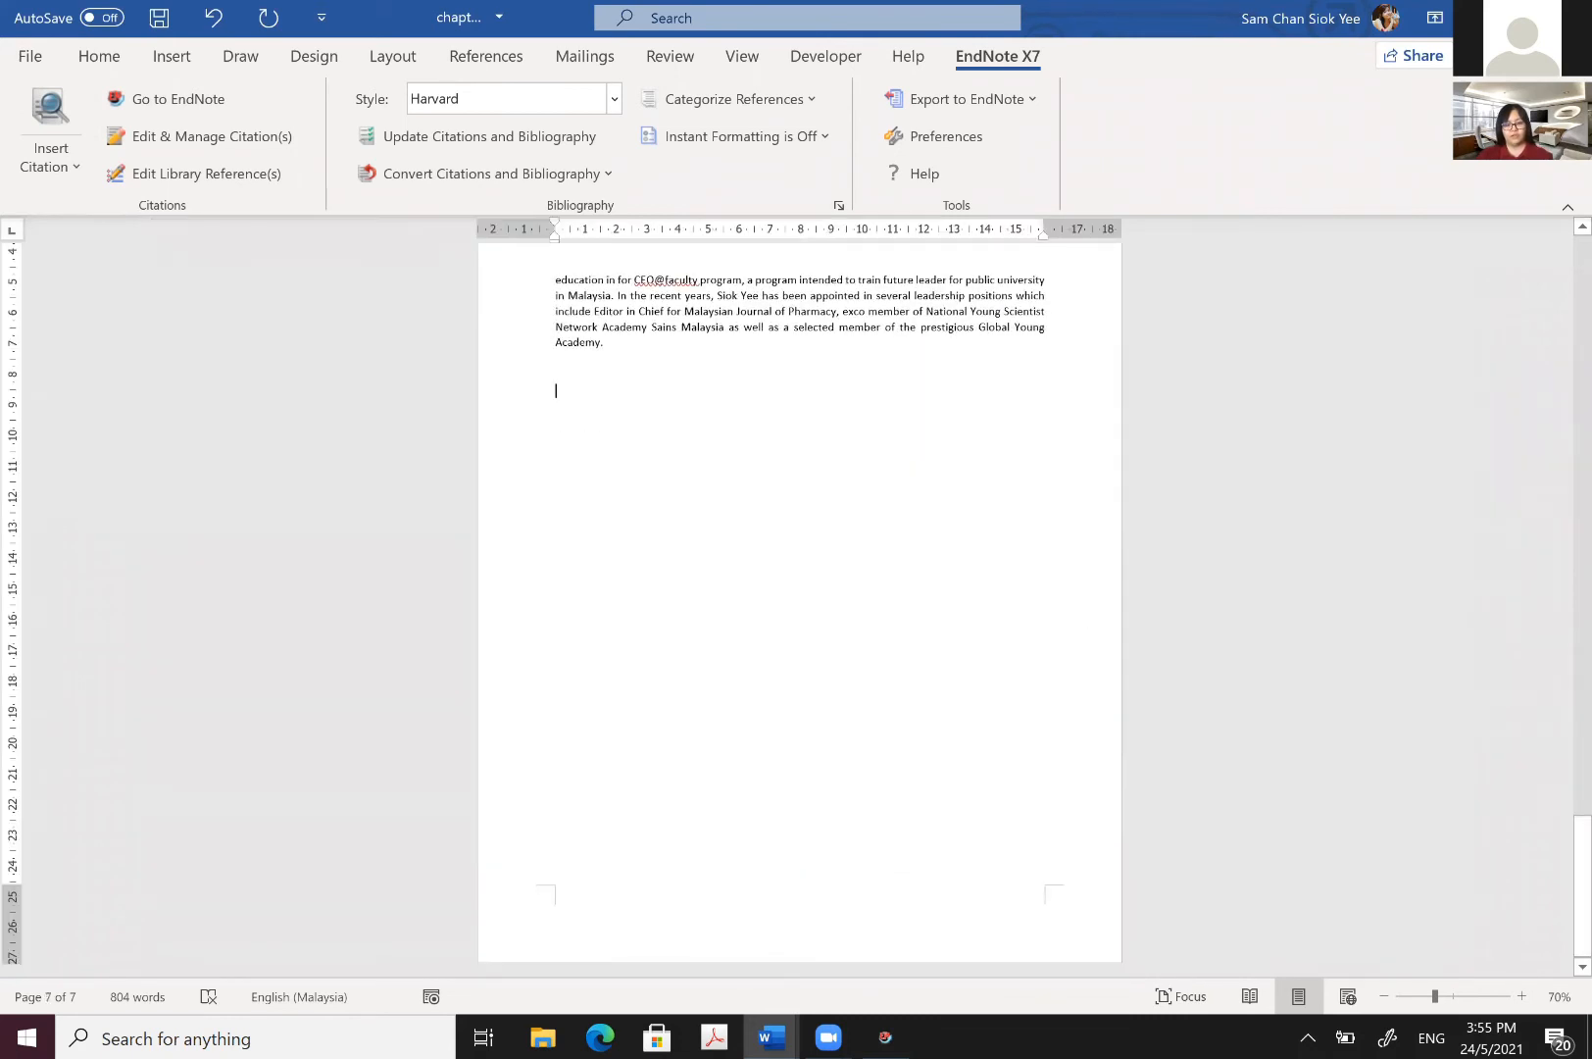
type("Reference jfkdjfkldsal")
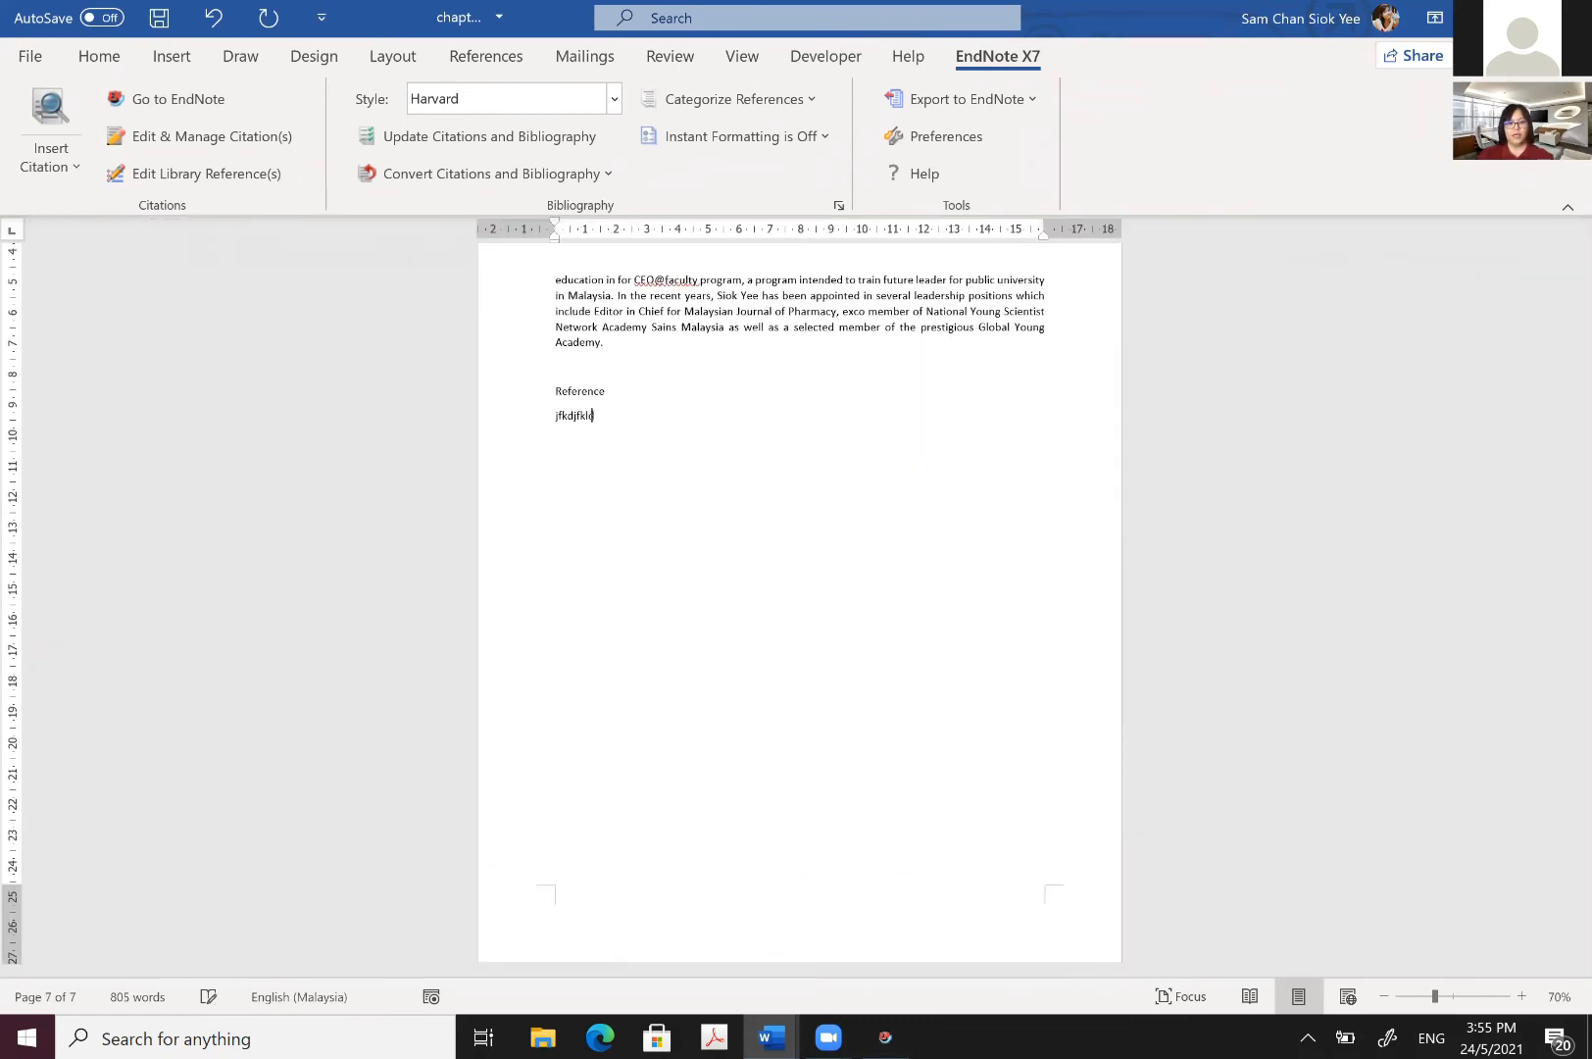
key("Return")
type("jfkdlfjls")
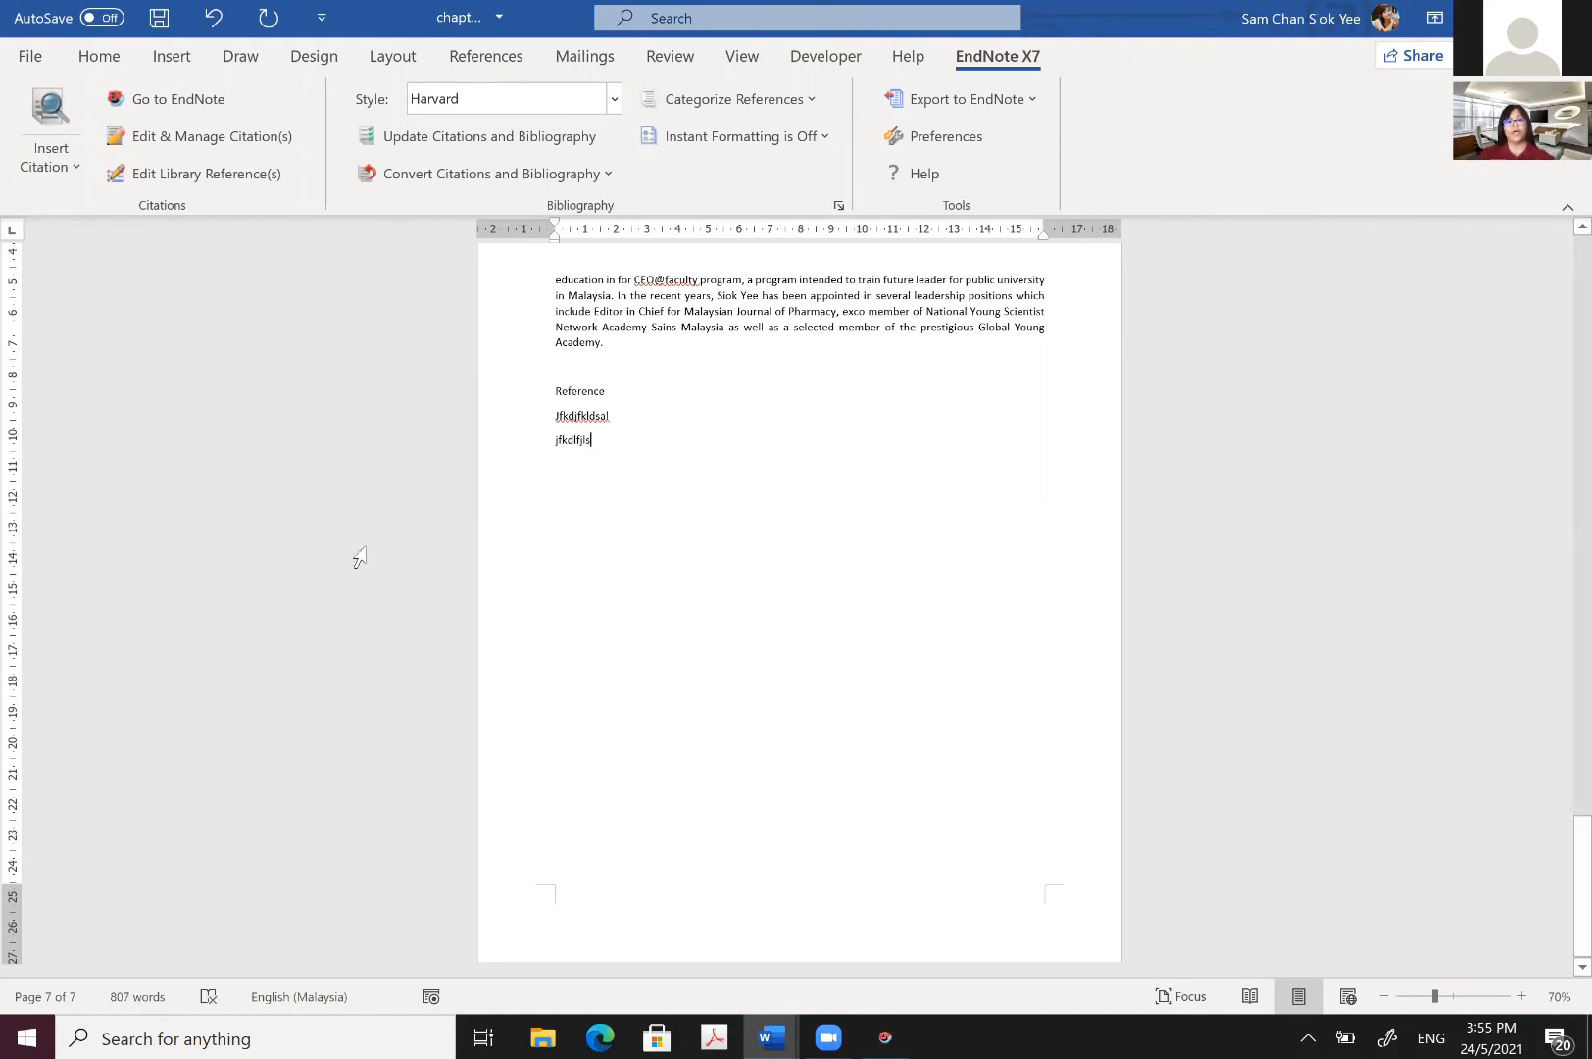
Step: Search the available commands for "compare" and view the Compare Documents options
scroll(803, 497, "up", 3)
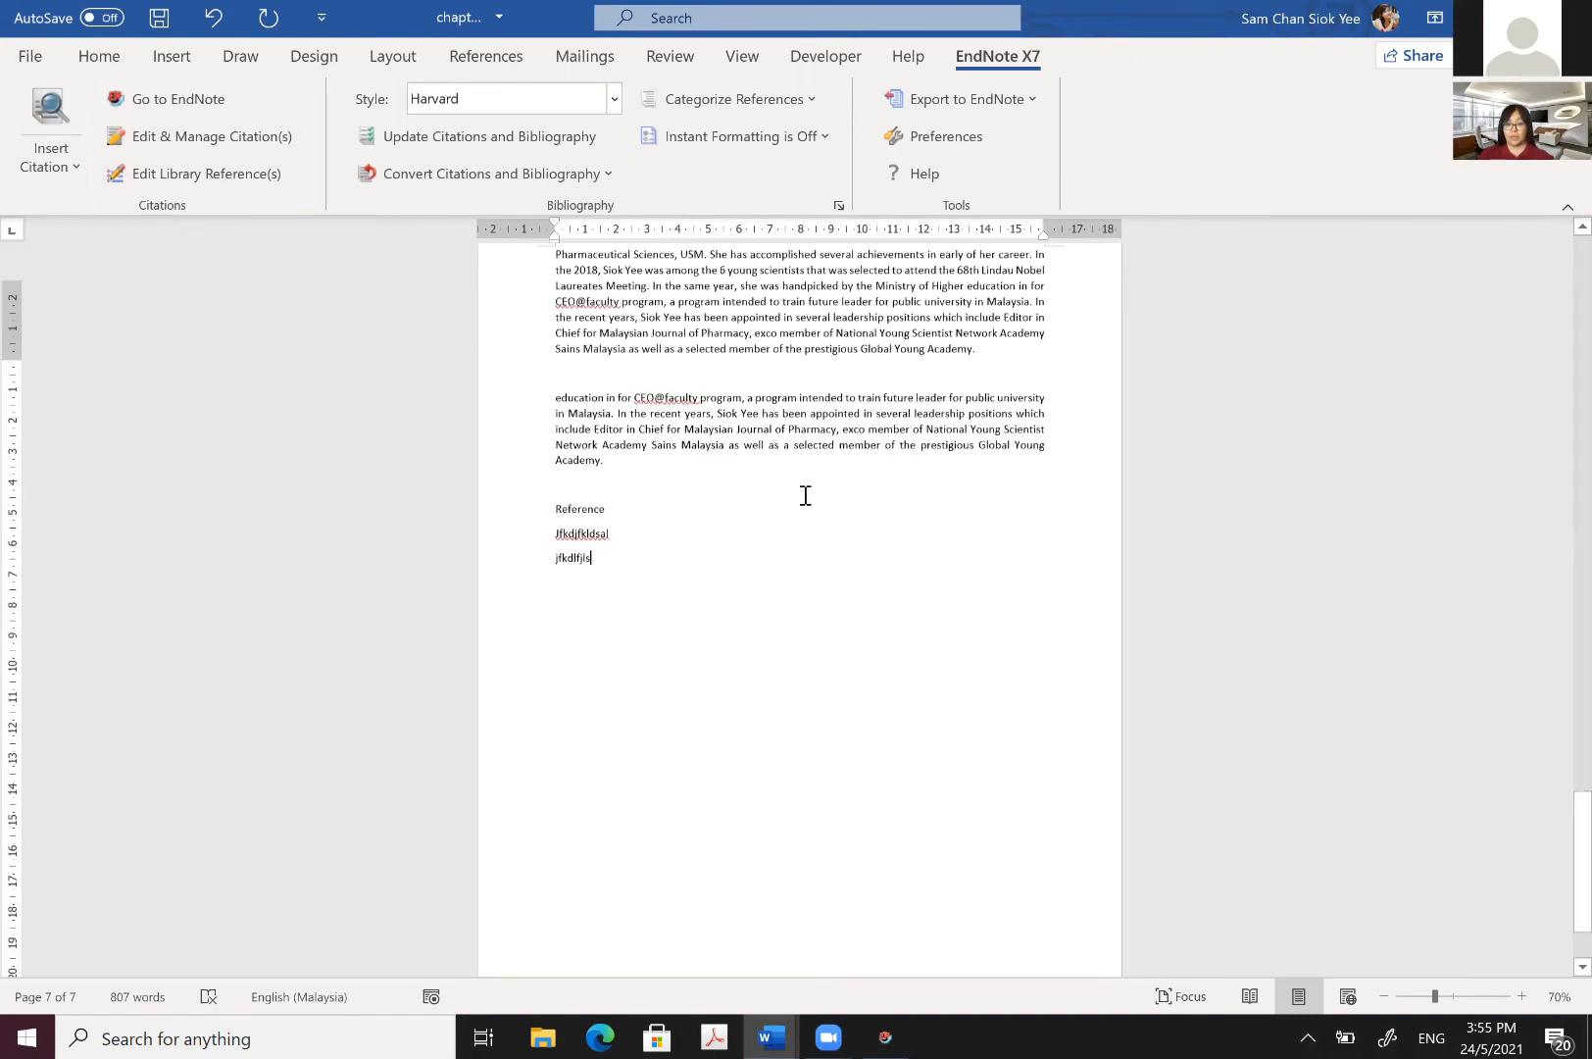
scroll(803, 497, "up", 3)
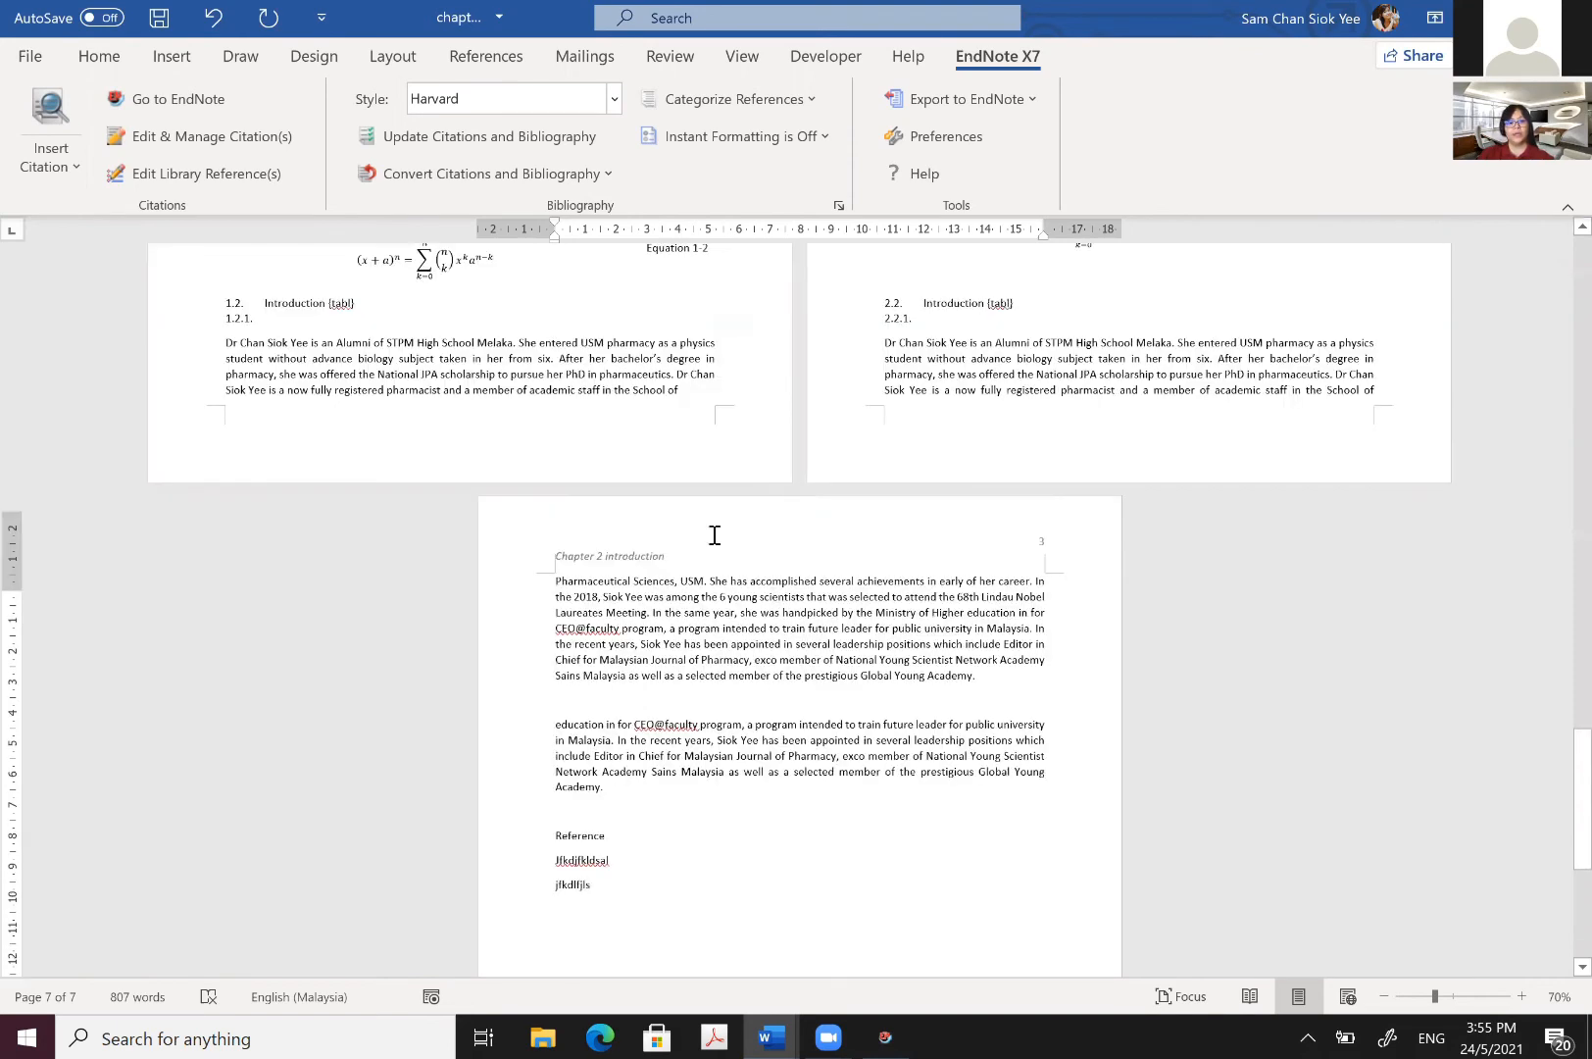
scroll(875, 573, "up", 15)
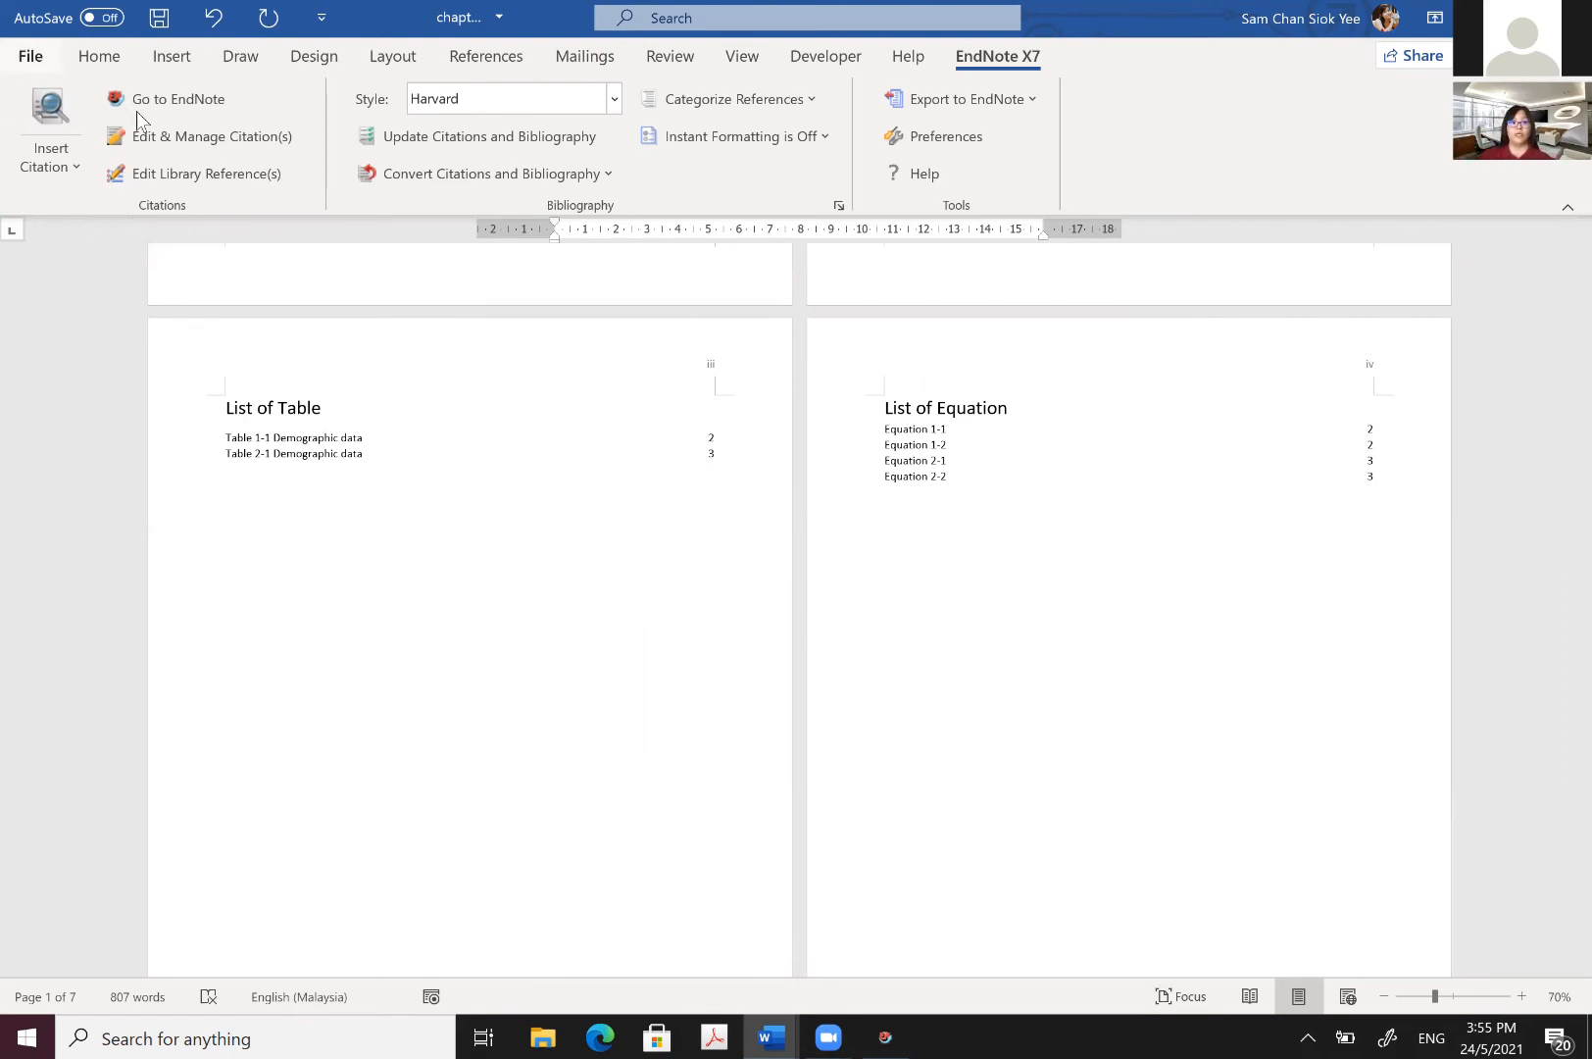
key("Escape")
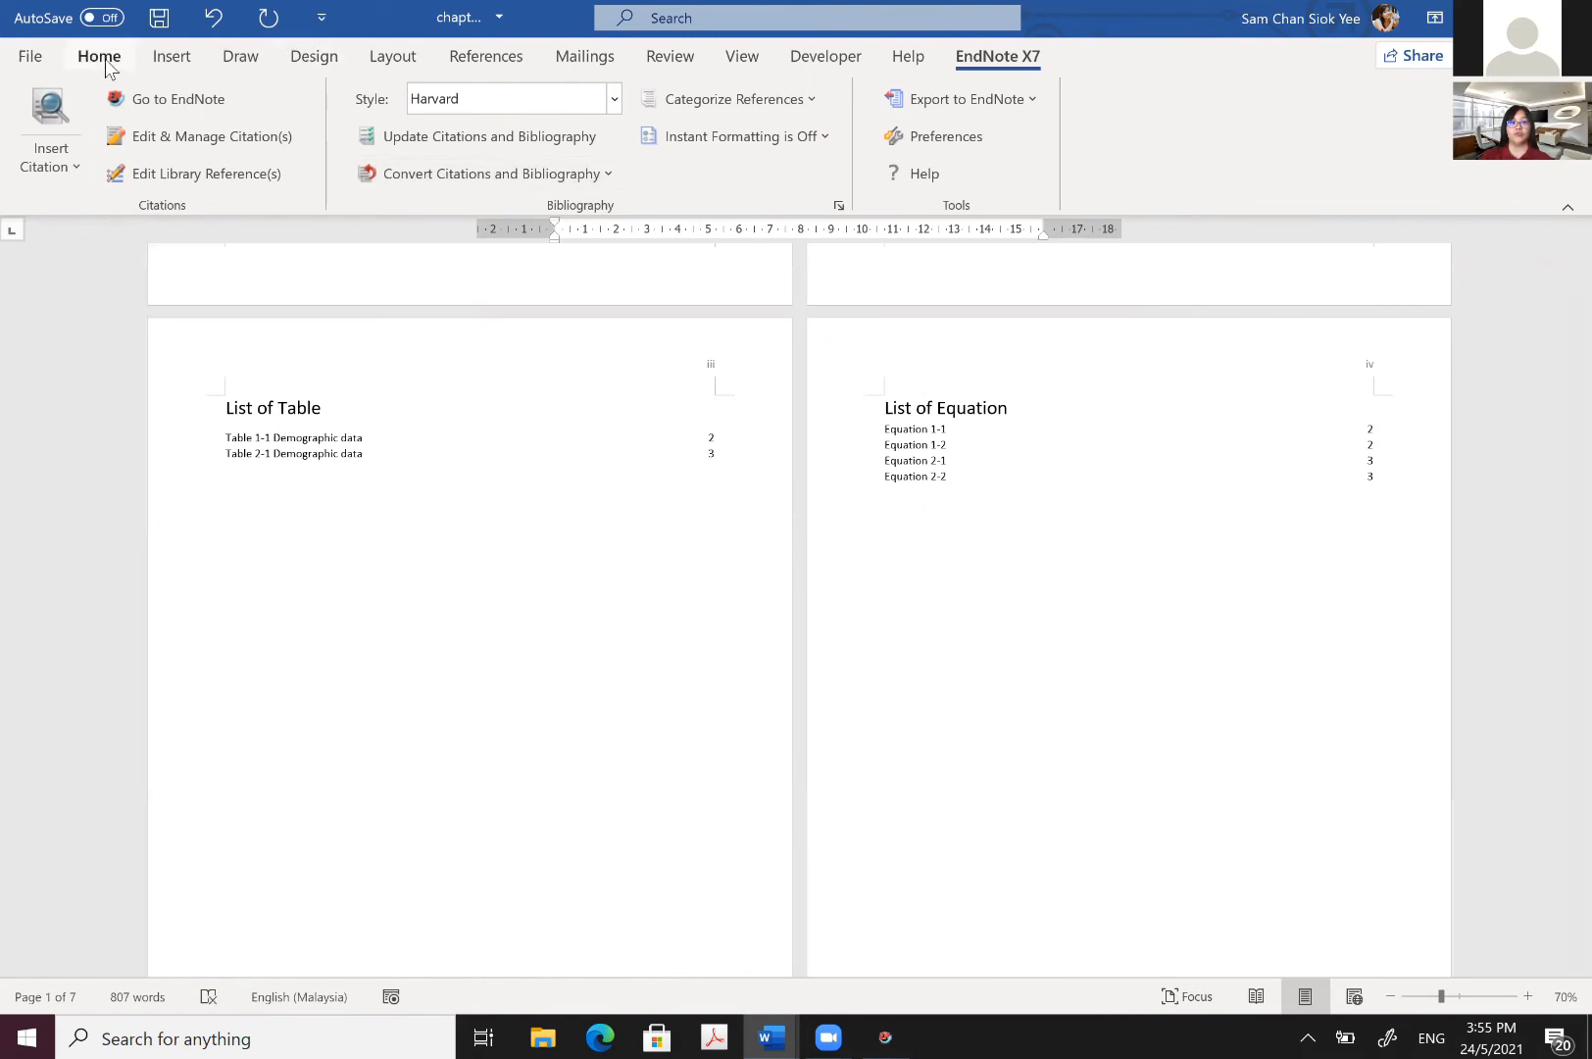
left_click(108, 64)
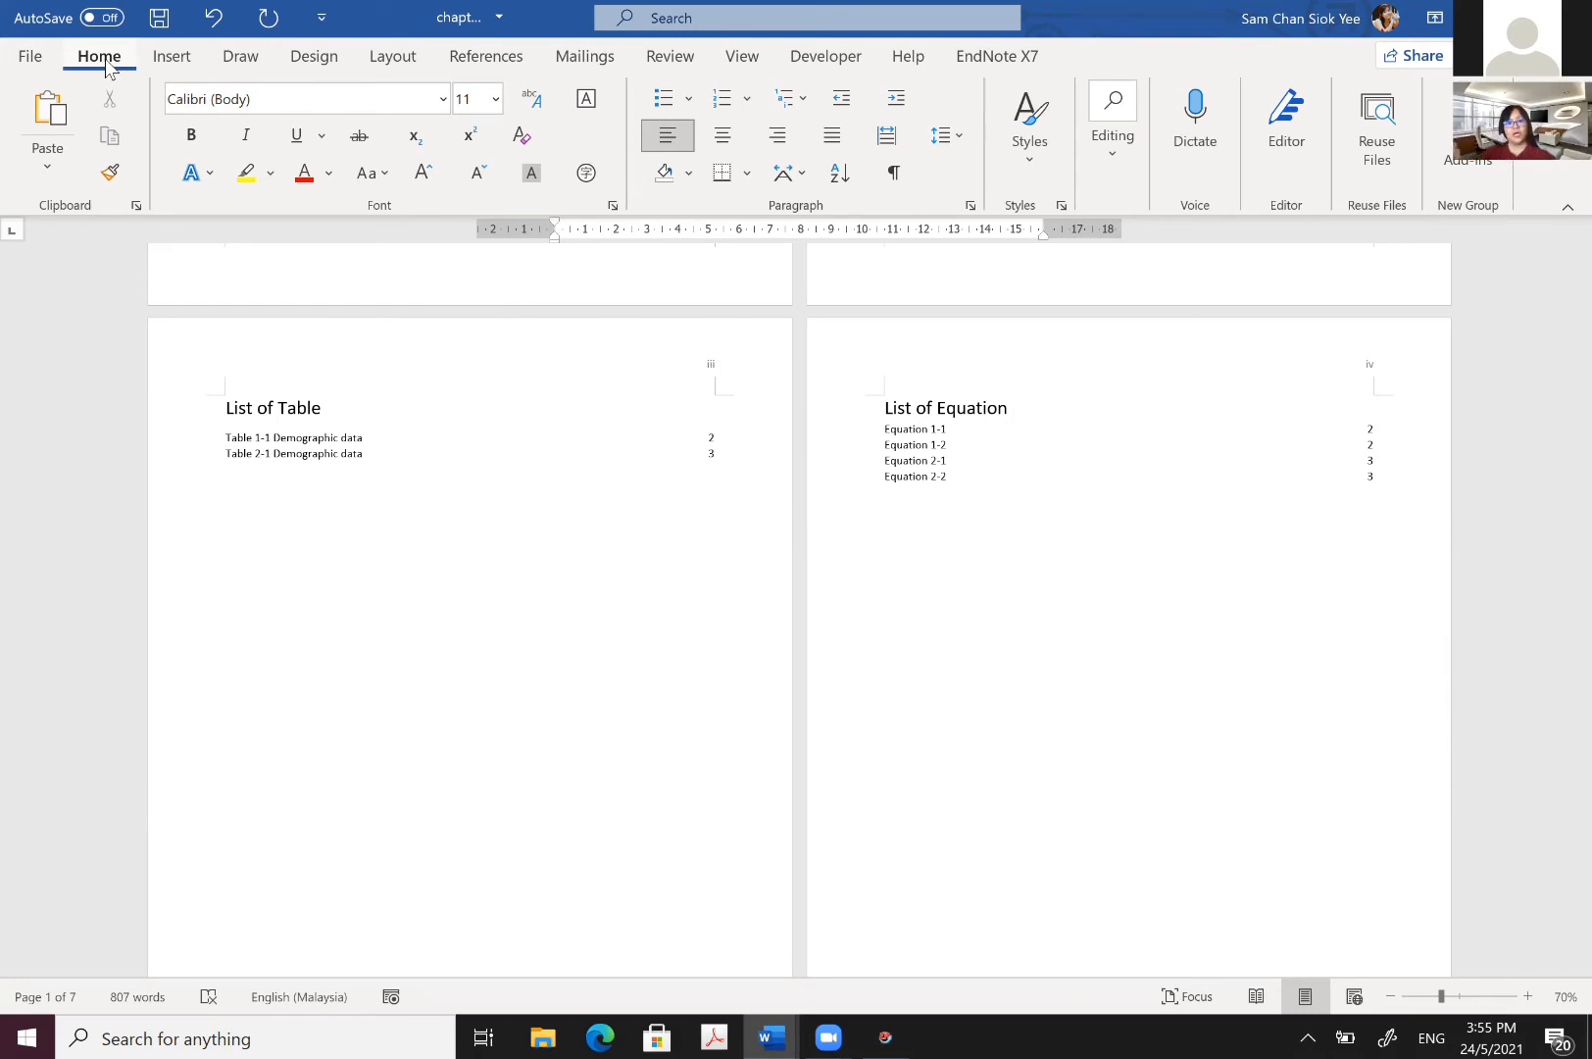
left_click(687, 18)
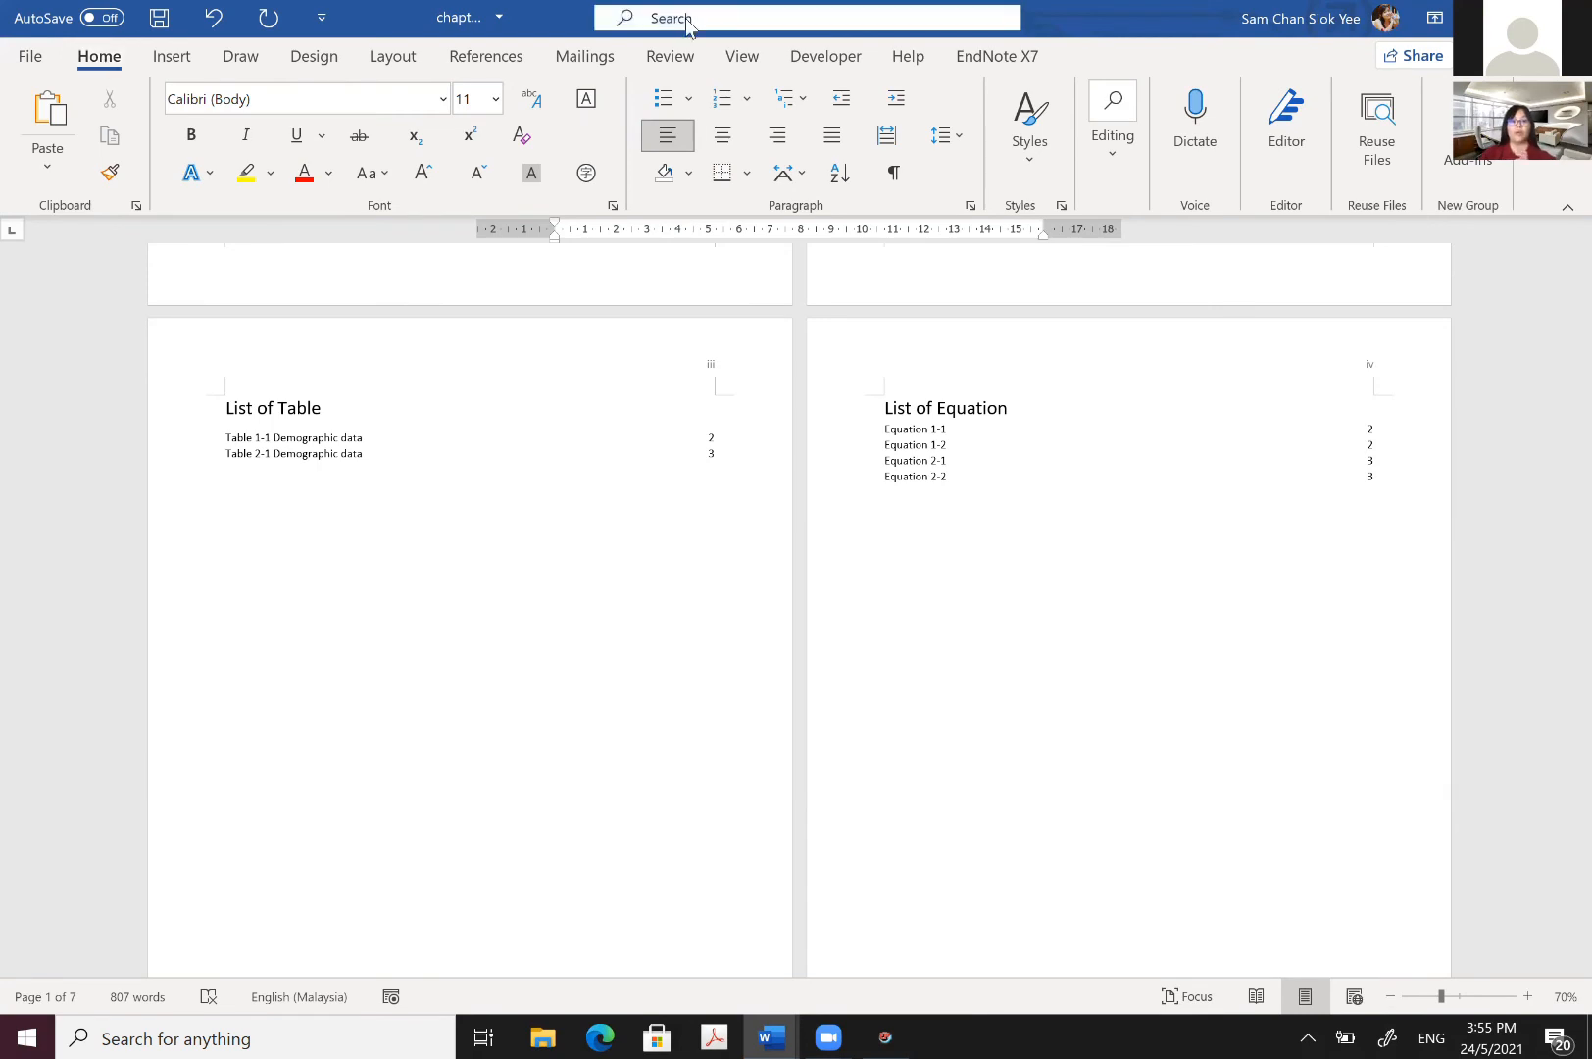
type("compare")
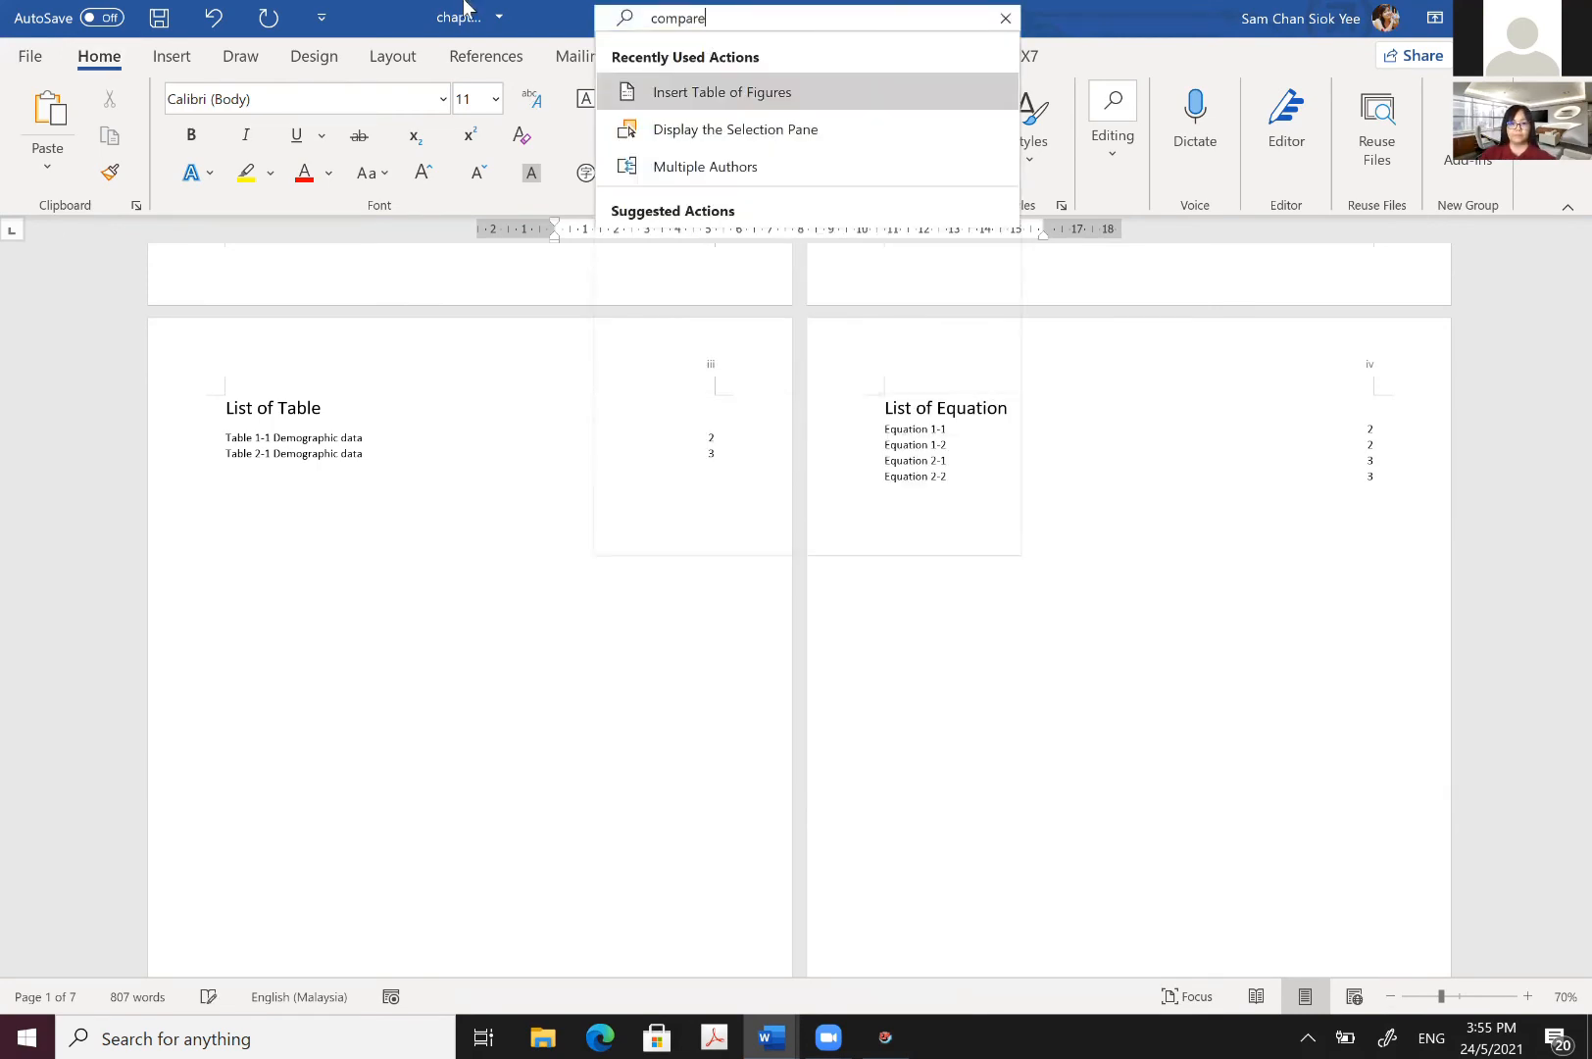
mouse_move(701, 98)
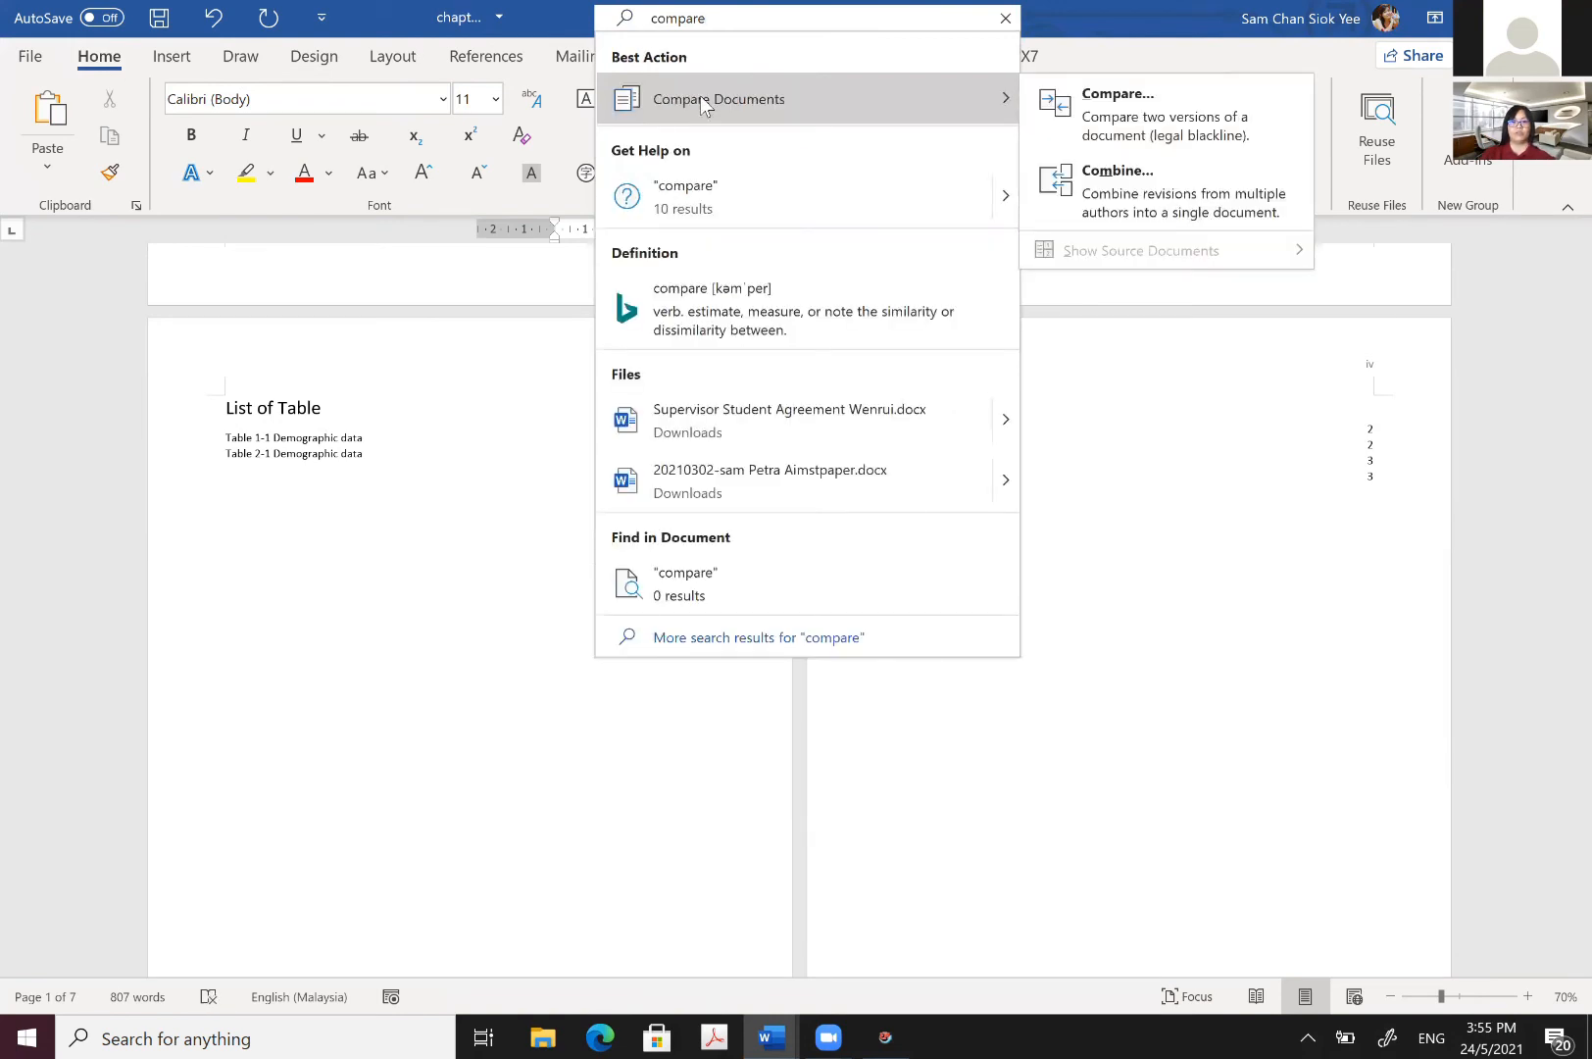
Step: Locate the review commands for comparing two document versions or combining revisions, and view their options
left_click(167, 64)
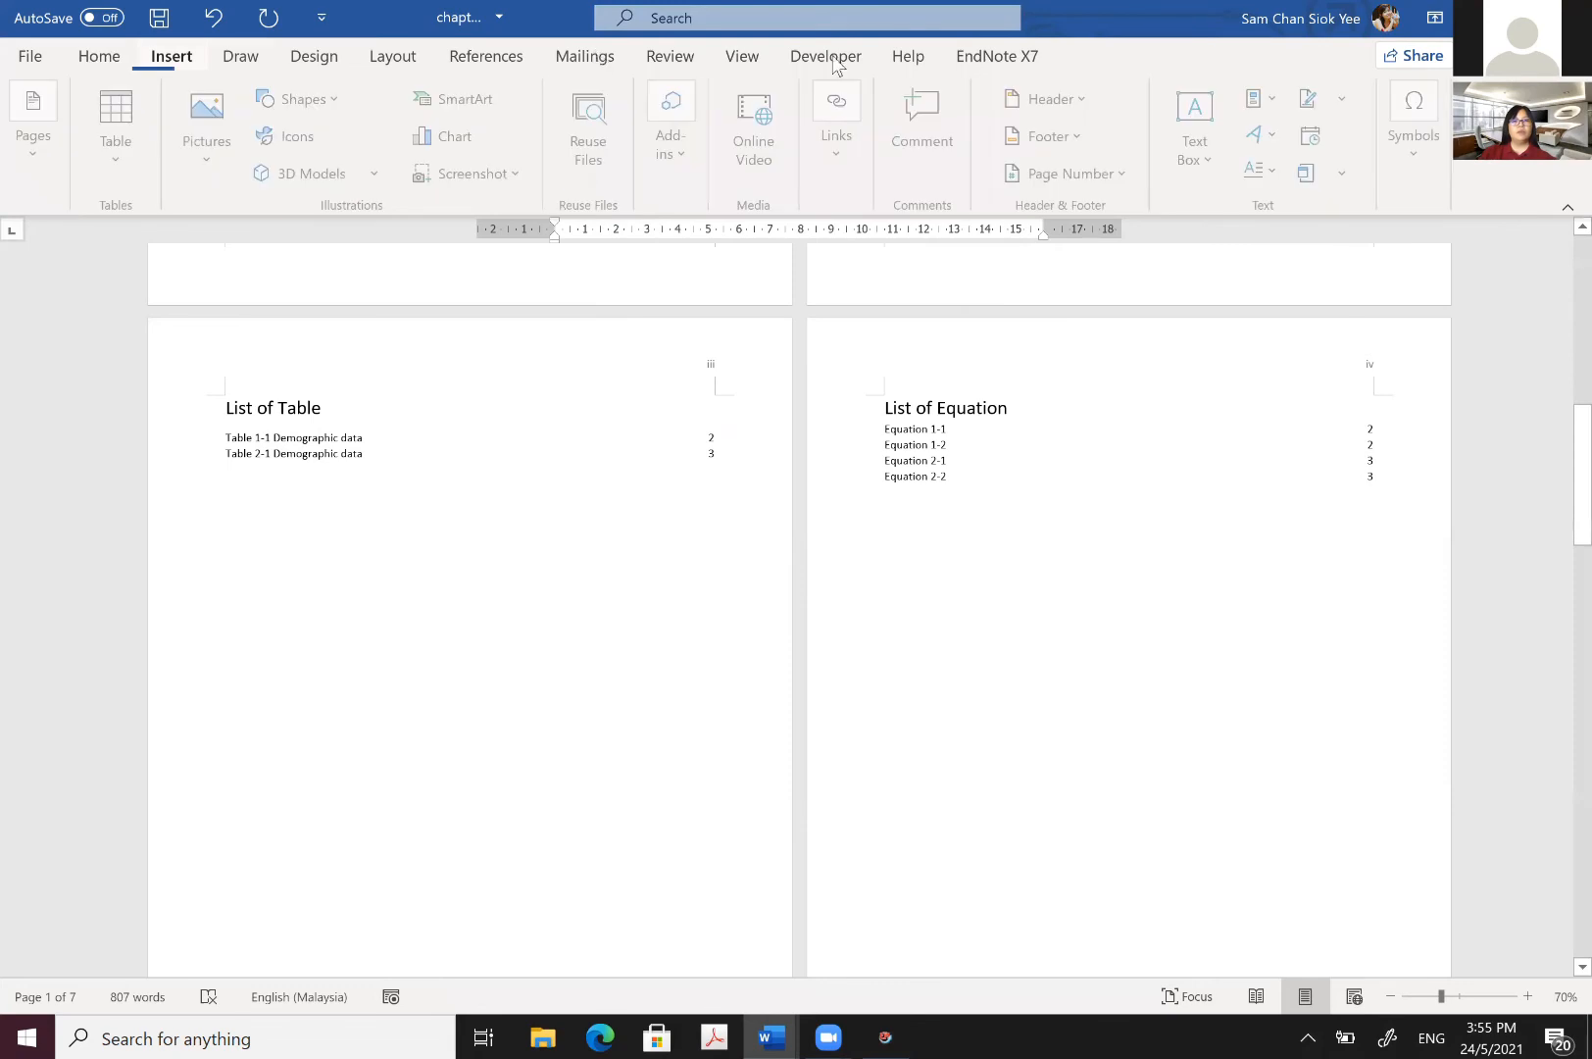
left_click(585, 56)
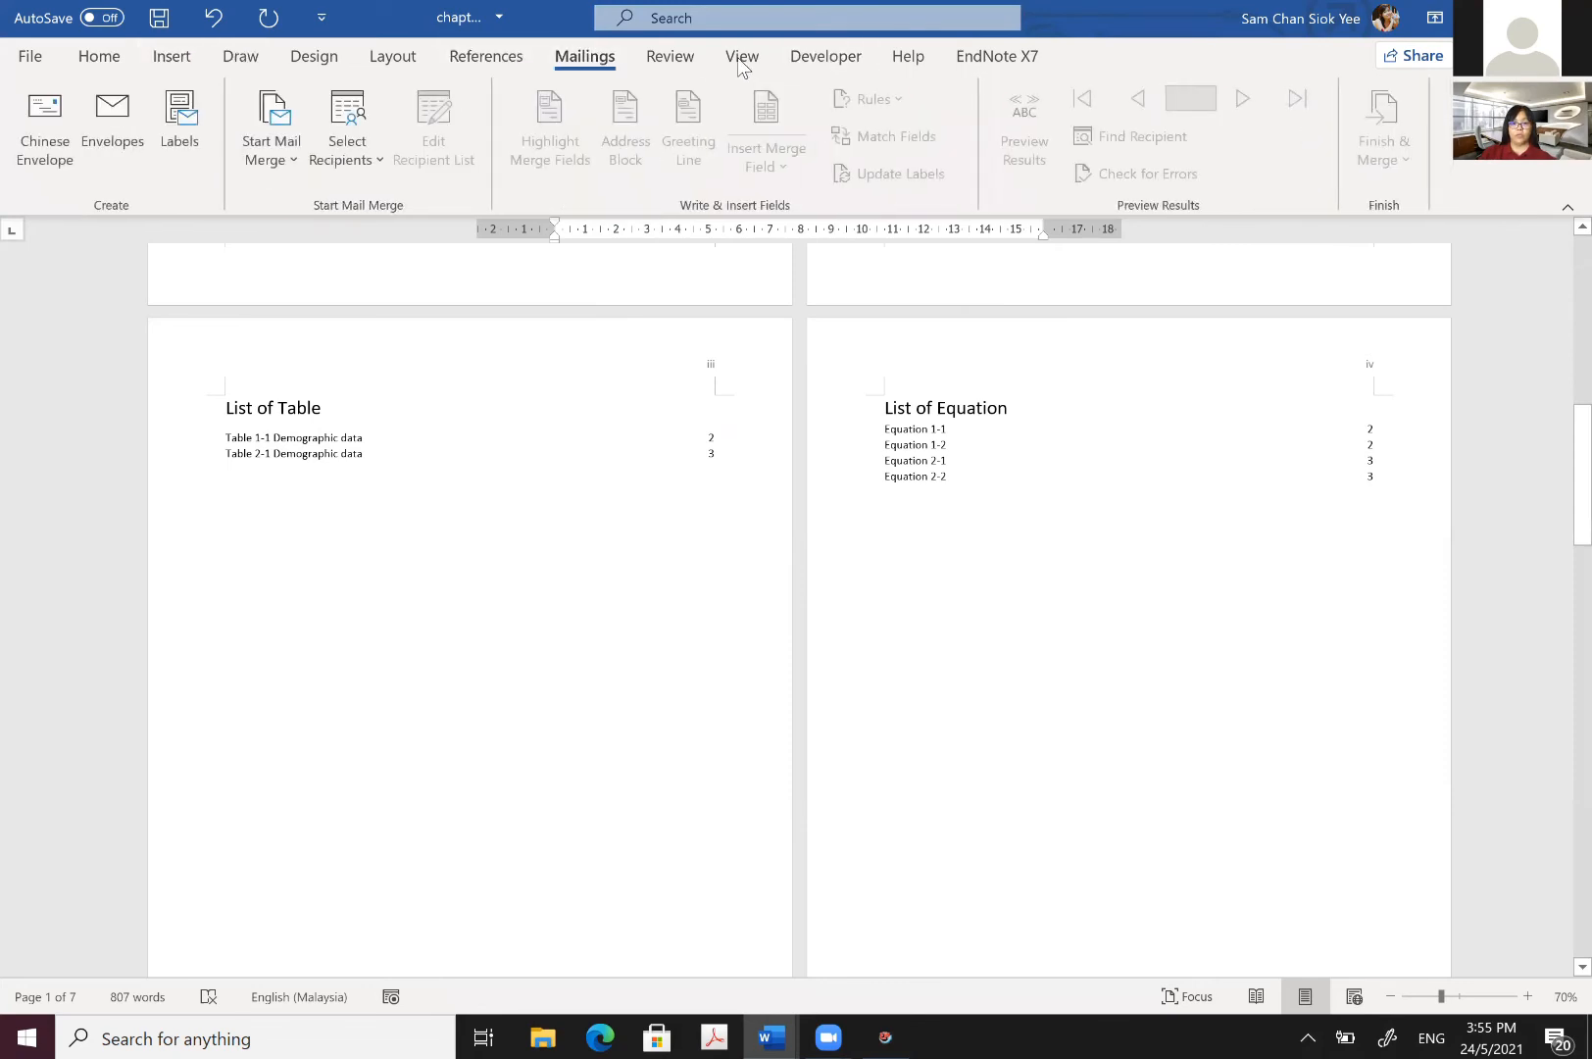
left_click(739, 57)
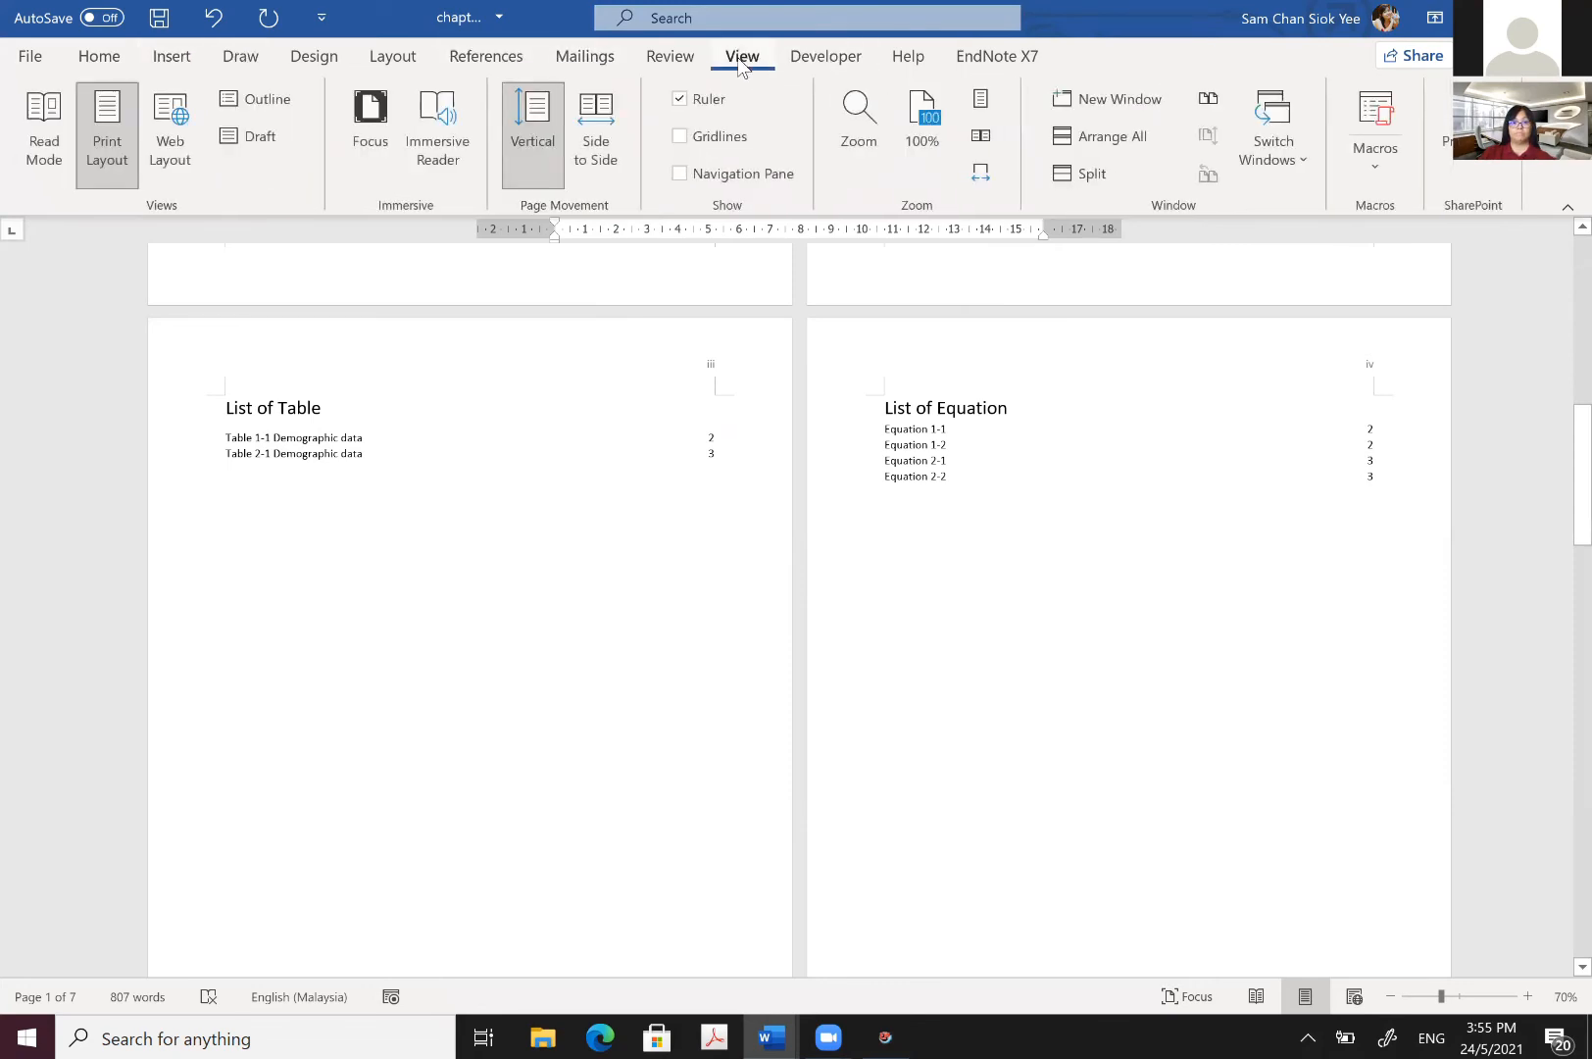
left_click(650, 59)
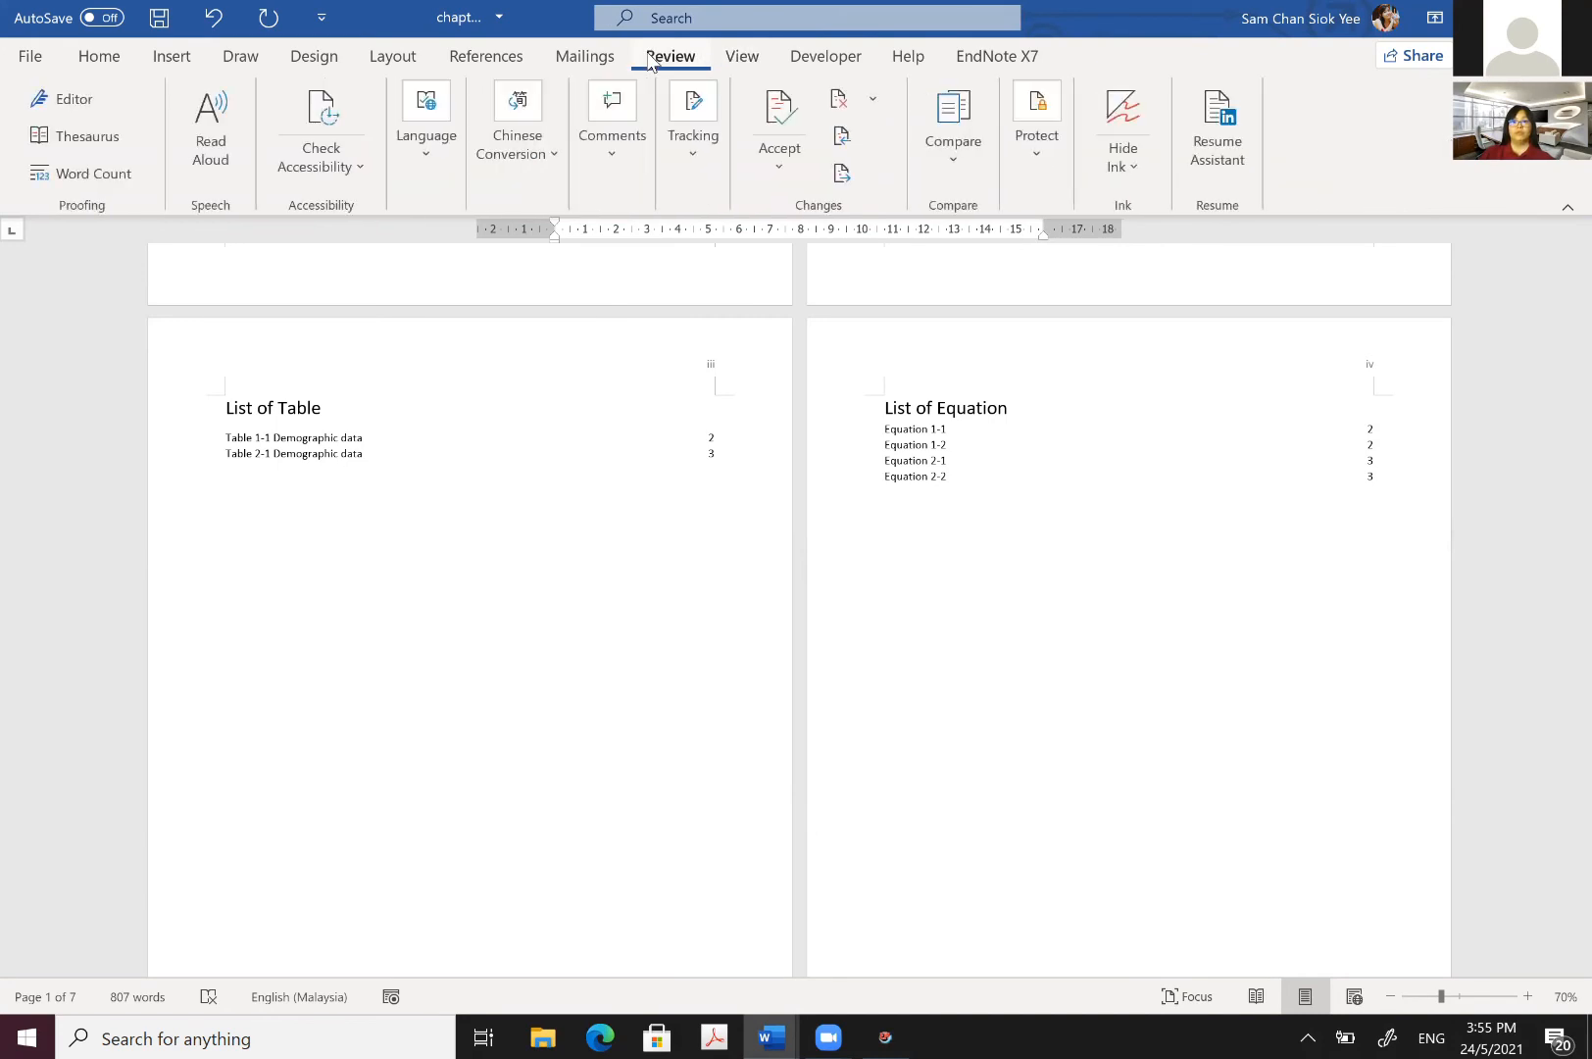
left_click(969, 164)
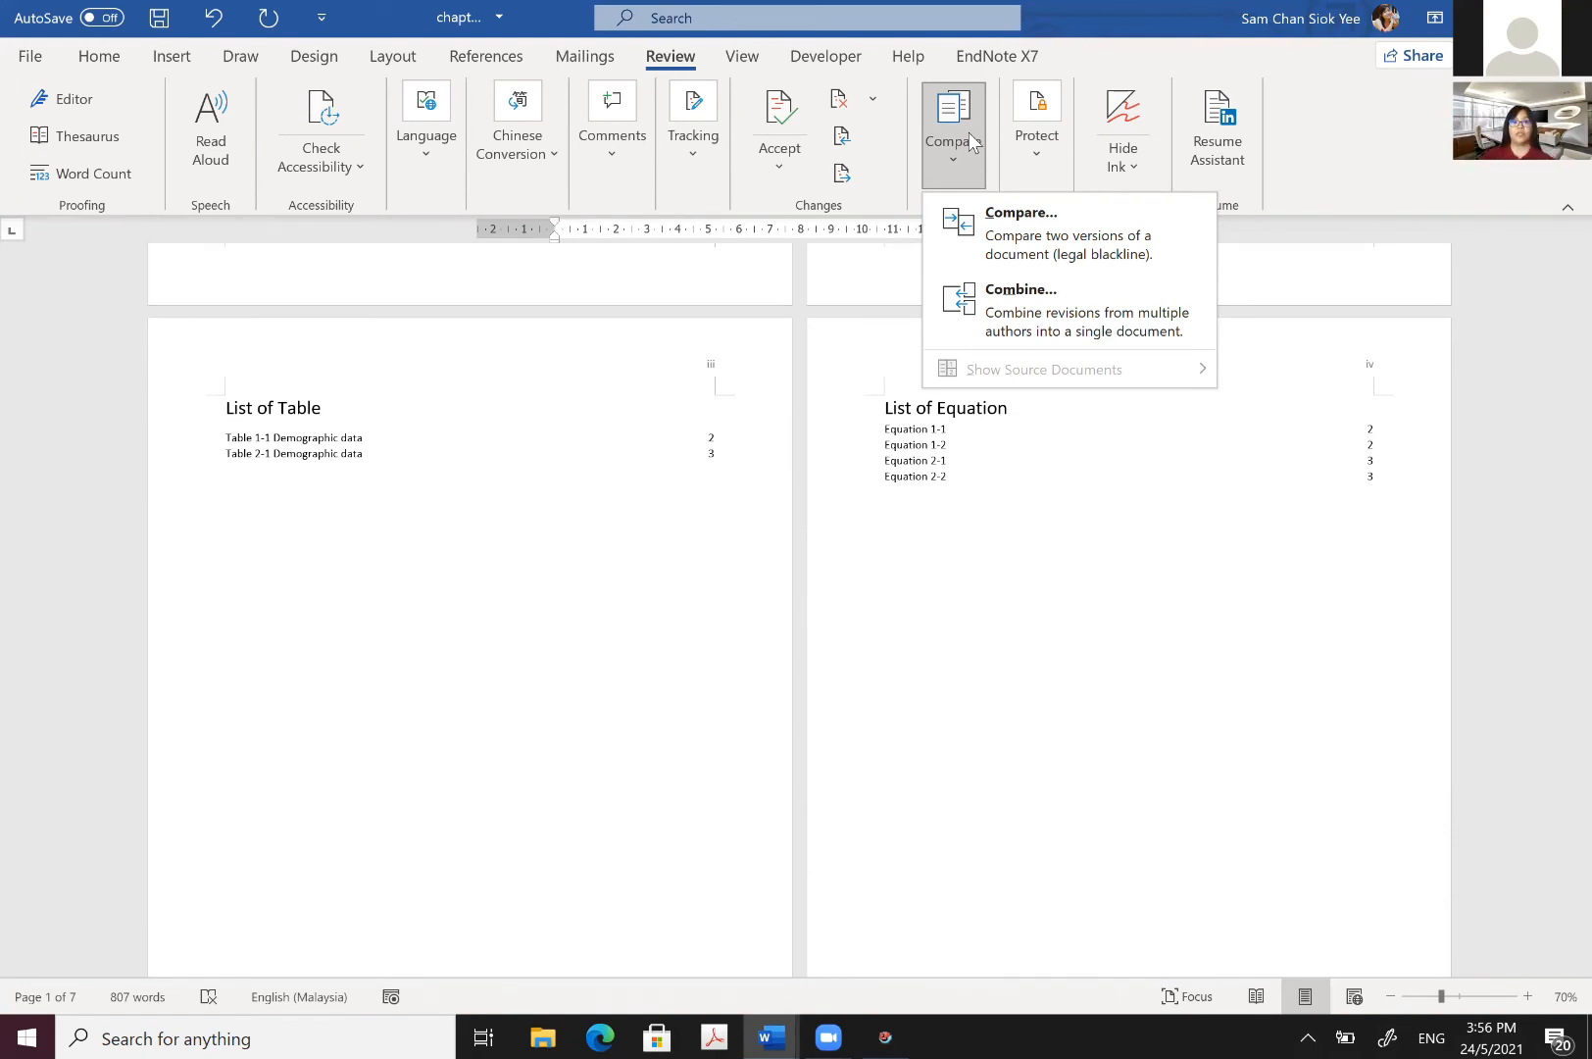
left_click(1034, 540)
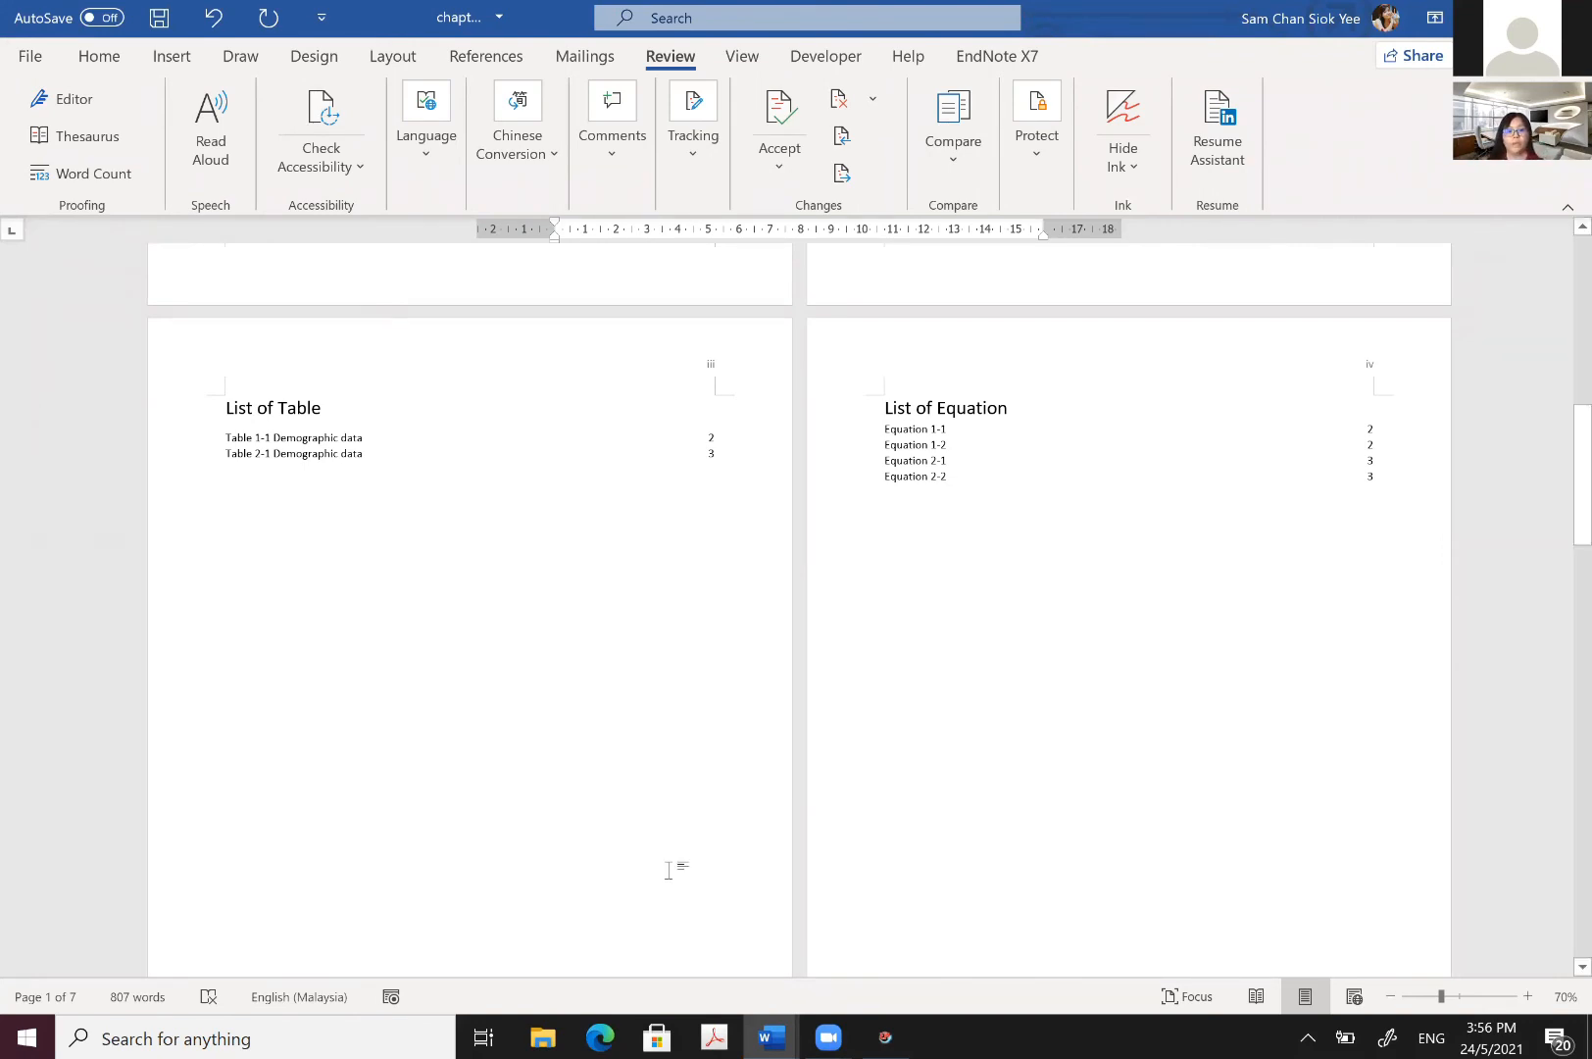
left_click(936, 148)
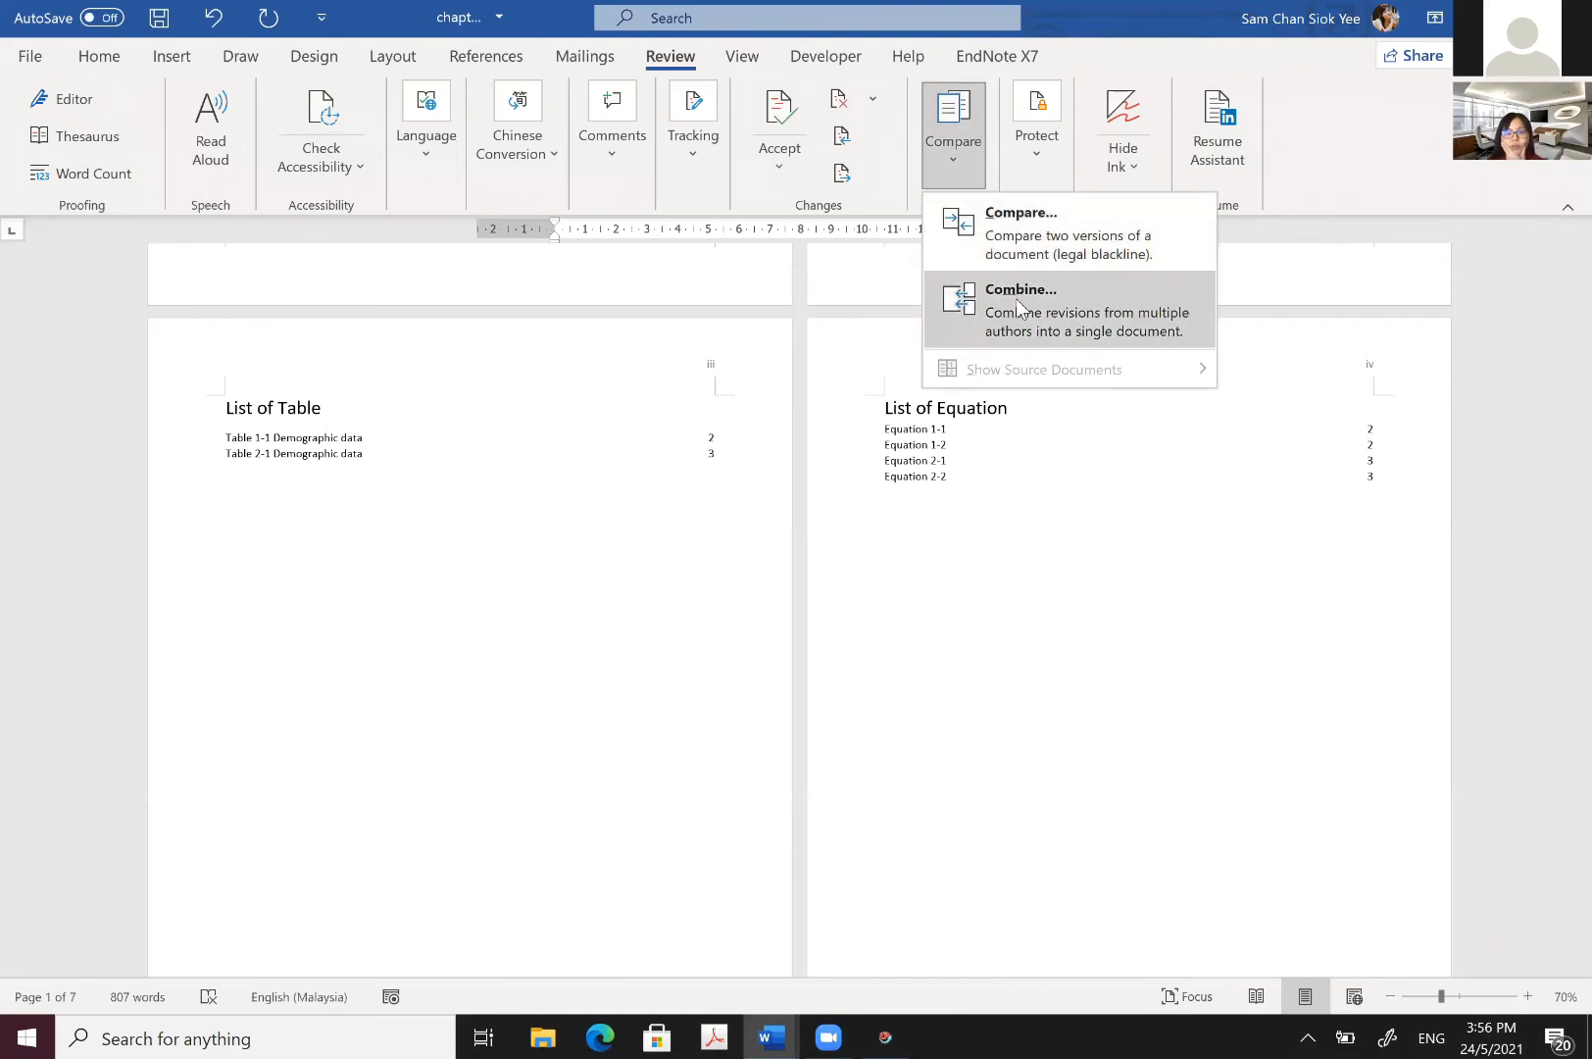
Step: Turn on Track Changes for the document with All Markup shown
scroll(995, 494, "up", 3)
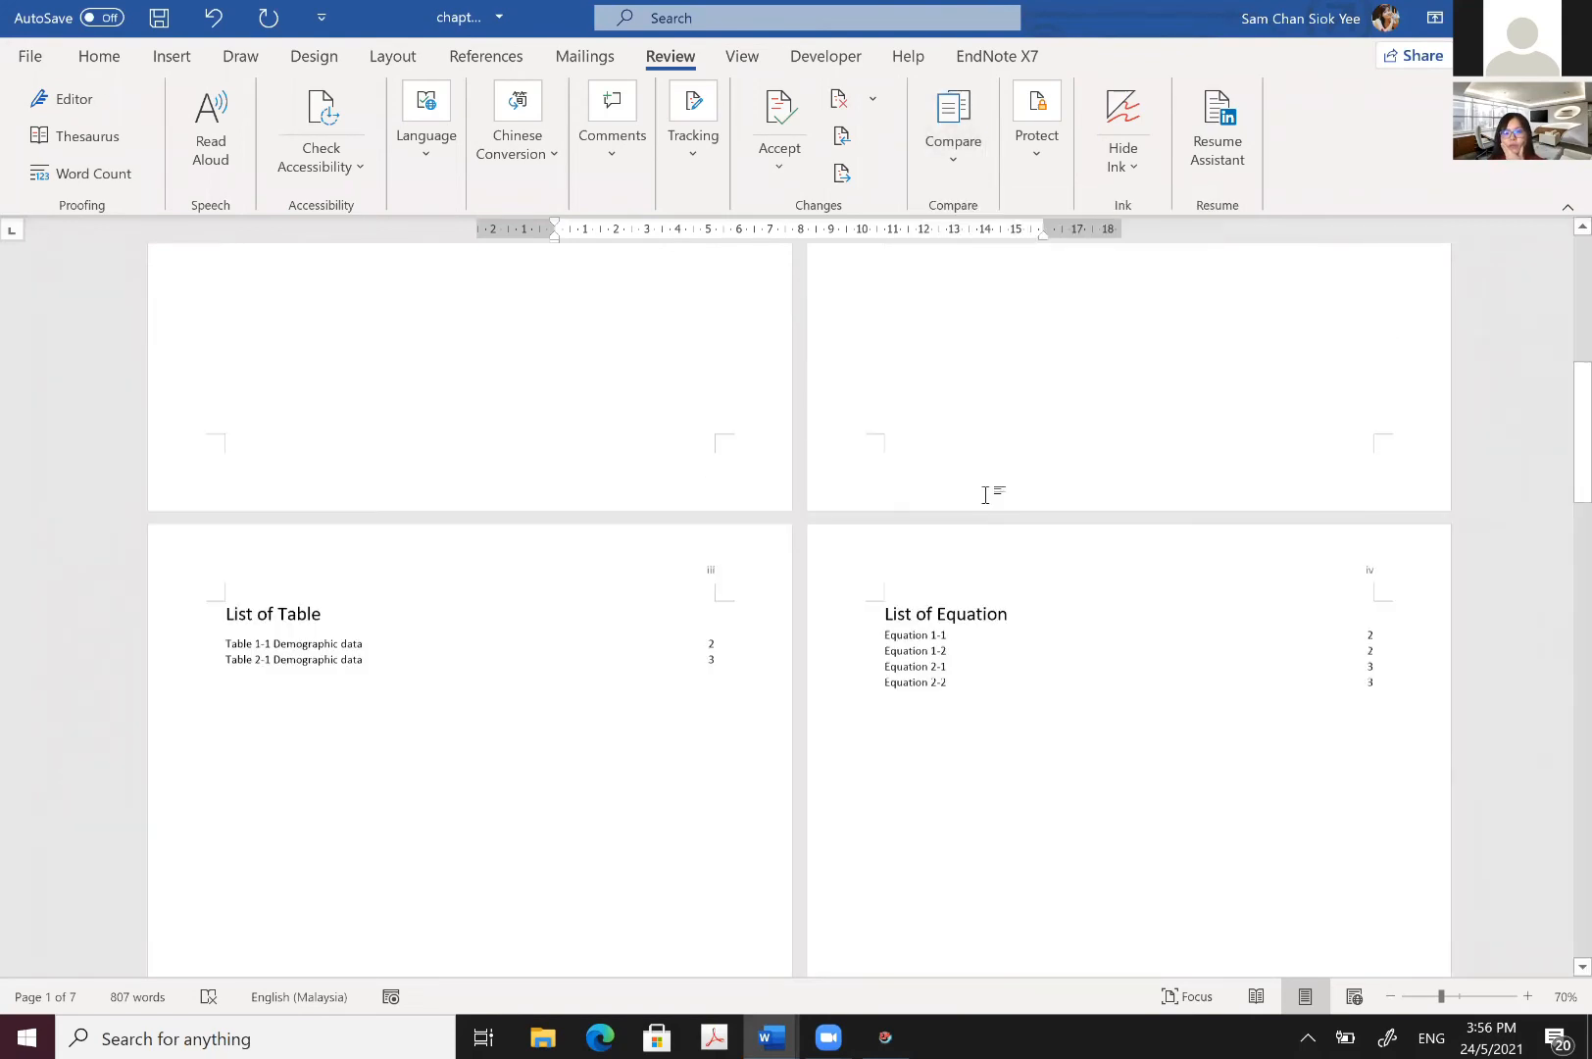
scroll(985, 494, "up", 10)
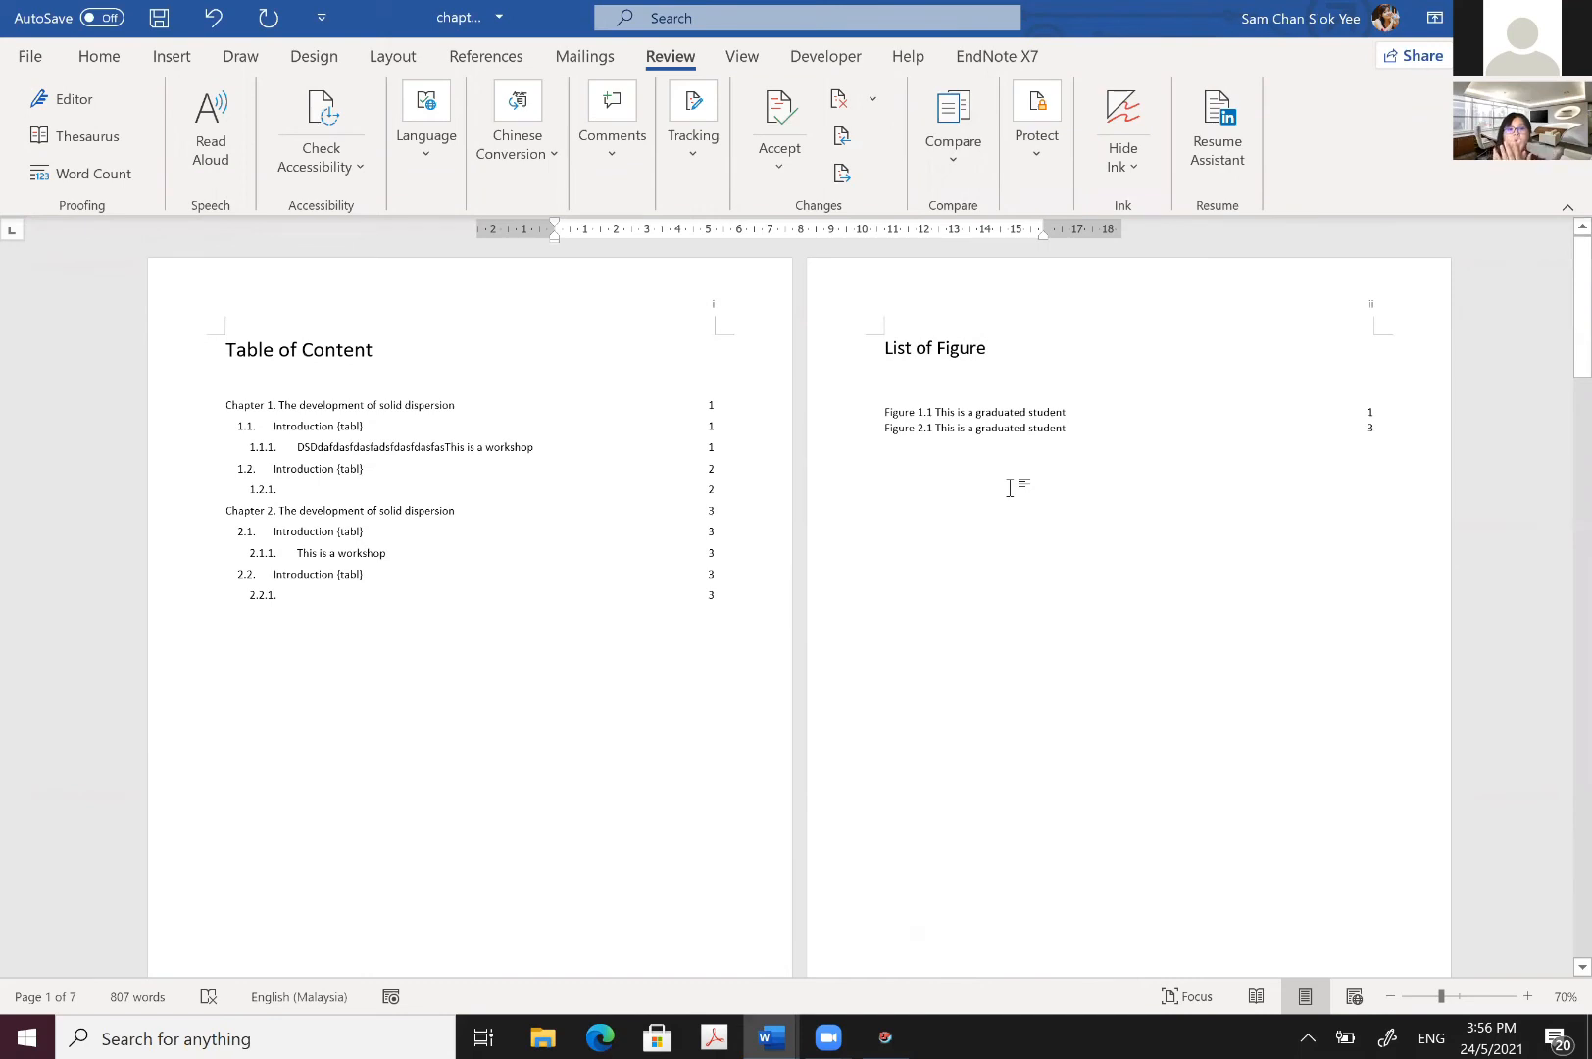
left_click(690, 170)
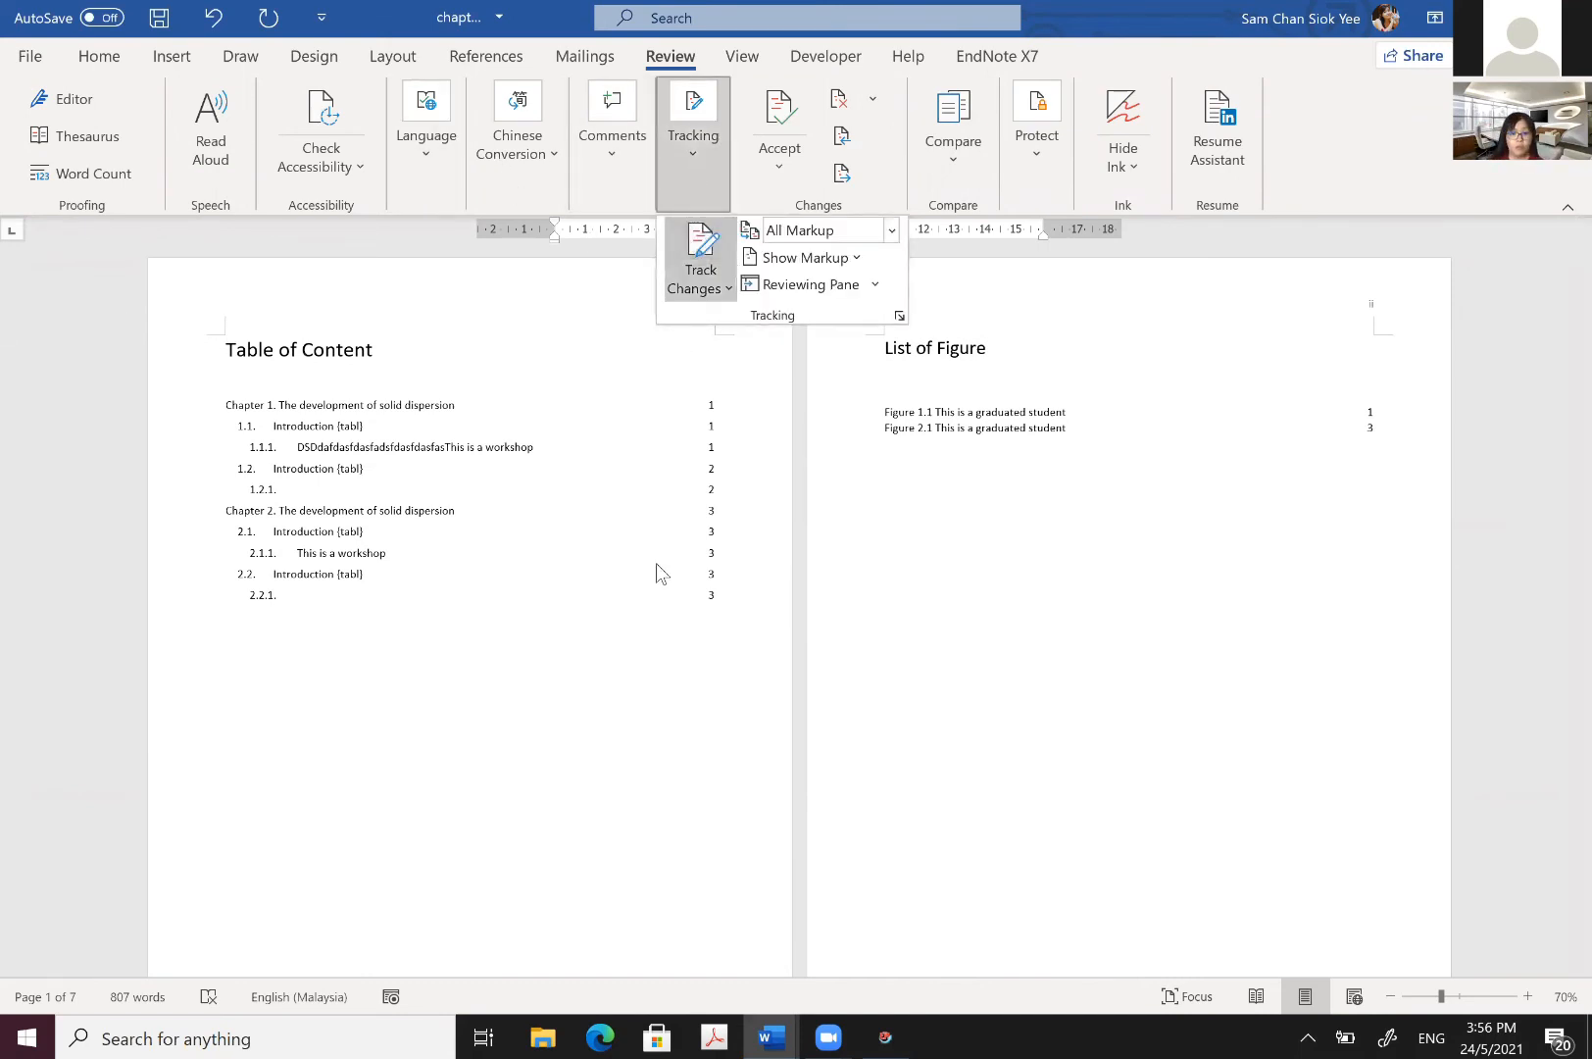
Step: Insert the tracked placeholder text "jfkdlsjfkldsjfjkldjfajkldjsal;kjf" after the first "is" in the paragraph below Table 2-1
scroll(647, 578, "down", 3)
scroll(638, 583, "down", 10)
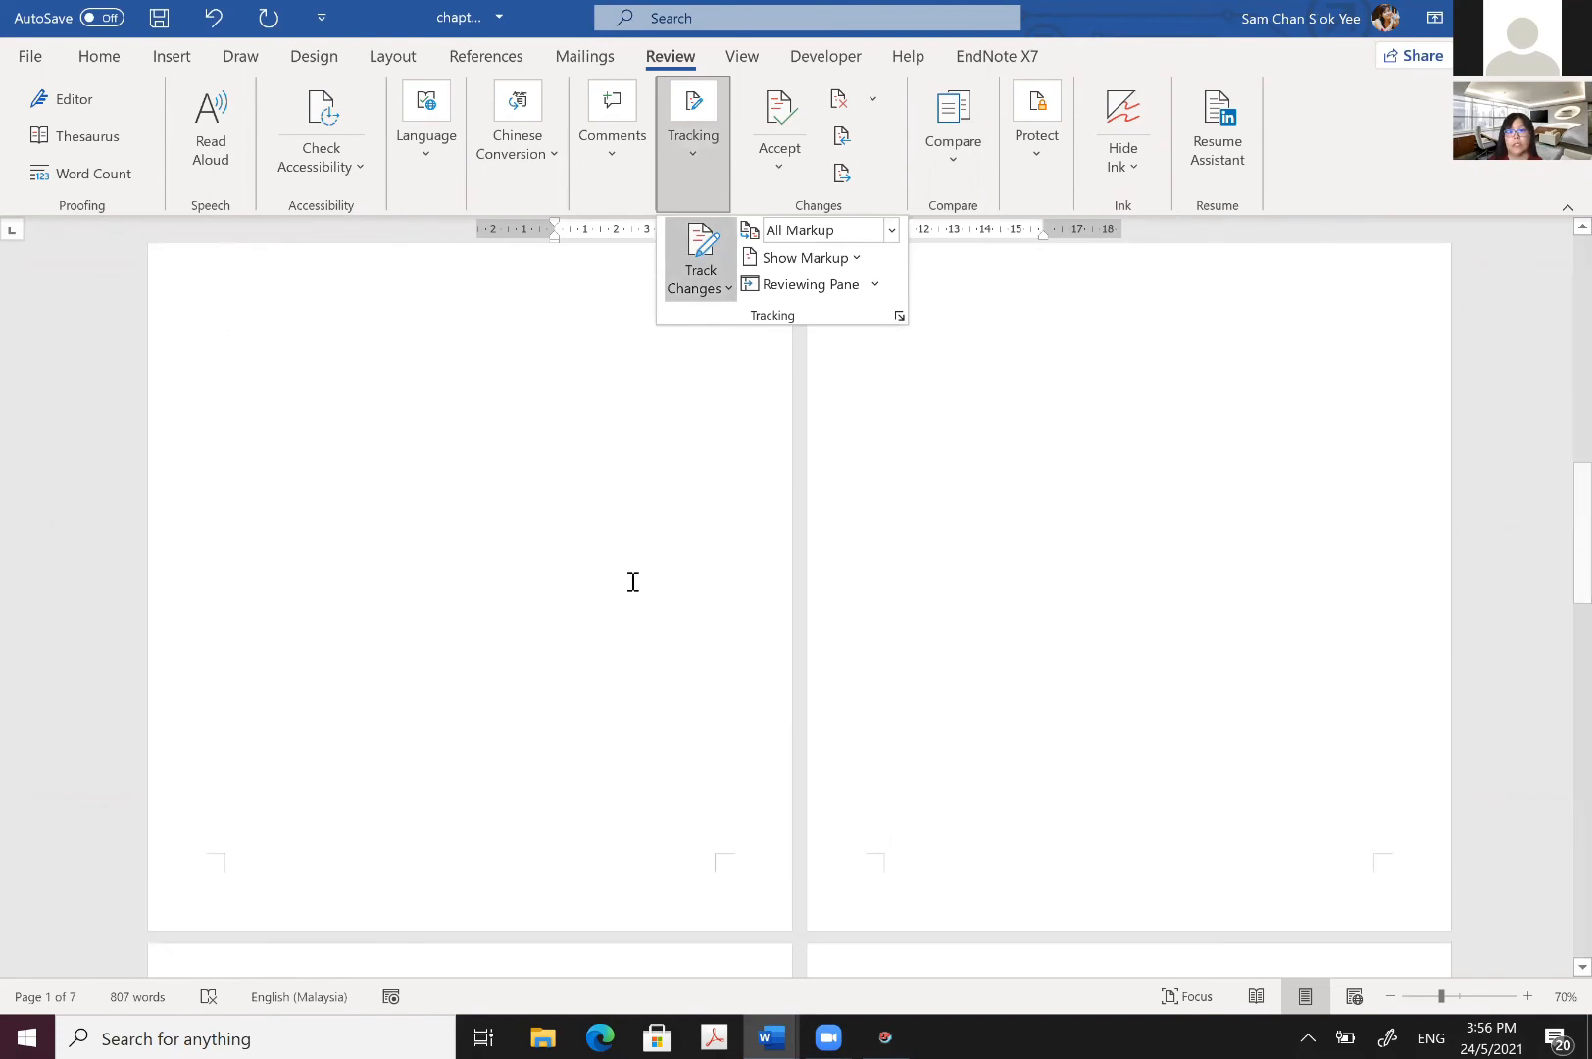
scroll(957, 554, "down", 6)
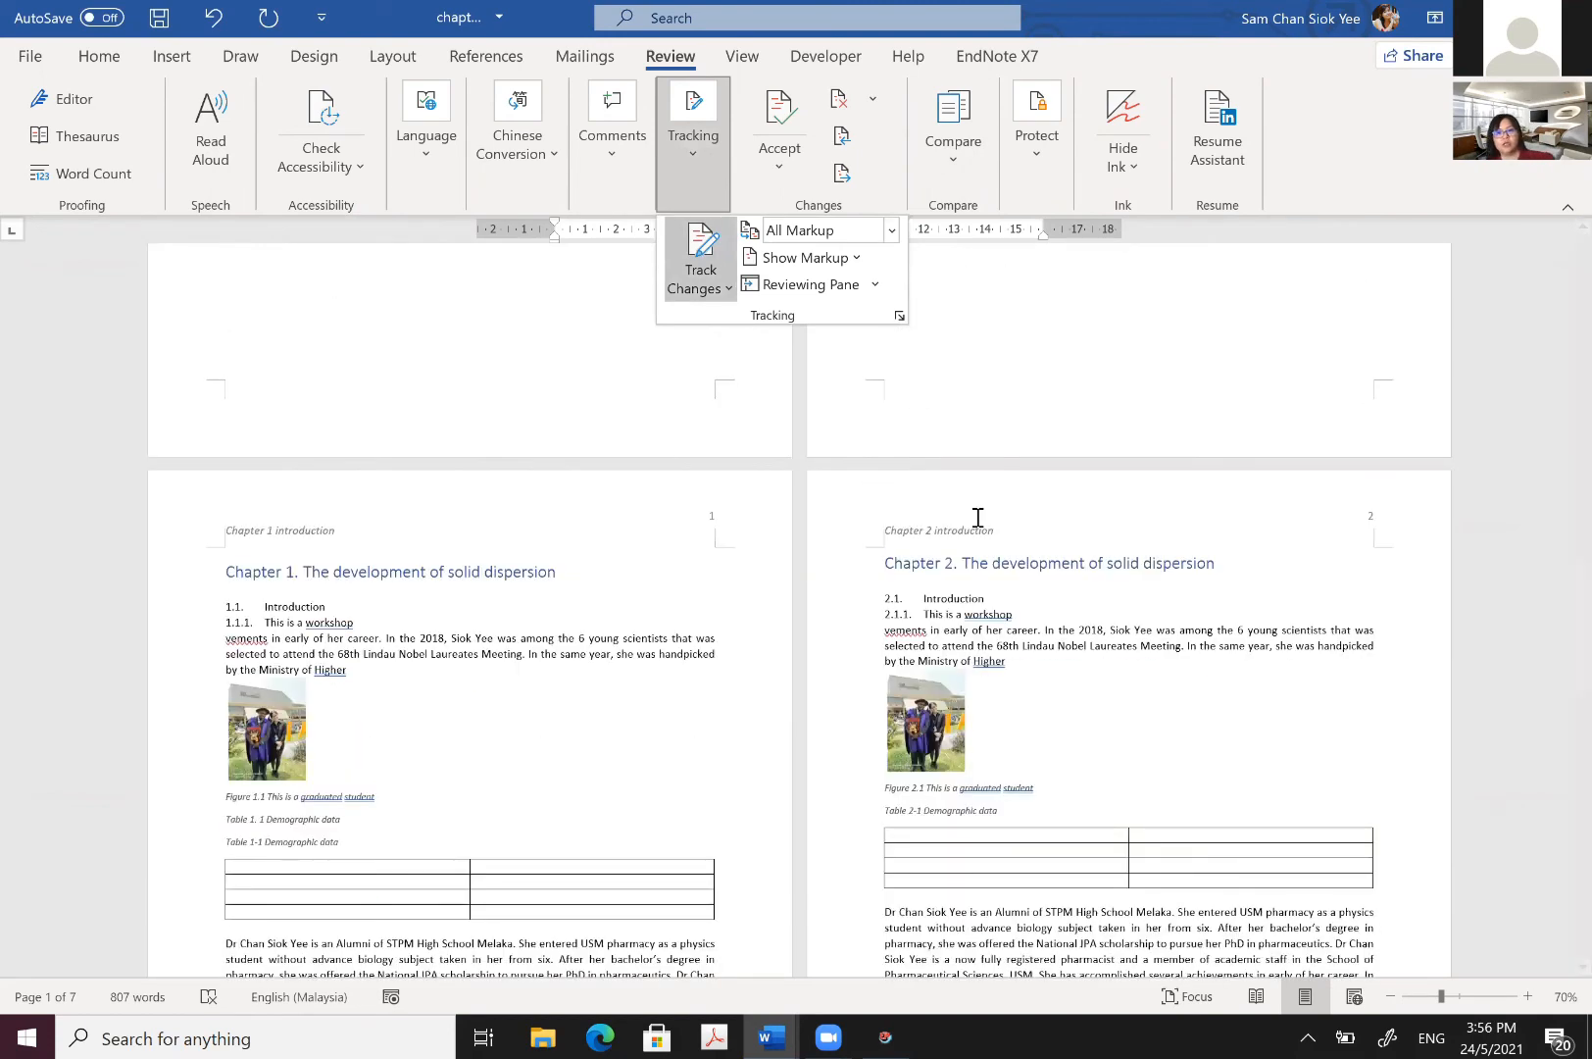
scroll(977, 516, "down", 5)
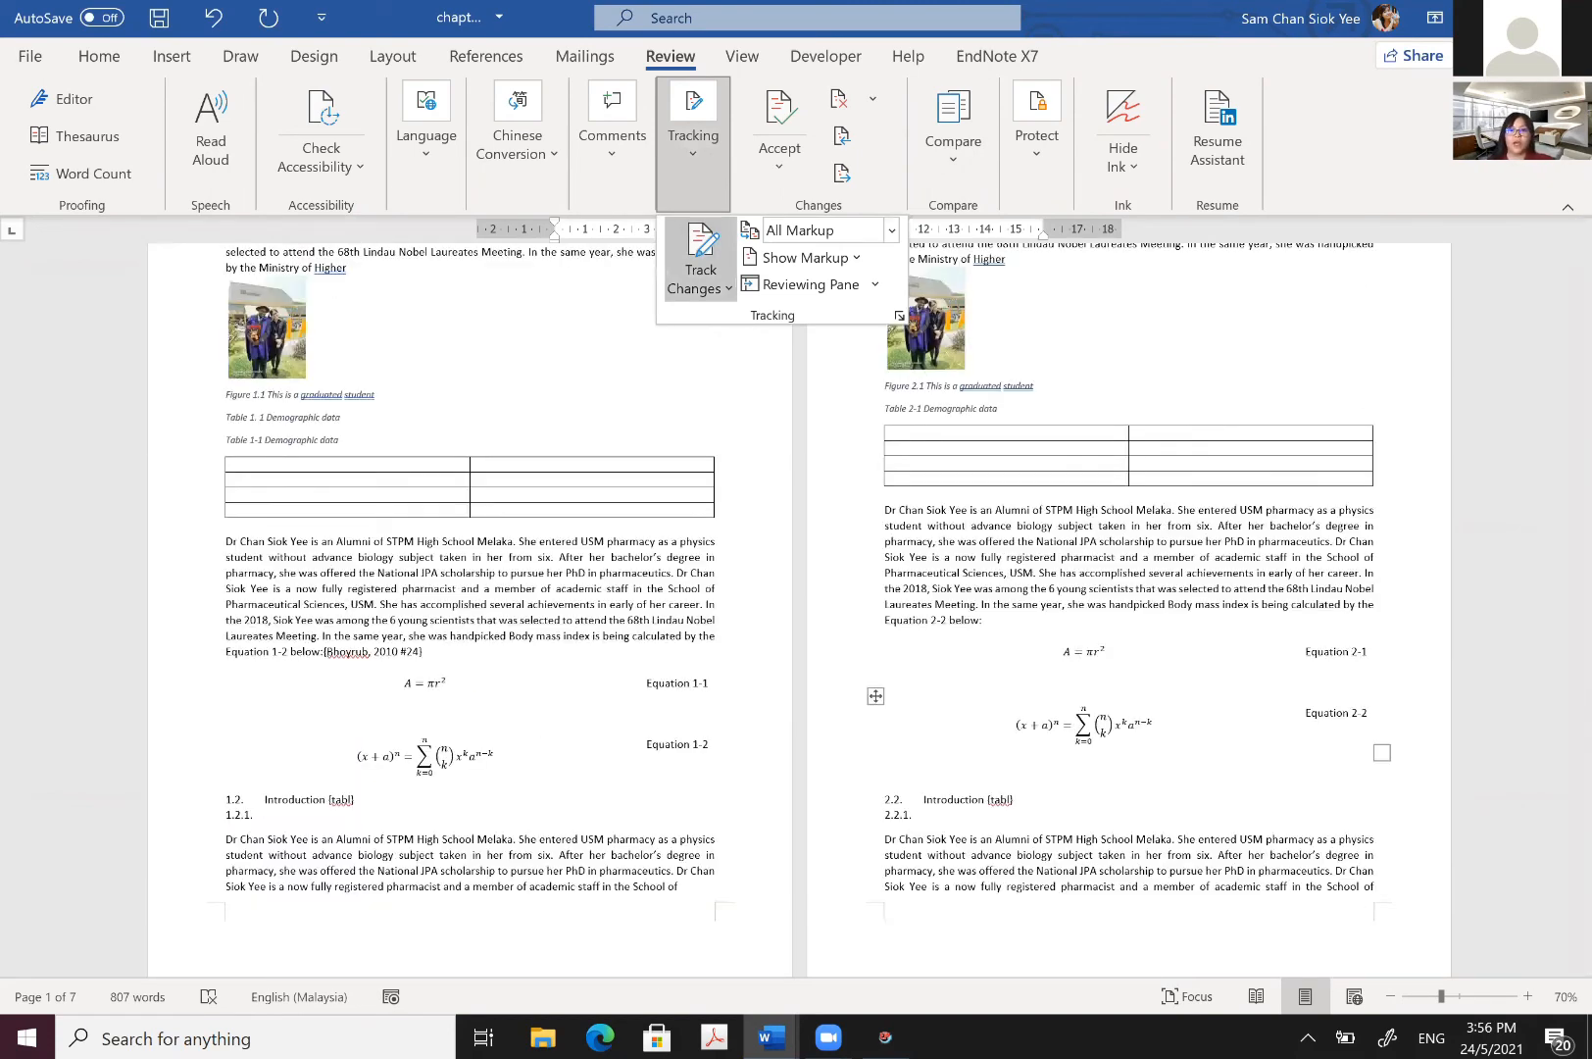
left_click(977, 510)
type("jfkdlsjfkldsjfjkldjfajkldjsal;kjf")
Step: Delete the passage from the "now fully registered pharmacist" sentence through "was among" in the paragraph below Table 2-1 as a tracked change
left_click(1099, 542)
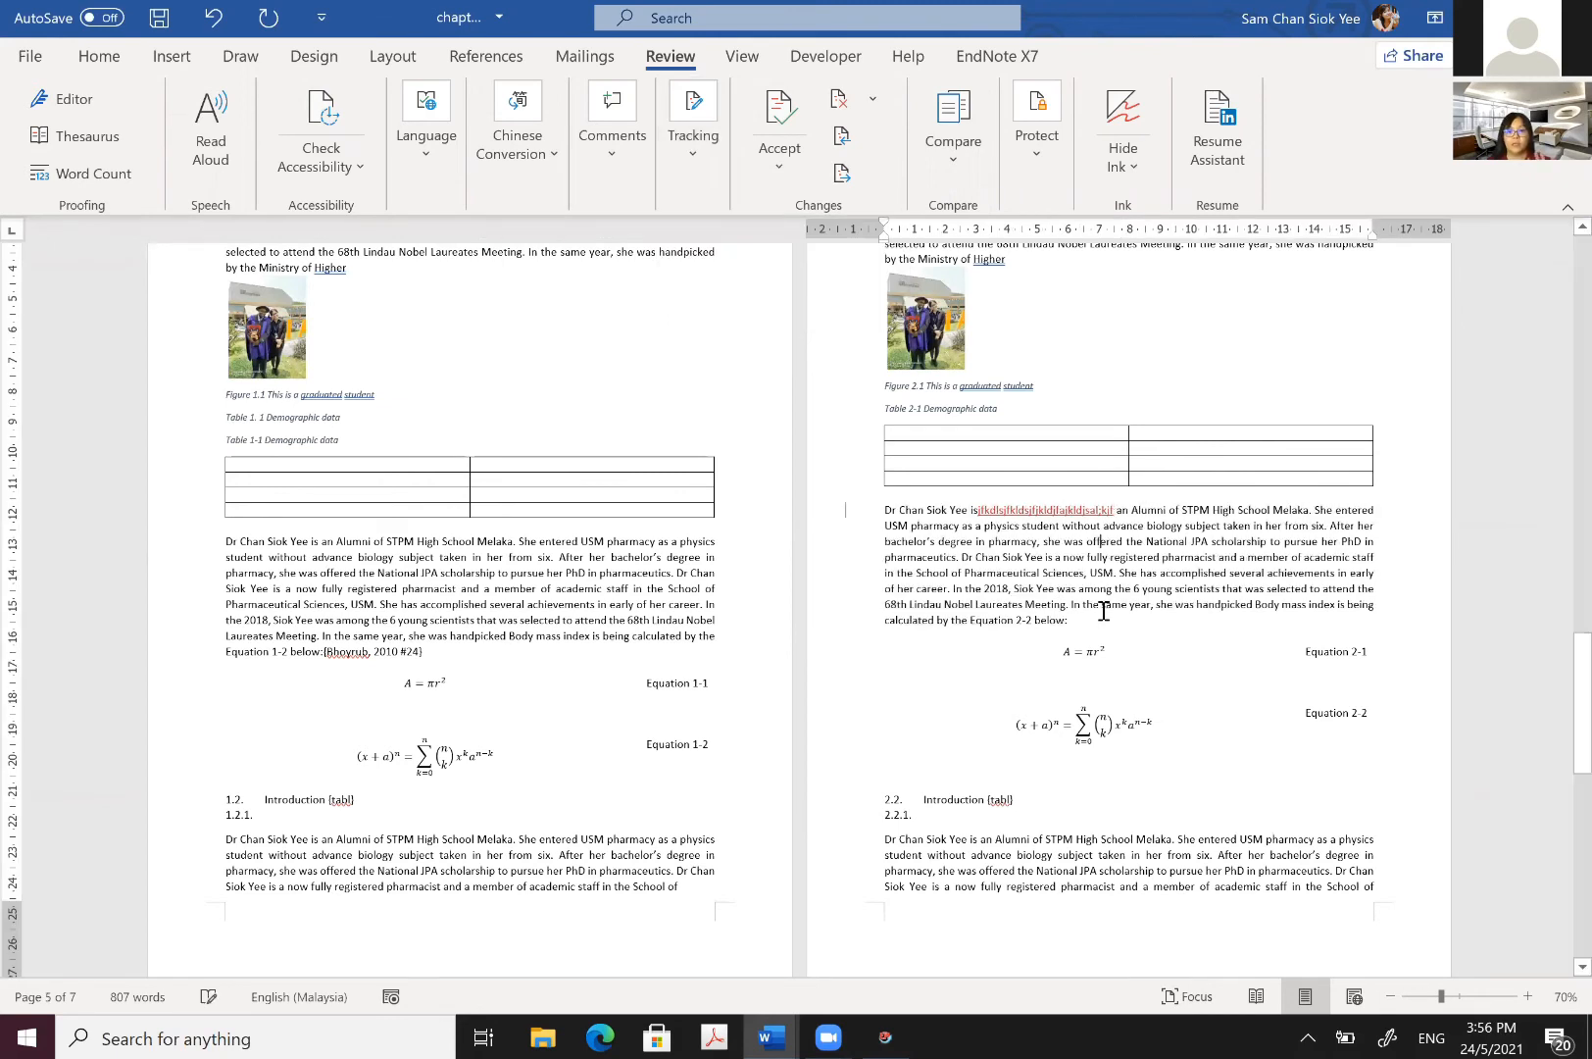
left_click_drag(1106, 588, 961, 558)
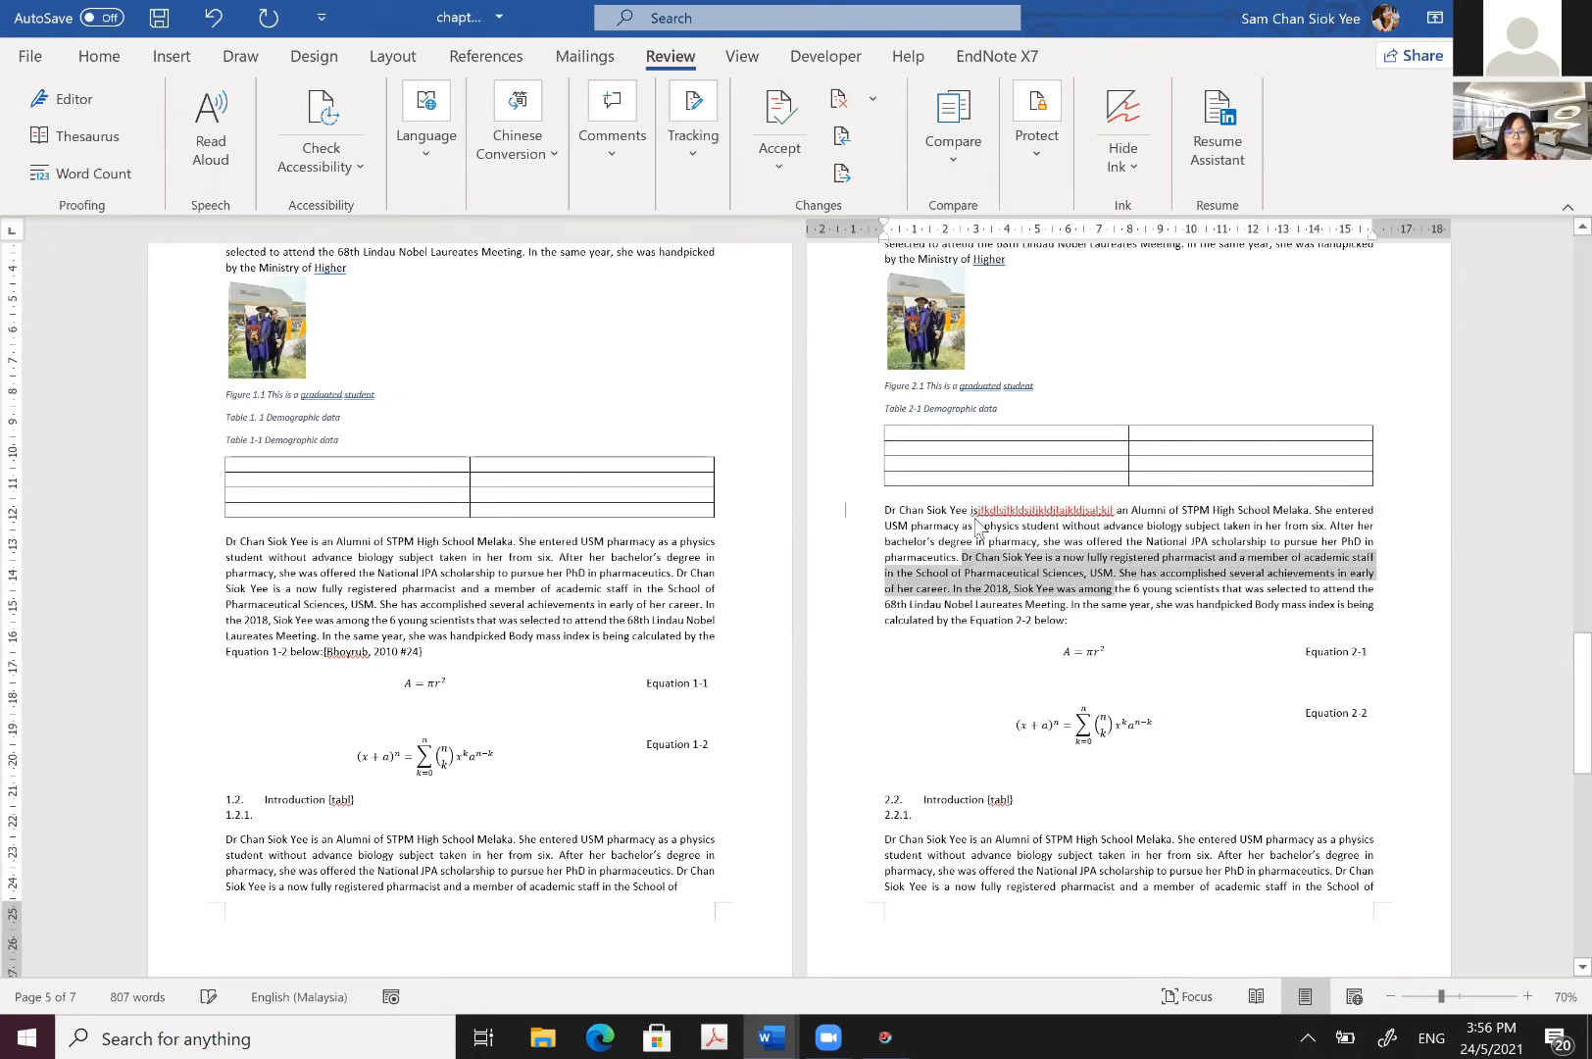
key("Delete")
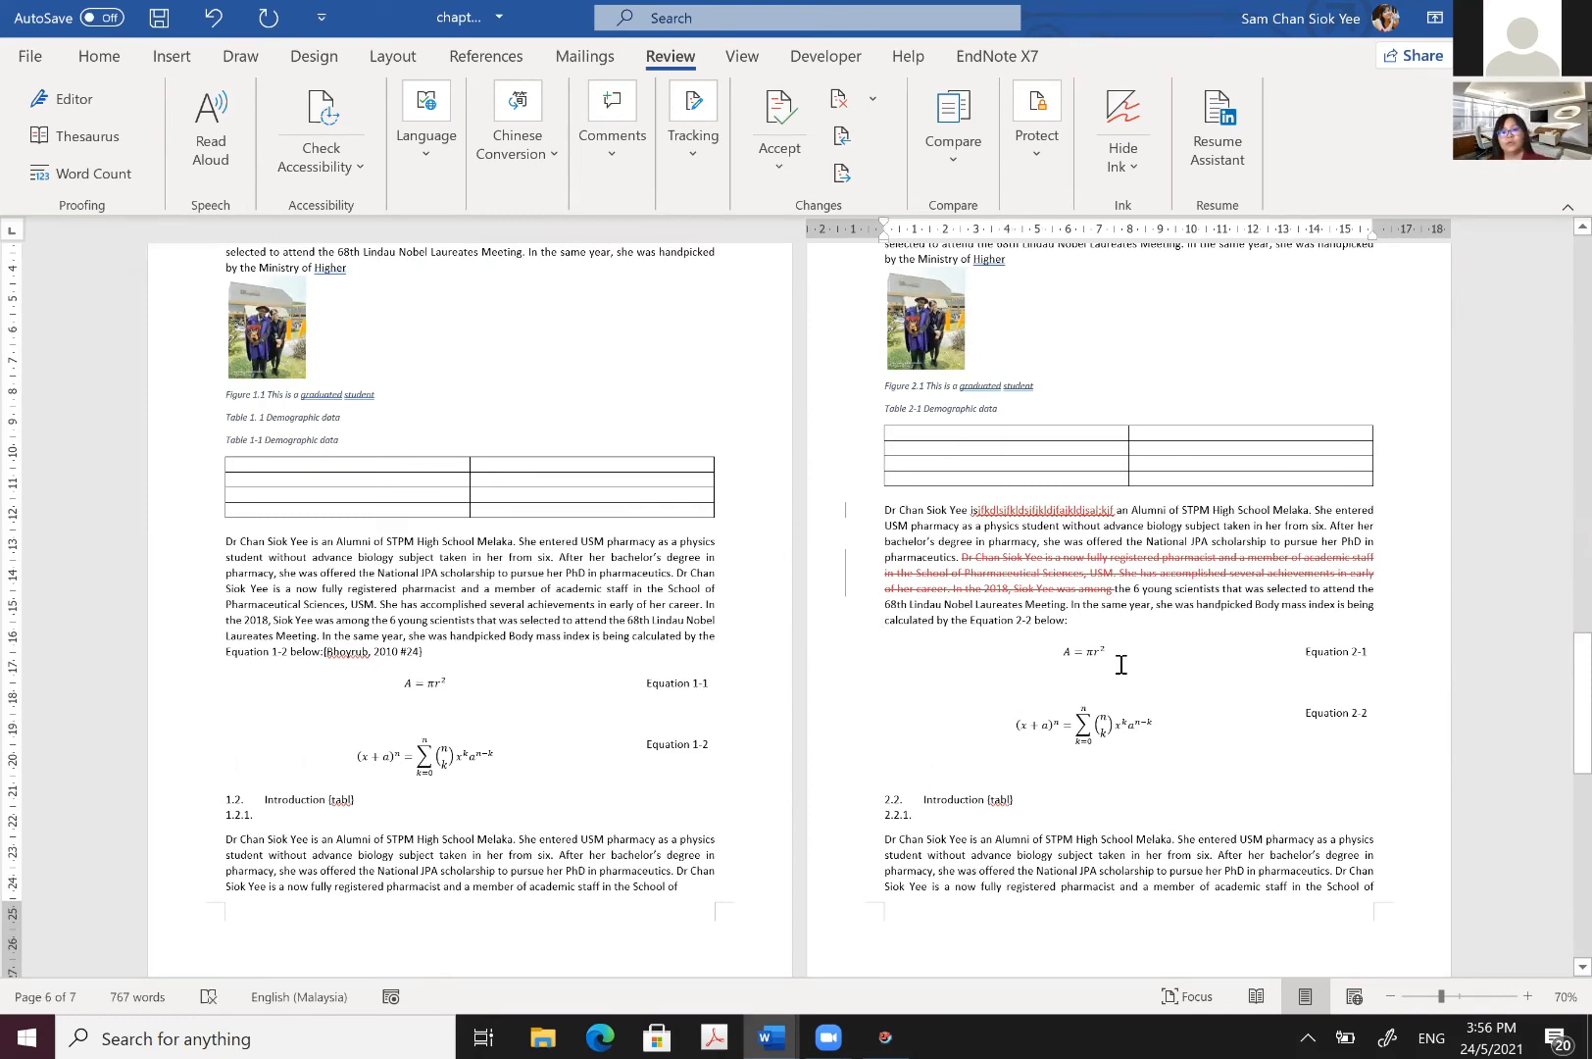
scroll(928, 710, "up", 1, "ctrl")
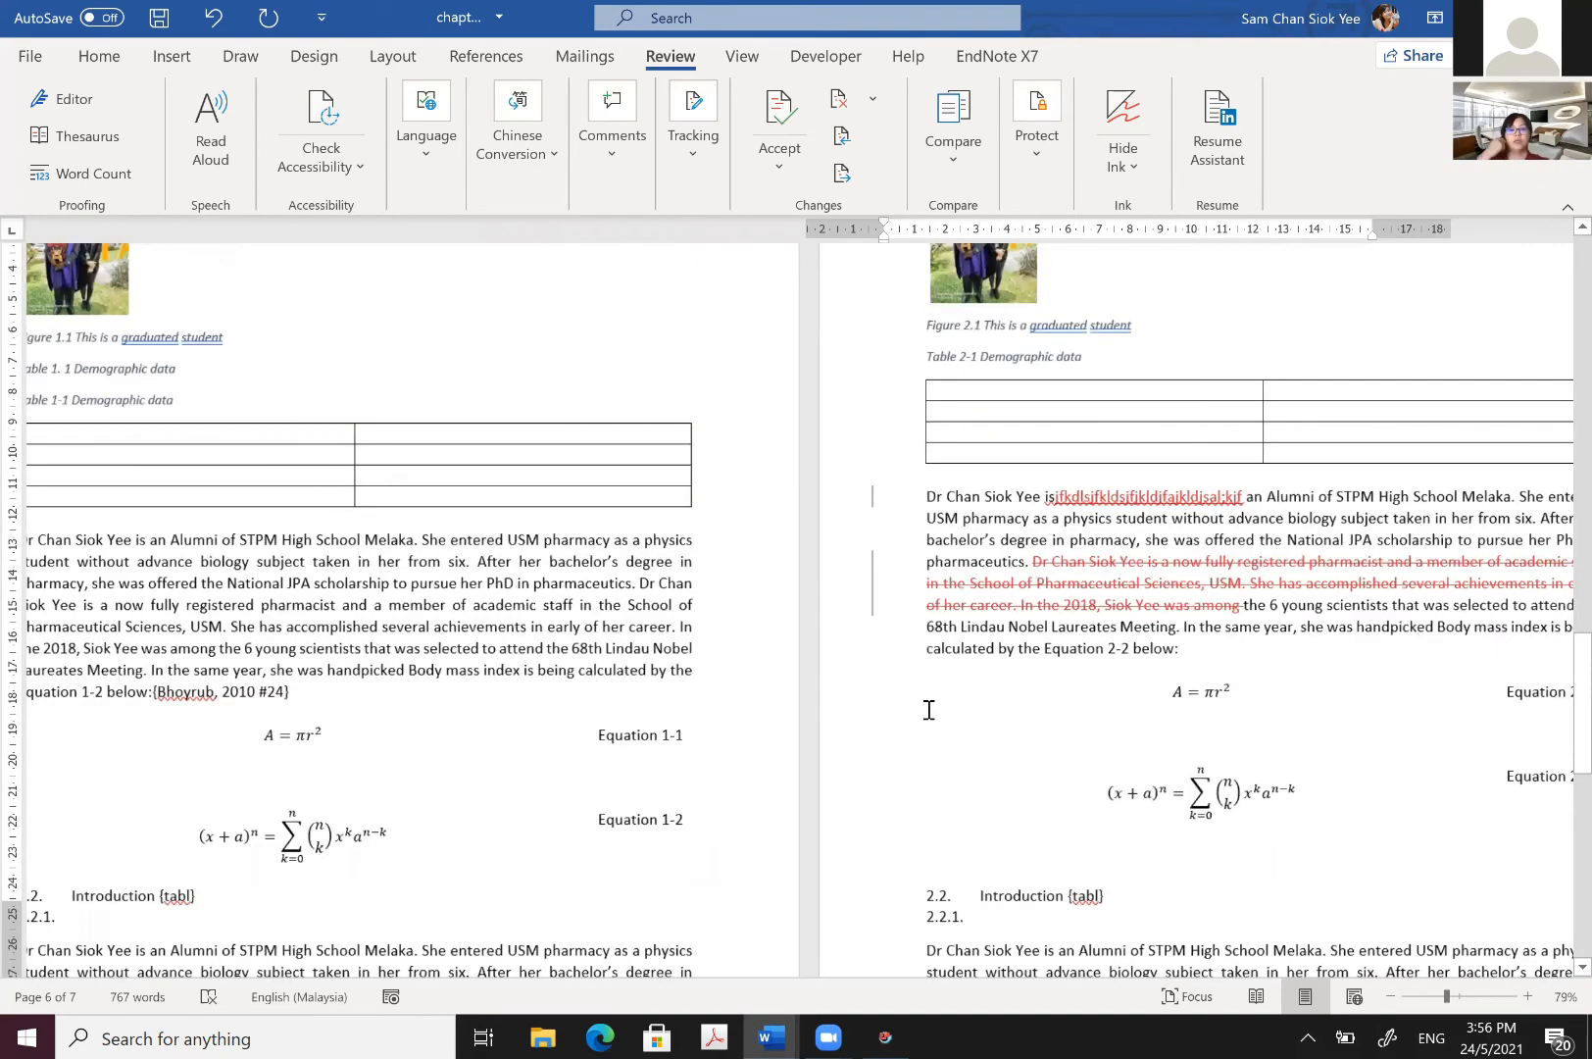
scroll(707, 507, "up", 3, "ctrl")
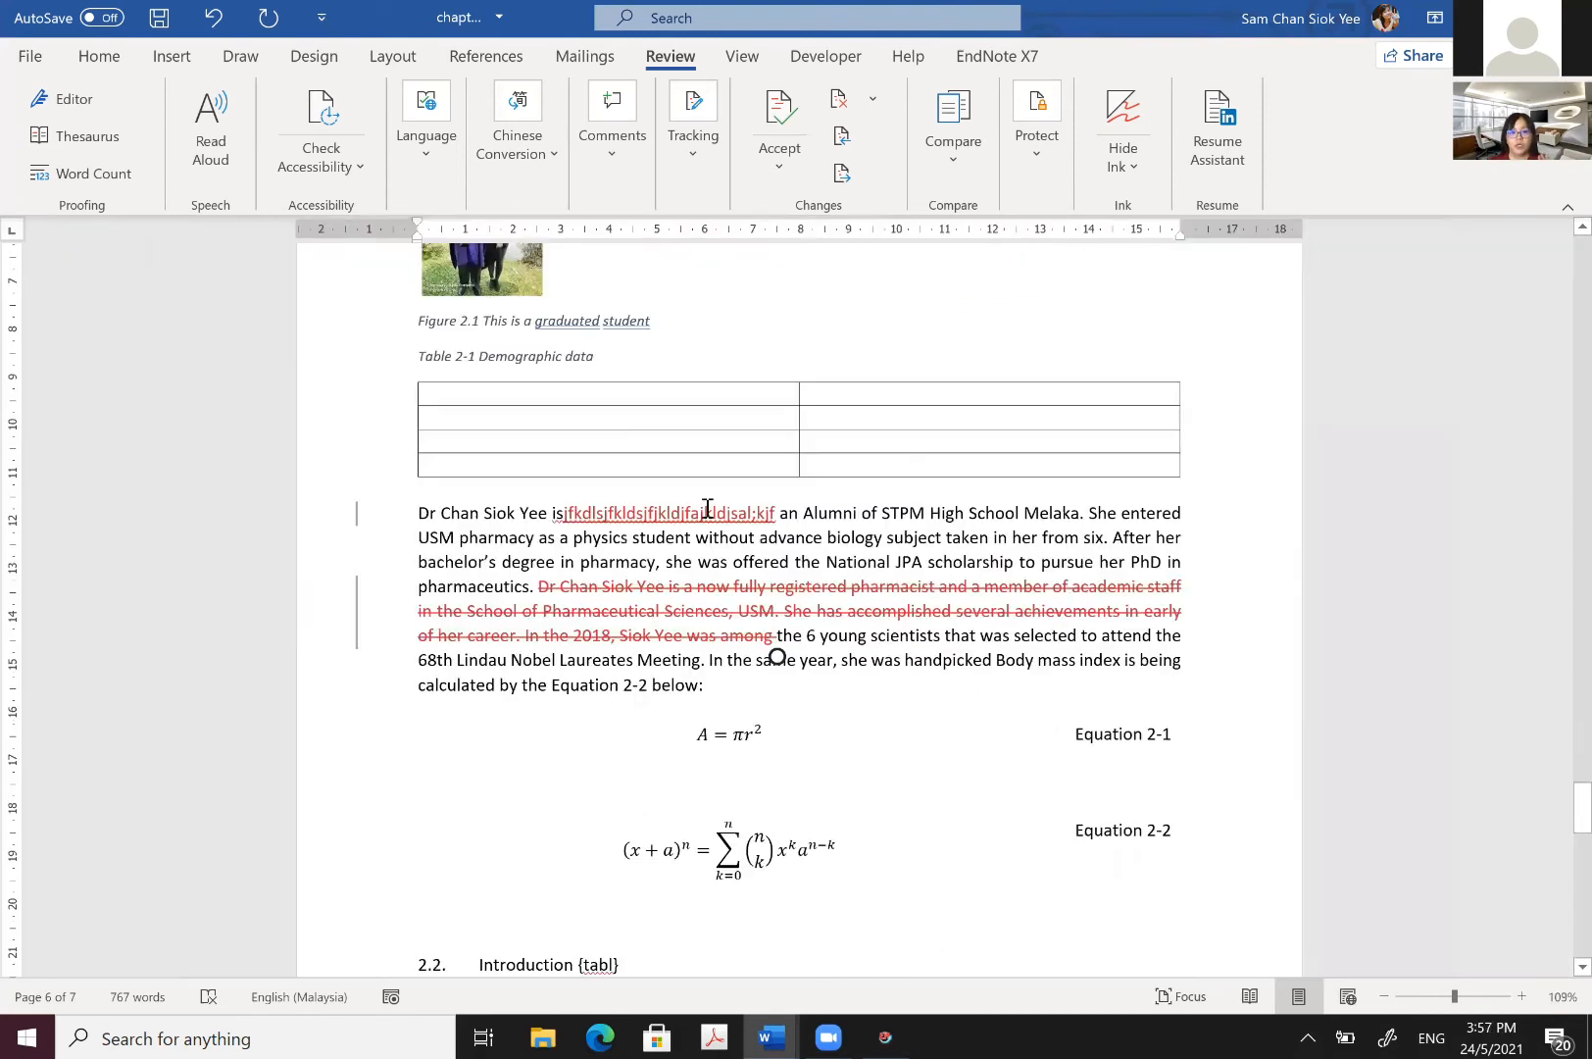
Step: Accept the tracked deletion of the struck-through passage in the paragraph below Table 2-1
right_click(706, 511)
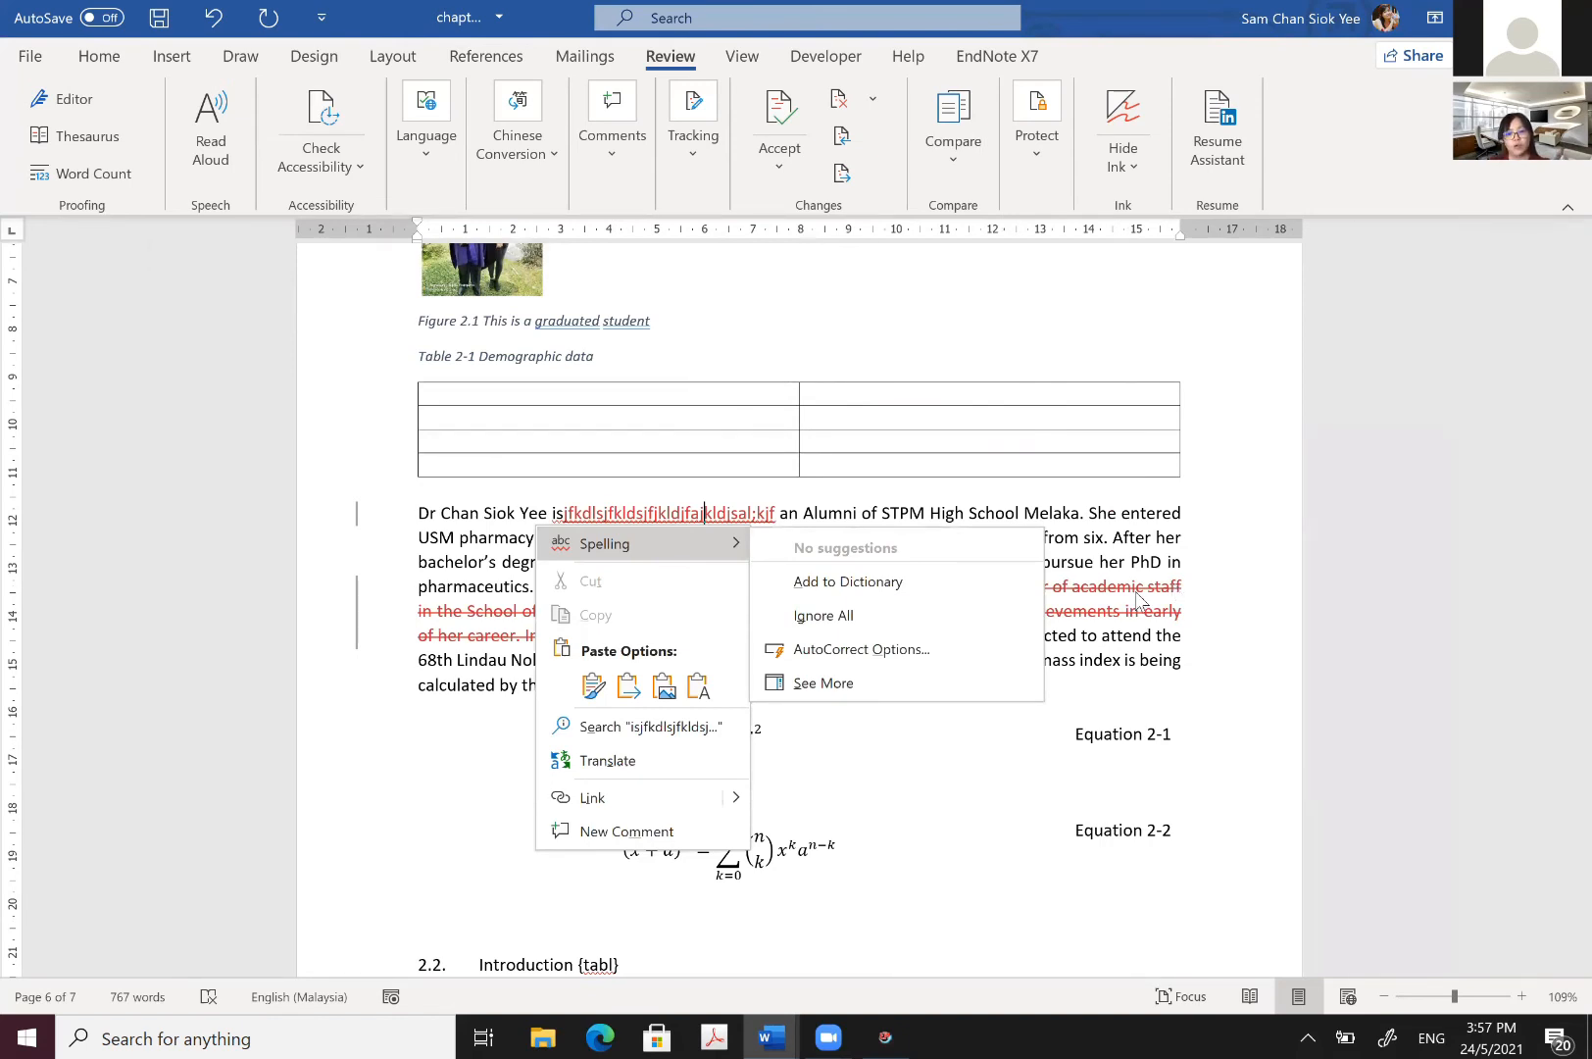
key("Escape")
key("Escape")
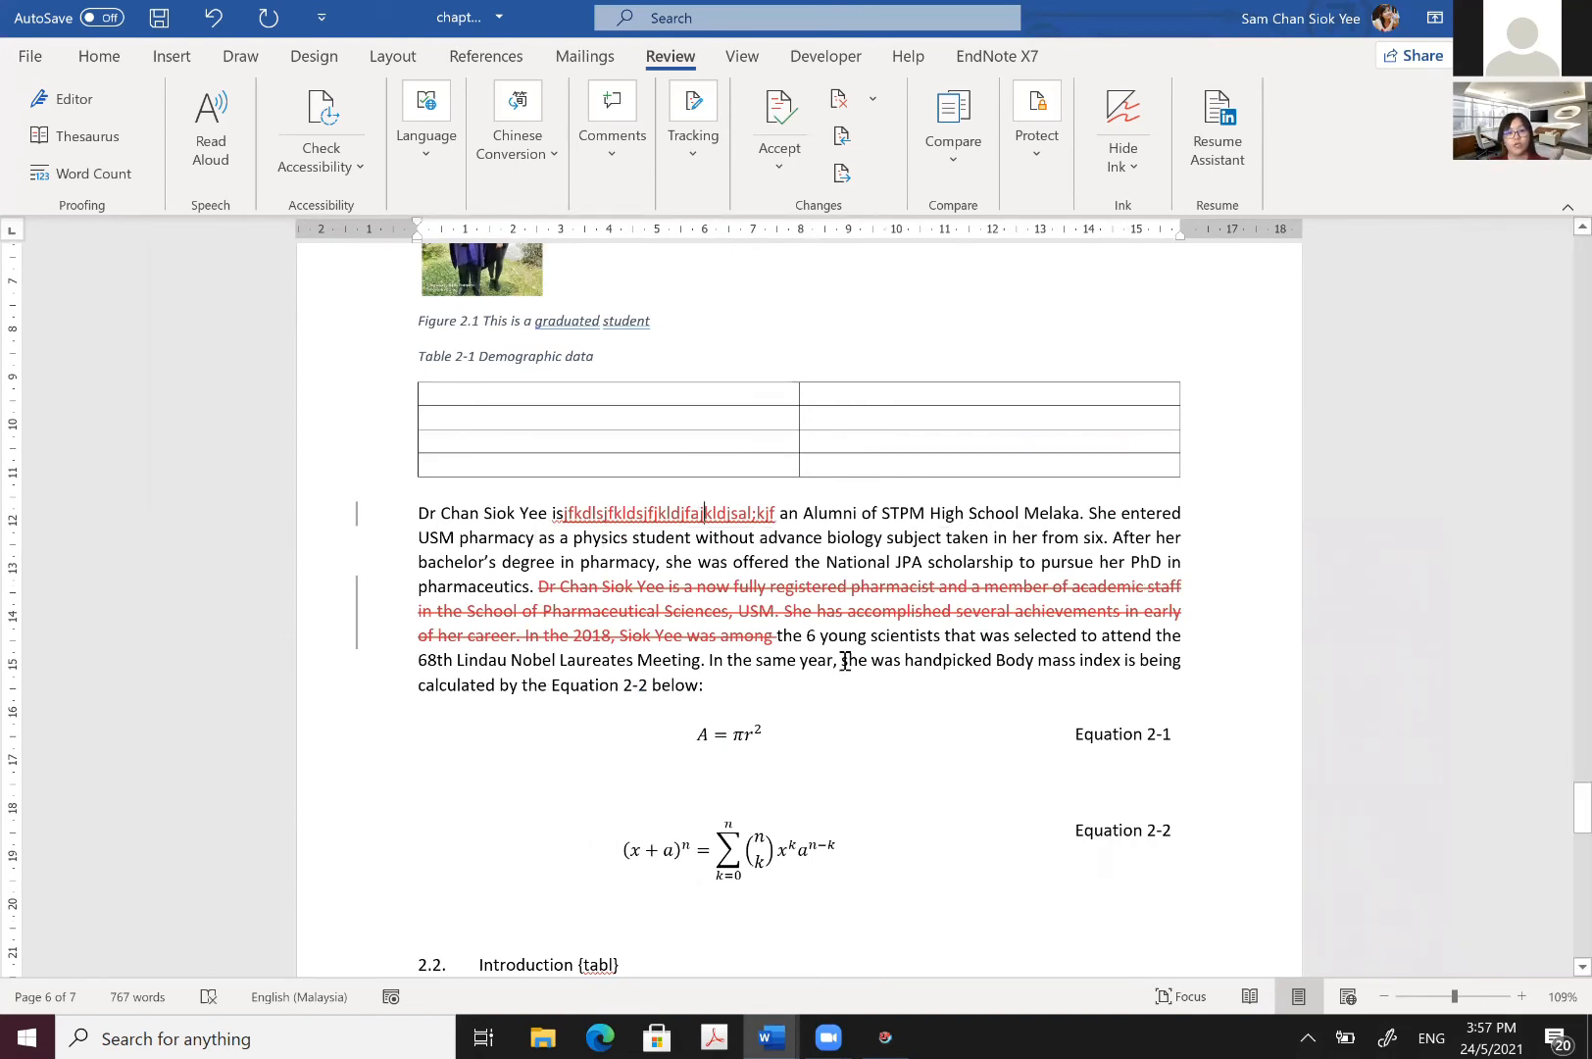
left_click_drag(537, 590, 770, 629)
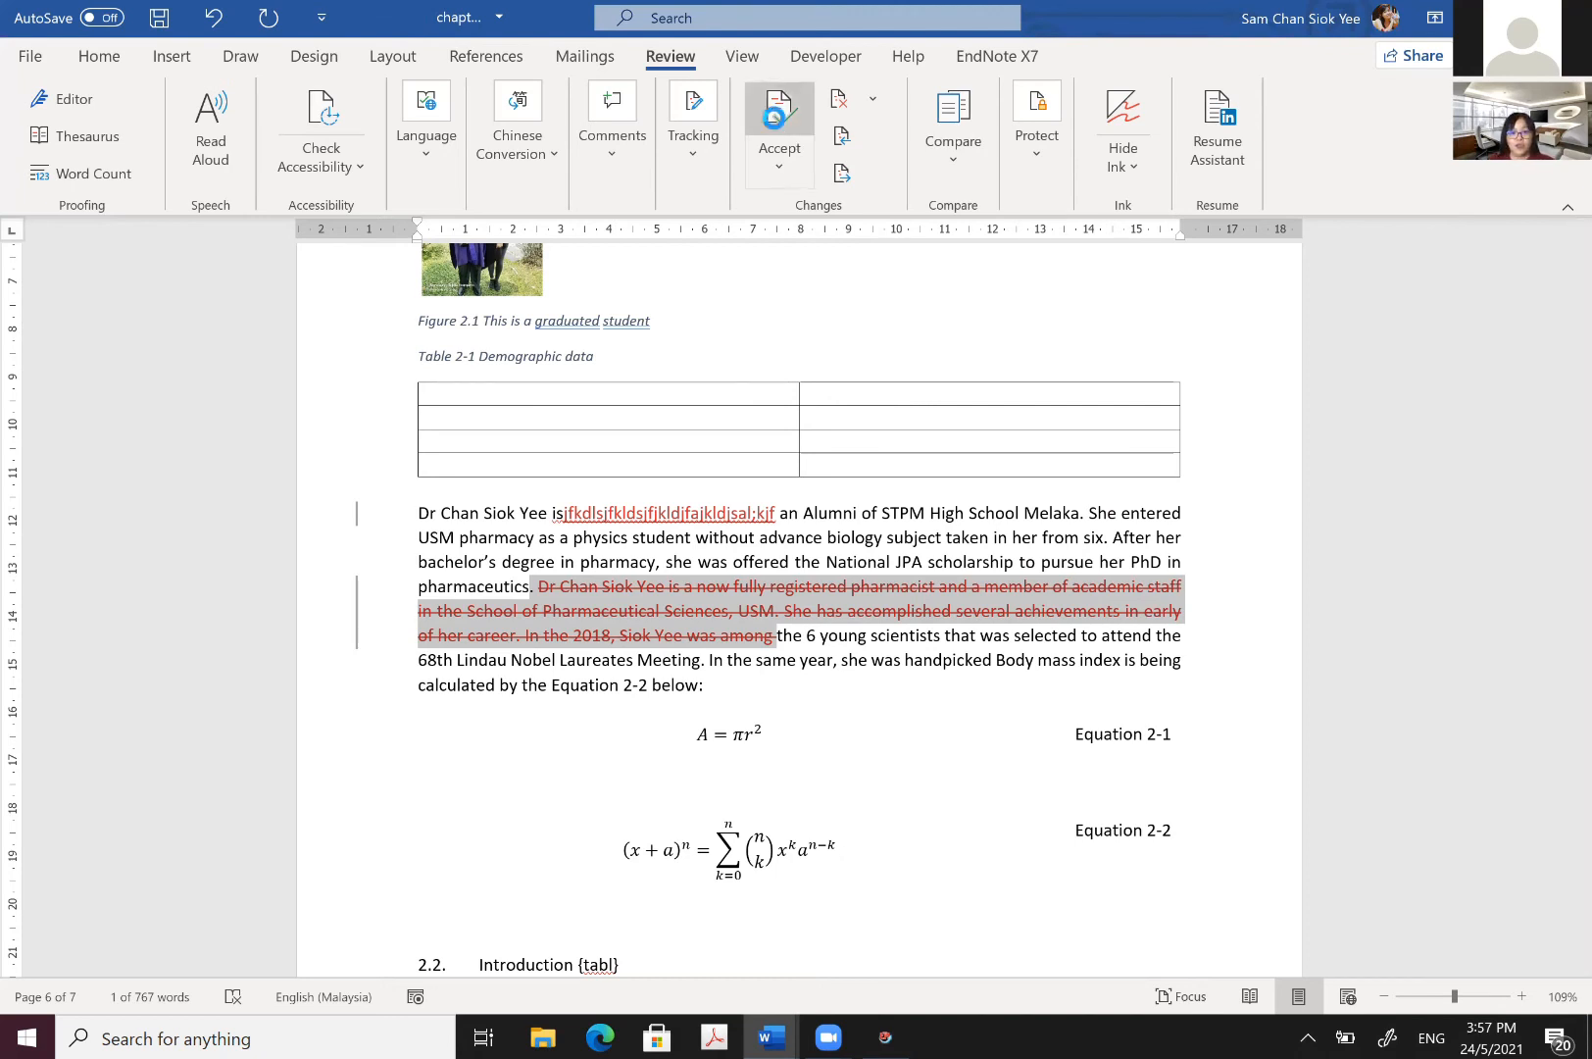
left_click(774, 116)
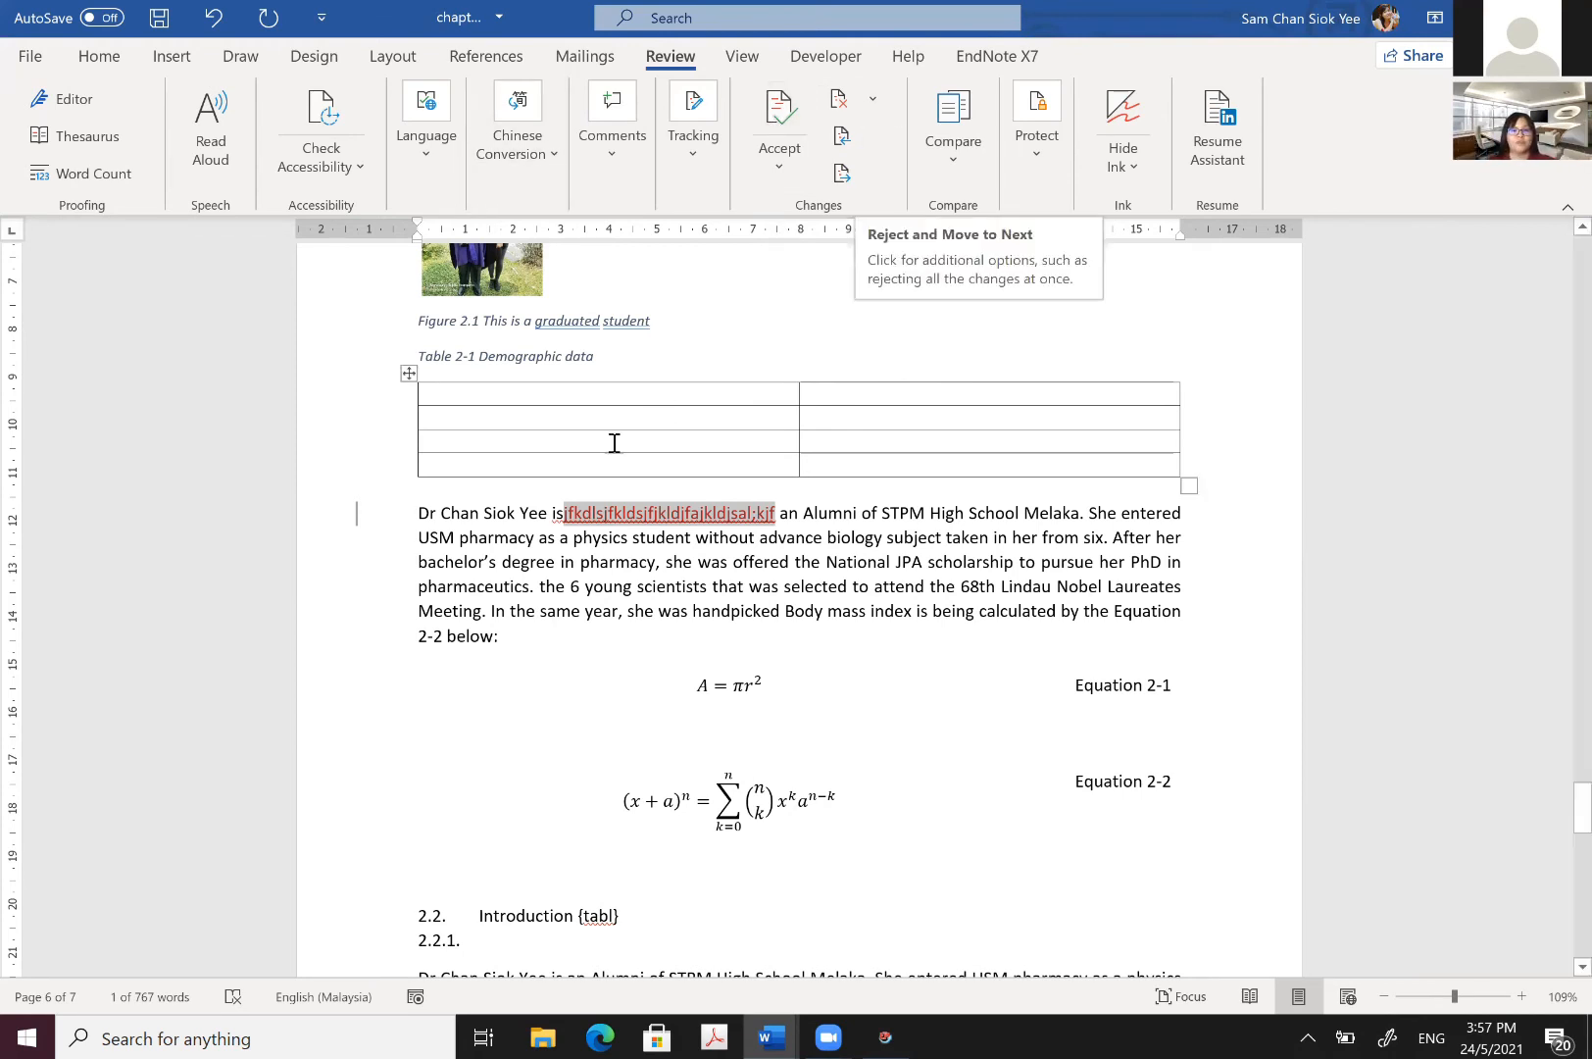
Step: Add a space before the tracked placeholder text after "is" and another after "below:" in the paragraph below Table 2-1
left_click(592, 512)
left_click(562, 510)
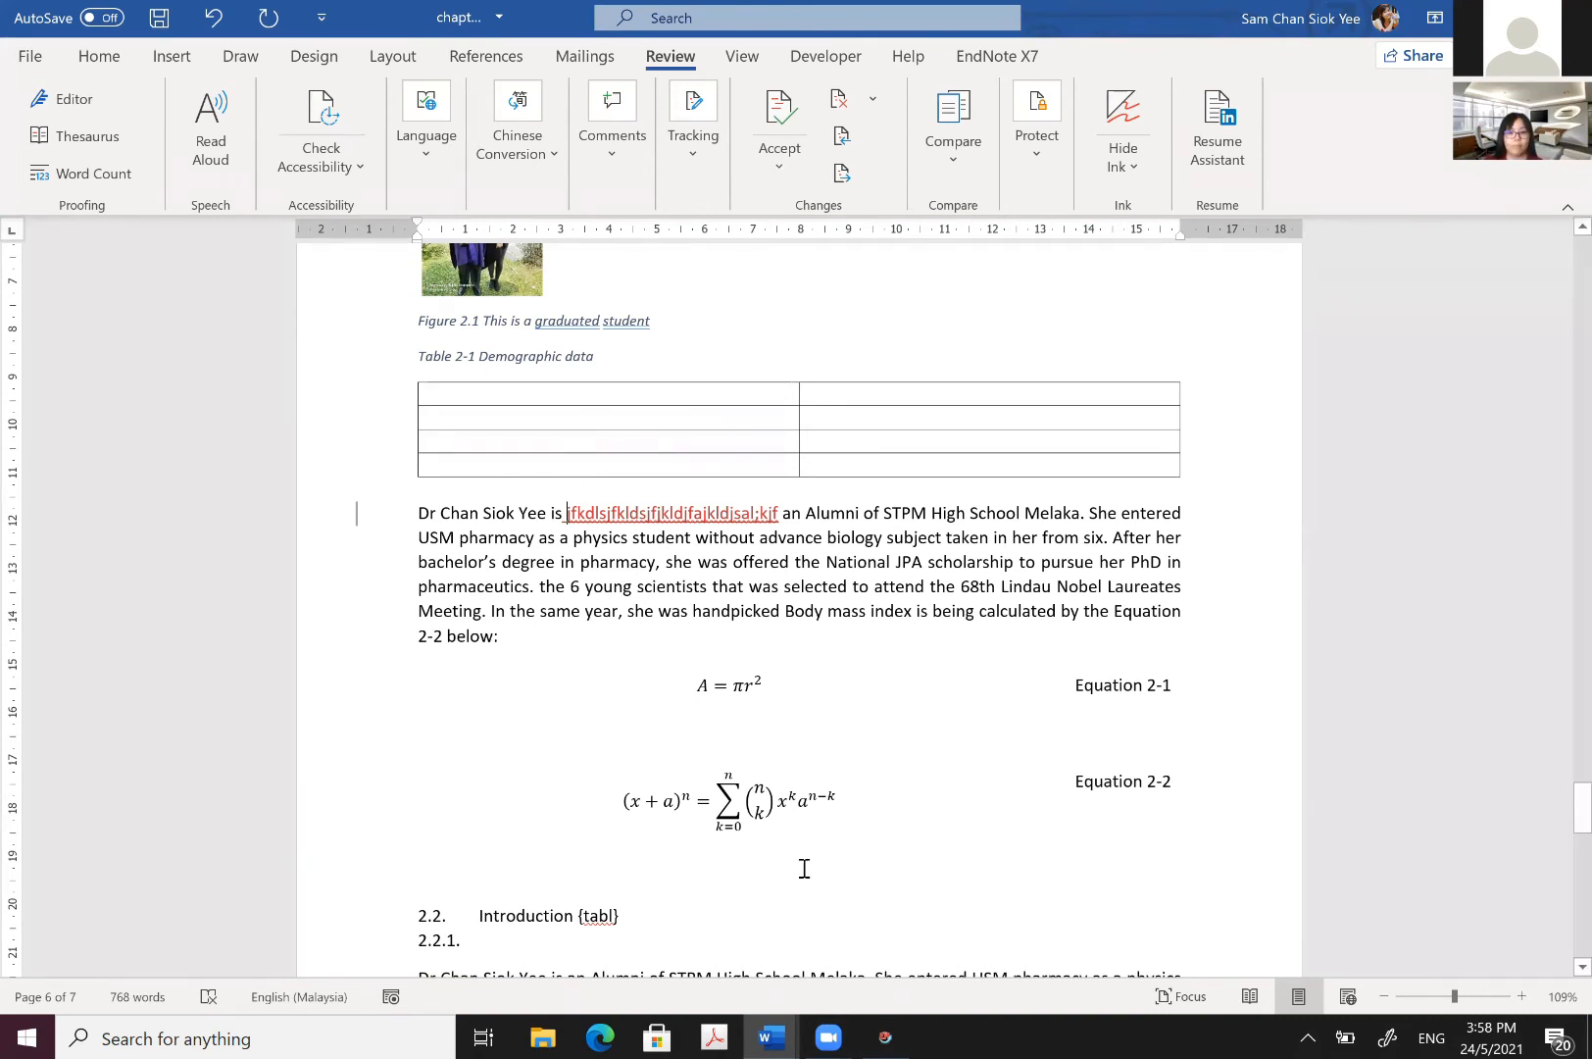
left_click(711, 633)
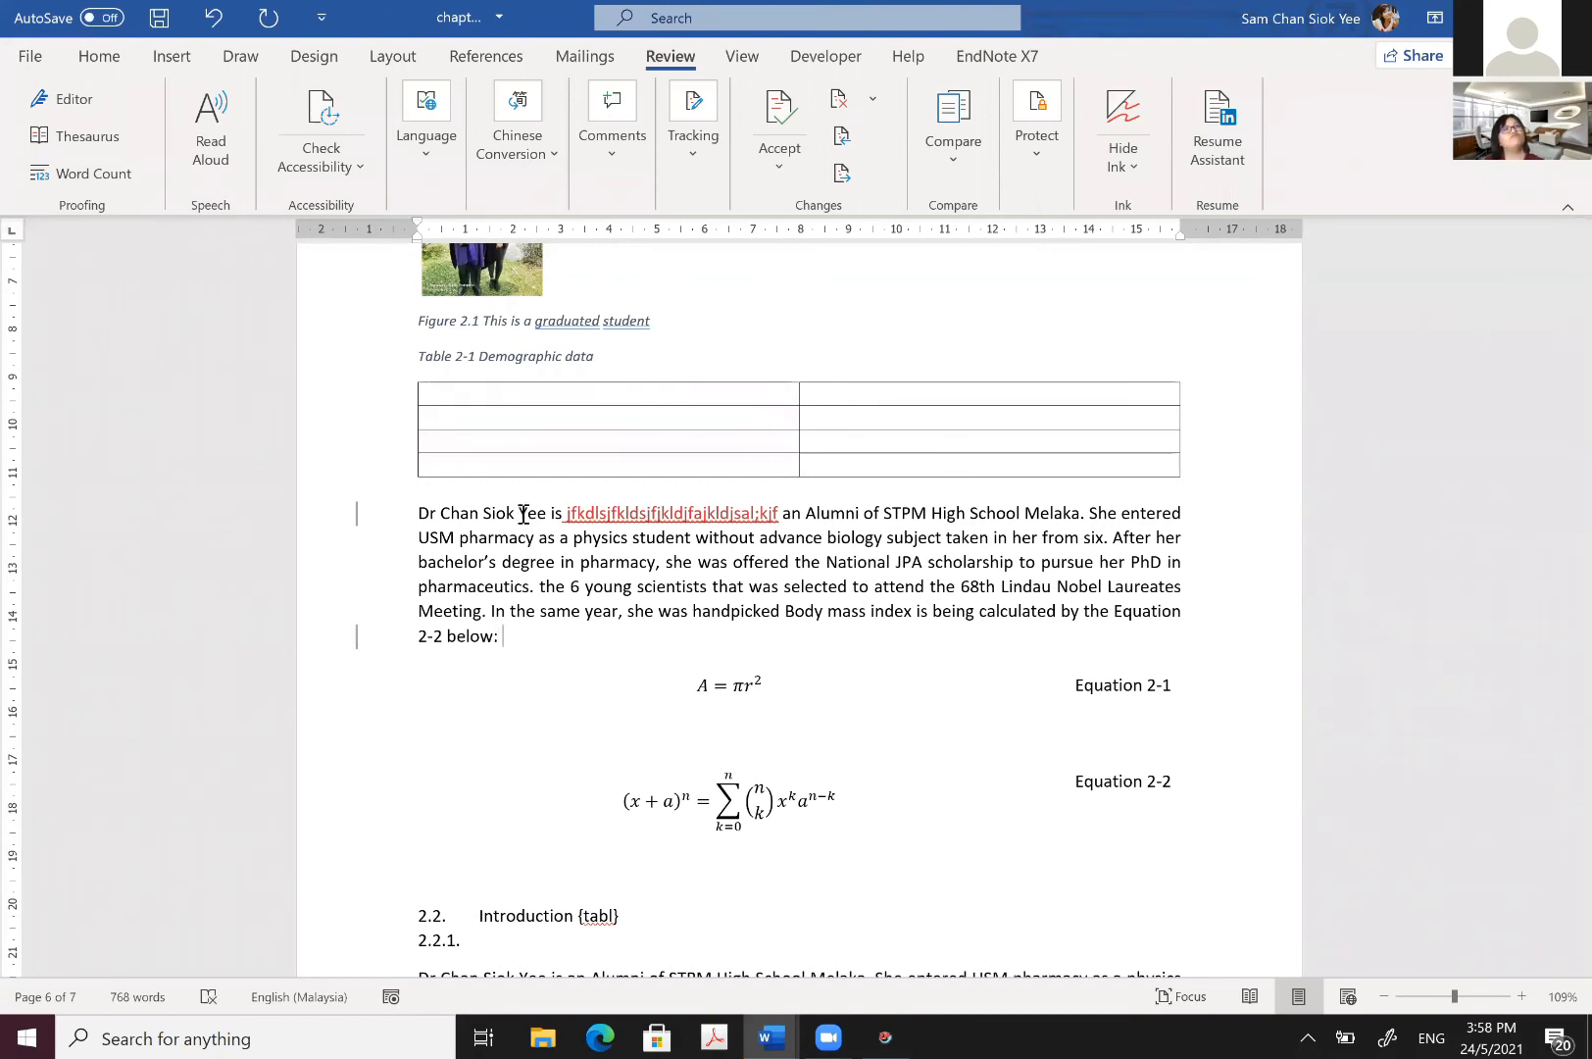
left_click(653, 620)
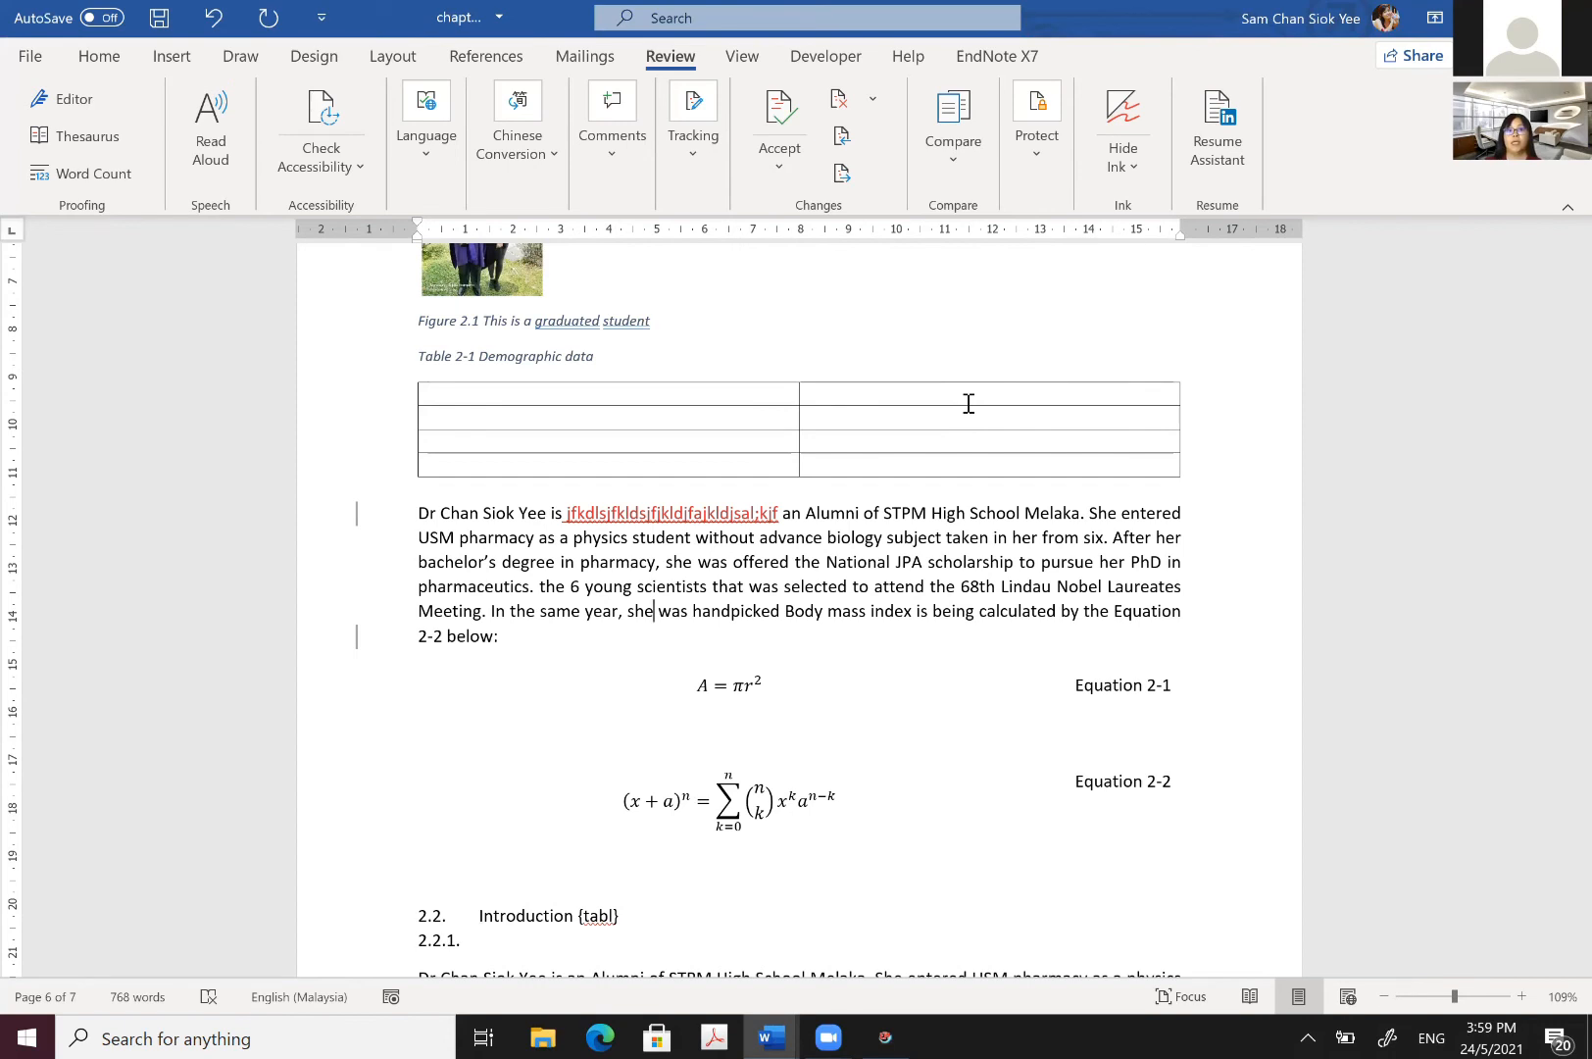
Step: Show the EndNote X7 commands, search the computer for the EndNote app, and view its launch options
left_click(1014, 59)
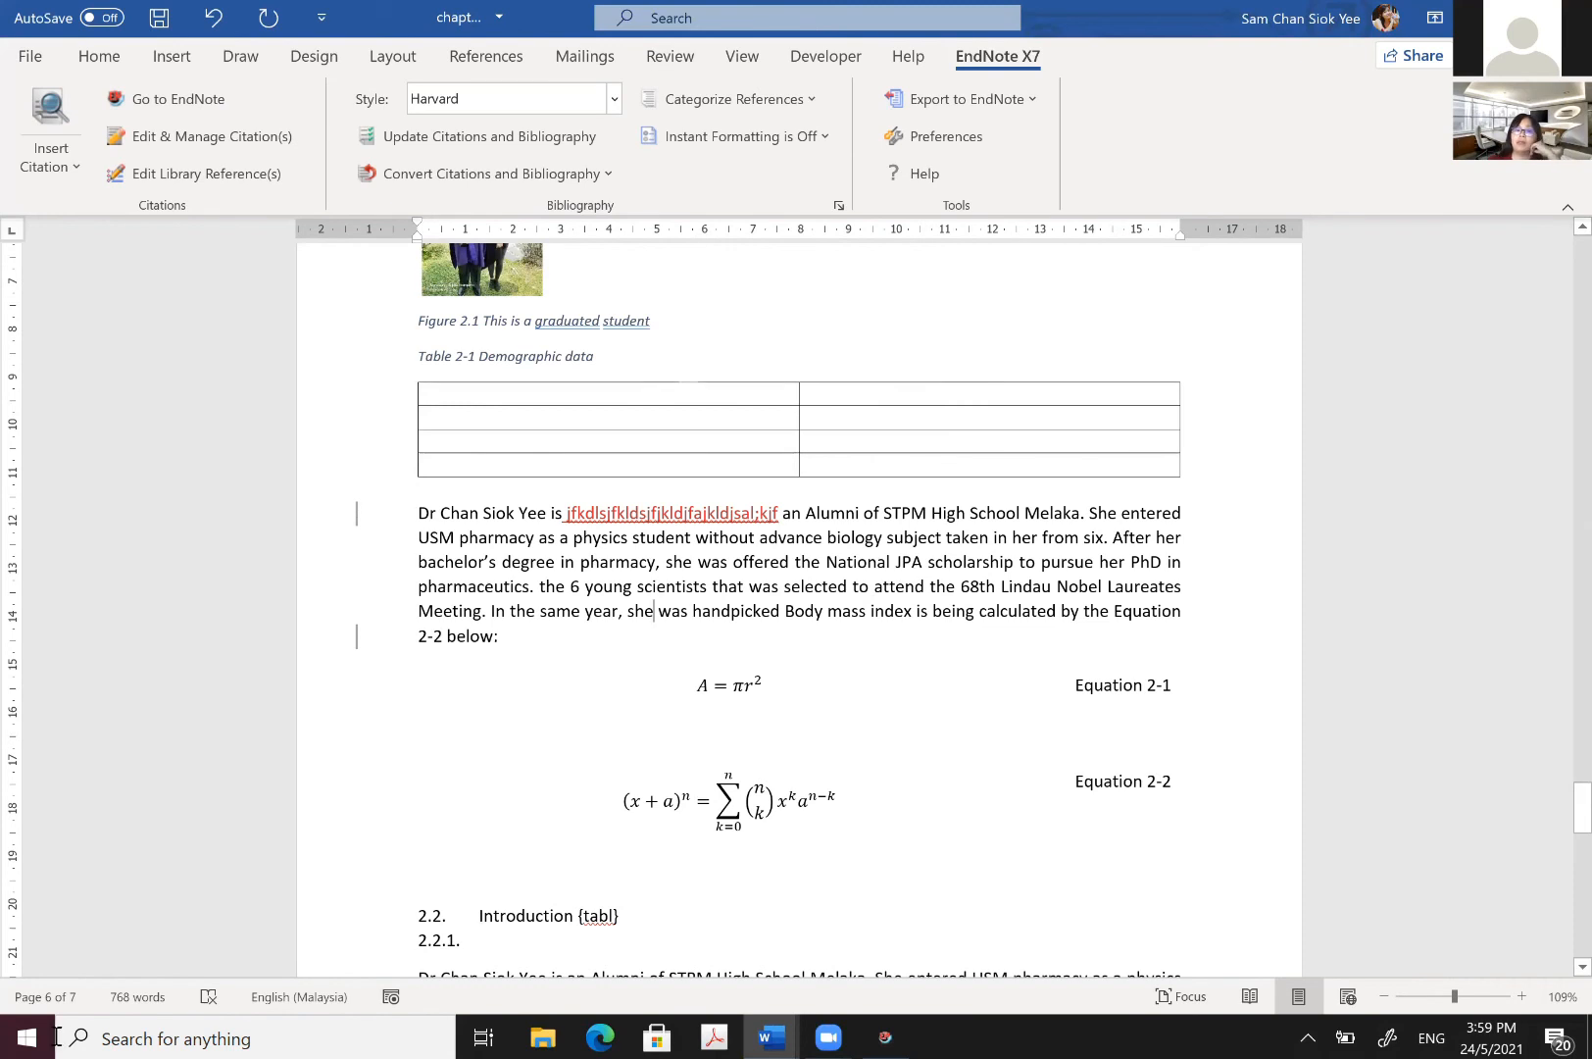
left_click(15, 1034)
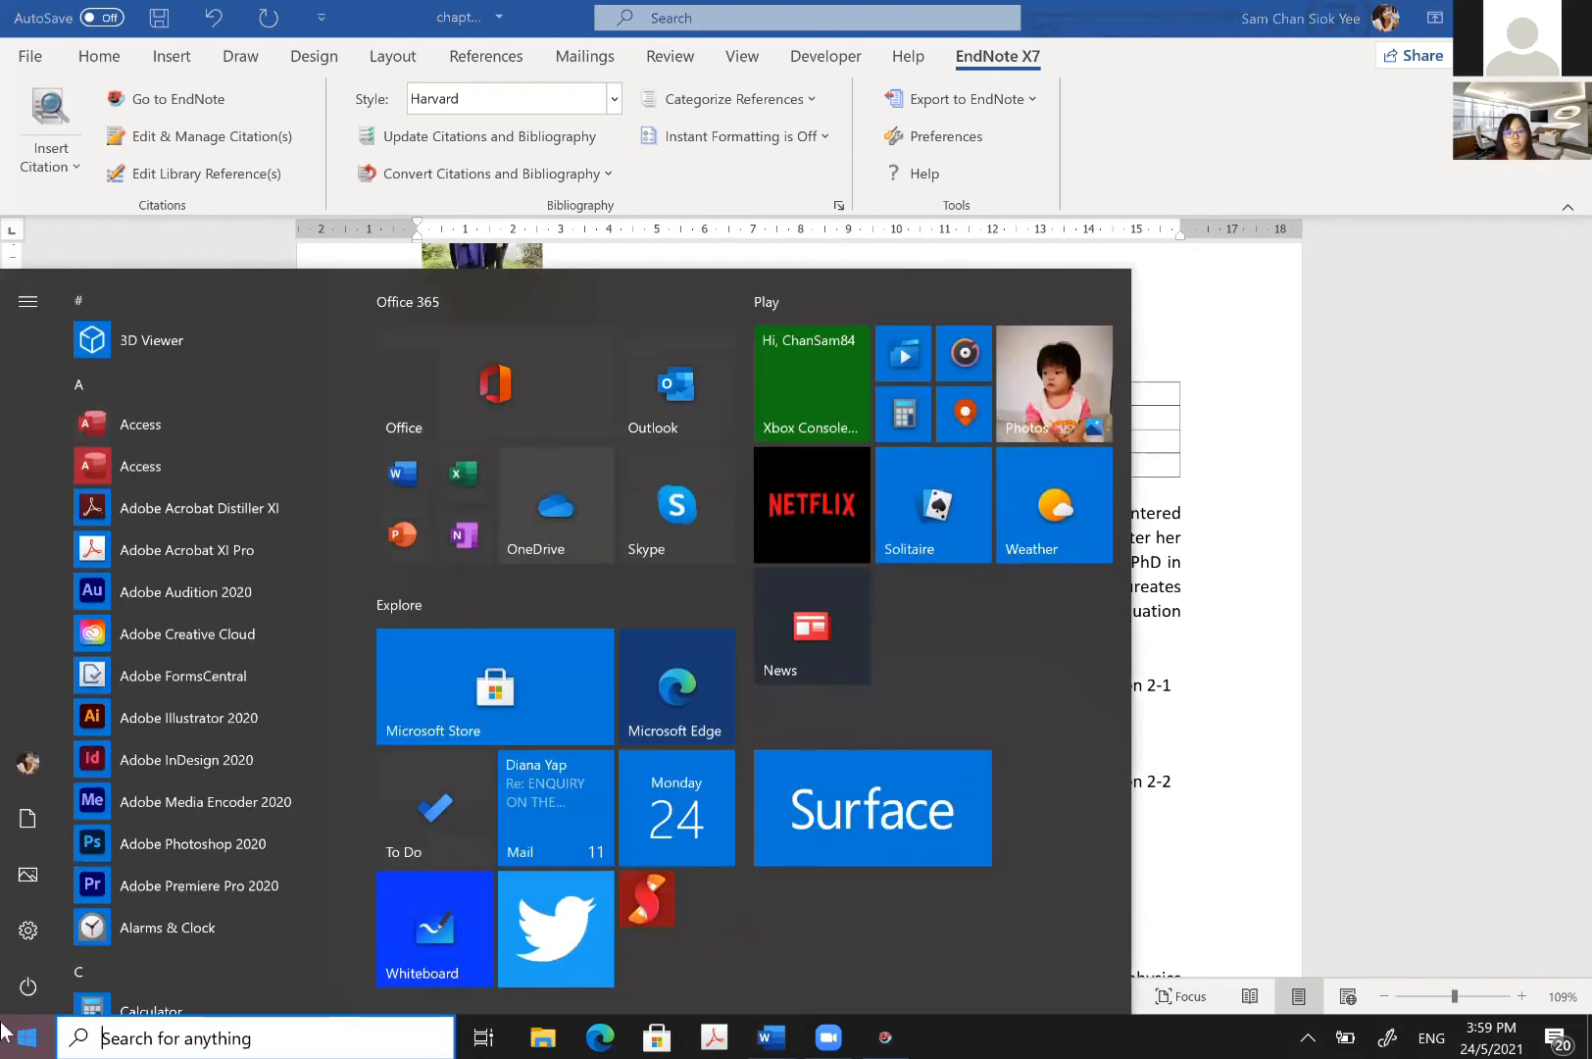
type("endnot")
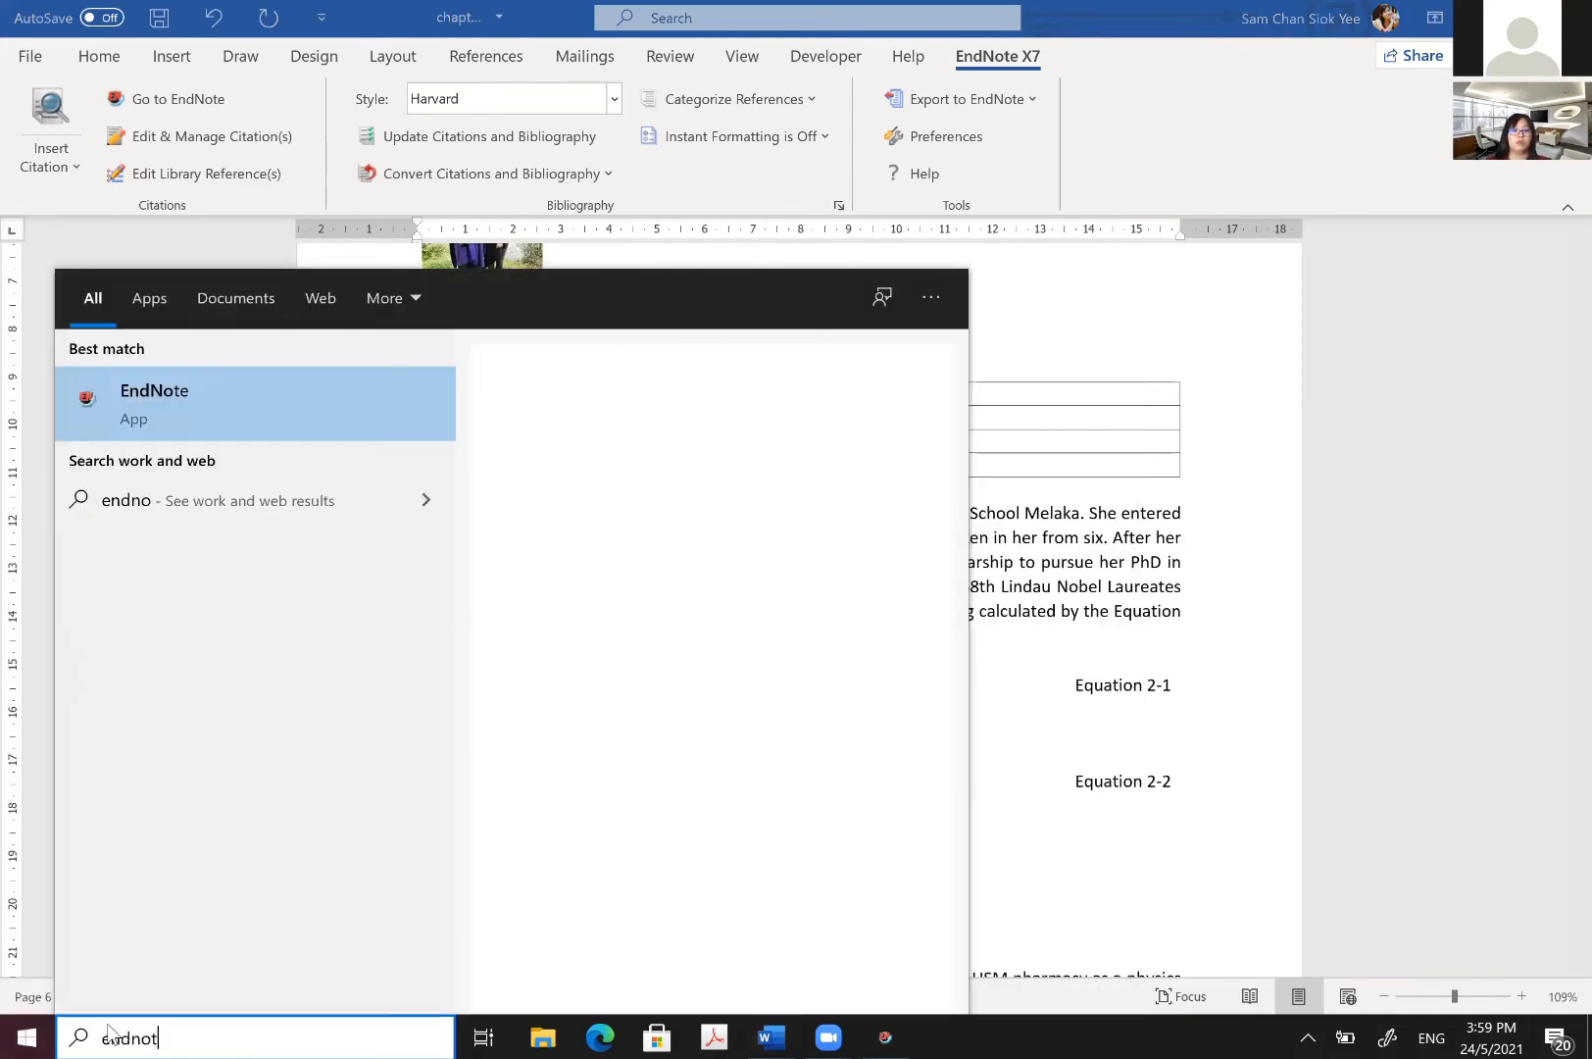
type("e")
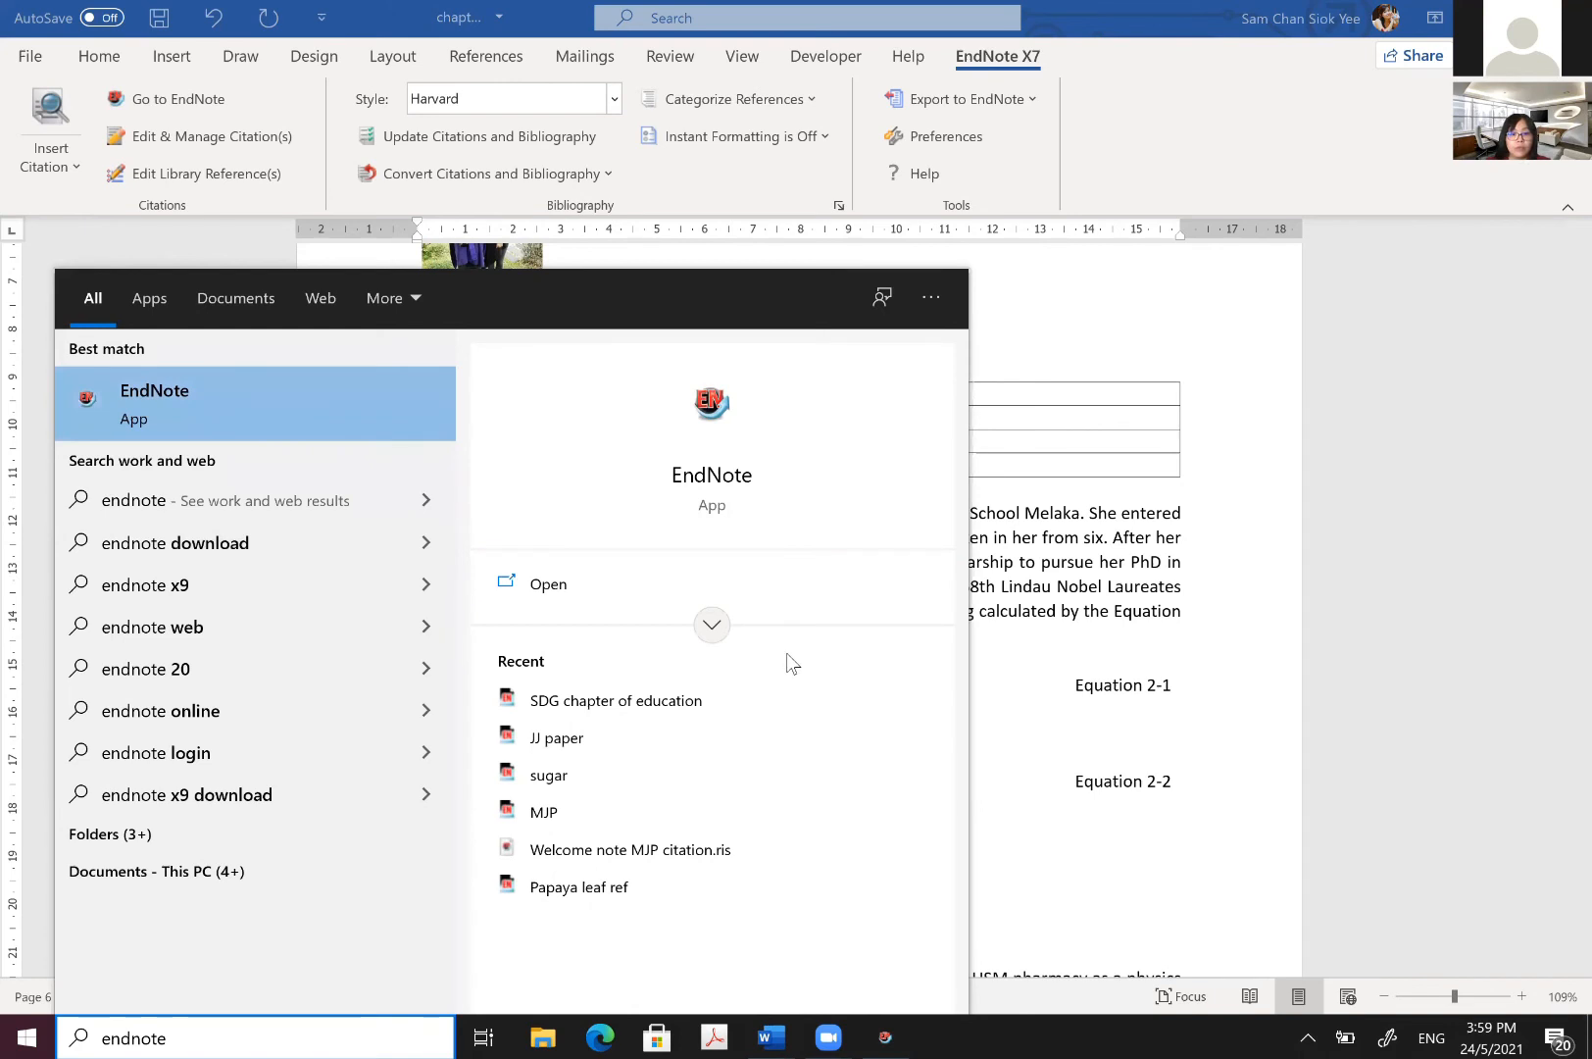
left_click(712, 623)
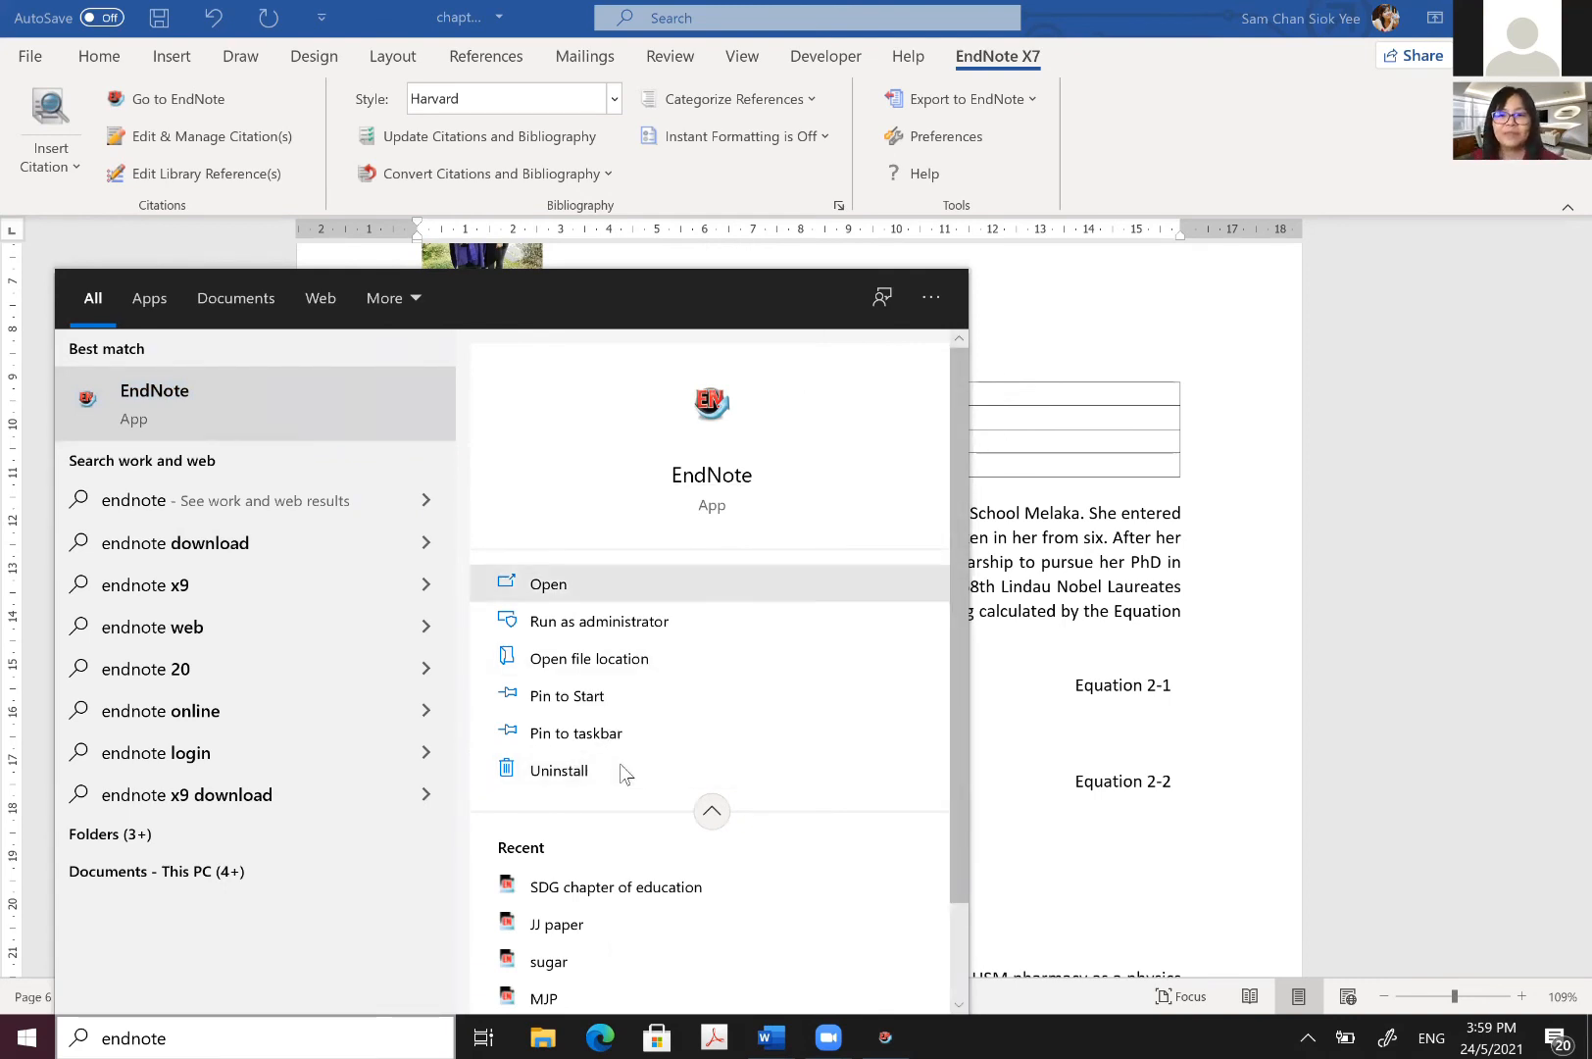
left_click(257, 1036)
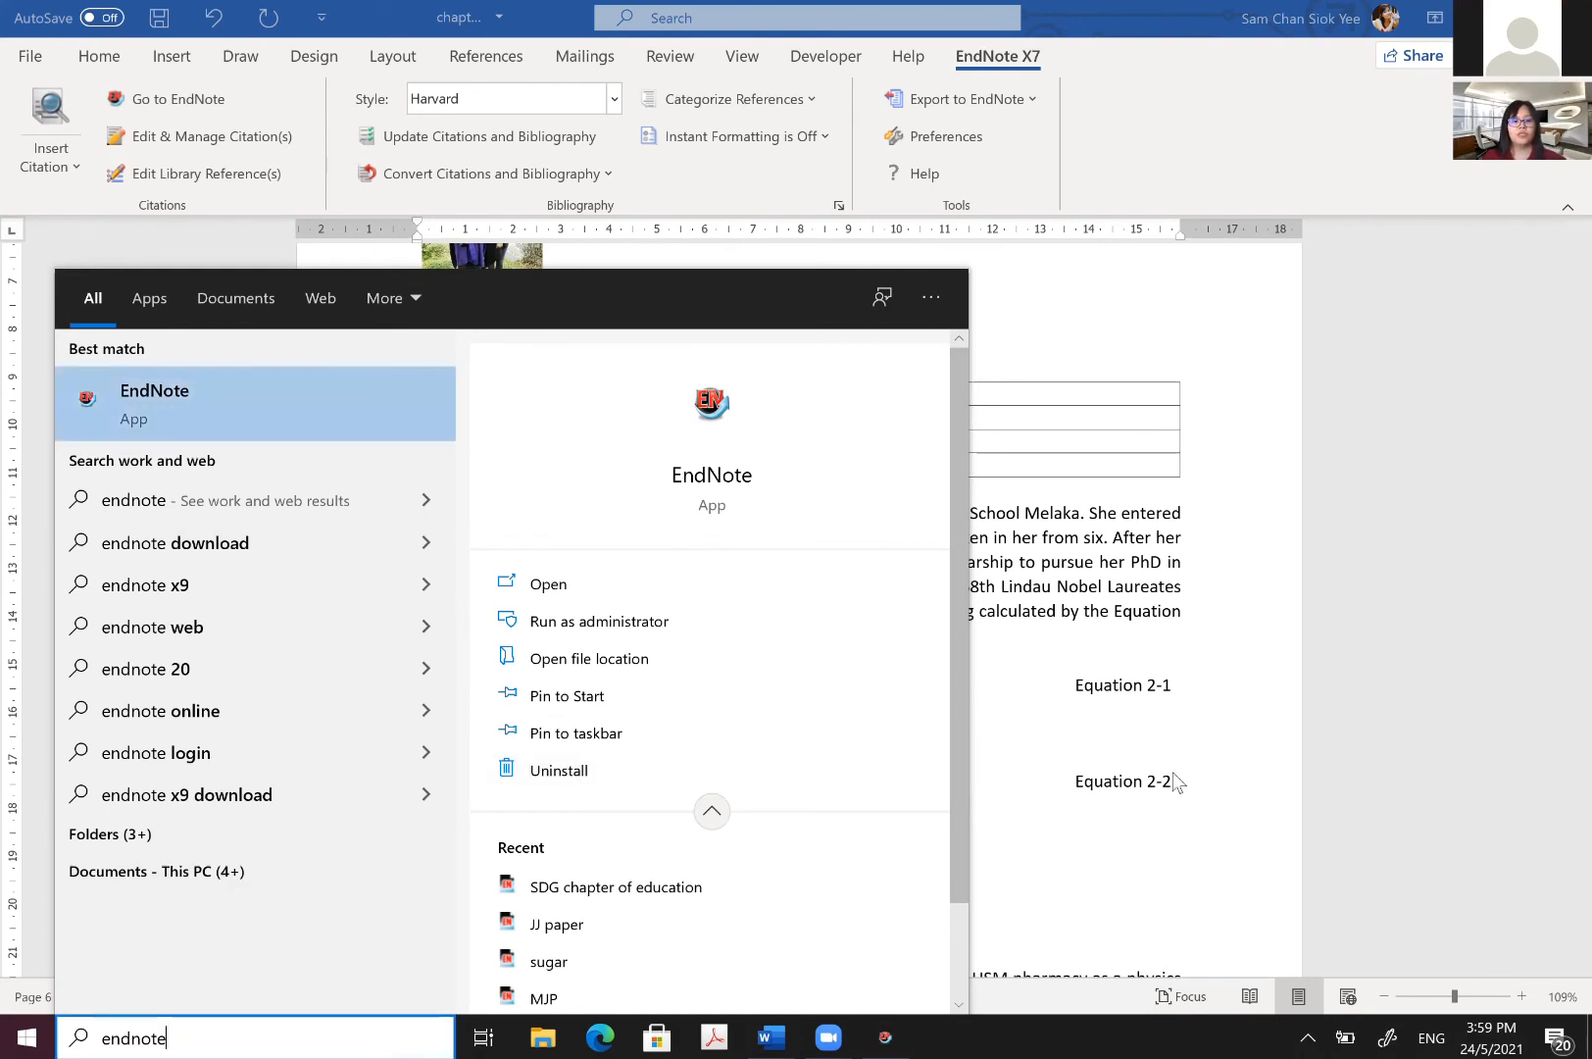
left_click(521, 189)
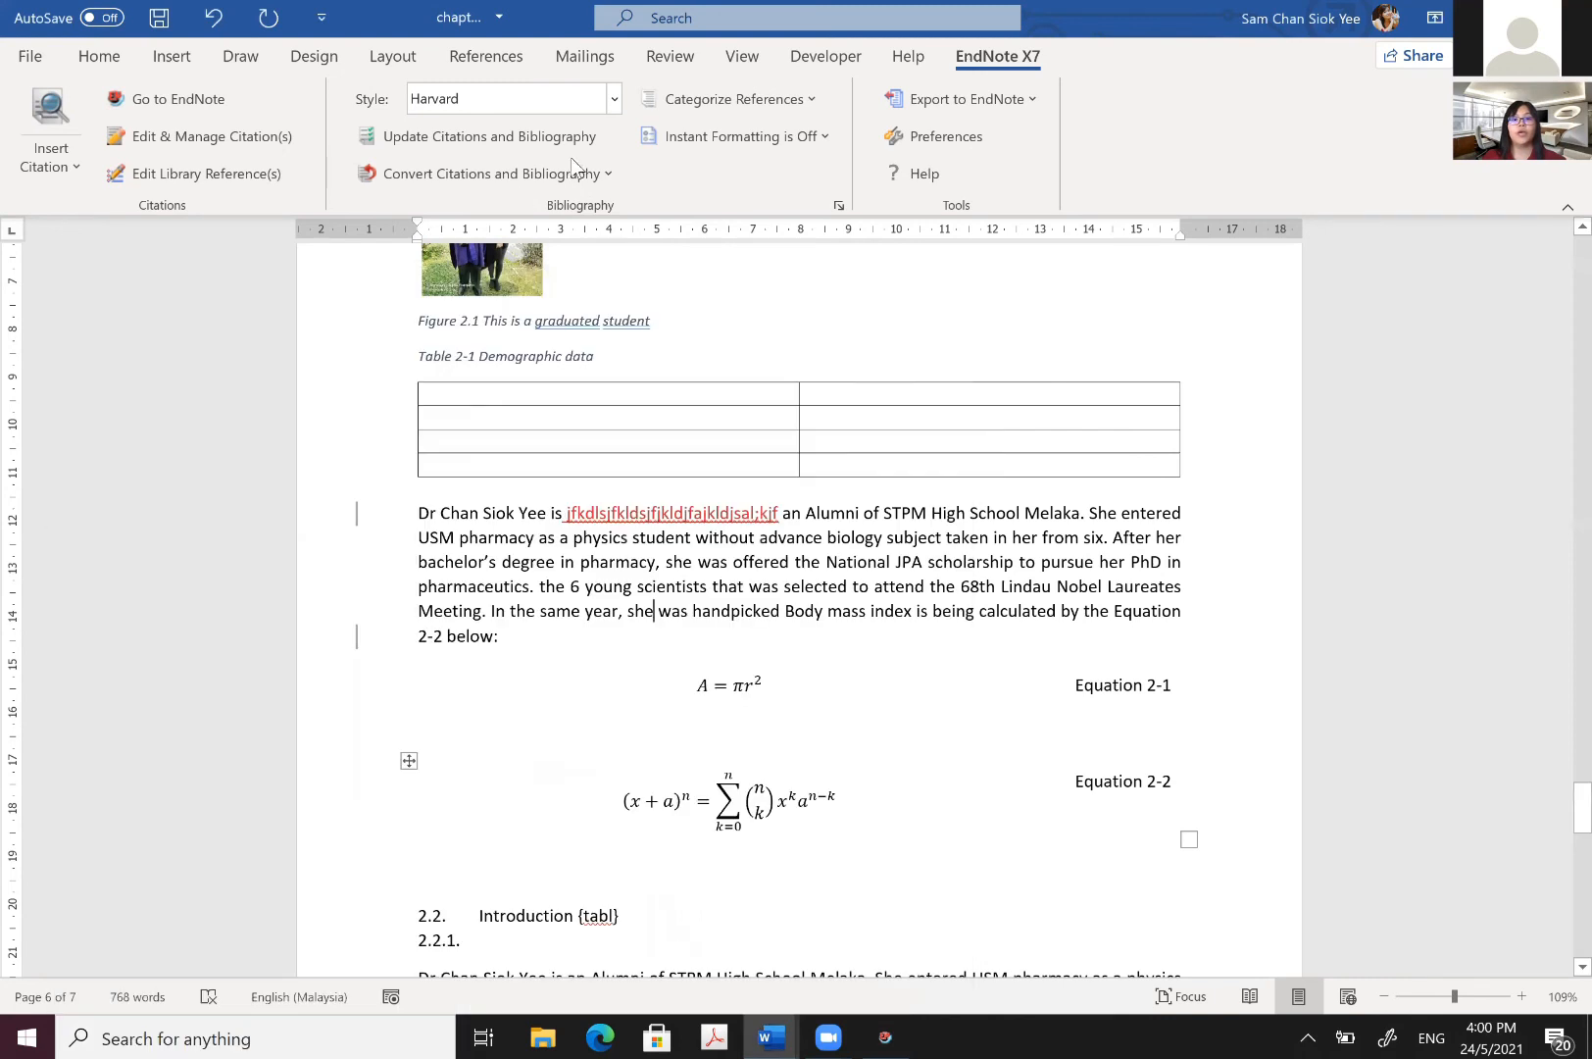
Step: View the format and layout settings of the EndNote bibliography configuration for chapter 1.docx without changing them
left_click(840, 205)
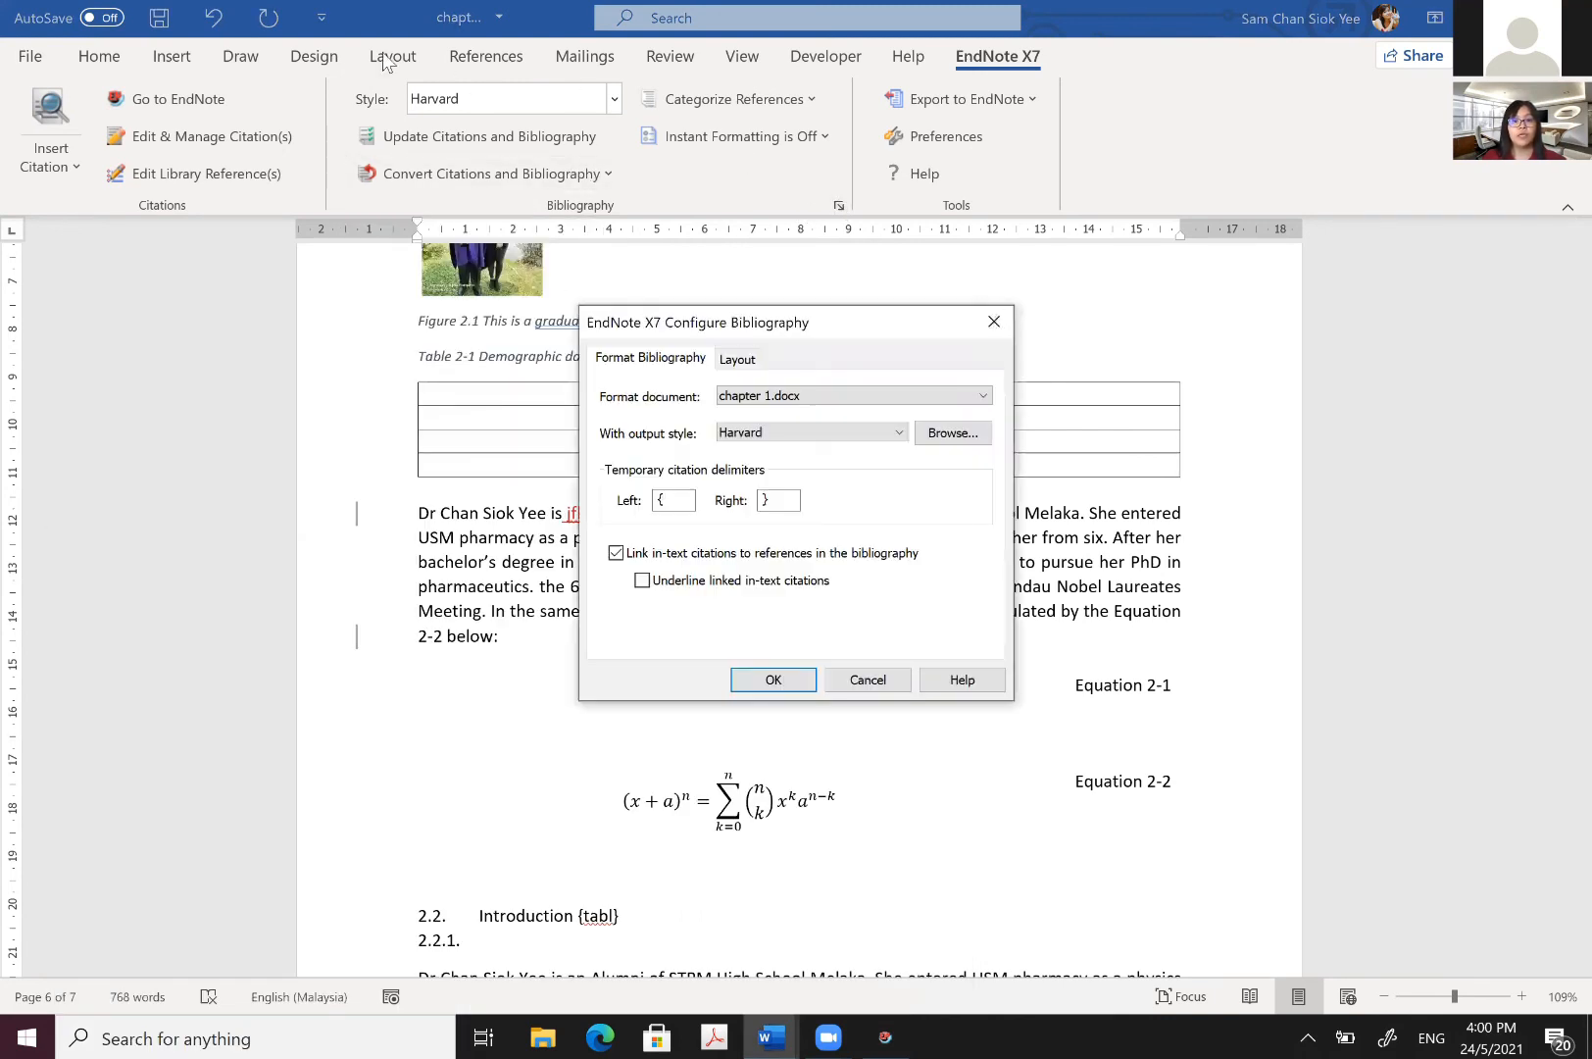
key("Escape")
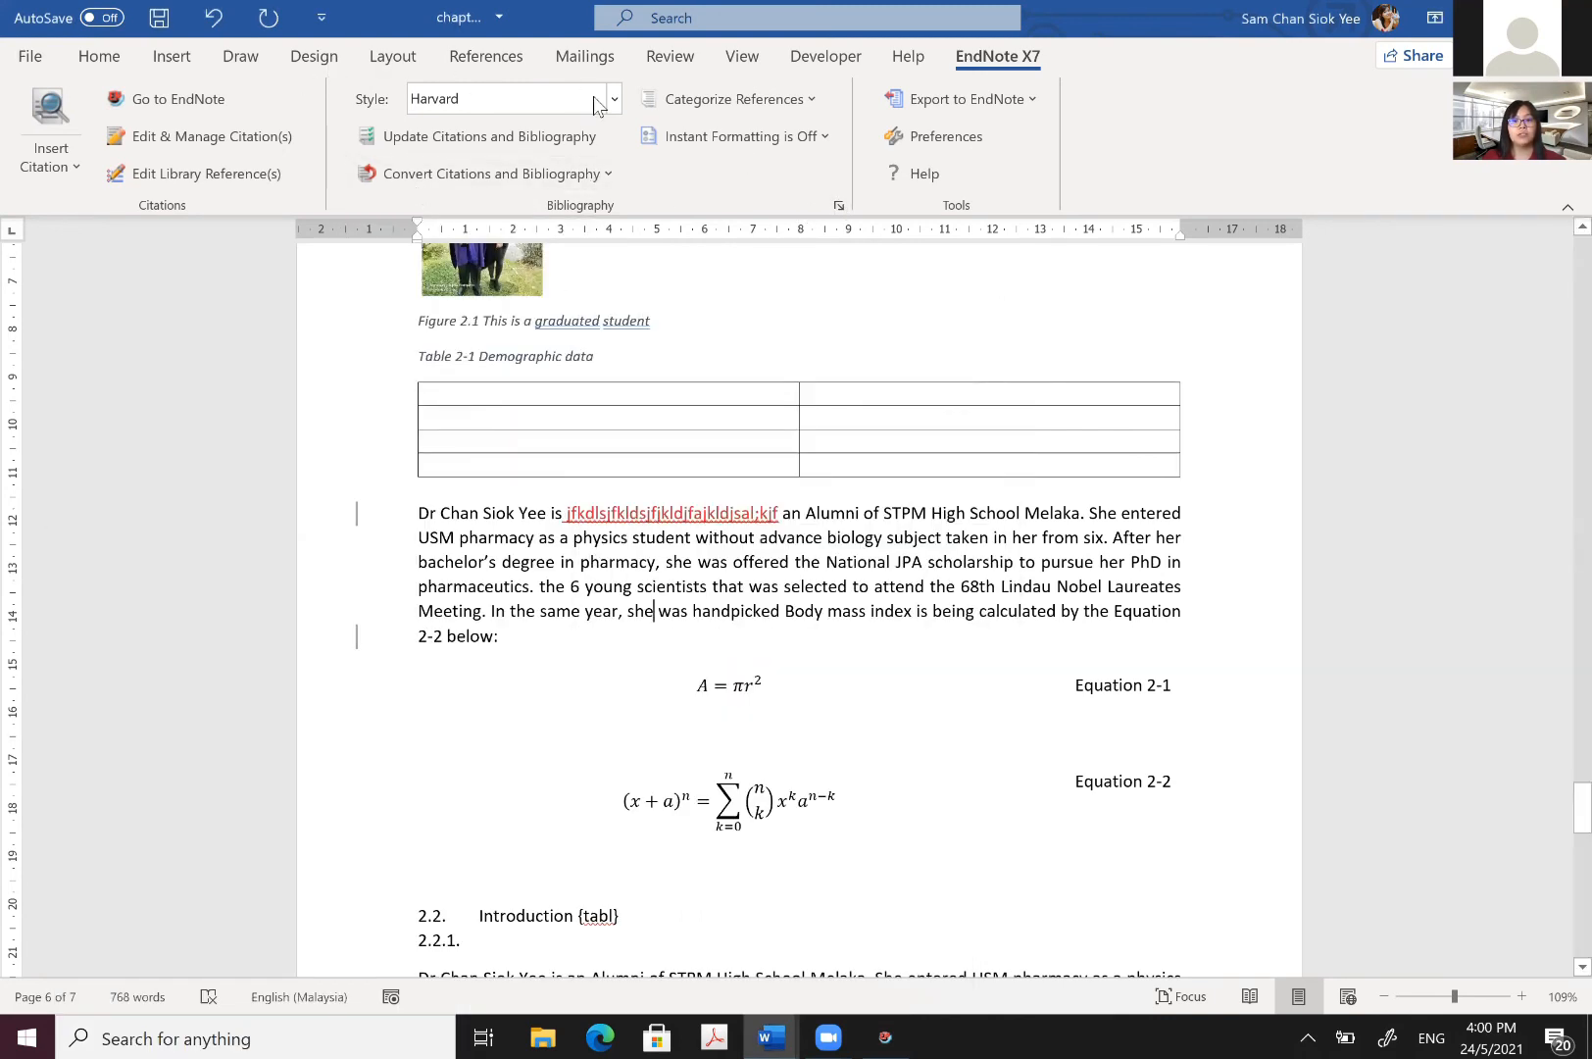
left_click(839, 206)
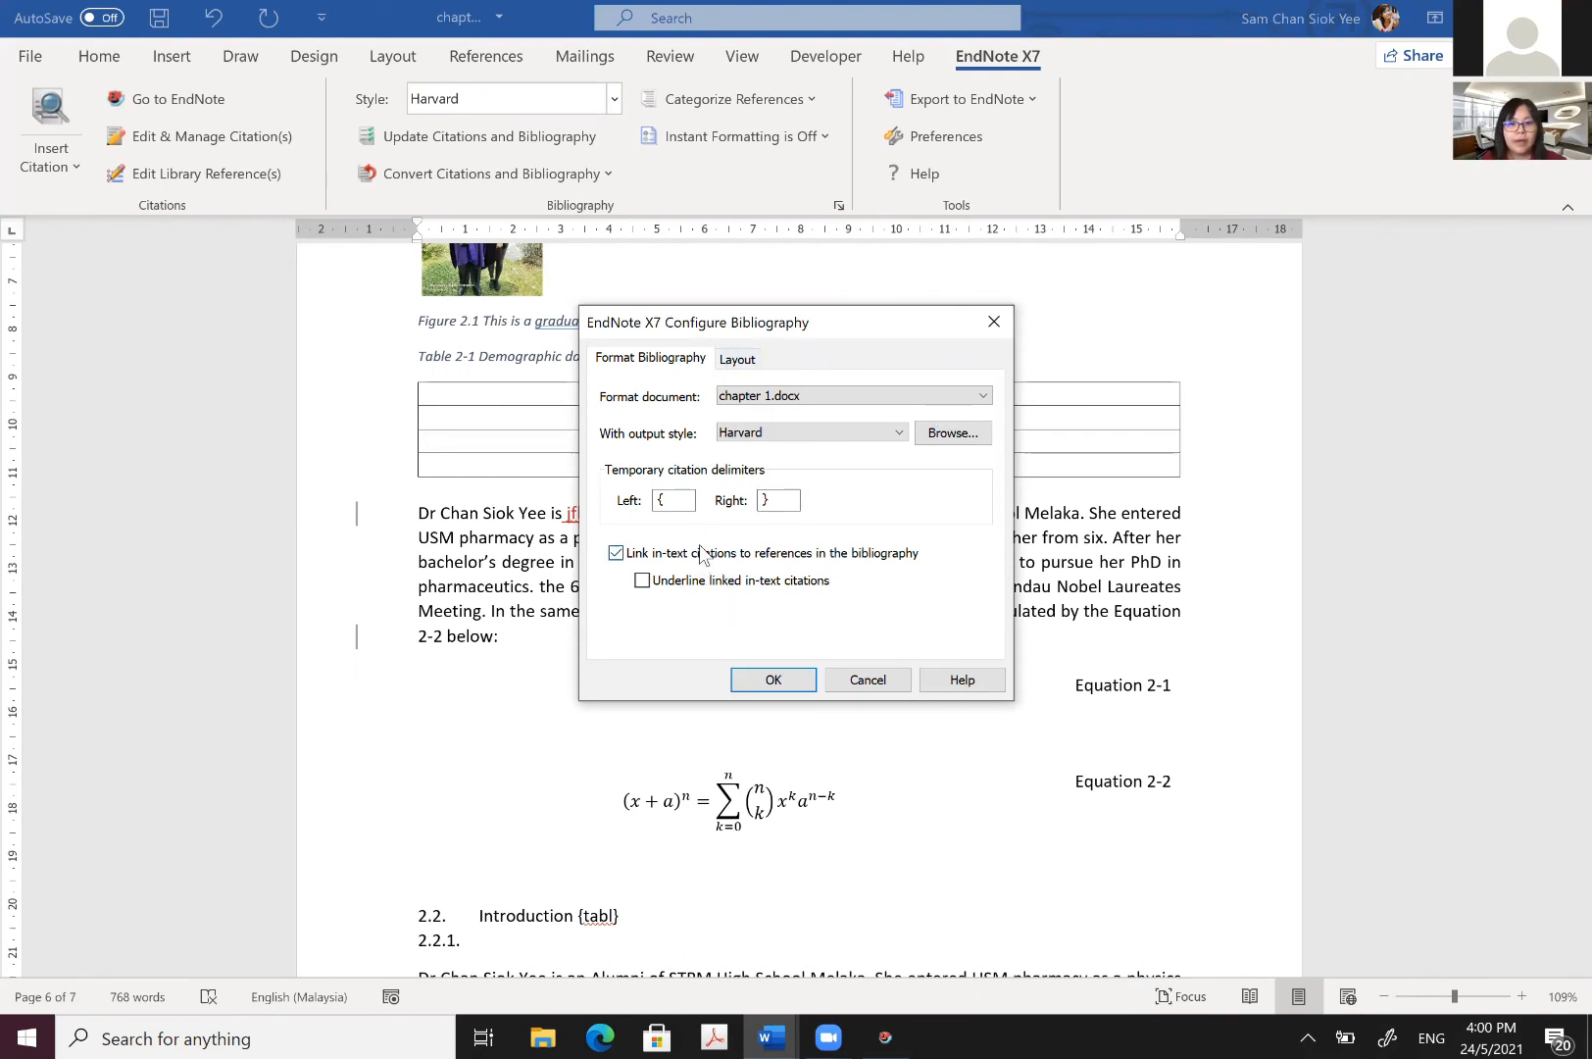
left_click(713, 360)
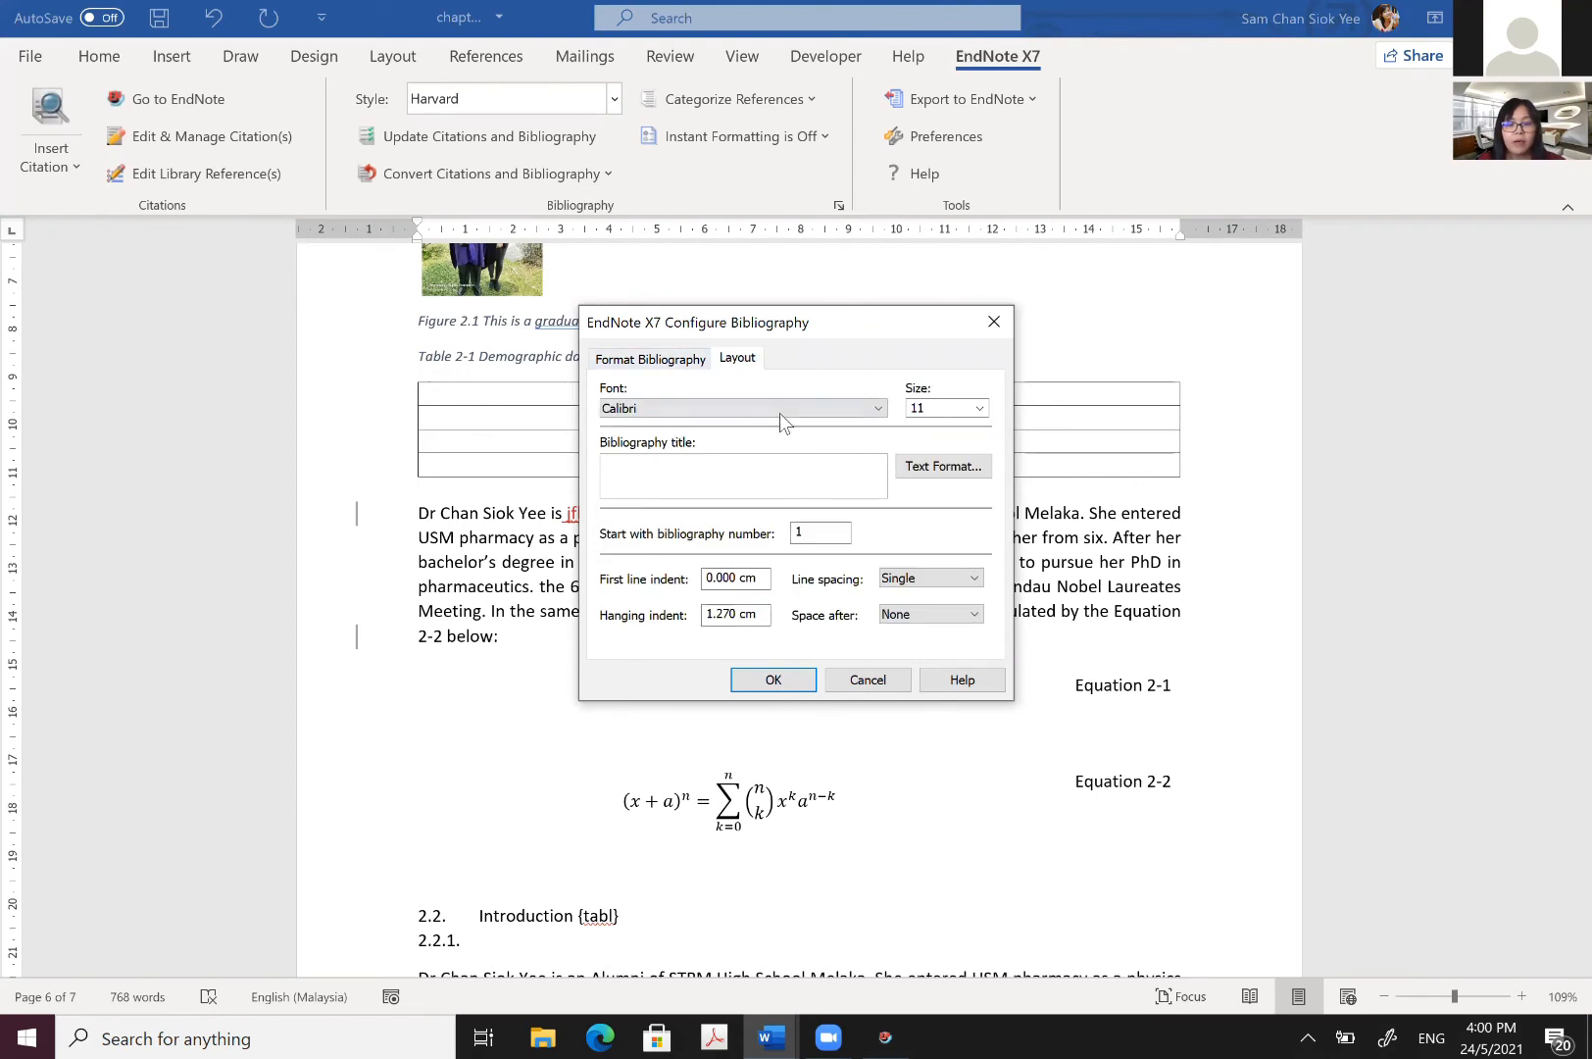
left_click(627, 359)
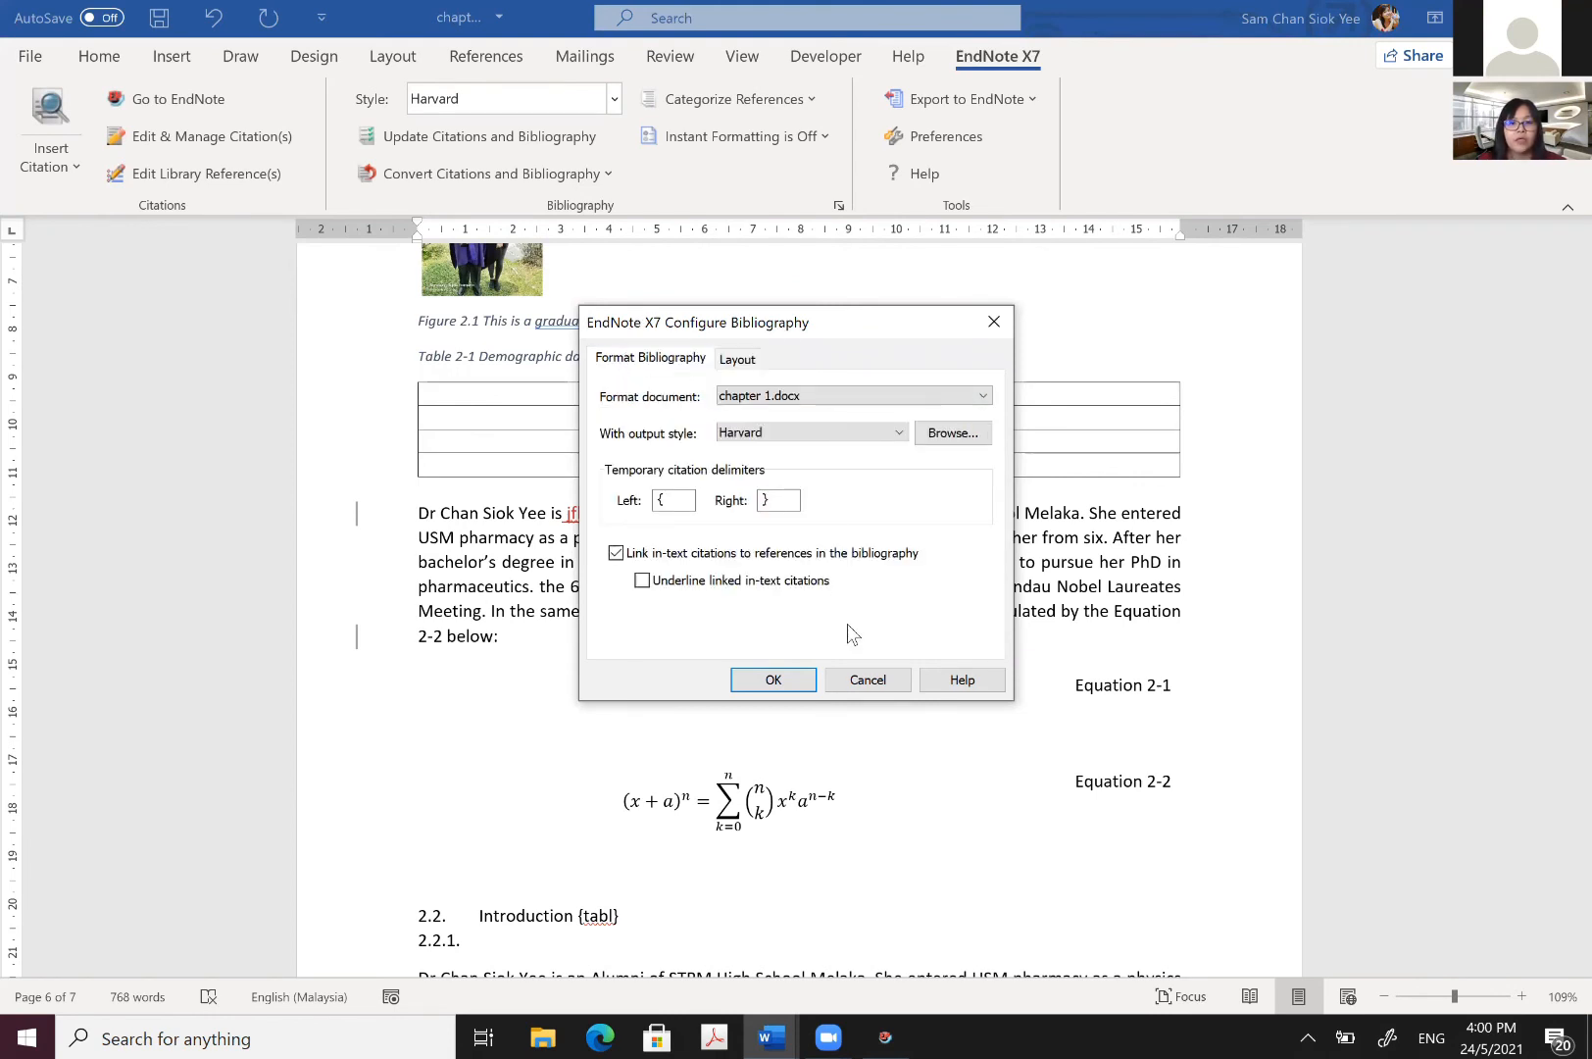
left_click(866, 679)
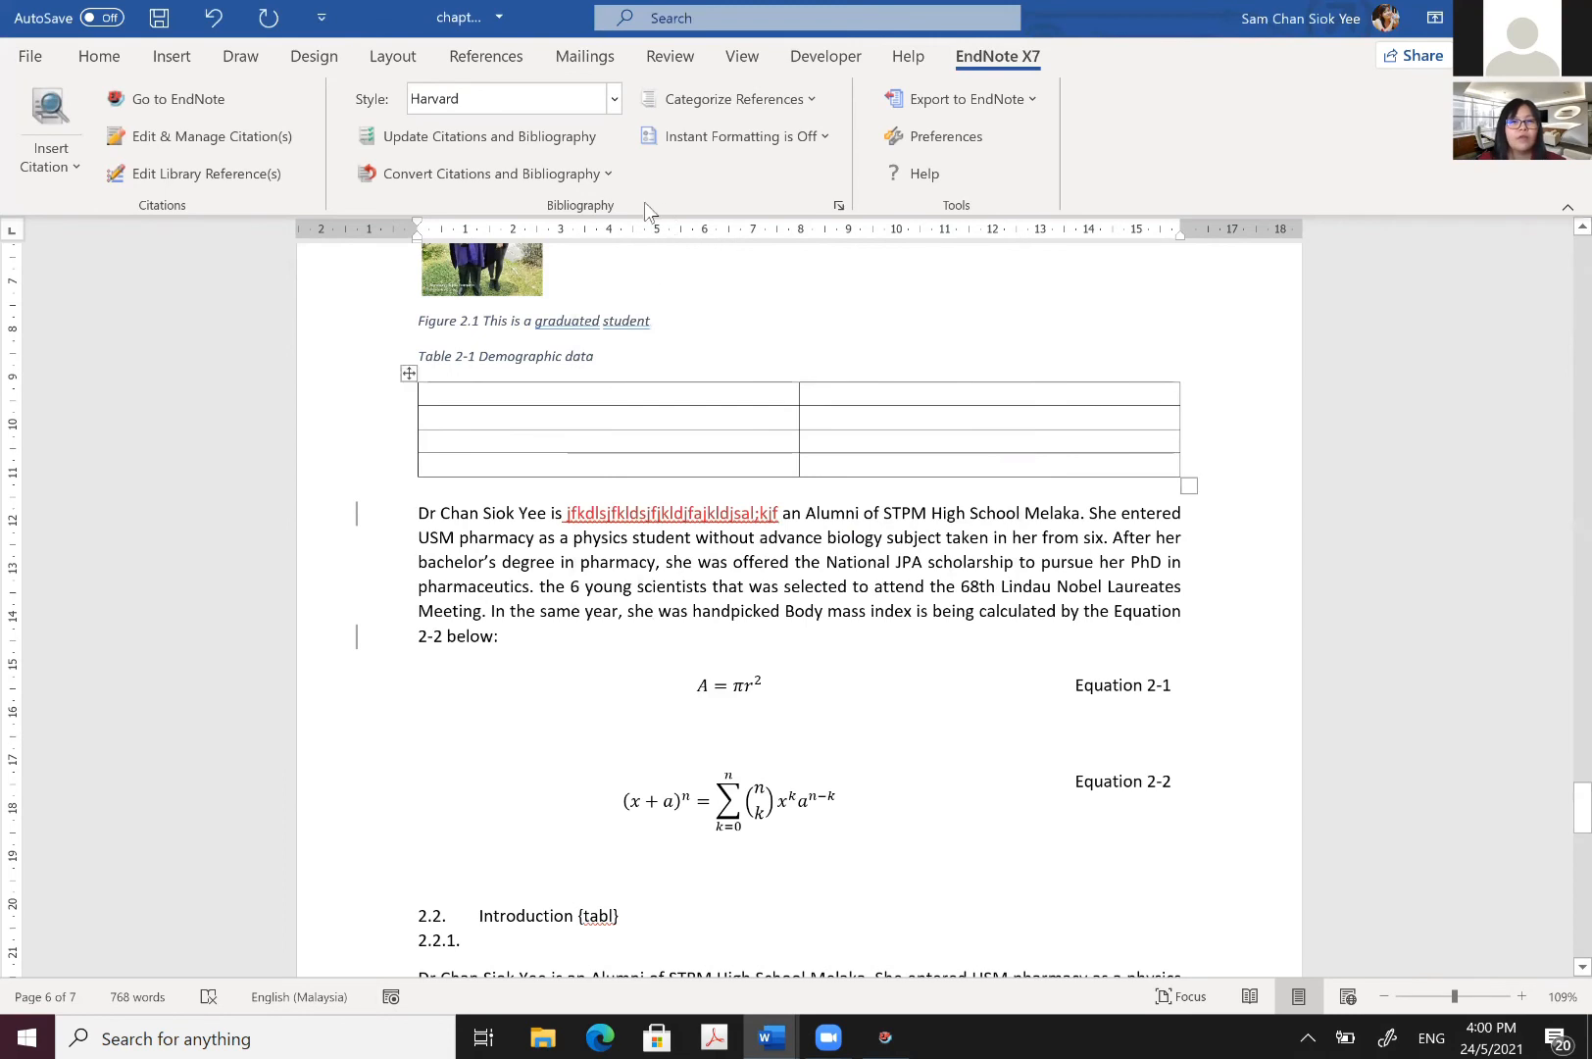
Step: View the EndNote options for instant formatting and for converting citations and the bibliography
left_click(747, 139)
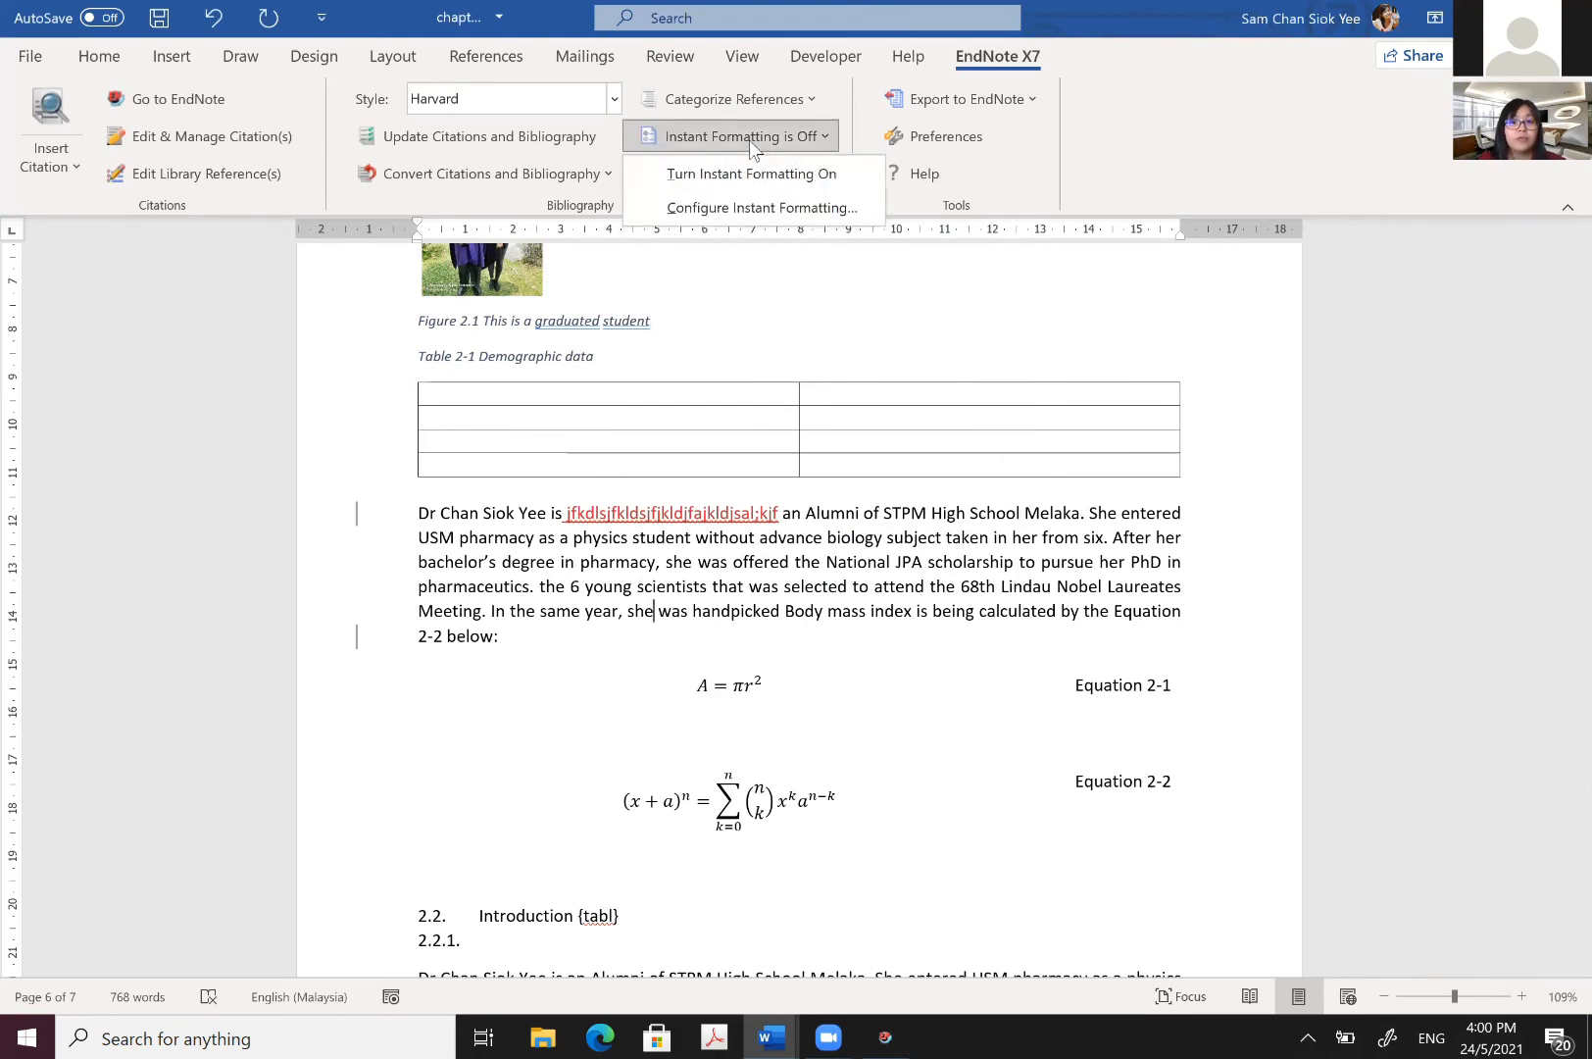
left_click(600, 173)
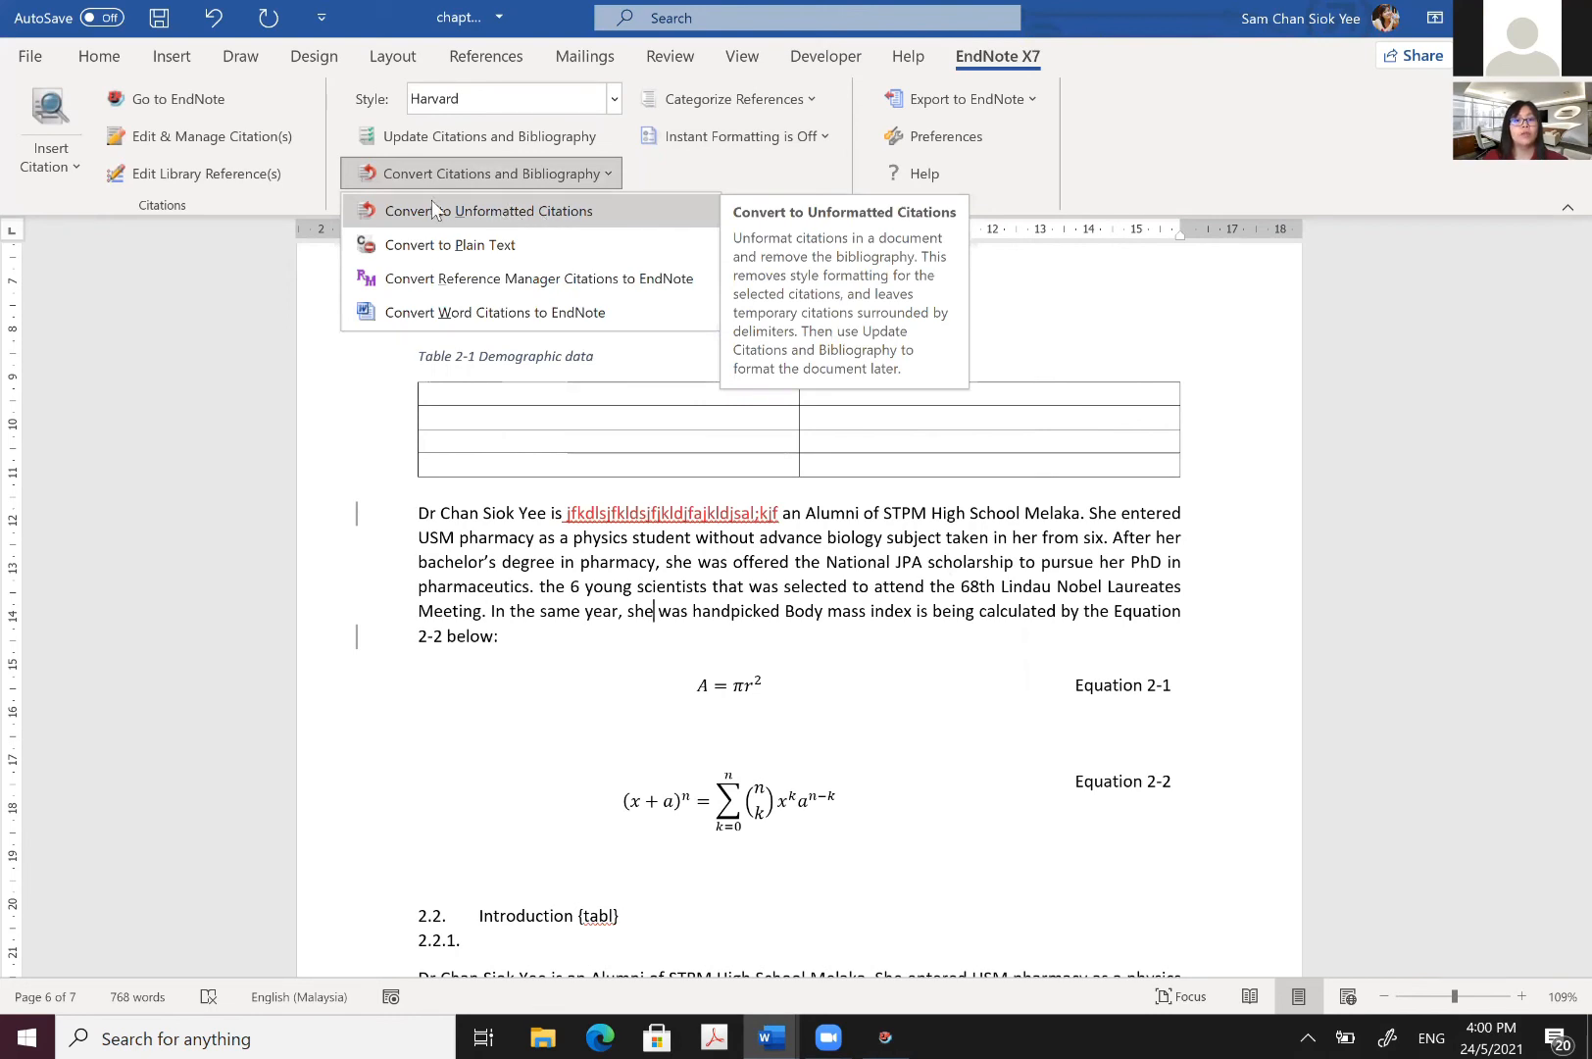
left_click(607, 173)
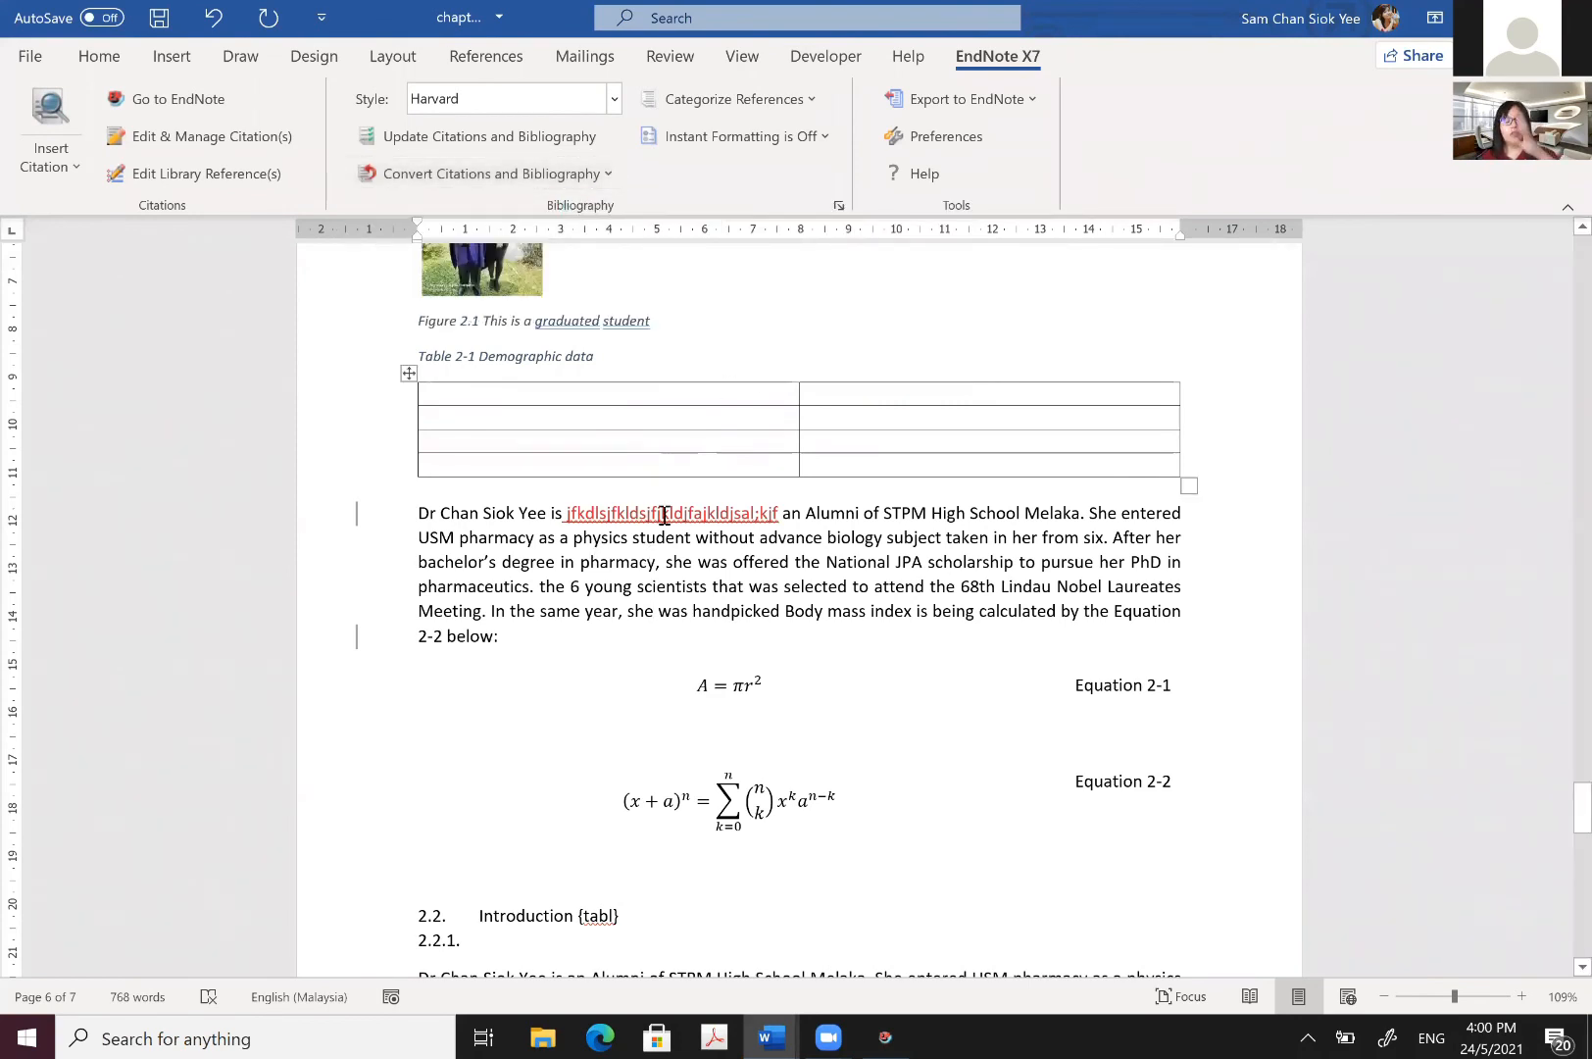
Step: Set the page orientation to landscape from the Chapter 1 heading, applied to this point forward
mouse_move(664, 514)
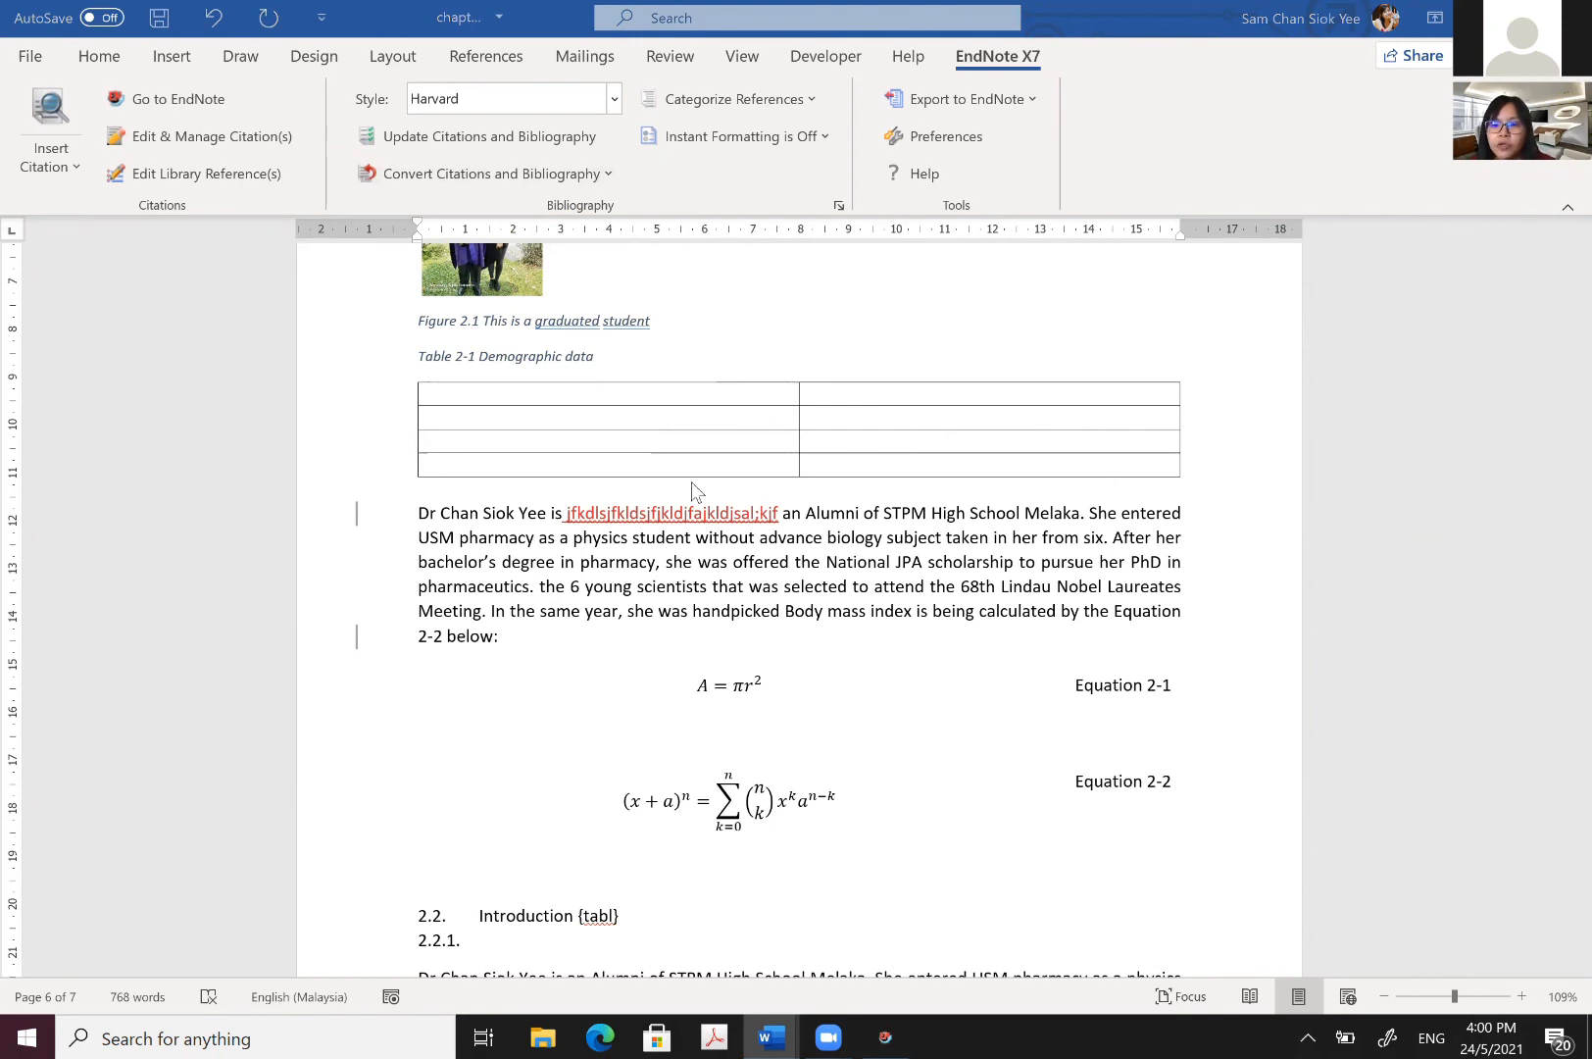
scroll(633, 441, "up", 2)
scroll(632, 441, "up", 8)
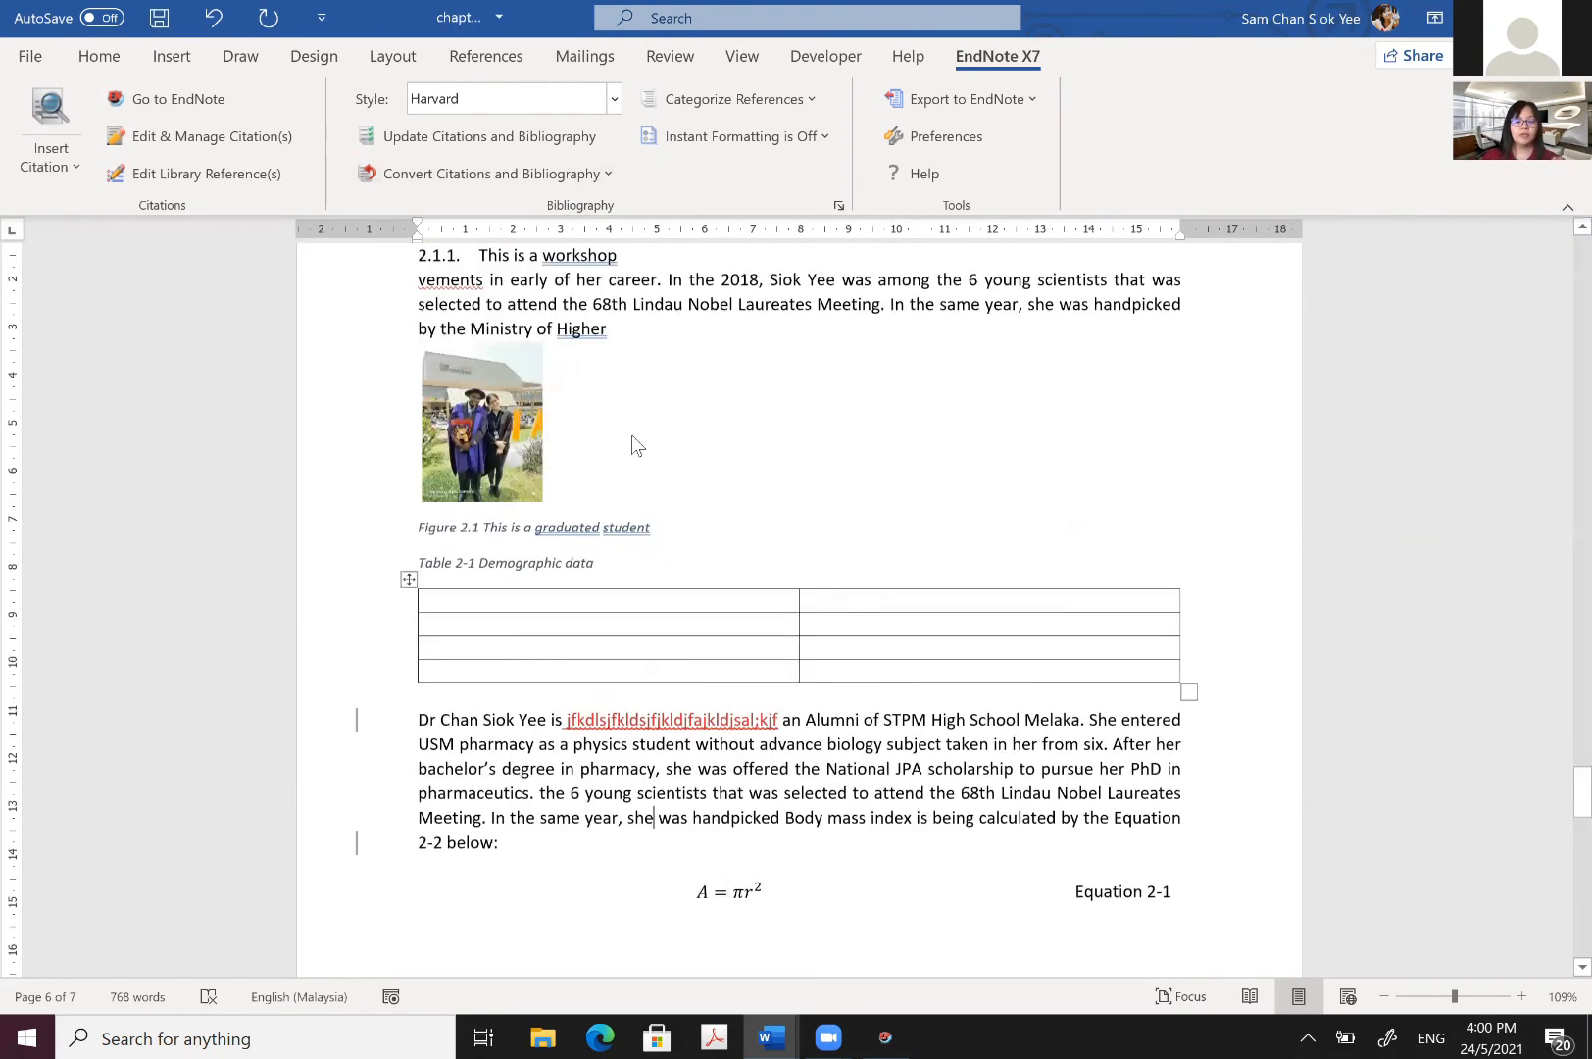
scroll(605, 452, "up", 4)
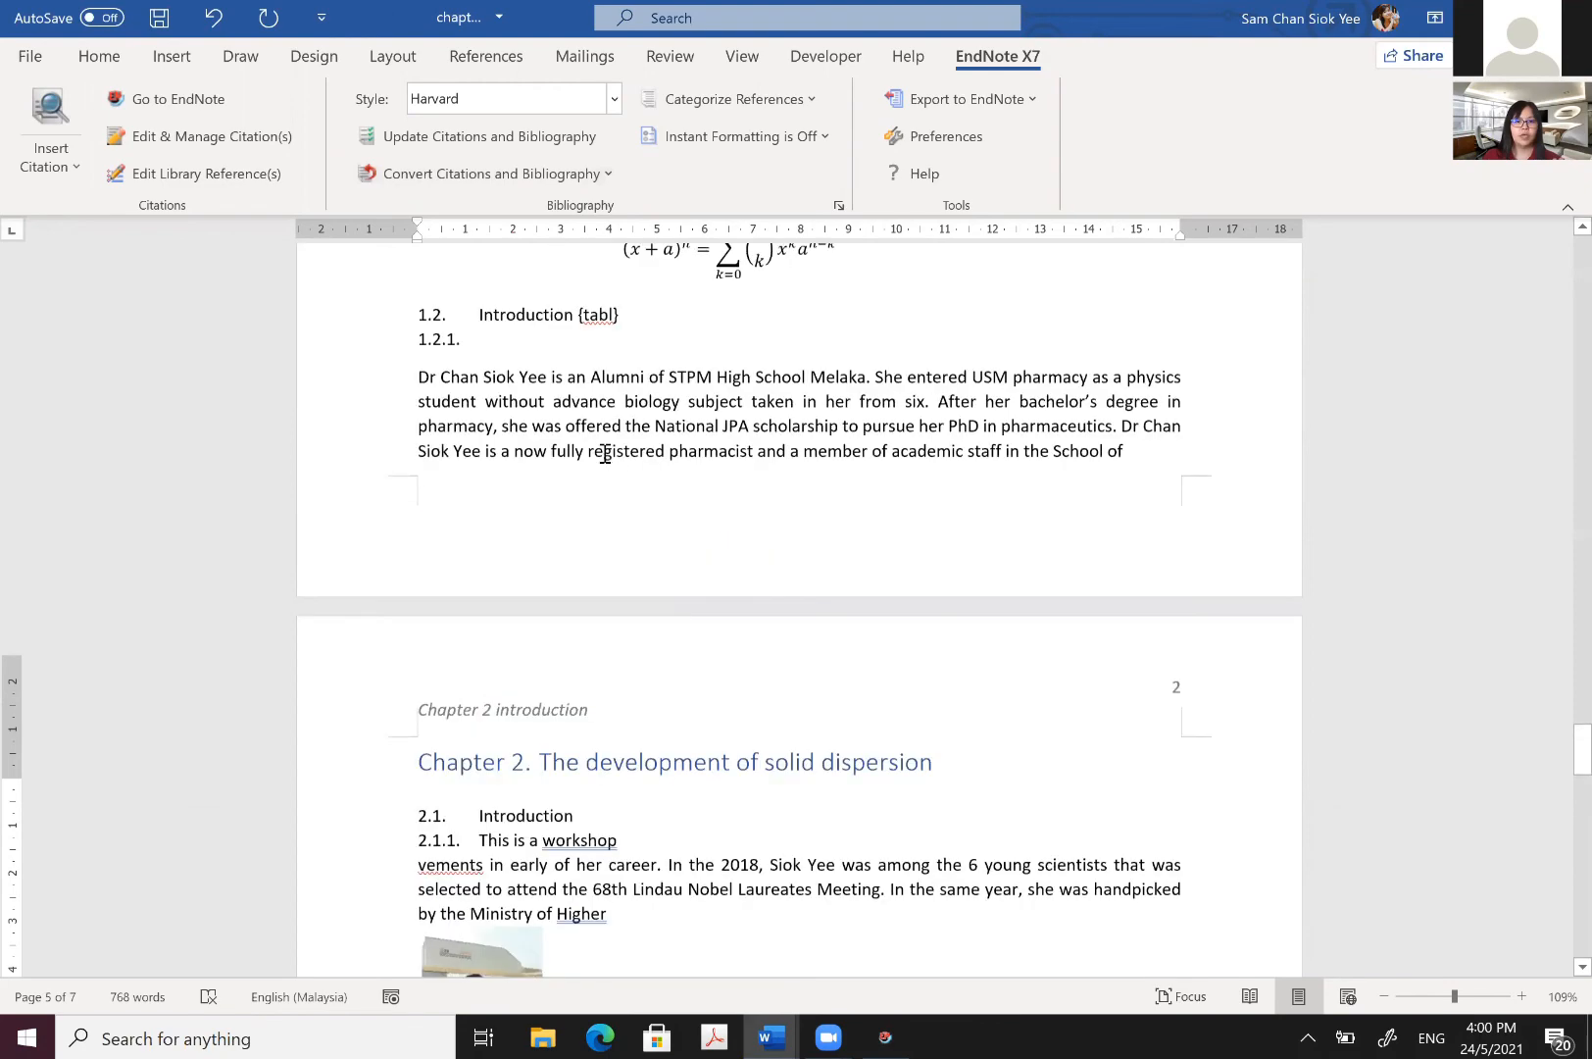
scroll(451, 500, "up", 6)
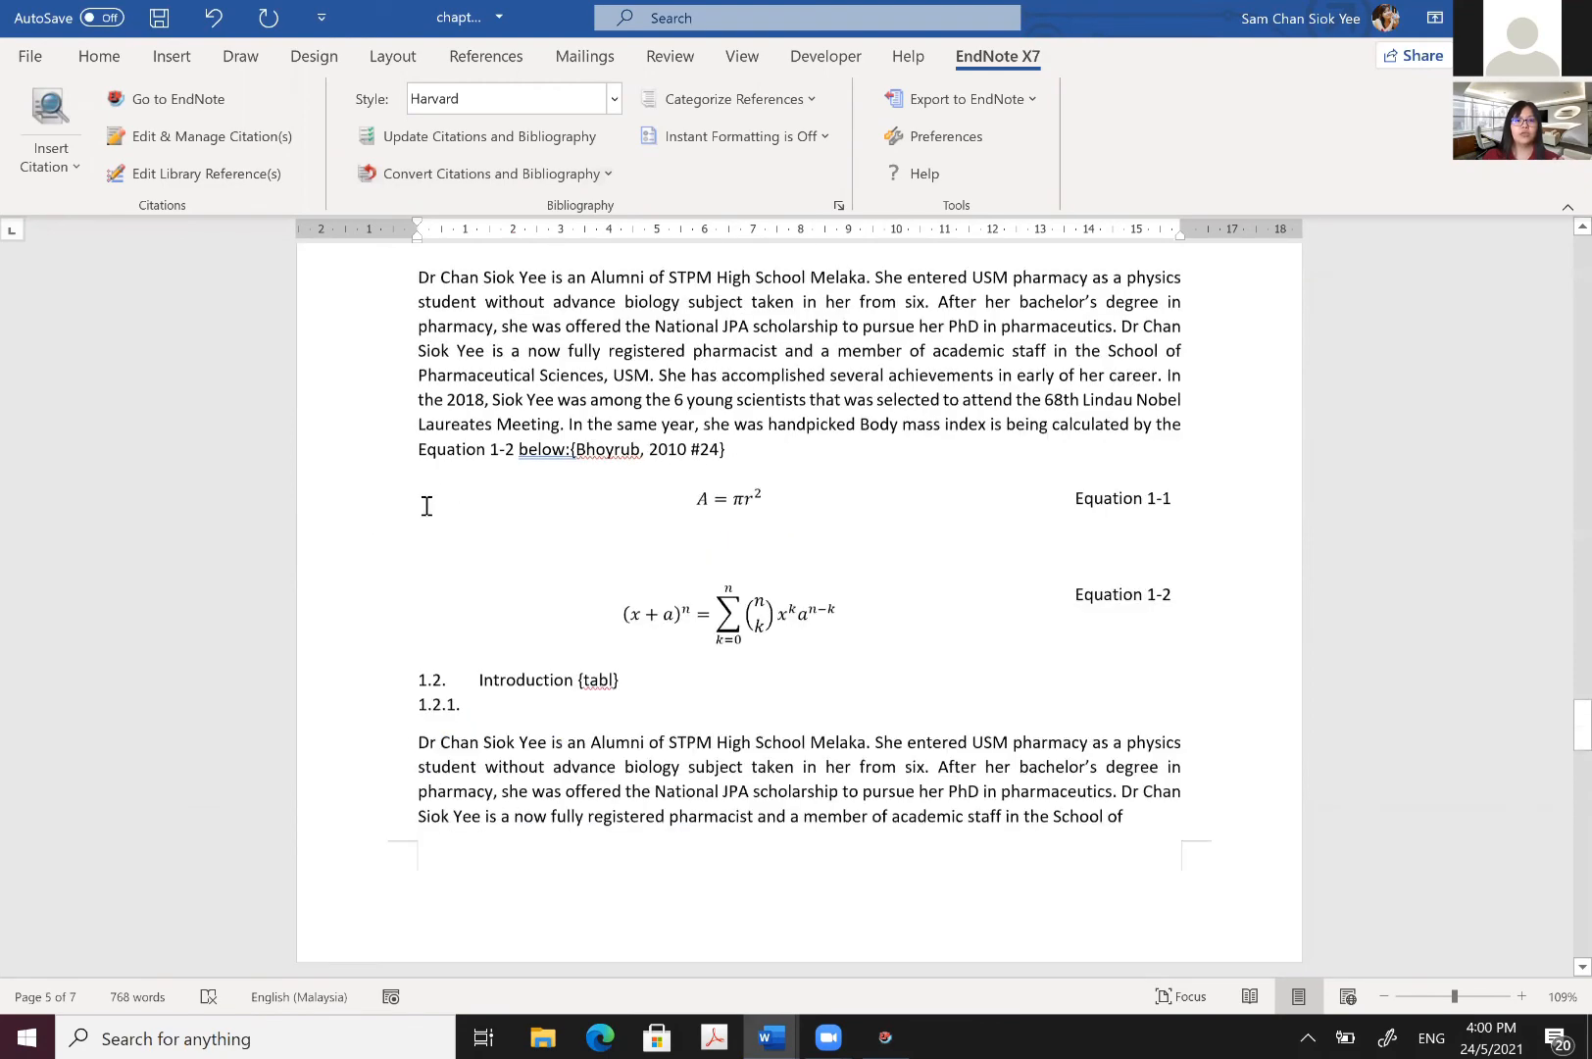
scroll(419, 510, "up", 15)
scroll(419, 480, "up", 5)
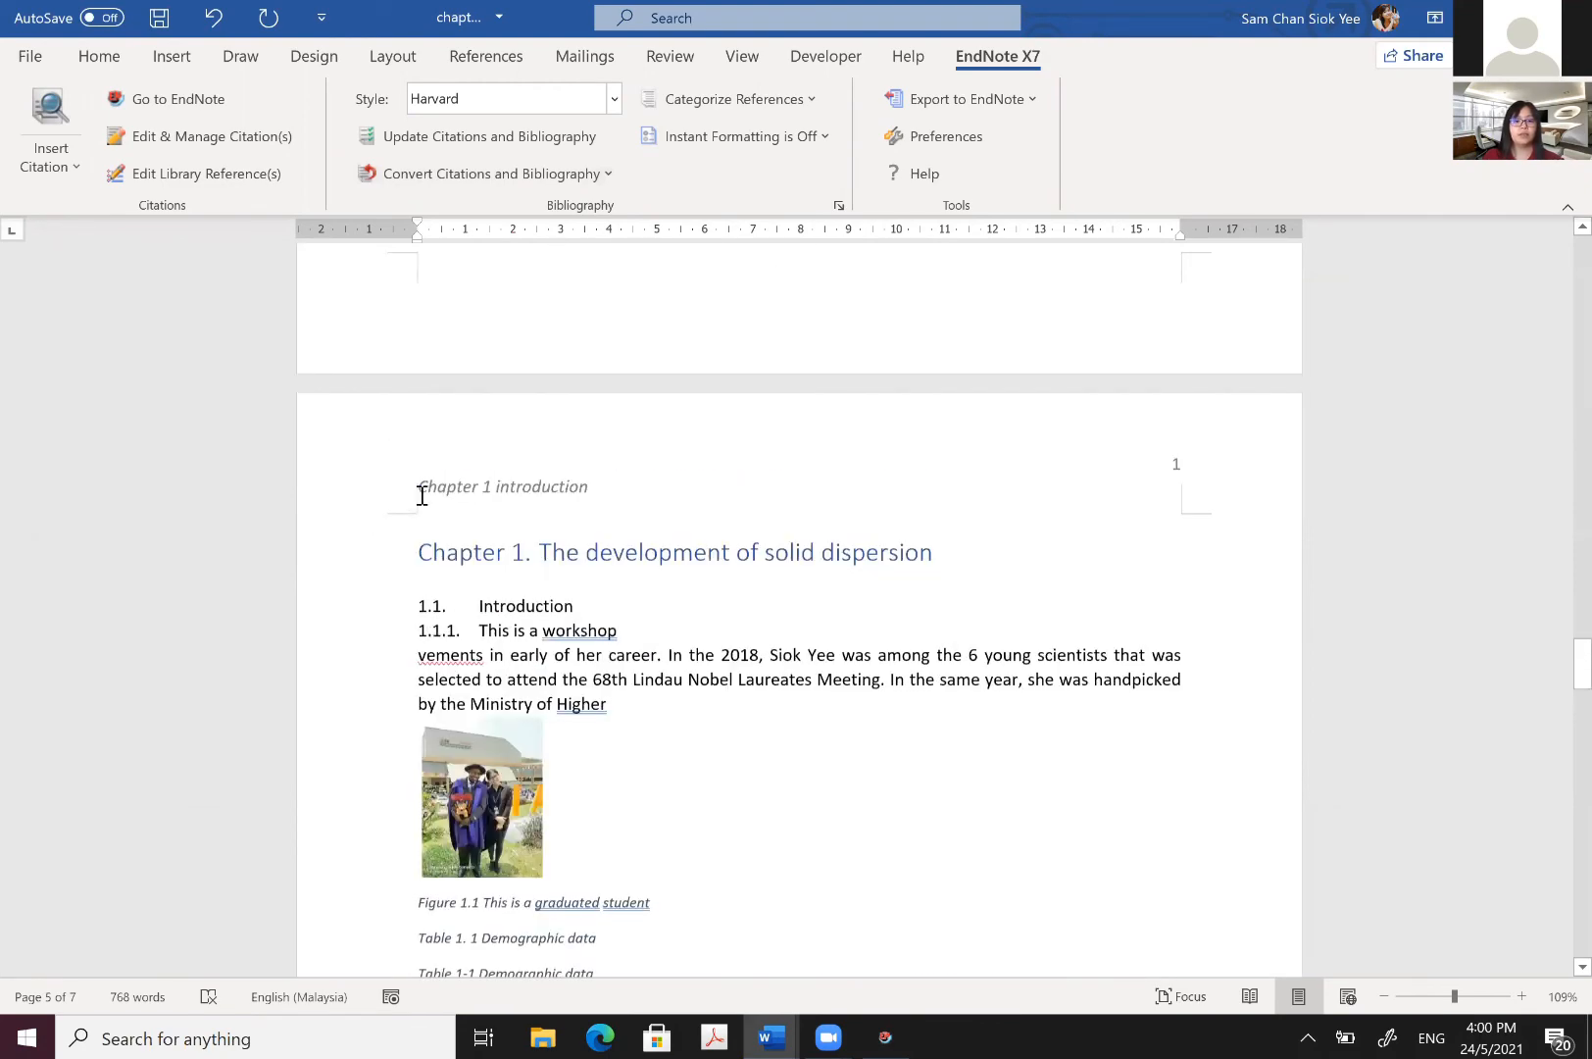
scroll(419, 480, "down", 4)
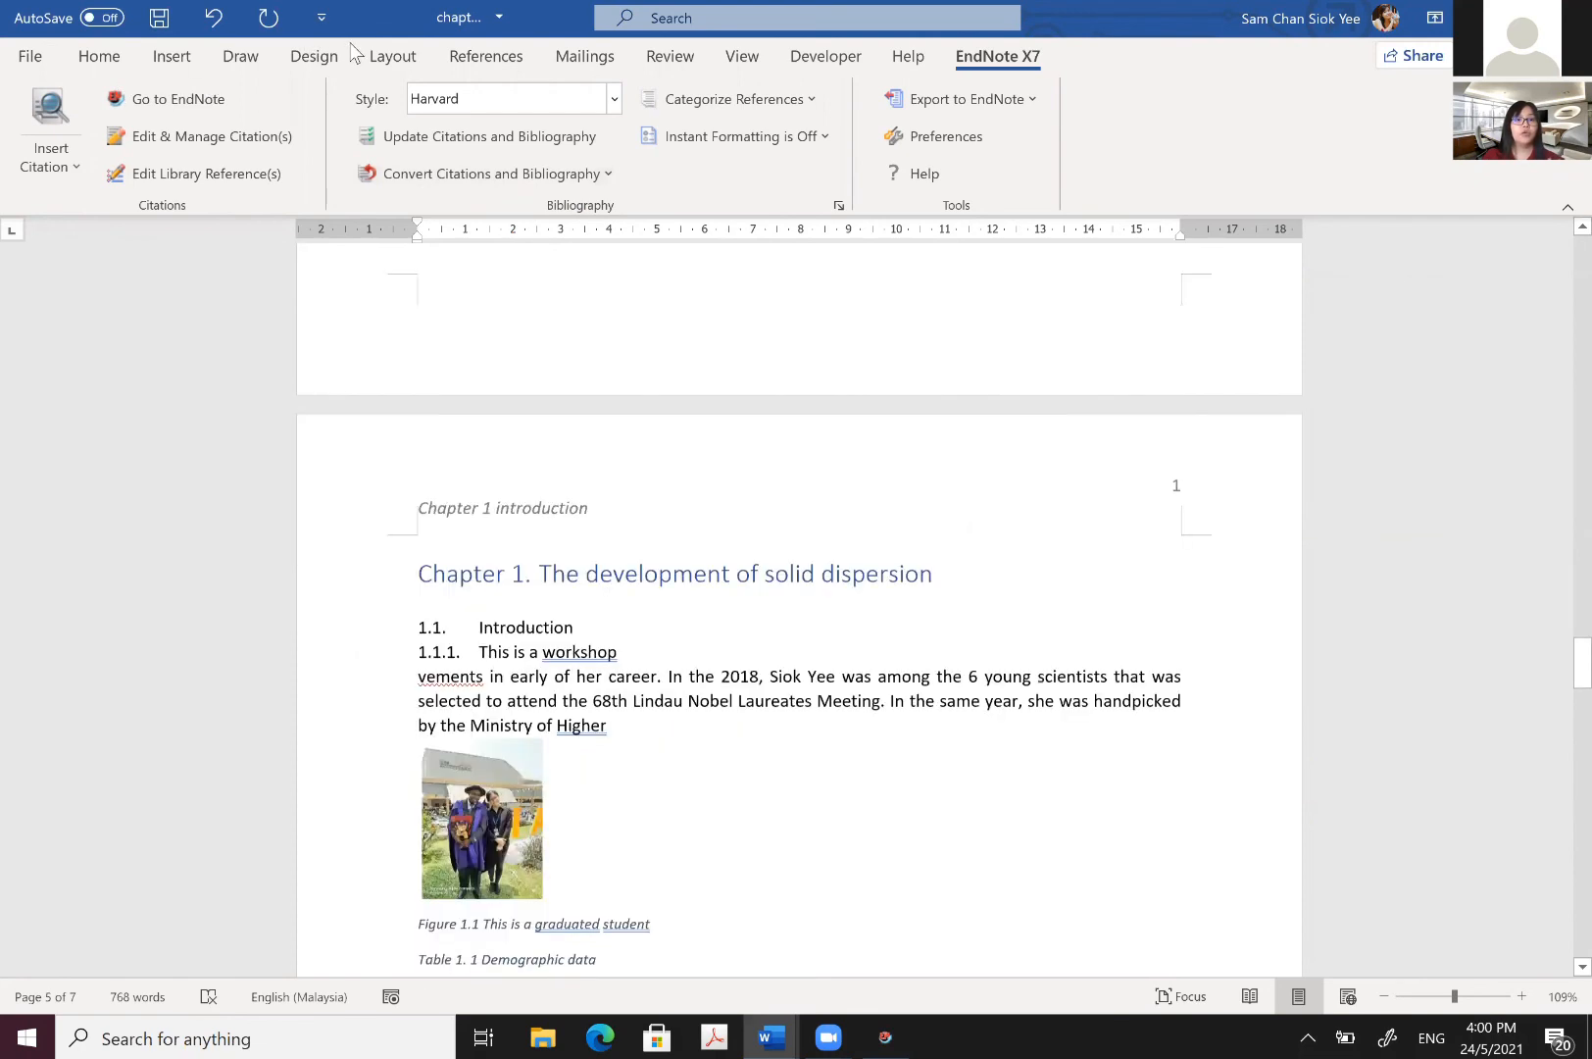
left_click(474, 504)
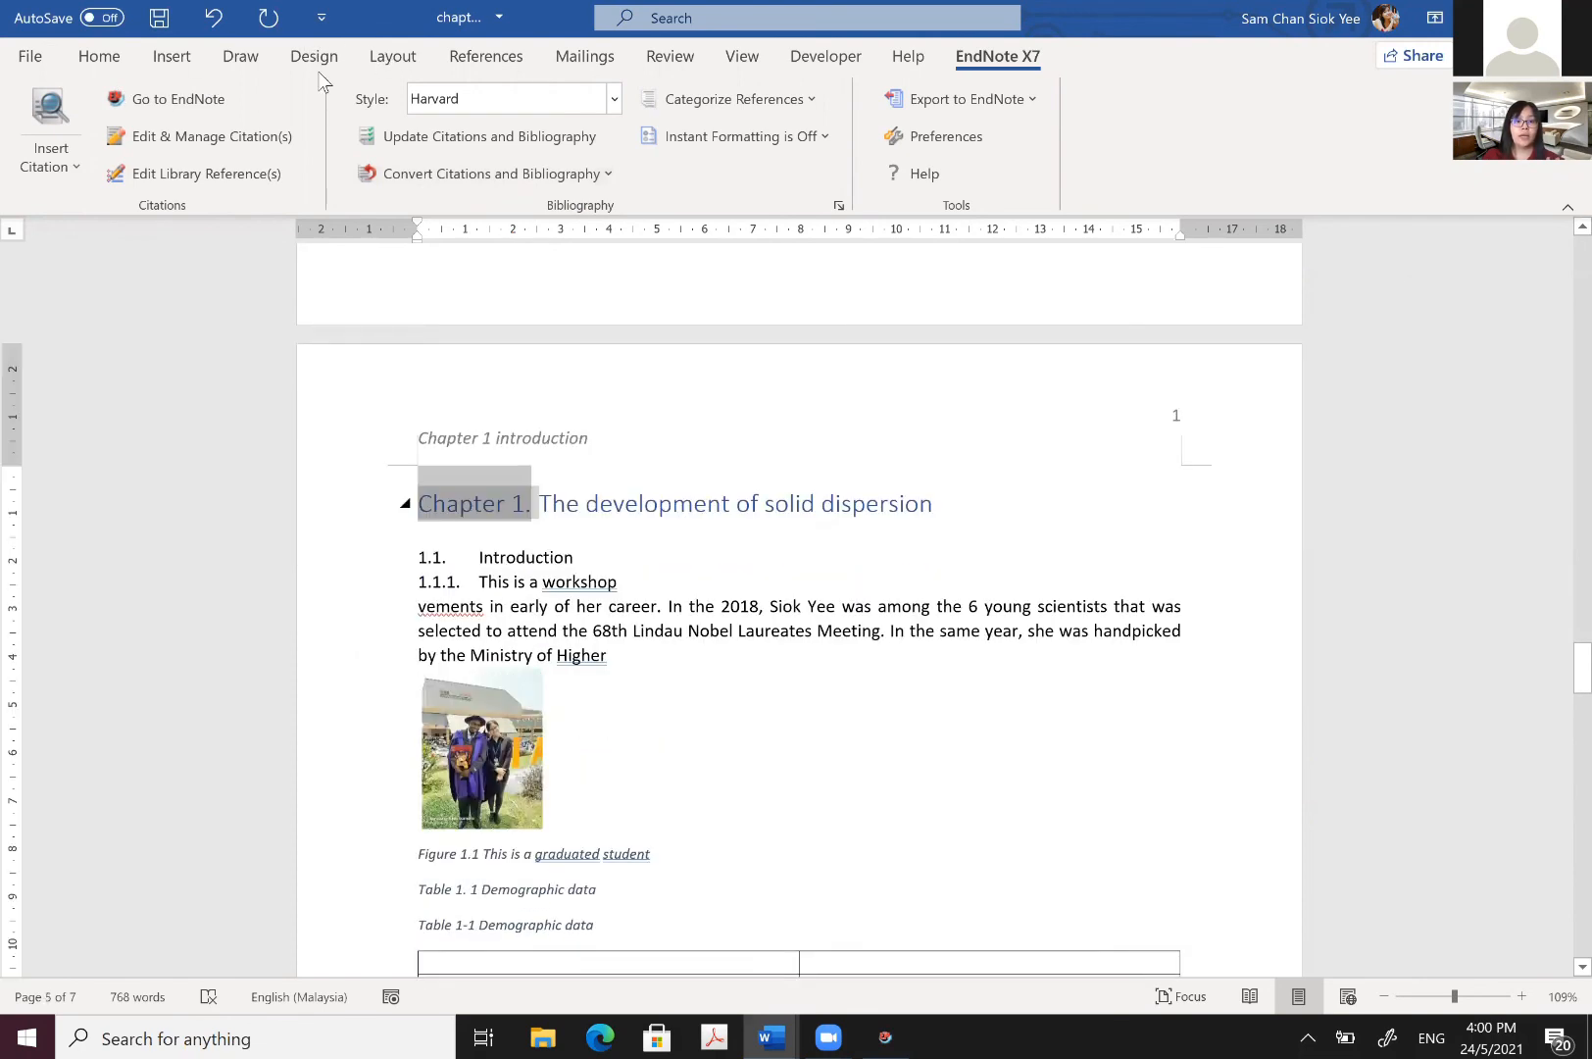
left_click(392, 57)
left_click(187, 169)
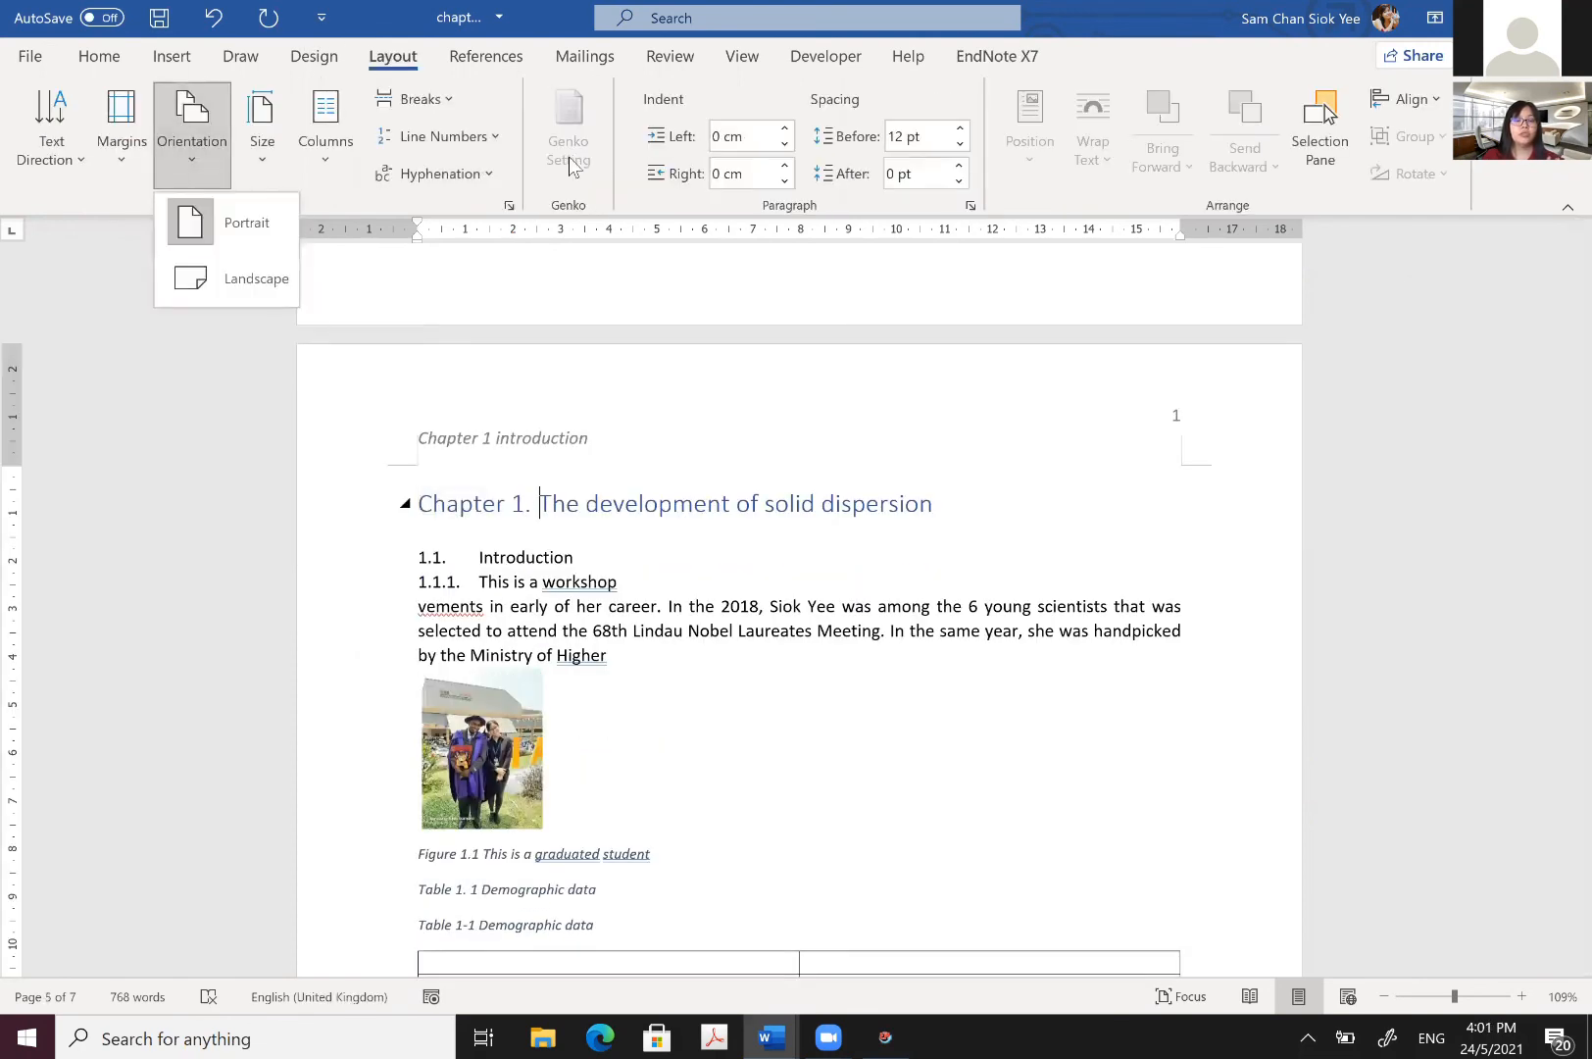
left_click(510, 208)
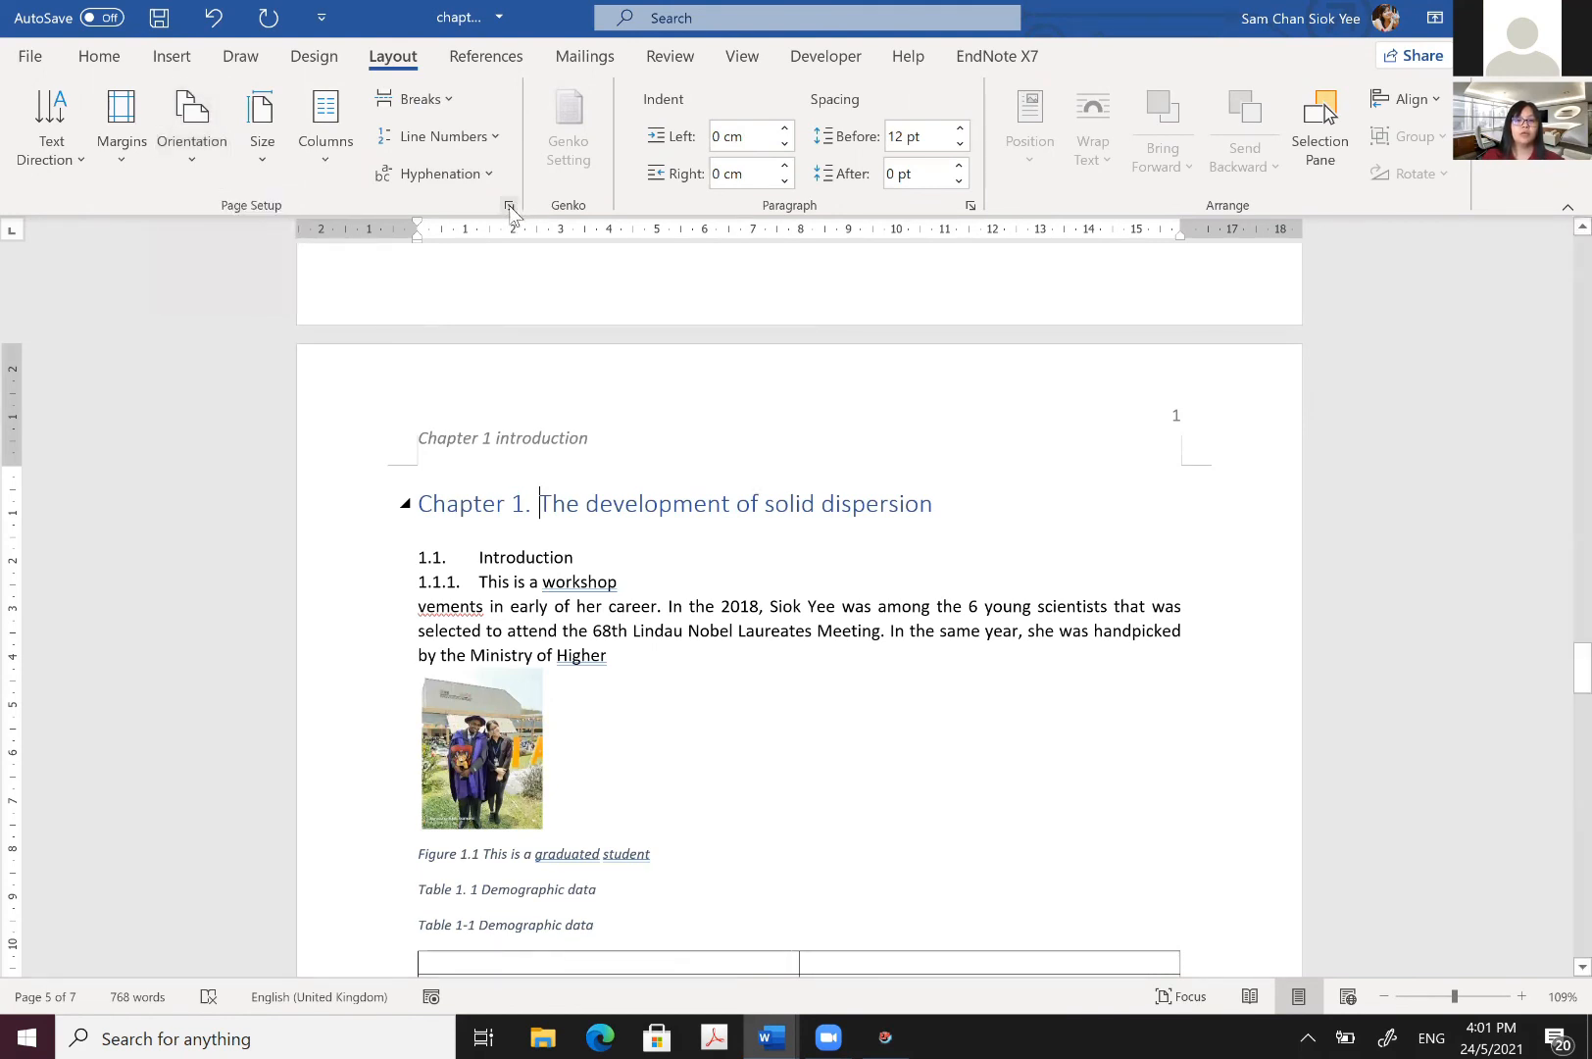
left_click(510, 208)
left_click(318, 355)
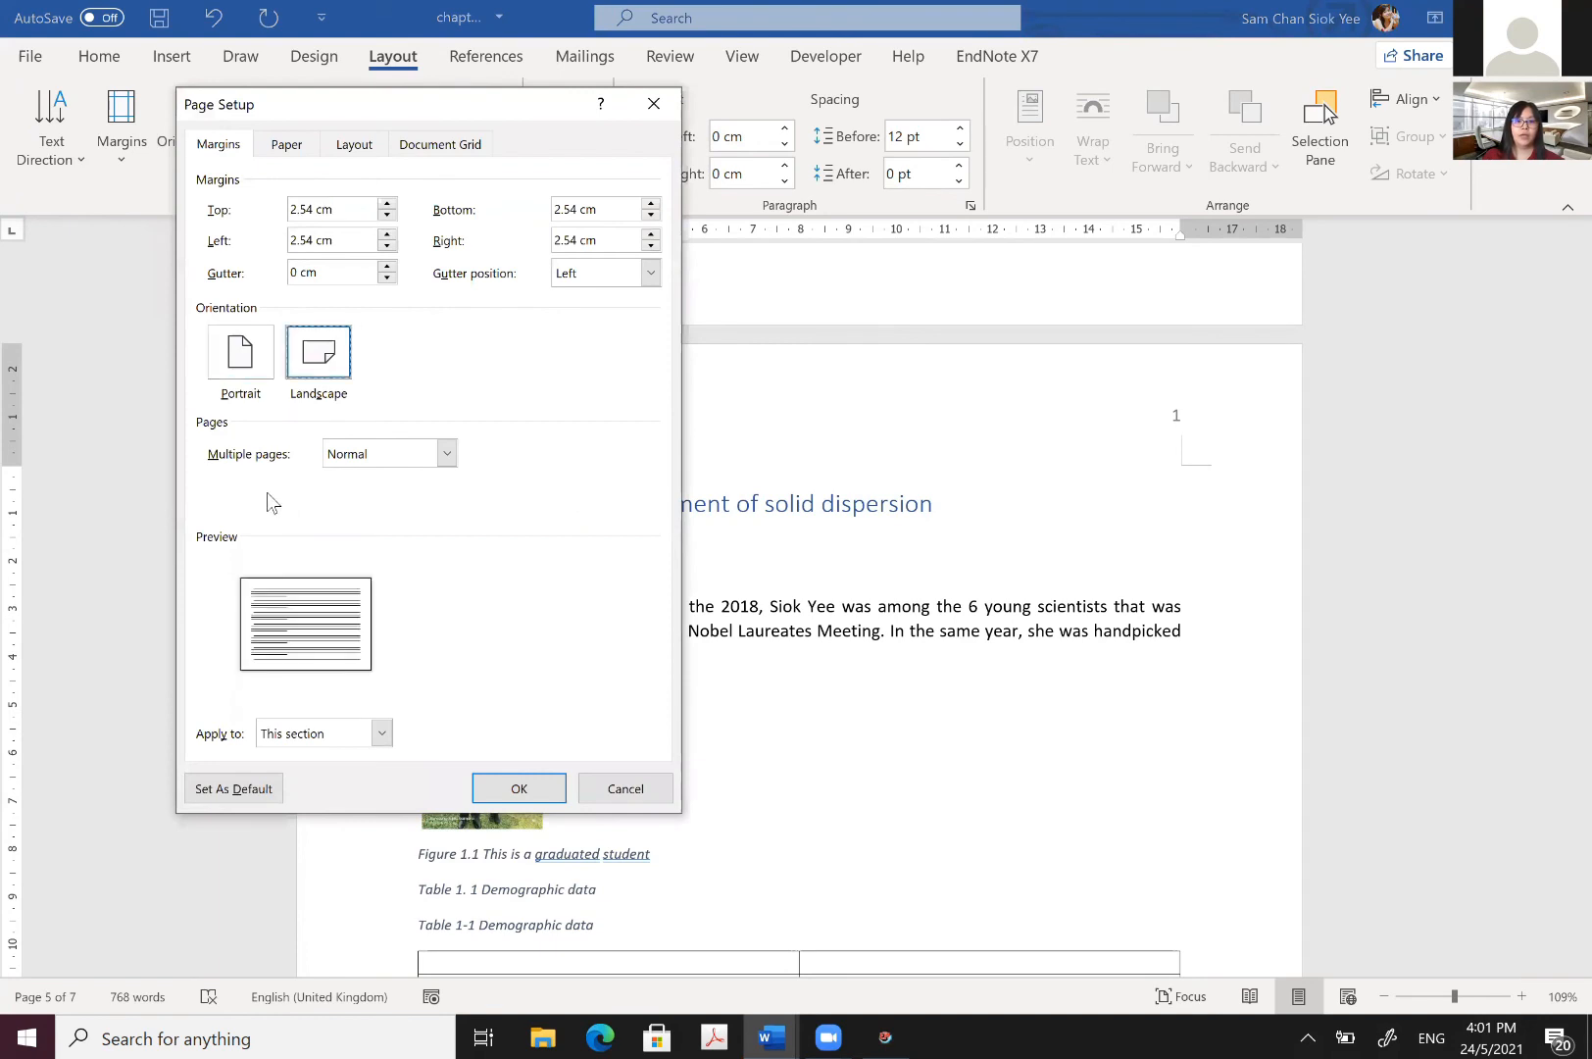
left_click(336, 737)
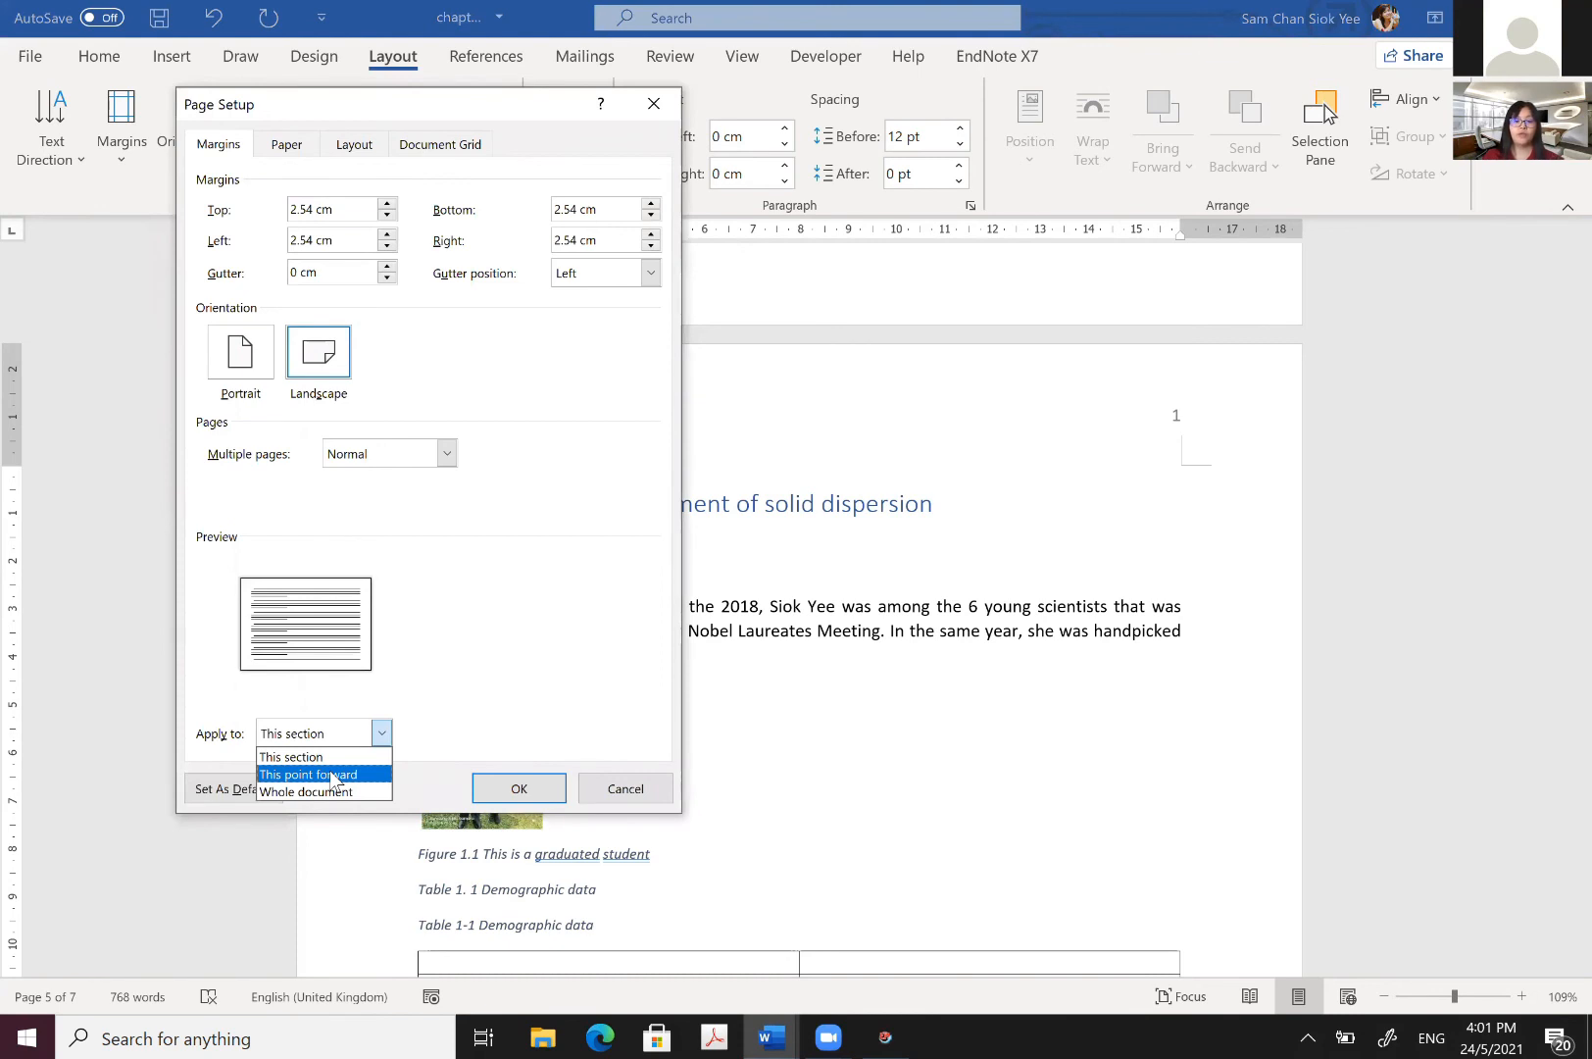
left_click(334, 774)
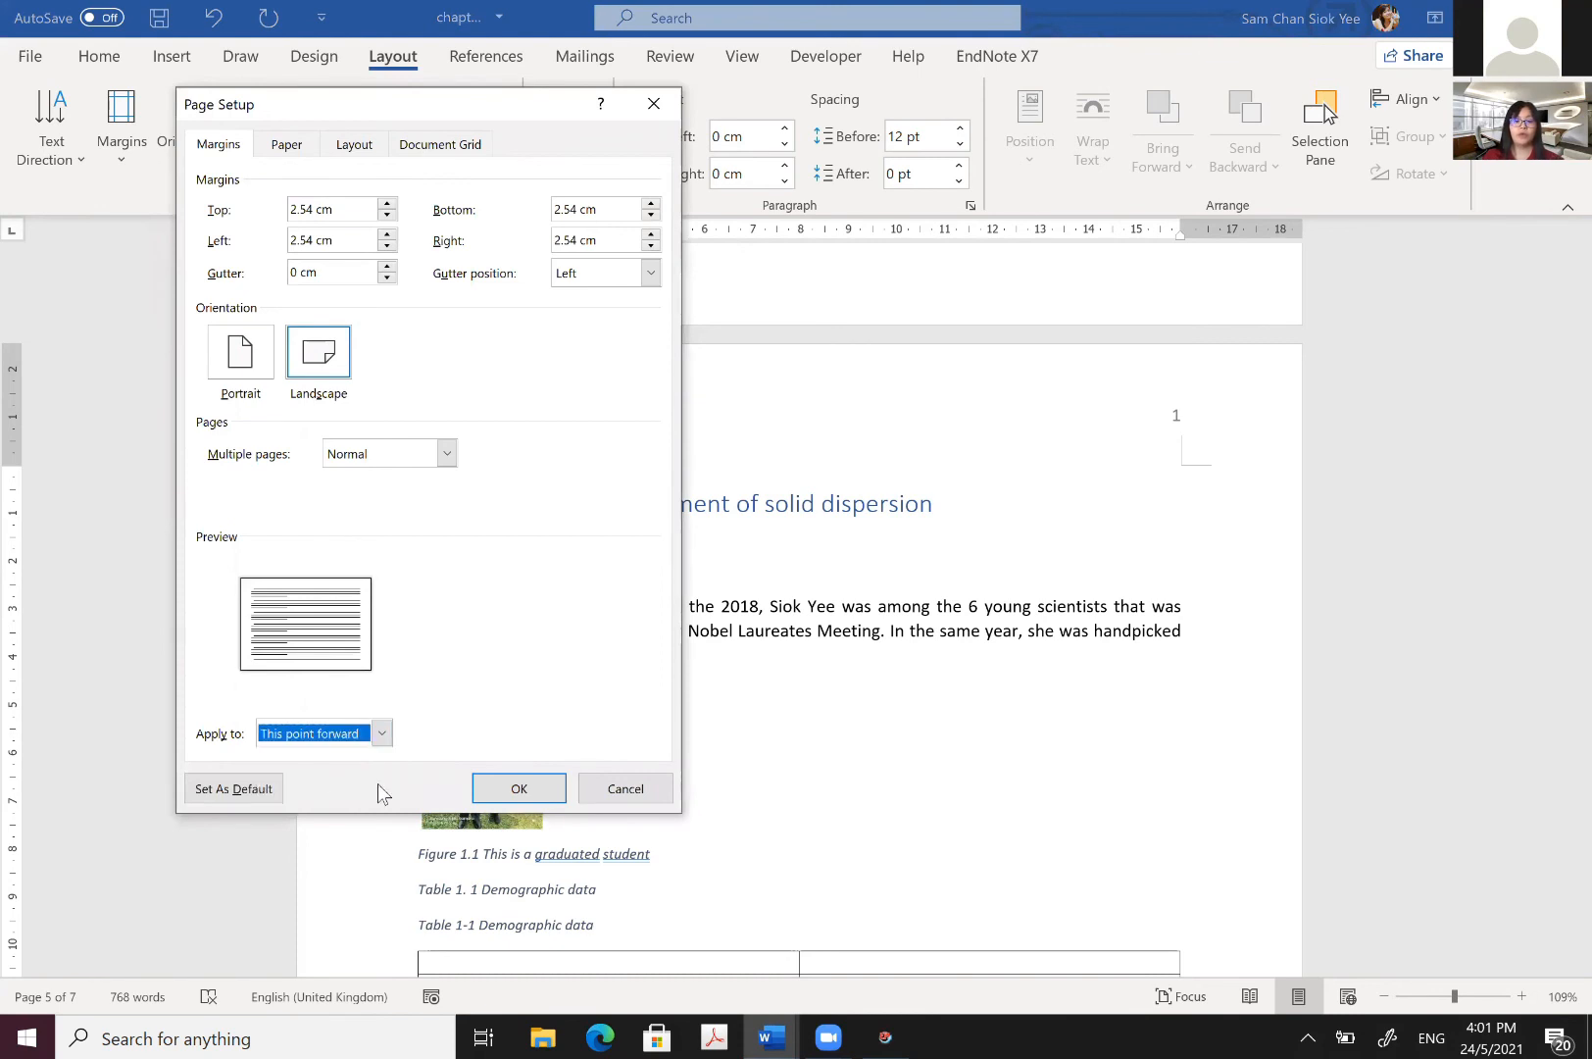
left_click(512, 797)
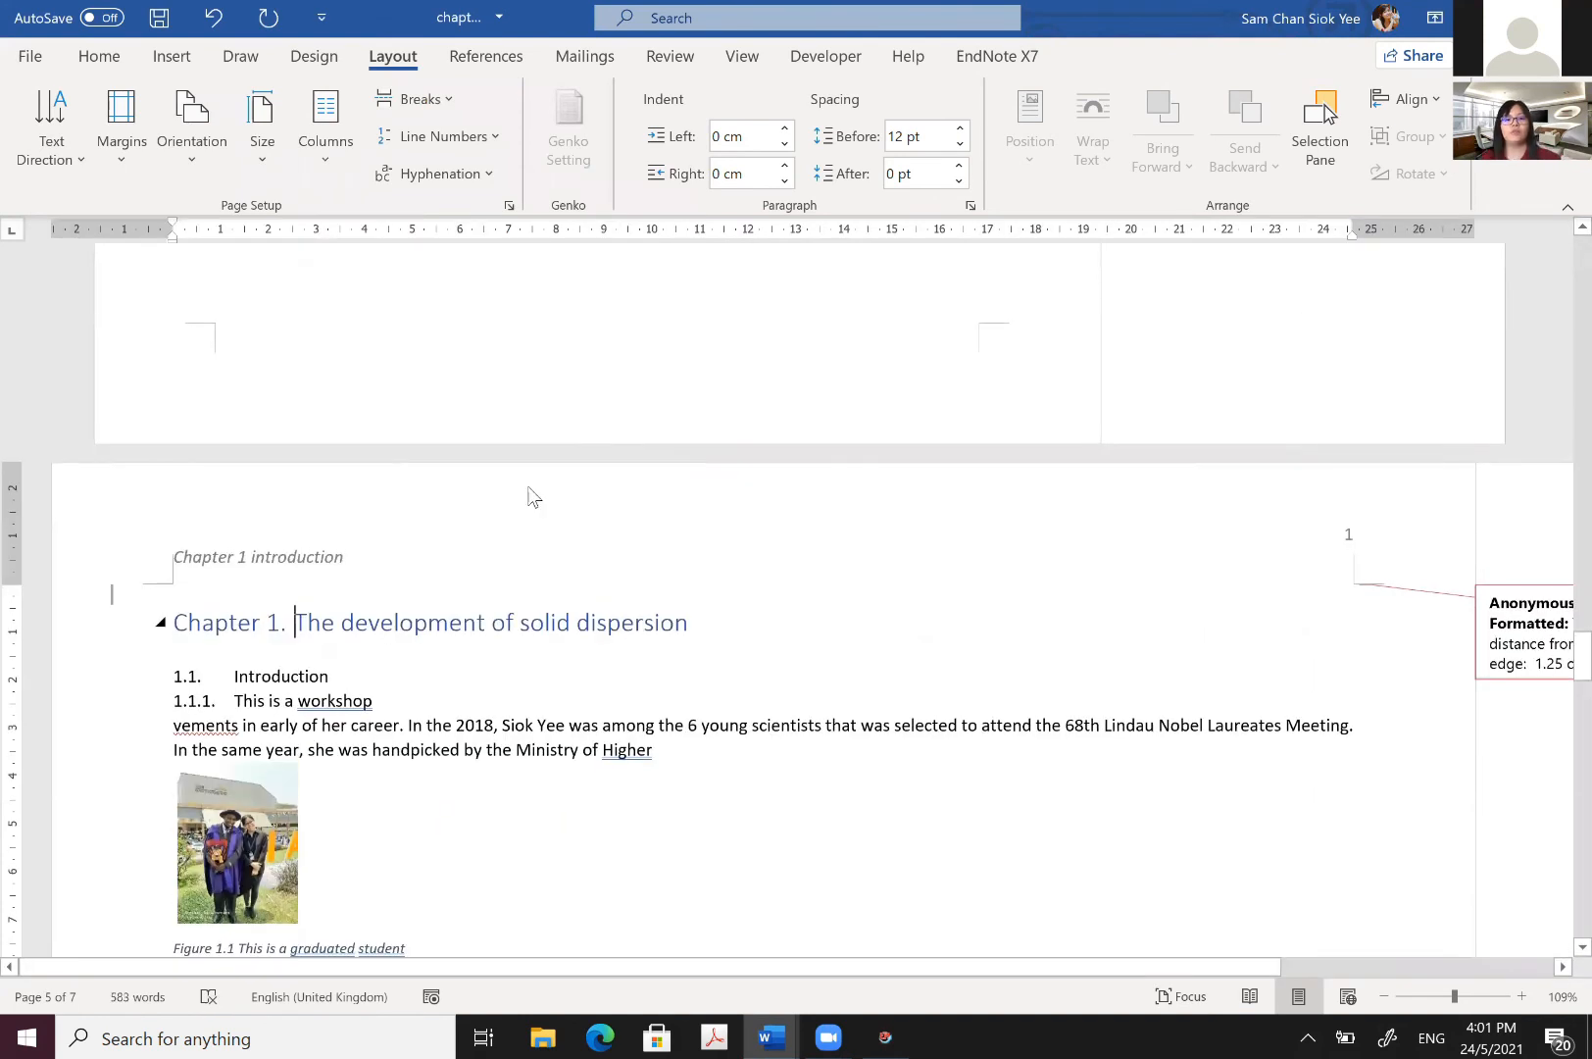
Step: Accept the tracked format change recorded for the landscape section of Chapter 1
scroll(530, 494, "down", 4)
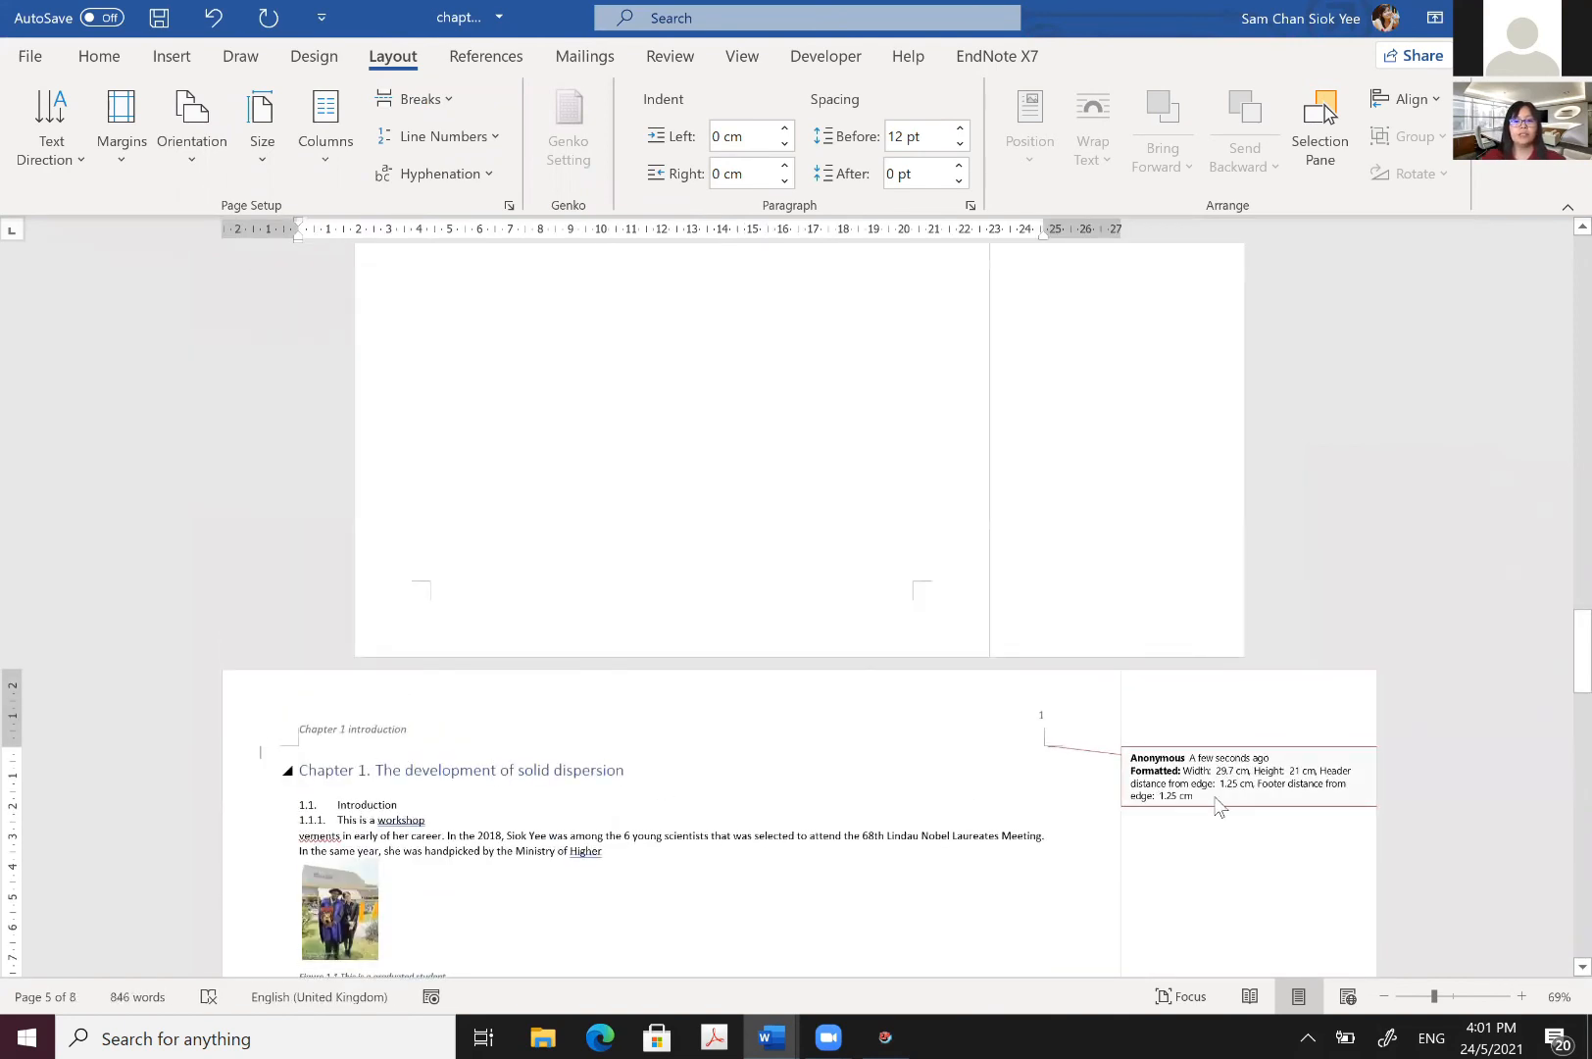
right_click(1215, 802)
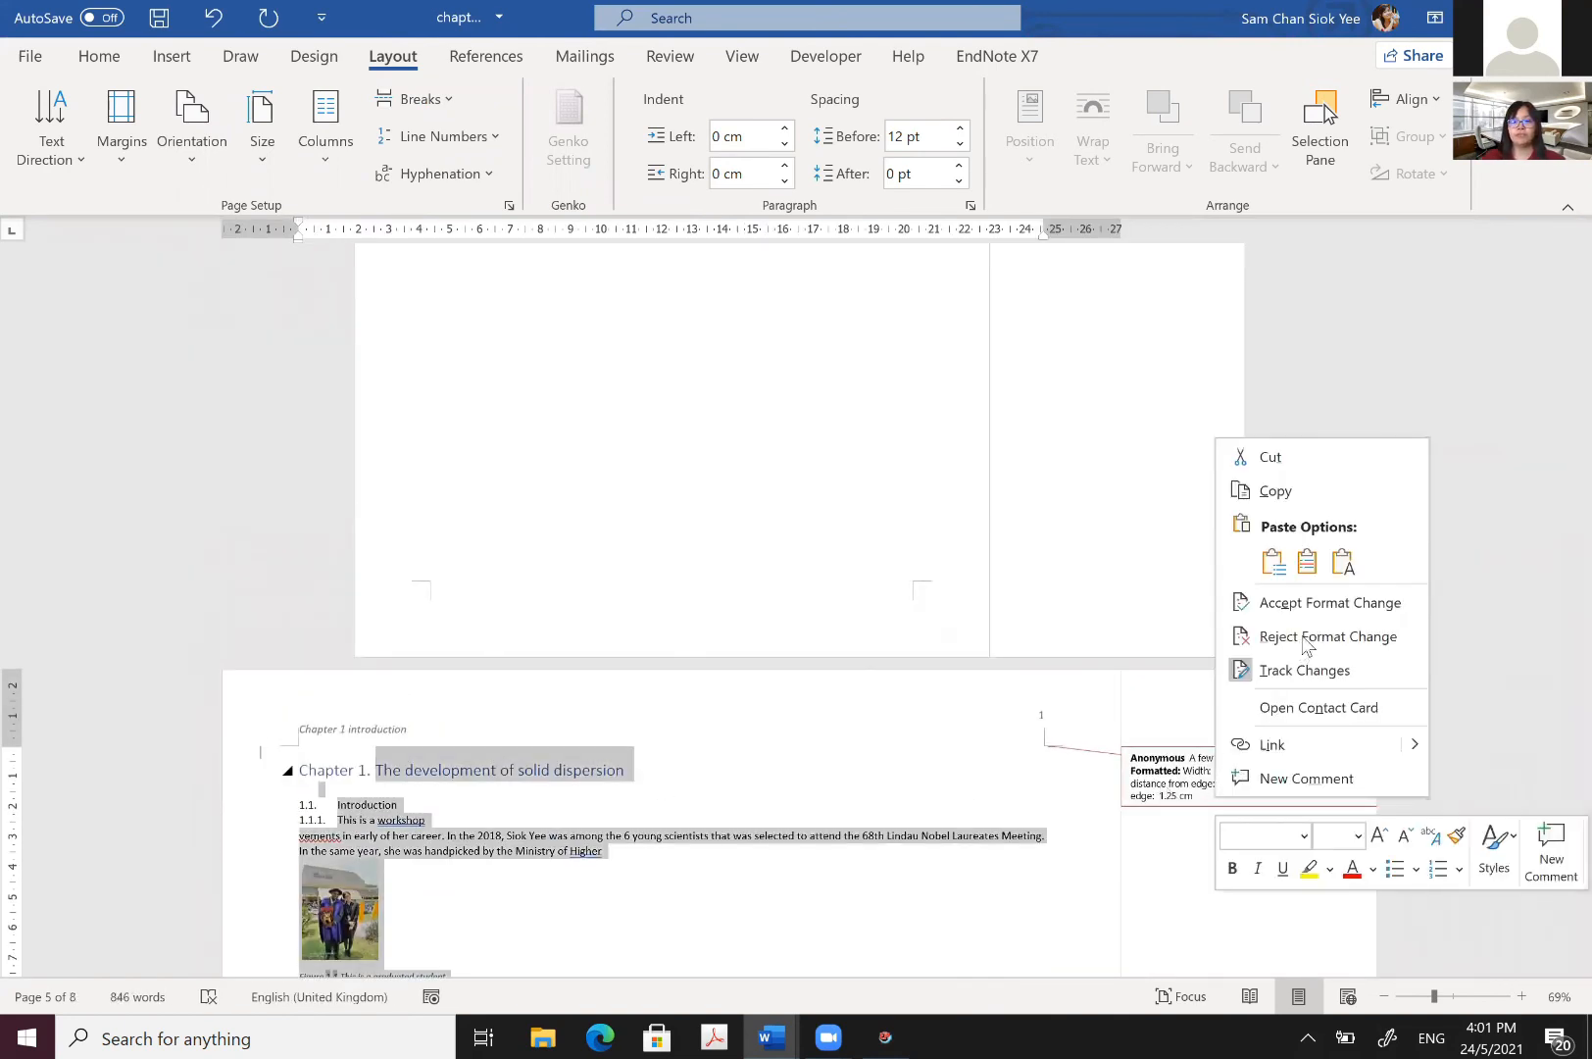
left_click(1312, 604)
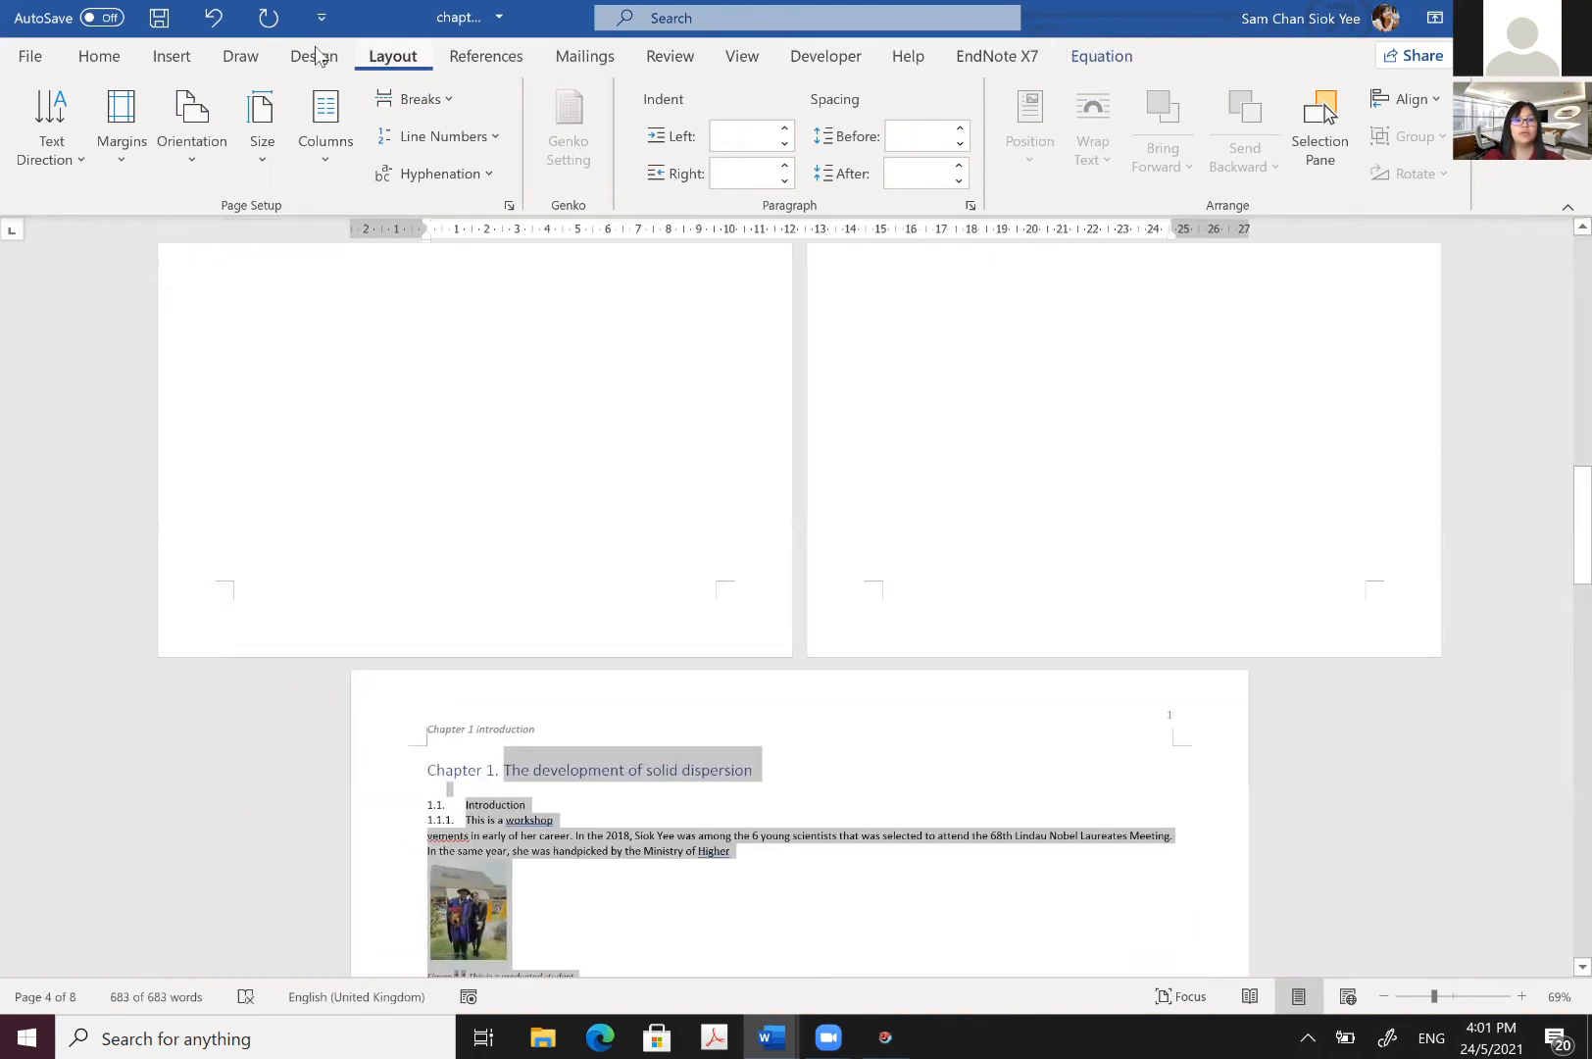
Step: View the change-tracking options without changing them
left_click(102, 56)
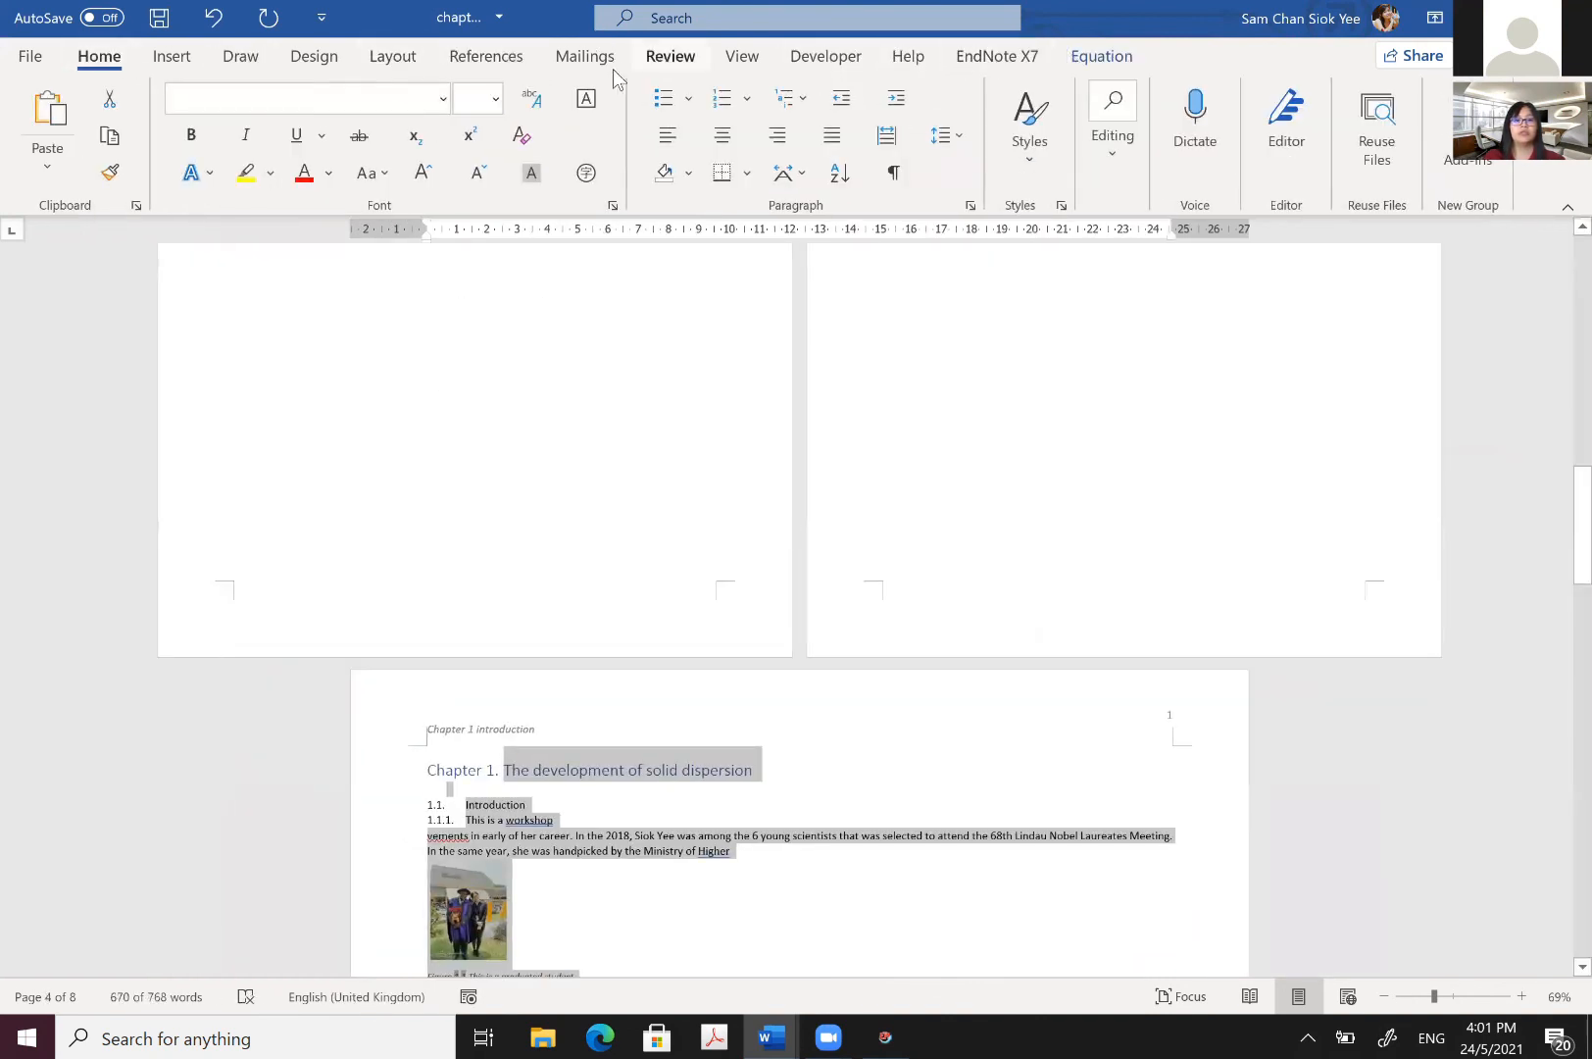
left_click(670, 56)
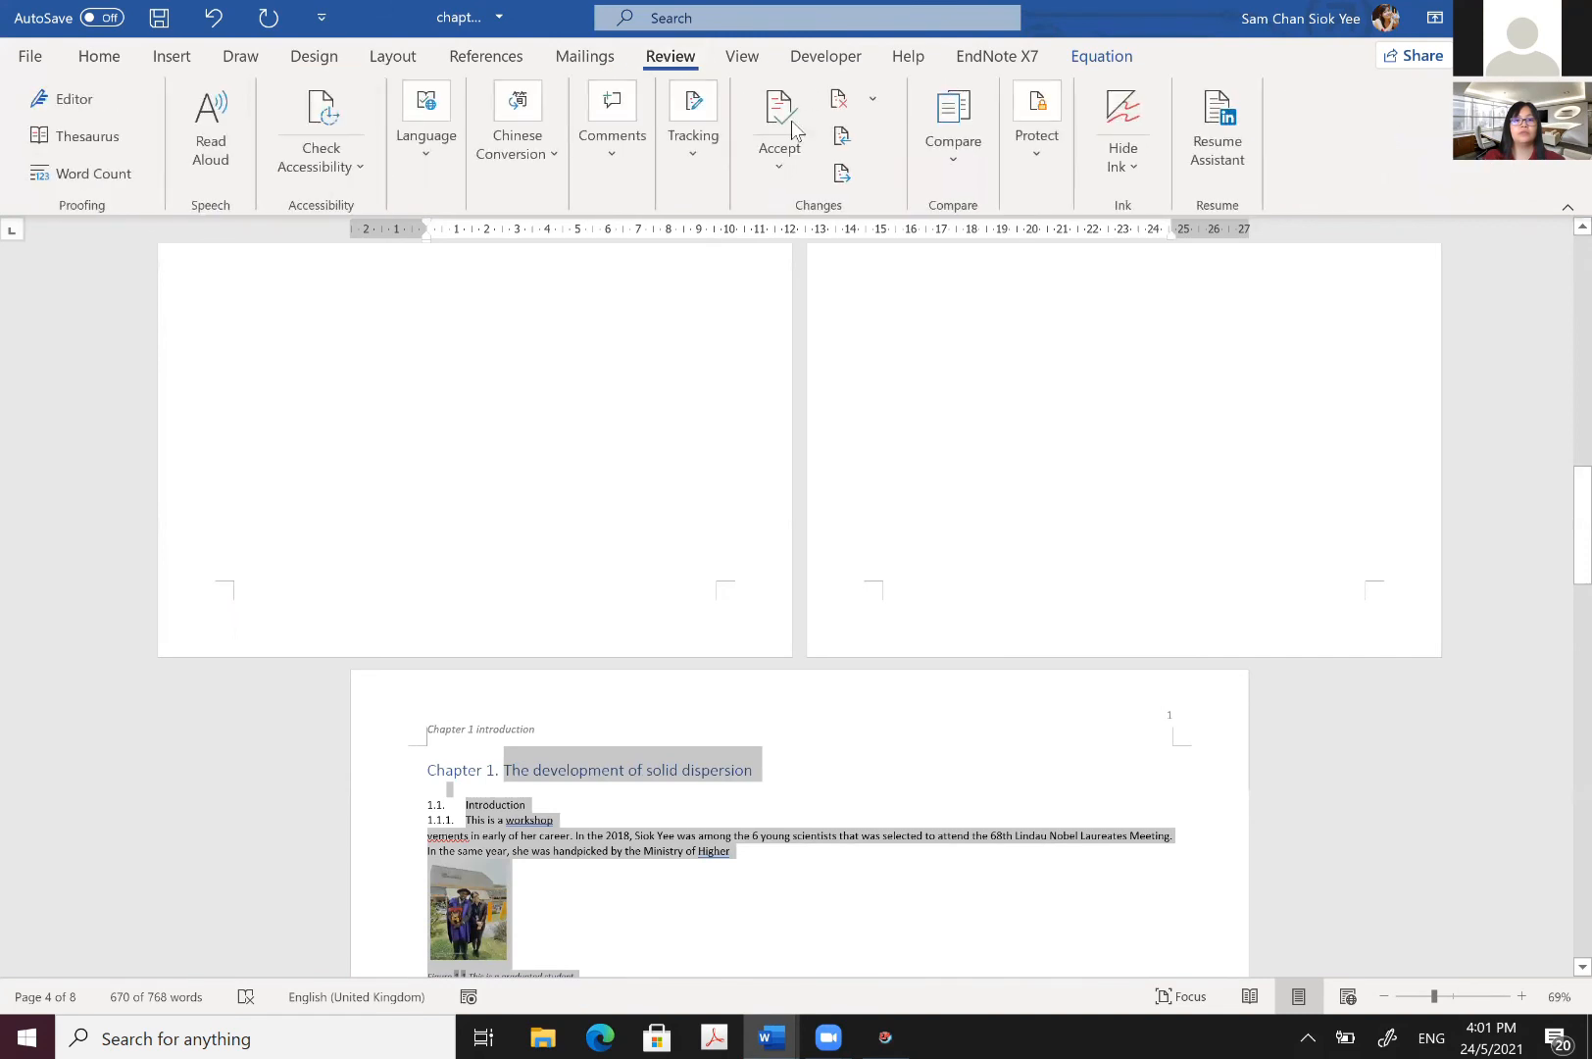
left_click(679, 170)
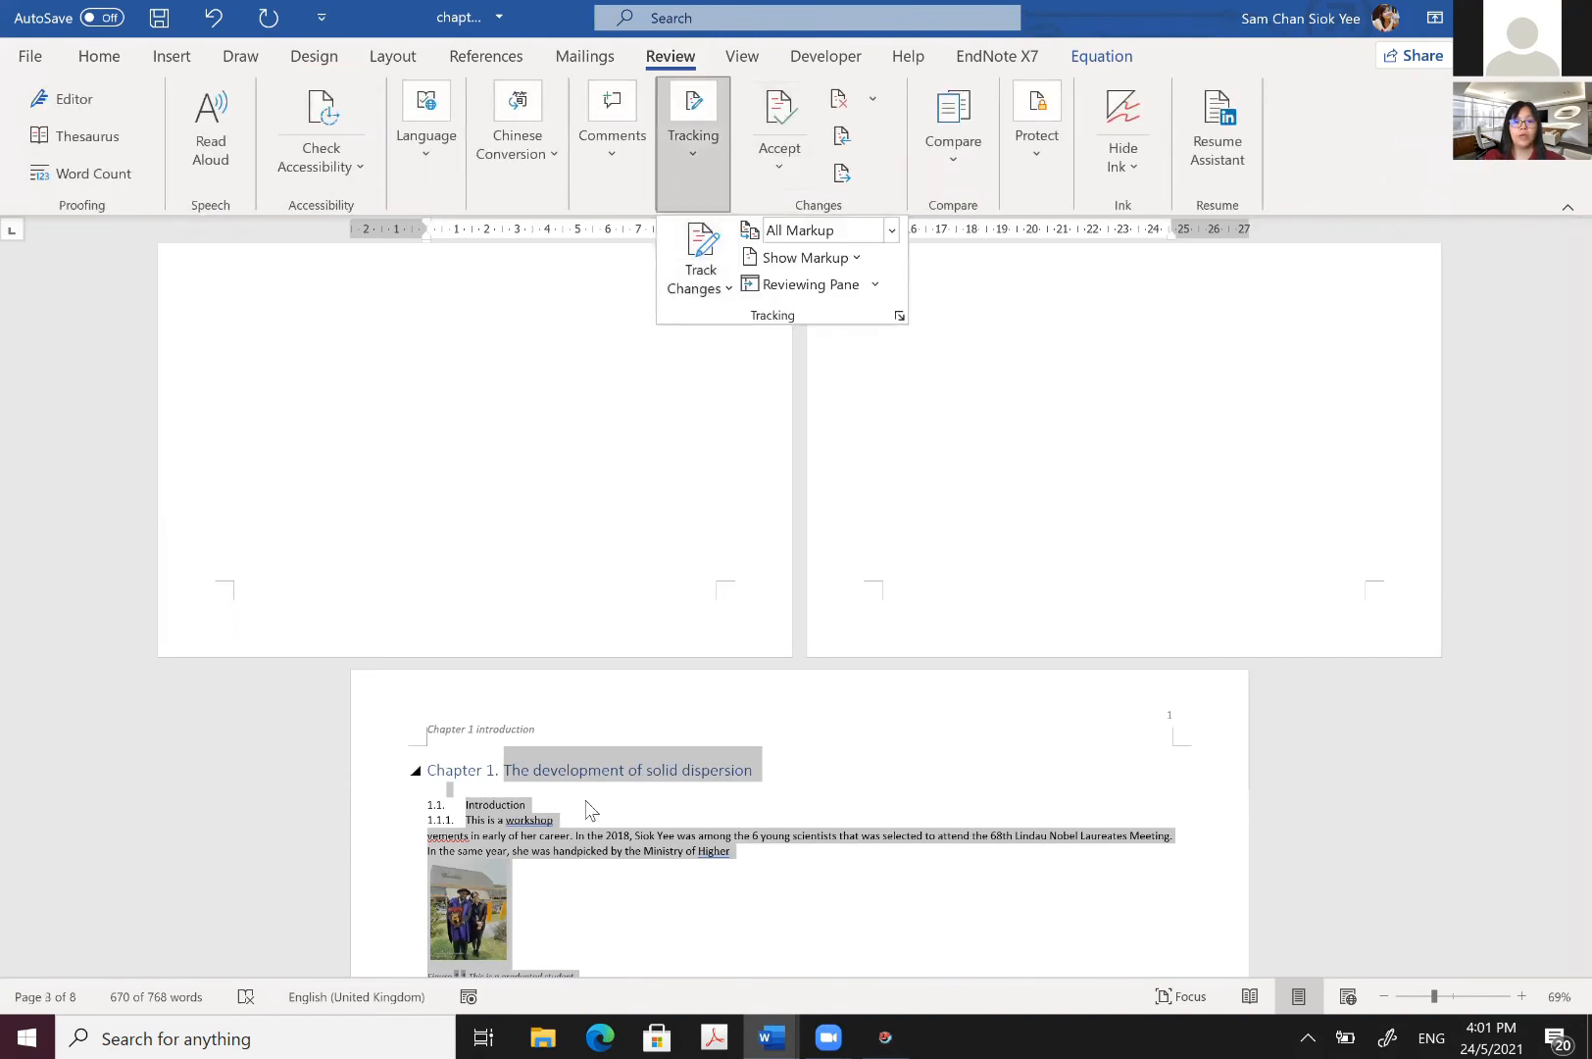
left_click(608, 711)
Step: Set the page orientation back to portrait from the blank line above Equation 1-2, applied to this point forward
scroll(626, 639, "down", 2)
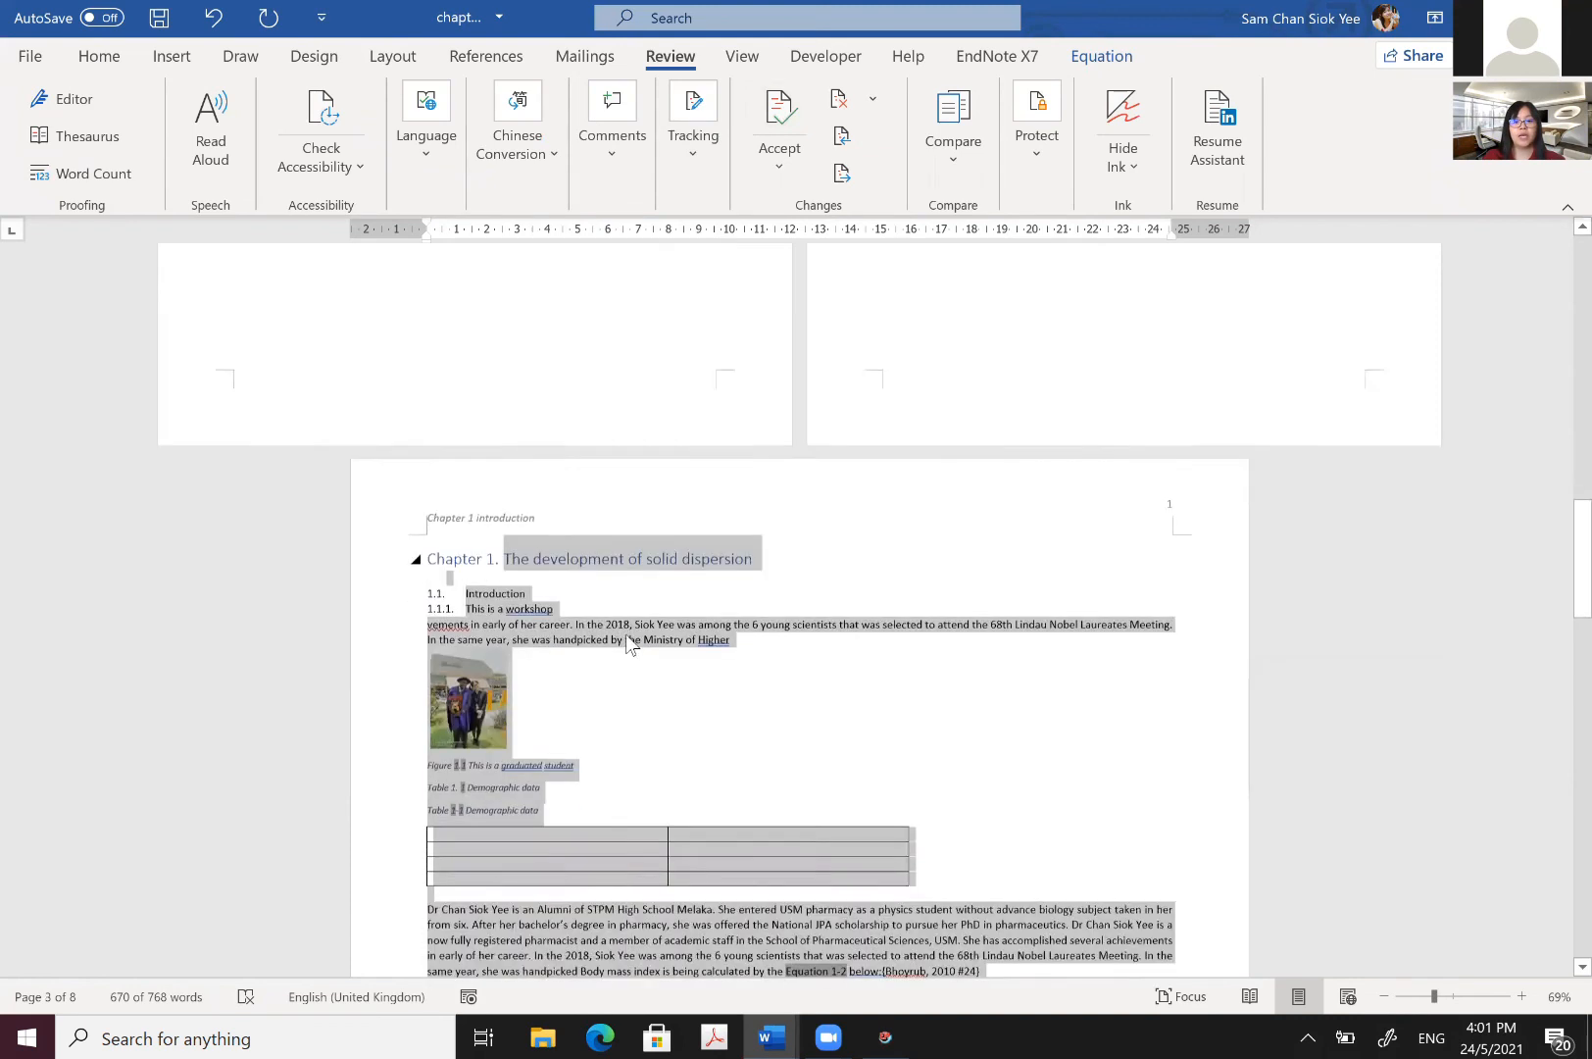
scroll(624, 634, "down", 1)
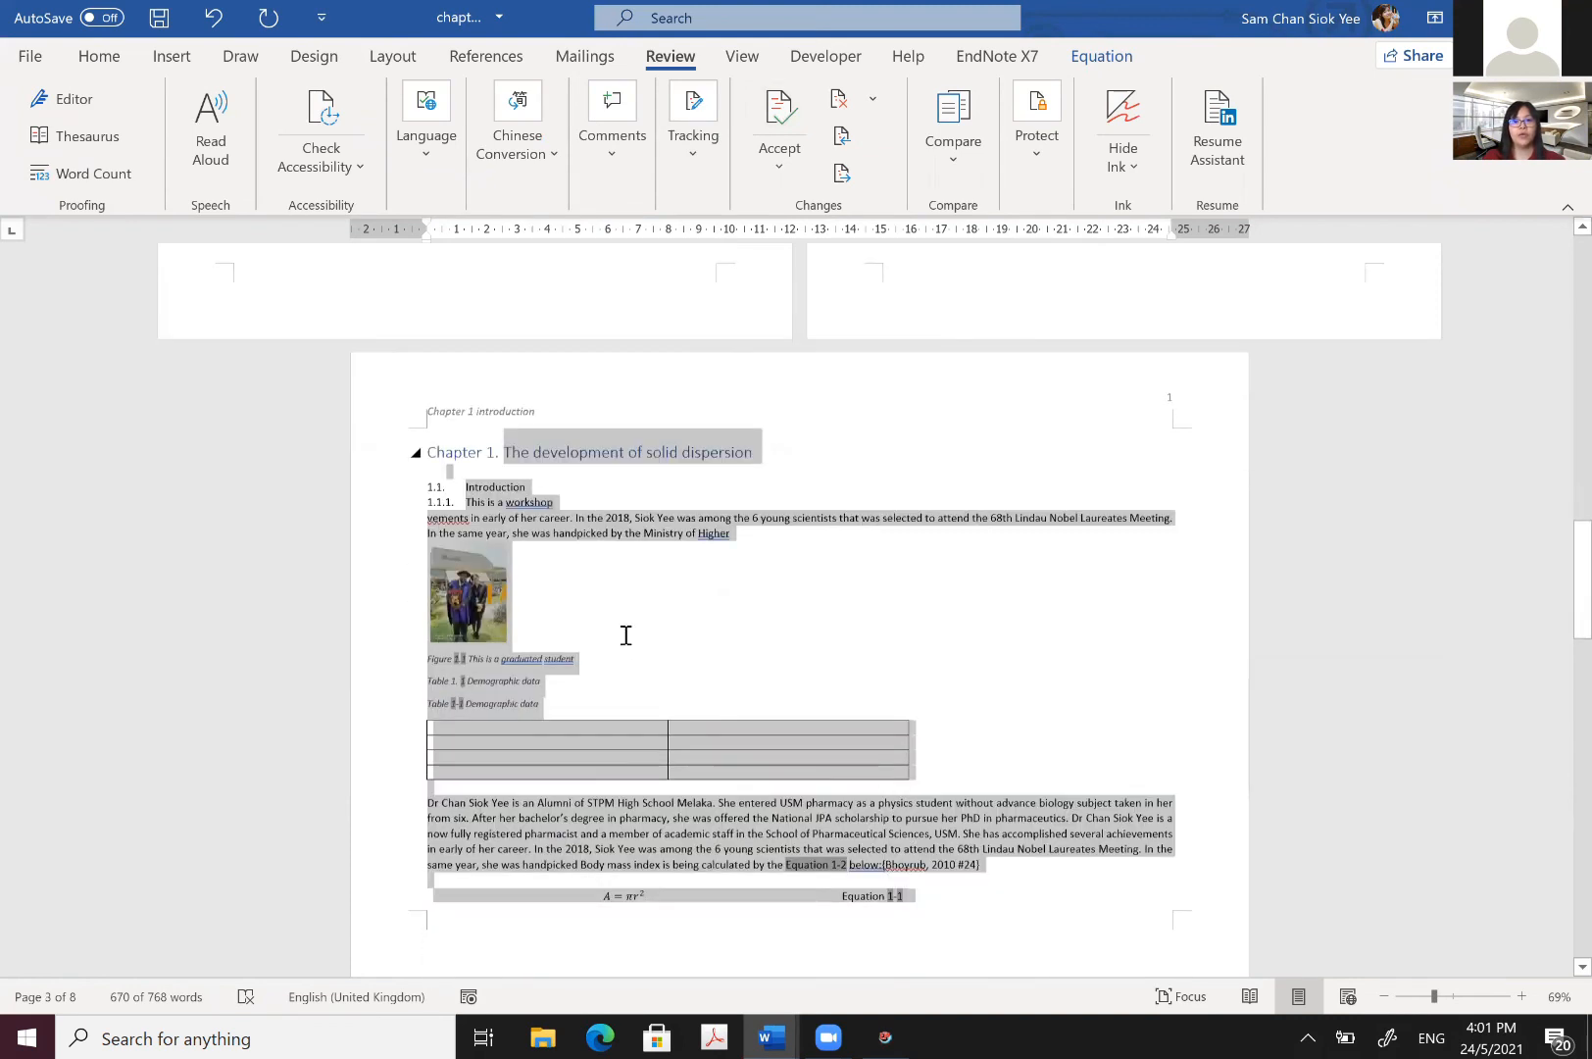
scroll(625, 634, "down", 1)
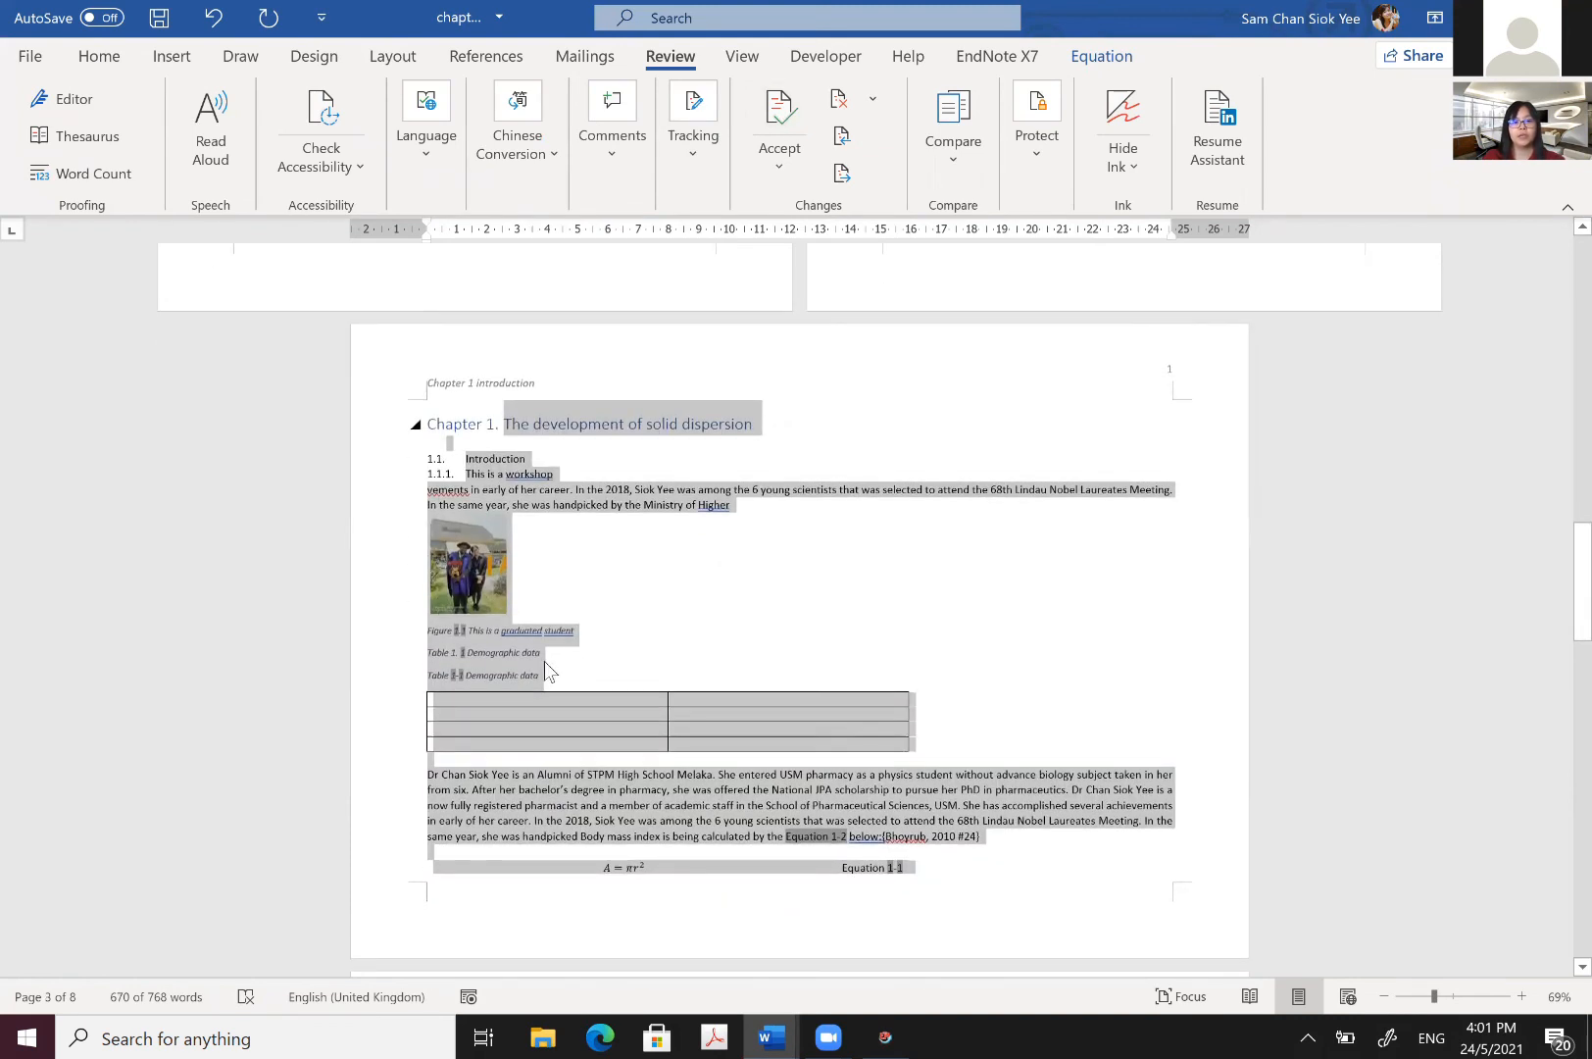
scroll(545, 668, "up", 2)
scroll(490, 549, "down", 1)
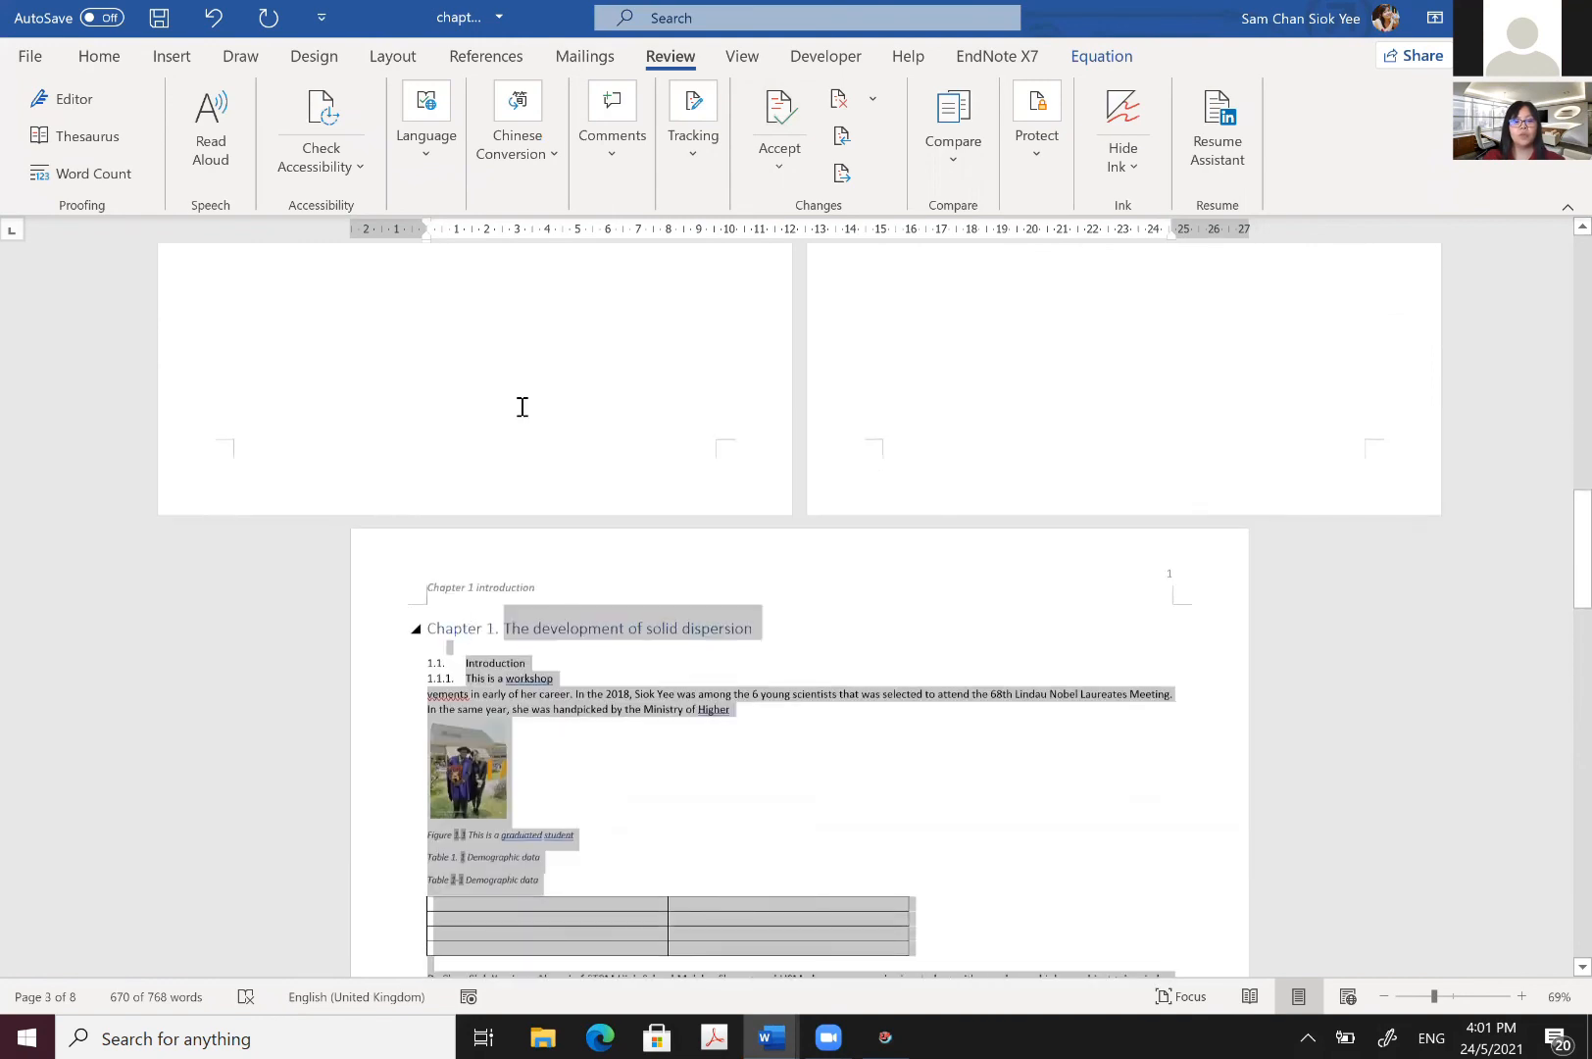
scroll(549, 436, "down", 2)
scroll(421, 421, "down", 3)
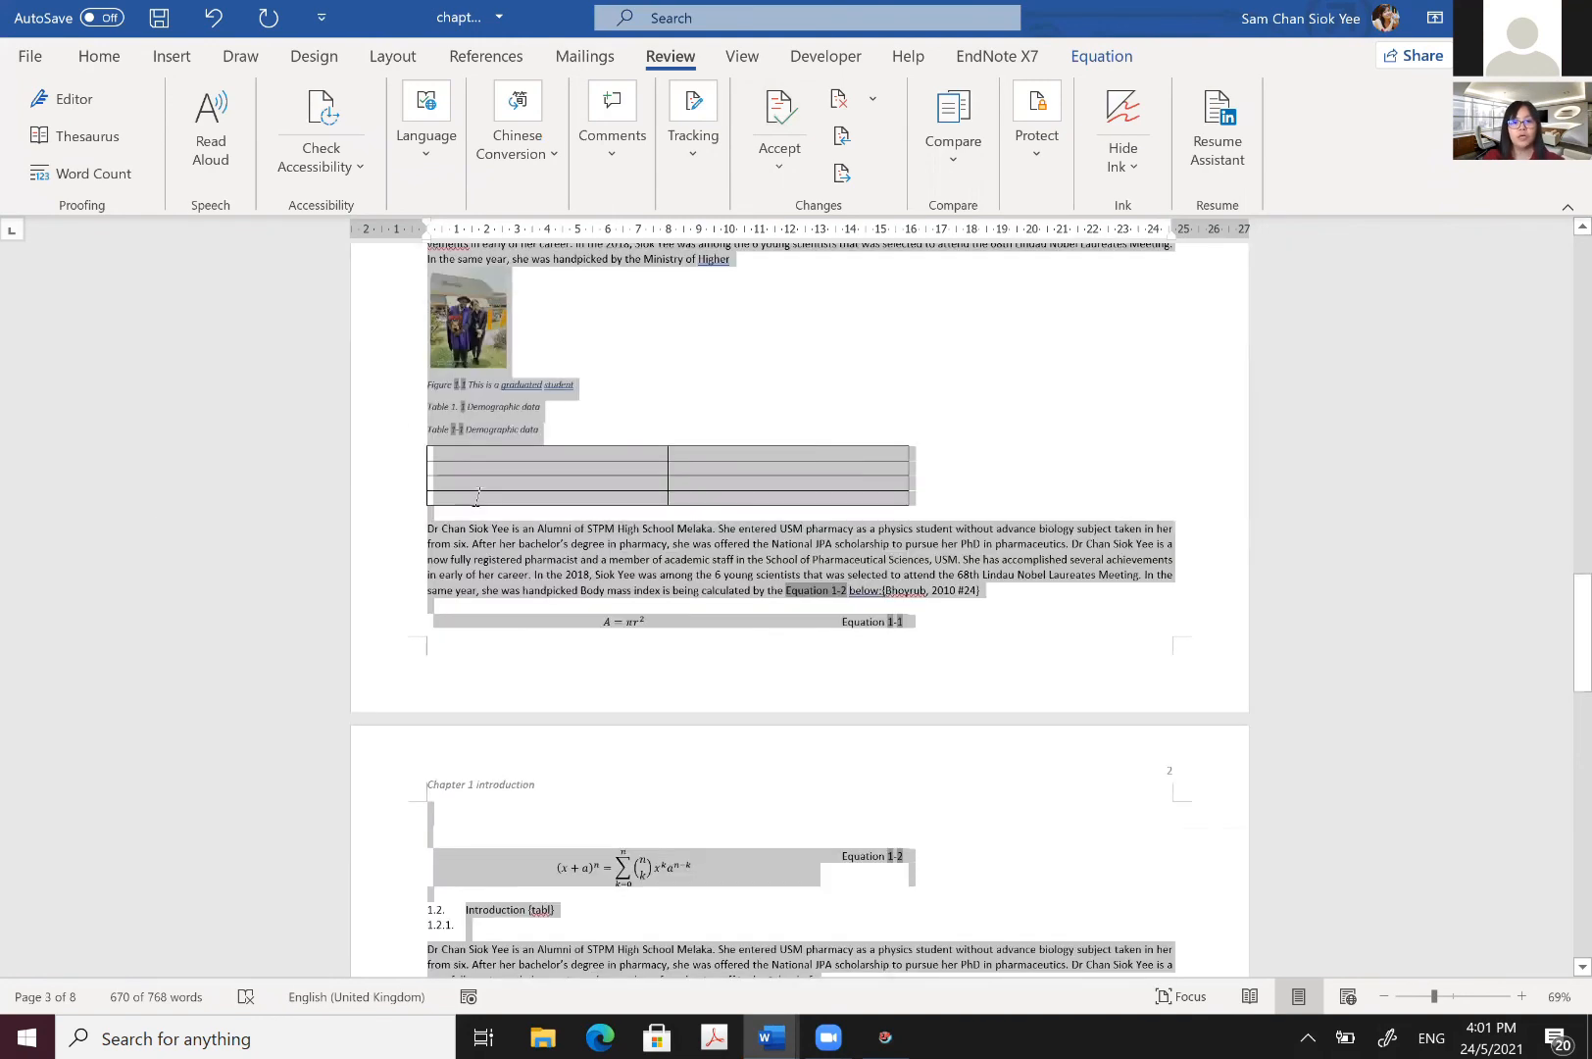
scroll(597, 727, "down", 2)
left_click(447, 659)
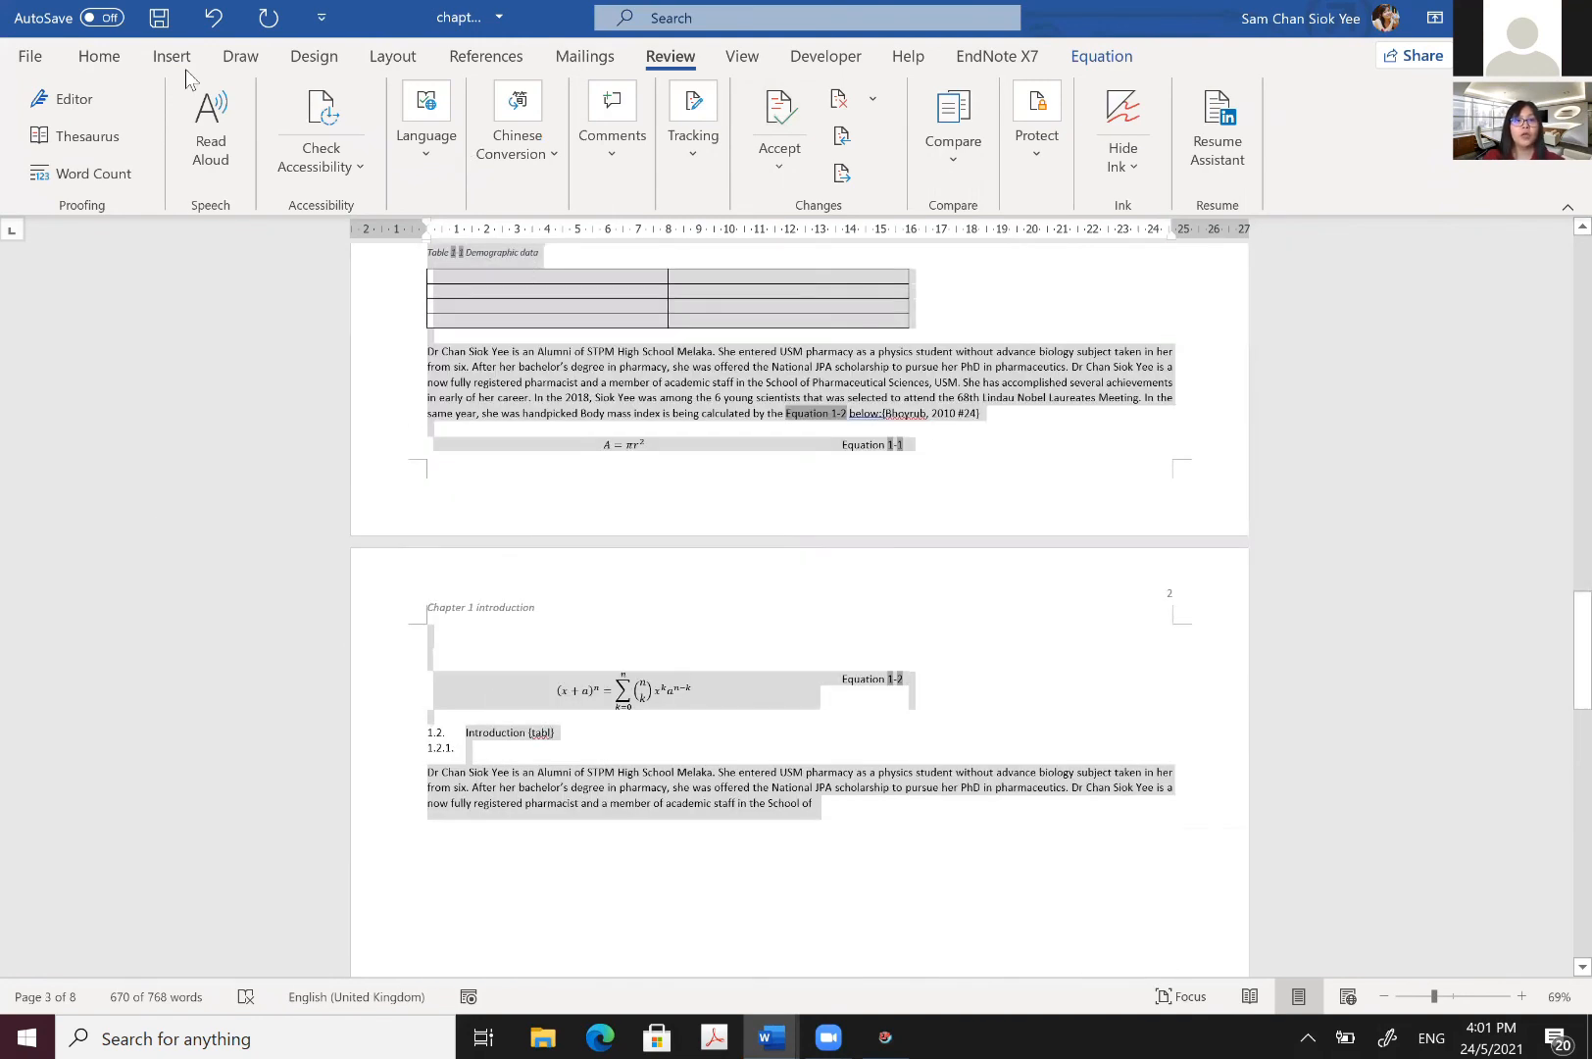
scroll(372, 59, "up", 1)
scroll(387, 118, "up", 1)
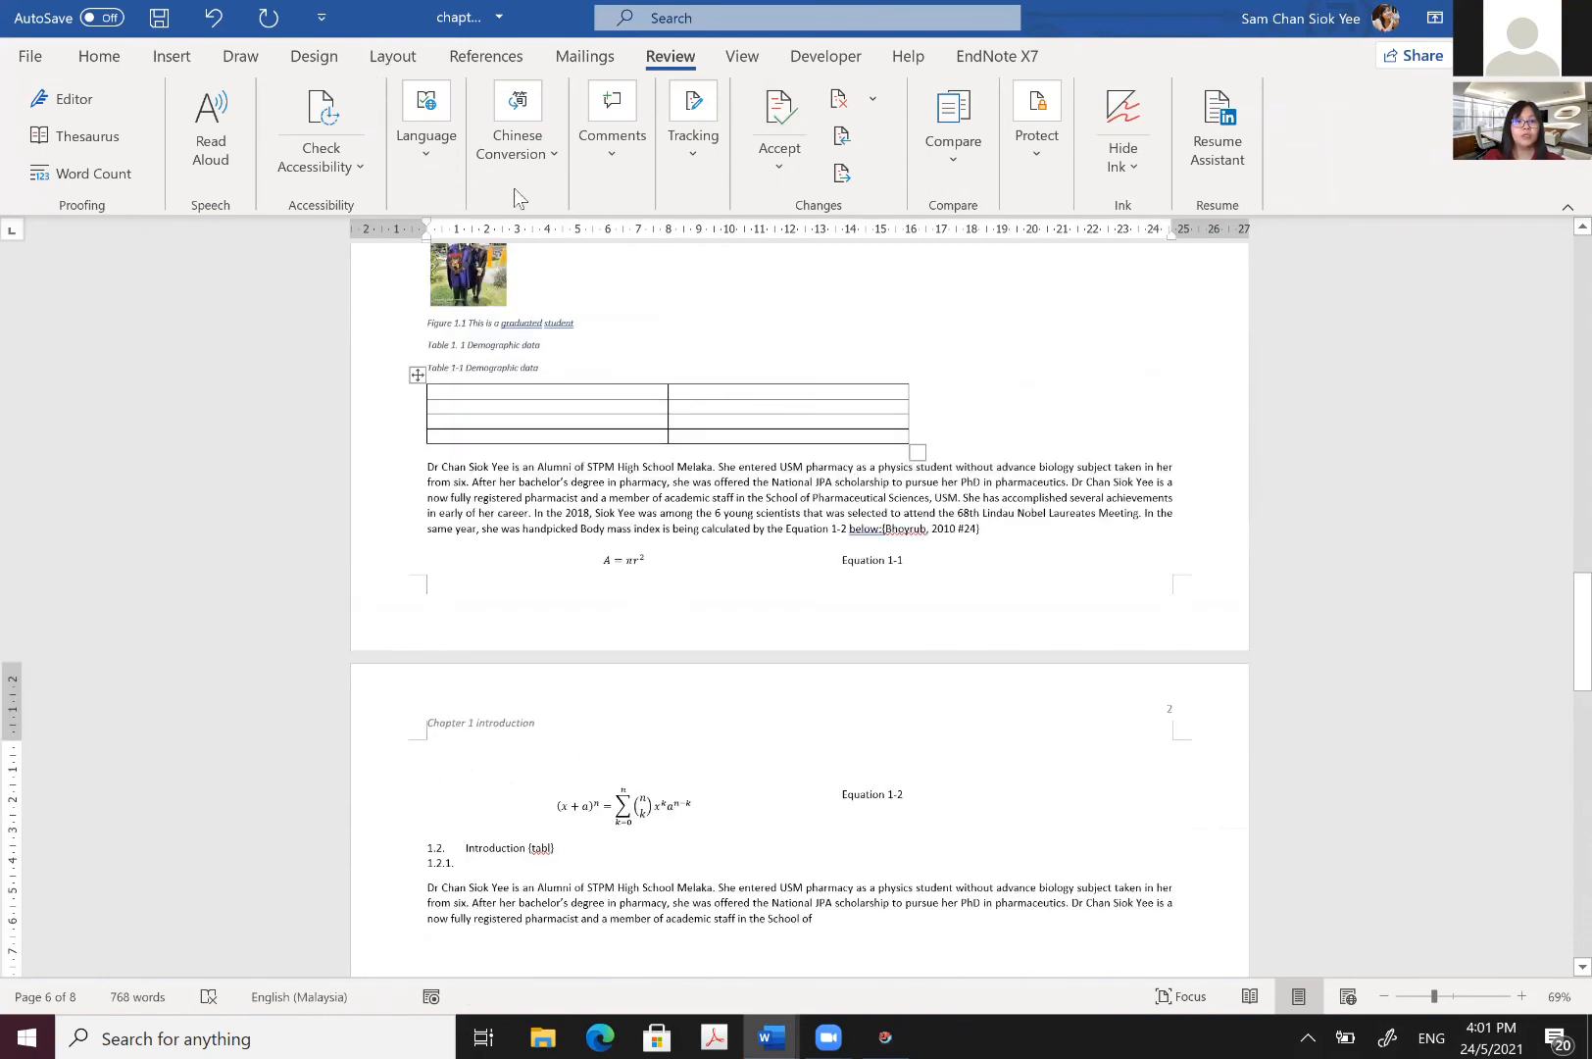
scroll(509, 216, "up", 1)
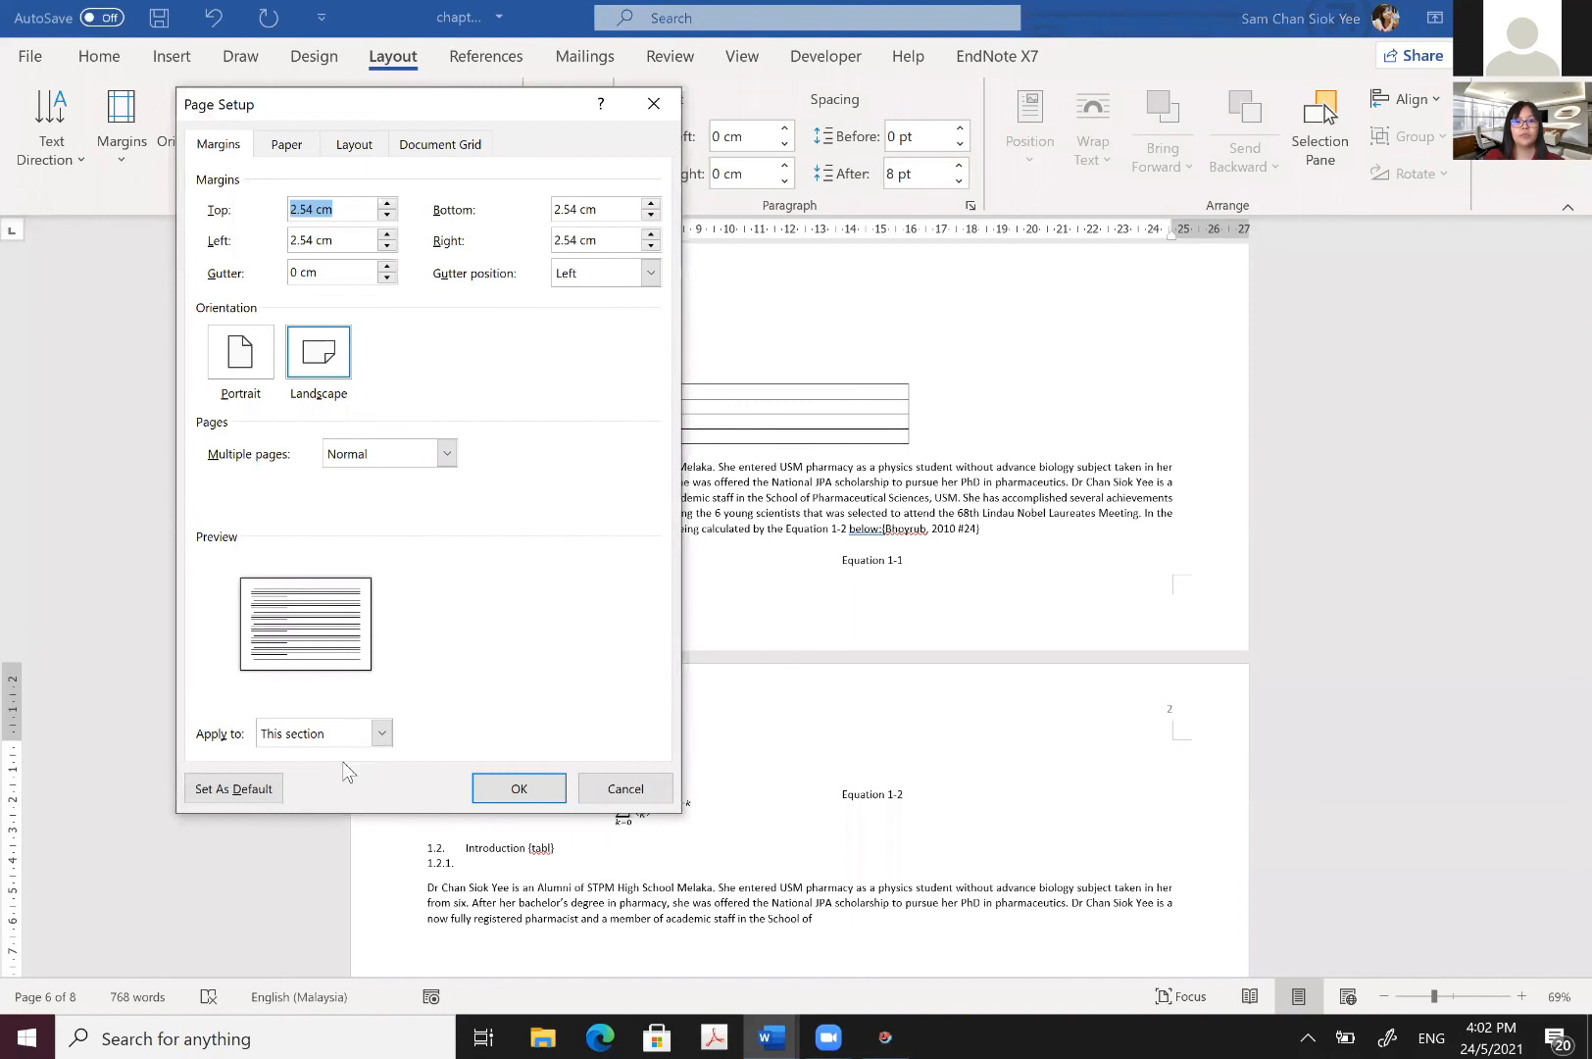
key("alt+p")
key("alt+y")
key("Down")
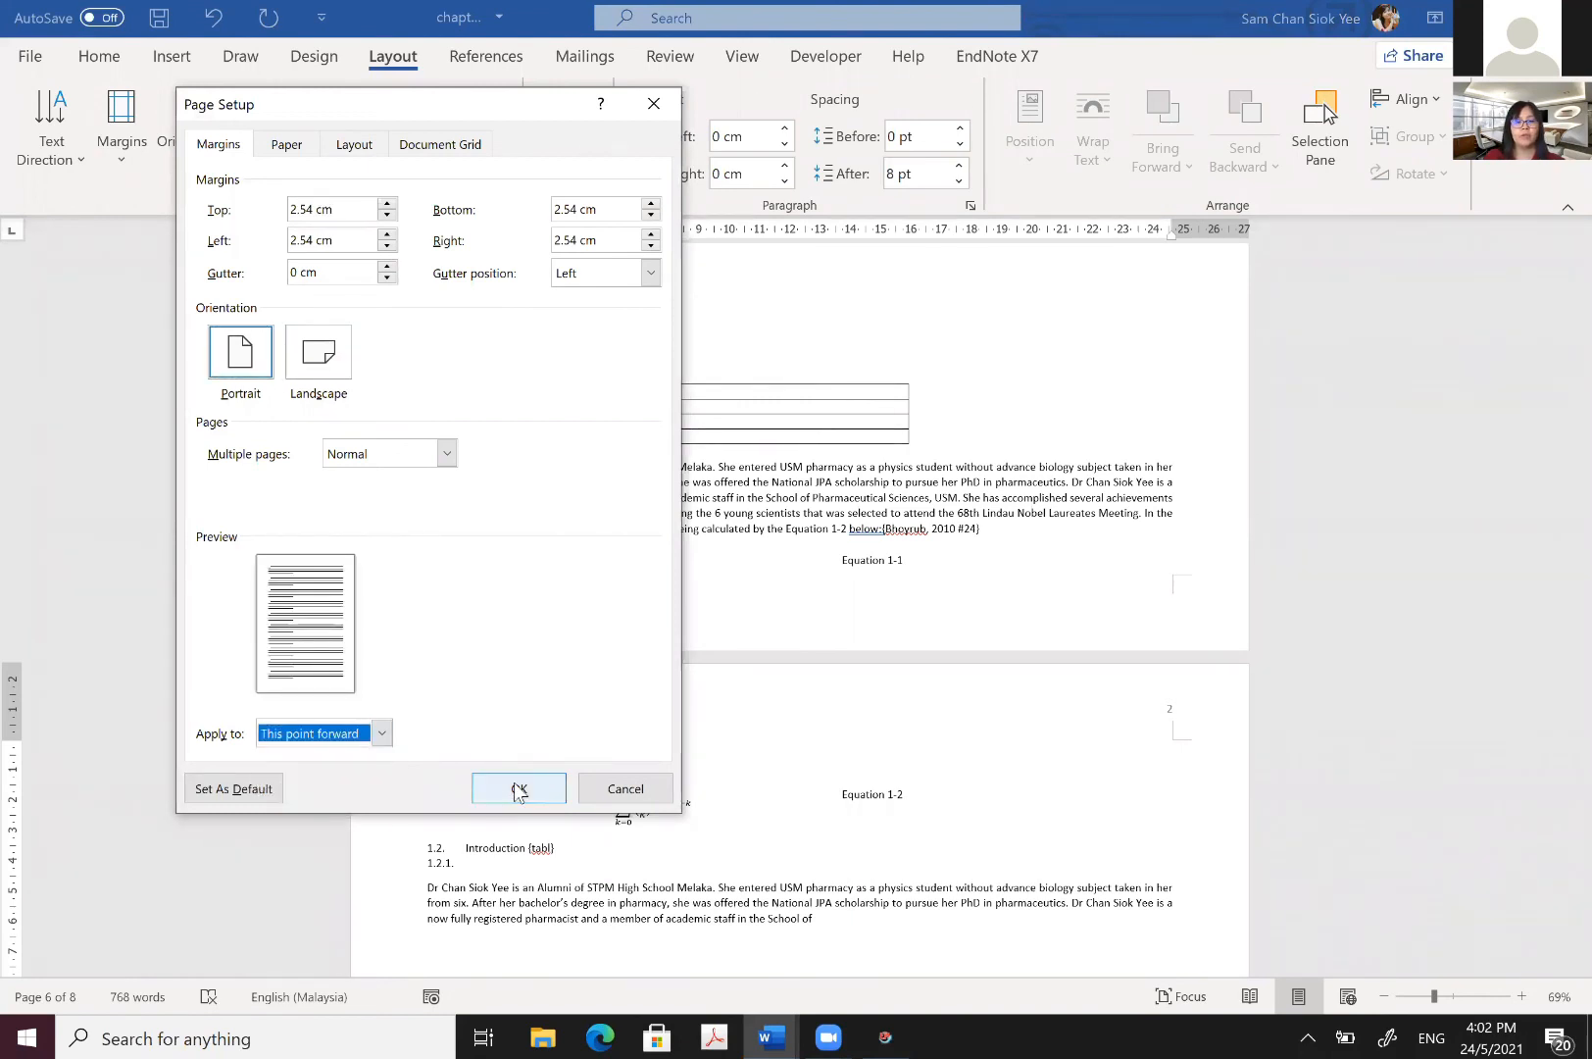
left_click(516, 786)
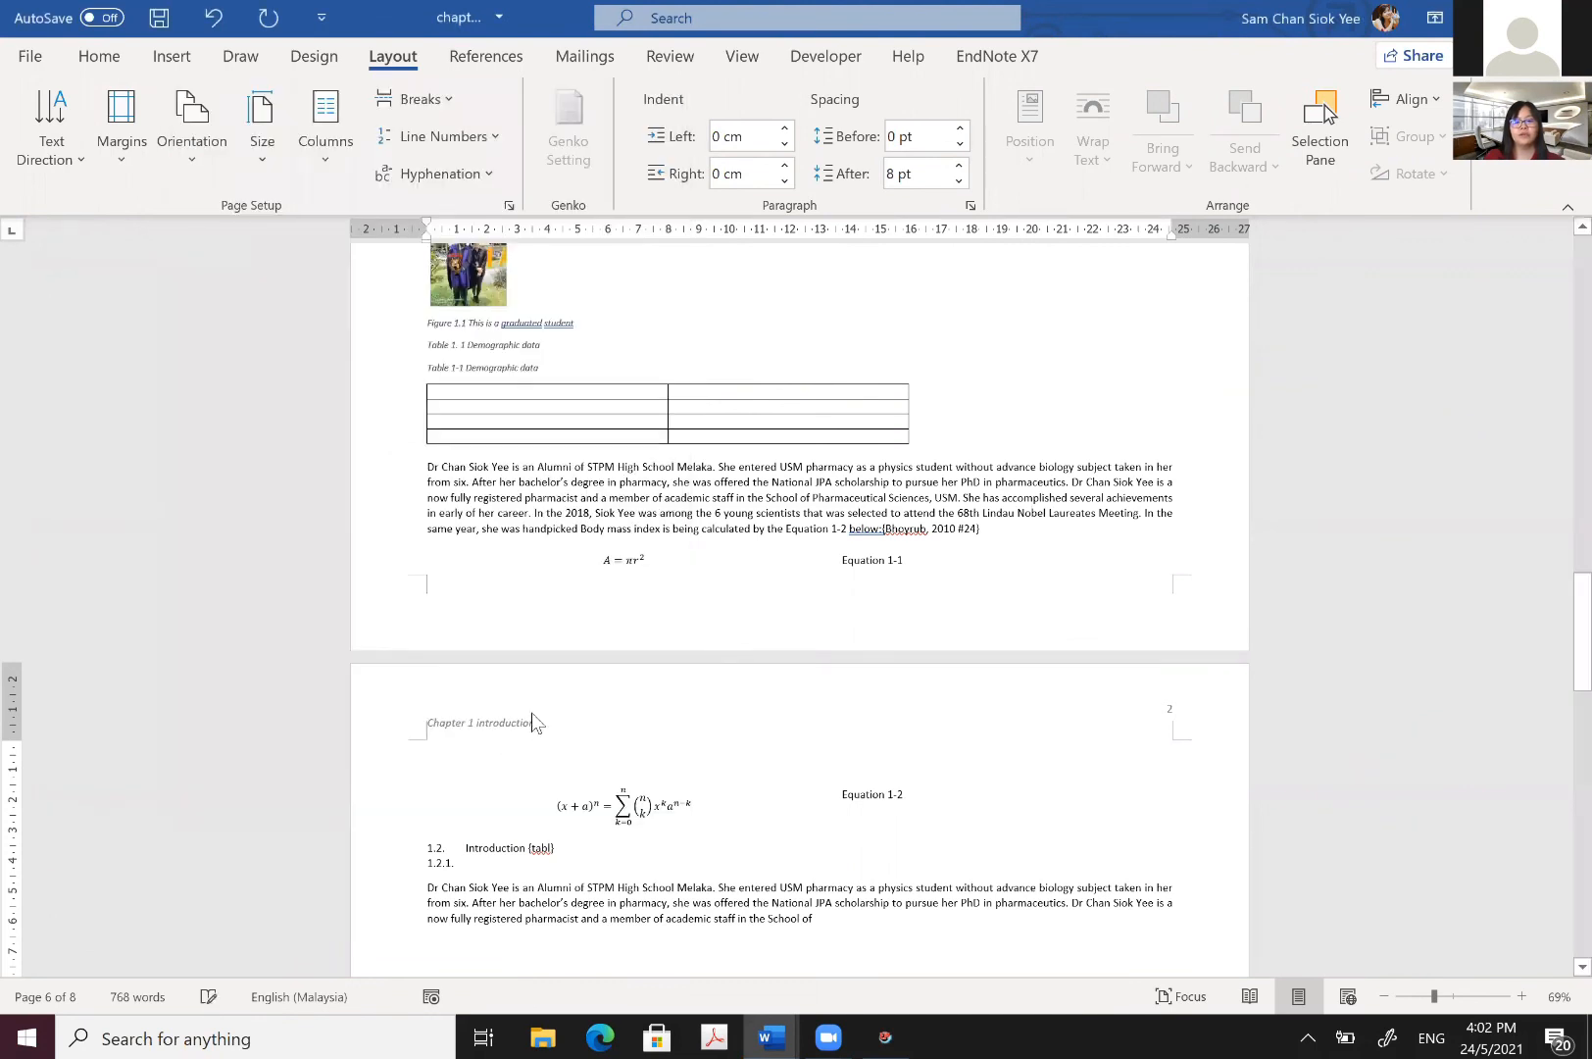
Step: Examine the page orientation of the Chapter 1 pages and the front matter lists before them
scroll(1172, 398, "up", 3)
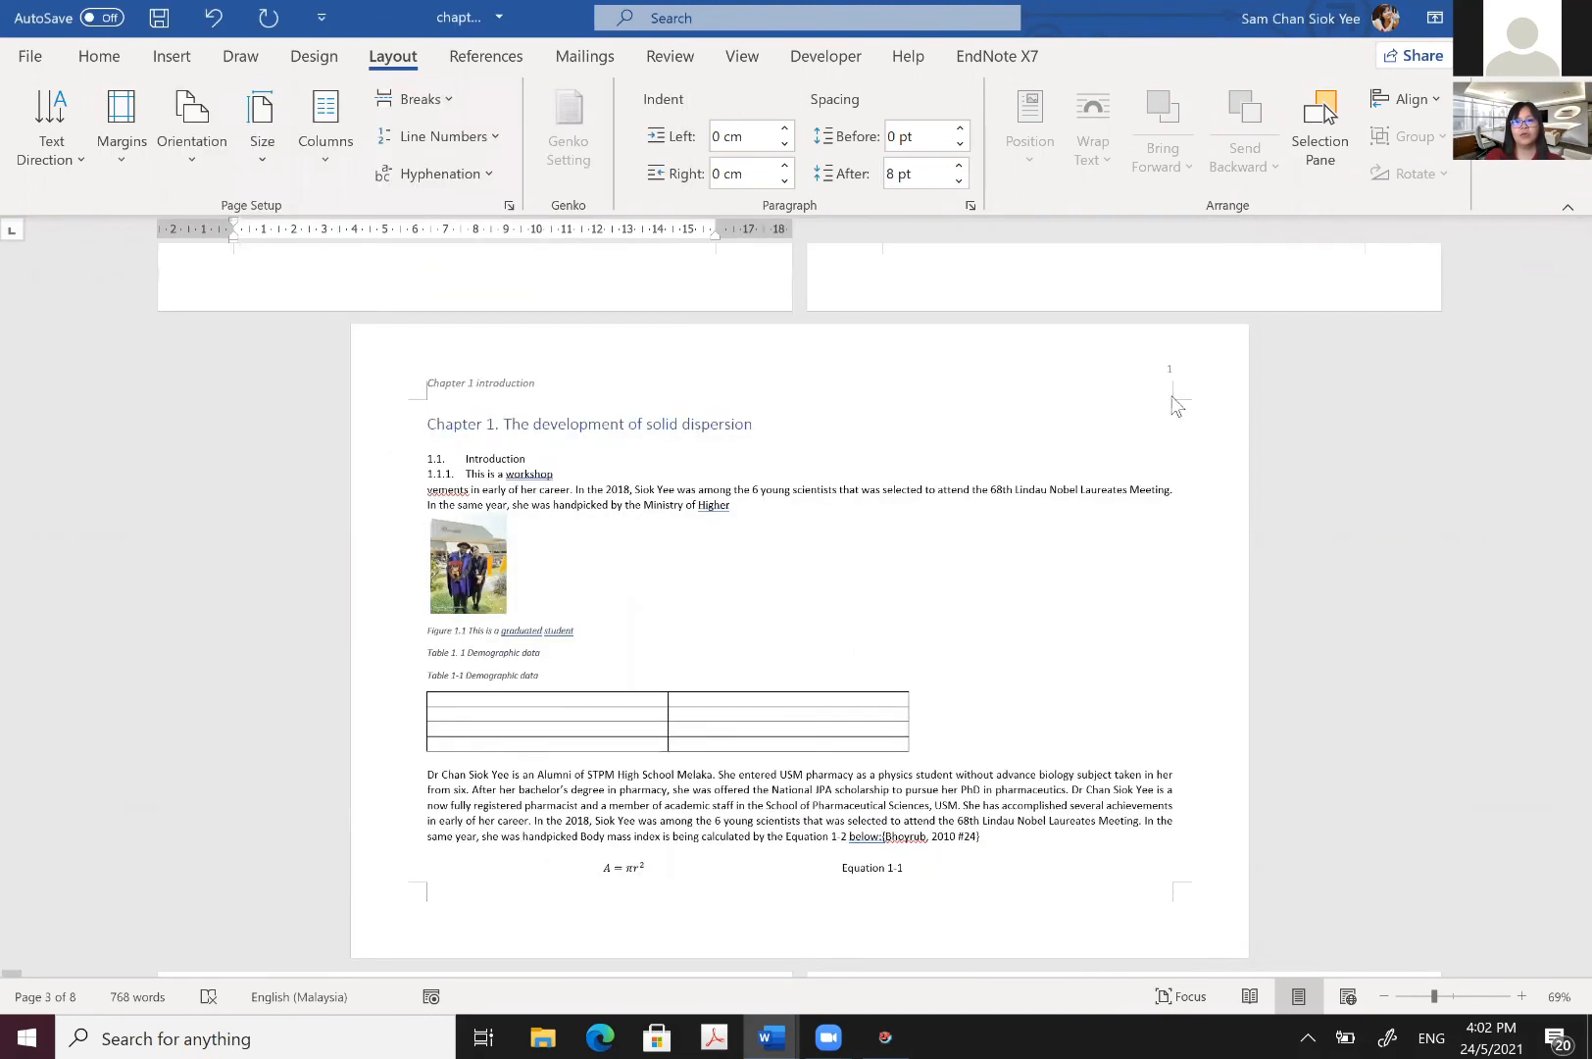
scroll(822, 571, "up", 1)
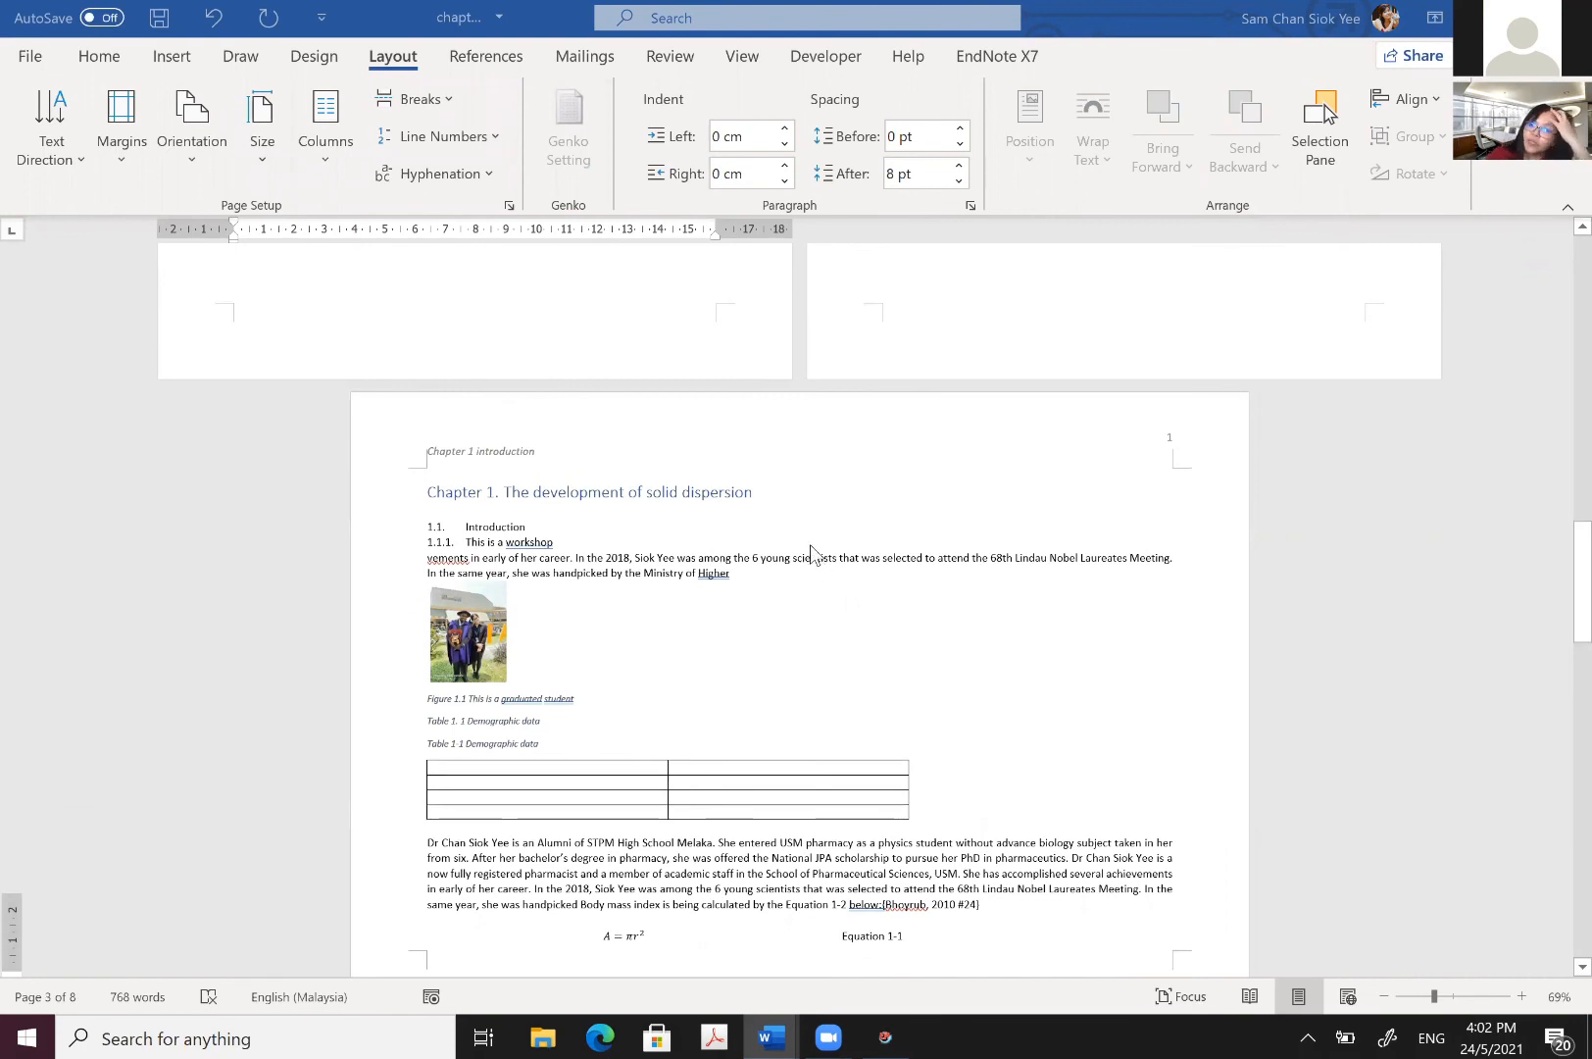
scroll(810, 550, "down", 8)
scroll(810, 549, "up", 9)
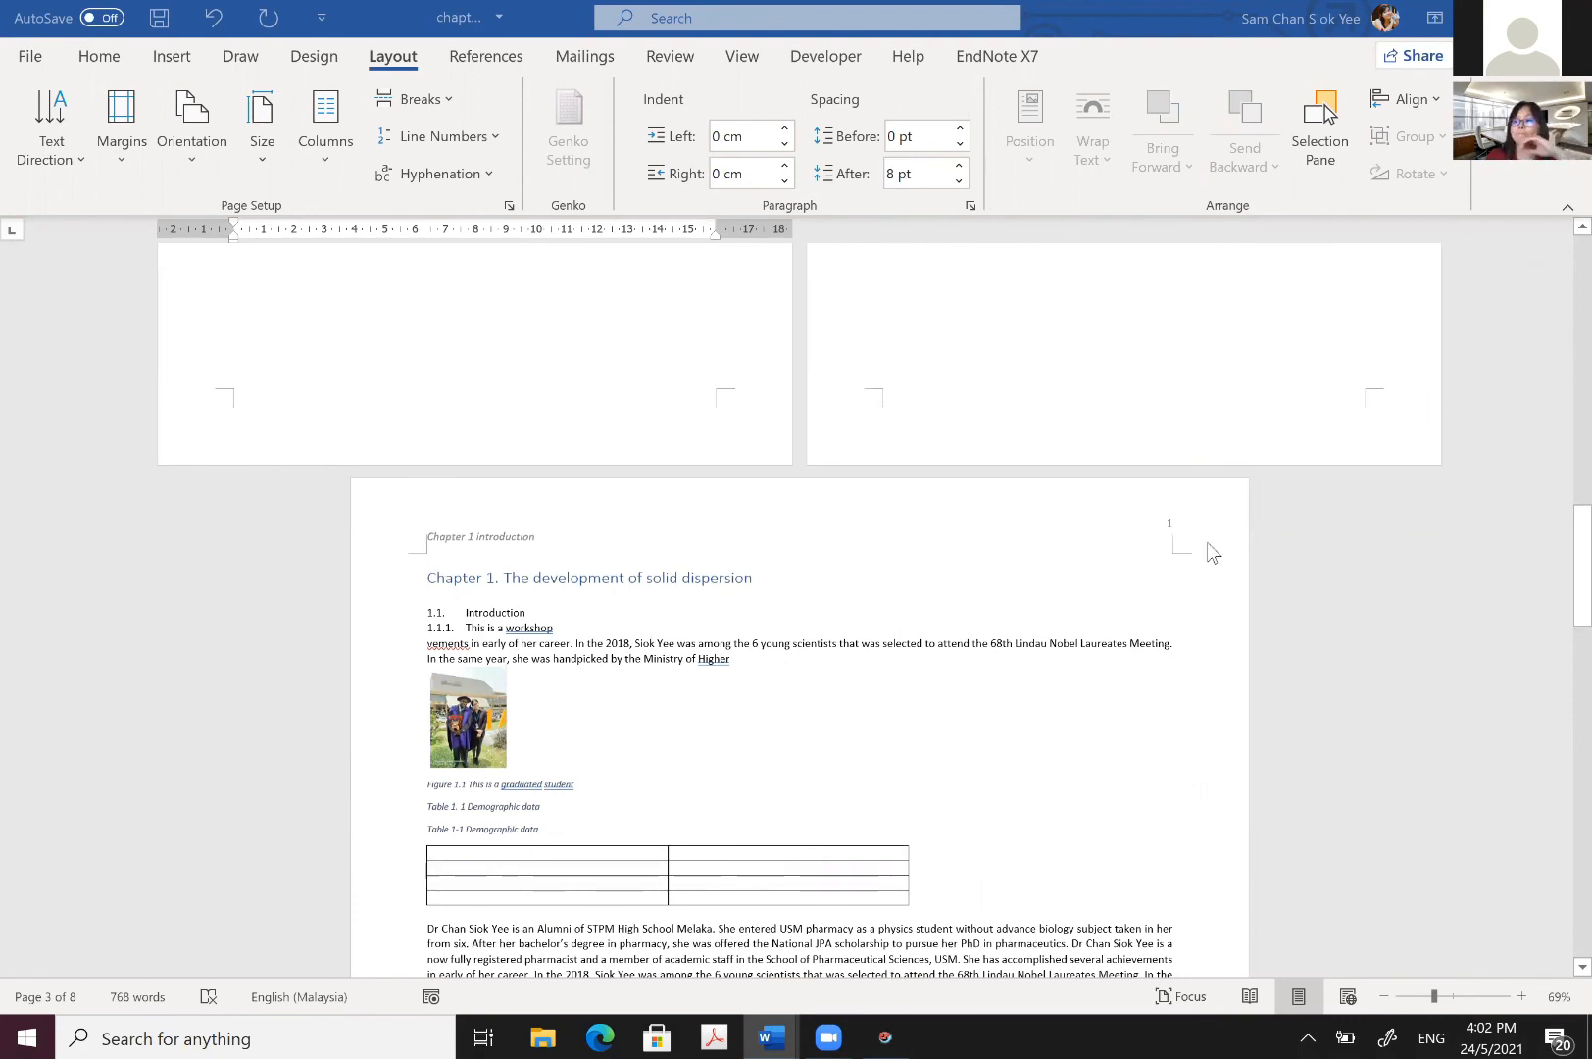
scroll(988, 589, "up", 4)
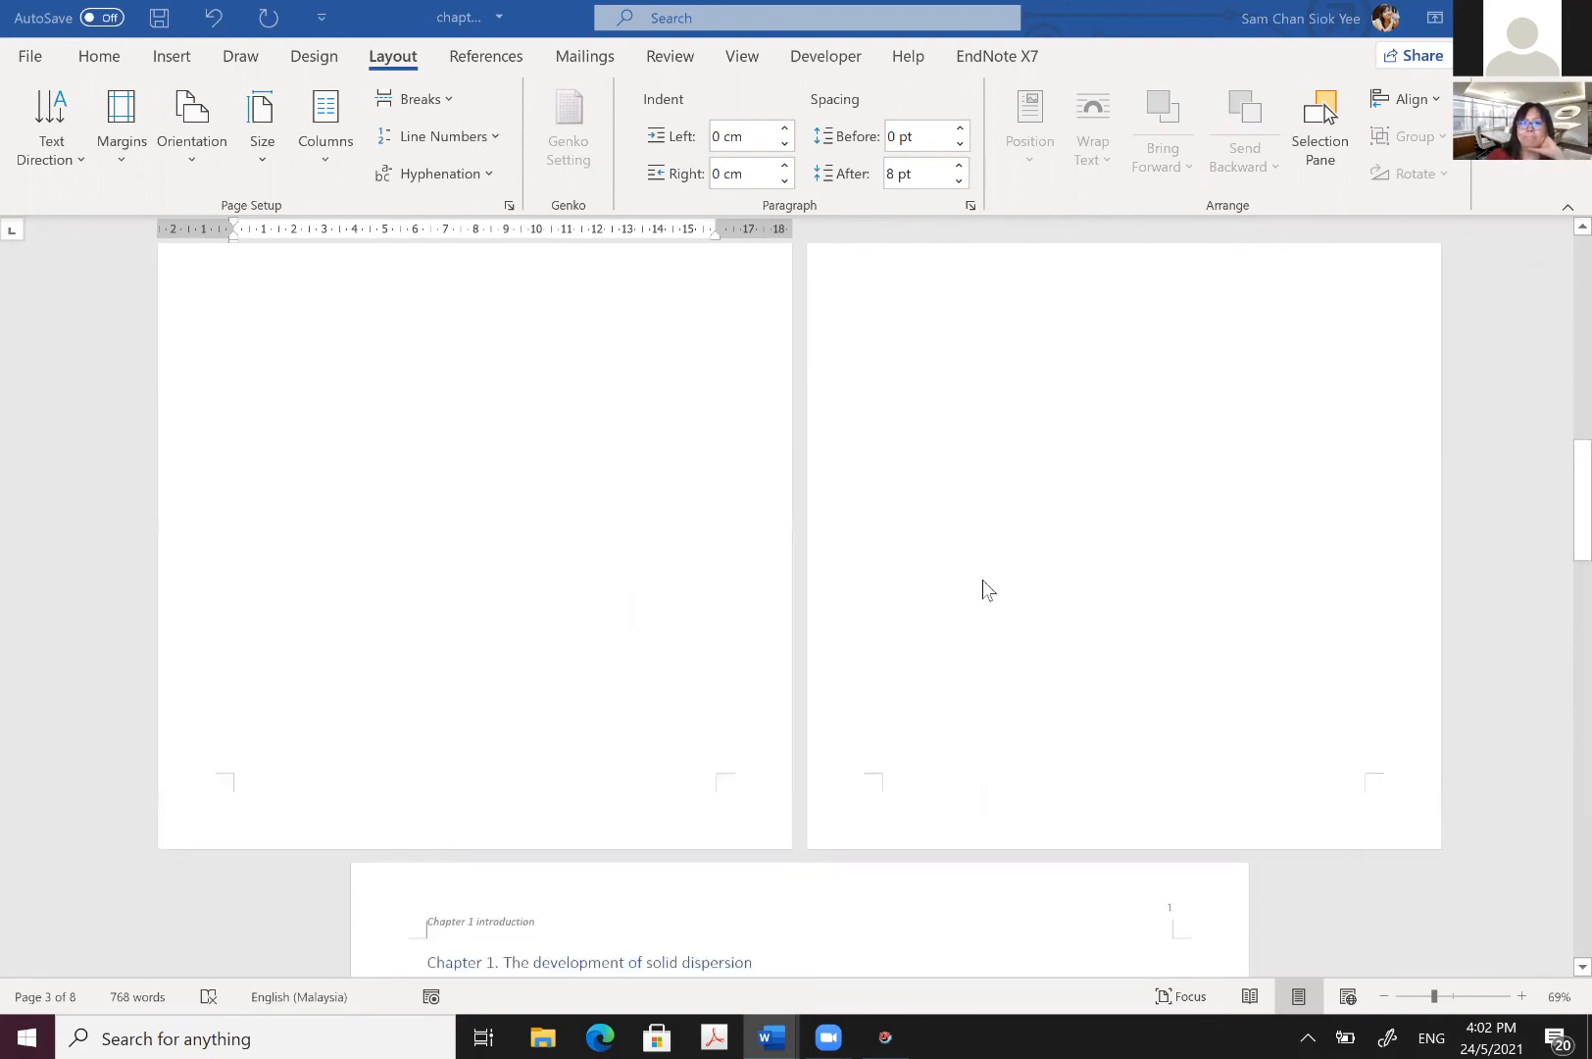
scroll(972, 568, "up", 5)
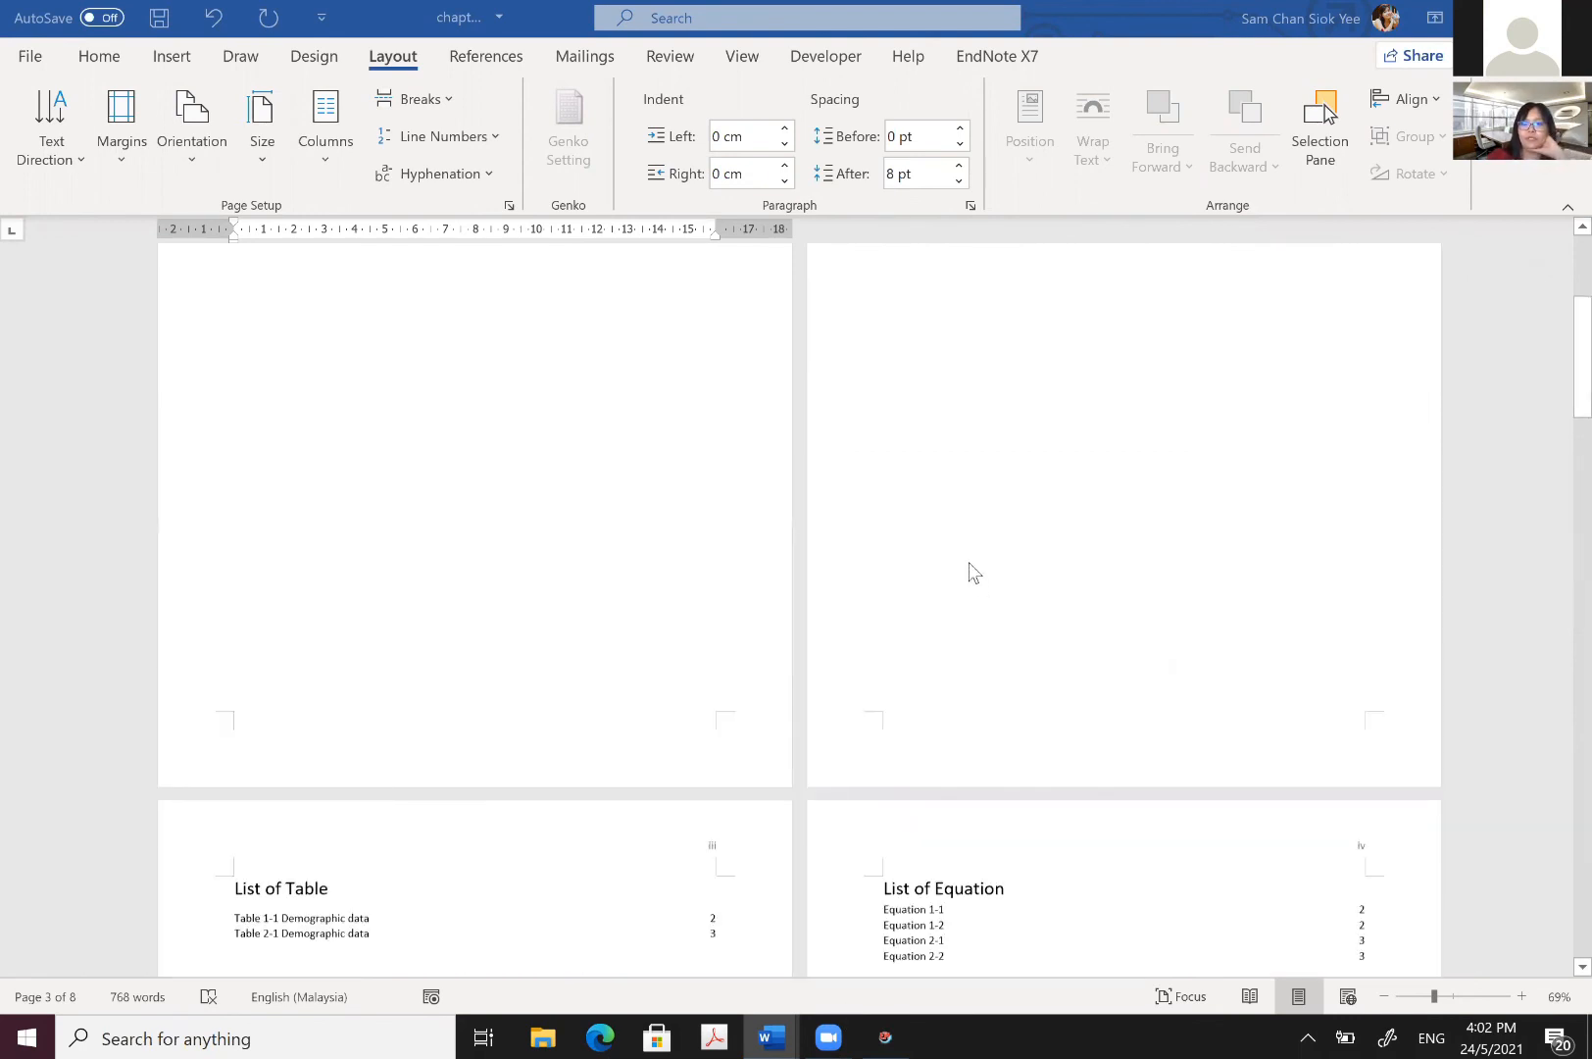
scroll(970, 573, "up", 4)
scroll(986, 655, "down", 12)
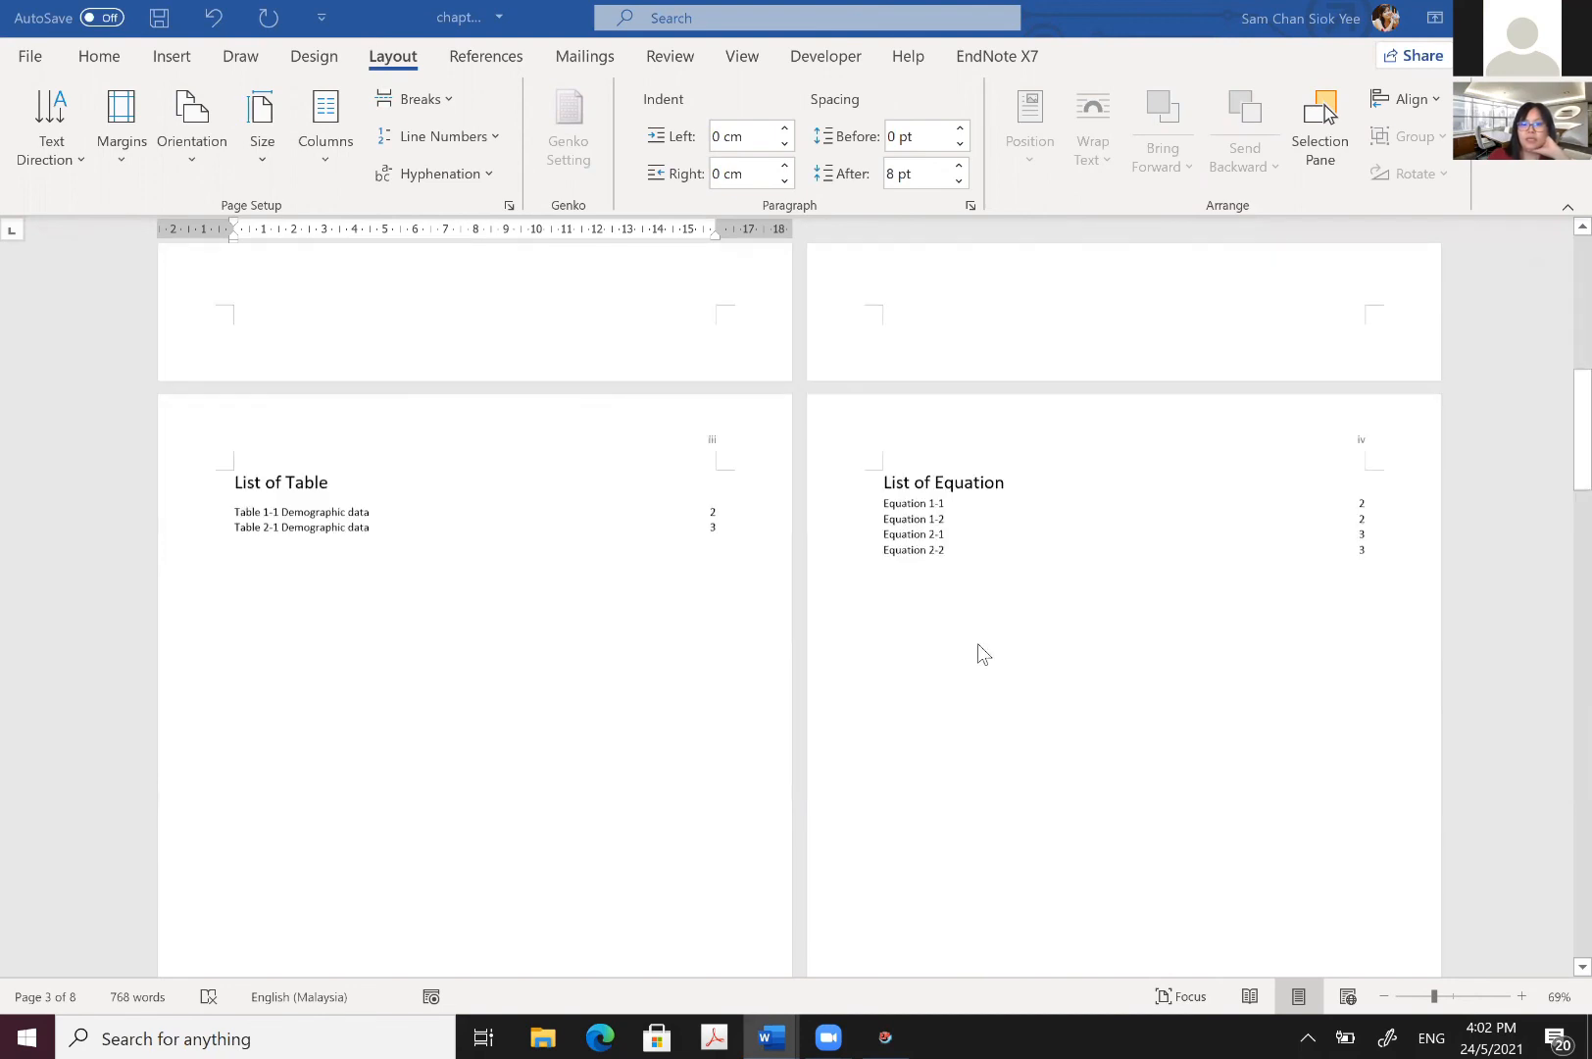
Step: Set the landscape section at the start of Chapter 1 to portrait orientation, applied to this section
scroll(978, 645, "down", 5)
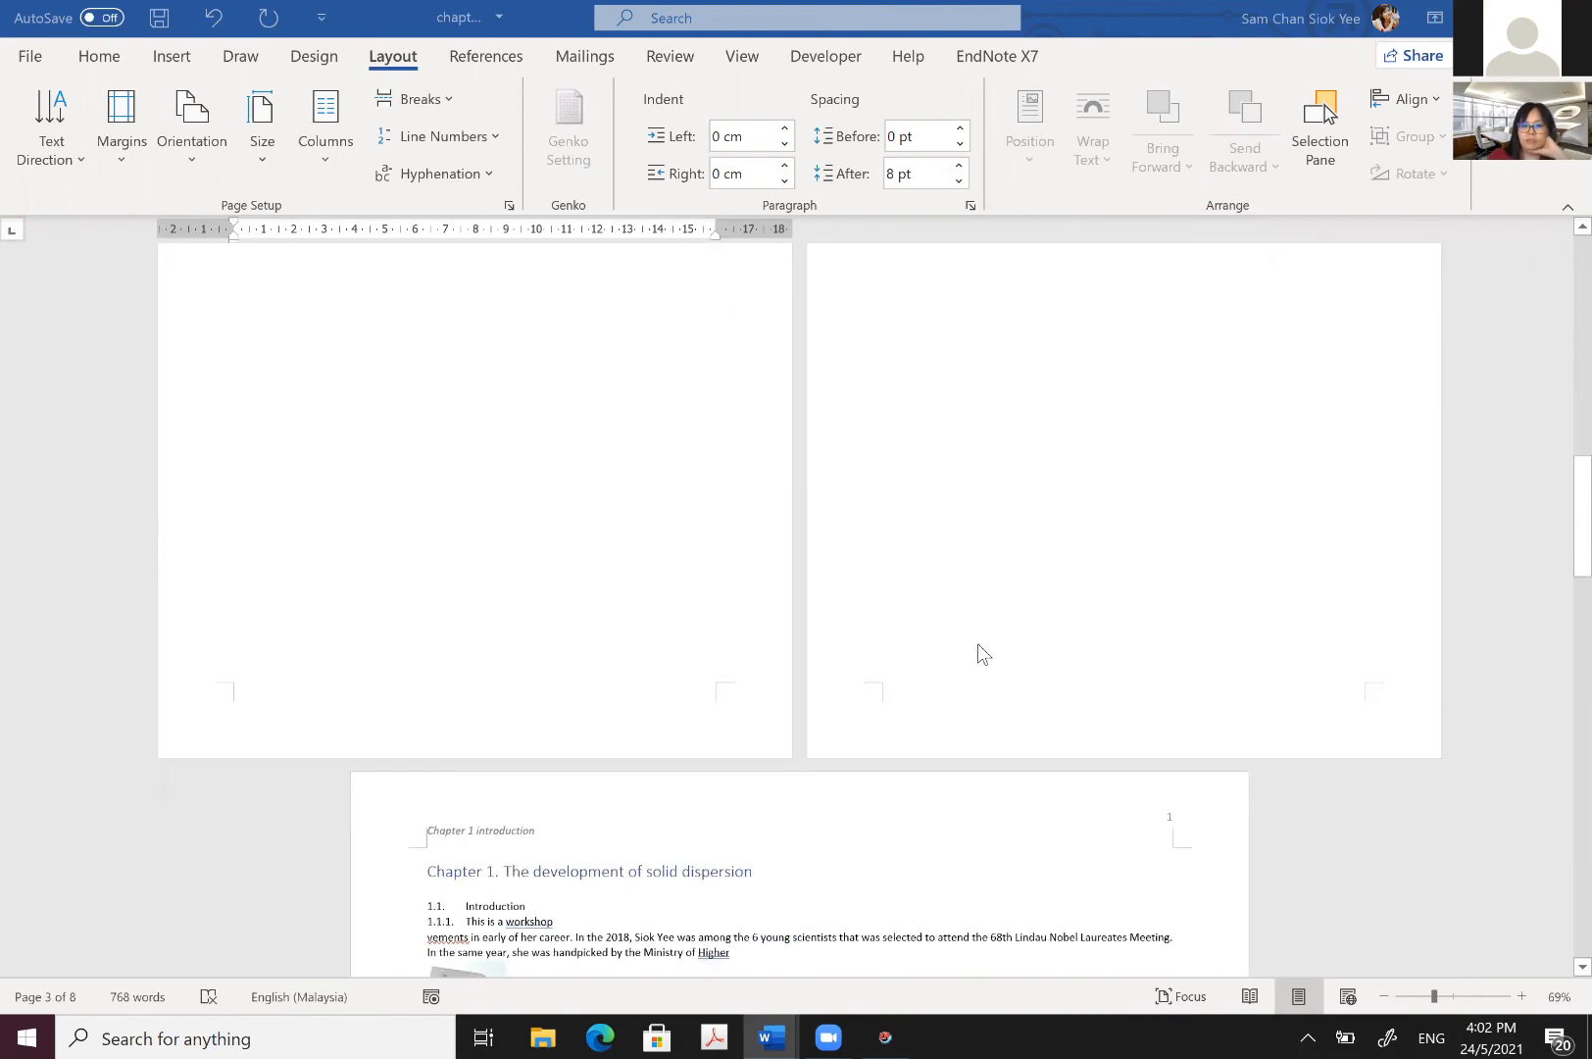
scroll(977, 652, "down", 3)
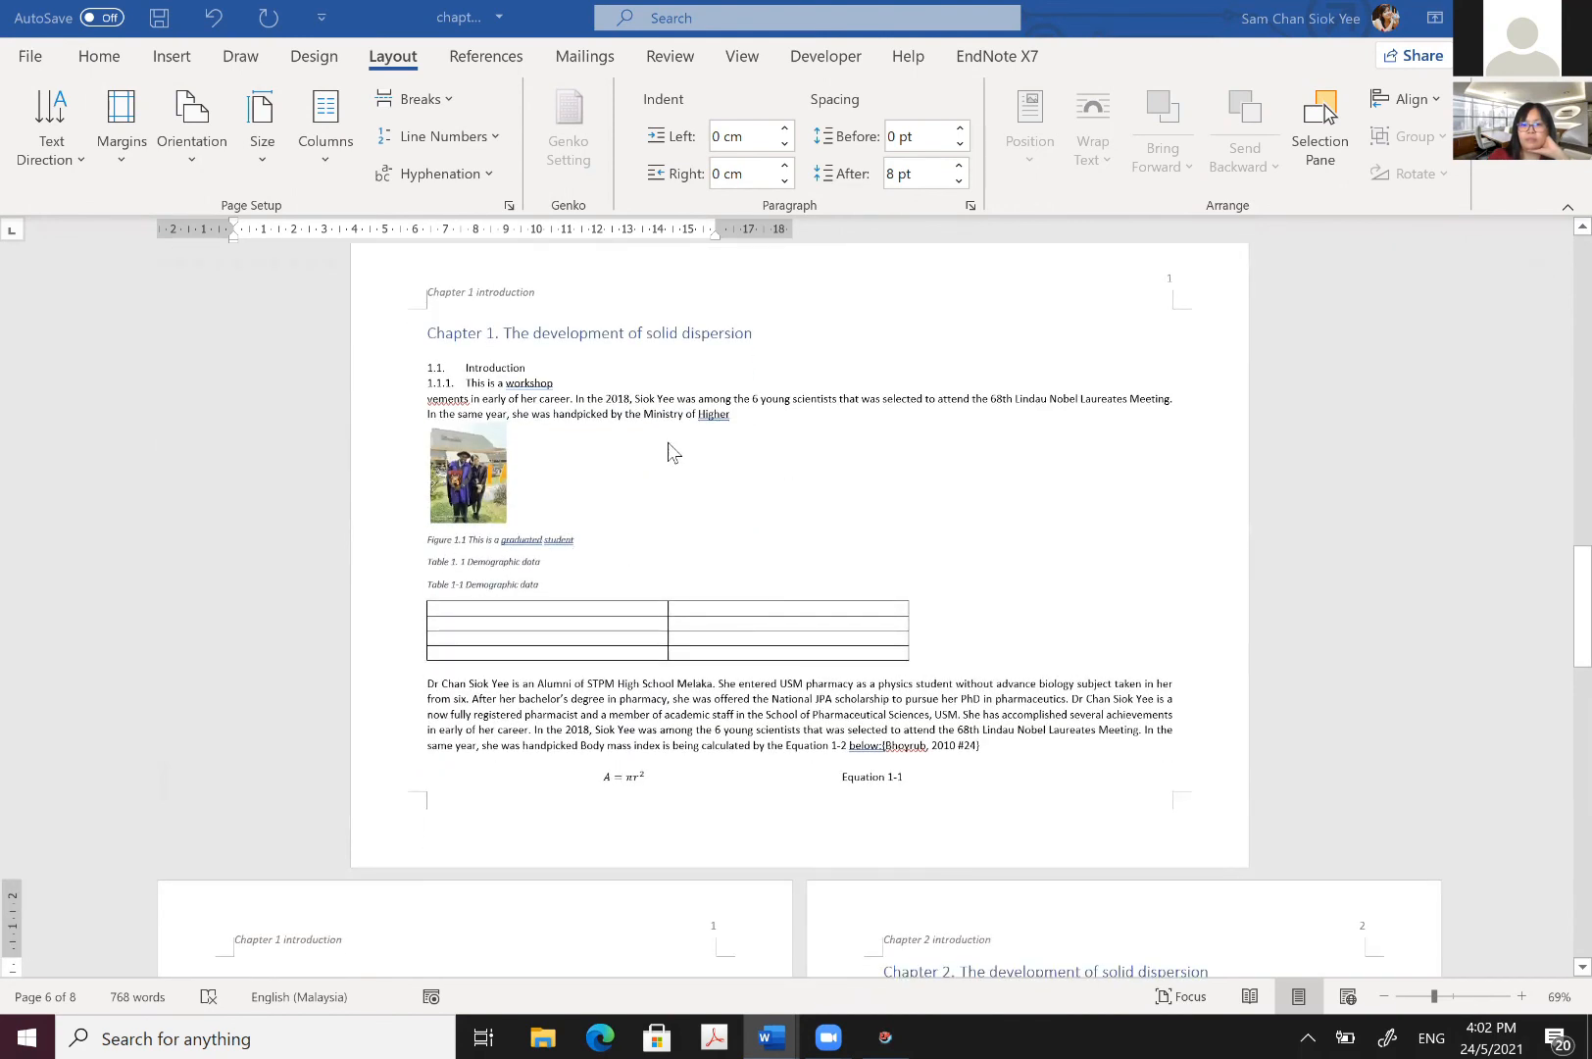
left_click(666, 414)
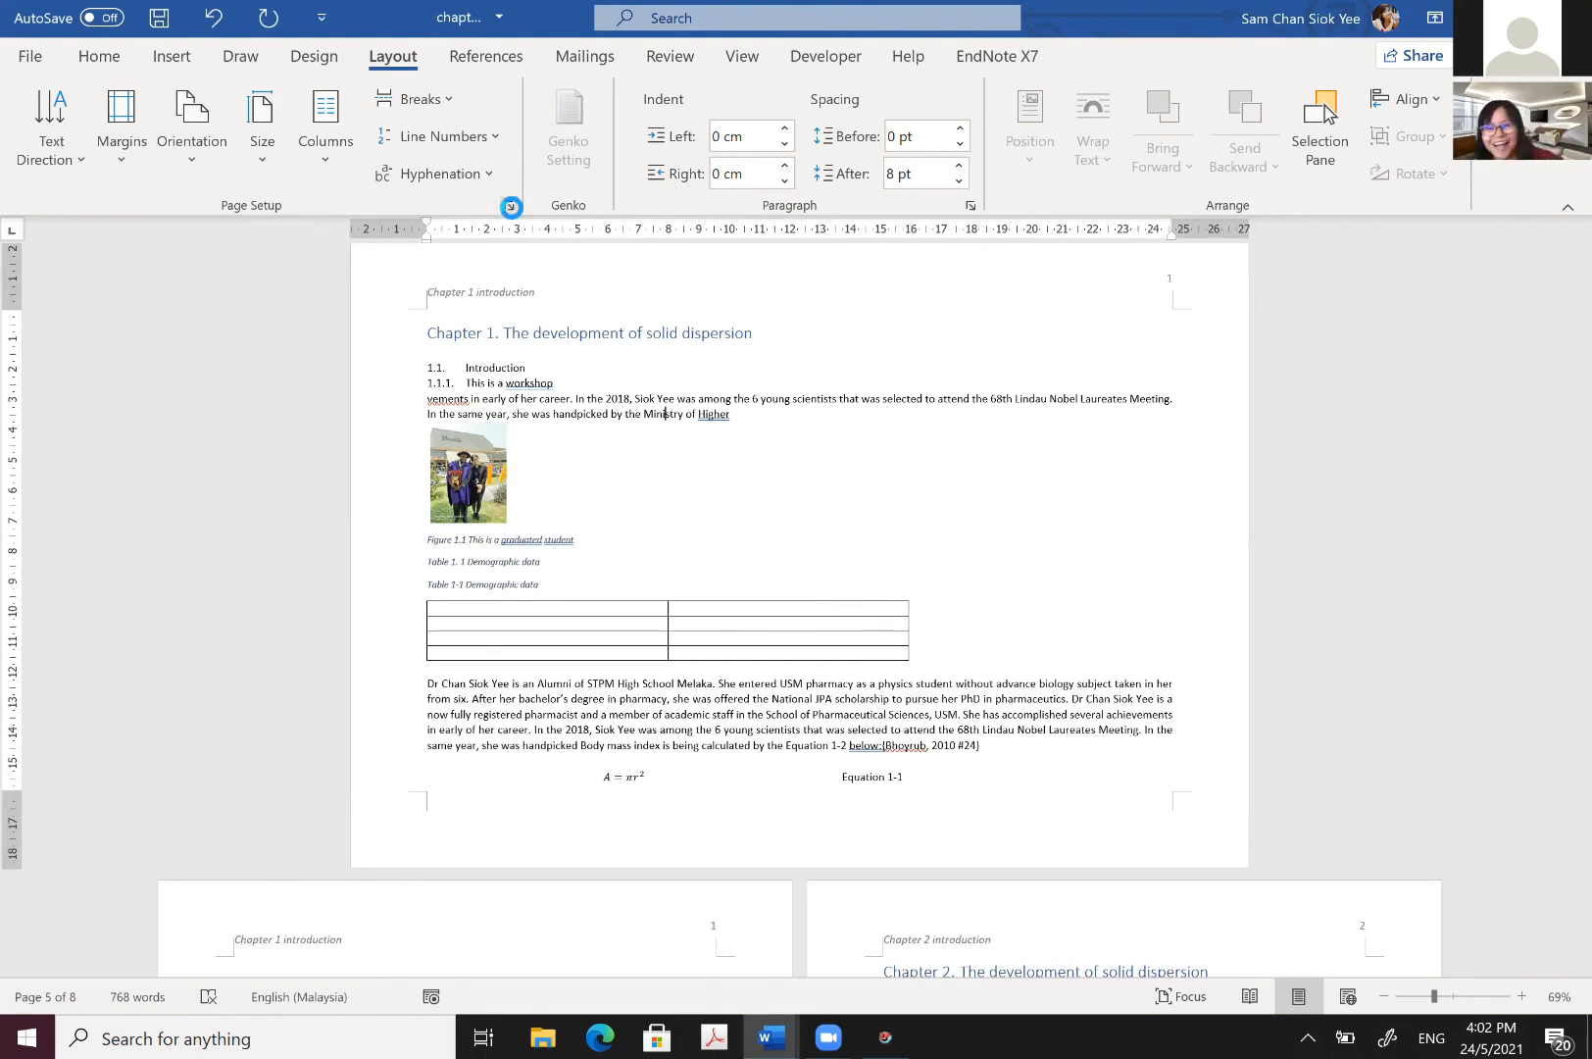
left_click(506, 207)
left_click(261, 345)
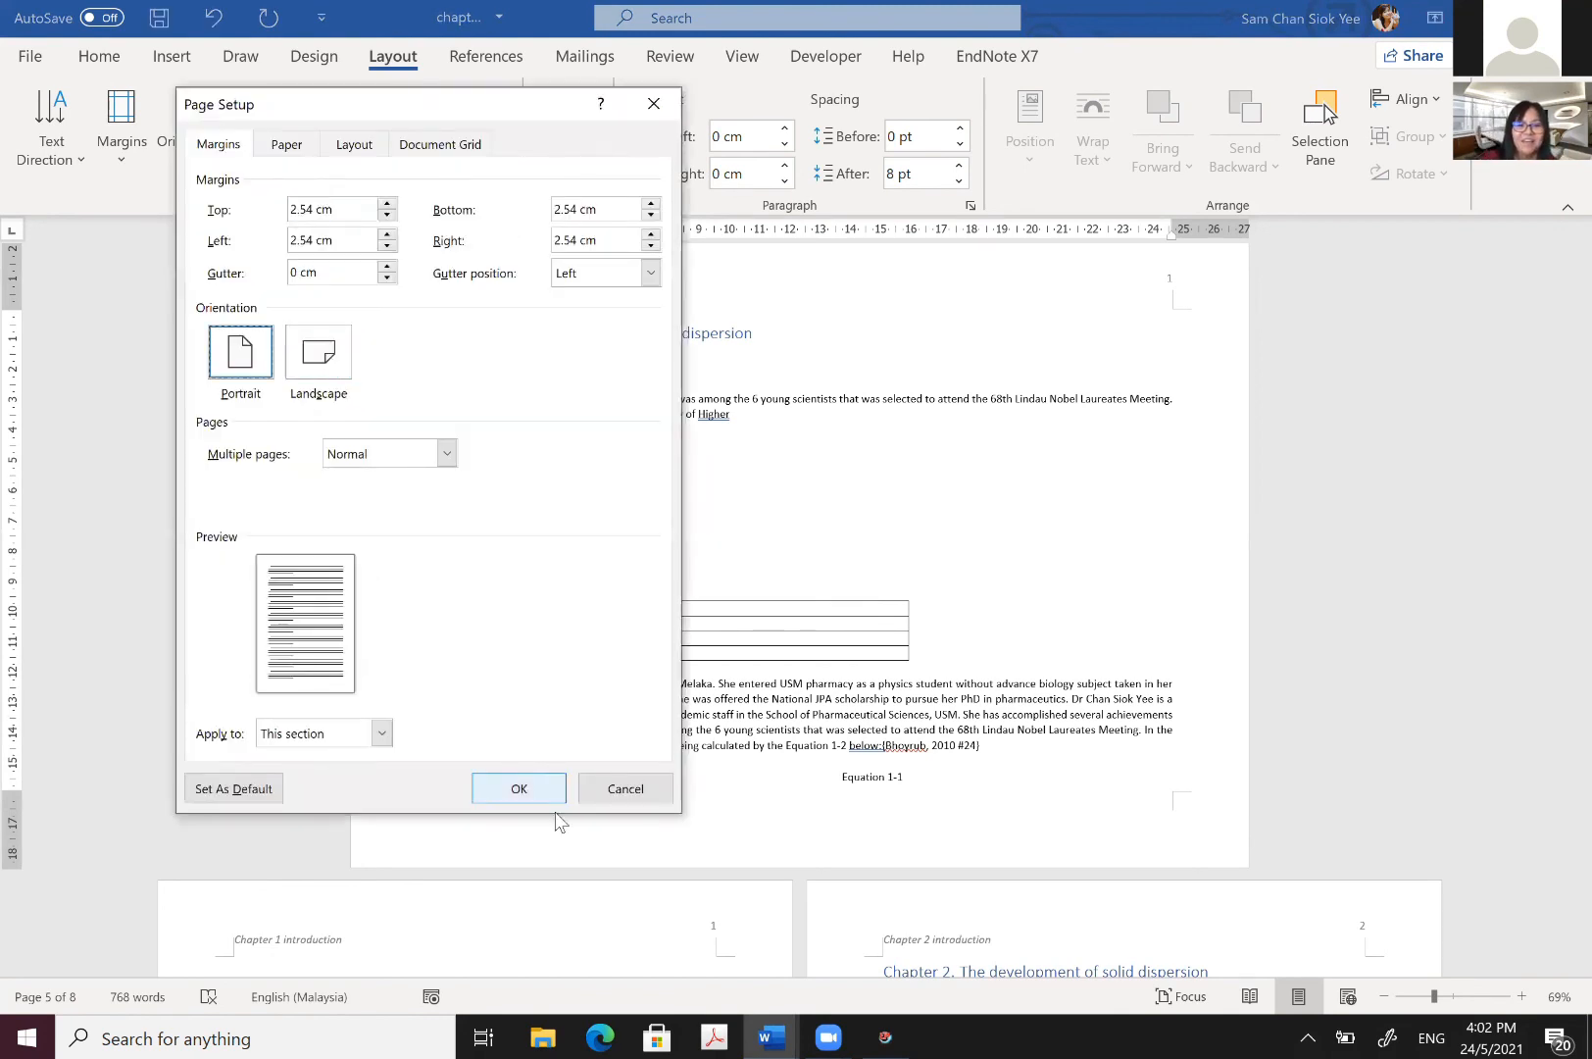
left_click(508, 790)
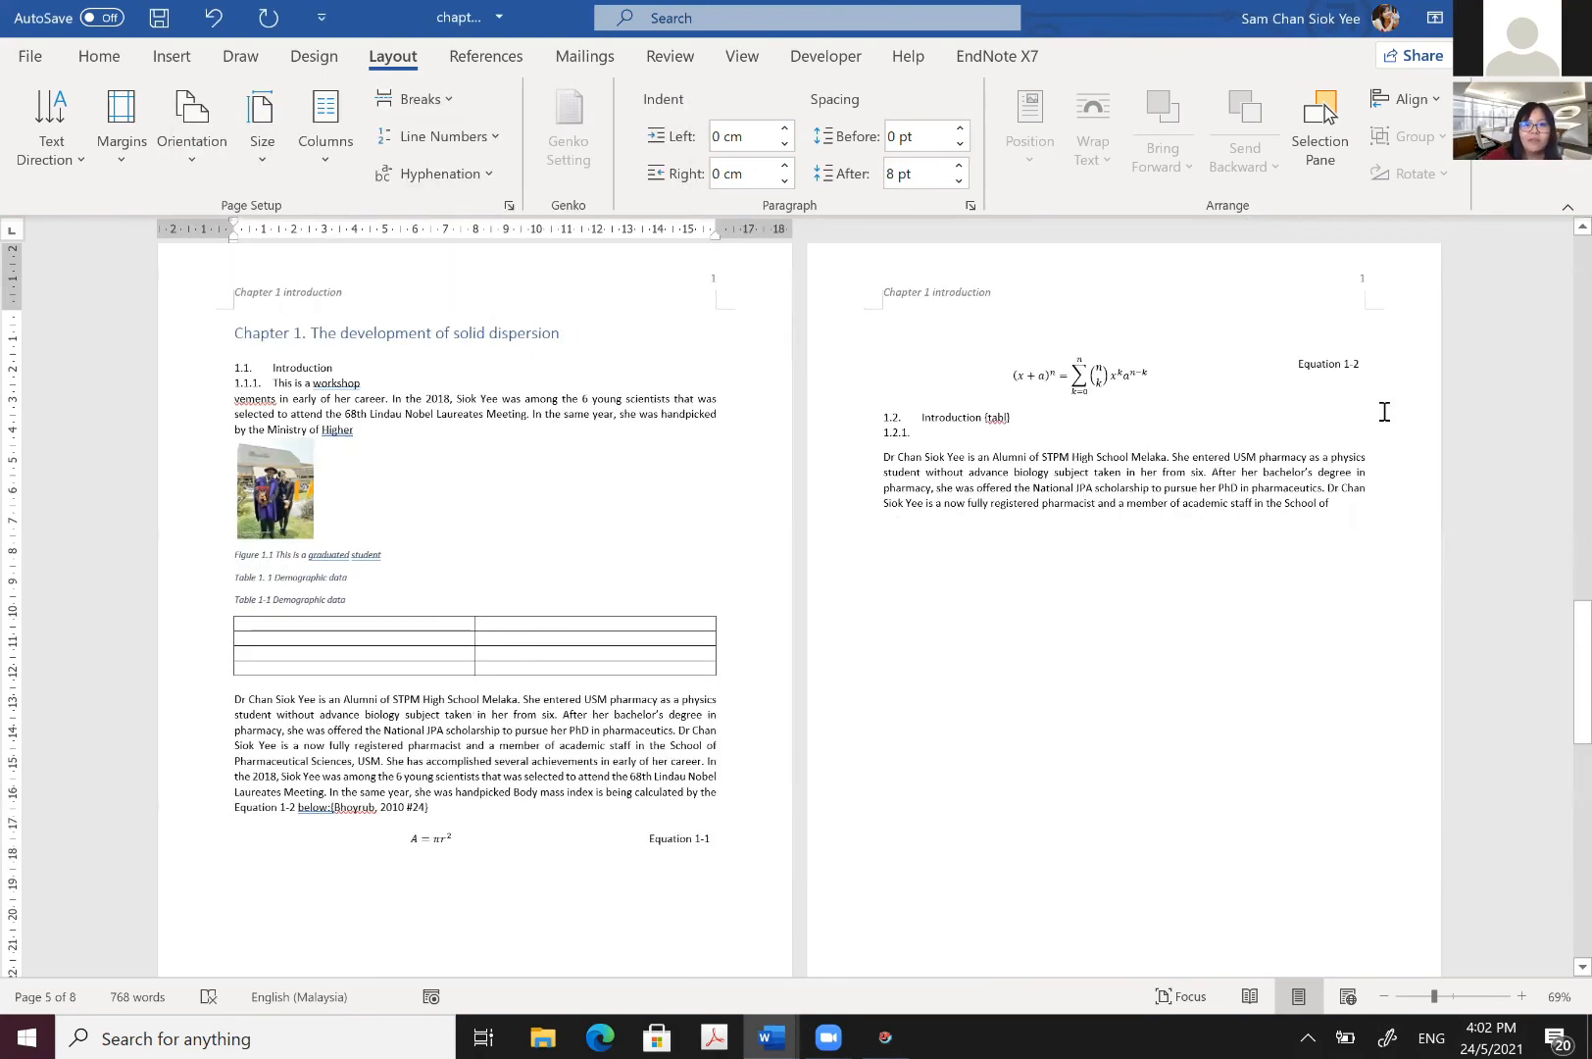
Step: Enlarge the graduation picture in section 1.1.1 proportionally to about 5.6 cm wide
scroll(1382, 411, "up", 3)
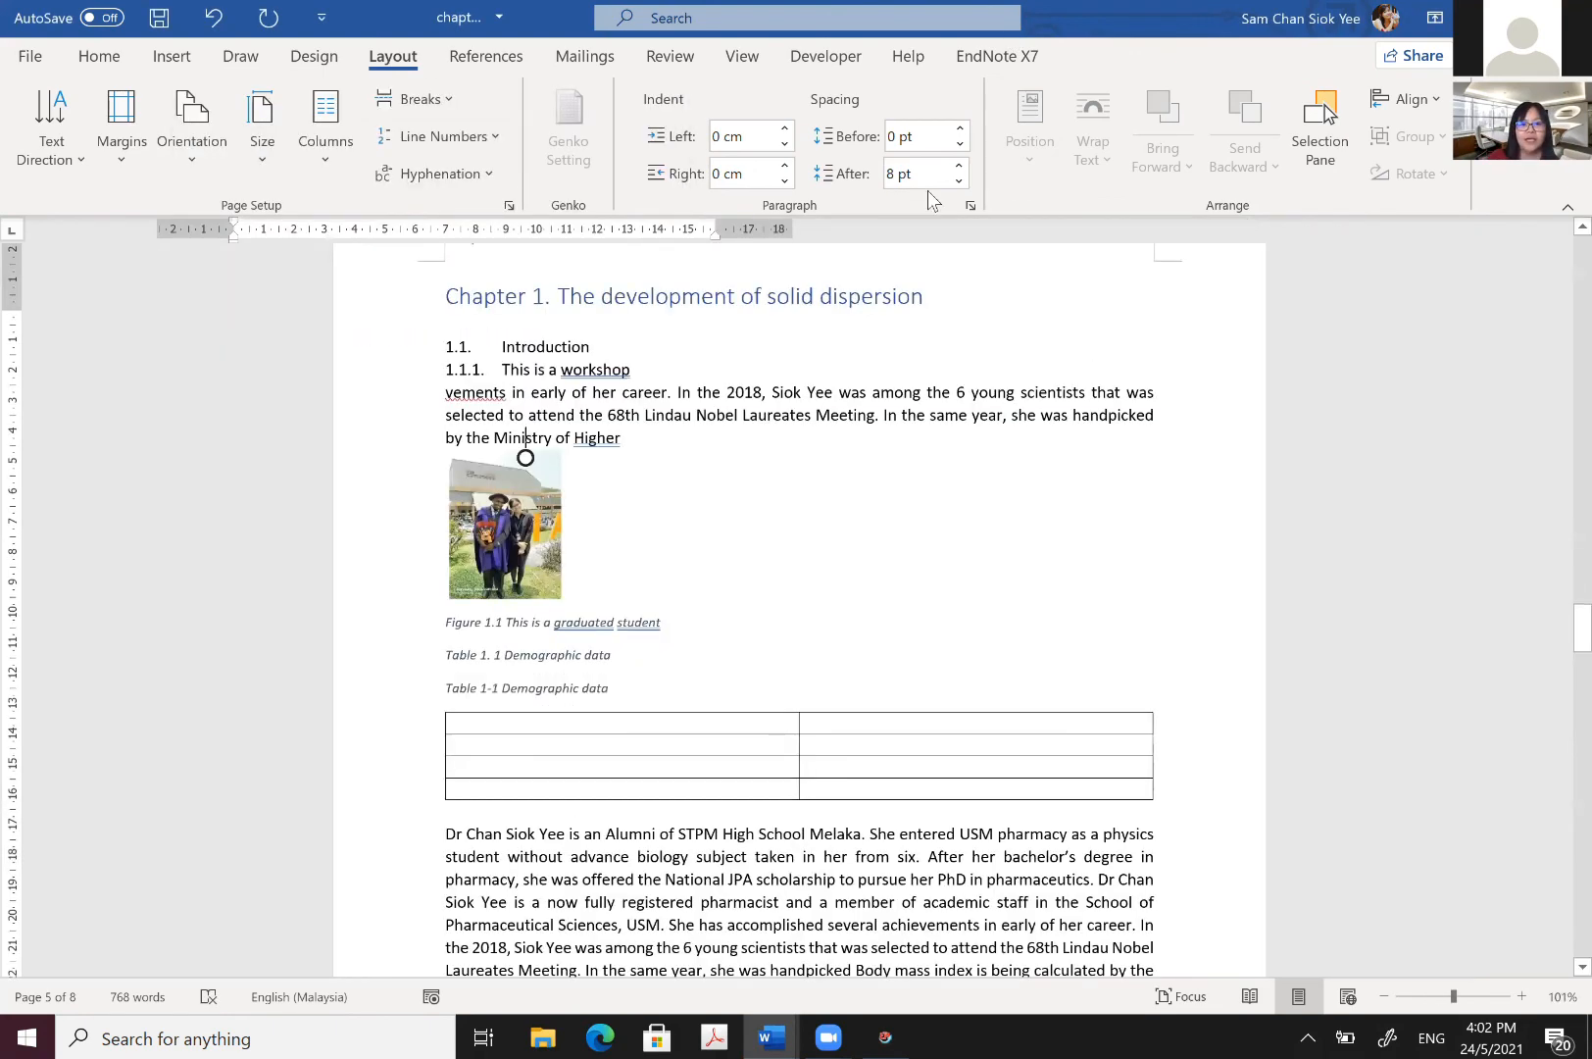
left_click(526, 534)
left_click_drag(562, 599, 700, 632)
left_click(577, 620)
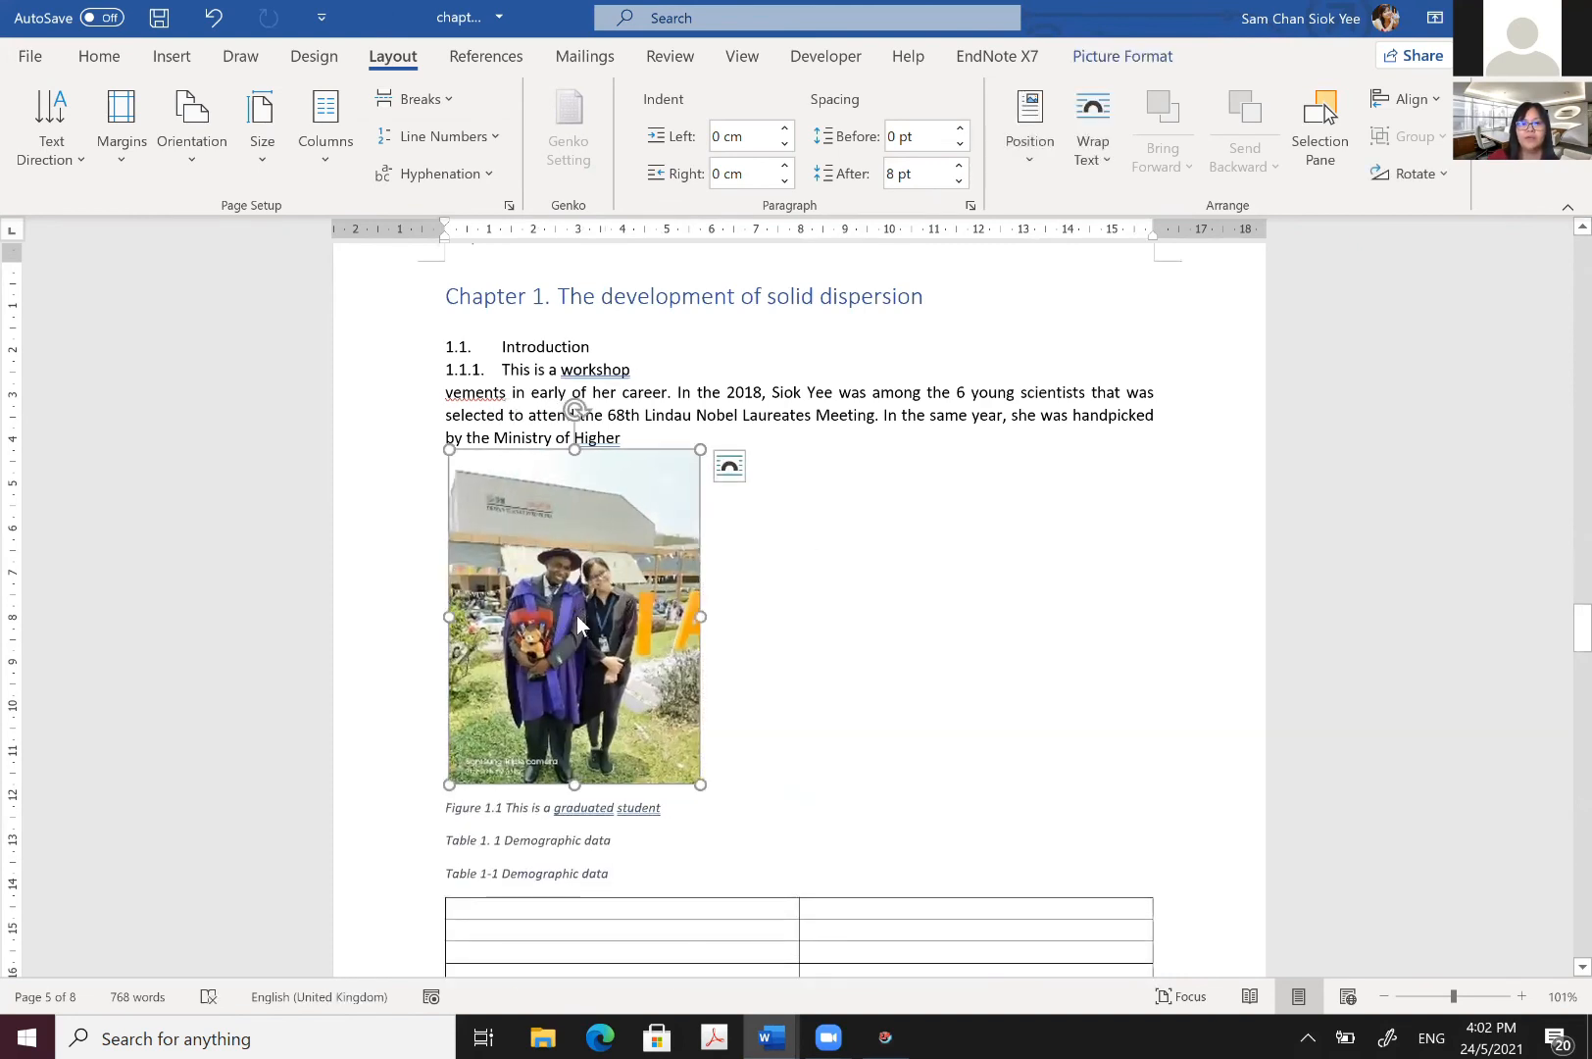
Step: Insert a Figure caption below the graduation picture, numbered with the Heading 1 chapter number and a period separator
right_click(577, 619)
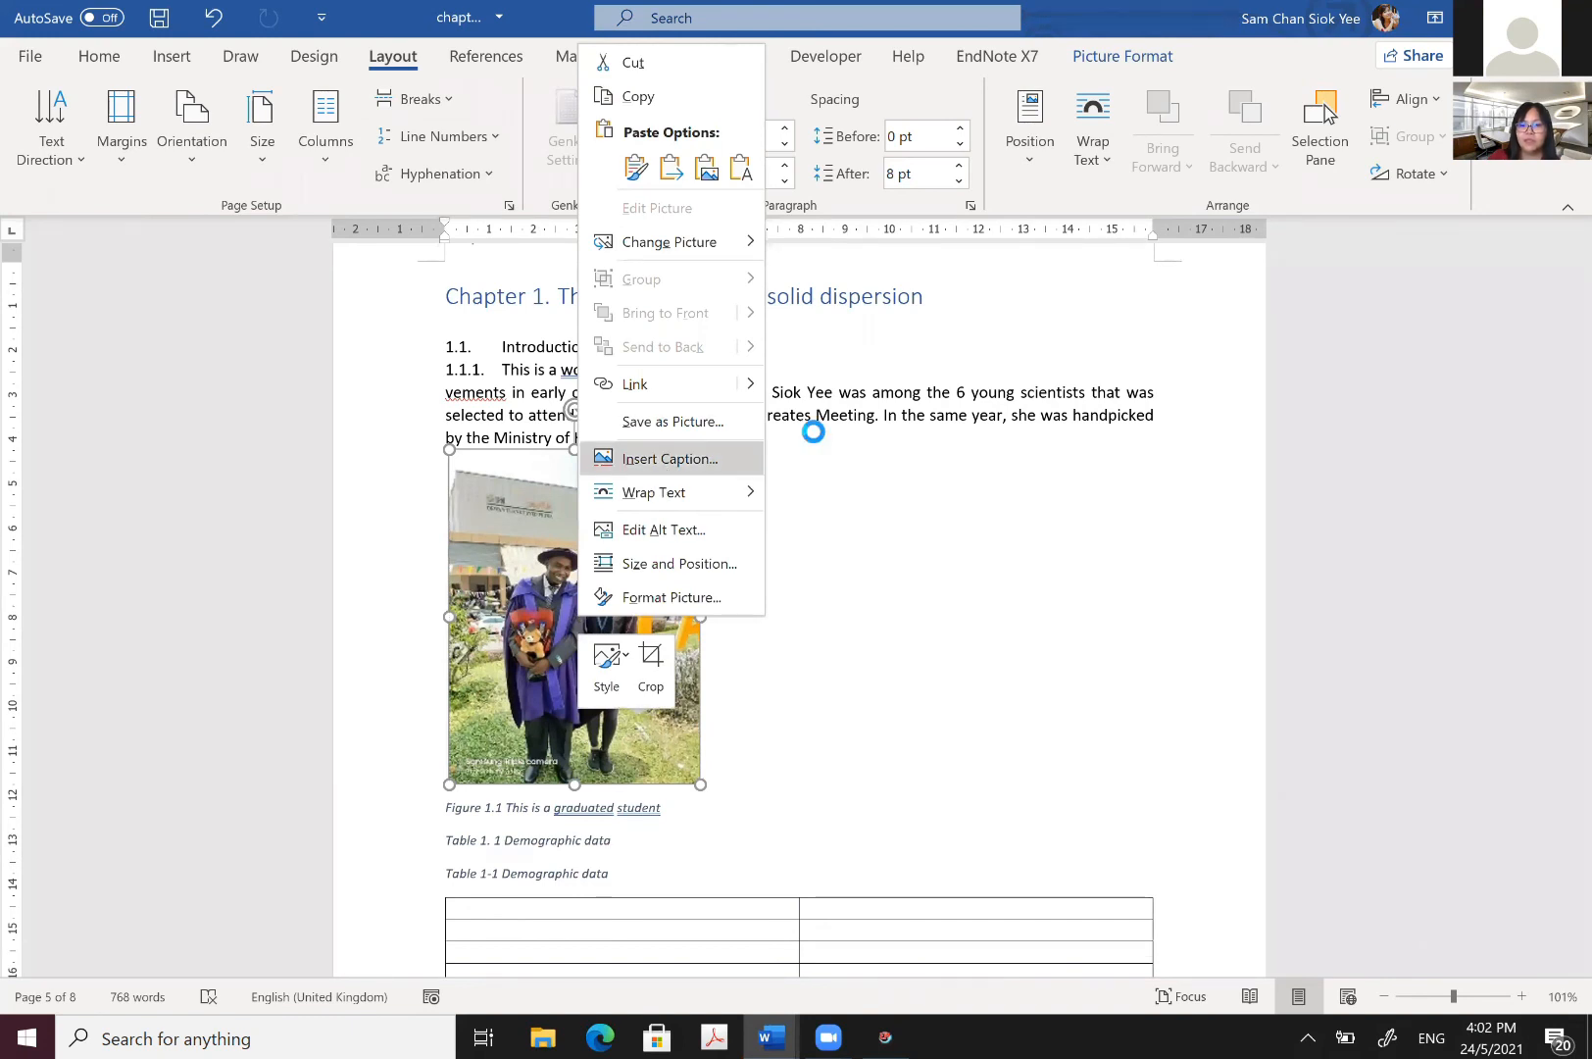
left_click(670, 458)
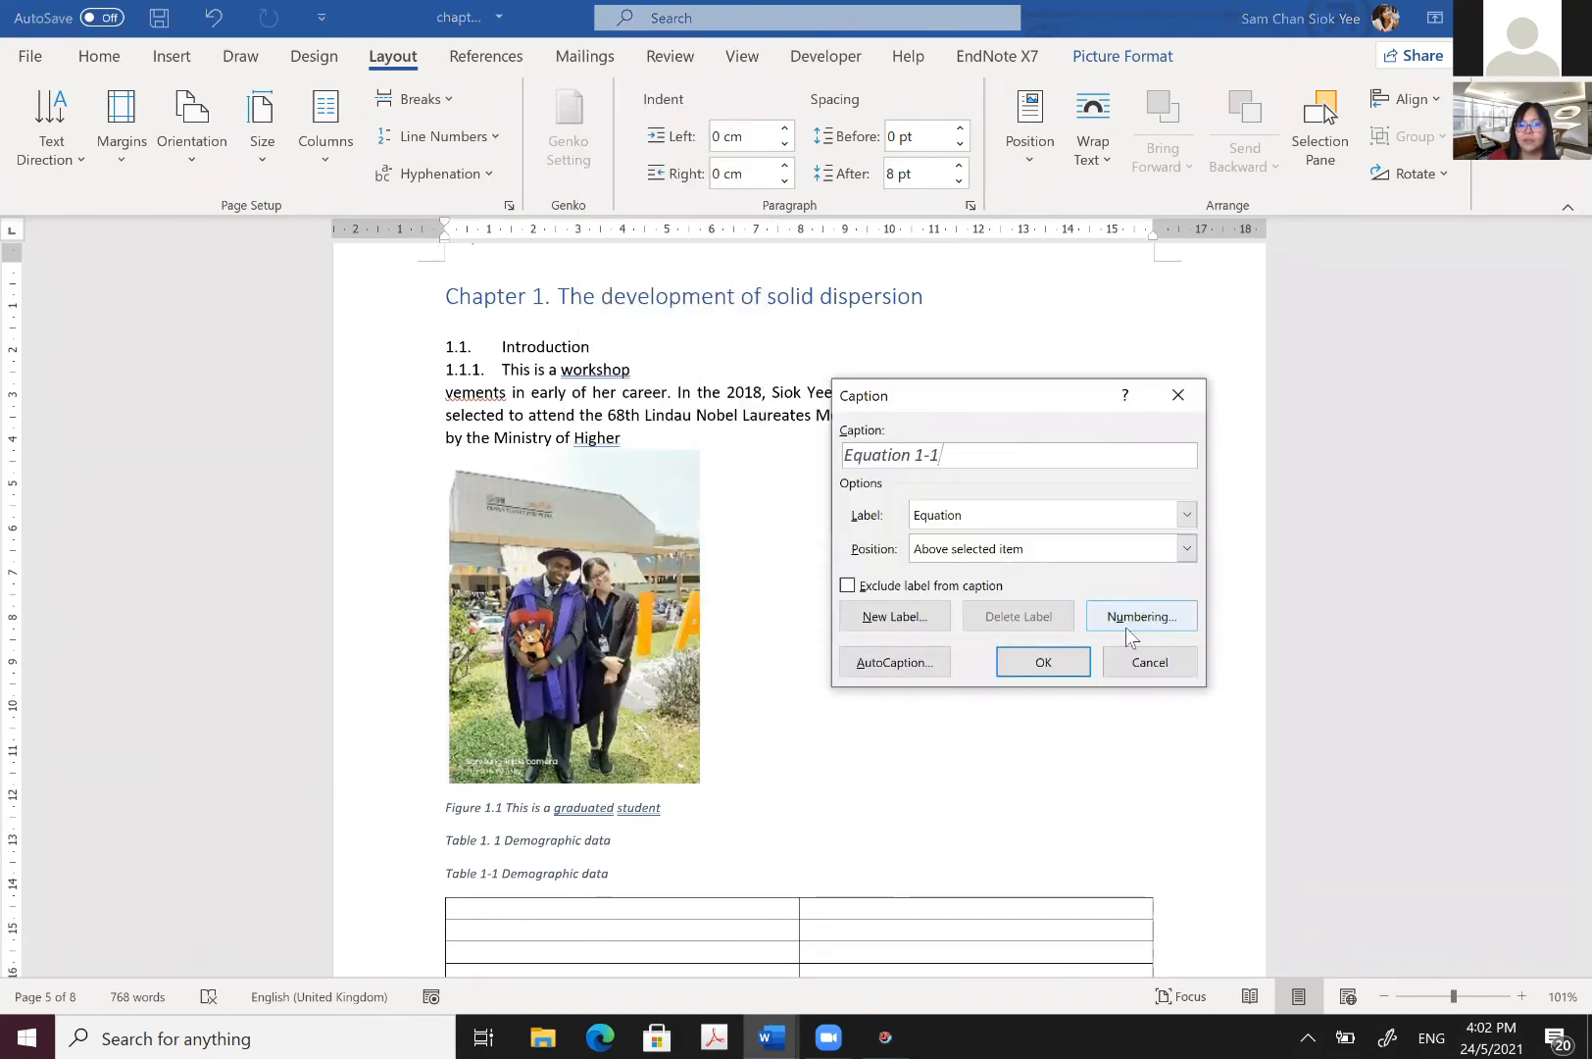
key("alt+u")
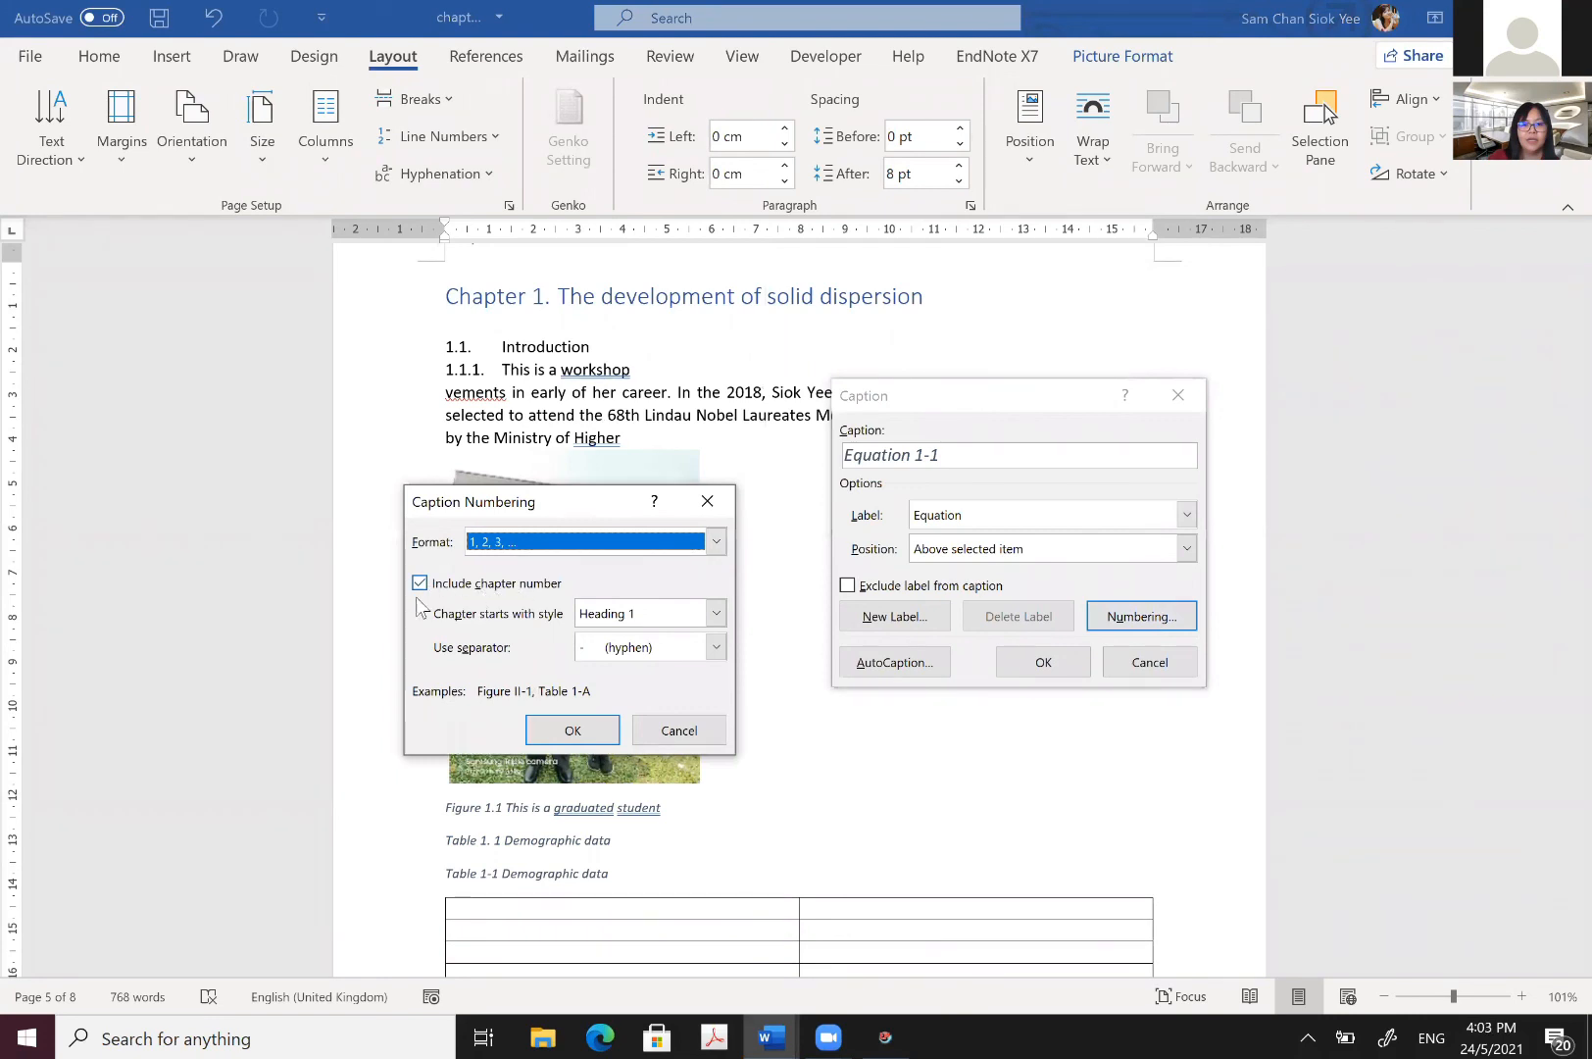
key("Return")
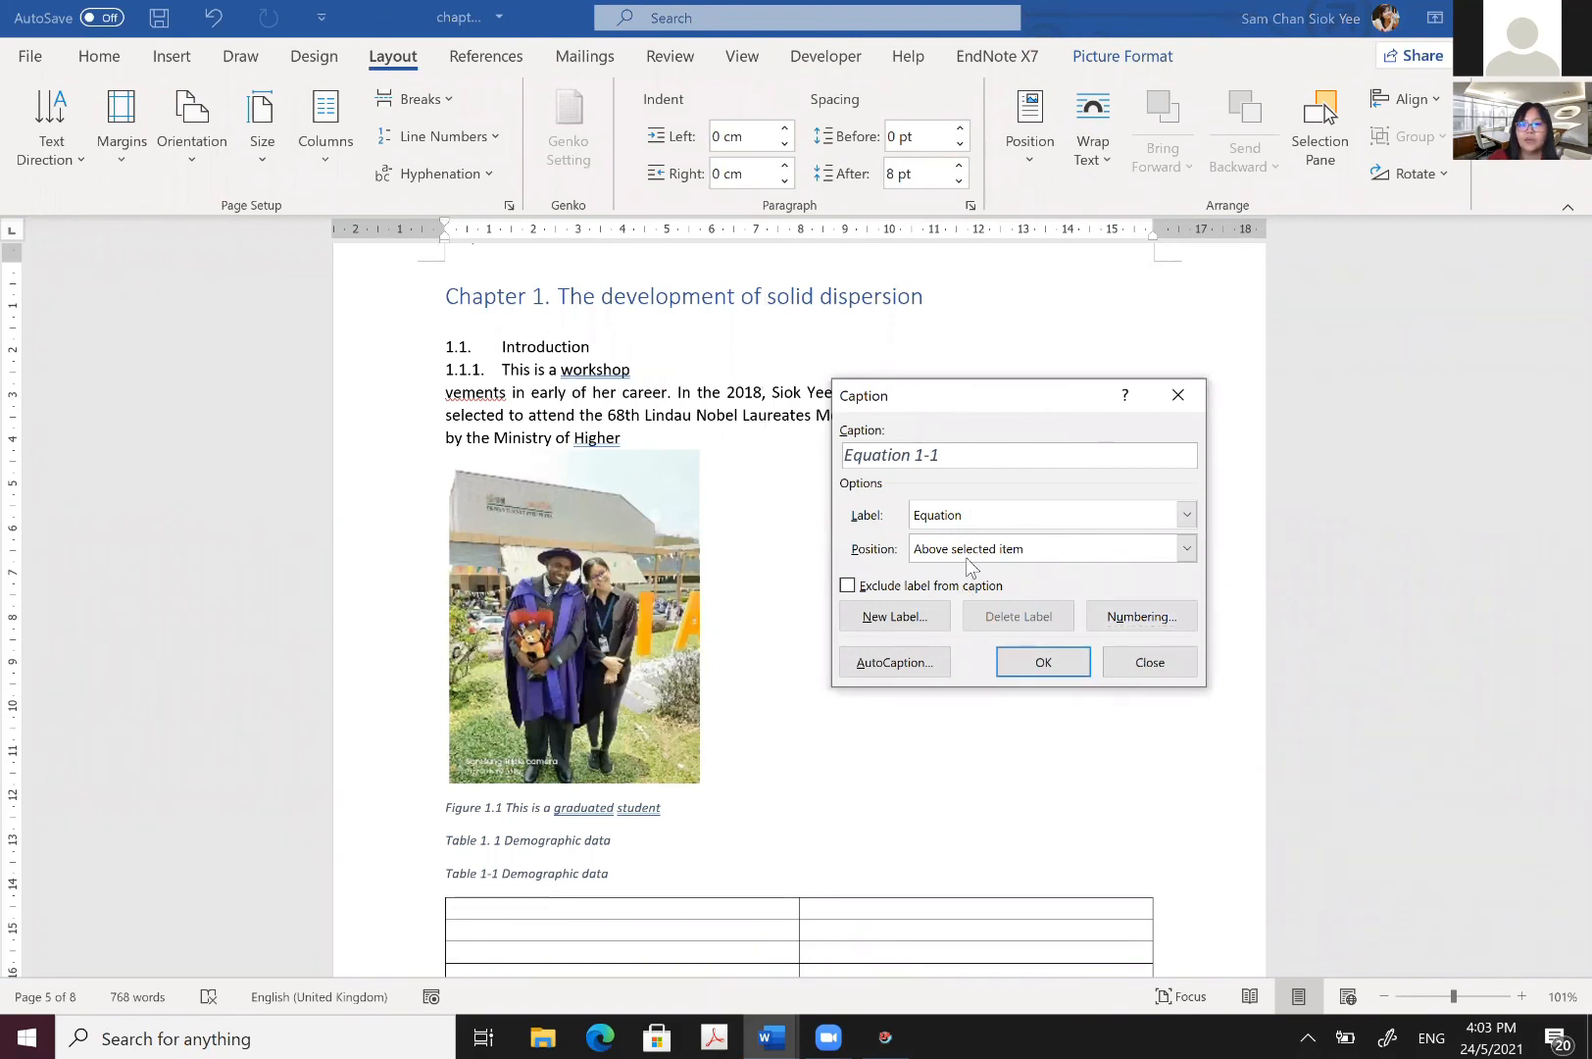
left_click(965, 515)
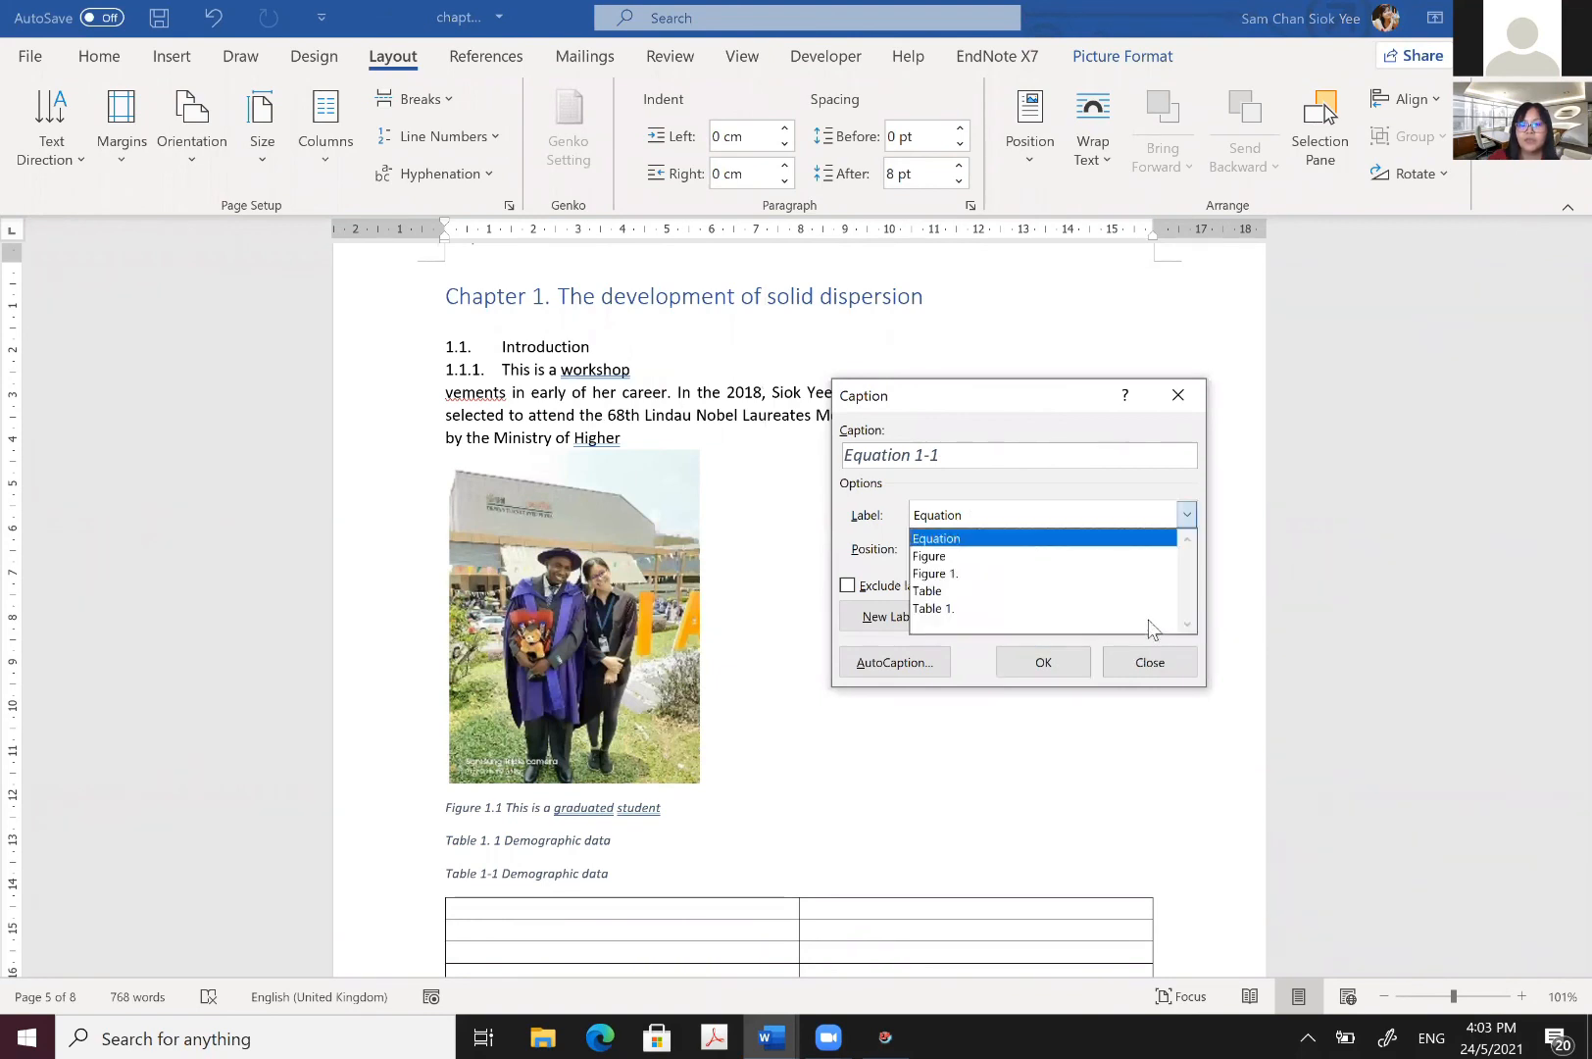
left_click(965, 548)
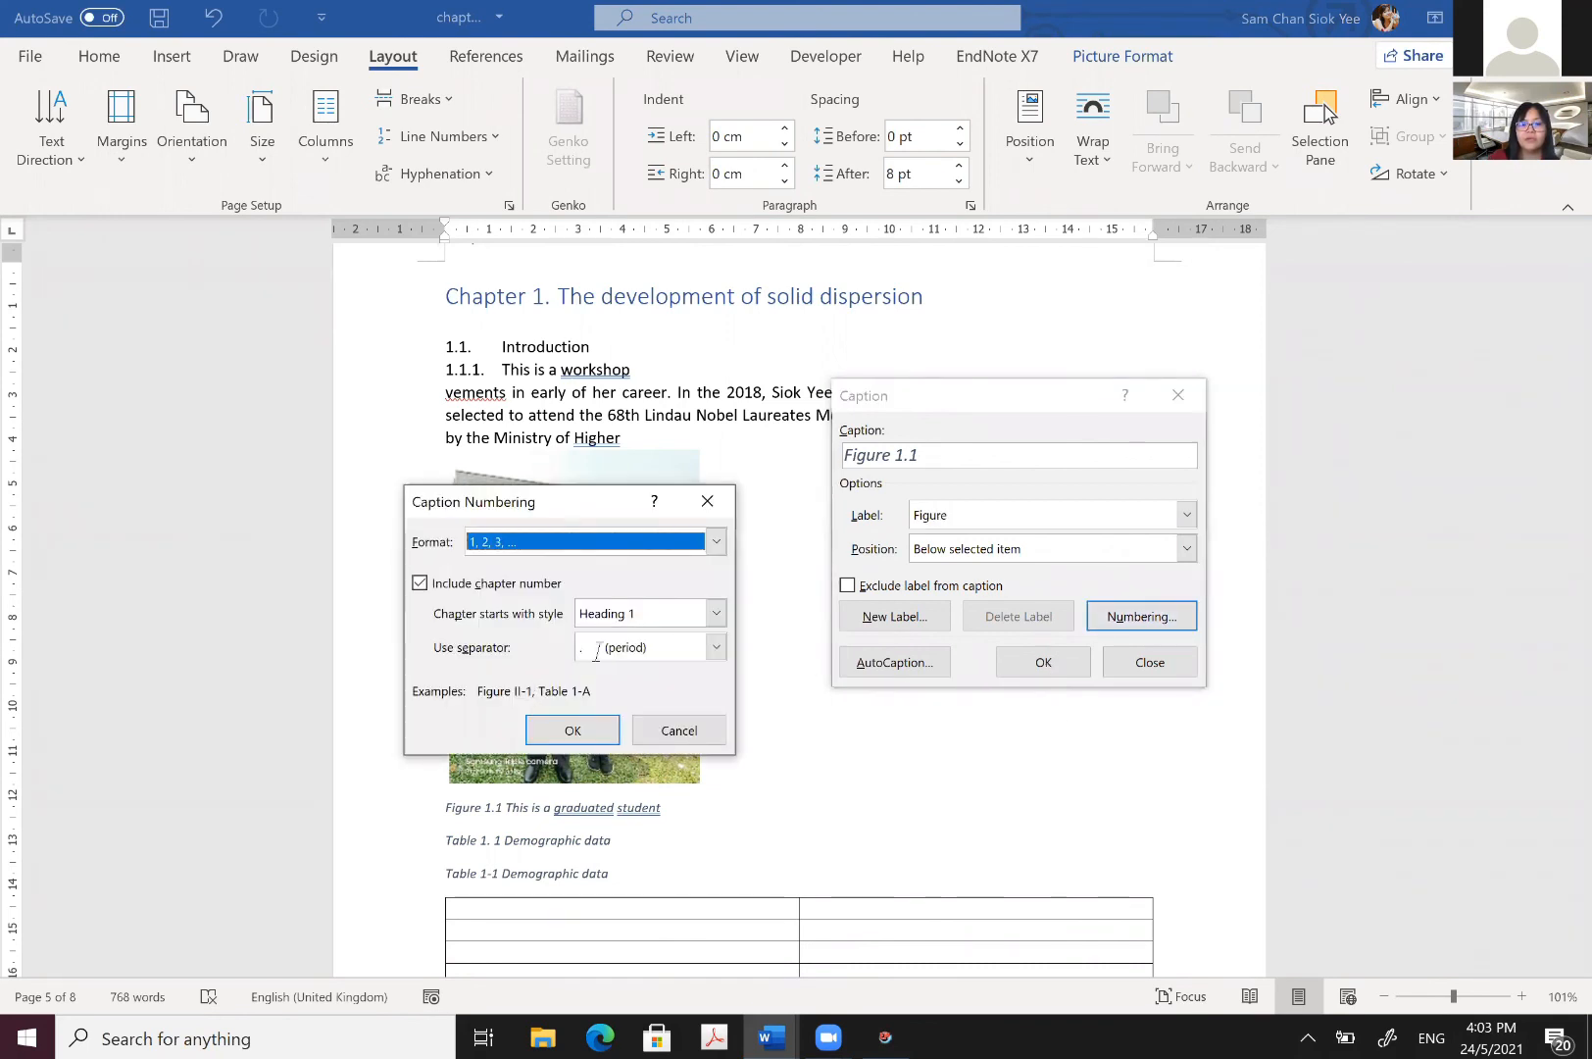
key("Return")
key("Return")
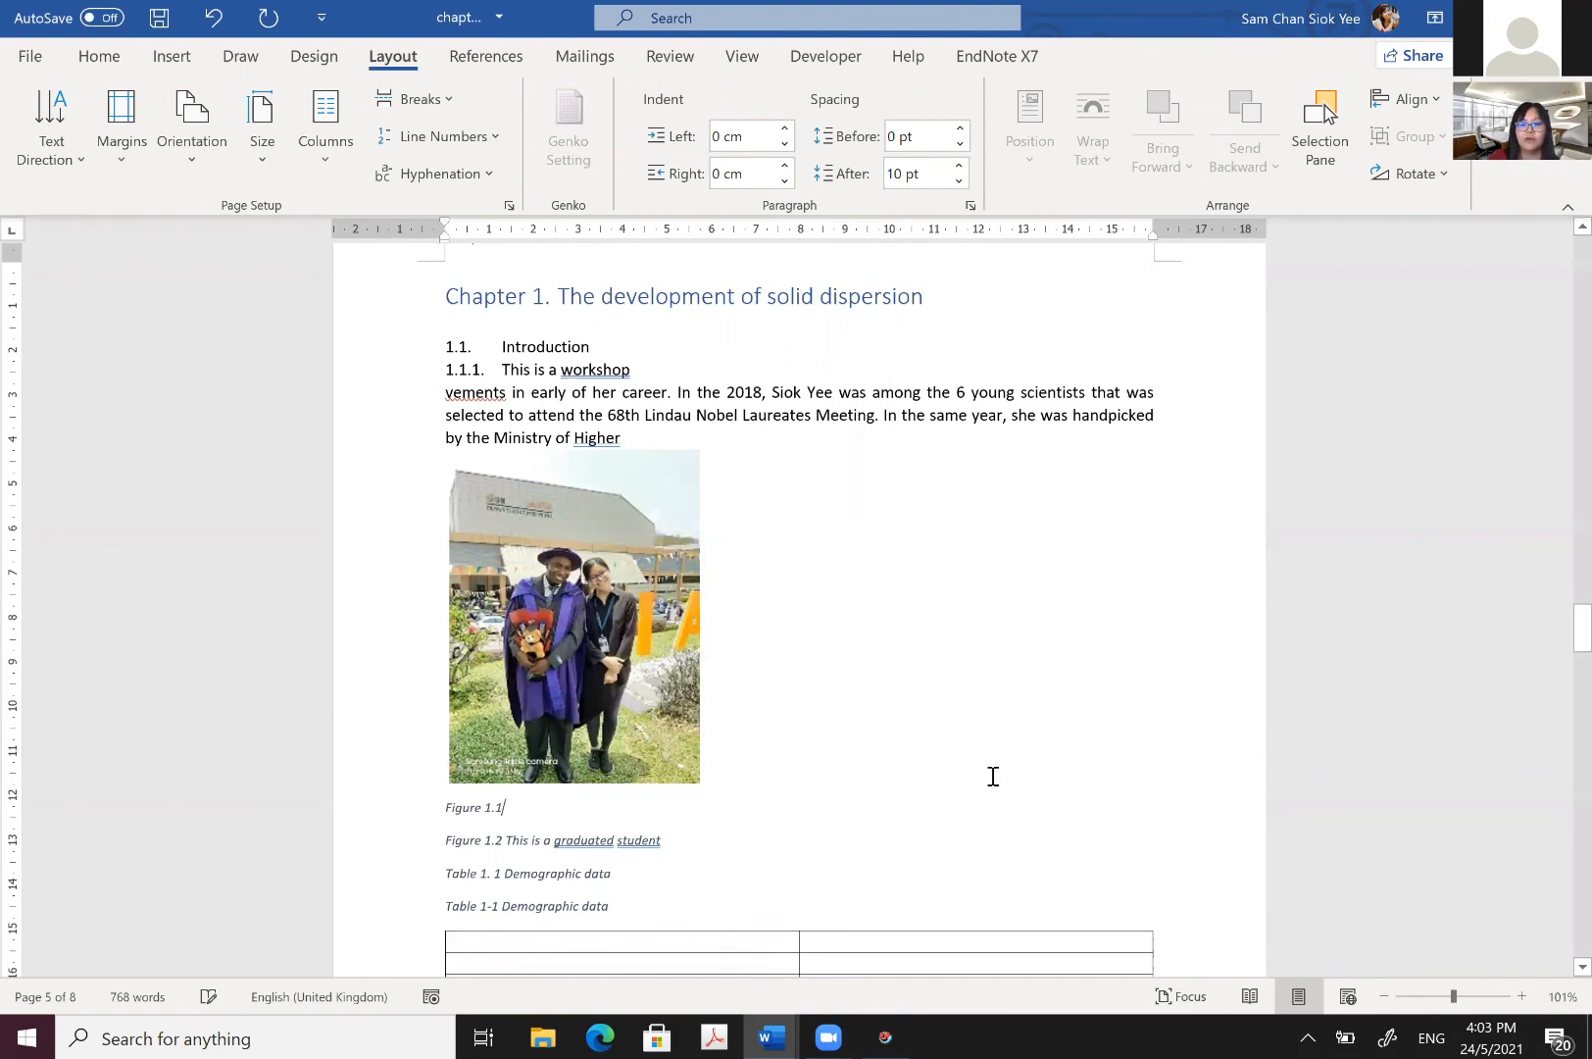
Step: Examine the figure and table captions under the graduation picture and the opening of Chapter 1
scroll(1079, 302, "down", 3)
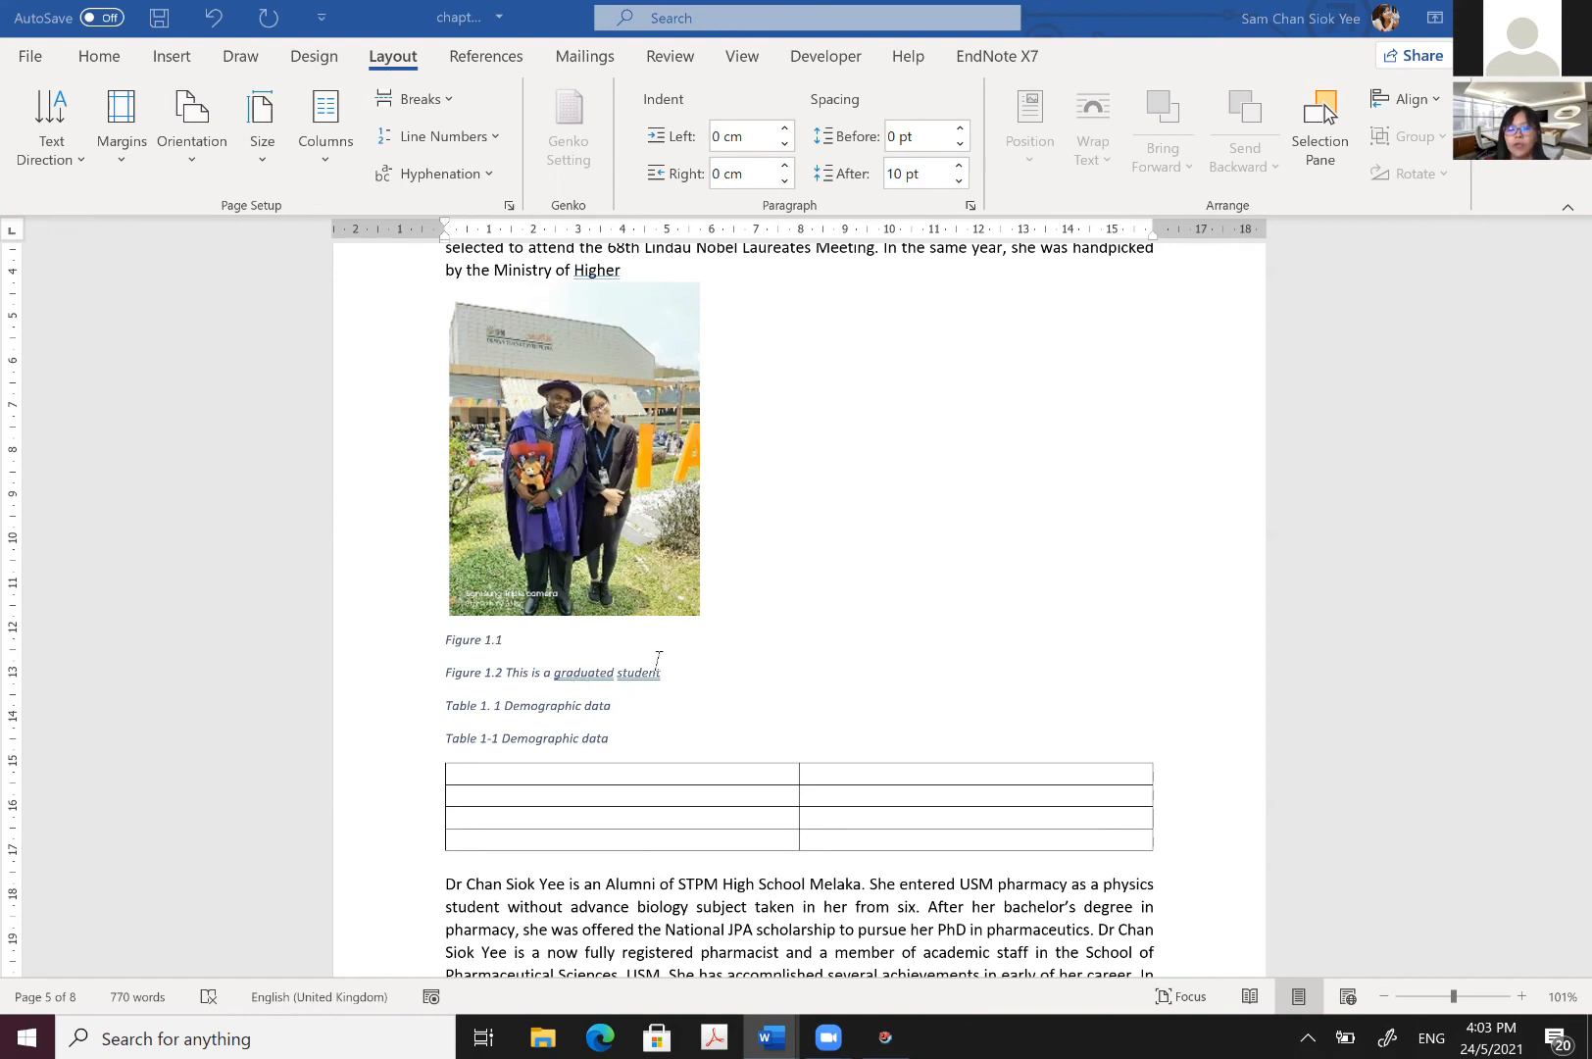
left_click(971, 638)
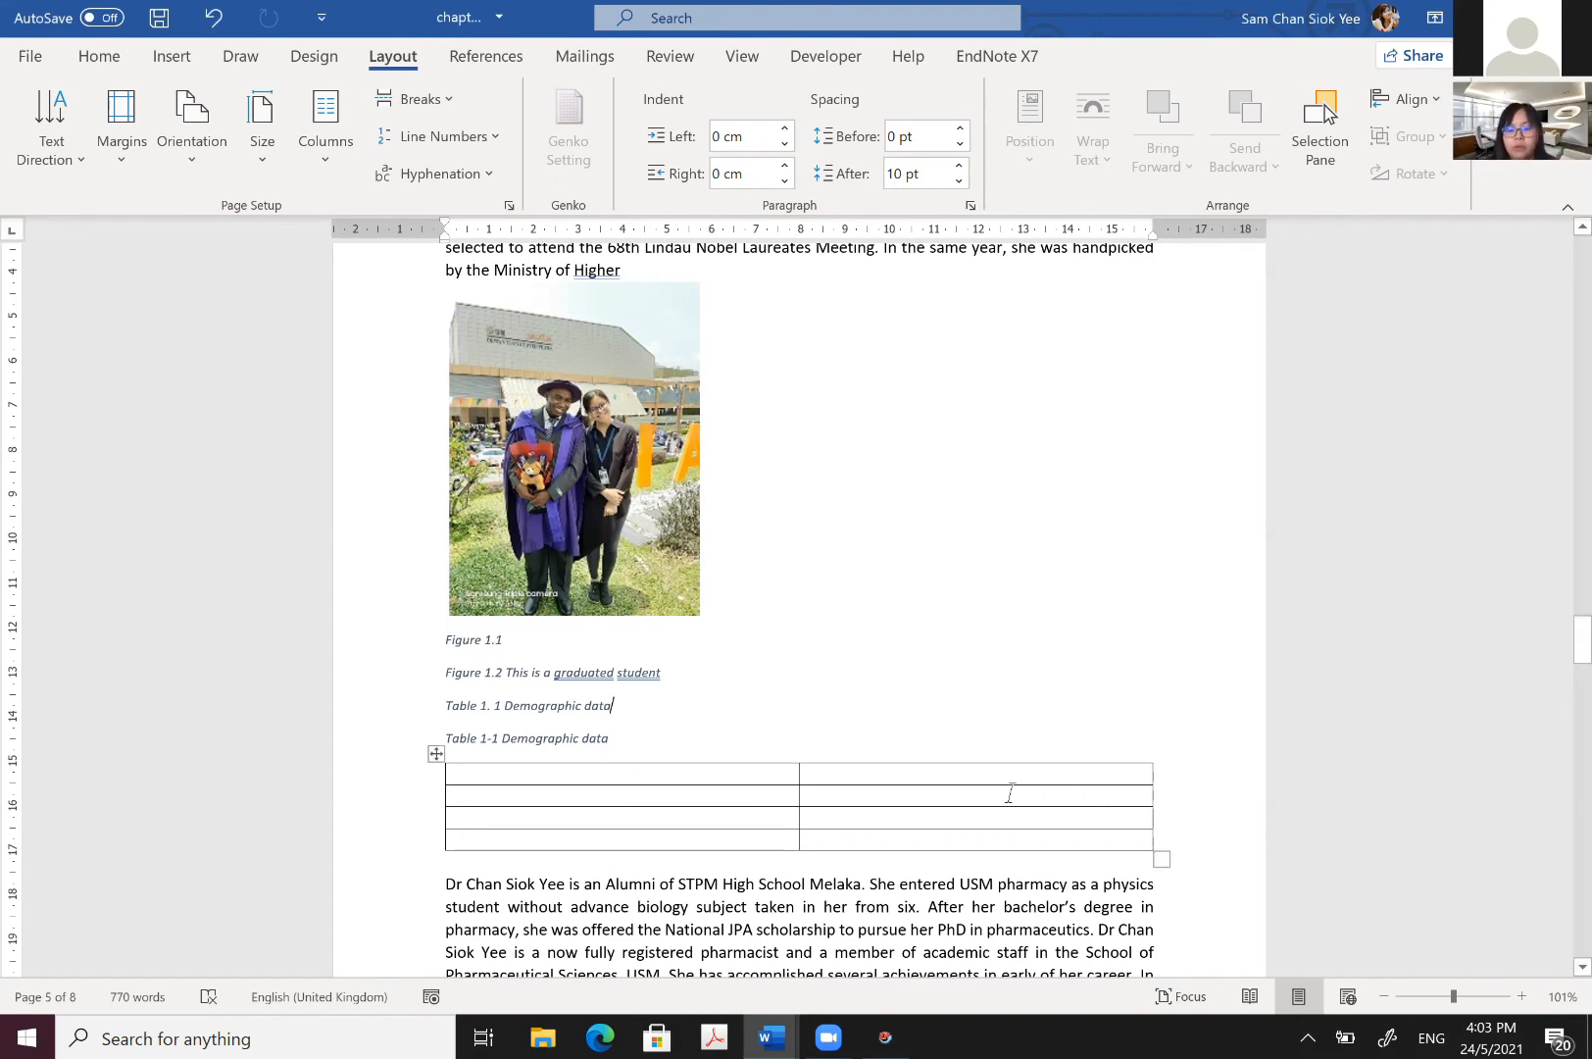
scroll(941, 770, "up", 2)
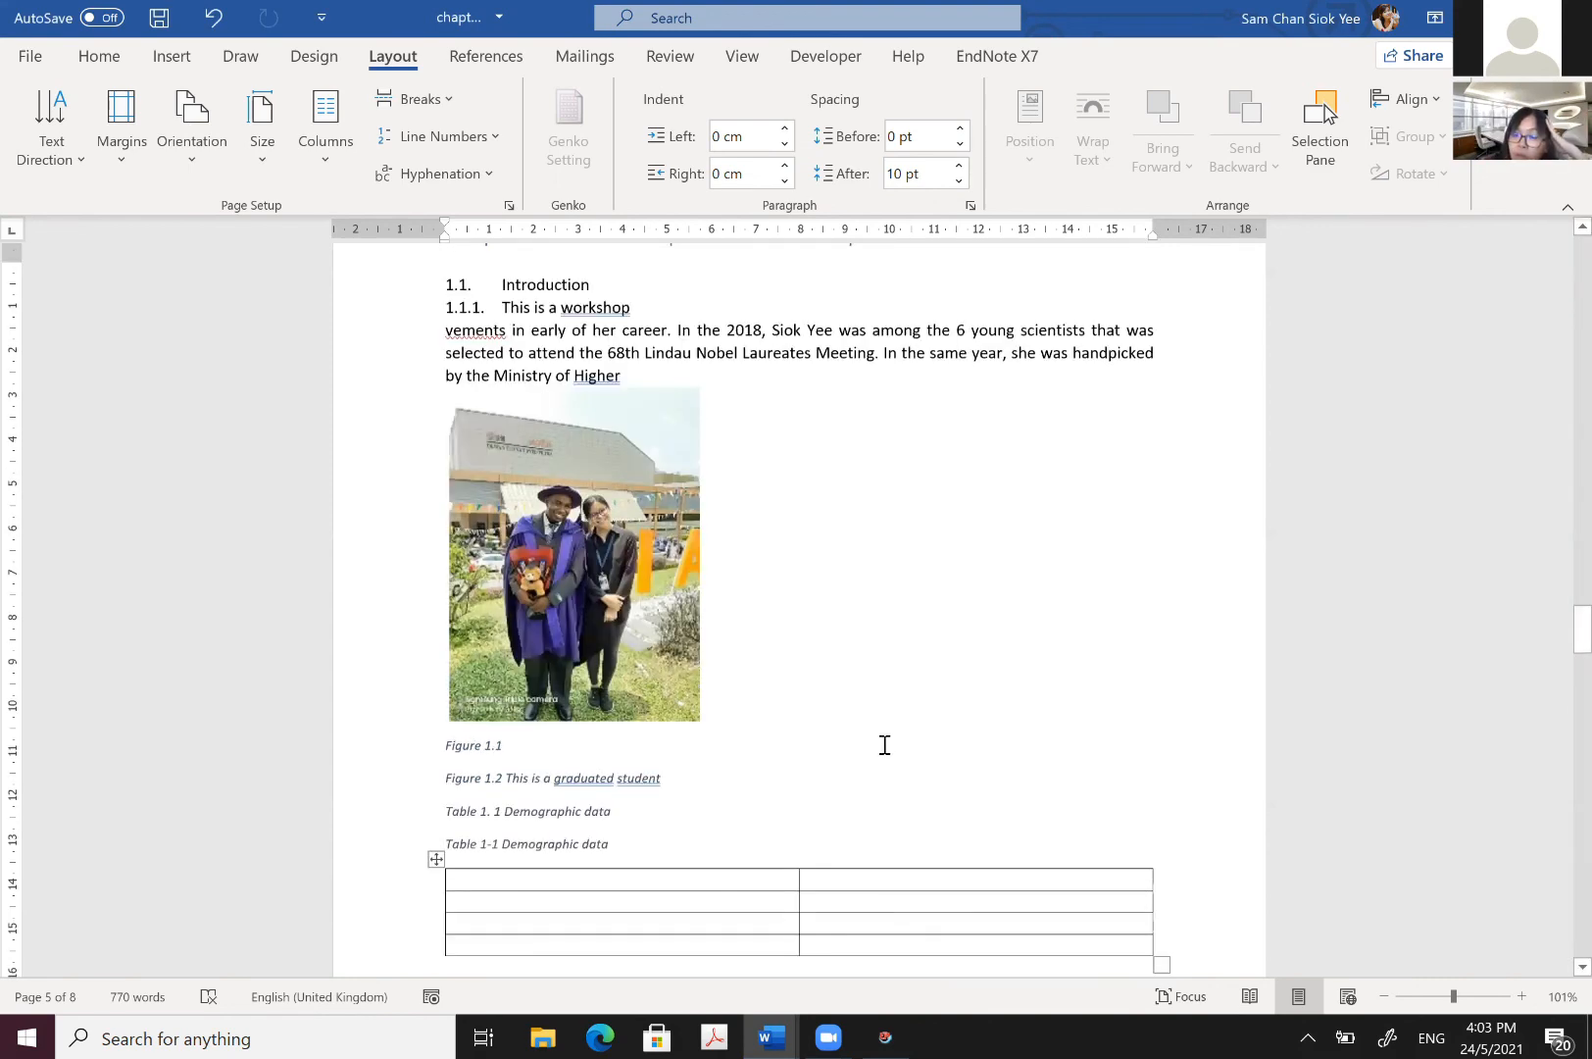
scroll(884, 745, "up", 7)
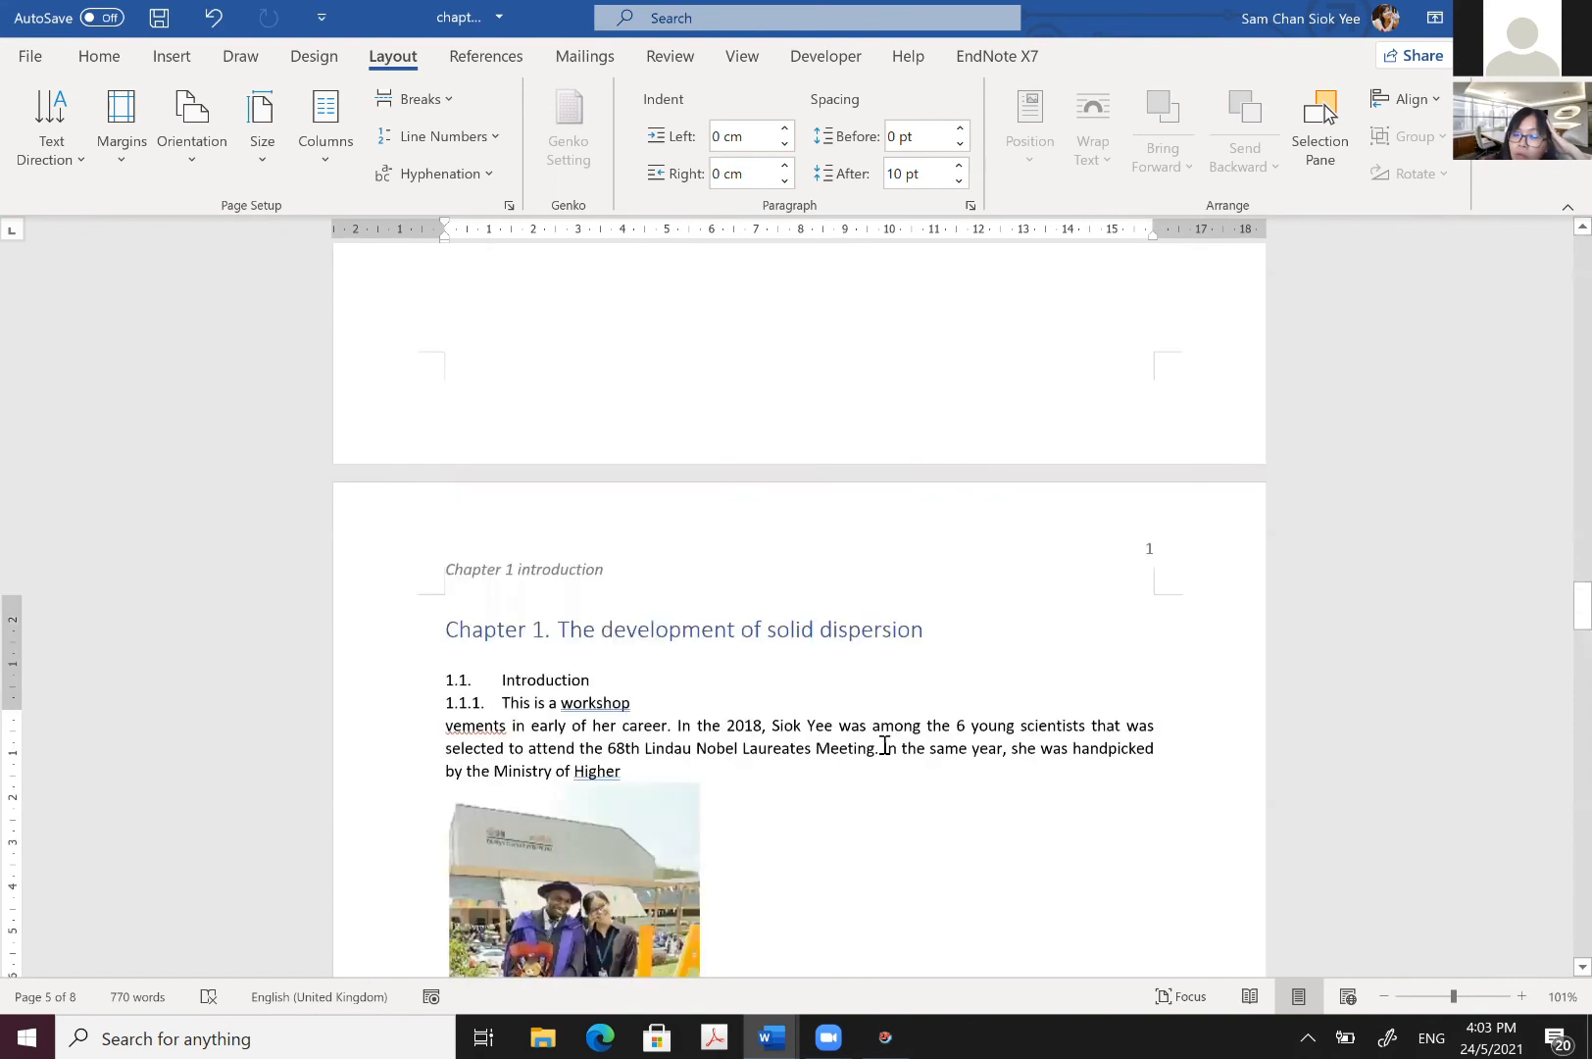
scroll(885, 745, "up", 2)
left_click(883, 743)
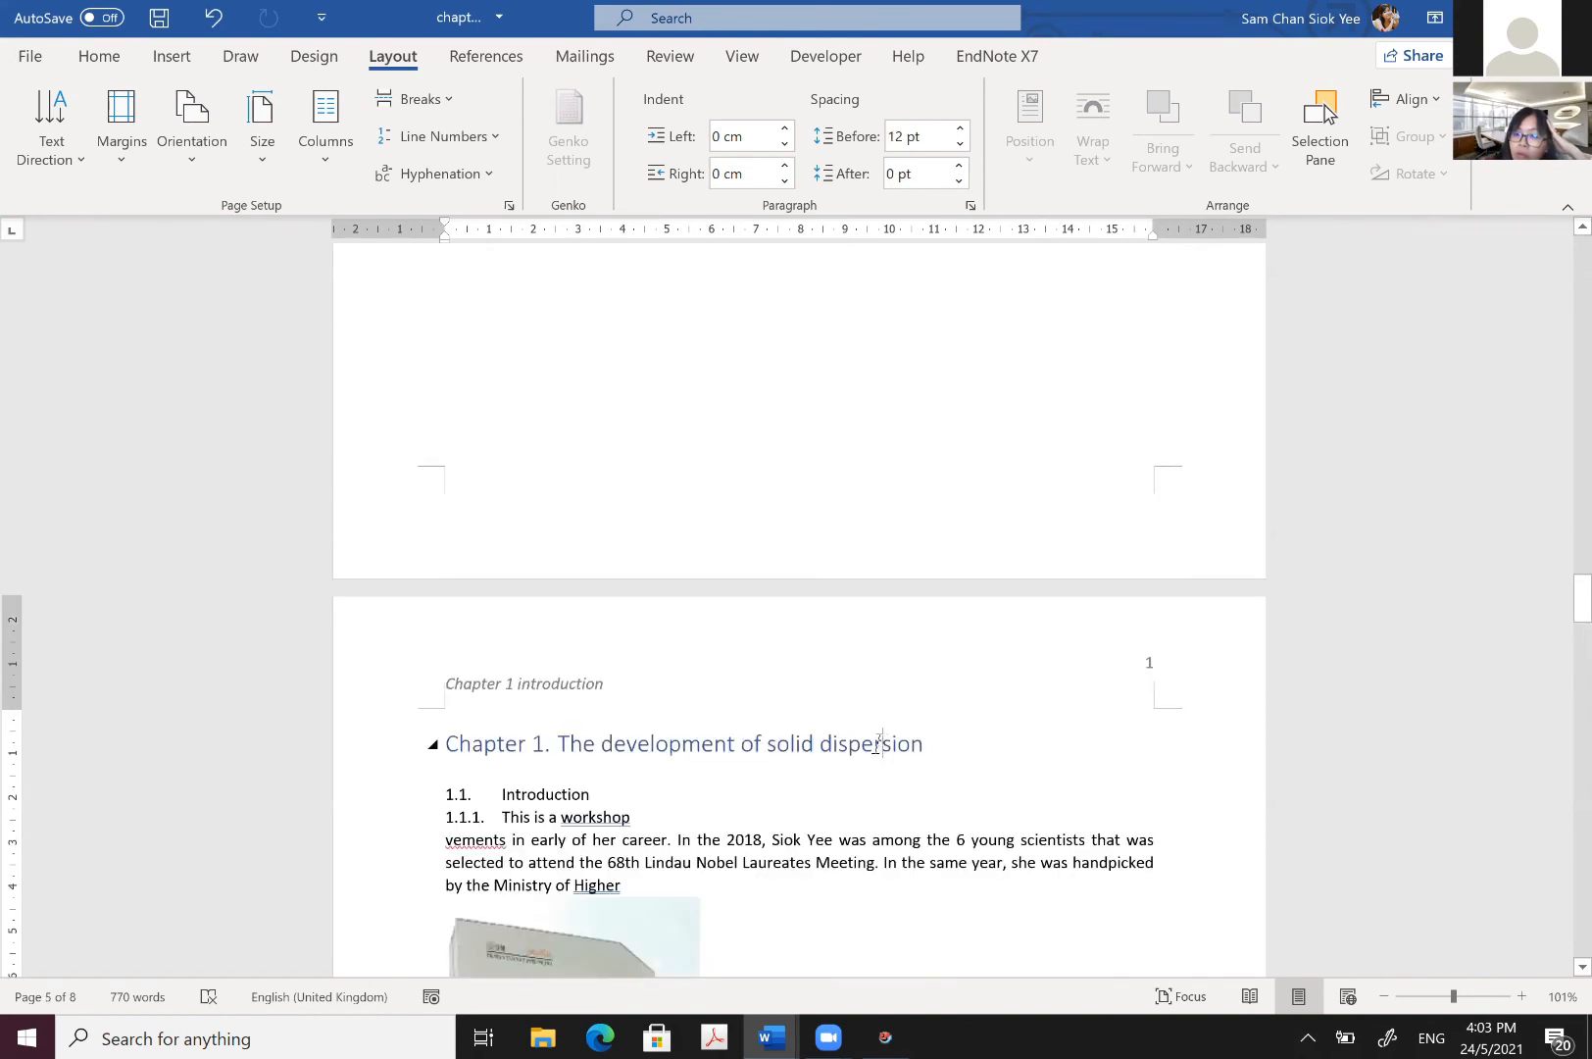
scroll(879, 743, "down", 3)
scroll(877, 744, "down", 1)
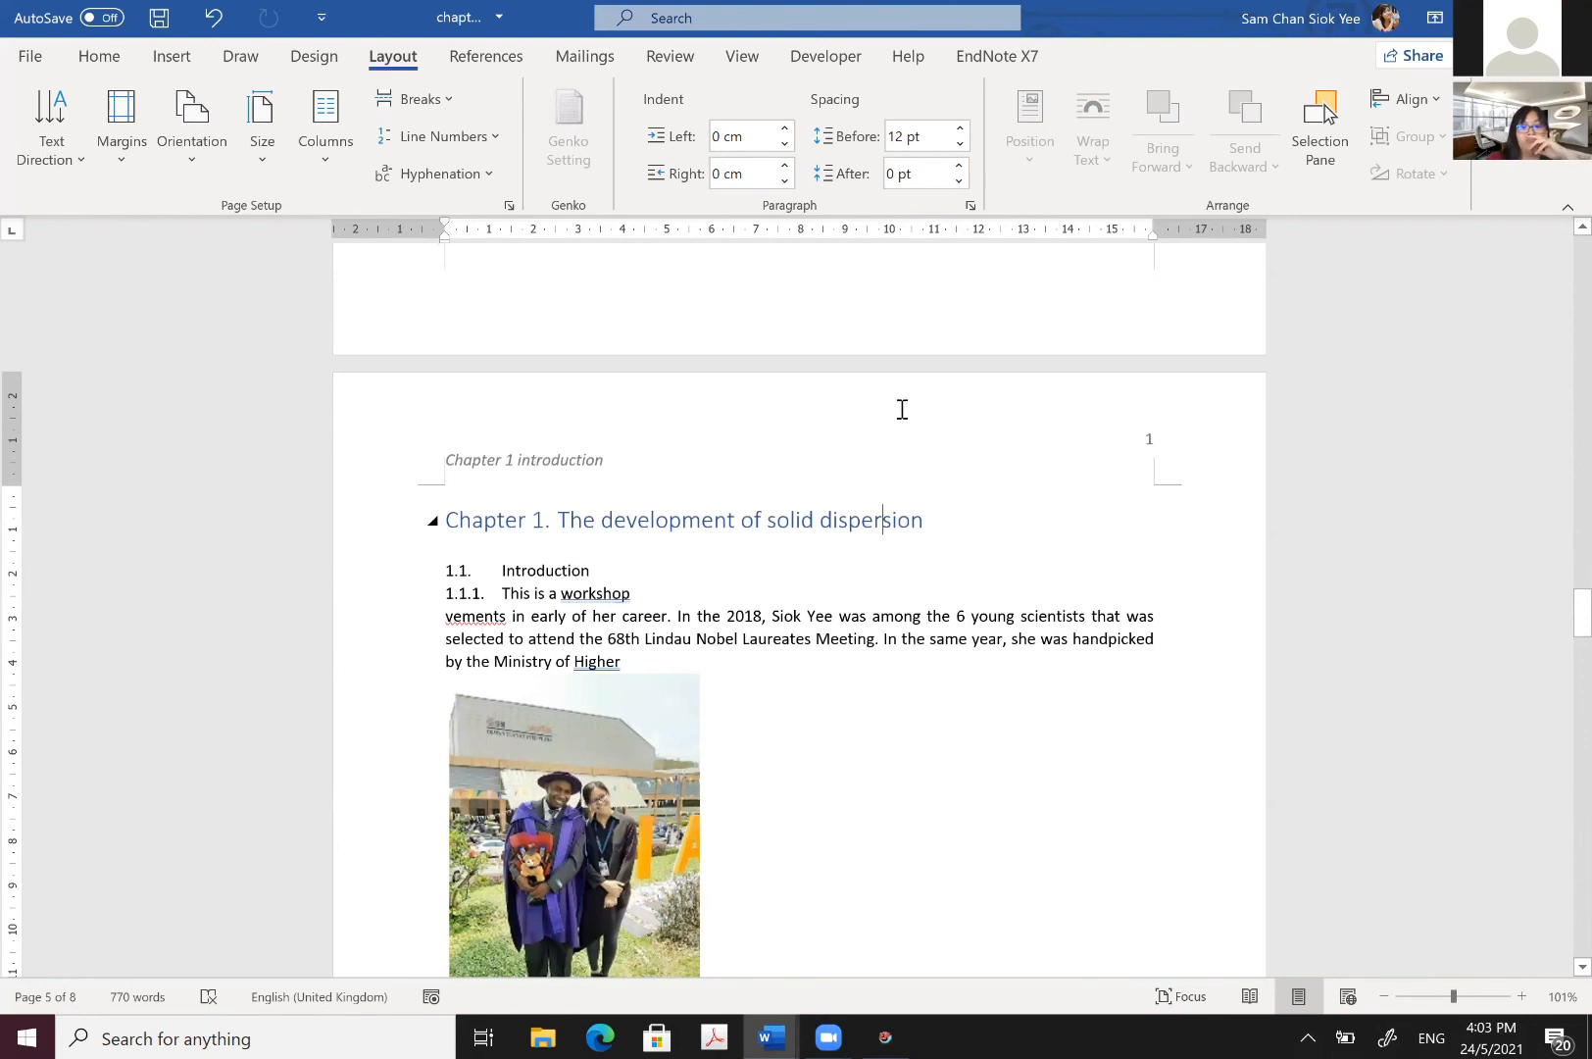
scroll(898, 409, "down", 3)
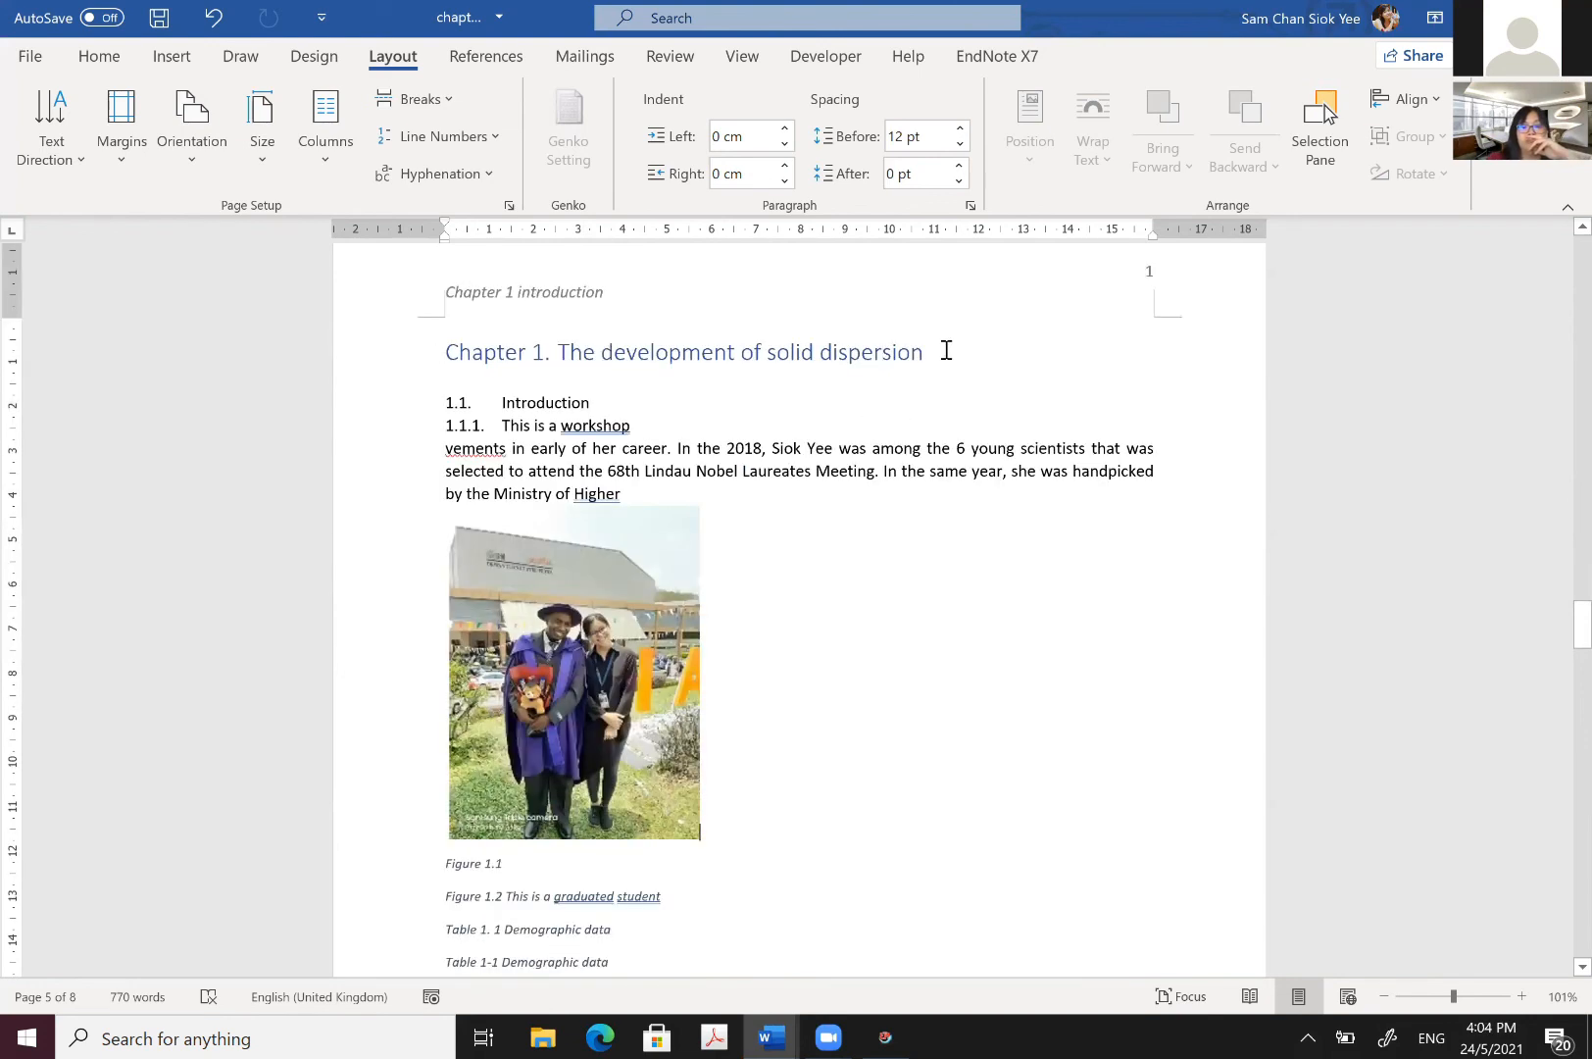
Step: Add blank lines above the graduation picture and insert the photo of two people standing from the Student Pic folder there
left_click(899, 447)
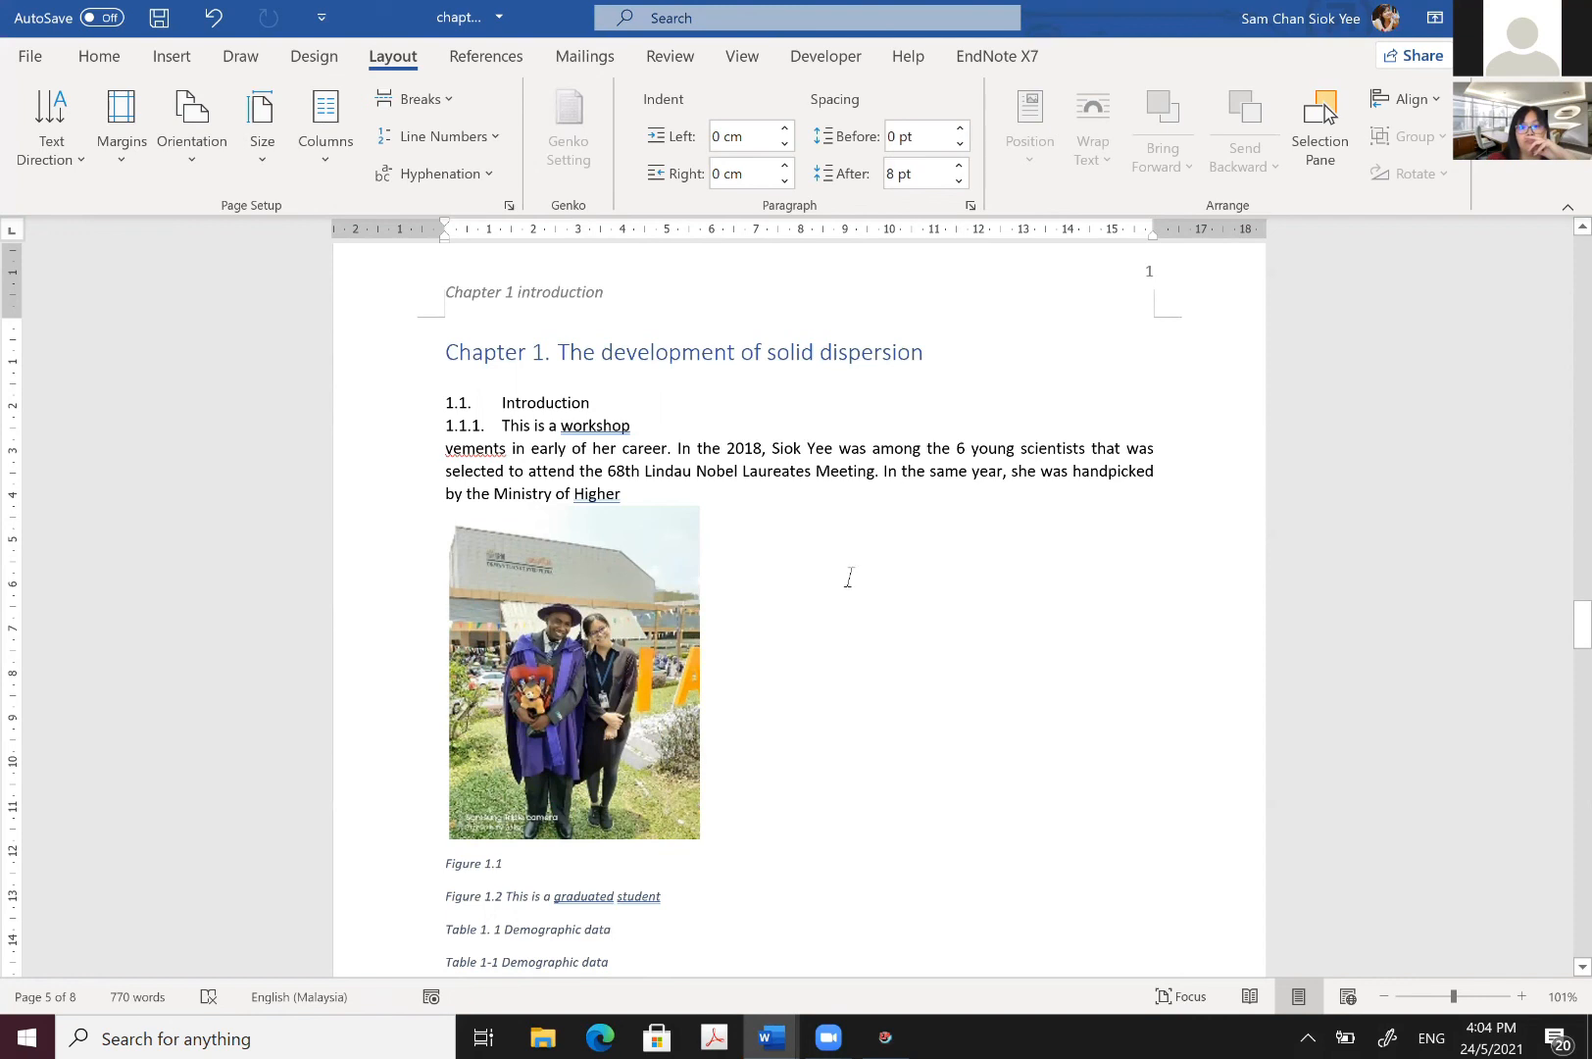
key("Left")
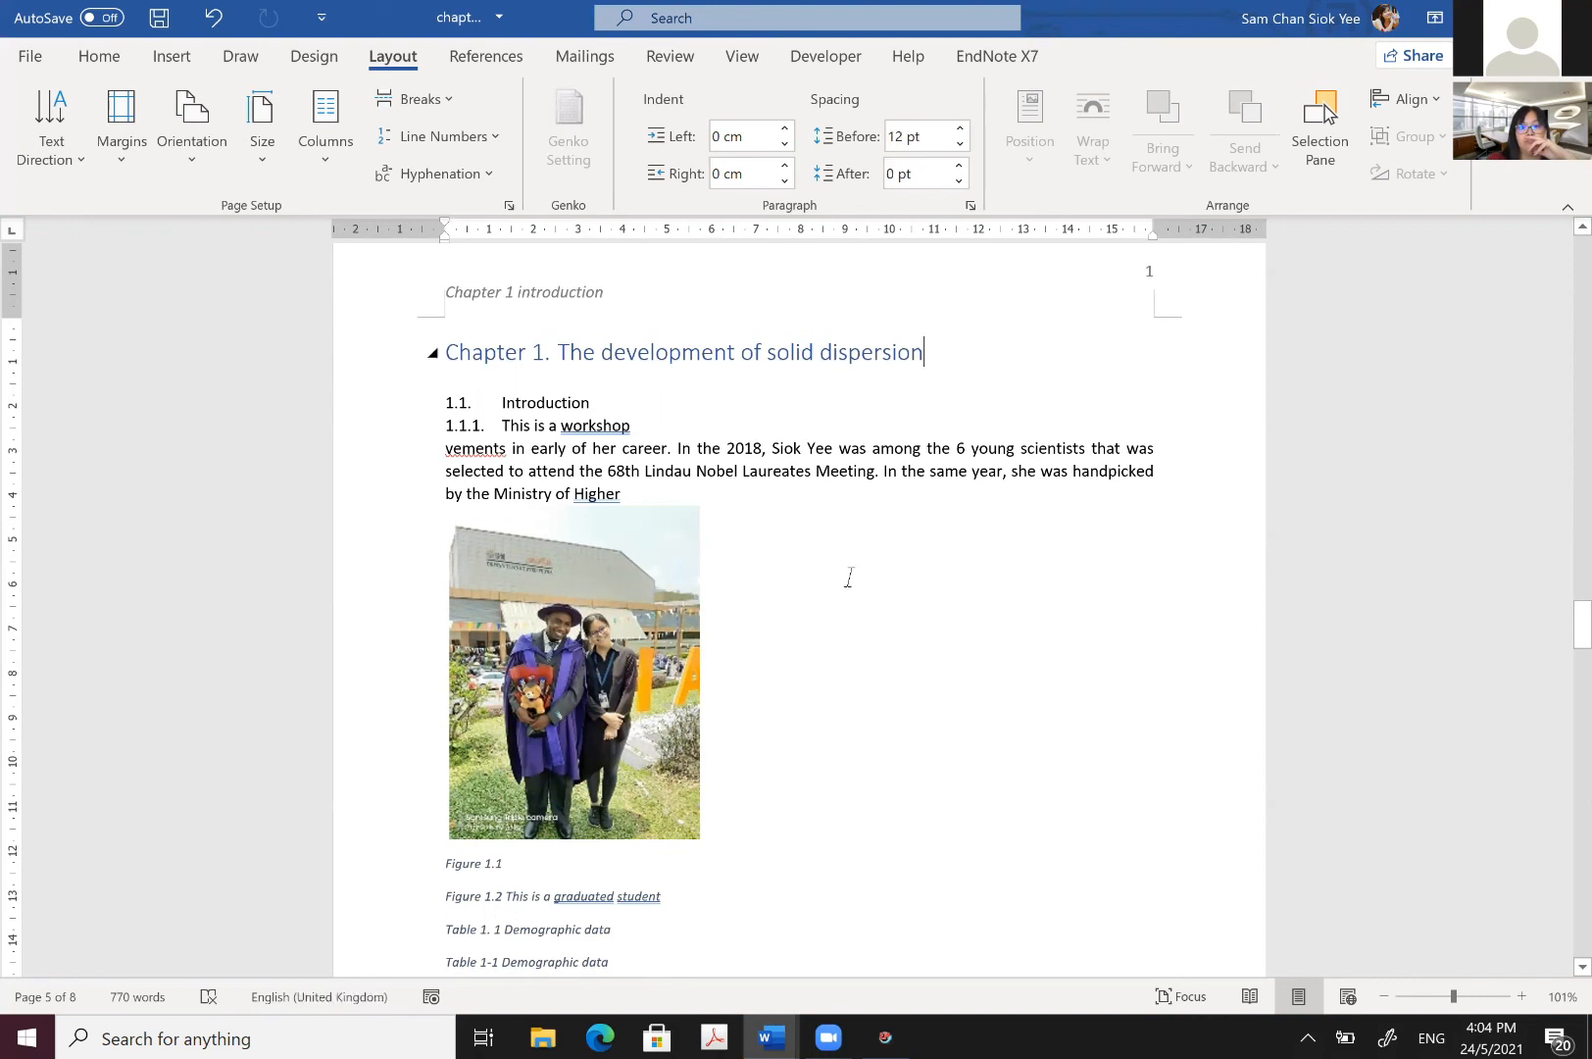
left_click(622, 493)
key("Return")
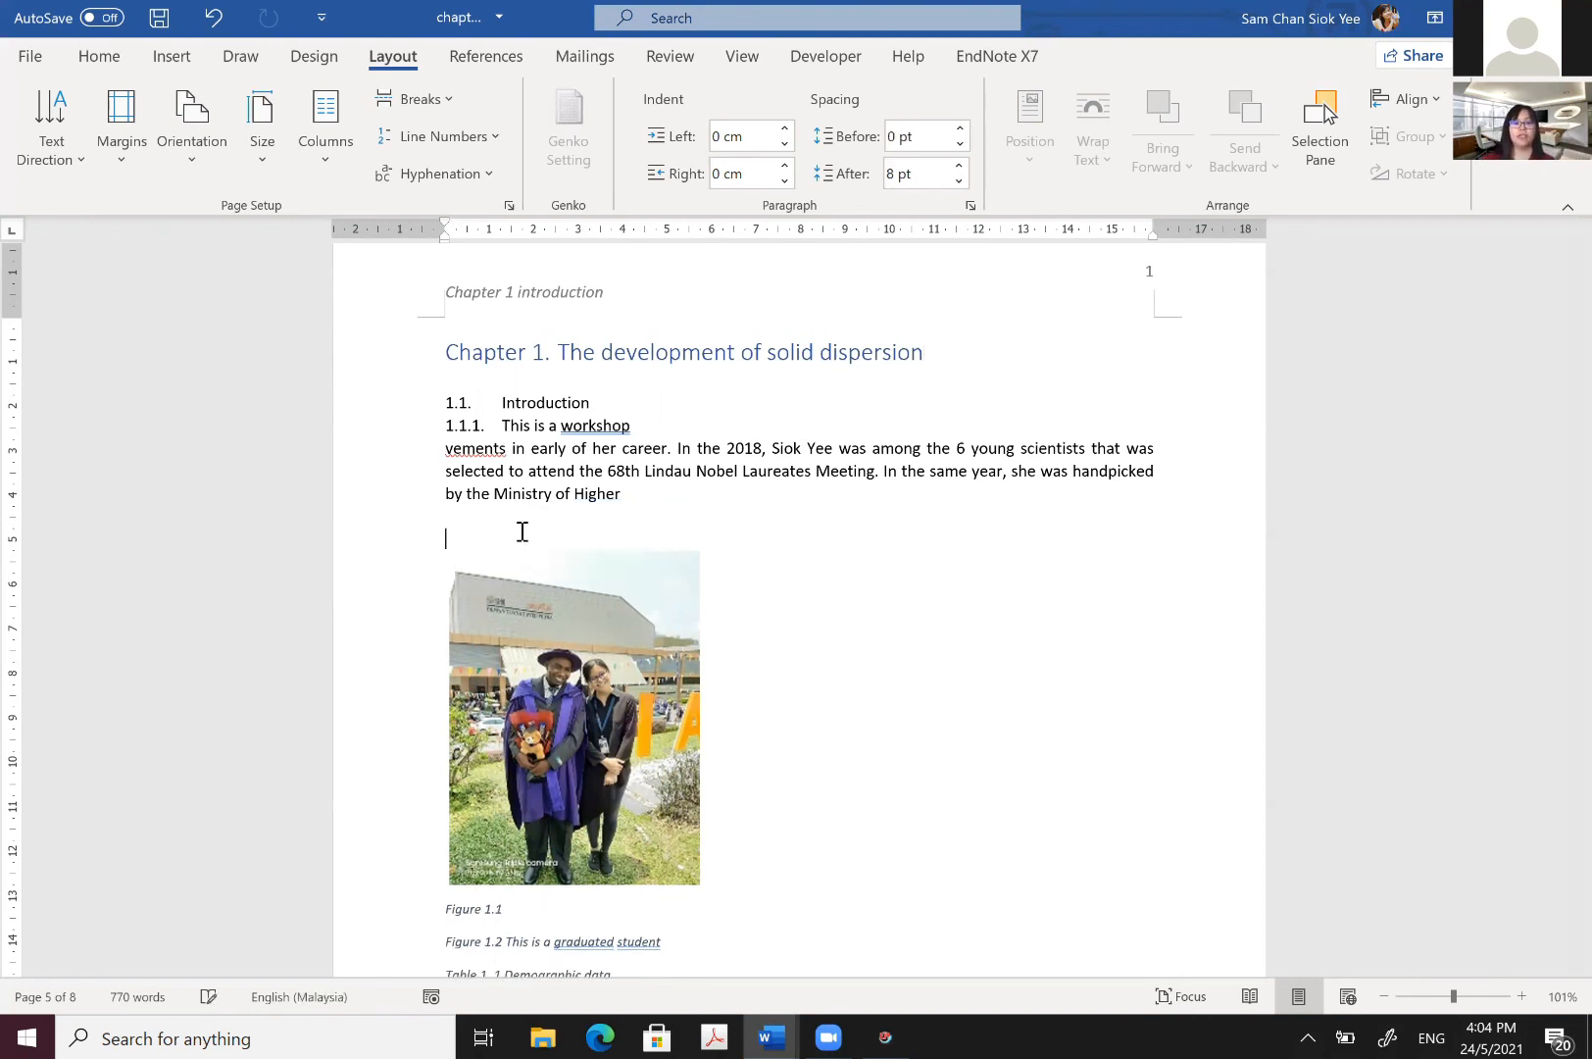
key("Return")
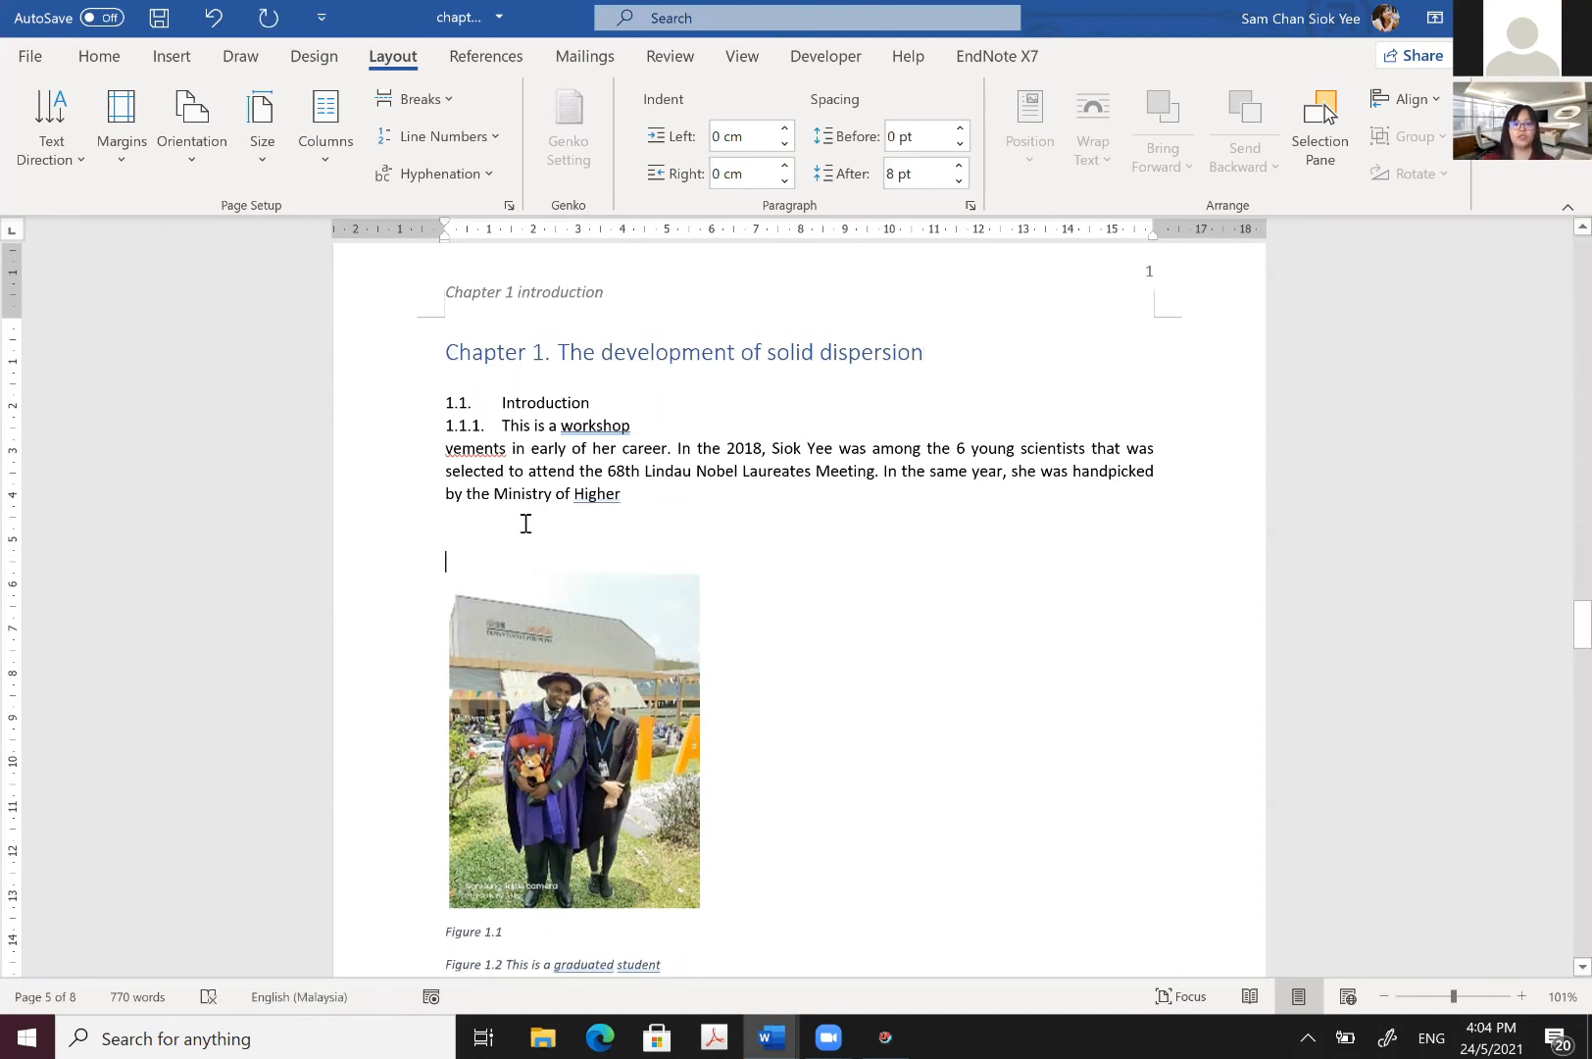
left_click(177, 67)
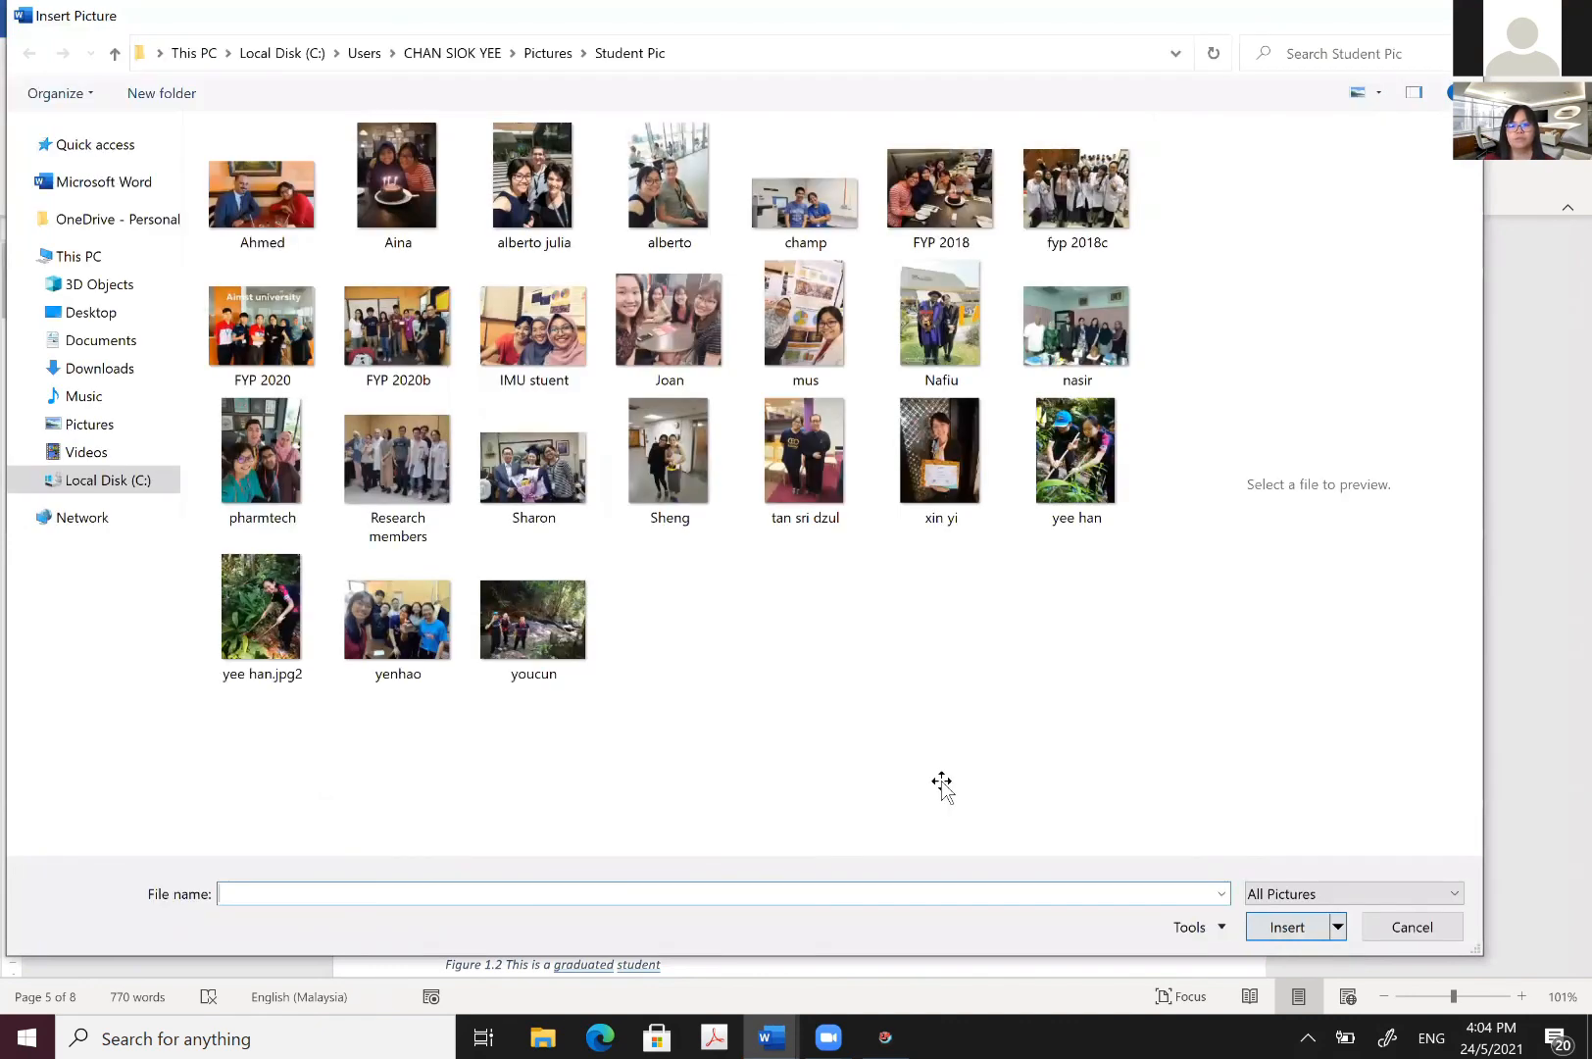
left_click(845, 398)
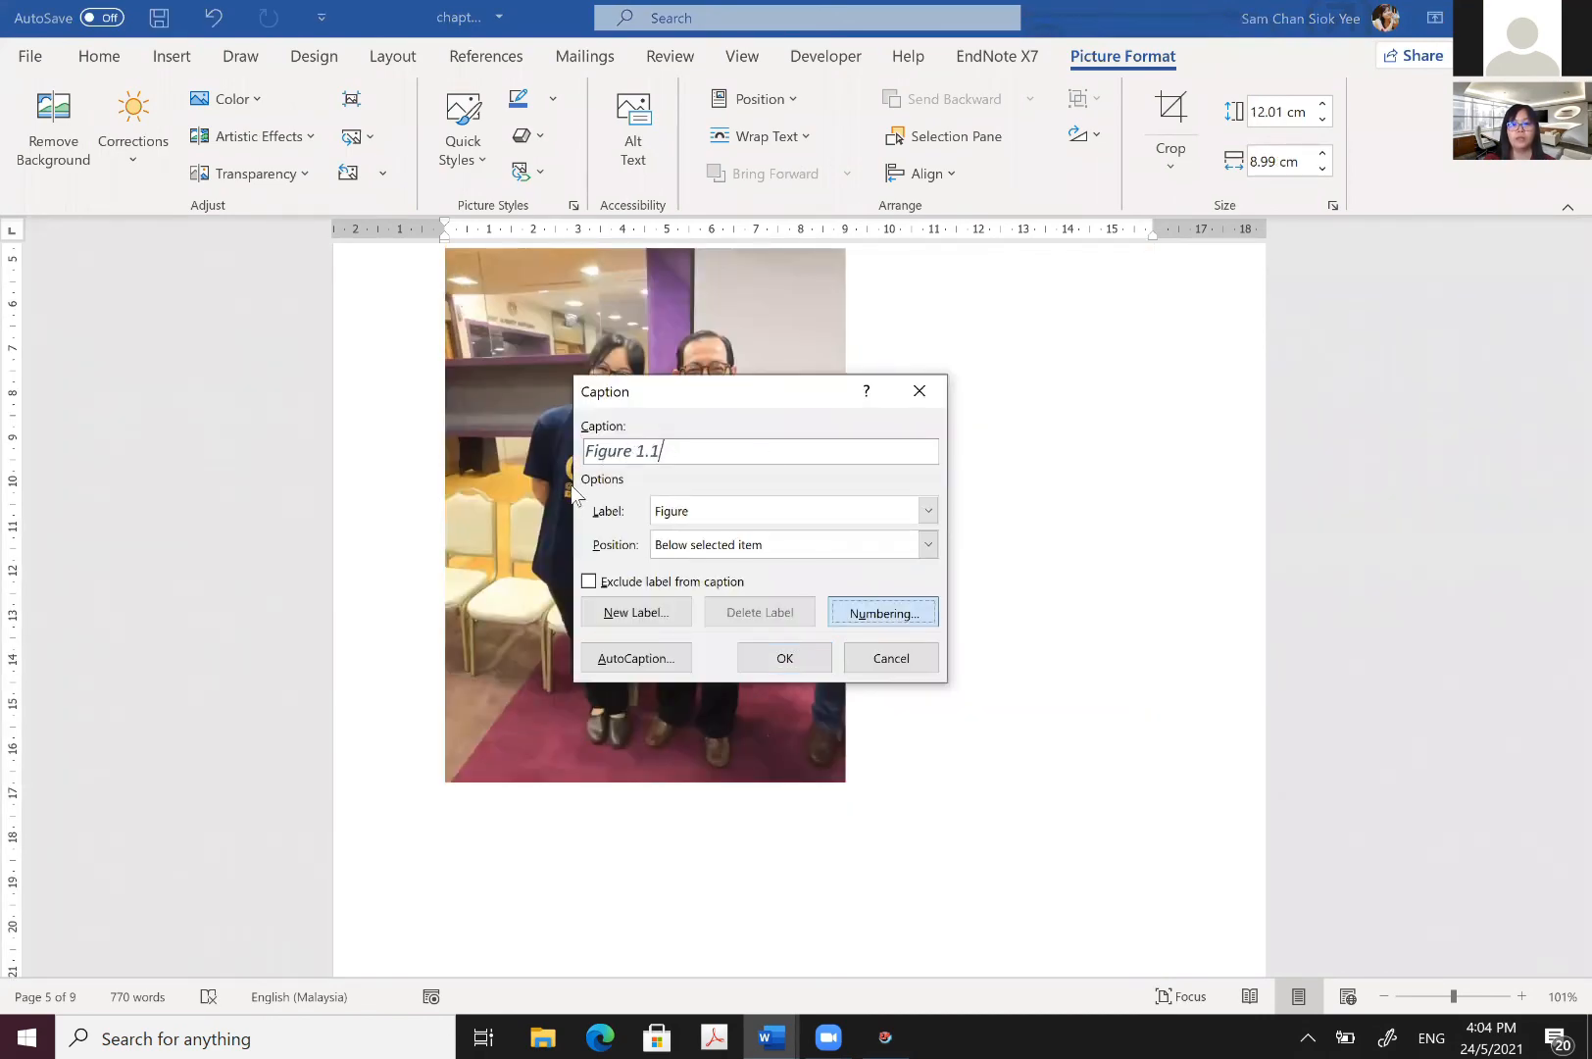
Step: Caption the new picture "Figure 1.1 this is Tan sri" below it, including the Heading 1 chapter number with a period separator
left_click(883, 611)
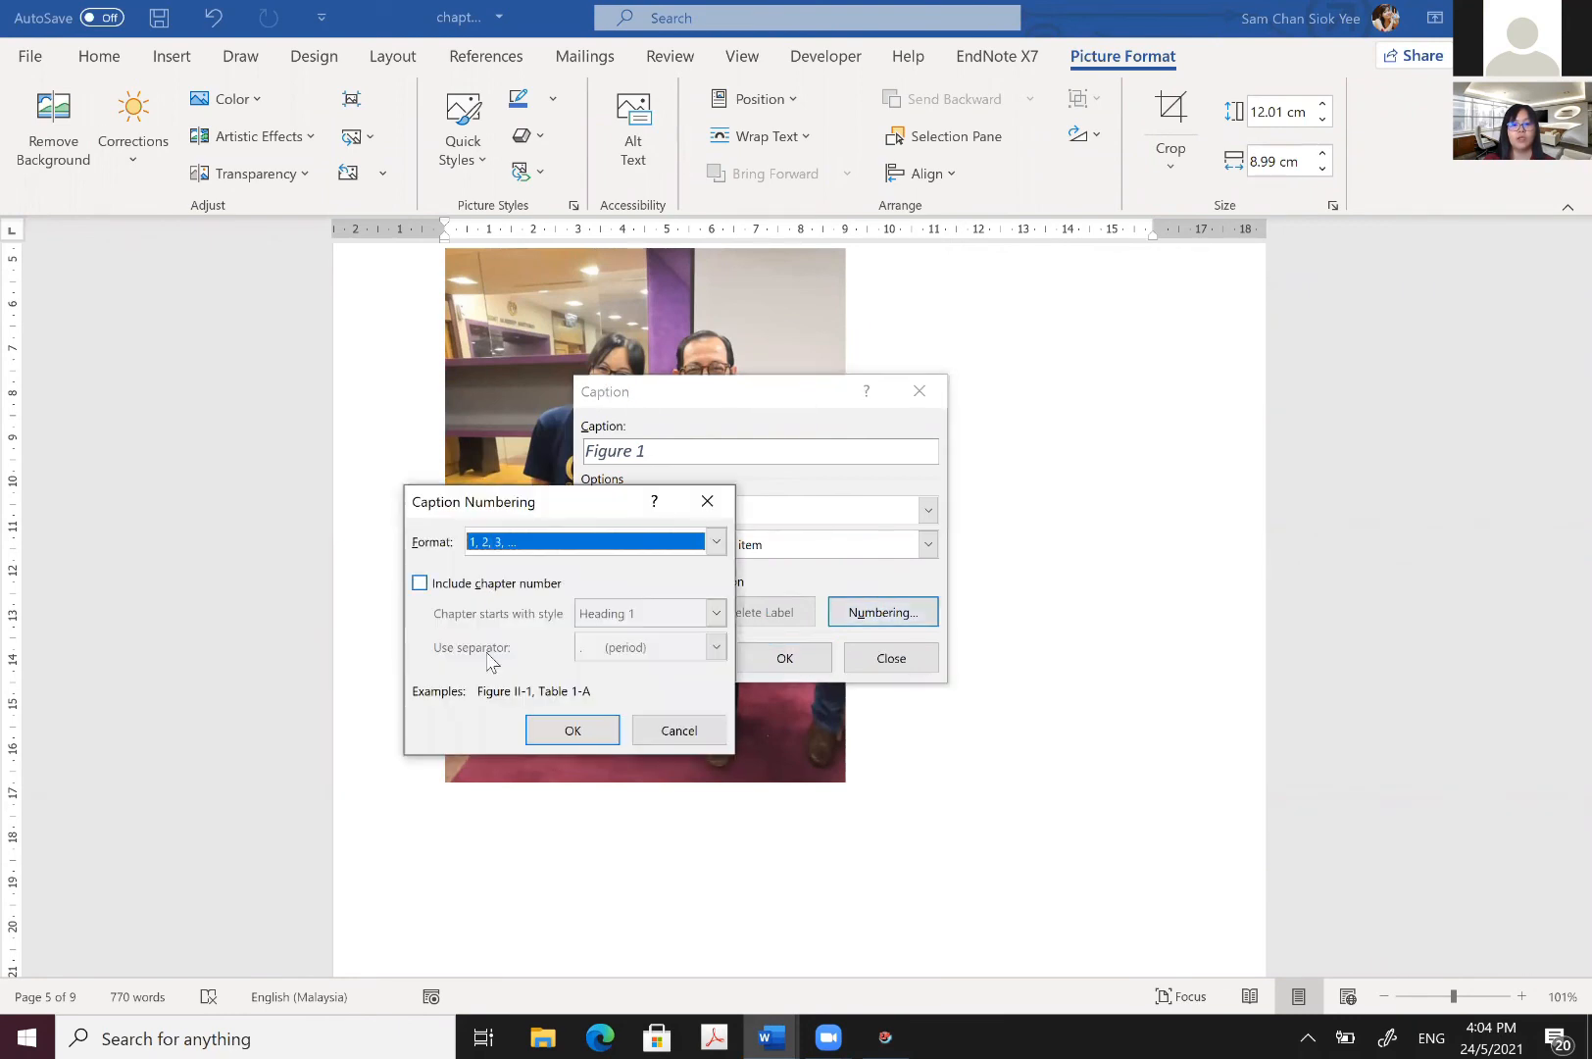
left_click(420, 583)
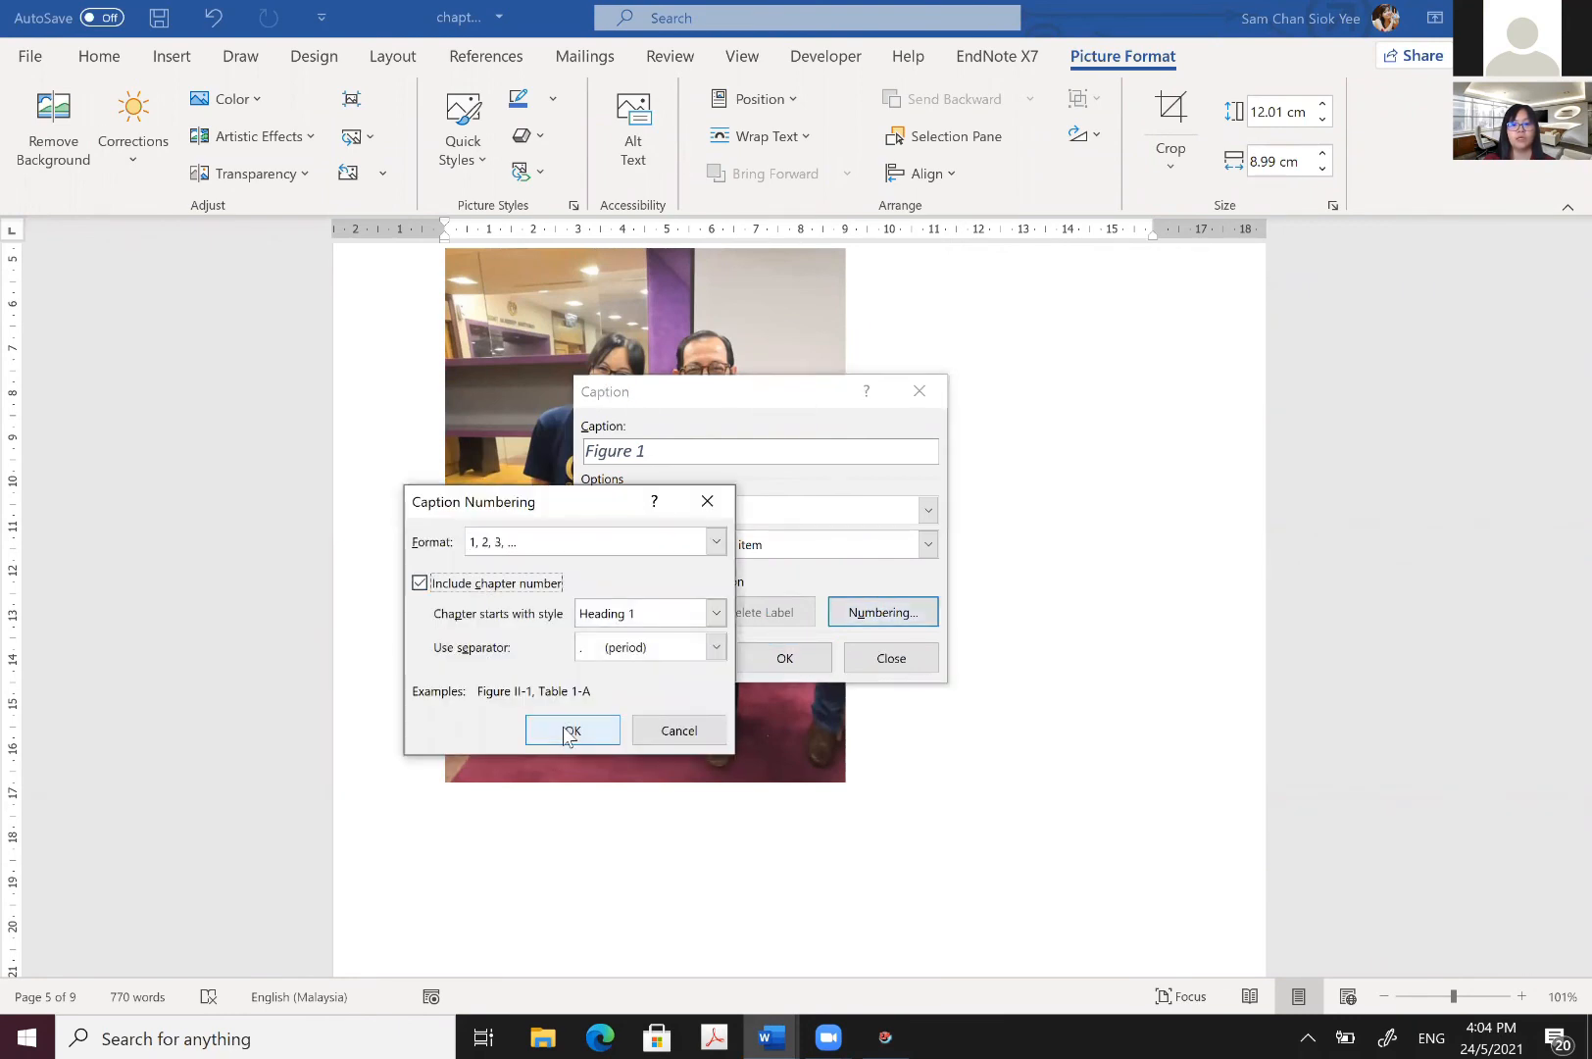
left_click(570, 732)
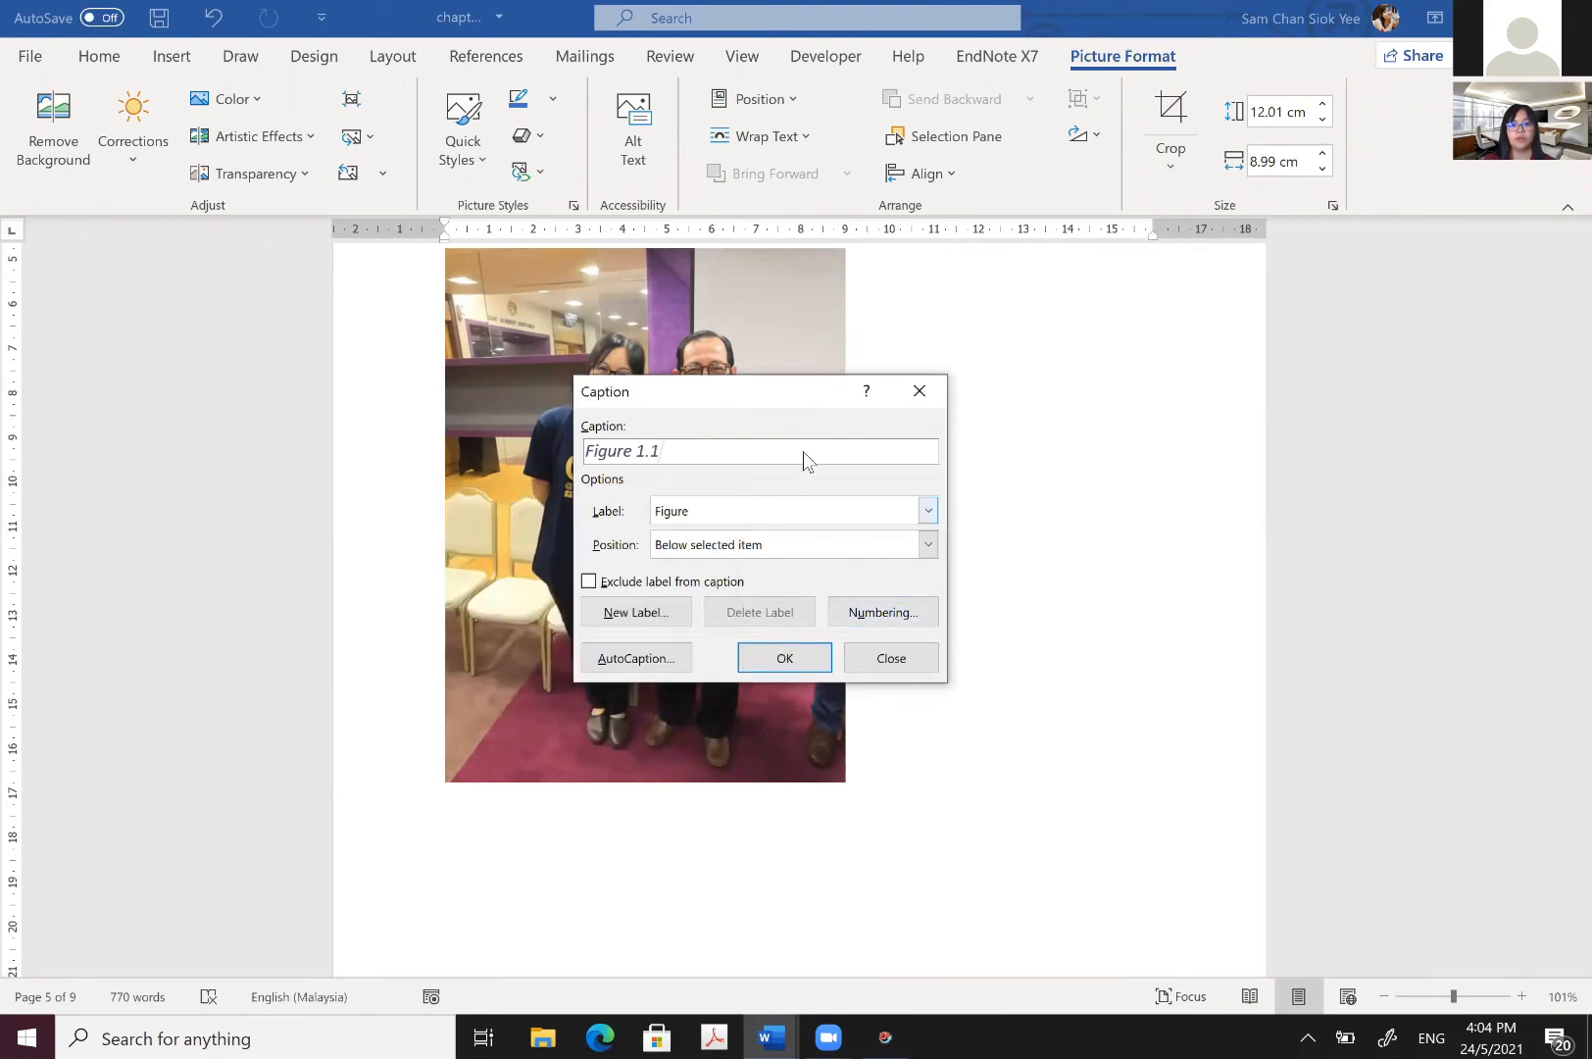
type("this")
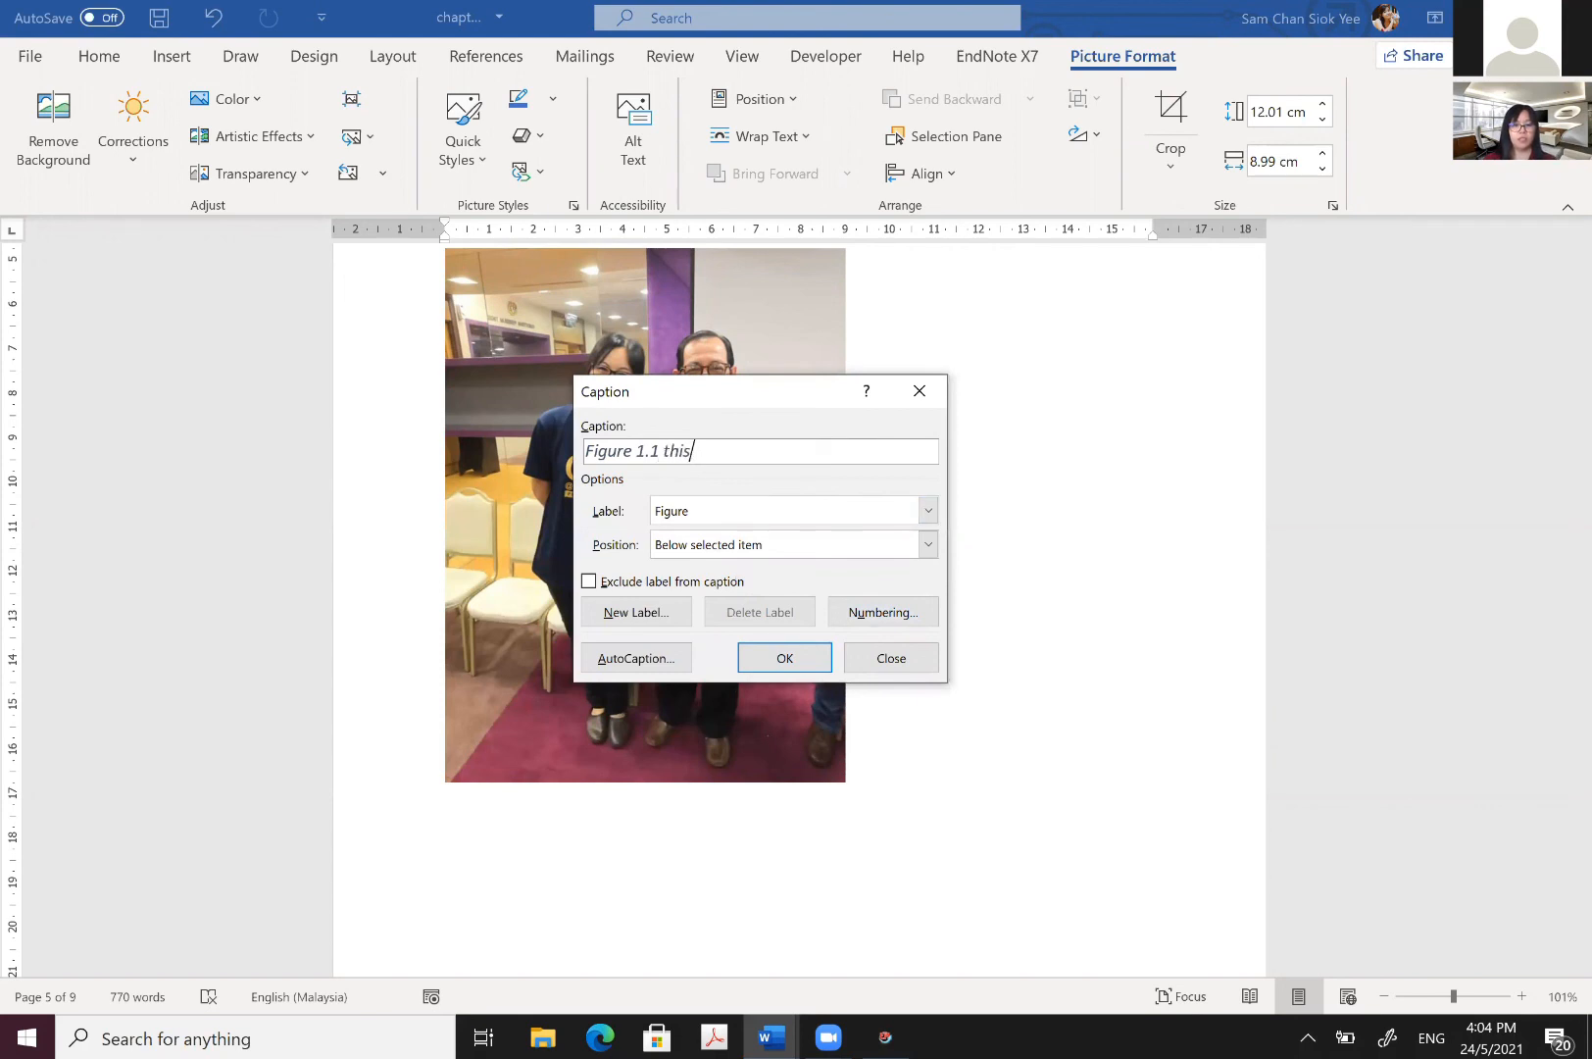
type(" is Tan sri")
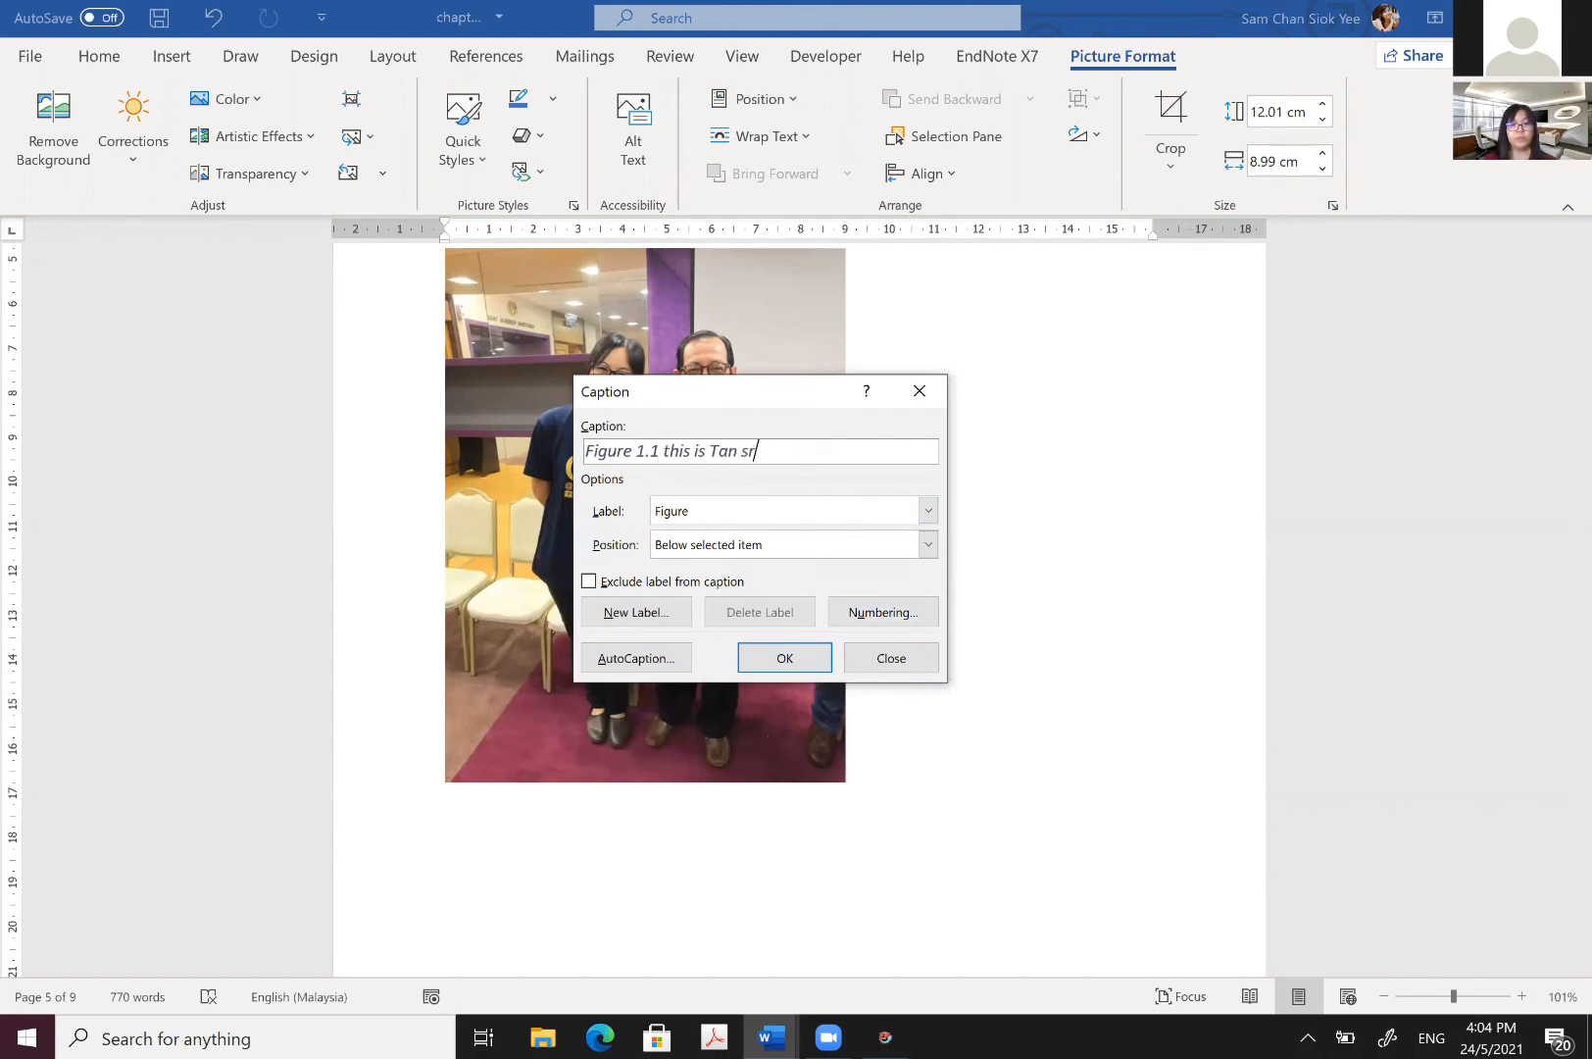
left_click(785, 657)
key("Return")
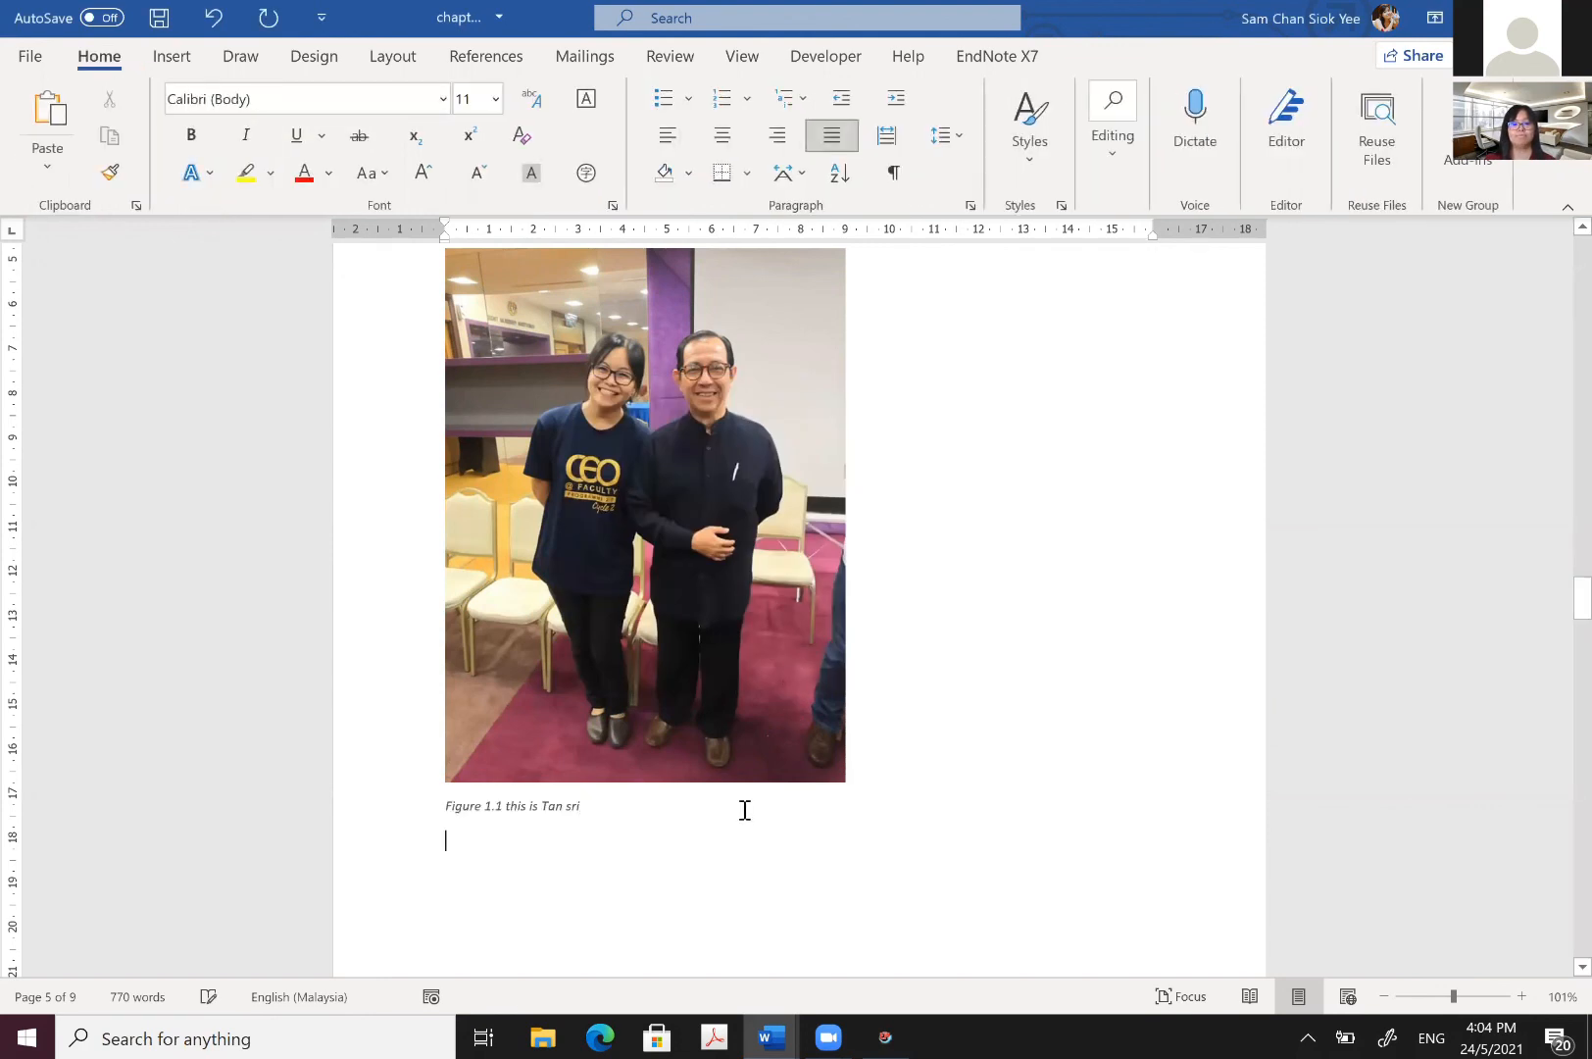
Step: Update the entire table of figures under the List of Figure heading, not only its page numbers
left_click(621, 804)
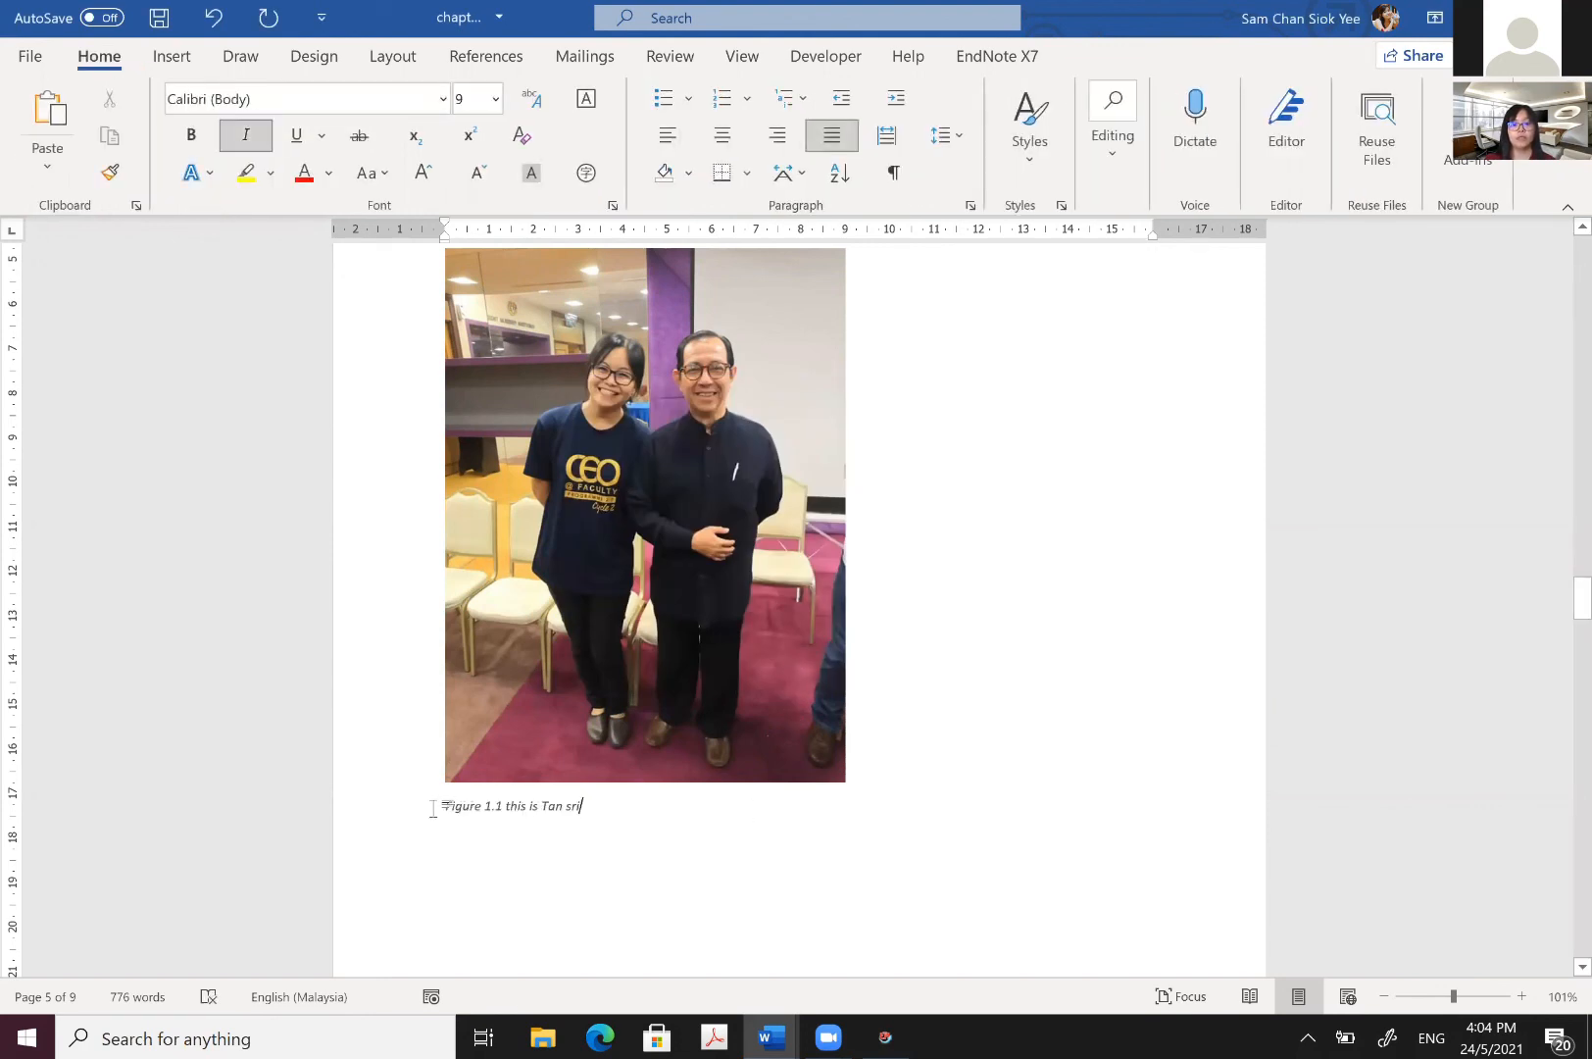
triple_click(432, 806)
scroll(441, 806, "down", 3)
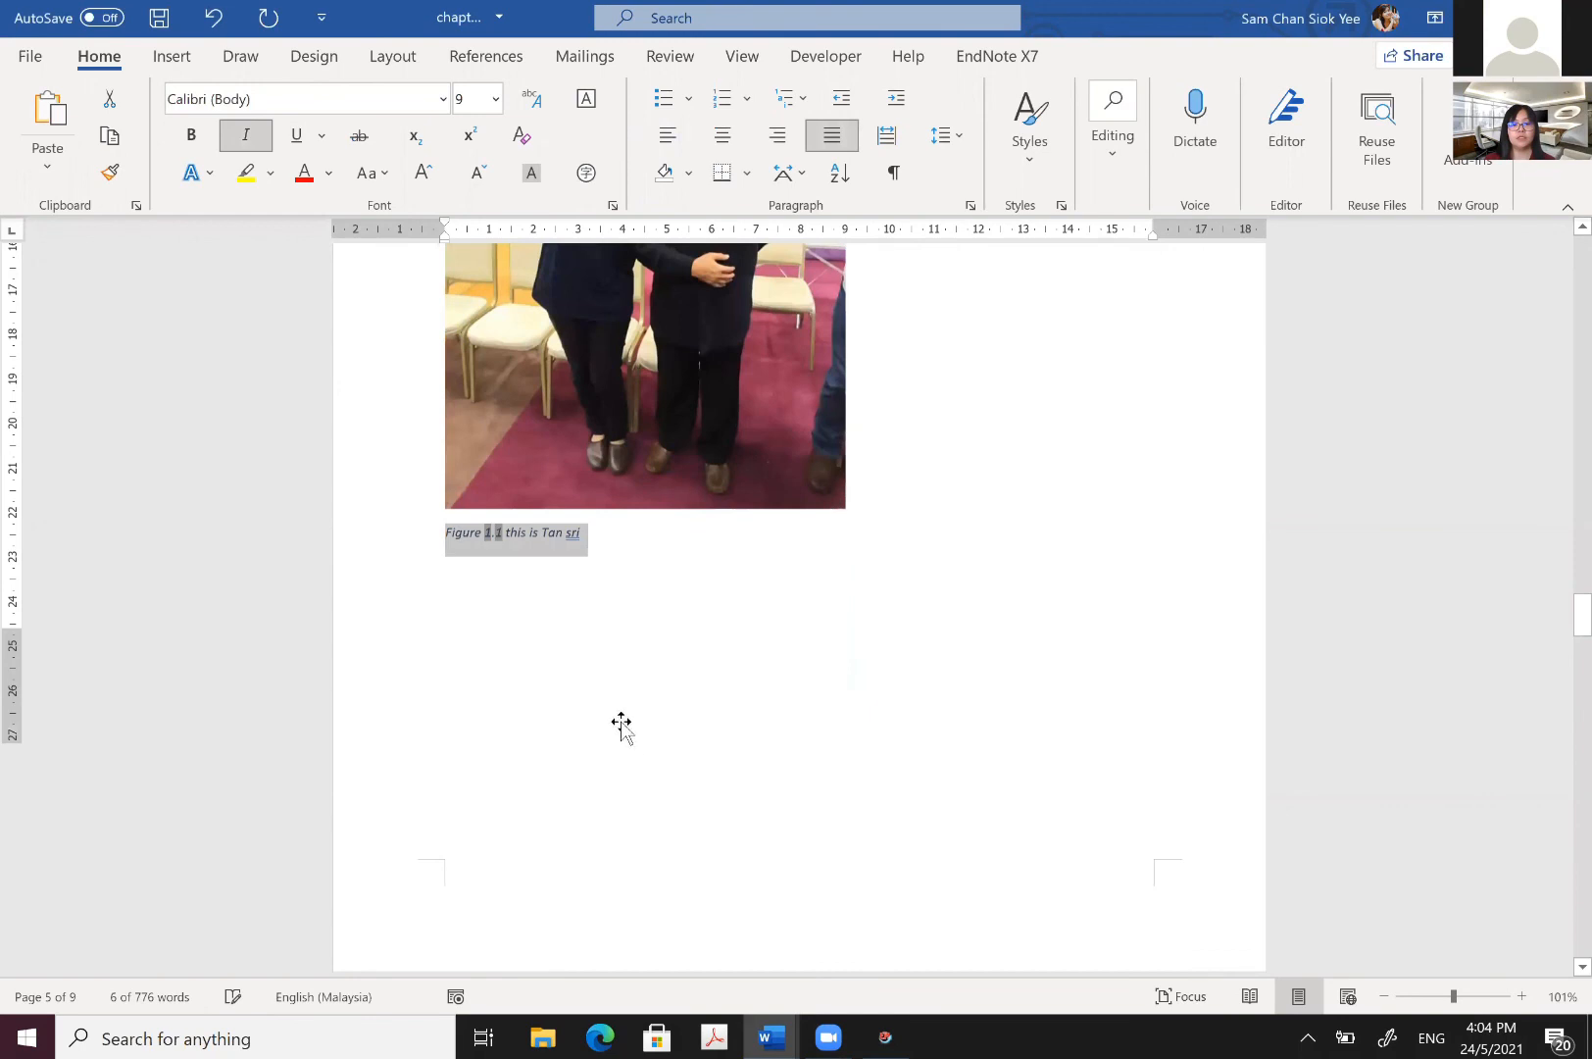
scroll(621, 727, "down", 5)
scroll(632, 685, "up", 6)
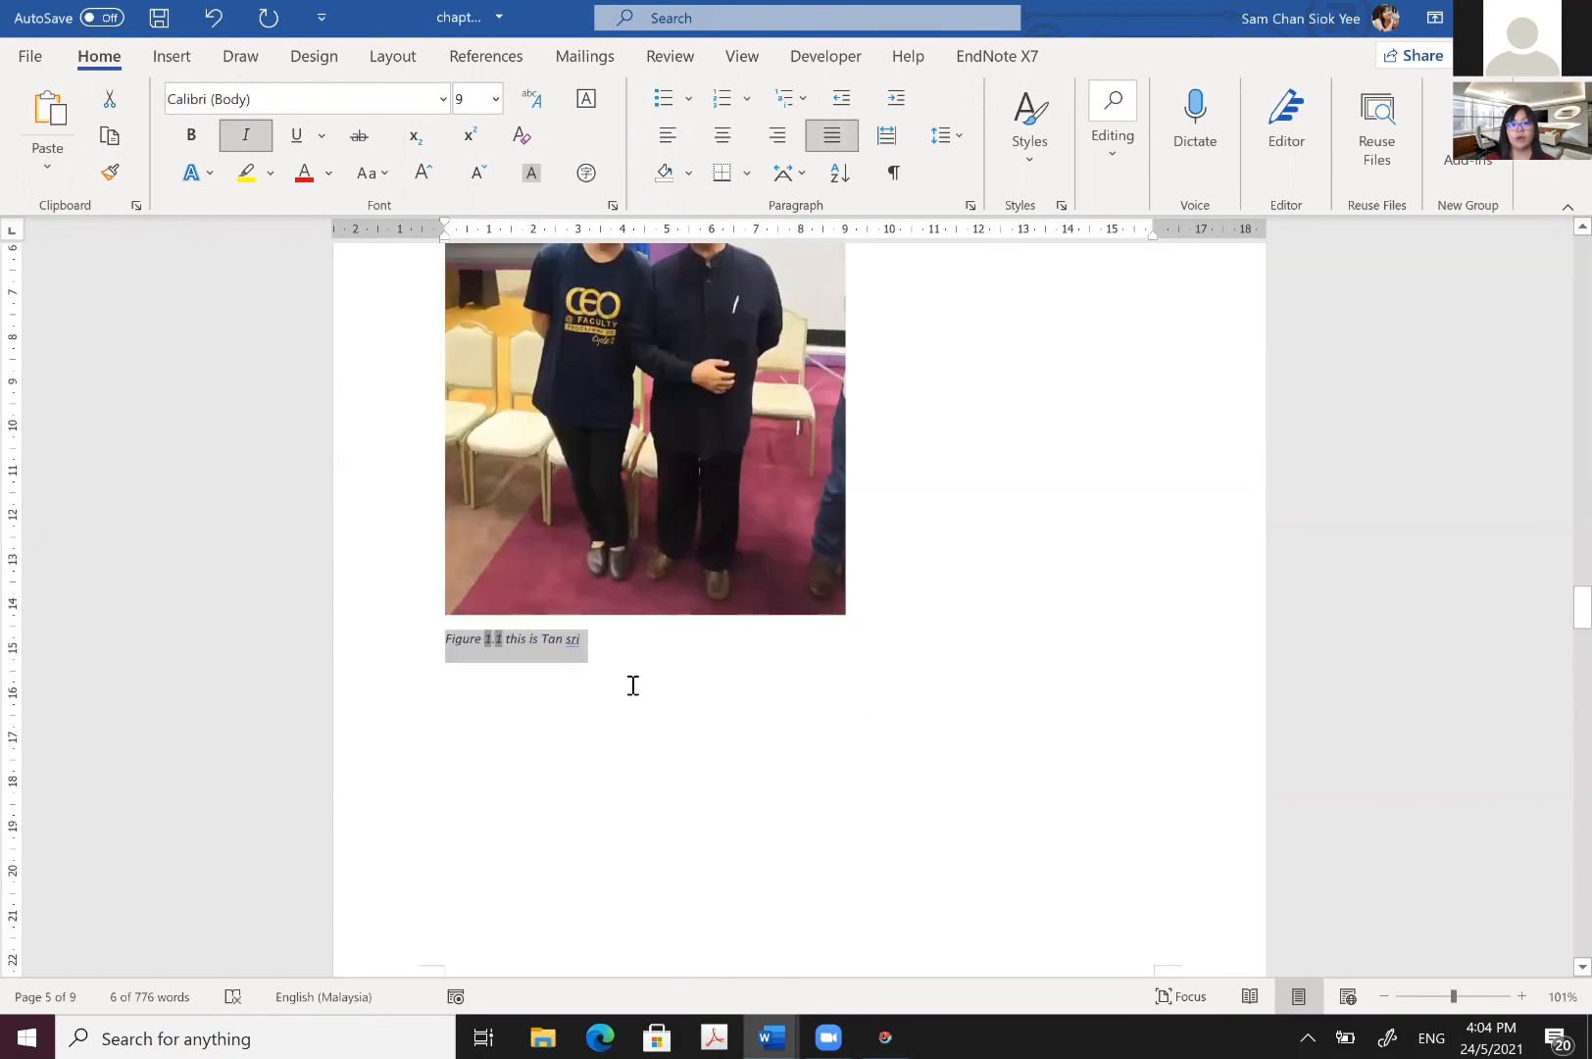
scroll(632, 685, "up", 6)
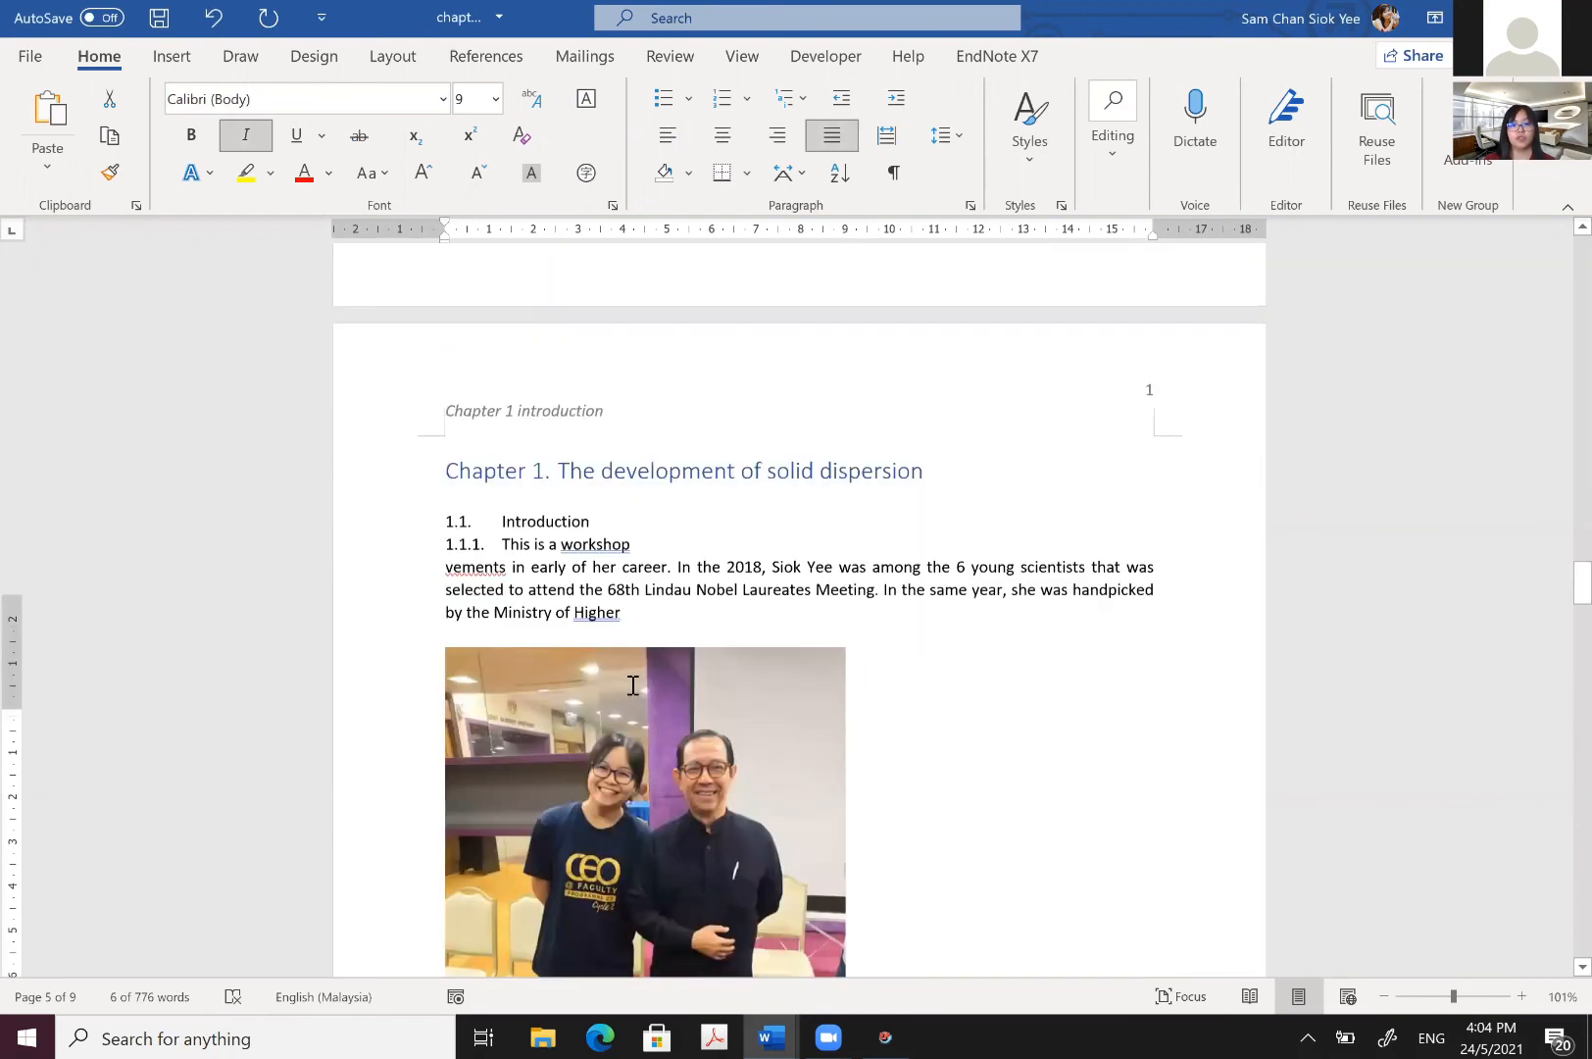
scroll(639, 664, "up", 10)
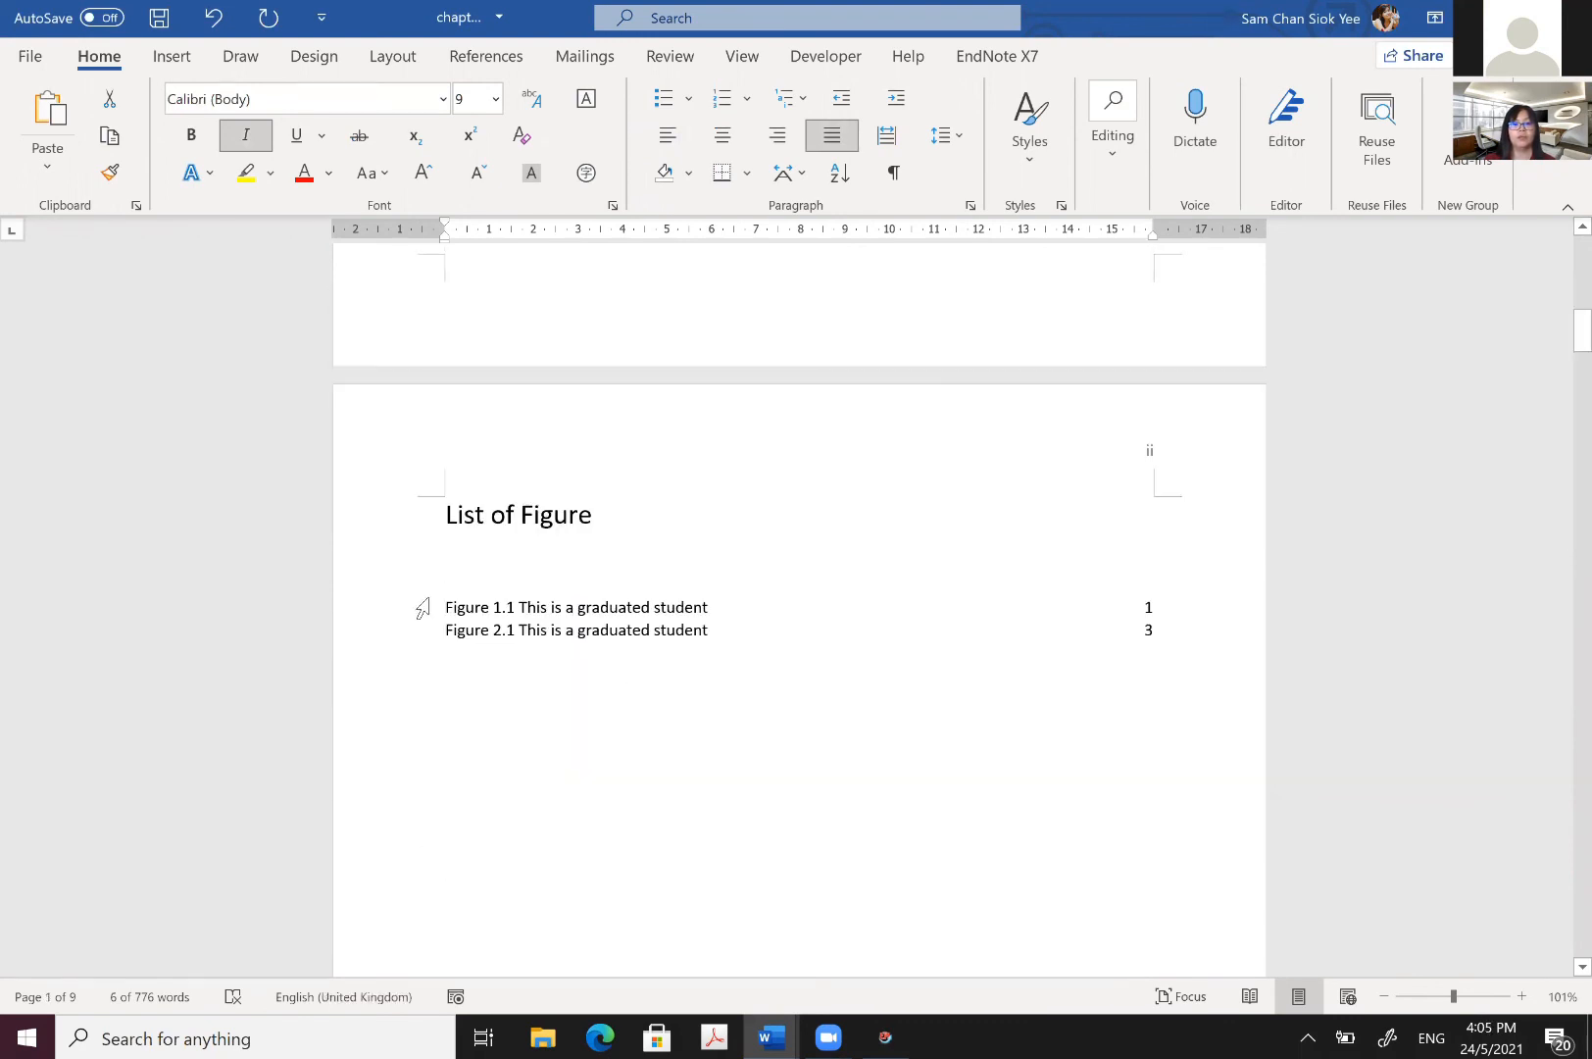
left_click(592, 612)
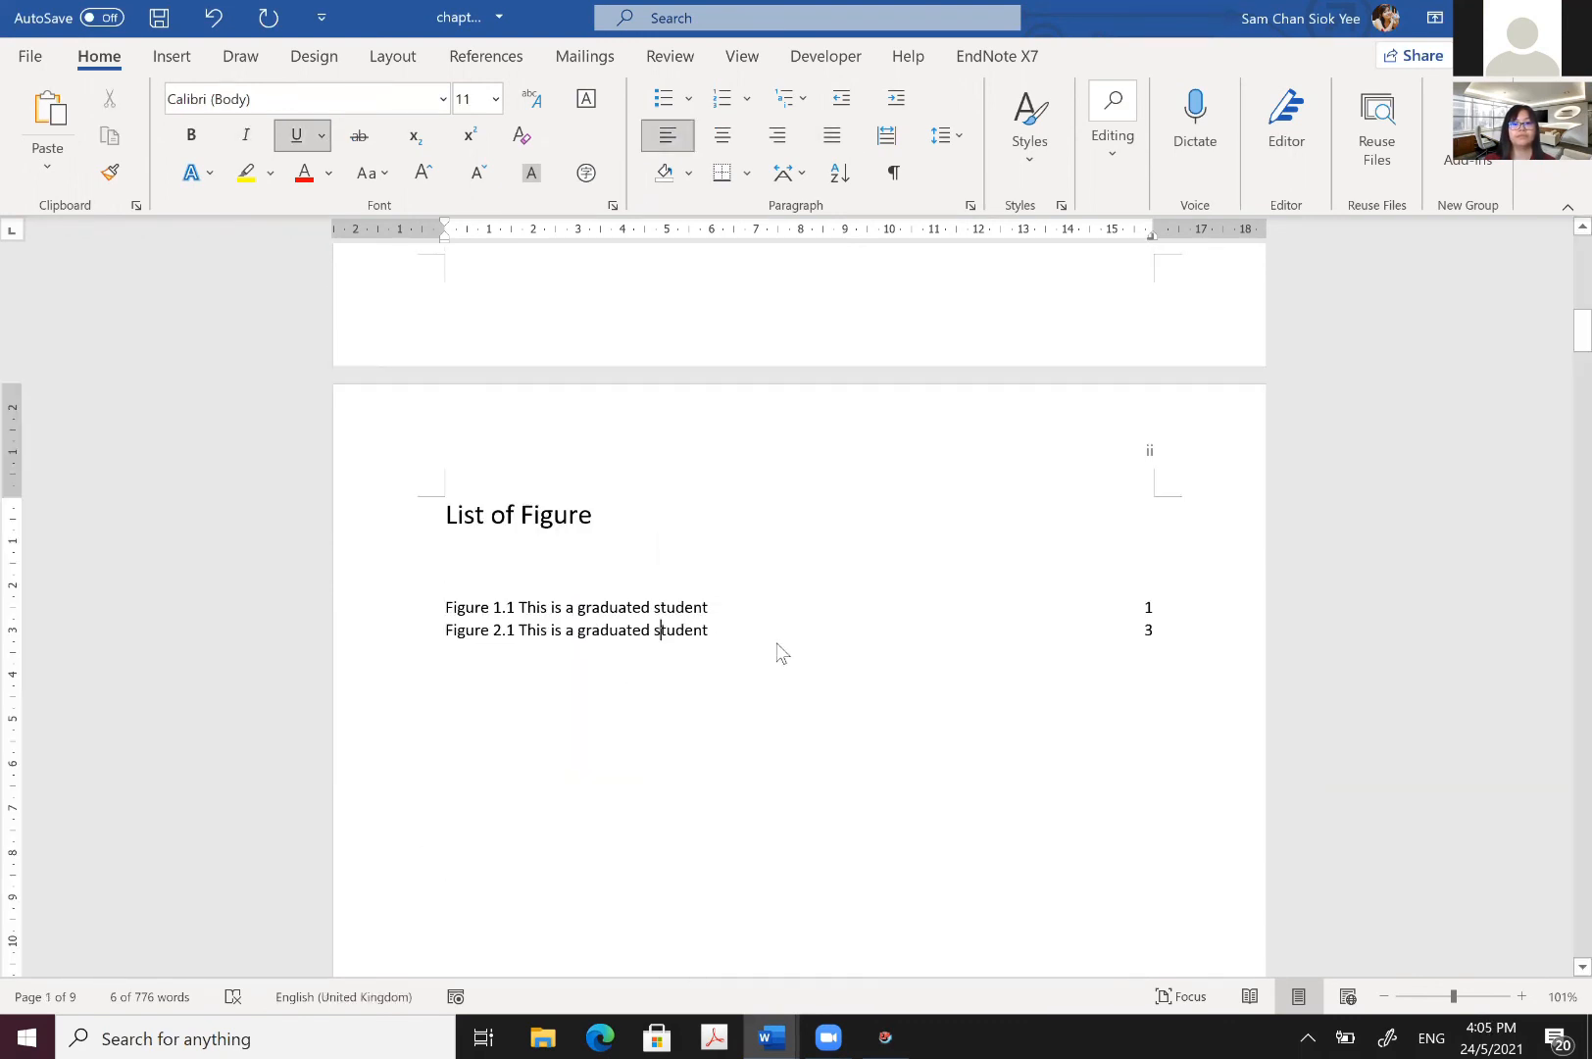
left_click(791, 638)
right_click(791, 637)
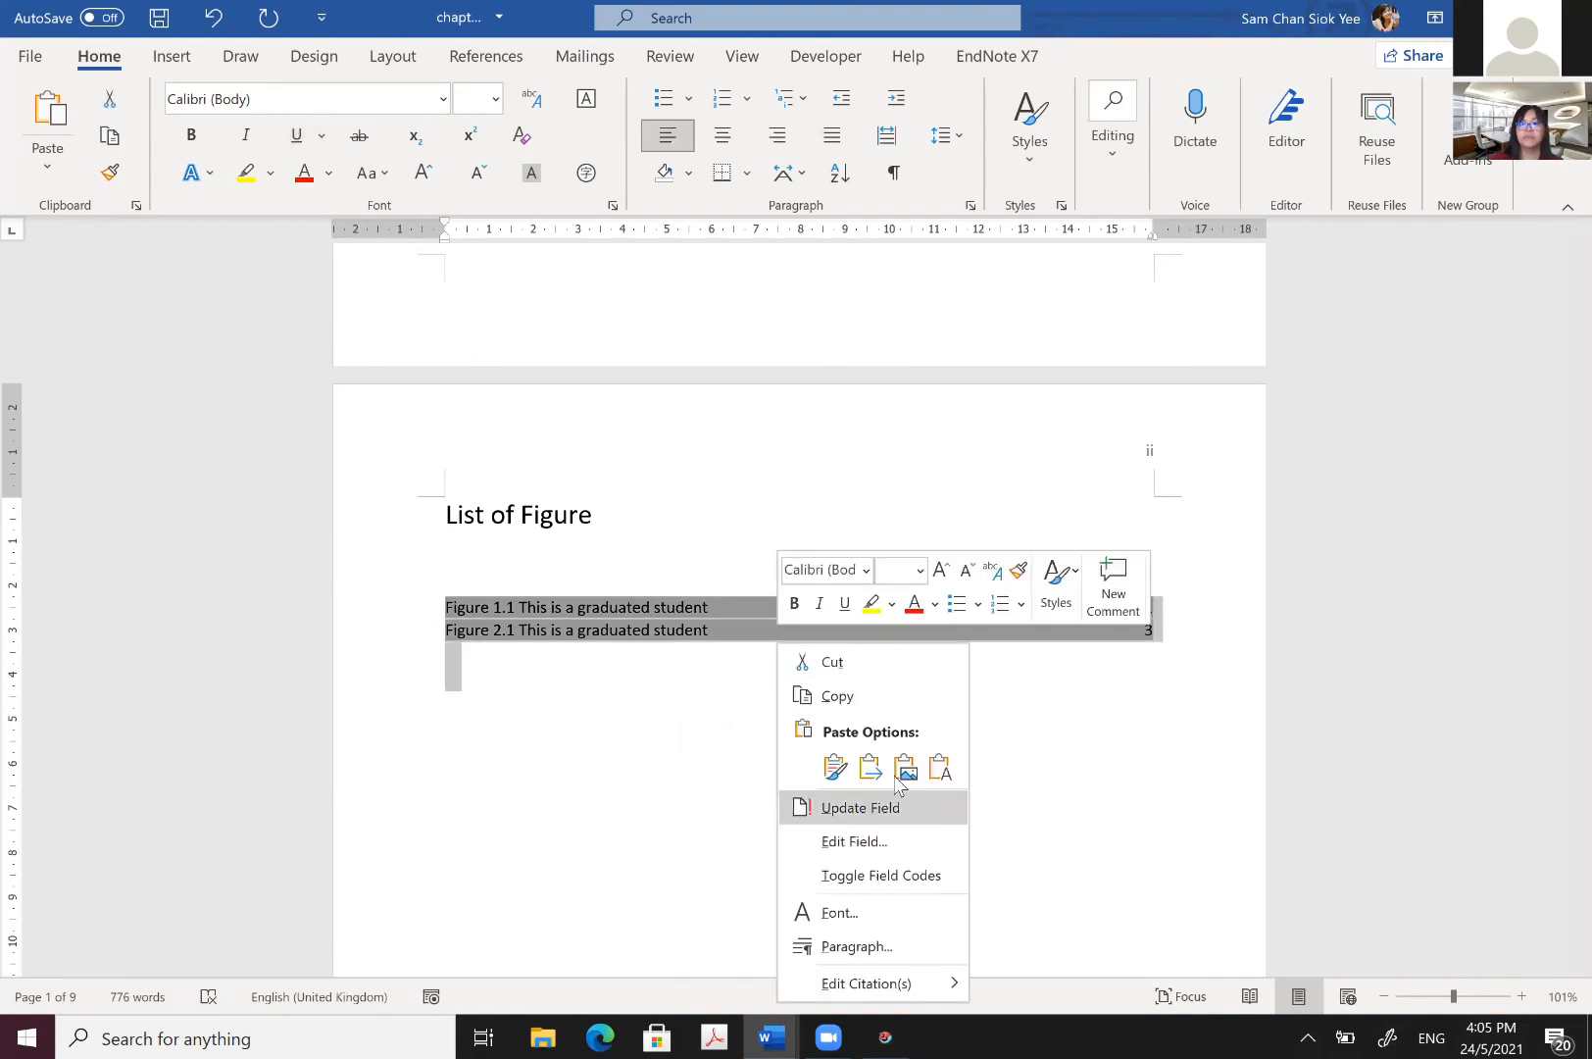
left_click(862, 806)
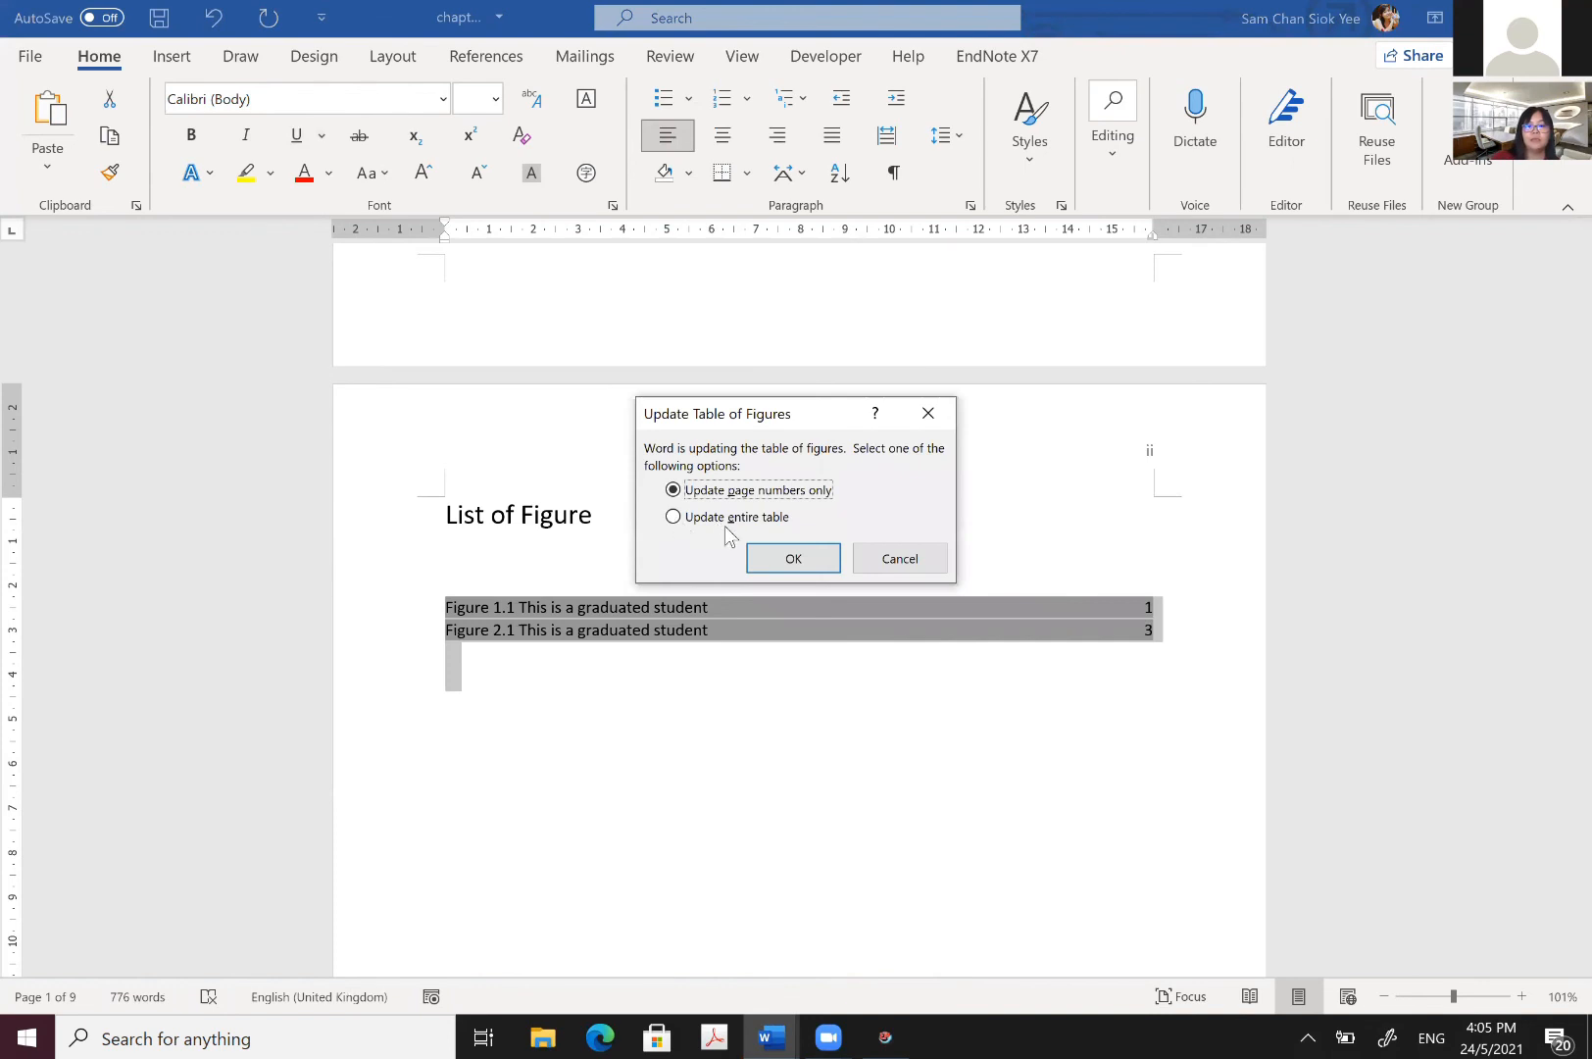
left_click(672, 516)
key("Return")
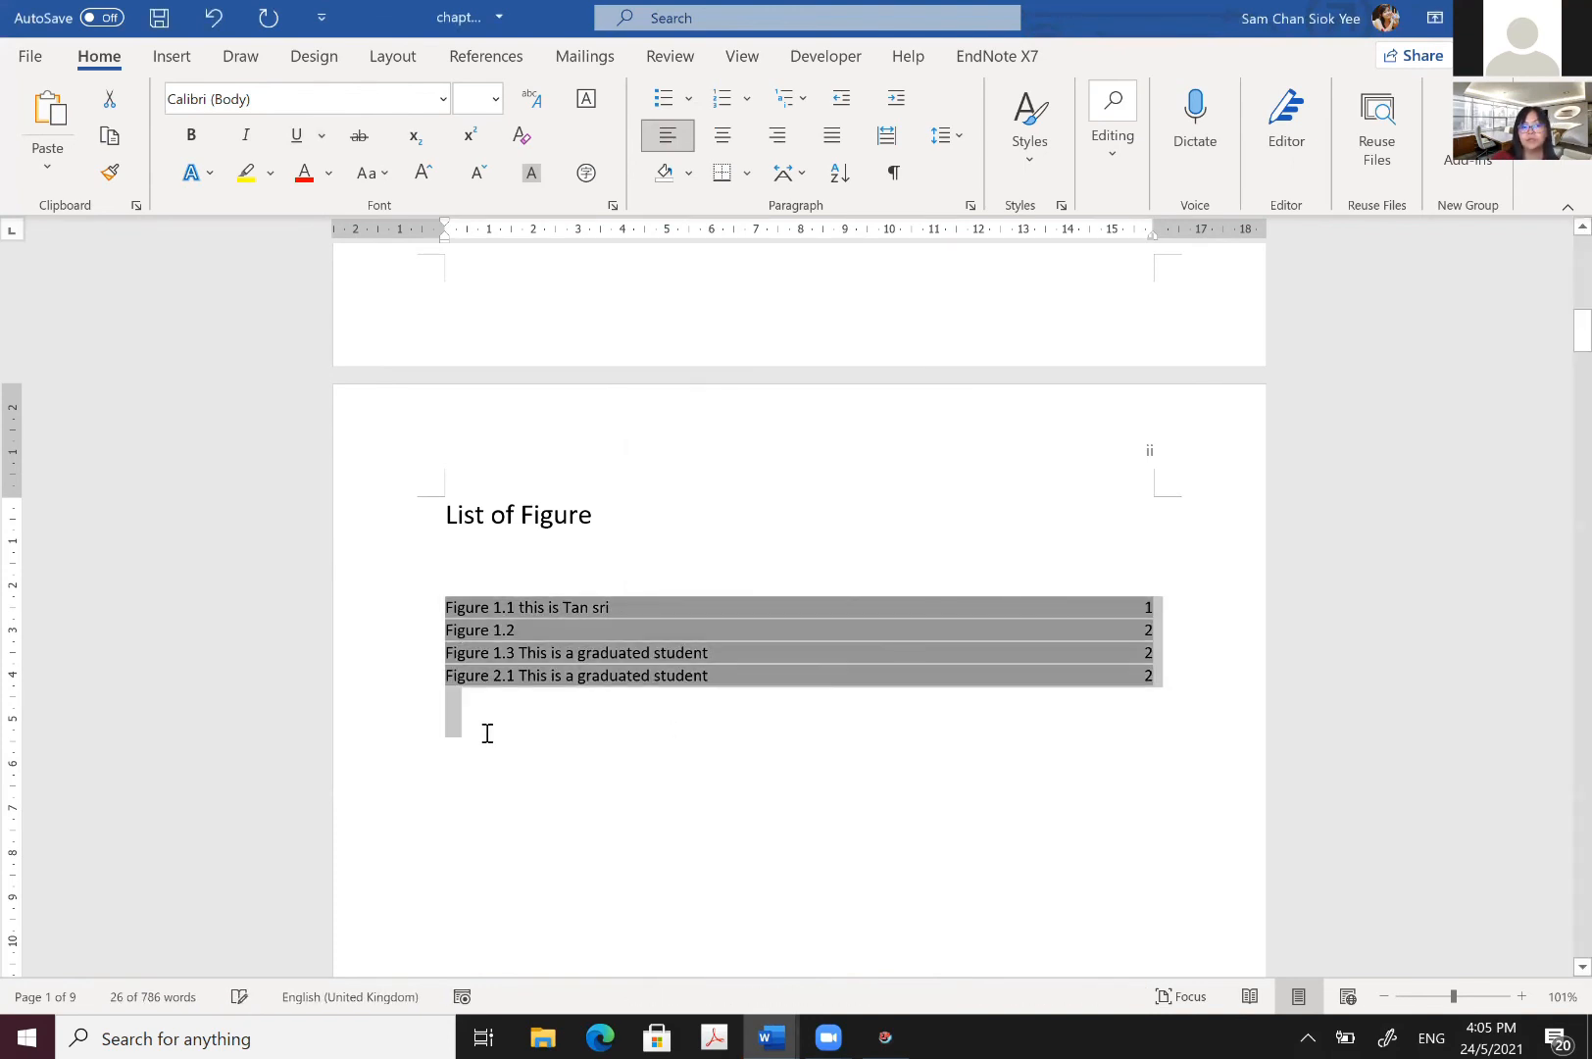
Step: Examine the figure entries in the List of Figure and the chapter entries in the Table of Content
left_click(489, 733)
key("shift+Up")
key("shift+Up")
left_click(842, 810)
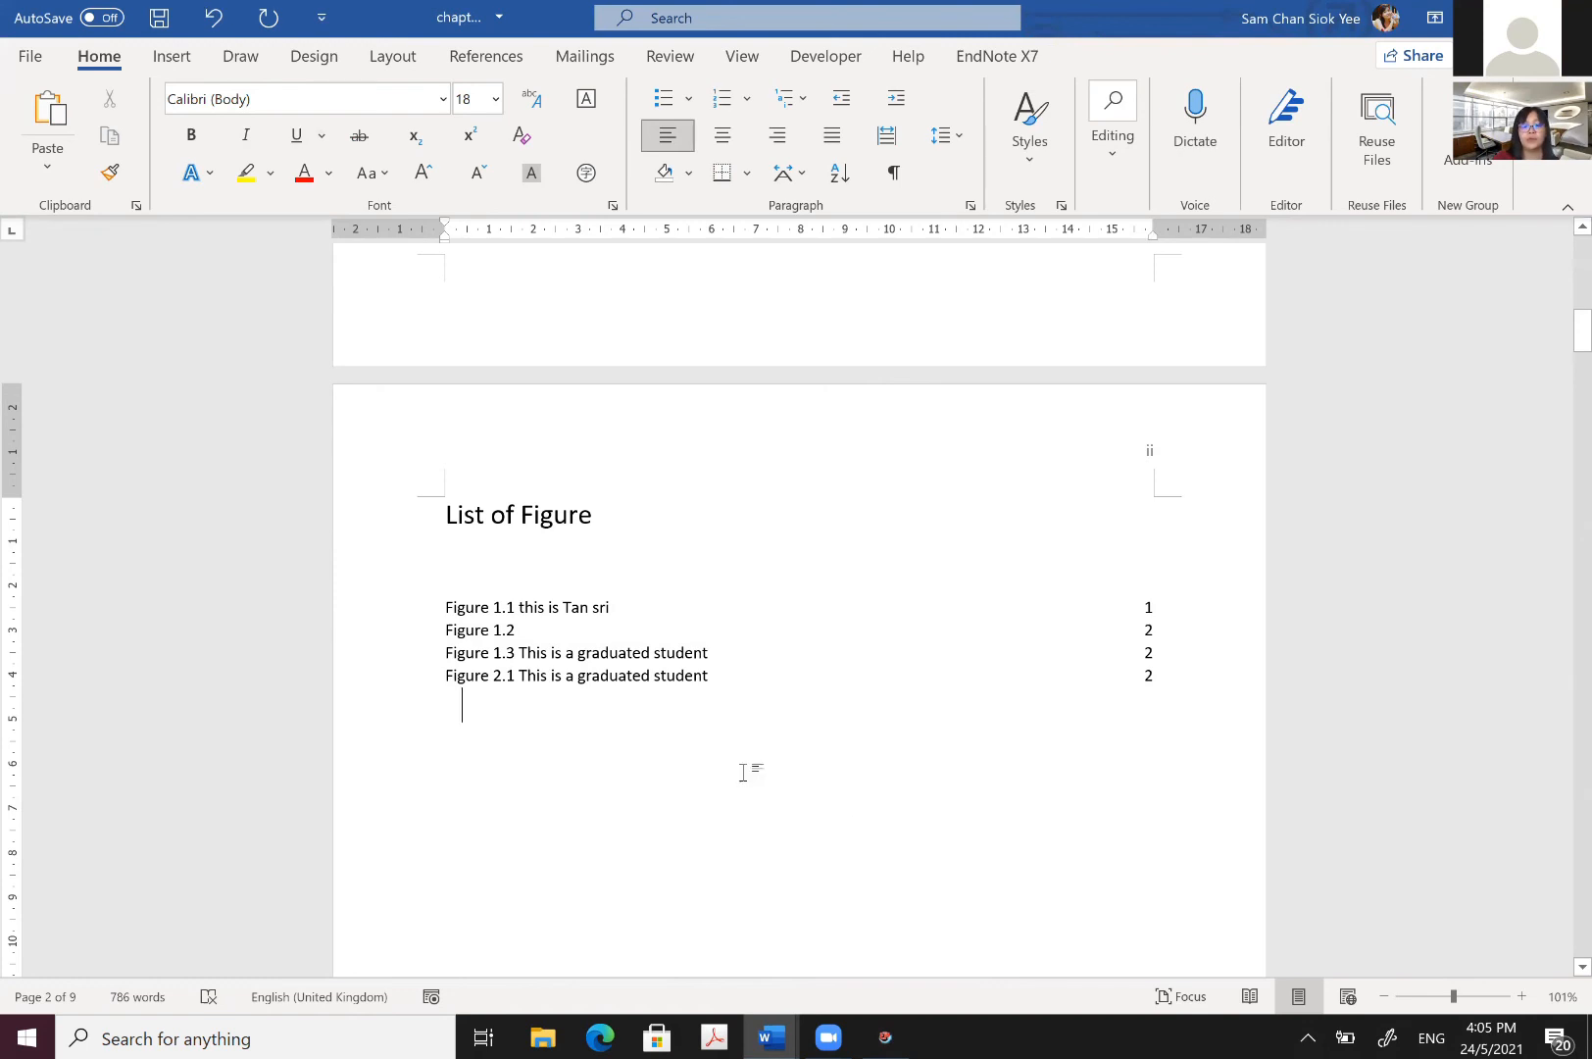
scroll(742, 772, "up", 10)
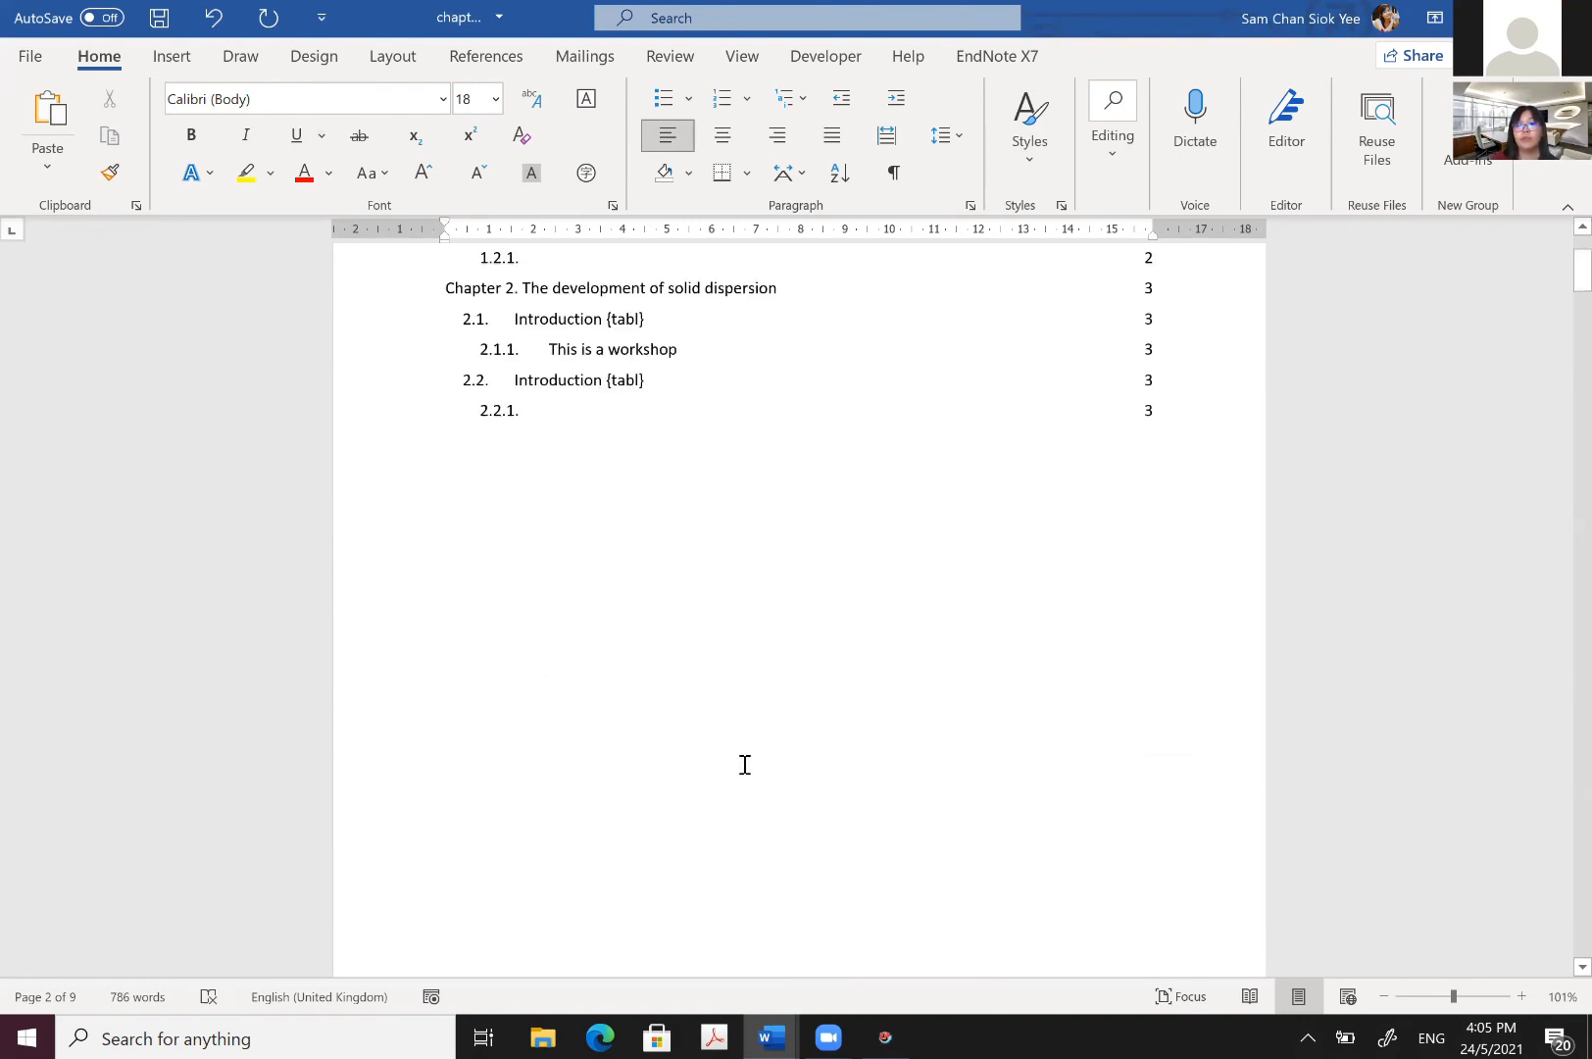
scroll(744, 765, "up", 3)
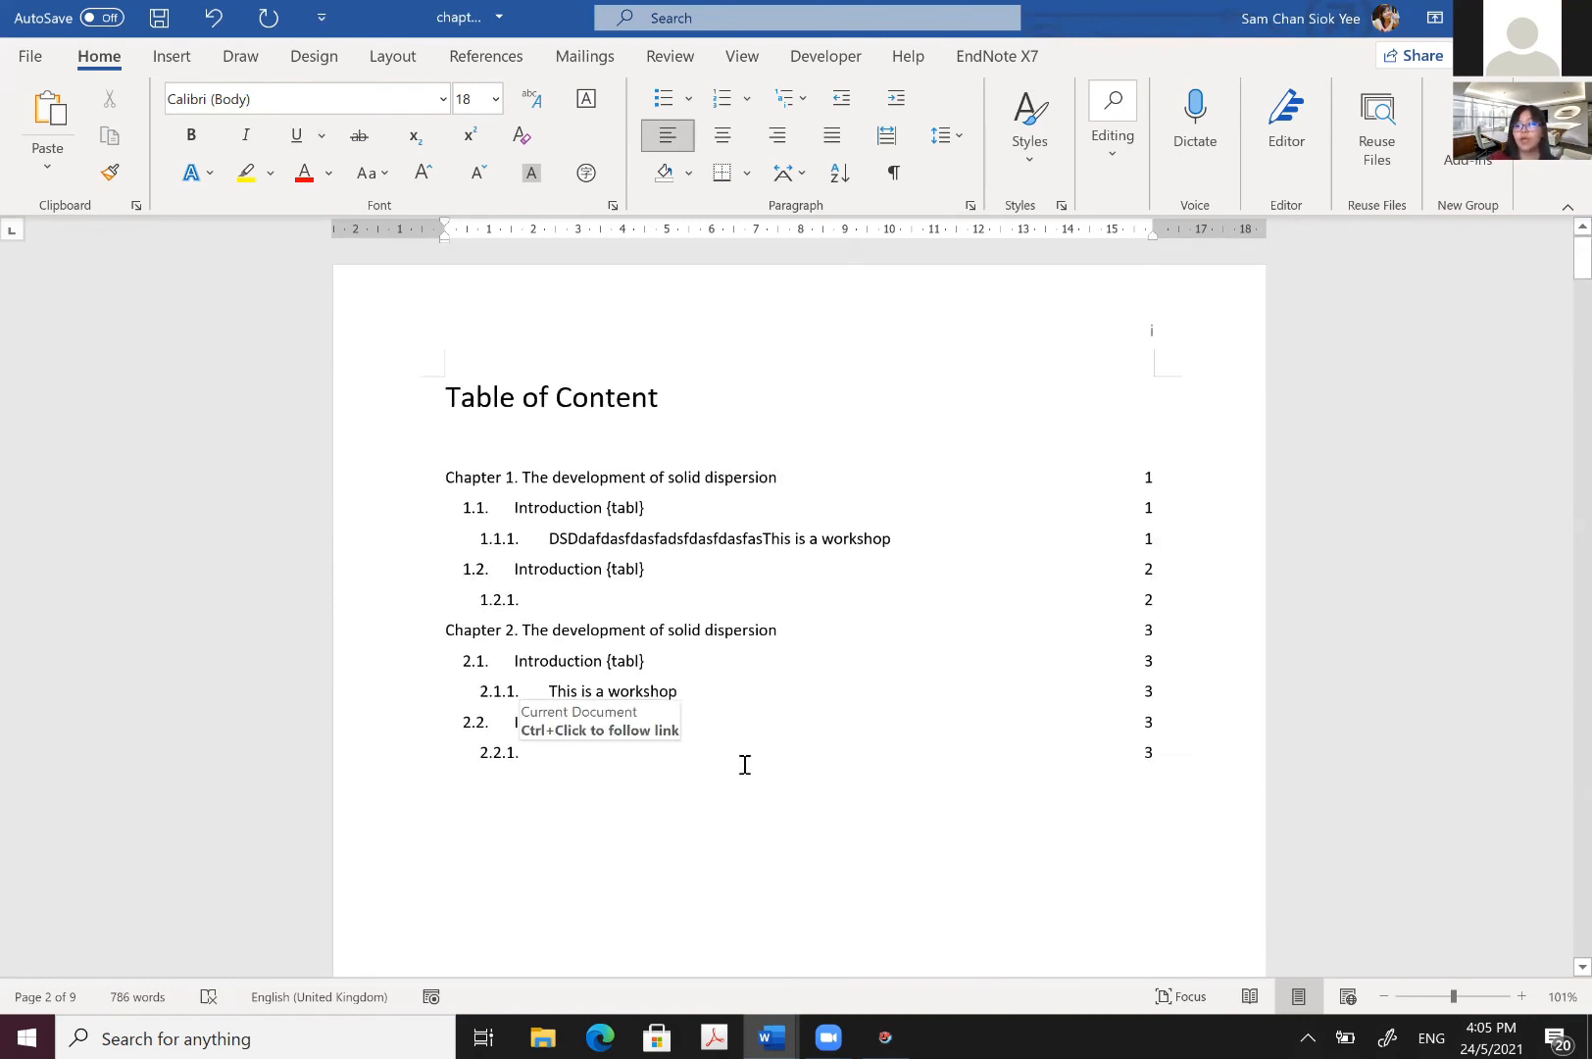